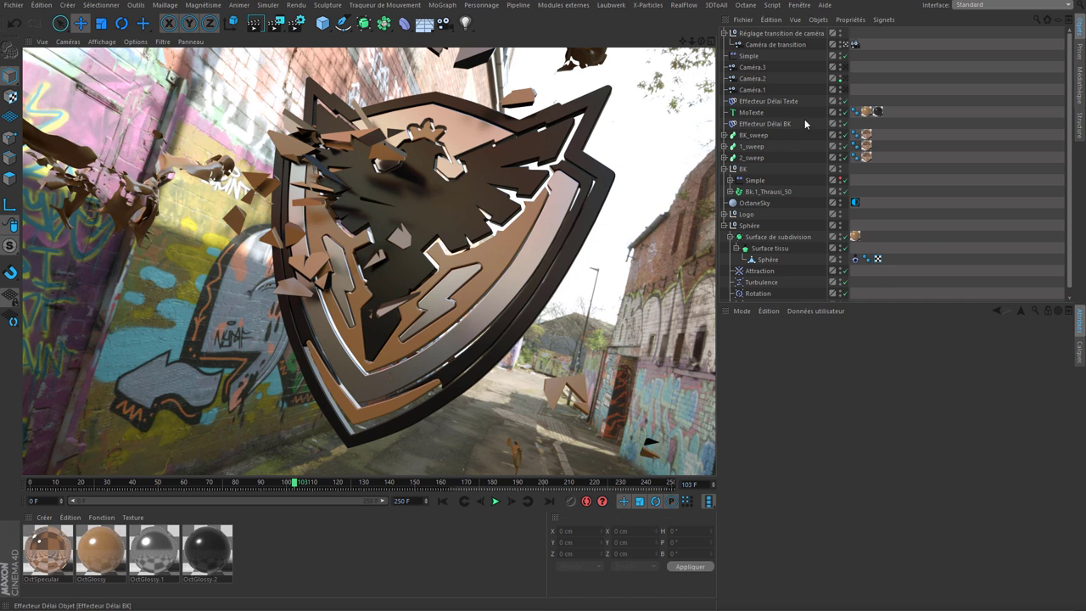
# Stop the interactive render so the viewport shows the editor view, and select all four materials
pyautogui.click(251, 438)
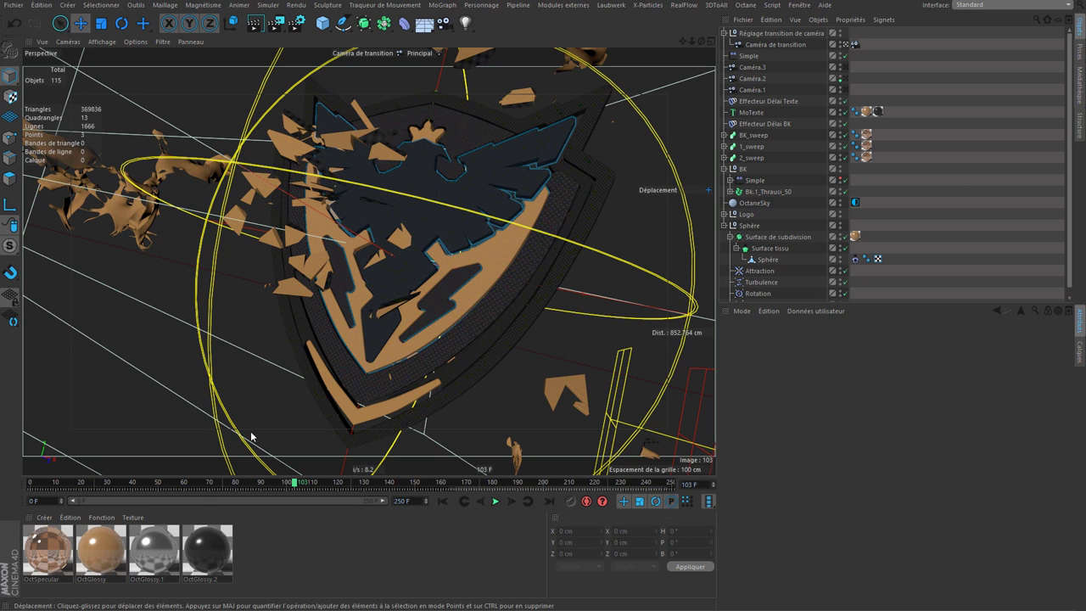
pyautogui.moveTo(280, 556); pyautogui.dragTo(93, 546)
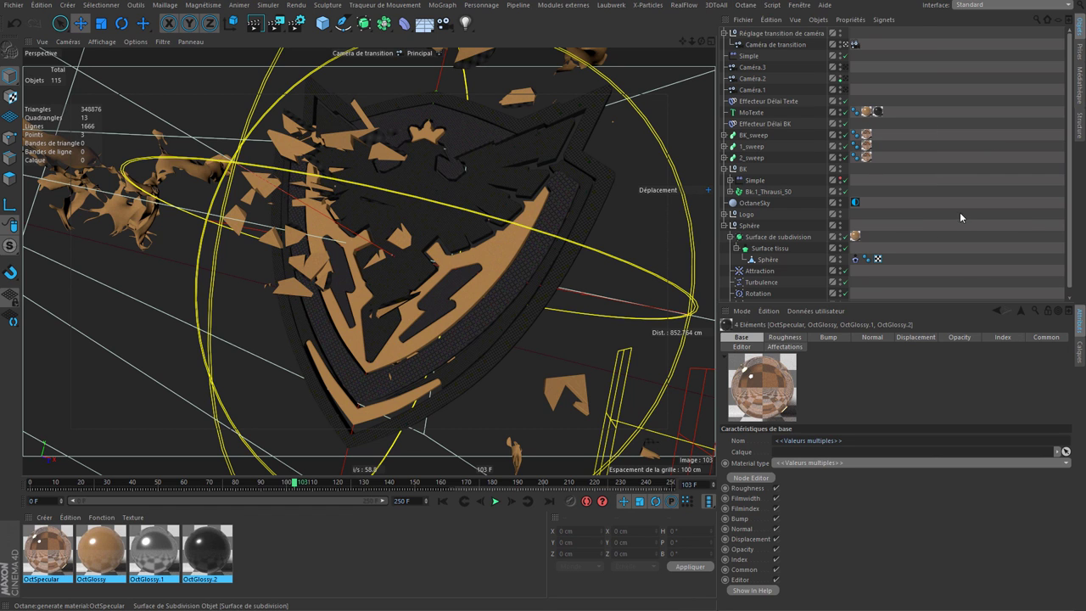
pyautogui.moveTo(1072, 208); pyautogui.dragTo(1072, 144)
pyautogui.moveTo(847, 166); pyautogui.dragTo(851, 167)
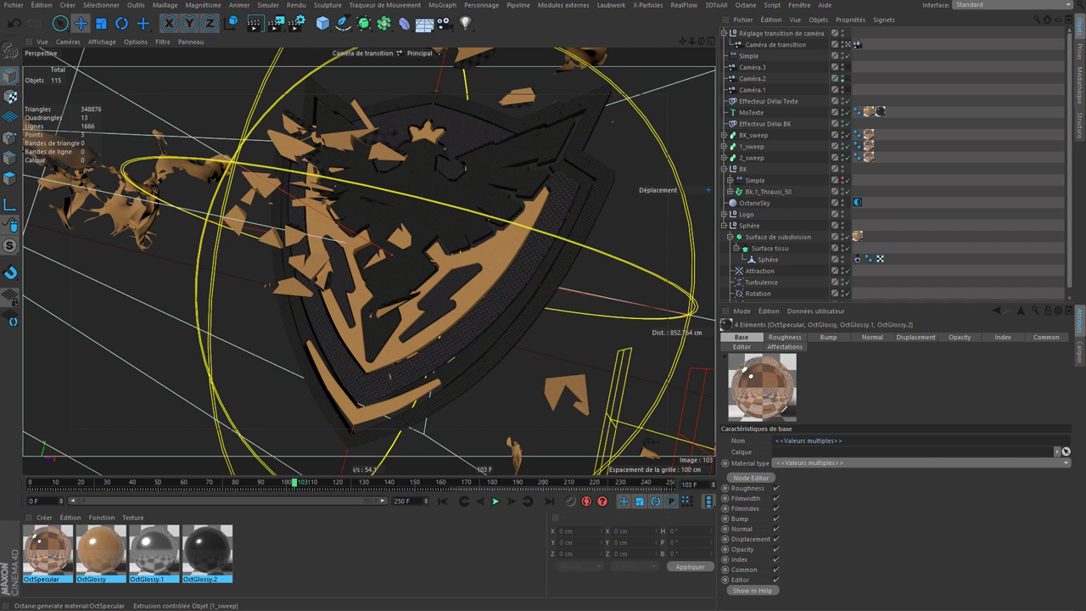
# Review the Render Settings dialog, close it, and clear the material selection
pyautogui.click(298, 28)
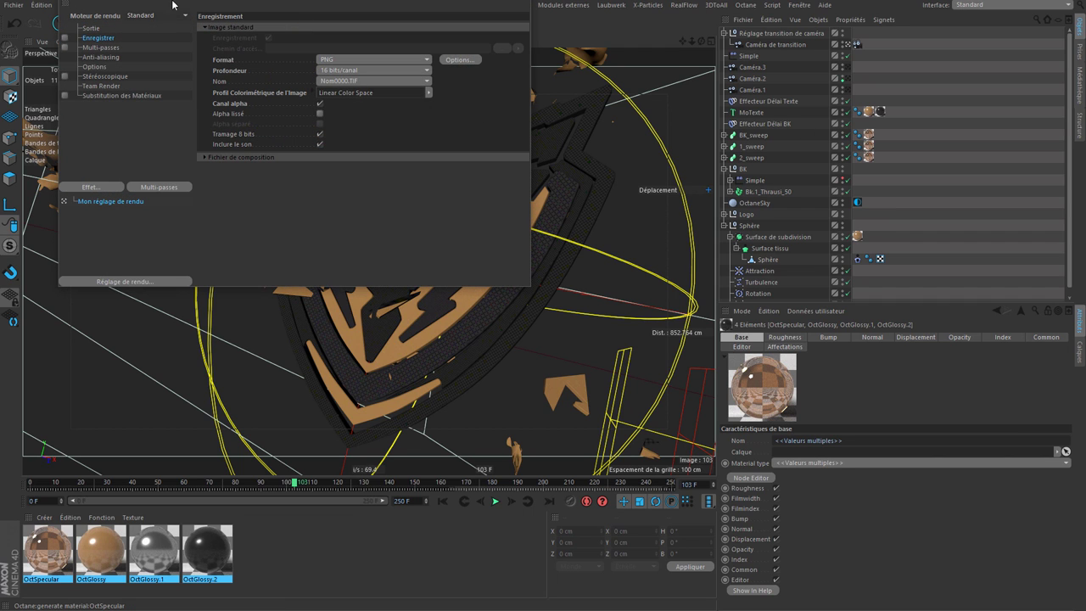
pyautogui.moveTo(173, 5); pyautogui.dragTo(503, 149)
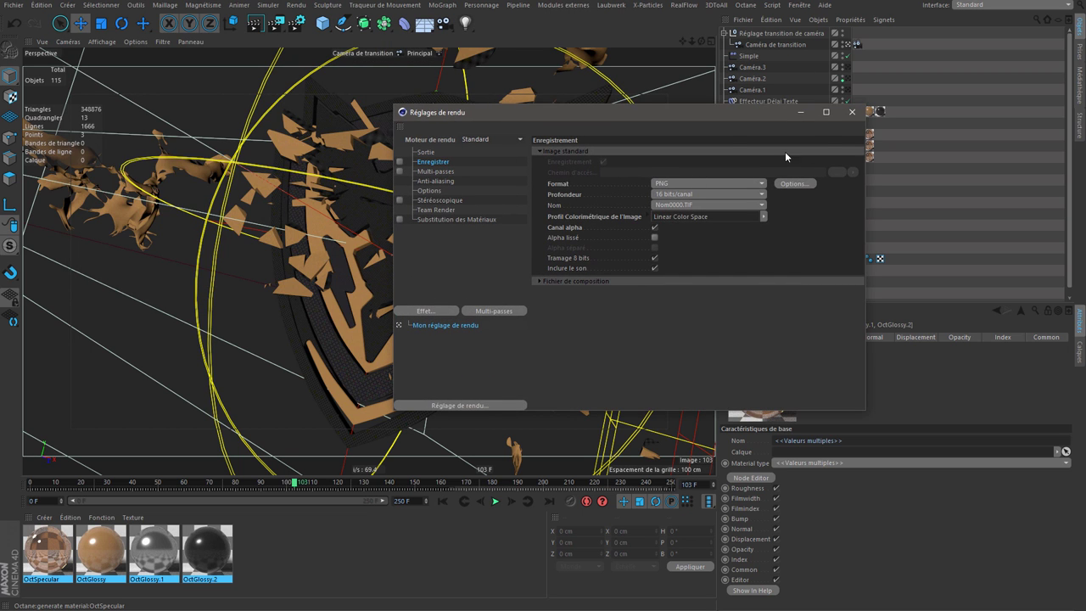
pyautogui.click(852, 111)
pyautogui.click(304, 564)
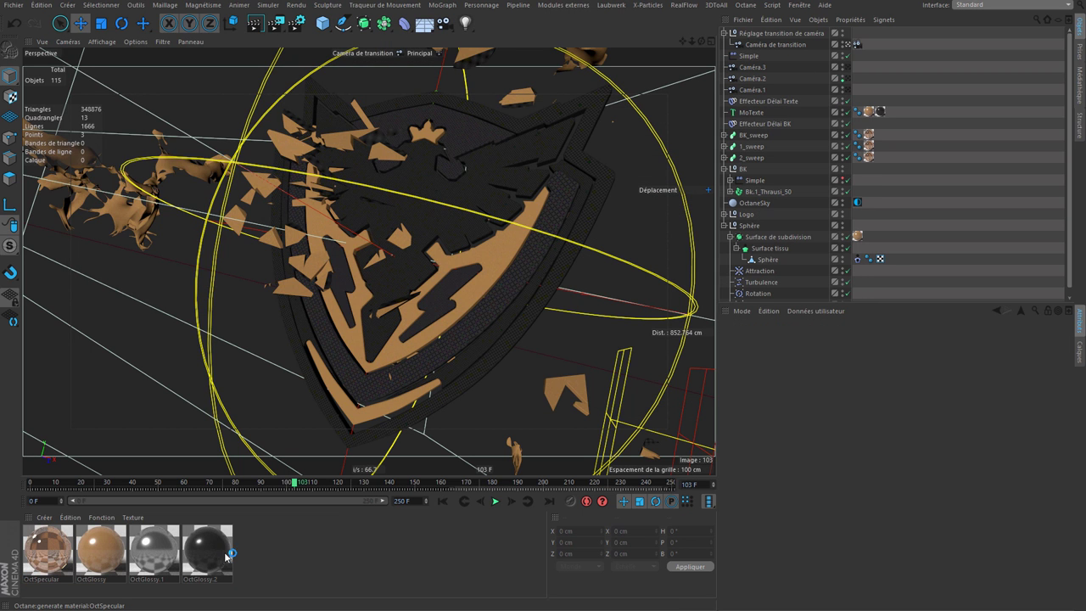
# Create a standard material in the Material Manager and rename it 'gold'
pyautogui.doubleClick(370, 550)
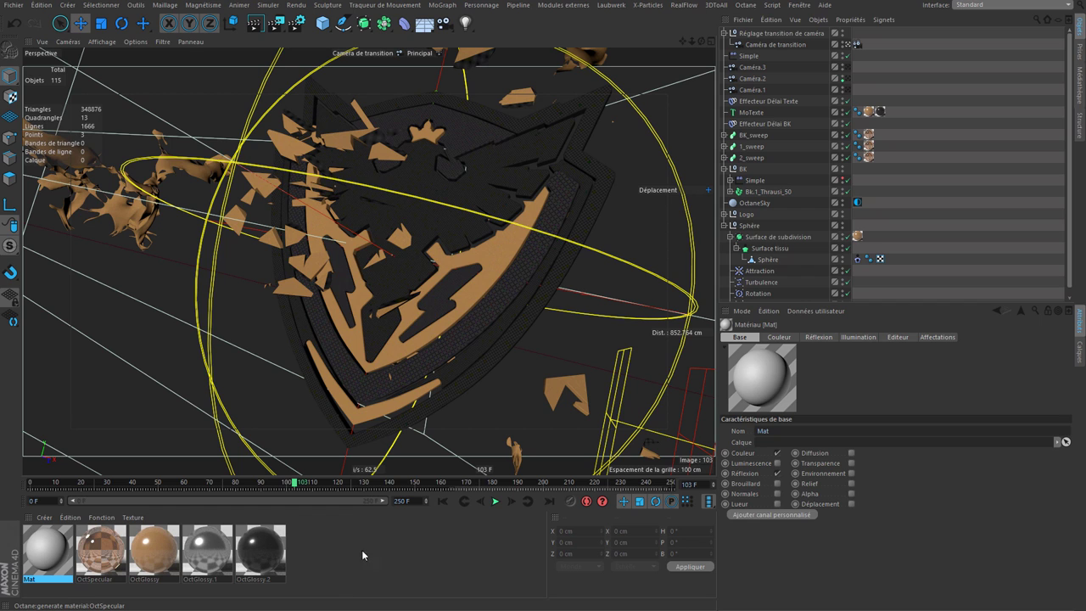
pyautogui.doubleClick(32, 580)
pyautogui.write('gol')
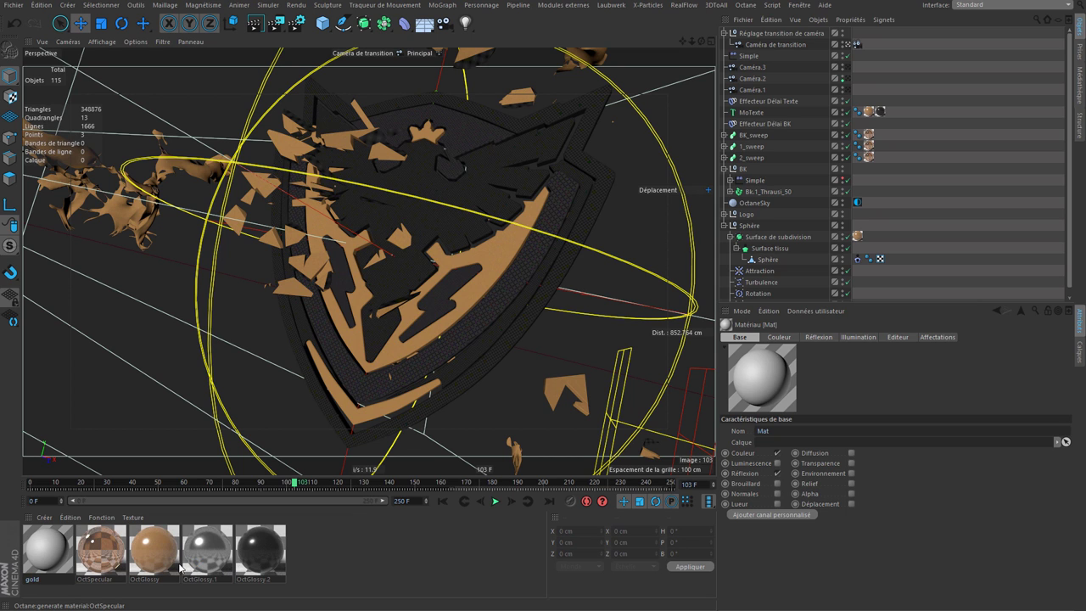
pyautogui.write('d')
pyautogui.press('Return')
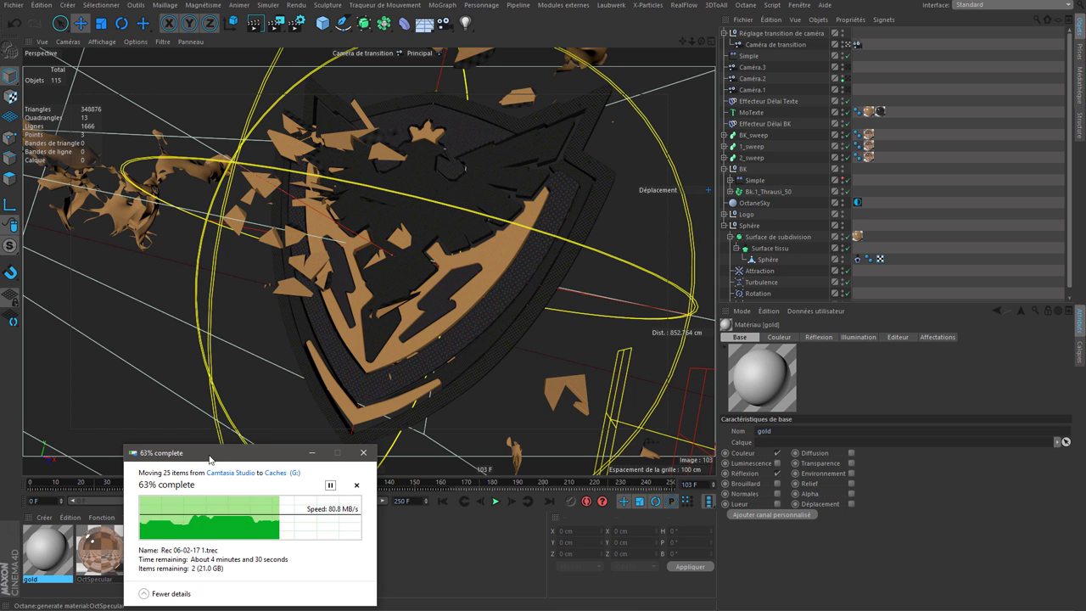
pyautogui.moveTo(211, 458); pyautogui.dragTo(212, 600)
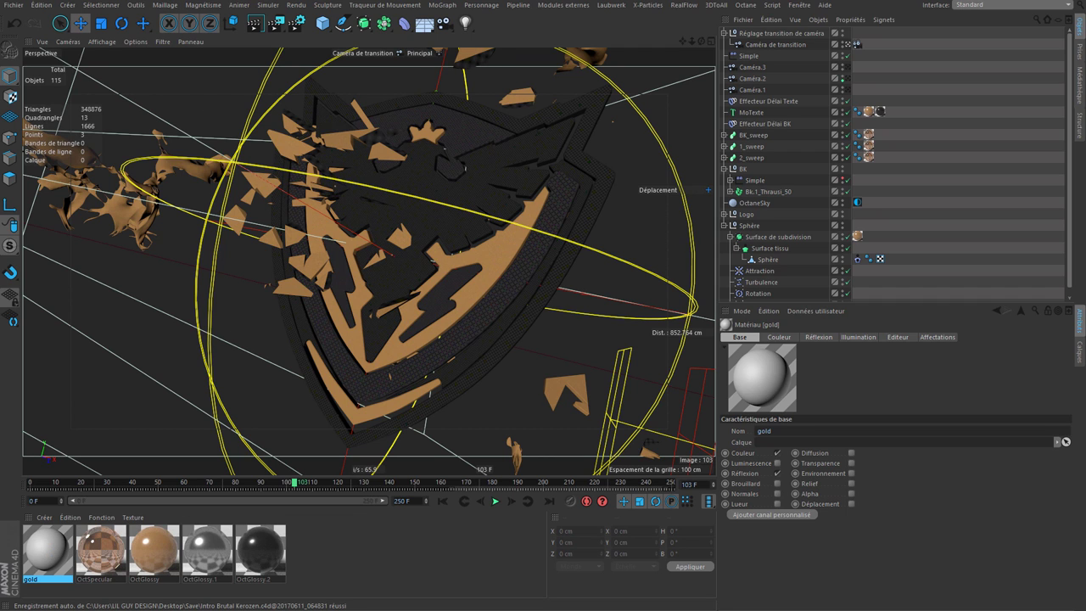
pyautogui.moveTo(161, 556)
pyautogui.mouseDown()
pyautogui.moveTo(44, 552)
pyautogui.moveTo(47, 577)
pyautogui.mouseUp()
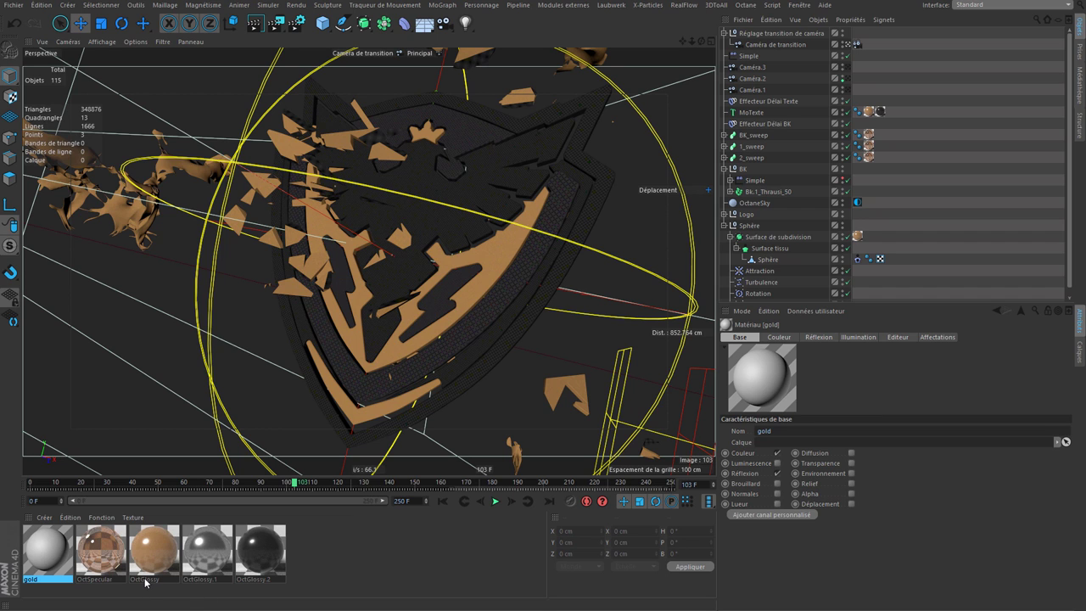
# Replace OctGlossy with the gold material and add a copy of gold named 'Gray'
pyautogui.click(166, 578)
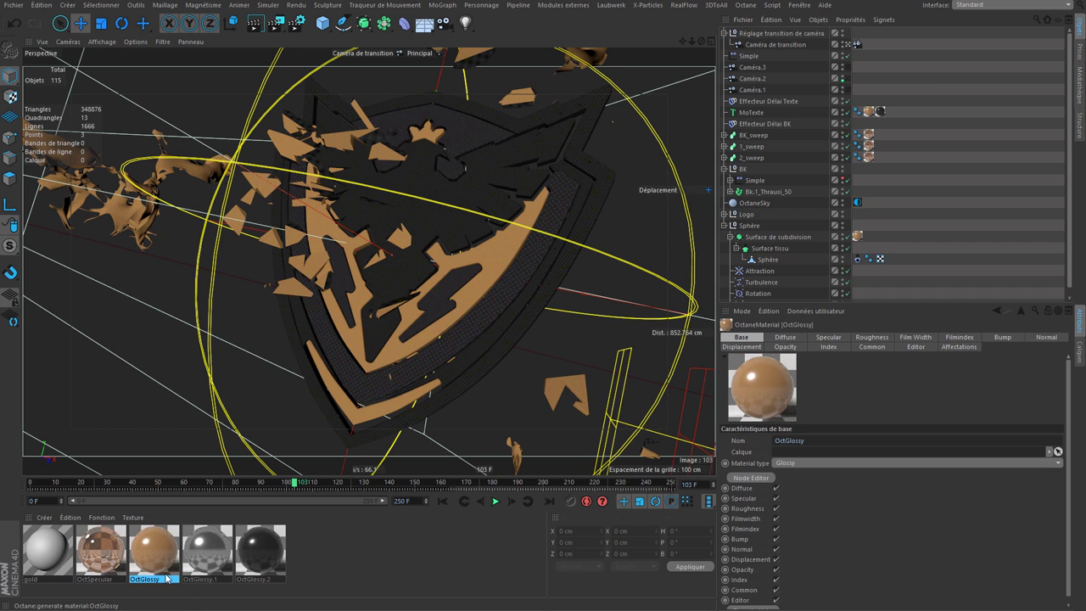
pyautogui.click(46, 560)
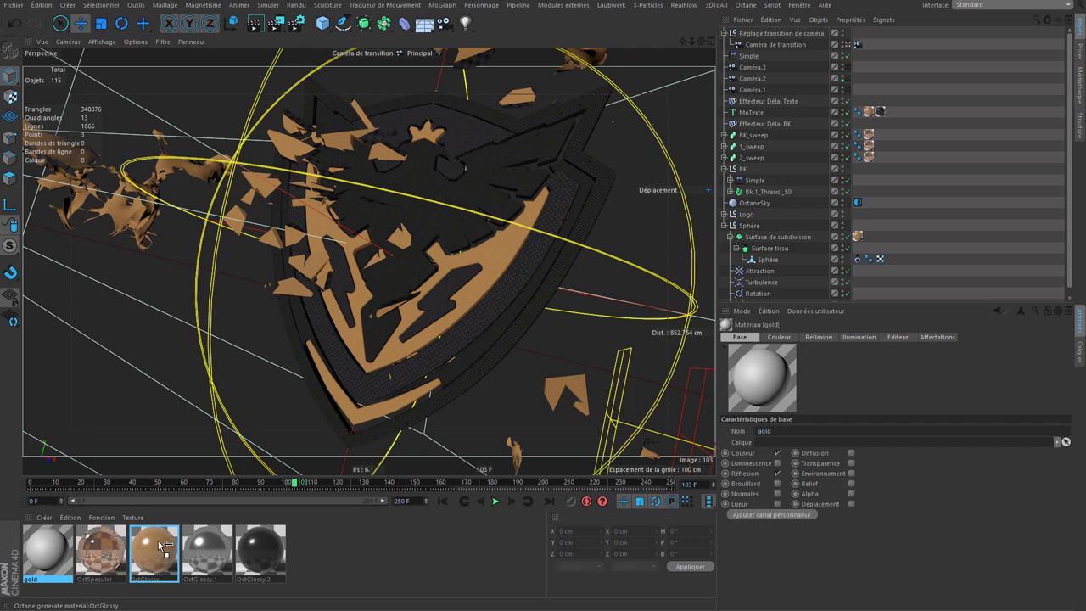
pyautogui.moveTo(57, 557); pyautogui.dragTo(155, 549)
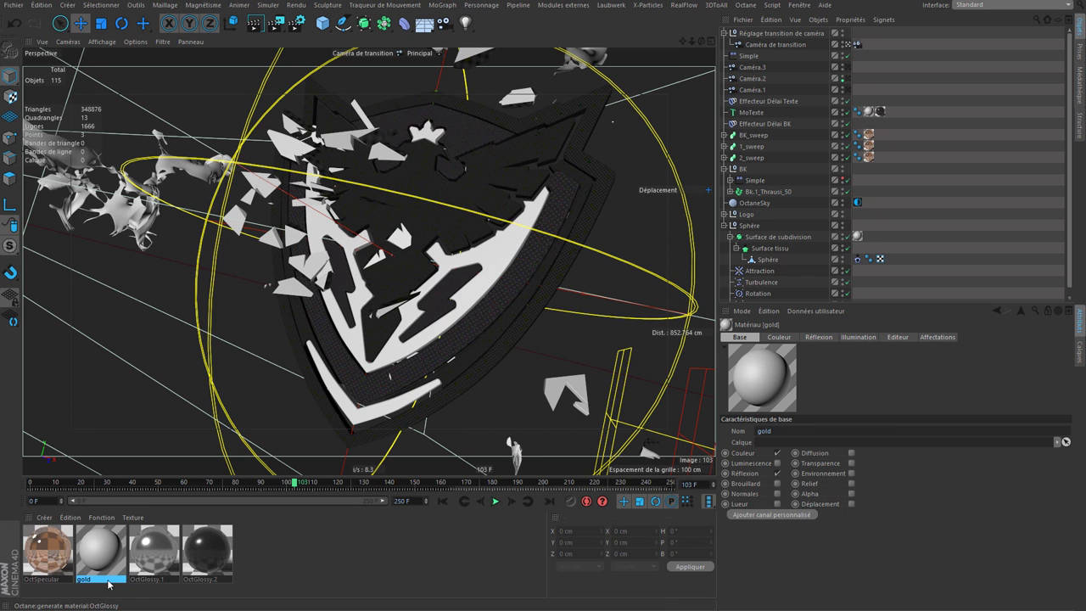
pyautogui.keyDown('ctrl'); pyautogui.moveTo(117, 557); pyautogui.dragTo(149, 555); pyautogui.keyUp('ctrl')
pyautogui.doubleClick(148, 581)
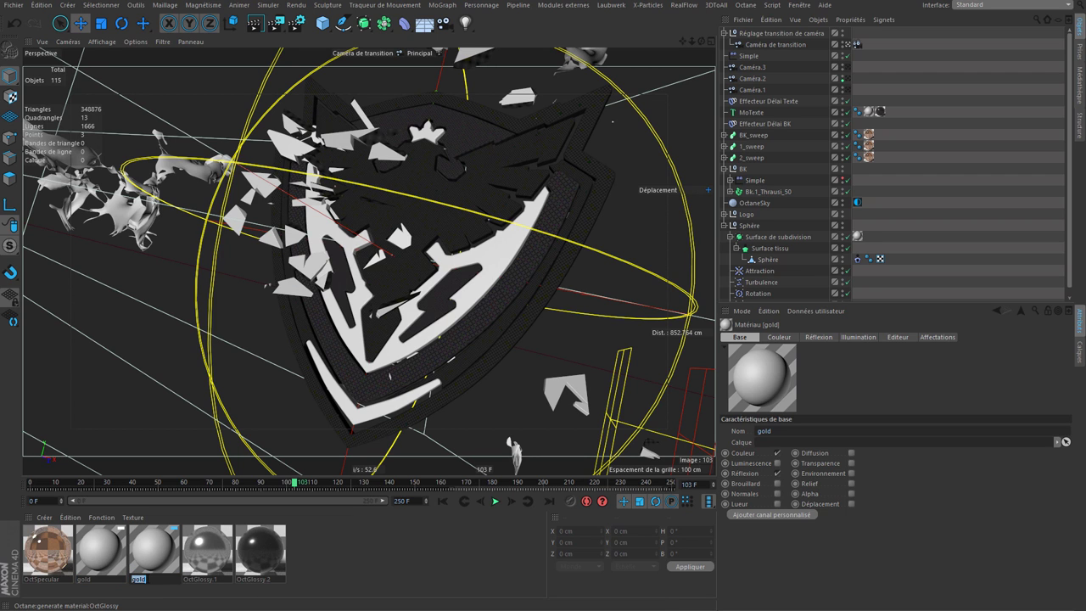
pyautogui.write('G')
pyautogui.press('Return')
# Delete OctGlossy.1 and create a new default material in its place
pyautogui.click(217, 555)
pyautogui.moveTo(201, 579); pyautogui.dragTo(203, 556)
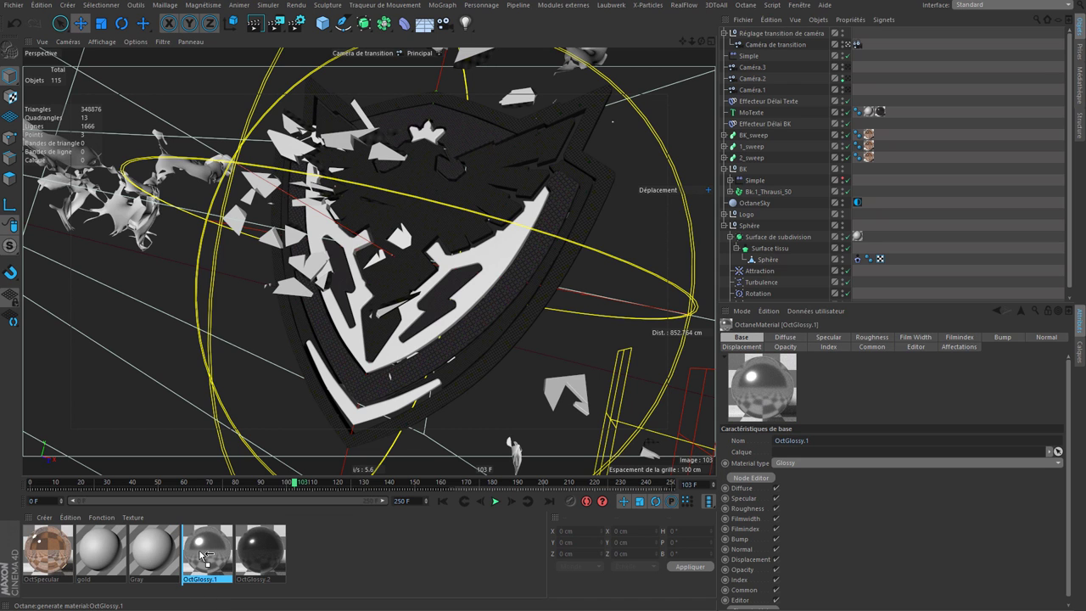
pyautogui.press('Delete')
pyautogui.hotkey('ctrl', 'n')
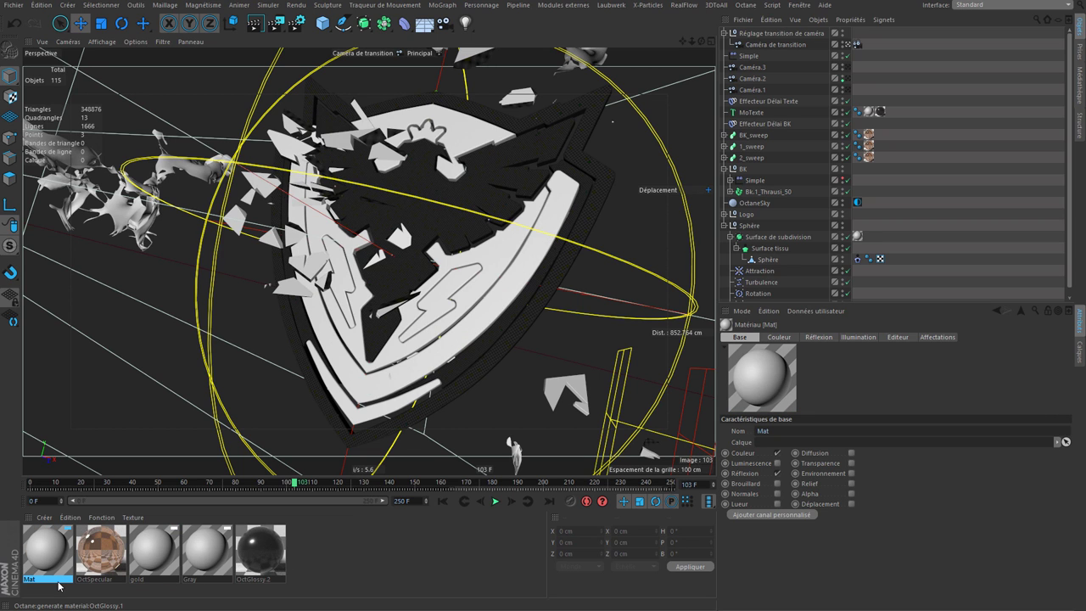
# Darken the Gray material to 48% luminosity, then switch the editor to gold
pyautogui.click(215, 549)
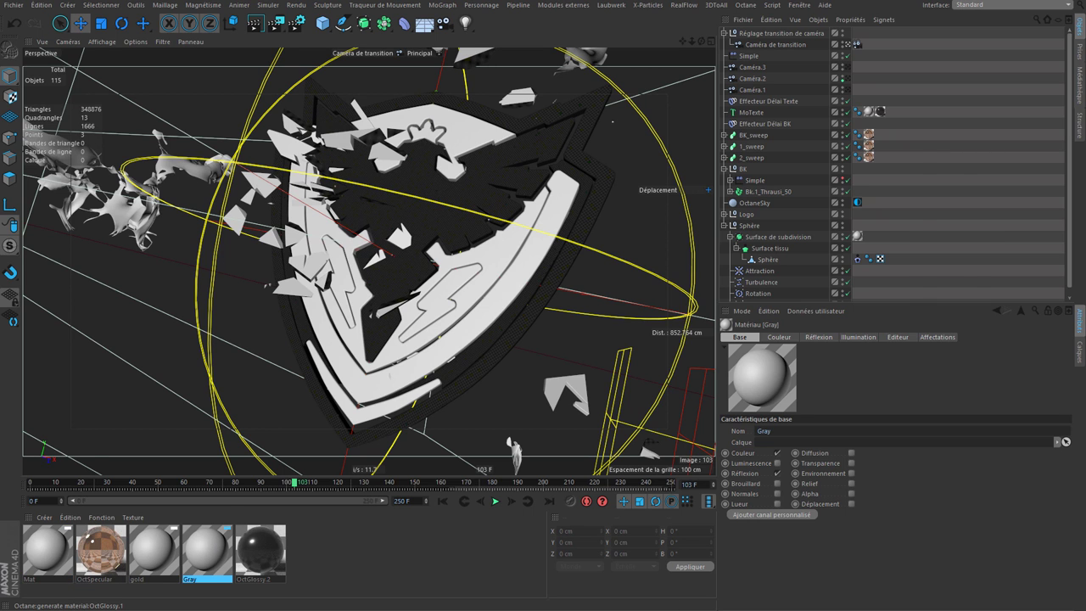
pyautogui.doubleClick(215, 549)
pyautogui.moveTo(891, 242); pyautogui.dragTo(865, 228)
pyautogui.click(158, 566)
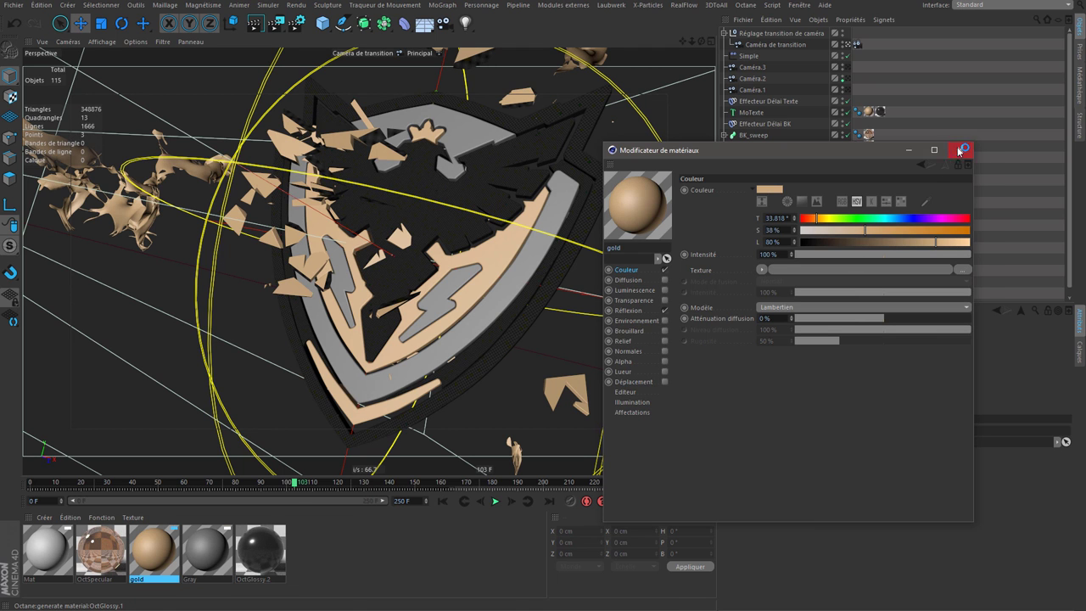
# Replace OctGlossy.2 with the Mat material and rename it 'Black'
pyautogui.click(963, 150)
pyautogui.moveTo(57, 576); pyautogui.dragTo(204, 582)
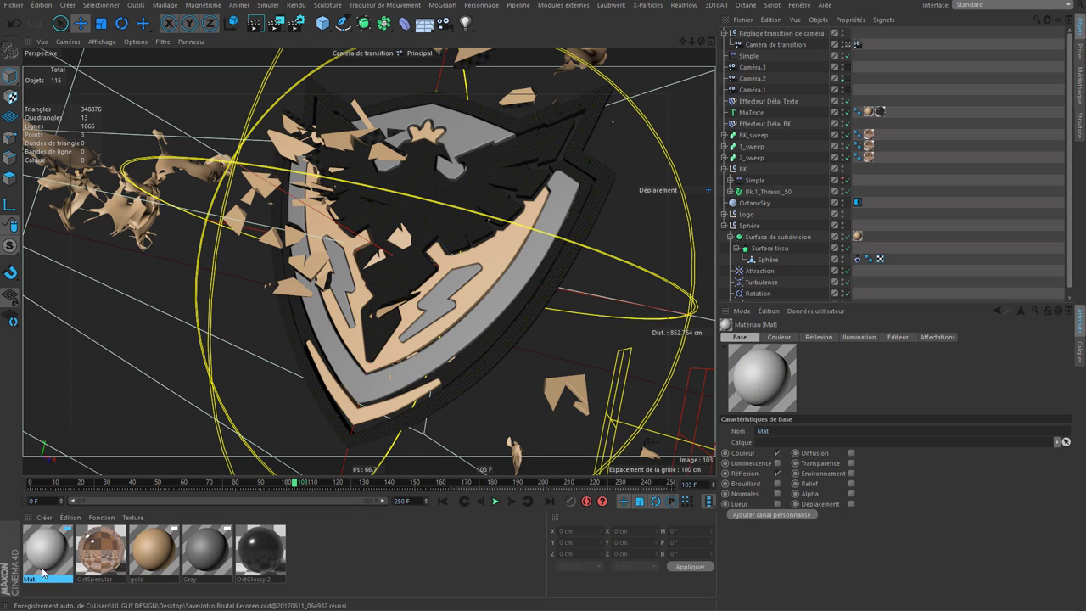
pyautogui.doubleClick(203, 583)
pyautogui.write('Black')
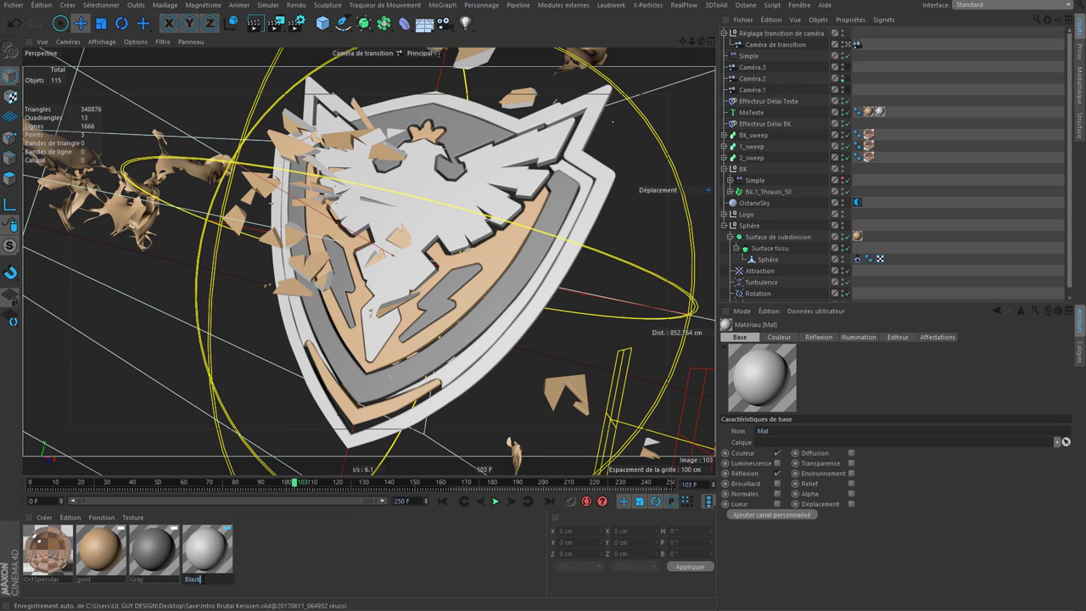
pyautogui.press('Return')
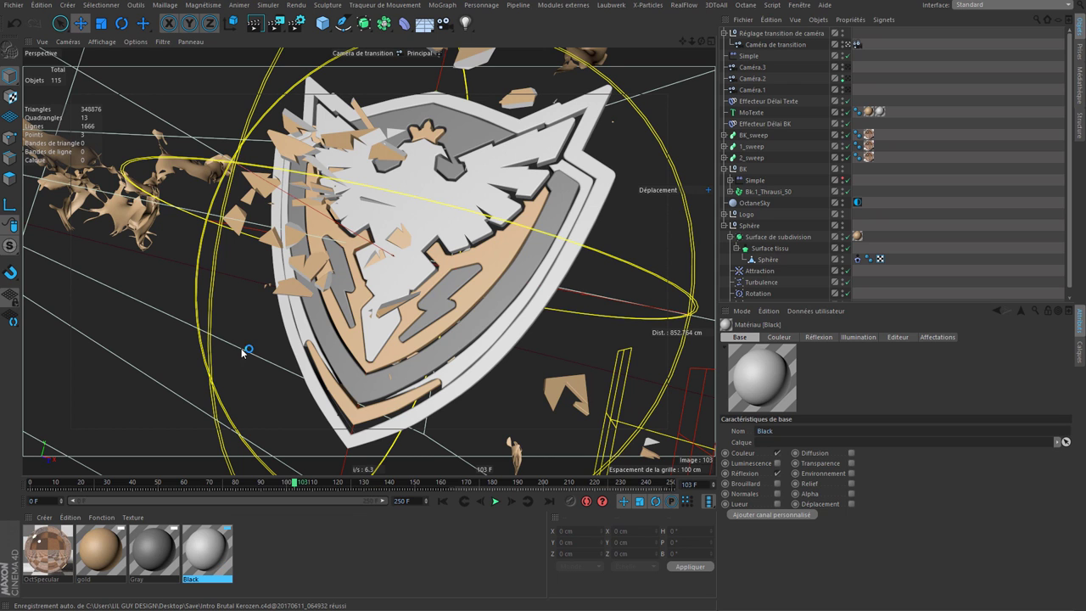
# Darken Black's colour to 3% luminosity and add another default material
pyautogui.doubleClick(207, 549)
pyautogui.moveTo(254, 116); pyautogui.dragTo(574, 140)
pyautogui.moveTo(817, 232); pyautogui.dragTo(688, 232)
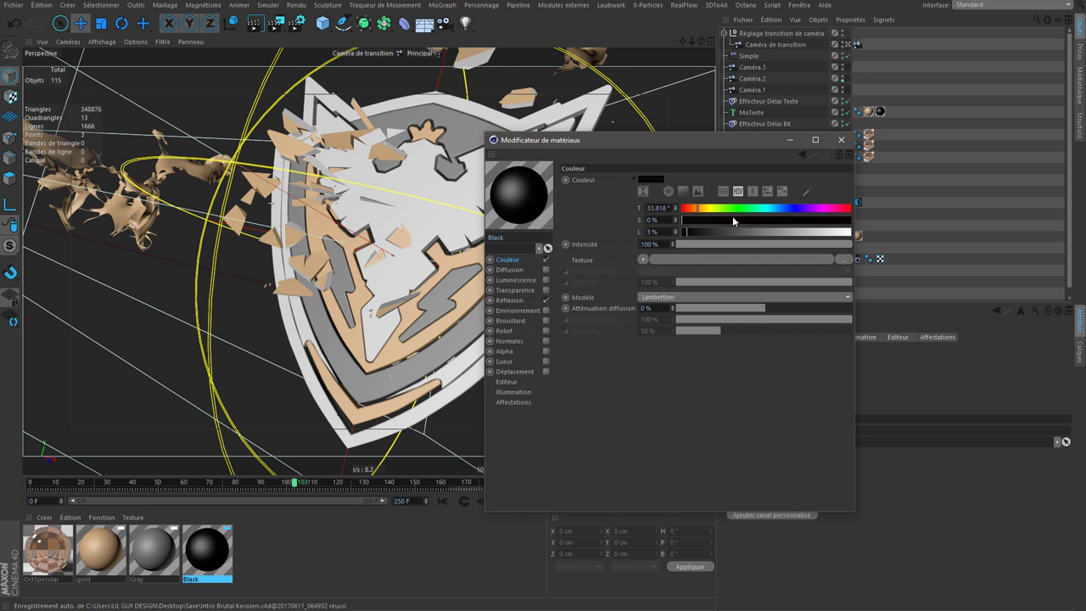
pyautogui.click(842, 140)
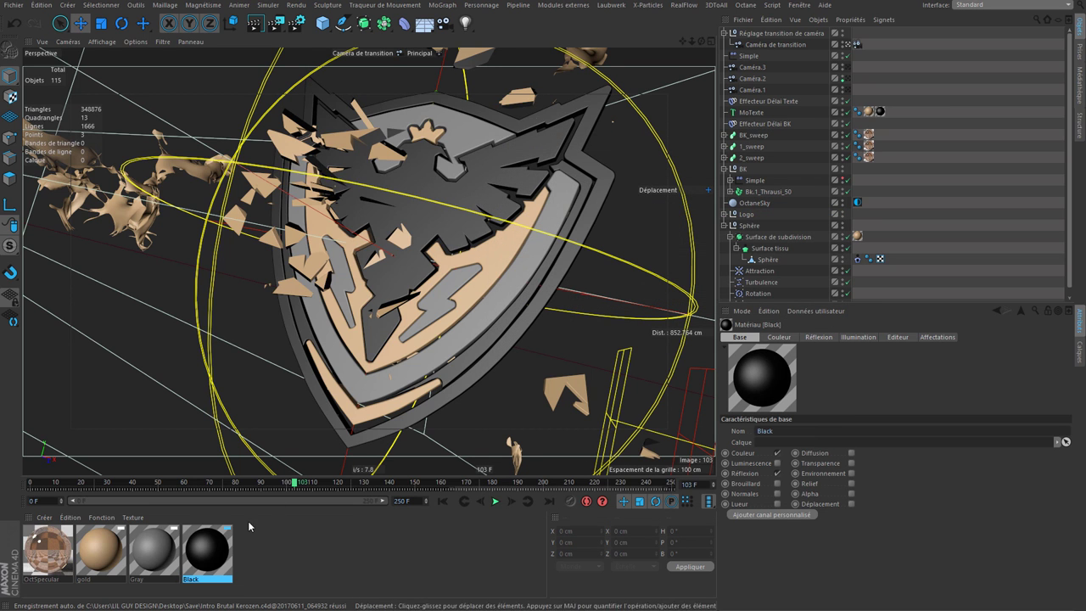
pyautogui.click(39, 567)
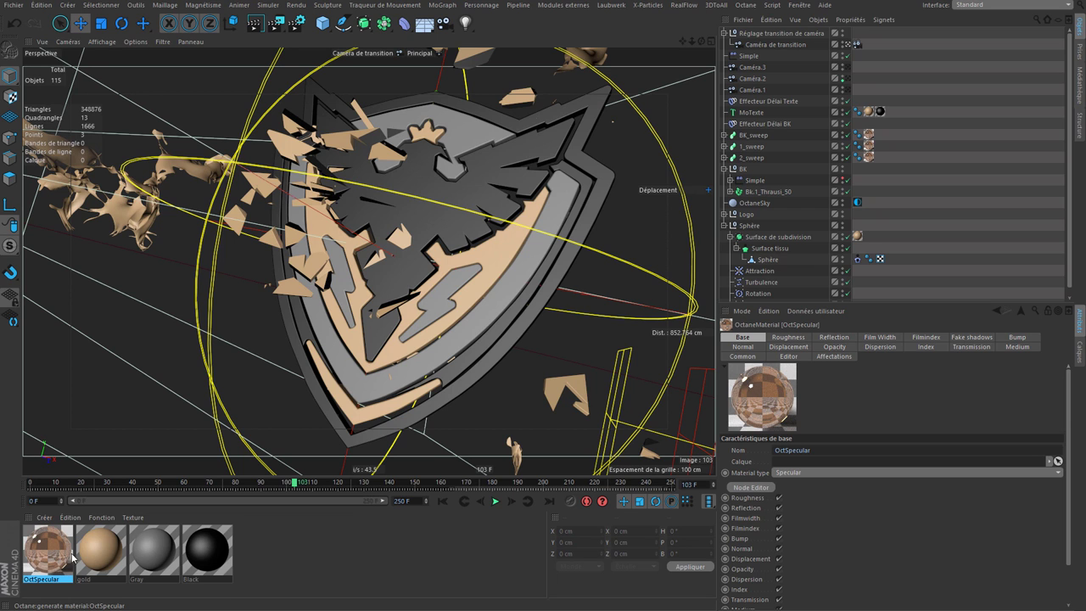
pyautogui.doubleClick(345, 561)
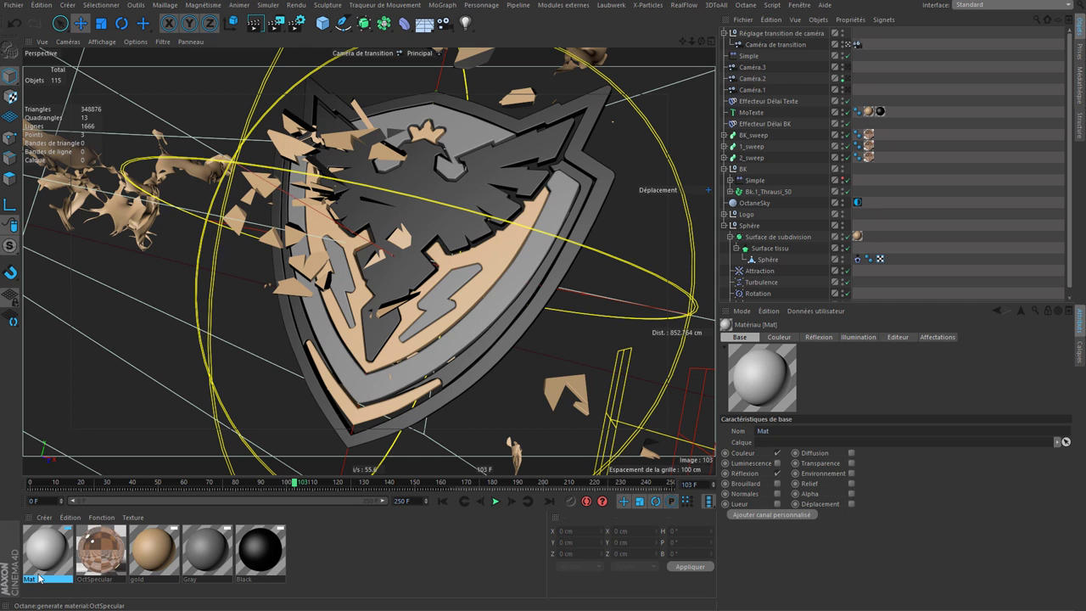
# Rename the new Mat material to 'Light'
pyautogui.doubleClick(48, 550)
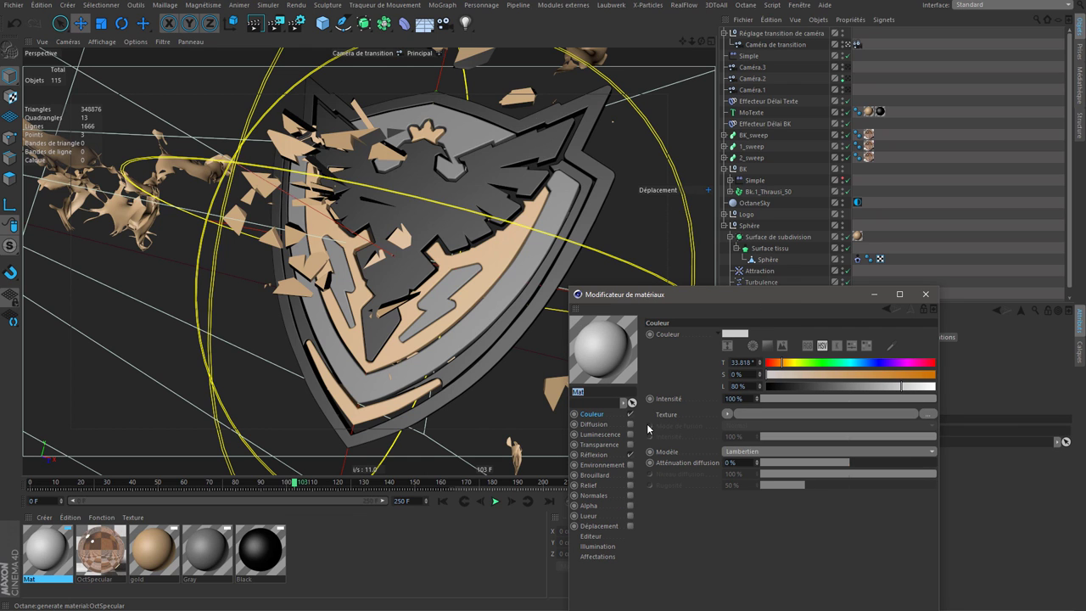
pyautogui.write('Lig')
pyautogui.click(413, 424)
pyautogui.click(417, 408)
pyautogui.click(420, 415)
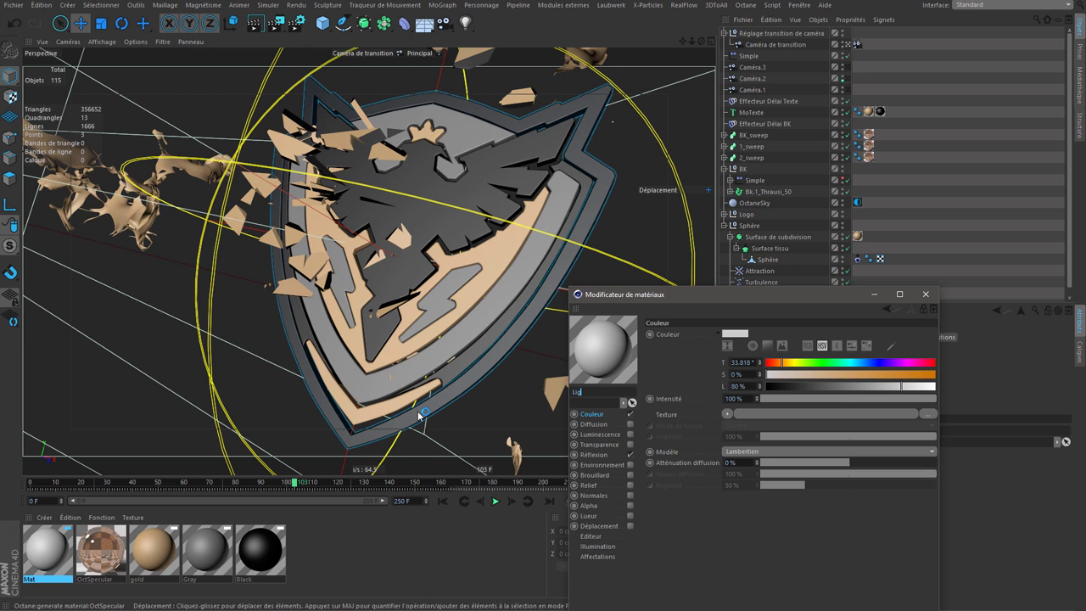
pyautogui.write('ht')
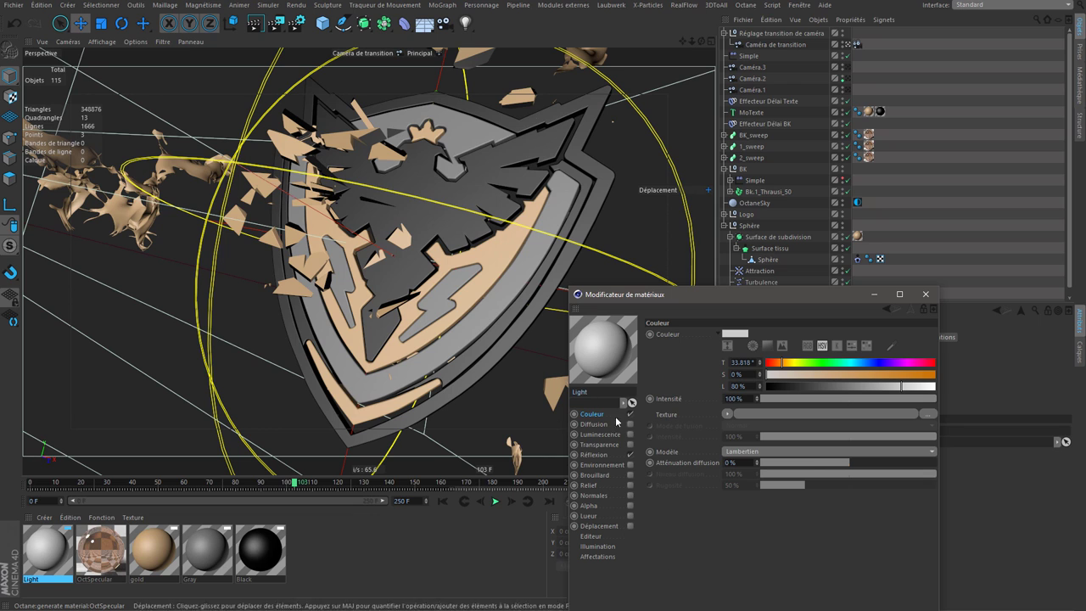
# Make Light a peach luminance-only material (S 44%, L 100%) and delete OctSpecular
pyautogui.click(630, 413)
pyautogui.click(629, 433)
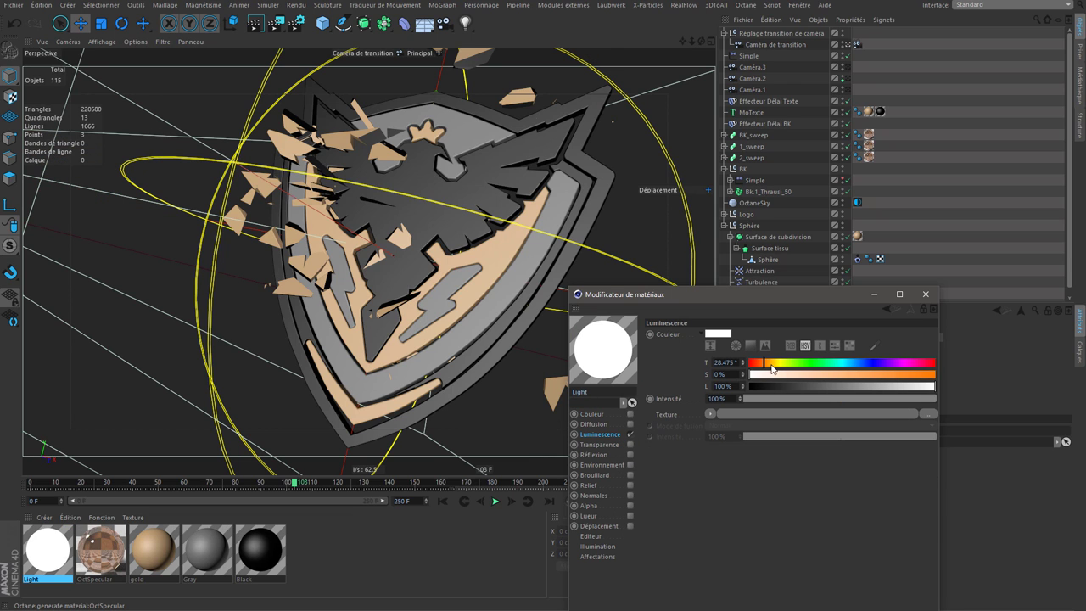
pyautogui.moveTo(790, 376); pyautogui.dragTo(820, 376)
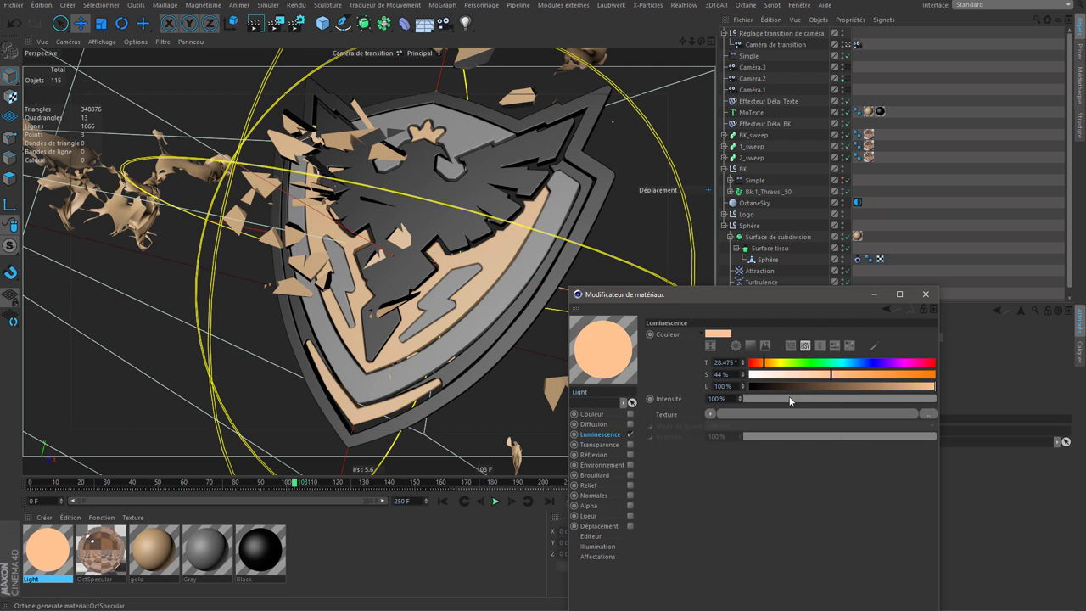
pyautogui.click(926, 293)
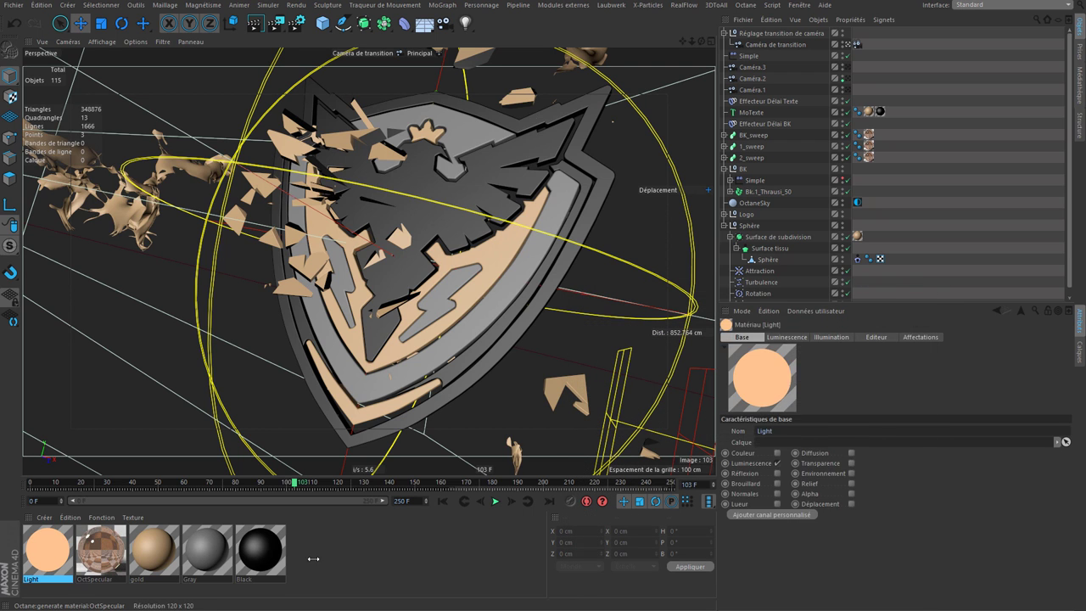
pyautogui.click(102, 553)
pyautogui.press('Delete')
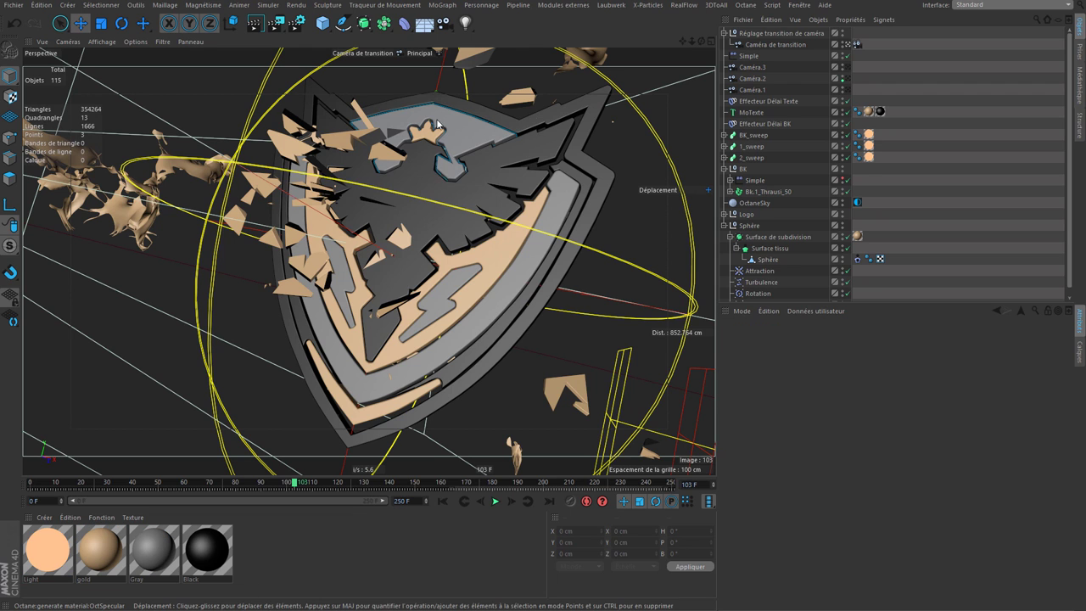
# Jump to frame 220 and filter the viewport to show only generators and polygons
pyautogui.click(594, 482)
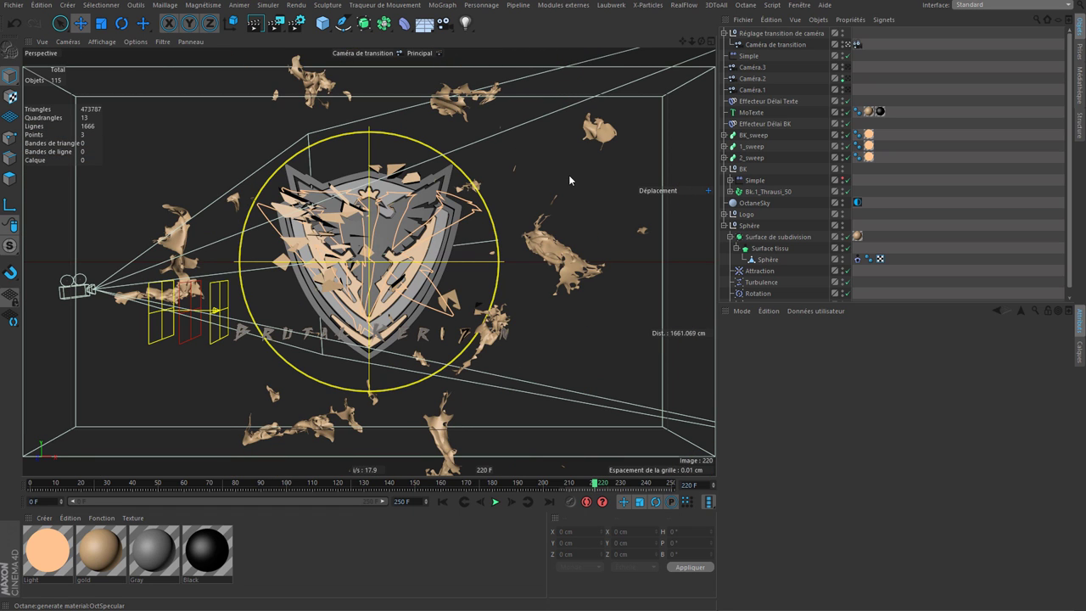
pyautogui.click(162, 41)
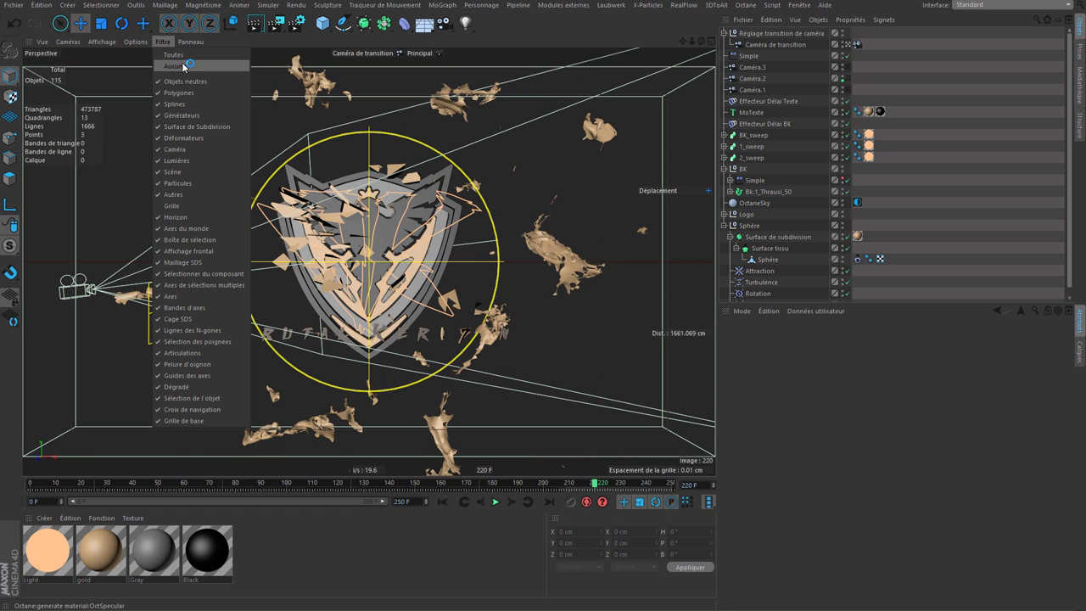
pyautogui.click(168, 65)
pyautogui.click(165, 40)
pyautogui.click(187, 116)
pyautogui.click(168, 42)
pyautogui.click(187, 92)
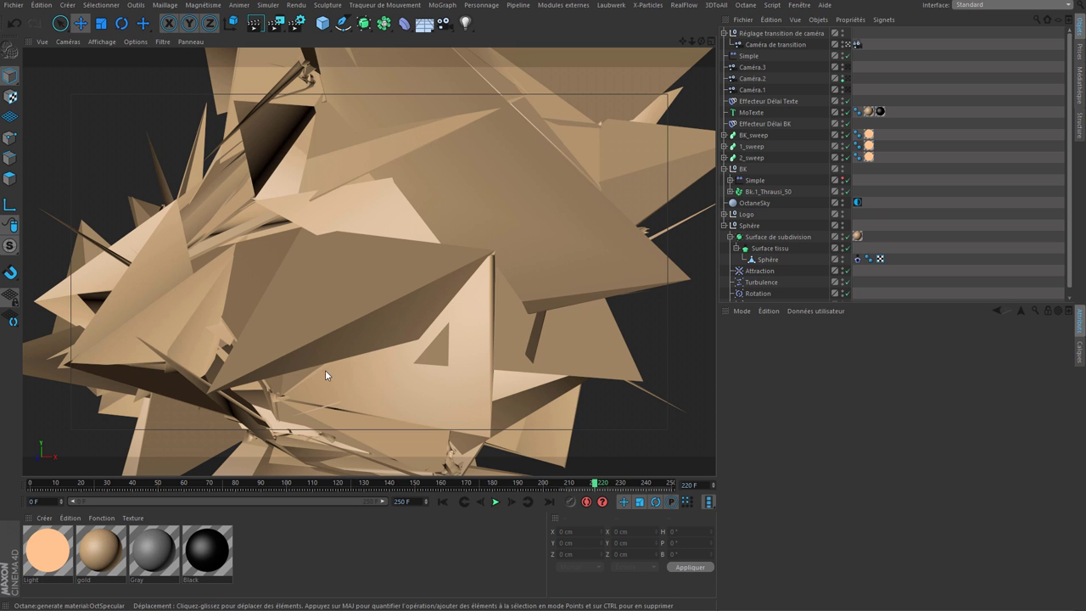
pyautogui.click(162, 41)
pyautogui.click(190, 124)
pyautogui.click(162, 42)
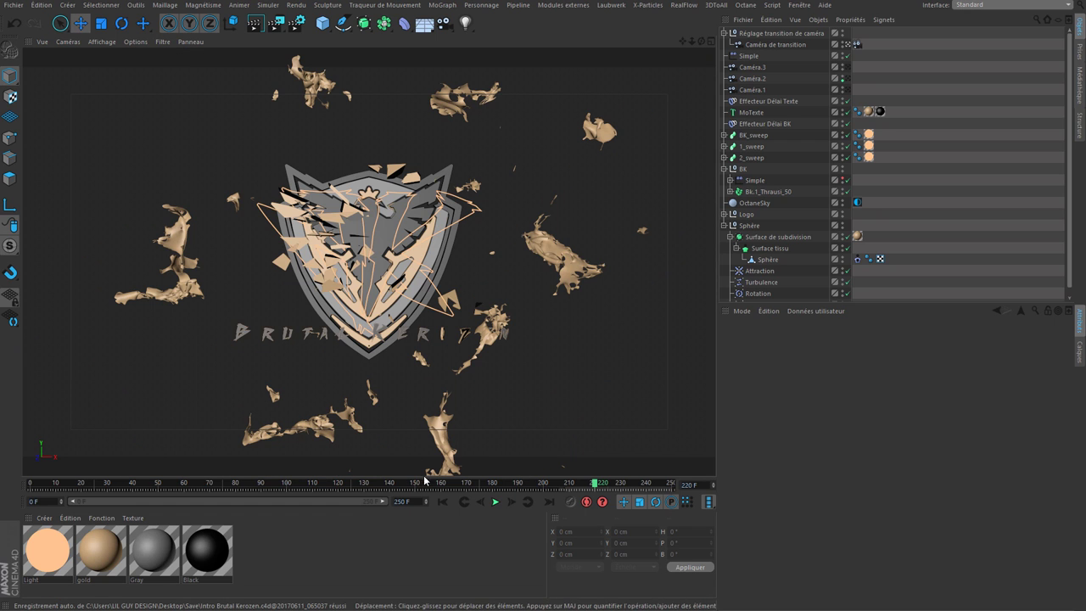
# Scrub through the animation and render a viewport preview of the shield at frame 94
pyautogui.moveTo(377, 490)
pyautogui.mouseDown()
pyautogui.moveTo(667, 490)
pyautogui.moveTo(45, 491)
pyautogui.mouseUp()
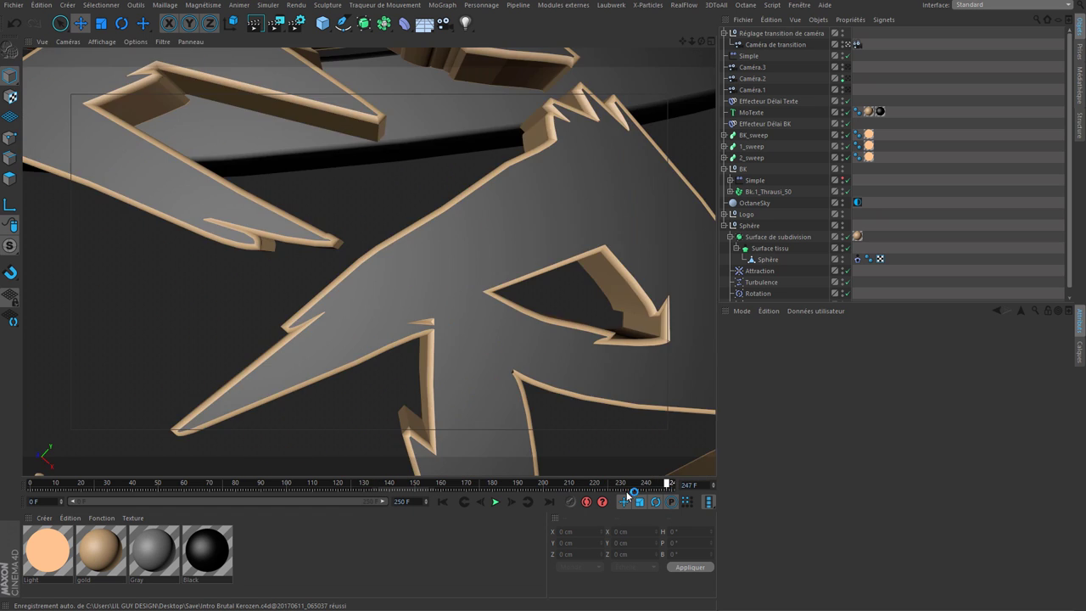
pyautogui.moveTo(207, 507); pyautogui.dragTo(269, 508)
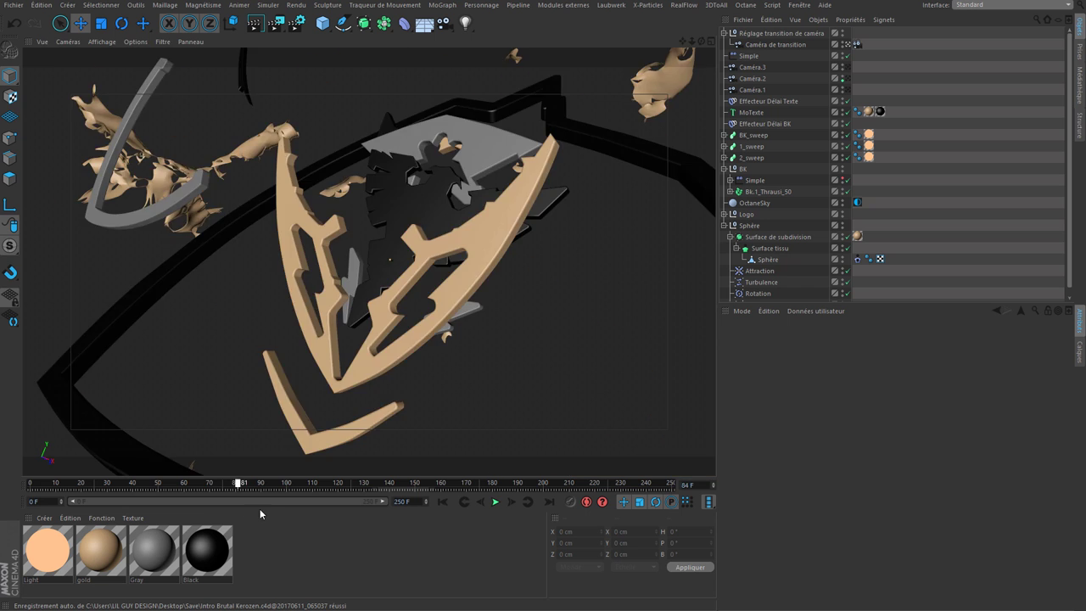
pyautogui.click(280, 30)
pyautogui.click(851, 117)
pyautogui.click(255, 23)
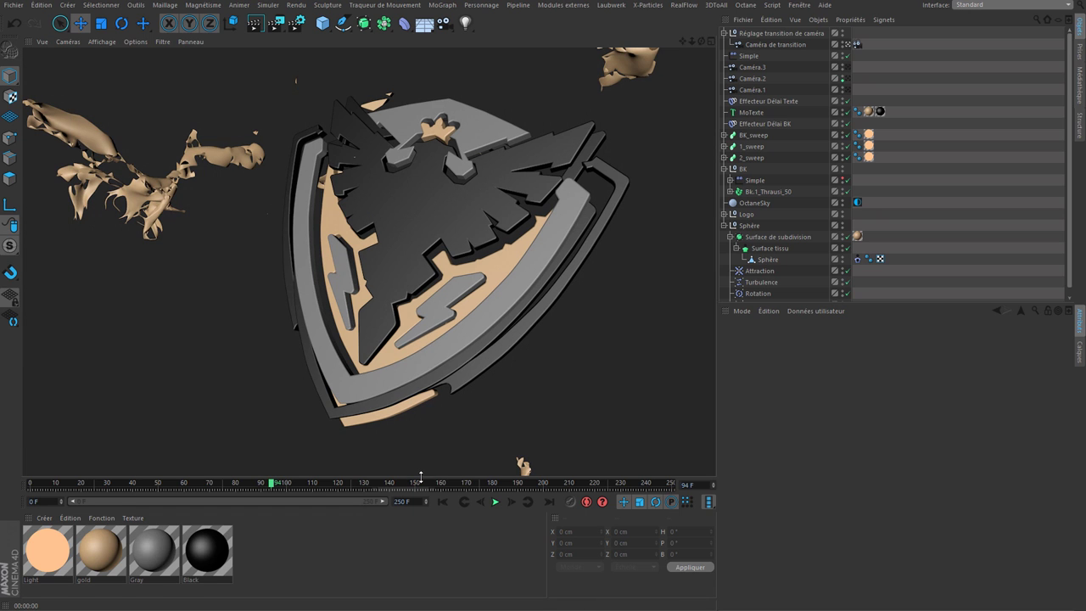
# Re-render at frame 182, move to the Brutal Kerozen title, and create a default material
pyautogui.moveTo(445, 489); pyautogui.dragTo(496, 485)
pyautogui.click(254, 23)
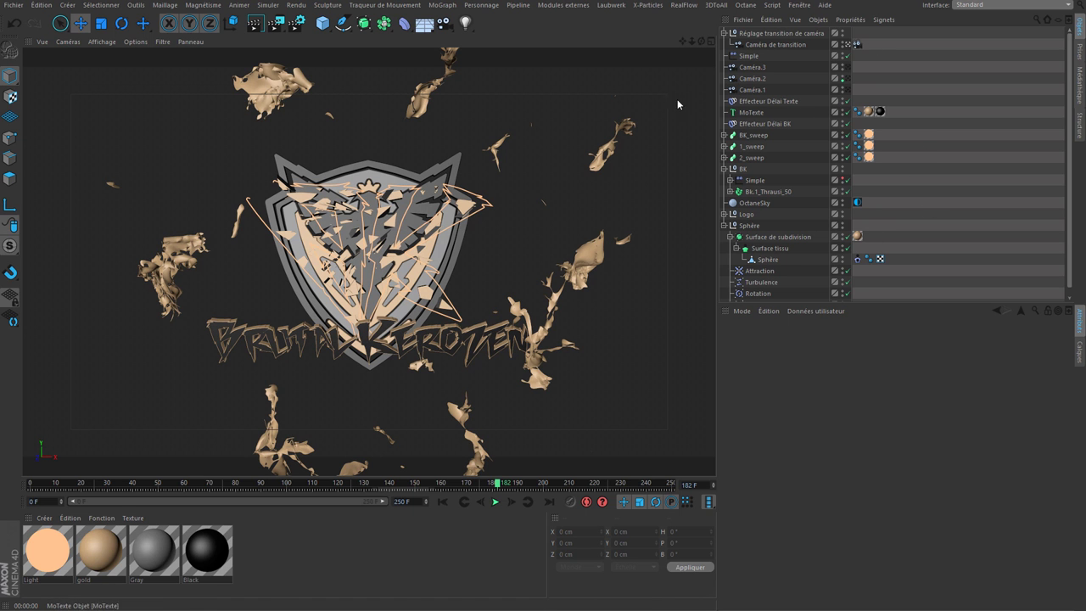
pyautogui.moveTo(594, 483)
pyautogui.mouseDown()
pyautogui.moveTo(644, 484)
pyautogui.moveTo(360, 484)
pyautogui.mouseUp()
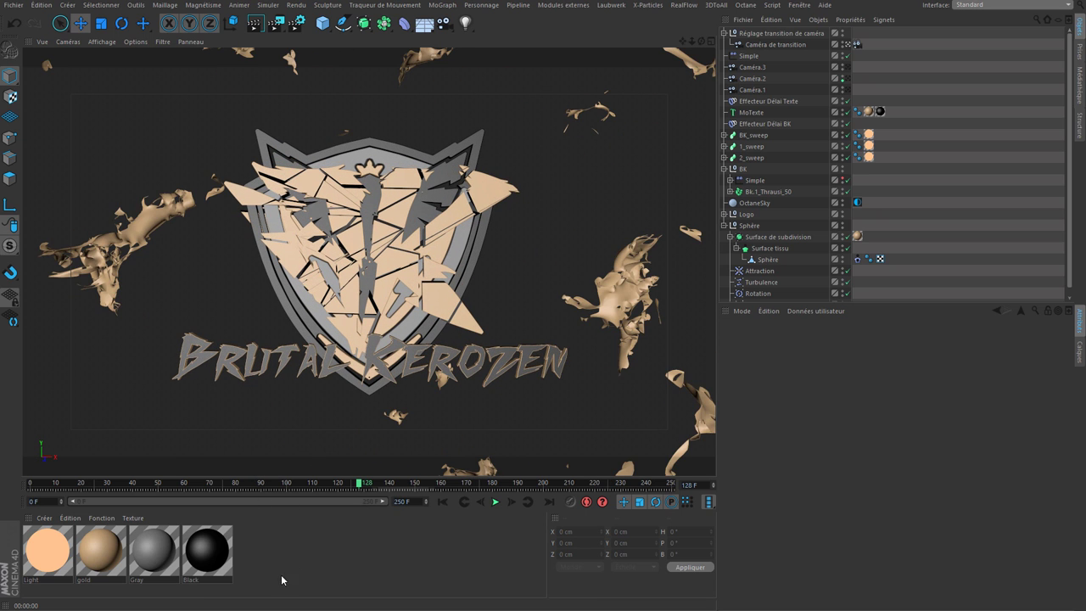
pyautogui.doubleClick(302, 553)
# Rename the new material to 'HDR'
pyautogui.doubleClick(41, 580)
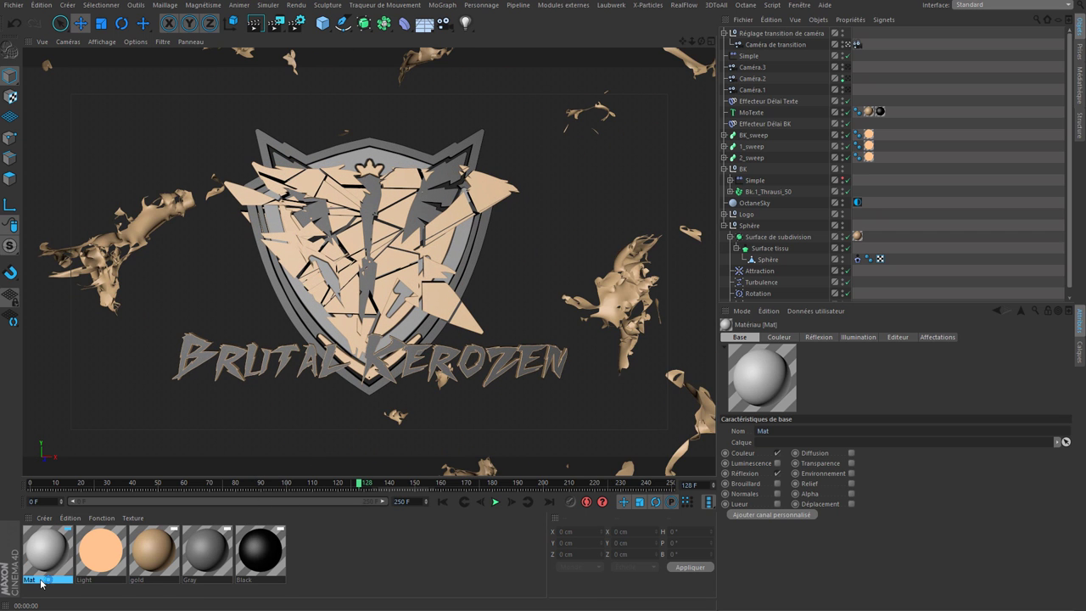
pyautogui.doubleClick(40, 580)
pyautogui.write('HDR')
pyautogui.click(53, 553)
# Make HDR luminance-only, loading HDR010.hdr as its texture copied into the project folder
pyautogui.doubleClick(762, 377)
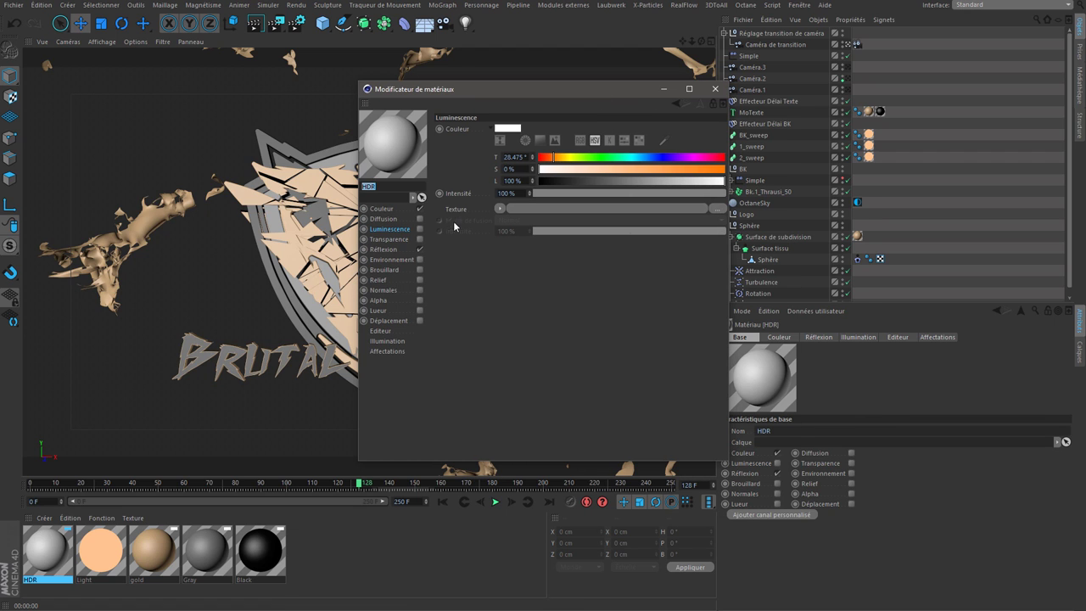
pyautogui.click(419, 229)
pyautogui.click(419, 249)
pyautogui.click(419, 208)
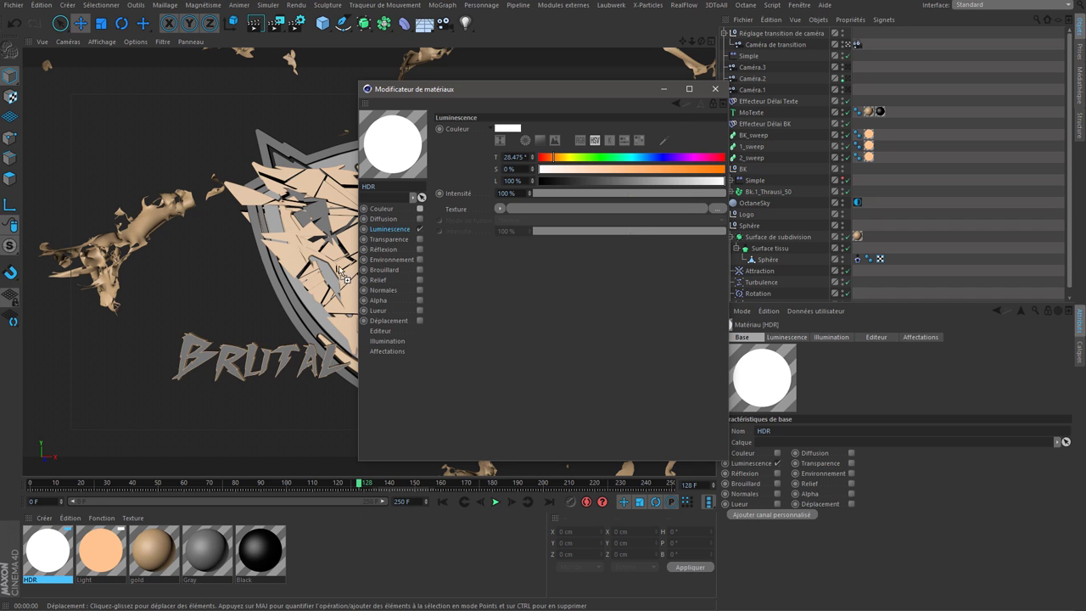
pyautogui.moveTo(542, 211); pyautogui.dragTo(542, 210)
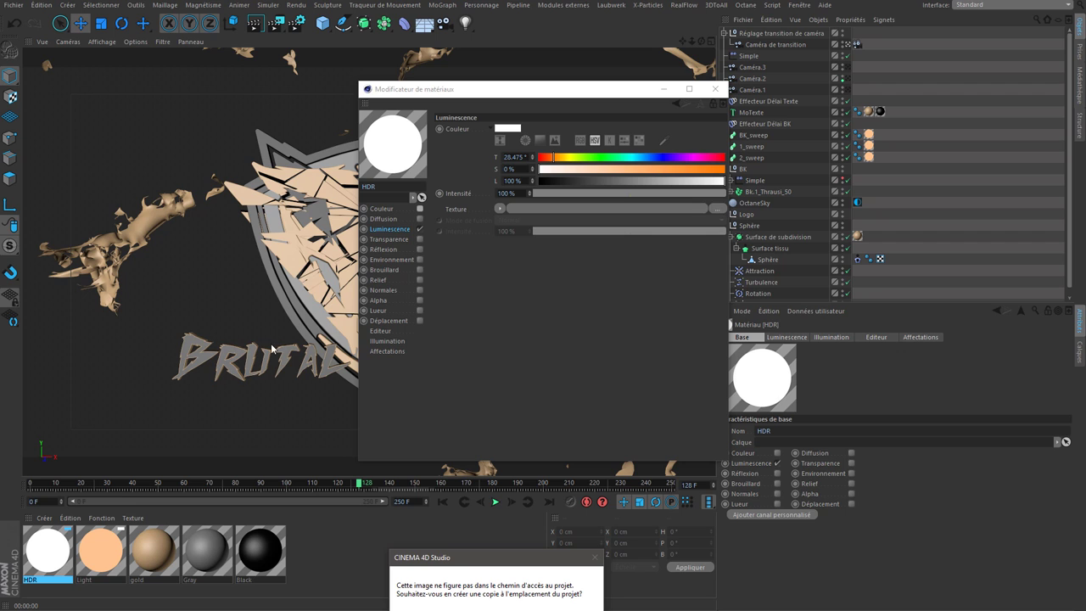
pyautogui.press('Return')
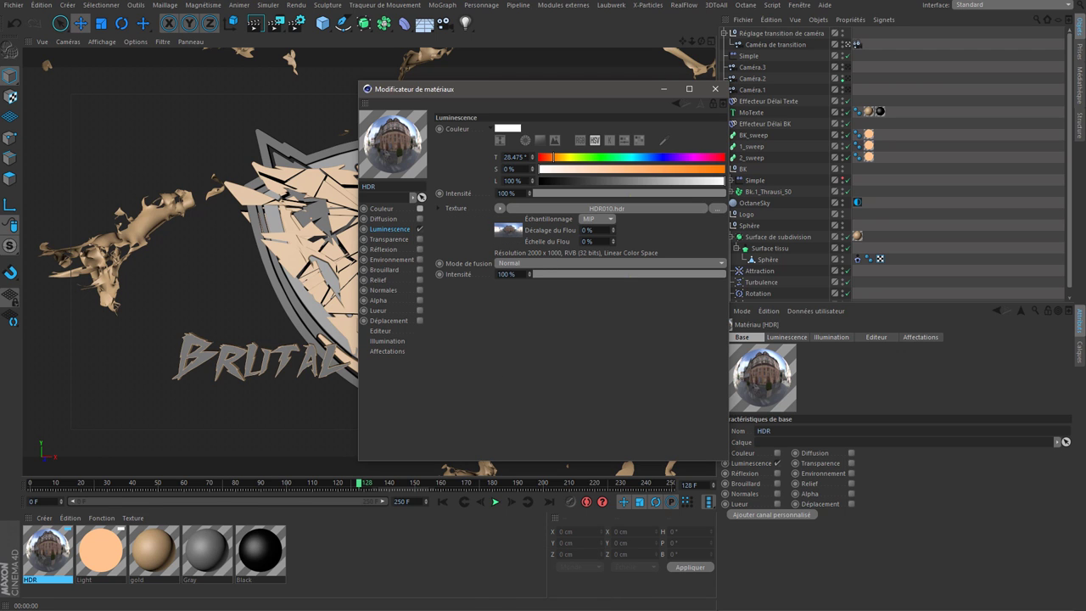
pyautogui.click(511, 236)
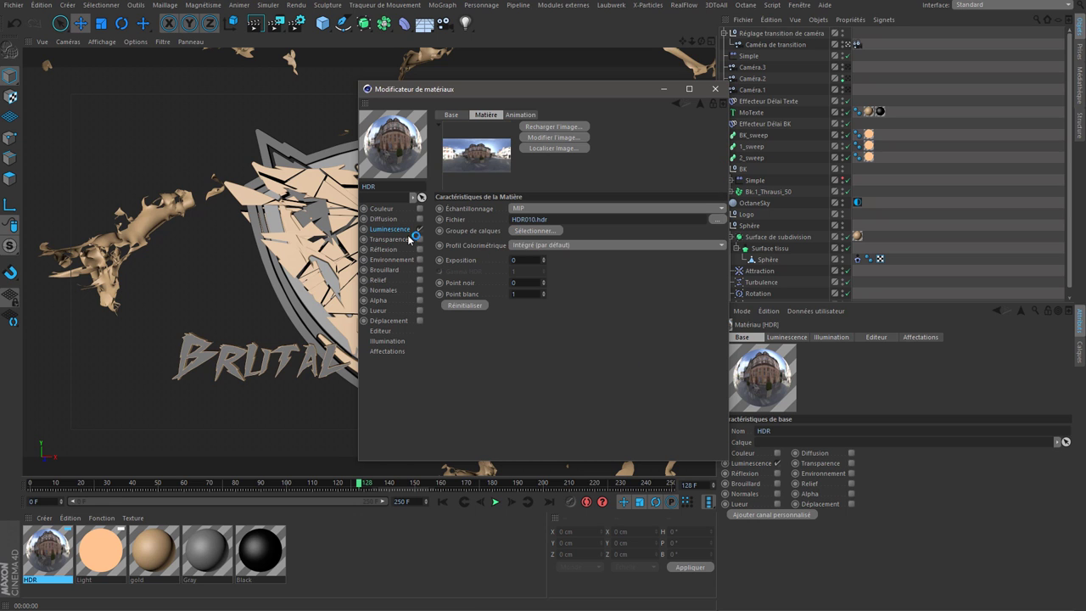
# Add a Ciel sky object, apply the HDR material to it, and preview the viewport render
pyautogui.click(714, 88)
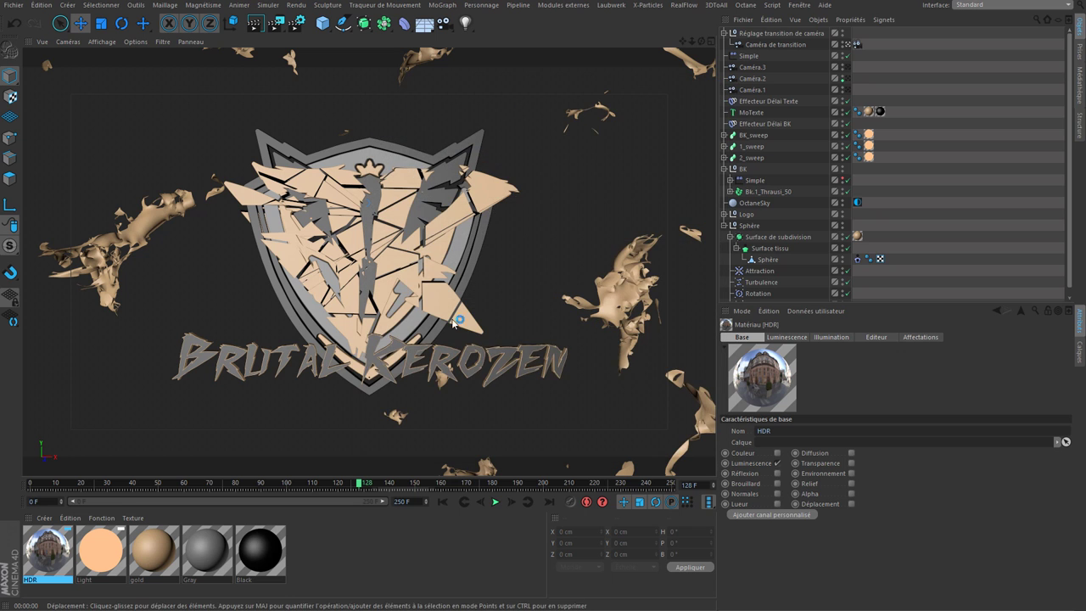
pyautogui.click(424, 23)
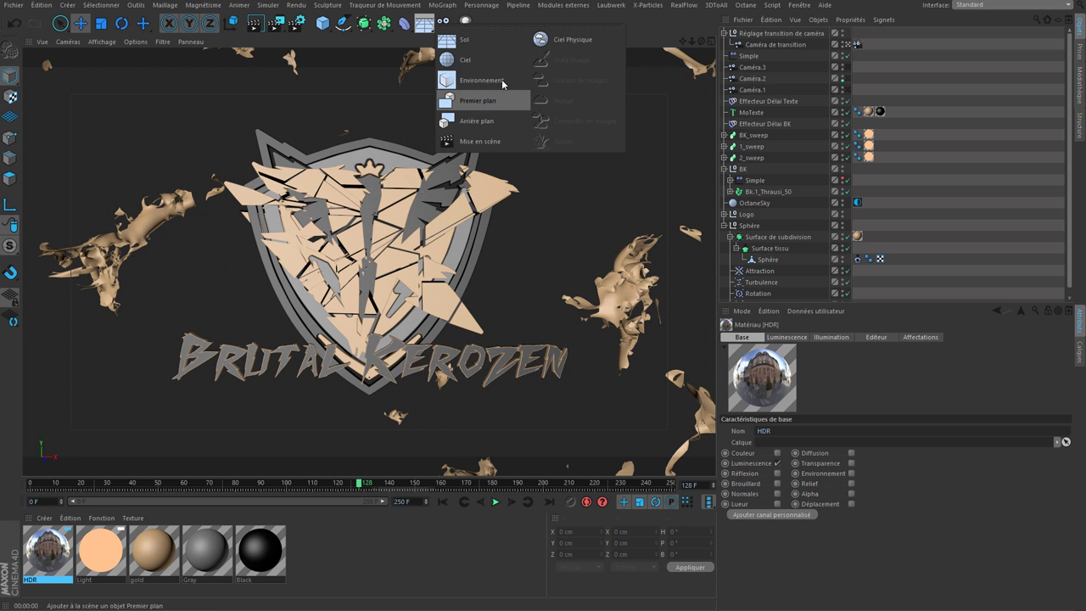
pyautogui.click(487, 68)
pyautogui.moveTo(47, 550); pyautogui.dragTo(753, 34)
pyautogui.click(945, 73)
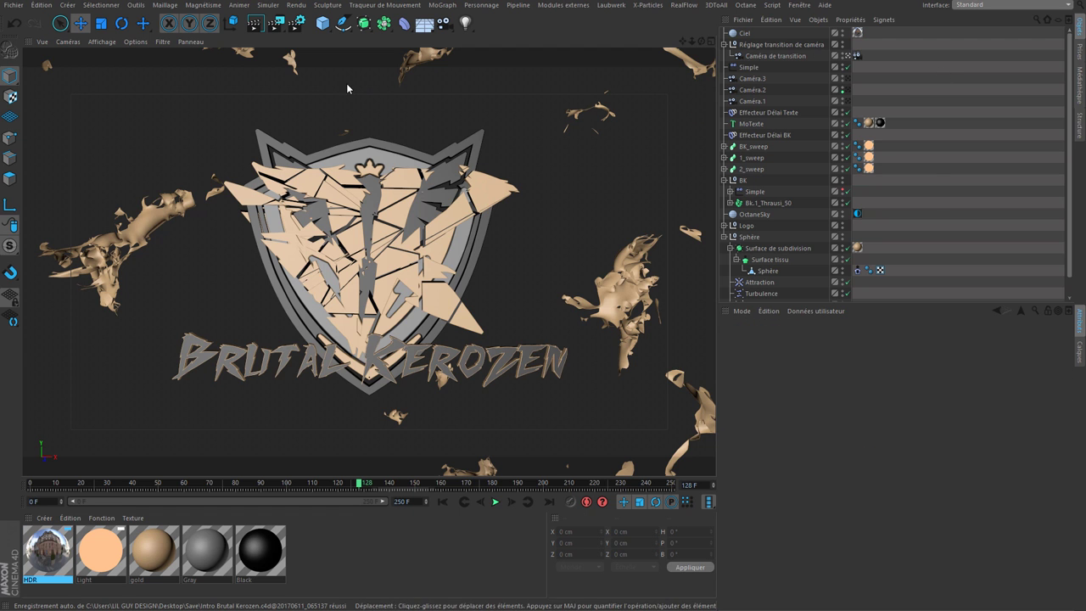
pyautogui.click(255, 23)
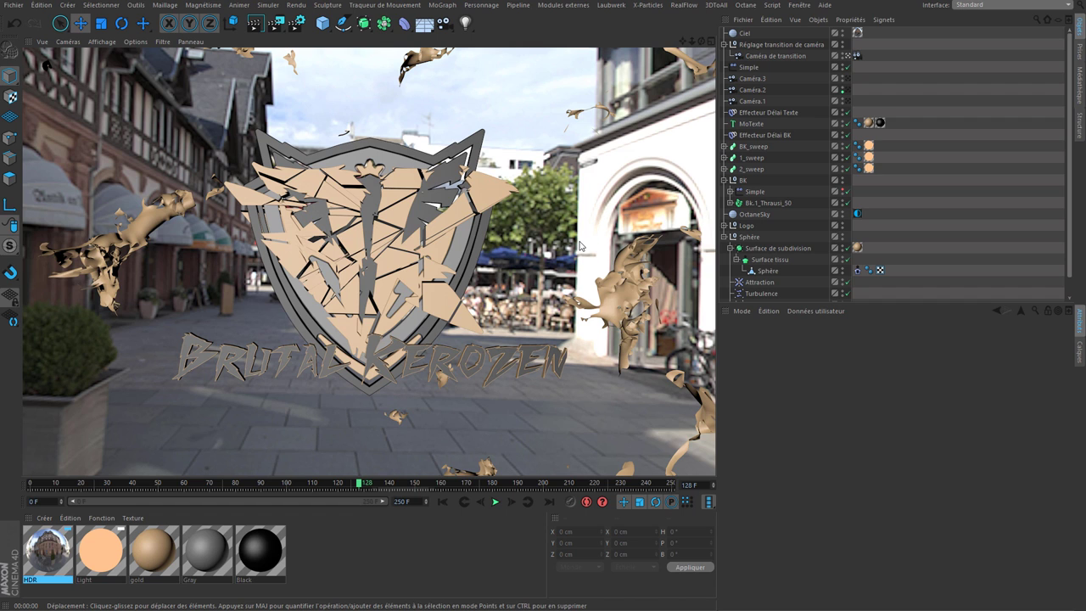
# Add a Rendu tag to the sky and turn off its camera visibility
pyautogui.rightClick(746, 36)
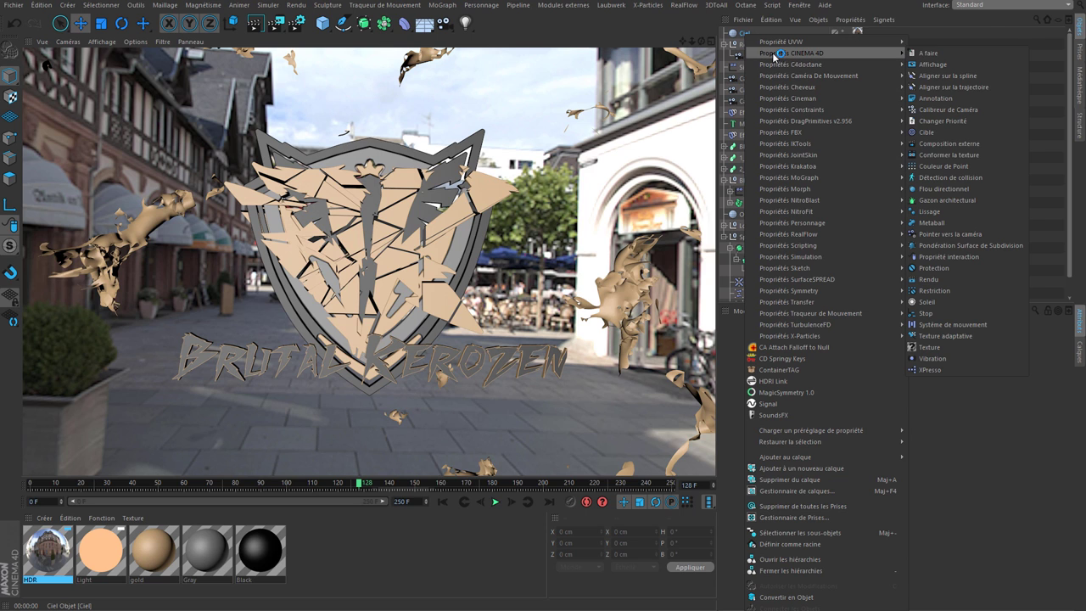
pyautogui.moveTo(791, 53)
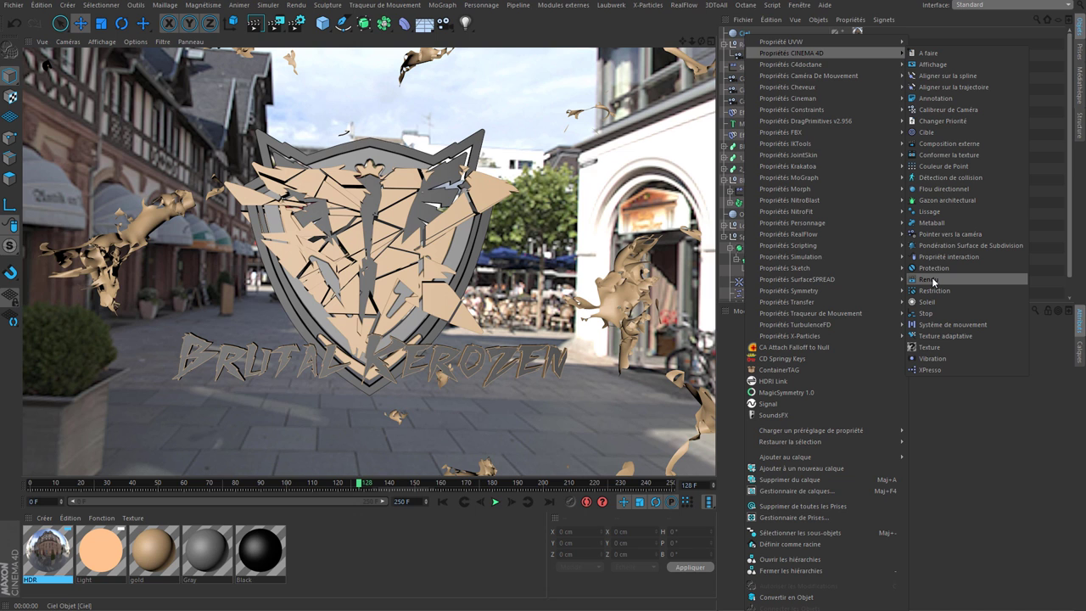
pyautogui.click(930, 280)
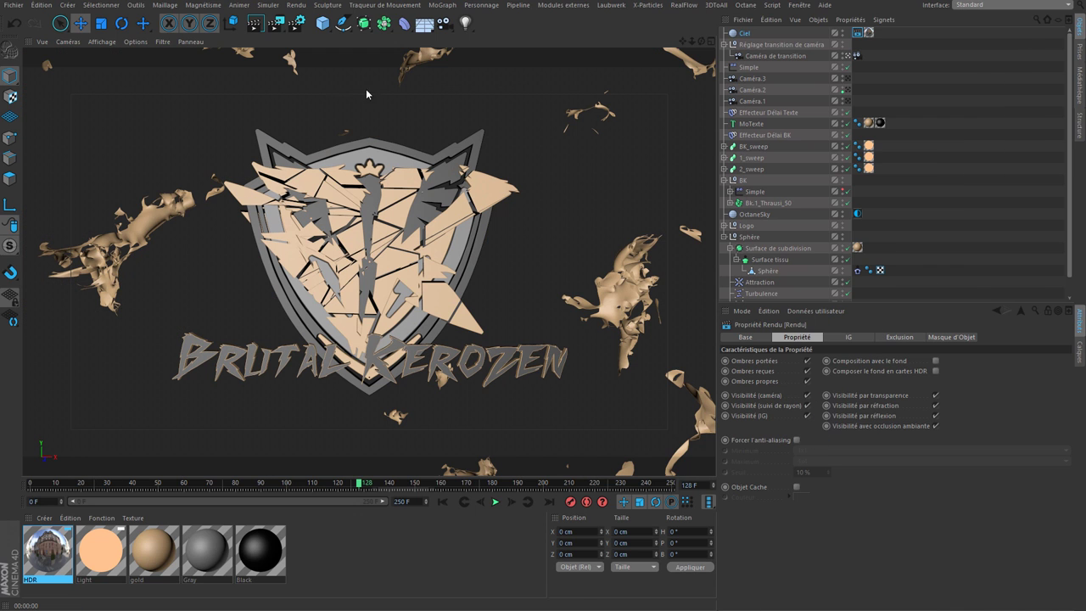
pyautogui.click(254, 23)
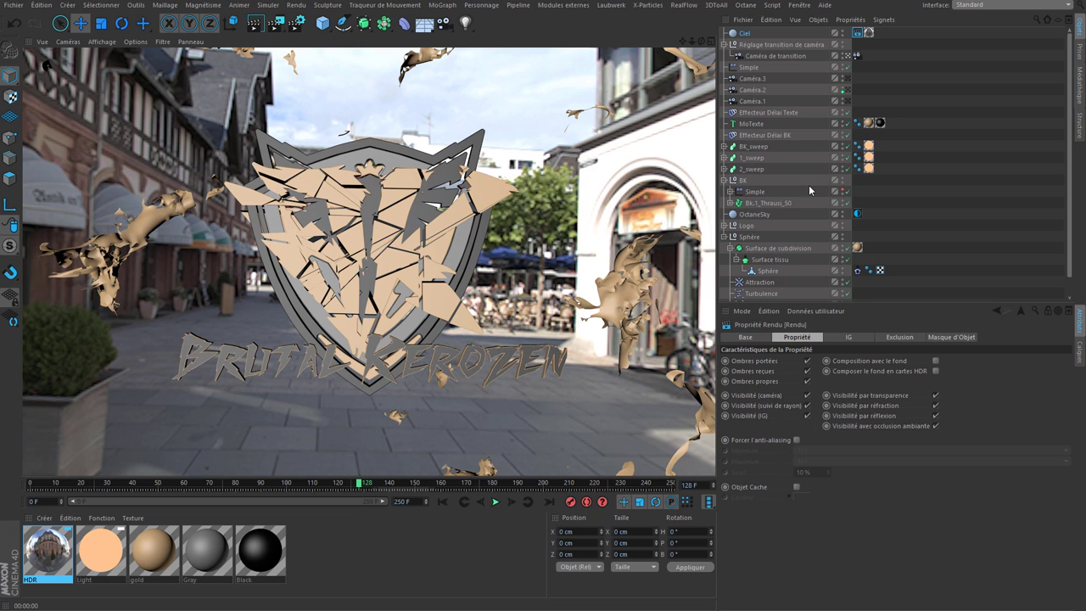
pyautogui.click(808, 395)
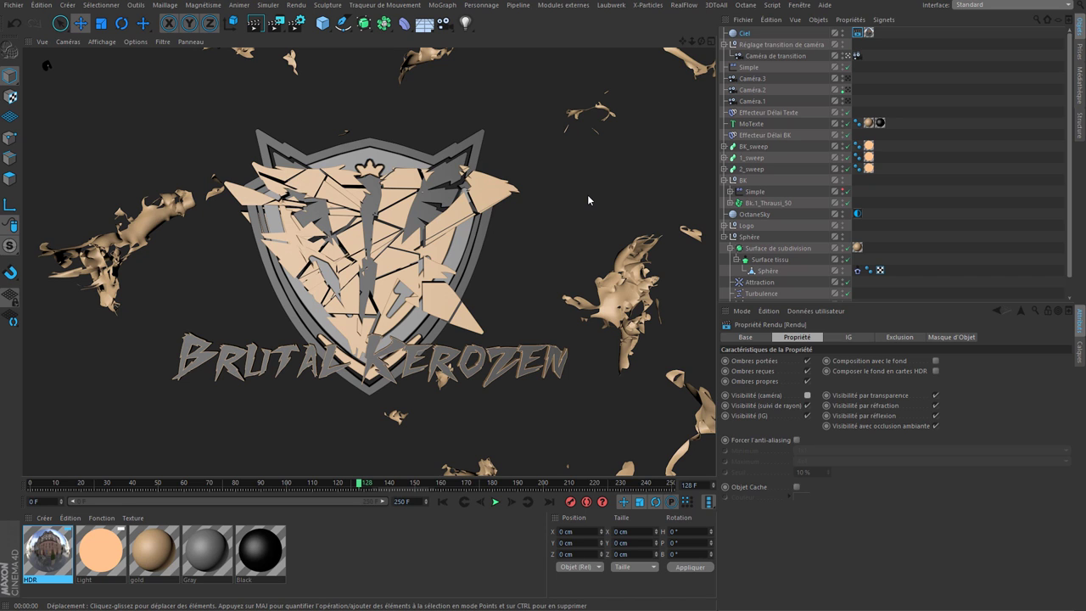
# Set the render output colour profile to sRGB IEC61966-2.1
pyautogui.click(296, 23)
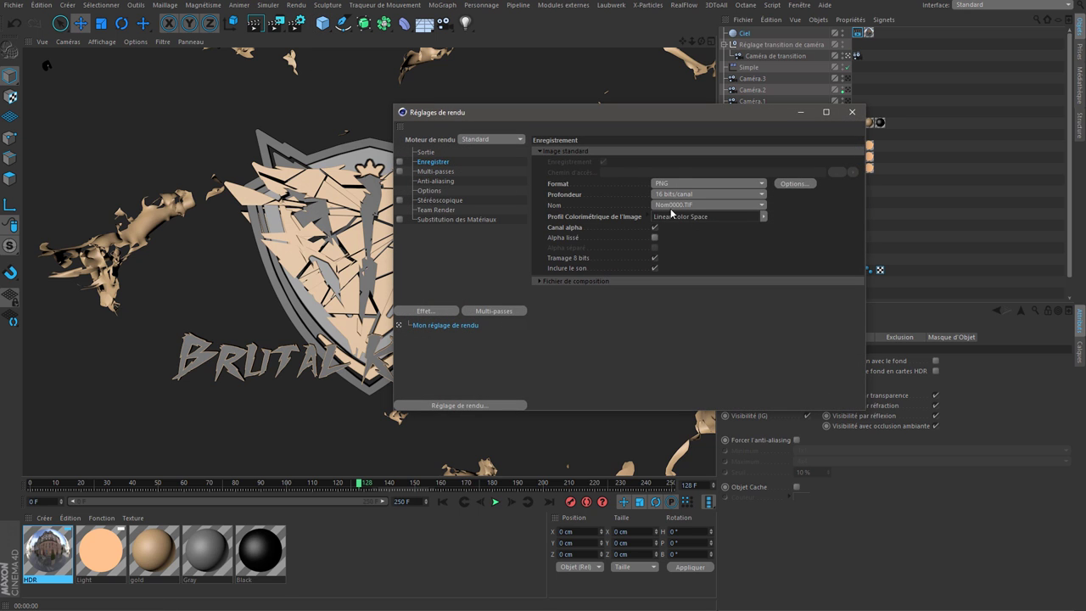
pyautogui.click(764, 216)
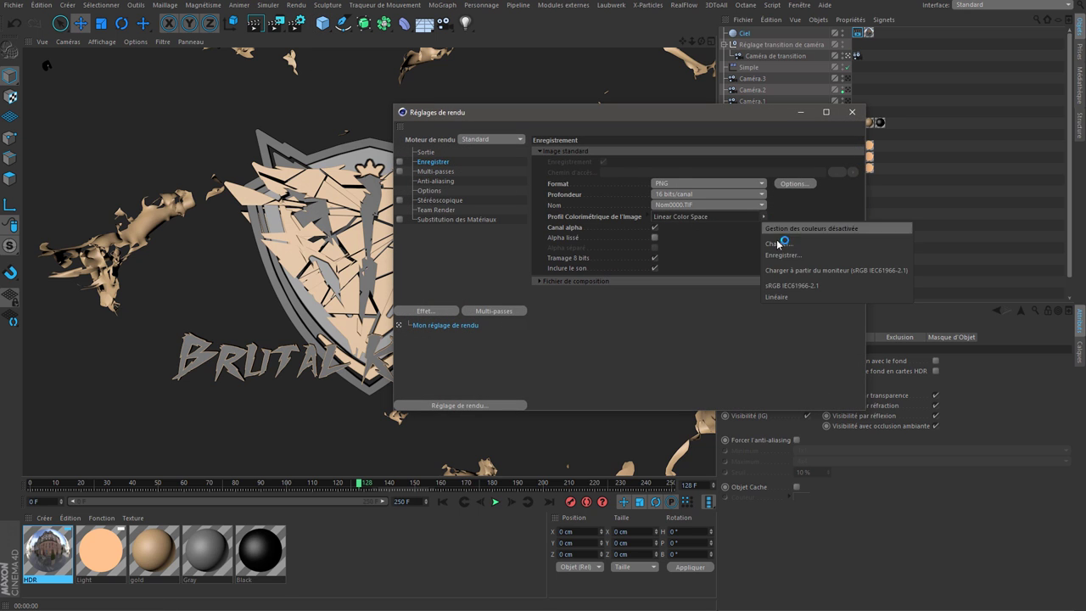
pyautogui.click(798, 286)
pyautogui.click(427, 152)
pyautogui.moveTo(434, 112); pyautogui.dragTo(590, 108)
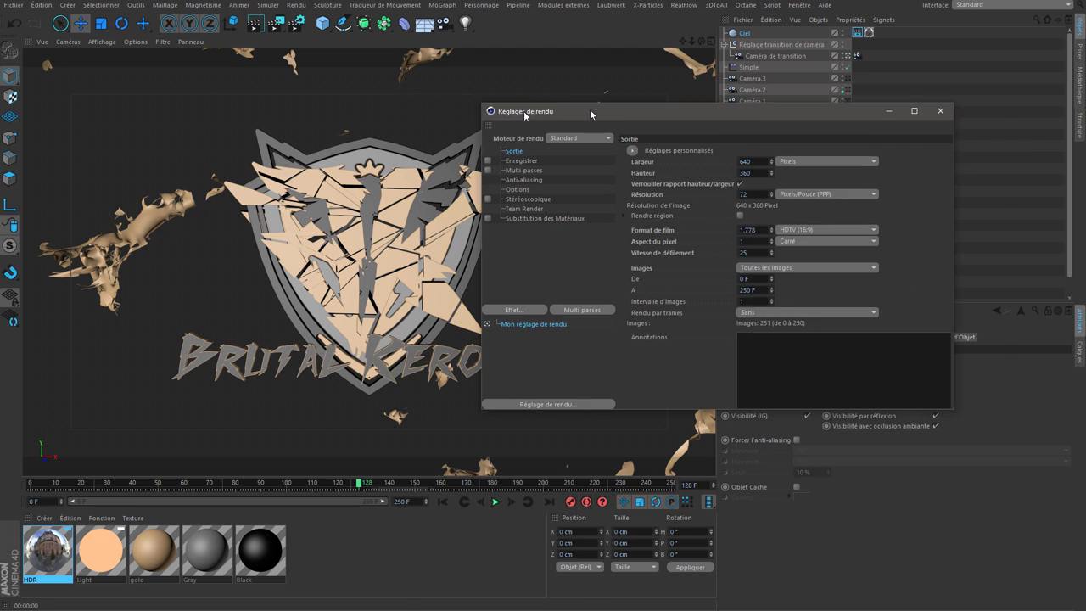
# Limit the frame range to the current frame 128 and render it to the Picture Viewer
pyautogui.click(254, 25)
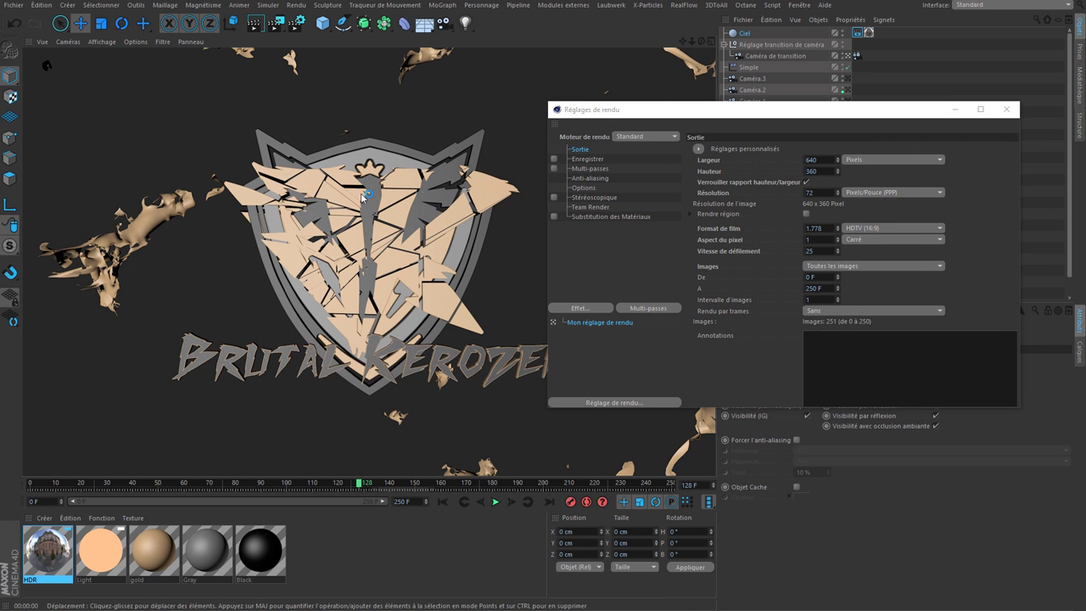
pyautogui.click(847, 270)
pyautogui.click(818, 287)
pyautogui.click(588, 159)
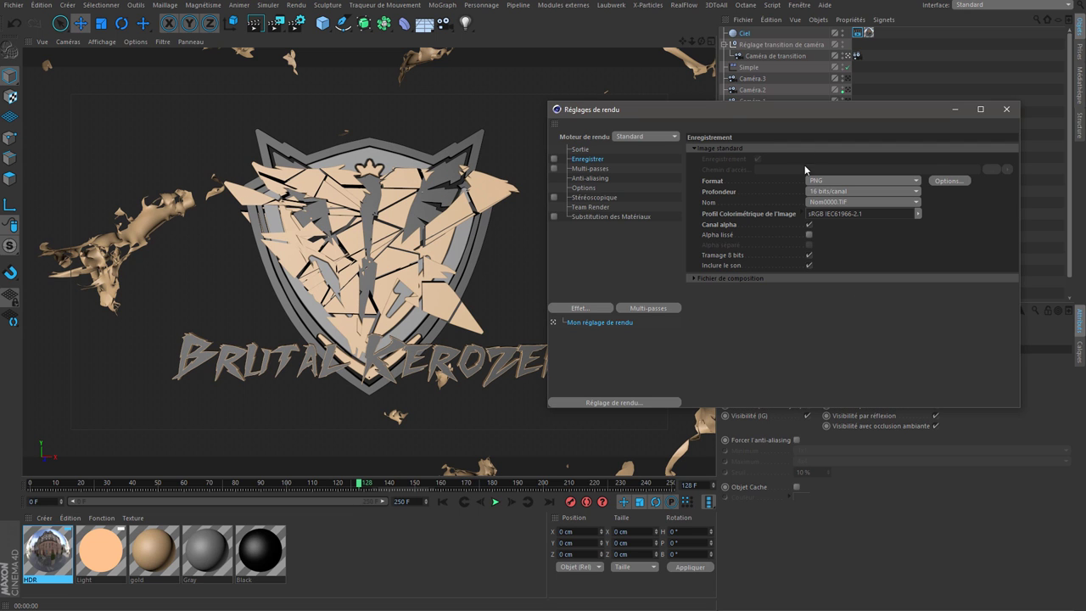
pyautogui.click(275, 22)
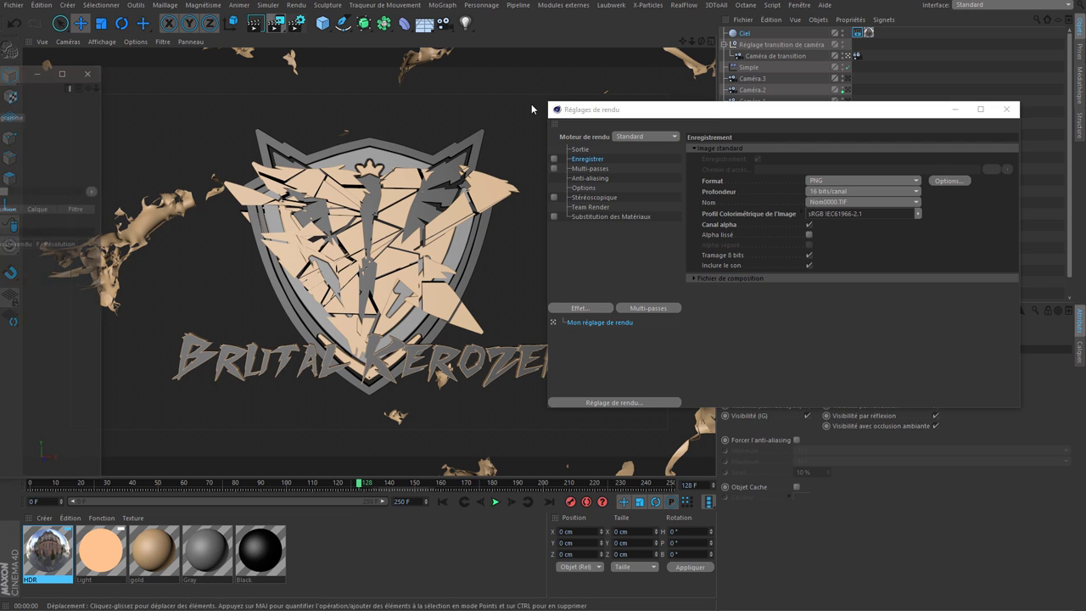
# Show only the render's Alpha layer in the Picture Viewer to check the matte, then close it
pyautogui.moveTo(716, 116); pyautogui.dragTo(790, 245)
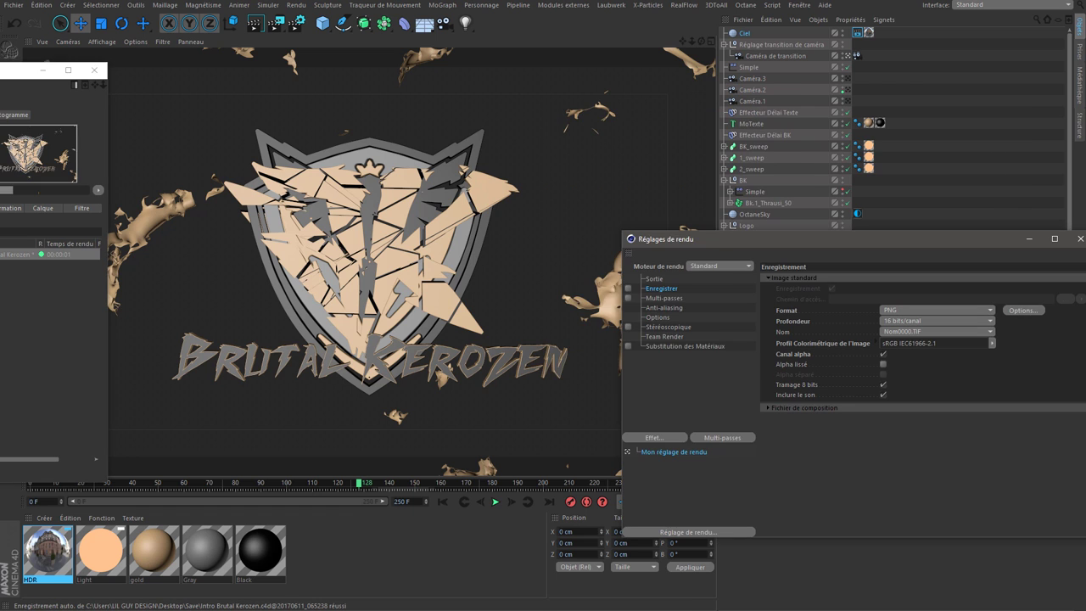
pyautogui.moveTo(17, 72); pyautogui.dragTo(647, 62)
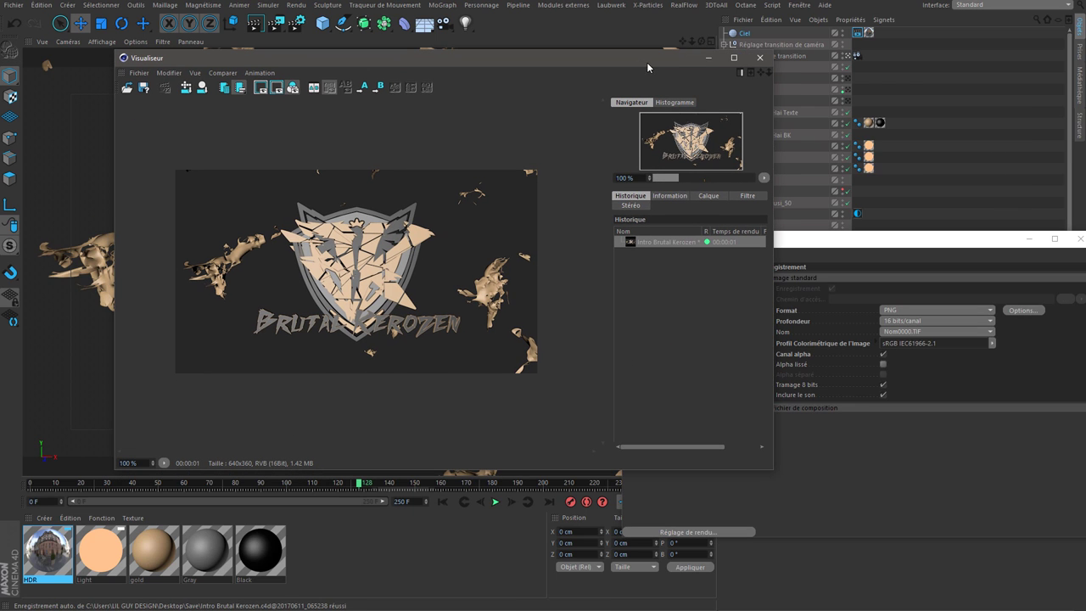
pyautogui.click(708, 196)
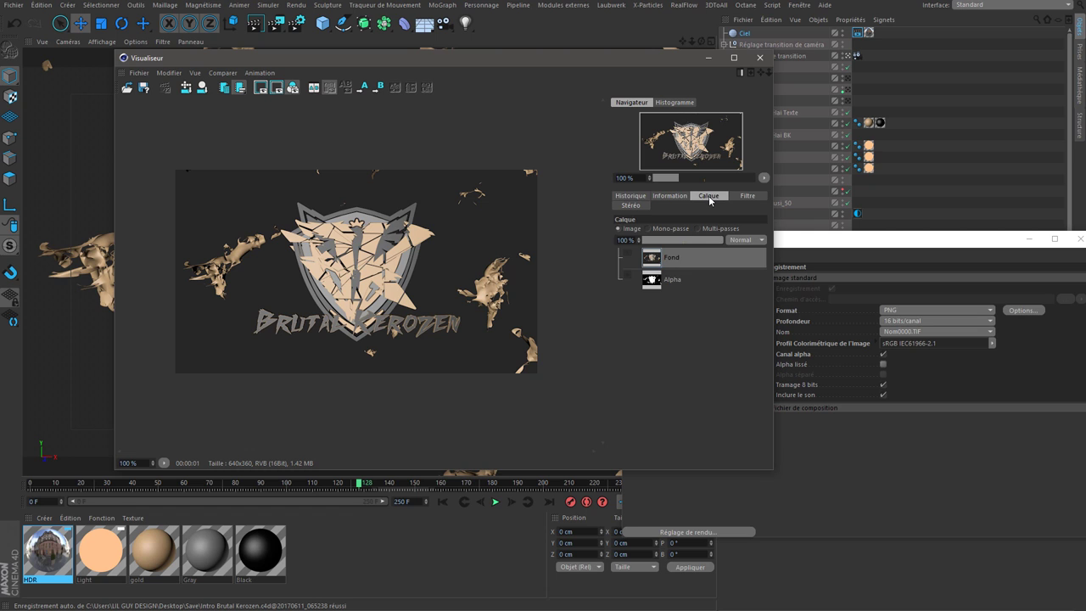
pyautogui.click(674, 282)
pyautogui.click(663, 230)
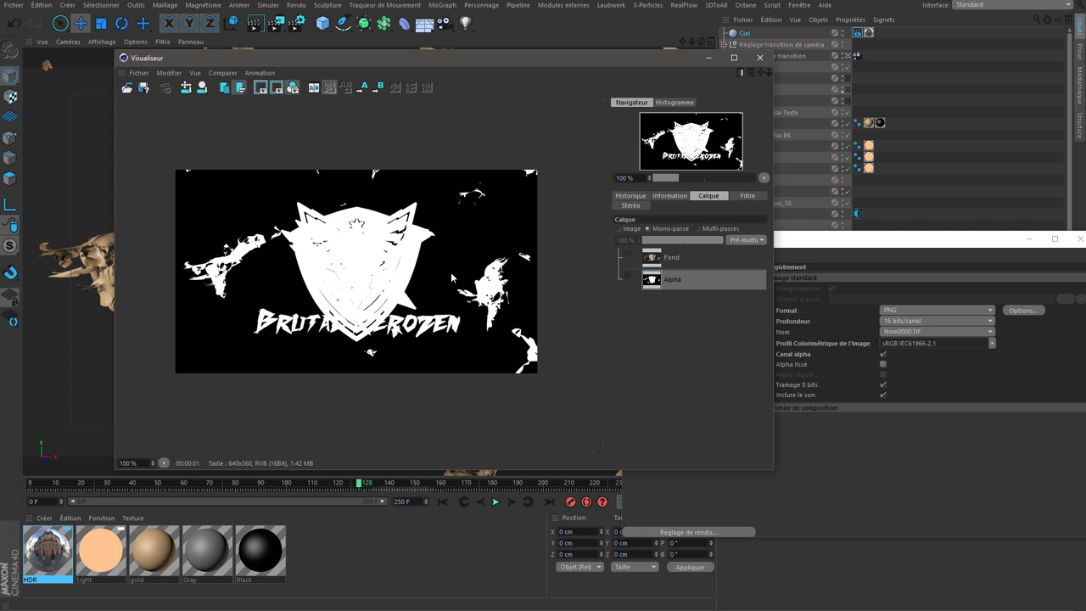
pyautogui.click(708, 56)
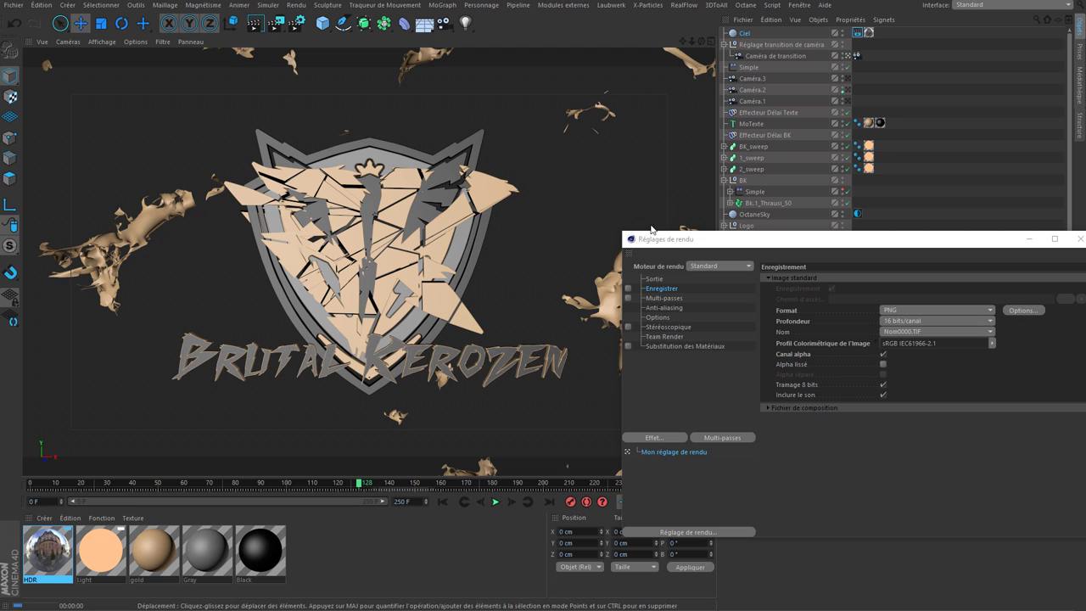
# Select the OctaneSky object and delete it from the scene
pyautogui.moveTo(679, 238); pyautogui.dragTo(1048, 240)
pyautogui.scroll(-1, 917, 203)
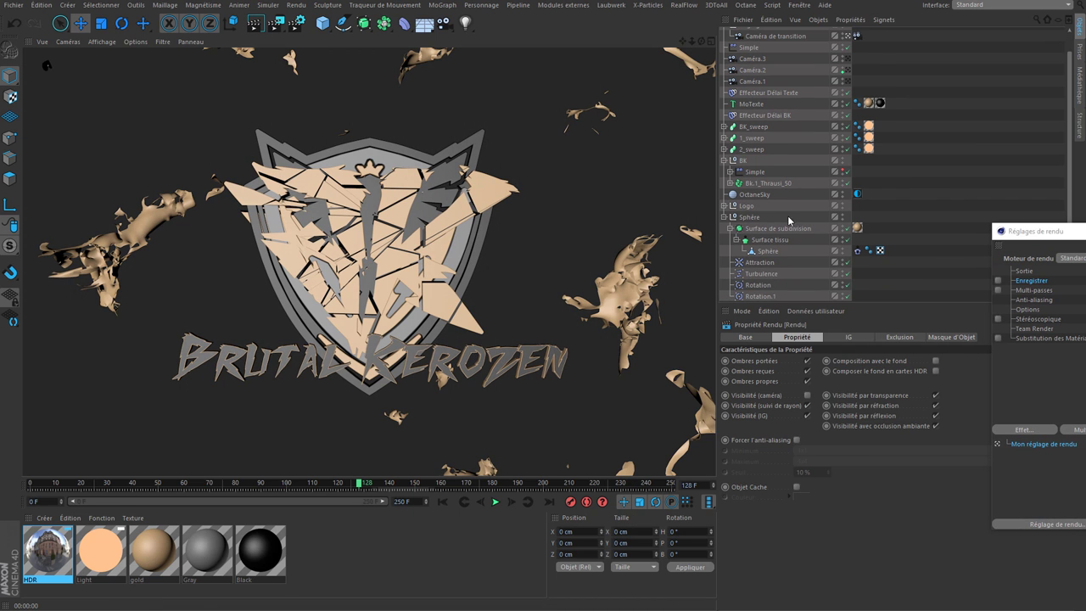
pyautogui.click(758, 196)
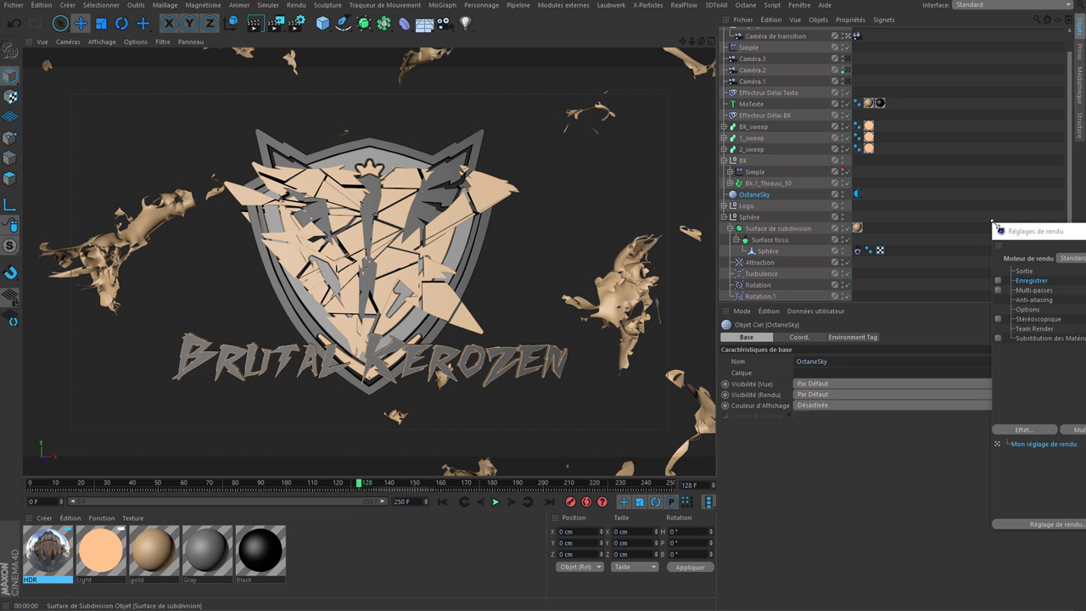
pyautogui.moveTo(1003, 231); pyautogui.dragTo(194, 248)
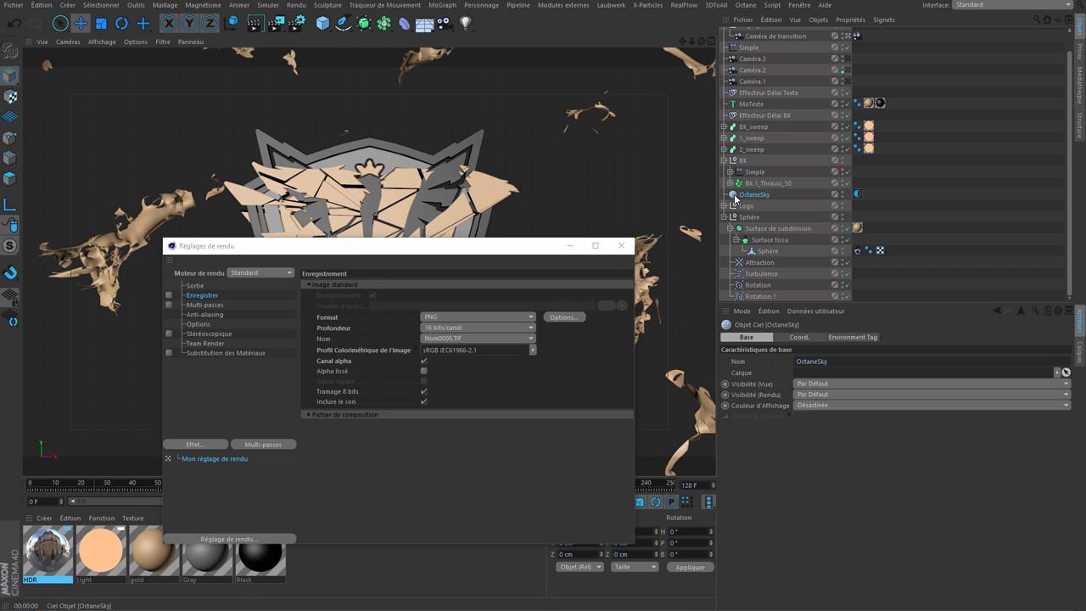
pyautogui.press('Delete')
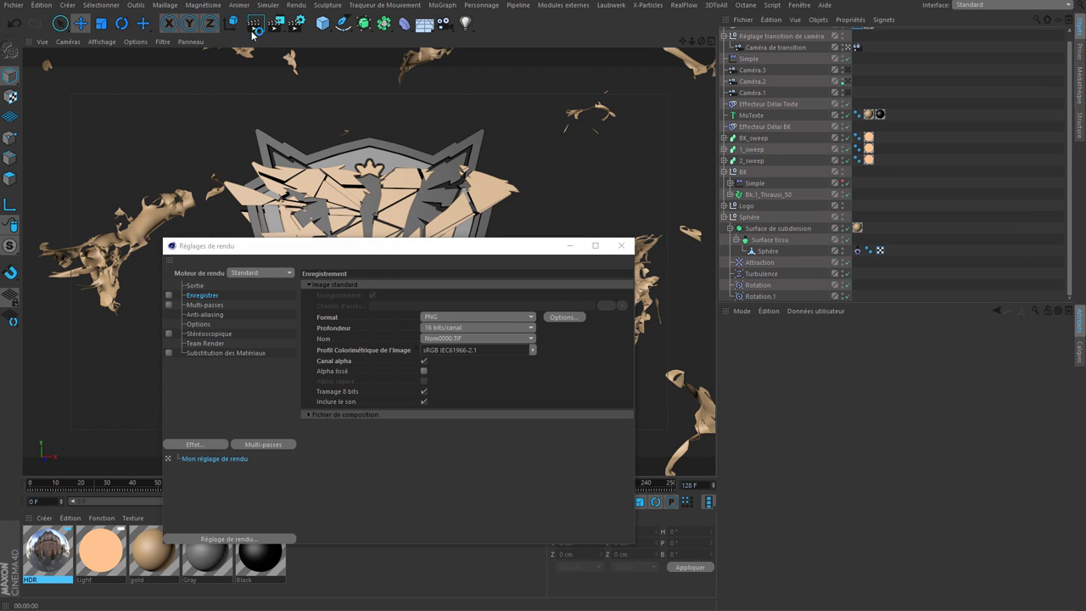
# Close the render settings, select the Ciel HDR sky and render a viewport preview
pyautogui.moveTo(341, 247)
pyautogui.mouseDown()
pyautogui.moveTo(467, 262)
pyautogui.moveTo(311, 217)
pyautogui.mouseUp()
pyautogui.click(591, 216)
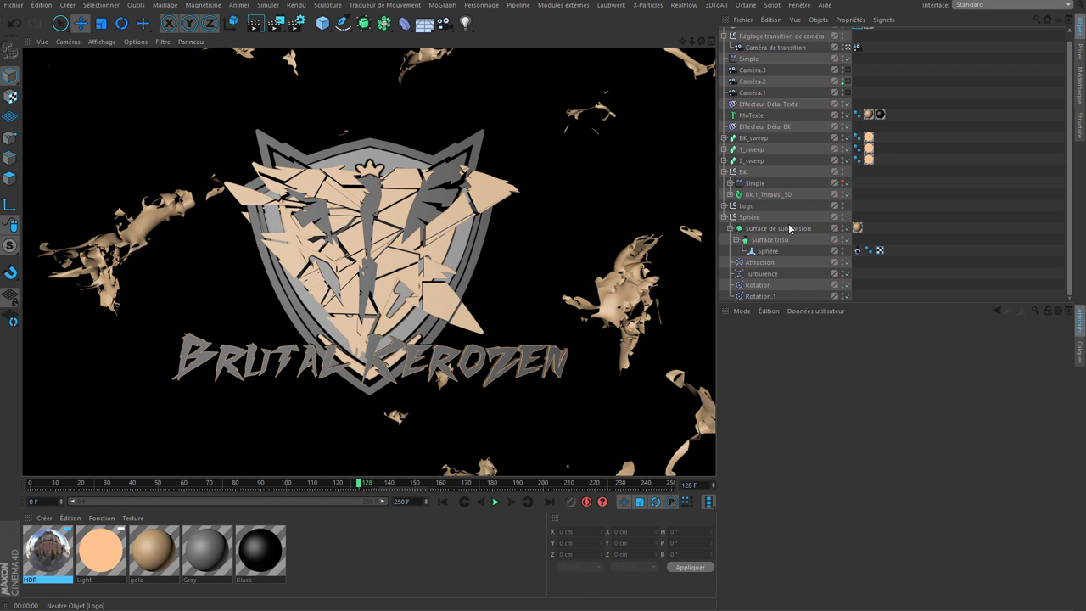
pyautogui.scroll(1, 916, 100)
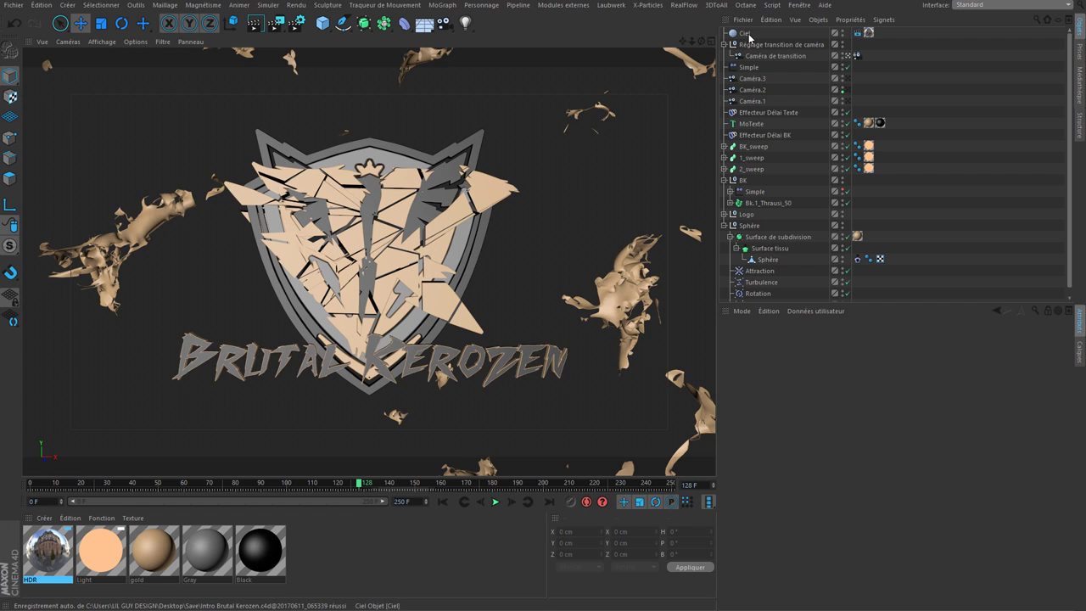
pyautogui.click(891, 34)
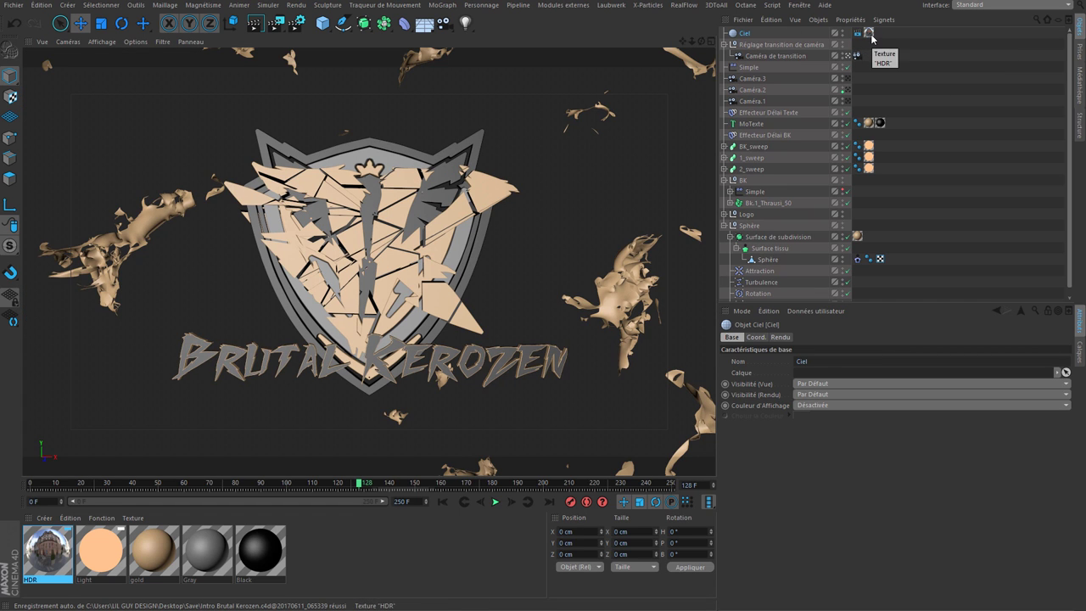
pyautogui.click(868, 35)
pyautogui.click(254, 27)
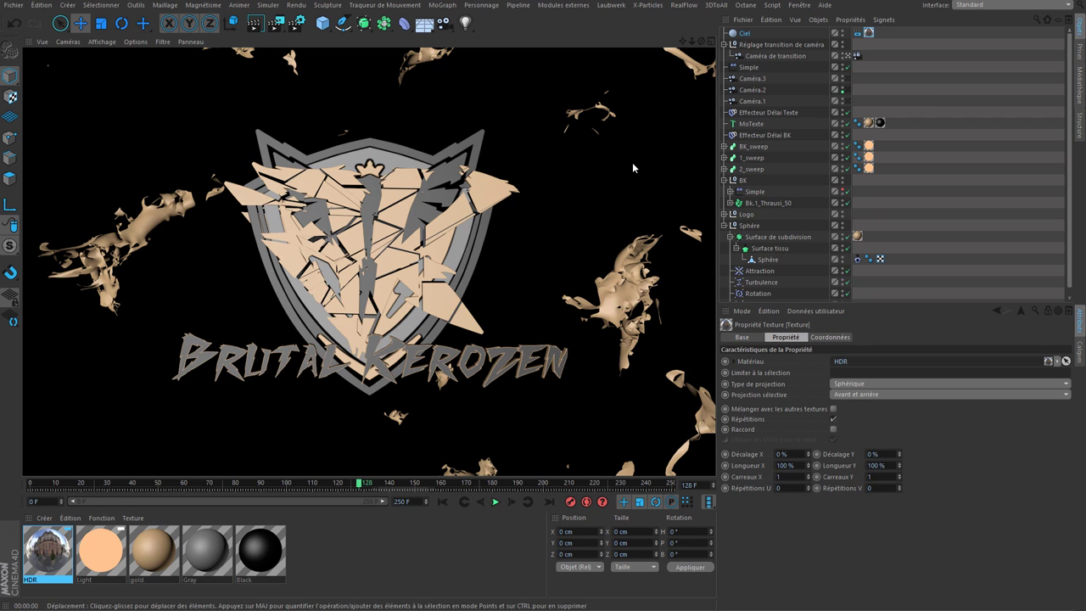
# Add a light under the transition camera, zero its position, lower its intensity and disable it
pyautogui.click(465, 22)
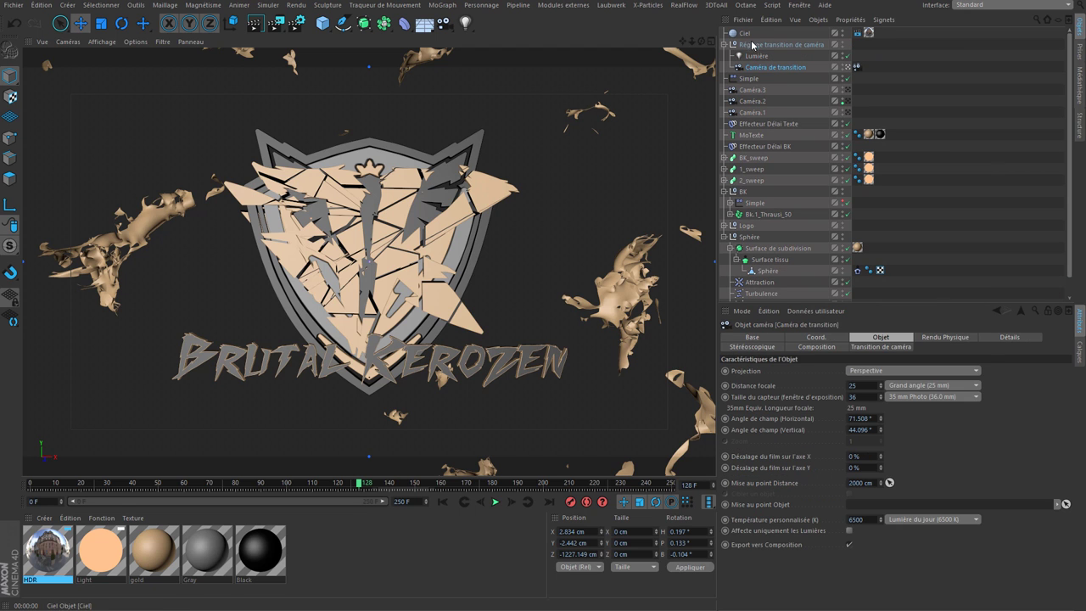
pyautogui.moveTo(770, 67); pyautogui.dragTo(767, 67)
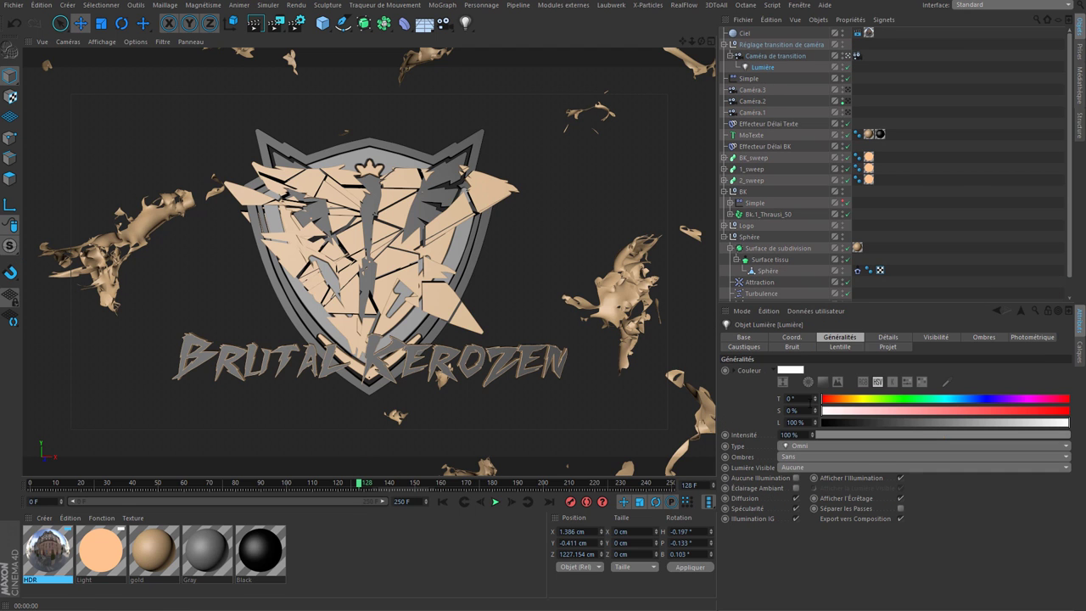
pyautogui.click(793, 337)
pyautogui.hotkey('alt', '0')
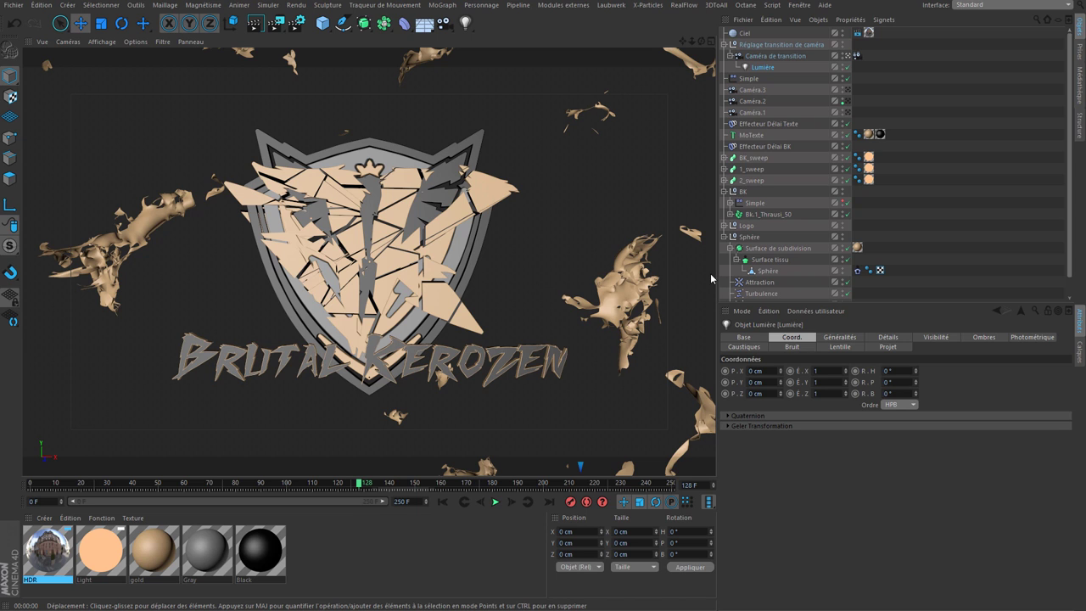
pyautogui.click(863, 337)
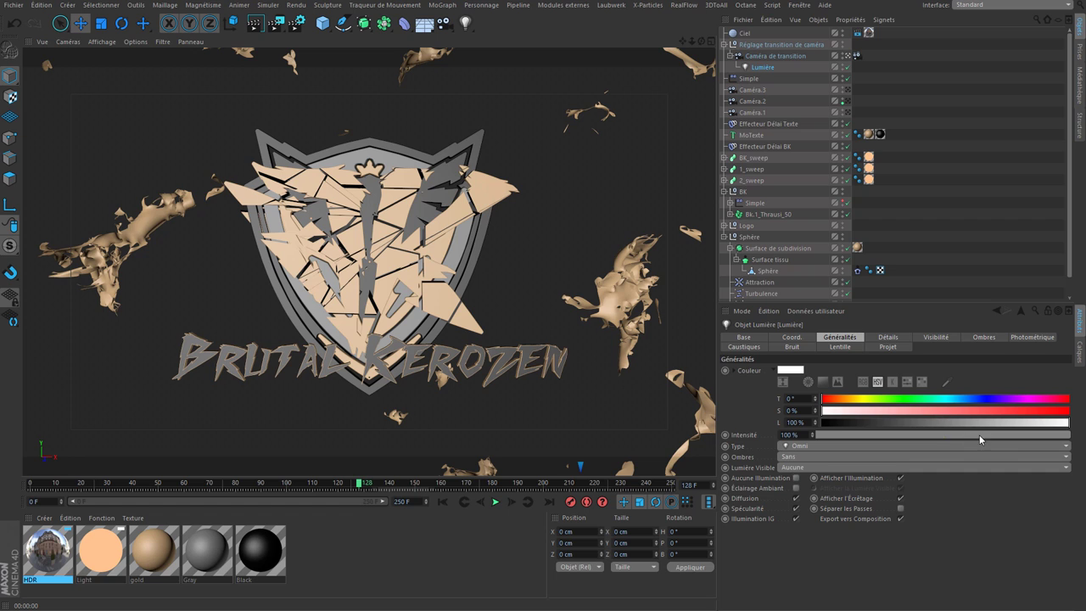
pyautogui.moveTo(979, 435); pyautogui.dragTo(985, 435)
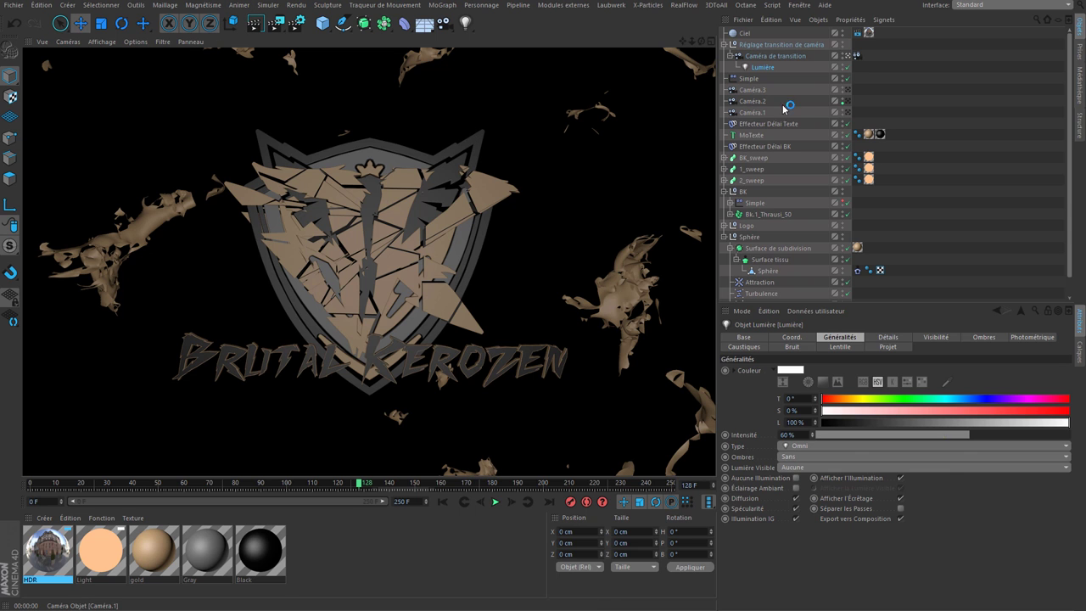
pyautogui.click(846, 67)
pyautogui.click(264, 28)
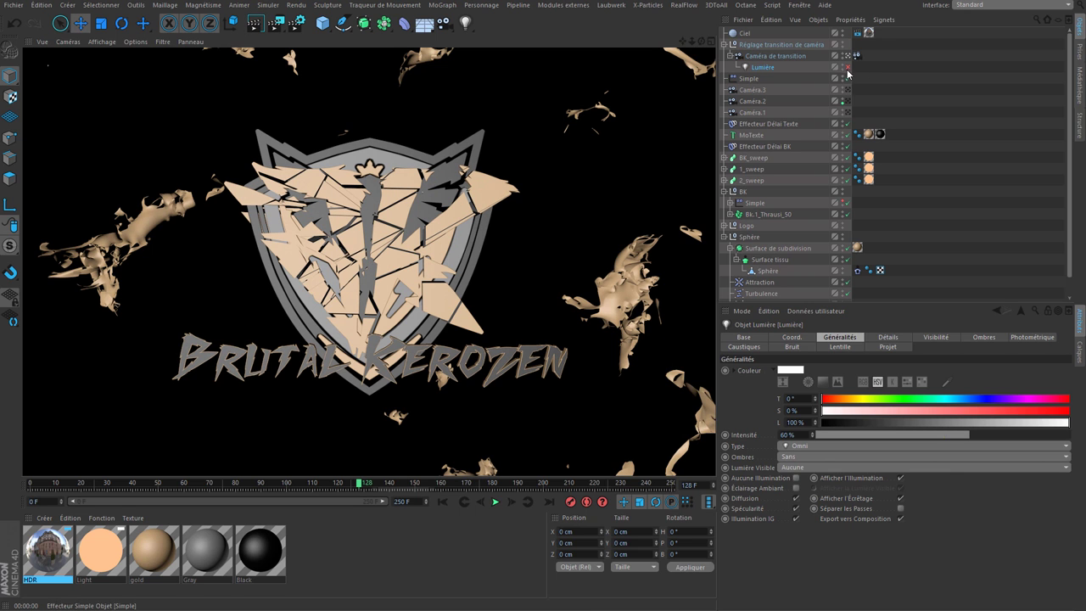
# Add a second light and show axes and lights through the viewport display filter
pyautogui.click(465, 22)
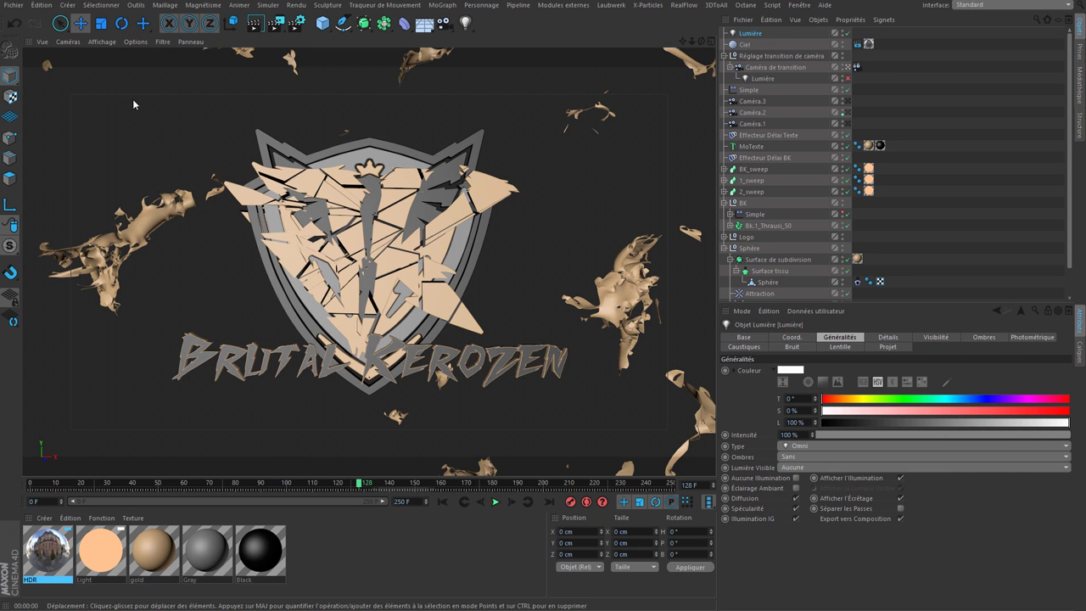
pyautogui.moveTo(195, 134); pyautogui.dragTo(345, 129)
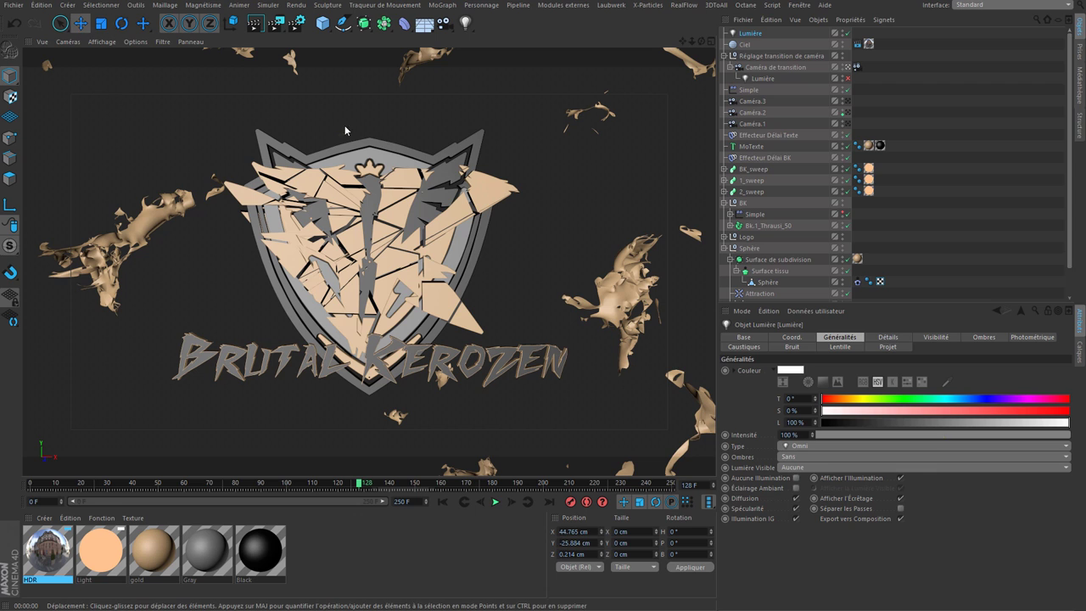
pyautogui.click(162, 42)
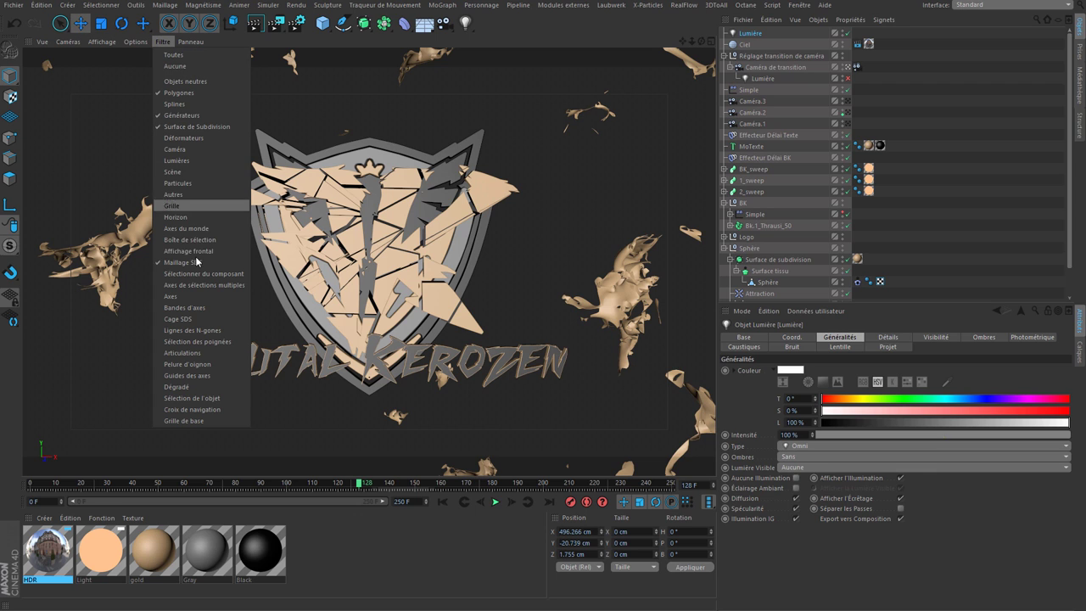
pyautogui.click(174, 297)
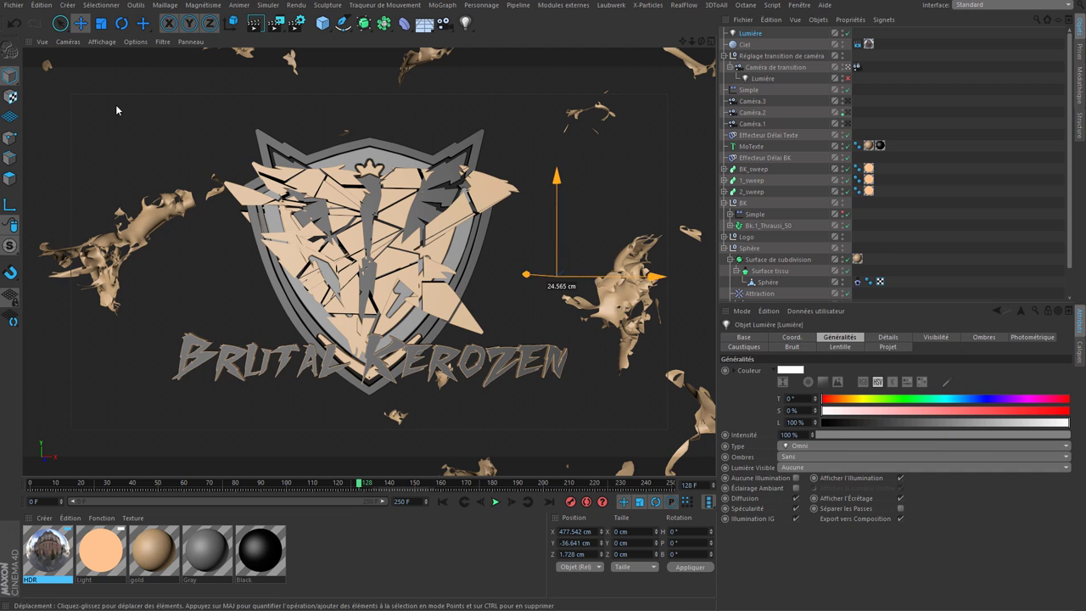
pyautogui.click(163, 41)
pyautogui.click(187, 160)
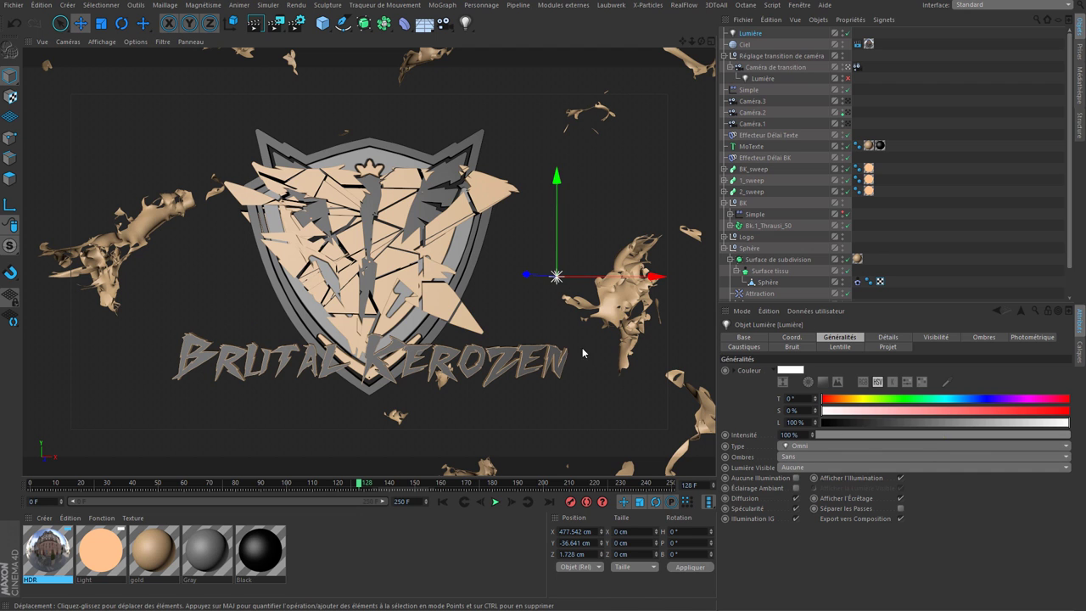
pyautogui.click(254, 23)
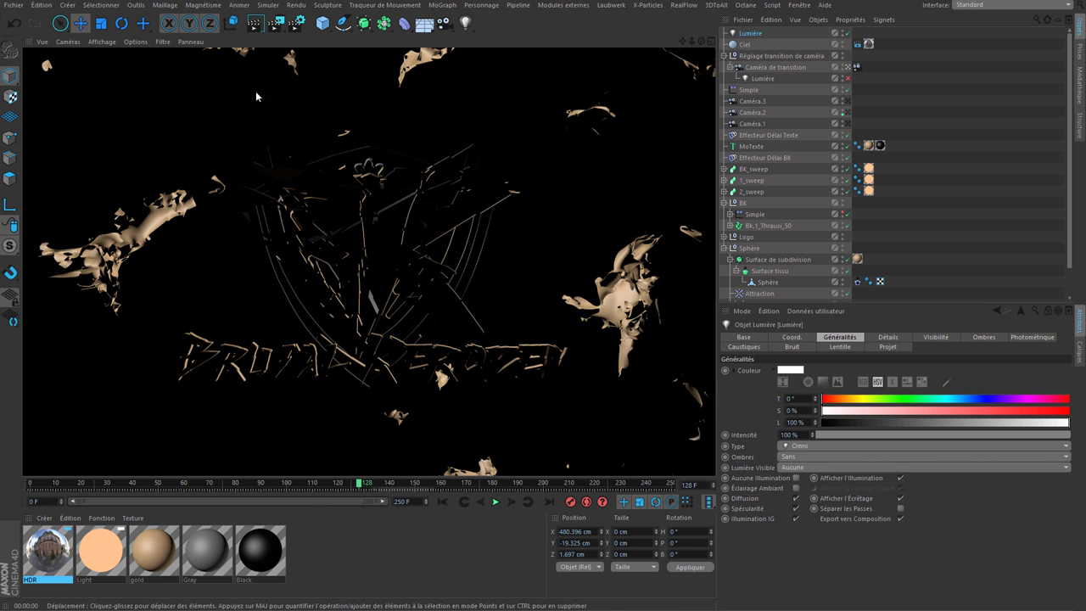
# Reposition the light to X 578.592, Y −46.464, Z −94.728 cm, previewing the render
pyautogui.click(80, 23)
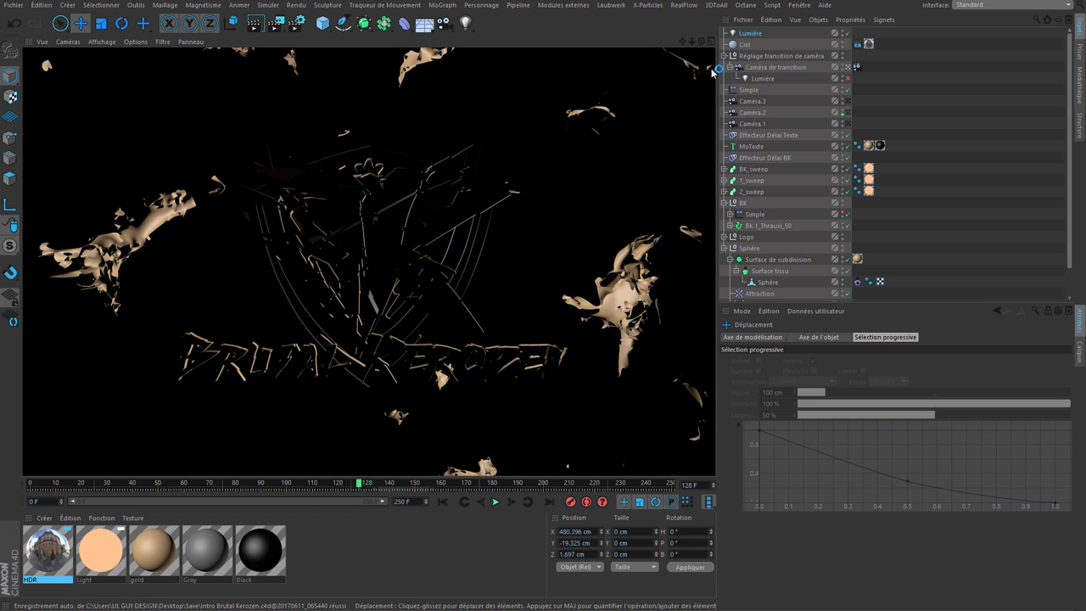
pyautogui.moveTo(541, 272)
pyautogui.mouseDown()
pyautogui.moveTo(529, 252)
pyautogui.moveTo(544, 251)
pyautogui.mouseUp()
pyautogui.hotkey('ctrl', 'r')
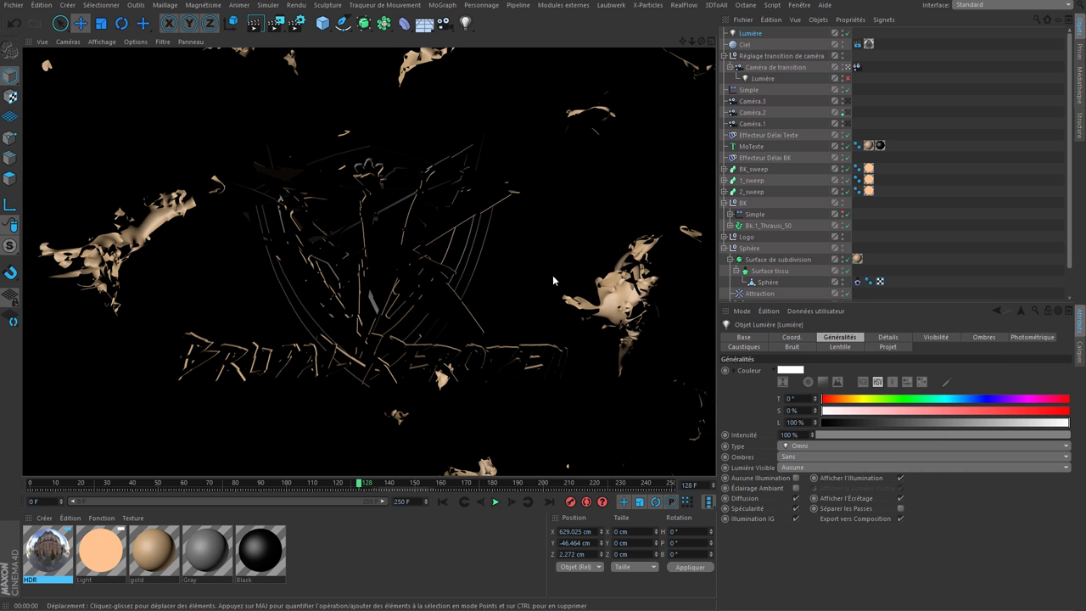
pyautogui.click(581, 292)
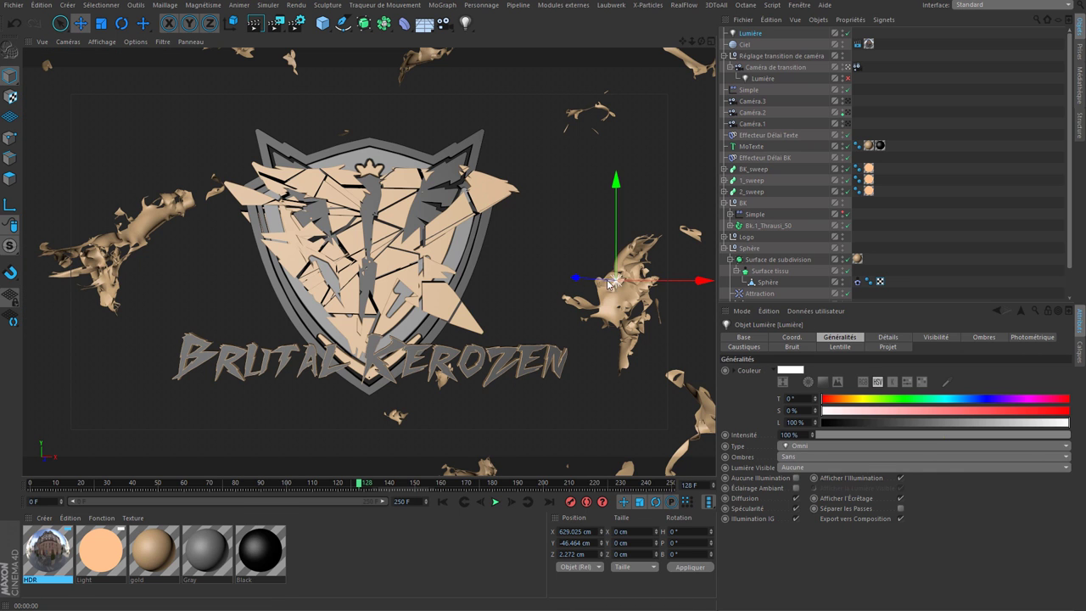
pyautogui.moveTo(704, 280); pyautogui.dragTo(687, 280)
pyautogui.click(792, 338)
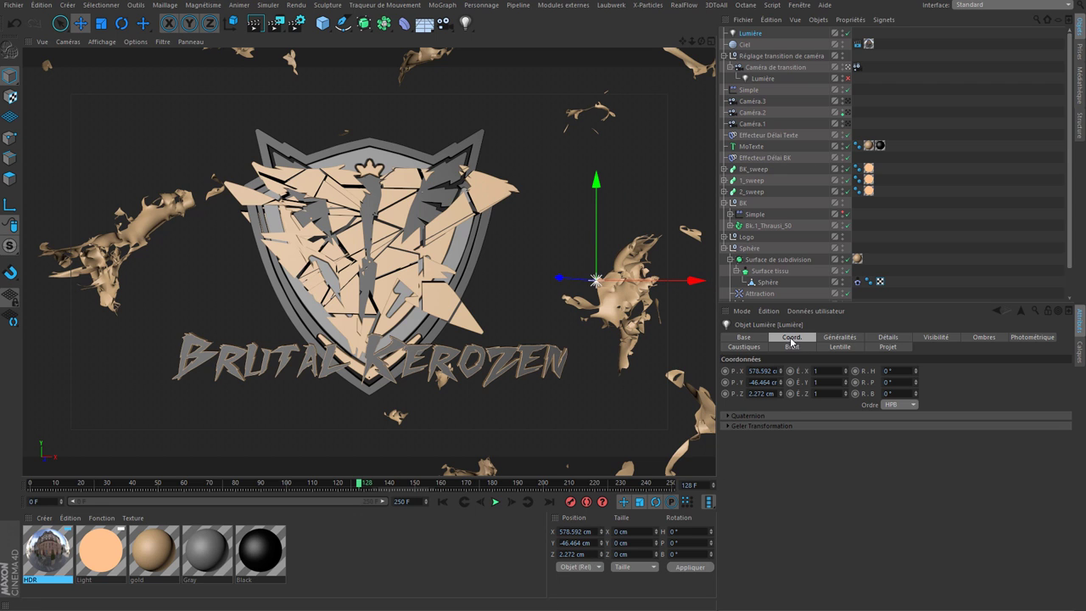
pyautogui.moveTo(778, 393); pyautogui.dragTo(747, 394)
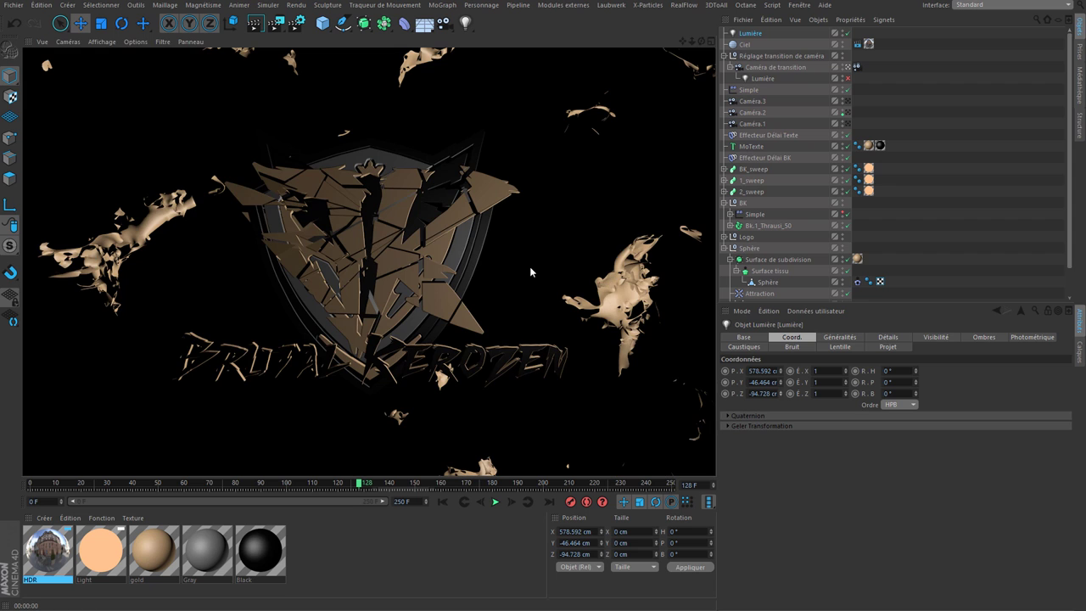
# Disable the light, render viewport previews and review its colour and intensity settings
pyautogui.click(846, 33)
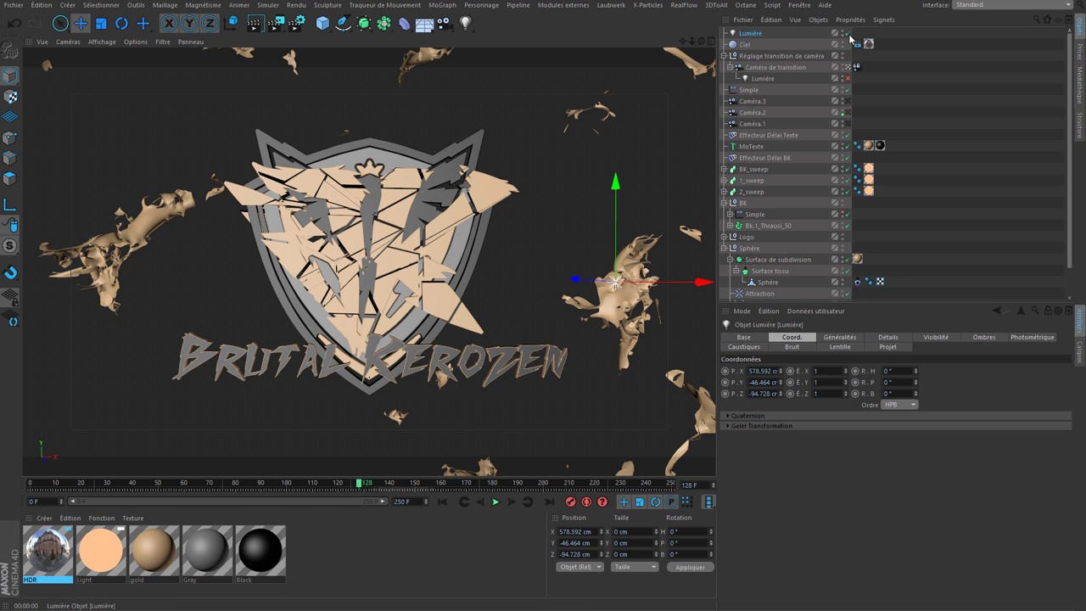
pyautogui.click(253, 24)
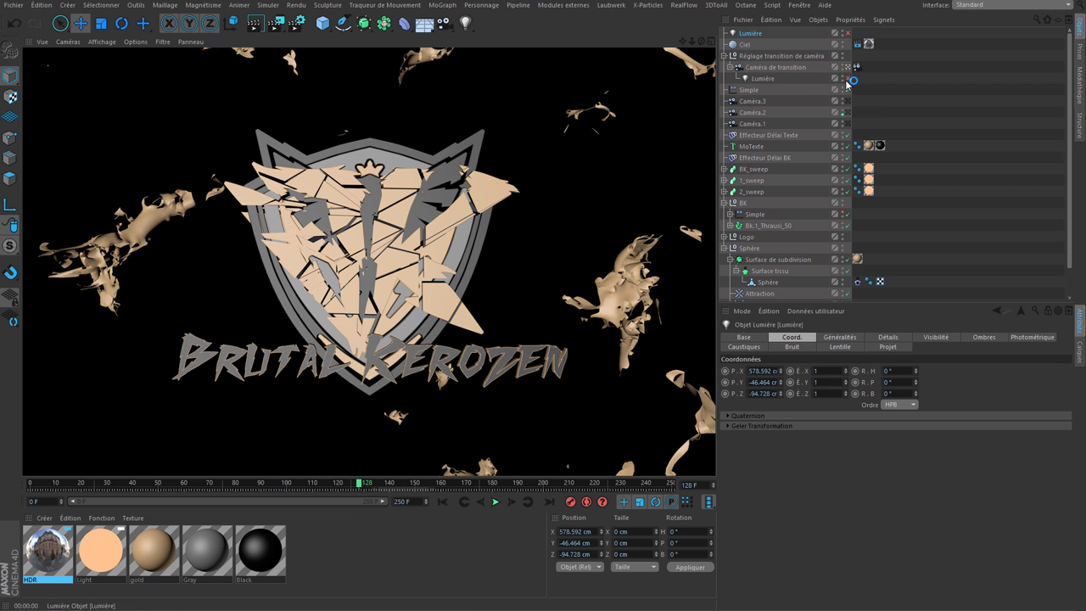
pyautogui.click(421, 85)
pyautogui.click(254, 26)
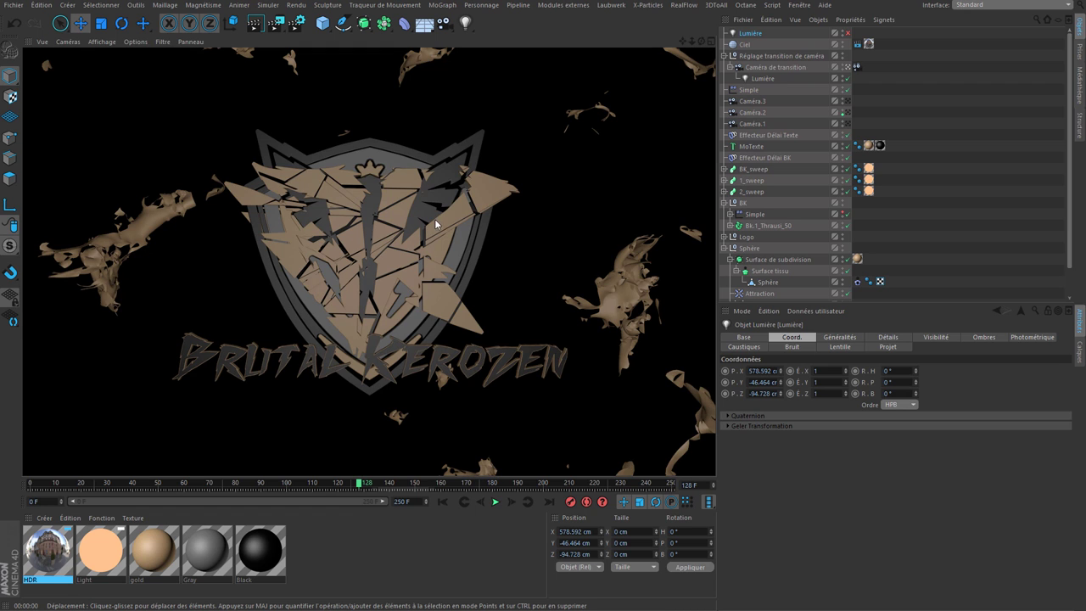
pyautogui.click(835, 338)
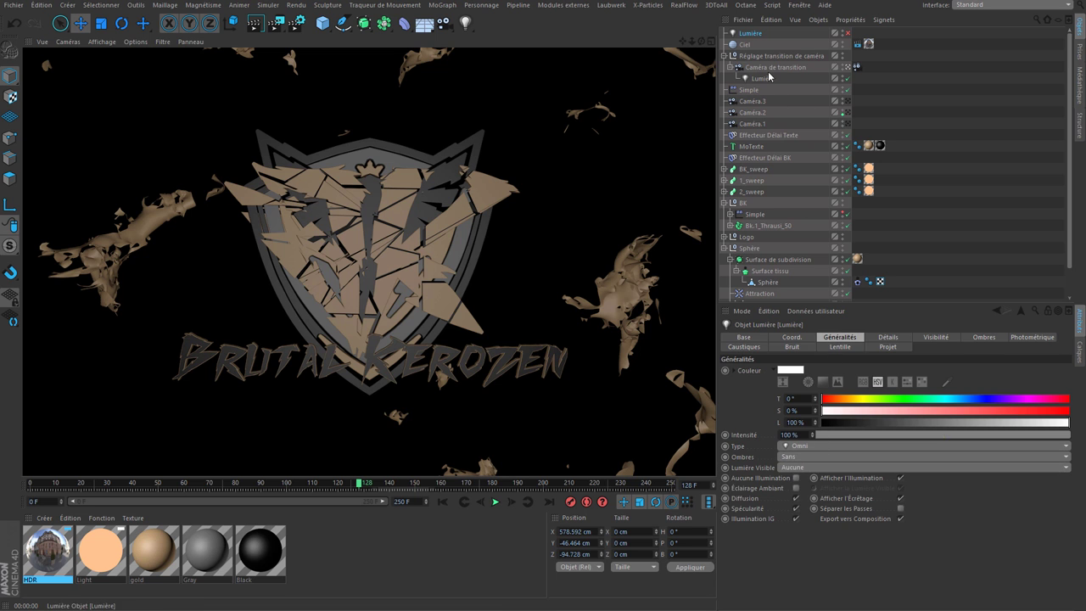
pyautogui.click(769, 77)
# Deselect everything, add a new light and select the light under the transition camera
pyautogui.click(663, 113)
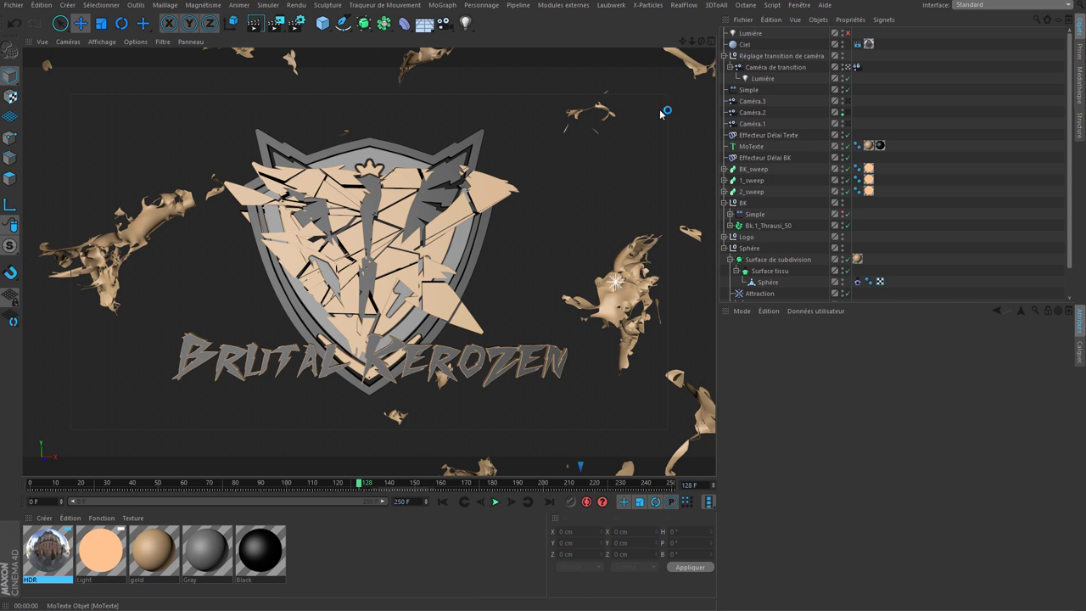
pyautogui.click(465, 23)
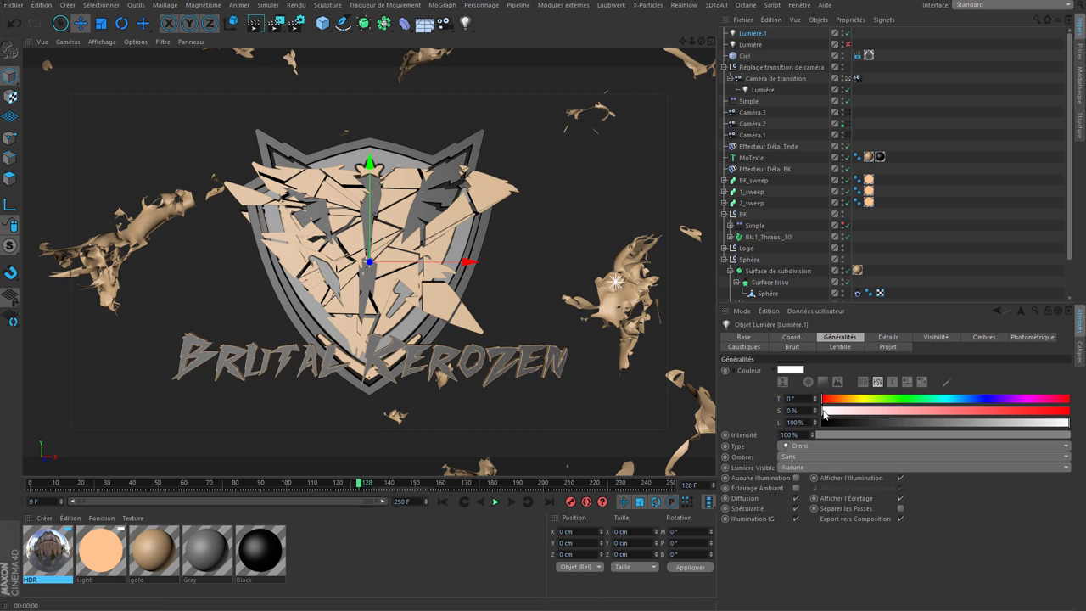
pyautogui.click(764, 90)
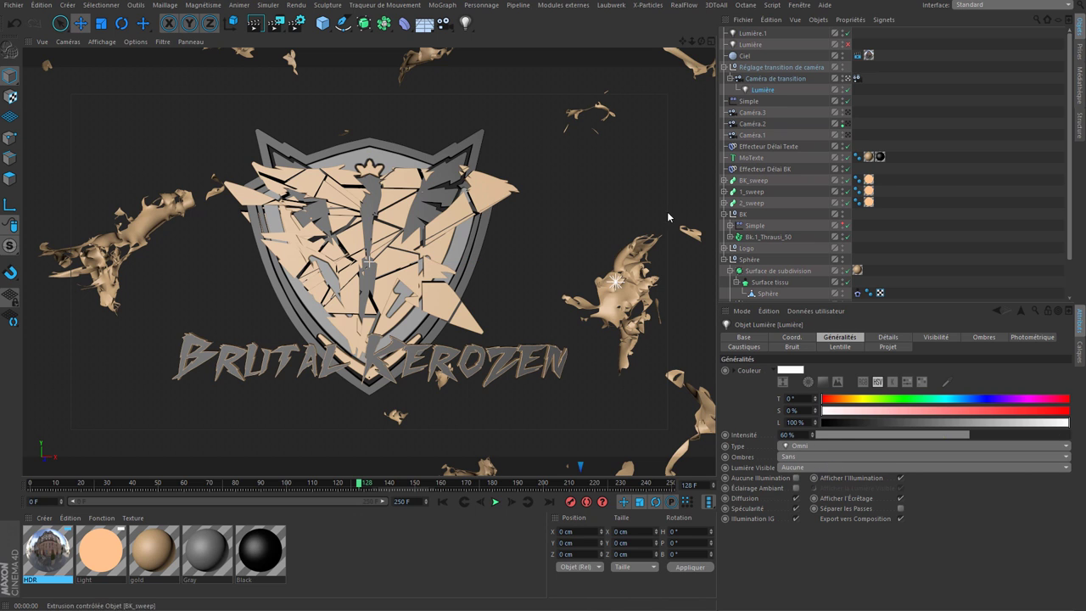
# Add Ambient Occlusion in the render settings with a 50 cm maximum ray length
pyautogui.click(296, 23)
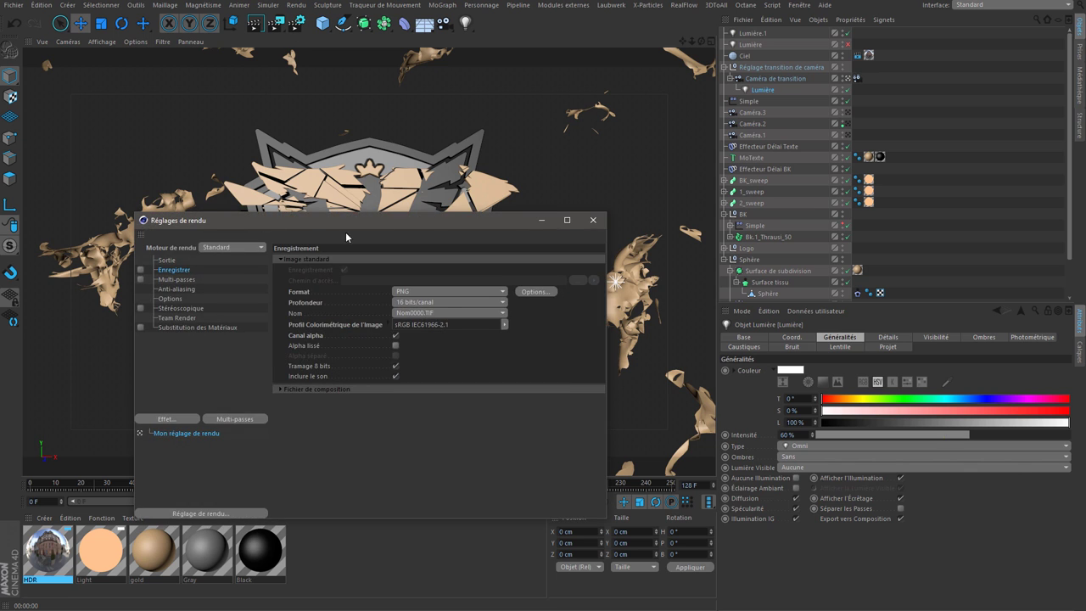
pyautogui.moveTo(346, 220); pyautogui.dragTo(845, 117)
pyautogui.hotkey('ctrl', 'r')
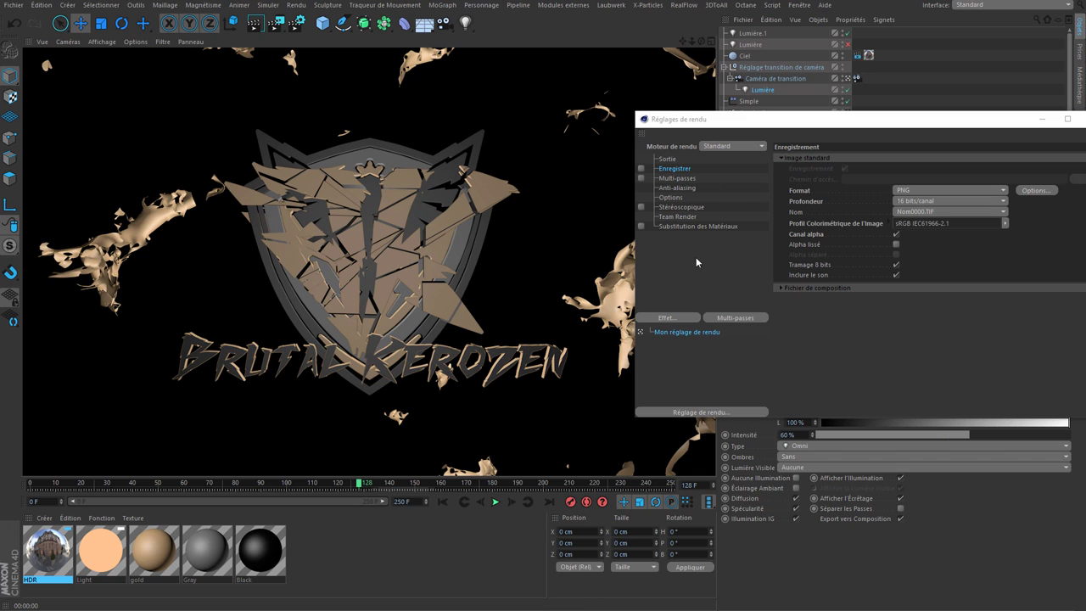
pyautogui.click(679, 319)
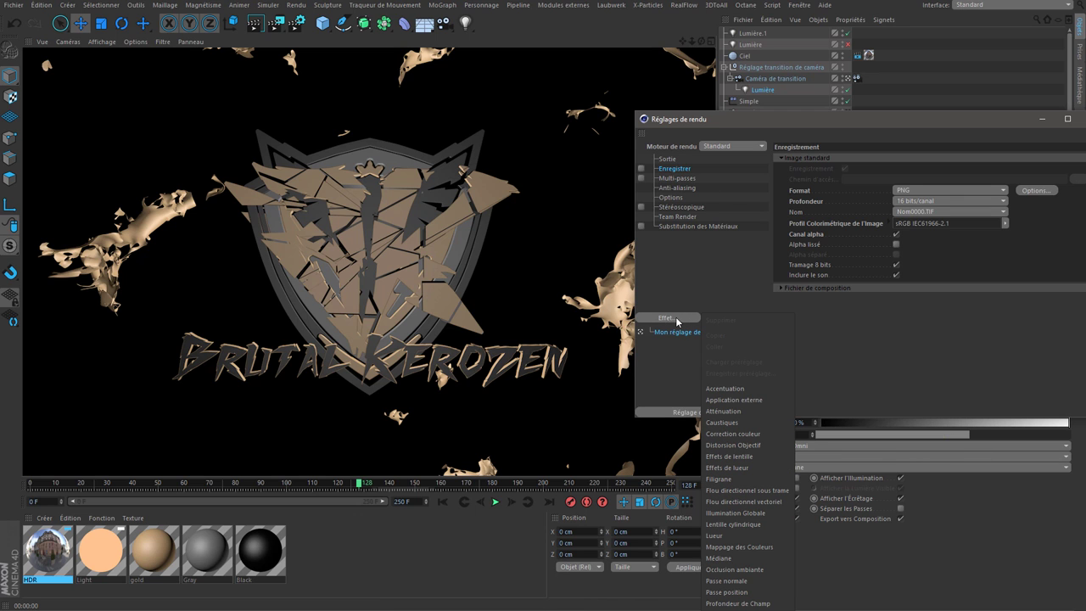
pyautogui.click(764, 569)
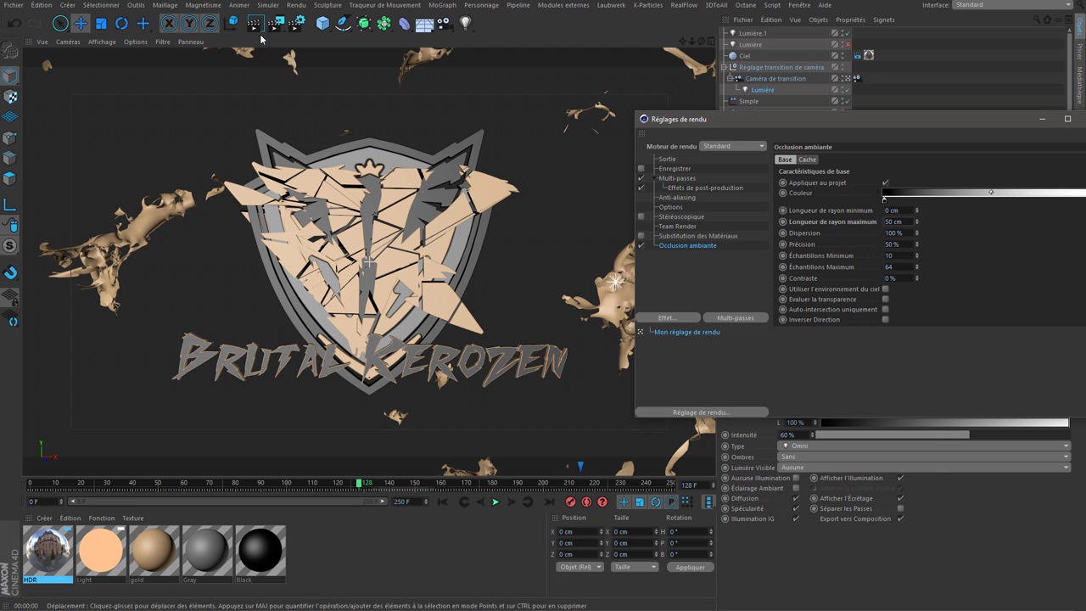
pyautogui.click(388, 156)
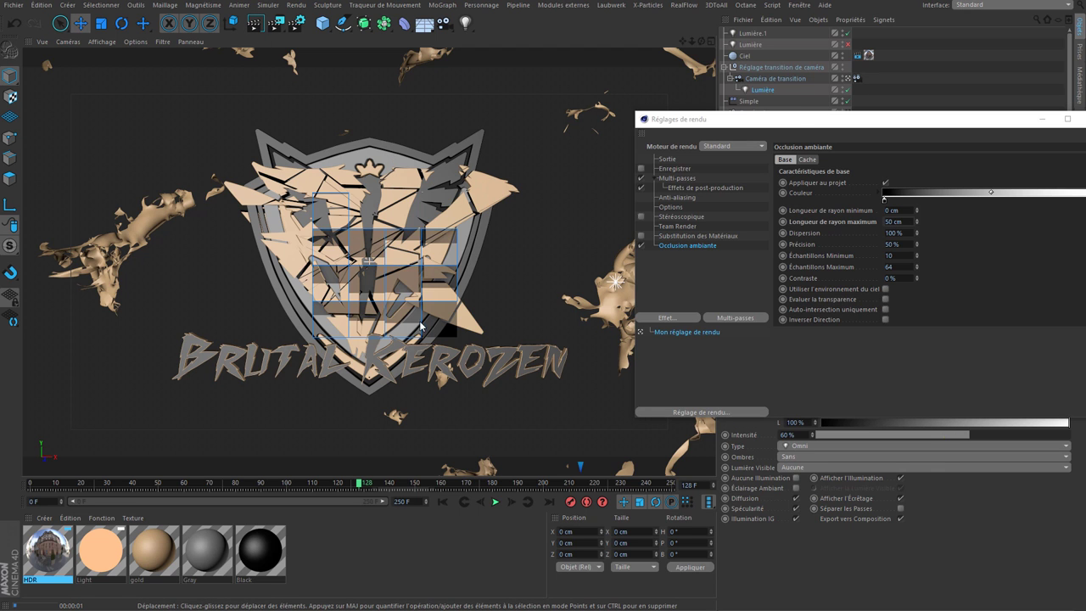
# Delete the extra light Lumière.1 and select the top-level Lumière
pyautogui.moveTo(801, 119); pyautogui.dragTo(1085, 107)
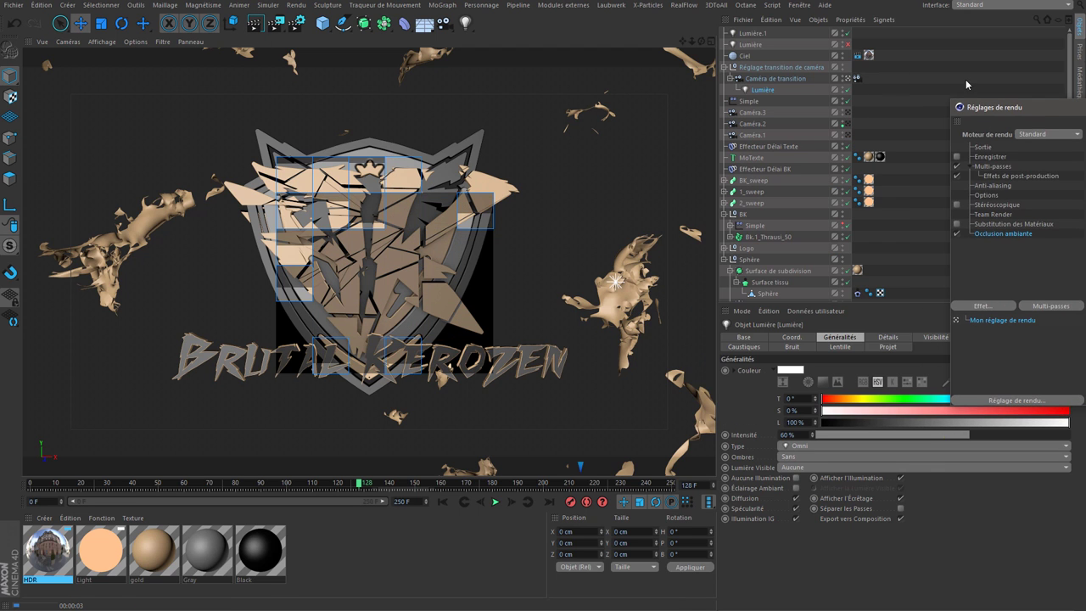
pyautogui.click(761, 34)
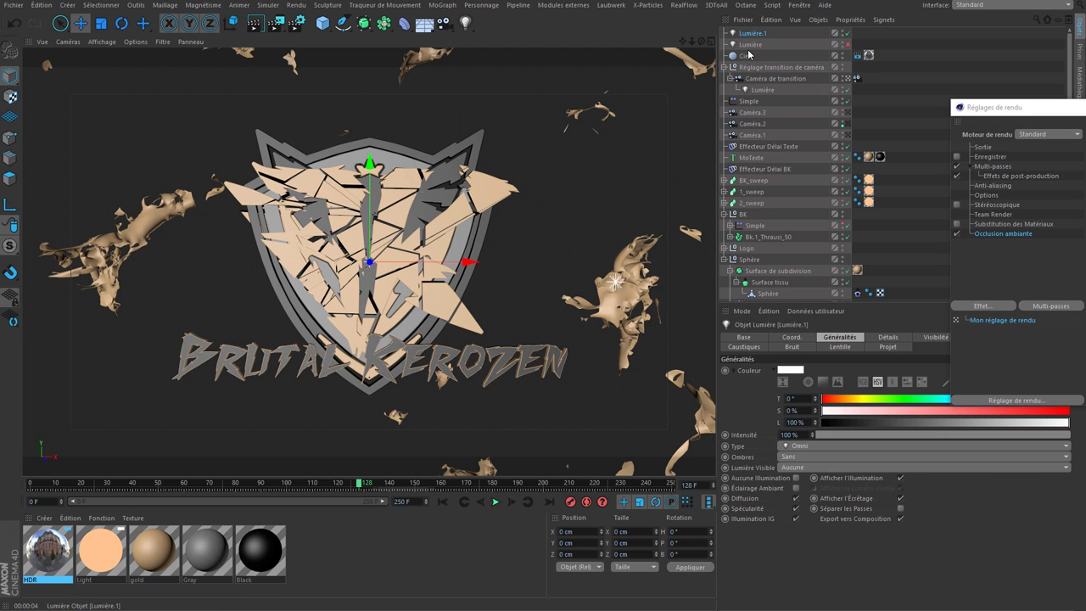
pyautogui.press('Delete')
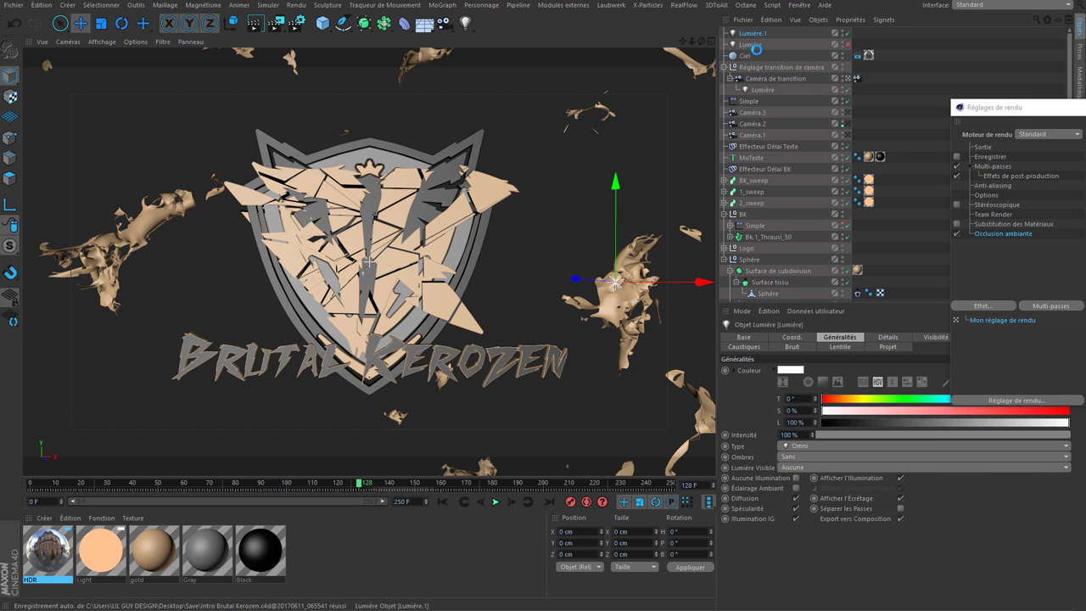
pyautogui.click(755, 36)
pyautogui.click(749, 89)
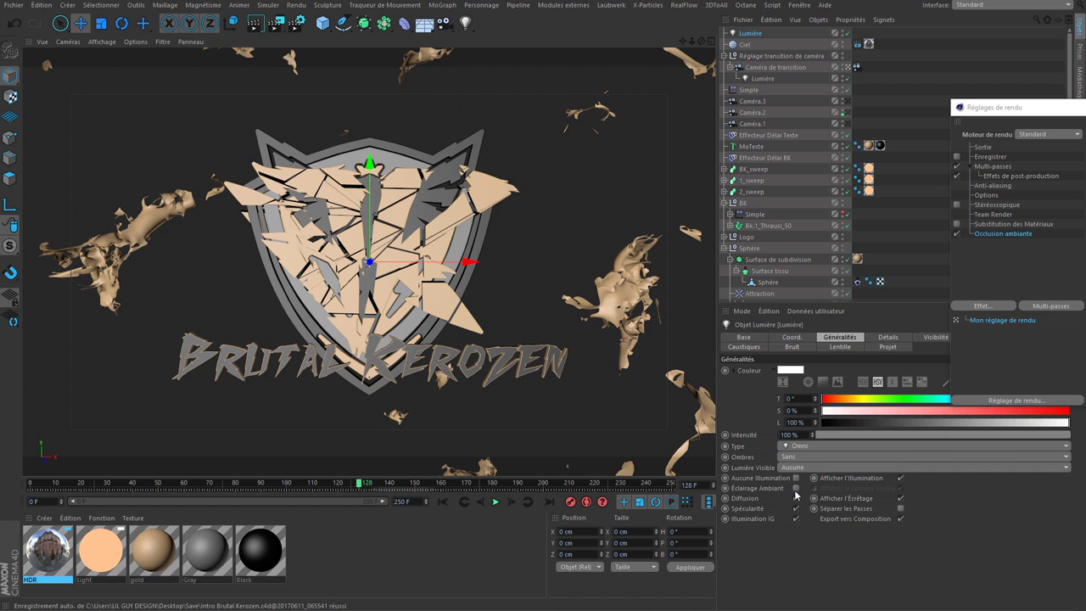
# Enable Éclairage Ambiant on Lumière and set its Intensité to 35%
pyautogui.click(795, 489)
pyautogui.write('35')
pyautogui.press('Return')
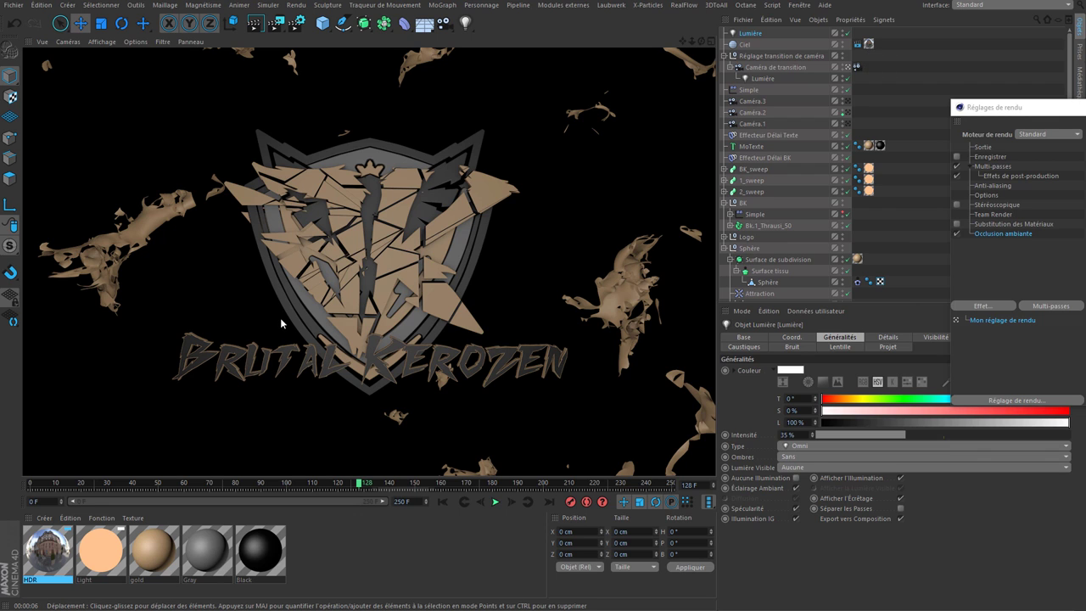
pyautogui.rightClick(433, 295)
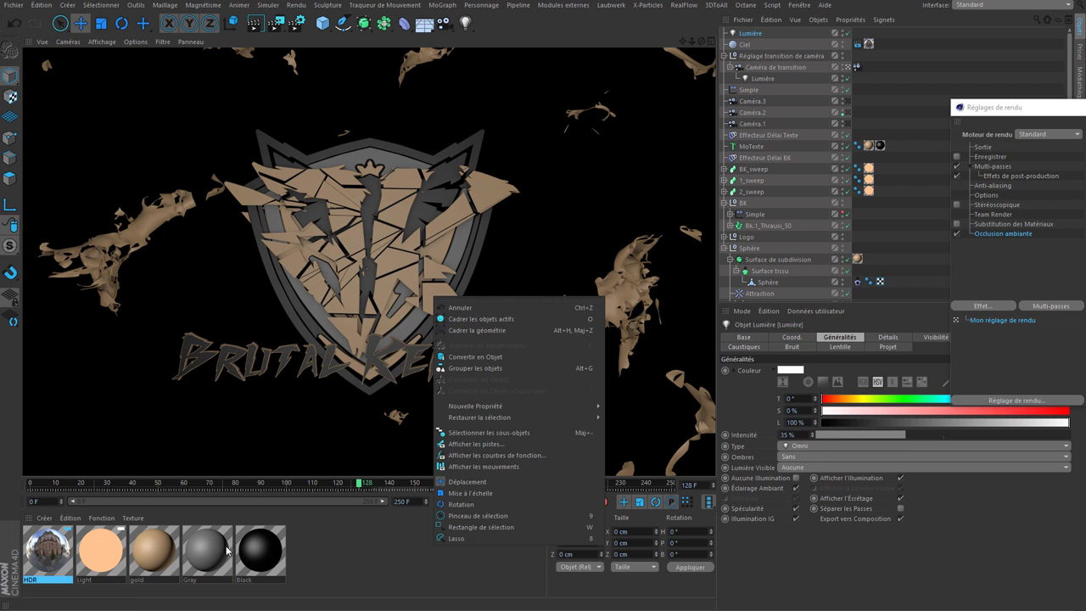
# Select the gold material and bring up its Couleur channel settings
pyautogui.click(145, 550)
pyautogui.click(144, 551)
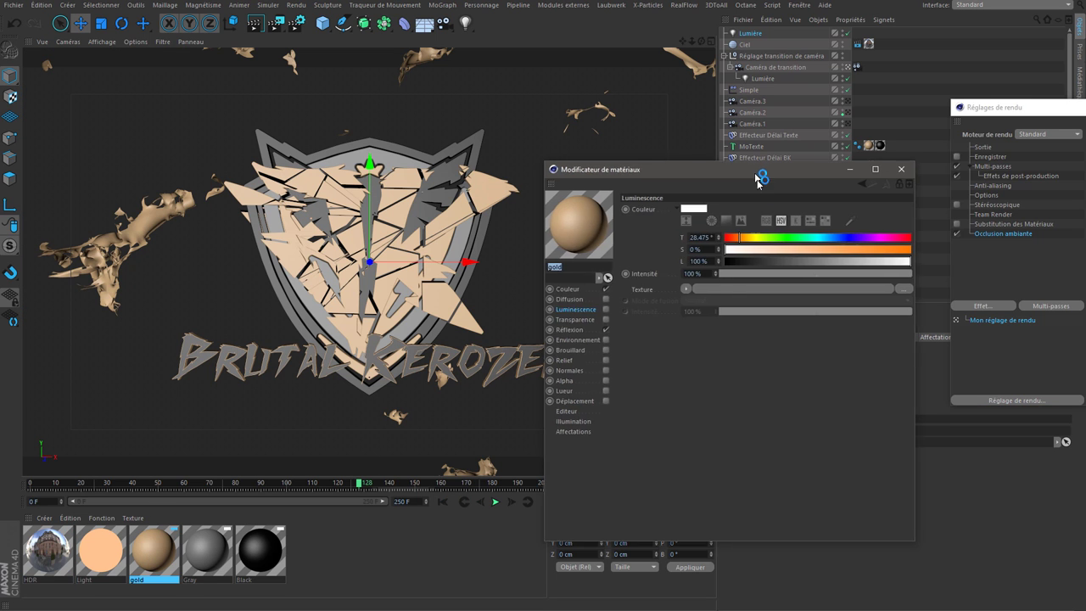
pyautogui.moveTo(758, 179); pyautogui.dragTo(810, 232)
pyautogui.click(623, 346)
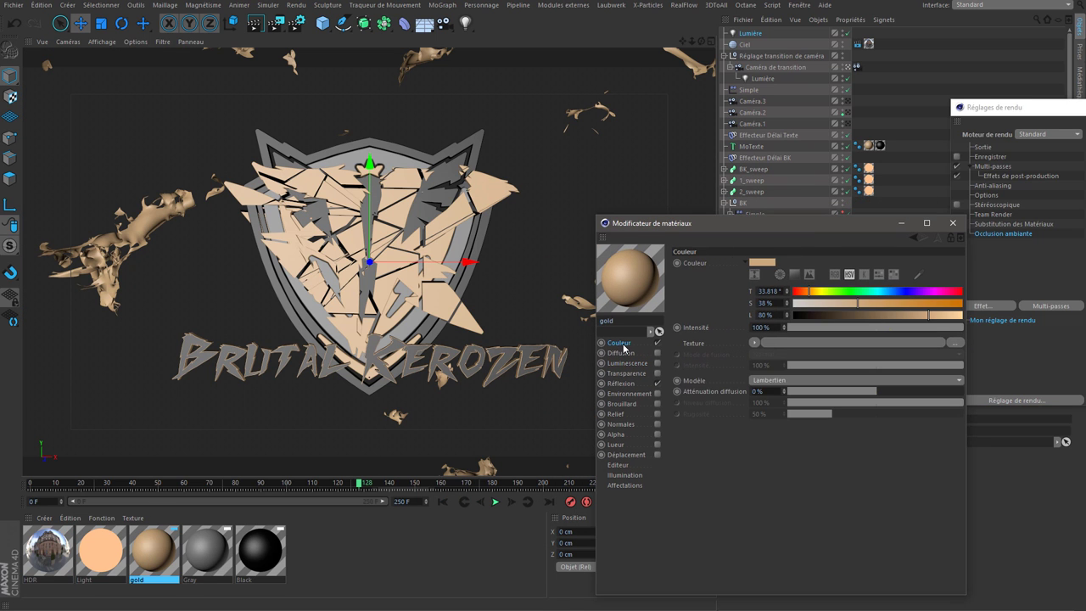
pyautogui.click(763, 263)
pyautogui.moveTo(740, 222)
pyautogui.mouseDown()
pyautogui.moveTo(697, 395)
pyautogui.moveTo(671, 380)
pyautogui.mouseUp()
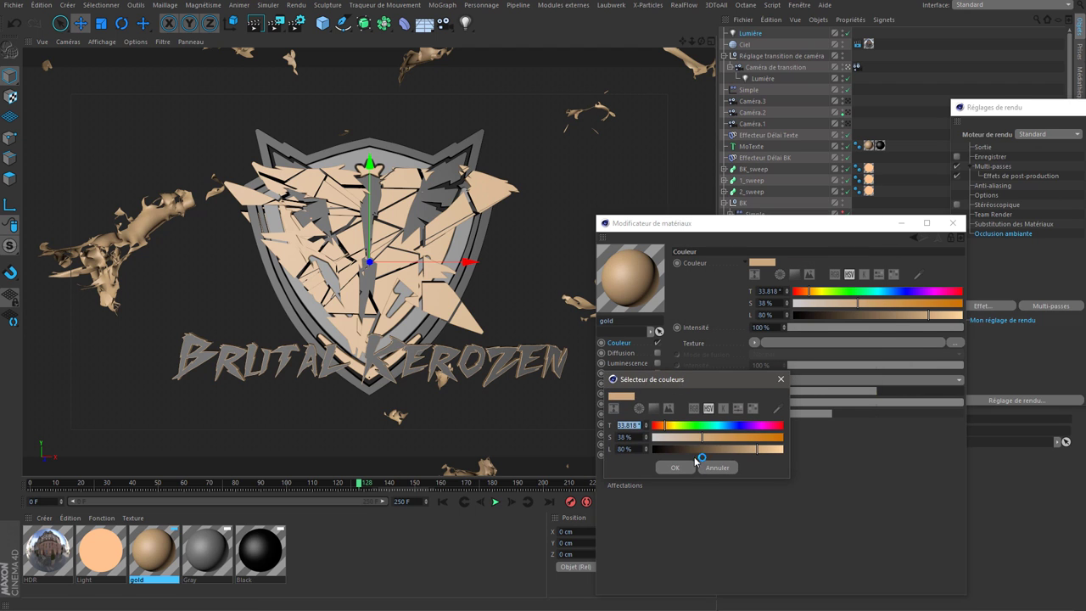
pyautogui.click(776, 374)
pyautogui.moveTo(814, 223); pyautogui.dragTo(752, 204)
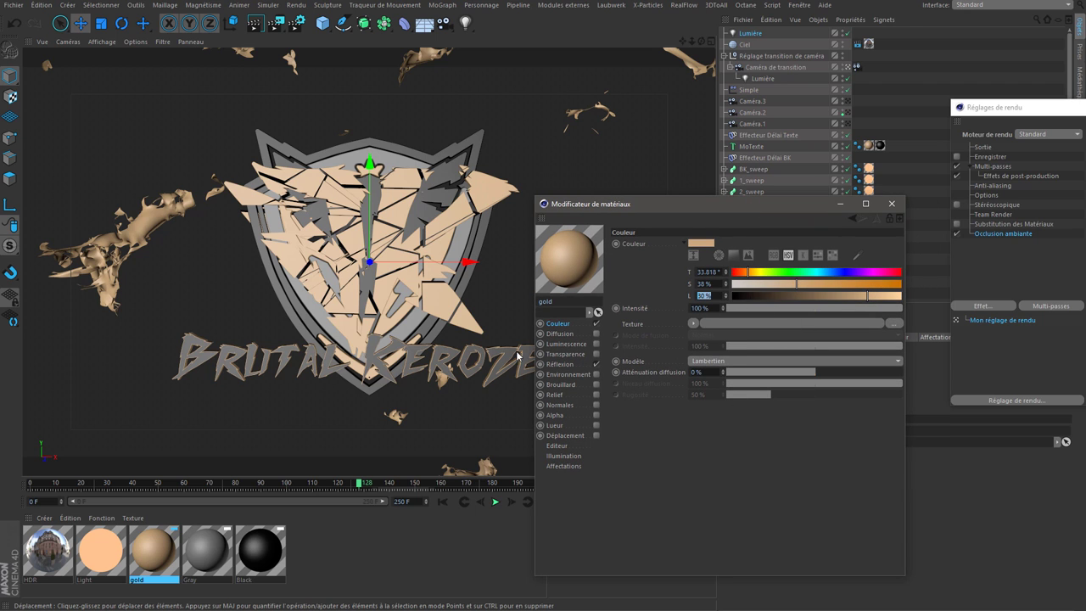
# Darken the base colour's lightness and set its saturation to 60%
pyautogui.write('25')
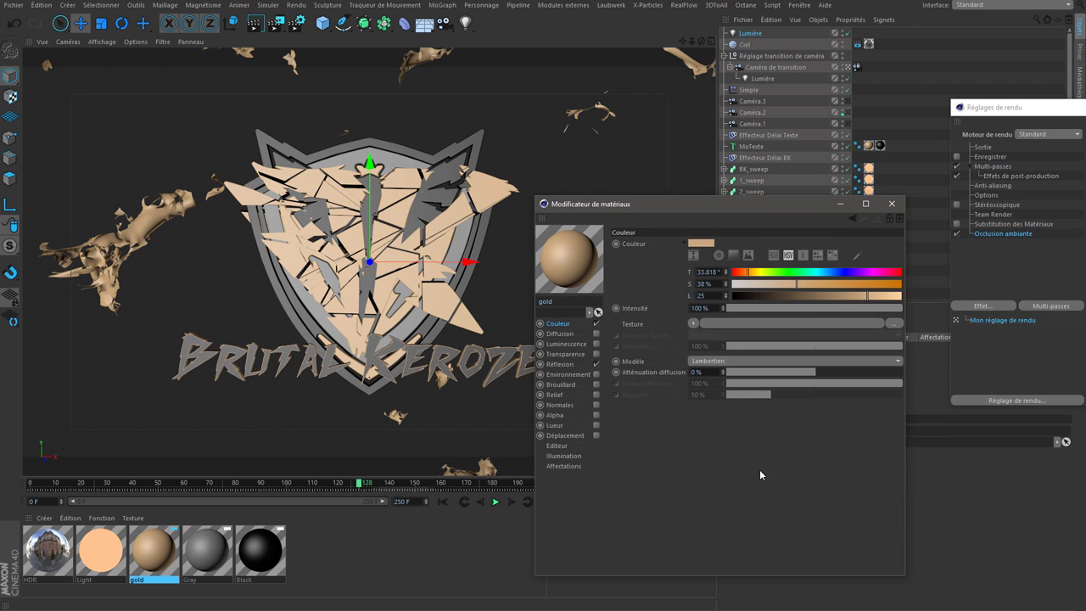
pyautogui.press('Return')
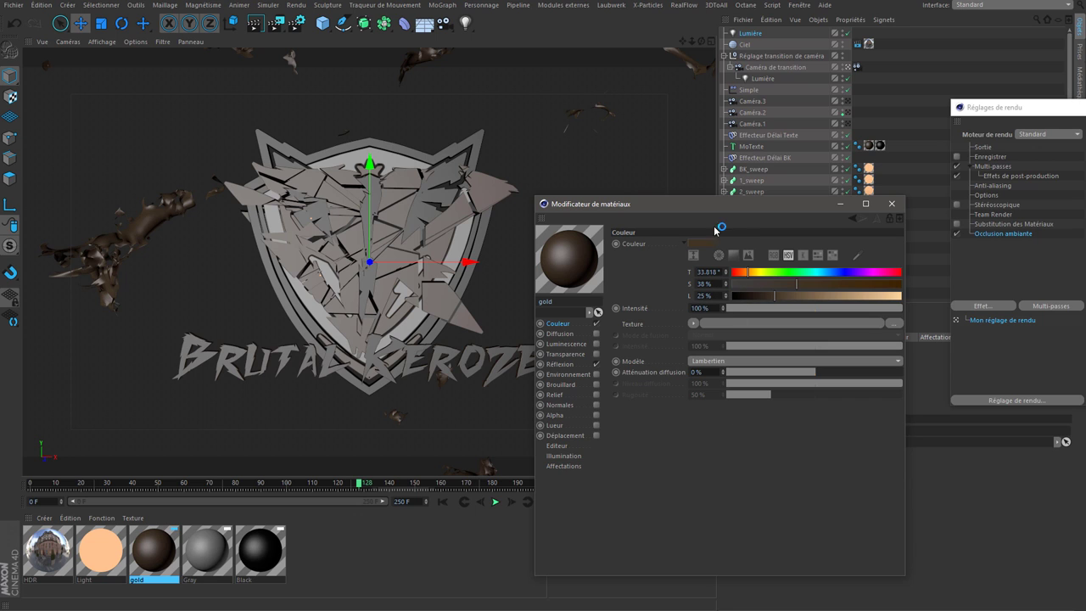
pyautogui.moveTo(725, 213); pyautogui.dragTo(722, 218)
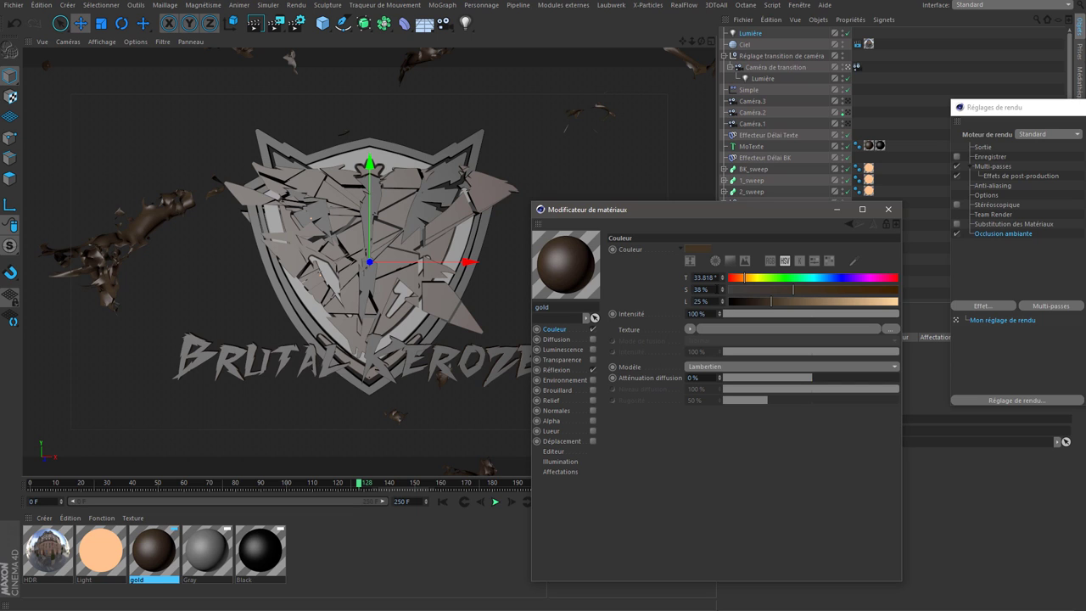
pyautogui.moveTo(735, 292); pyautogui.dragTo(838, 292)
pyautogui.moveTo(722, 294); pyautogui.dragTo(750, 281)
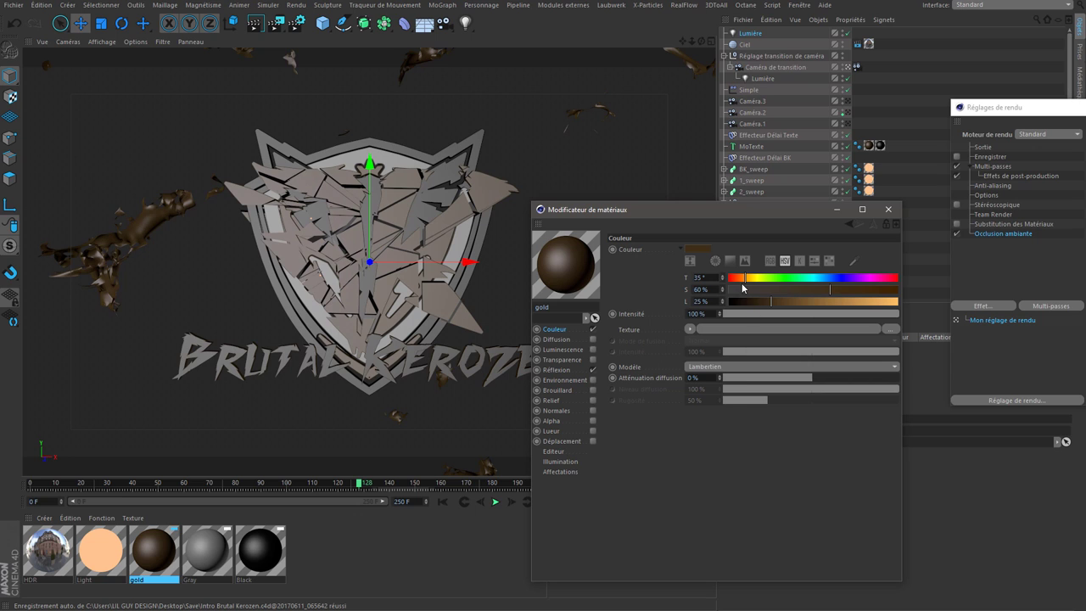
# Fine-tune hue and lightness to finish at H 35°, S 60%, L 25%
pyautogui.moveTo(741, 285); pyautogui.dragTo(744, 284)
pyautogui.moveTo(801, 302)
pyautogui.mouseDown()
pyautogui.moveTo(830, 301)
pyautogui.moveTo(792, 302)
pyautogui.moveTo(802, 290)
pyautogui.mouseUp()
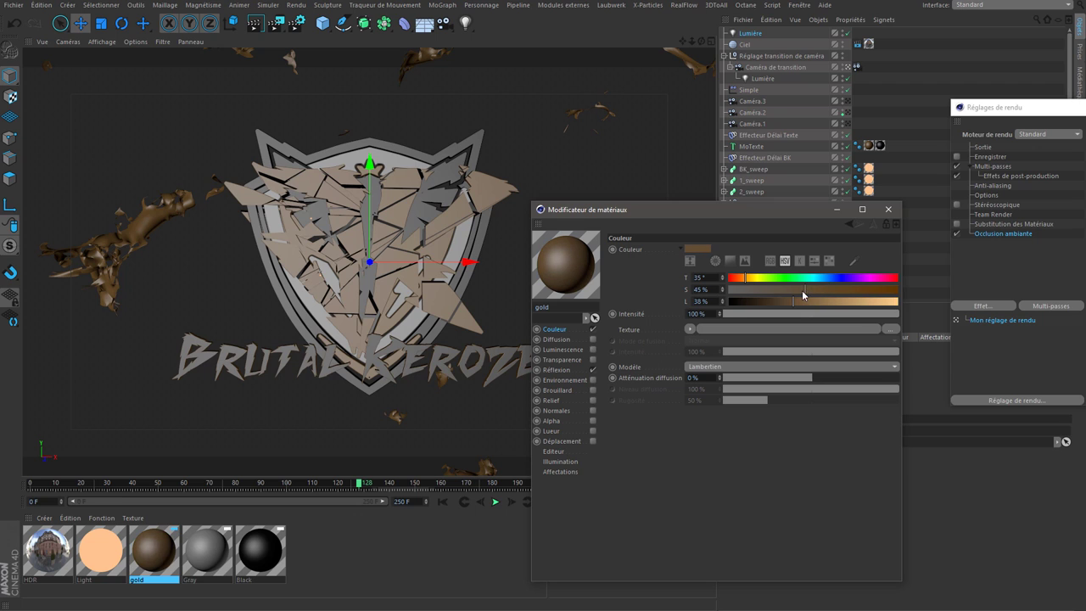
pyautogui.doubleClick(698, 302)
pyautogui.write('35')
pyautogui.hotkey('shift', 'Tab')
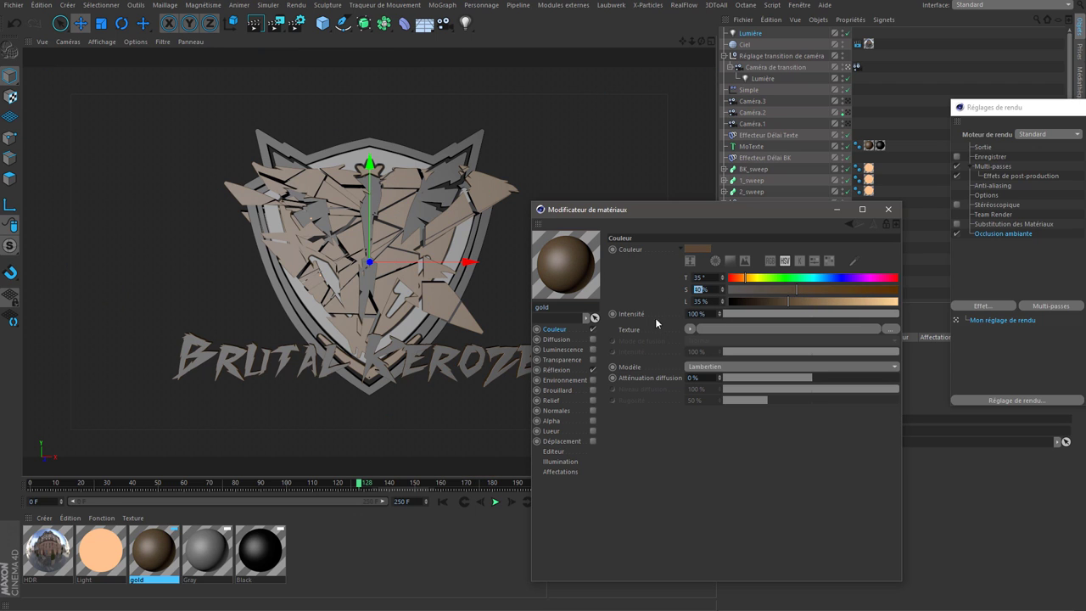
pyautogui.write('60')
pyautogui.press('Return')
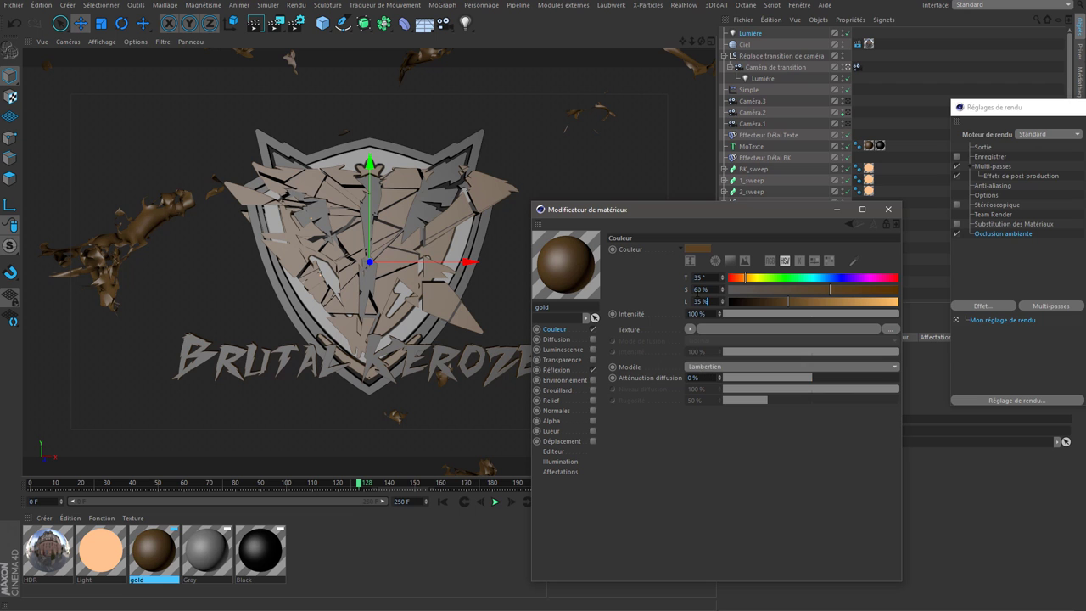
pyautogui.moveTo(789, 302)
pyautogui.mouseDown()
pyautogui.moveTo(721, 314)
pyautogui.moveTo(970, 410)
pyautogui.mouseUp()
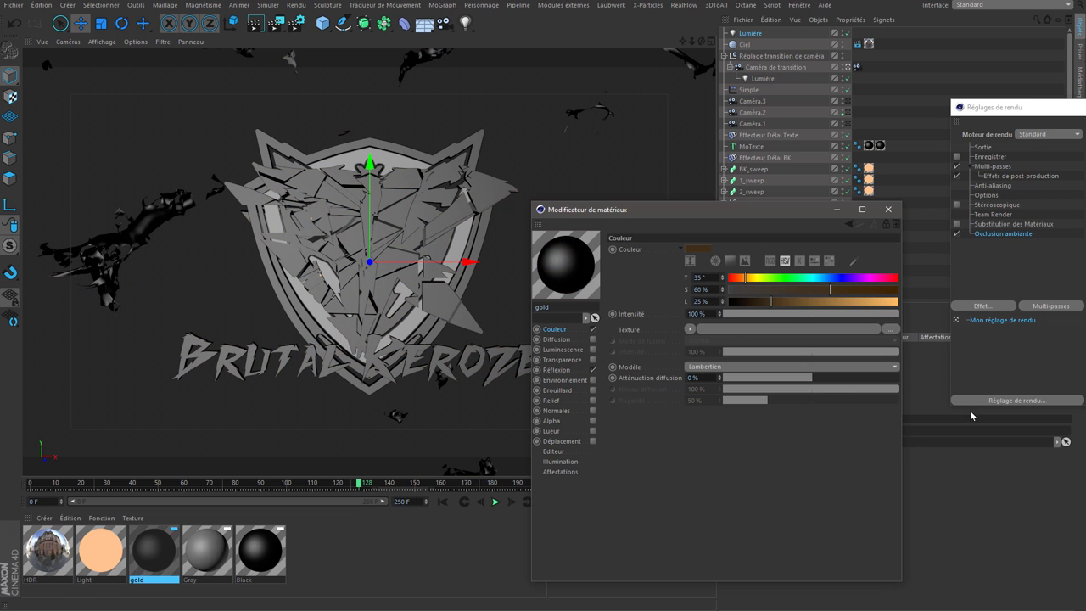
pyautogui.click(690, 329)
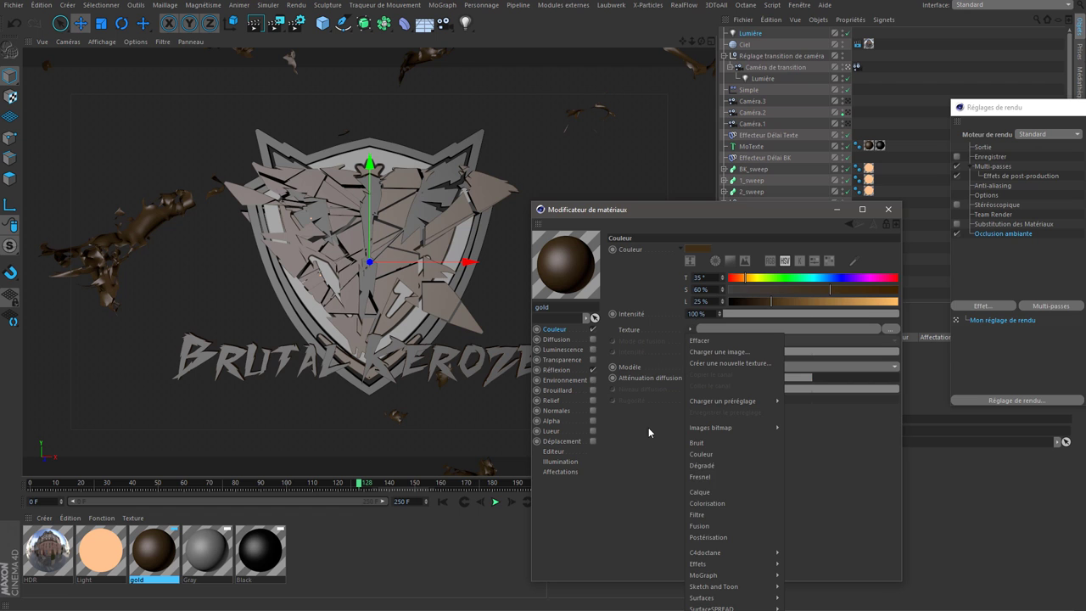
# Load a layer shader as the colour texture and add a Bruit noise layer
pyautogui.click(712, 492)
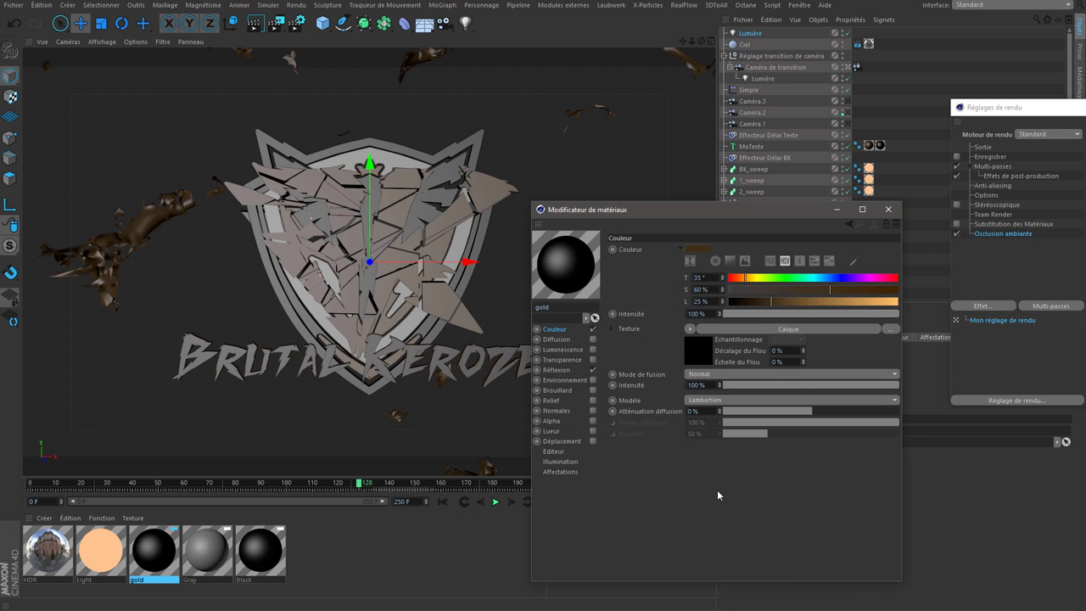
pyautogui.click(702, 351)
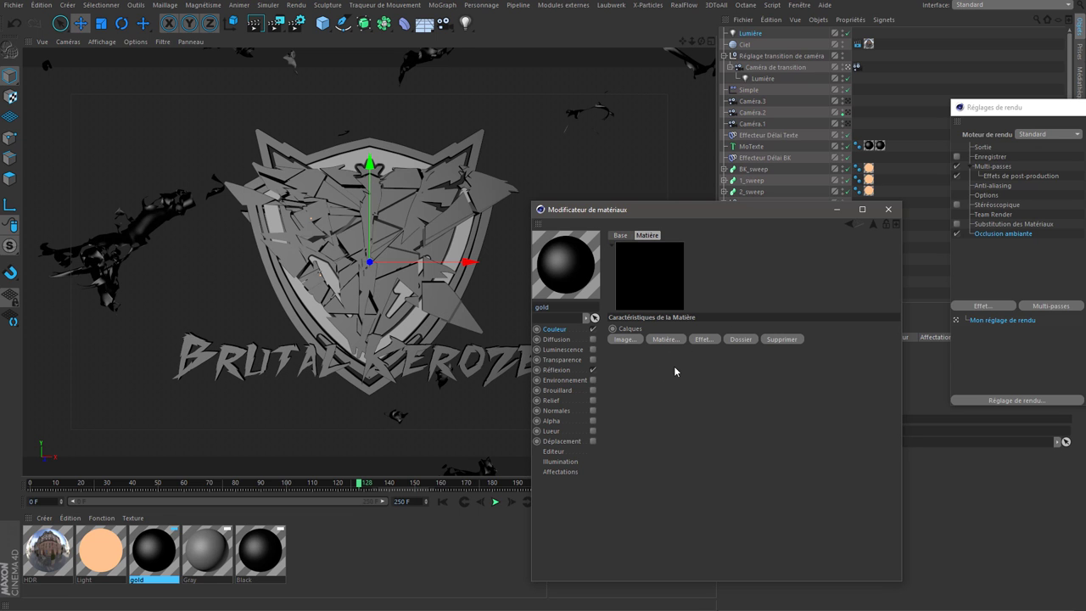
pyautogui.click(654, 341)
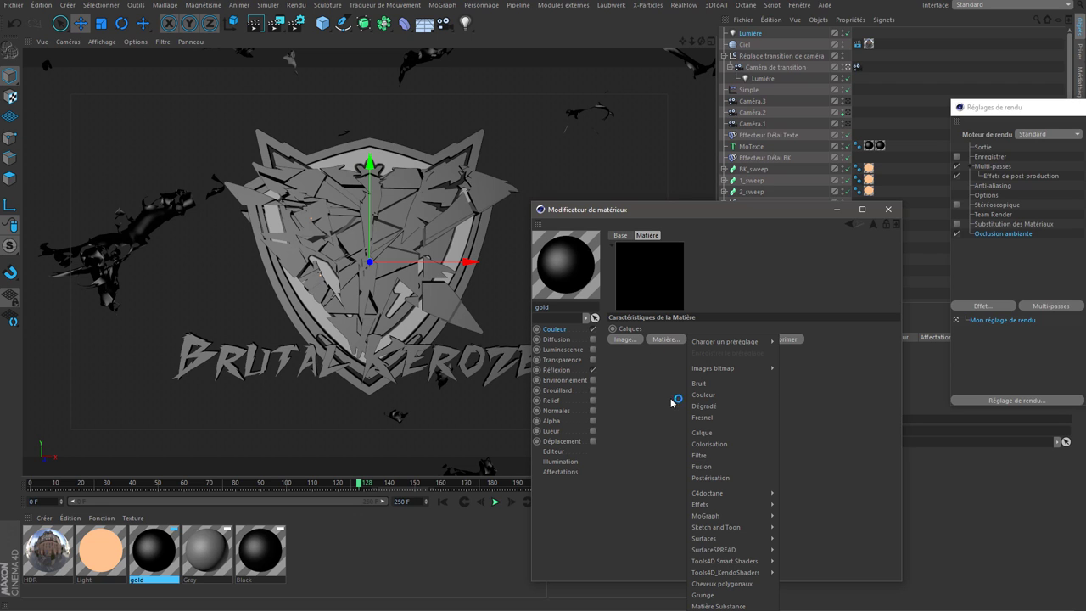
pyautogui.click(699, 384)
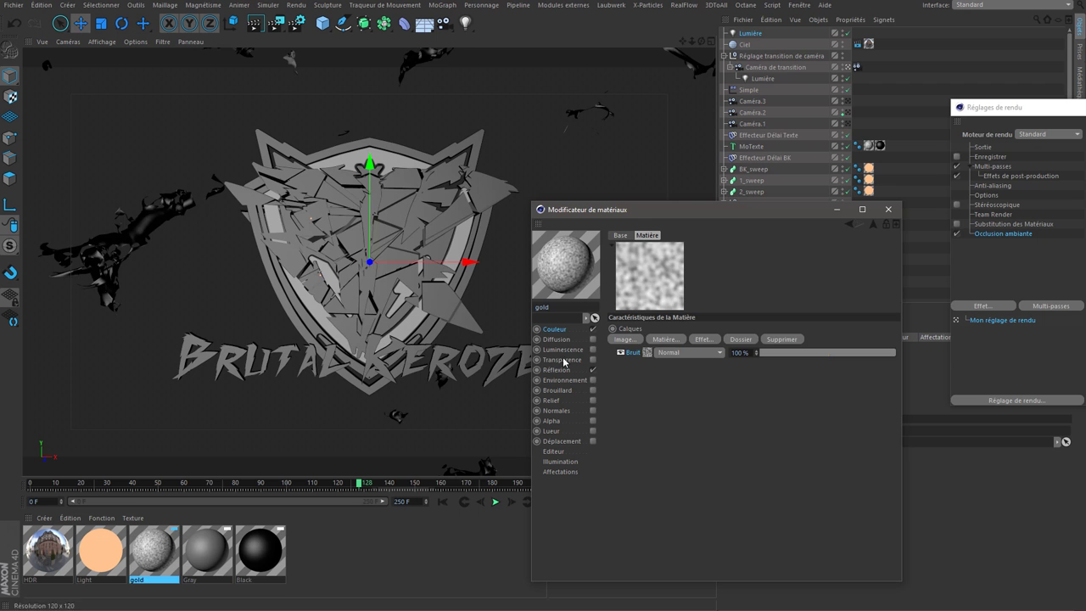
# Set the colour channel's Mode de fusion to Produit
pyautogui.click(555, 329)
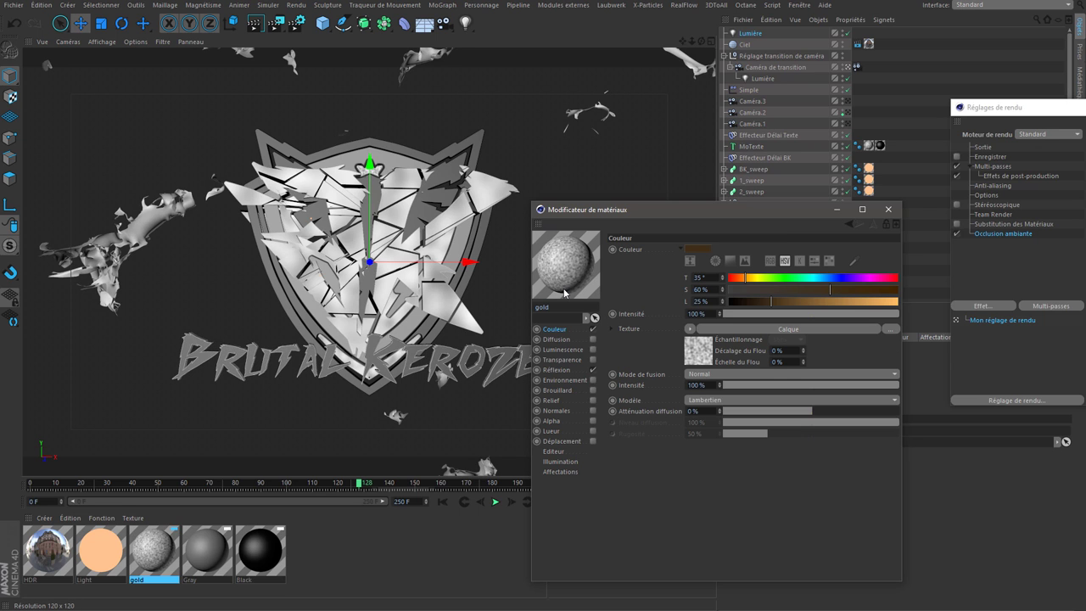
pyautogui.click(703, 375)
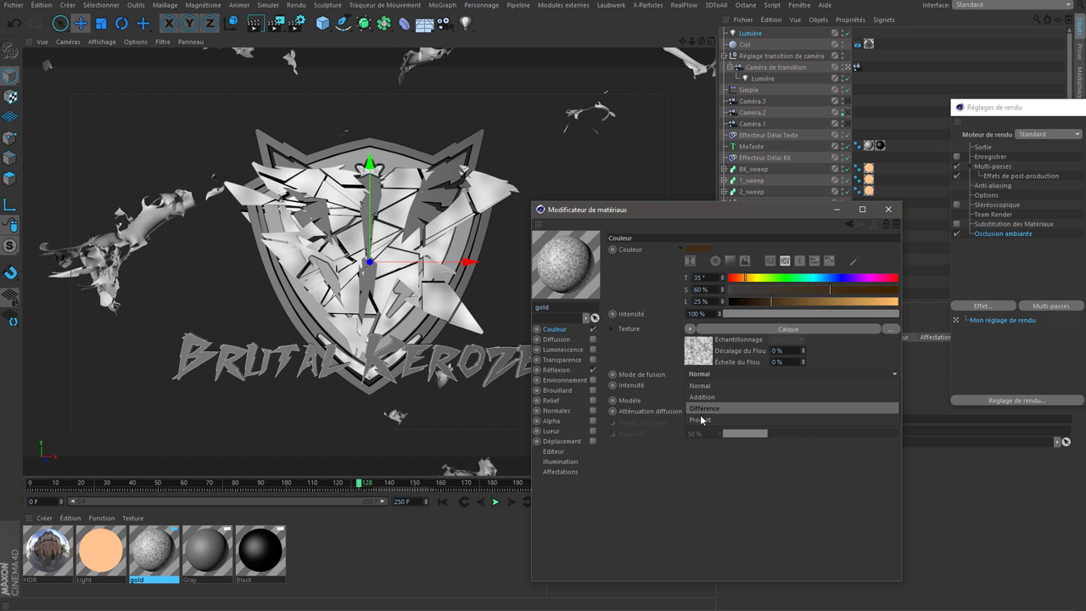
pyautogui.click(701, 420)
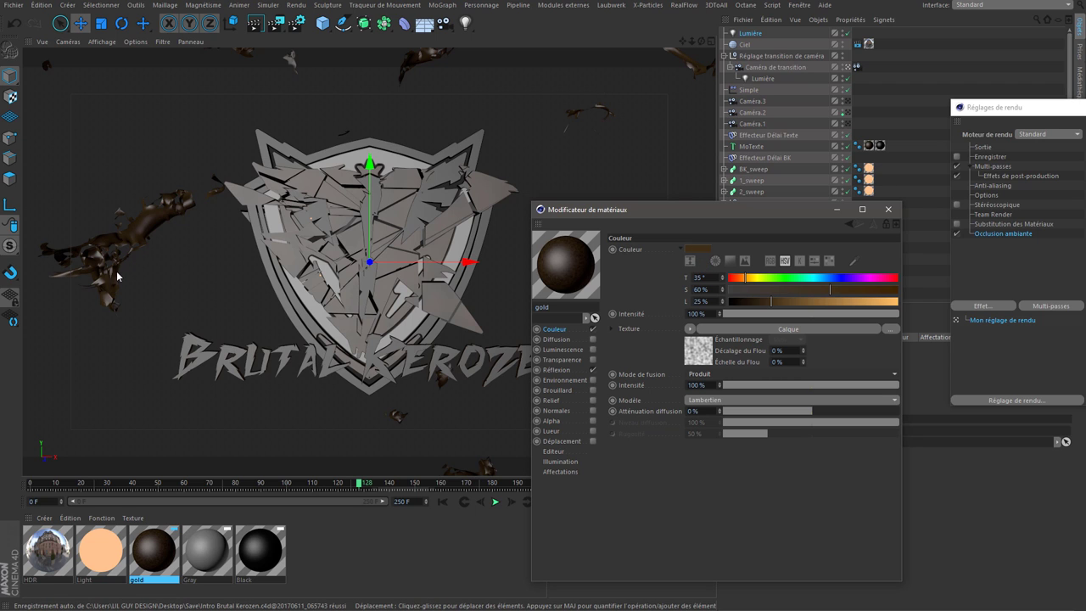
pyautogui.moveTo(675, 211)
pyautogui.mouseDown()
pyautogui.moveTo(733, 193)
pyautogui.moveTo(667, 151)
pyautogui.moveTo(668, 178)
pyautogui.mouseUp()
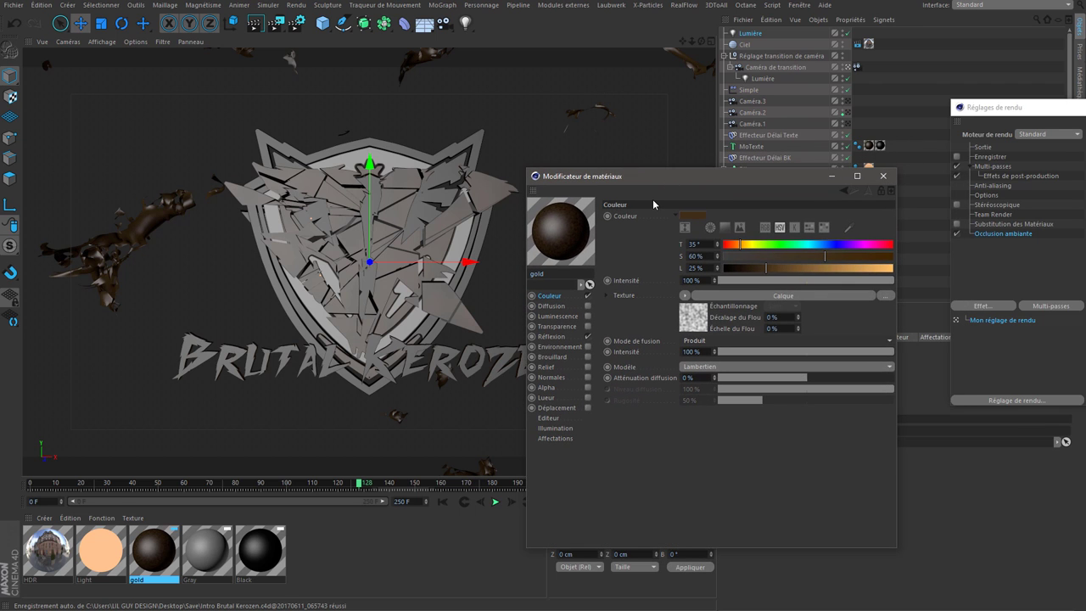
# Change the Bruit layer's noise type to Poxo
pyautogui.click(693, 319)
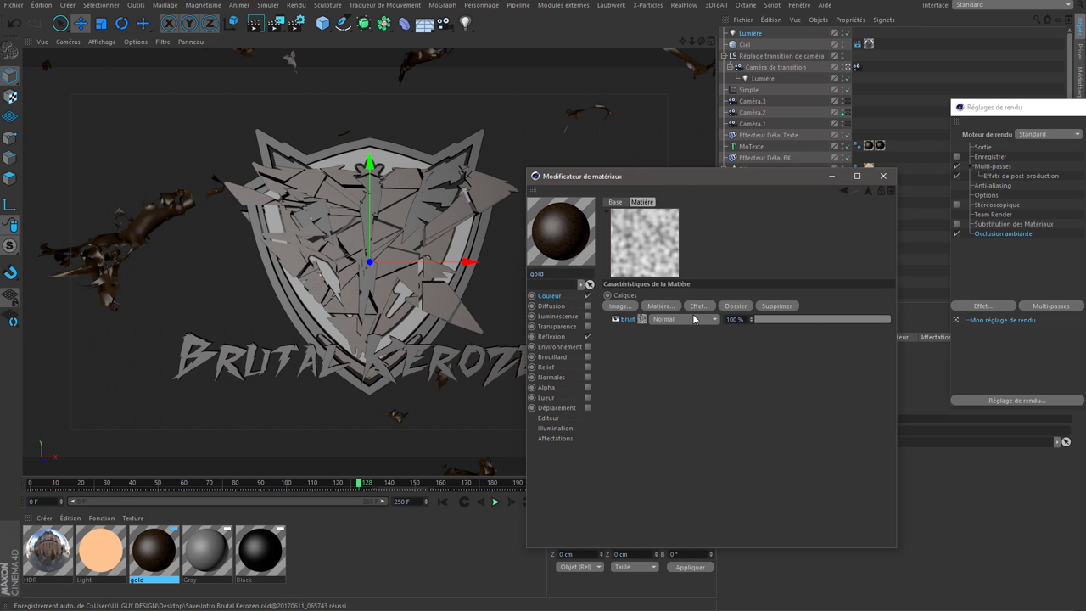
pyautogui.click(641, 319)
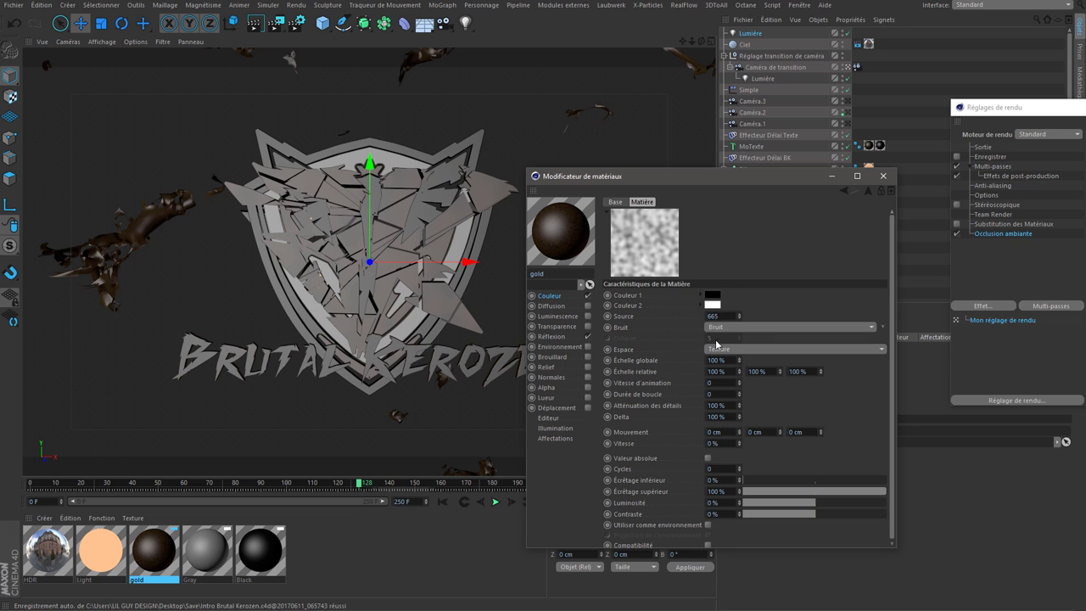
pyautogui.click(728, 327)
pyautogui.click(676, 350)
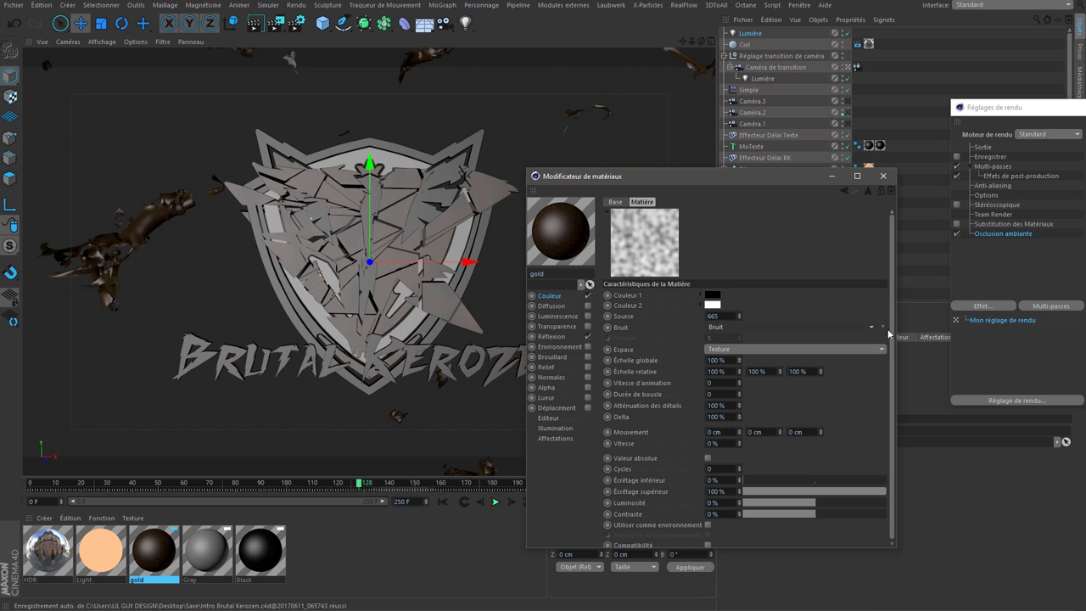
pyautogui.click(884, 329)
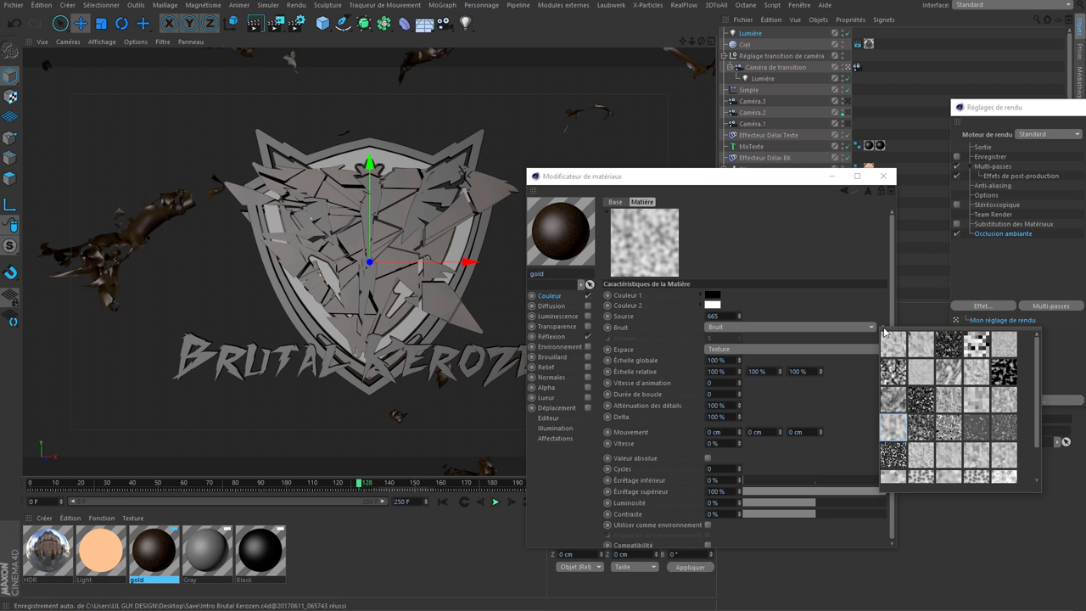
pyautogui.click(786, 326)
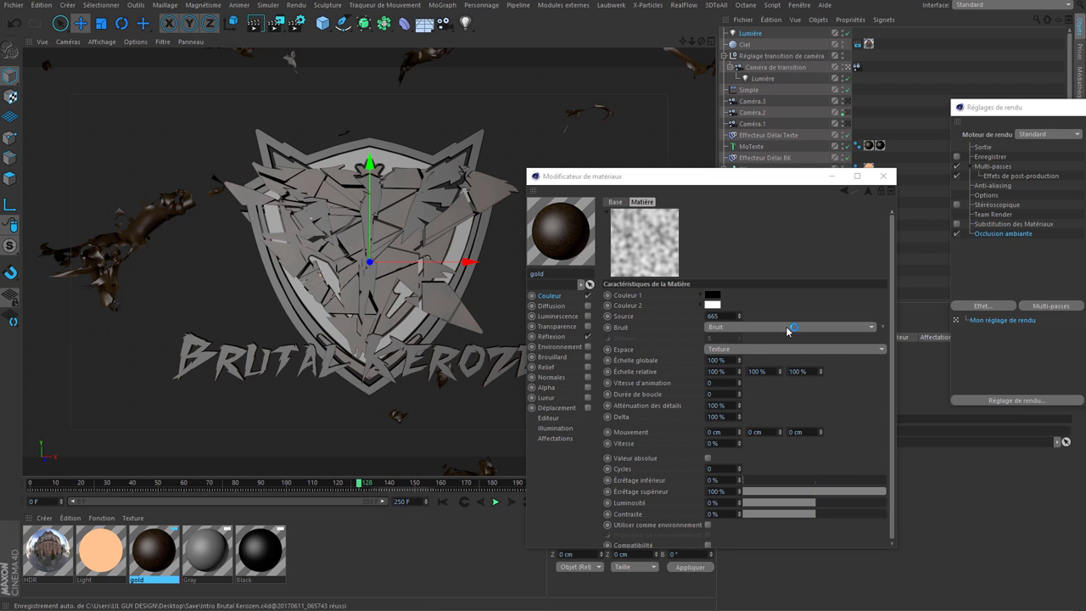
pyautogui.click(786, 326)
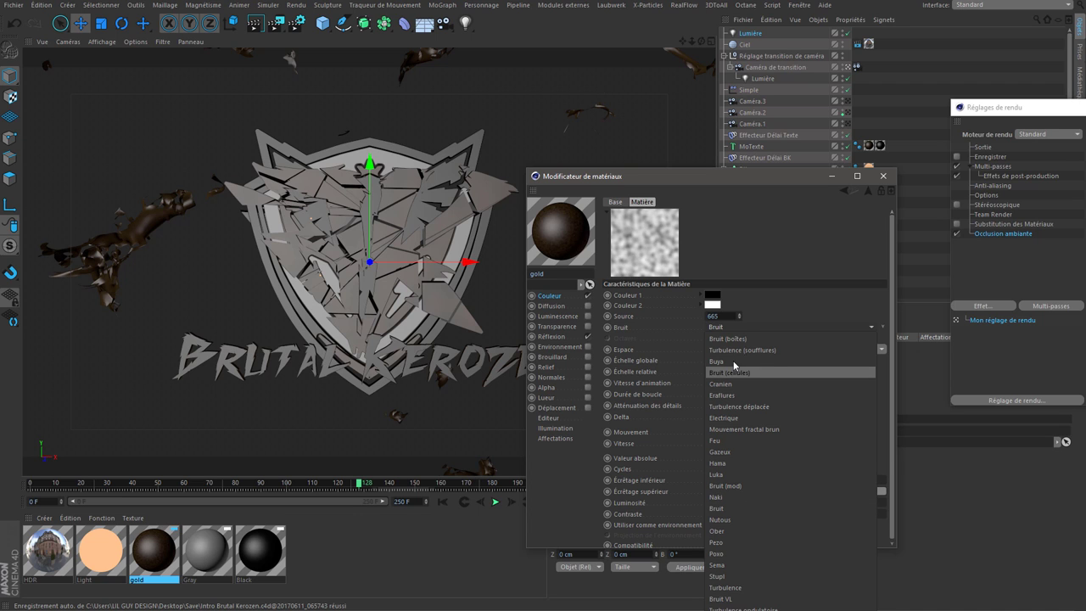
pyautogui.click(735, 553)
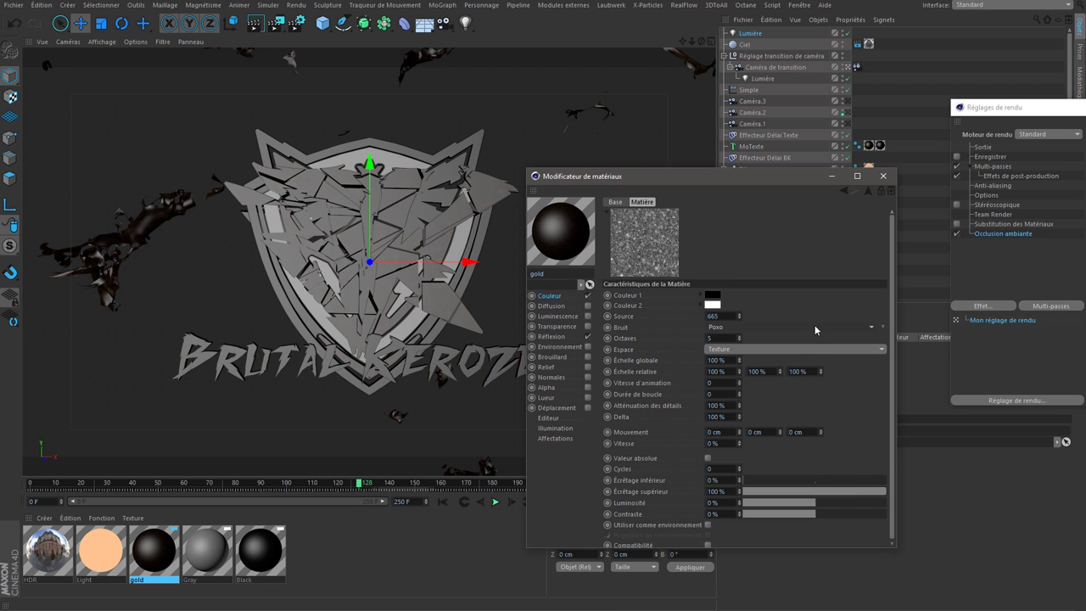
pyautogui.rightClick(648, 229)
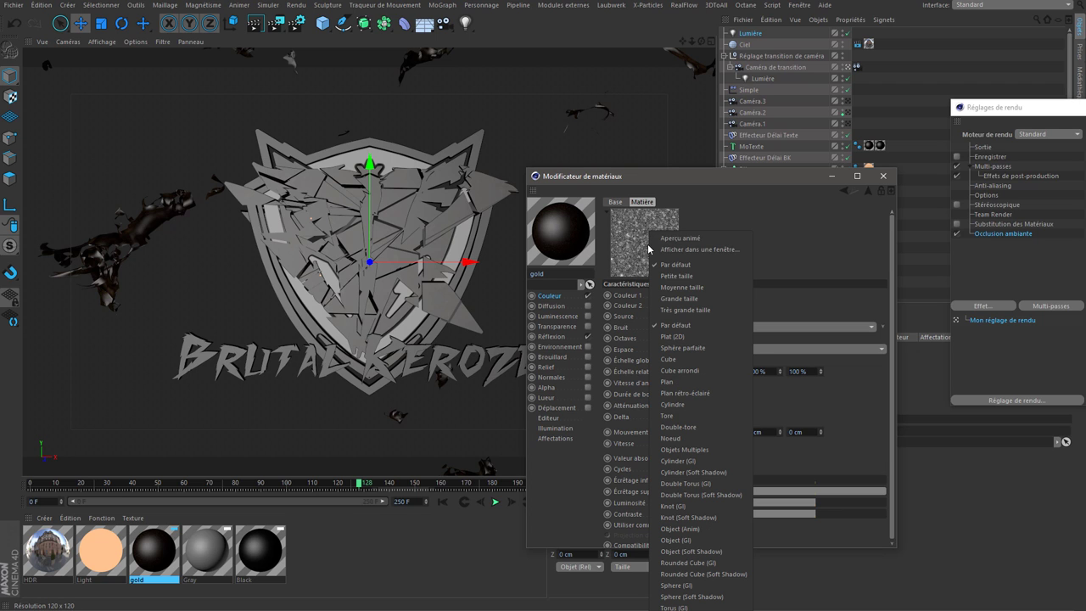
# Show the noise preview in a separate, enlarged window
pyautogui.click(703, 250)
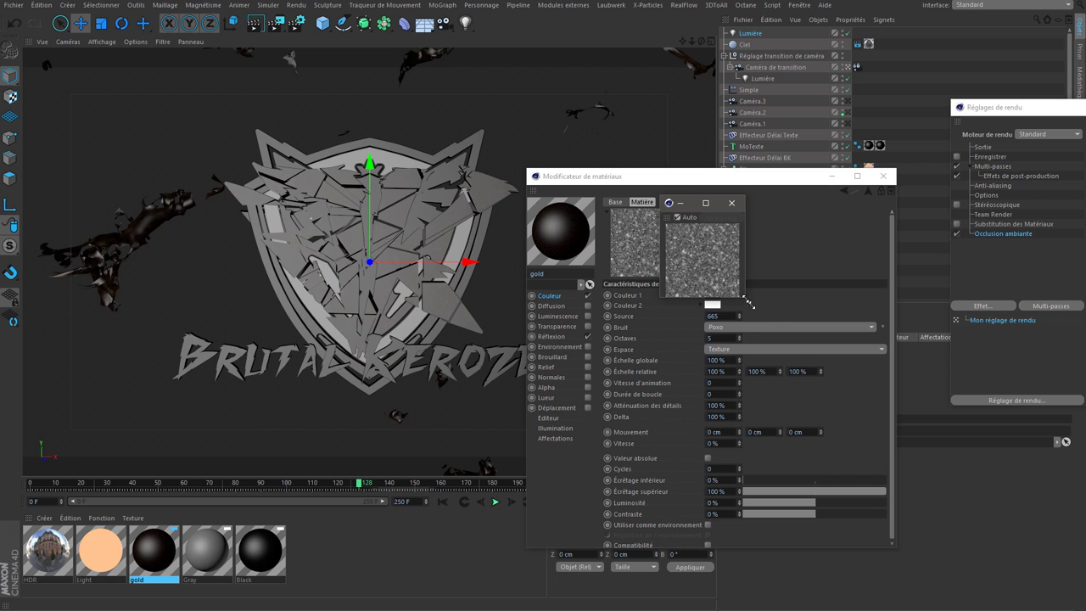
pyautogui.moveTo(750, 303); pyautogui.dragTo(1041, 494)
pyautogui.moveTo(858, 207)
pyautogui.mouseDown()
pyautogui.moveTo(229, 262)
pyautogui.moveTo(339, 174)
pyautogui.mouseUp()
pyautogui.moveTo(463, 458); pyautogui.dragTo(413, 525)
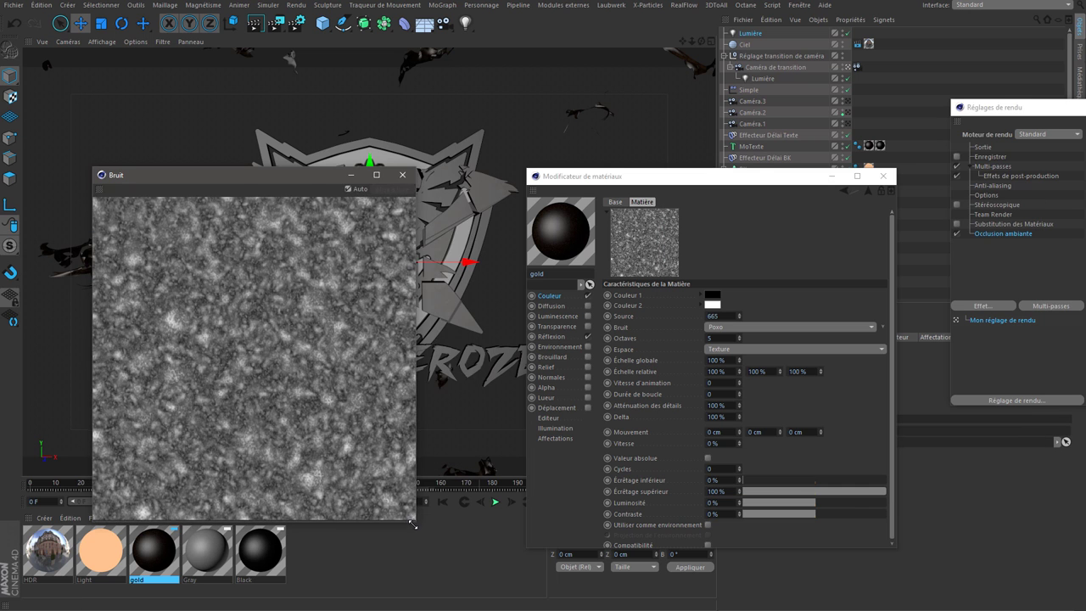
pyautogui.moveTo(286, 174); pyautogui.dragTo(391, 132)
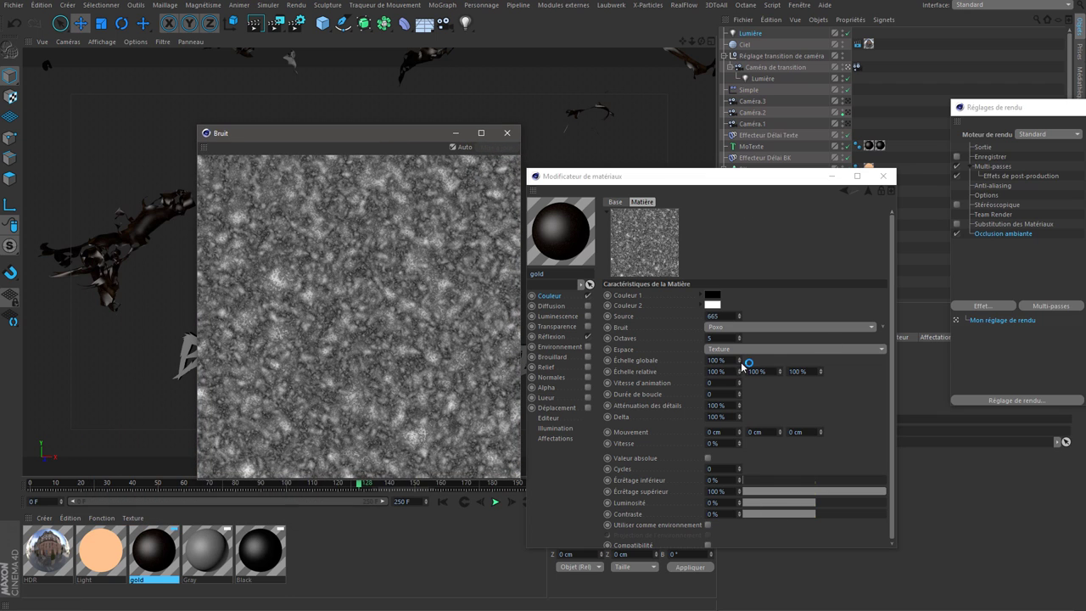
# Set Échelle globale to 155%, keep lower clipping at 0% and raise the cycles
pyautogui.moveTo(739, 360); pyautogui.dragTo(740, 368)
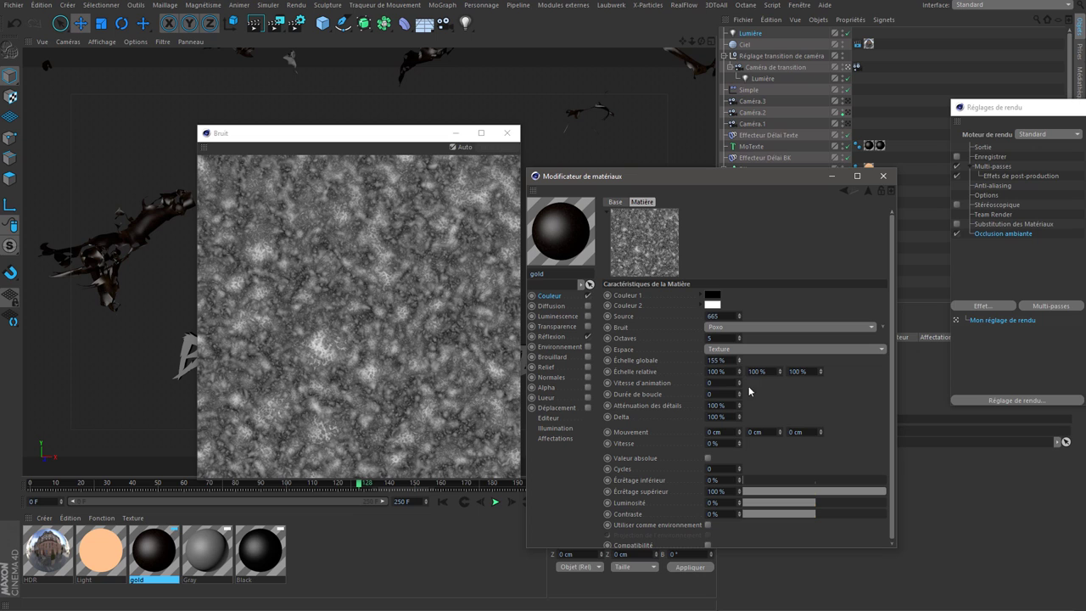
pyautogui.scroll(-1, 751, 383)
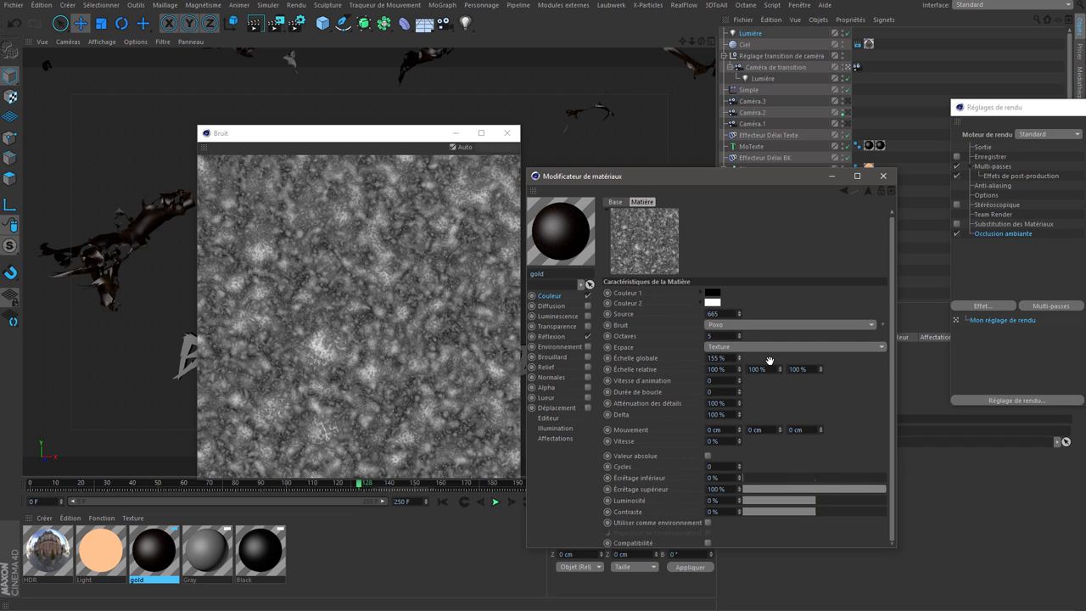
pyautogui.moveTo(759, 477)
pyautogui.mouseDown()
pyautogui.moveTo(781, 476)
pyautogui.moveTo(755, 477)
pyautogui.mouseUp()
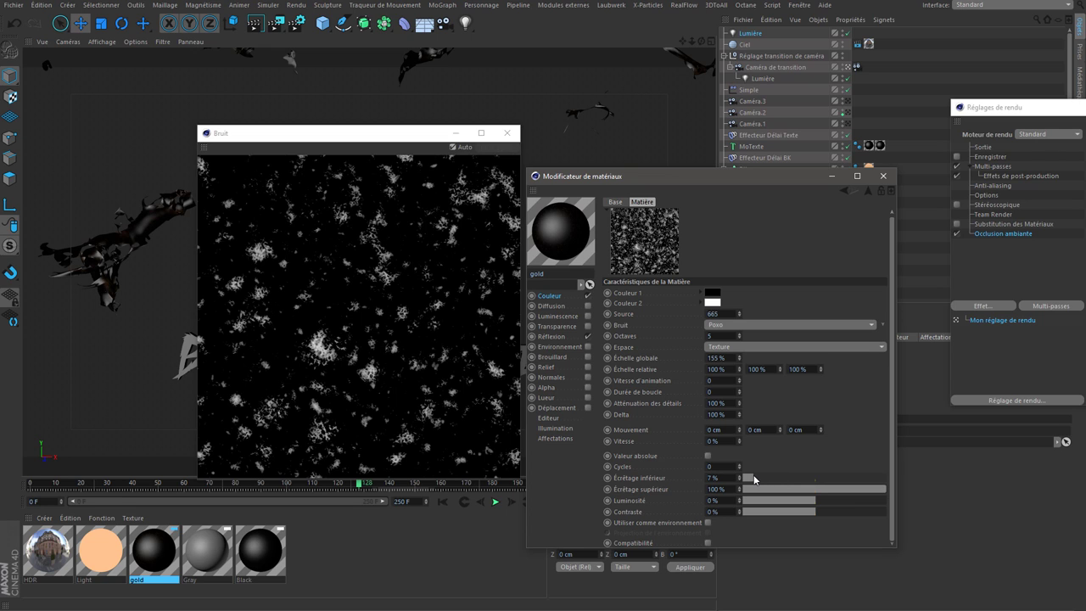
pyautogui.moveTo(754, 480); pyautogui.dragTo(744, 480)
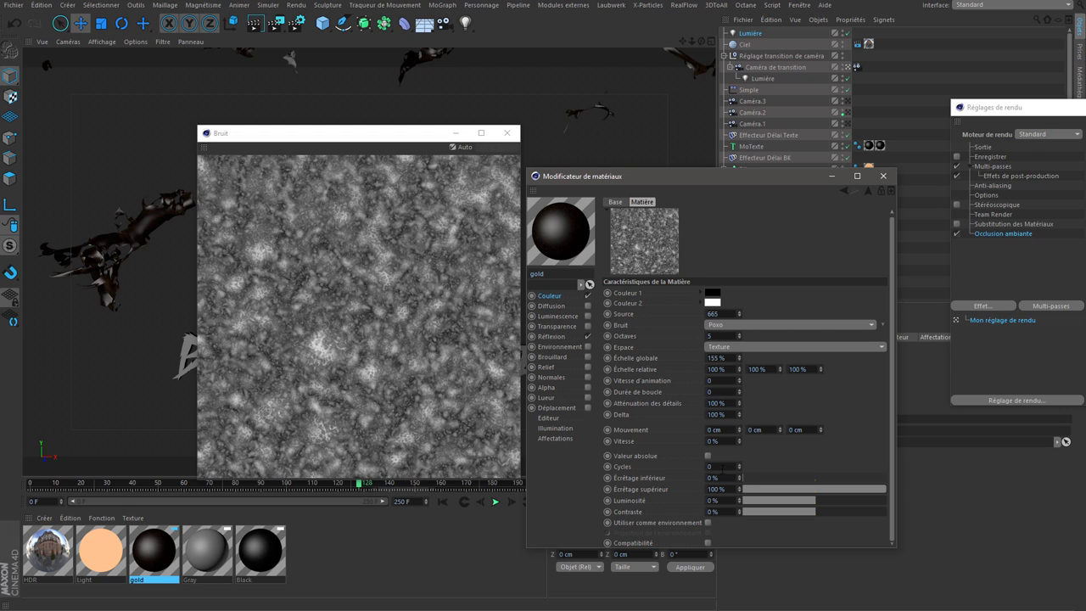
pyautogui.moveTo(741, 466); pyautogui.dragTo(740, 463)
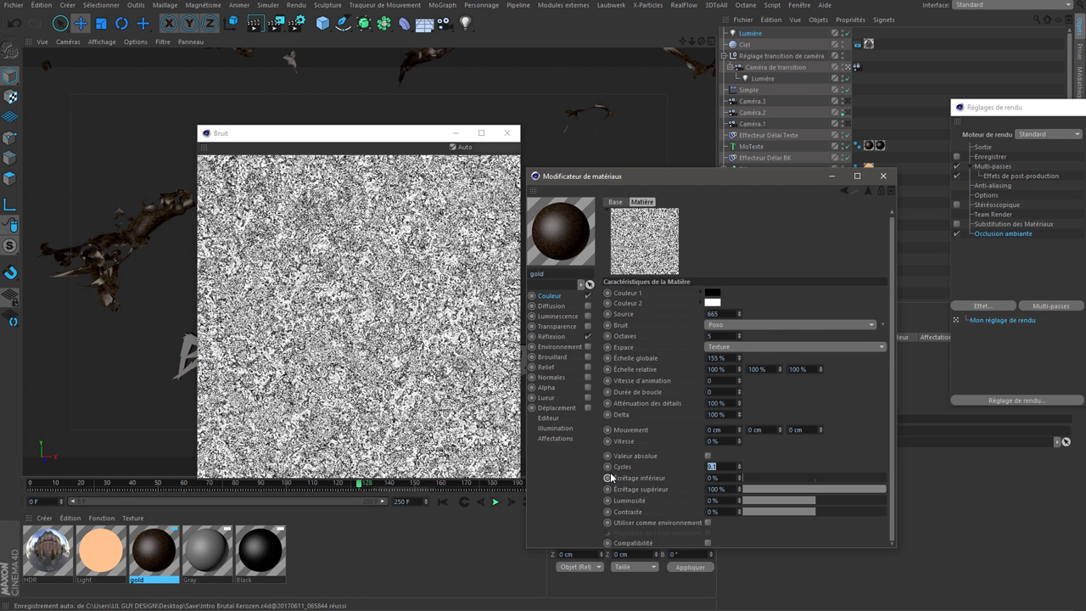
# Set the Poxo noise Cycles to 1.5
pyautogui.write('.5')
pyautogui.press('Return')
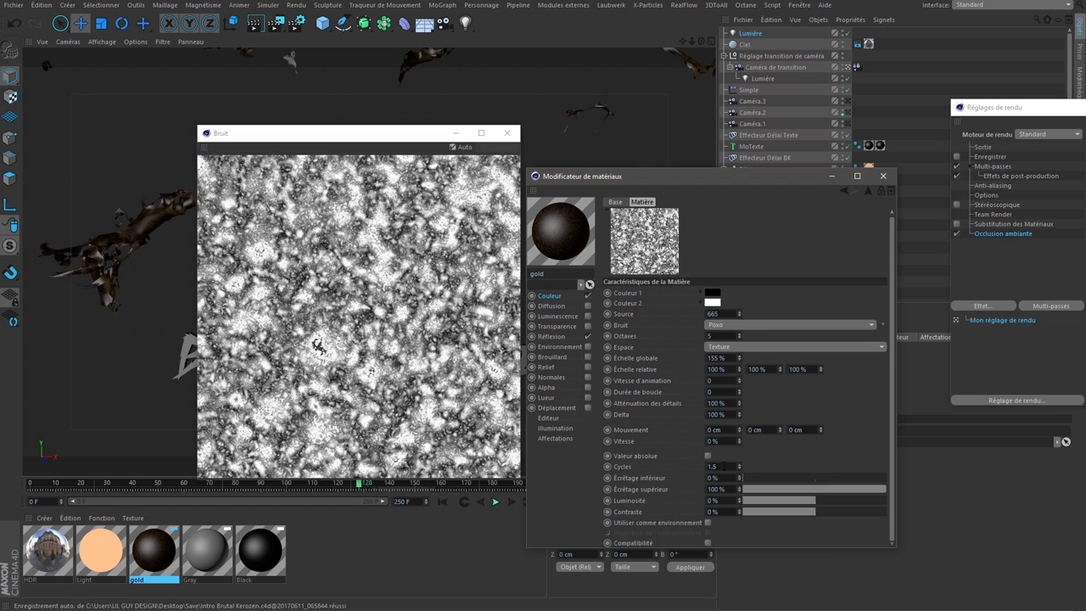
pyautogui.write('0')
pyautogui.press('Return')
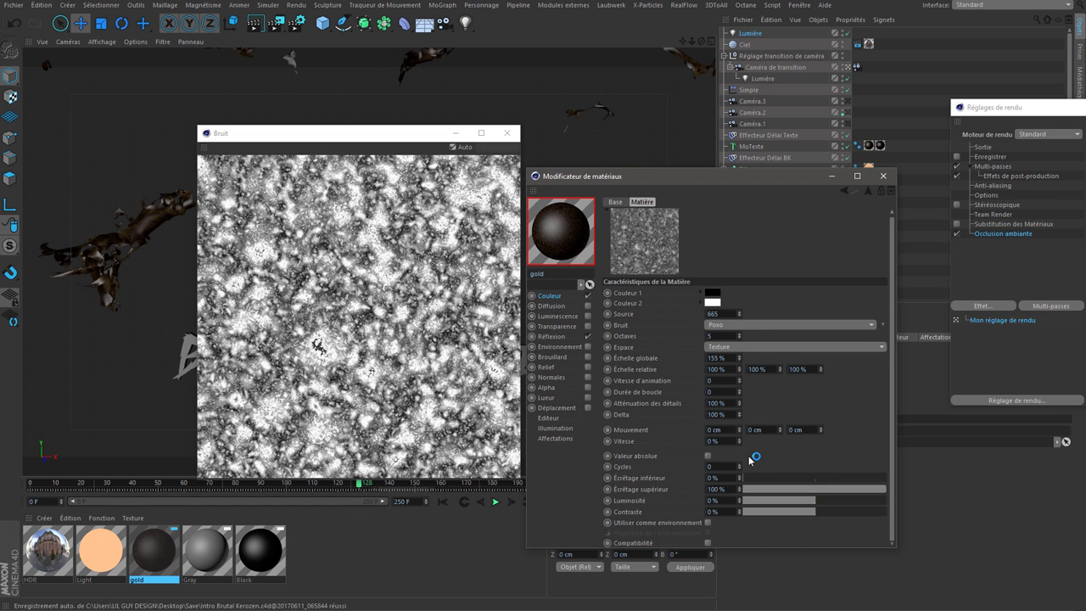
pyautogui.write('1.5')
pyautogui.press('Return')
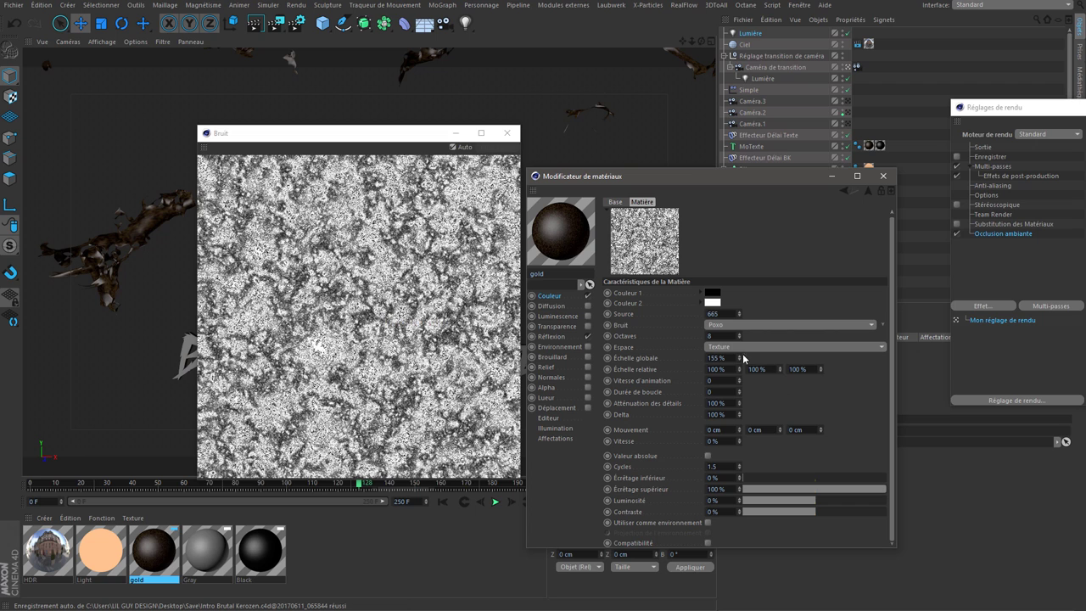
# Set Octaves to 6 and return to the Calques layer list
pyautogui.write('5')
pyautogui.press('Return')
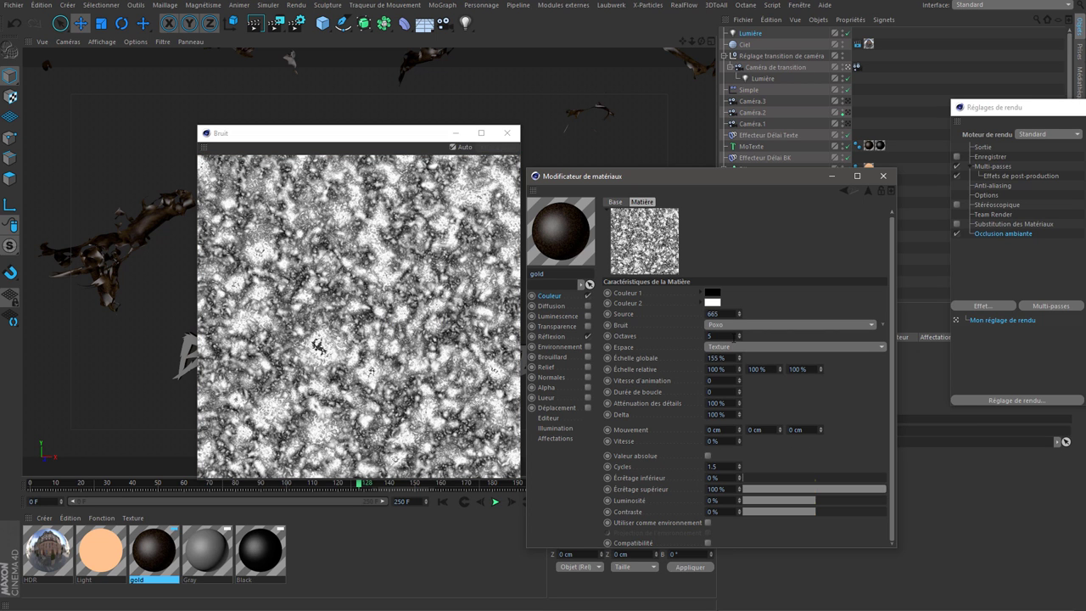
pyautogui.write('6')
pyautogui.press('BackSpace')
pyautogui.press('Return')
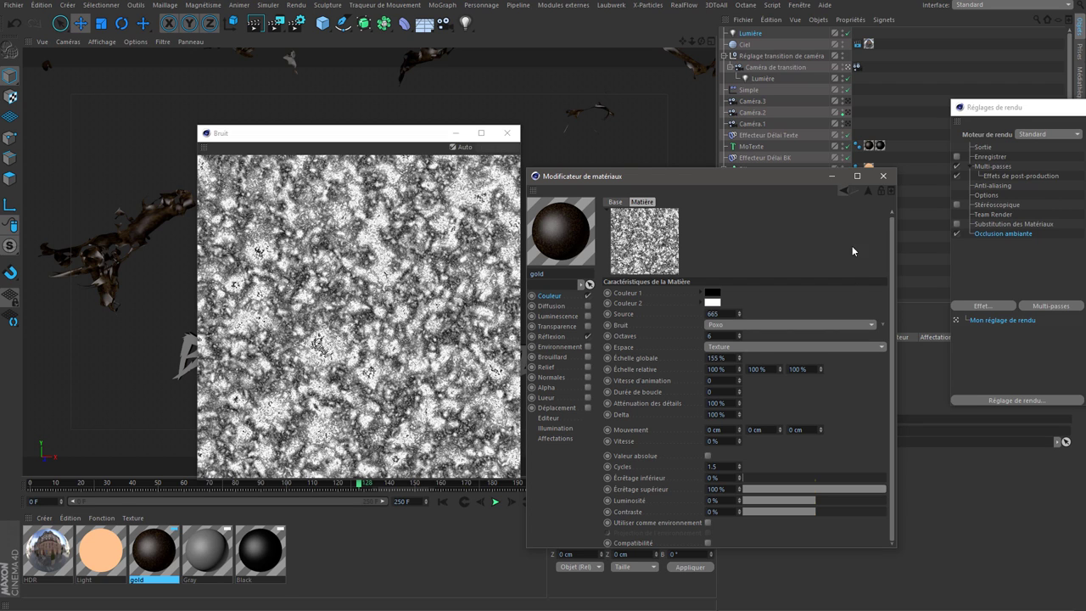
pyautogui.click(845, 193)
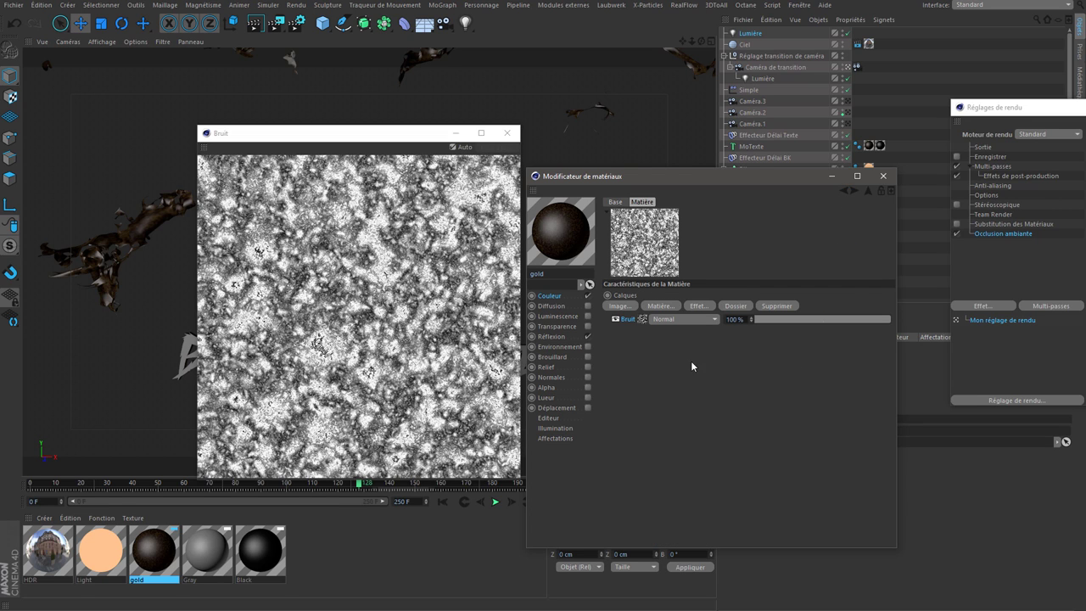
# Add a second Bruit noise layer and hide both noise layers
pyautogui.click(658, 307)
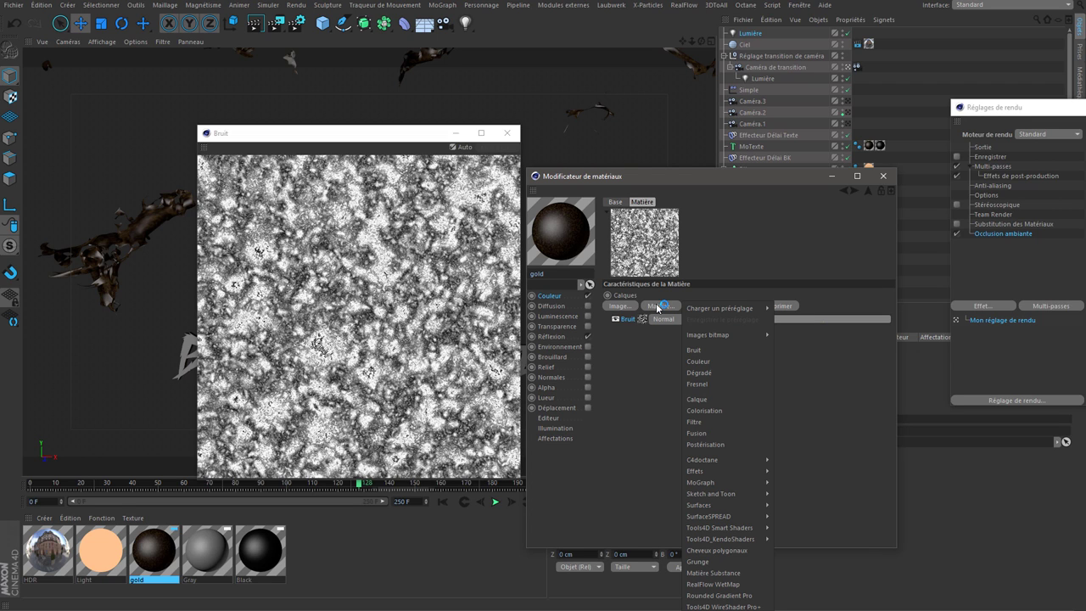
pyautogui.click(709, 349)
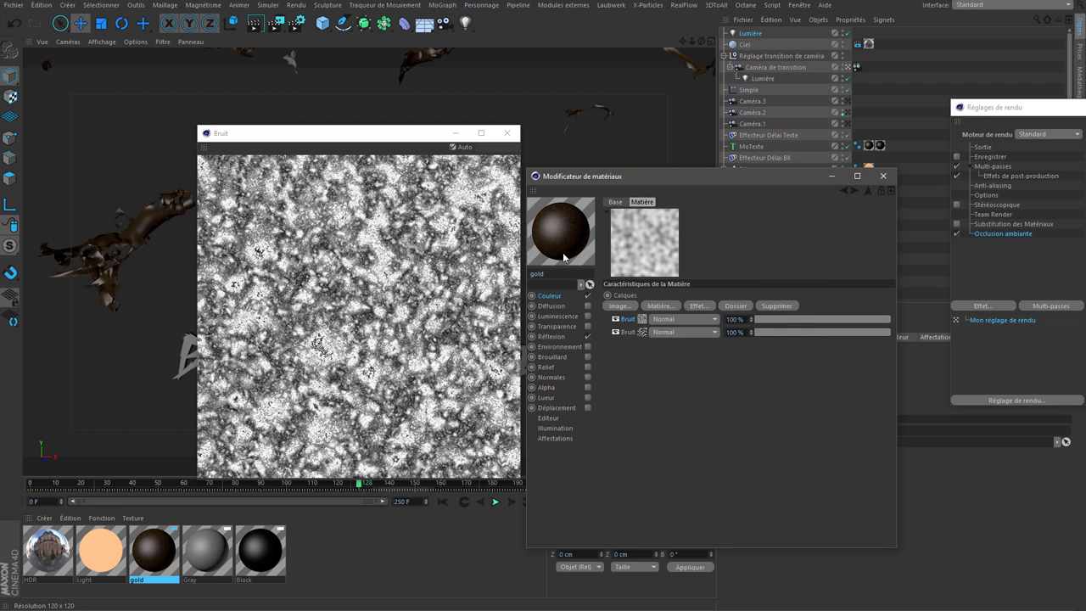
pyautogui.click(615, 319)
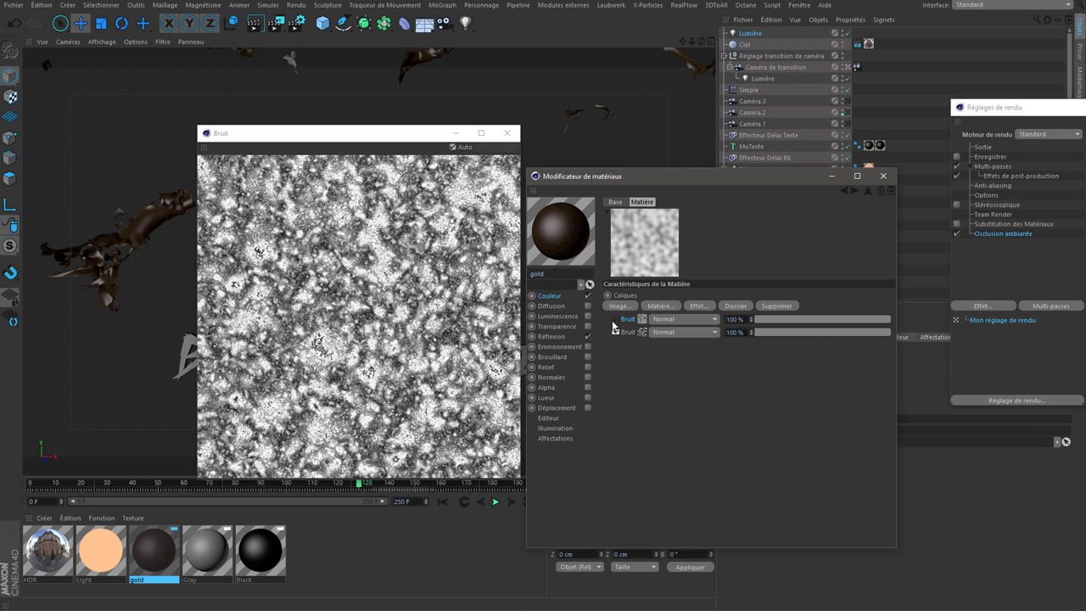
pyautogui.rightClick(579, 255)
pyautogui.click(623, 266)
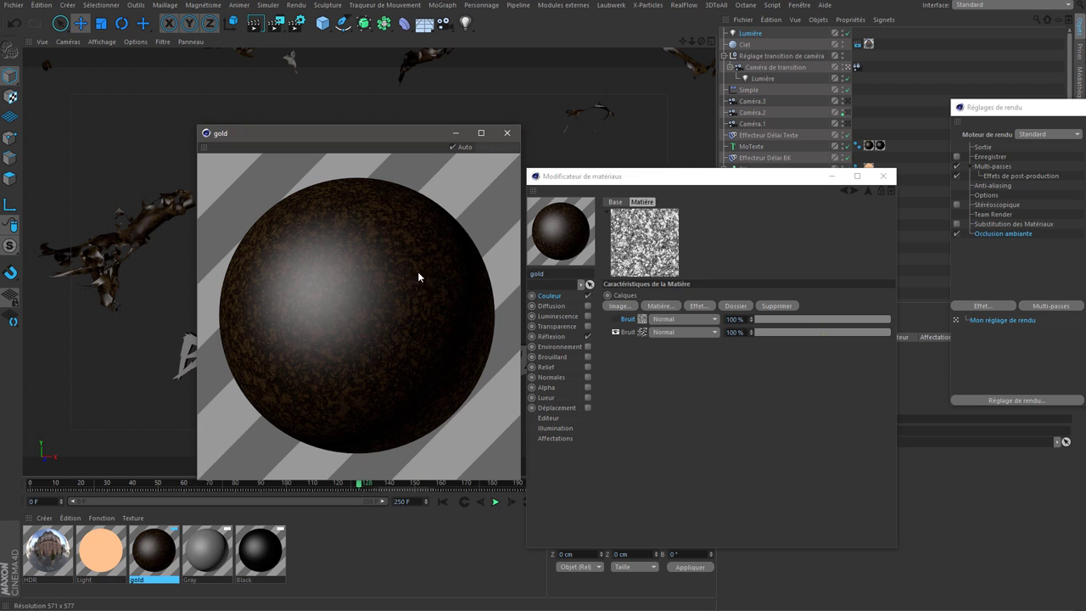
pyautogui.click(616, 332)
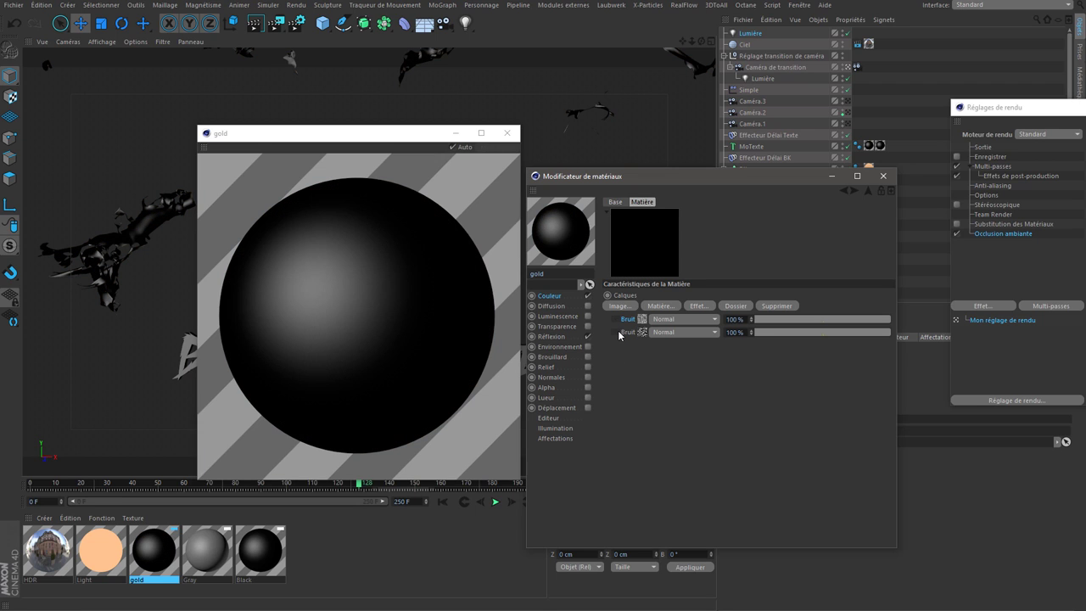
pyautogui.click(556, 296)
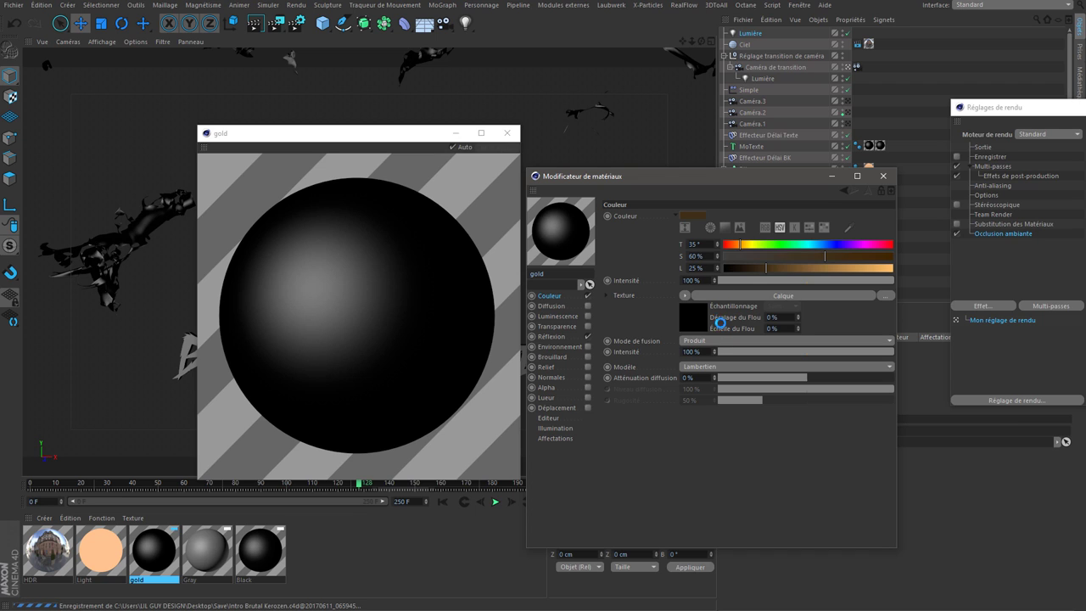
# Add a Couleur layer to the stack and make both Bruit layers visible again
pyautogui.click(701, 332)
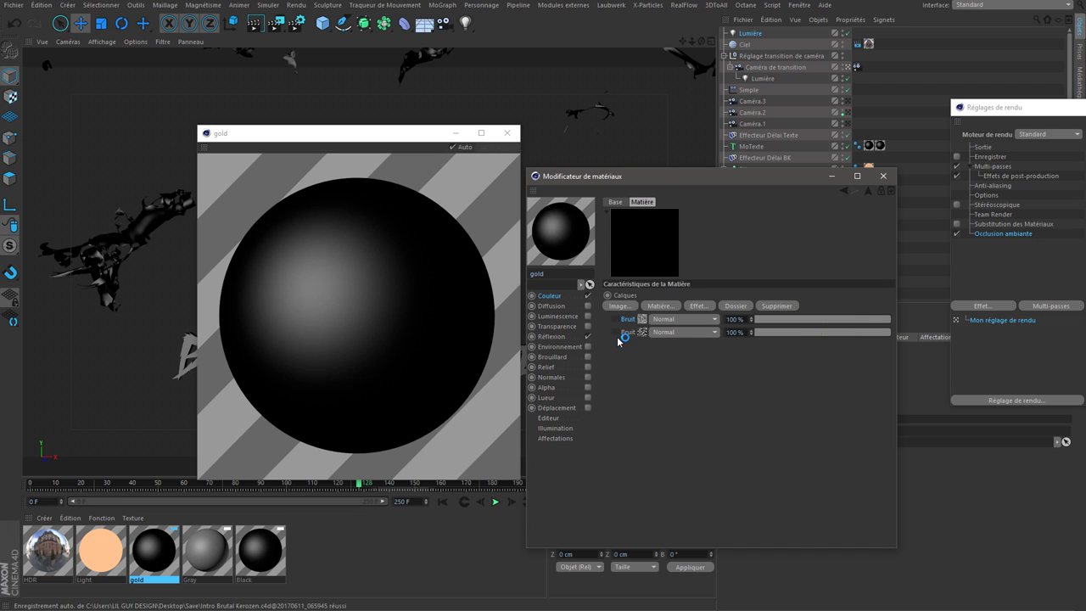
pyautogui.rightClick(643, 375)
pyautogui.click(628, 363)
pyautogui.click(670, 306)
pyautogui.click(696, 361)
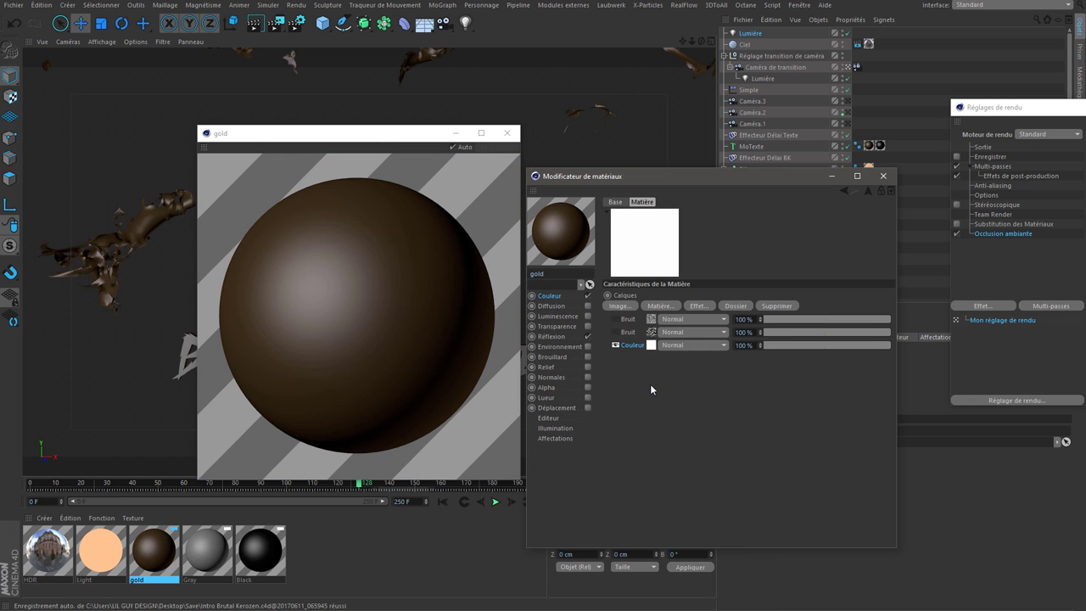
pyautogui.click(617, 332)
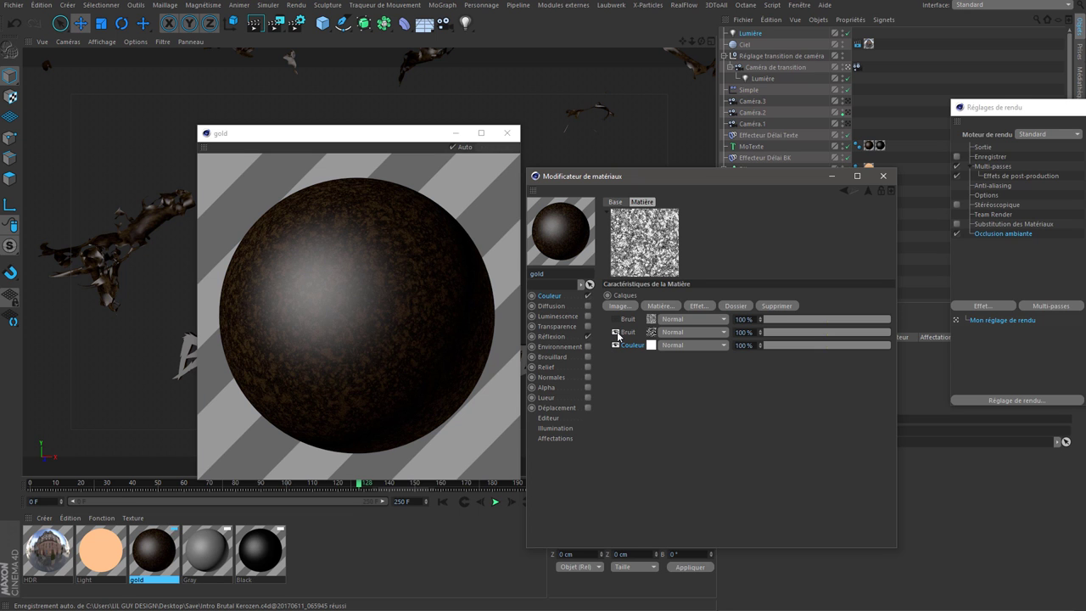
pyautogui.click(616, 319)
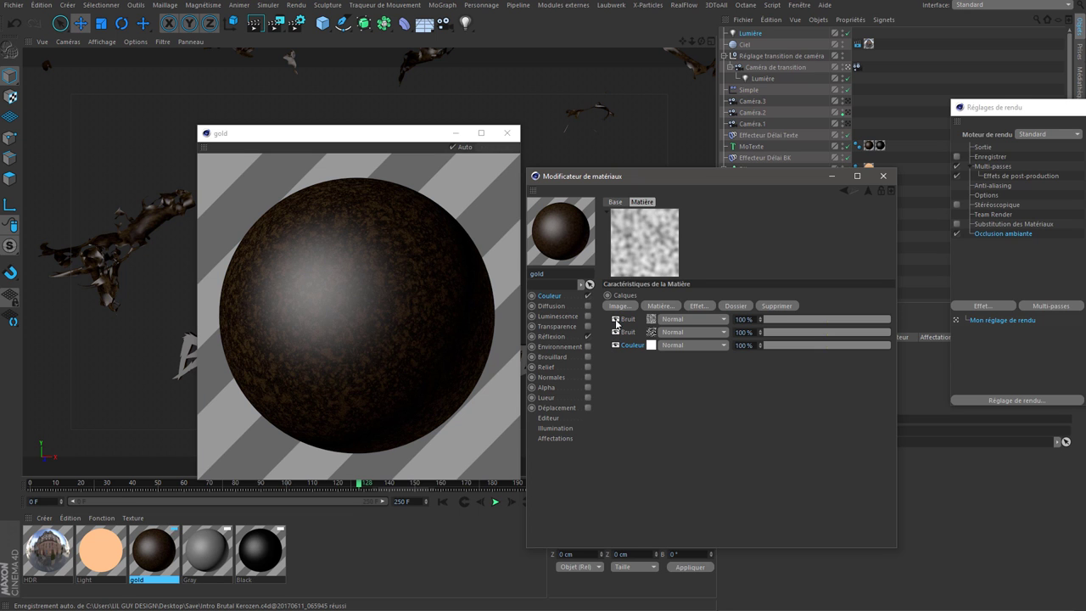
# Set the first noise layer to Luka noise at 70% global scale
pyautogui.click(681, 319)
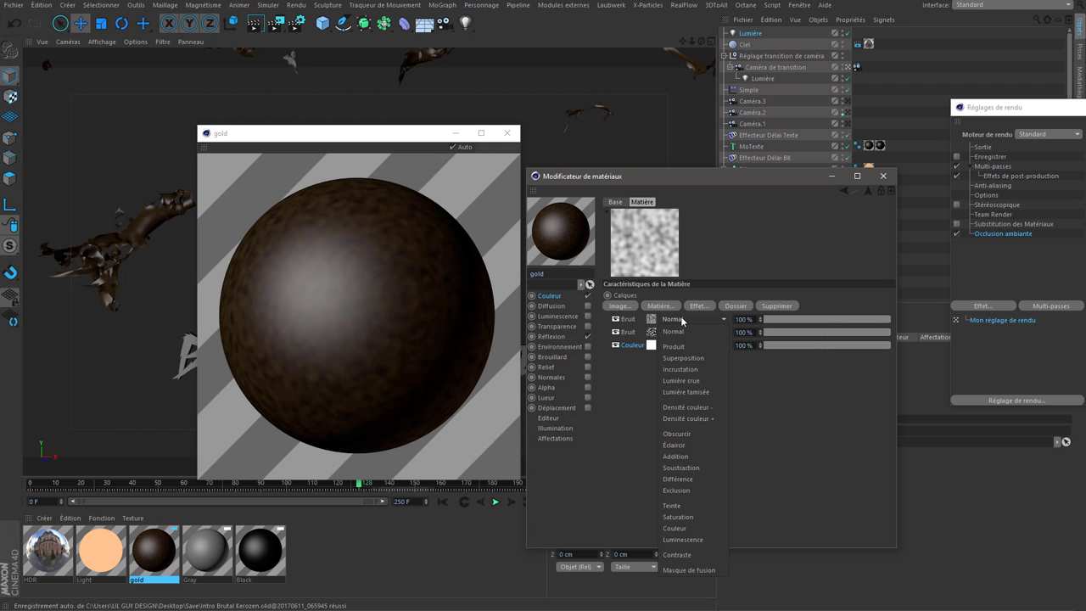
pyautogui.click(776, 406)
pyautogui.click(653, 320)
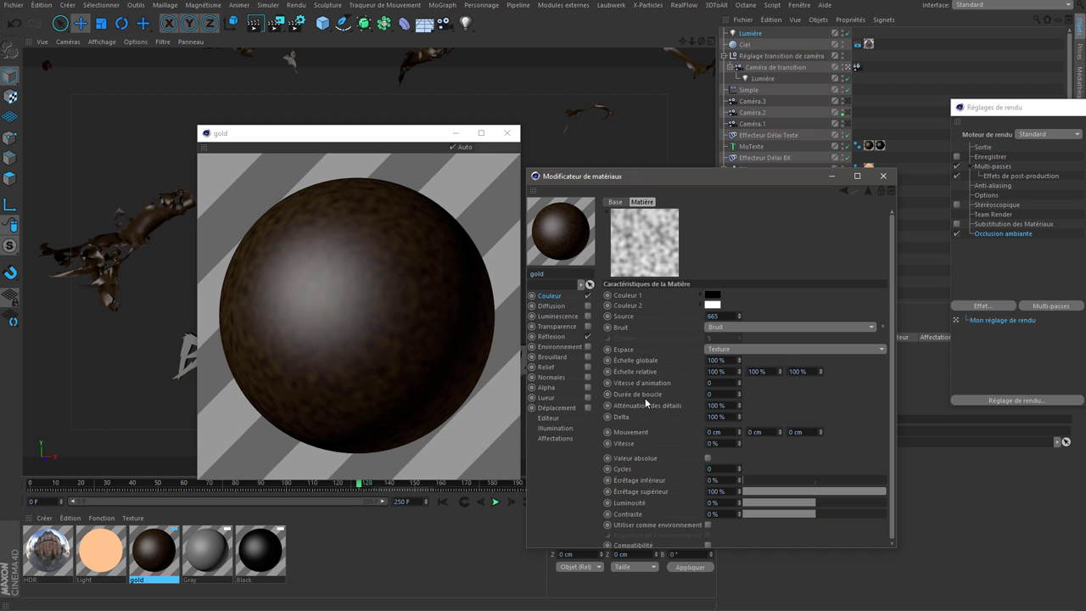
pyautogui.click(550, 297)
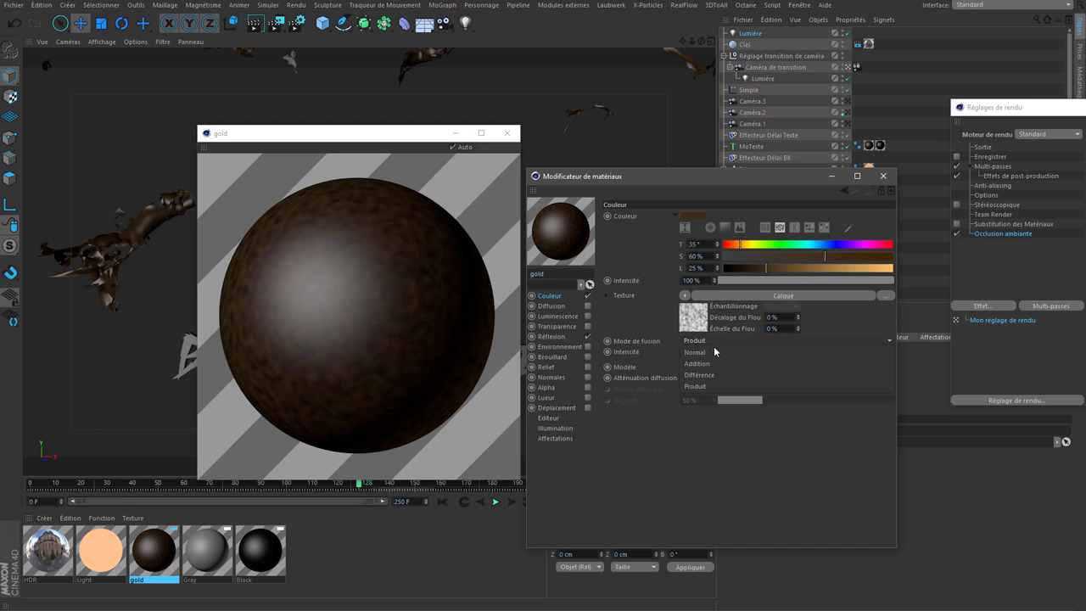
pyautogui.click(692, 321)
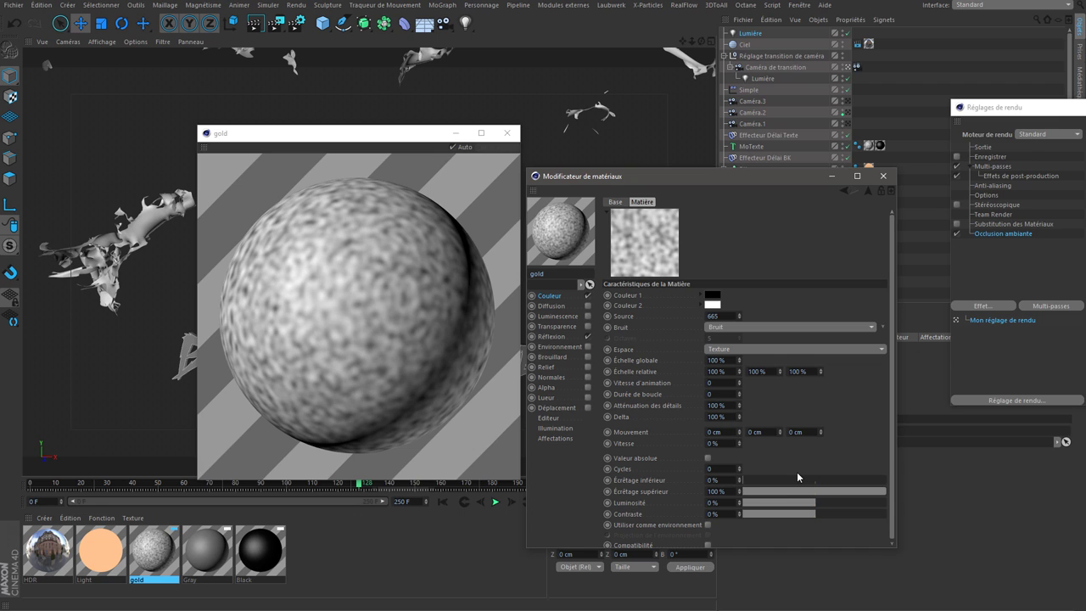
pyautogui.click(750, 327)
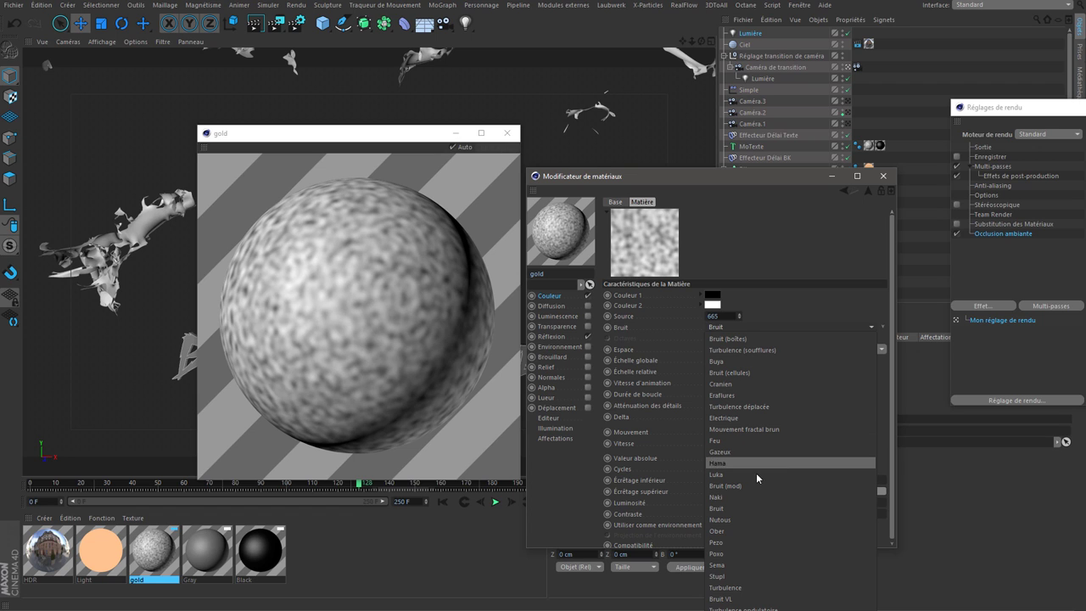
pyautogui.click(752, 475)
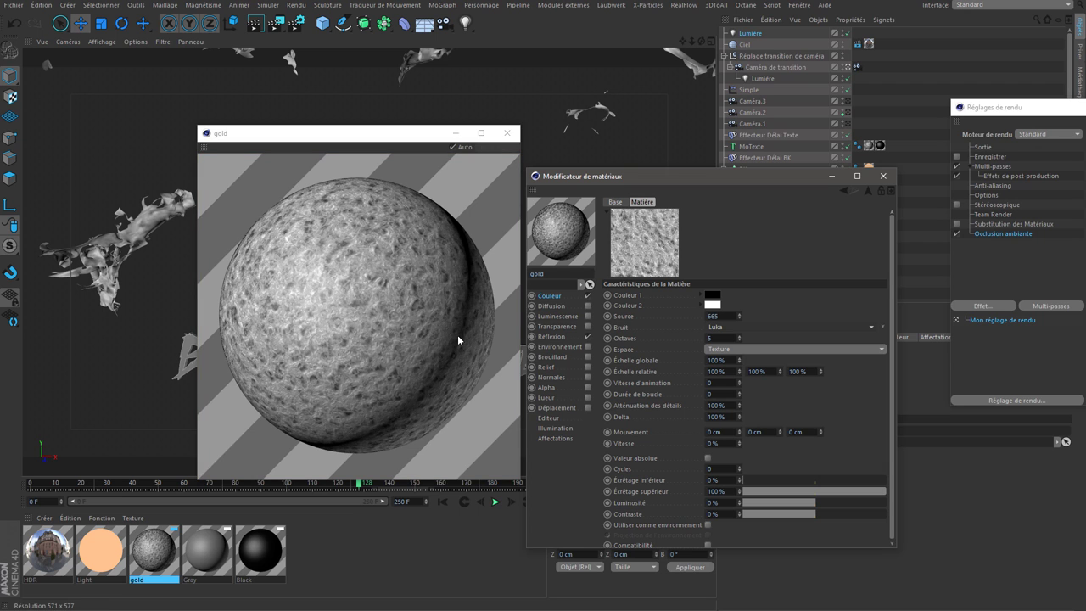
pyautogui.moveTo(741, 362)
pyautogui.mouseDown()
pyautogui.moveTo(747, 355)
pyautogui.moveTo(507, 388)
pyautogui.mouseUp()
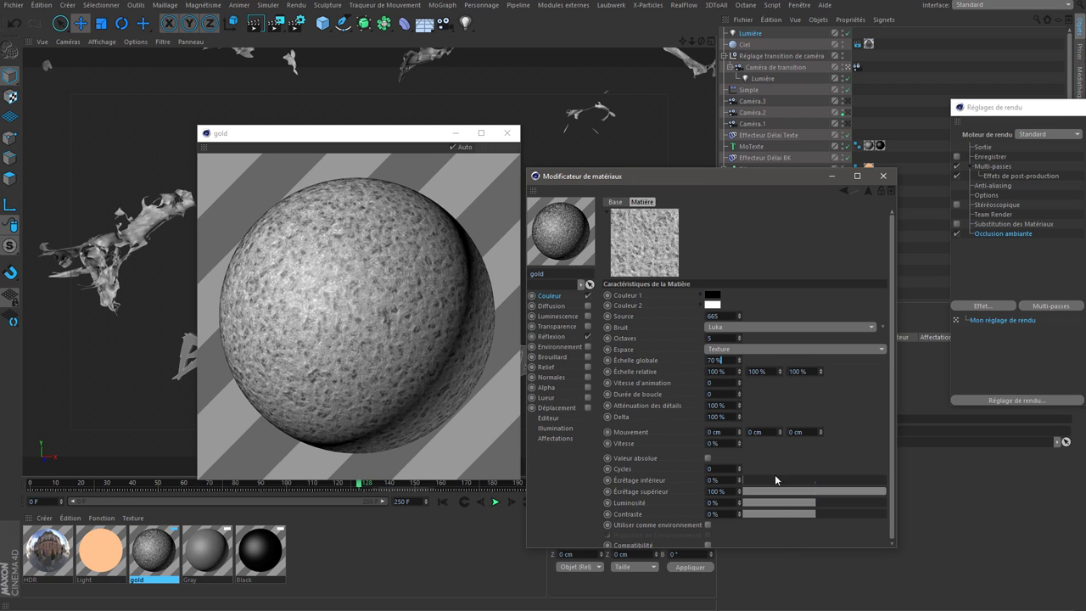
pyautogui.scroll(-1, 783, 453)
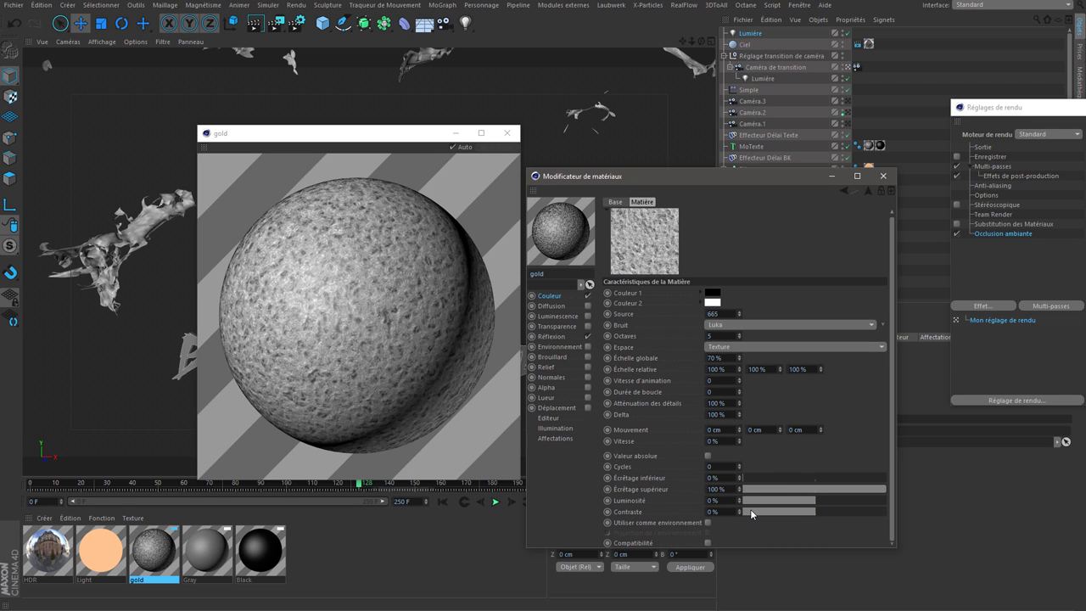
# Try Lumière tamisée on the second noise layer, then revert it to Normal
pyautogui.click(839, 194)
pyautogui.click(693, 331)
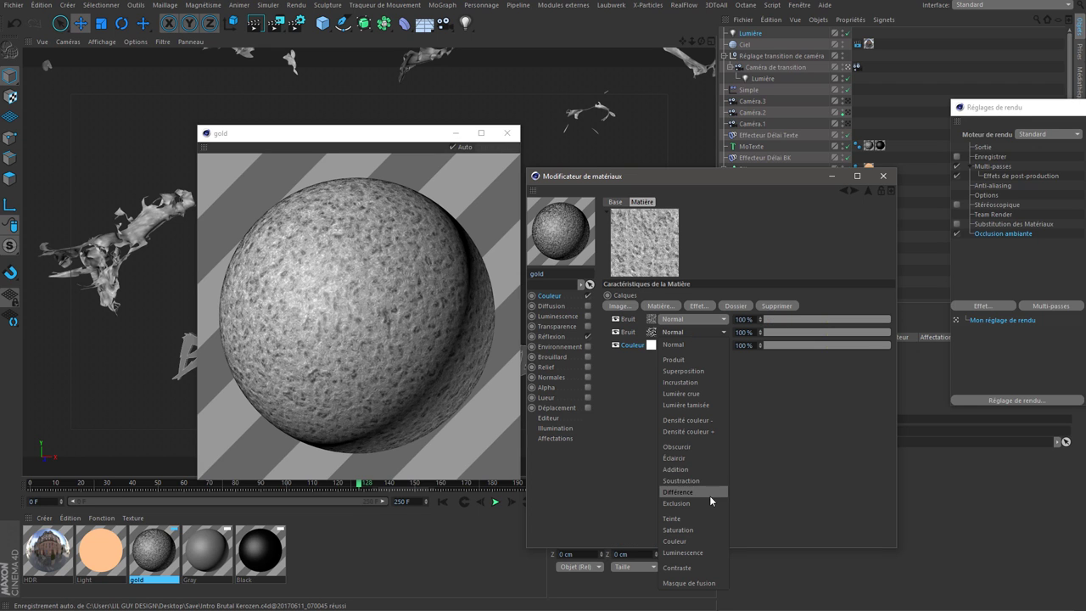
pyautogui.click(702, 405)
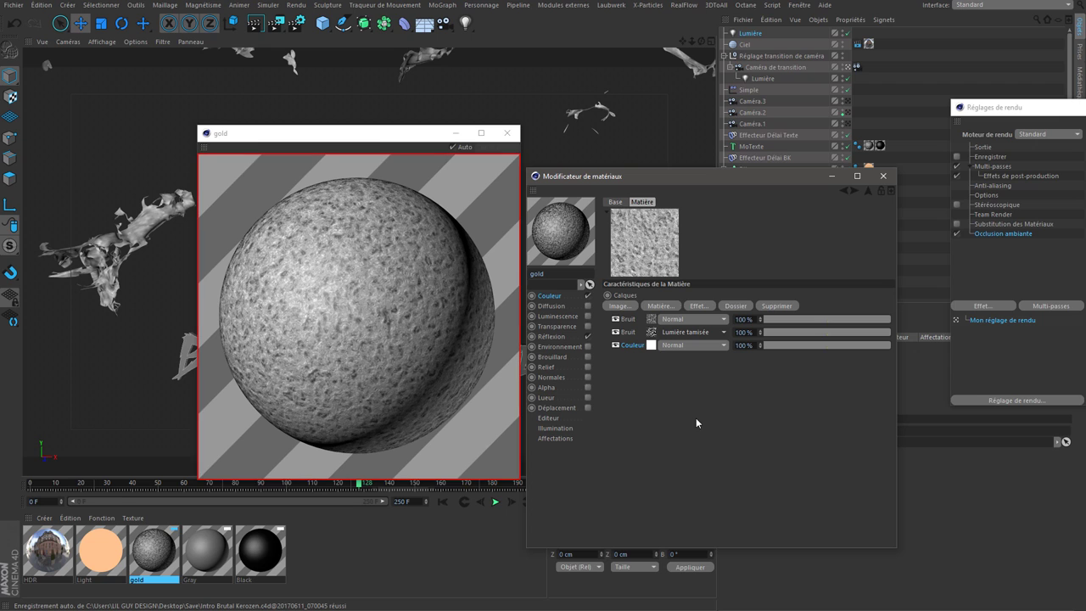
pyautogui.click(678, 337)
pyautogui.click(667, 340)
pyautogui.click(651, 320)
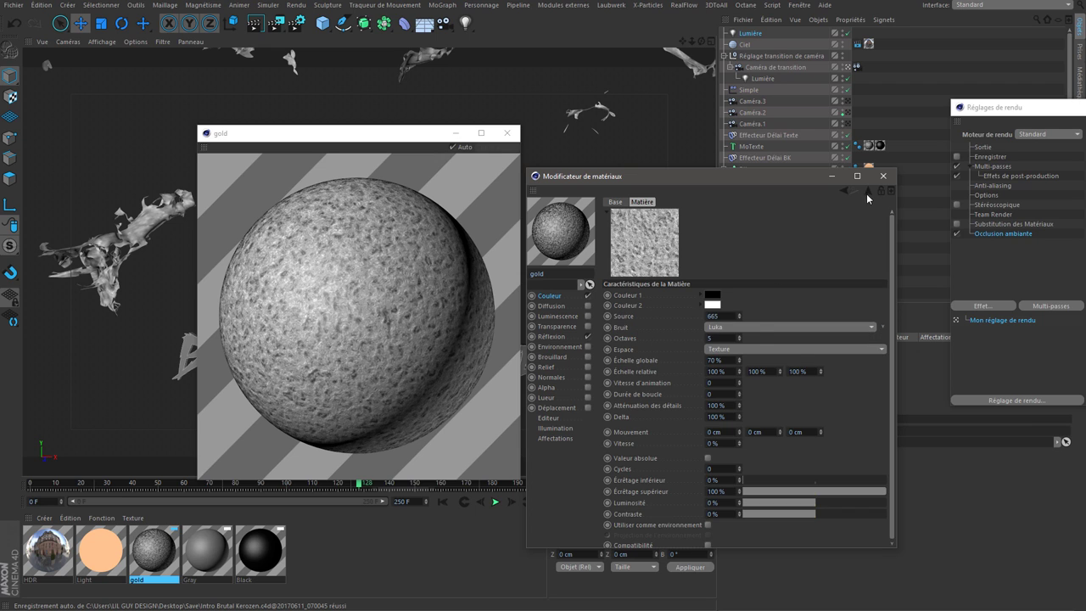
pyautogui.click(866, 193)
# Rename the first Bruit noise layer to Luka
pyautogui.rightClick(630, 323)
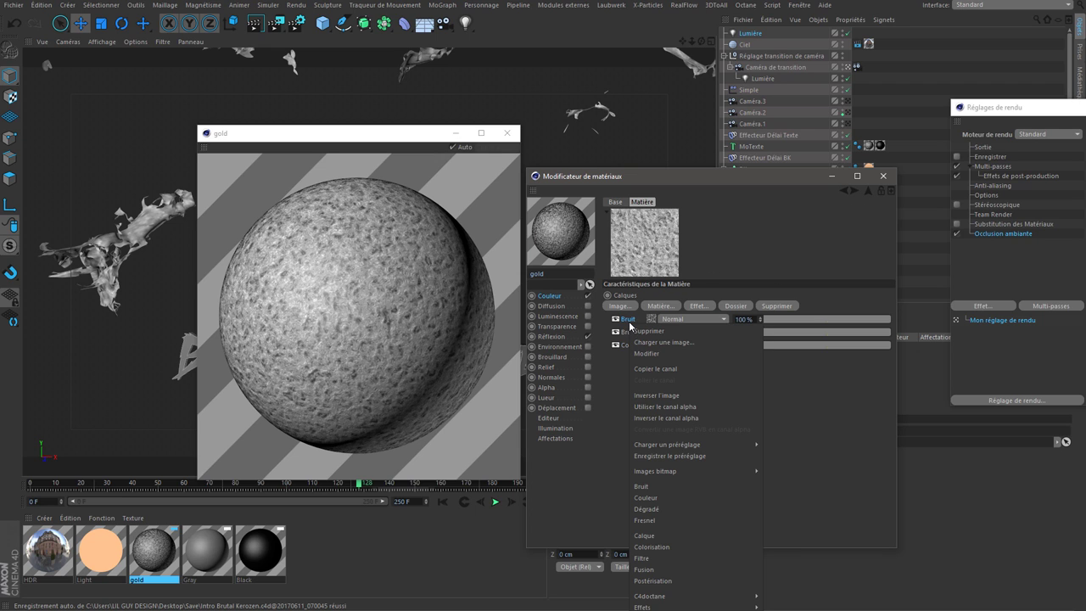
pyautogui.click(644, 354)
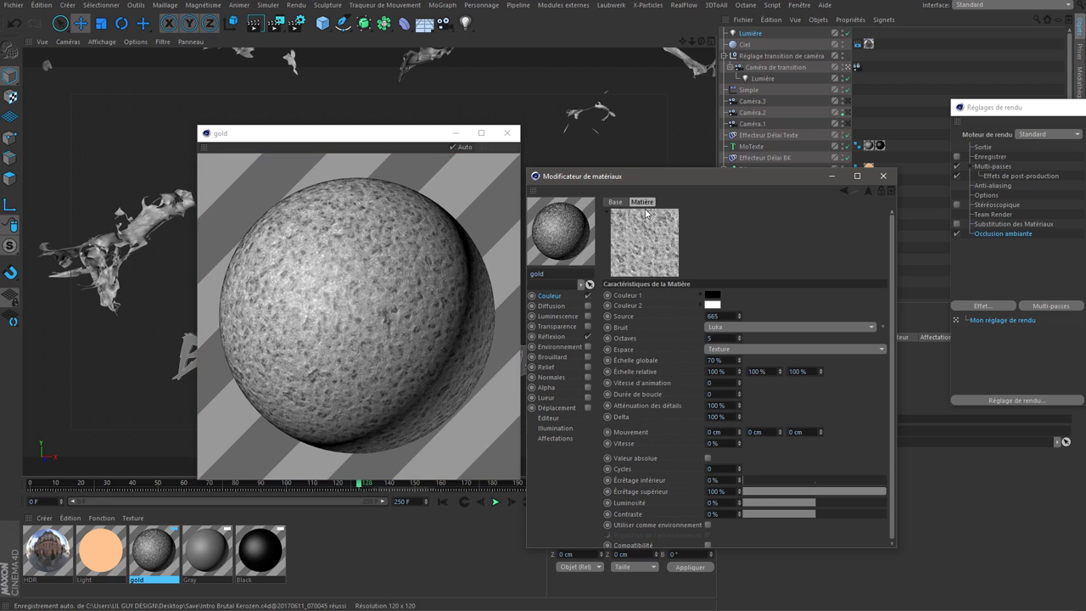
pyautogui.click(616, 202)
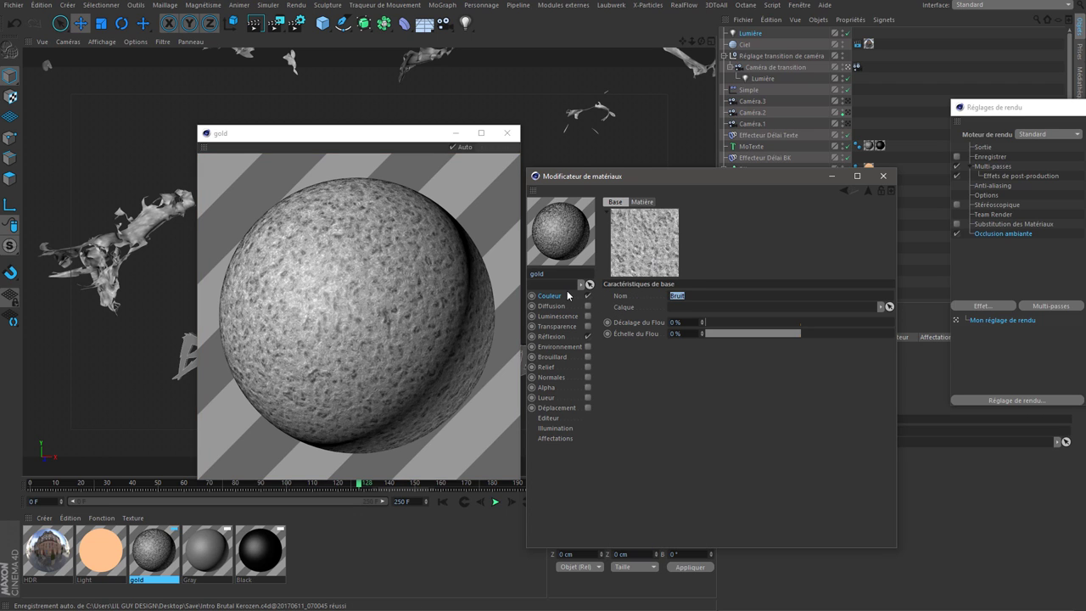
pyautogui.write('L')
pyautogui.press('BackSpace')
pyautogui.press('BackSpace')
pyautogui.press('BackSpace')
pyautogui.write('uka')
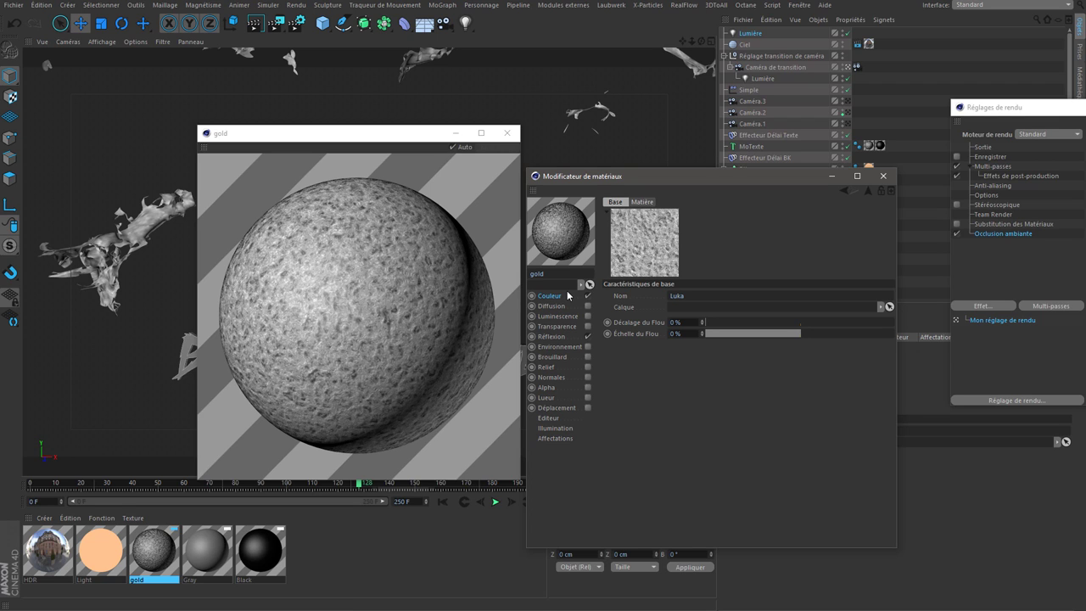
pyautogui.press('Return')
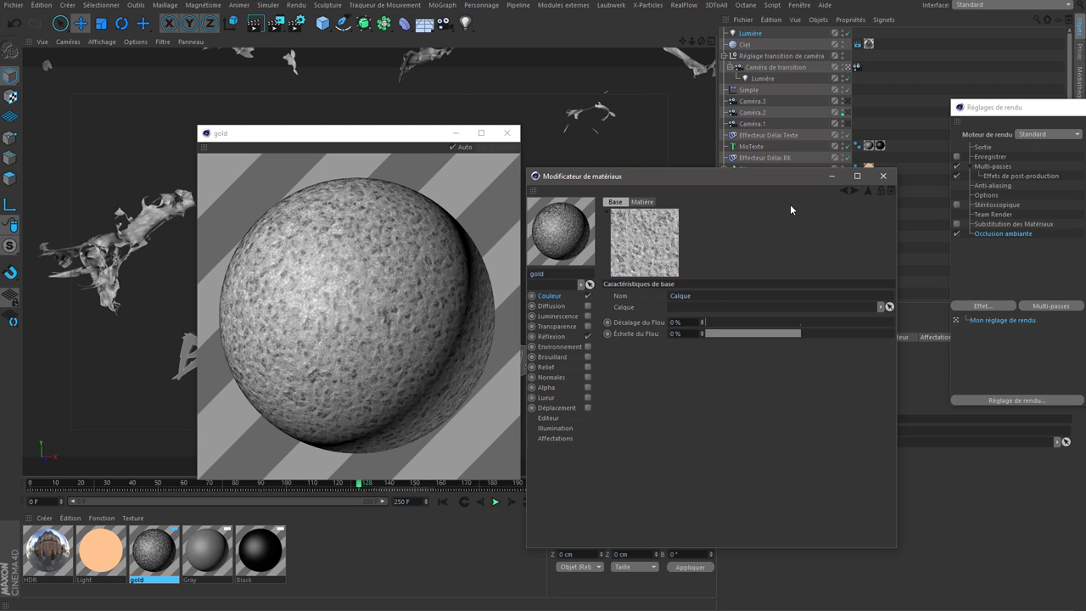
# Set the Luka layer's blend mode to Lumière tamisée, toggling its visibility to compare
pyautogui.click(844, 190)
pyautogui.click(696, 320)
pyautogui.click(642, 202)
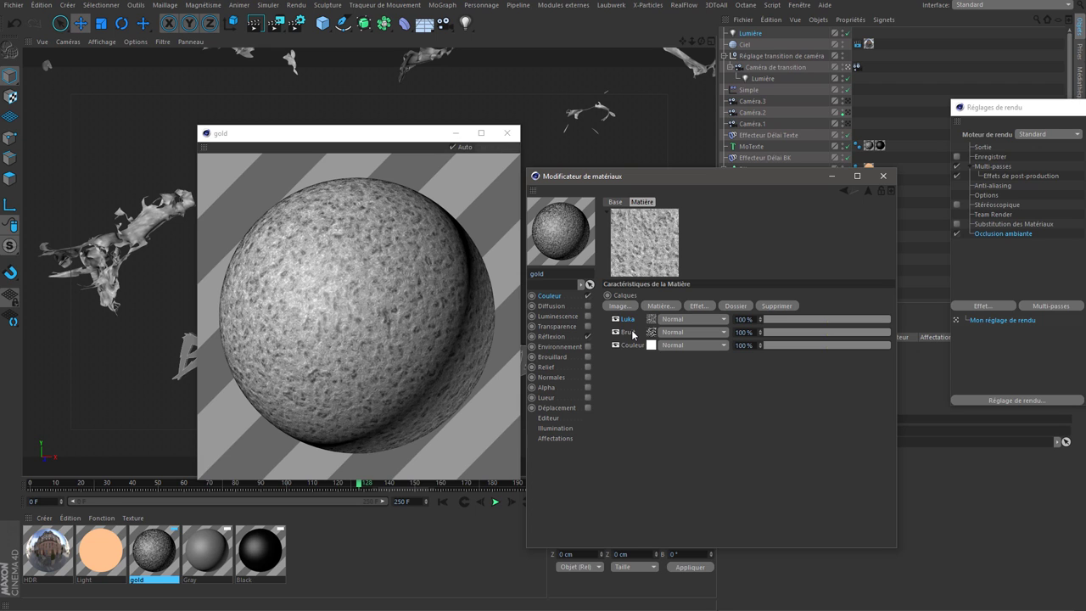
pyautogui.click(684, 319)
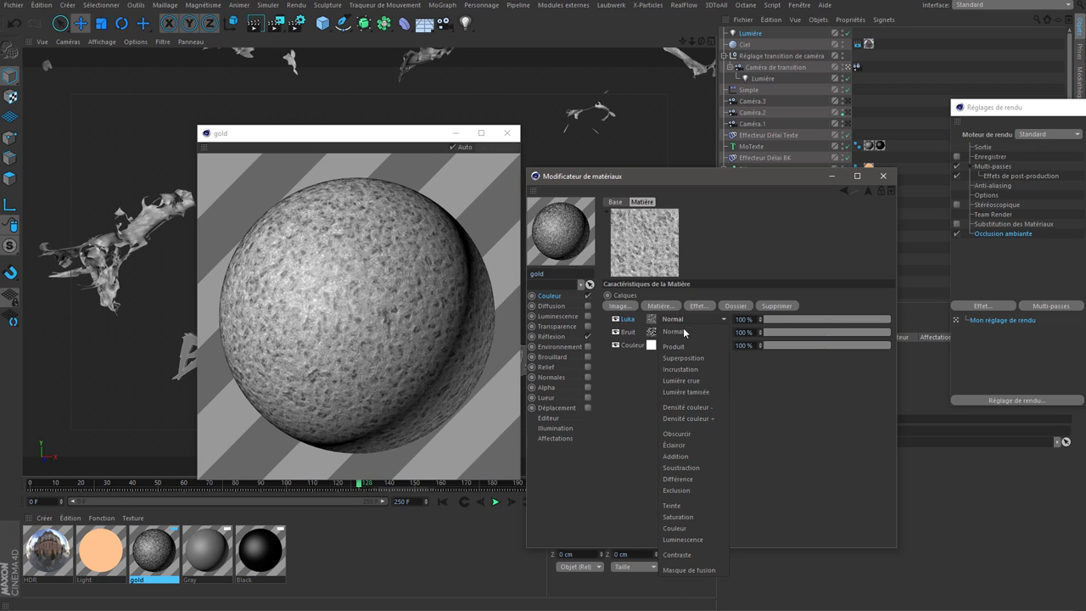
pyautogui.click(704, 392)
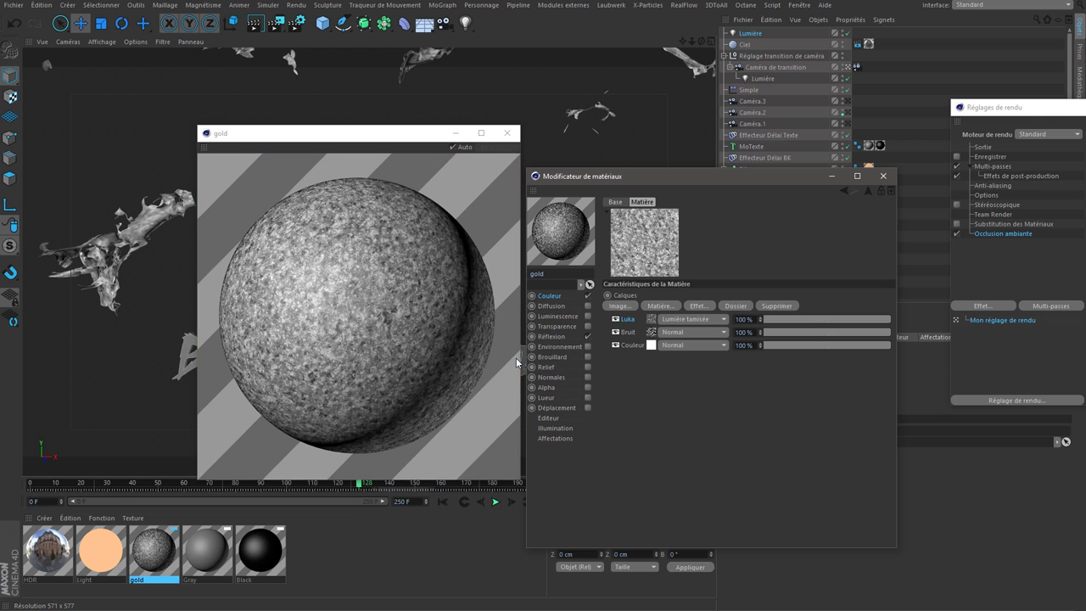
pyautogui.click(616, 320)
pyautogui.click(612, 320)
# Add a new Bruit noise layer and set its noise type to Stupl
pyautogui.click(588, 346)
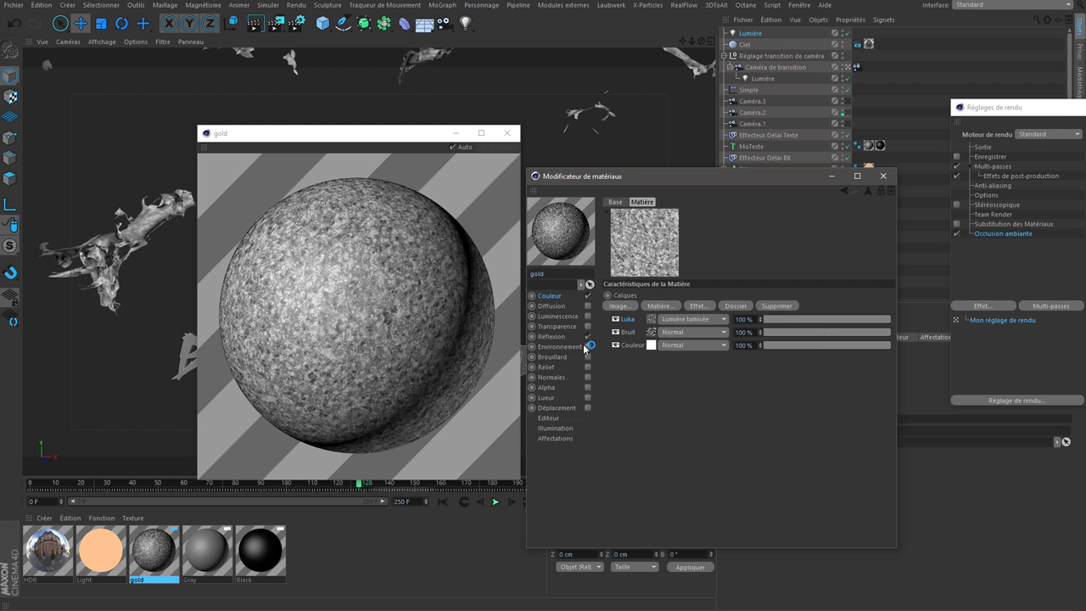
pyautogui.click(662, 306)
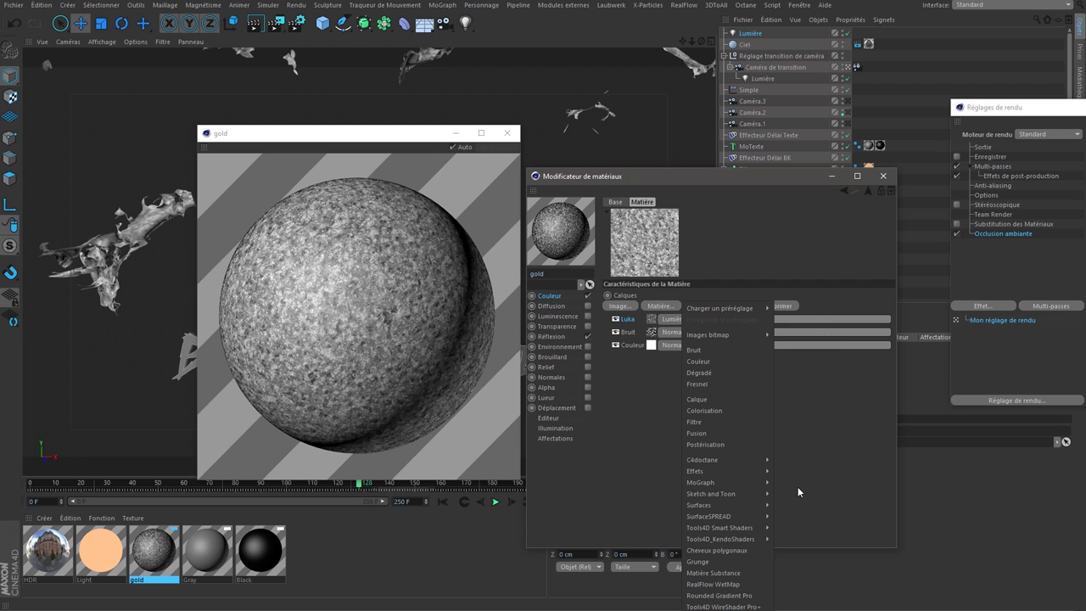
pyautogui.click(727, 349)
pyautogui.click(651, 319)
pyautogui.click(777, 327)
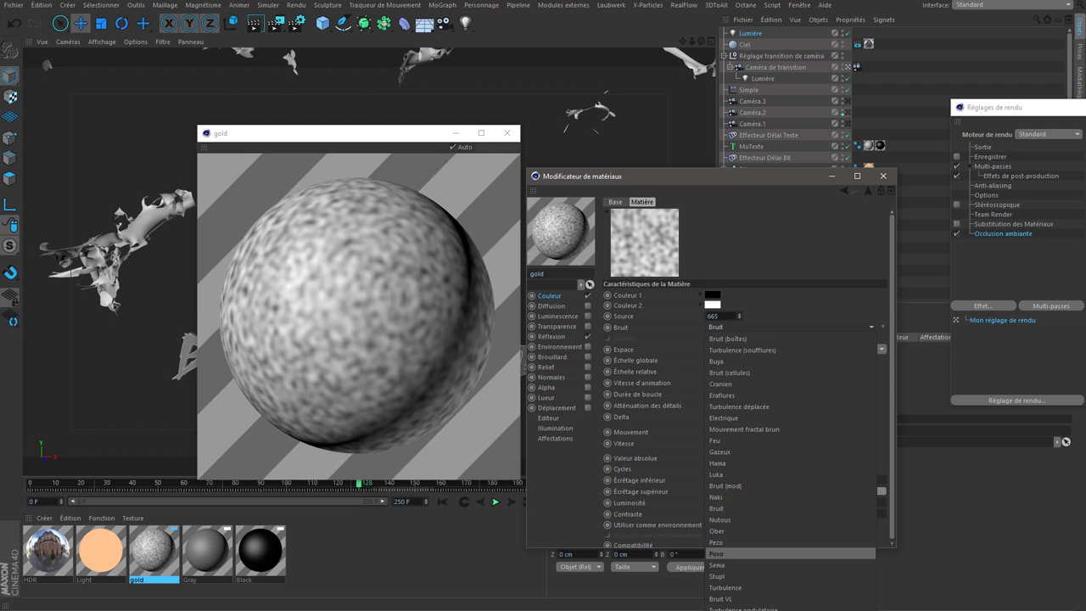
pyautogui.click(730, 576)
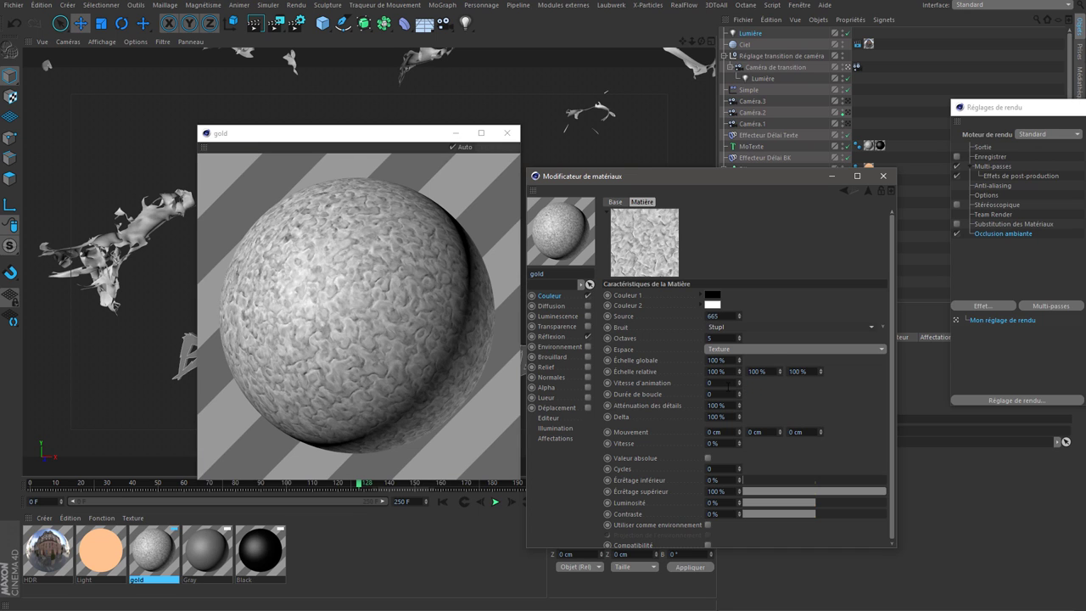
# Give the Stupl noise 350% global scale and 8 octaves, adjusting low clipping
pyautogui.moveTo(739, 361); pyautogui.dragTo(739, 336)
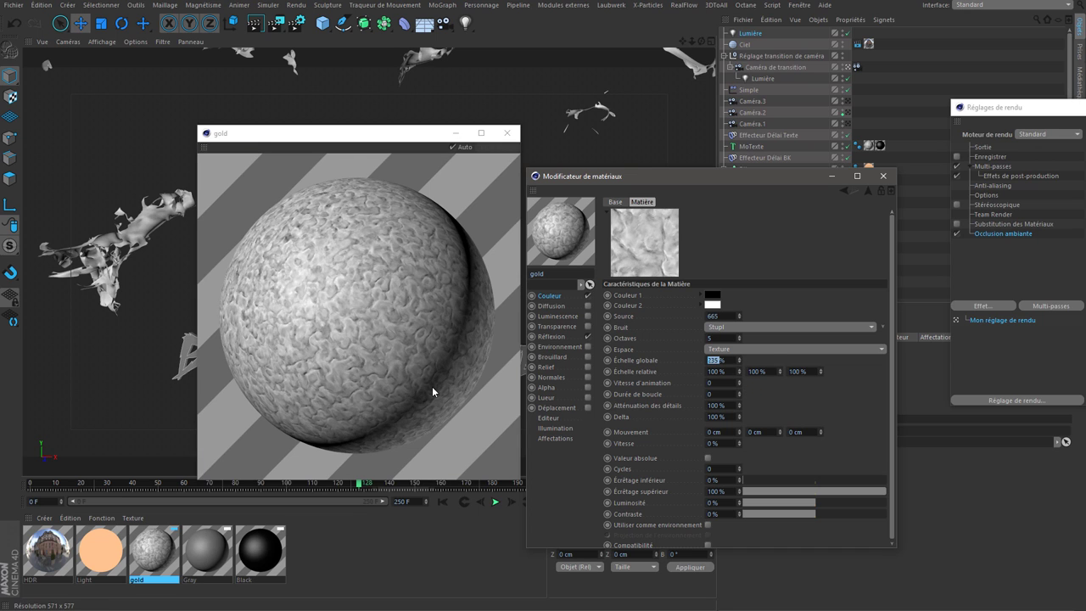
pyautogui.write('350')
pyautogui.press('Return')
pyautogui.write('8')
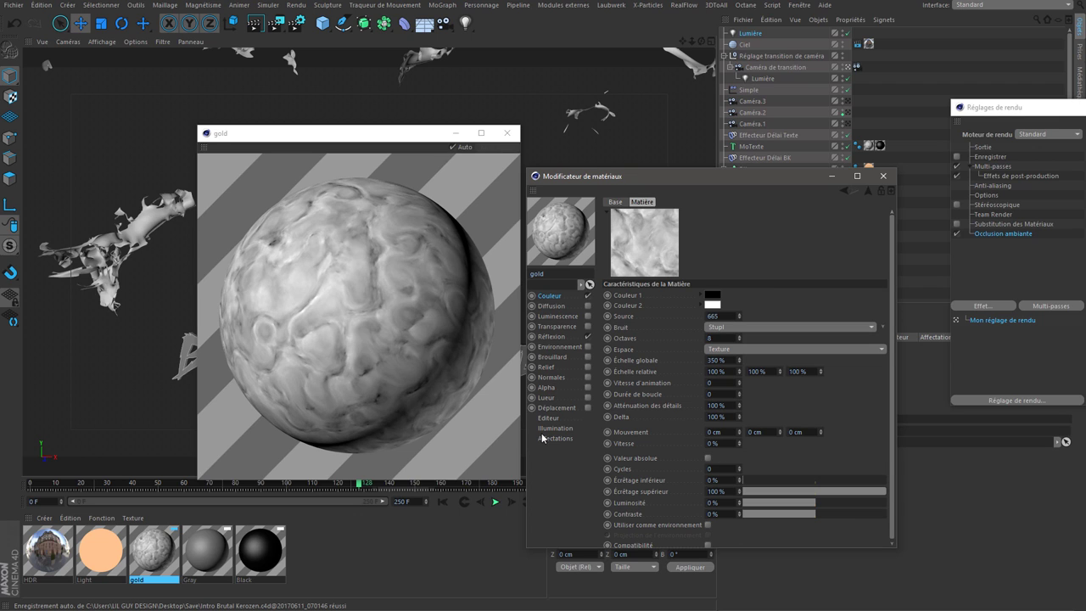
pyautogui.press('Return')
pyautogui.moveTo(739, 339); pyautogui.dragTo(711, 354)
pyautogui.press('Return')
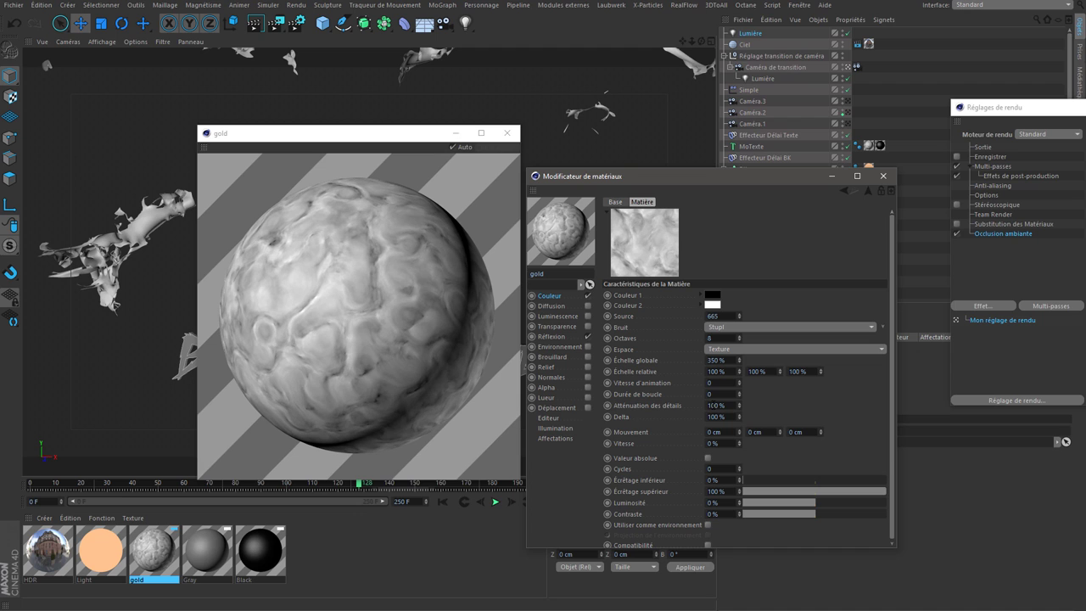
pyautogui.moveTo(762, 479)
pyautogui.mouseDown()
pyautogui.moveTo(849, 480)
pyautogui.moveTo(670, 492)
pyautogui.mouseUp()
pyautogui.click(843, 193)
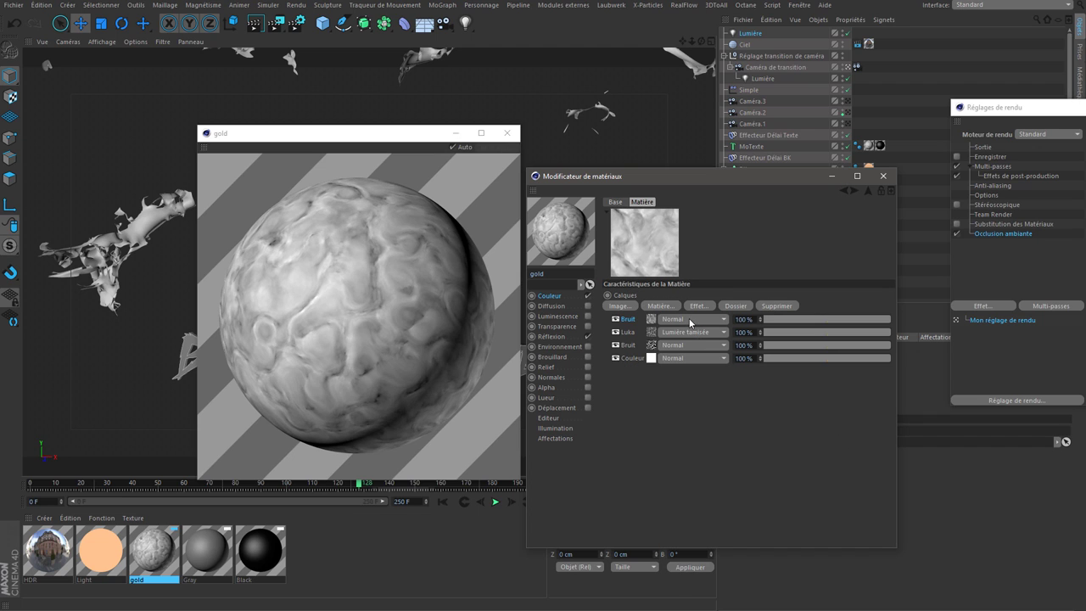
pyautogui.click(690, 318)
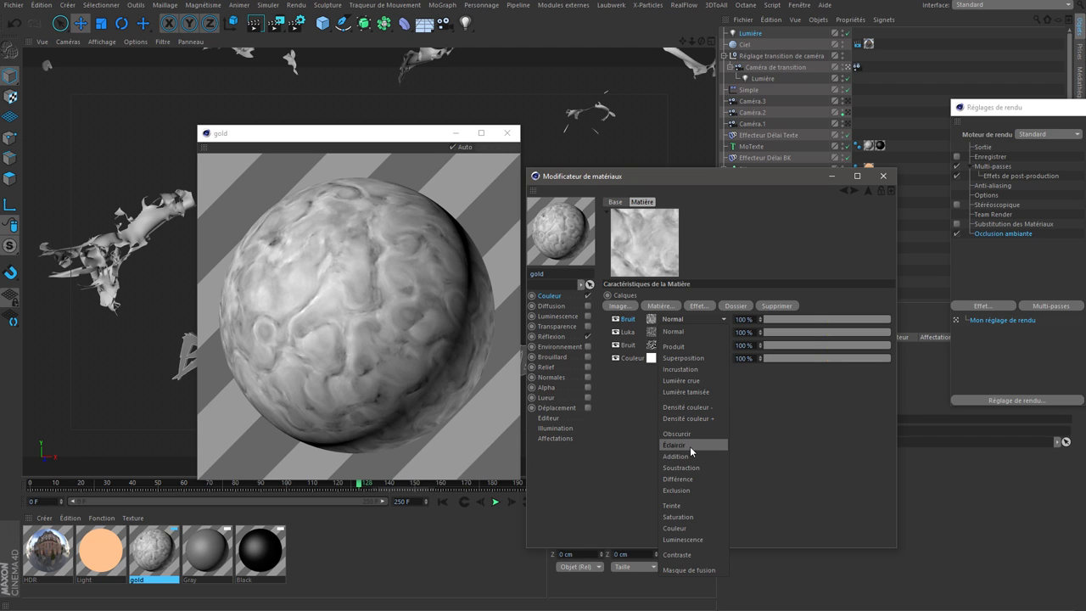
pyautogui.click(691, 490)
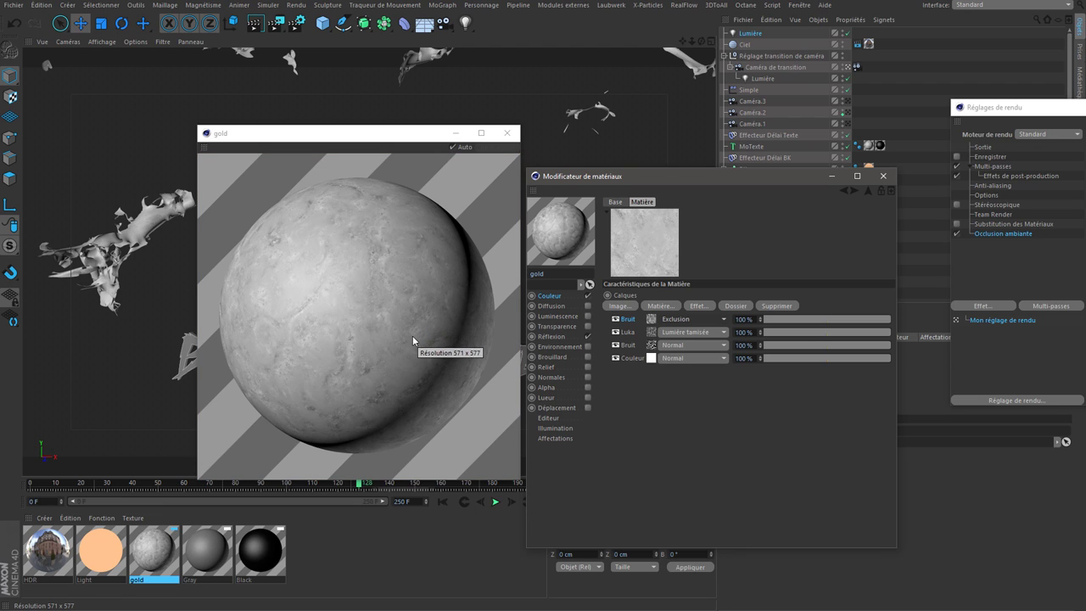
pyautogui.click(616, 320)
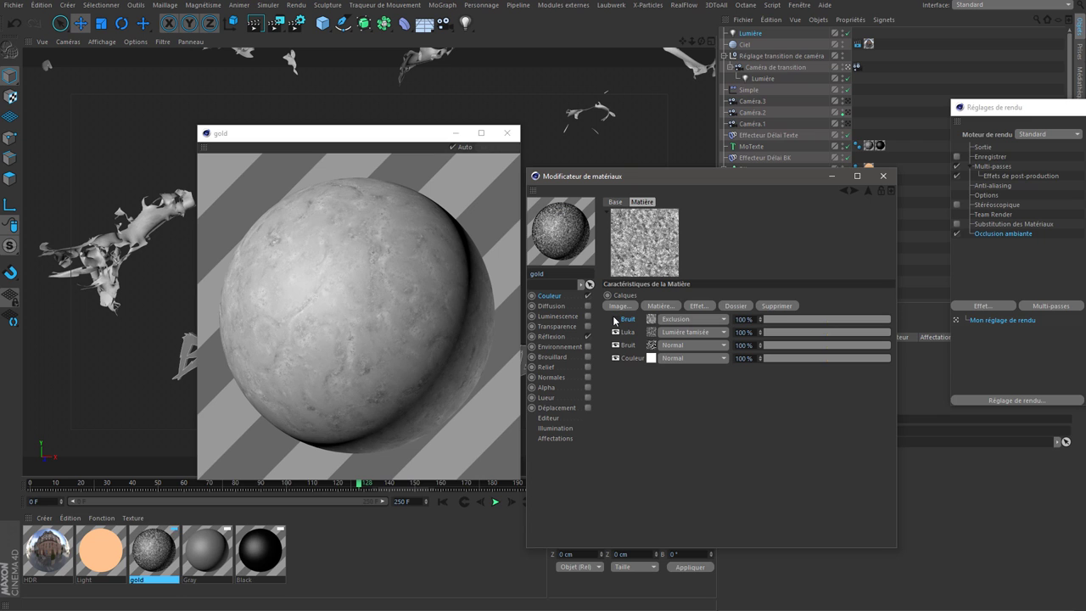
pyautogui.click(616, 320)
pyautogui.click(616, 320)
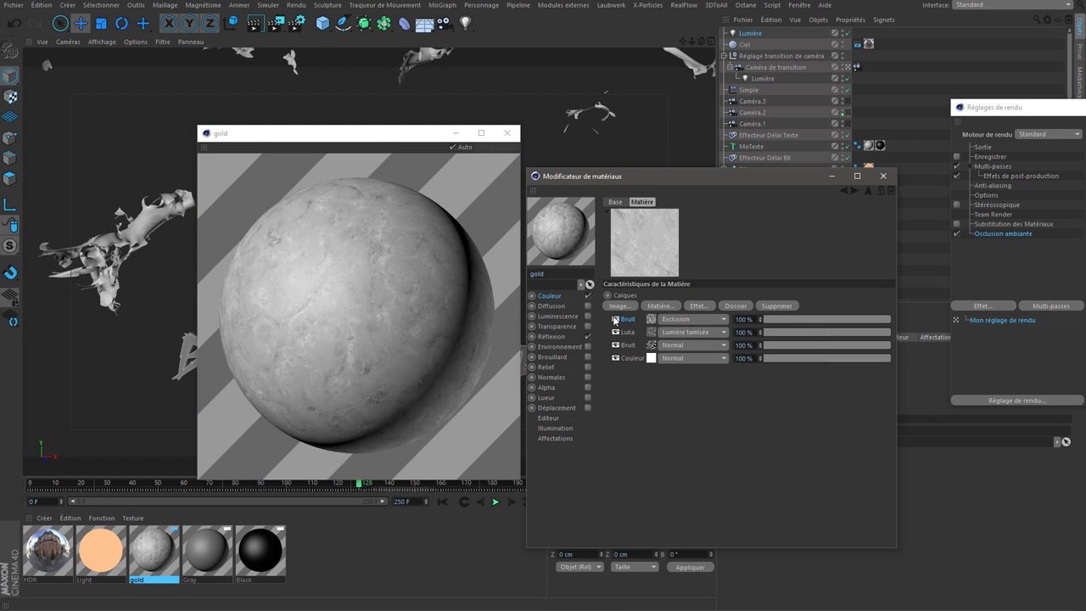
pyautogui.click(616, 320)
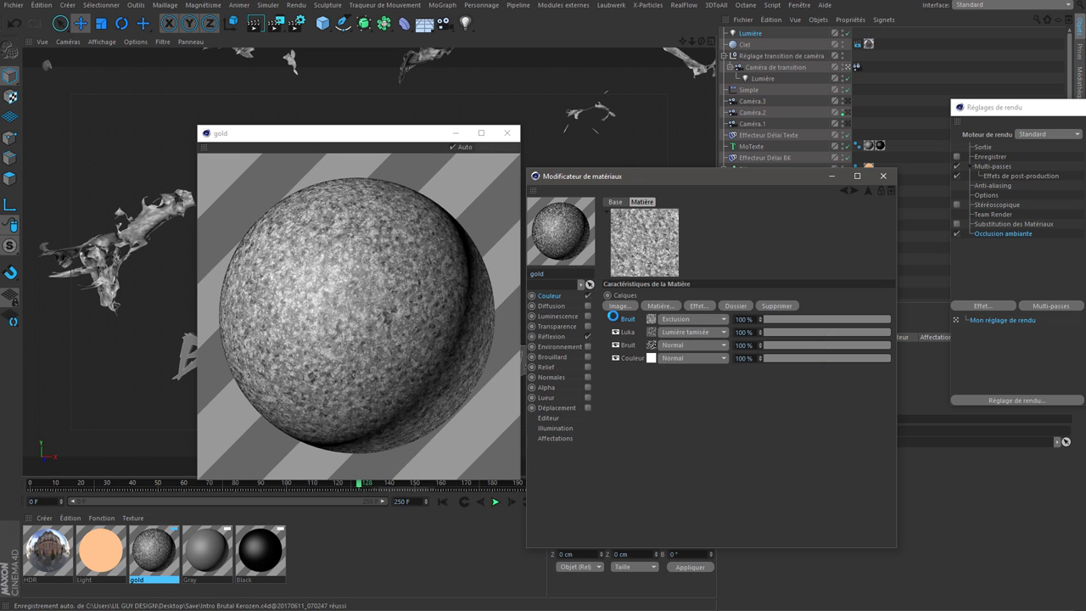
pyautogui.click(616, 320)
pyautogui.click(392, 269)
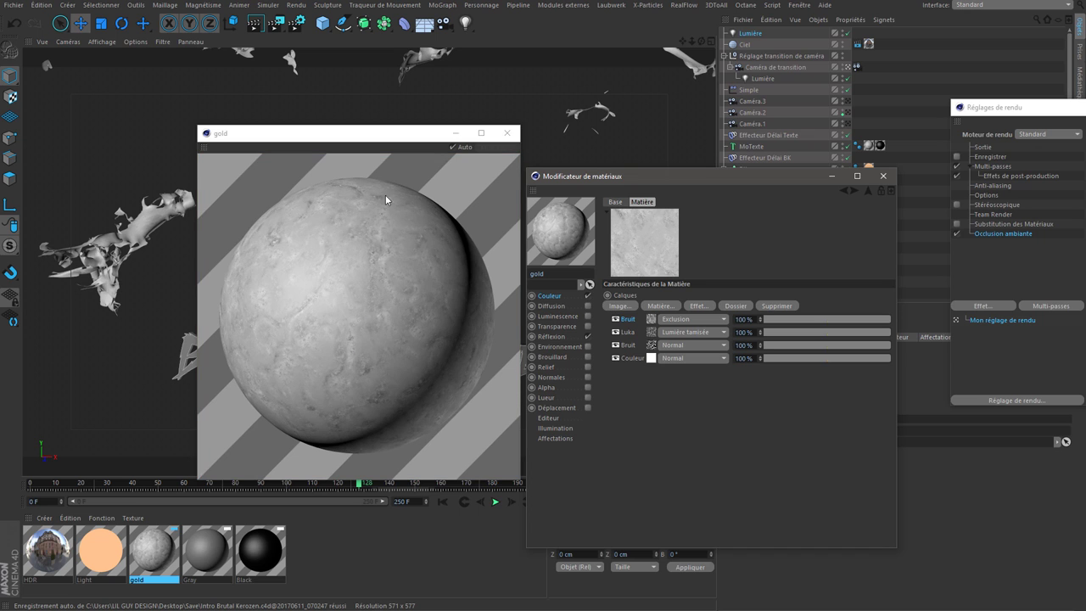
pyautogui.click(616, 320)
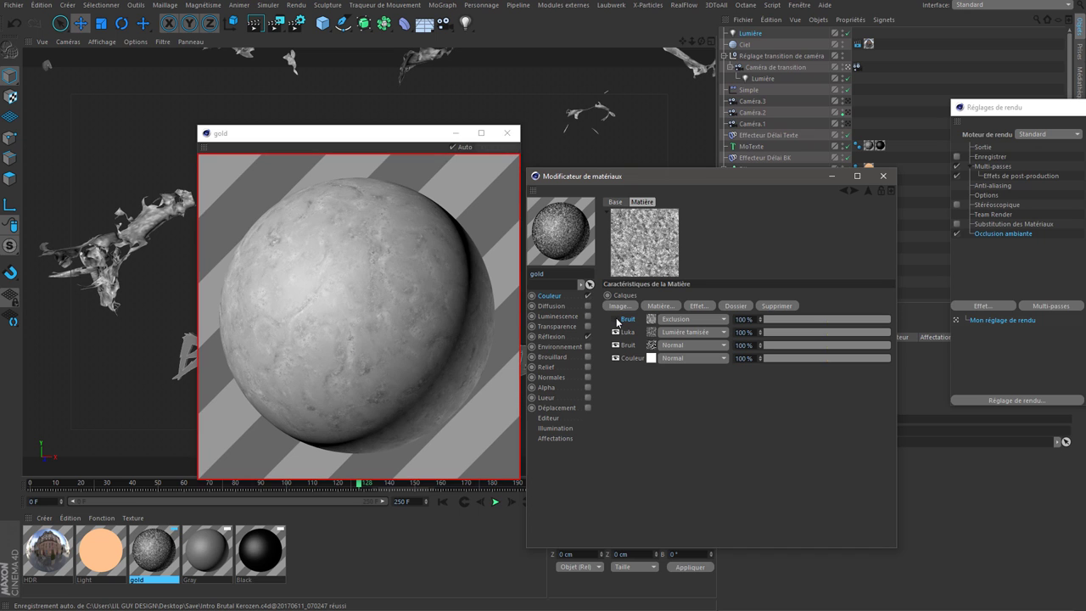
pyautogui.click(404, 335)
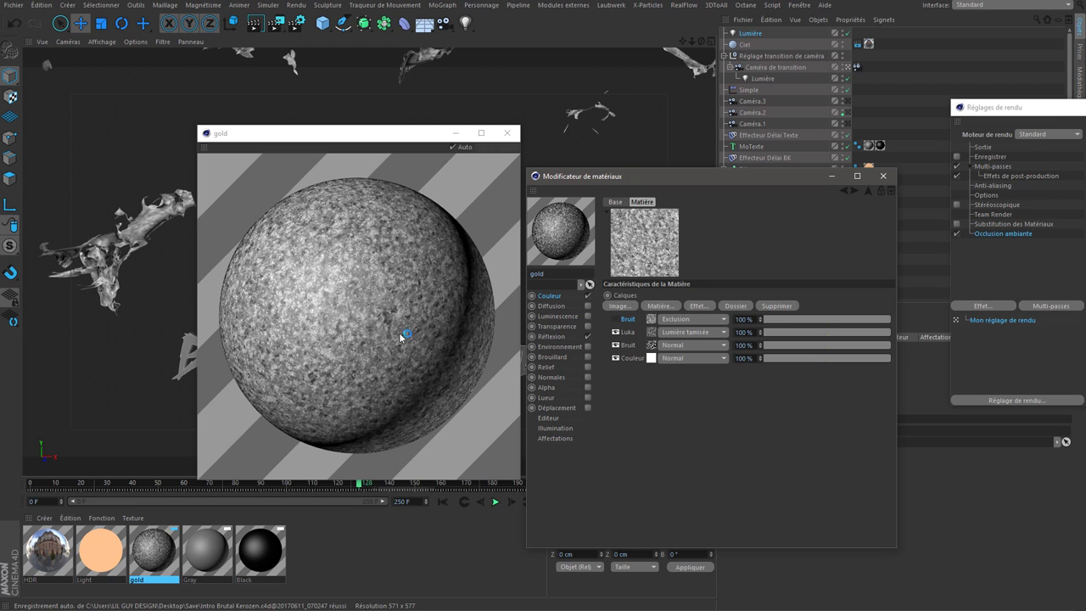
pyautogui.click(616, 320)
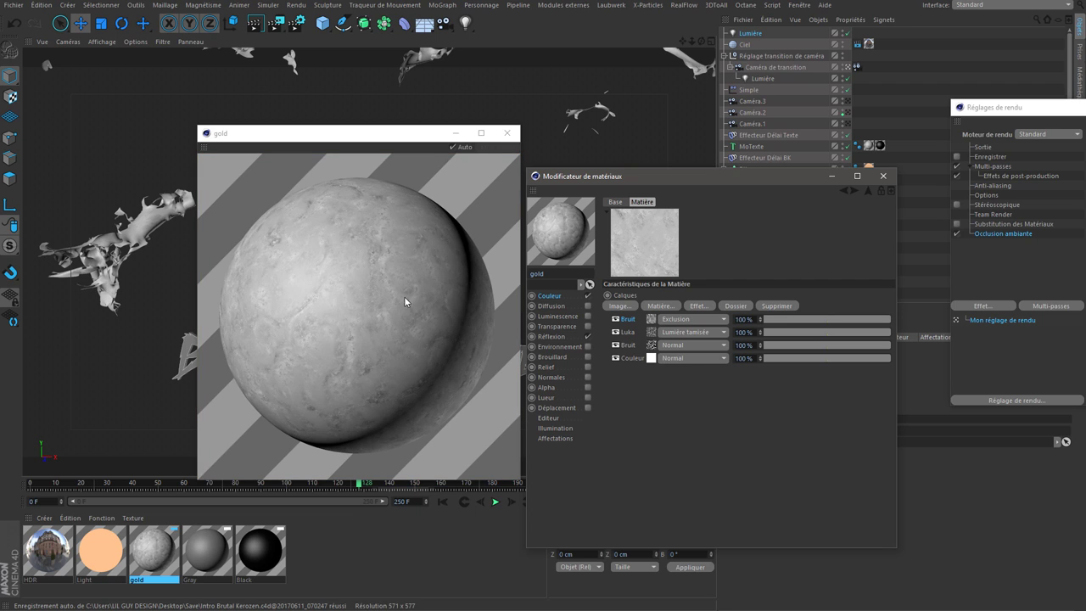
pyautogui.click(616, 345)
pyautogui.click(616, 332)
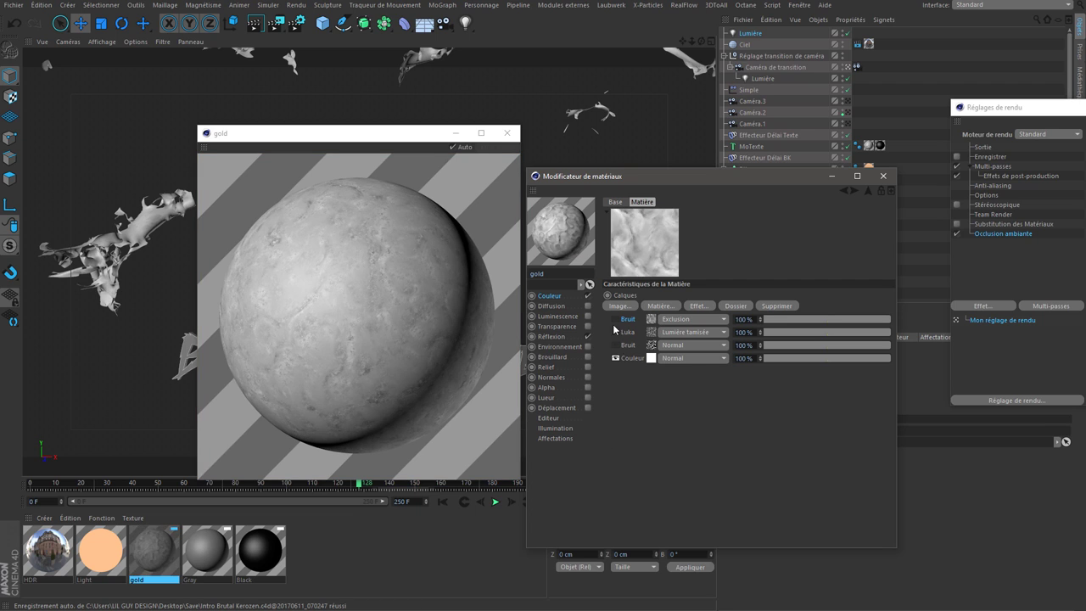
pyautogui.click(616, 319)
pyautogui.click(616, 345)
pyautogui.click(616, 332)
pyautogui.click(616, 319)
pyautogui.click(616, 319)
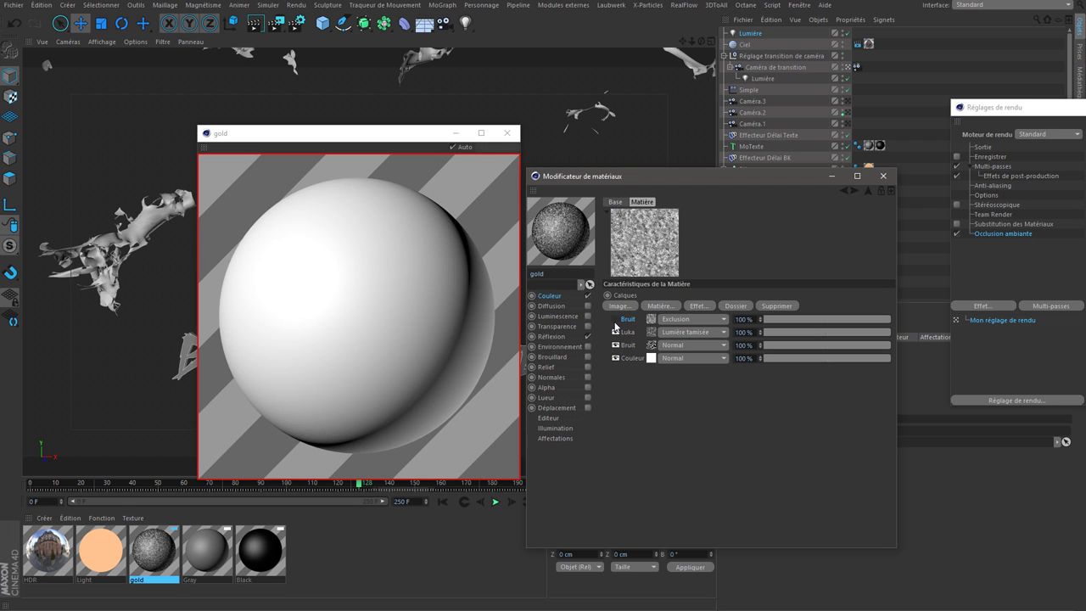
pyautogui.click(616, 319)
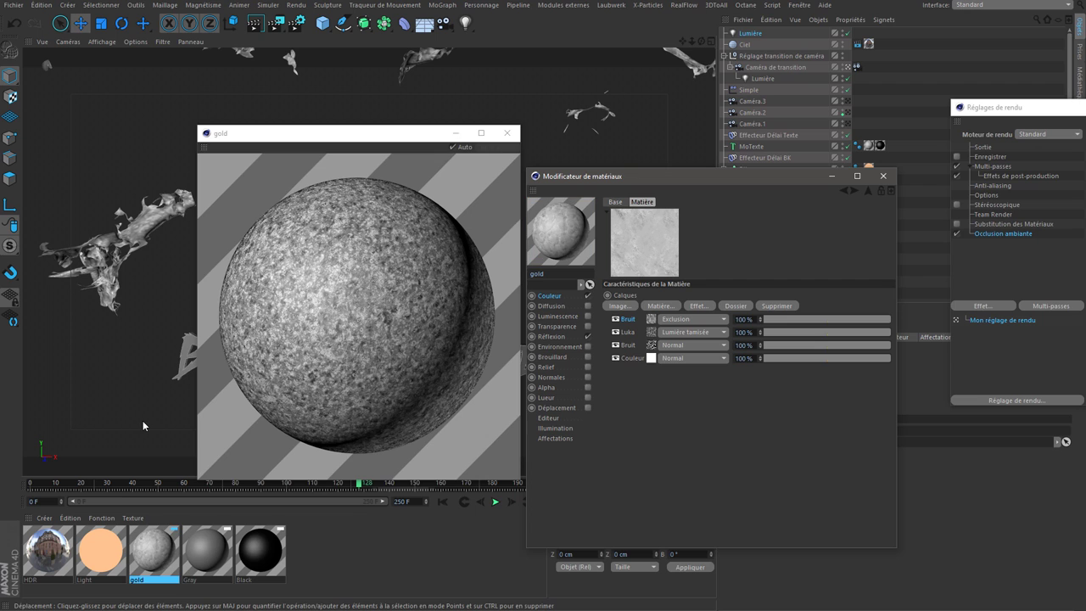
pyautogui.click(652, 319)
pyautogui.click(843, 191)
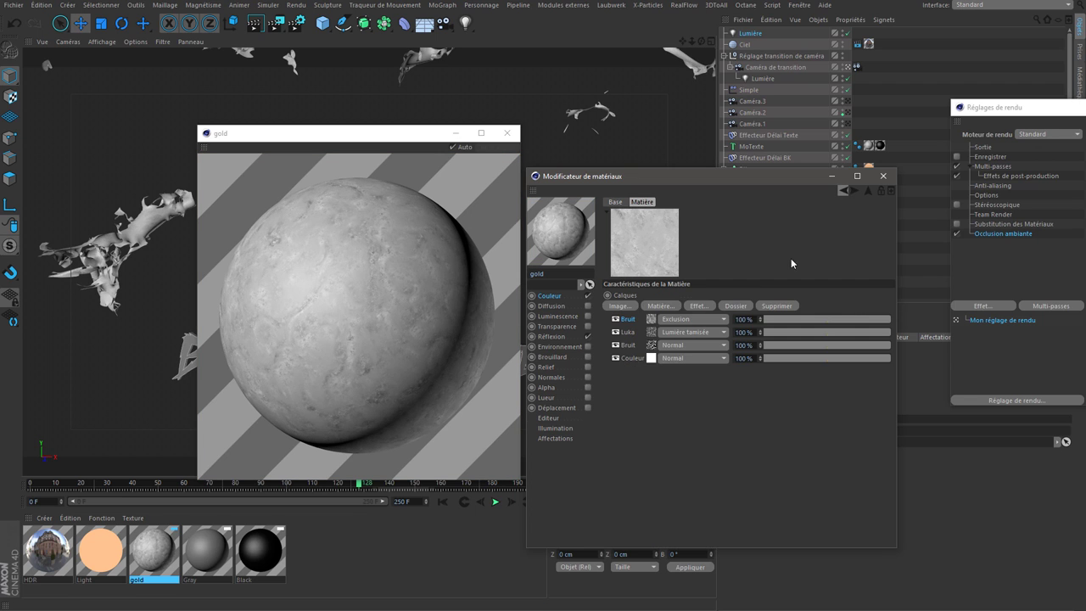
pyautogui.click(662, 305)
# Add a new Bruit layer and set its noise type to Buya
pyautogui.click(703, 349)
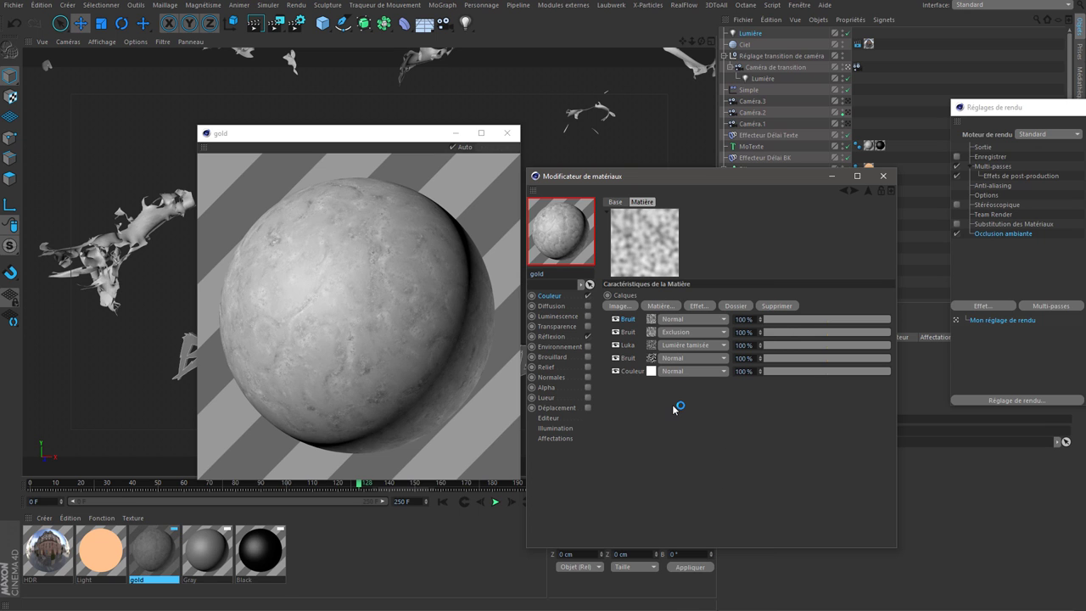
pyautogui.click(654, 320)
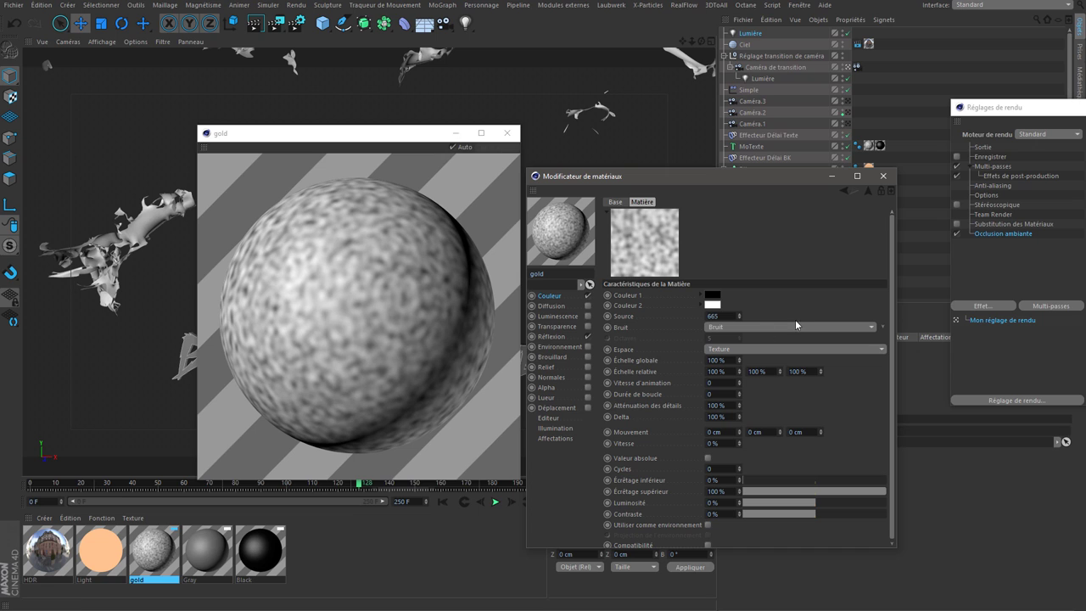
pyautogui.click(741, 328)
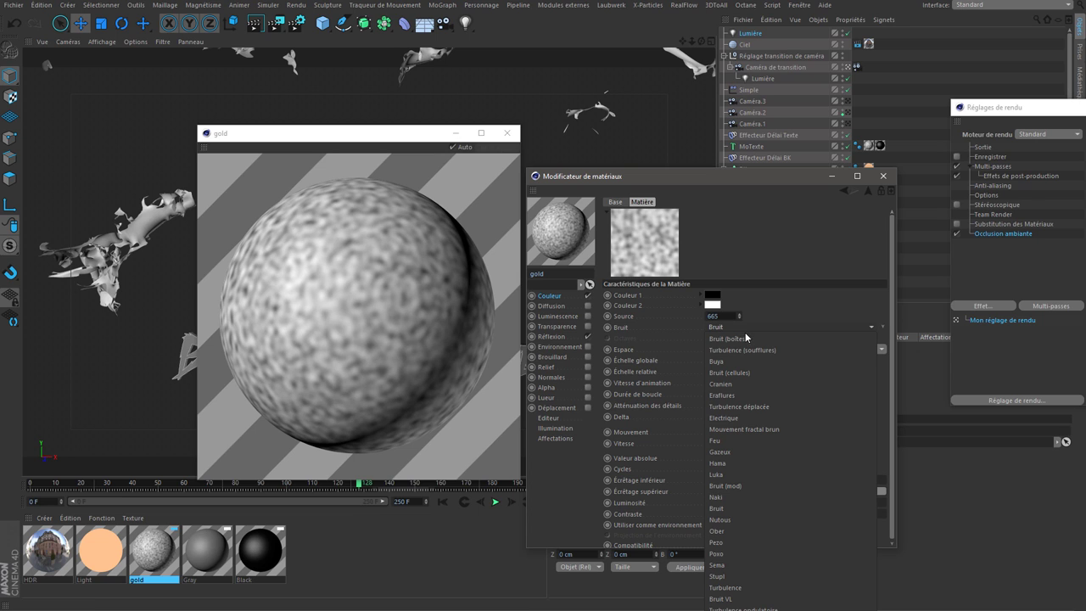
pyautogui.click(722, 361)
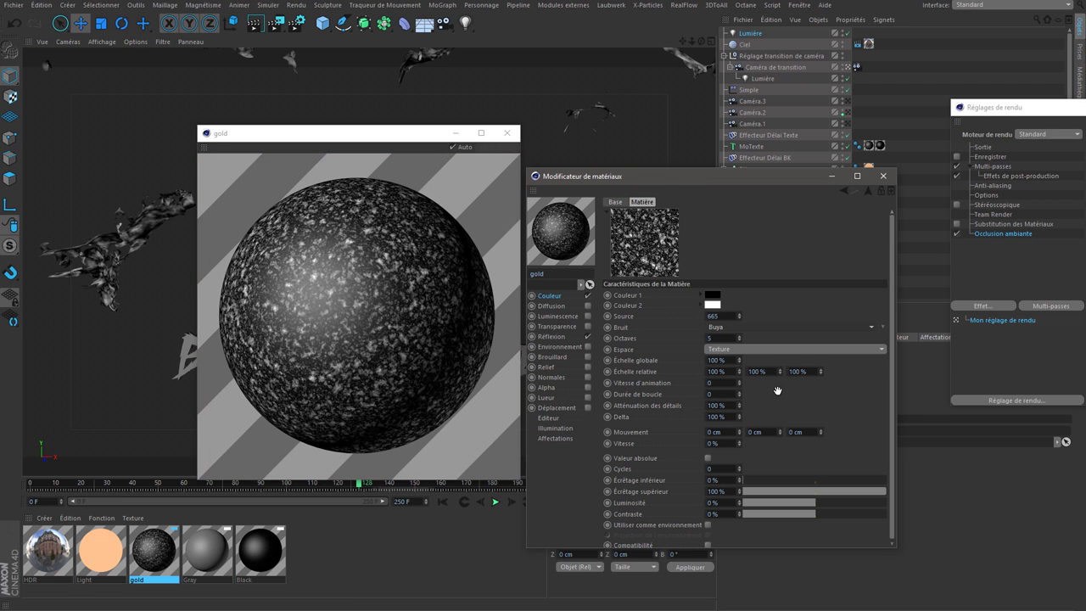
# Set the Buya noise to 7 octaves and 1 cycle
pyautogui.click(730, 338)
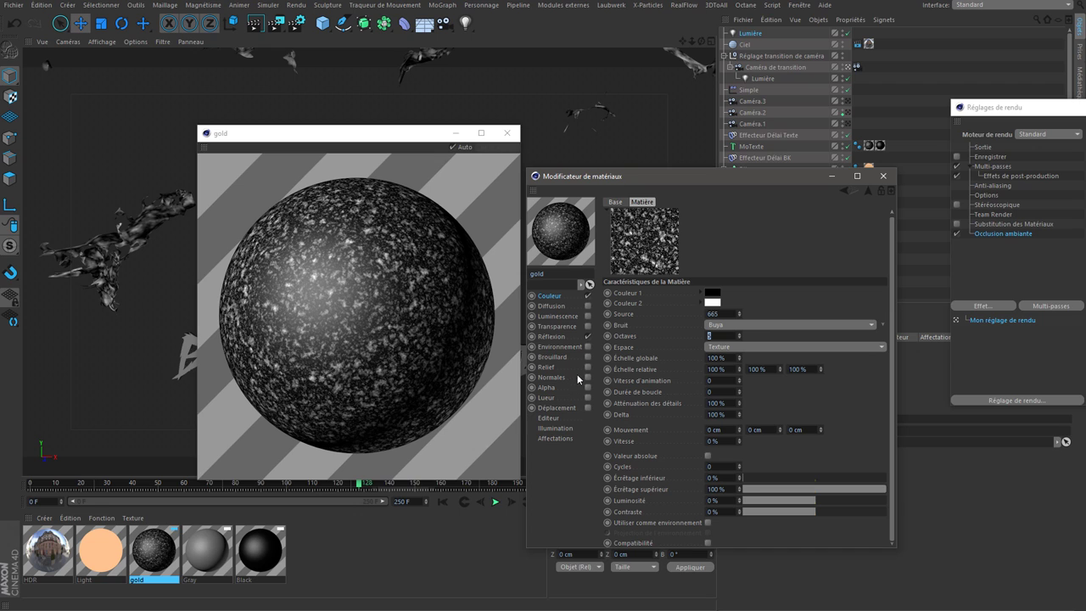
pyautogui.write('7')
pyautogui.press('Return')
pyautogui.click(722, 466)
pyautogui.write('1')
pyautogui.press('Return')
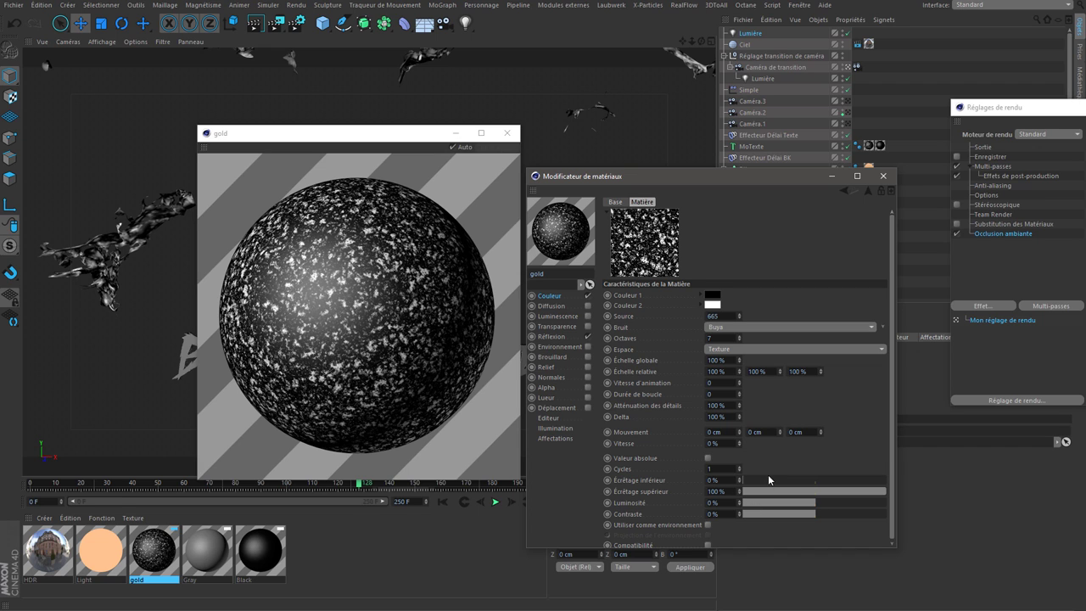
# Raise the Buya noise's low clipping to 19%
pyautogui.click(768, 480)
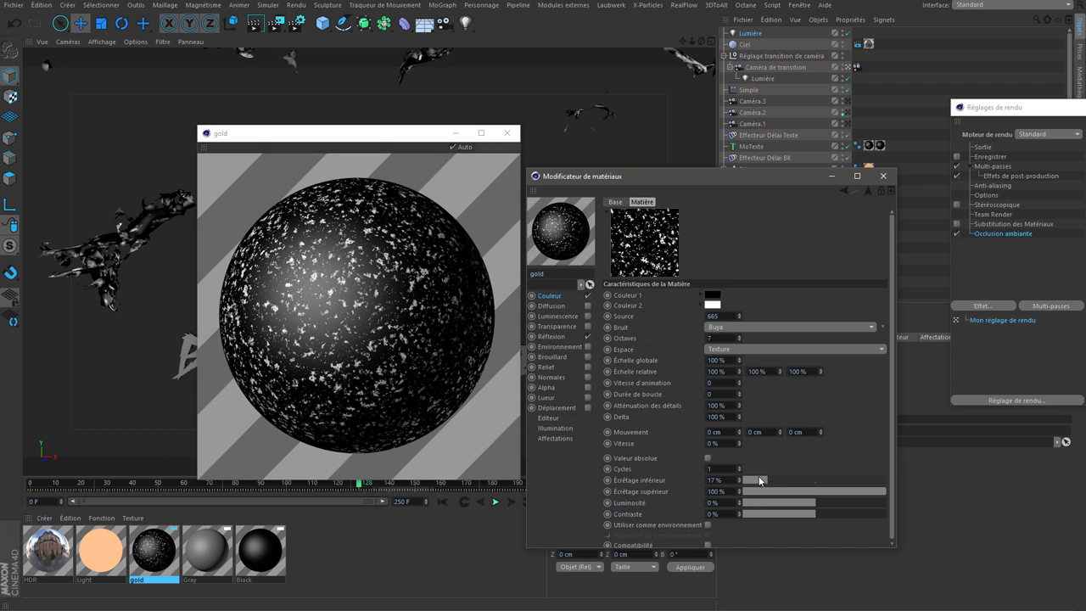
pyautogui.moveTo(762, 480); pyautogui.dragTo(747, 480)
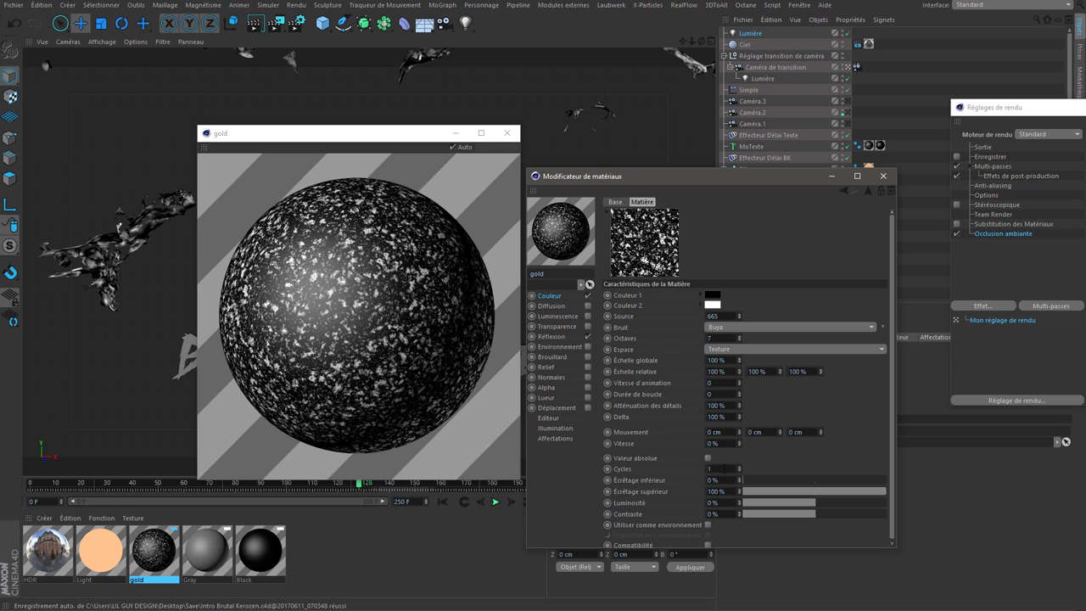
pyautogui.write('15')
pyautogui.press('Return')
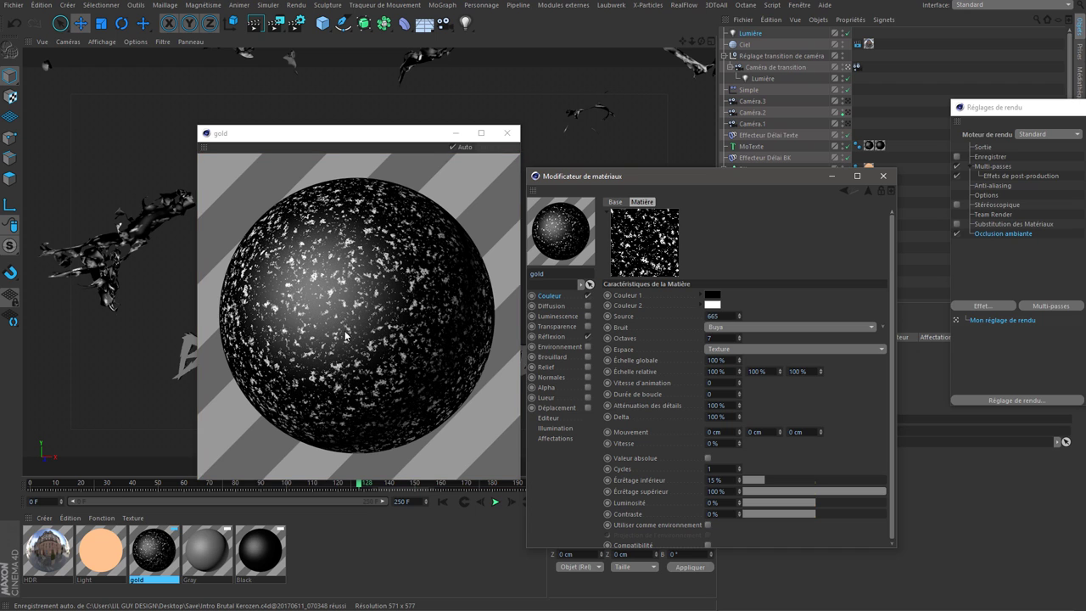
pyautogui.moveTo(765, 479)
pyautogui.mouseDown()
pyautogui.moveTo(784, 479)
pyautogui.moveTo(770, 480)
pyautogui.mouseUp()
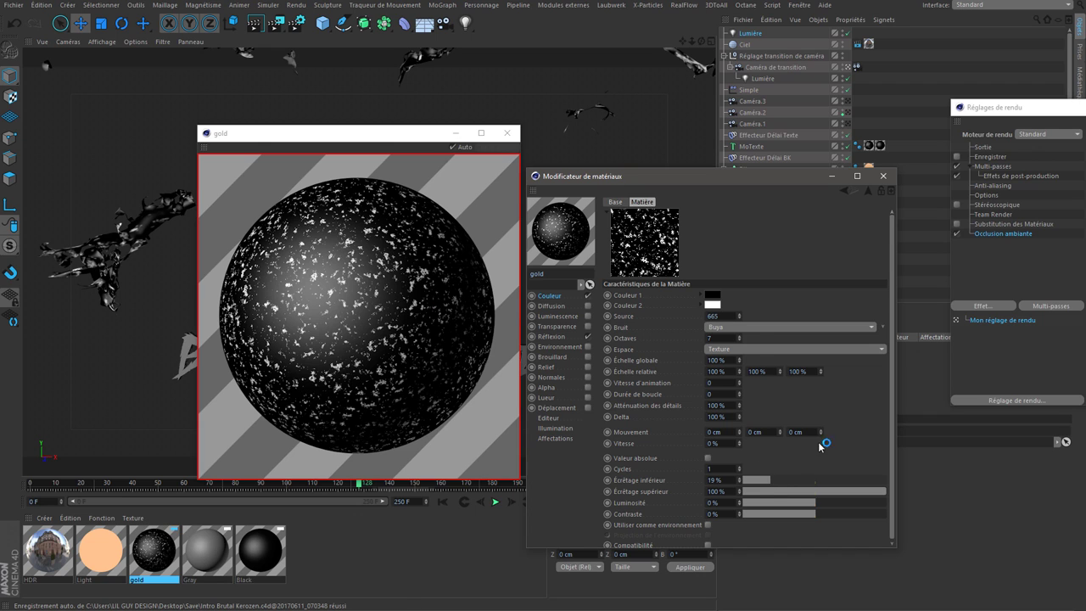
pyautogui.scroll(-1, 796, 434)
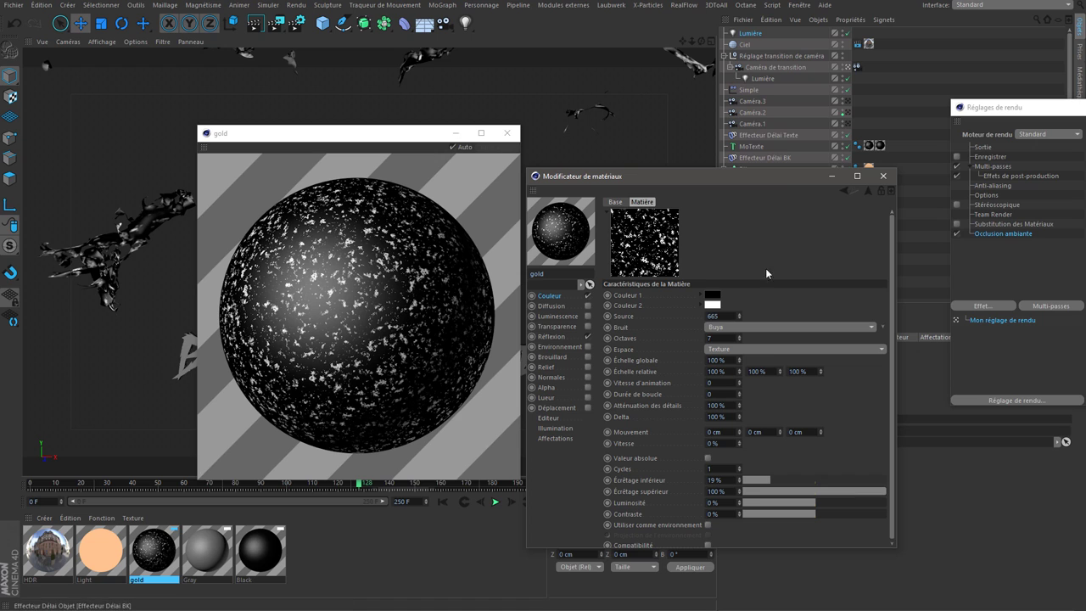
pyautogui.click(844, 190)
pyautogui.click(689, 320)
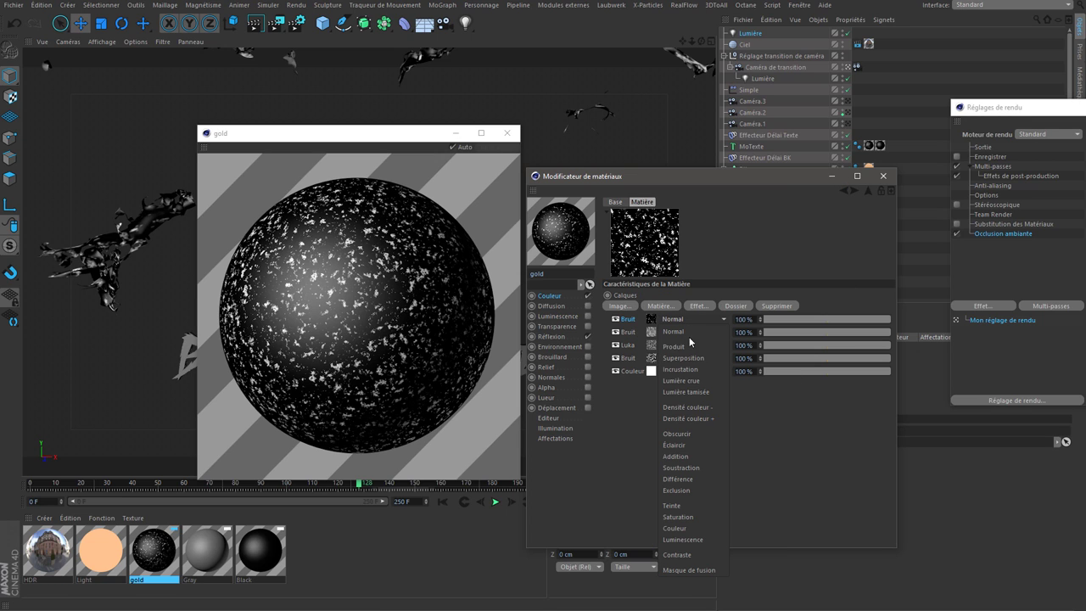
# Blend the top noise layer with Addition at 75% opacity
pyautogui.click(684, 457)
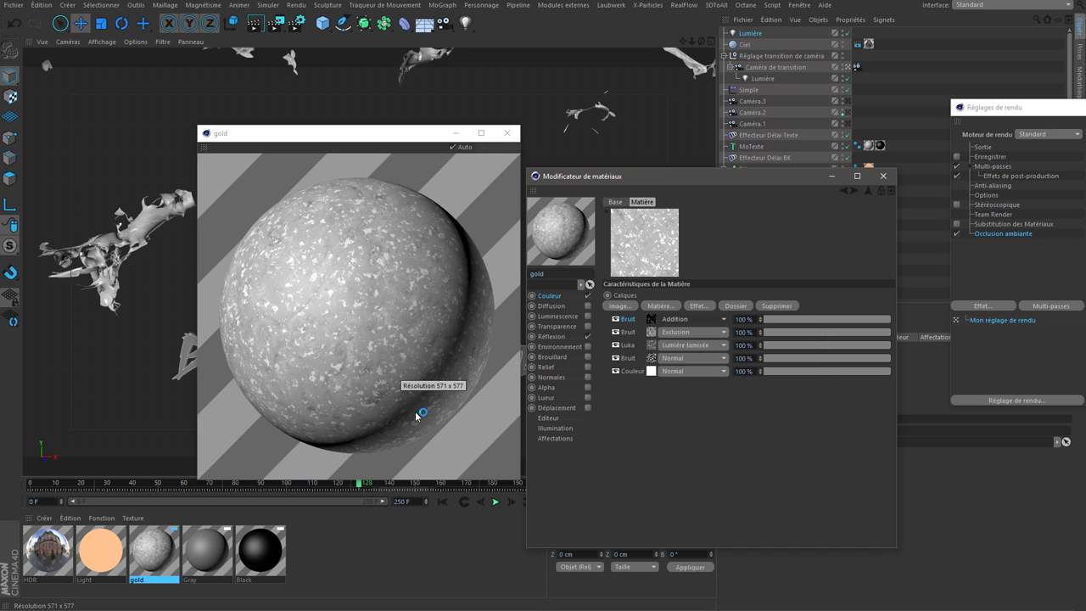
pyautogui.click(617, 320)
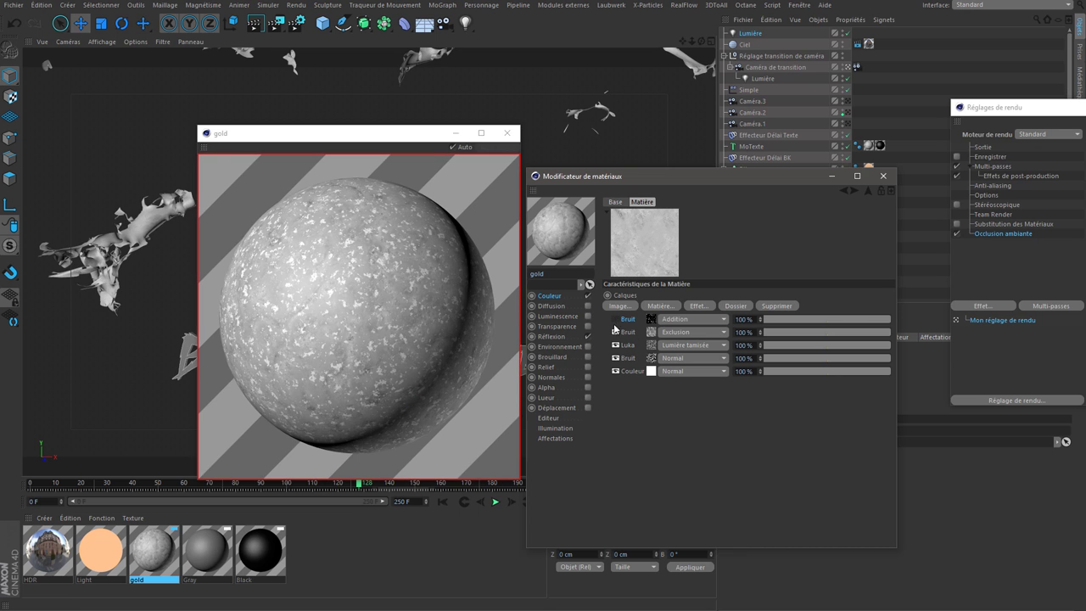
pyautogui.click(740, 319)
pyautogui.write('75')
pyautogui.press('Return')
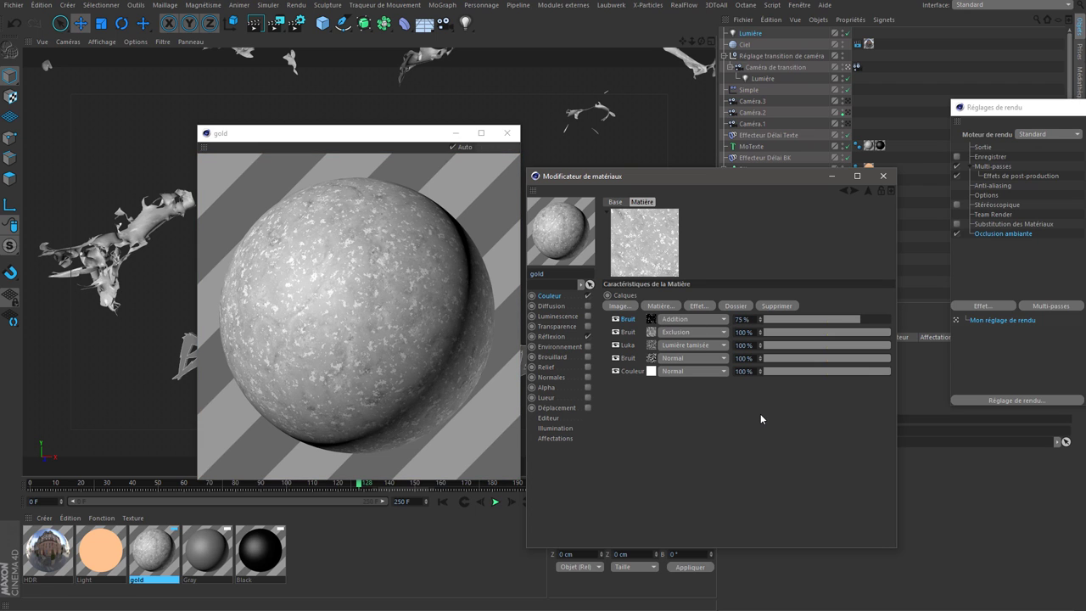
# Set the second noise layer to 75% opacity, toggling layers to compare
pyautogui.press('Tab')
pyautogui.write('75')
pyautogui.press('Return')
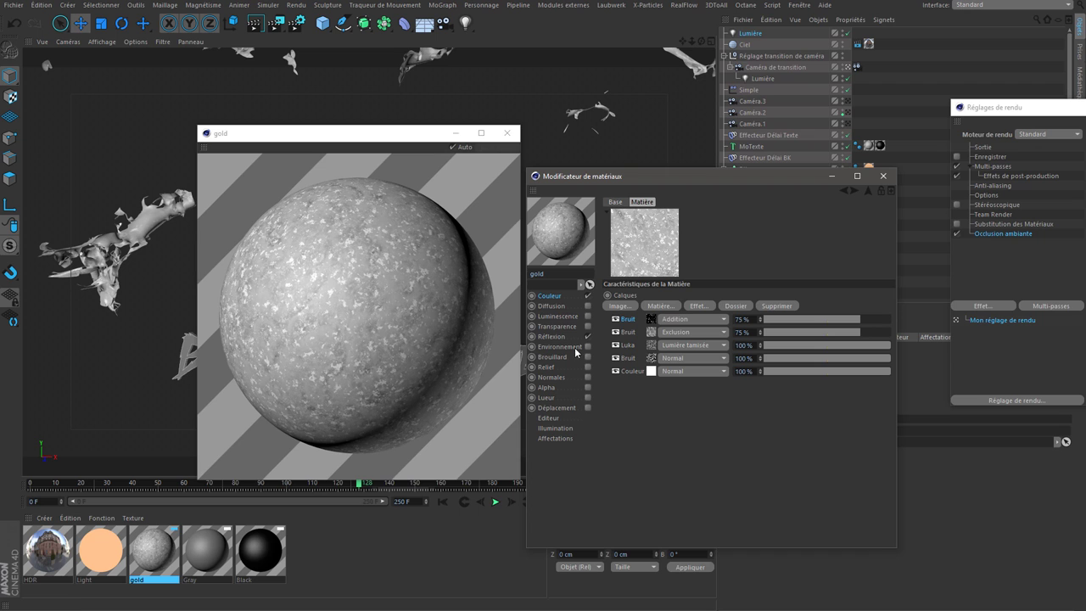
pyautogui.click(616, 319)
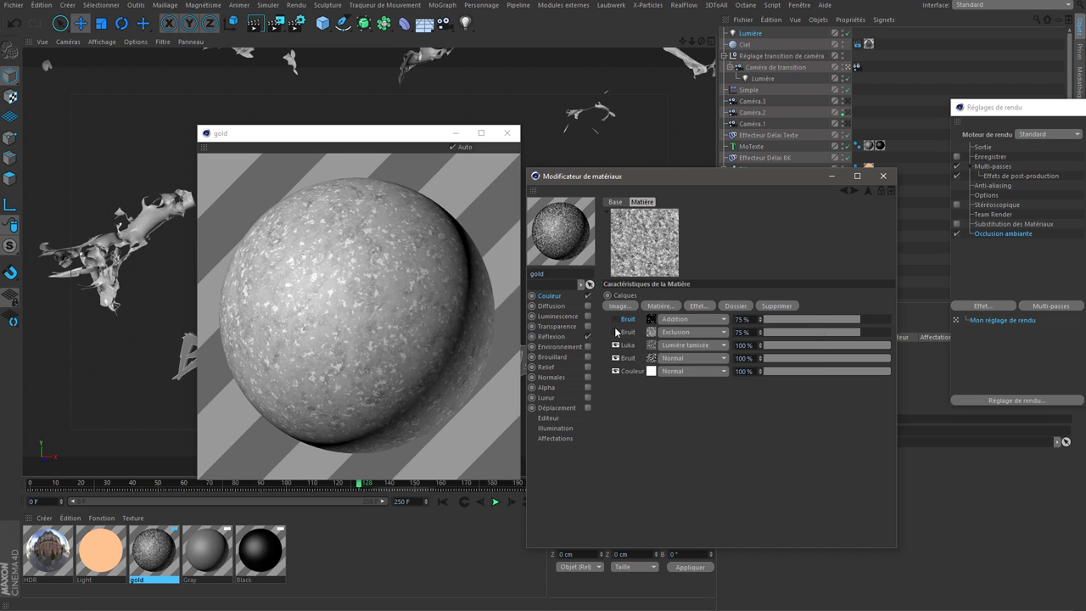
pyautogui.click(616, 332)
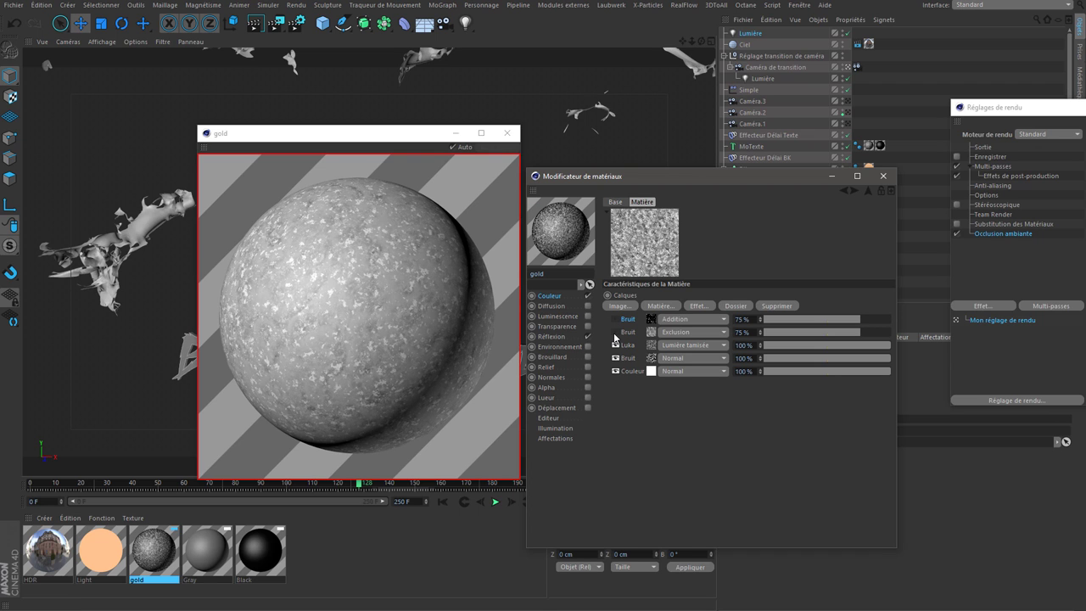
pyautogui.click(615, 333)
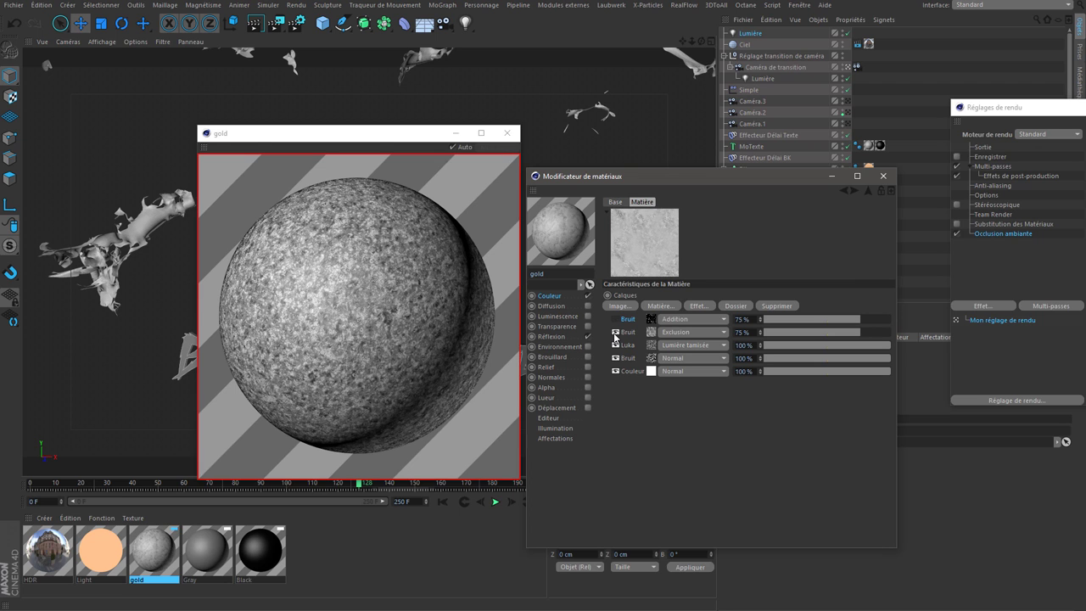
pyautogui.click(776, 333)
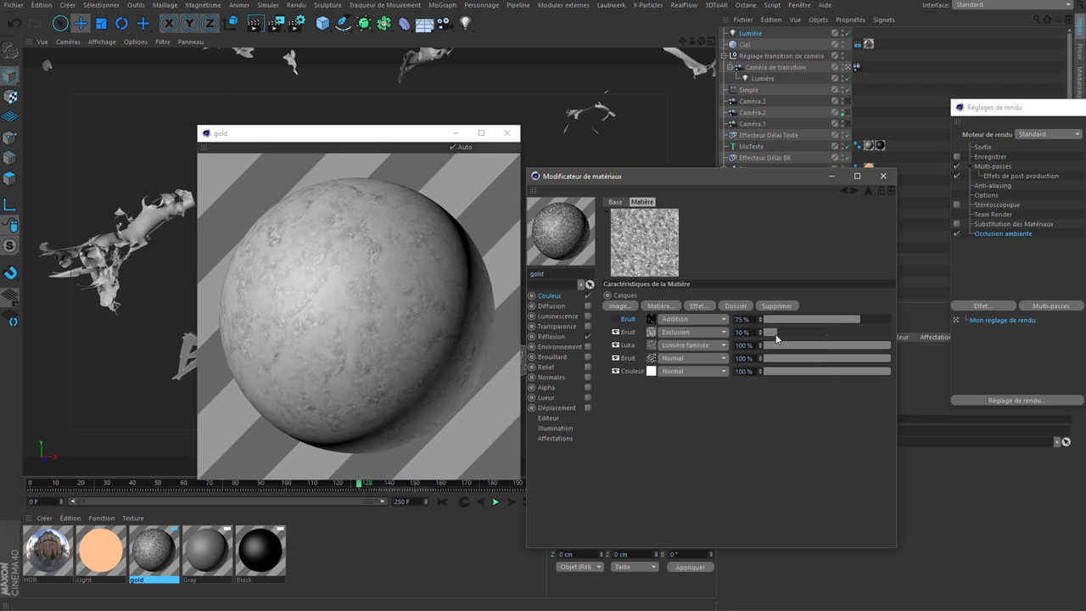
pyautogui.click(877, 338)
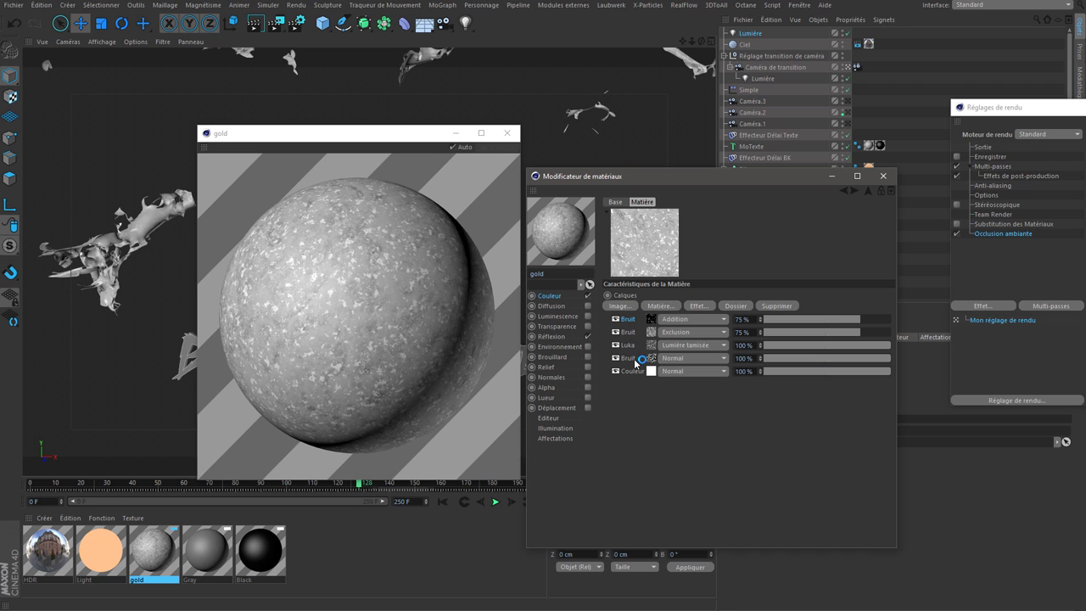
# Rename the Stupl noise layer to Stulp
pyautogui.click(651, 332)
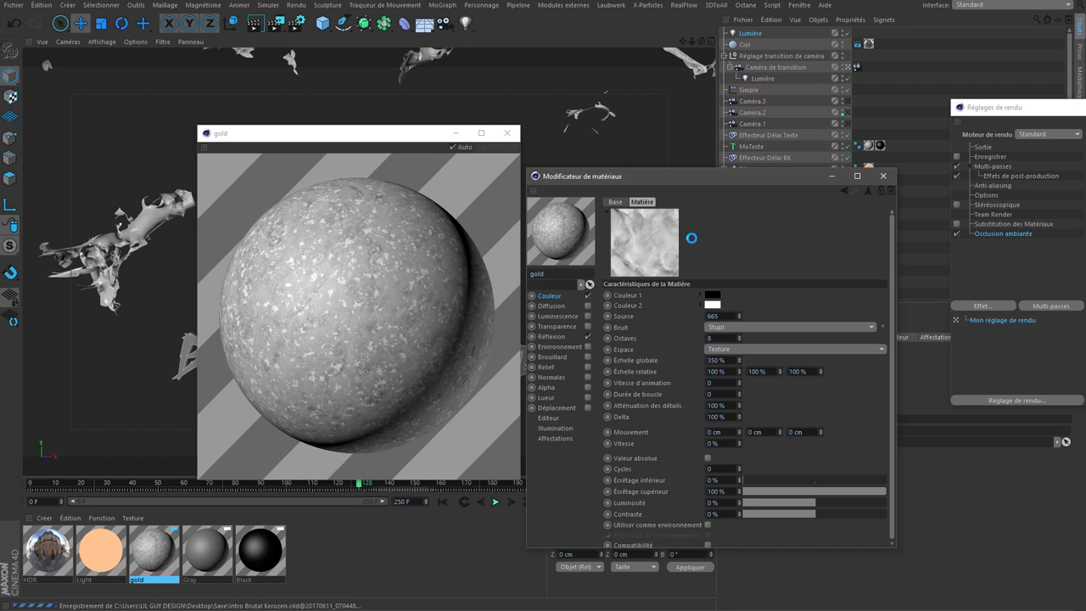
pyautogui.click(615, 202)
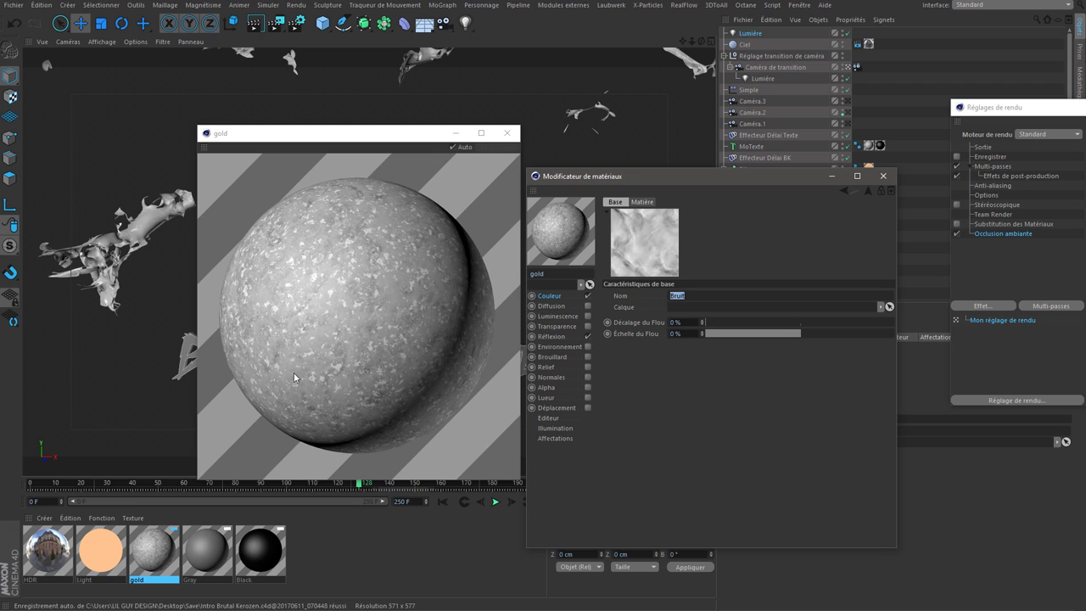
pyautogui.write('S')
pyautogui.click(846, 191)
pyautogui.click(847, 194)
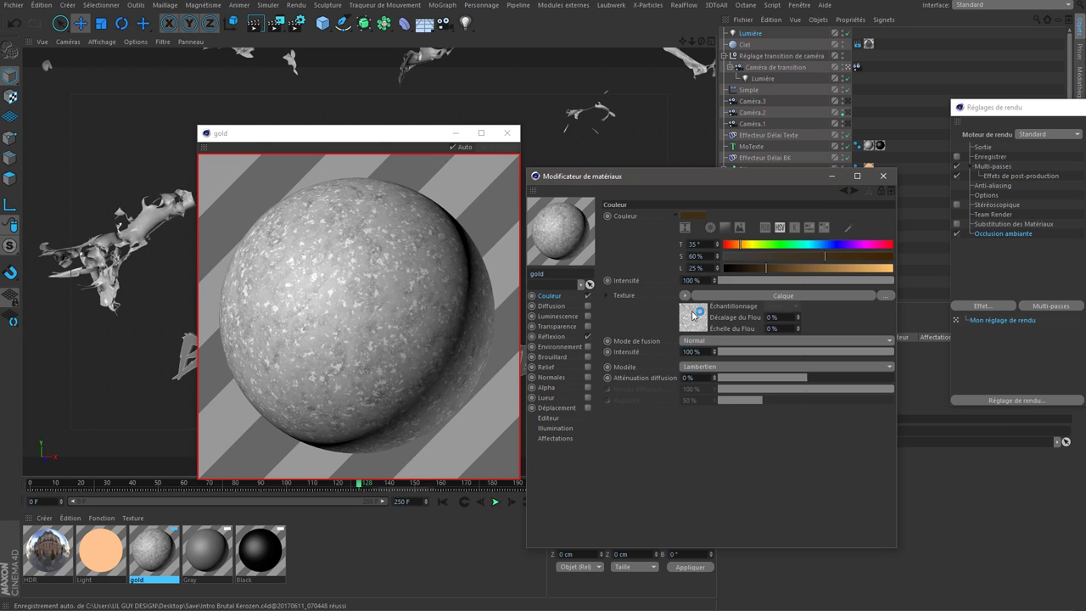
pyautogui.click(705, 318)
pyautogui.click(643, 202)
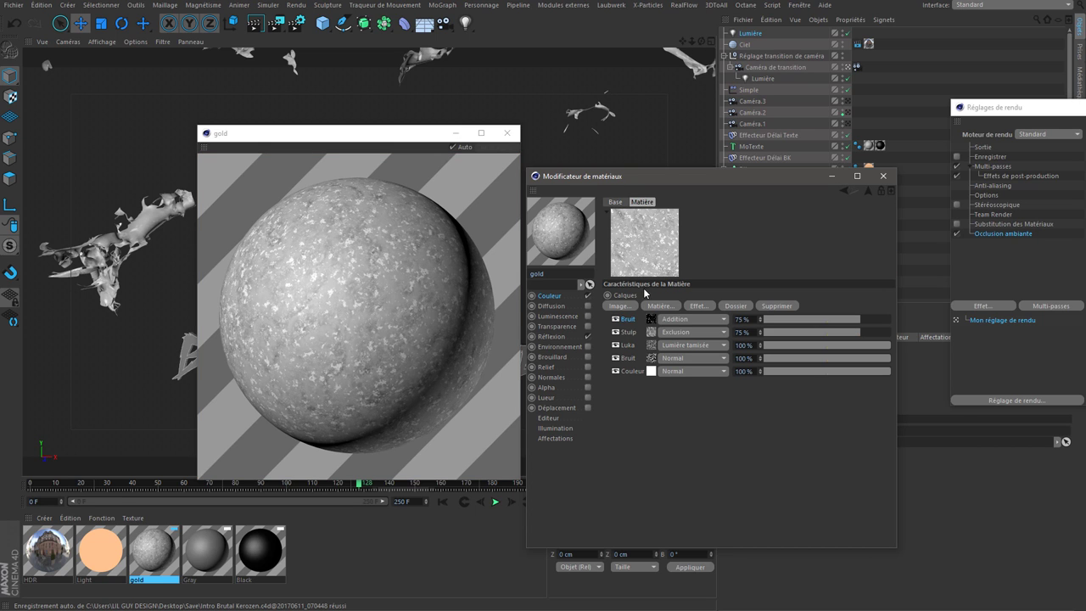
# Rename the top noise layer to Buya
pyautogui.click(652, 319)
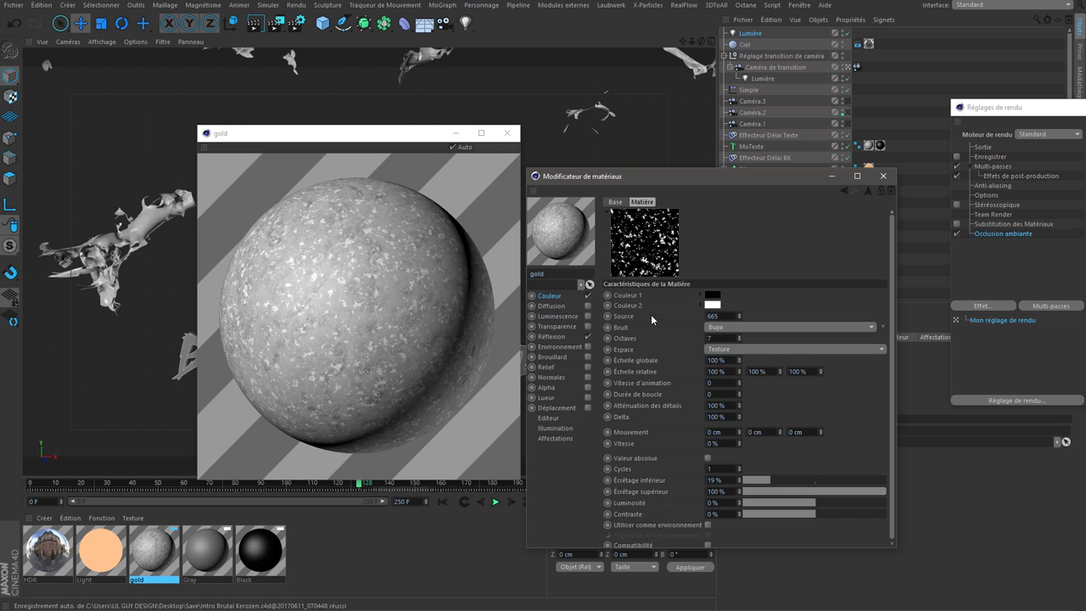
pyautogui.click(626, 202)
pyautogui.write('Bu')
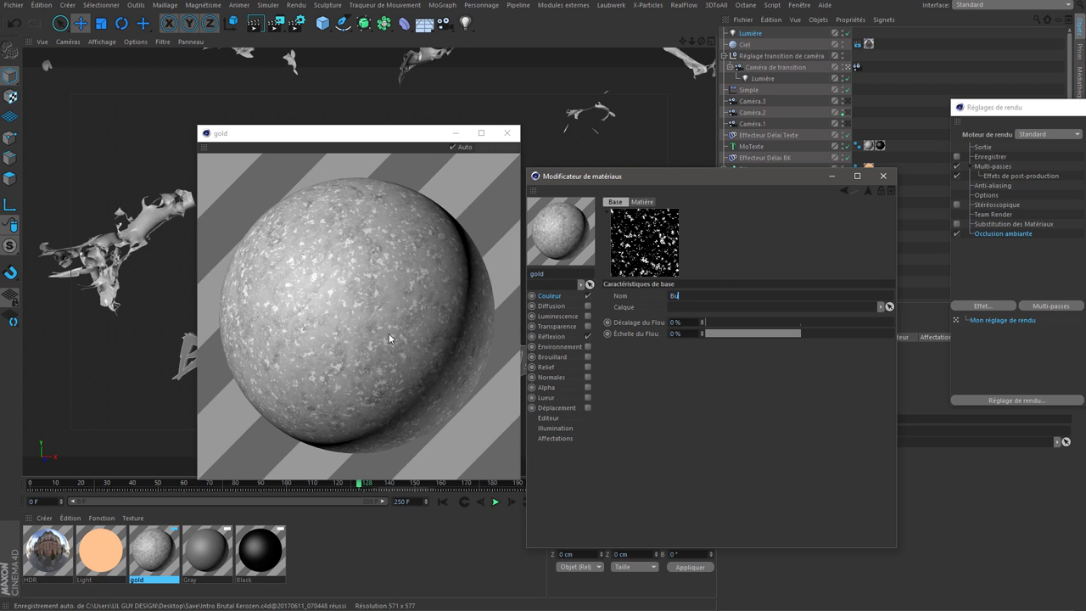
pyautogui.write('ya')
pyautogui.click(641, 203)
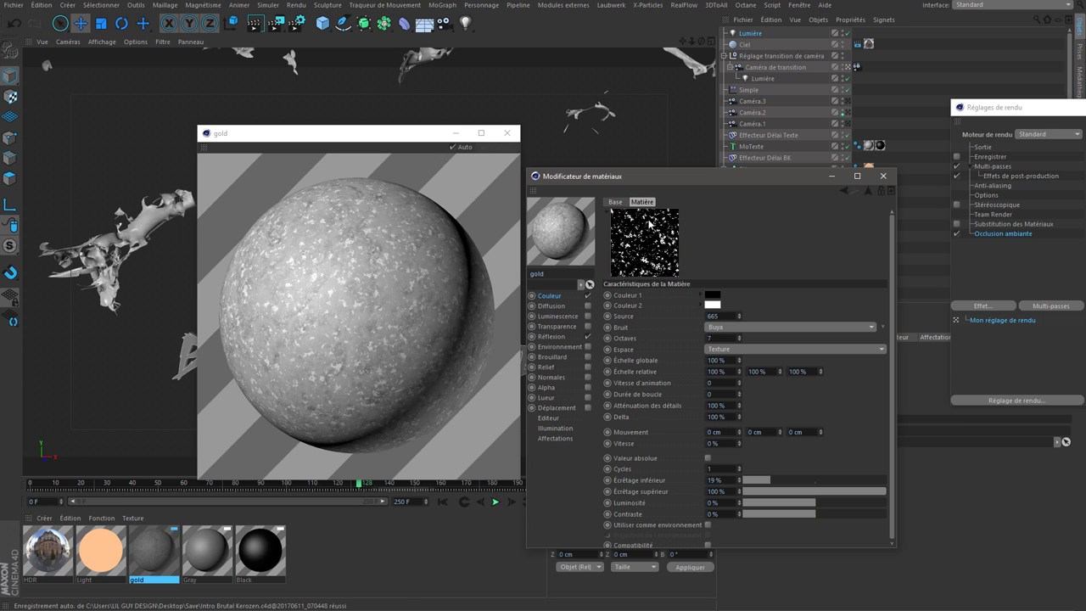
pyautogui.click(847, 189)
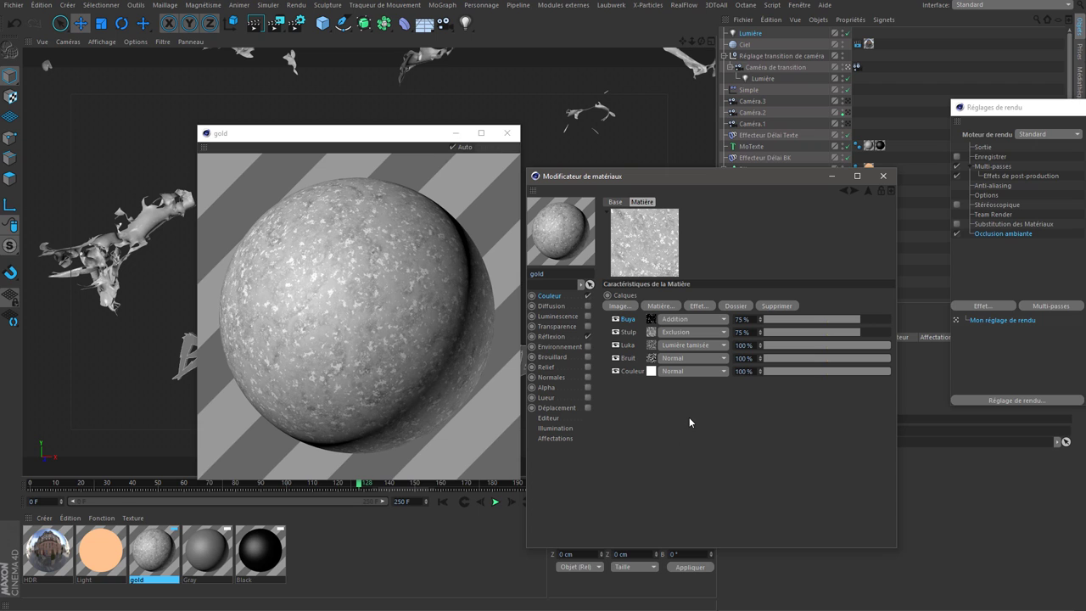
# Hide all layers, then show only Couleur and Bruit to compare
pyautogui.click(616, 371)
pyautogui.click(616, 358)
pyautogui.click(616, 345)
pyautogui.click(617, 332)
pyautogui.click(617, 319)
pyautogui.click(617, 371)
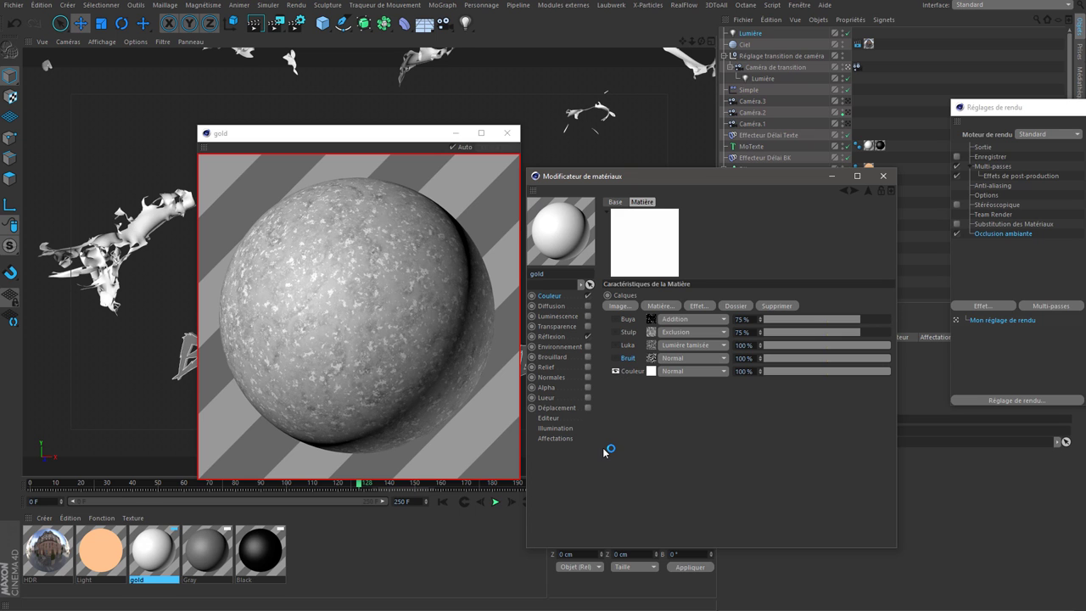
pyautogui.click(617, 359)
# Set the colour channel's texture blend mode to multiply the noise over the brown
pyautogui.click(556, 297)
pyautogui.click(702, 340)
pyautogui.click(703, 378)
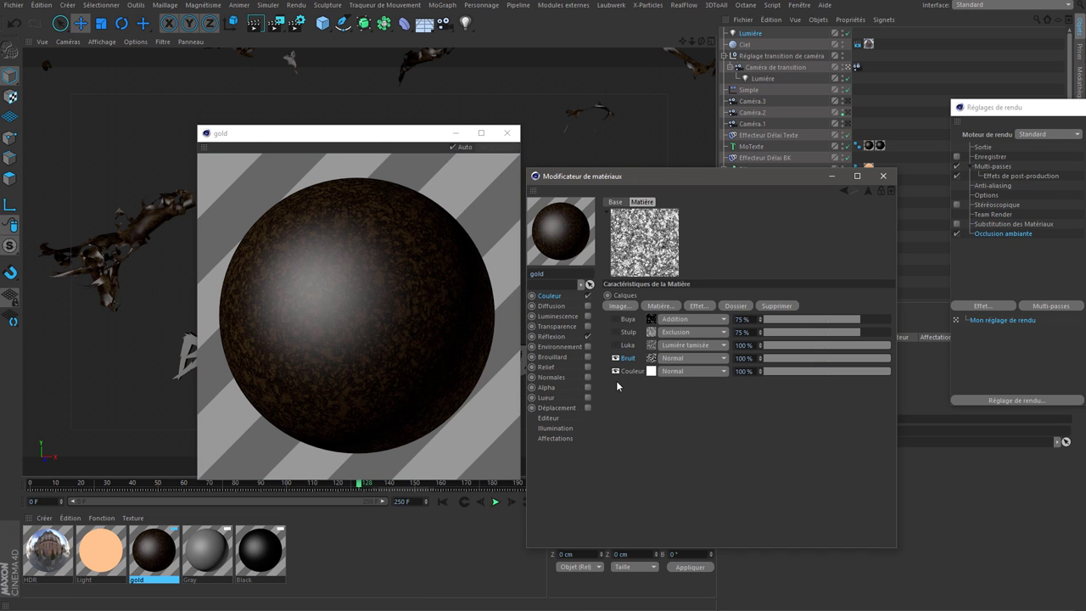
pyautogui.click(616, 359)
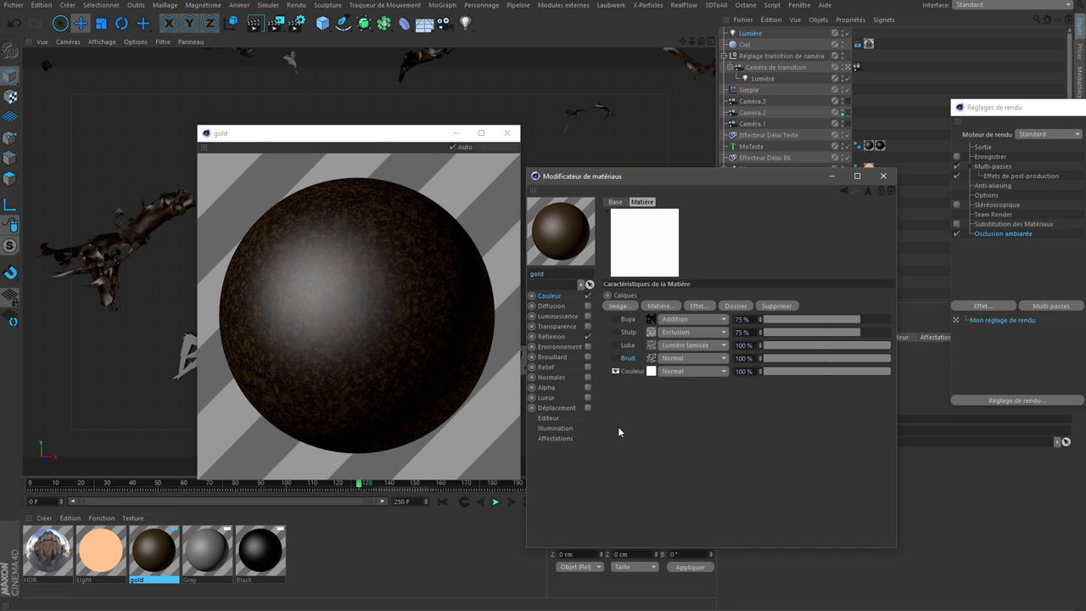
pyautogui.click(615, 372)
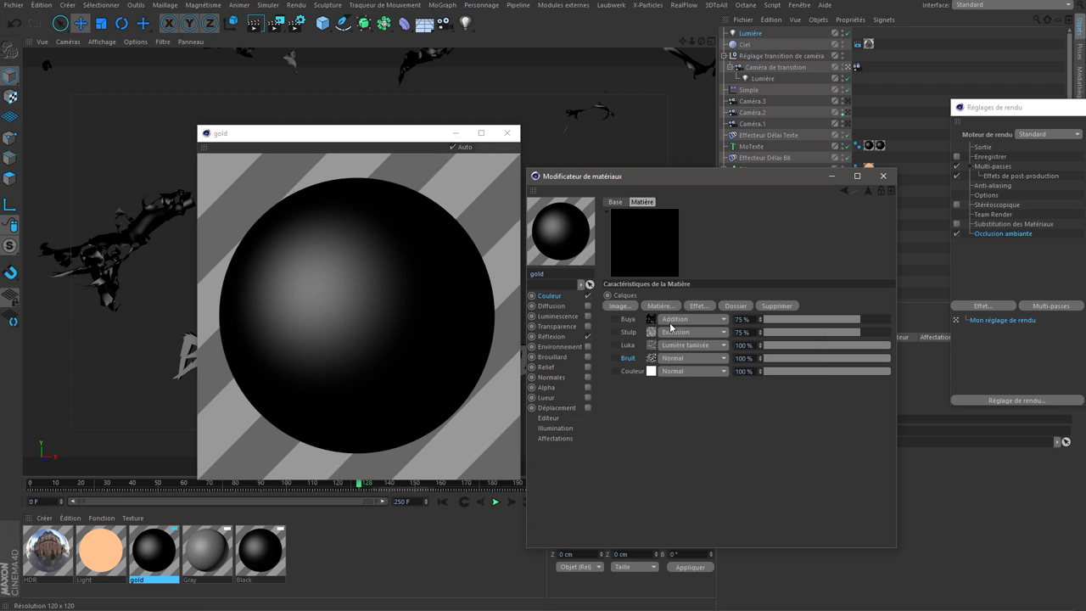
pyautogui.click(616, 372)
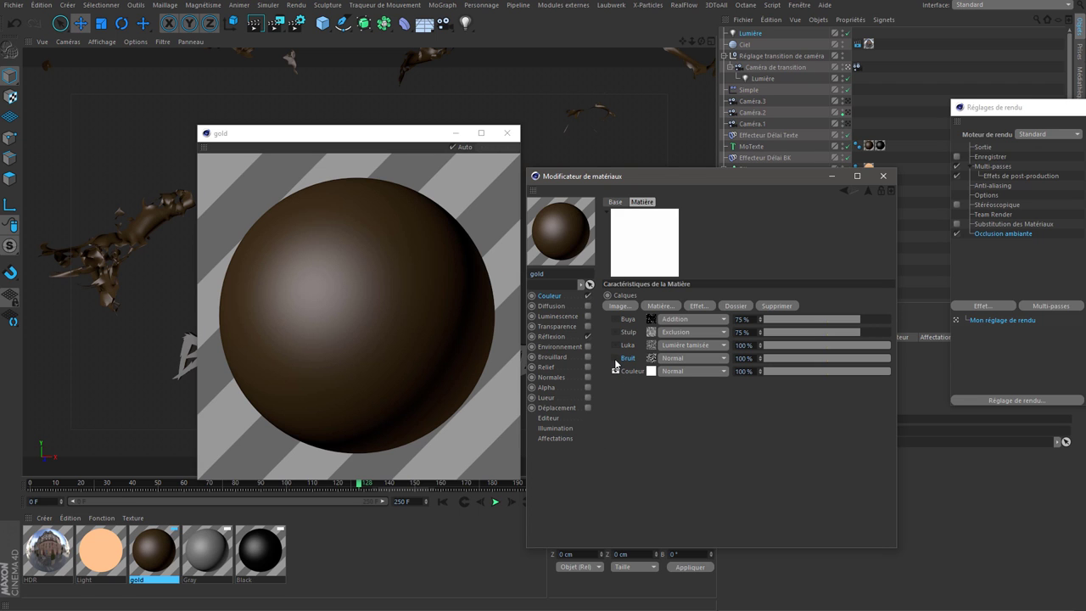
pyautogui.click(615, 358)
# Re-enable the Luka, Stulp and Buya layers so all five are visible
pyautogui.click(615, 345)
pyautogui.click(615, 332)
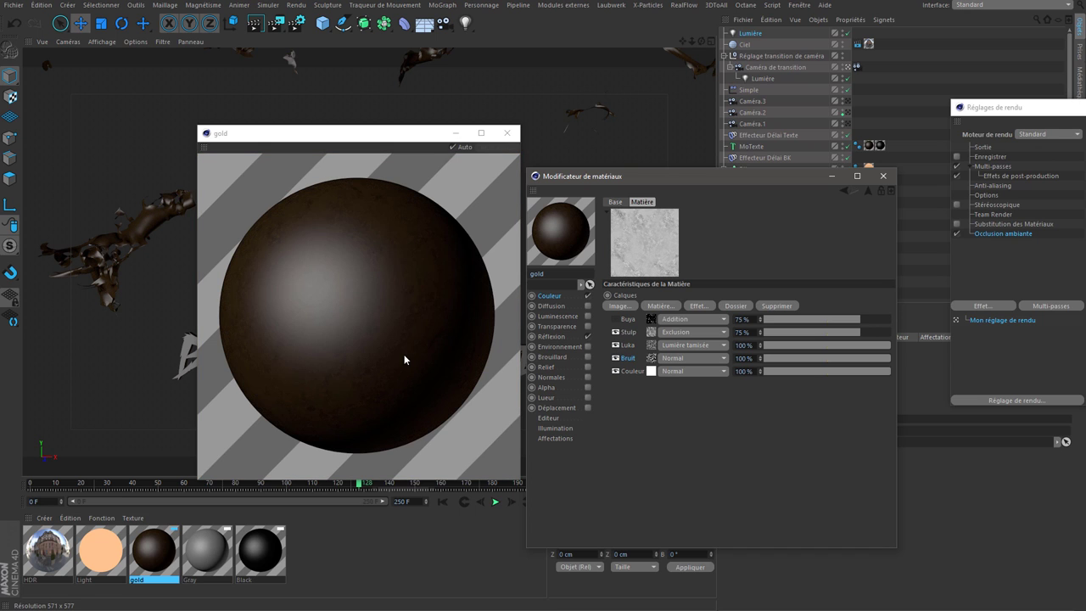
pyautogui.click(615, 332)
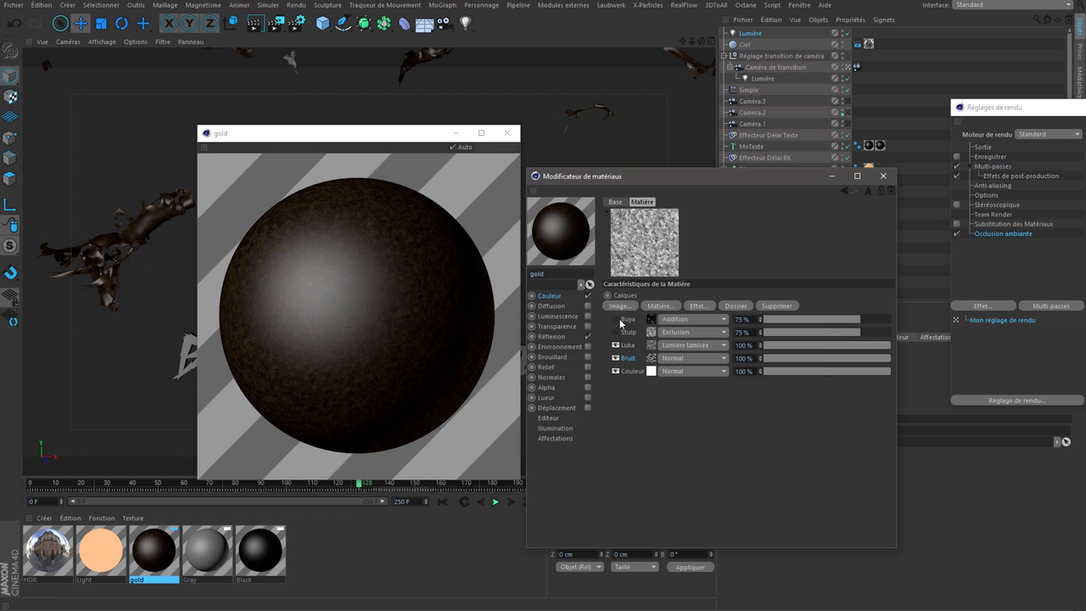
pyautogui.click(616, 332)
pyautogui.click(616, 319)
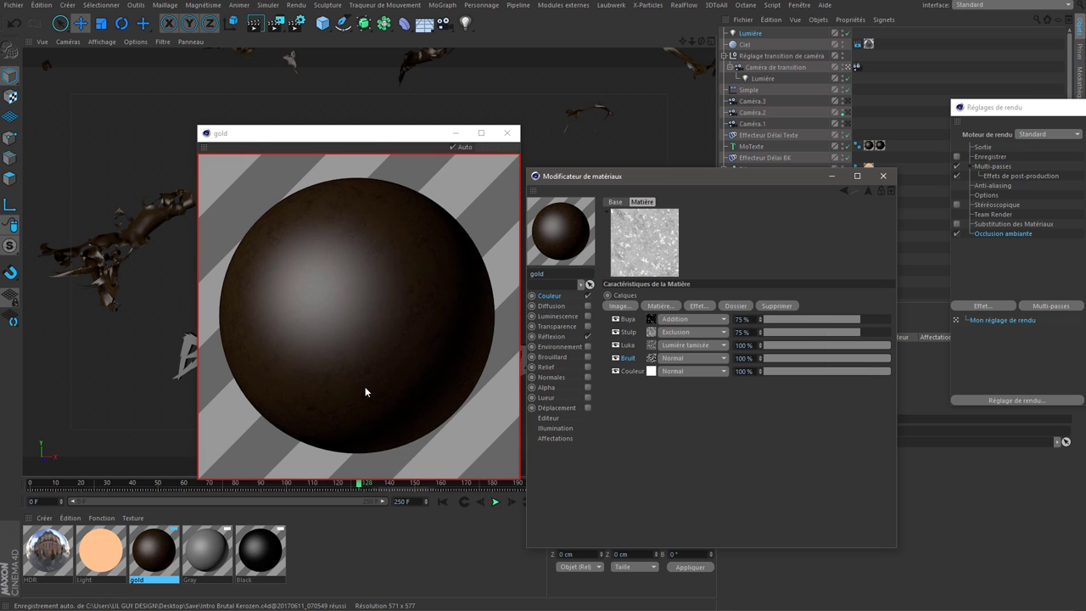
# Keep the texture Intensité at 100%, uncheck Réflexion, and enlarge the gold preview
pyautogui.click(551, 296)
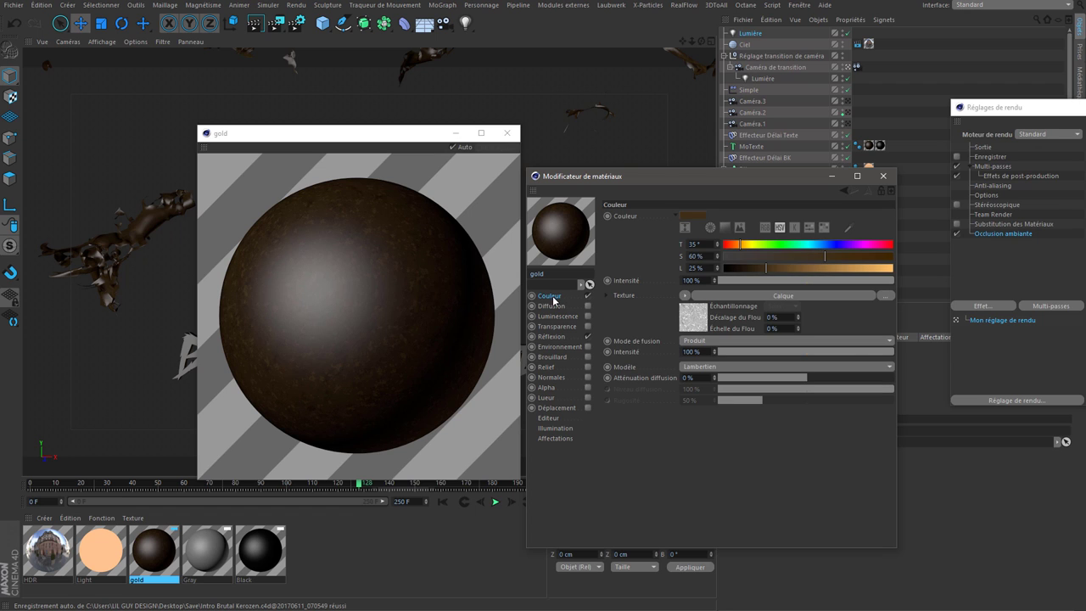
pyautogui.moveTo(809, 351)
pyautogui.mouseDown()
pyautogui.moveTo(864, 351)
pyautogui.moveTo(740, 350)
pyautogui.mouseUp()
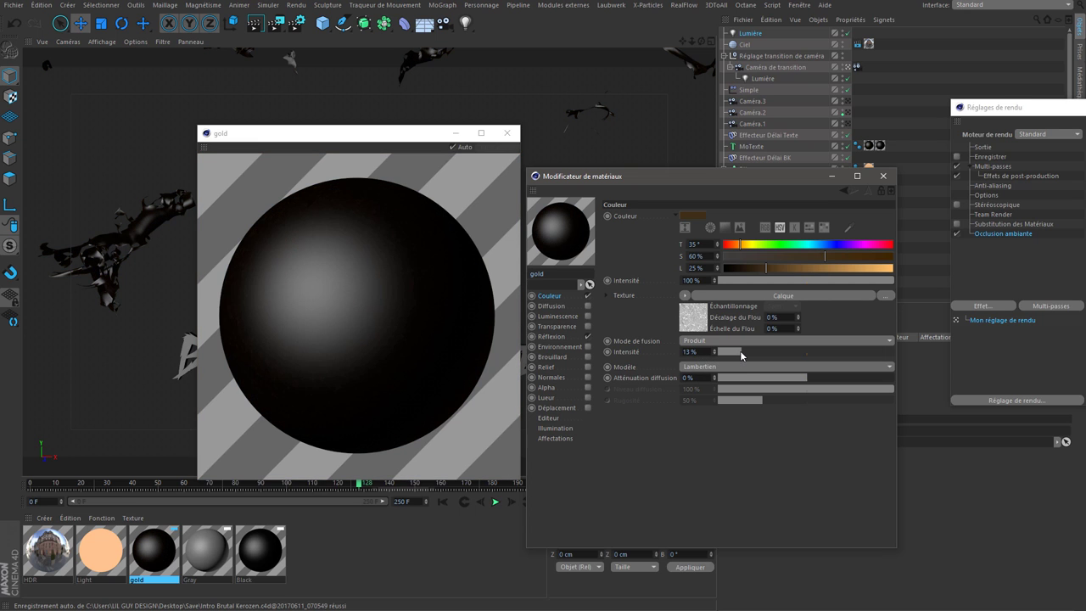
pyautogui.moveTo(740, 350); pyautogui.dragTo(893, 351)
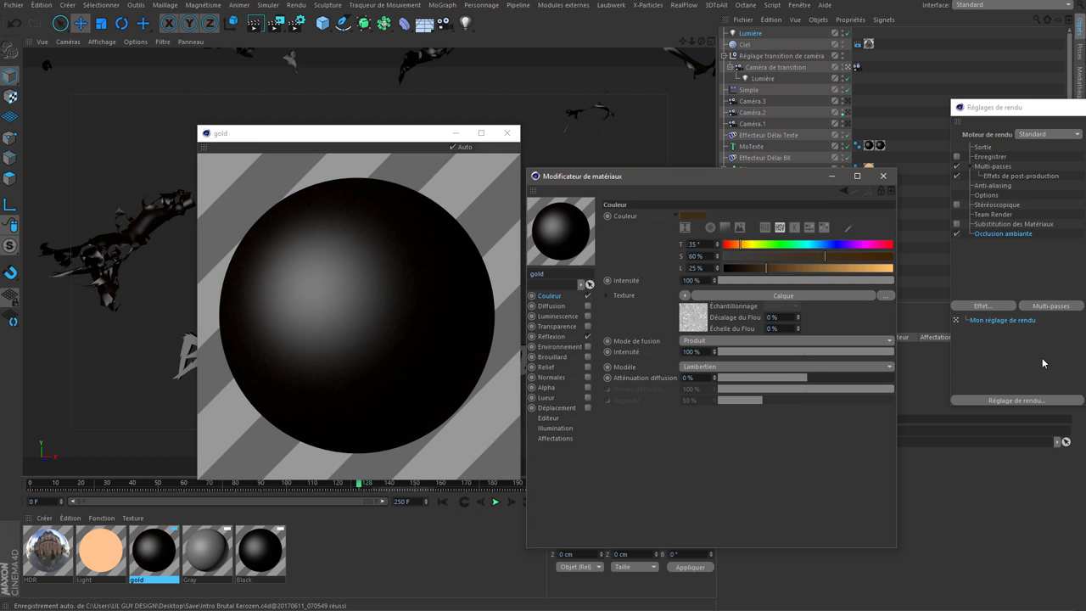
pyautogui.click(738, 351)
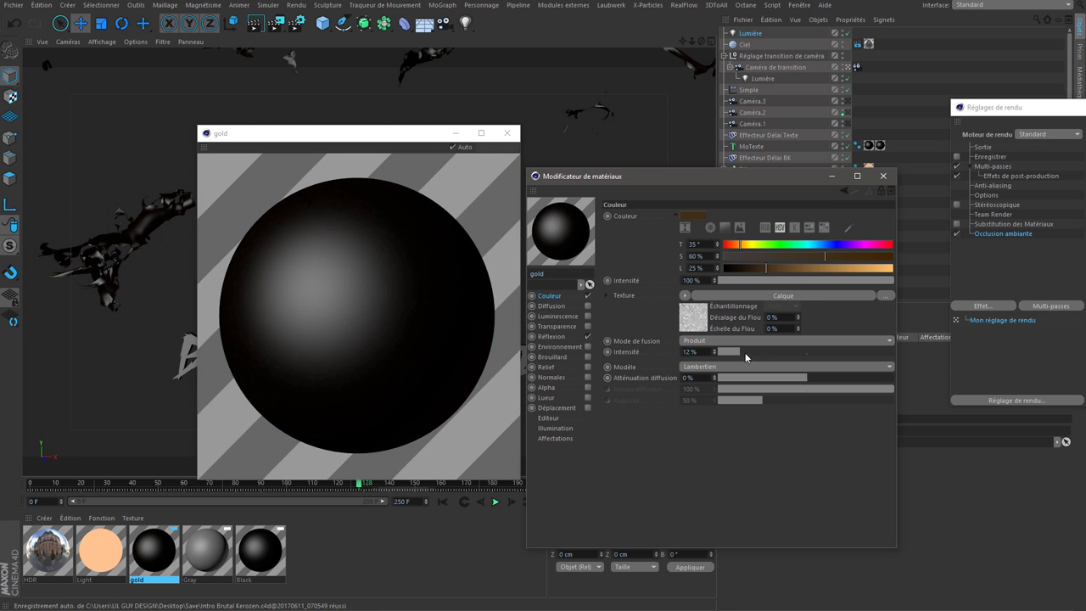
pyautogui.moveTo(747, 351); pyautogui.dragTo(891, 352)
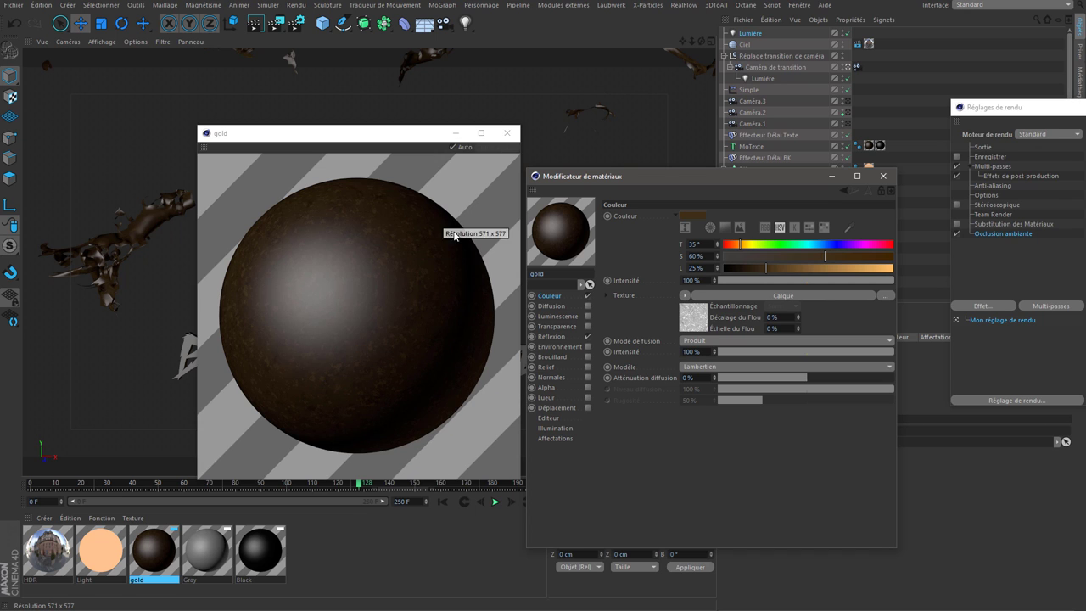
pyautogui.click(588, 337)
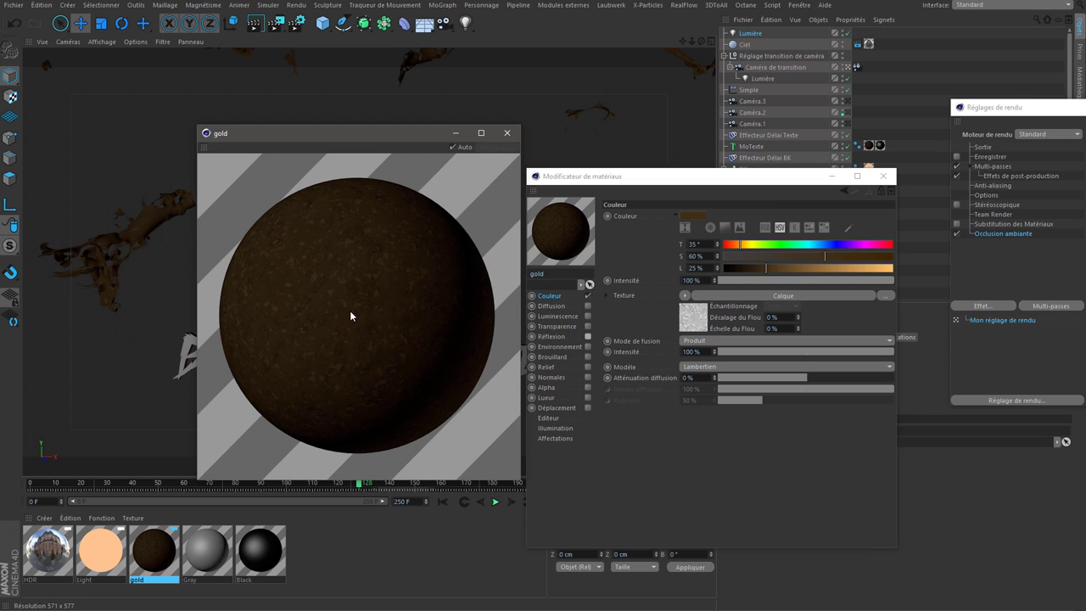
pyautogui.moveTo(197, 126); pyautogui.dragTo(53, 13)
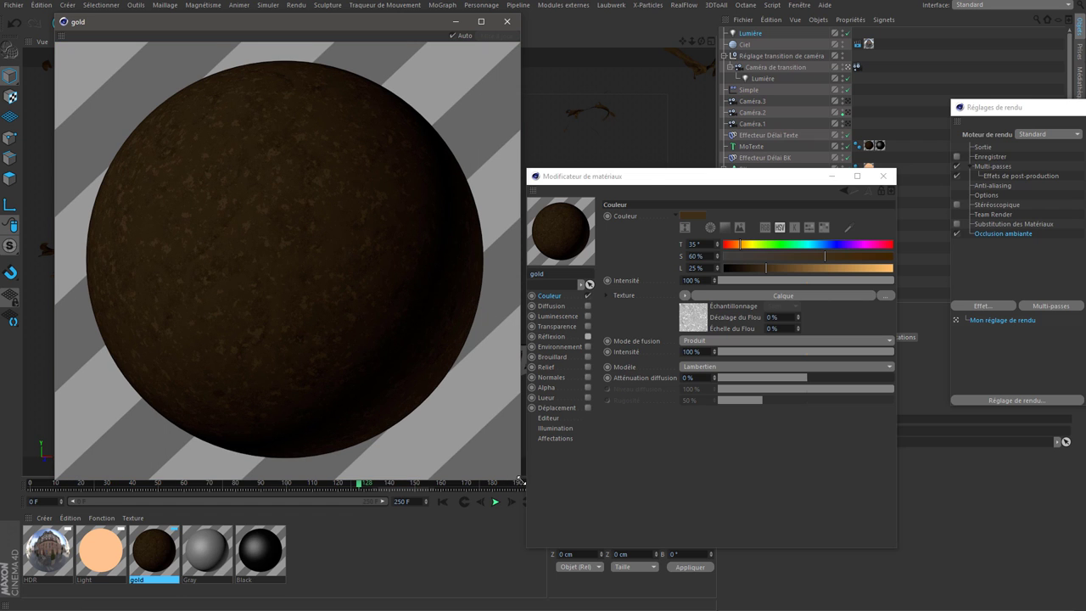
# Rearrange the preview and material editor, then enable the Diffusion channel
pyautogui.moveTo(522, 480); pyautogui.dragTo(645, 574)
pyautogui.moveTo(713, 178); pyautogui.dragTo(836, 133)
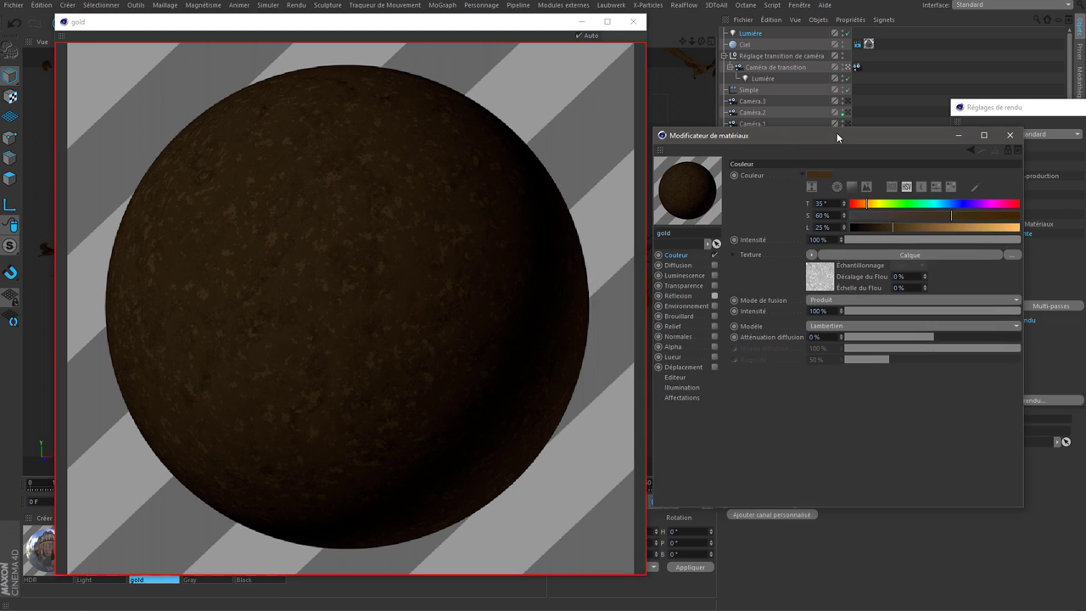
pyautogui.click(715, 264)
pyautogui.click(715, 255)
pyautogui.click(714, 254)
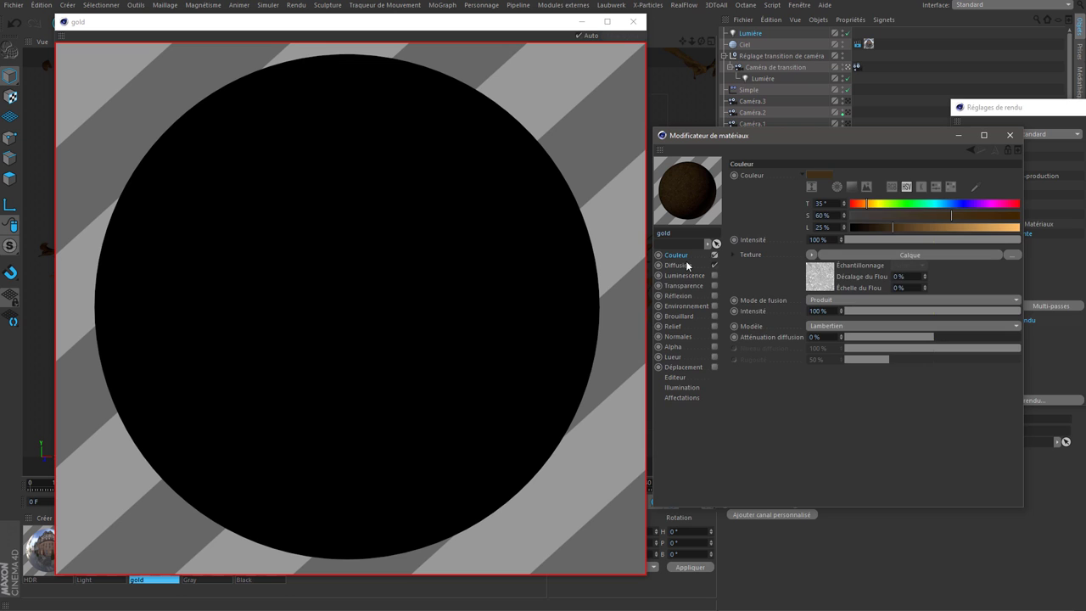
pyautogui.click(688, 266)
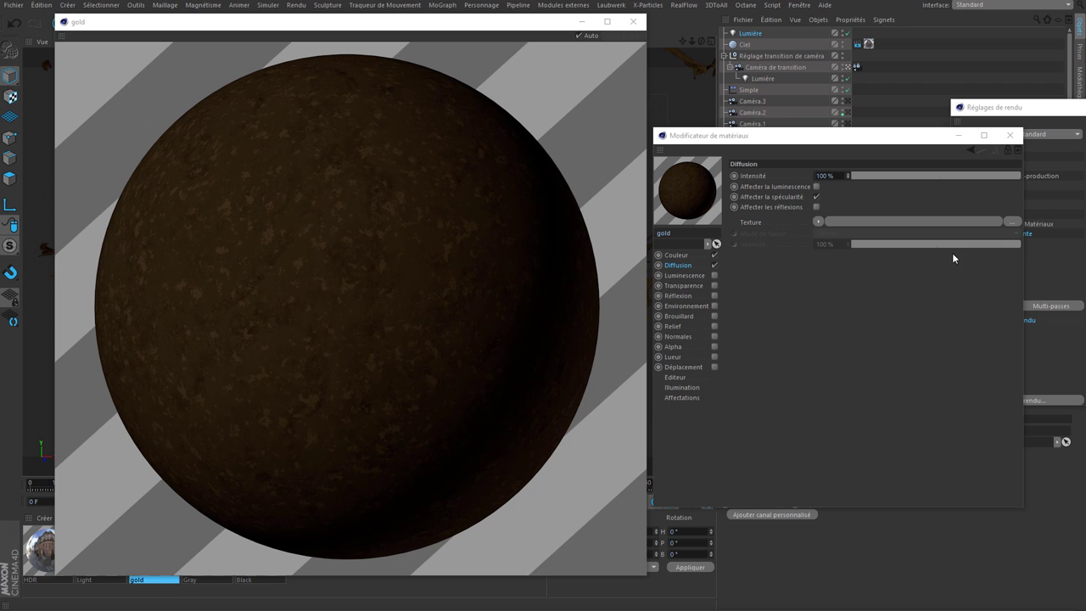
# Load a Calque layer shader as the diffusion texture and open it
pyautogui.click(702, 263)
pyautogui.click(819, 222)
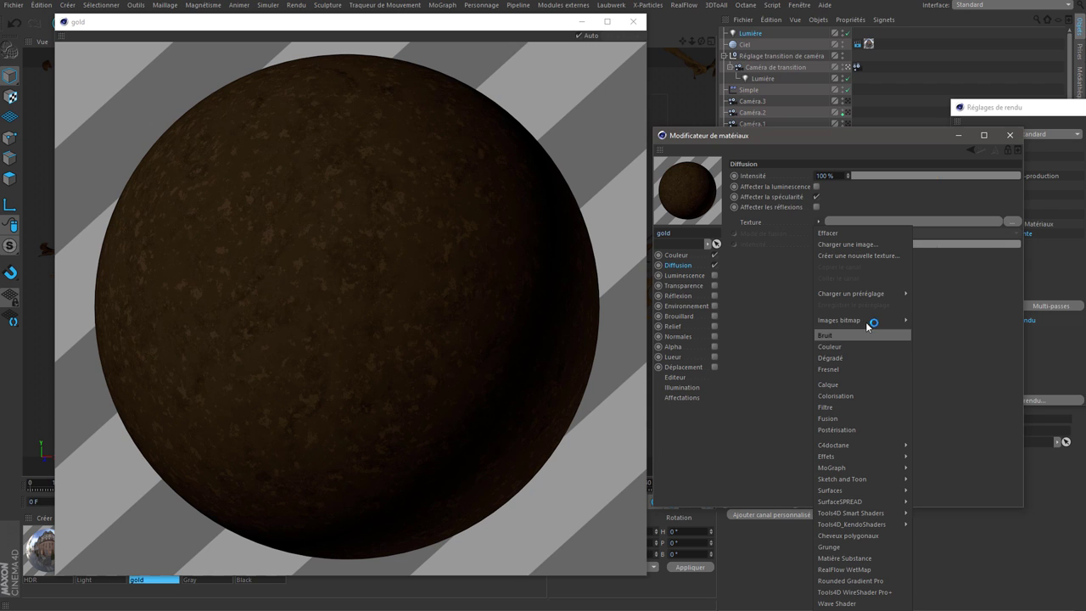
pyautogui.click(843, 379)
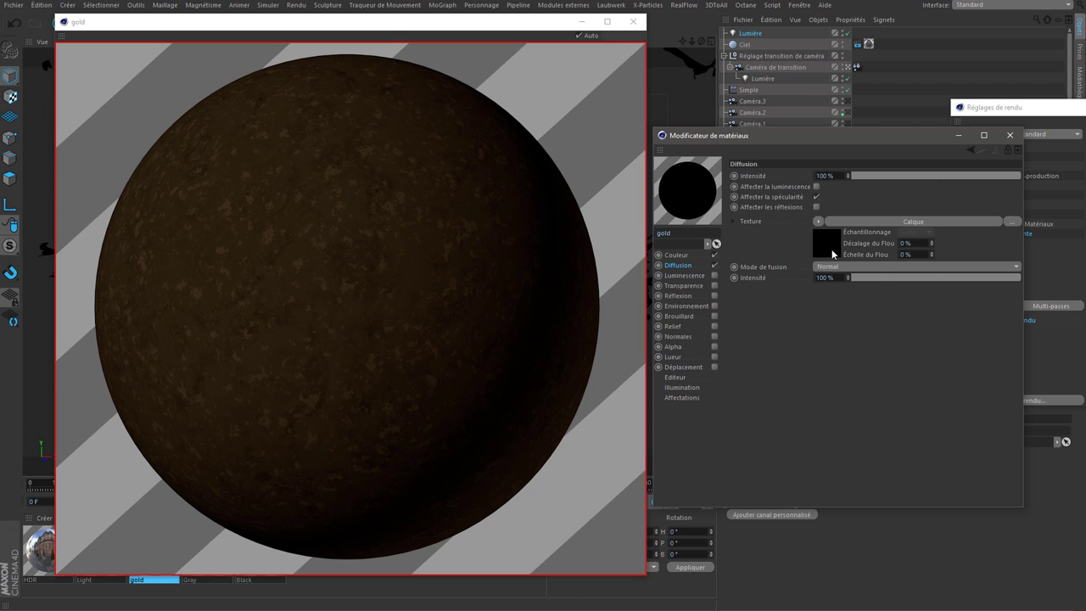
pyautogui.click(834, 252)
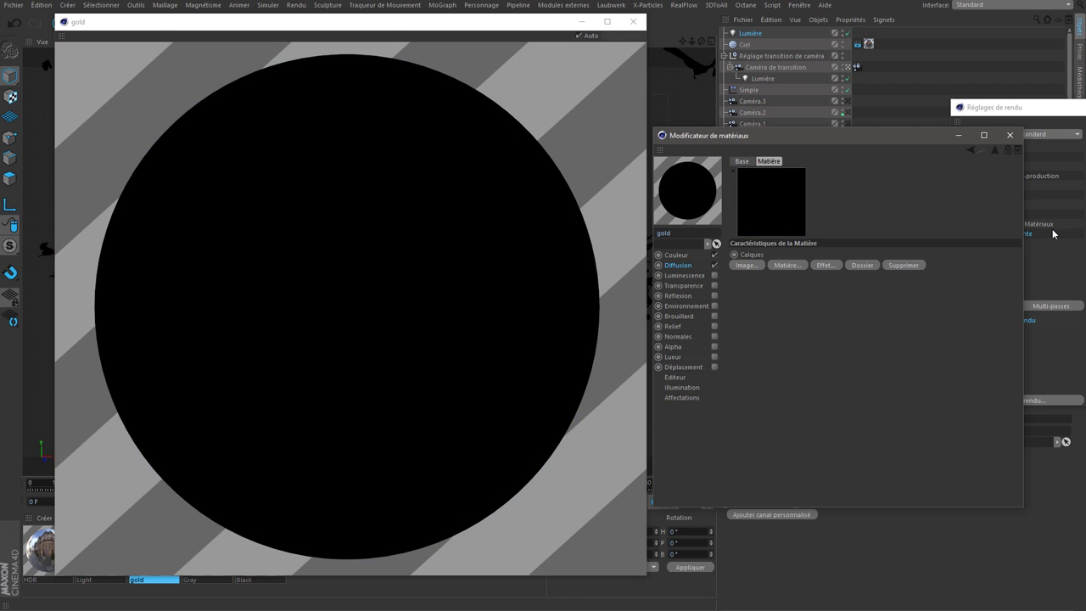
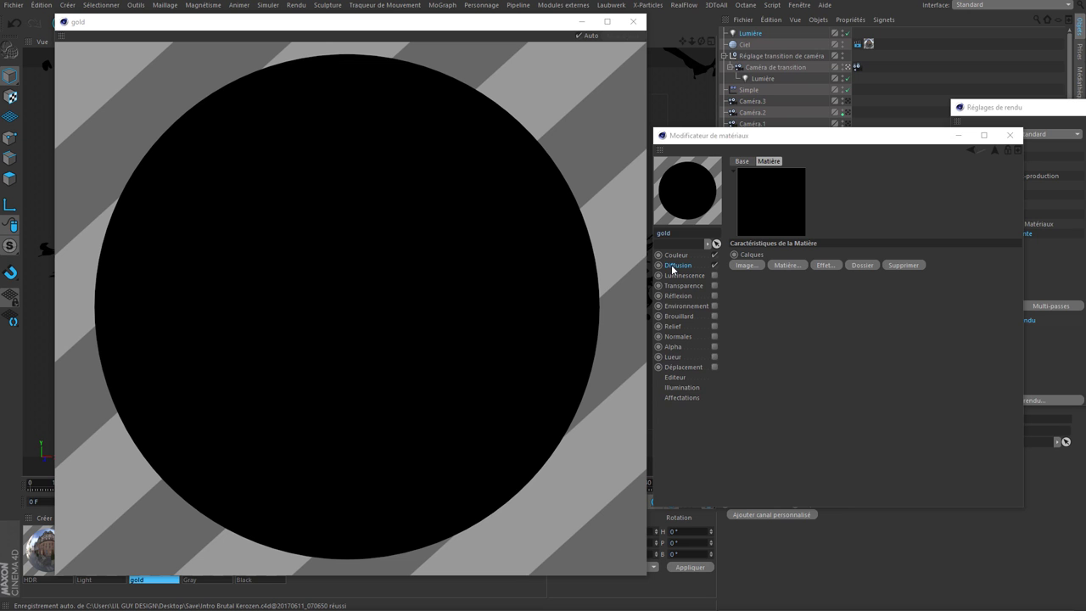
# Review the Diffusion texture's blend modes and leave it at Normal
pyautogui.click(673, 266)
pyautogui.click(846, 267)
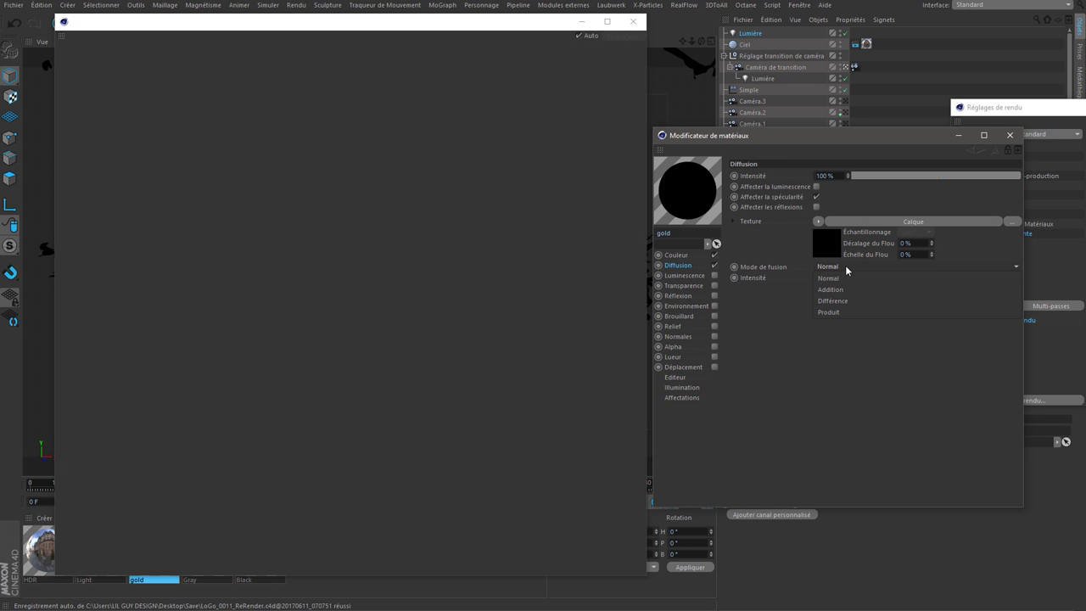
pyautogui.click(846, 267)
pyautogui.click(818, 270)
pyautogui.click(803, 329)
# Add a Couleur layer to the Diffusion channel's layer shader
pyautogui.click(827, 243)
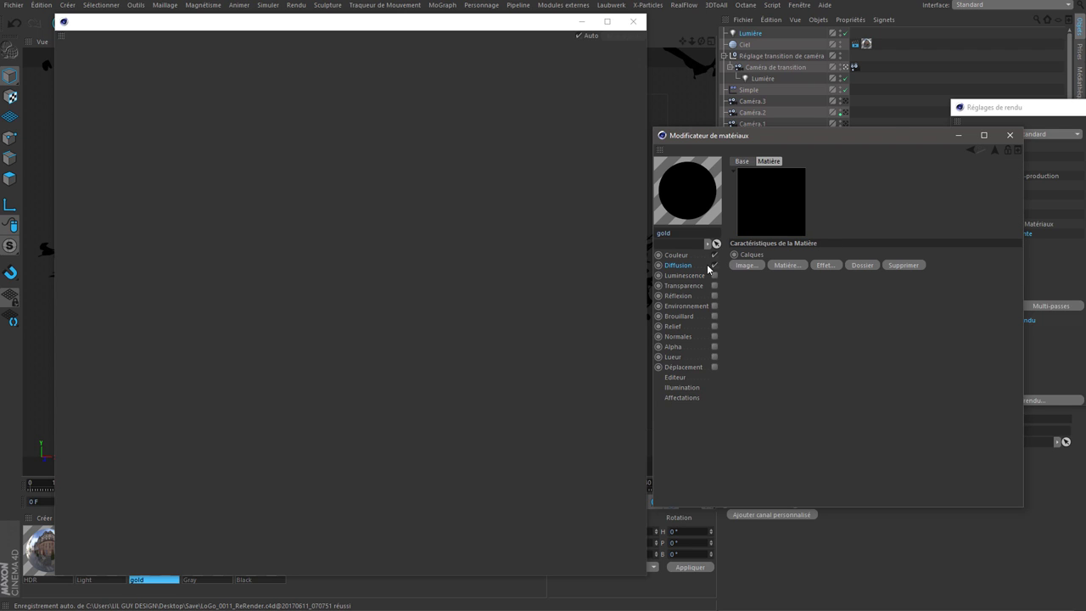
pyautogui.click(681, 270)
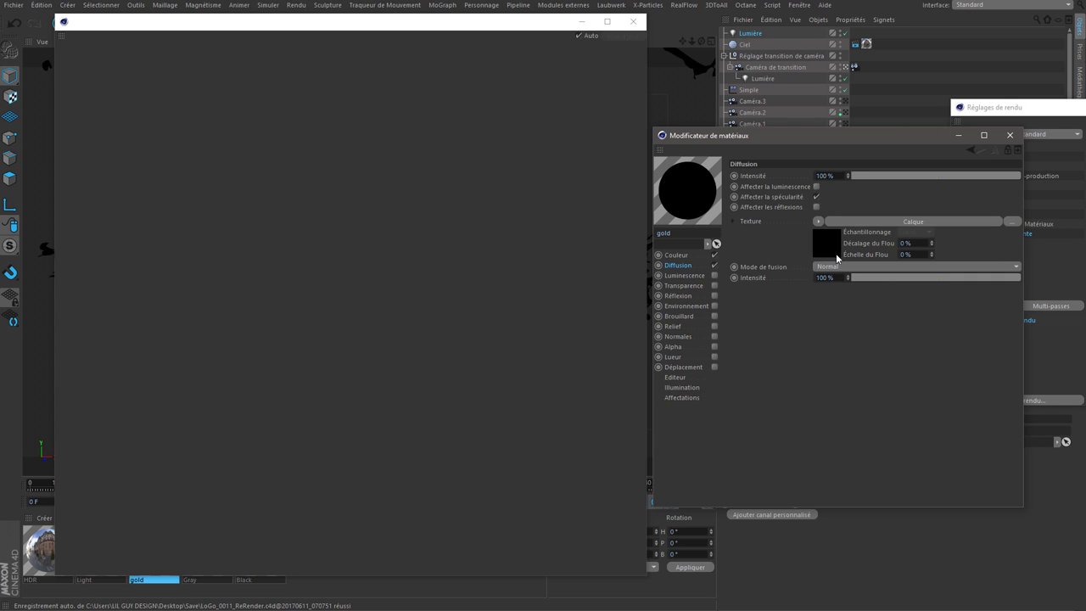
pyautogui.click(837, 254)
pyautogui.click(791, 264)
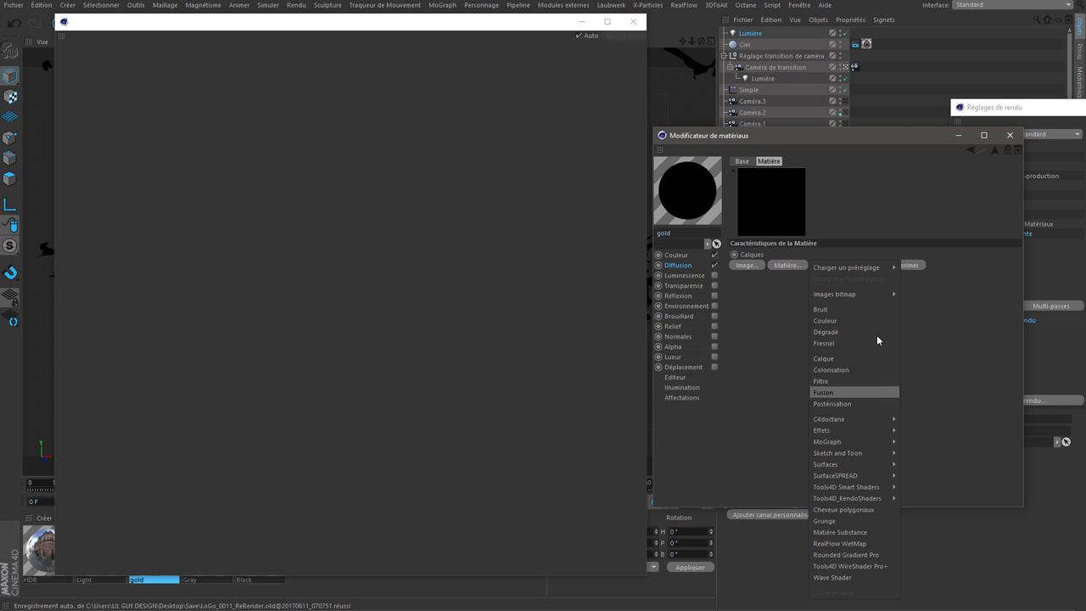
pyautogui.click(849, 322)
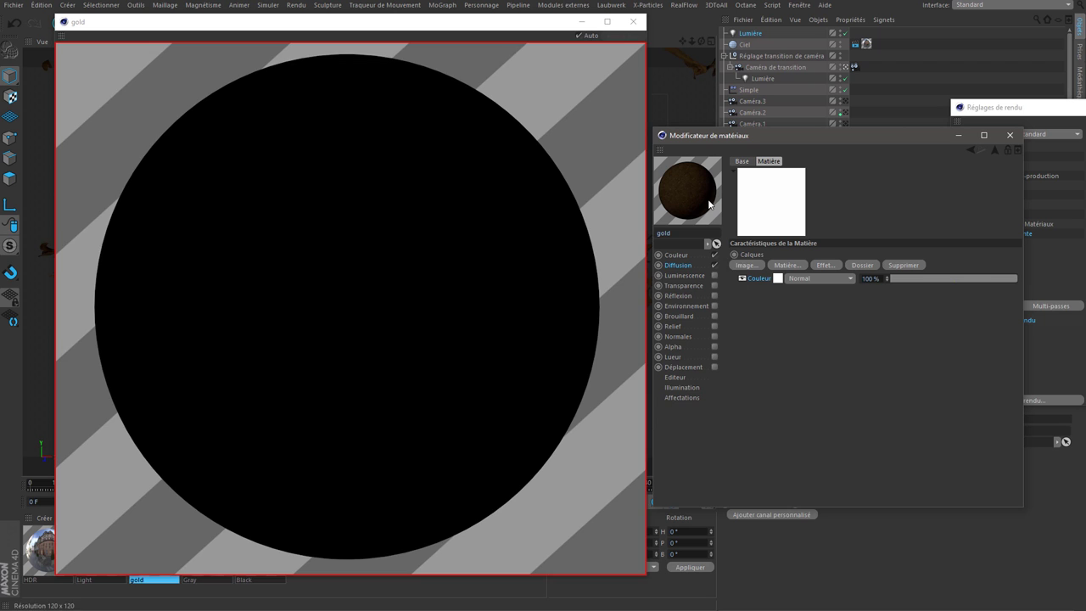
# Compare the Diffusion and Couleur channel setups, keeping the blend mode at Normal
pyautogui.click(743, 276)
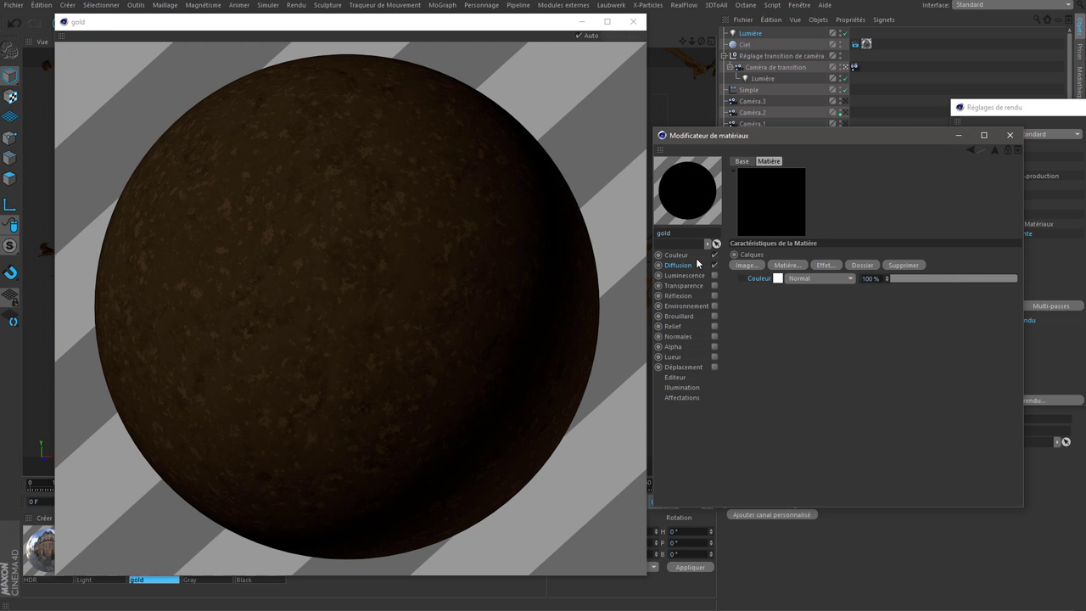
pyautogui.click(691, 266)
pyautogui.click(822, 268)
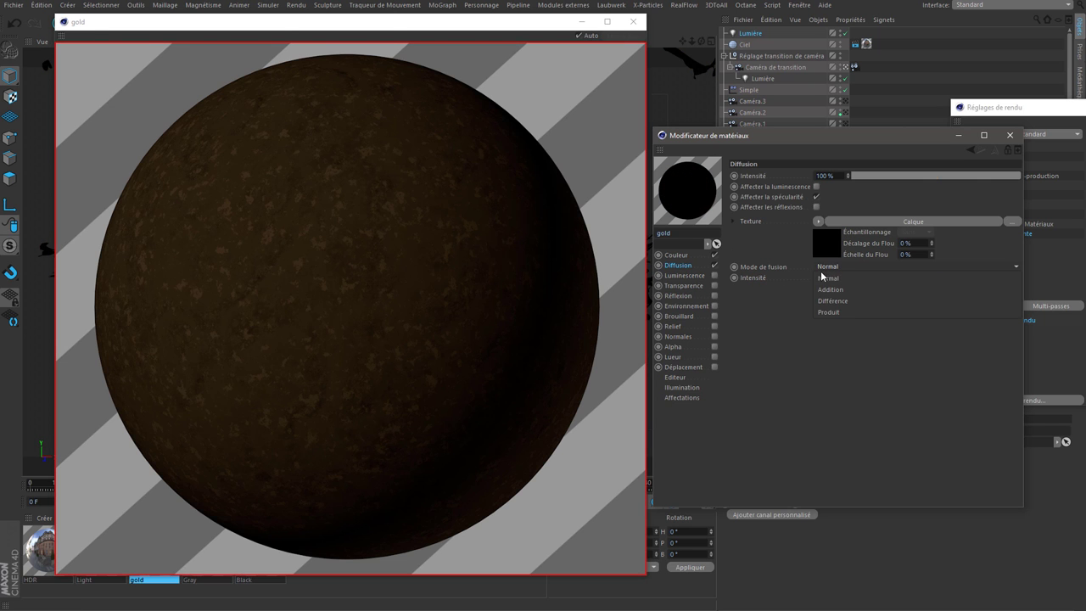
pyautogui.click(823, 278)
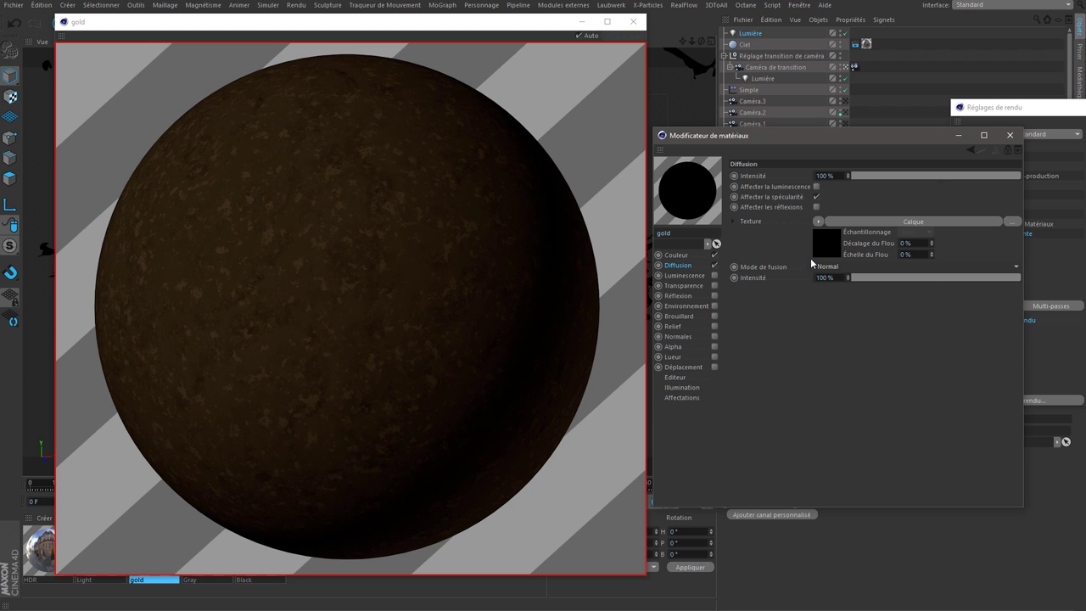
pyautogui.click(686, 257)
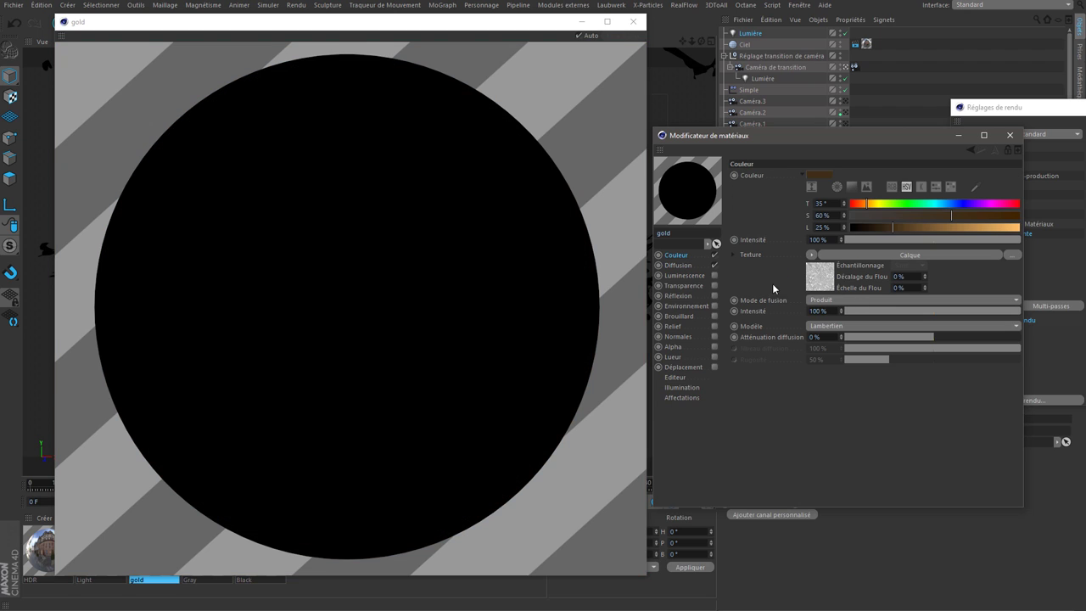
pyautogui.click(684, 266)
# Enable the Couleur layer and set its colour to white
pyautogui.click(821, 249)
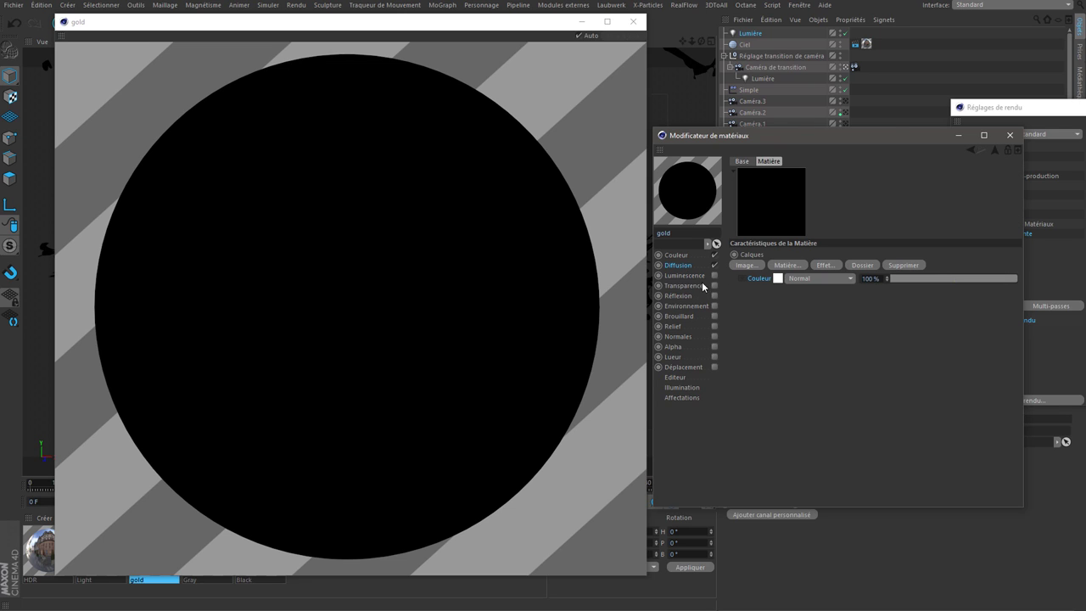
pyautogui.click(743, 278)
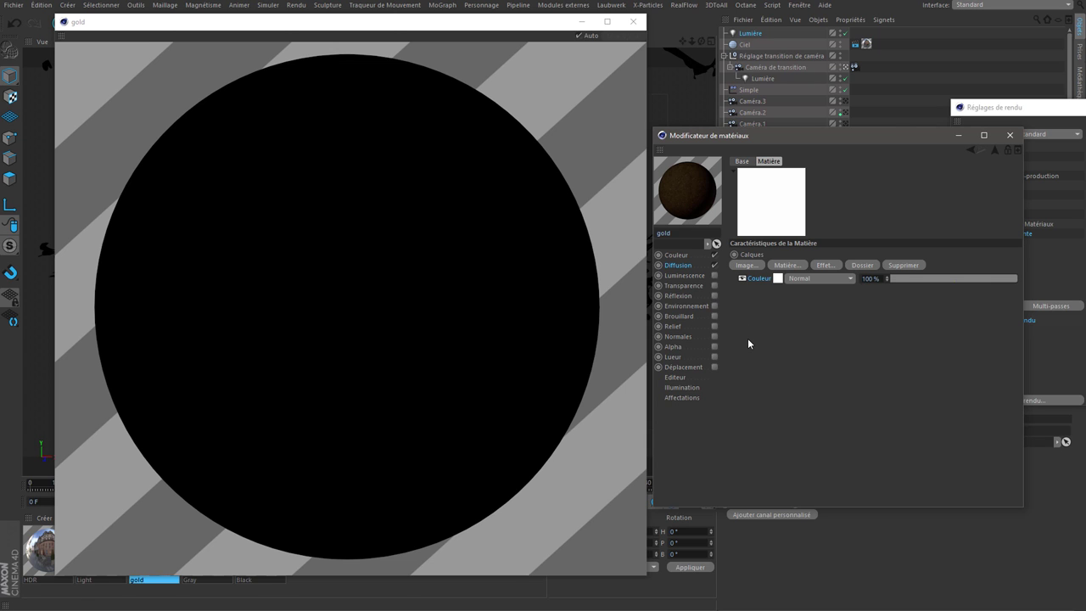
pyautogui.click(778, 279)
pyautogui.moveTo(841, 306); pyautogui.dragTo(606, 353)
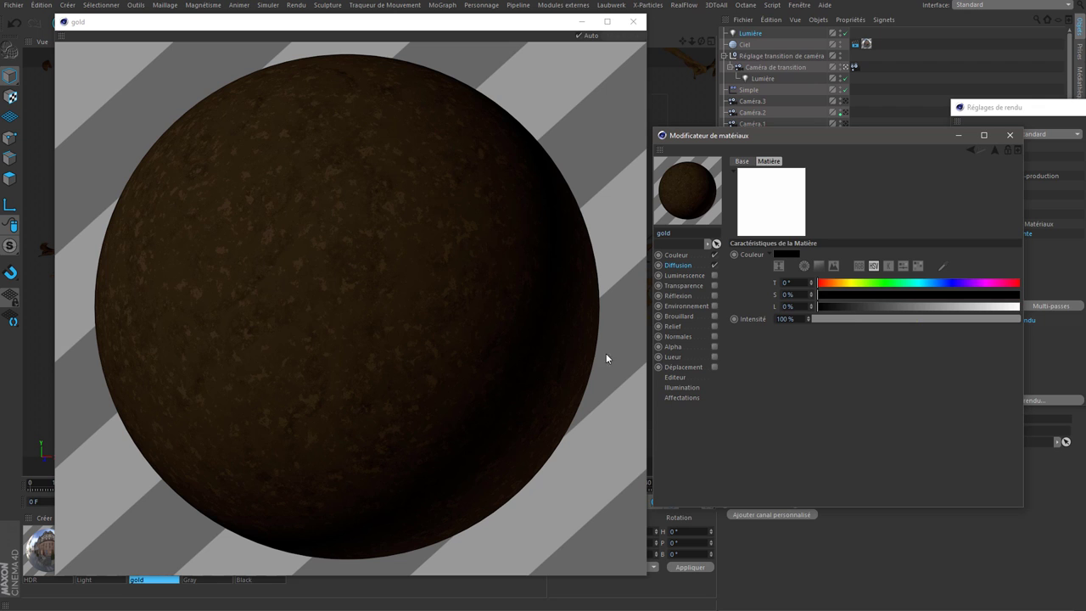
pyautogui.moveTo(938, 308); pyautogui.dragTo(1018, 306)
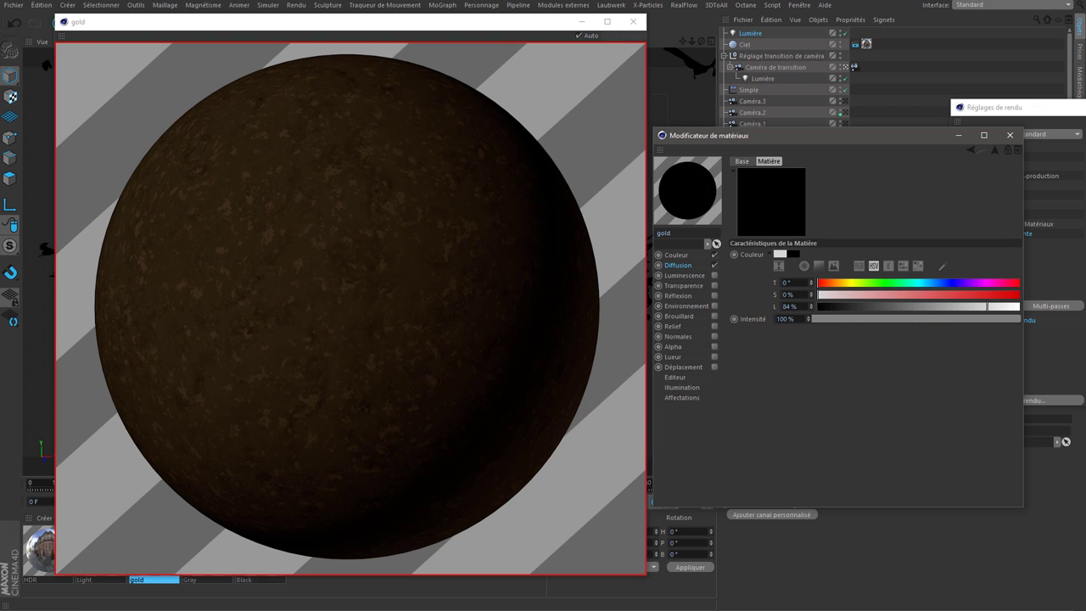
pyautogui.click(972, 150)
pyautogui.click(782, 265)
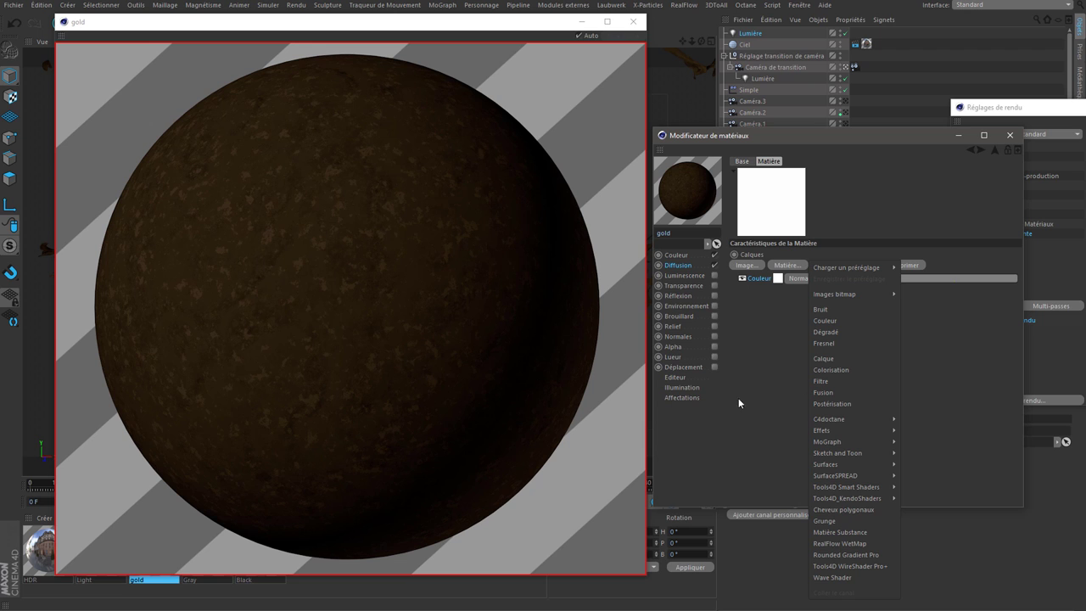
# Add a Bruit layer above Couleur and set its noise type to Turbulence déplacée
pyautogui.click(820, 309)
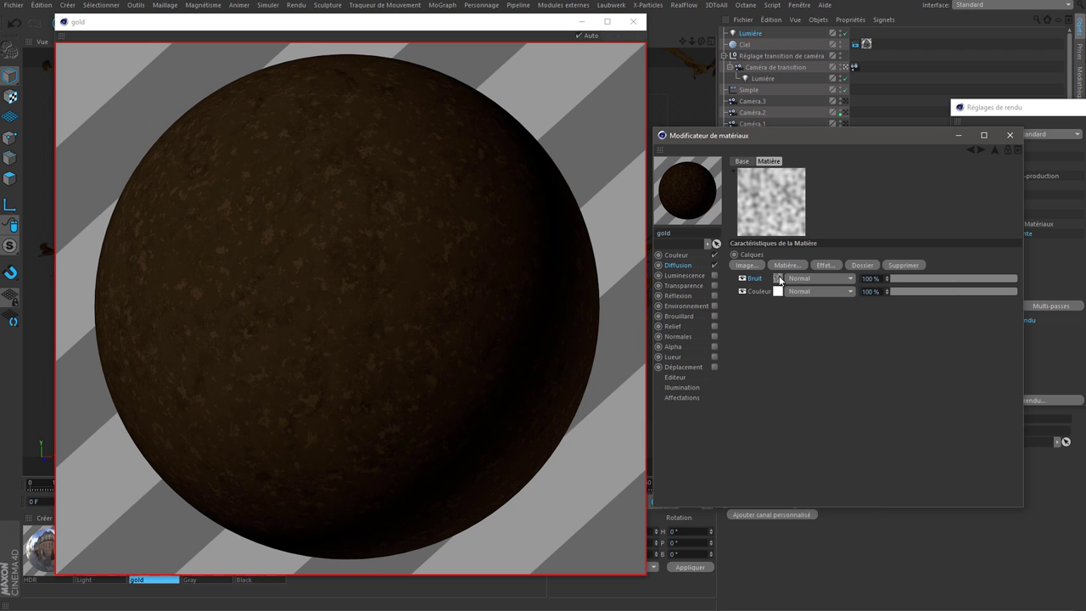
pyautogui.click(779, 278)
pyautogui.click(859, 288)
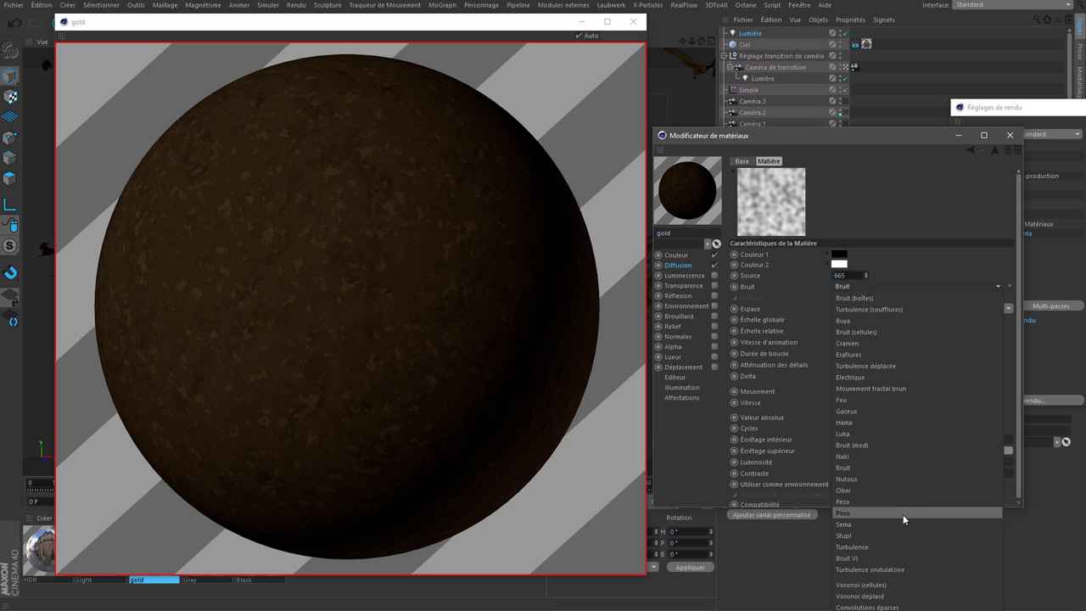
pyautogui.click(898, 366)
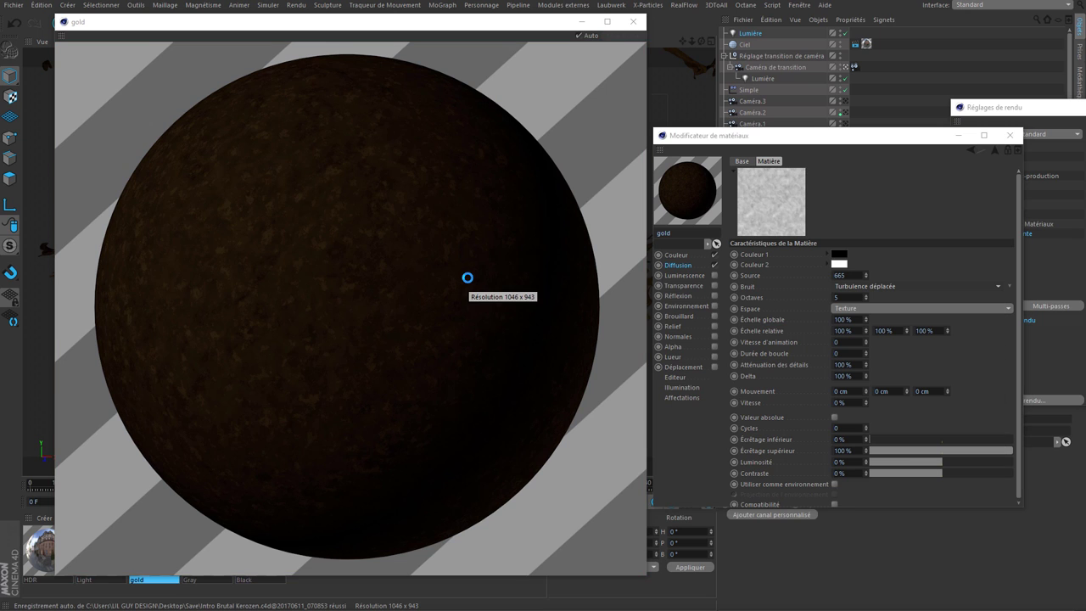
# Show the noise preview in its own window and use the Object (Soft Shadow) sample
pyautogui.rightClick(782, 200)
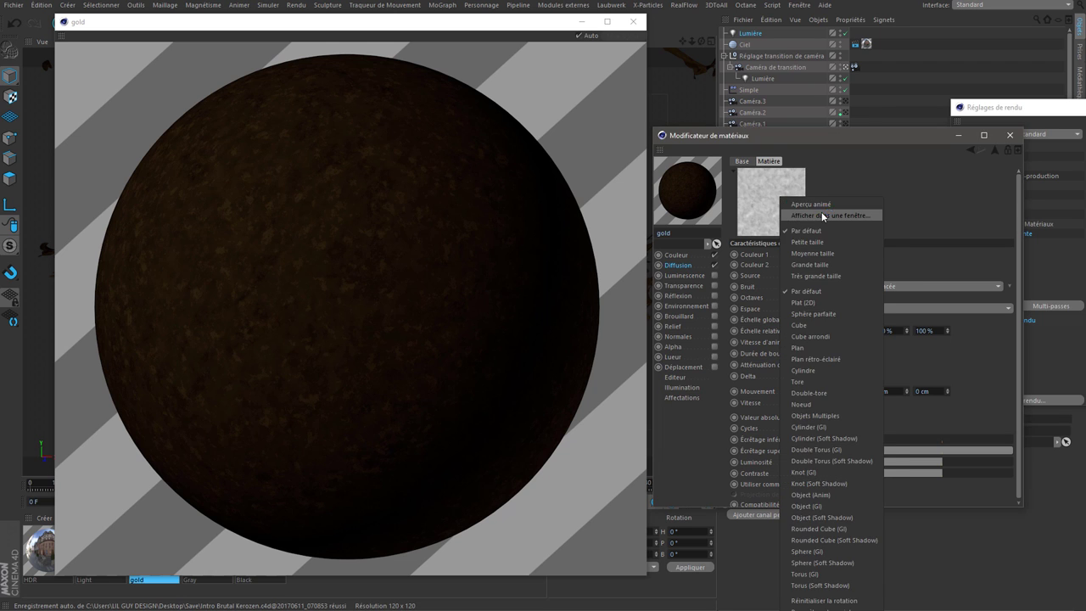
pyautogui.click(821, 212)
pyautogui.rightClick(789, 192)
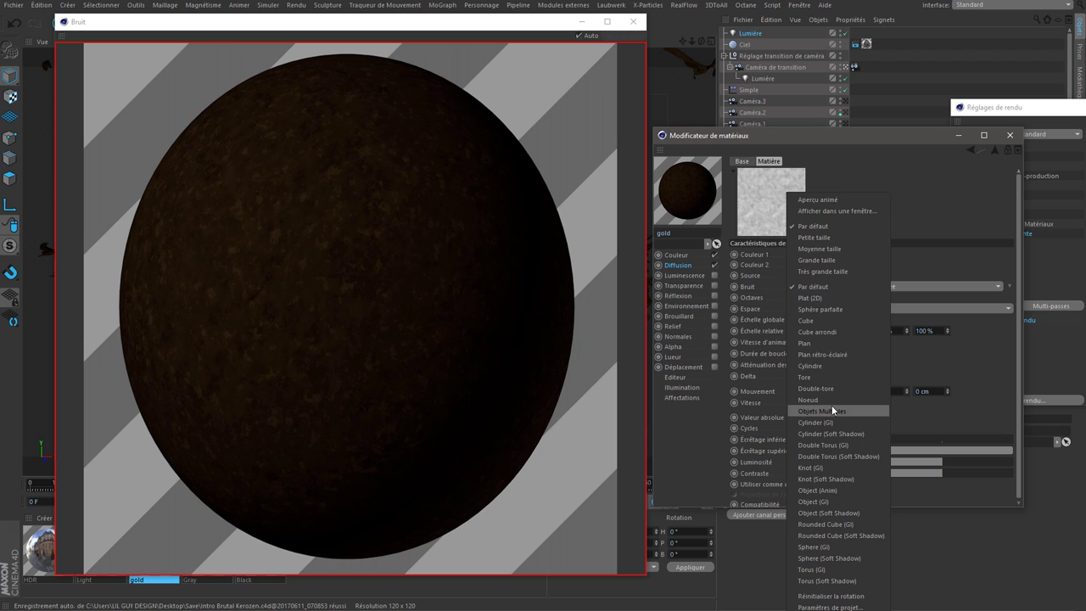
pyautogui.click(834, 501)
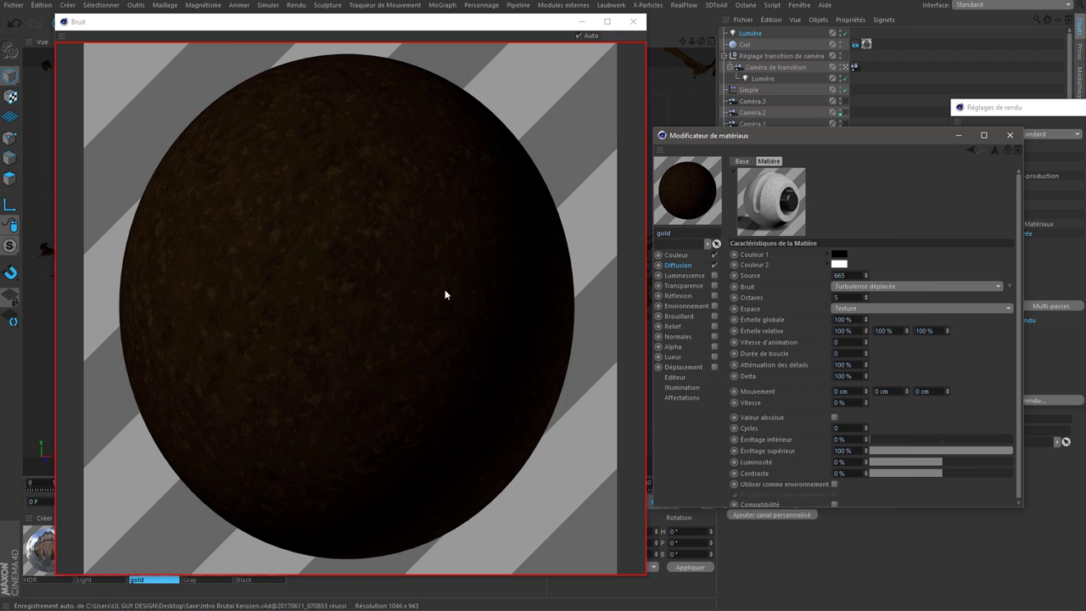
pyautogui.rightClick(763, 197)
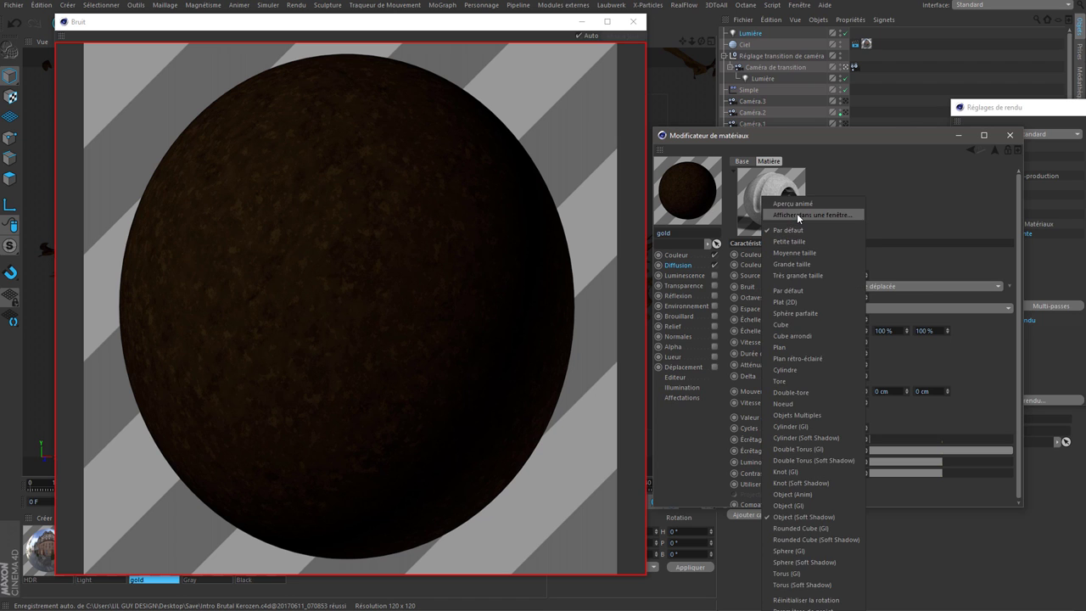
# Open the Bruit preview in a separate, resized window with Auto refresh enabled
pyautogui.click(798, 215)
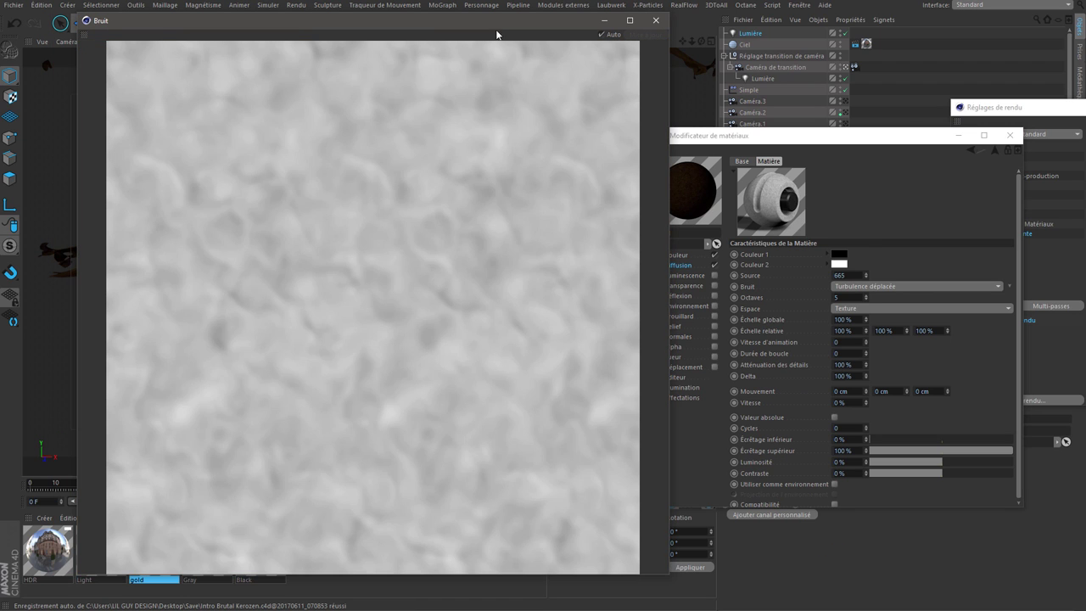
pyautogui.click(602, 35)
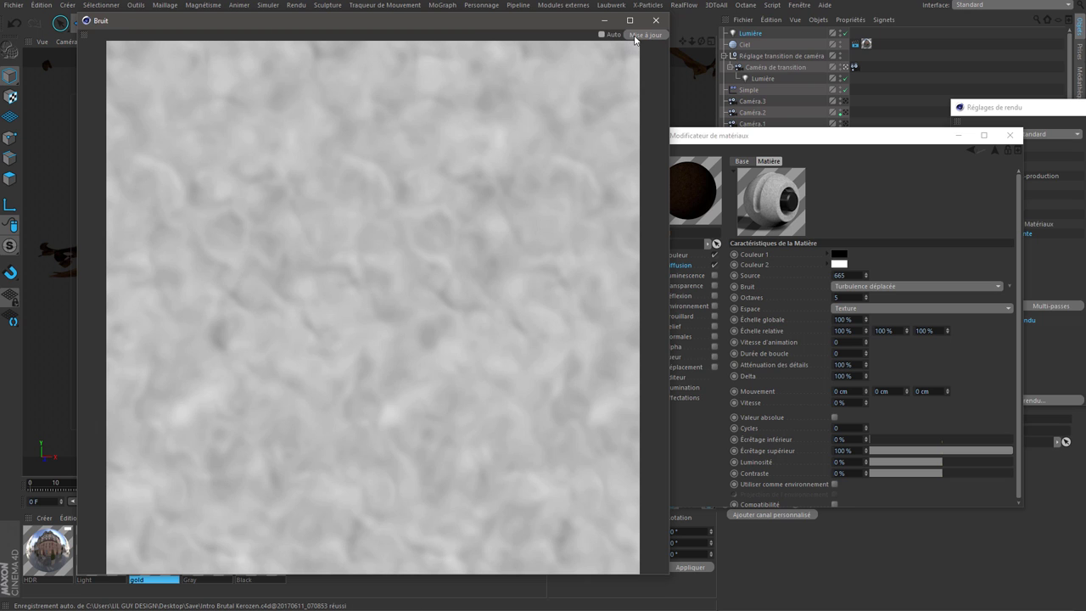
pyautogui.rightClick(432, 236)
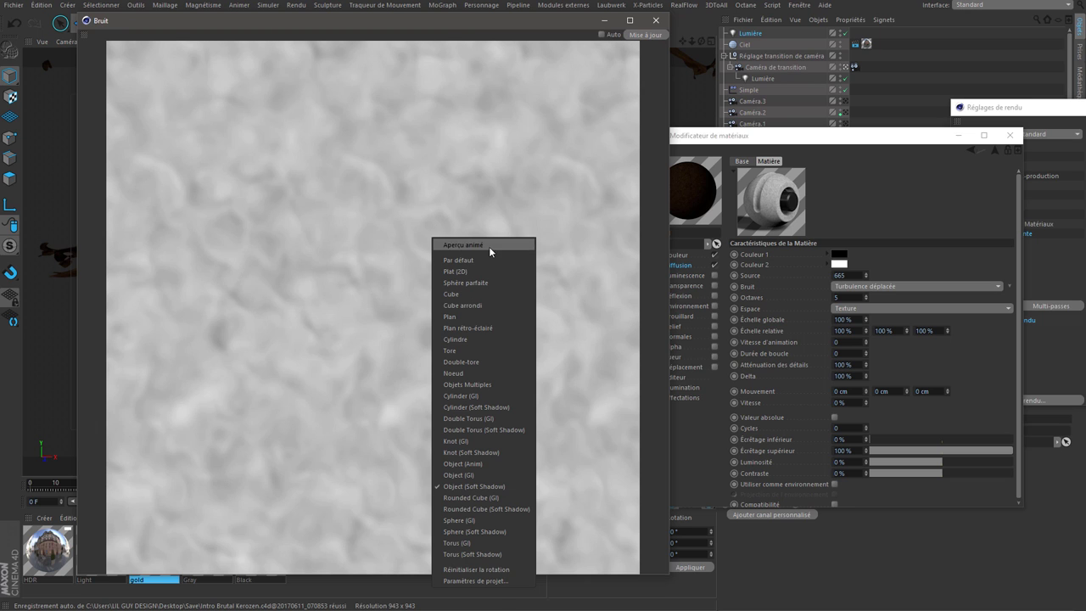
pyautogui.click(488, 492)
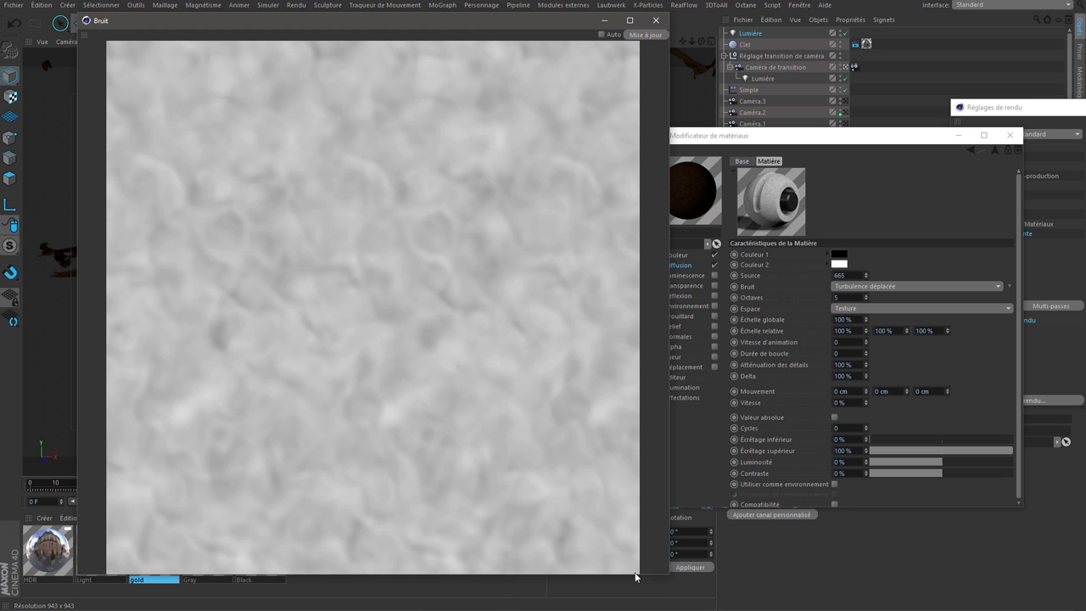
pyautogui.moveTo(667, 575)
pyautogui.mouseDown()
pyautogui.moveTo(588, 468)
pyautogui.moveTo(543, 377)
pyautogui.mouseUp()
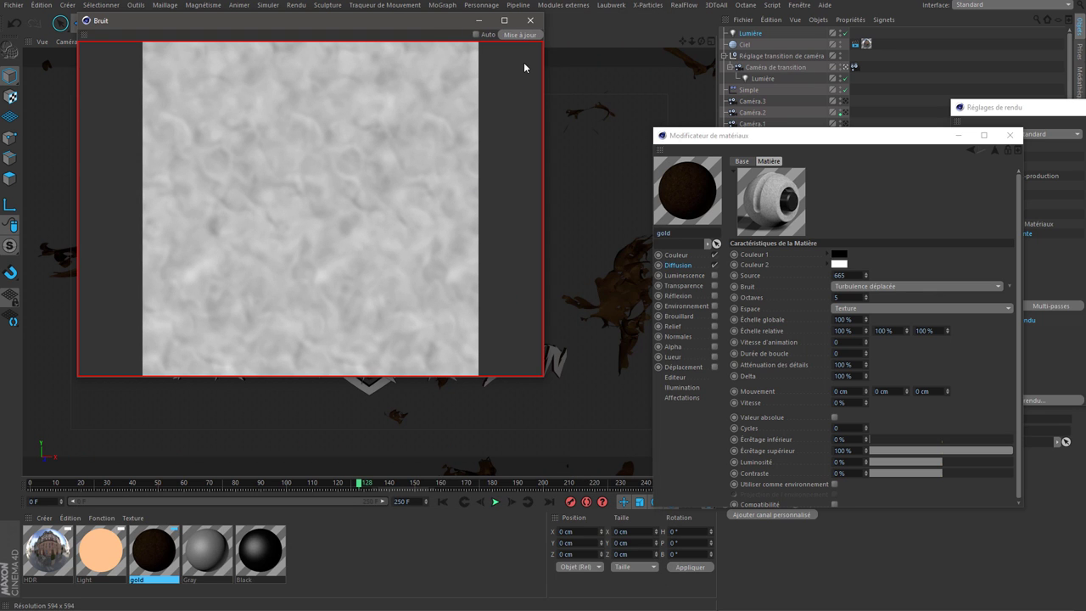
pyautogui.moveTo(550, 97); pyautogui.dragTo(486, 64)
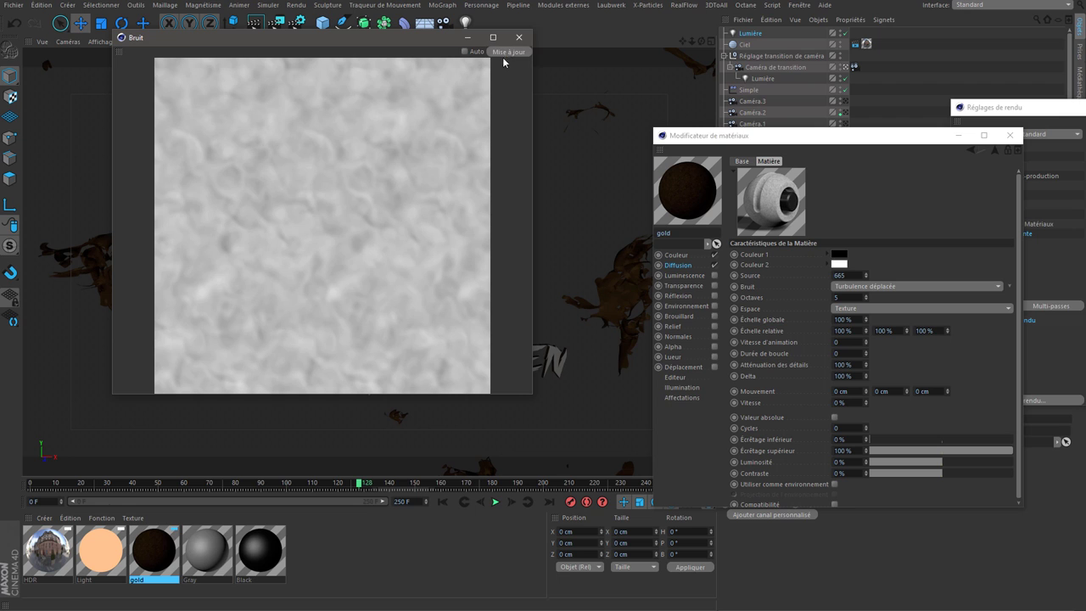
pyautogui.rightClick(416, 112)
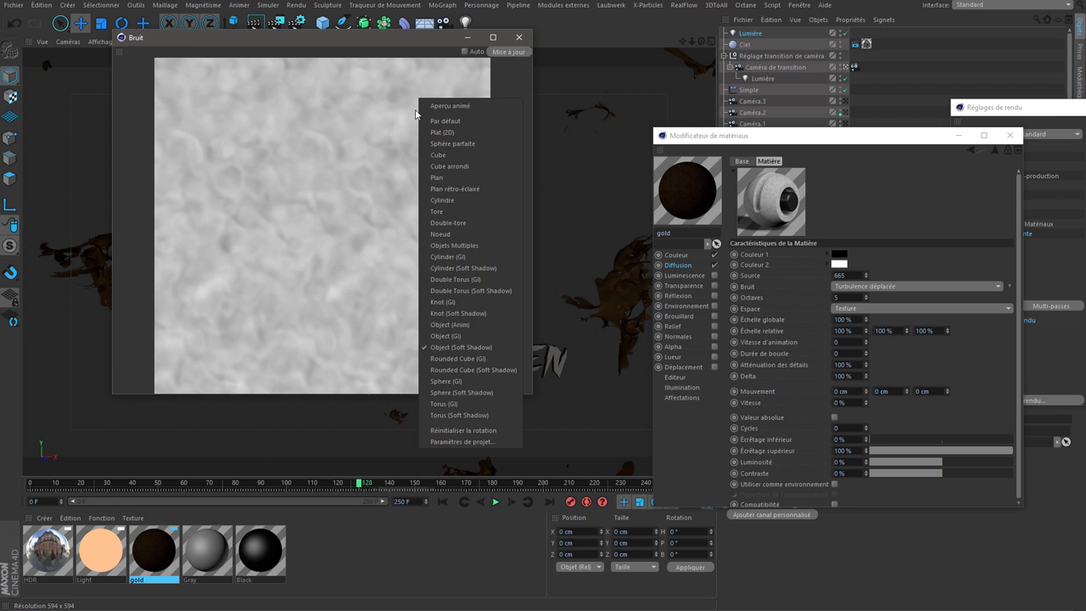
pyautogui.click(308, 204)
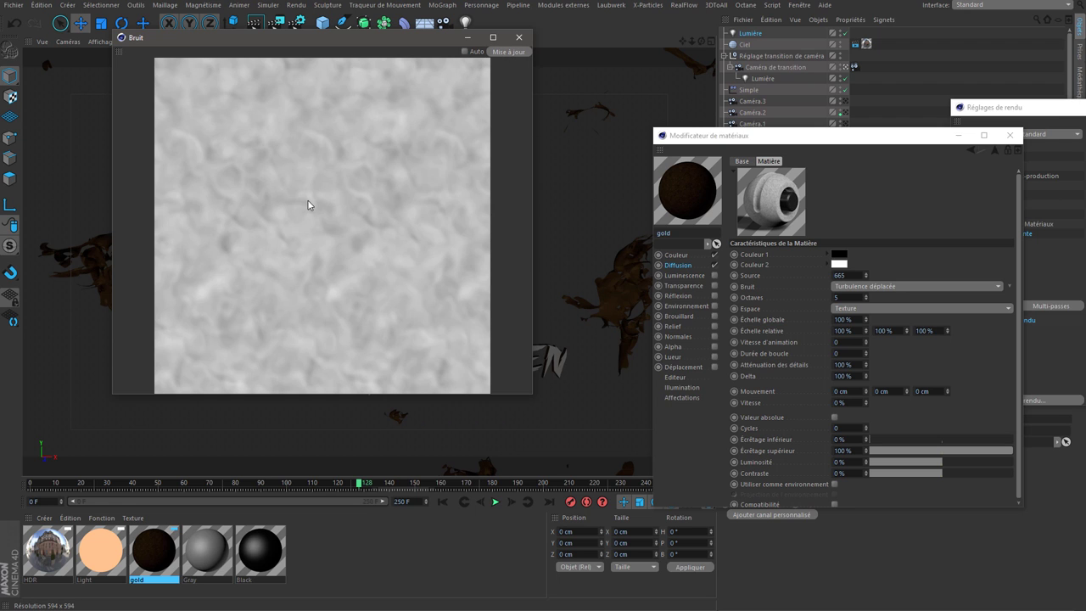
pyautogui.click(465, 52)
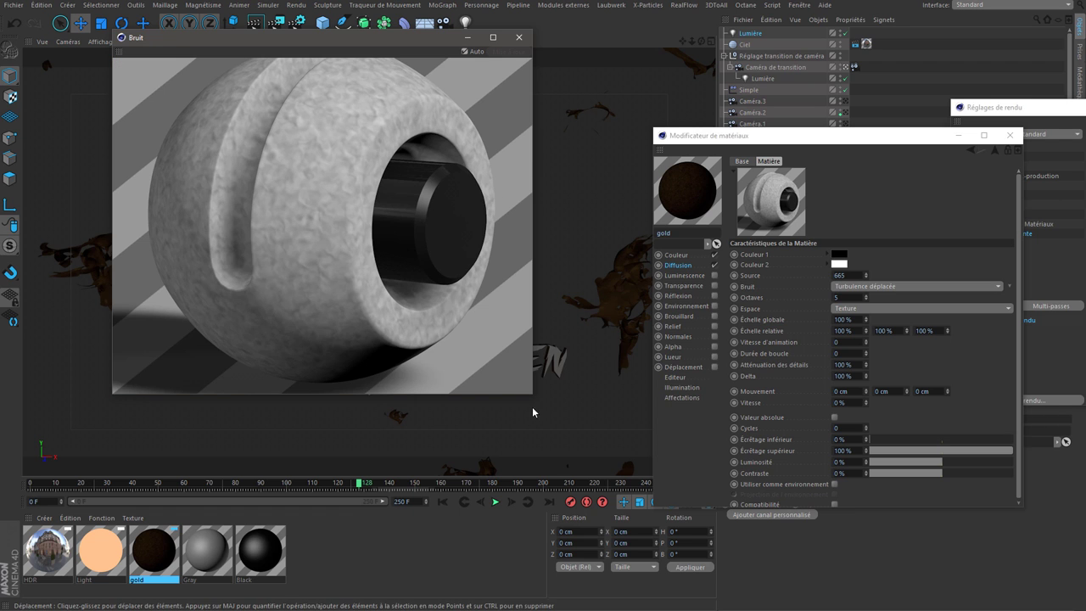
# Enlarge the noise preview, rotate its test object, and set Octaves to 8
pyautogui.moveTo(531, 396); pyautogui.dragTo(582, 506)
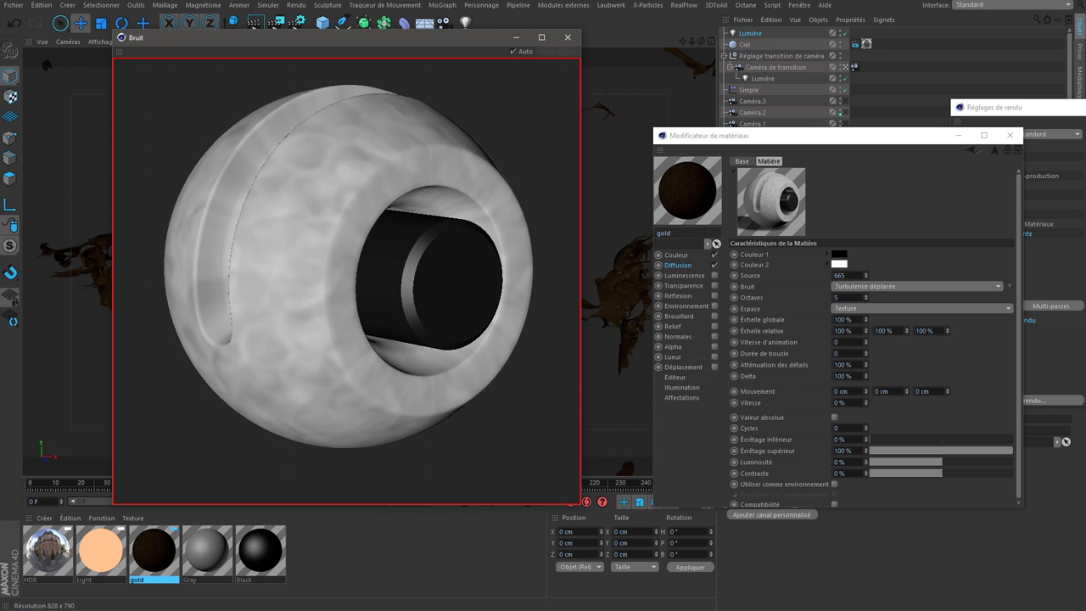
pyautogui.moveTo(374, 280); pyautogui.dragTo(400, 308)
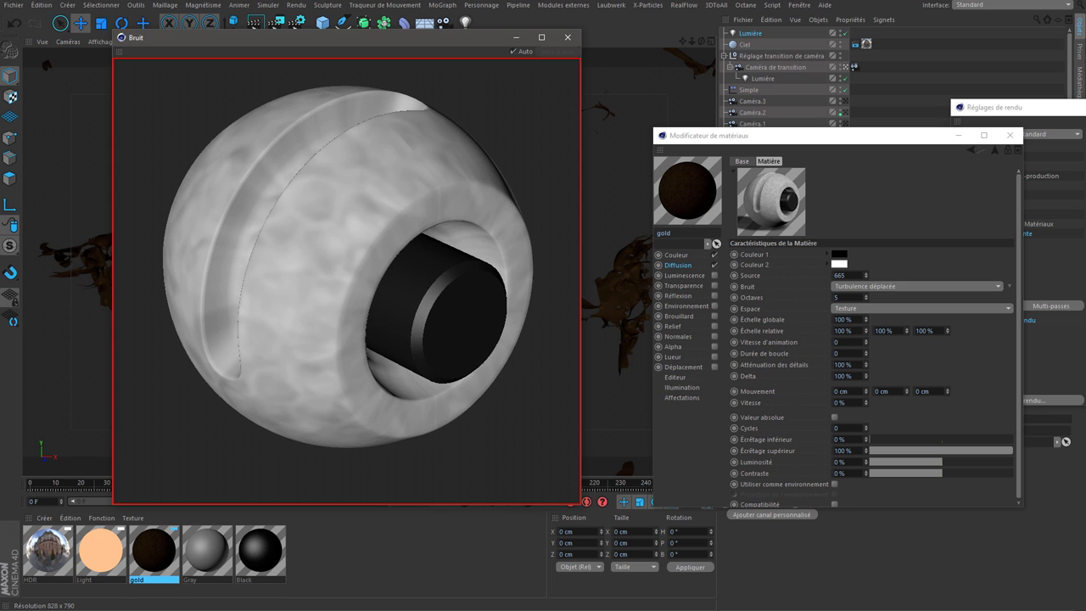
pyautogui.moveTo(371, 256); pyautogui.dragTo(399, 289)
pyautogui.moveTo(339, 228); pyautogui.dragTo(353, 256)
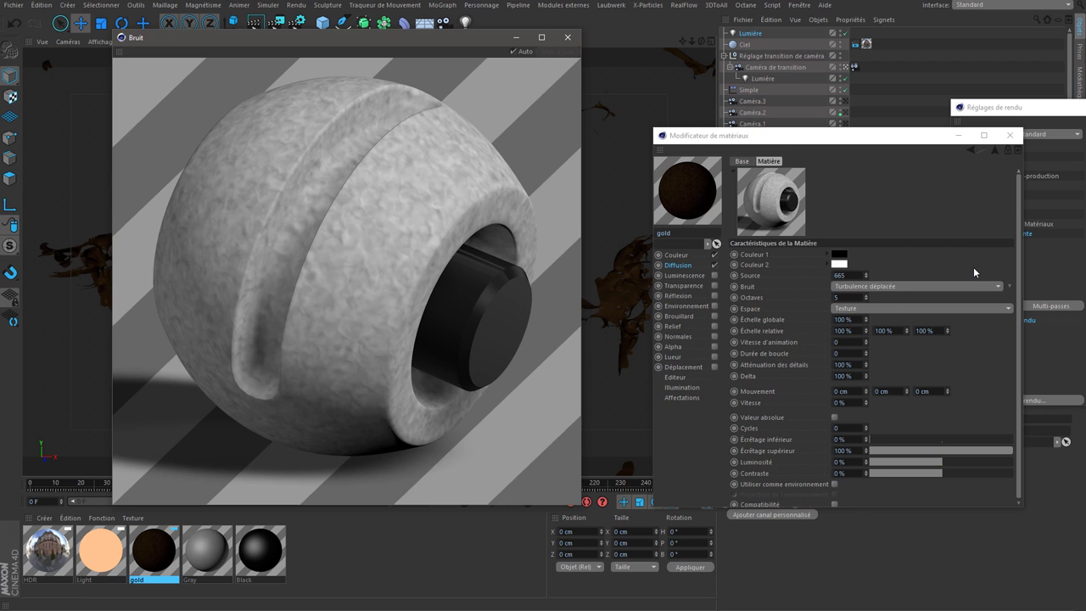
pyautogui.click(662, 367)
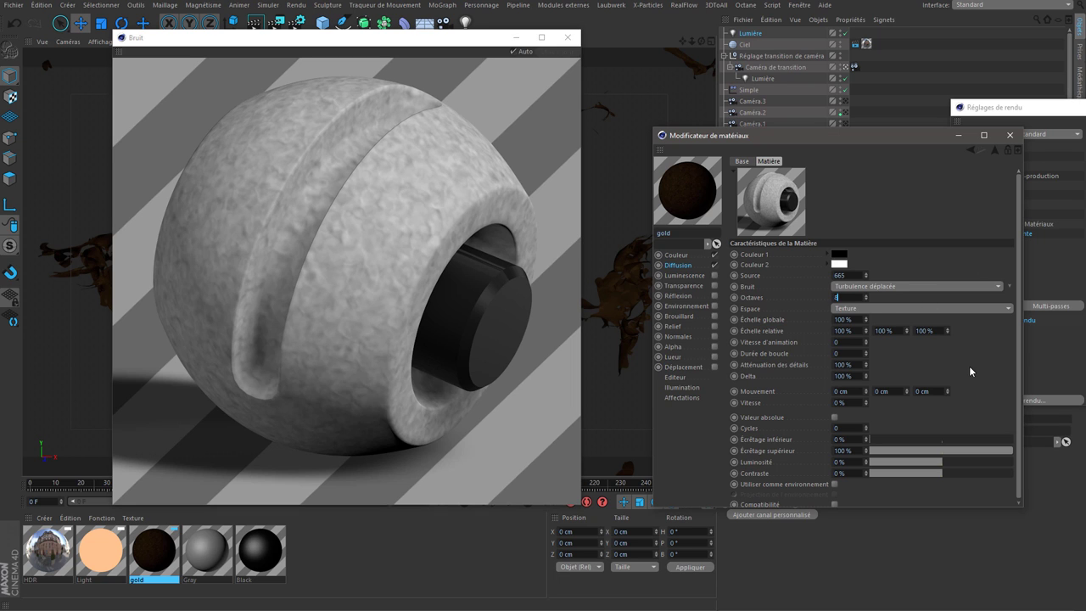
pyautogui.write('8')
pyautogui.write('2.5')
pyautogui.press('Return')
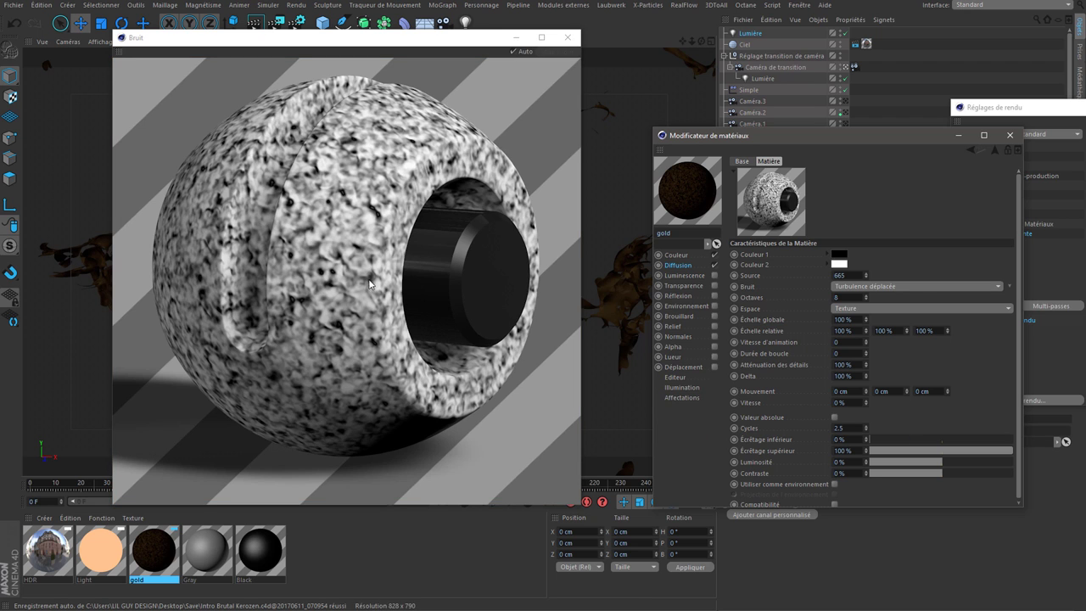
# Set the noise's Échelle globale to 400% after trying 500%
pyautogui.scroll(-1, 921, 419)
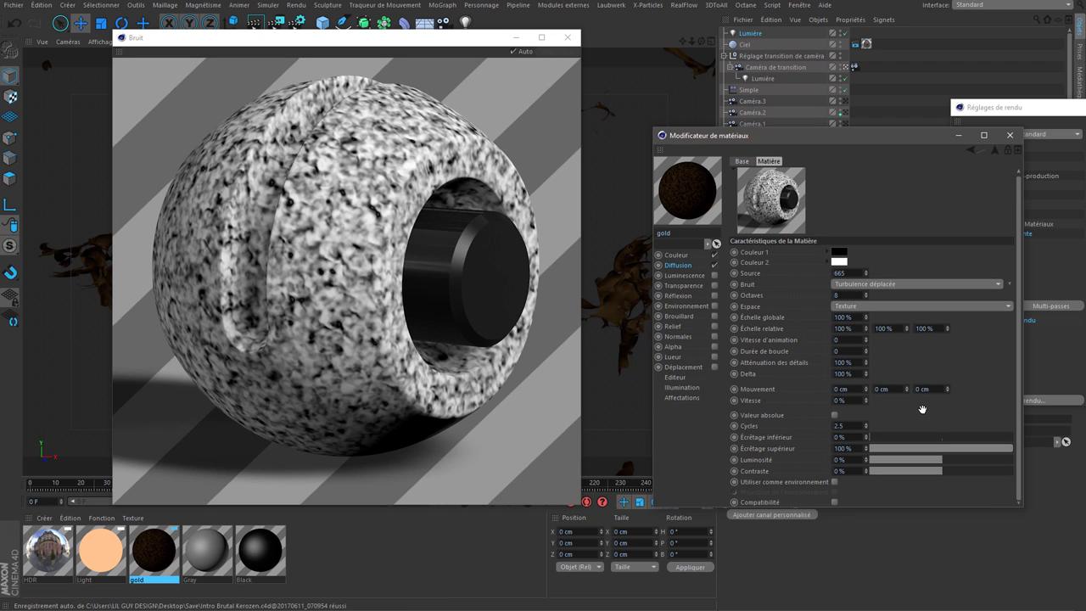
pyautogui.scroll(1, 925, 398)
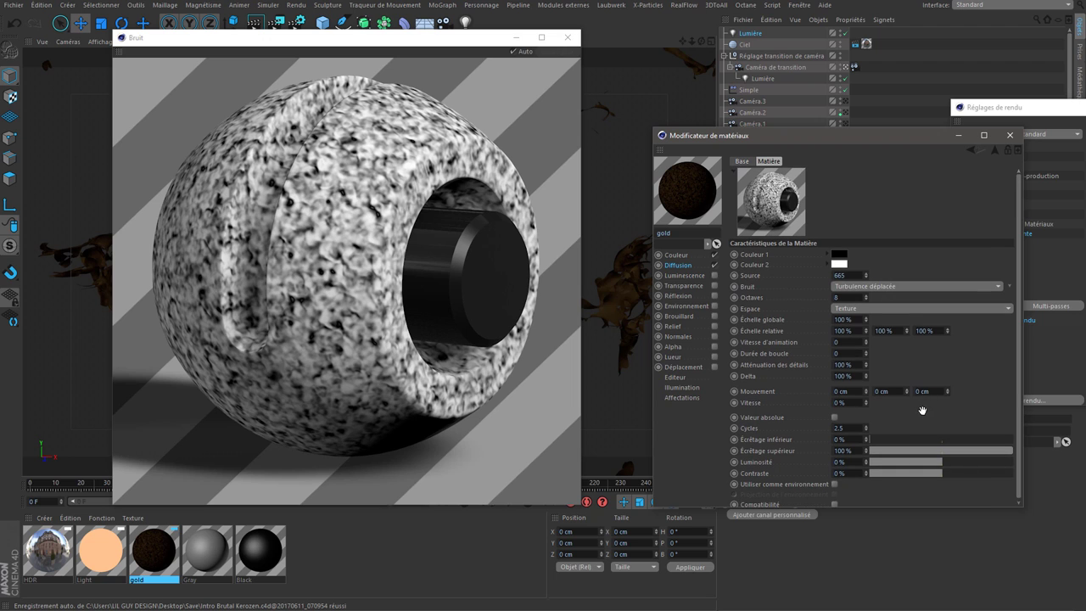
pyautogui.click(848, 319)
pyautogui.write('500')
pyautogui.press('Return')
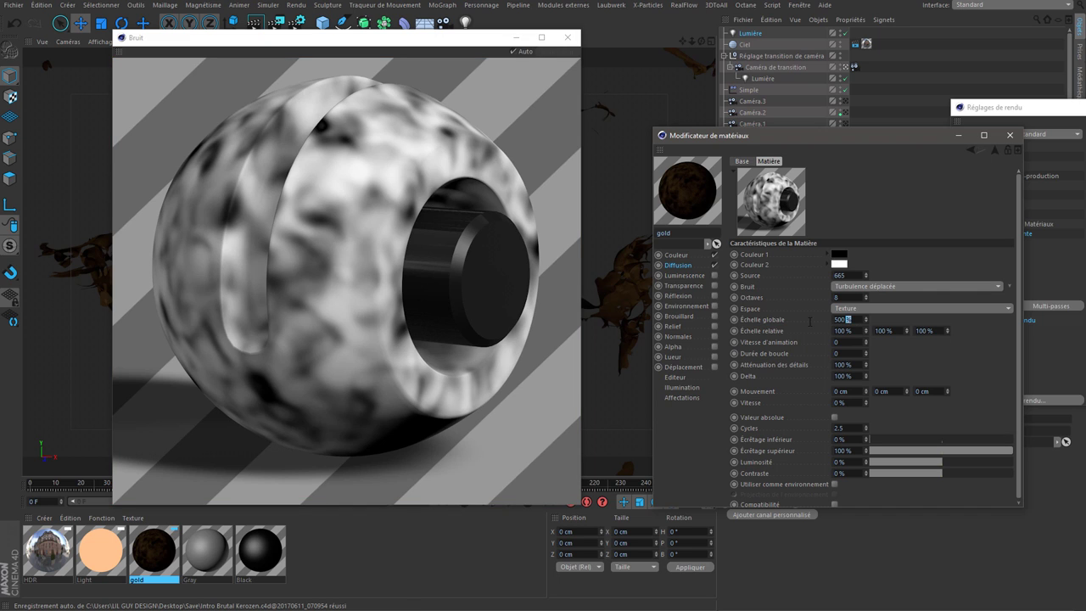
pyautogui.write('40')
pyautogui.press('Return')
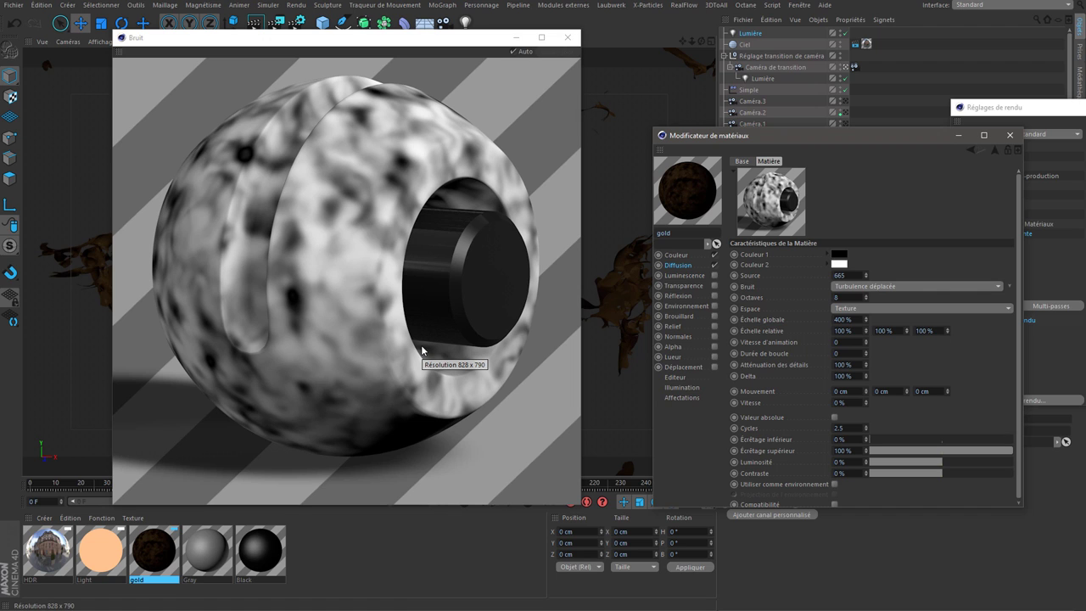
# Add a top Bruit layer using Turbulence ondulatoire at 350% global scale
pyautogui.click(972, 150)
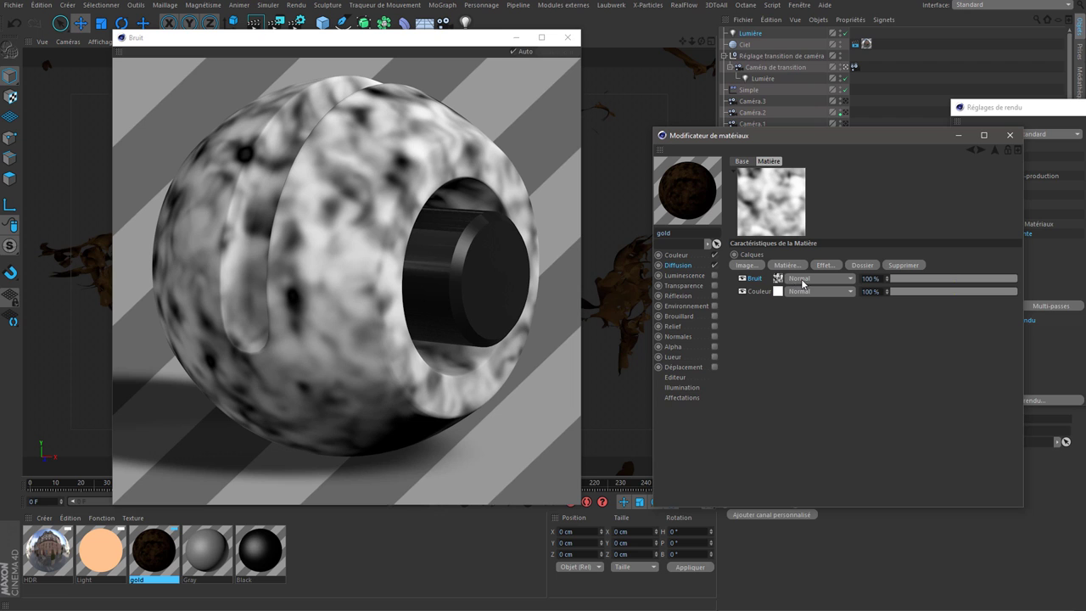
pyautogui.click(798, 266)
pyautogui.click(830, 319)
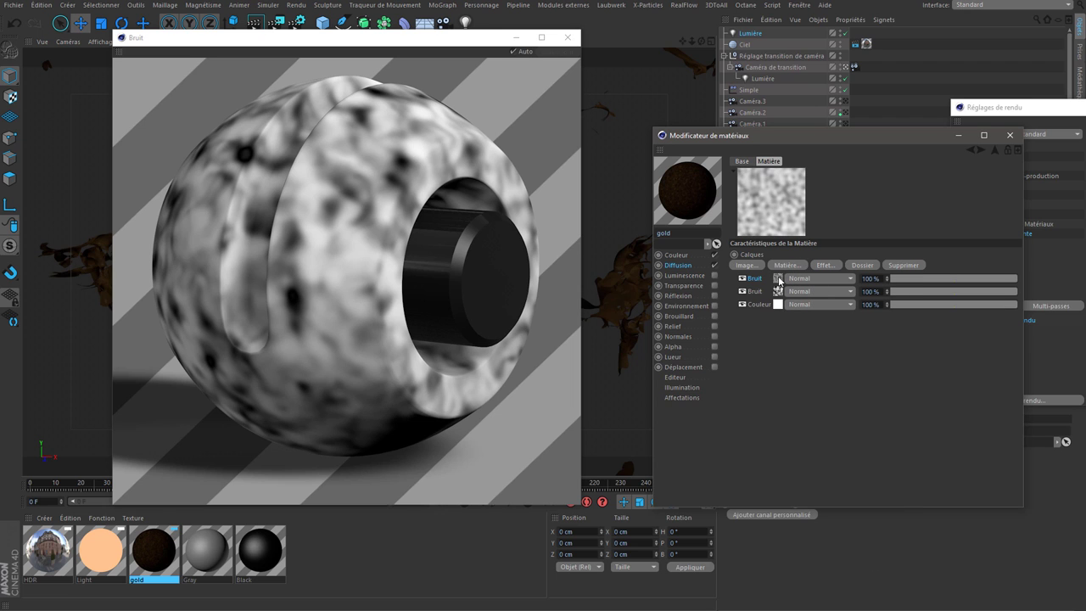
pyautogui.click(778, 278)
pyautogui.click(858, 287)
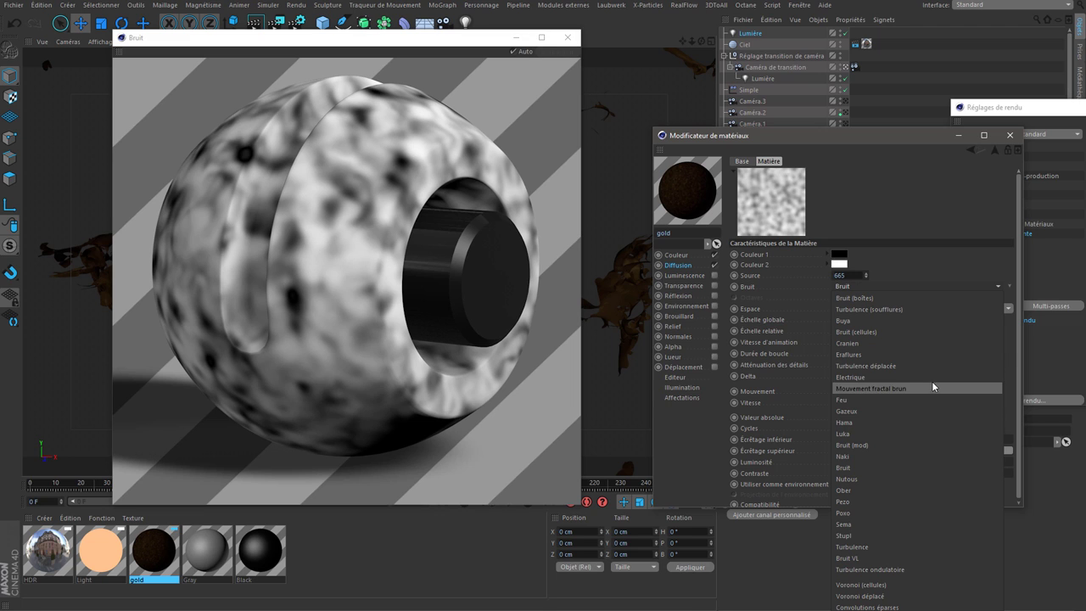
pyautogui.click(897, 569)
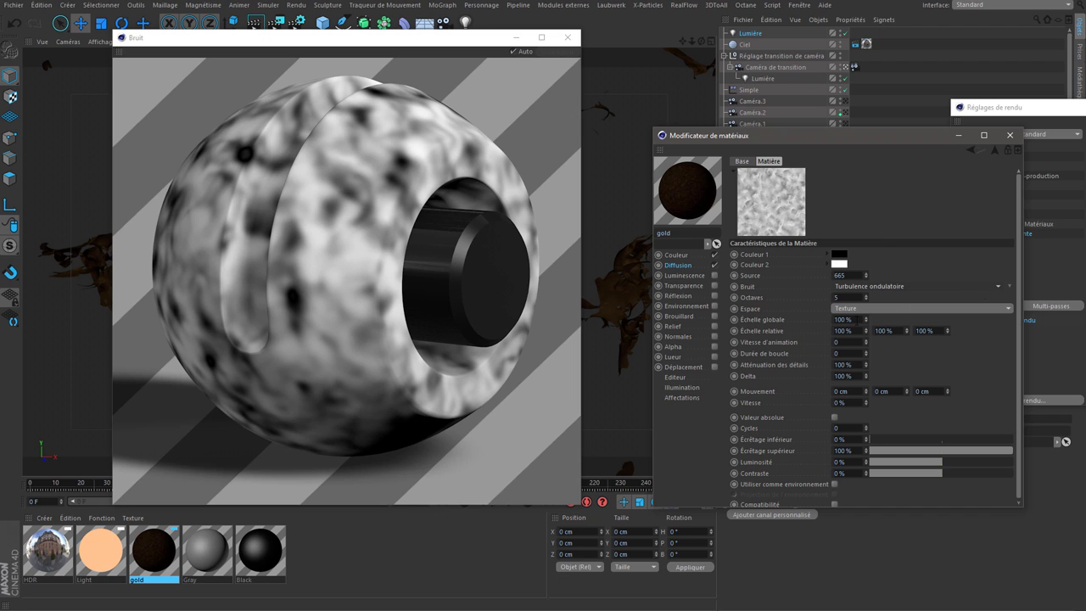
pyautogui.click(847, 319)
pyautogui.write('350')
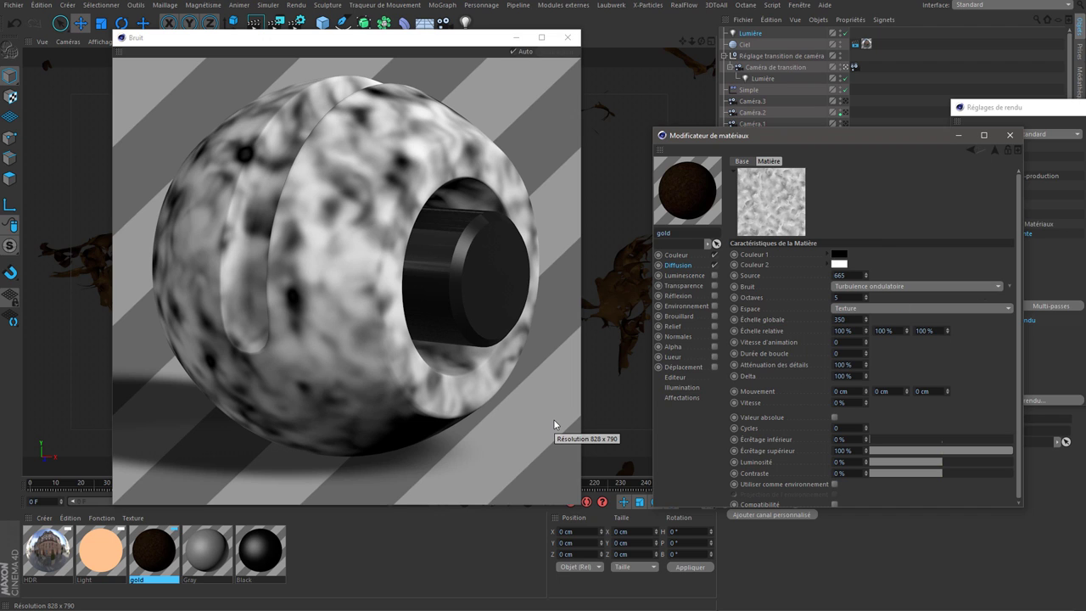
pyautogui.press('Return')
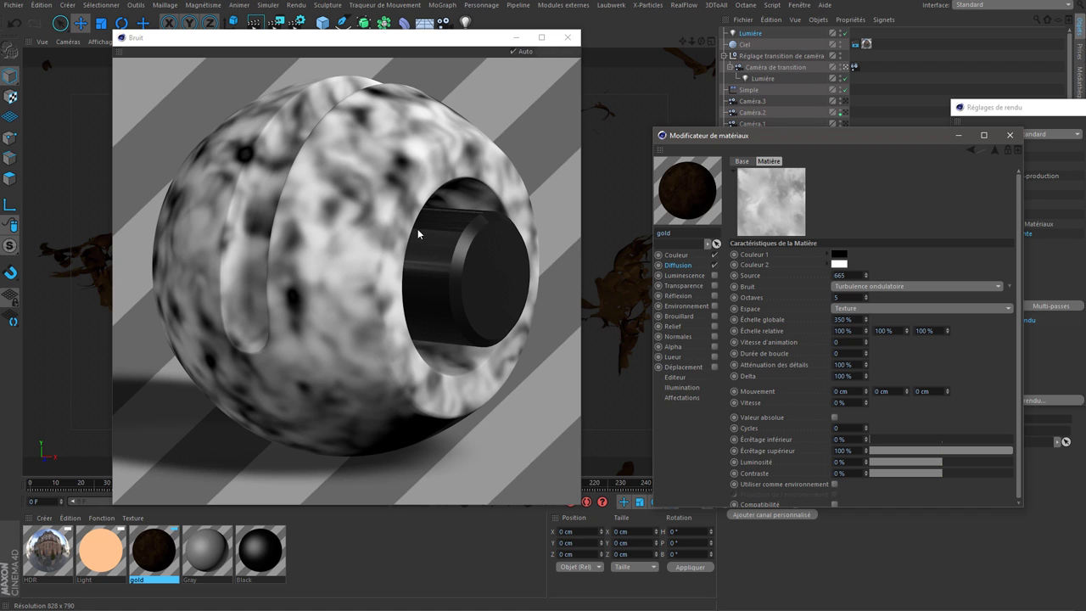
# Show the Turbulence ondulatoire noise as a flat 2D, higher-resolution swatch in a larger window
pyautogui.rightClick(423, 207)
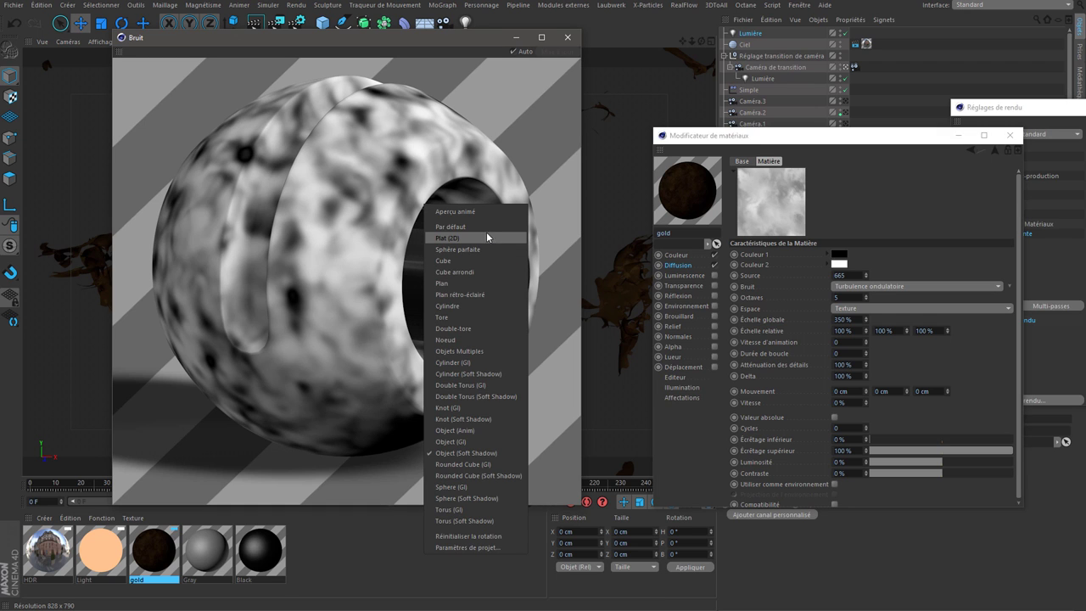
pyautogui.click(486, 236)
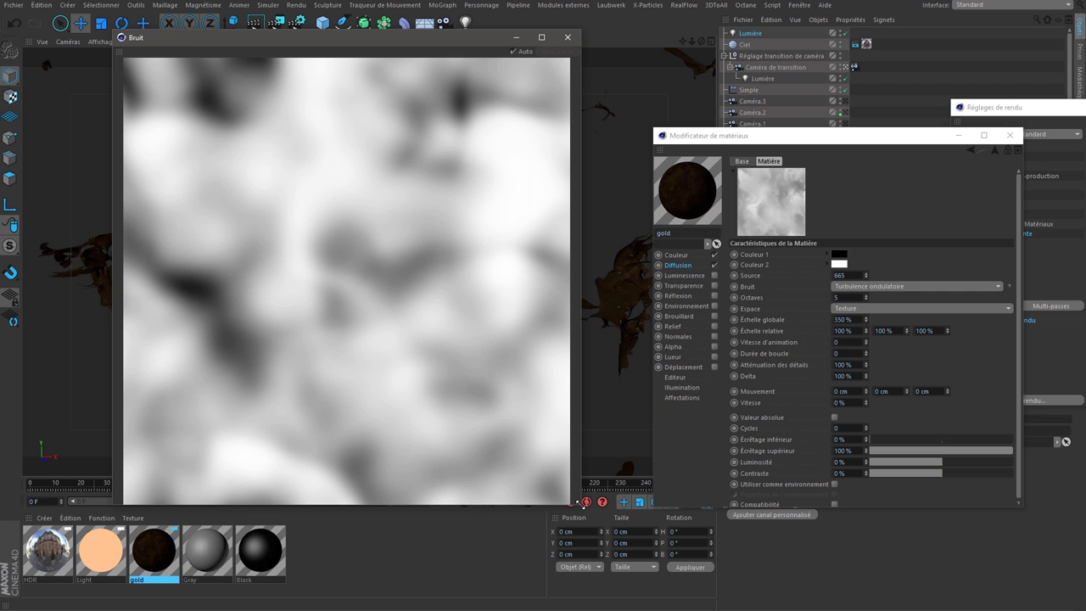
pyautogui.moveTo(584, 507); pyautogui.dragTo(383, 240)
pyautogui.rightClick(774, 181)
pyautogui.click(799, 200)
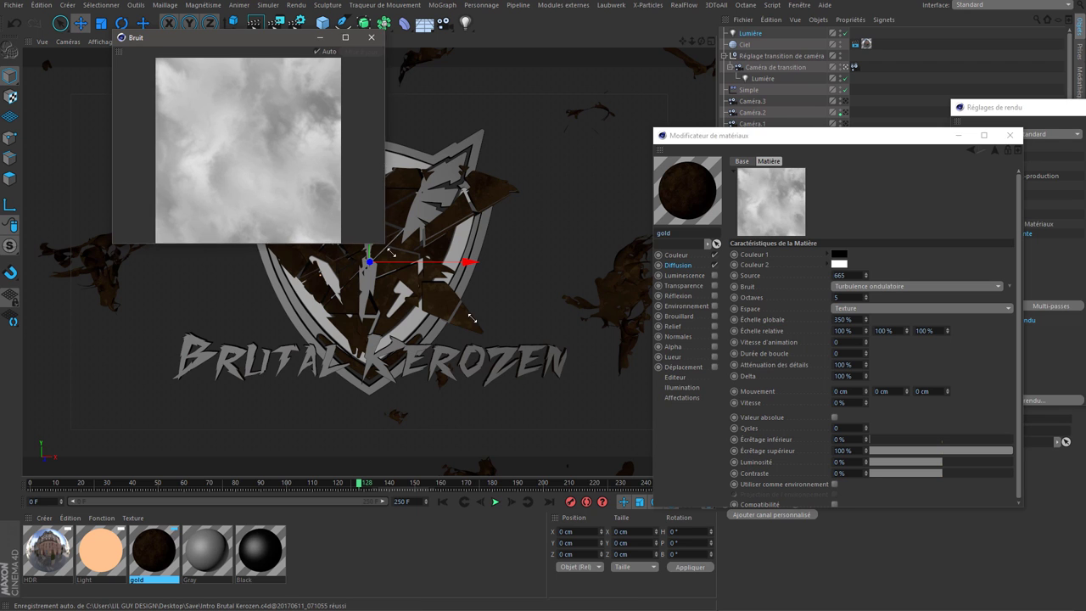
pyautogui.moveTo(384, 241); pyautogui.dragTo(556, 474)
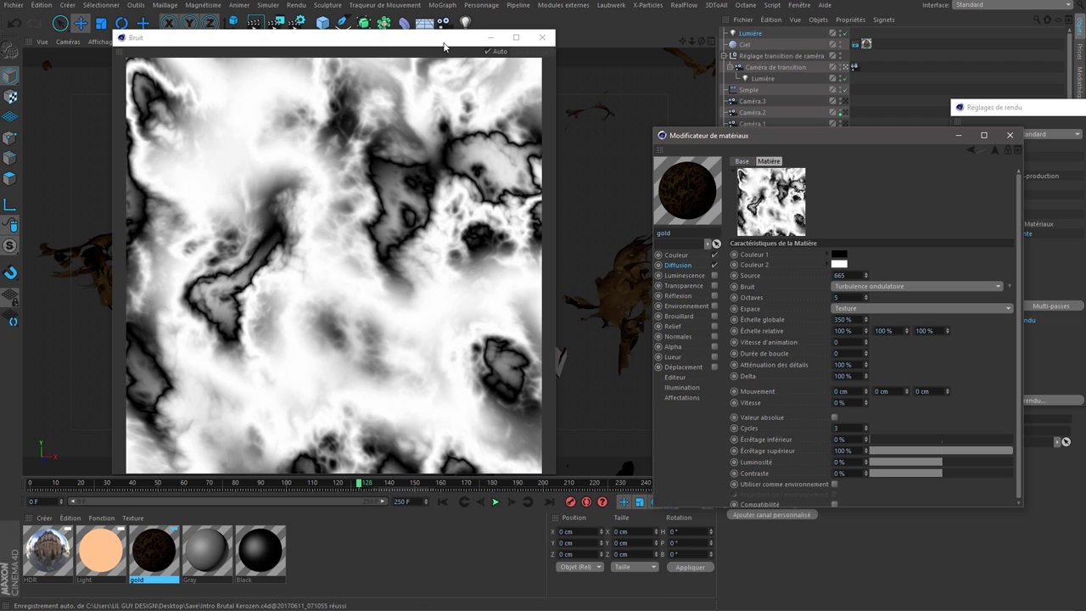
# Try higher Cycles values like 24 and 40, then return Cycles to 3
pyautogui.moveTo(444, 39); pyautogui.dragTo(575, 60)
pyautogui.moveTo(868, 428); pyautogui.dragTo(867, 449)
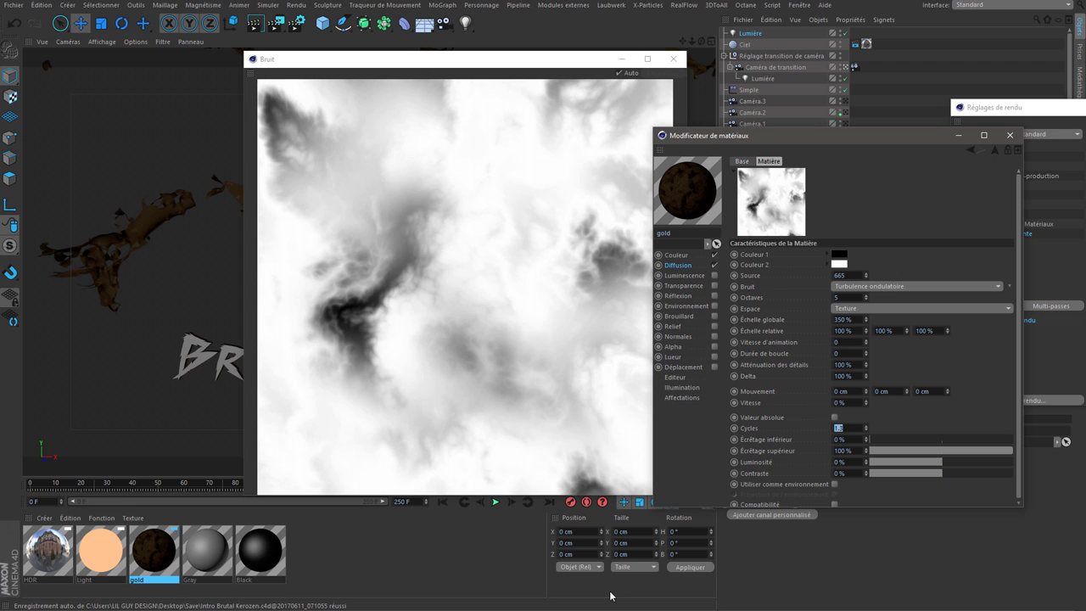
pyautogui.write('3')
pyautogui.press('Return')
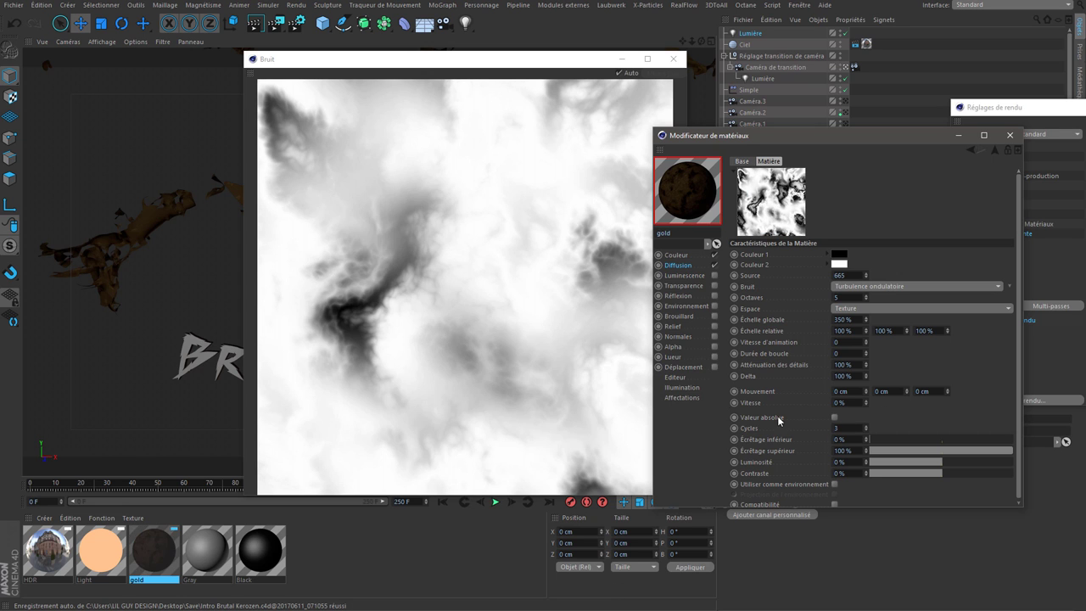
pyautogui.moveTo(552, 59); pyautogui.dragTo(475, 55)
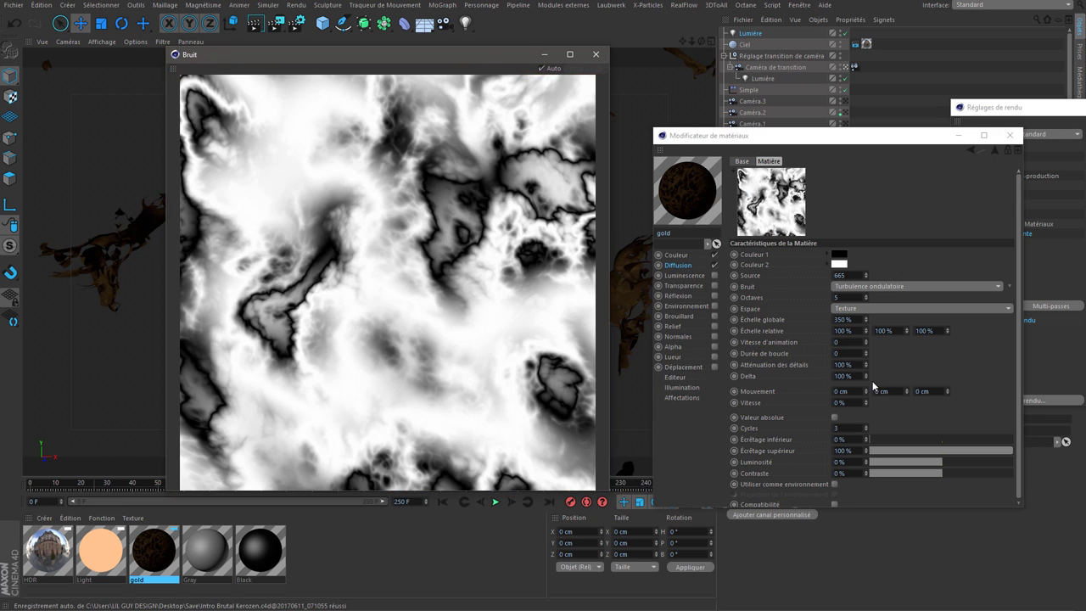
pyautogui.moveTo(867, 430); pyautogui.dragTo(213, 334)
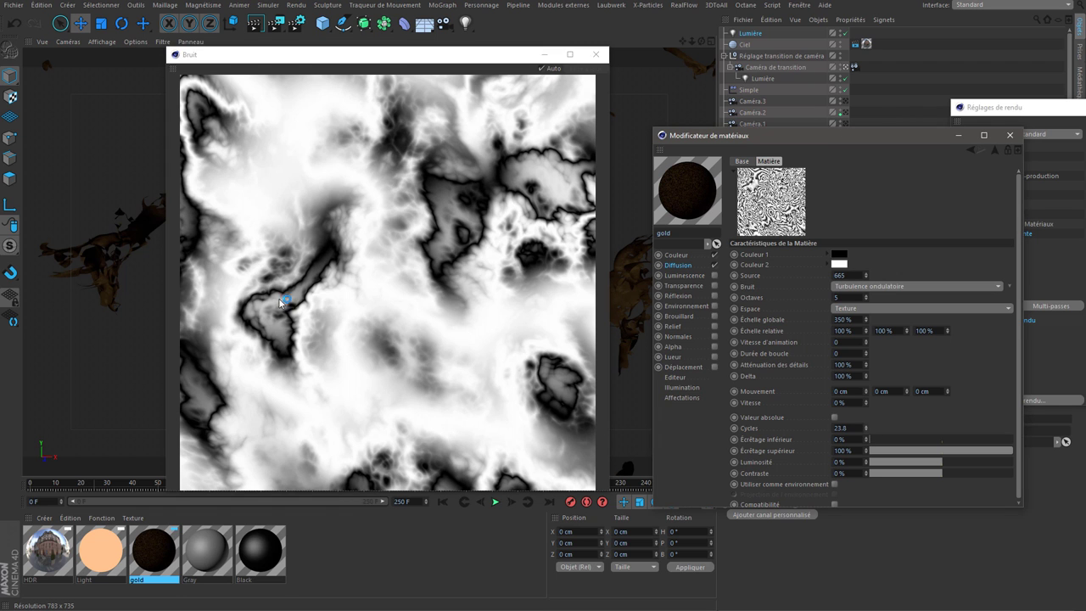
pyautogui.moveTo(867, 431); pyautogui.dragTo(867, 407)
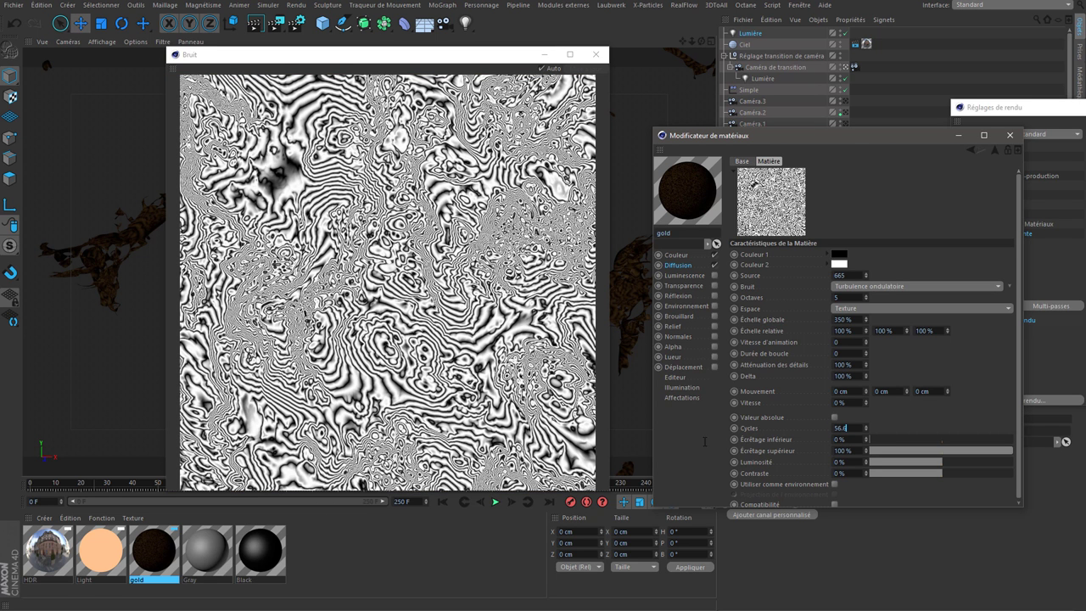
pyautogui.write('3')
pyautogui.press('Return')
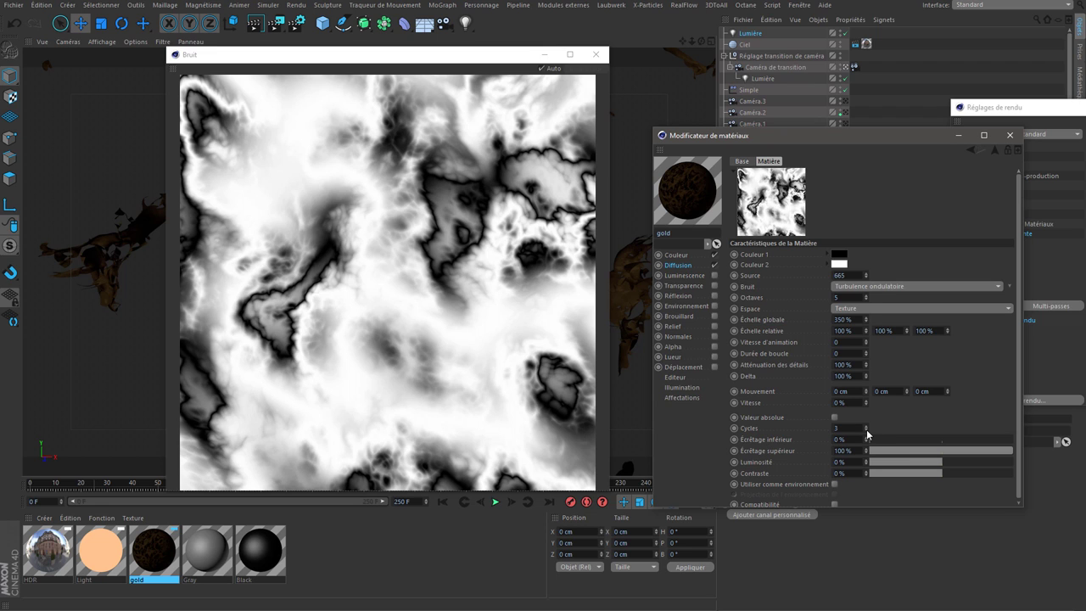
# Nudge Cycles again, then re-enter 3 in the Cycles field
pyautogui.moveTo(866, 428); pyautogui.dragTo(867, 433)
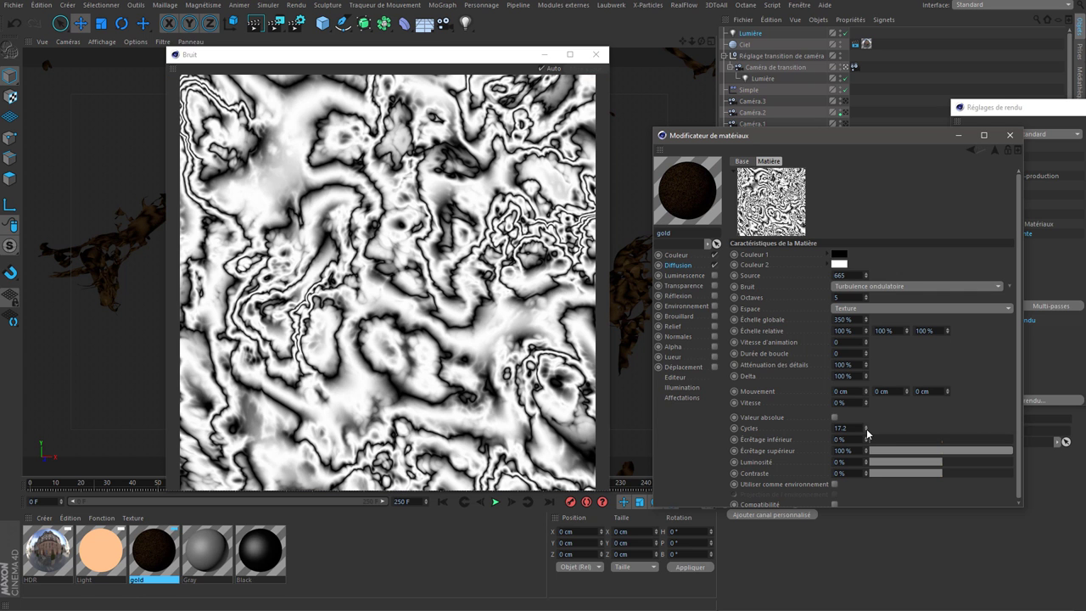
pyautogui.moveTo(869, 439); pyautogui.dragTo(867, 432)
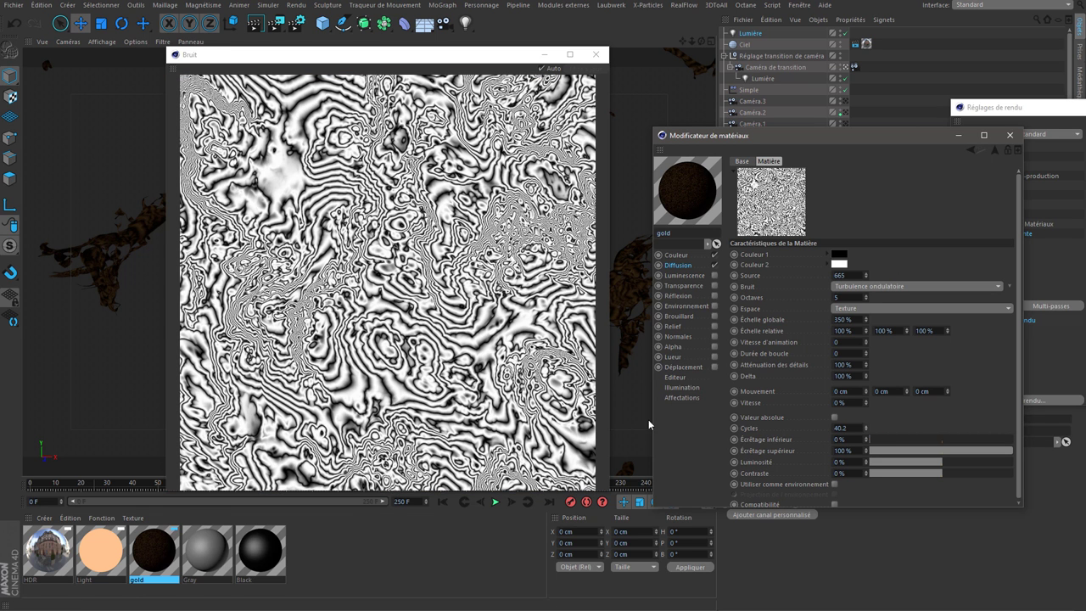
pyautogui.click(360, 386)
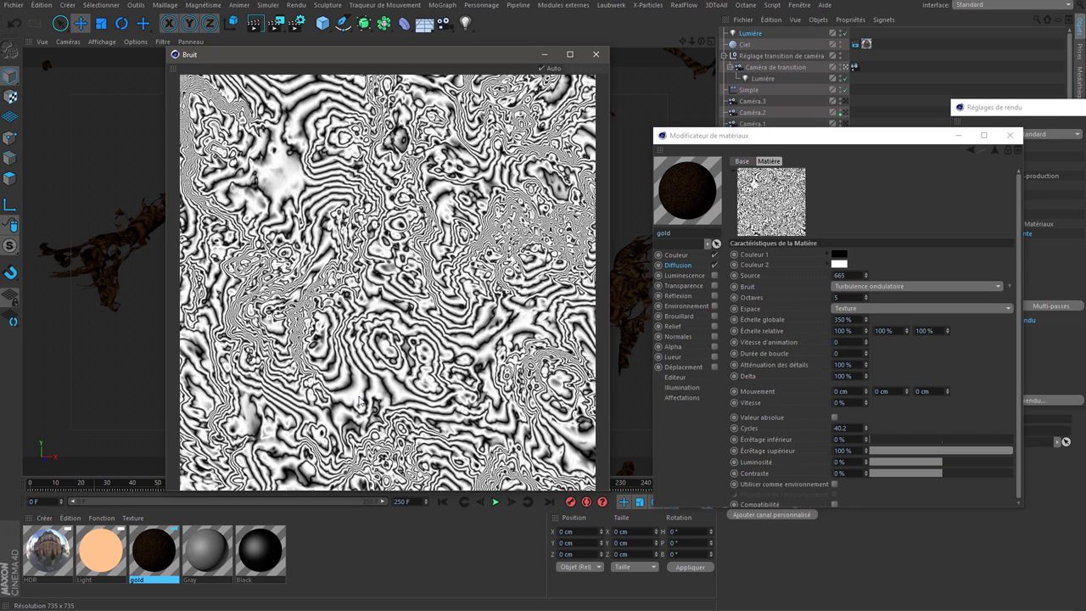
pyautogui.click(839, 428)
pyautogui.doubleClick(839, 428)
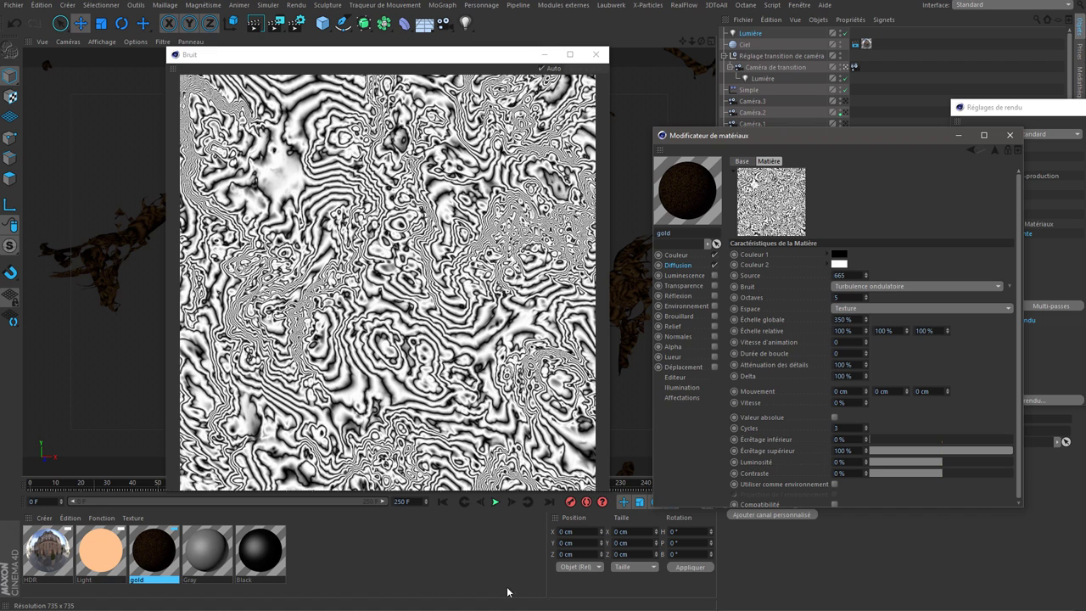
pyautogui.press('Return')
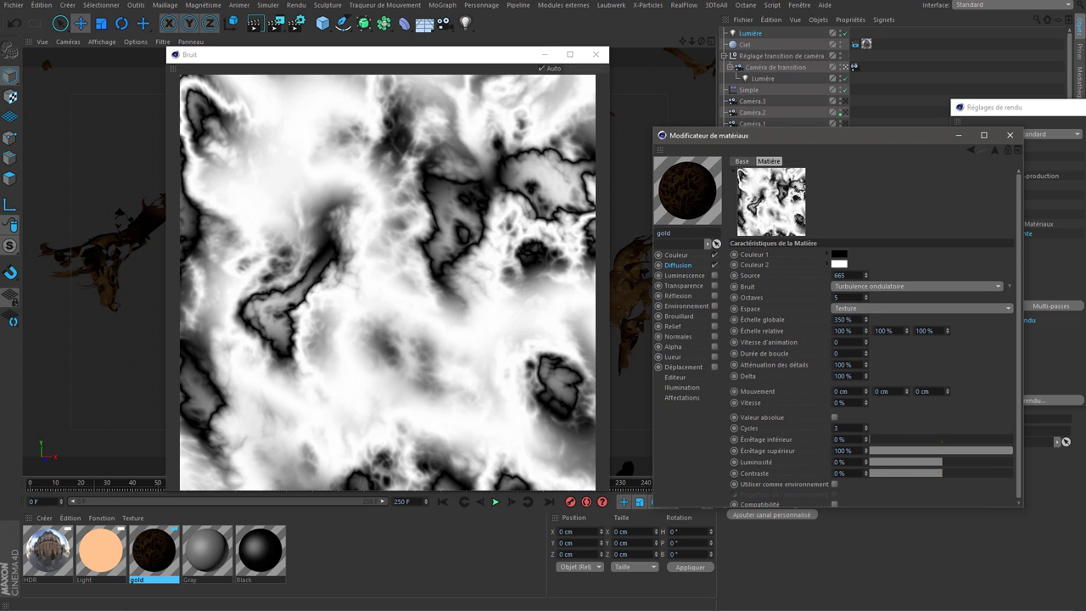
# Set the noise's Octaves to 8 and enlarge the Bruit preview window
pyautogui.doubleClick(837, 297)
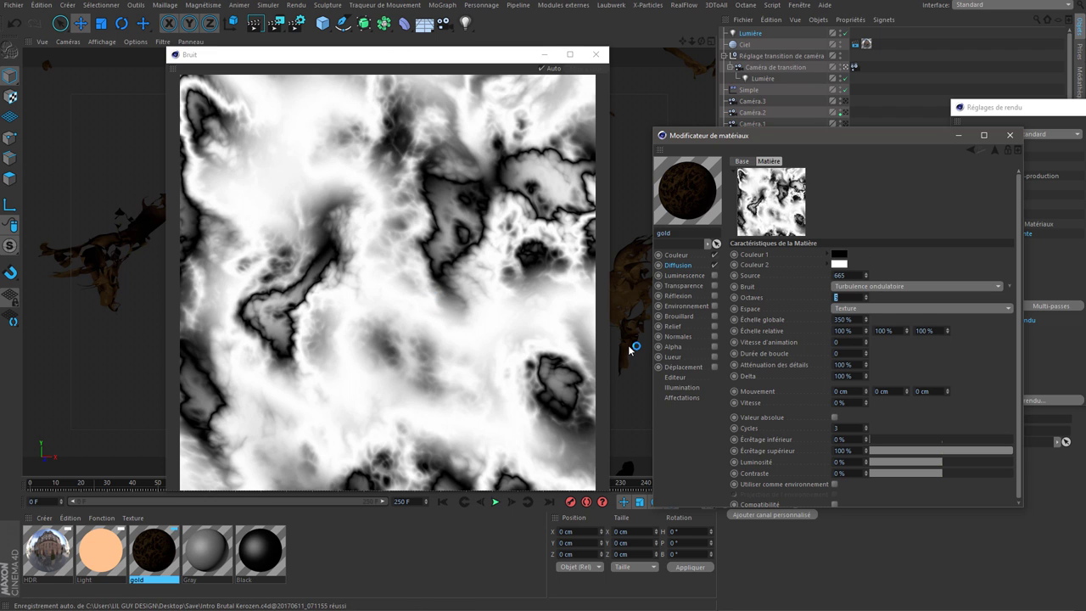
pyautogui.write('8')
pyautogui.press('Return')
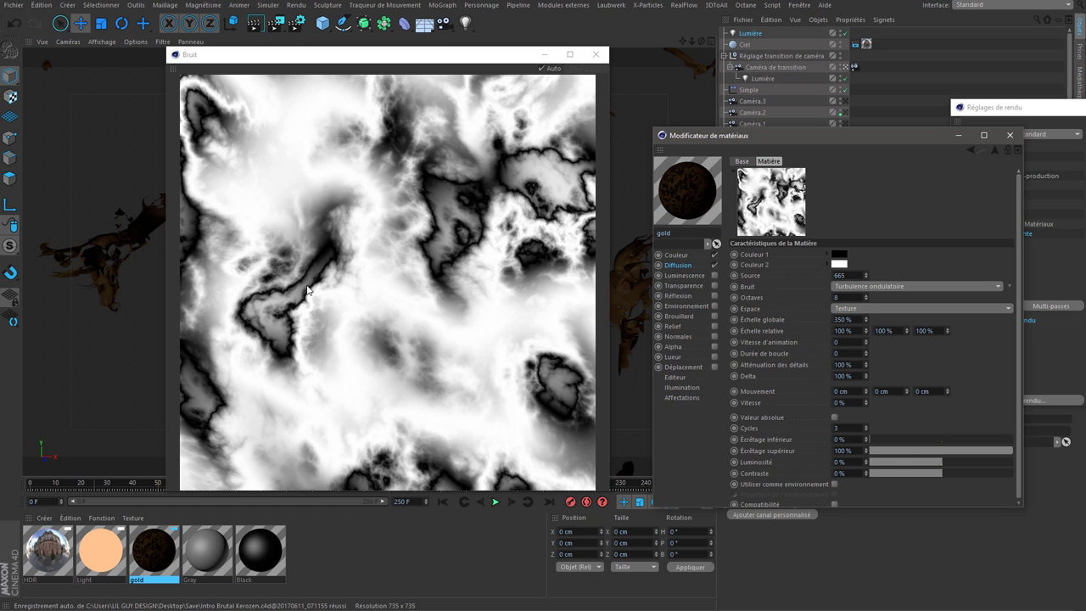
pyautogui.moveTo(606, 499); pyautogui.dragTo(589, 580)
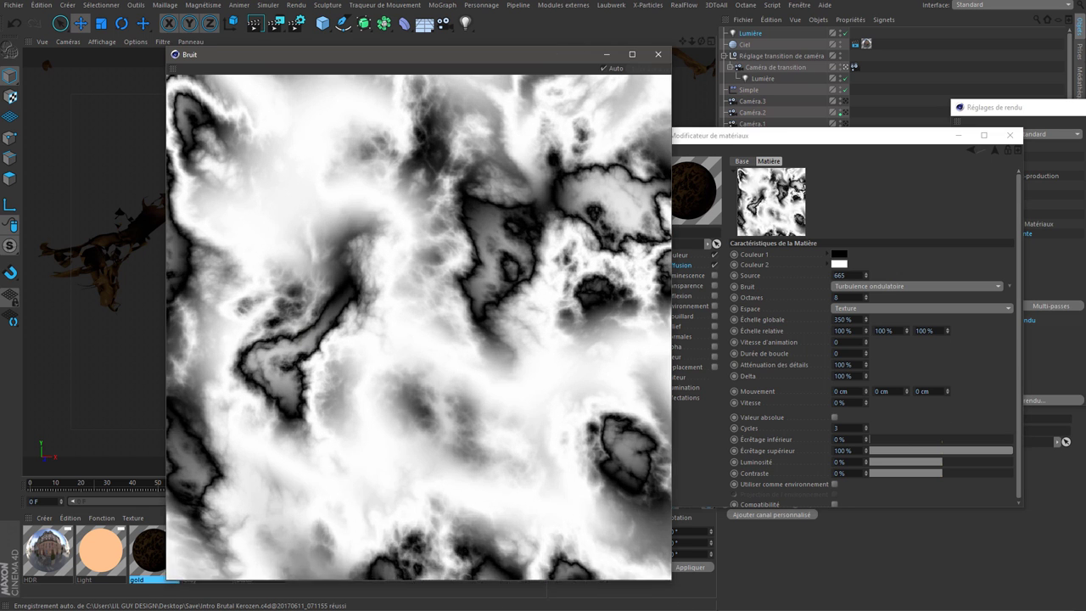
pyautogui.click(878, 362)
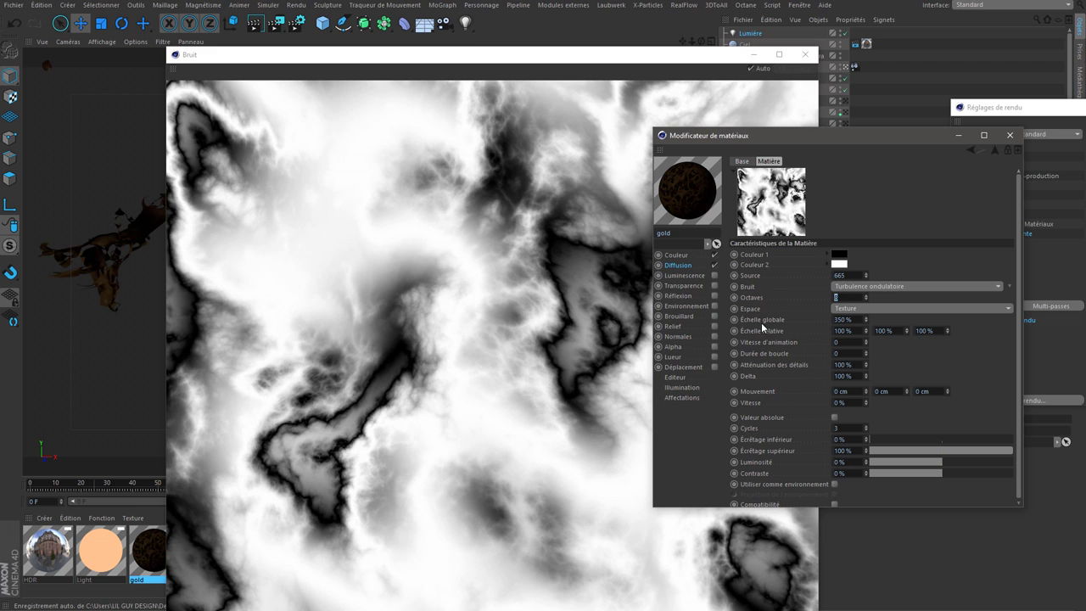
pyautogui.write('6')
# Compare Octaves values 0 through 5, then settle back on 8
pyautogui.press('Return')
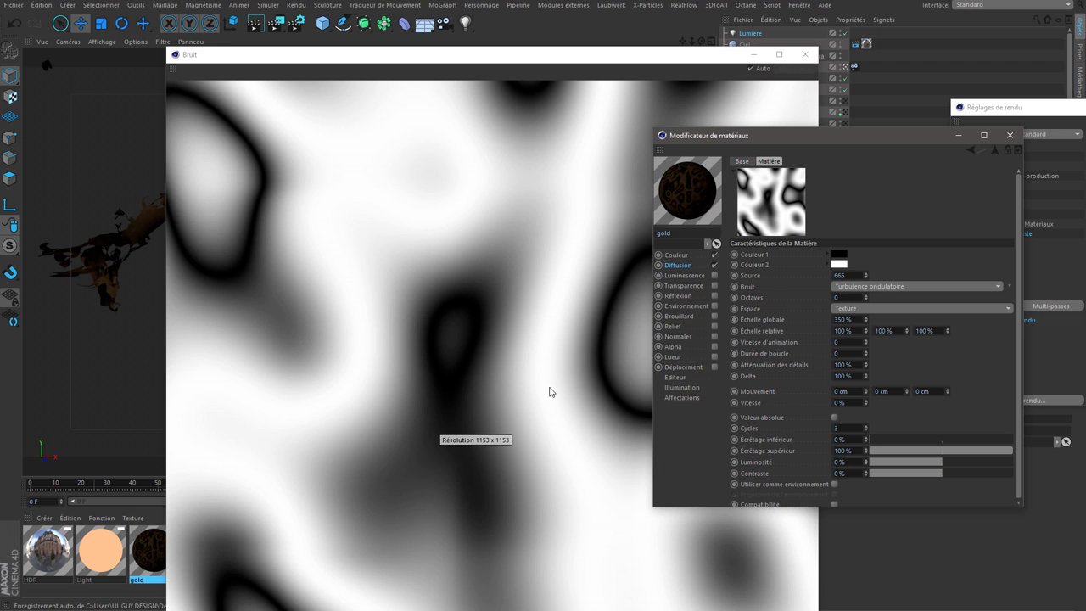
pyautogui.press('Return')
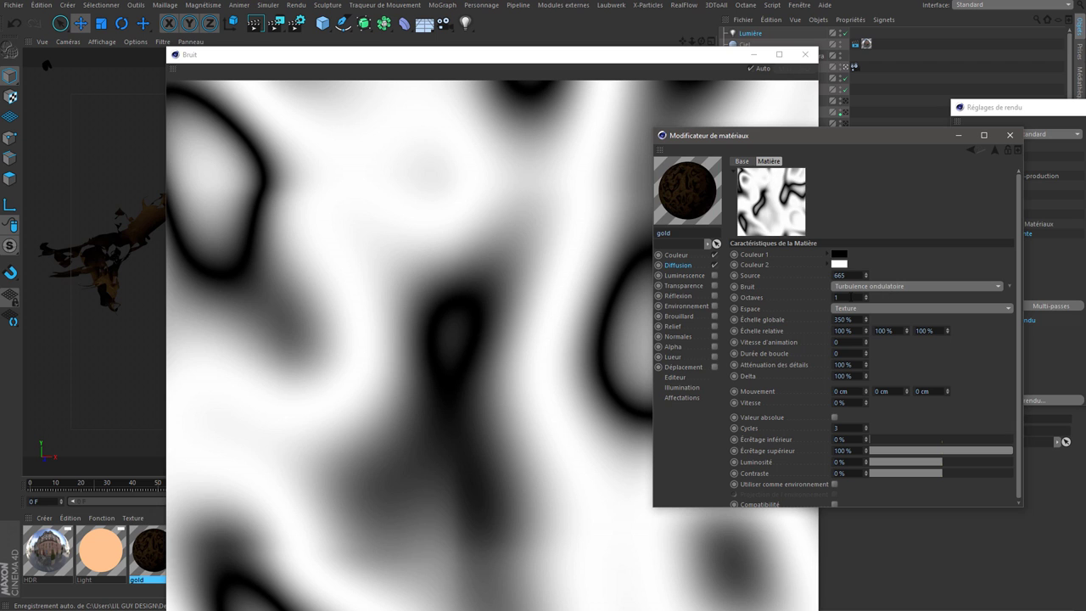
pyautogui.write('3')
pyautogui.press('Return')
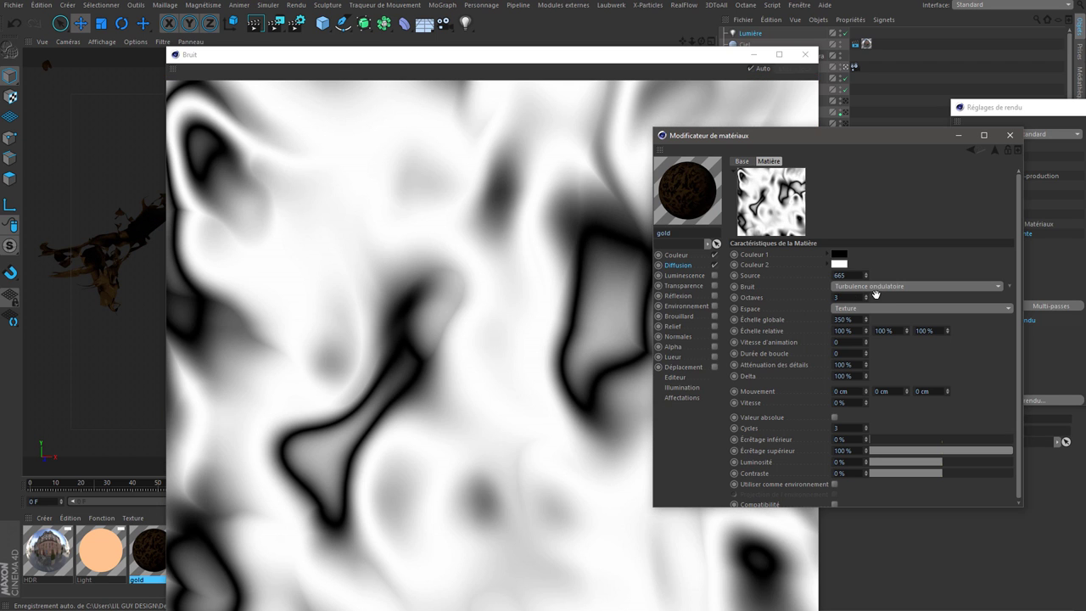
pyautogui.click(867, 294)
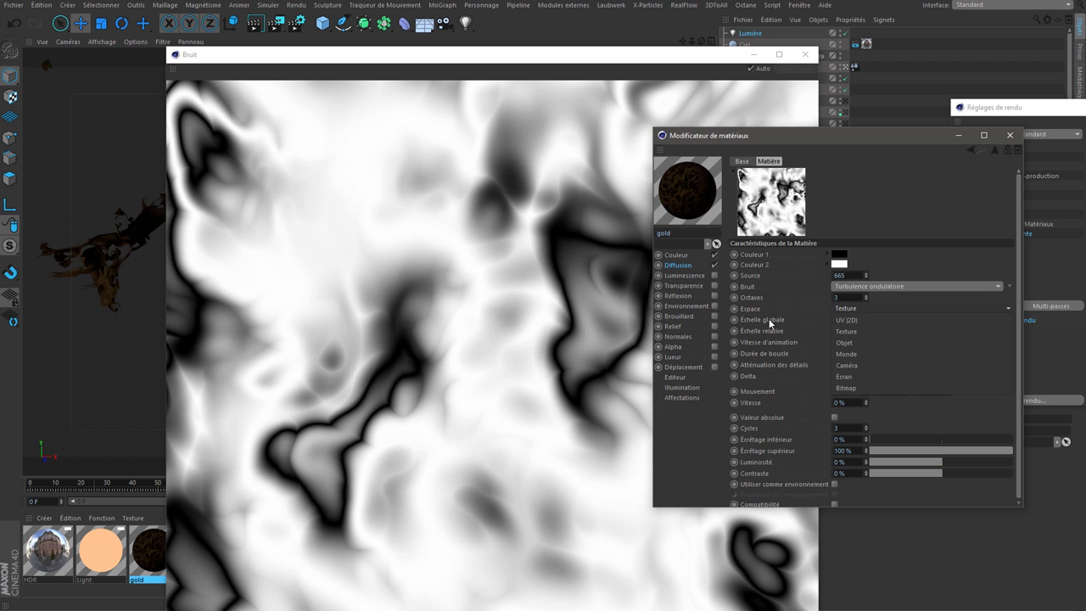
pyautogui.click(867, 295)
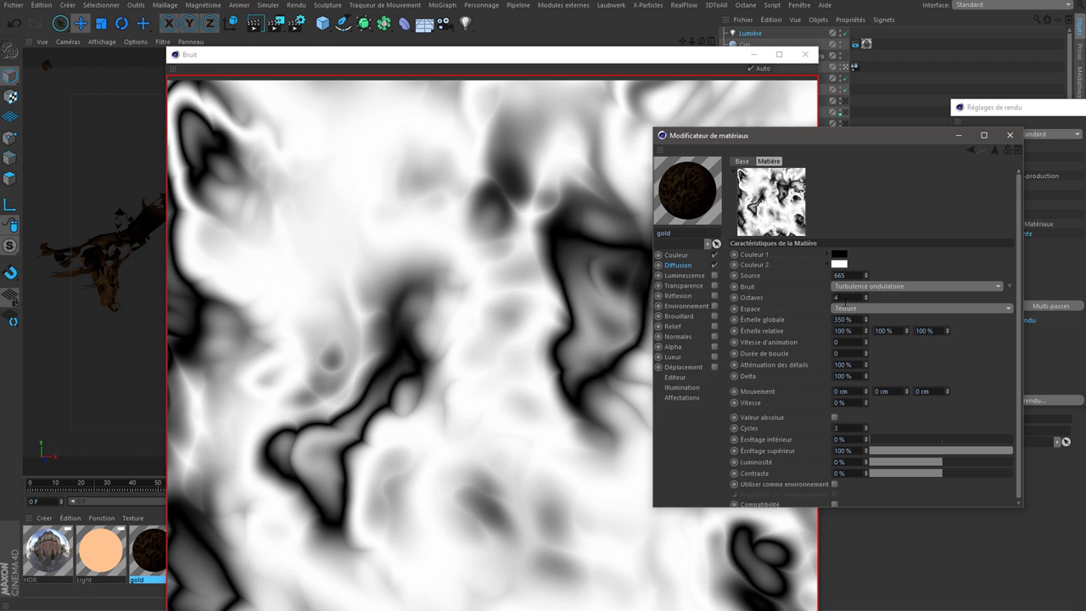
pyautogui.click(867, 295)
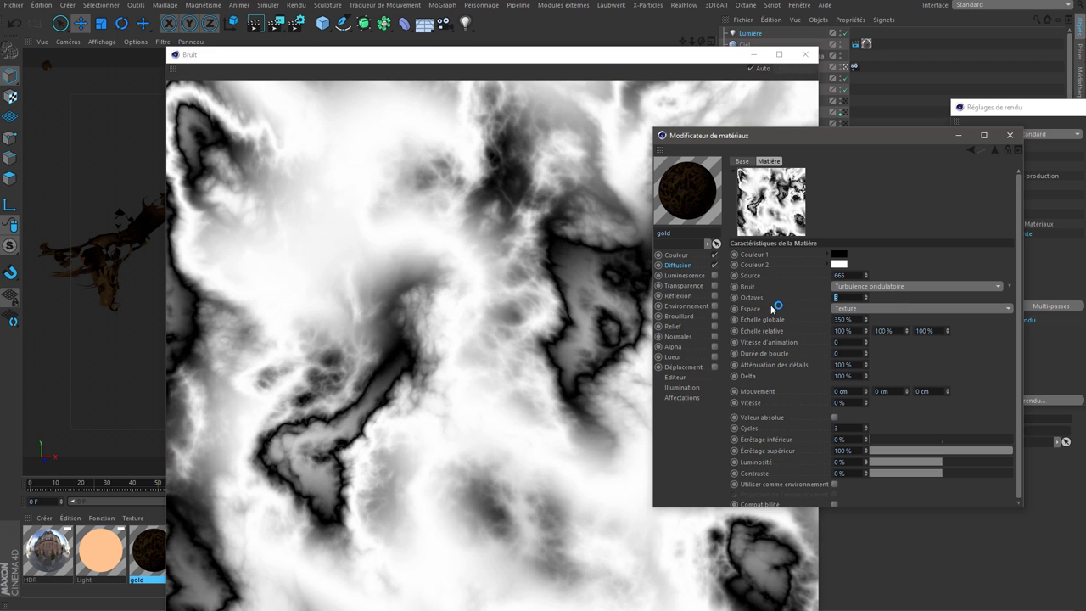
pyautogui.write('8')
pyautogui.press('Return')
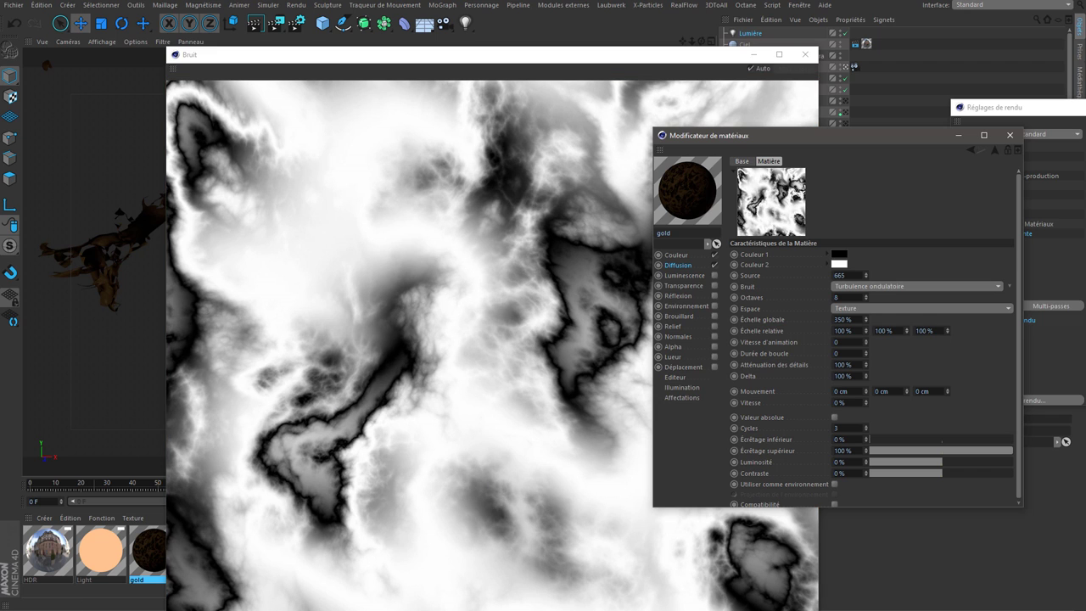
pyautogui.moveTo(167, 610)
pyautogui.mouseDown()
pyautogui.moveTo(280, 417)
pyautogui.moveTo(431, 436)
pyautogui.mouseUp()
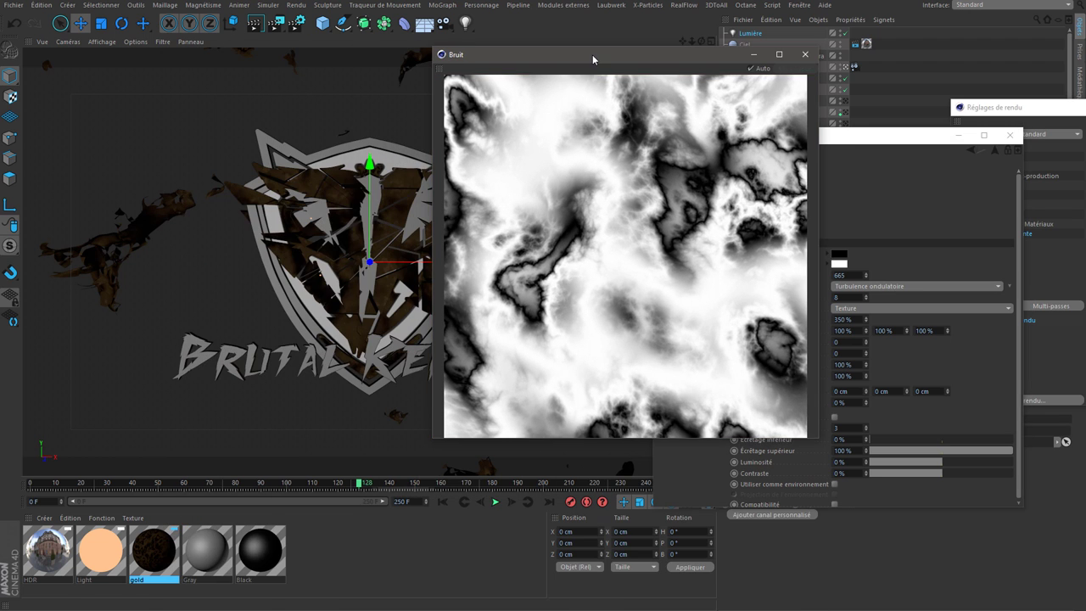
# Set the first noise layer's blend mode to Lumière tamisée
pyautogui.moveTo(593, 55); pyautogui.dragTo(284, 97)
pyautogui.click(677, 265)
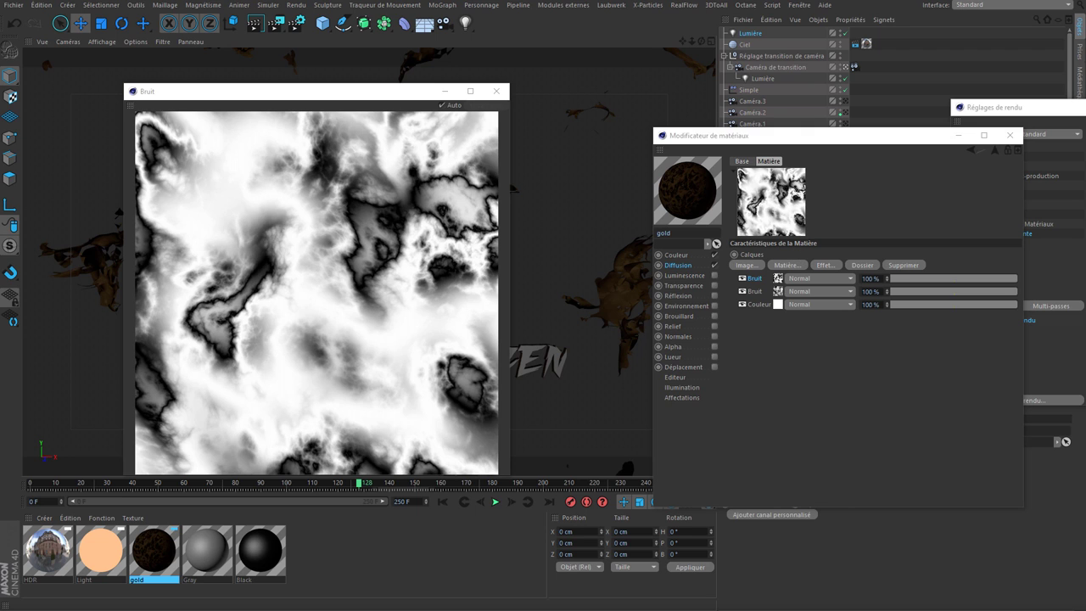
pyautogui.click(802, 279)
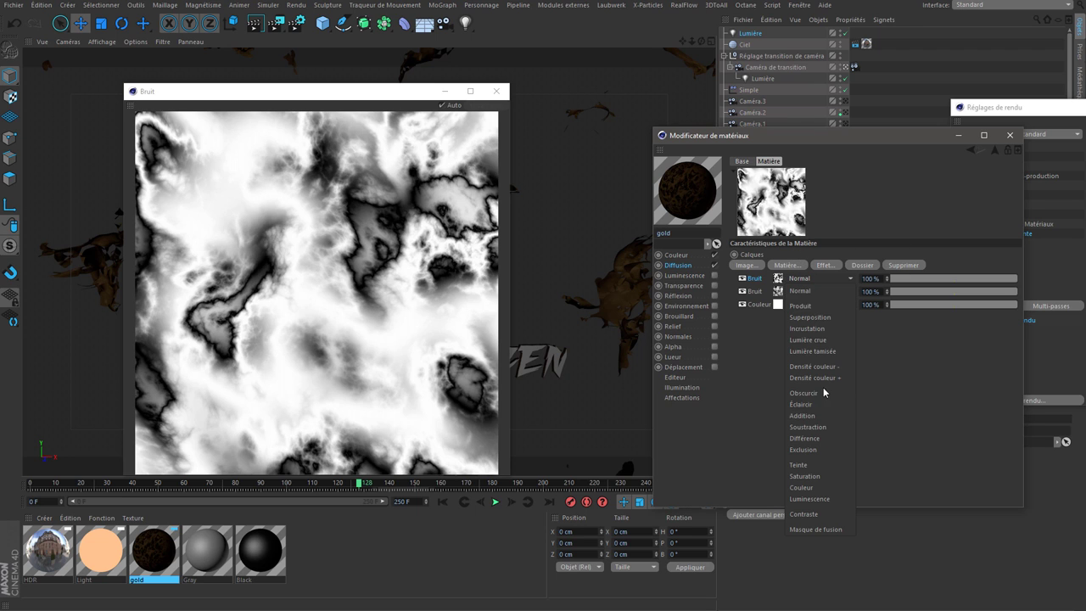
pyautogui.click(831, 351)
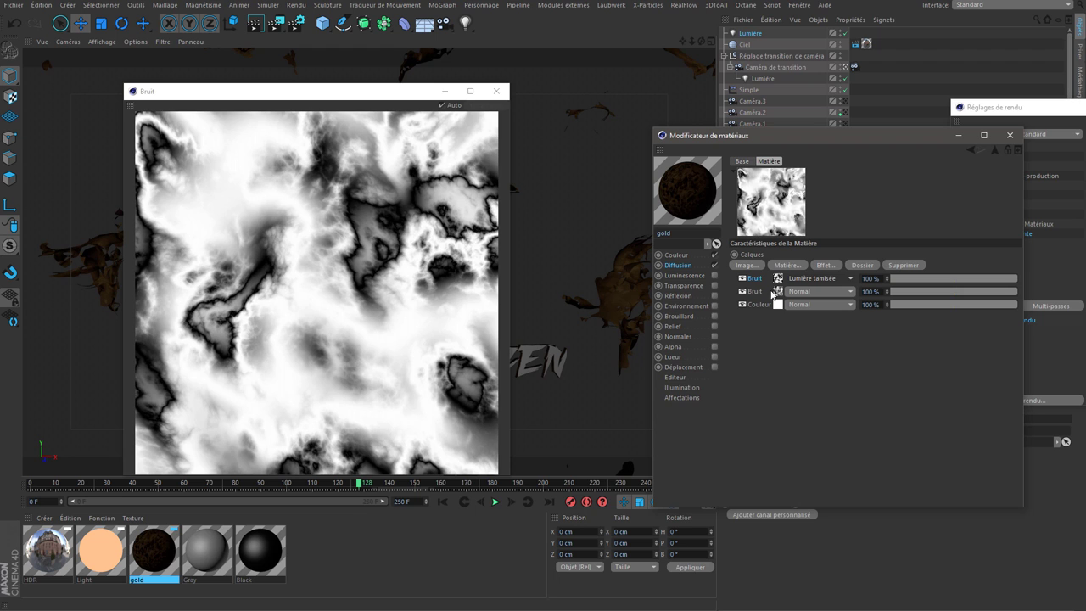
# Preview the combined layer texture in a window, save, and toggle noise layers to compare
pyautogui.click(768, 191)
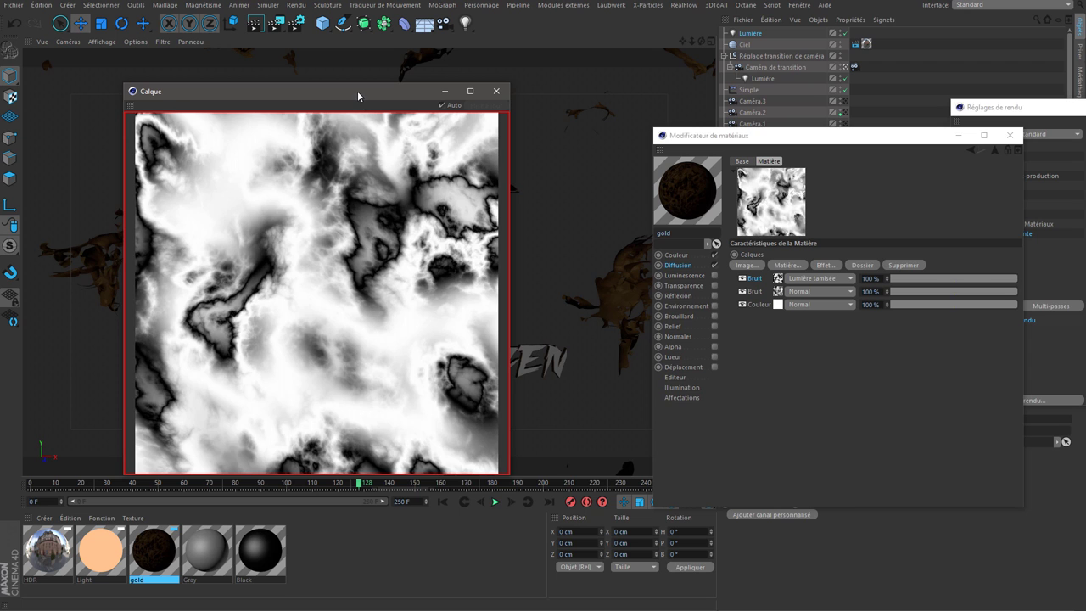
pyautogui.moveTo(357, 91); pyautogui.dragTo(458, 109)
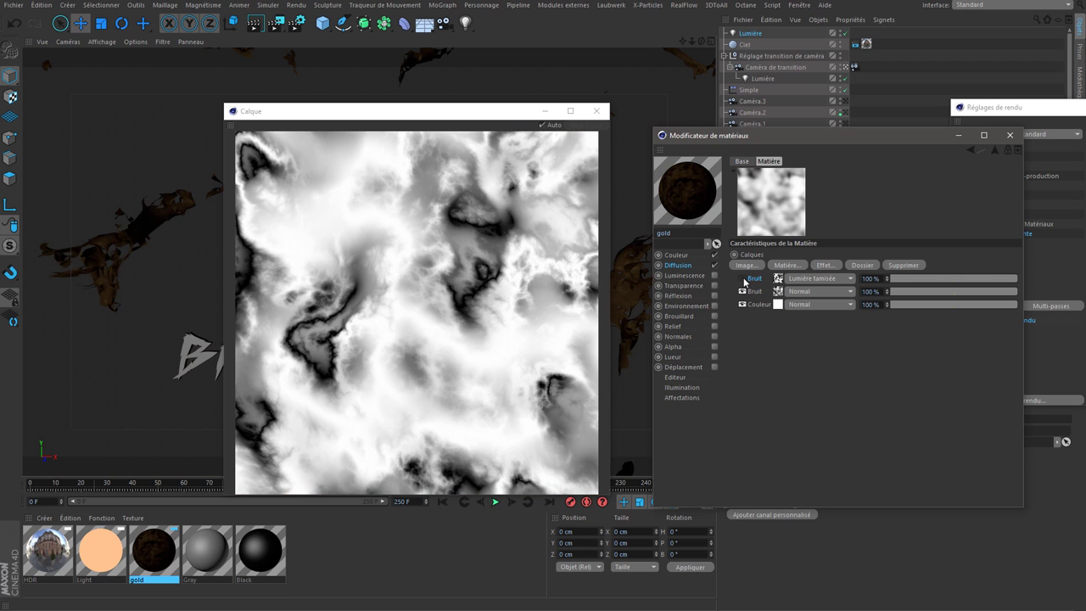
pyautogui.hotkey('ctrl', 's')
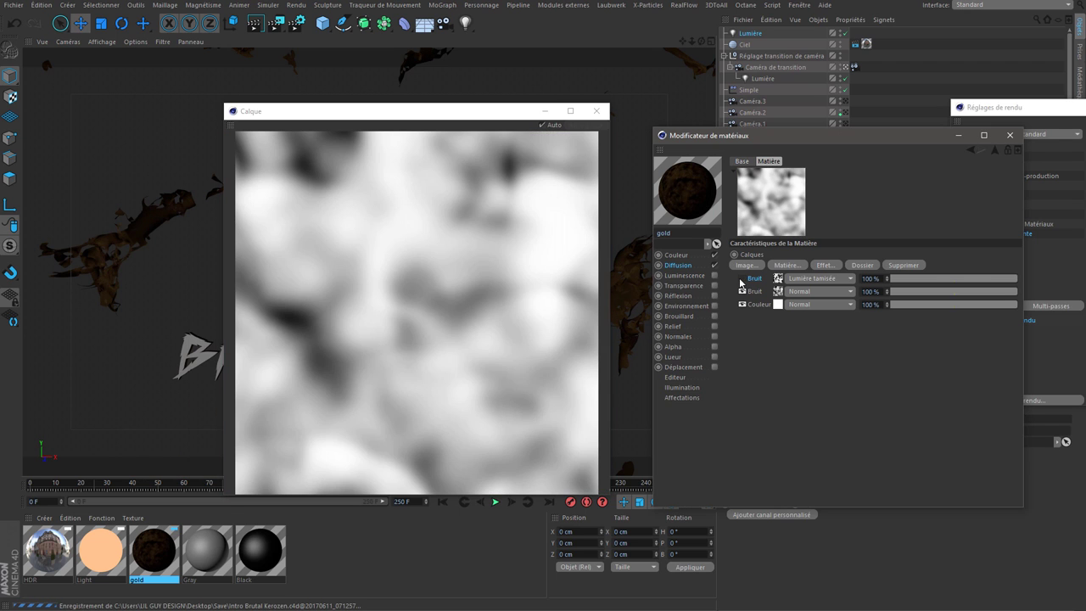
pyautogui.click(744, 279)
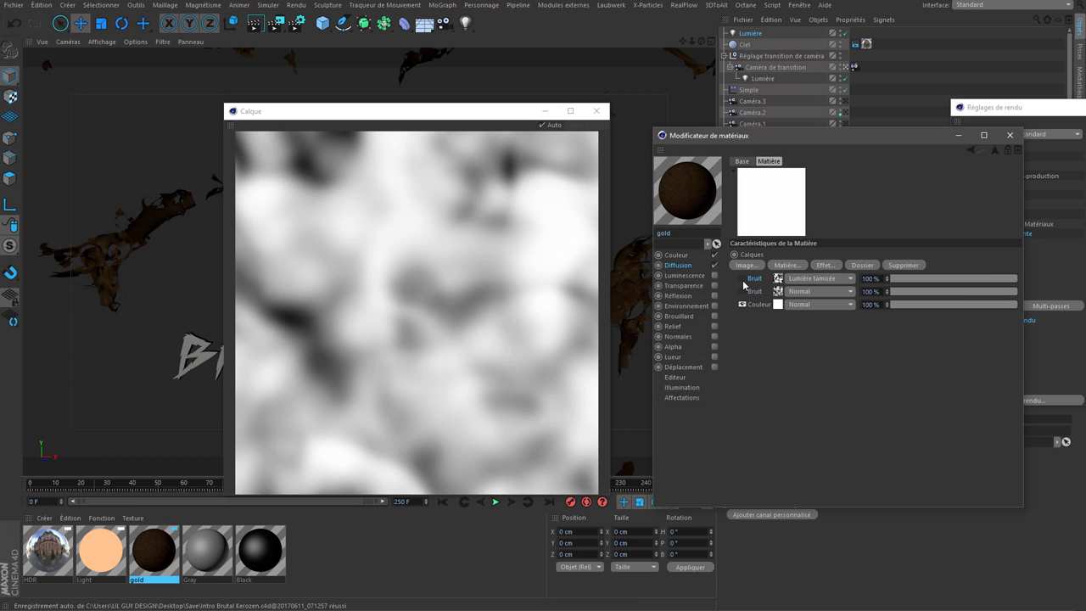
pyautogui.click(743, 292)
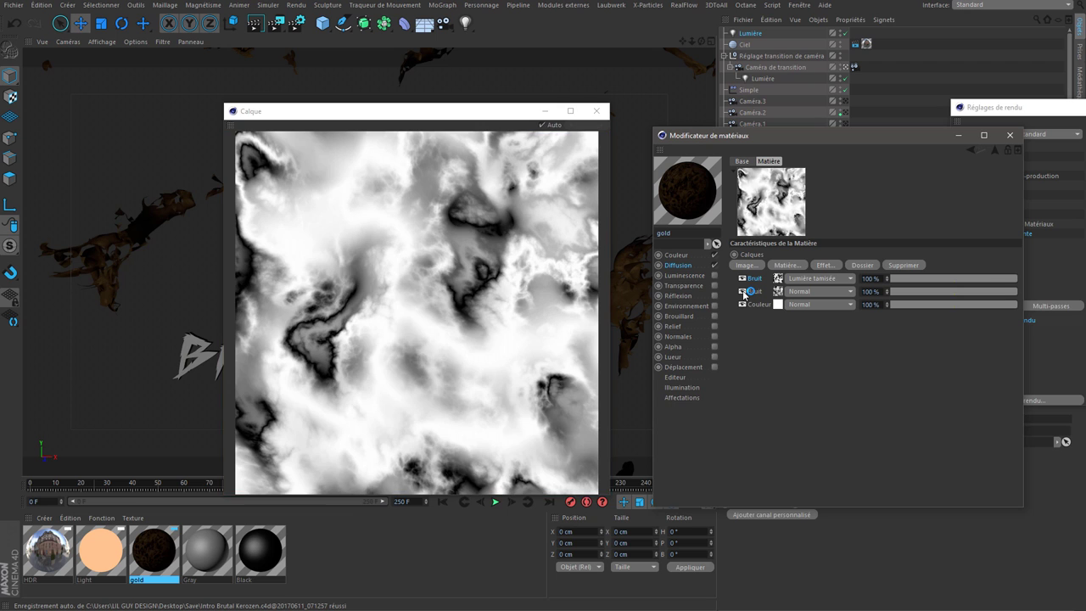
# Give the first noise layer a 350% Échelle globale and return to the layer list
pyautogui.click(777, 292)
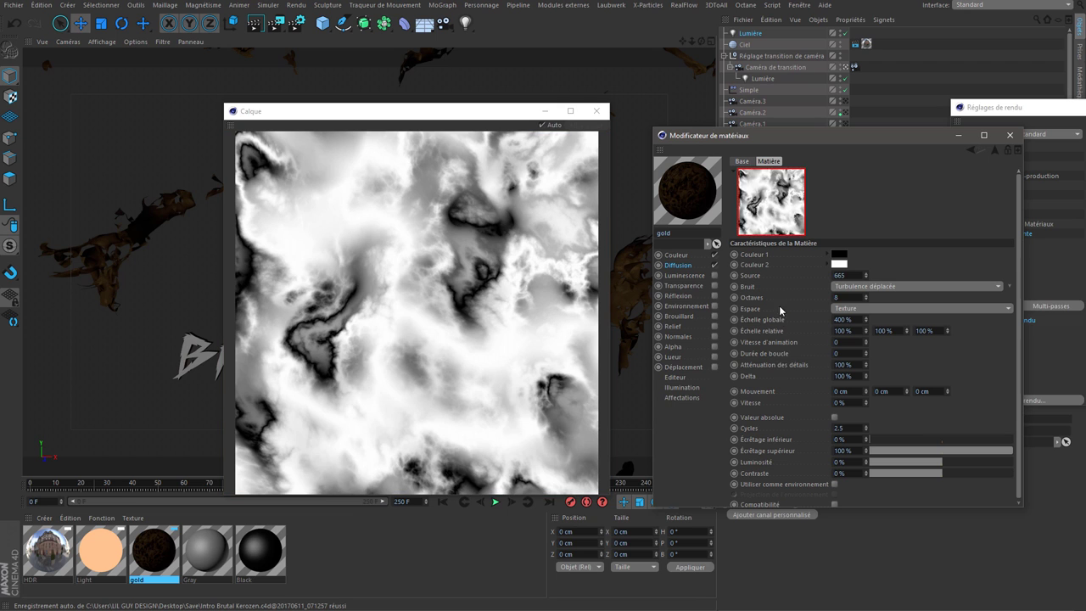
pyautogui.write('35')
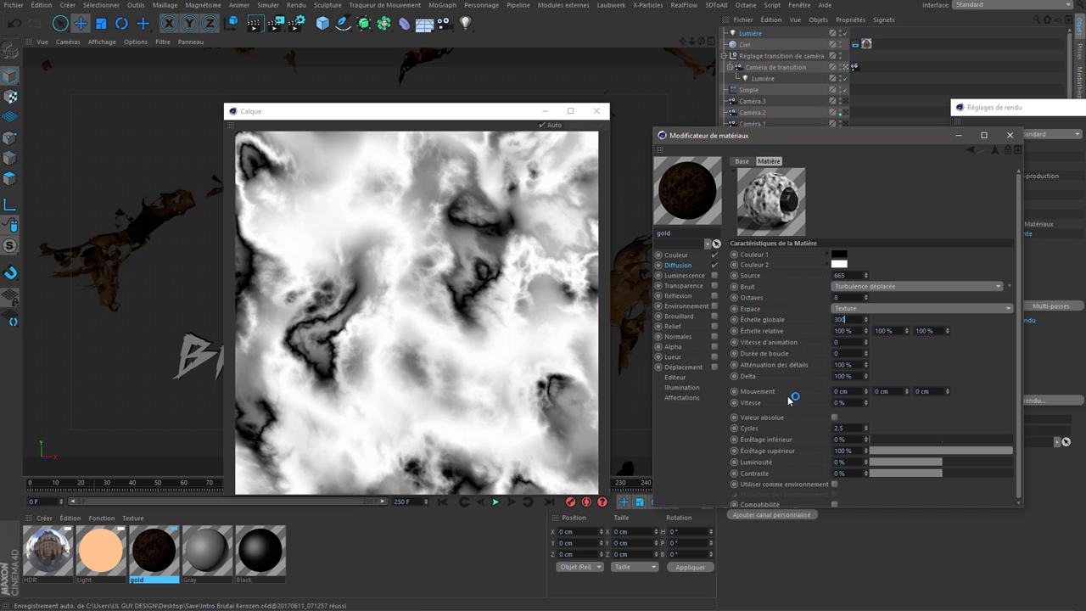
pyautogui.press('Return')
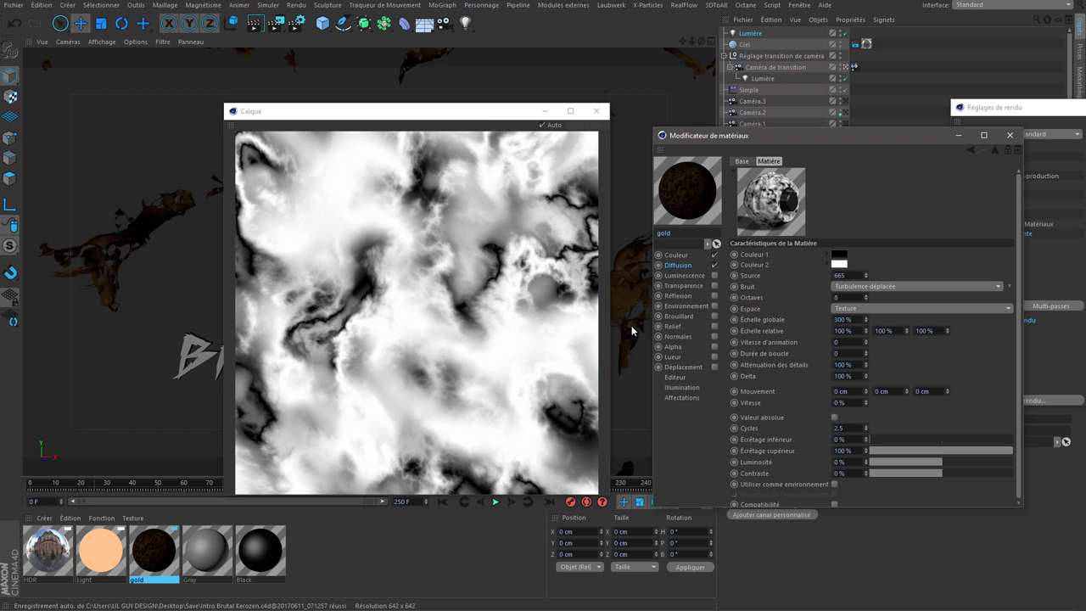
pyautogui.write('350')
pyautogui.press('Return')
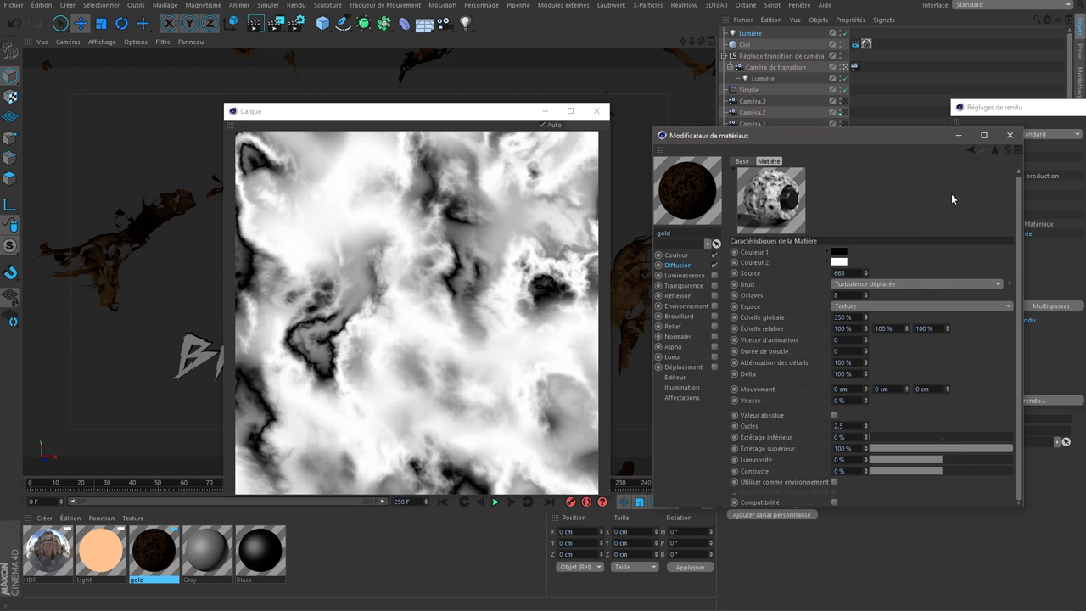
pyautogui.click(969, 151)
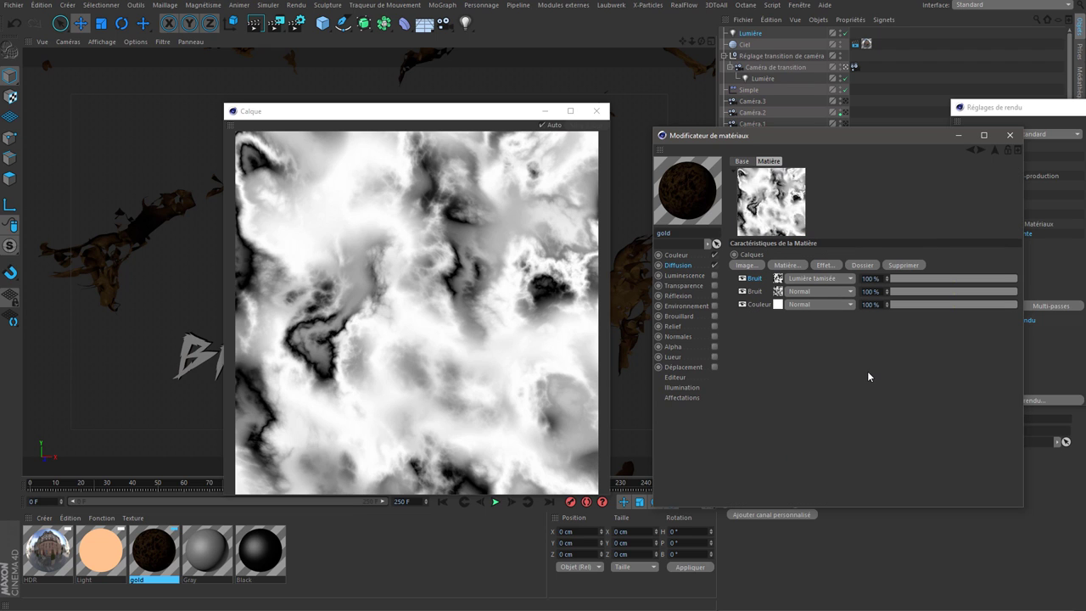
pyautogui.click(970, 150)
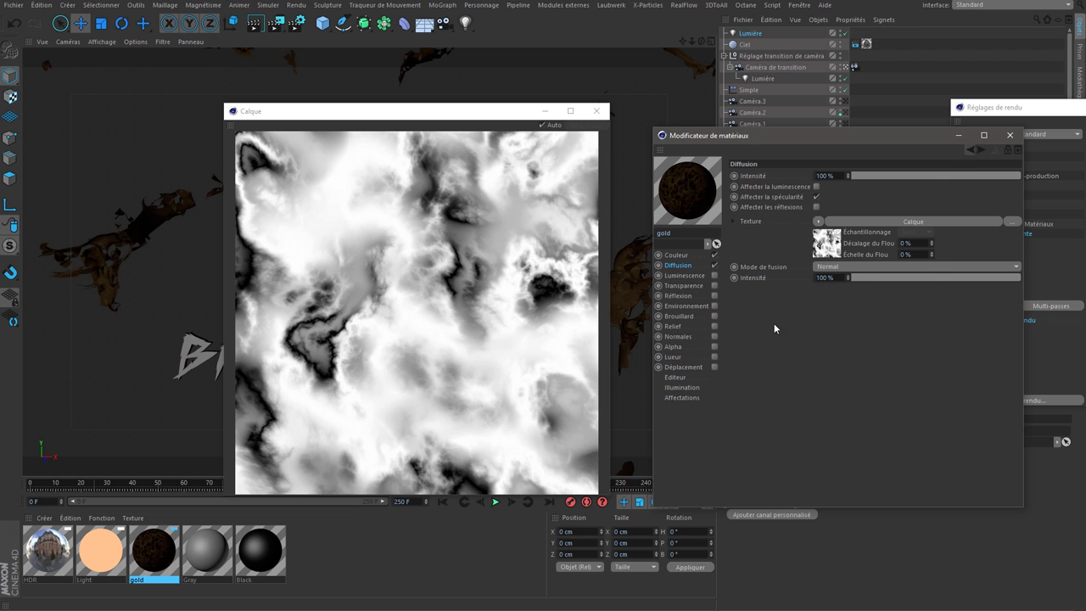
pyautogui.rightClick(692, 194)
pyautogui.click(719, 215)
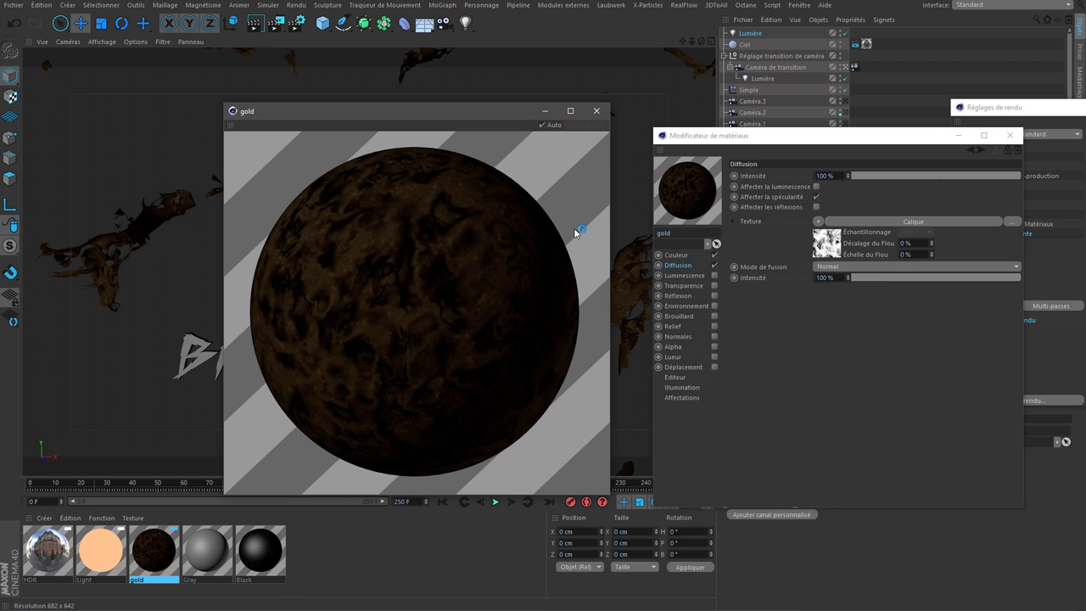
pyautogui.moveTo(476, 117); pyautogui.dragTo(439, 118)
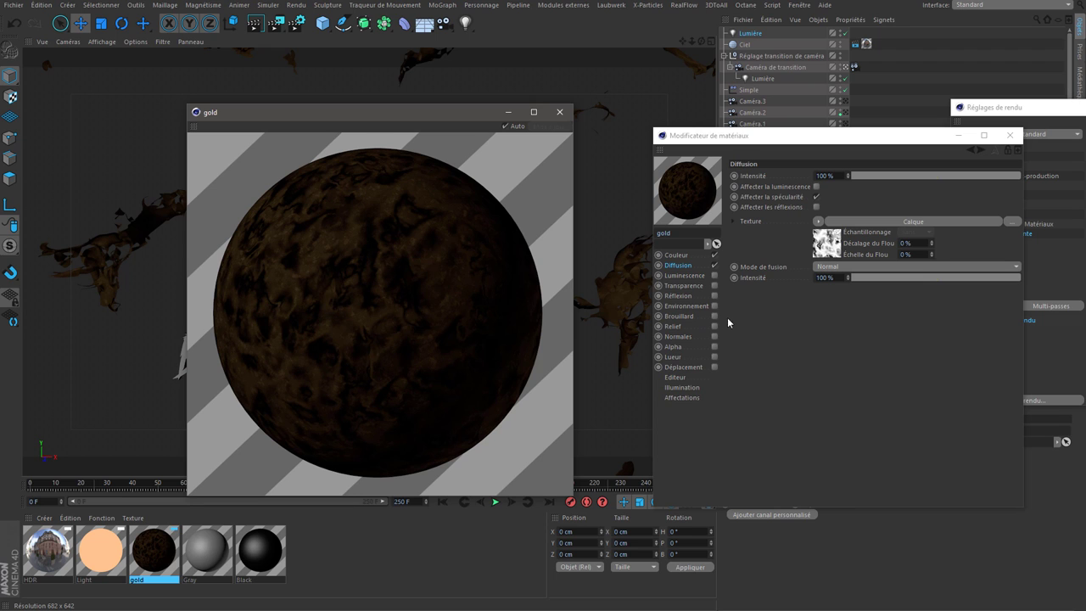
pyautogui.click(718, 266)
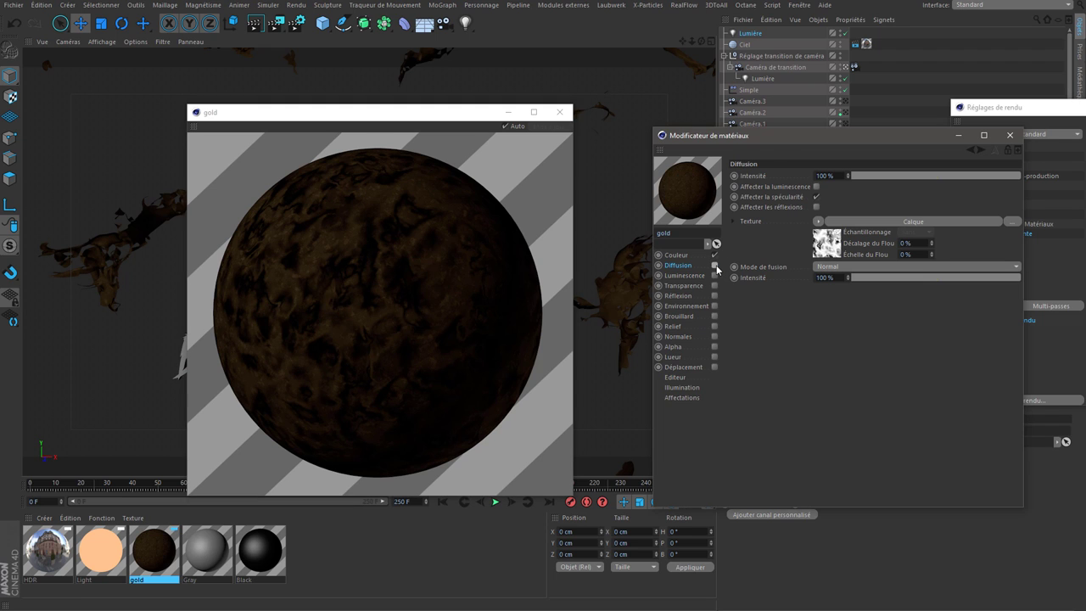
pyautogui.click(715, 266)
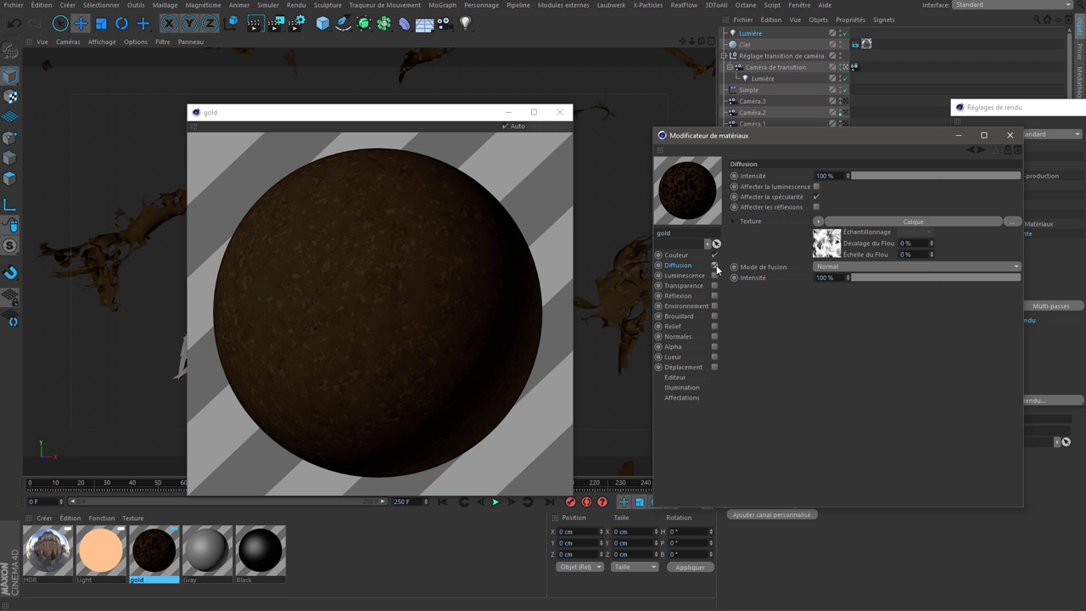
pyautogui.click(827, 277)
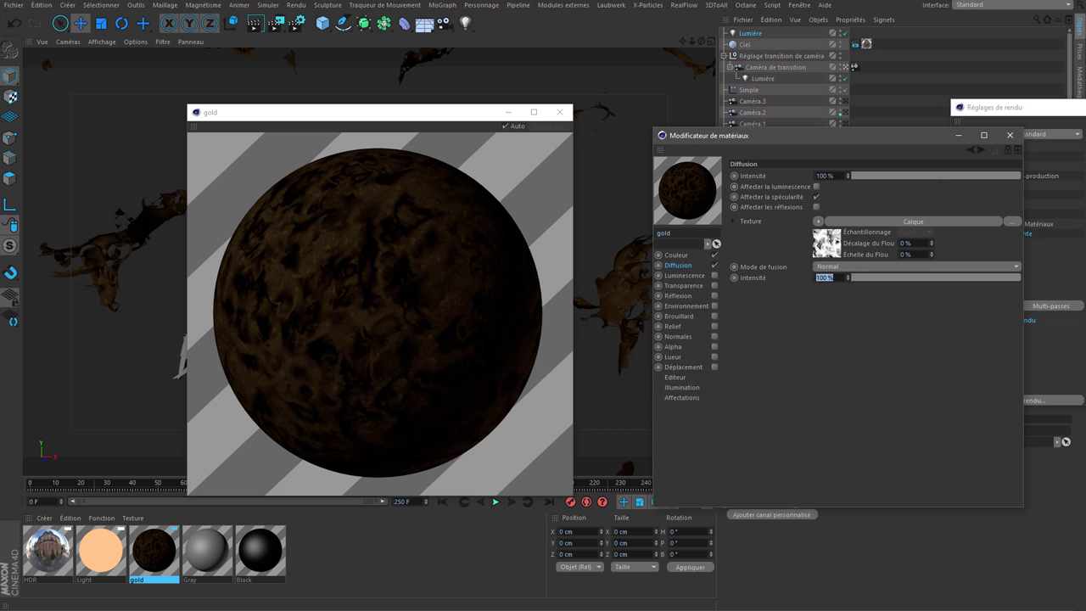
# Try Diffusion texture intensities of 35, 45, 66 and 50 % on the gold material
pyautogui.moveTo(376, 108); pyautogui.dragTo(379, 353)
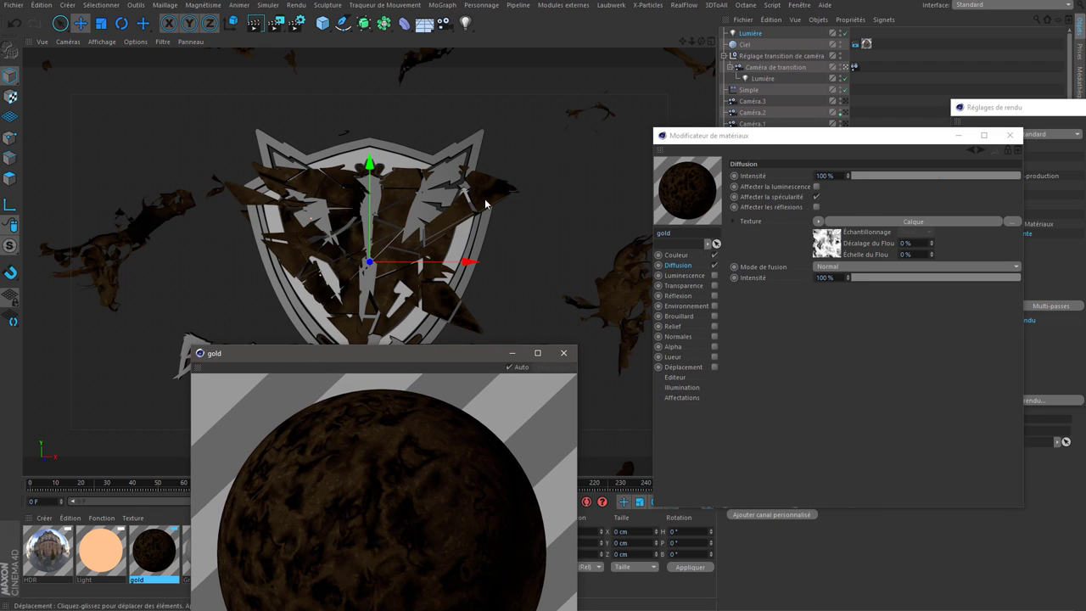
pyautogui.click(823, 278)
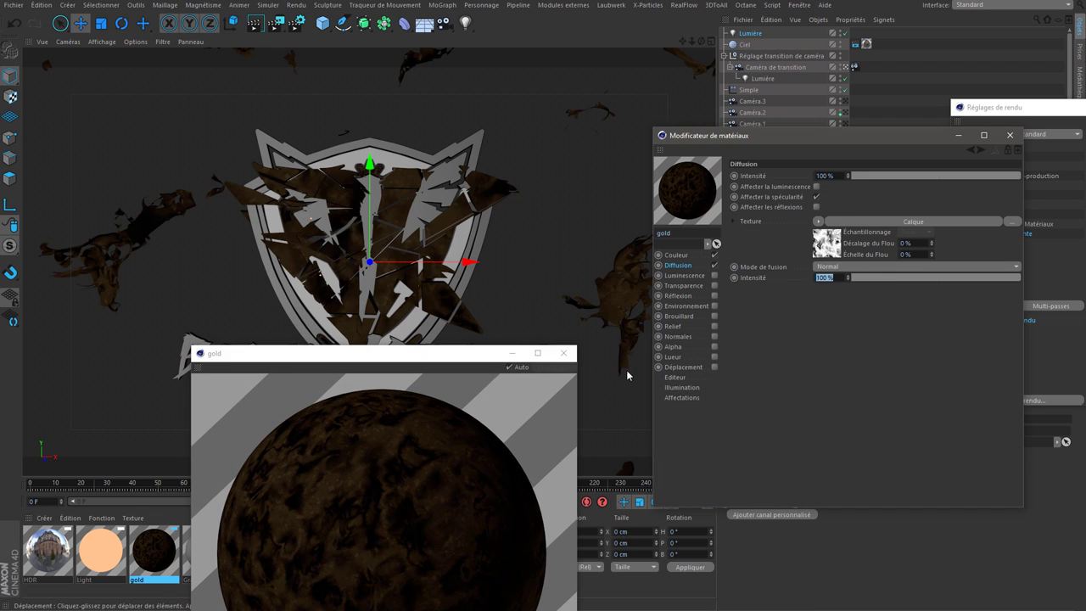
pyautogui.write('35')
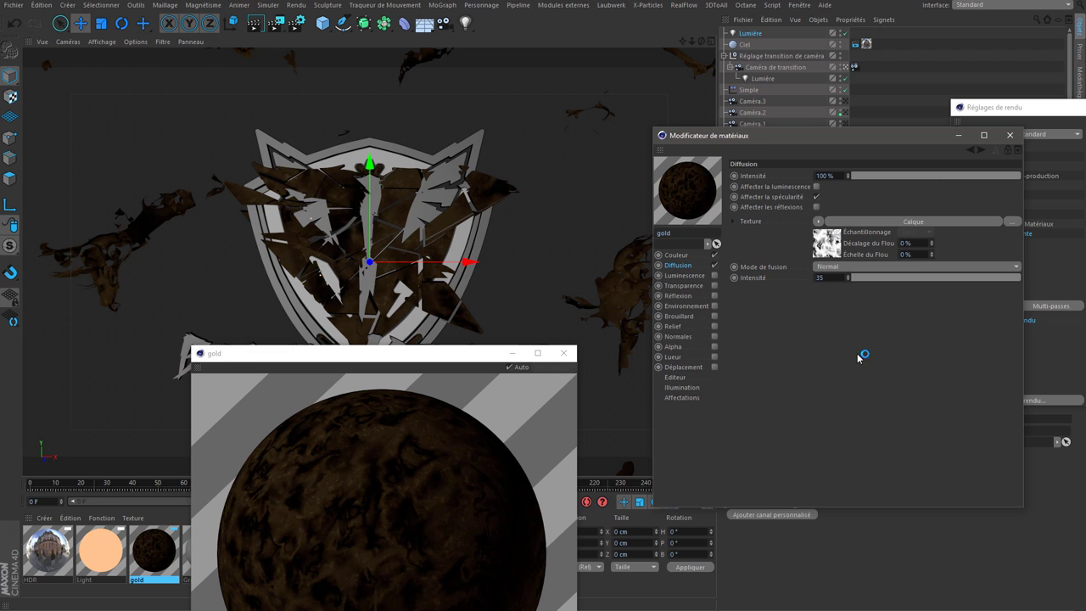
pyautogui.press('Return')
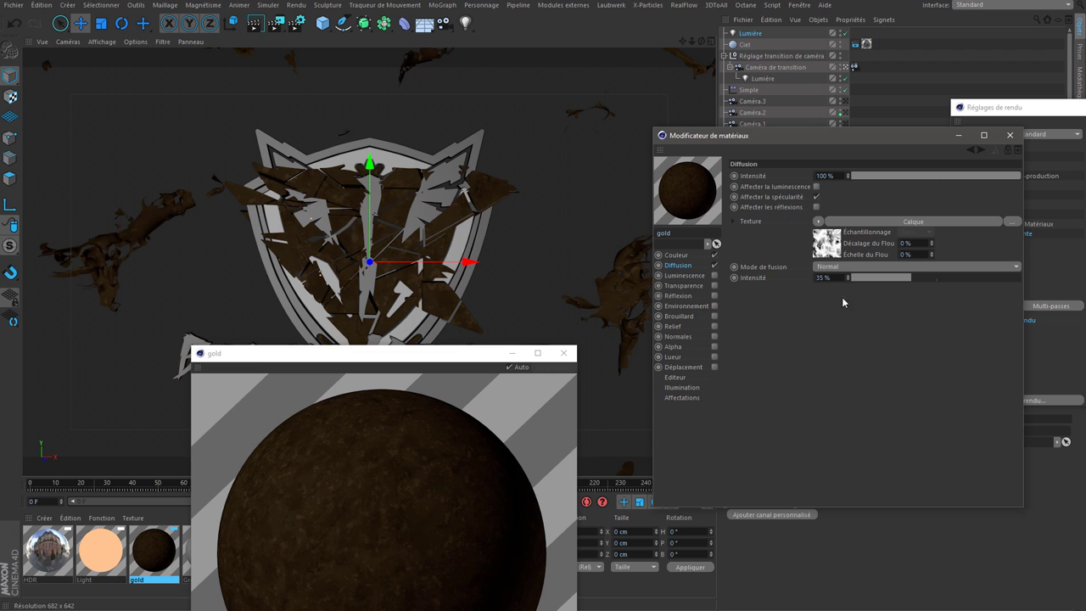
pyautogui.doubleClick(822, 278)
pyautogui.write('45')
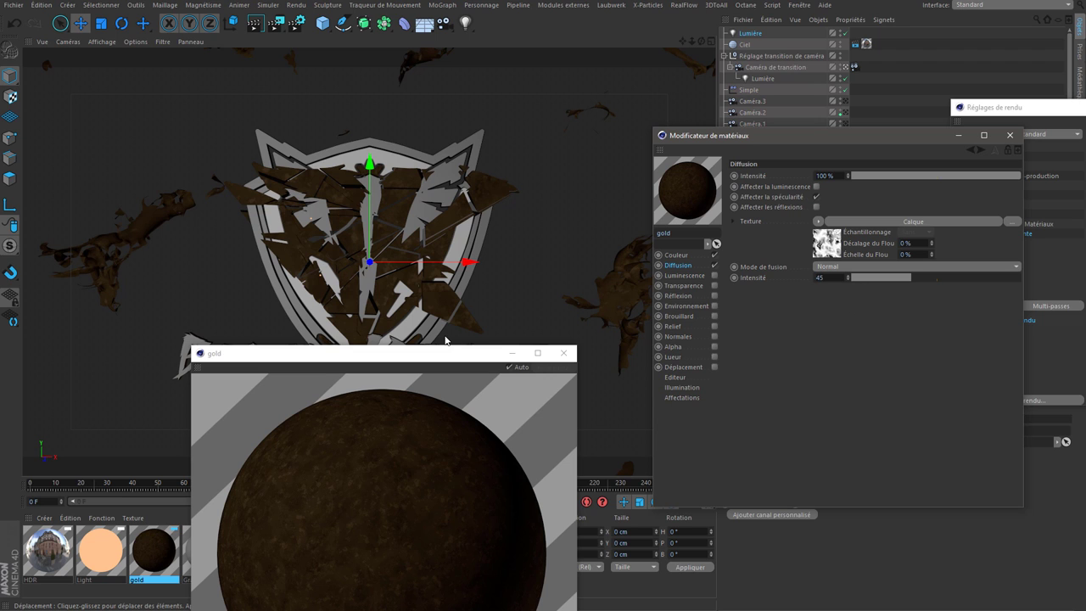
pyautogui.press('Return')
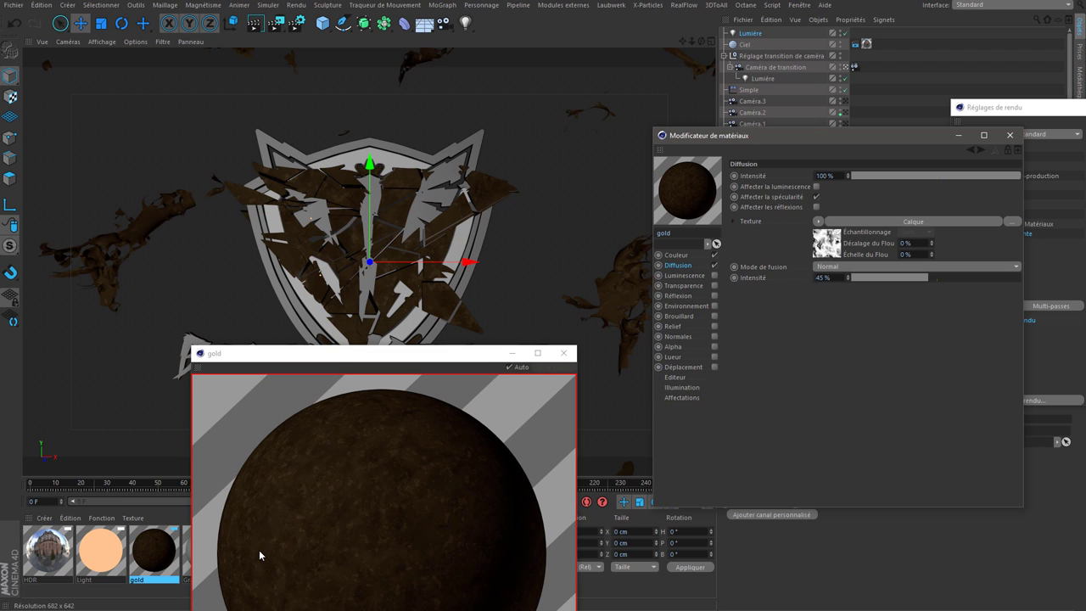
pyautogui.write('66')
pyautogui.press('Return')
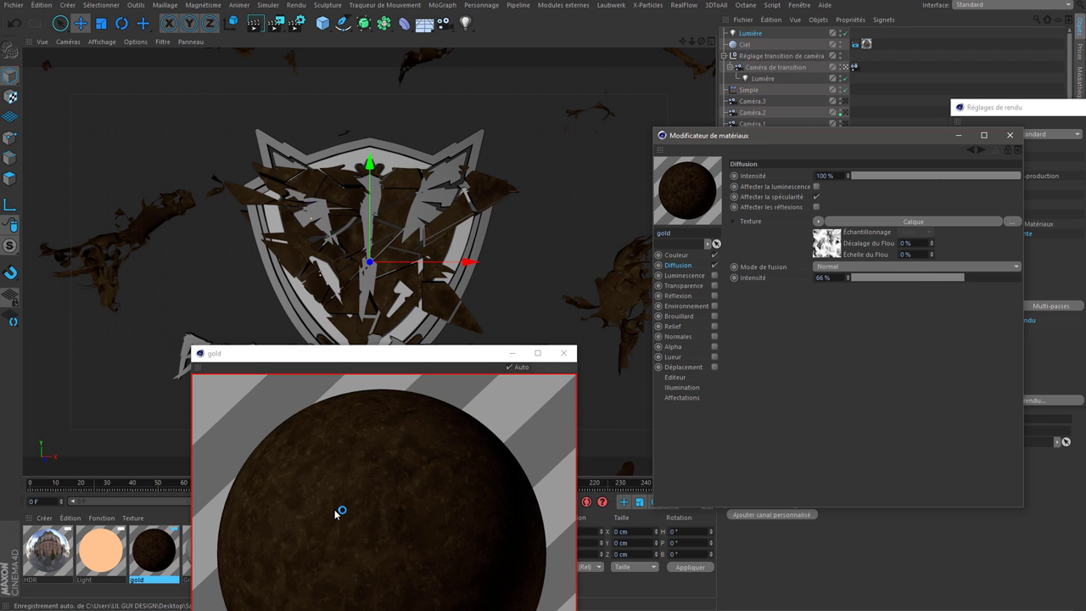
pyautogui.click(820, 279)
pyautogui.write('50')
pyautogui.press('Return')
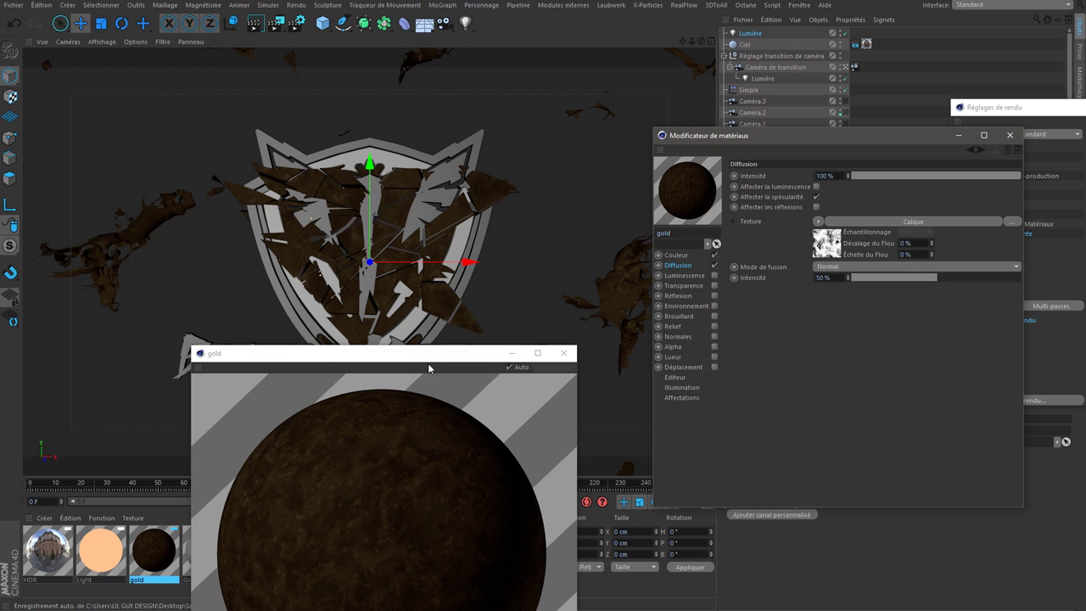
# Settle the Diffusion texture intensity on 35 %, toggling Diffusion to compare the result
pyautogui.moveTo(428, 363); pyautogui.dragTo(464, 261)
pyautogui.click(715, 266)
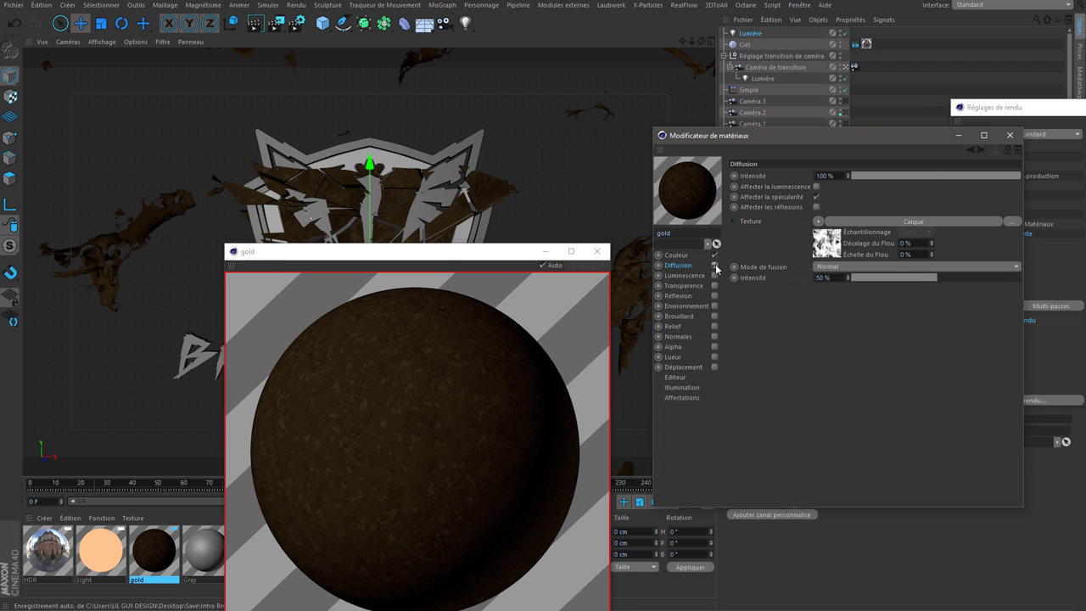
pyautogui.click(821, 277)
pyautogui.write('35')
pyautogui.press('Return')
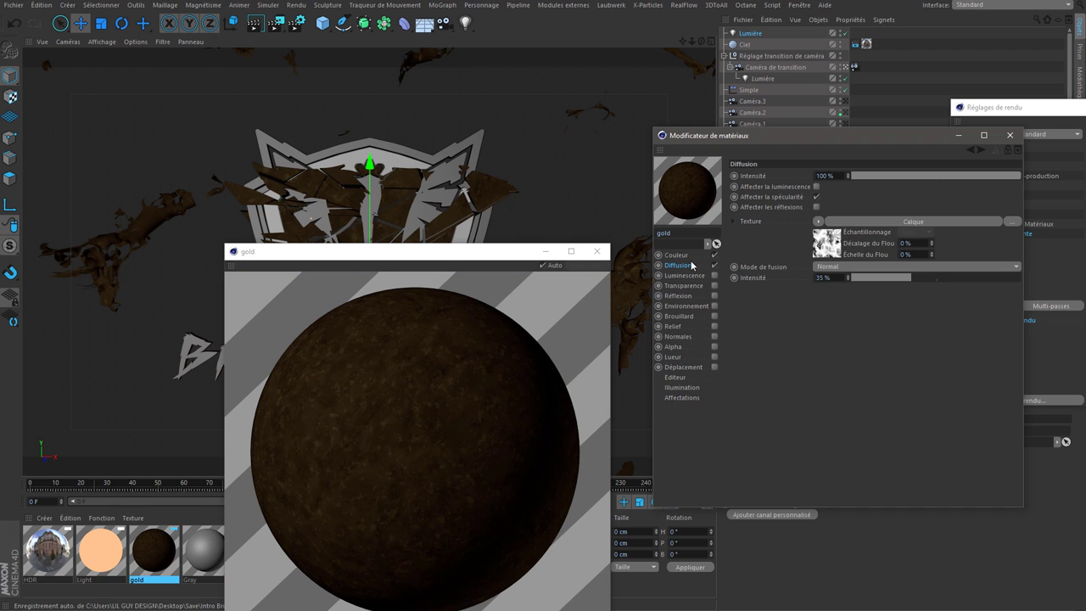
pyautogui.click(715, 265)
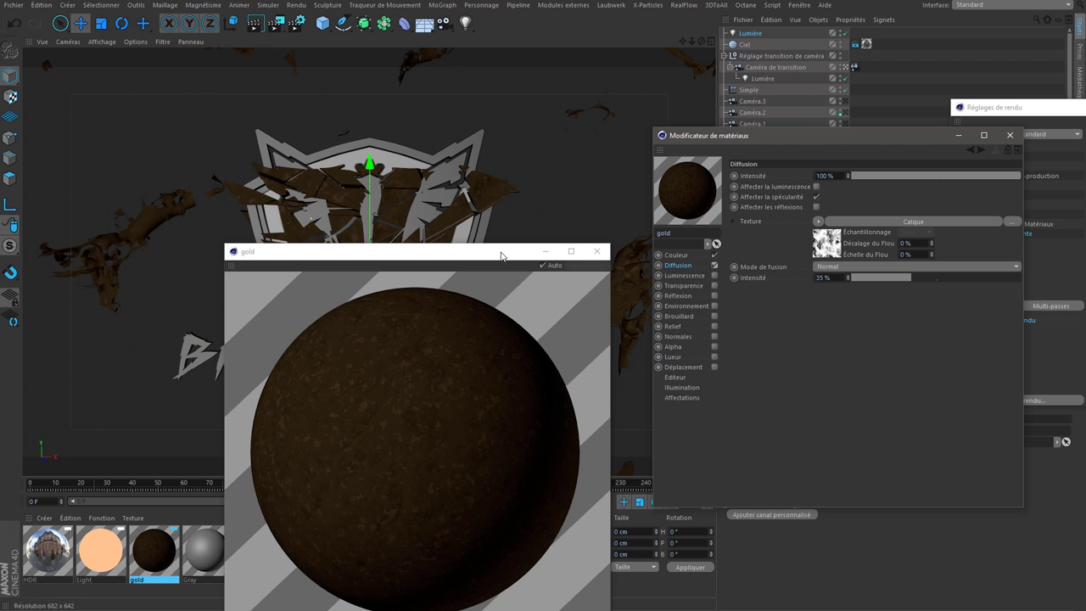
pyautogui.moveTo(501, 252); pyautogui.dragTo(485, 102)
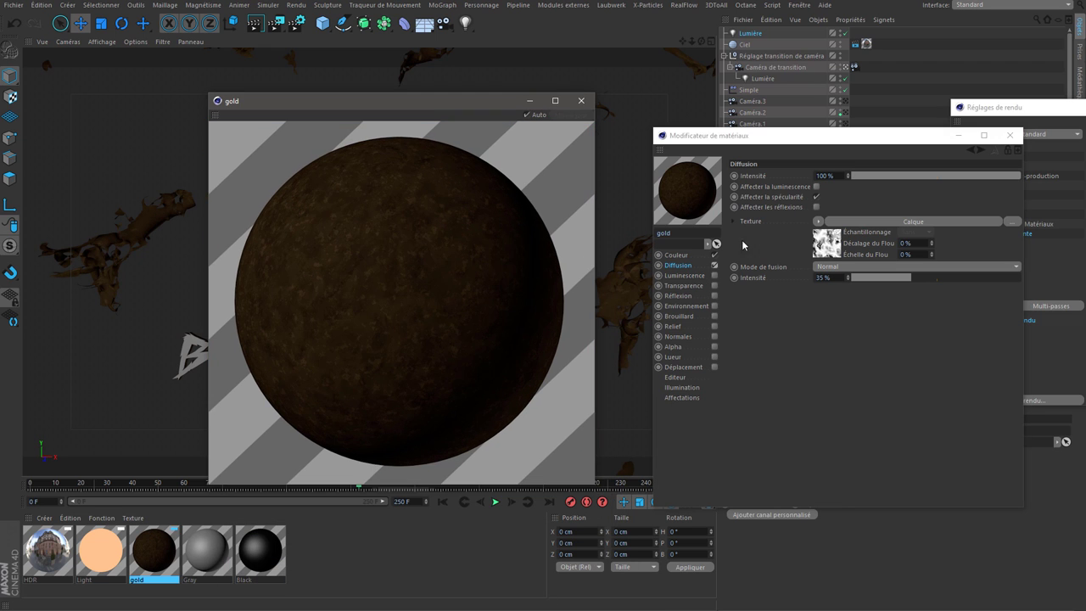
# Enable the Réflexion channel and delete the Spécularité par défaut layer
pyautogui.click(732, 296)
pyautogui.click(718, 295)
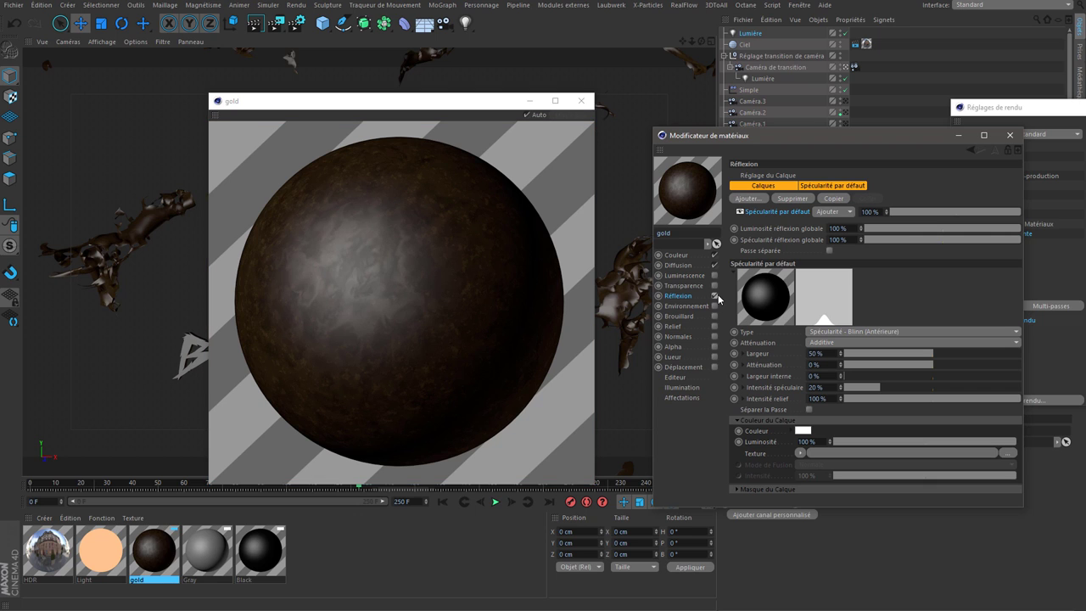
pyautogui.click(796, 199)
# Add a GGX reflection layer in Normale mode with roughness 5
pyautogui.click(752, 198)
pyautogui.click(799, 215)
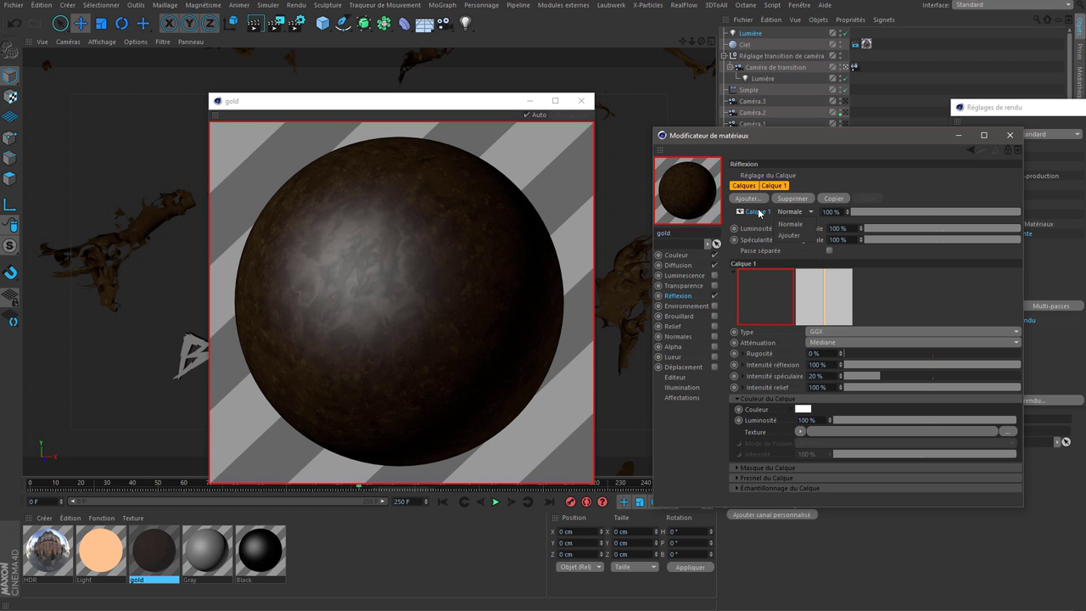
pyautogui.click(760, 213)
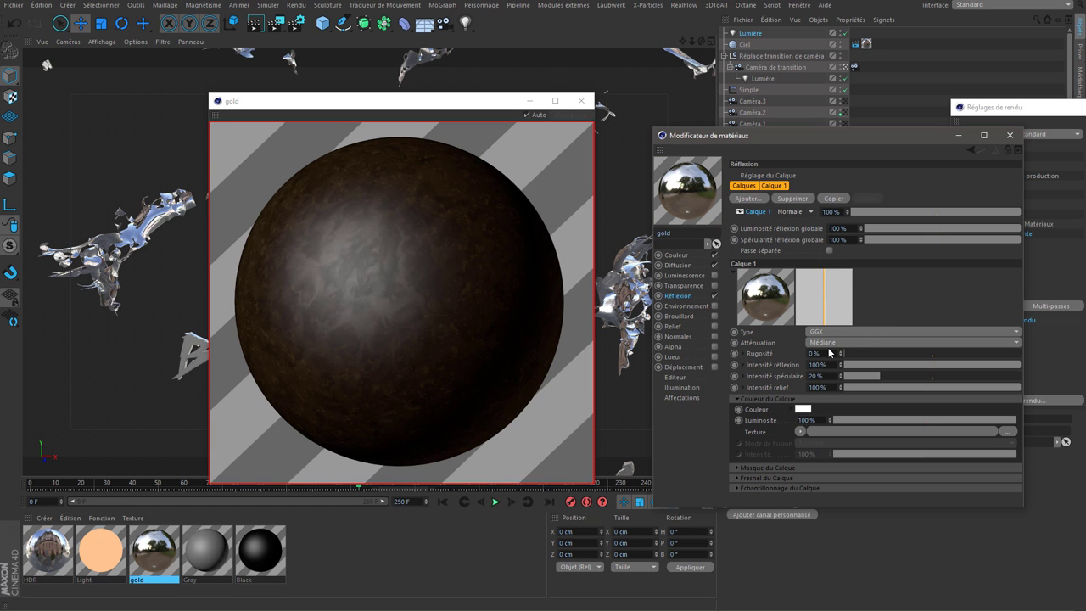
pyautogui.moveTo(846, 353); pyautogui.dragTo(869, 354)
pyautogui.doubleClick(819, 353)
pyautogui.write('5')
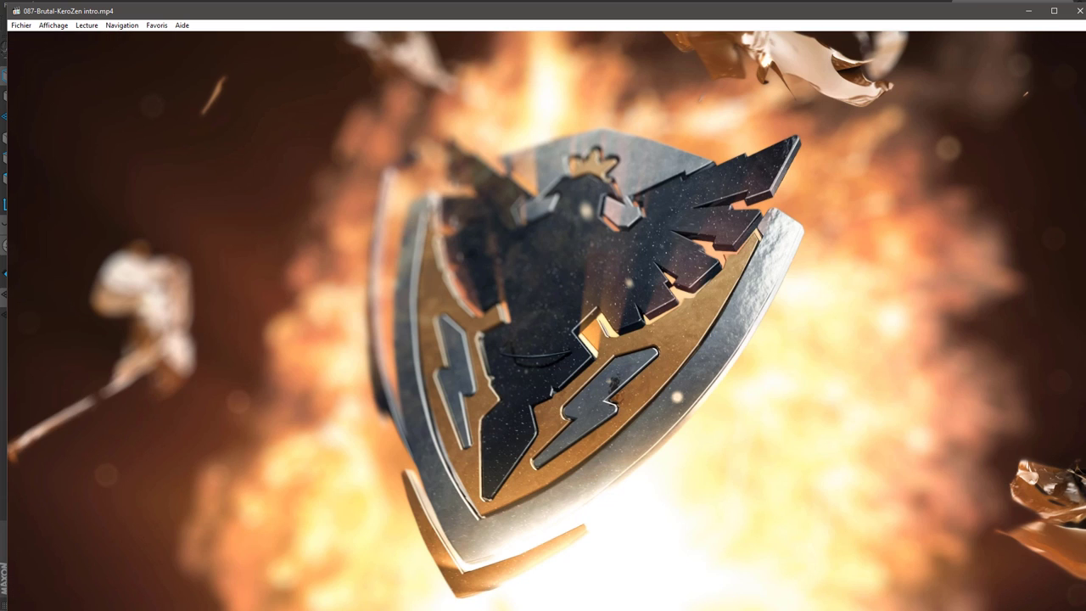
# Minimize the Media Player Classic reference video to return to Cinema 4D
pyautogui.click(1029, 14)
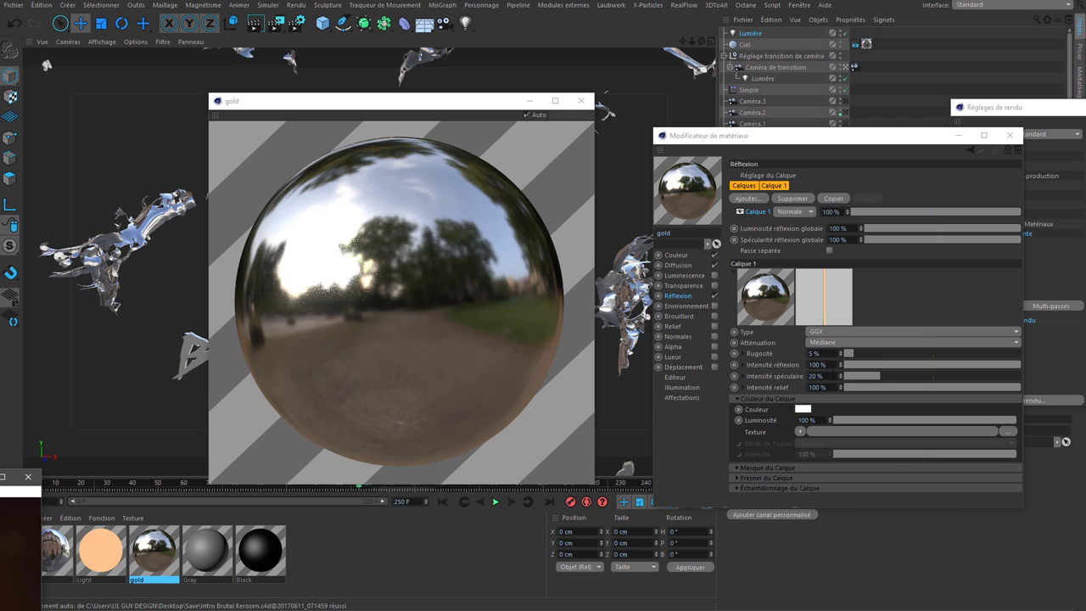
# Set specular intensity to 0 % and tint the reflection layer orange (hue 40°, saturation 60 %)
pyautogui.doubleClick(814, 376)
pyautogui.write('0')
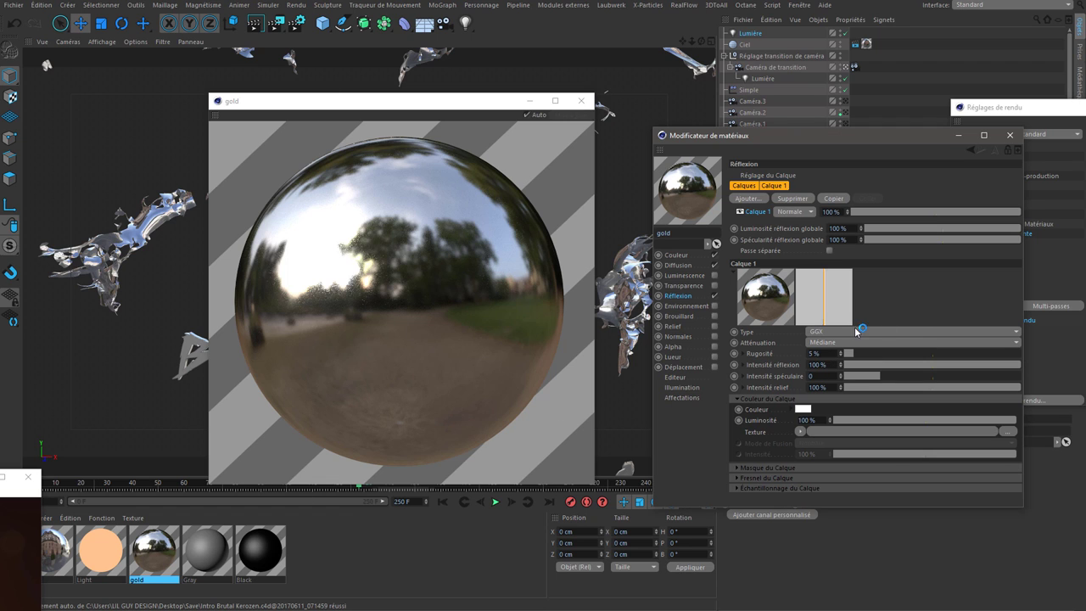
pyautogui.press('Return')
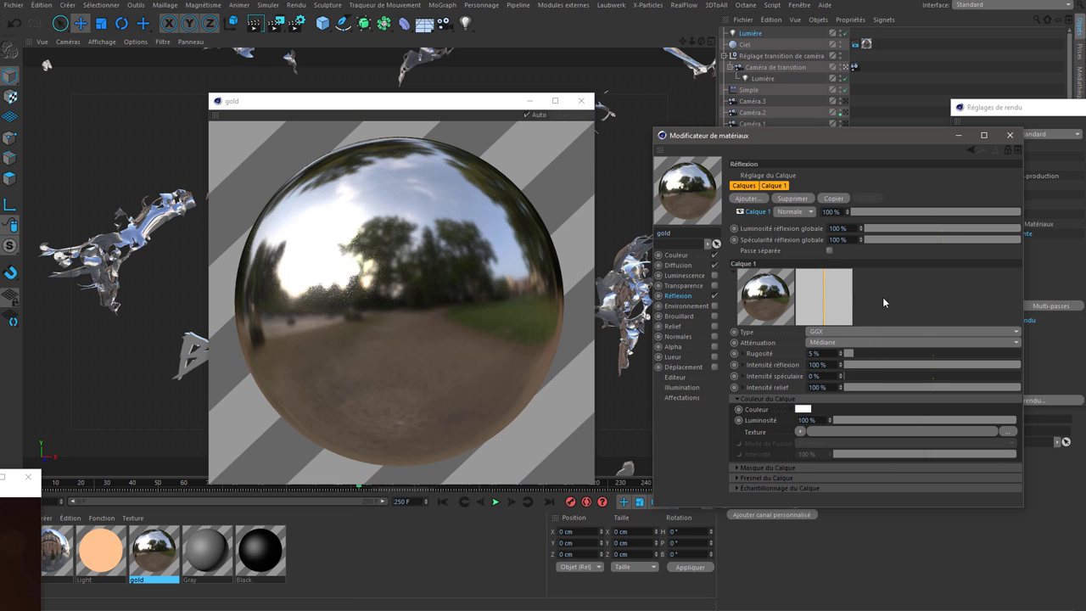
pyautogui.click(806, 411)
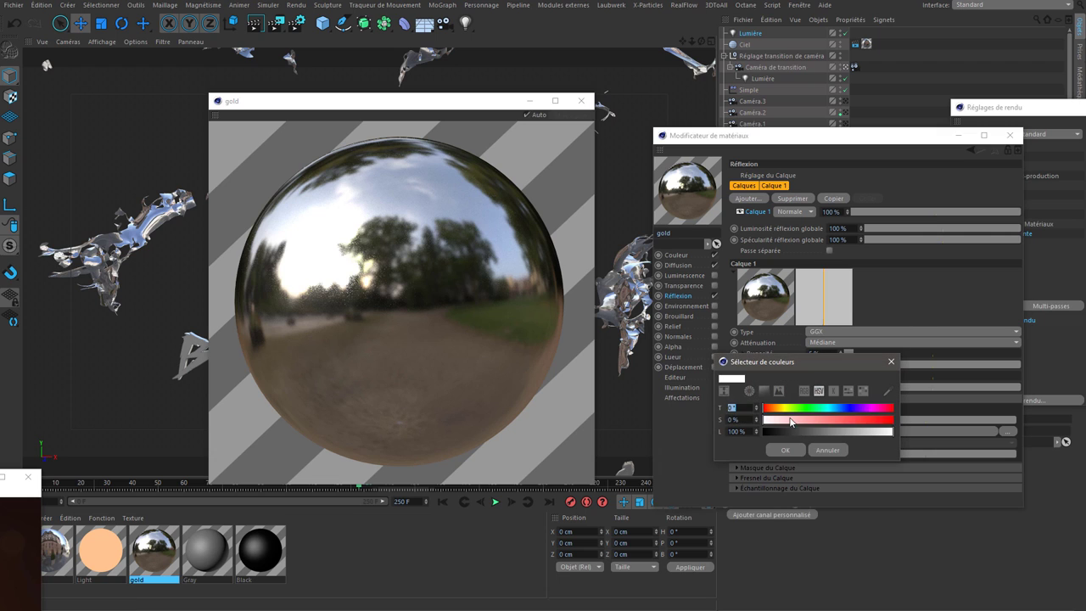
pyautogui.moveTo(783, 411); pyautogui.dragTo(773, 412)
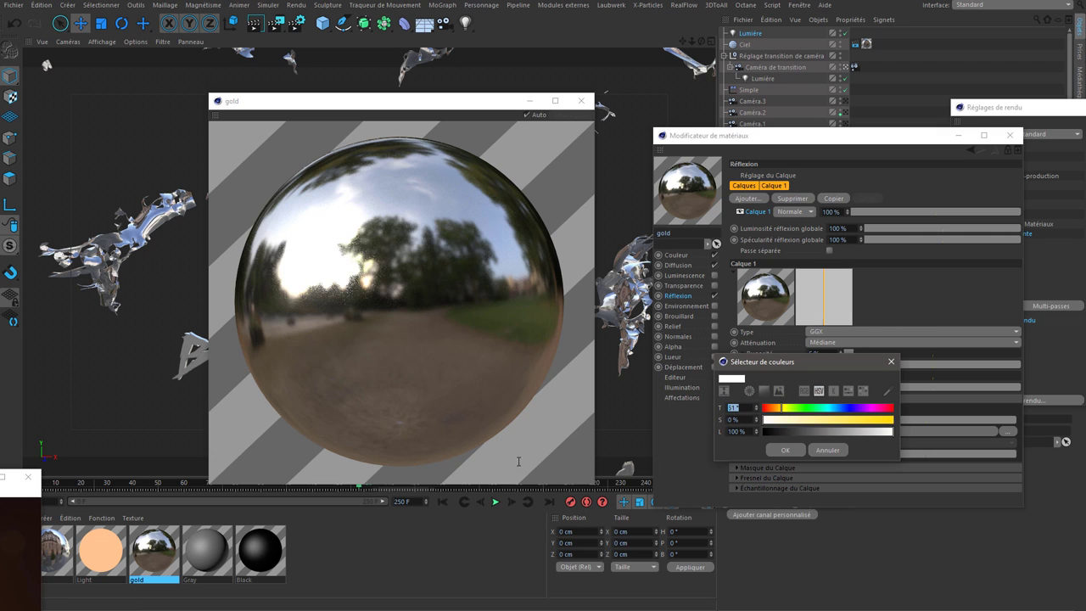
pyautogui.press('Tab')
pyautogui.write('60')
pyautogui.press('Return')
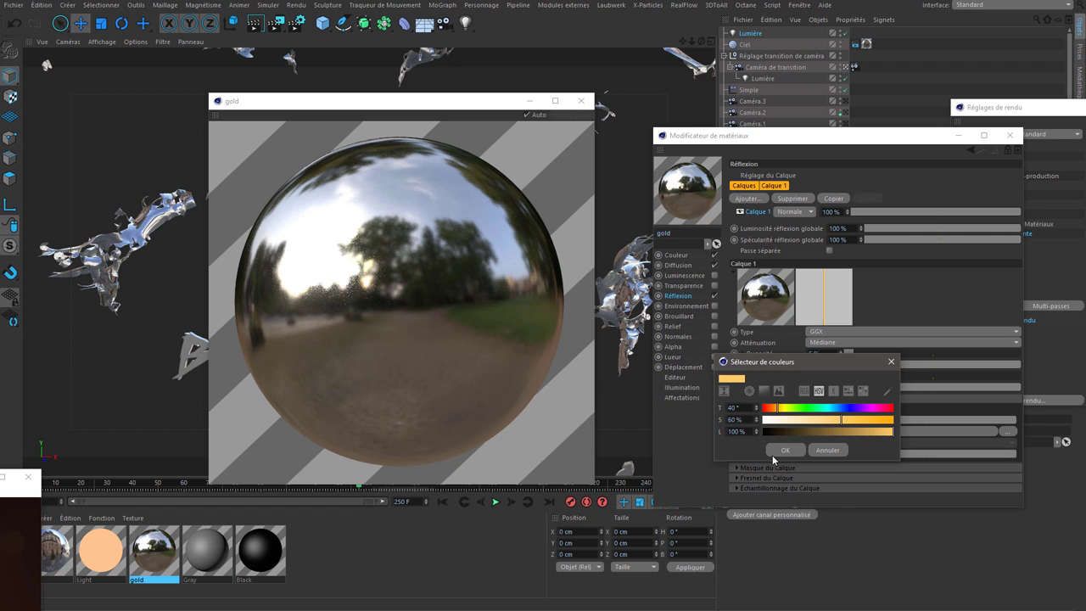
pyautogui.click(774, 452)
# Change the material's base Couleur to a dark brown
pyautogui.click(679, 256)
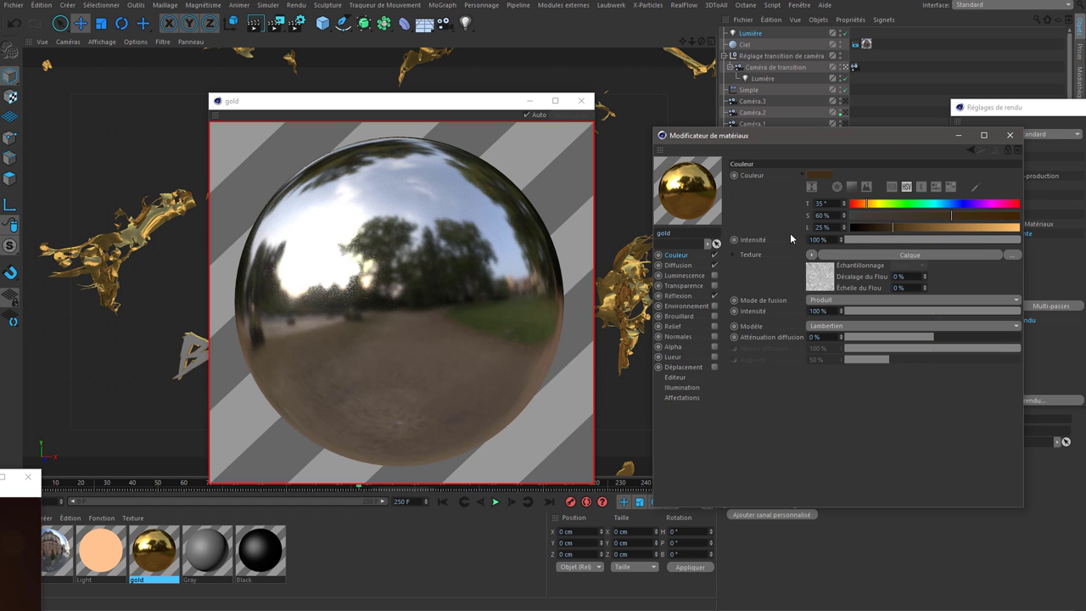
pyautogui.click(819, 177)
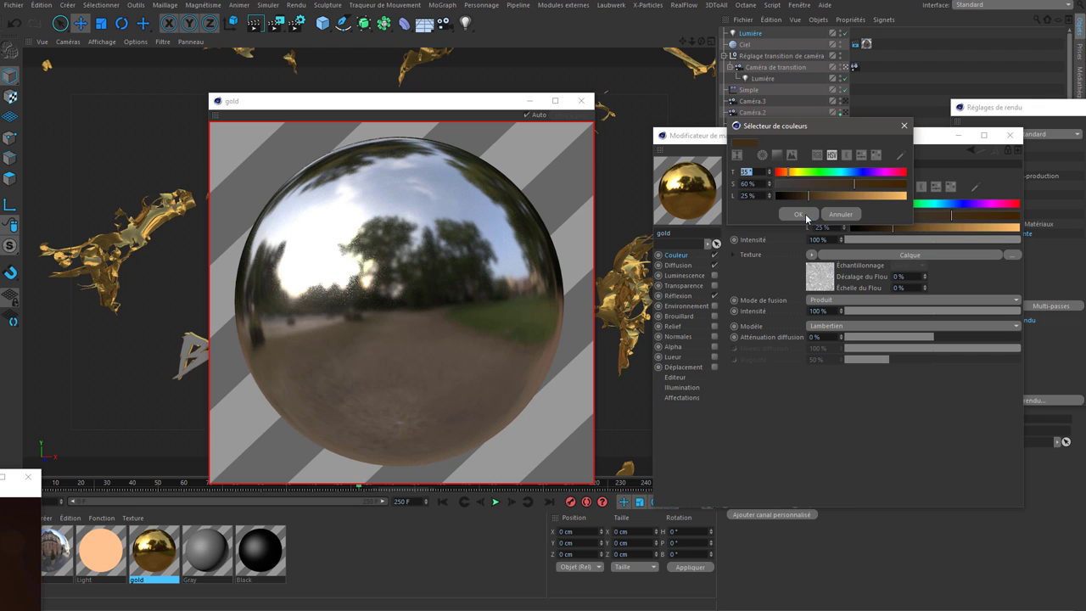
pyautogui.click(802, 214)
# Pick a pale cream reflection layer colour at hue 35° from the colour square
pyautogui.click(679, 295)
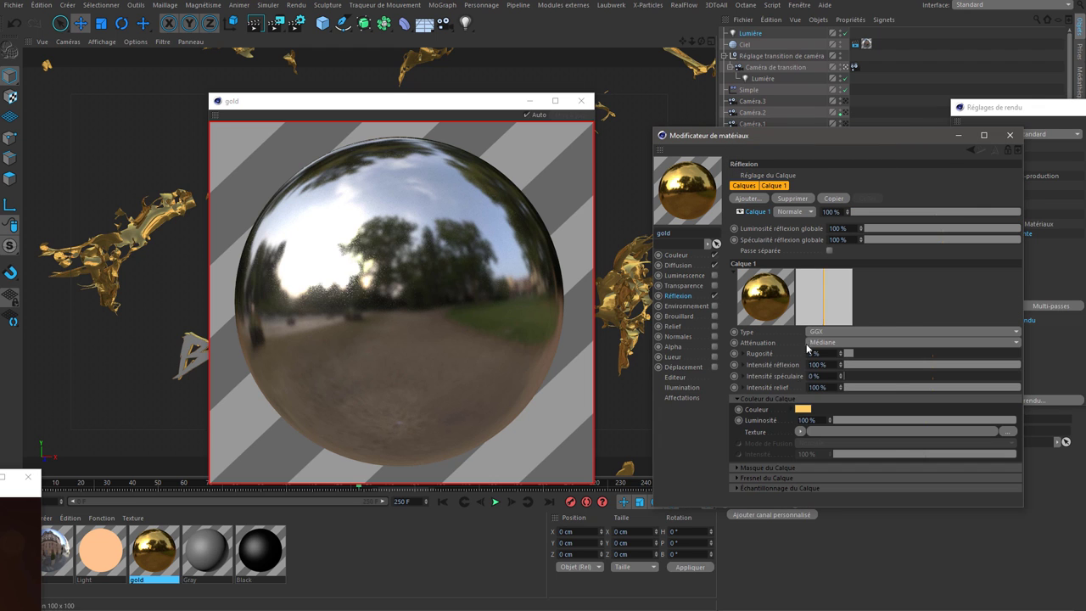
pyautogui.click(803, 412)
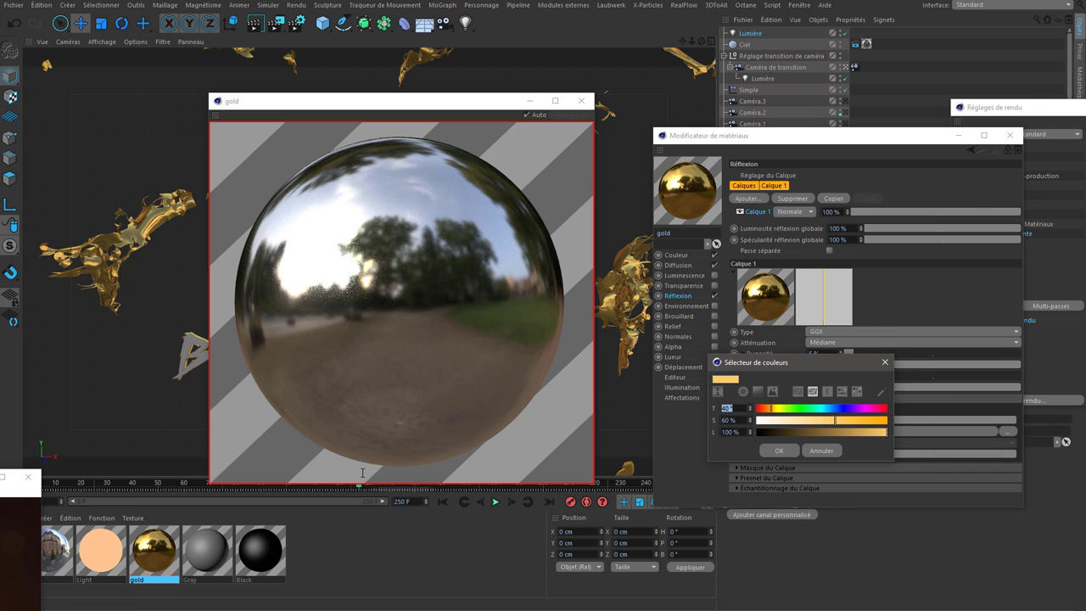
pyautogui.click(774, 450)
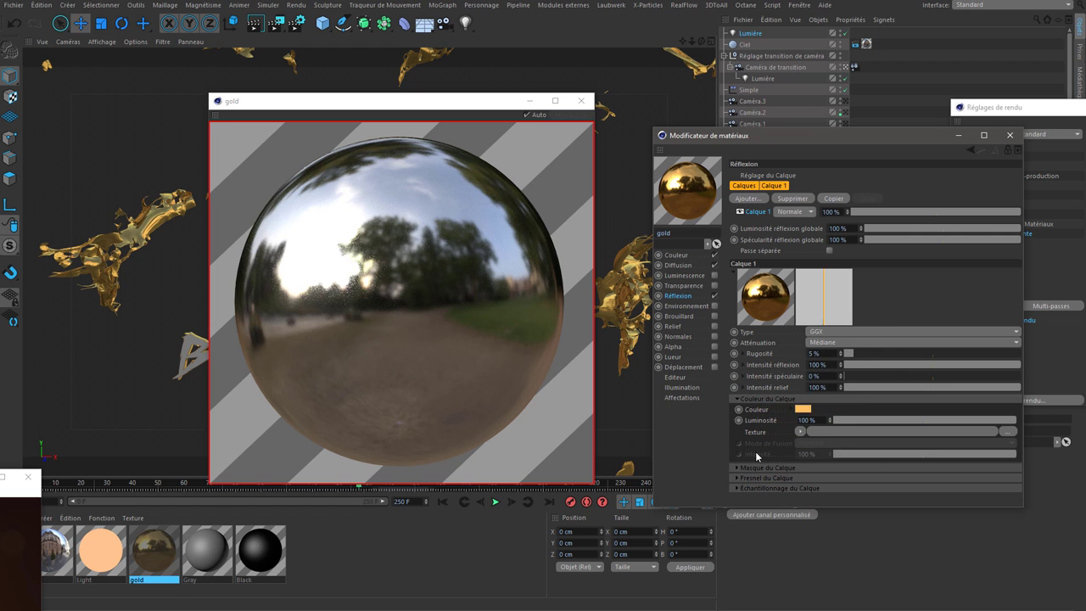
pyautogui.click(814, 411)
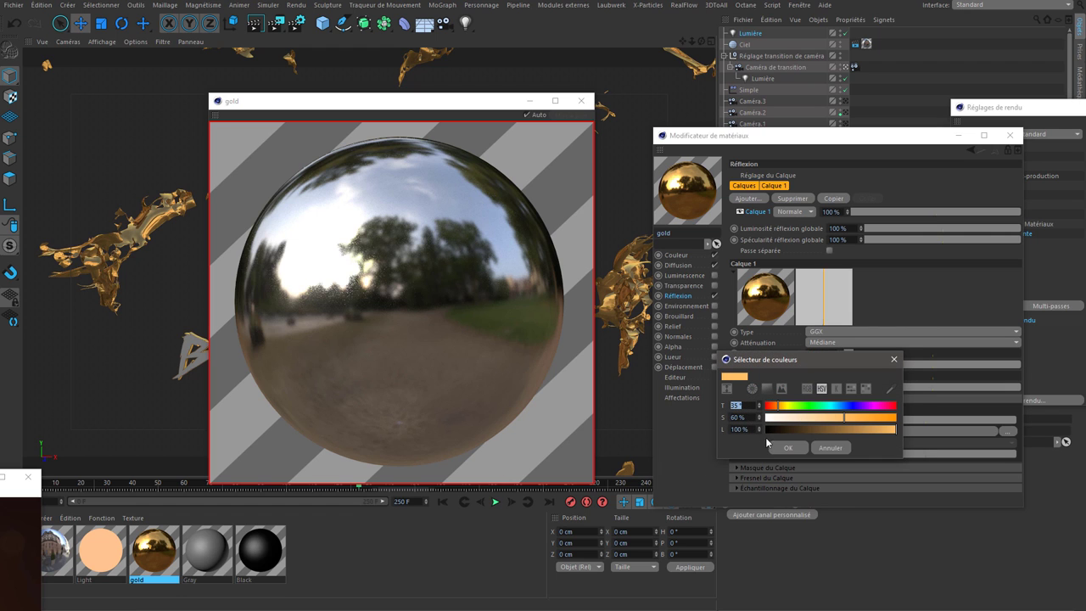
pyautogui.press('Tab')
pyautogui.click(782, 450)
pyautogui.click(801, 415)
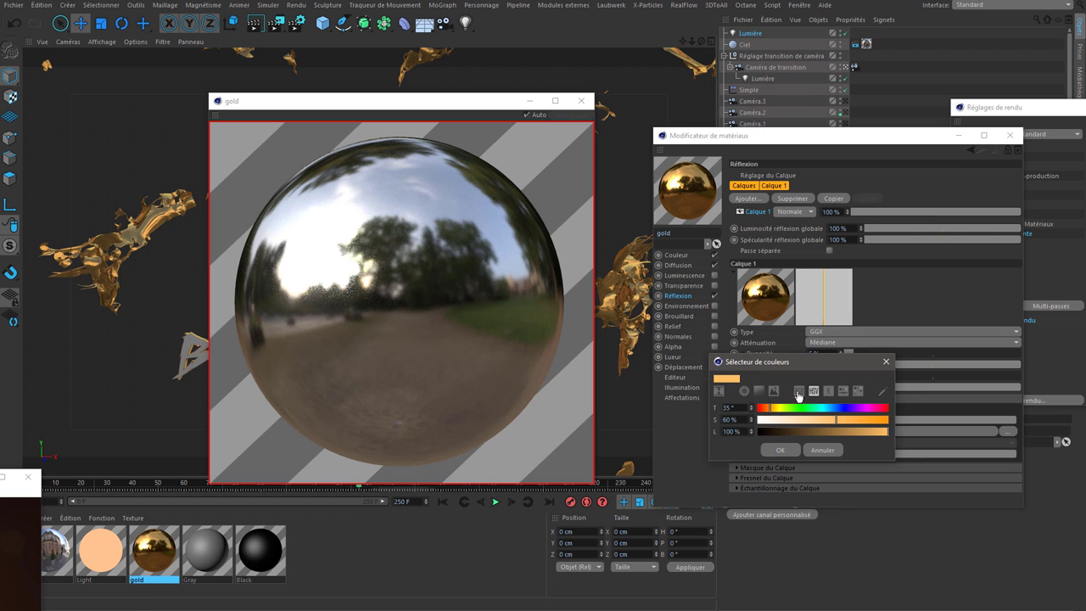
pyautogui.click(798, 392)
pyautogui.click(760, 391)
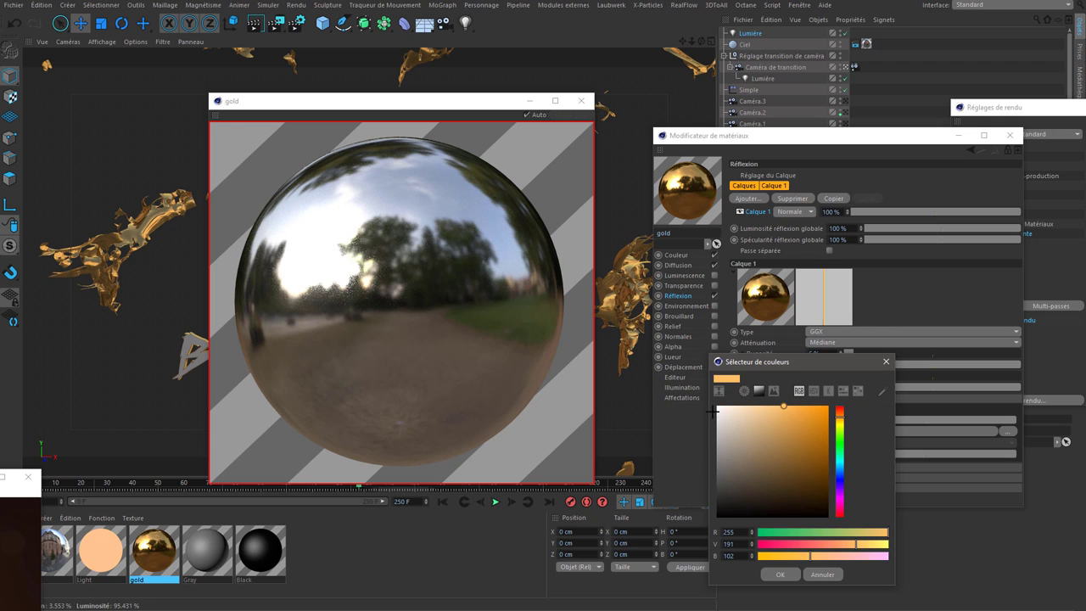
pyautogui.moveTo(733, 406); pyautogui.dragTo(729, 407)
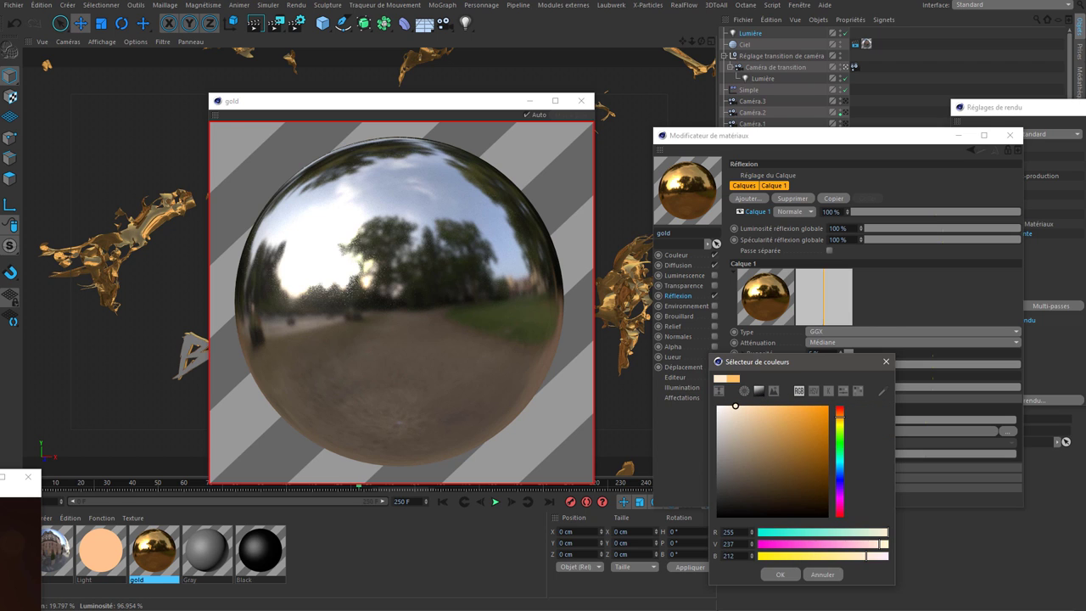
pyautogui.click(780, 574)
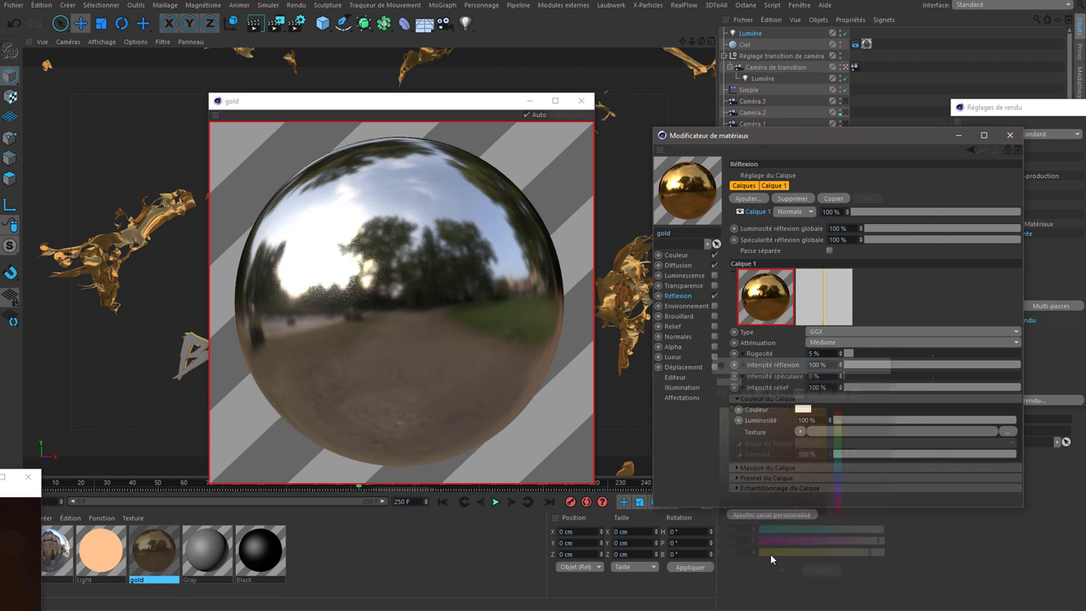
# Refine the cream layer colour in HSV view, setting saturation to 20 %
pyautogui.click(807, 409)
pyautogui.click(740, 341)
pyautogui.click(801, 324)
pyautogui.click(816, 325)
pyautogui.click(776, 327)
pyautogui.click(802, 326)
pyautogui.click(776, 325)
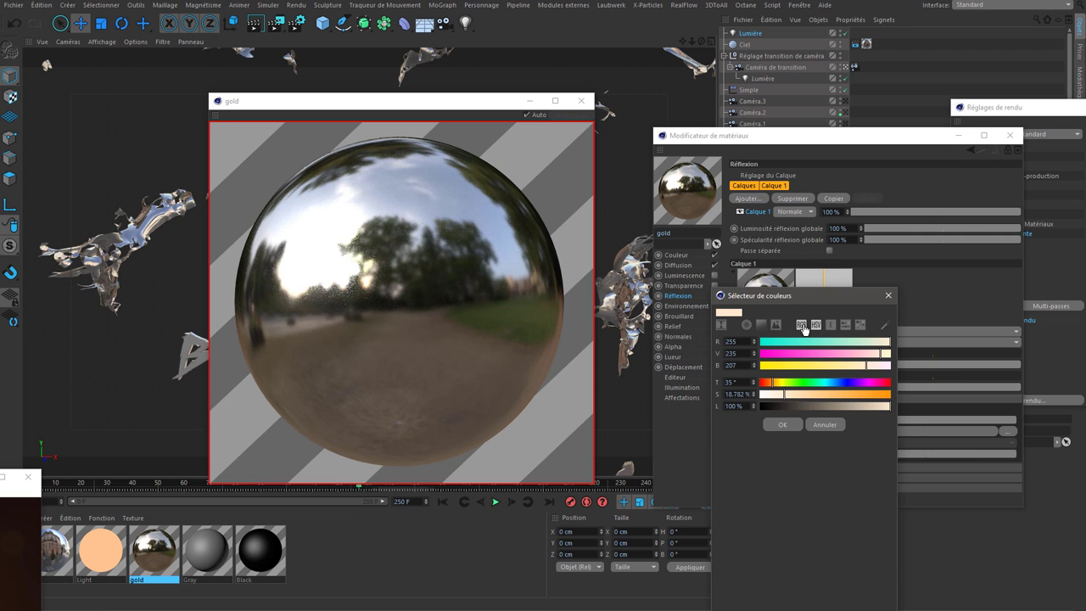
pyautogui.click(802, 325)
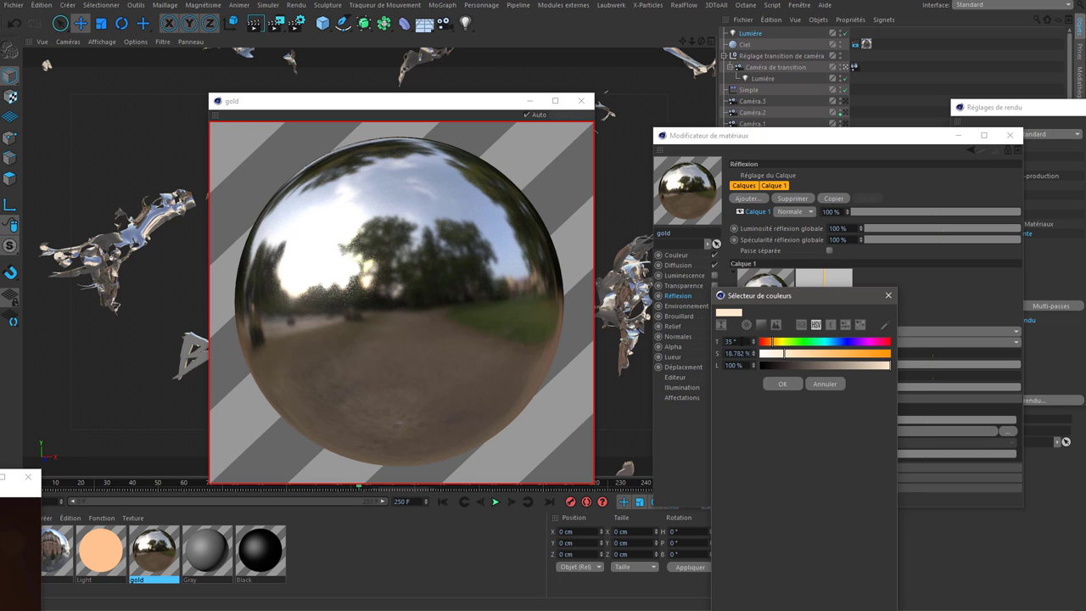
pyautogui.click(734, 353)
pyautogui.press('BackSpace')
pyautogui.press('Return')
# Accept the cream colour and set the layer Fresnel to Conducteur with the Or preset
pyautogui.click(782, 383)
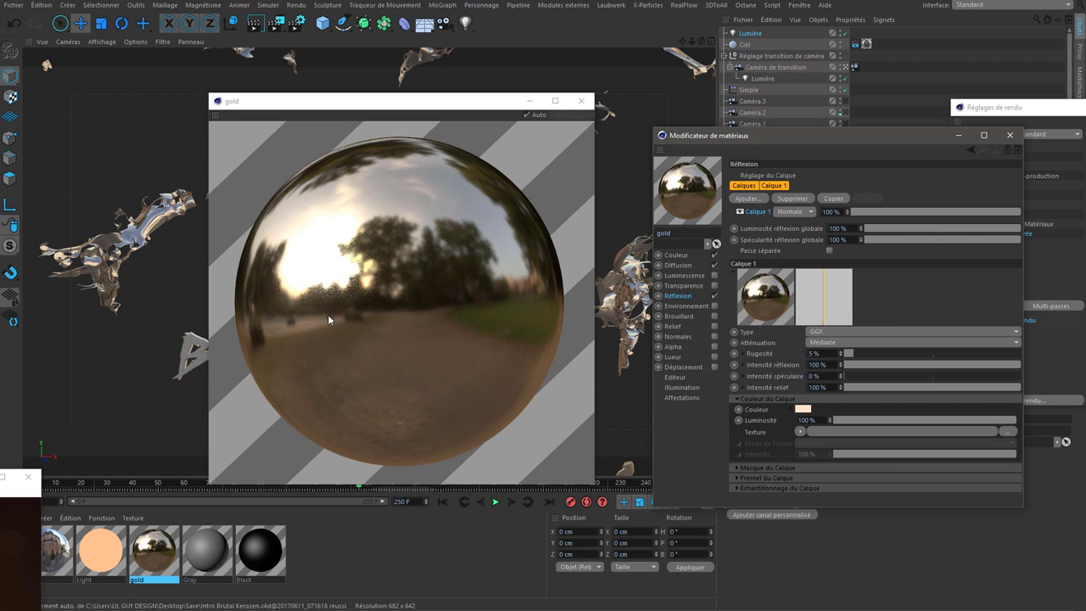
pyautogui.click(739, 478)
pyautogui.scroll(-2, 887, 303)
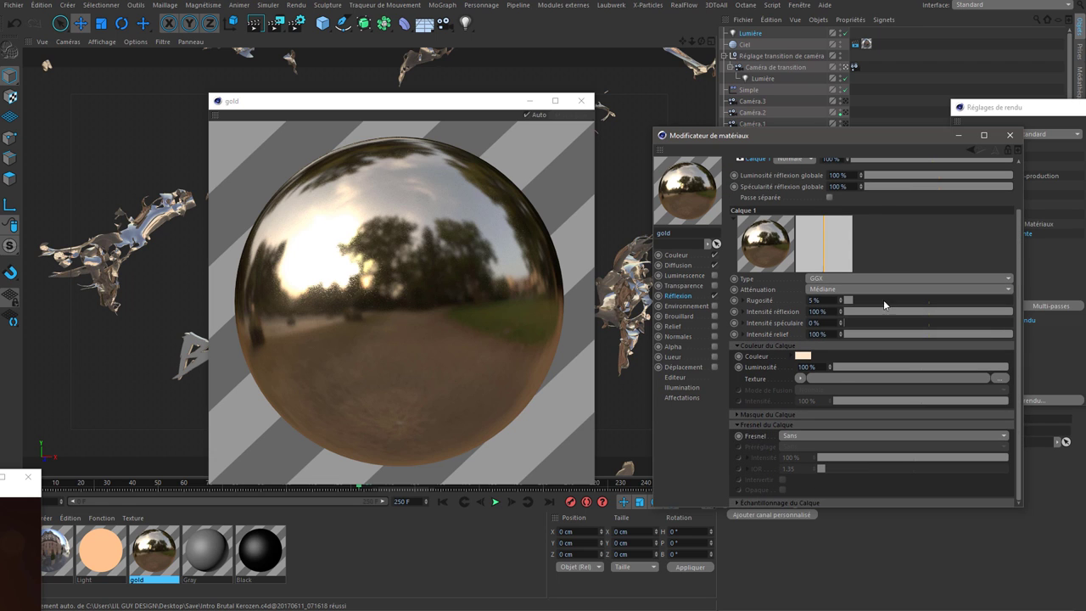
pyautogui.click(804, 437)
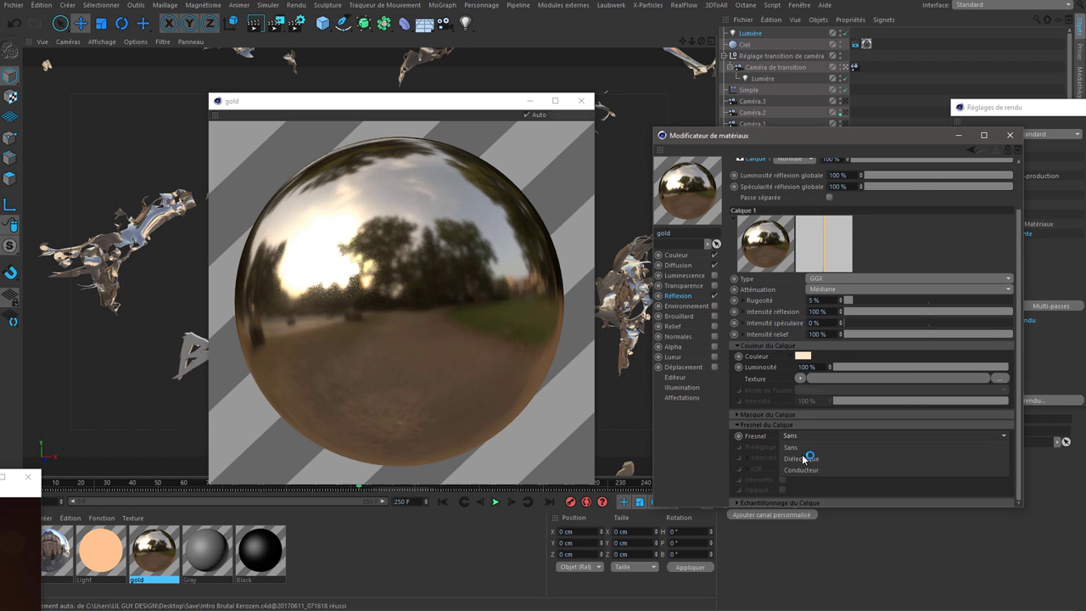
pyautogui.click(811, 469)
pyautogui.click(811, 447)
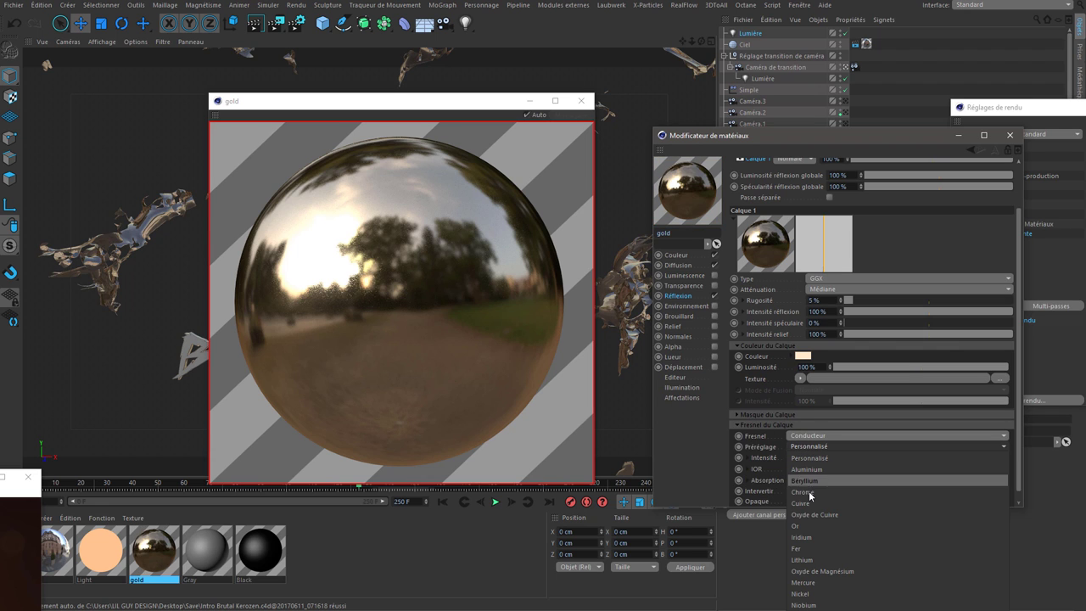
pyautogui.click(798, 527)
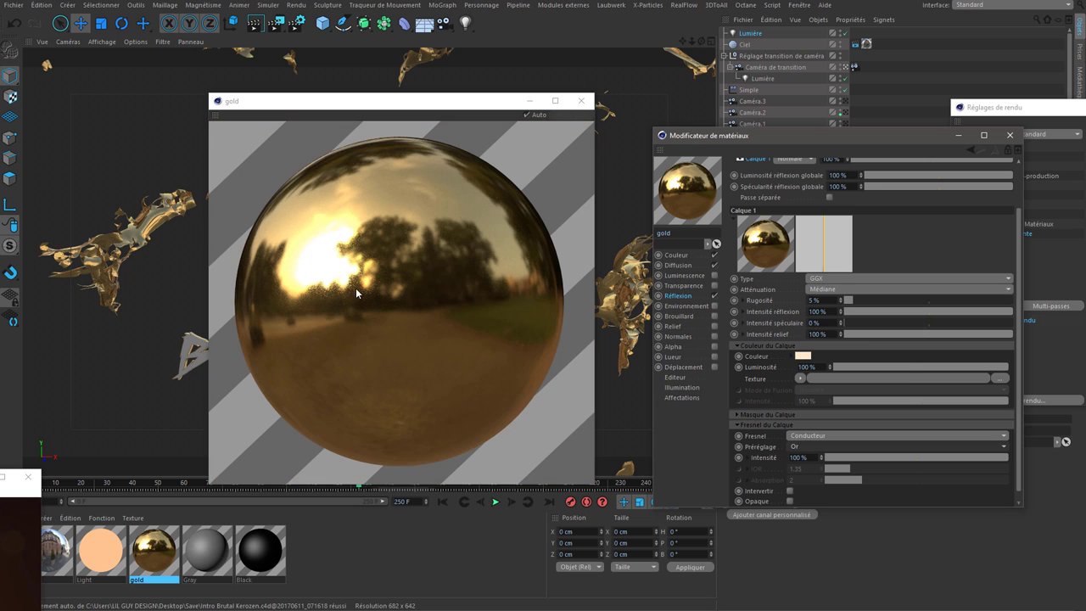
pyautogui.scroll(1, 848, 367)
# Switch the material preview shape to Object (GI)
pyautogui.rightClick(388, 327)
pyautogui.click(688, 188)
pyautogui.rightClick(687, 190)
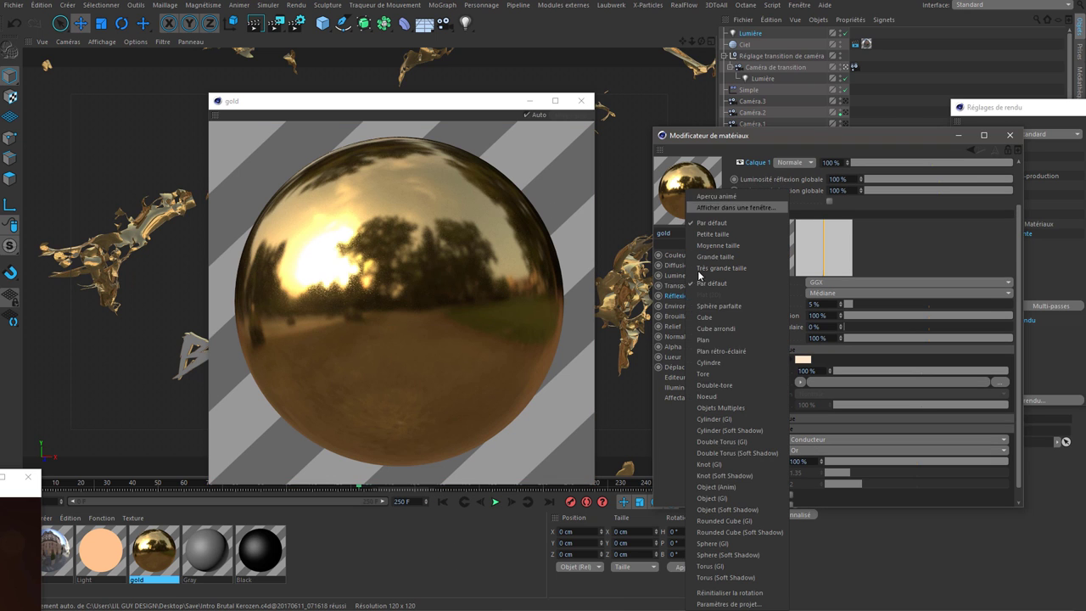
pyautogui.click(737, 498)
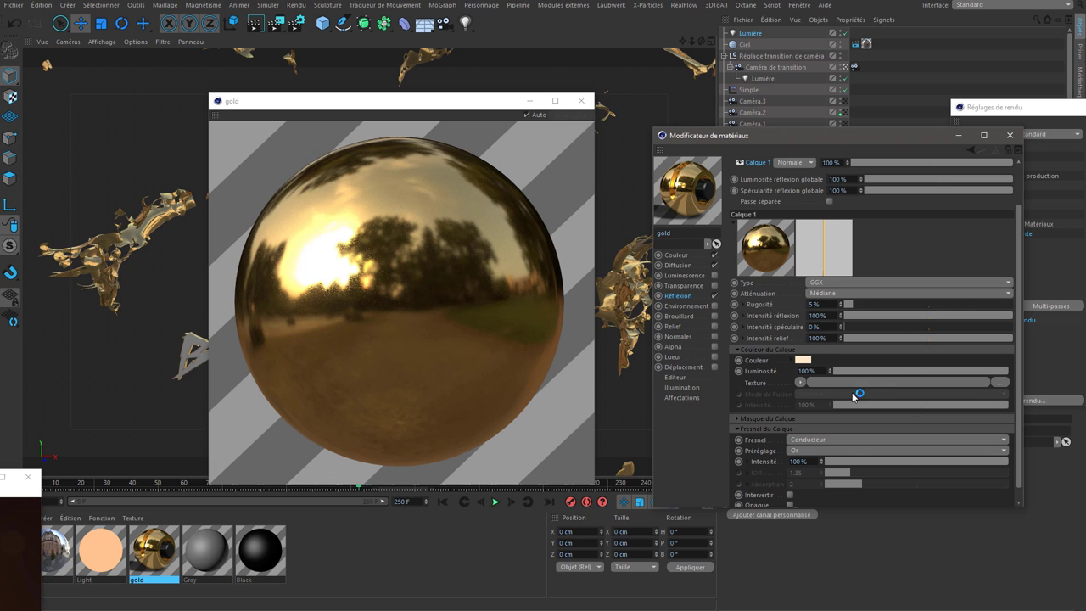
pyautogui.scroll(-1, 883, 465)
pyautogui.scroll(4, 888, 428)
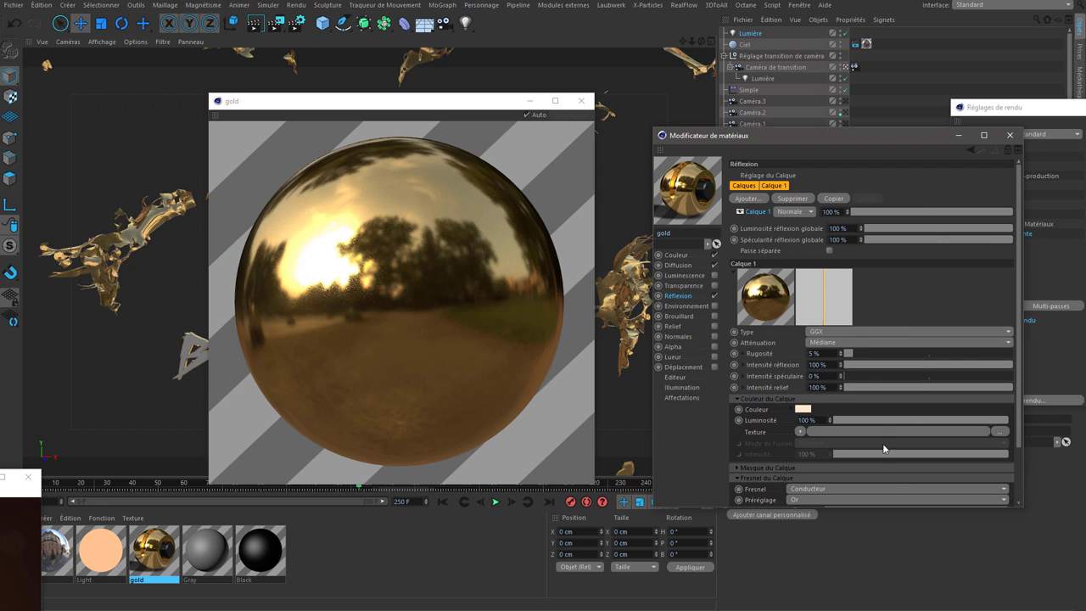
# Add a second GGX reflection layer, Calque 2
pyautogui.click(752, 199)
pyautogui.click(931, 293)
pyautogui.click(744, 200)
pyautogui.click(798, 222)
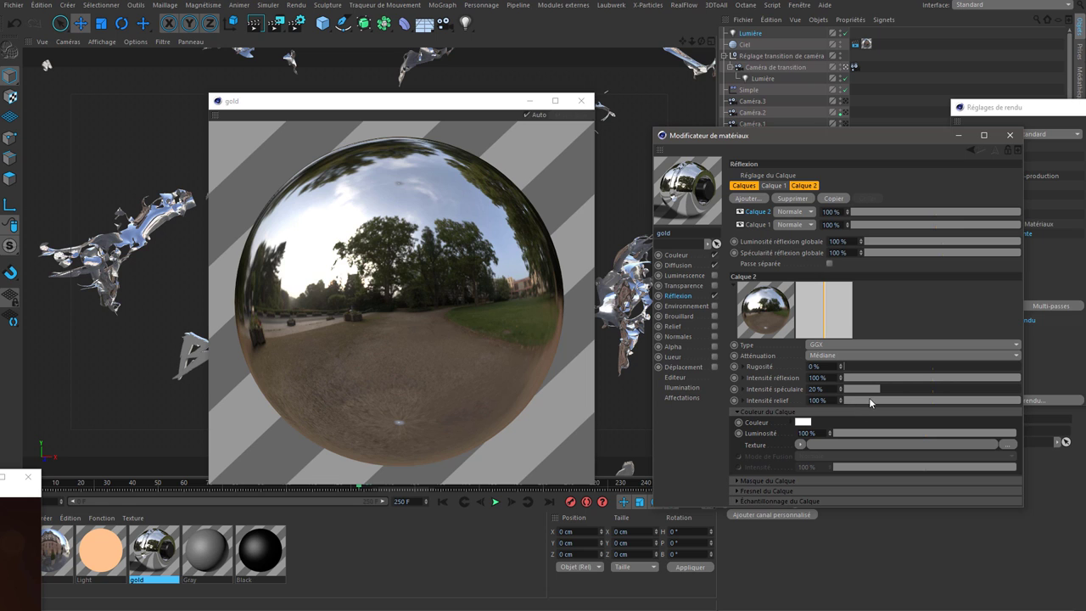
# Give Calque 2 0 % reflection, 50 % specular intensity and 25 % roughness
pyautogui.moveTo(867, 400); pyautogui.dragTo(831, 388)
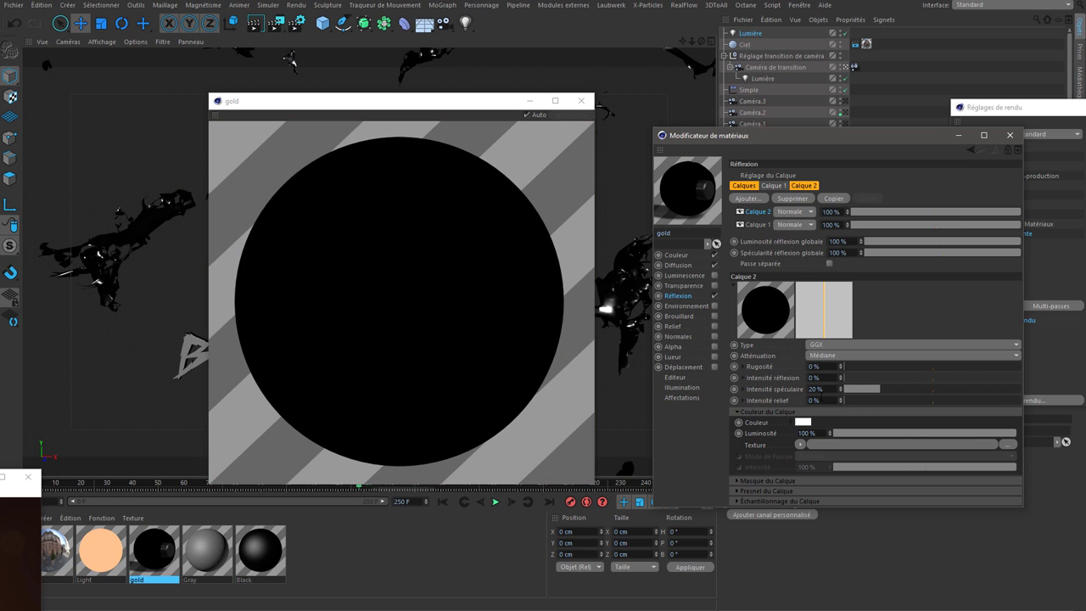
pyautogui.moveTo(855, 402); pyautogui.dragTo(1031, 413)
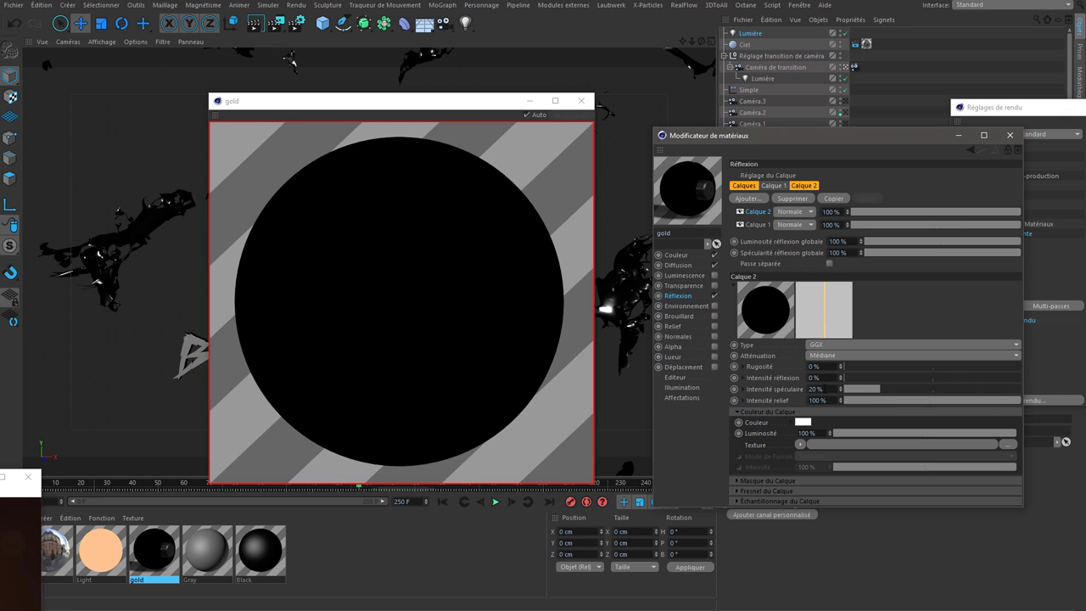
pyautogui.click(933, 392)
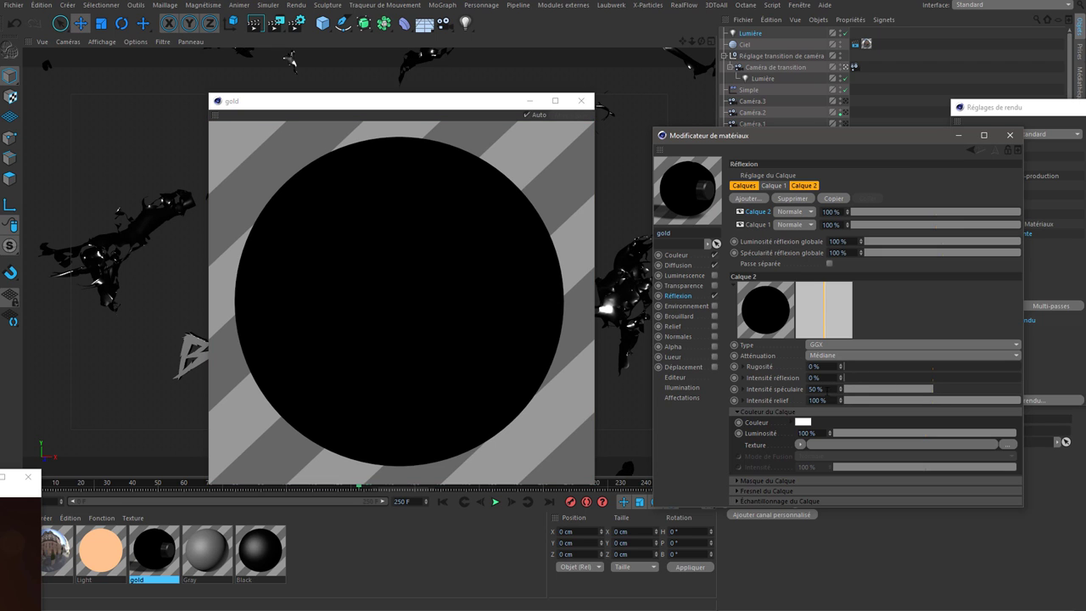
pyautogui.moveTo(847, 371); pyautogui.dragTo(855, 369)
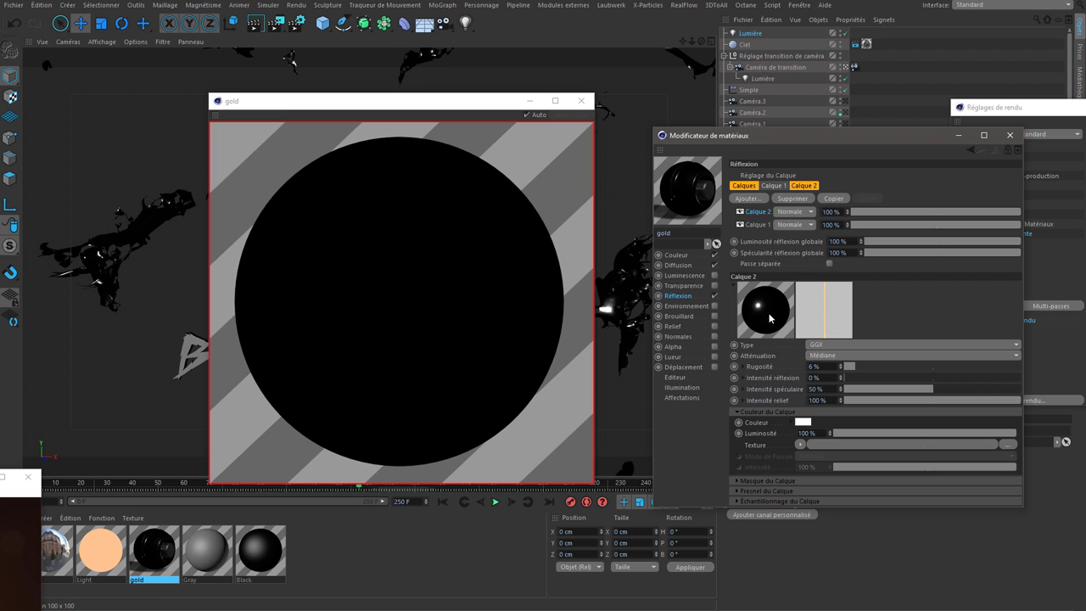
pyautogui.moveTo(854, 367); pyautogui.dragTo(704, 379)
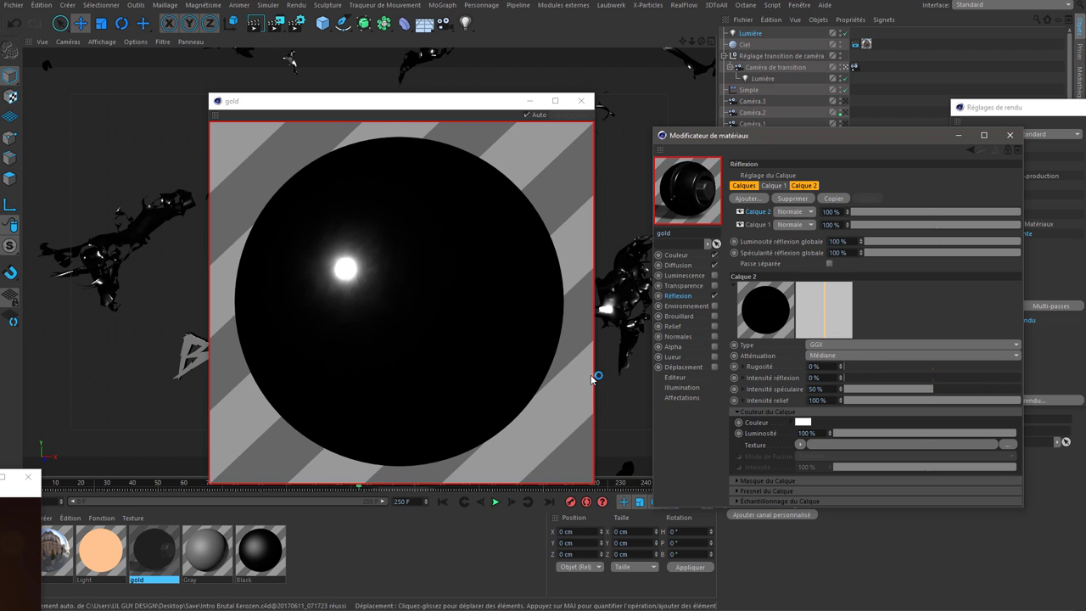
pyautogui.click(847, 371)
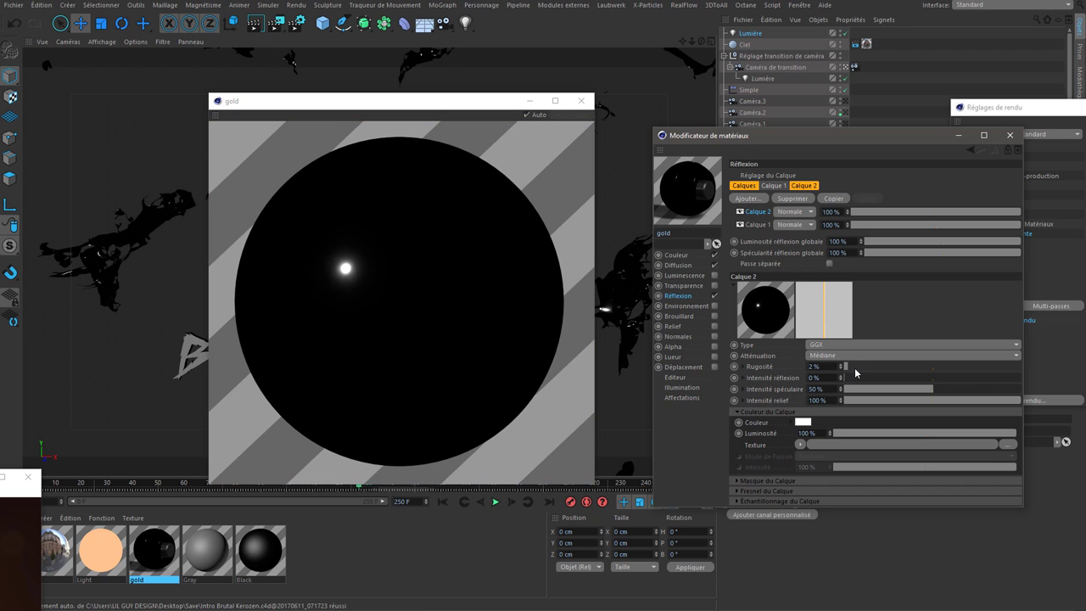
pyautogui.moveTo(856, 371); pyautogui.dragTo(933, 367)
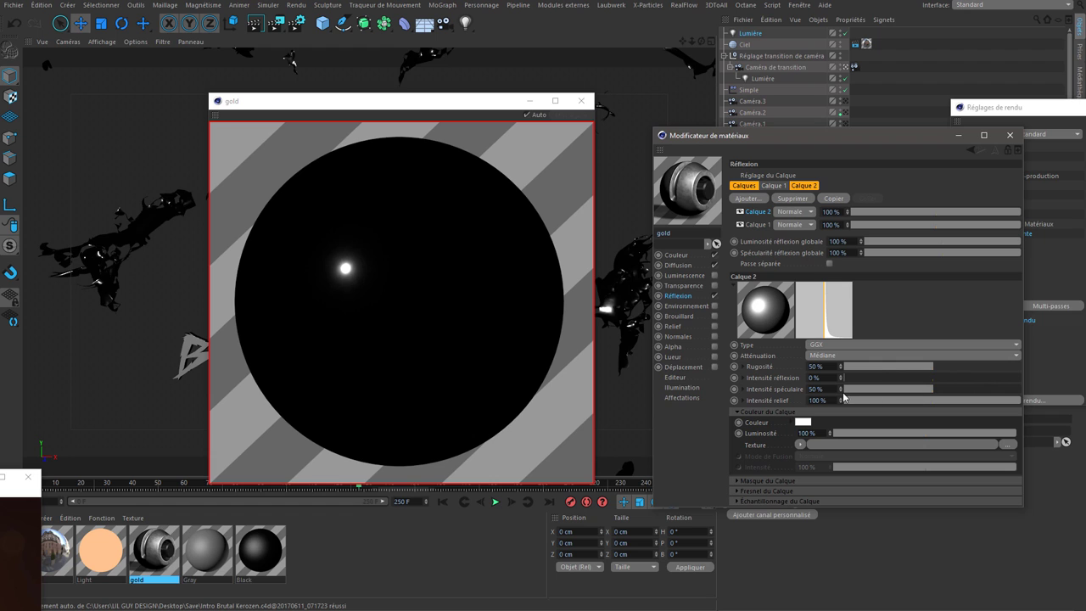
pyautogui.write('25')
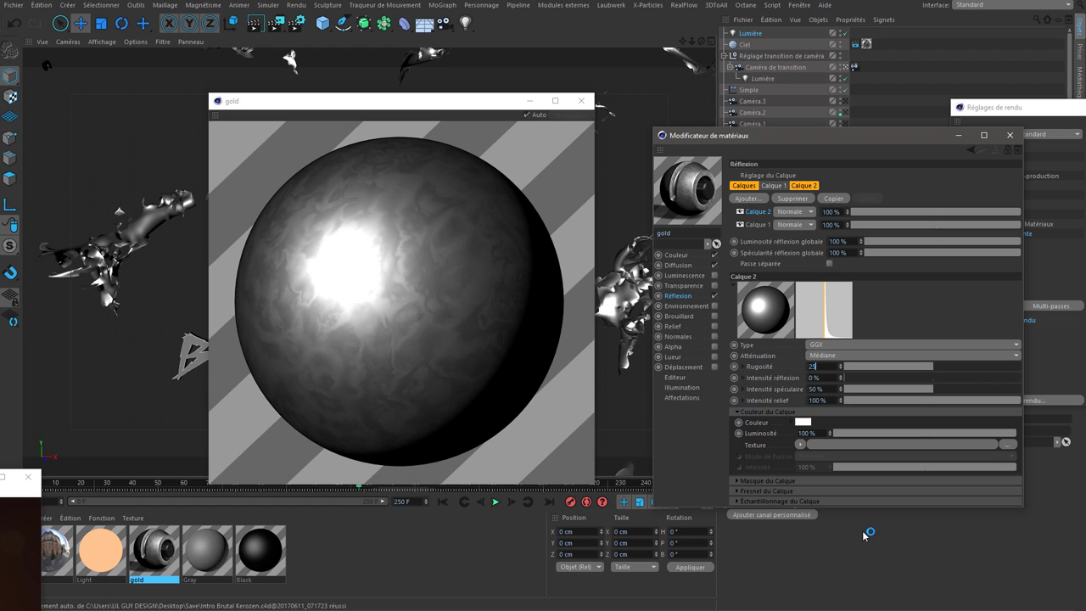
pyautogui.press('Return')
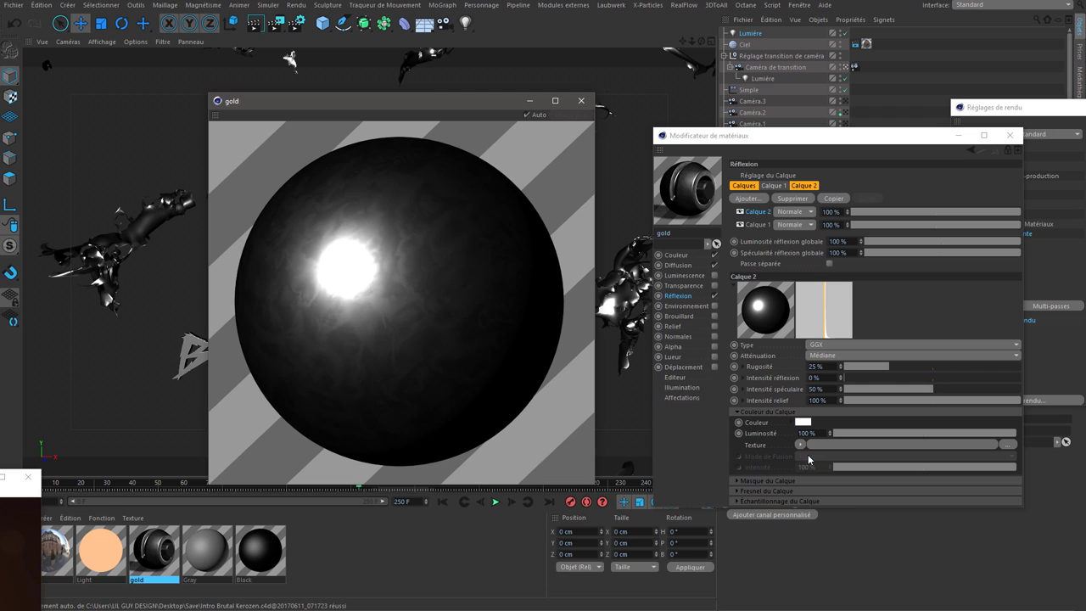
# Set Calque 2's blend mode to Ajouter
pyautogui.click(800, 212)
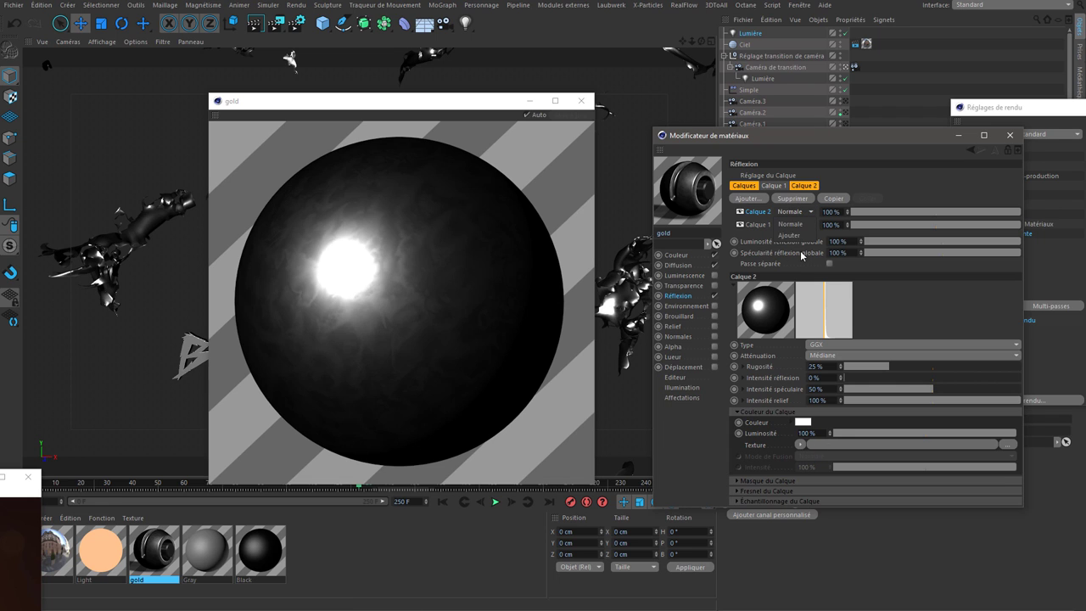
pyautogui.click(801, 238)
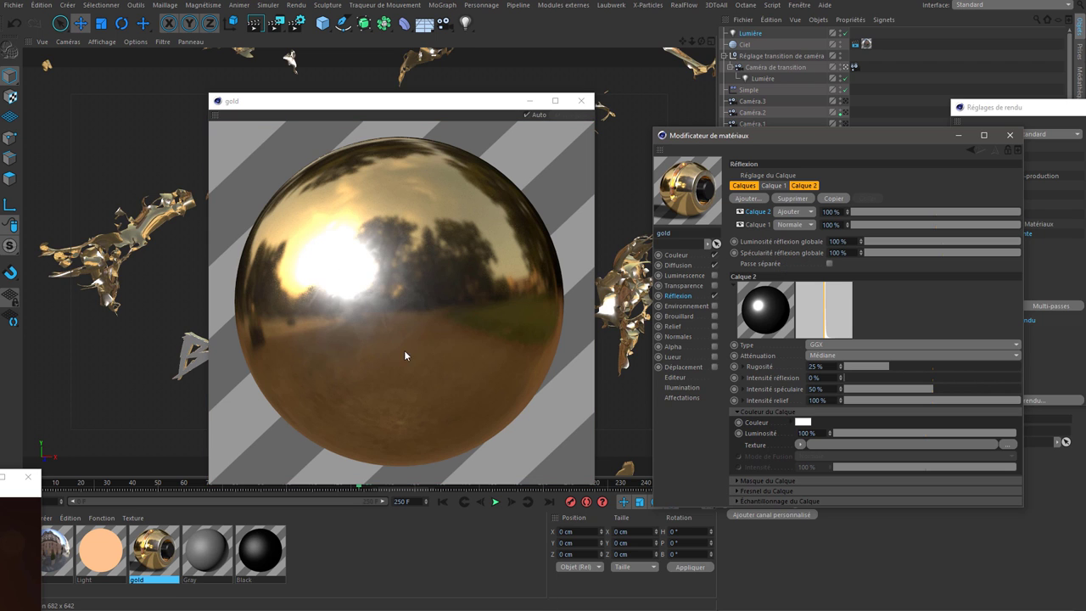
pyautogui.click(803, 422)
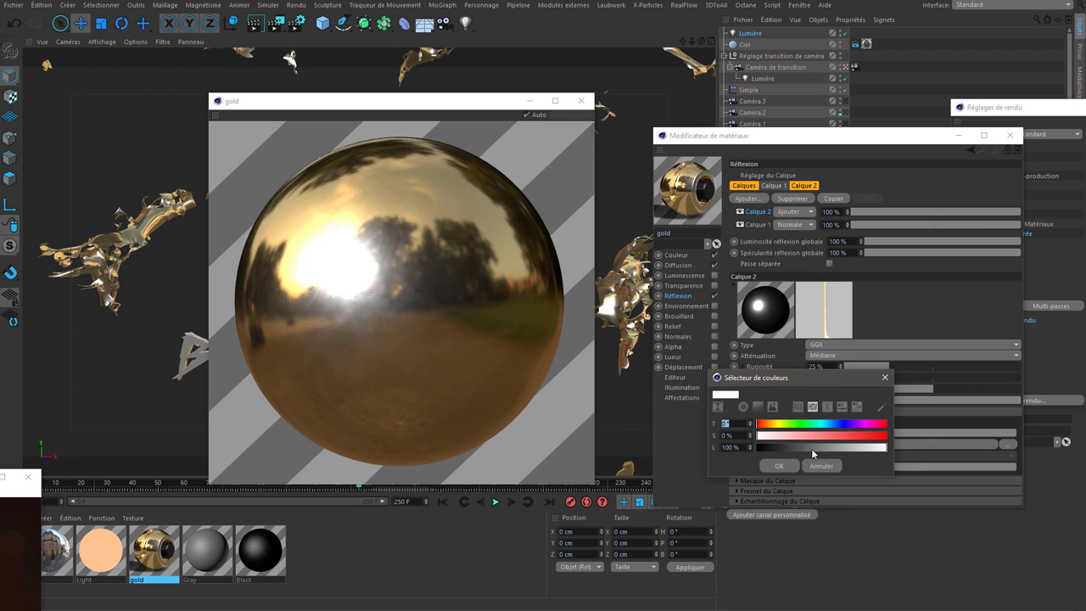
pyautogui.click(820, 465)
# Copy Calque 1's peach layer colour and paste it into Calque 2's Couleur
pyautogui.click(762, 225)
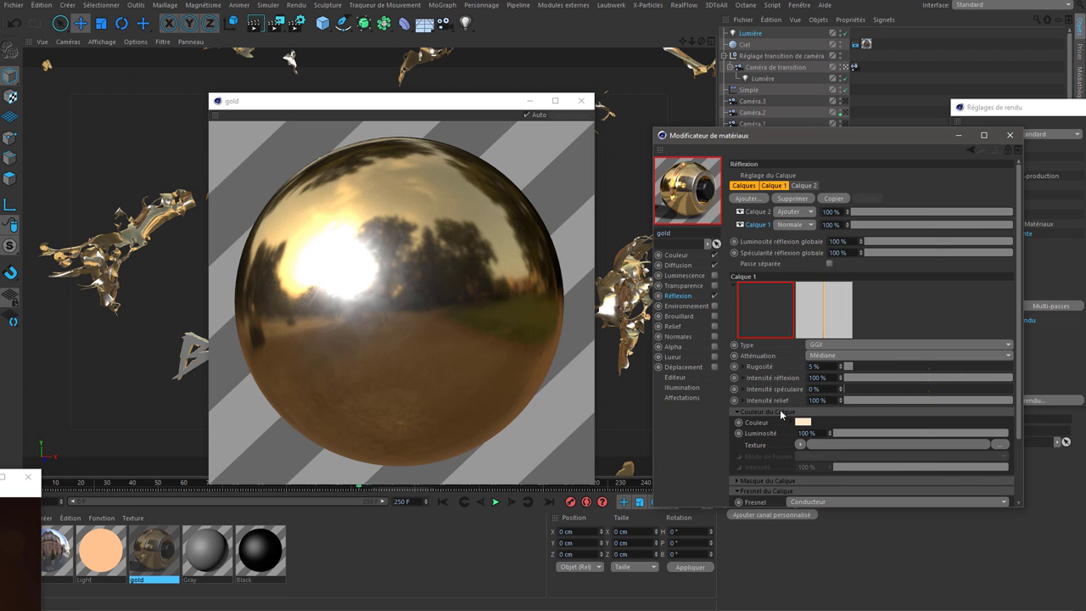
pyautogui.rightClick(803, 422)
pyautogui.rightClick(796, 417)
pyautogui.click(761, 426)
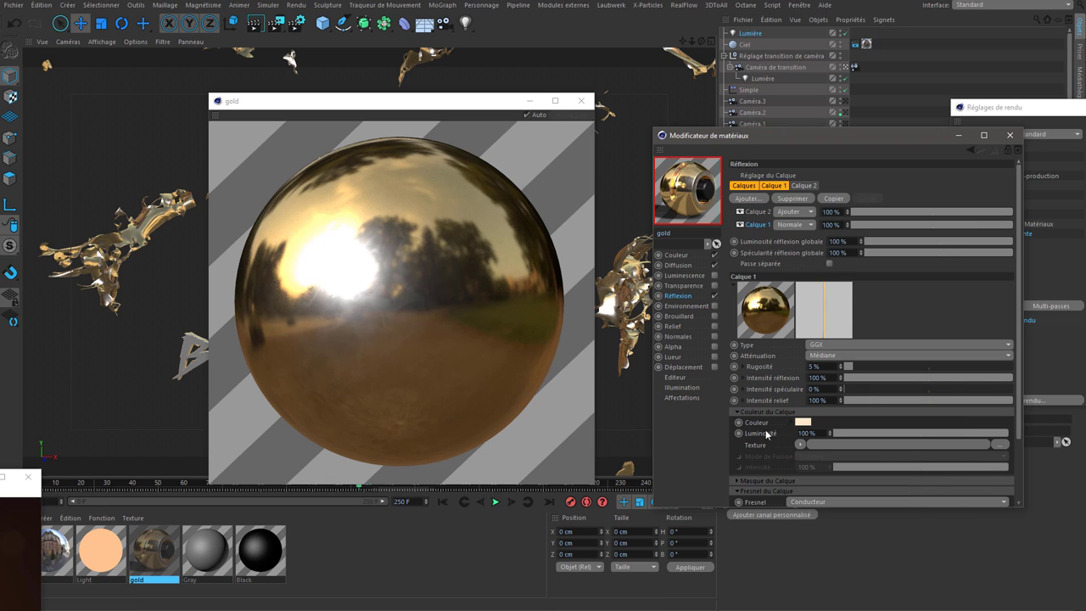
pyautogui.rightClick(768, 423)
pyautogui.click(857, 410)
pyautogui.rightClick(764, 422)
pyautogui.click(759, 212)
pyautogui.rightClick(756, 422)
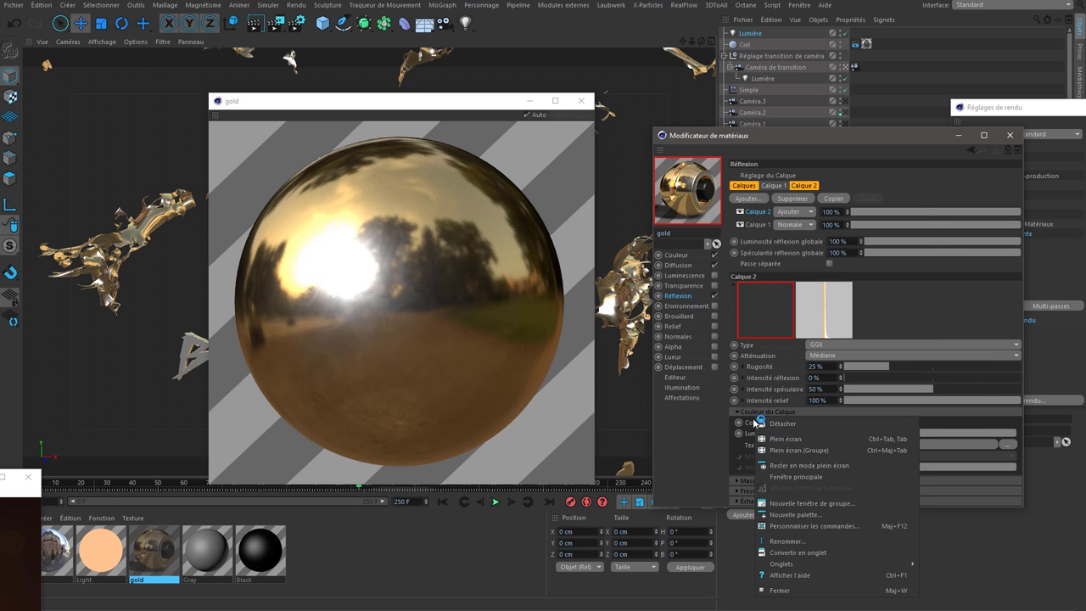
pyautogui.click(793, 476)
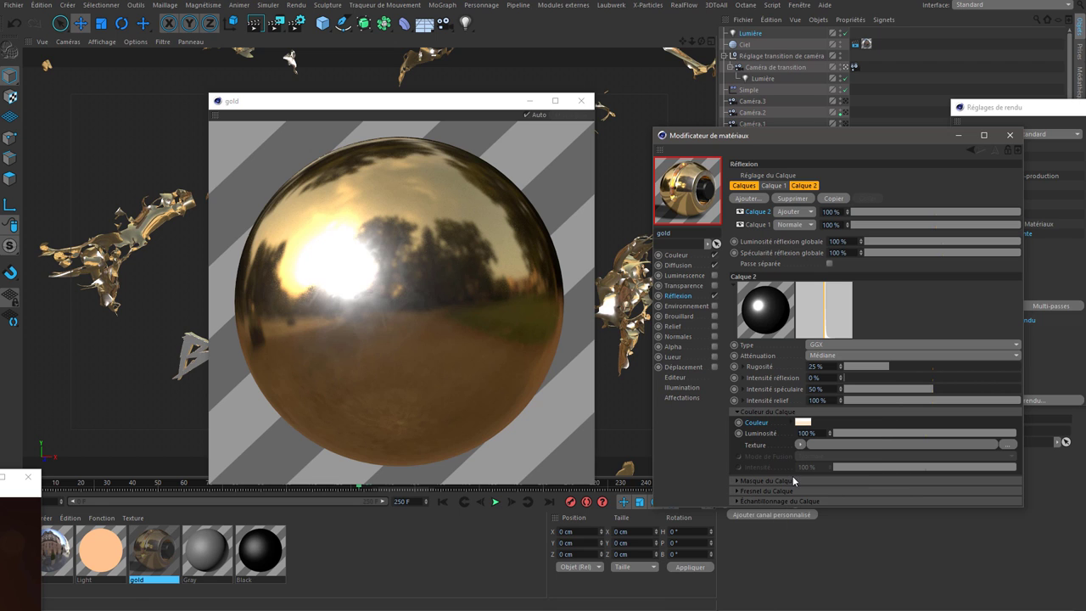
# Lower Calque 2's colour saturation to 20 % in the colour picker
pyautogui.click(804, 422)
pyautogui.press('Tab')
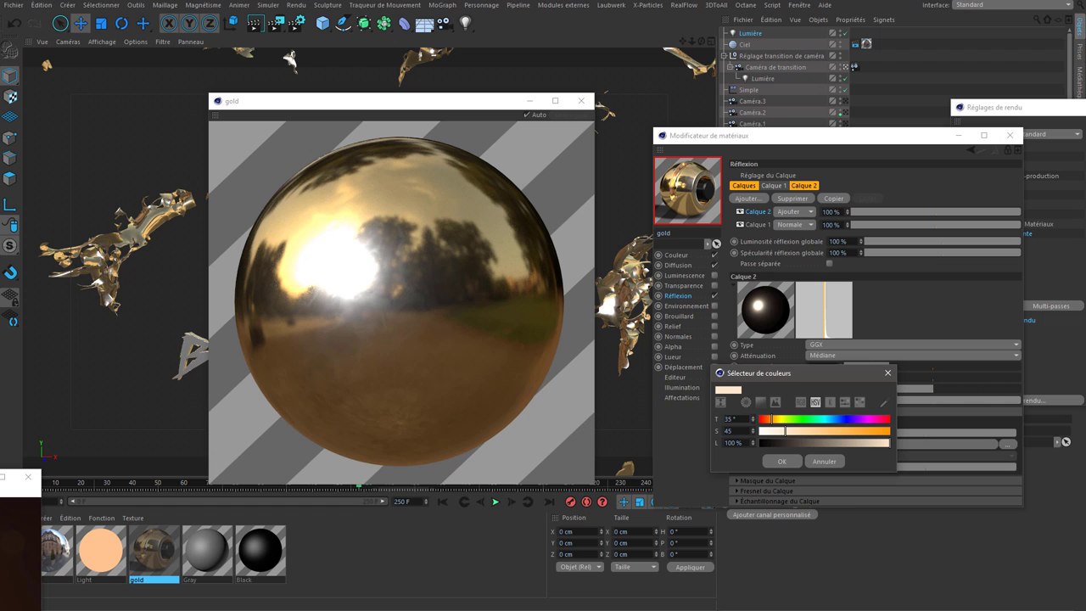
pyautogui.press('Return')
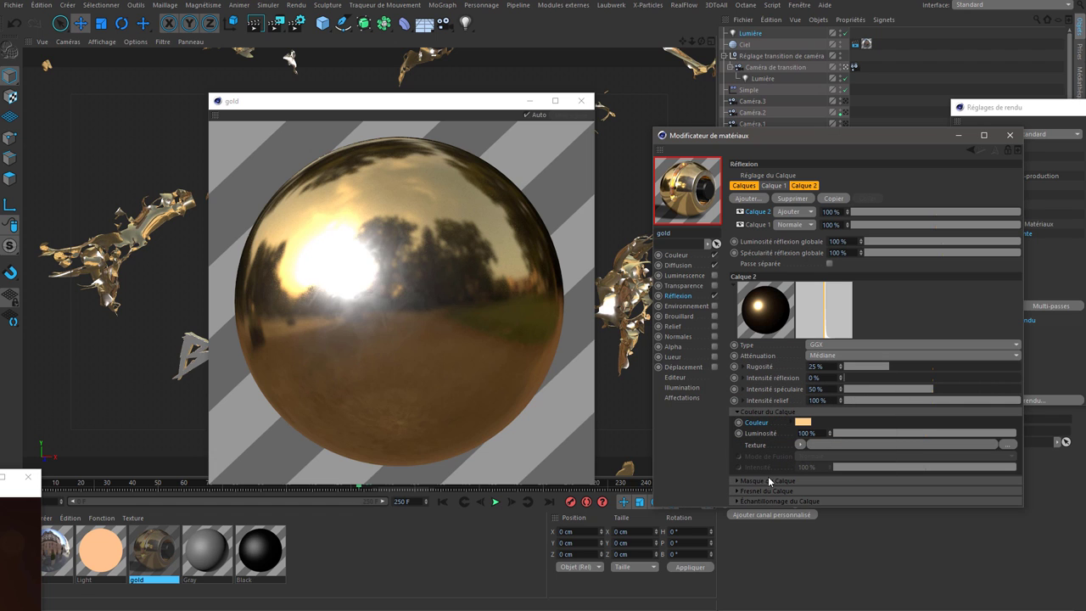
pyautogui.click(803, 422)
pyautogui.press('Tab')
pyautogui.write('20')
pyautogui.press('Return')
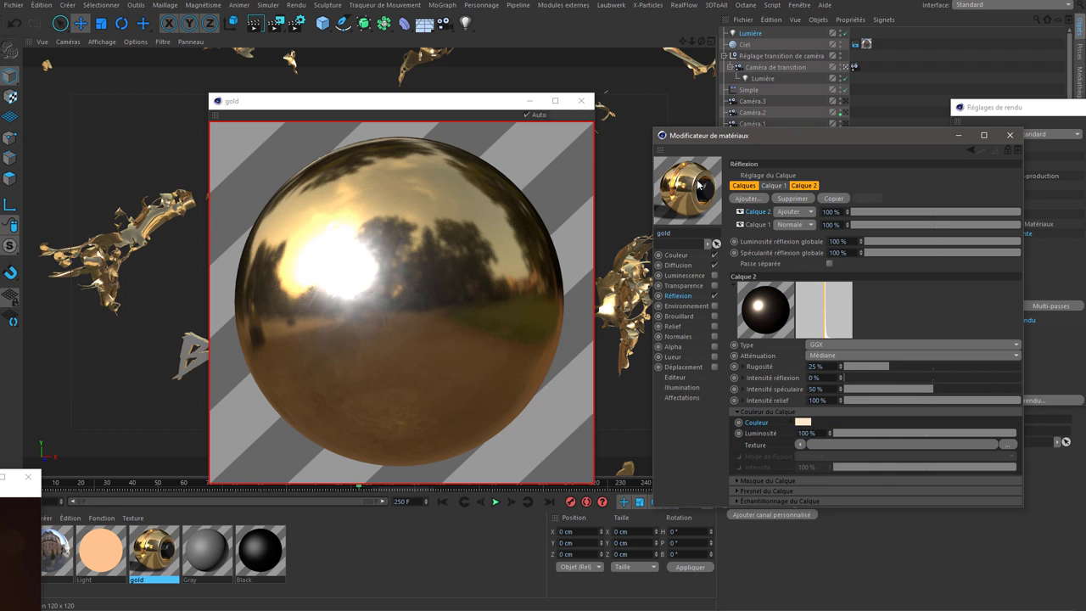
pyautogui.click(804, 422)
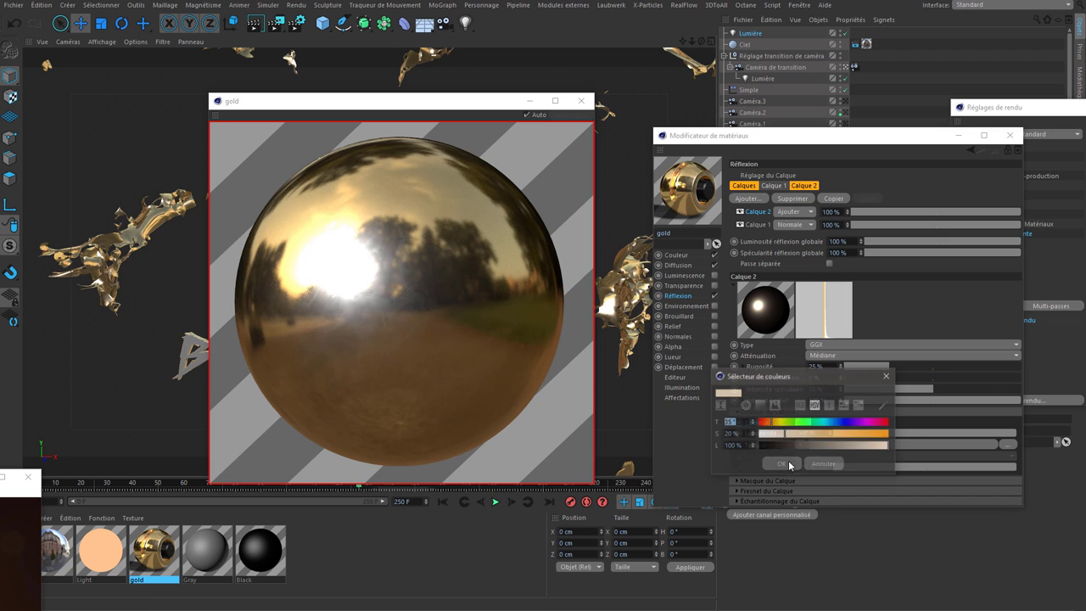
pyautogui.click(762, 465)
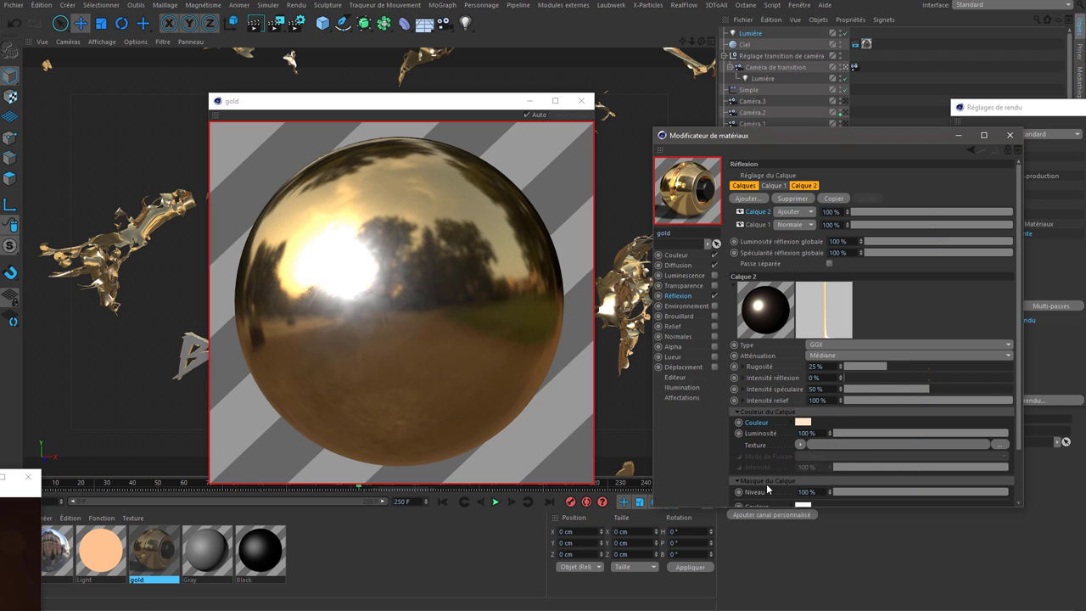
# Expand Calque 2's Fresnel settings and choose Conducteur with the Or preset
pyautogui.scroll(-2, 928, 311)
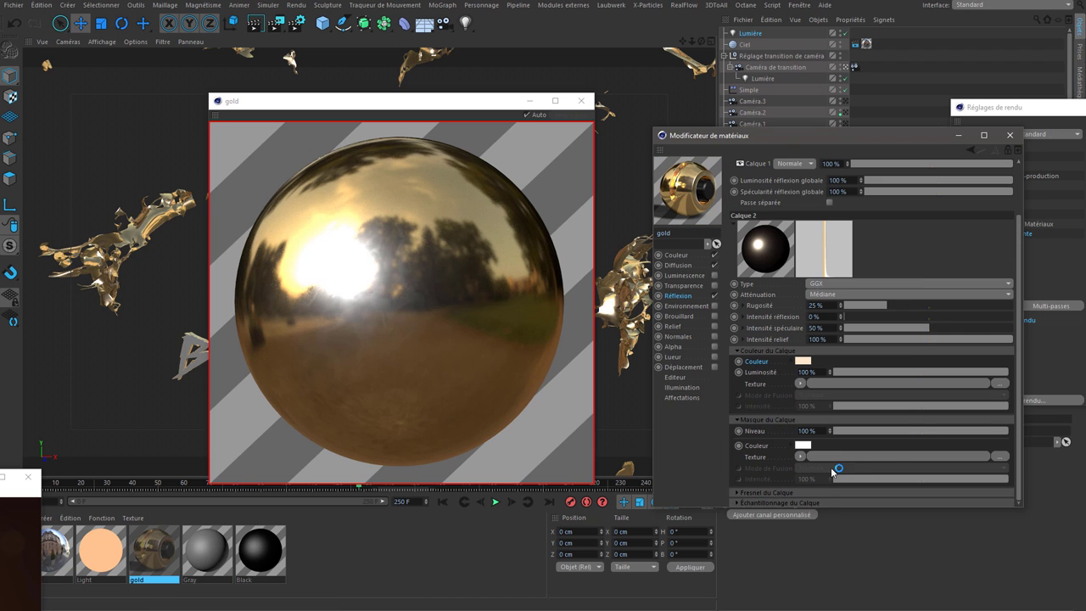
pyautogui.moveTo(820, 508); pyautogui.dragTo(818, 593)
pyautogui.click(767, 556)
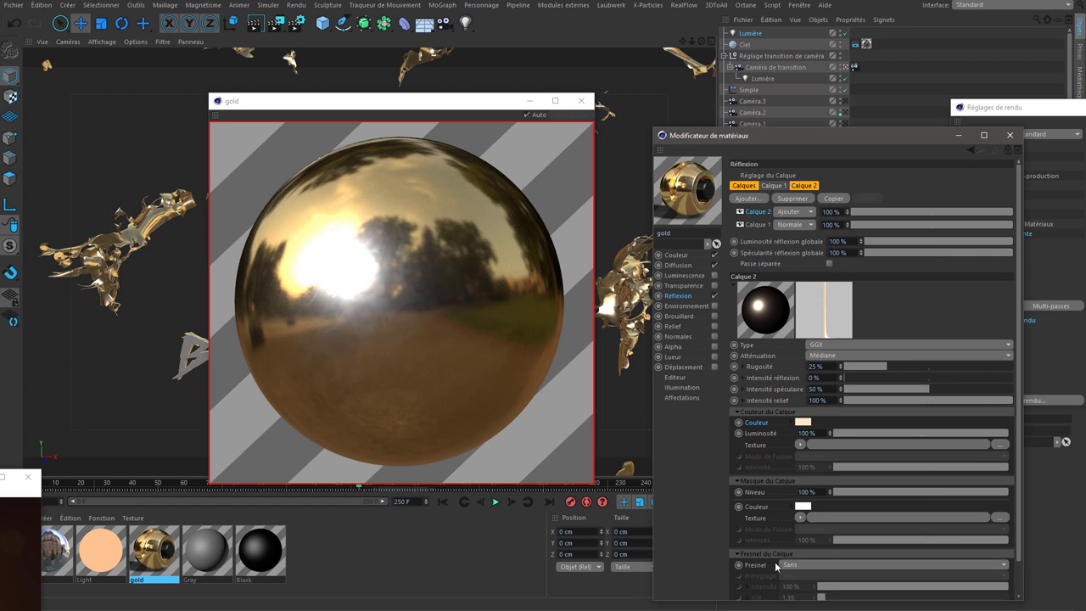
pyautogui.click(896, 575)
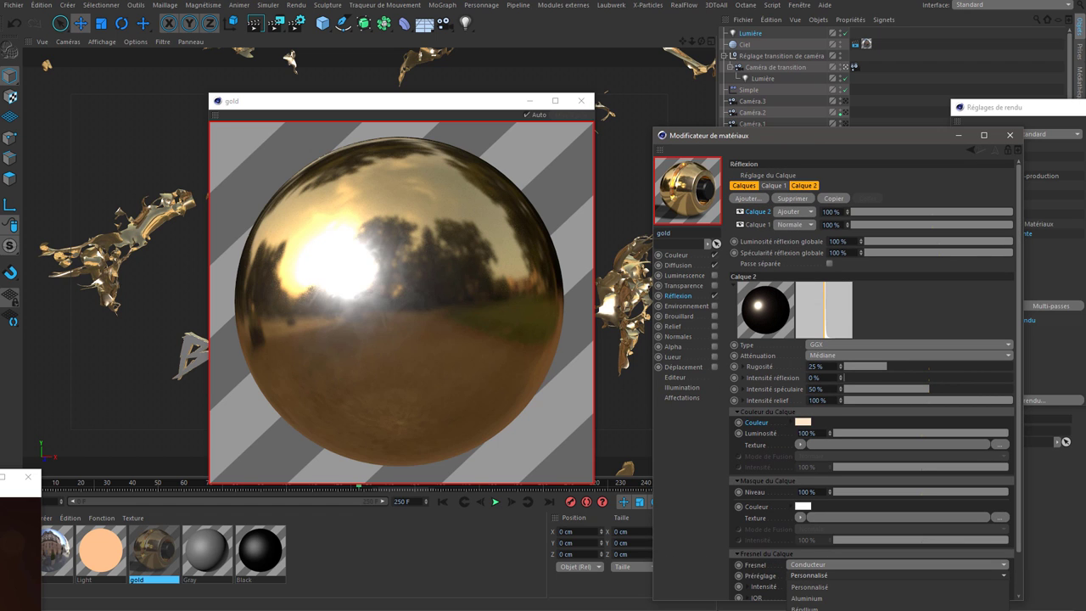
pyautogui.moveTo(838, 139); pyautogui.dragTo(839, 20)
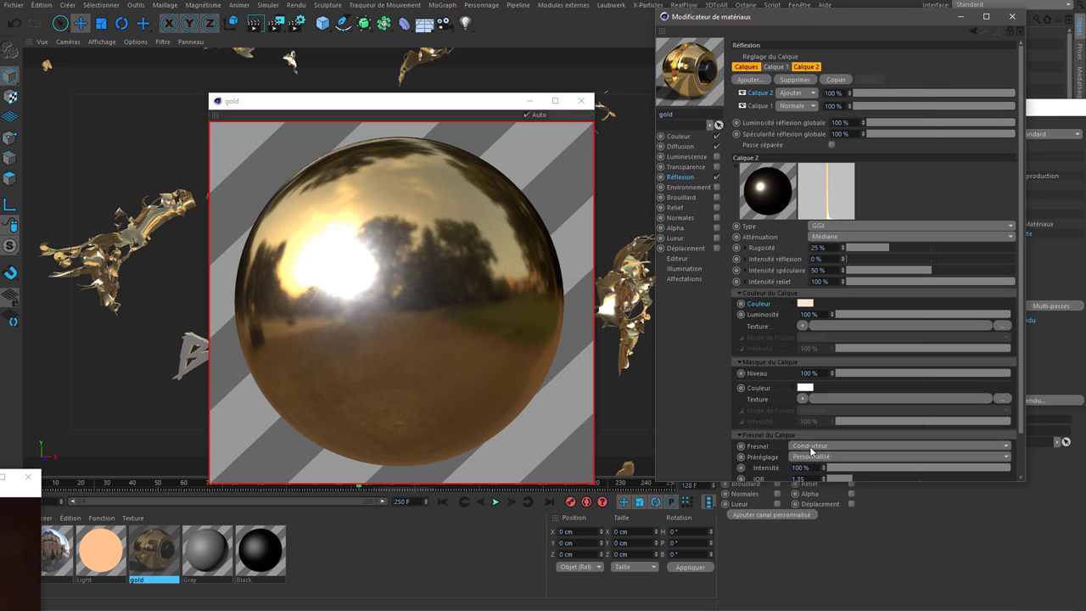
pyautogui.click(806, 465)
pyautogui.click(800, 540)
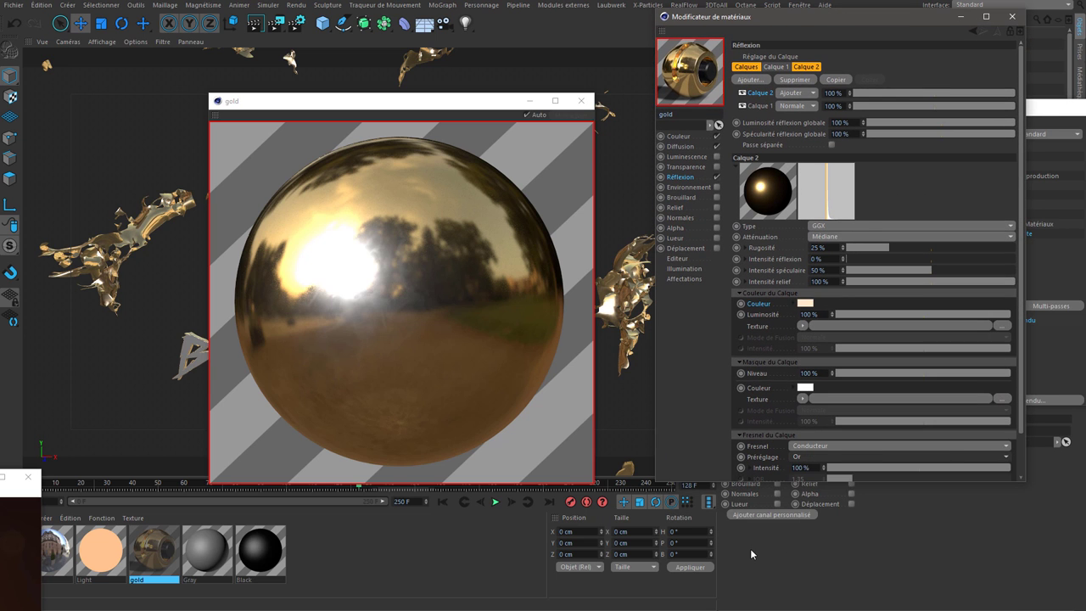
pyautogui.scroll(-2, 777, 409)
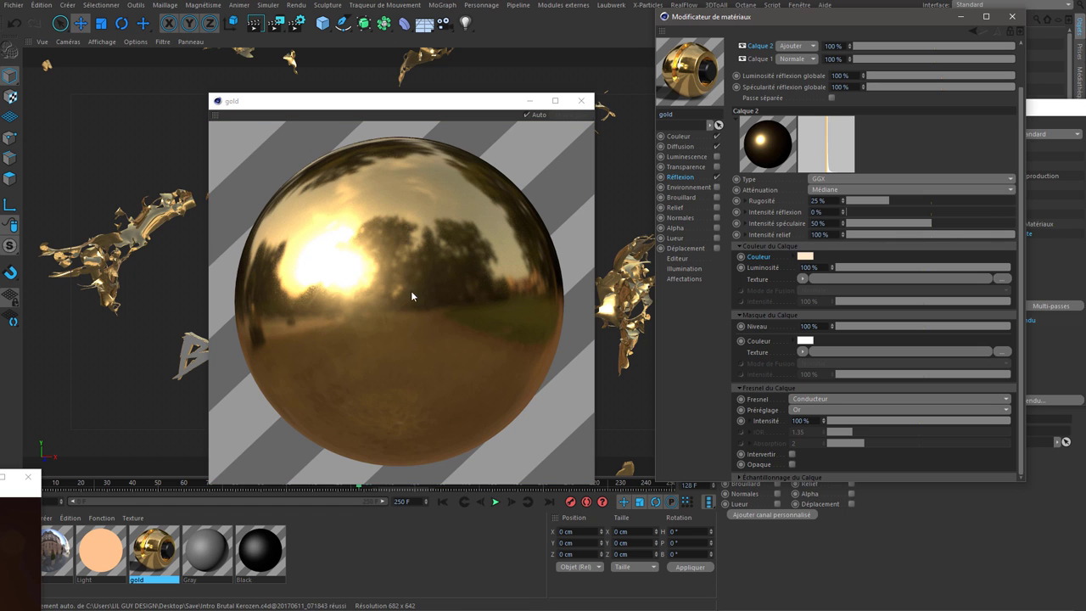
# Change the material preview shape from Object (GI) to Object (Soft Shadow)
pyautogui.rightClick(465, 264)
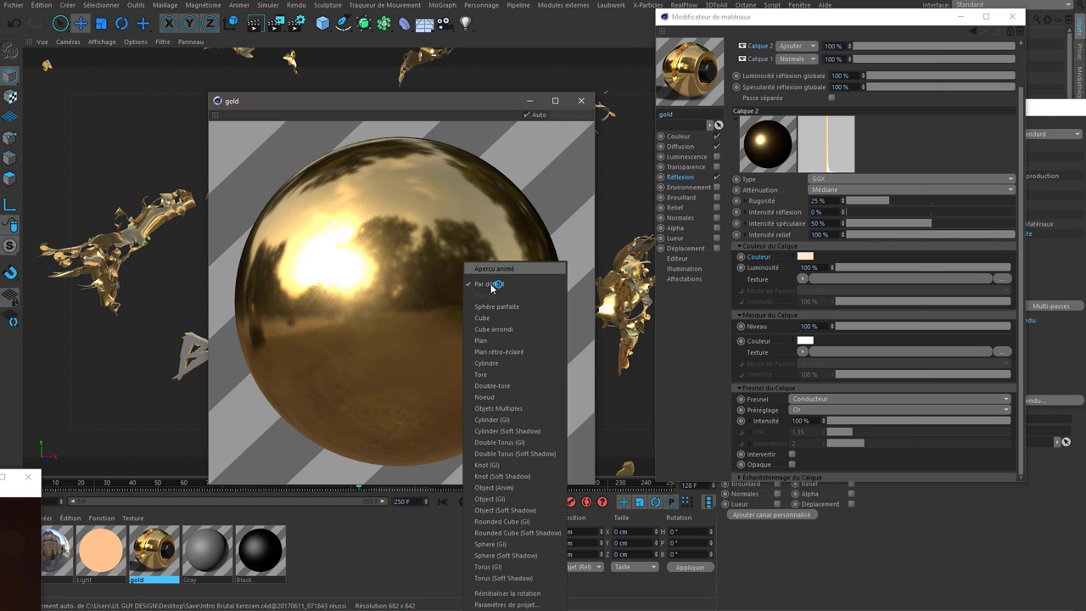
pyautogui.click(494, 499)
pyautogui.rightClick(473, 326)
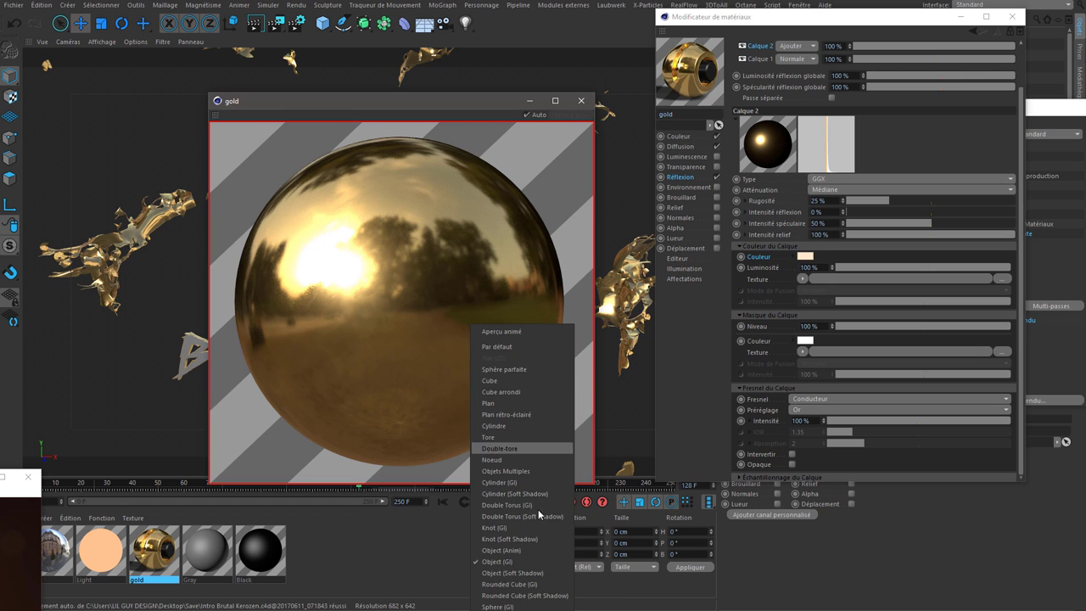
pyautogui.click(527, 572)
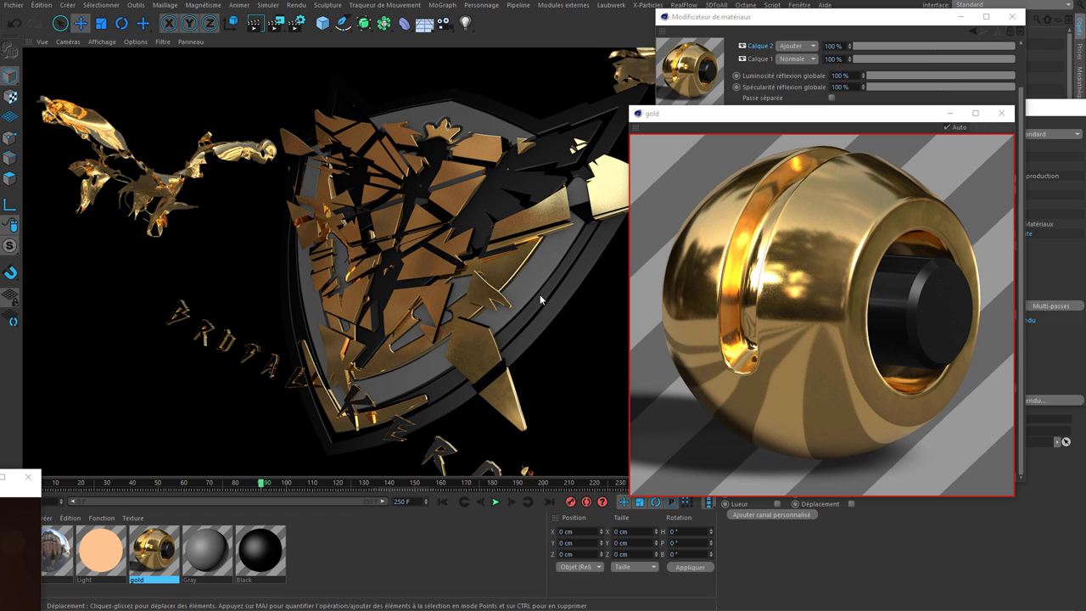
# Open Render Settings, keep the Standard engine, and show the Anti-aliasing page
pyautogui.moveTo(771, 113)
pyautogui.mouseDown()
pyautogui.moveTo(870, 136)
pyautogui.moveTo(743, 286)
pyautogui.moveTo(586, 269)
pyautogui.mouseUp()
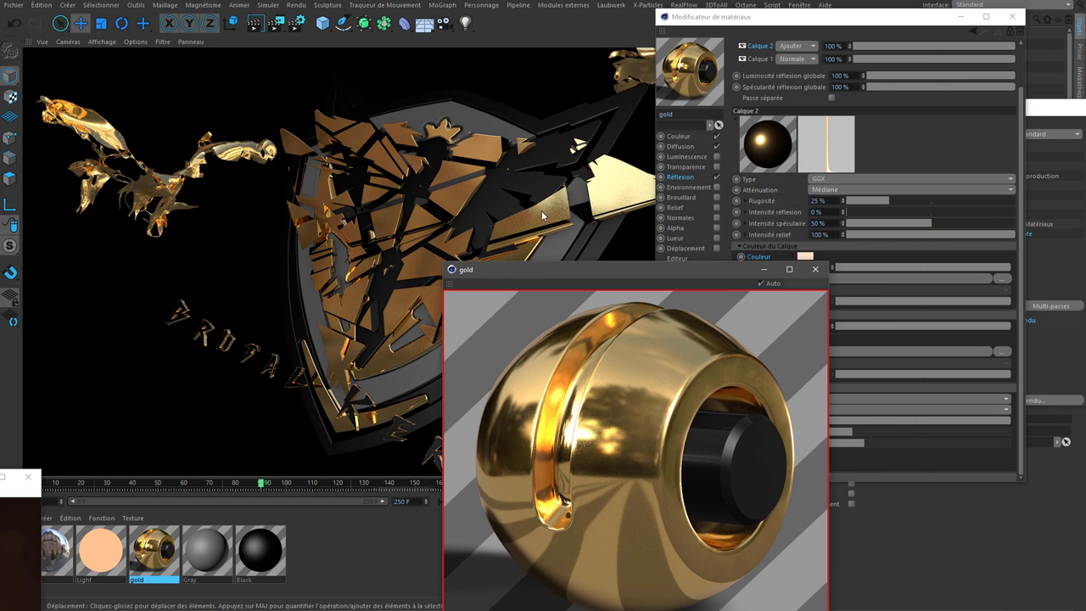
pyautogui.click(298, 23)
pyautogui.click(528, 281)
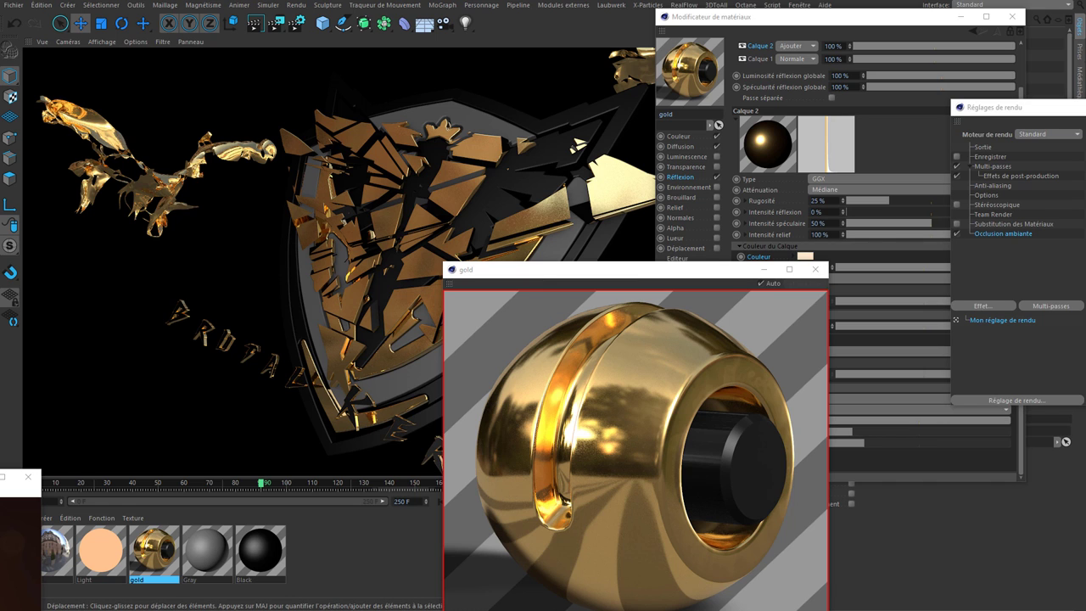
pyautogui.moveTo(1019, 107); pyautogui.dragTo(367, 110)
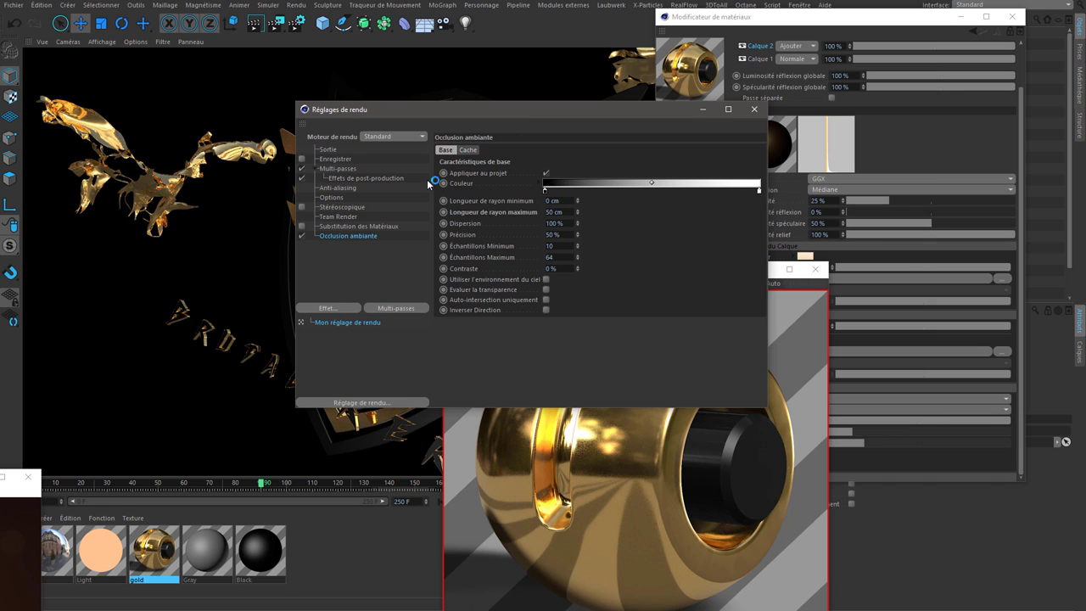
pyautogui.click(378, 137)
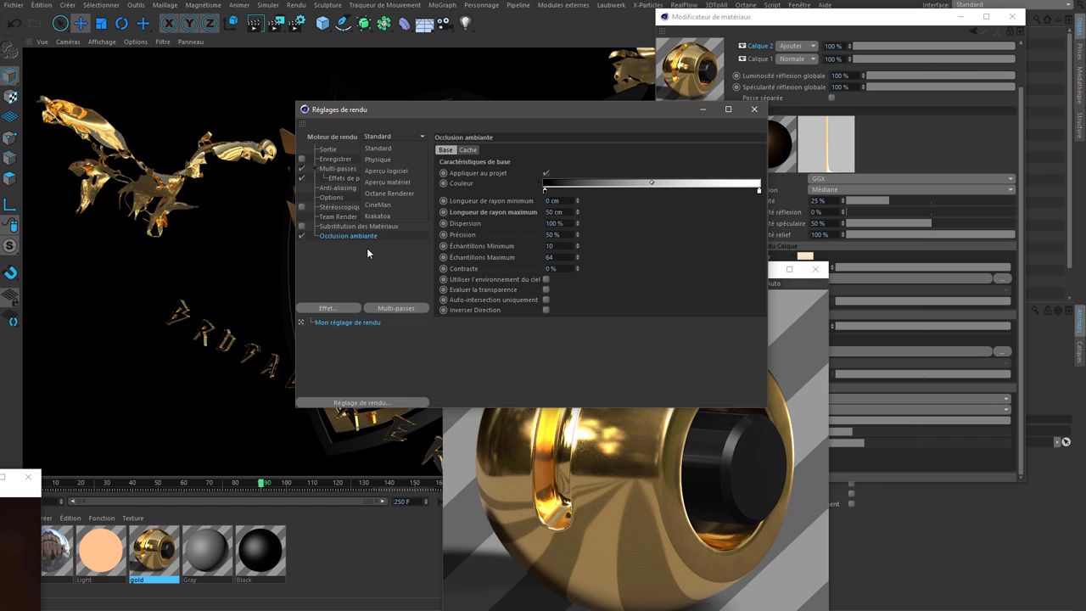
pyautogui.click(367, 252)
pyautogui.click(338, 187)
pyautogui.moveTo(496, 113)
pyautogui.mouseDown()
pyautogui.moveTo(520, 218)
pyautogui.moveTo(494, 335)
pyautogui.mouseUp()
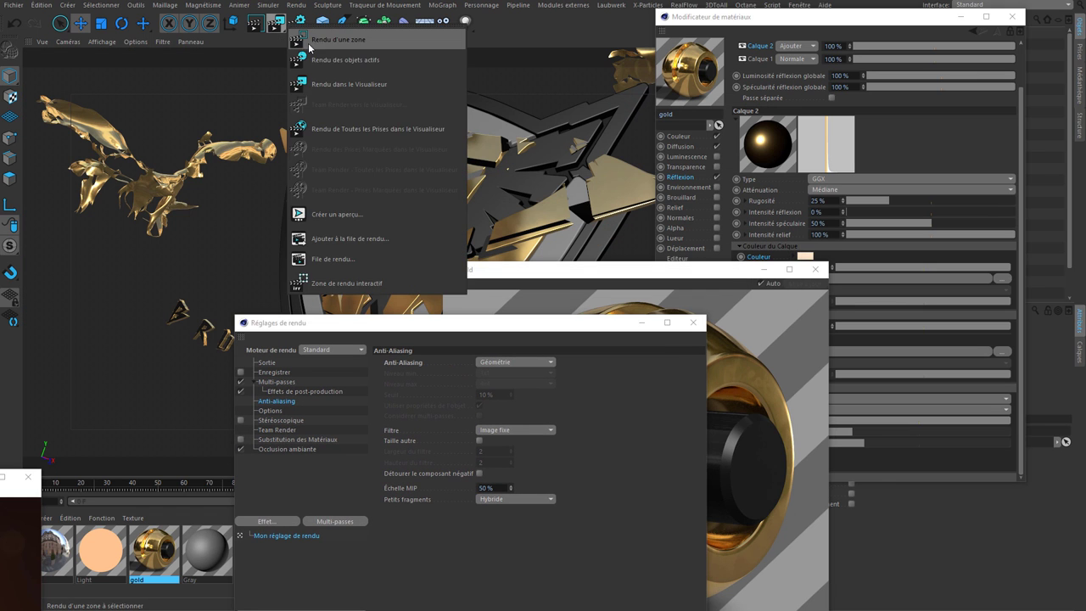
# Run a test render, then set anti-aliasing to Au mieux with a 1x1 minimum level
pyautogui.hotkey('ctrl', 'r')
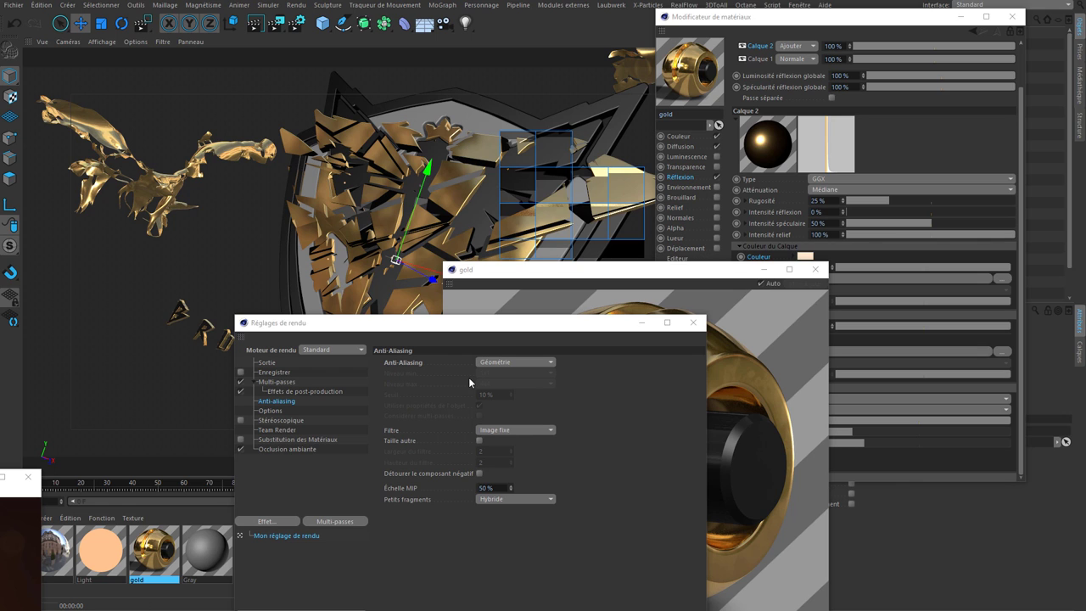
pyautogui.press('Escape')
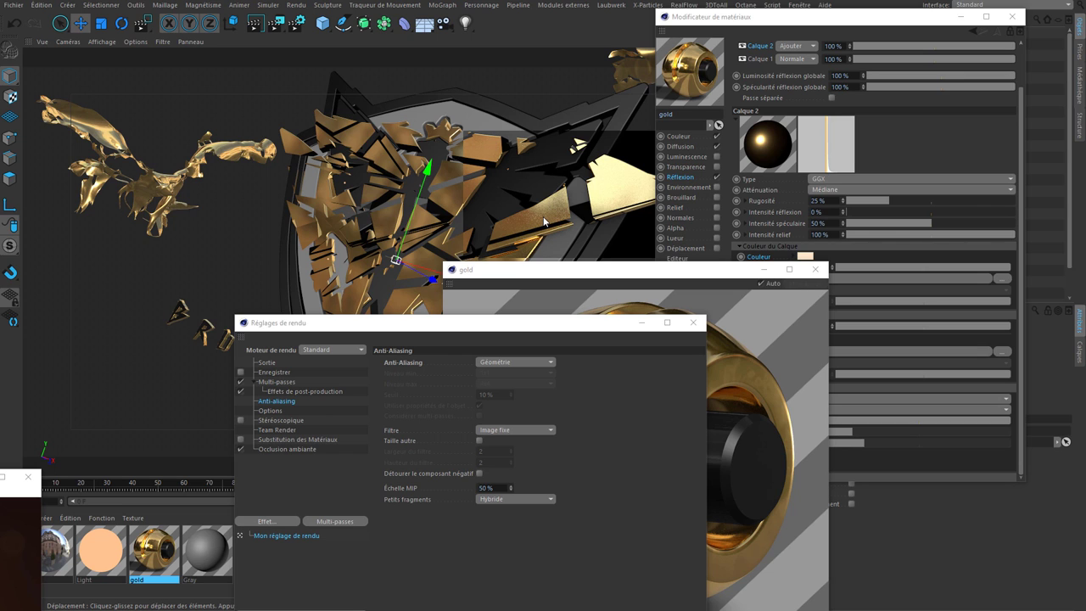
pyautogui.click(513, 361)
pyautogui.click(497, 393)
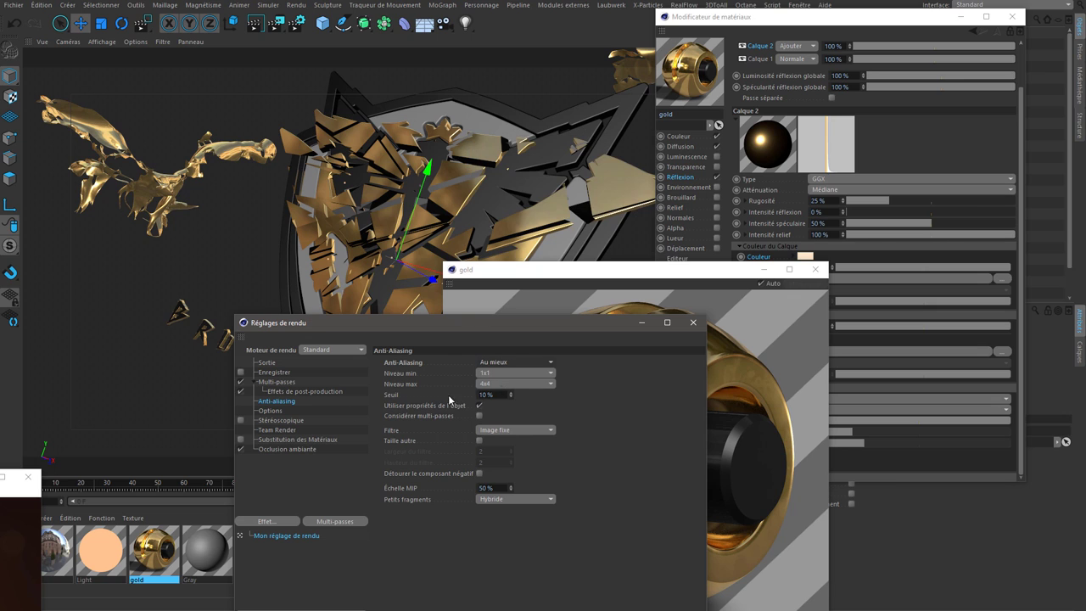
pyautogui.click(500, 373)
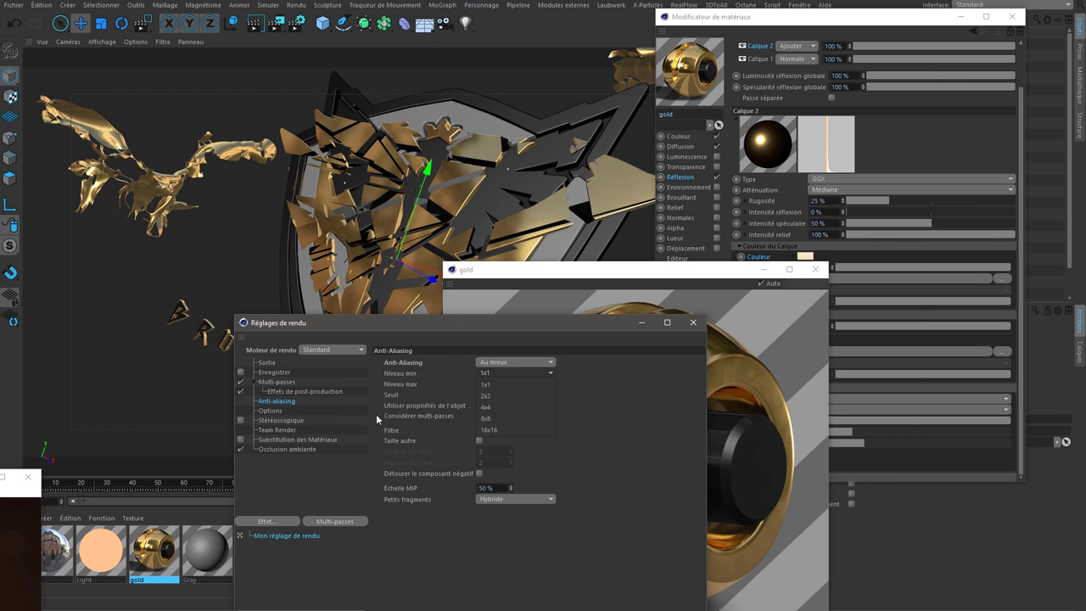
pyautogui.click(493, 397)
pyautogui.click(494, 374)
pyautogui.click(498, 384)
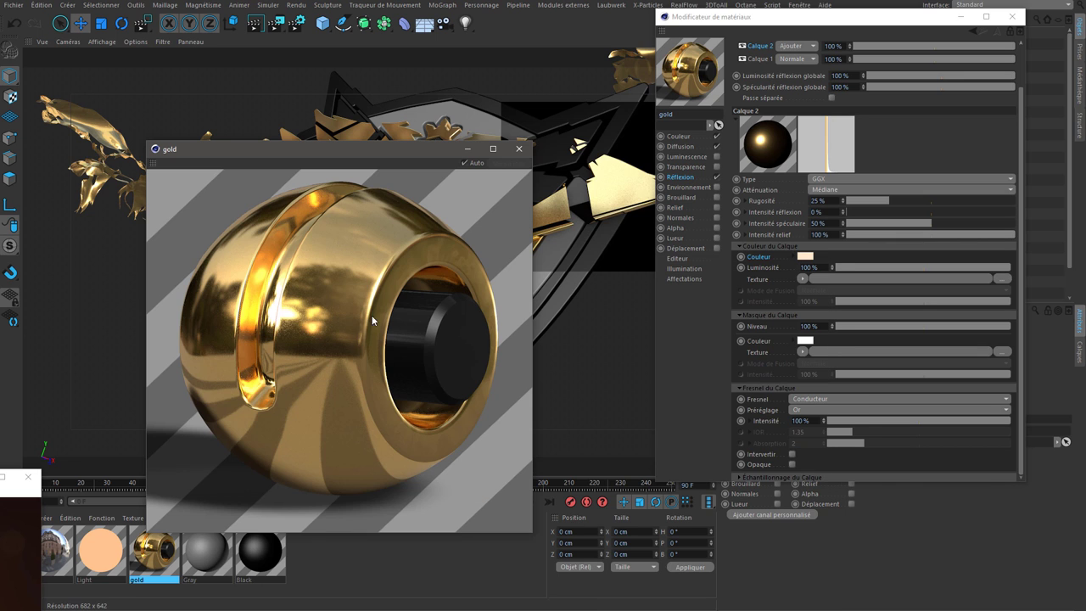
pyautogui.moveTo(420, 149); pyautogui.dragTo(516, 148)
# Enable the gold material's Relief channel and load a Calque layer shader as its texture
pyautogui.click(693, 206)
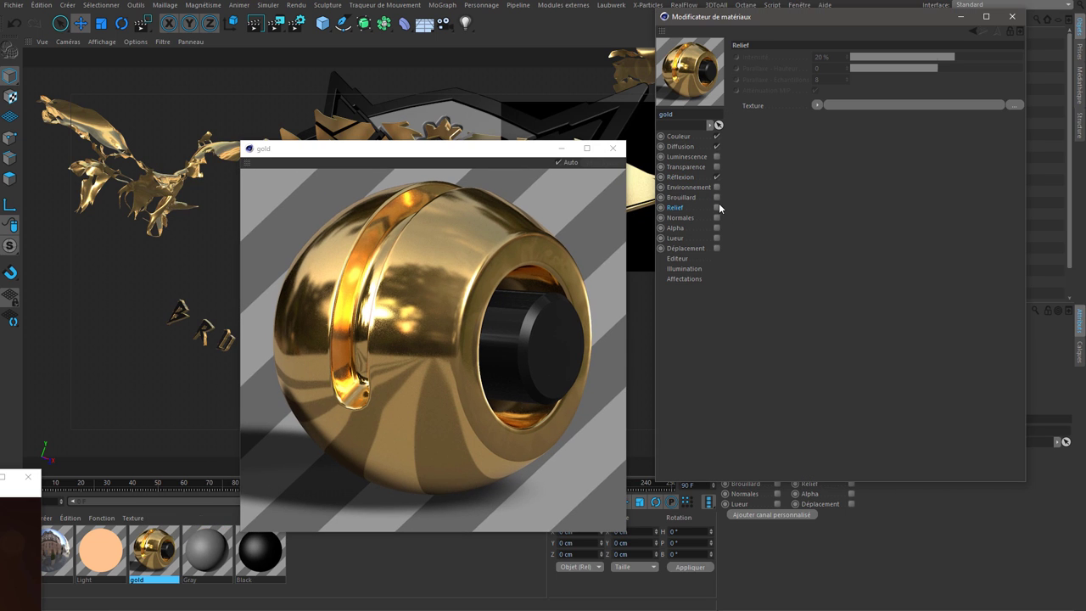
pyautogui.click(717, 207)
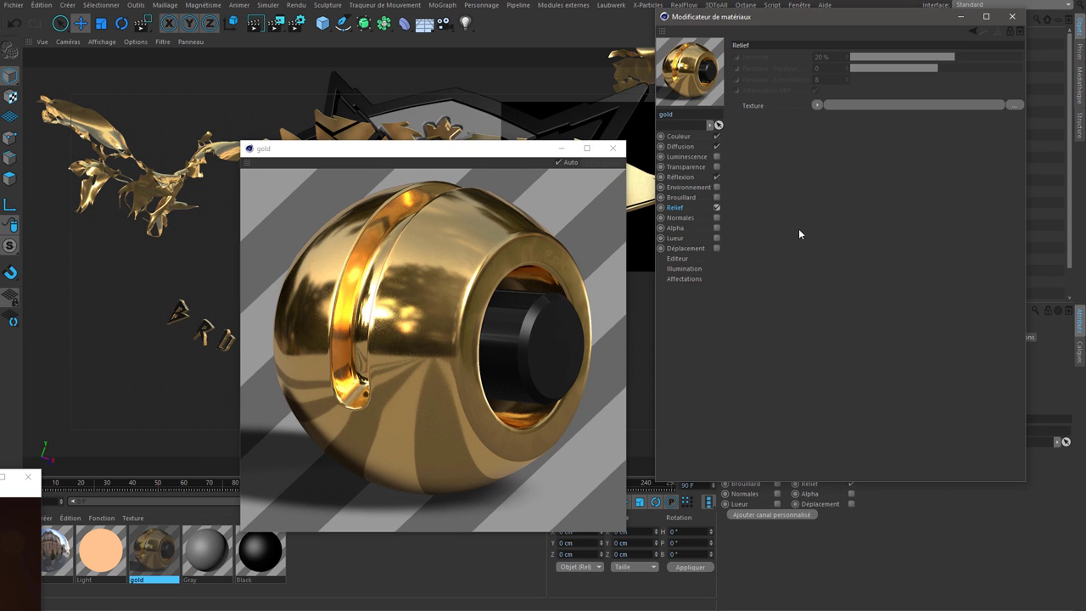
pyautogui.click(818, 106)
pyautogui.click(837, 268)
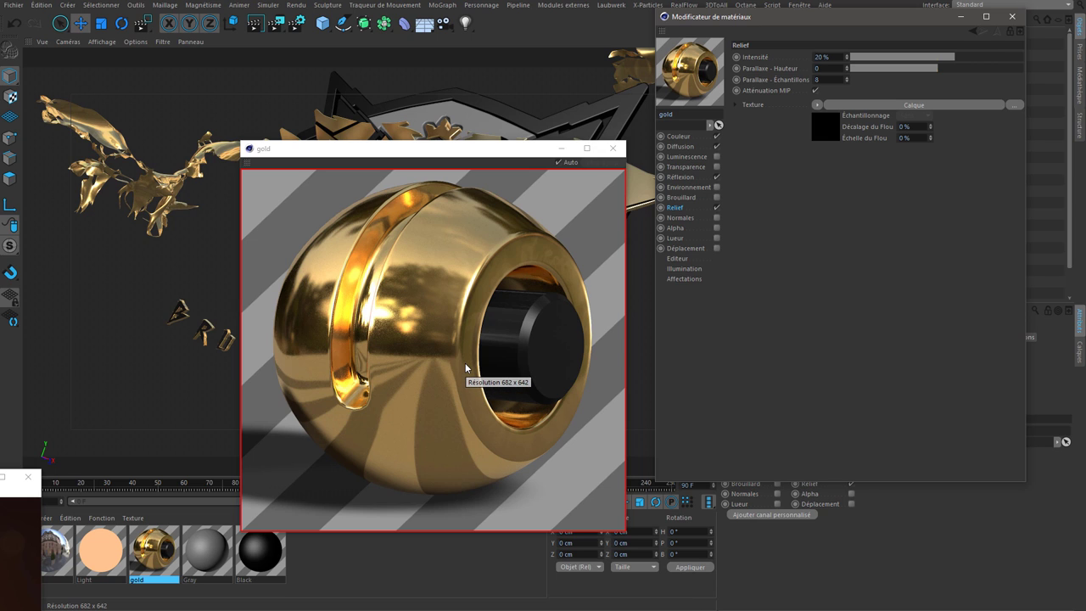
# Add a Matière > Bruit noise layer to the Calque shader, open its parameters, and tuck the preview aside
pyautogui.click(829, 125)
pyautogui.click(786, 146)
pyautogui.click(824, 190)
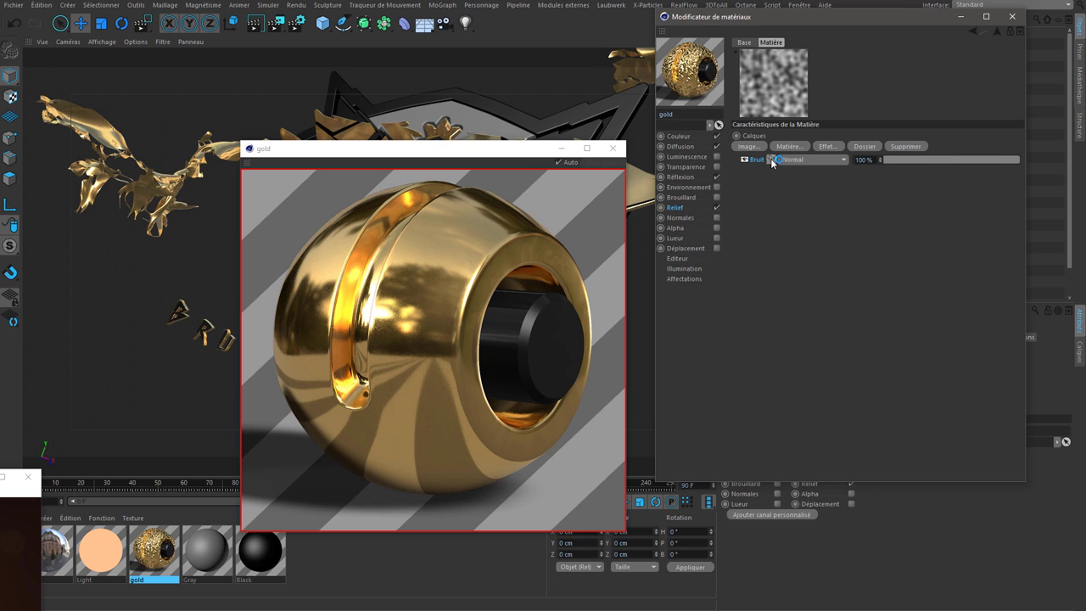
pyautogui.click(773, 162)
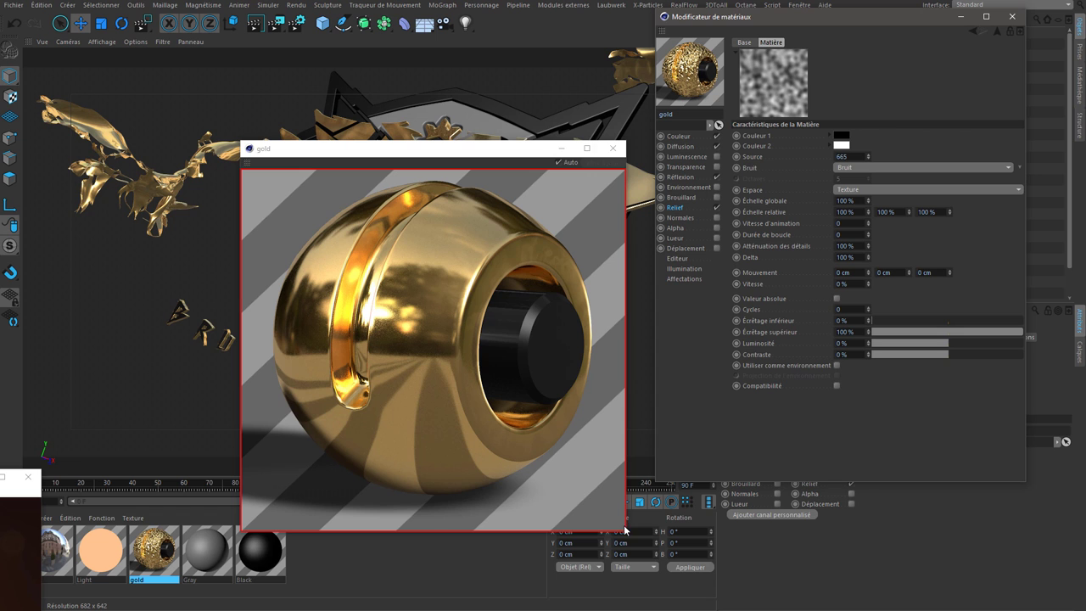
pyautogui.moveTo(624, 533); pyautogui.dragTo(416, 335)
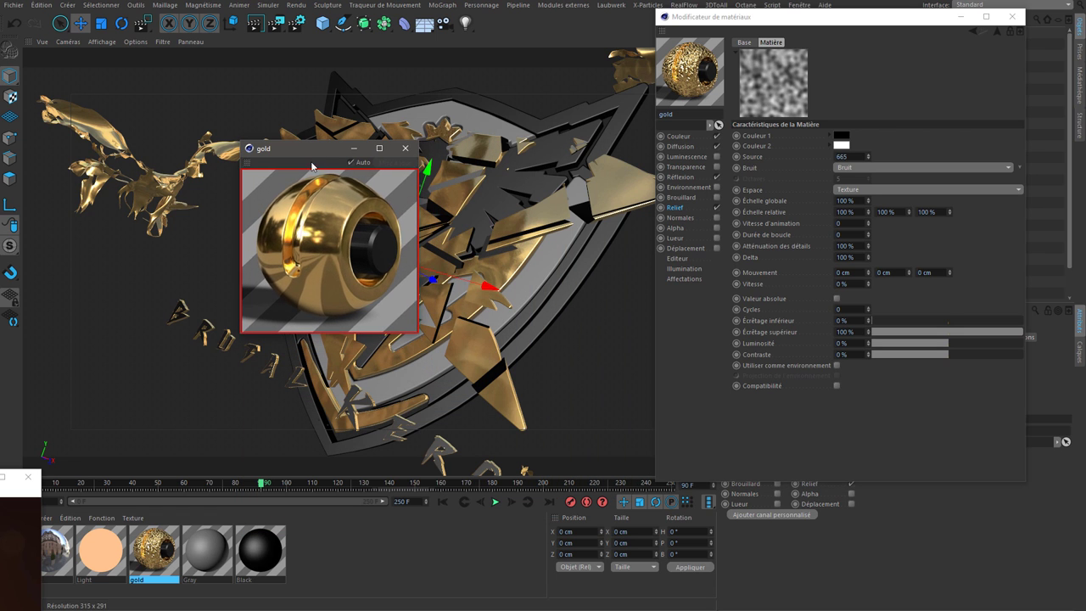
pyautogui.moveTo(297, 149); pyautogui.dragTo(404, 188)
# Turn on the gold material's Couleur channel and enlarge the material preview window
pyautogui.click(718, 140)
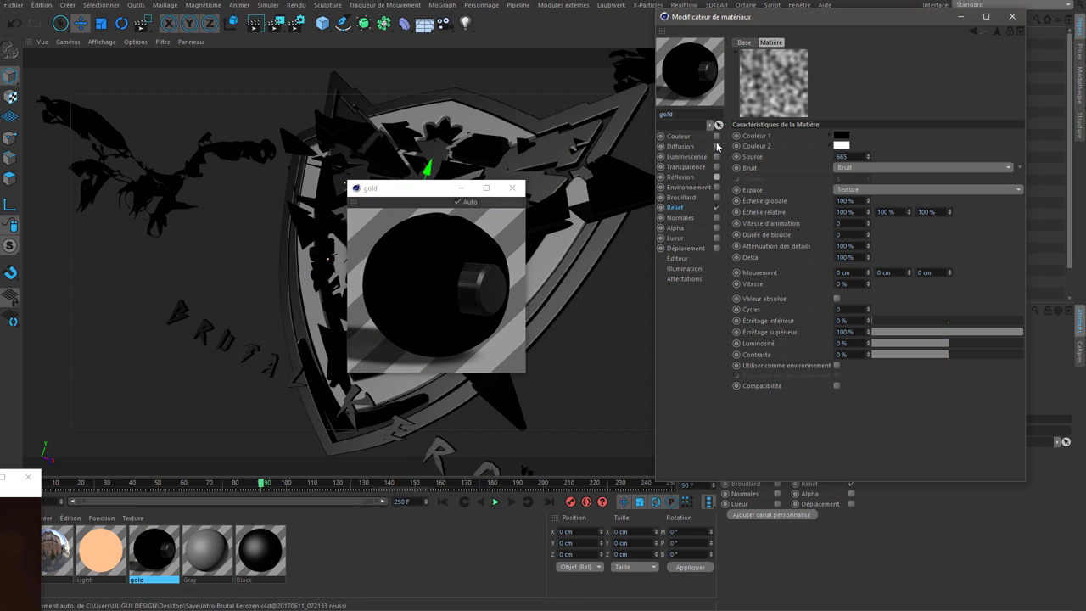
pyautogui.click(717, 136)
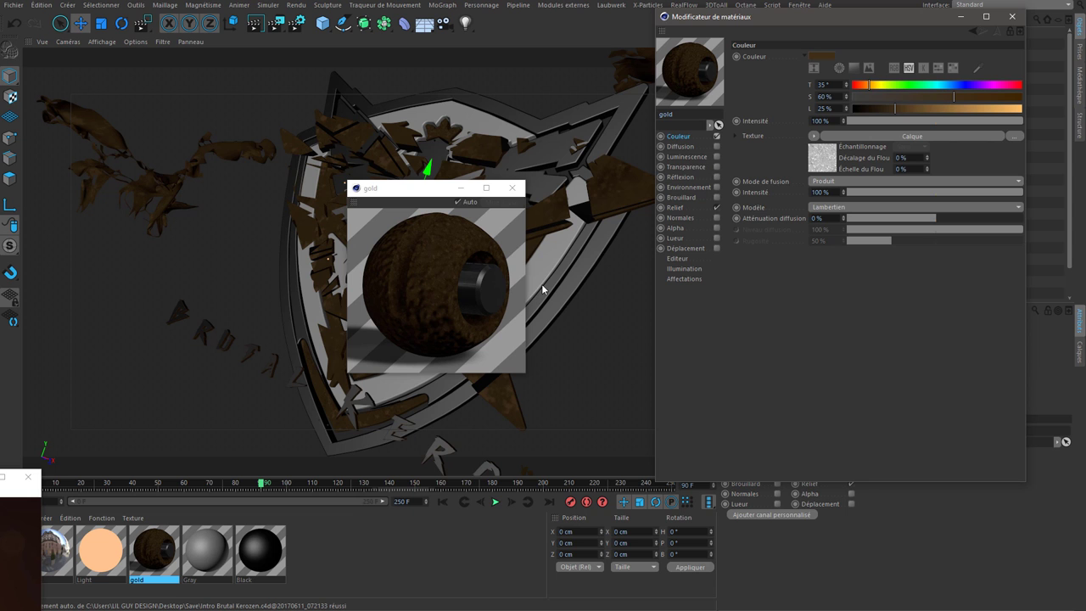
pyautogui.moveTo(347, 182); pyautogui.dragTo(132, 88)
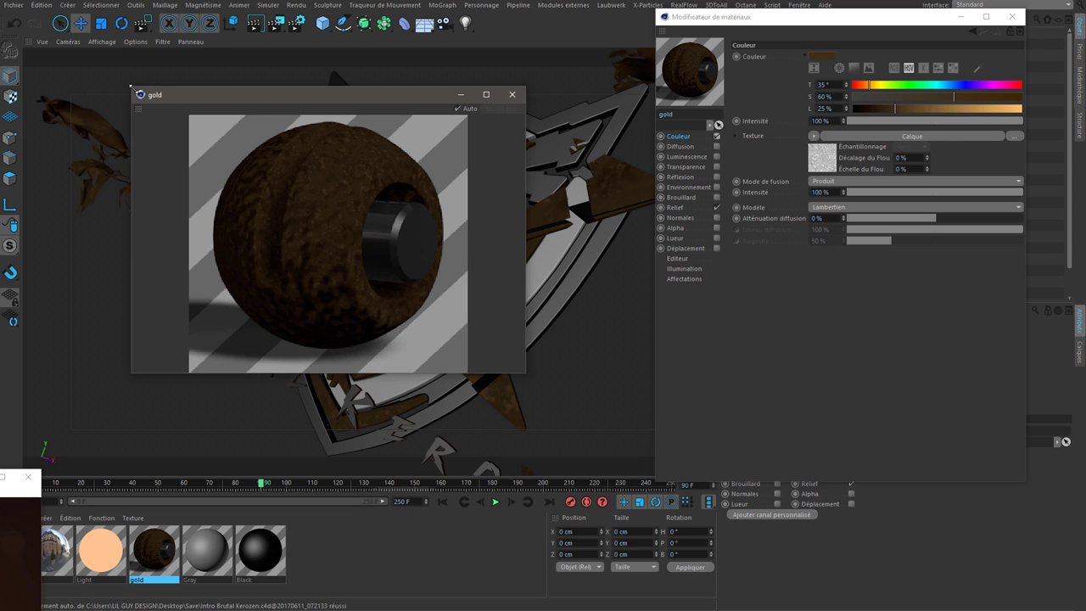
pyautogui.moveTo(524, 372); pyautogui.dragTo(587, 535)
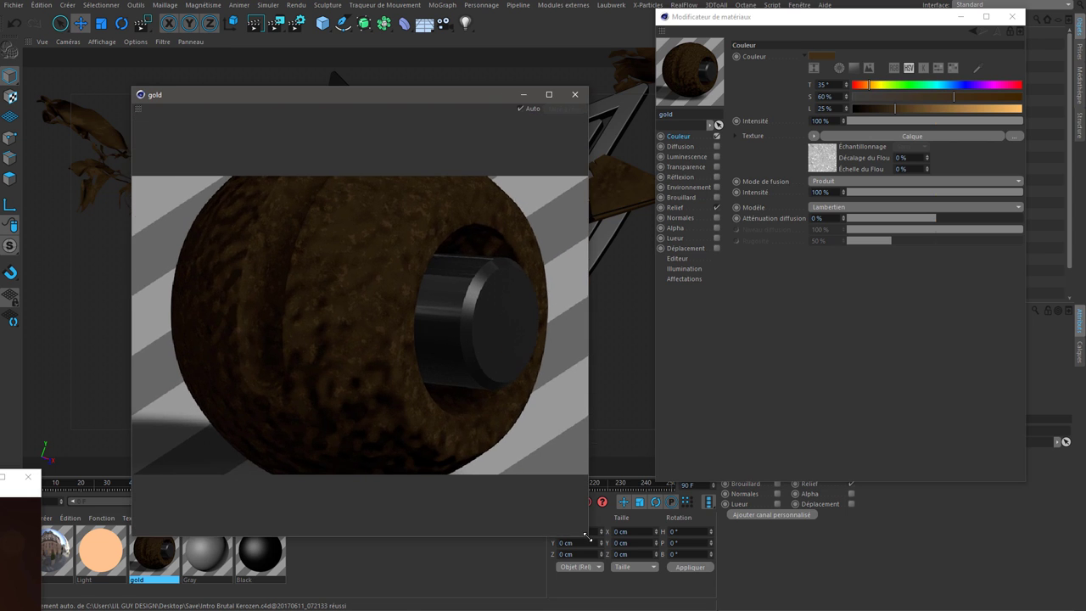
# Raise the Relief intensity to 59% and rotate the preview sphere to inspect the bump
pyautogui.click(675, 207)
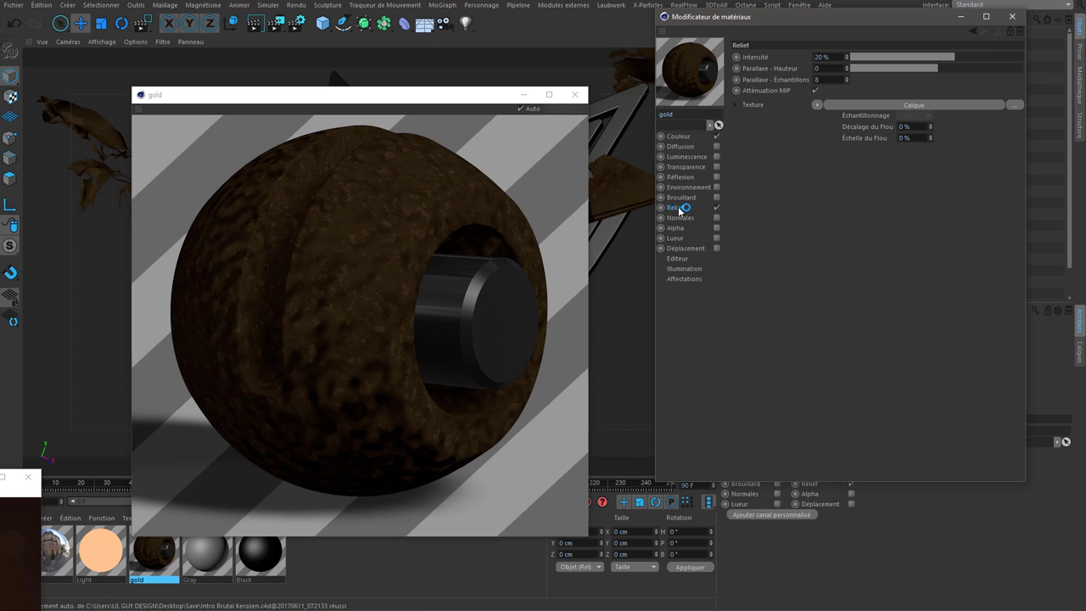
pyautogui.moveTo(967, 57); pyautogui.dragTo(989, 56)
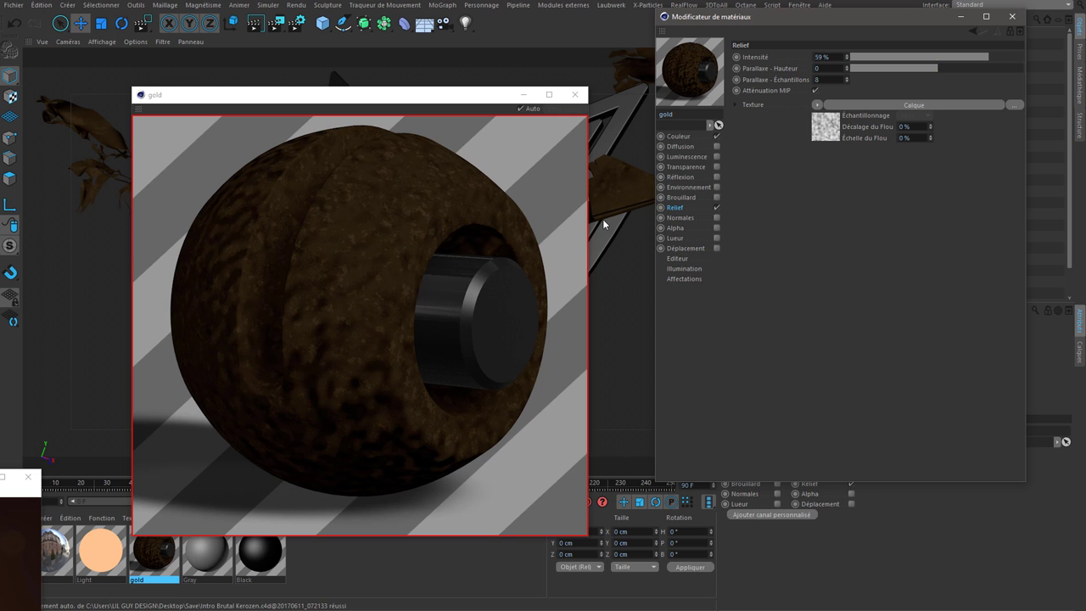
pyautogui.click(403, 325)
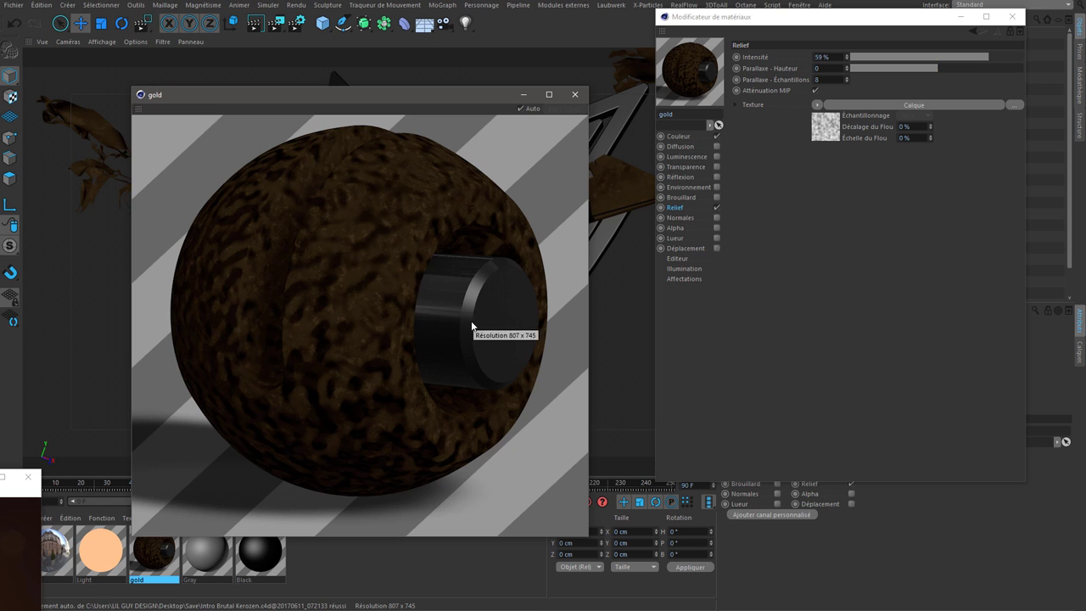
pyautogui.moveTo(460, 303); pyautogui.dragTo(433, 302)
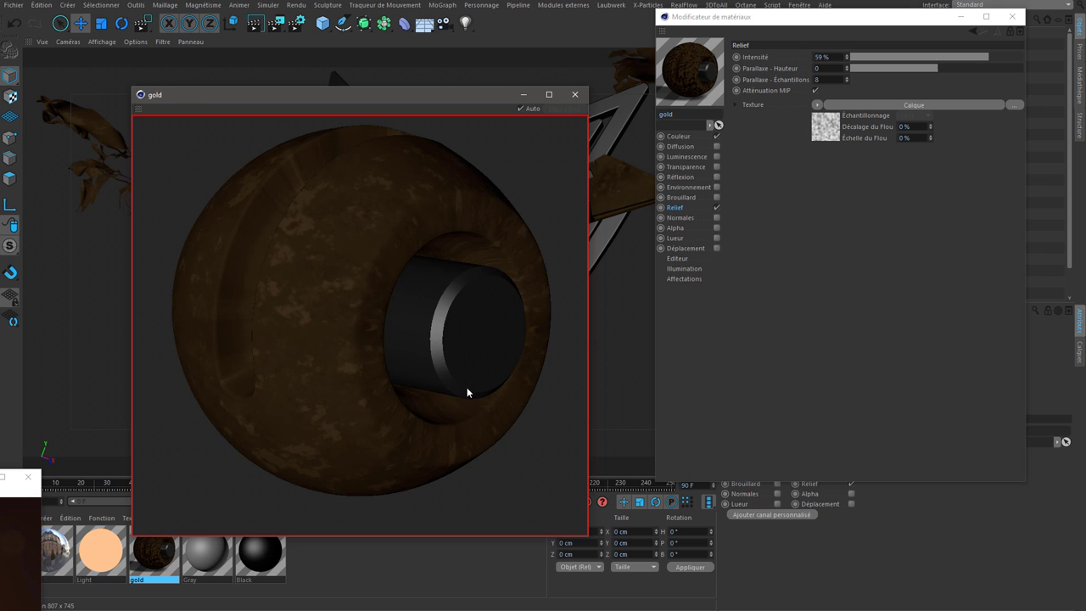
pyautogui.moveTo(459, 390)
pyautogui.mouseDown()
pyautogui.moveTo(429, 415)
pyautogui.moveTo(485, 359)
pyautogui.mouseUp()
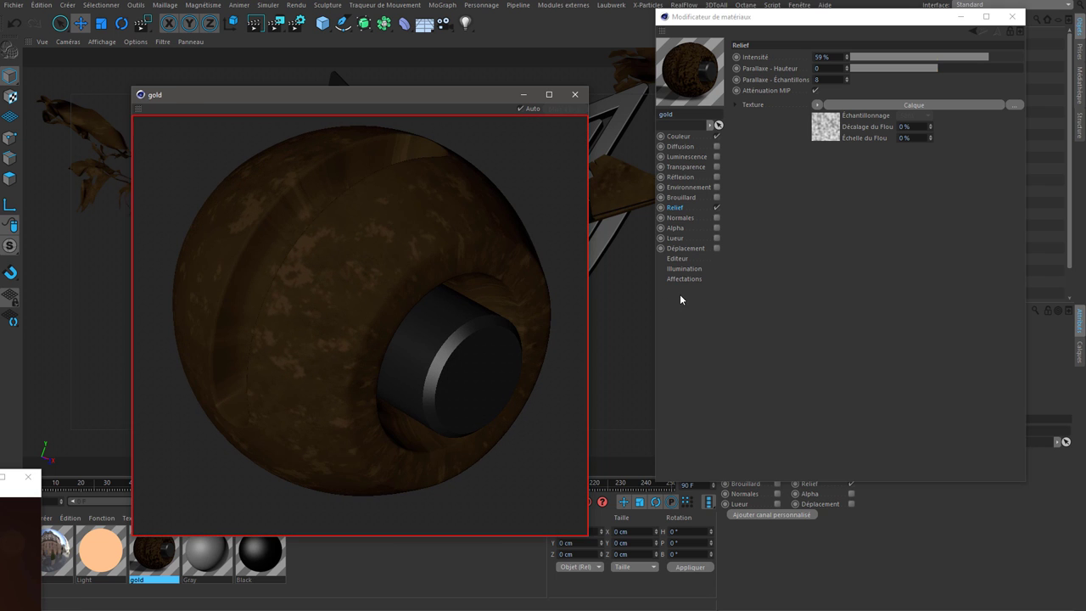
# Switch the Bruit layer's noise type to Naki and show the texture in a window
pyautogui.click(836, 127)
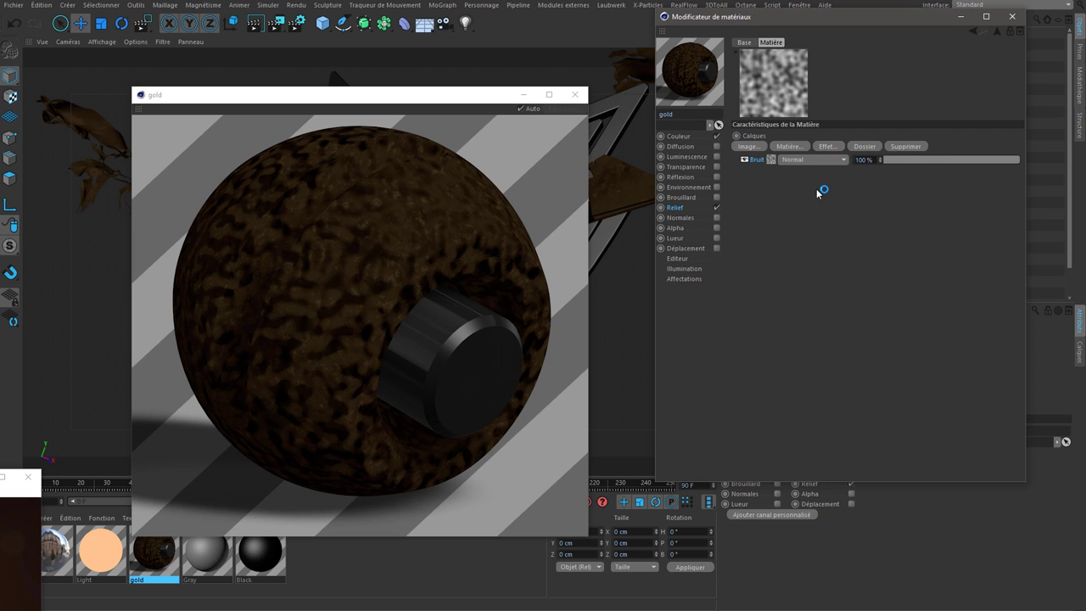
pyautogui.click(771, 159)
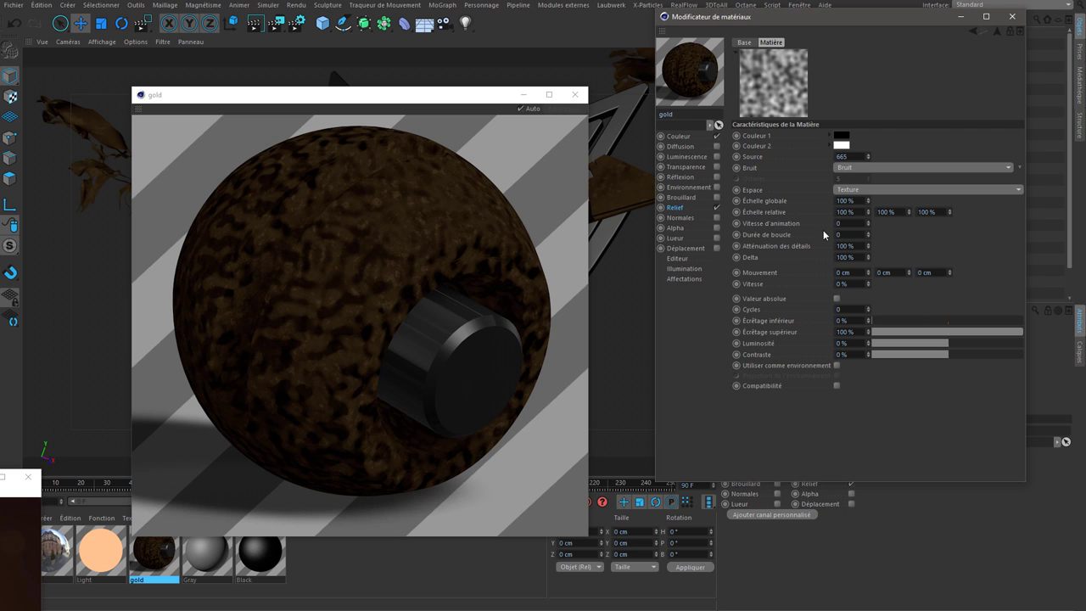
pyautogui.click(871, 169)
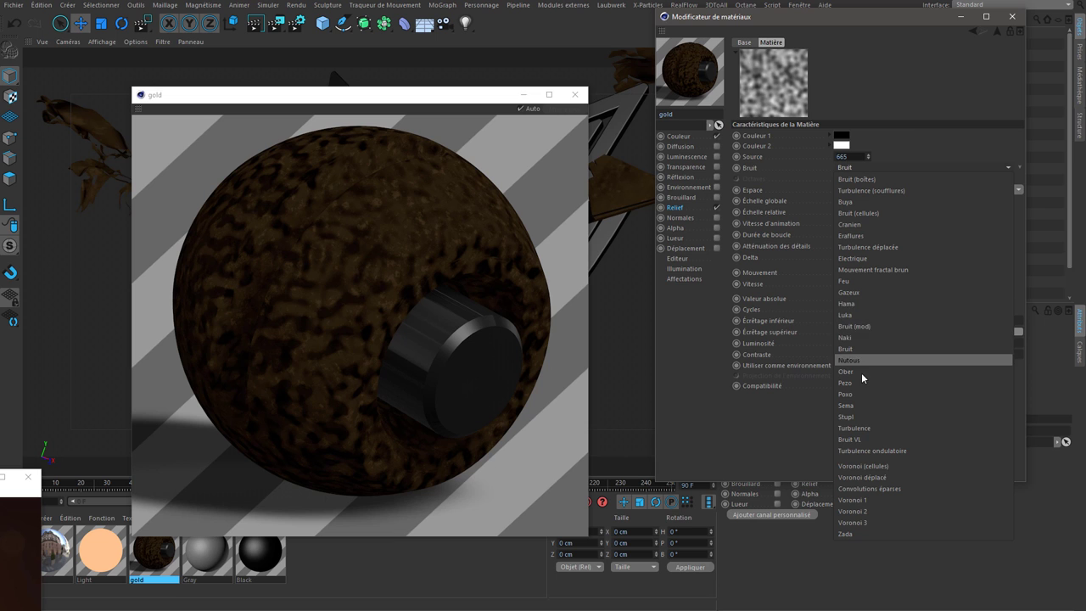
pyautogui.click(863, 337)
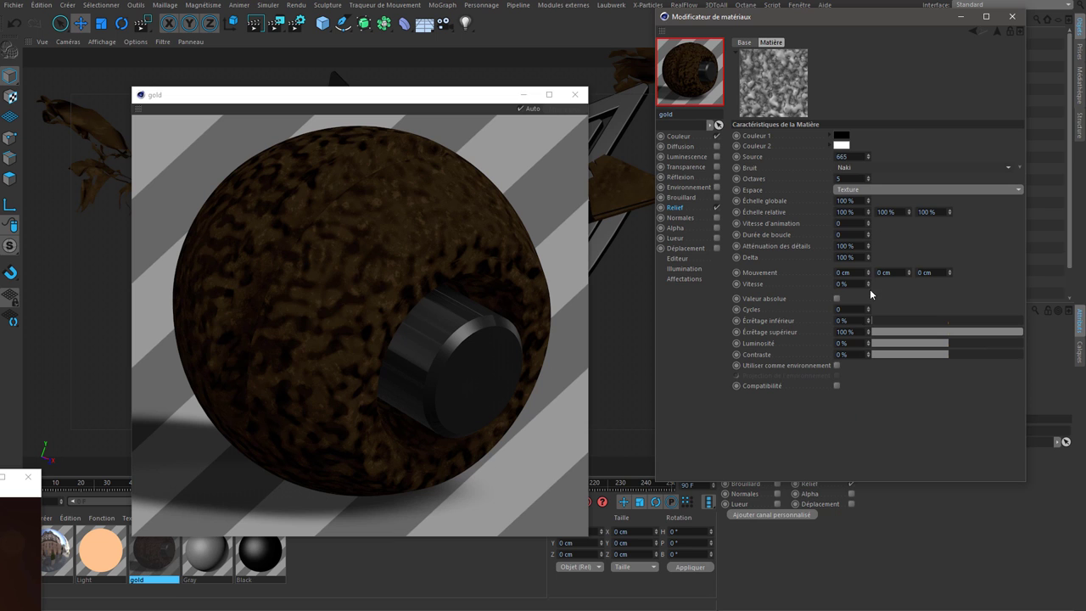
pyautogui.rightClick(797, 103)
pyautogui.click(819, 118)
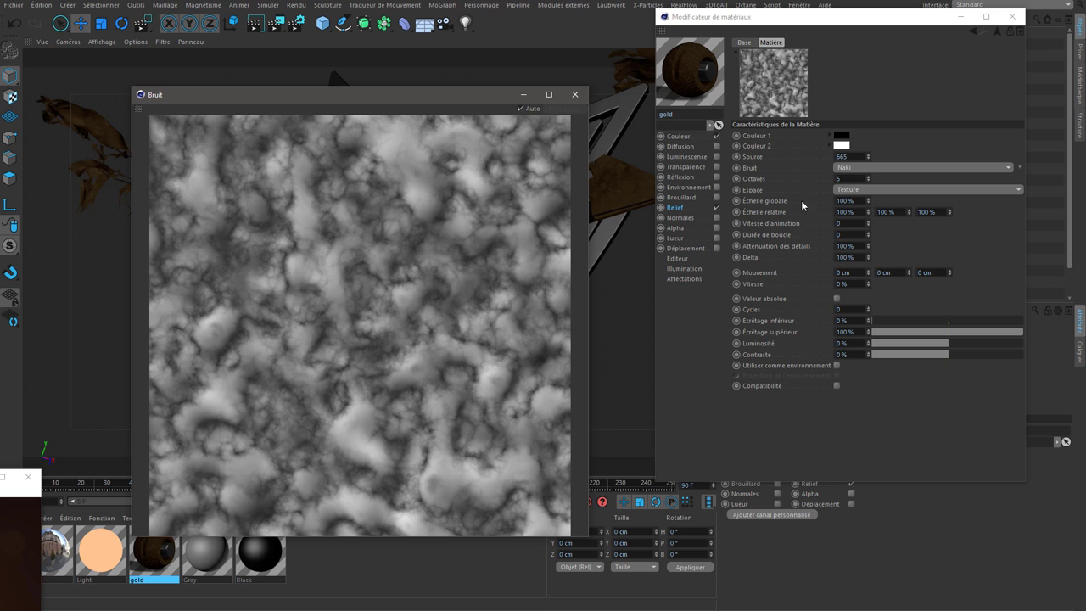
# Set the Naki noise's Échelle globale to 800% and Octaves to 10
pyautogui.moveTo(868, 200); pyautogui.dragTo(519, 254)
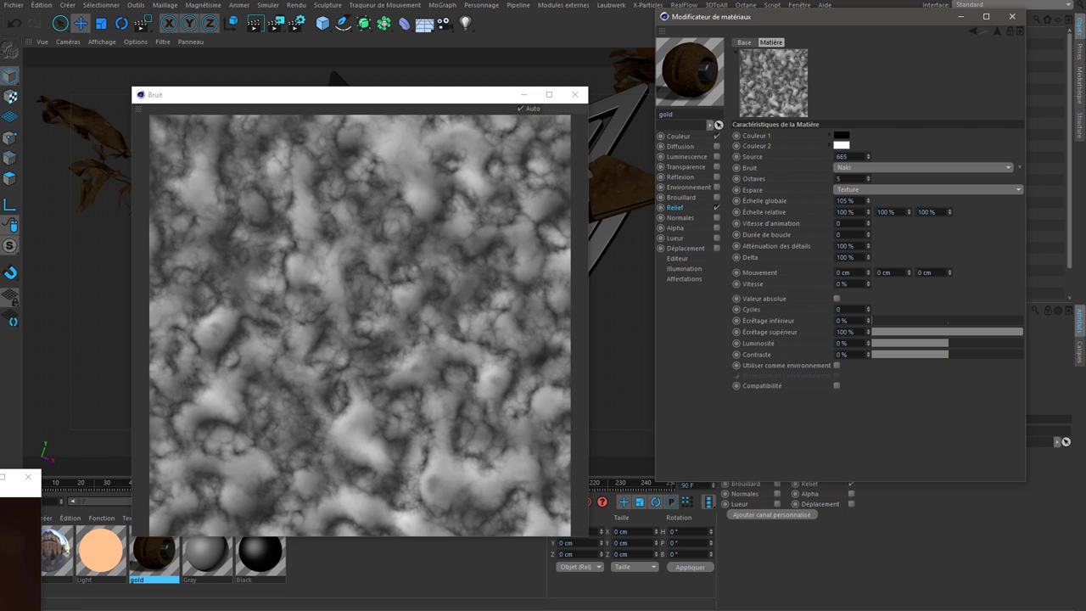
pyautogui.write('800')
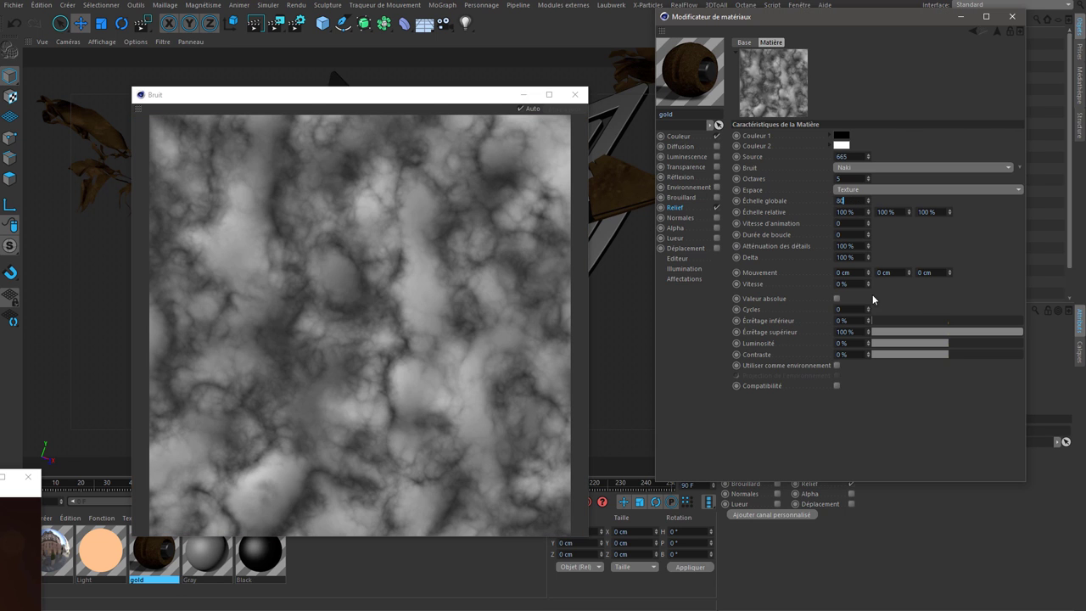
pyautogui.press('Return')
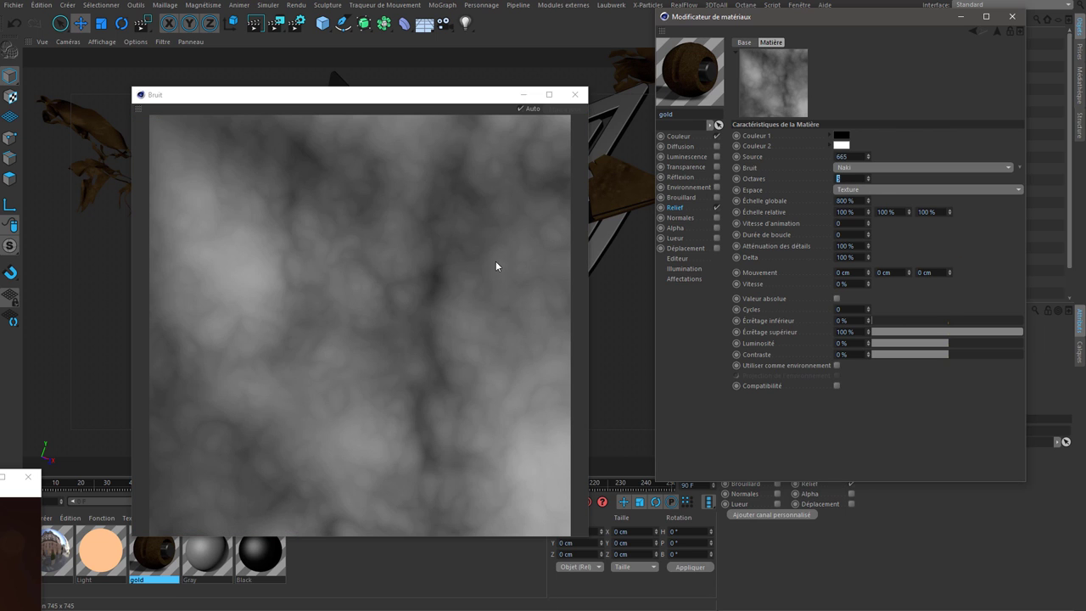
pyautogui.write('10')
pyautogui.press('Return')
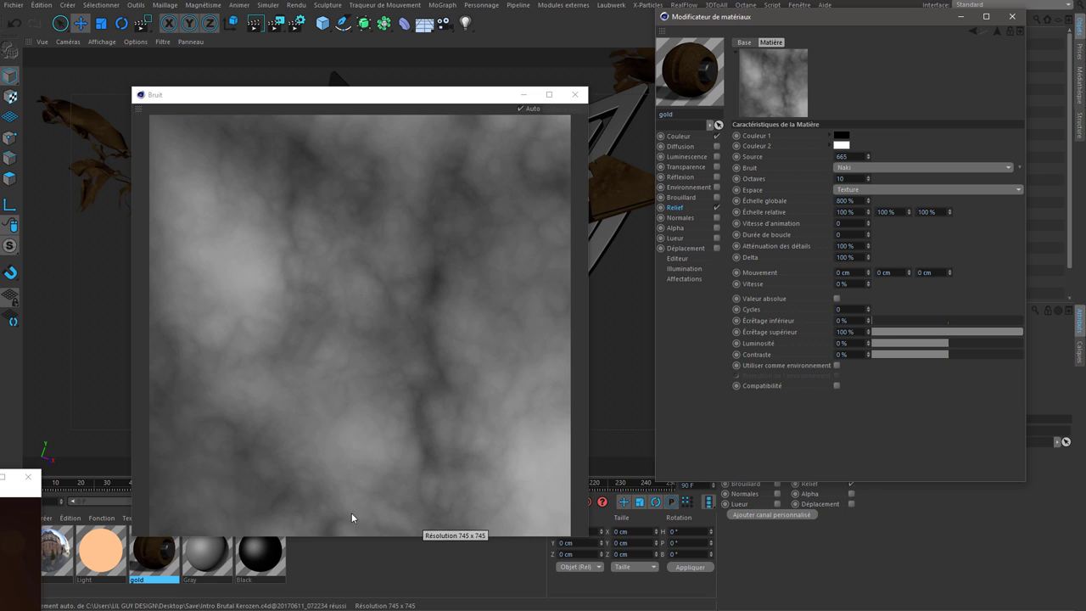
# Add a second Bruit layer to the Relief shader and set its noise type to Luka
pyautogui.click(974, 30)
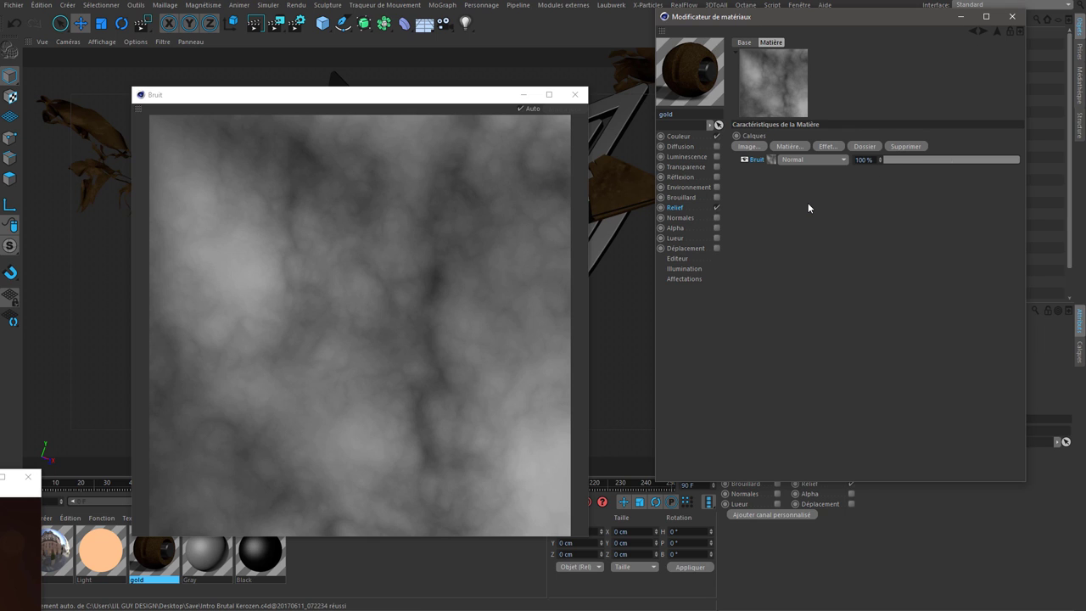
pyautogui.click(781, 145)
pyautogui.click(827, 191)
pyautogui.click(770, 158)
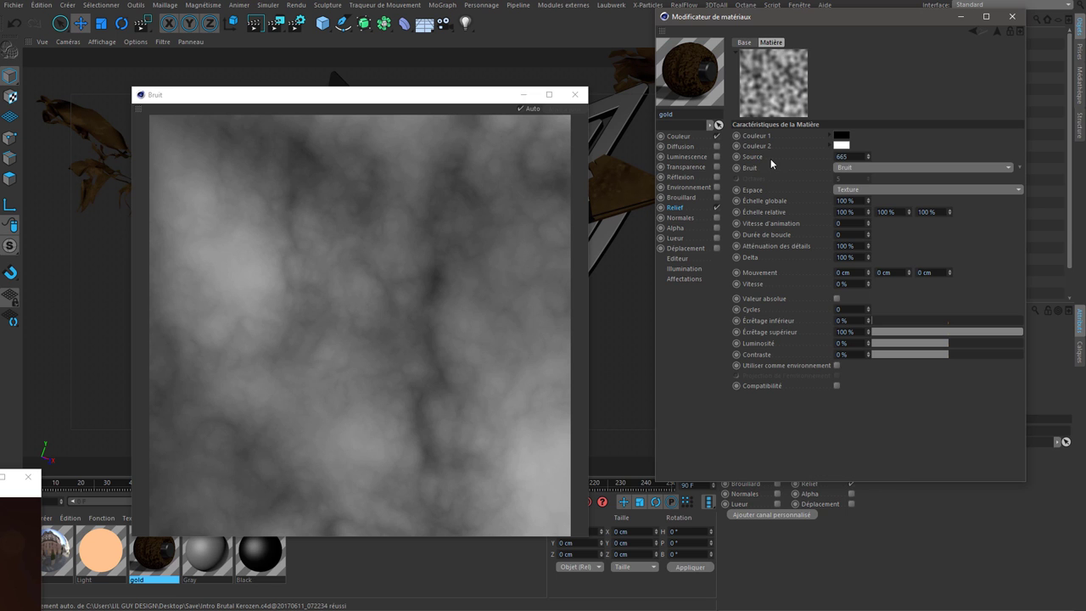
pyautogui.click(845, 168)
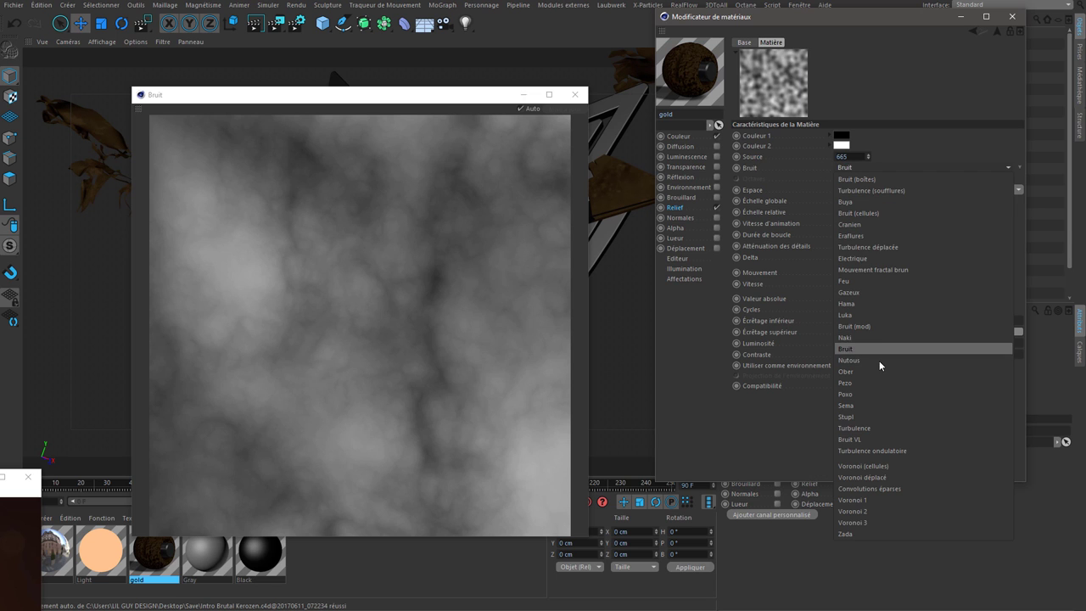
pyautogui.click(865, 315)
pyautogui.rightClick(810, 102)
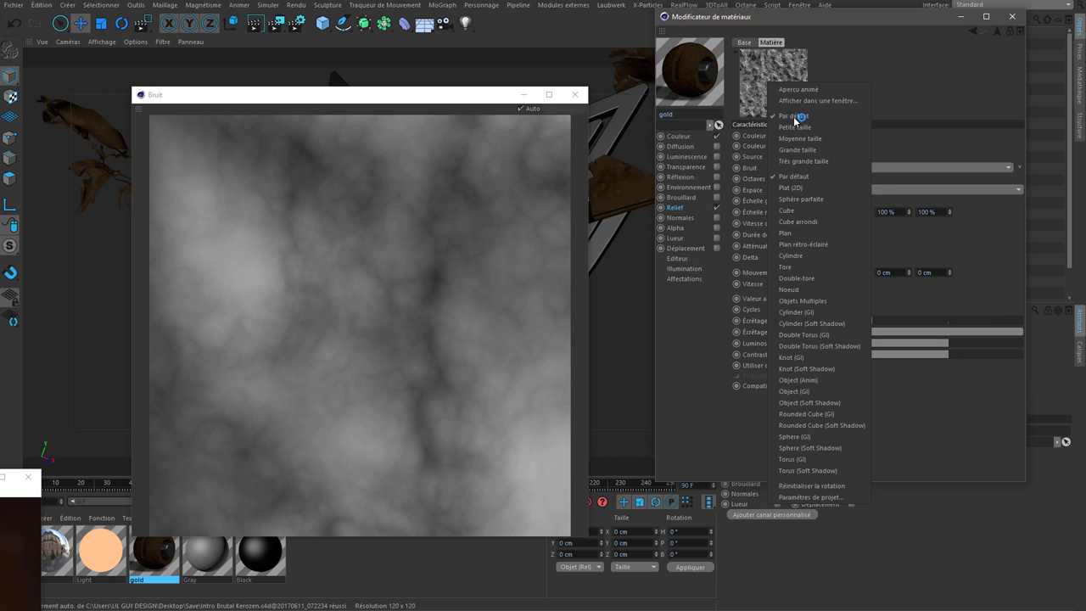
pyautogui.click(565, 278)
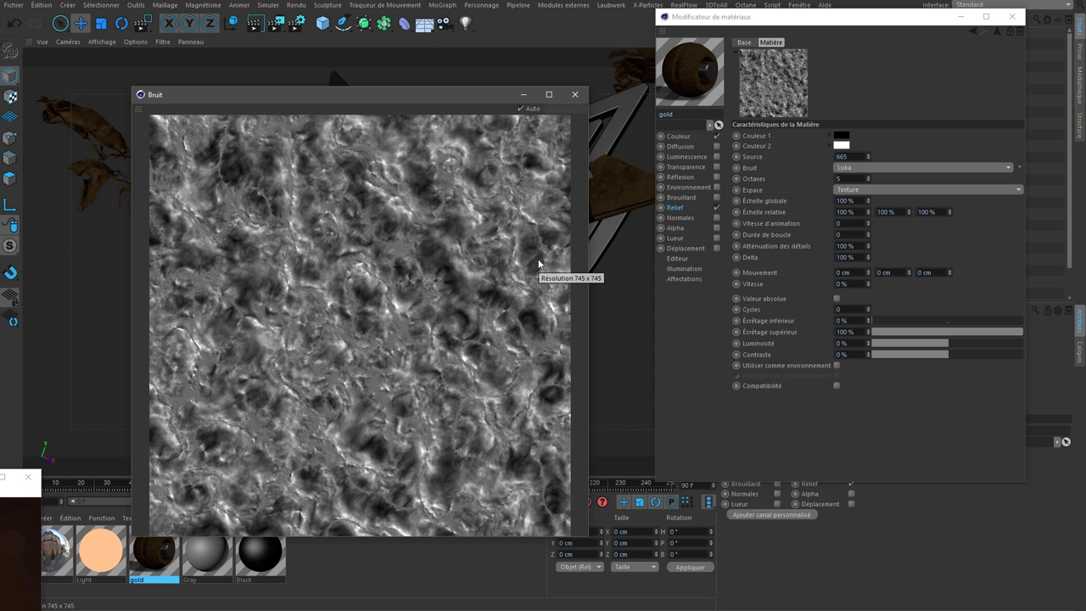
# Set the Luka noise's Échelle globale to 500%, then step back through the shader history
pyautogui.doubleClick(846, 200)
pyautogui.write('50')
pyautogui.press('Return')
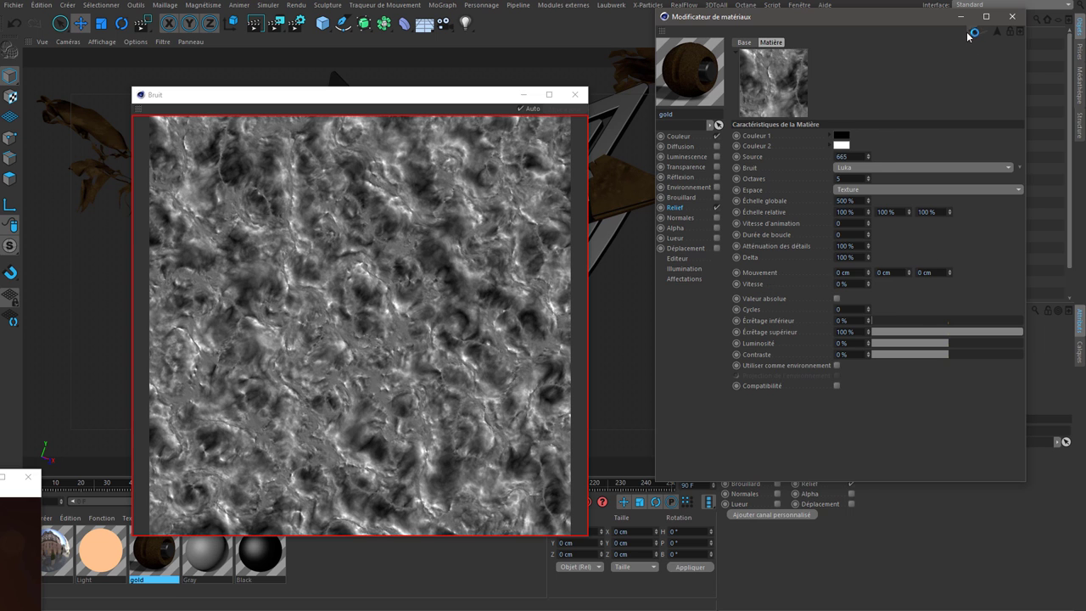
pyautogui.click(972, 31)
pyautogui.click(973, 31)
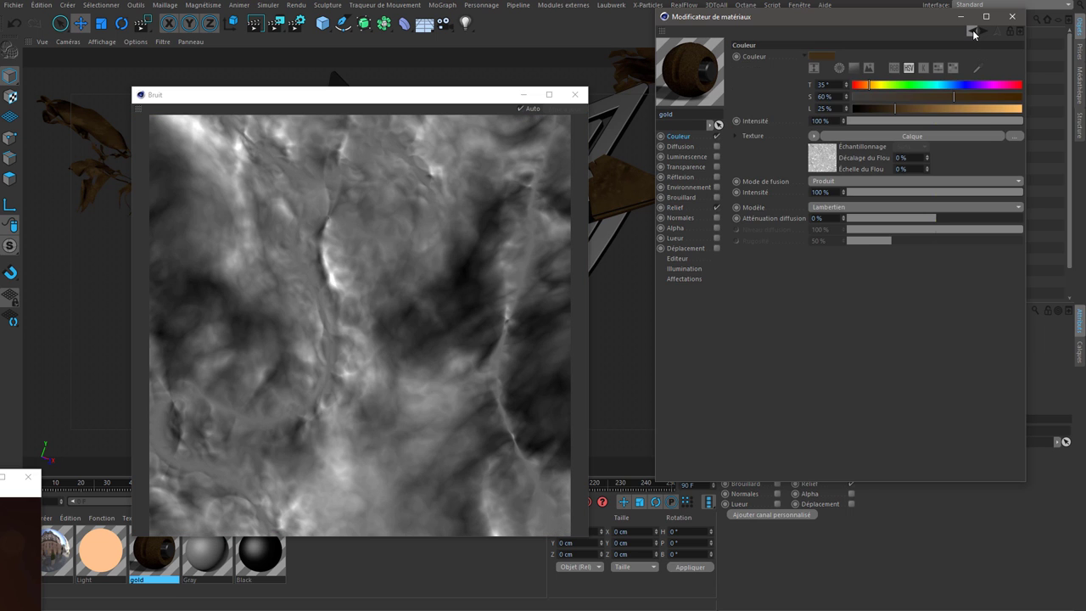
pyautogui.click(971, 31)
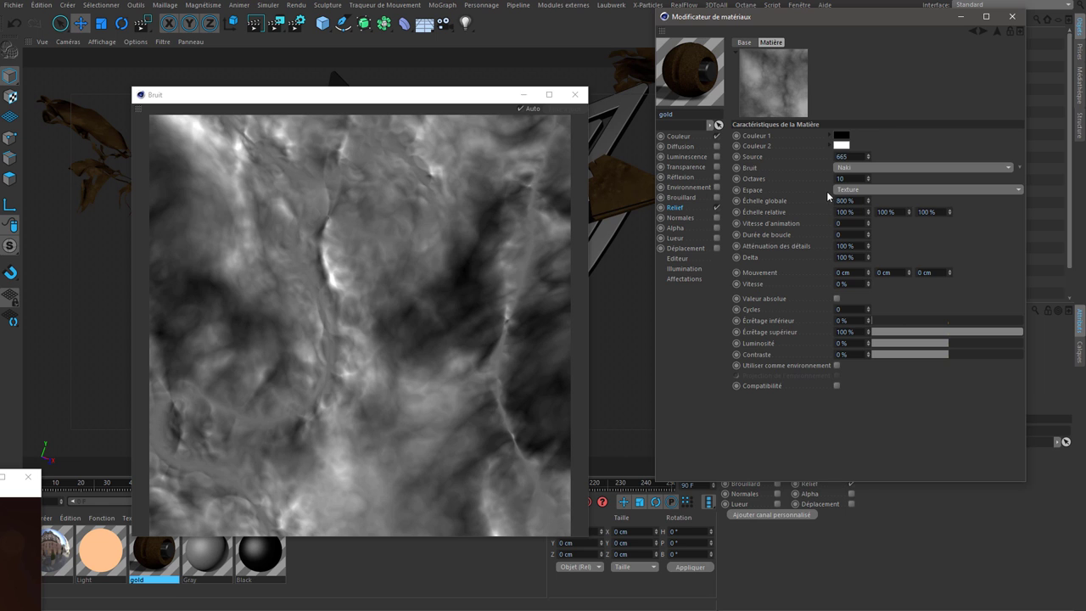
pyautogui.click(982, 34)
pyautogui.click(981, 33)
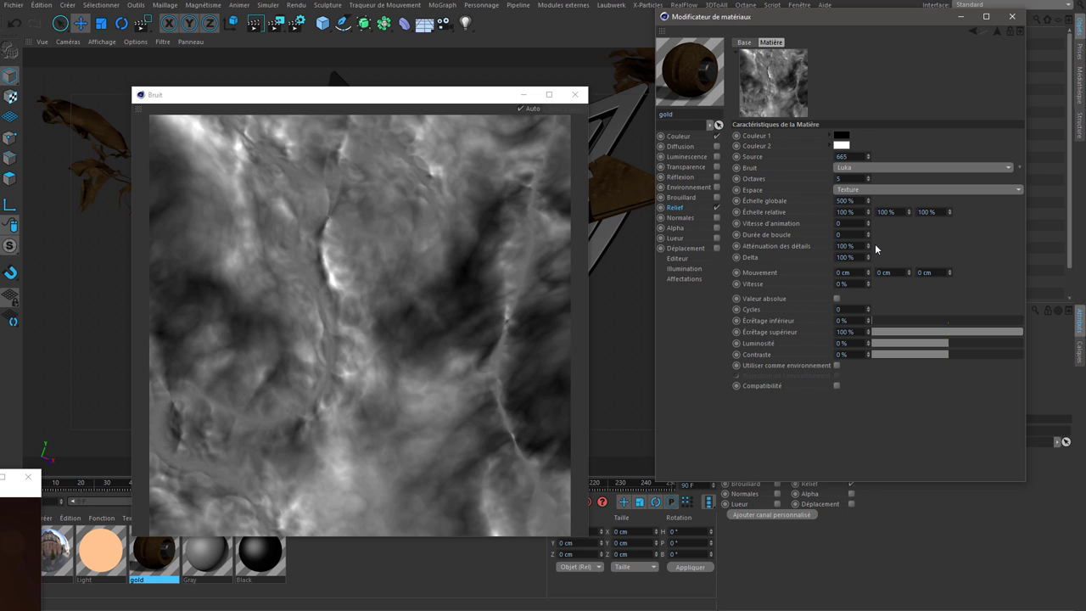
# Try several lower clip values before settling the Luka noise's Écrêtage inférieur at 35%
pyautogui.click(905, 320)
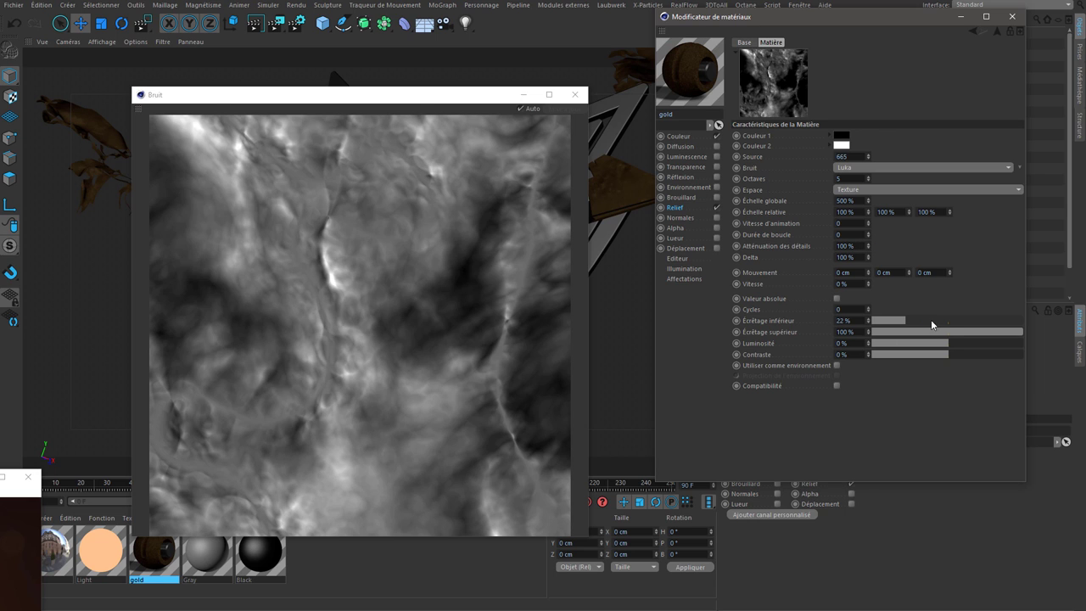
pyautogui.moveTo(931, 319); pyautogui.dragTo(946, 321)
pyautogui.click(948, 320)
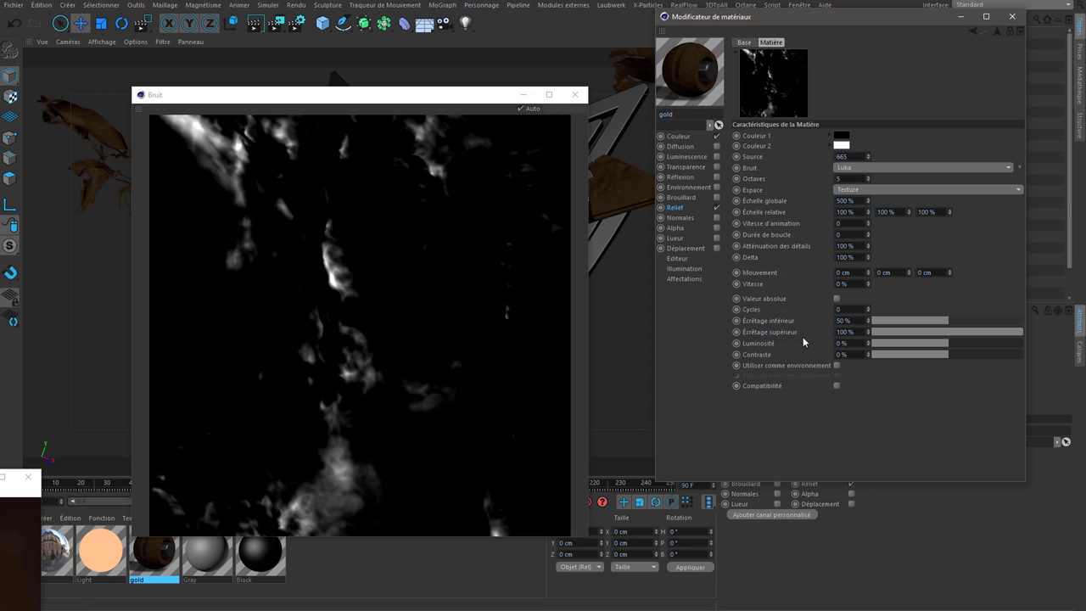
pyautogui.click(838, 321)
pyautogui.write('45')
pyautogui.press('Return')
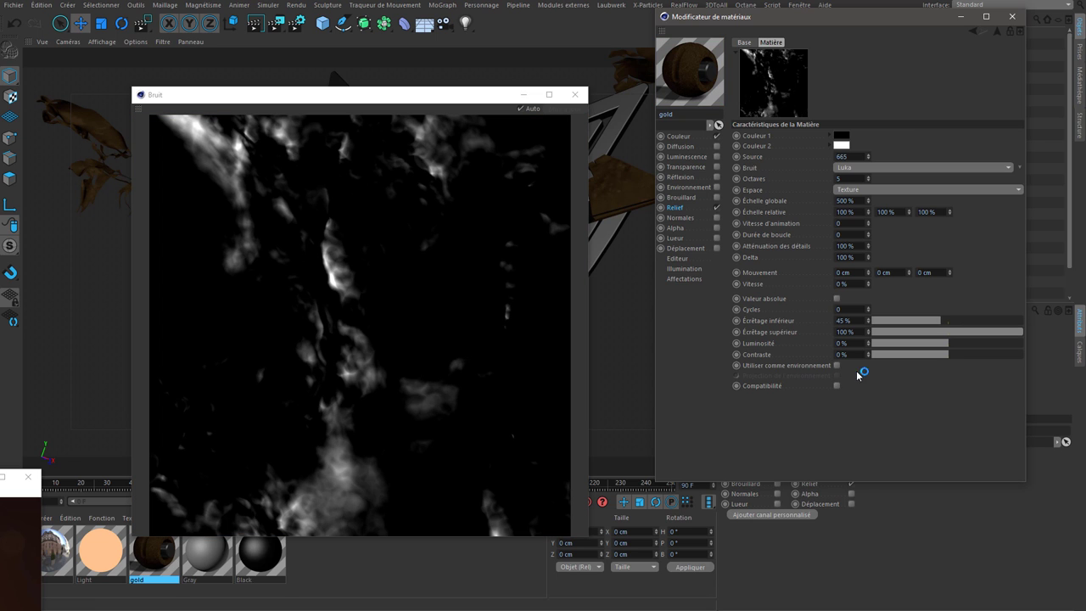
pyautogui.write('35')
pyautogui.press('Return')
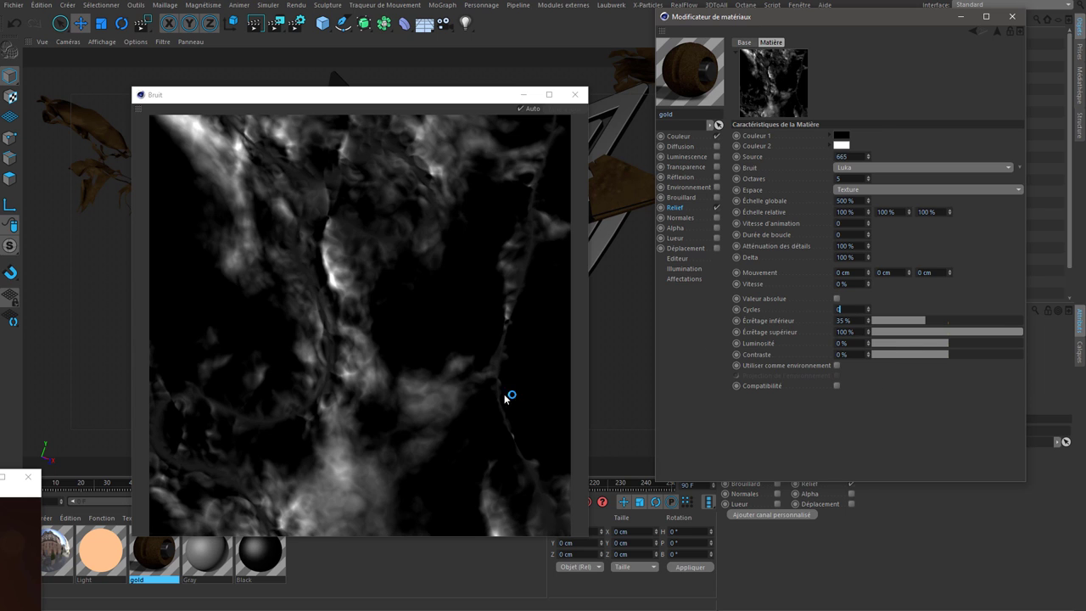
# Try Cycles values of 1 and 0.2, reset Cycles to 0, and return to the layer list
pyautogui.write('1')
pyautogui.press('Return')
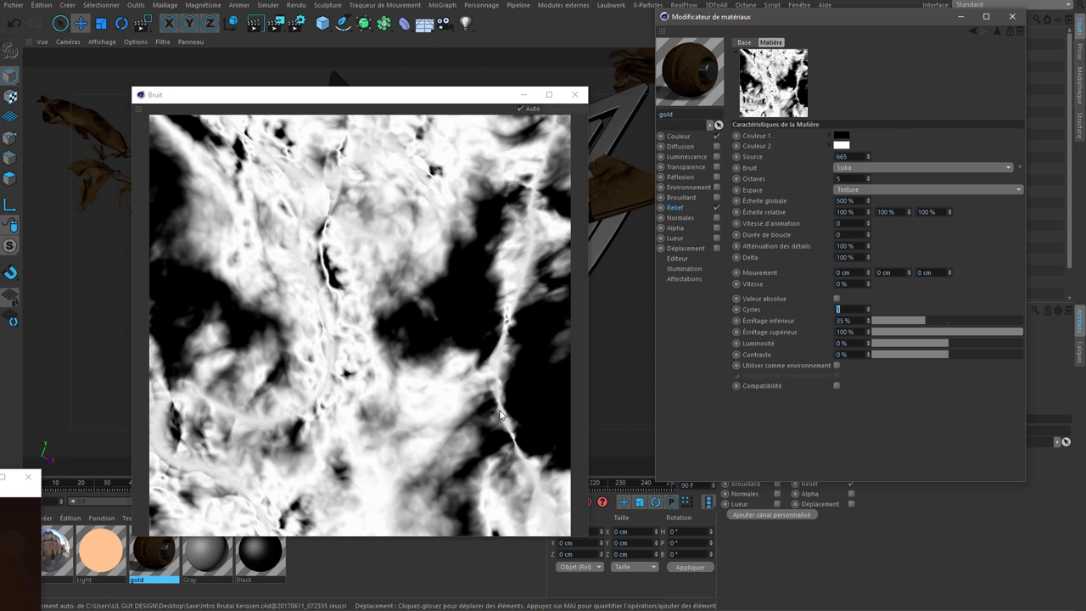
pyautogui.write('-')
pyautogui.press('Return')
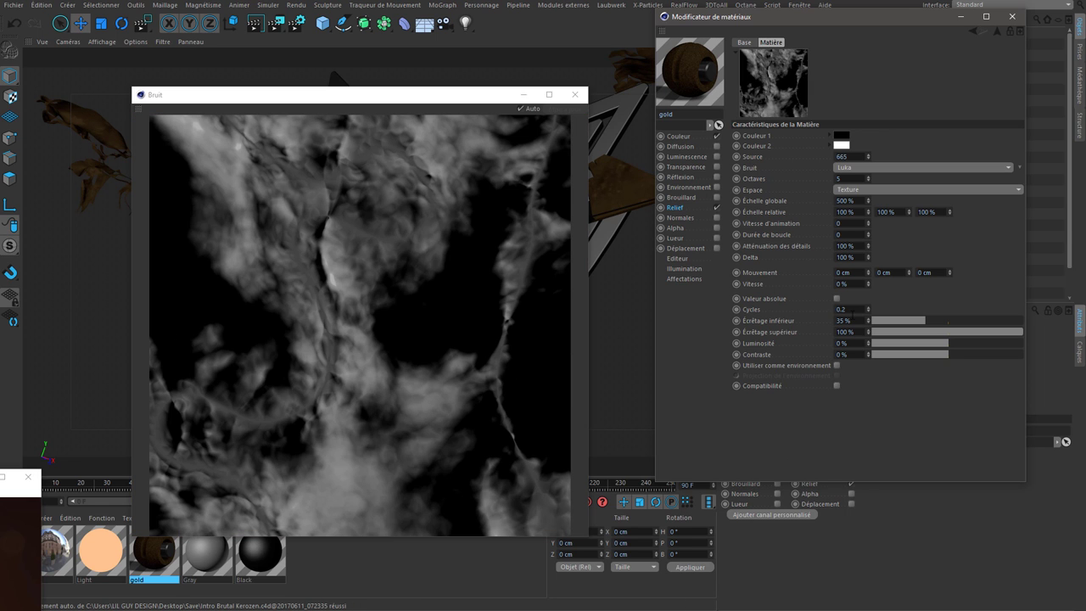
pyautogui.hotkey('ctrl', 'z')
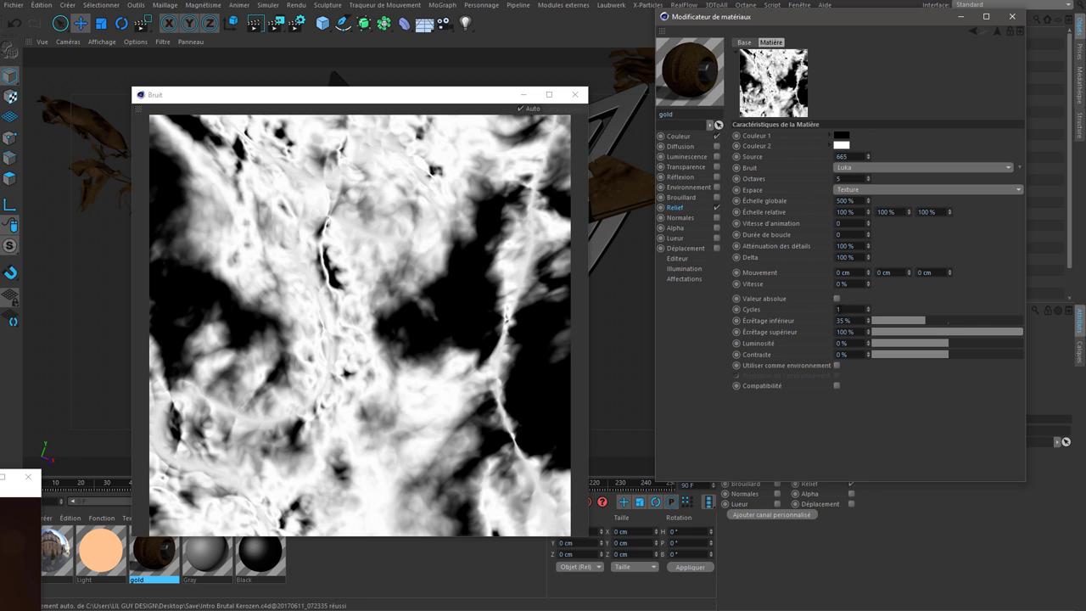
pyautogui.write('0')
pyautogui.press('Return')
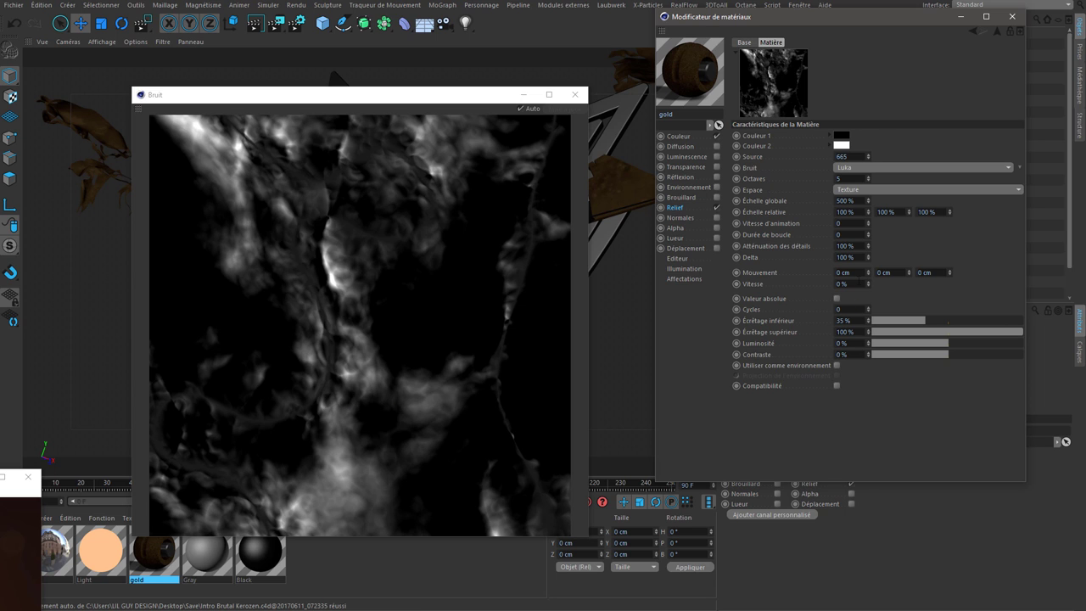
pyautogui.click(974, 31)
pyautogui.click(802, 159)
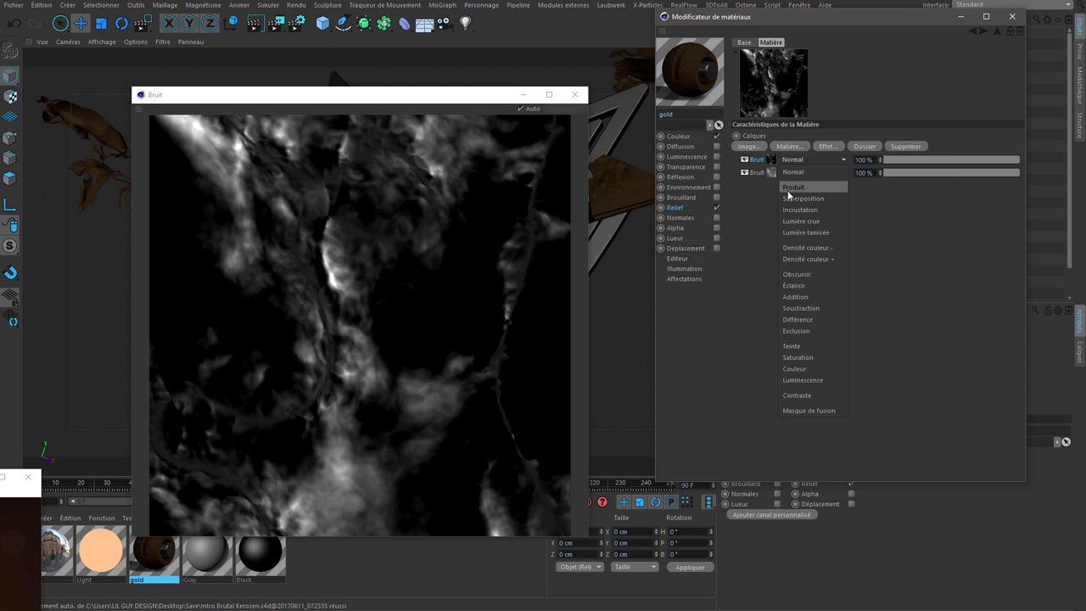
# Set the first Bruit layer's blend mode to Produit and compare it with the layer hidden
pyautogui.click(788, 188)
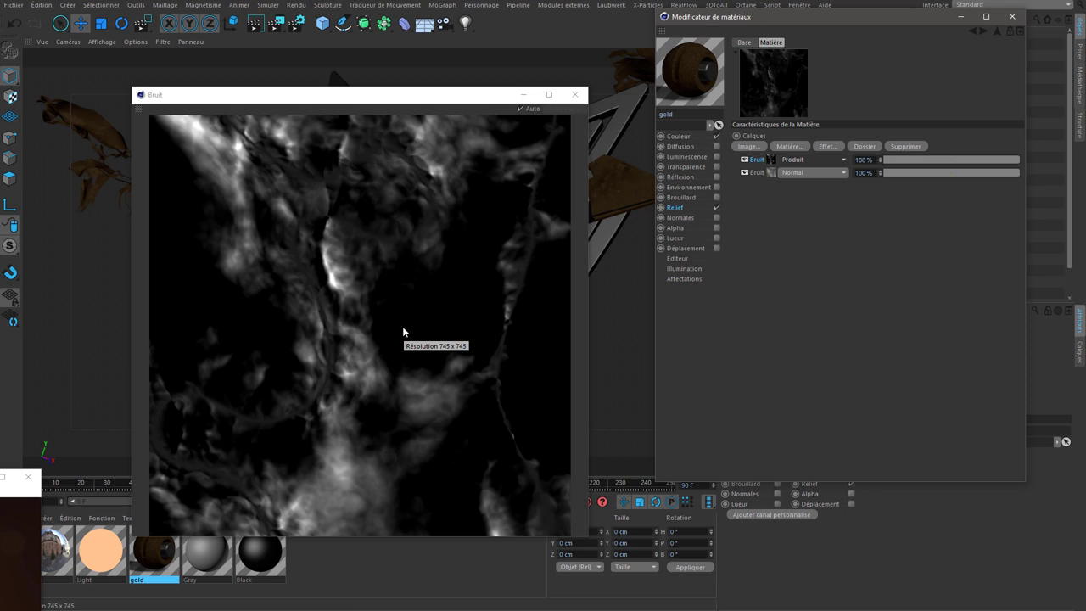
pyautogui.click(745, 161)
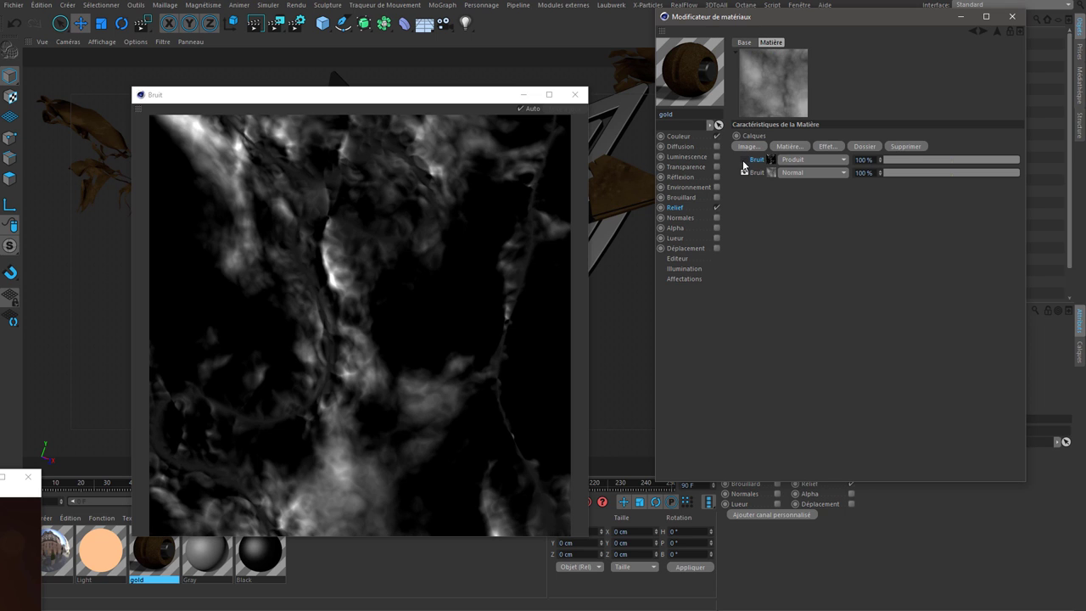
pyautogui.rightClick(770, 162)
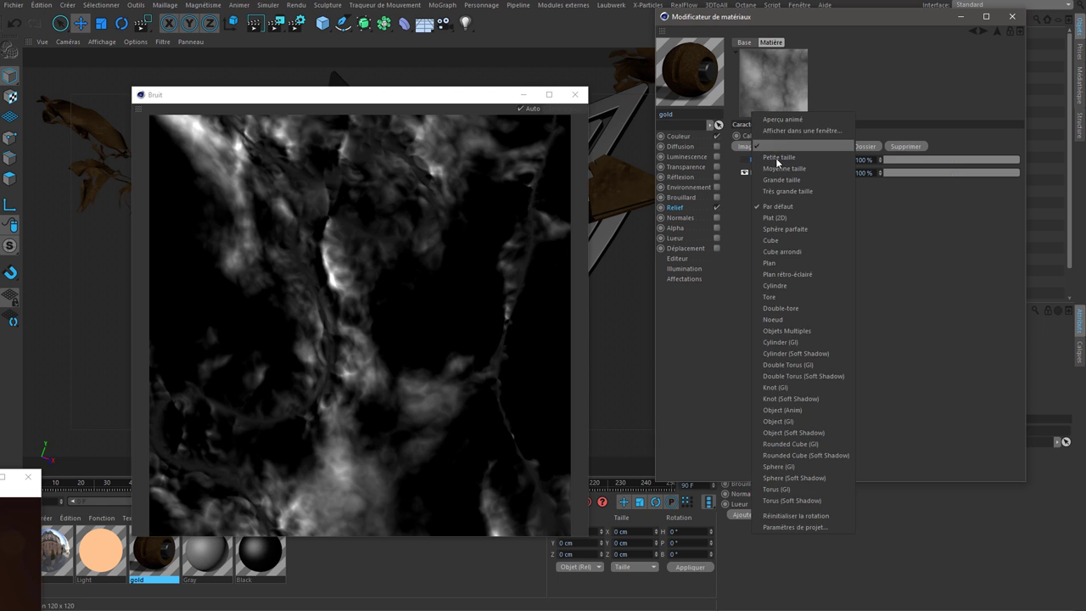
pyautogui.click(771, 168)
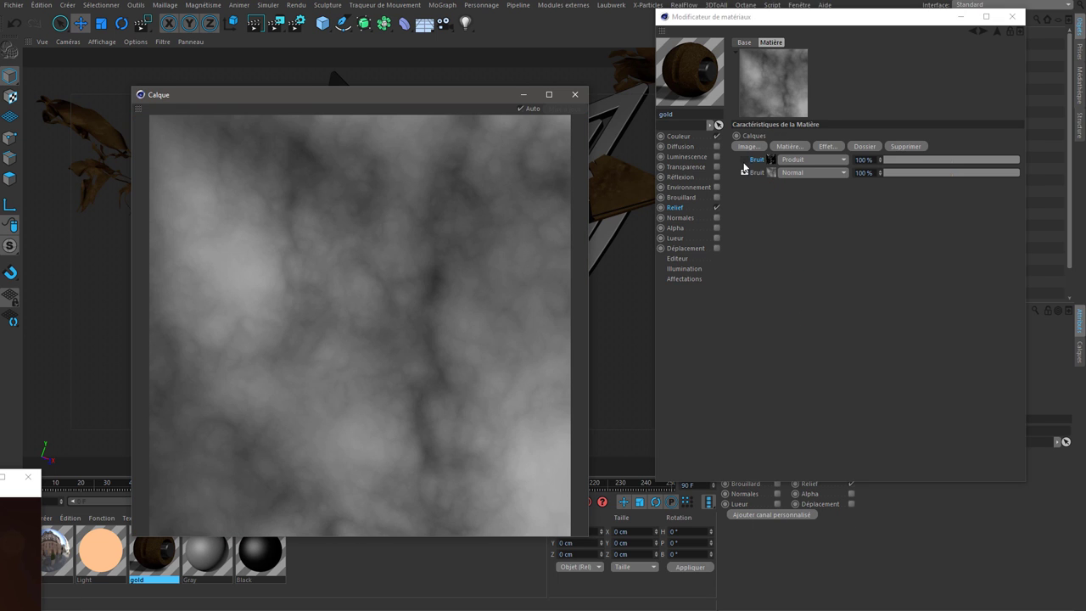
pyautogui.click(744, 160)
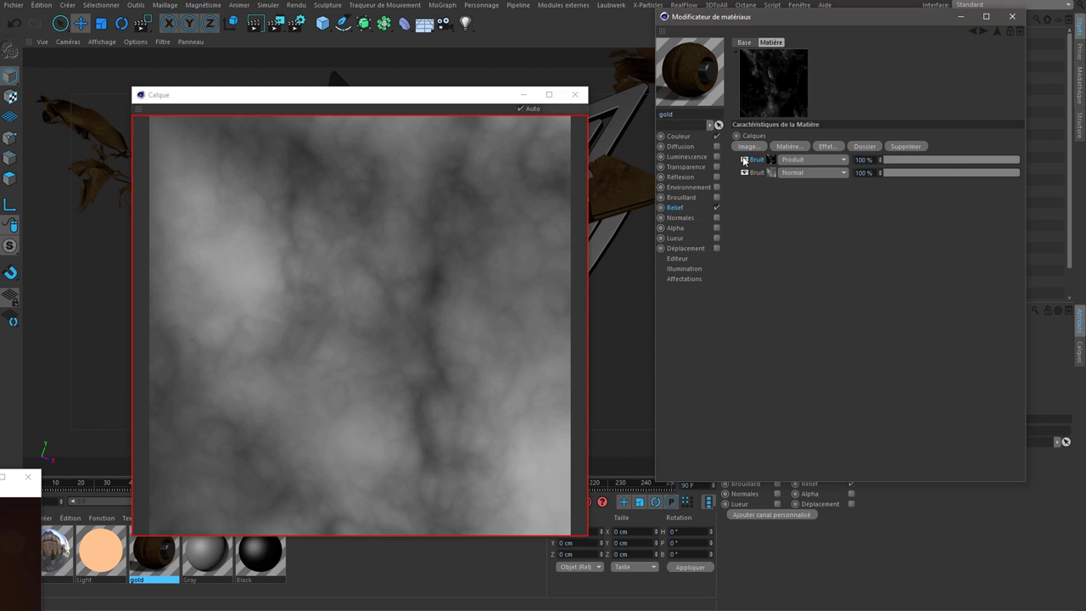
# Lower the first noise layer's opacity to 42% and return to the Relief settings
pyautogui.click(941, 159)
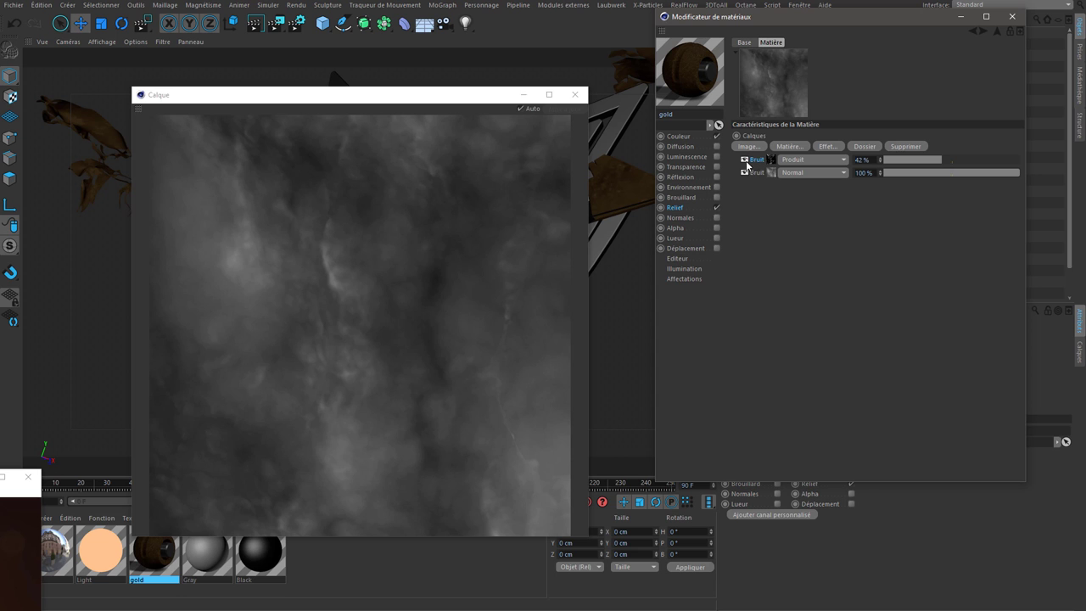
pyautogui.click(746, 160)
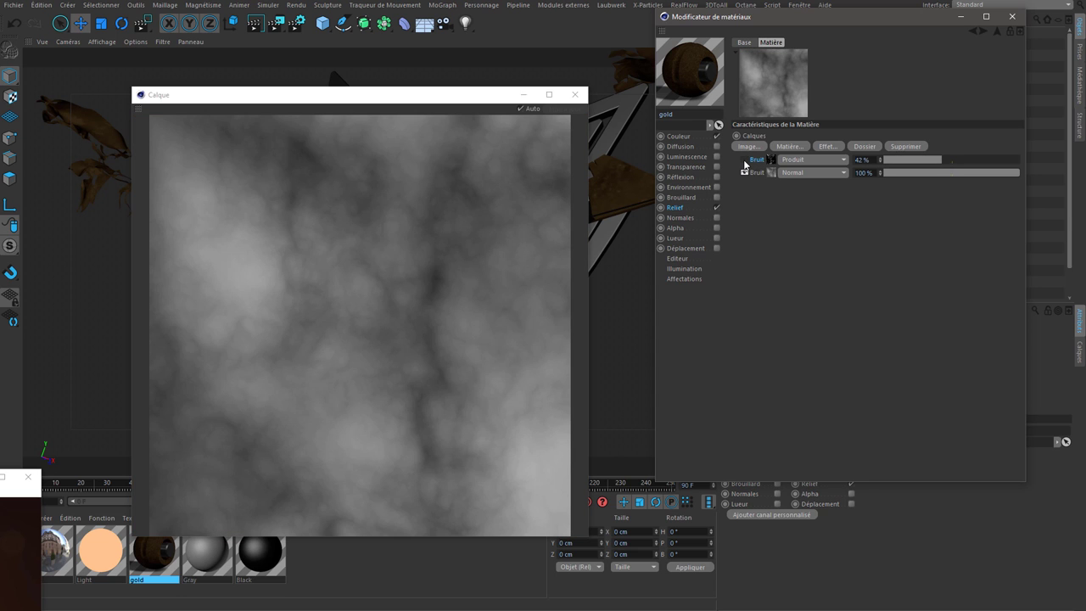
pyautogui.click(746, 161)
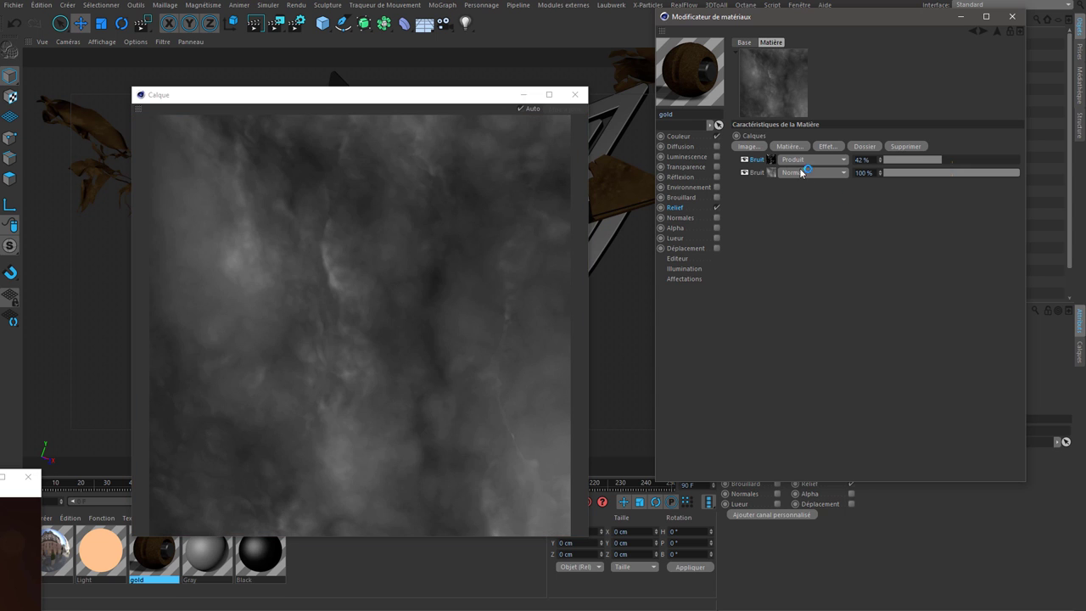
pyautogui.click(862, 159)
pyautogui.click(753, 219)
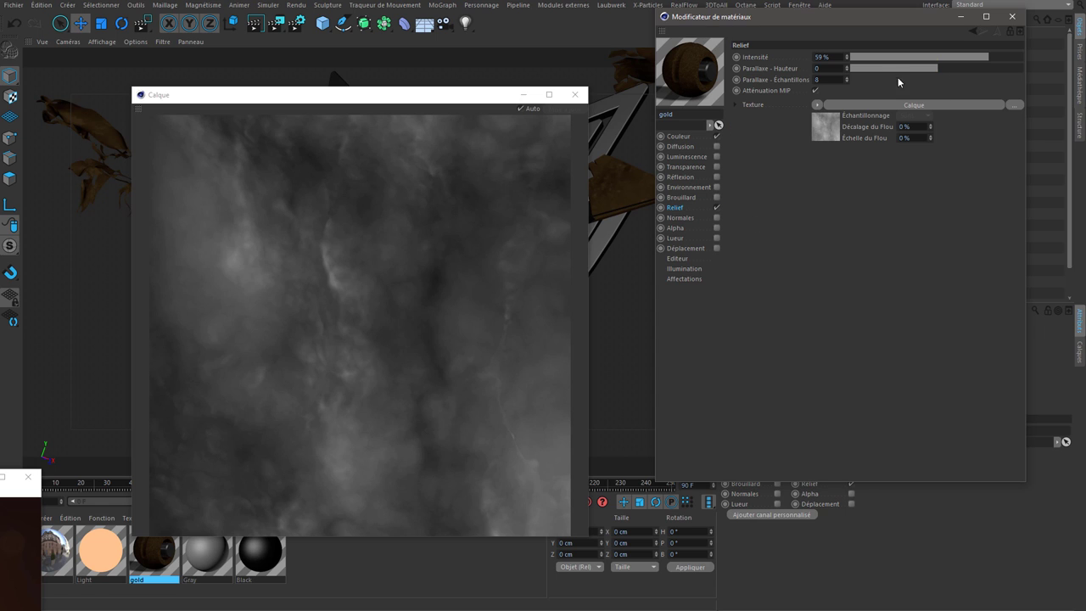
# Commit 59% Relief intensity, show the material preview in its own window, and enable Diffusion
pyautogui.press('Return')
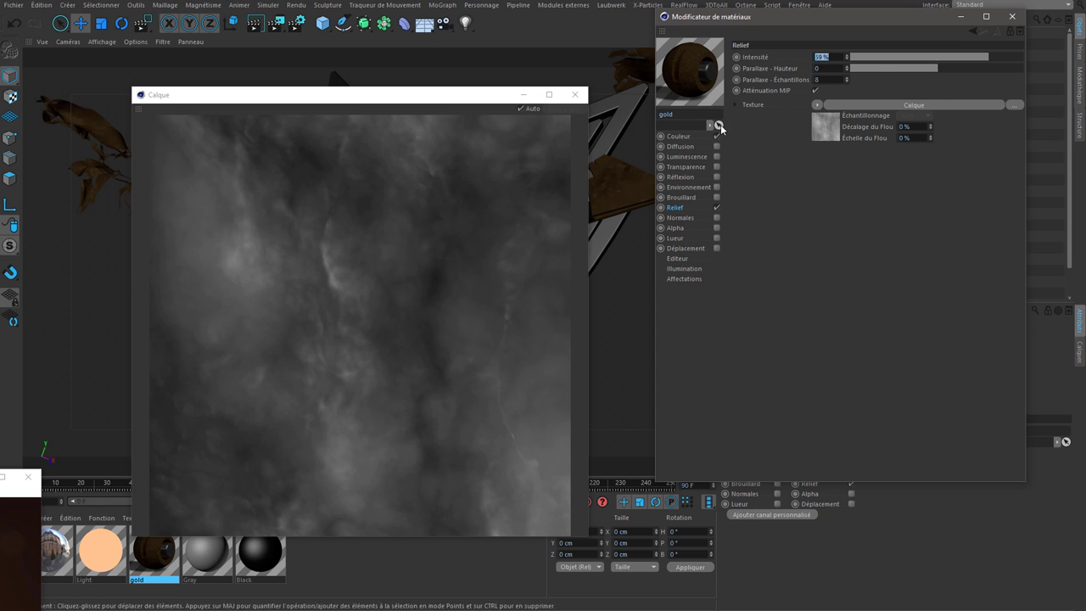
pyautogui.rightClick(704, 85)
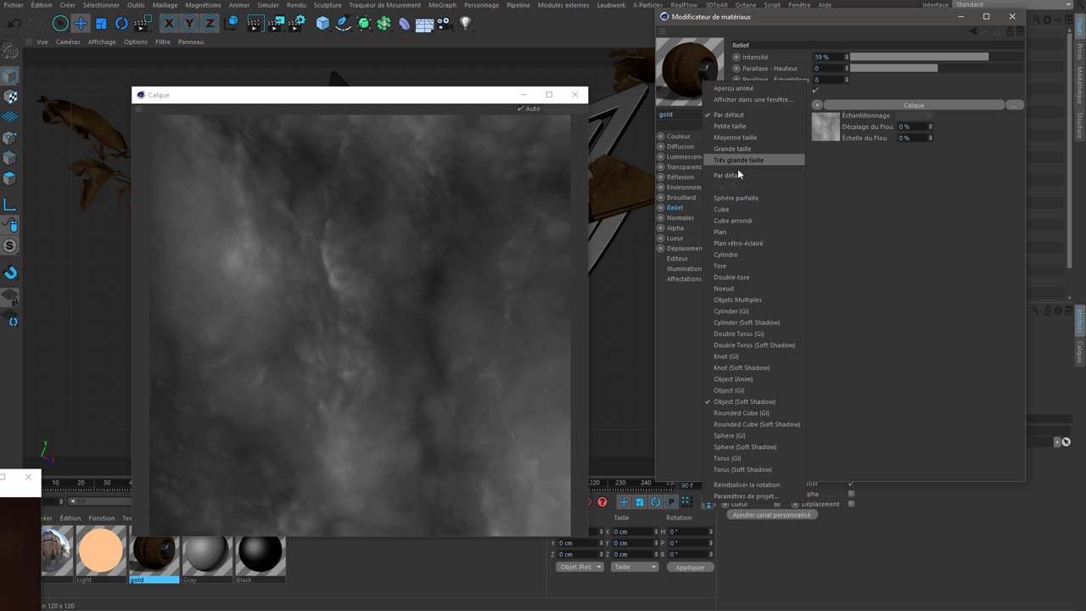
pyautogui.click(753, 99)
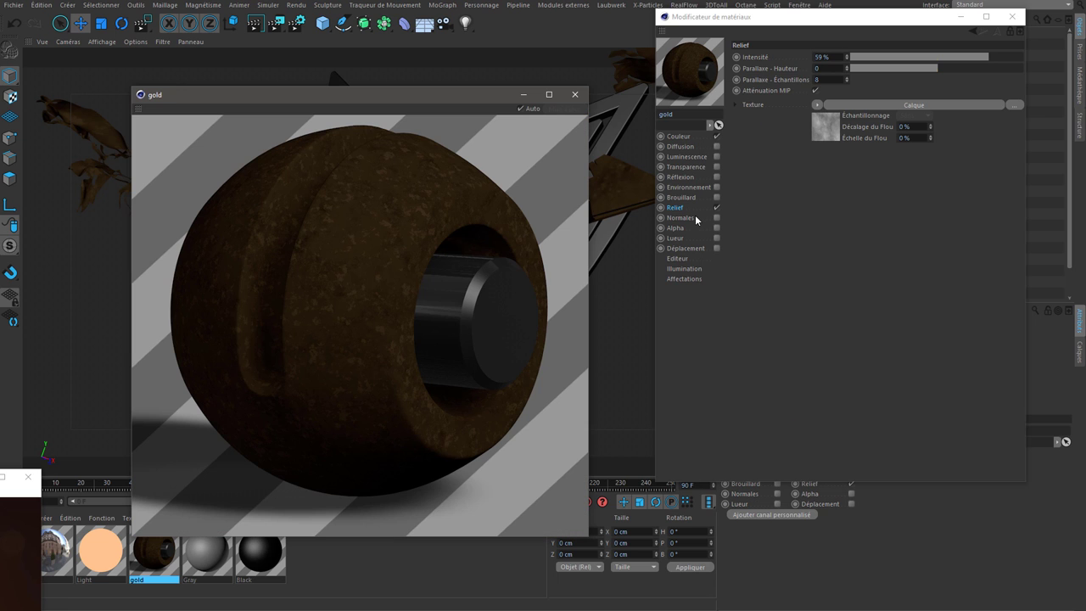
pyautogui.click(837, 57)
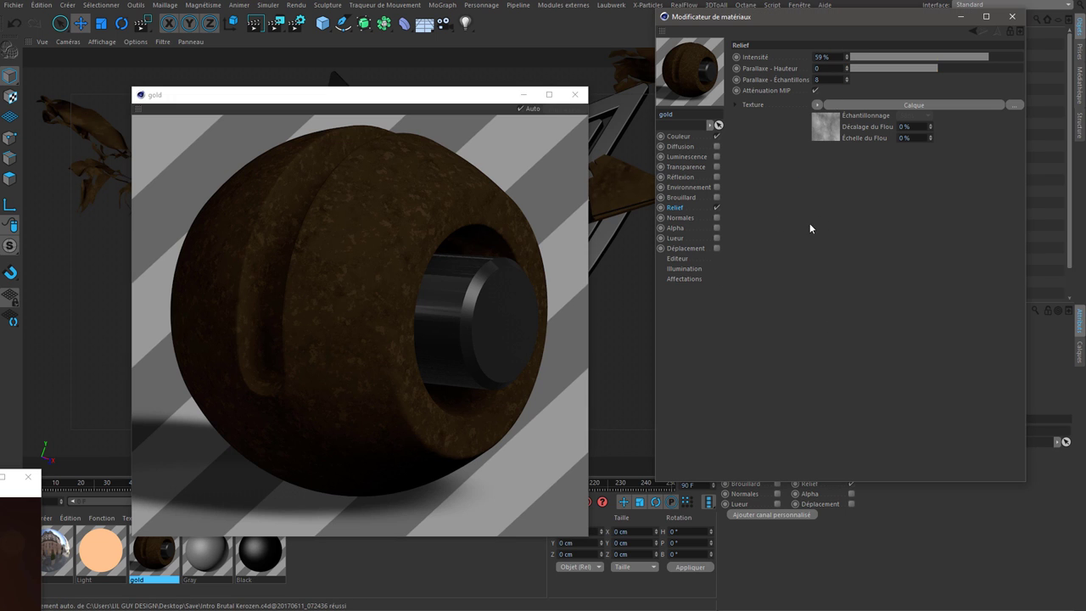
pyautogui.click(718, 176)
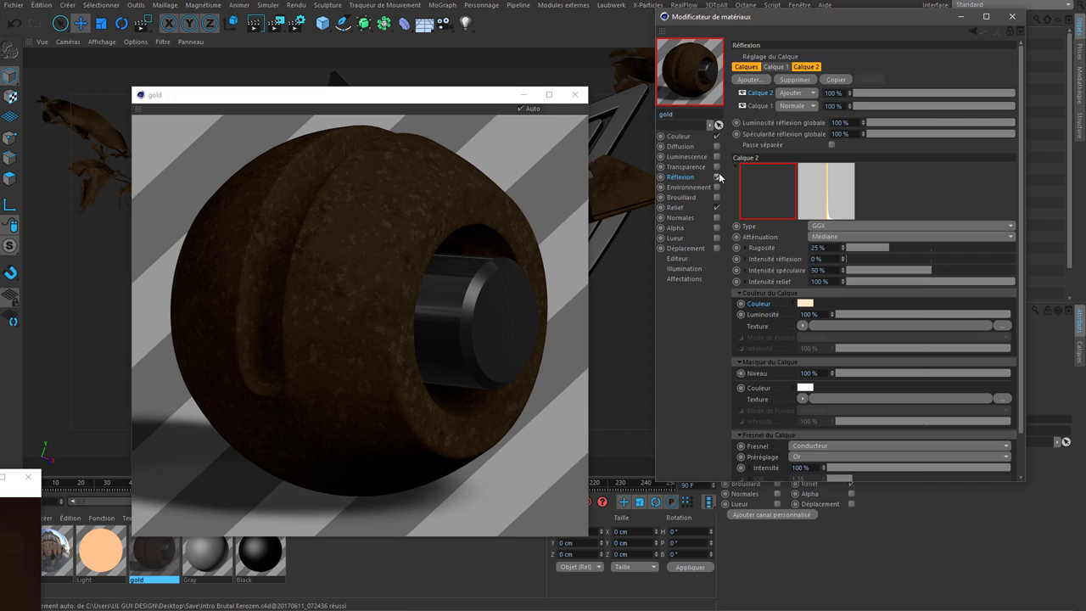
pyautogui.click(717, 146)
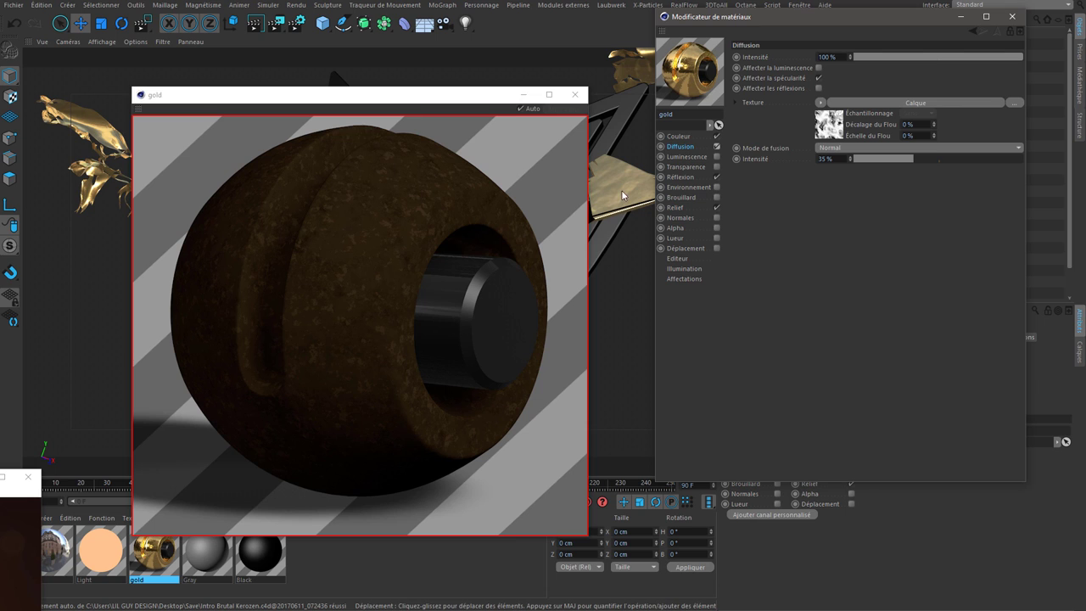
# Close the preview window, float the viewport Options palette, and select the Relief channel
pyautogui.click(575, 94)
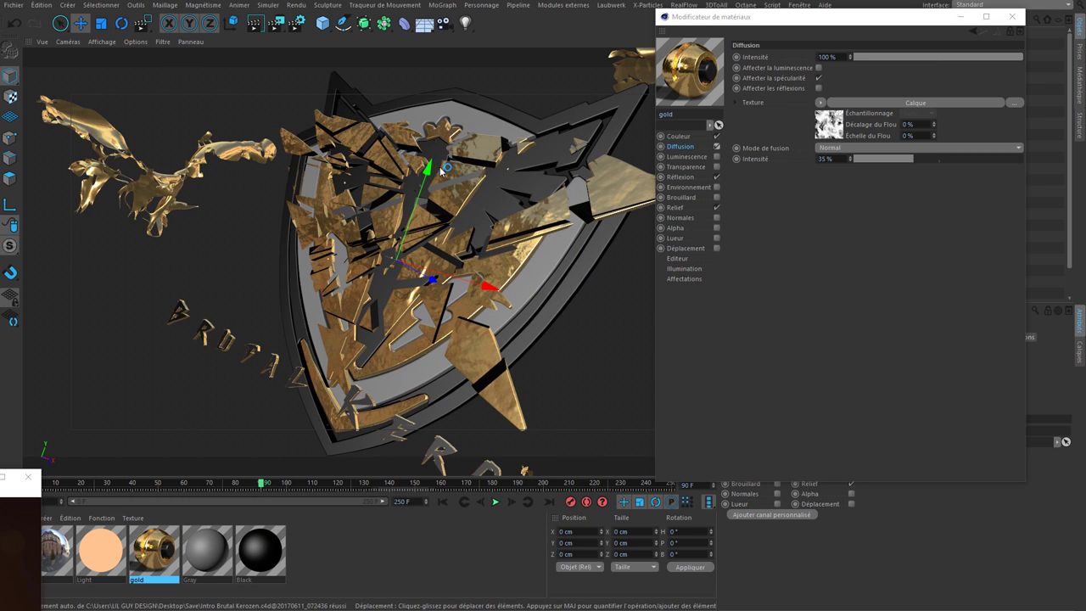
pyautogui.click(160, 41)
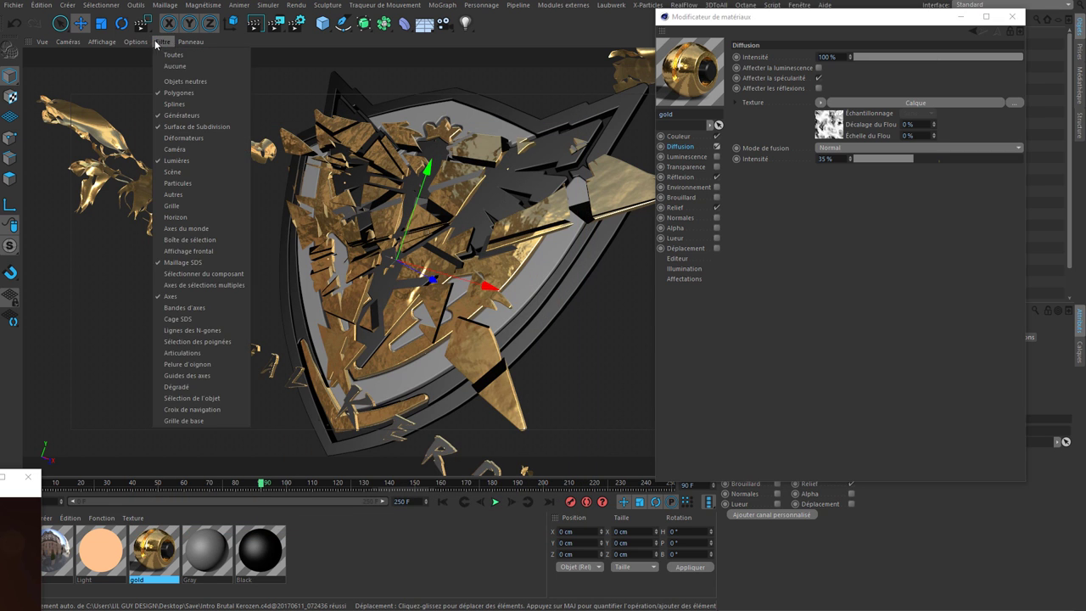
pyautogui.click(153, 50)
pyautogui.moveTo(150, 42)
pyautogui.mouseDown()
pyautogui.moveTo(177, 42)
pyautogui.moveTo(433, 139)
pyautogui.mouseUp()
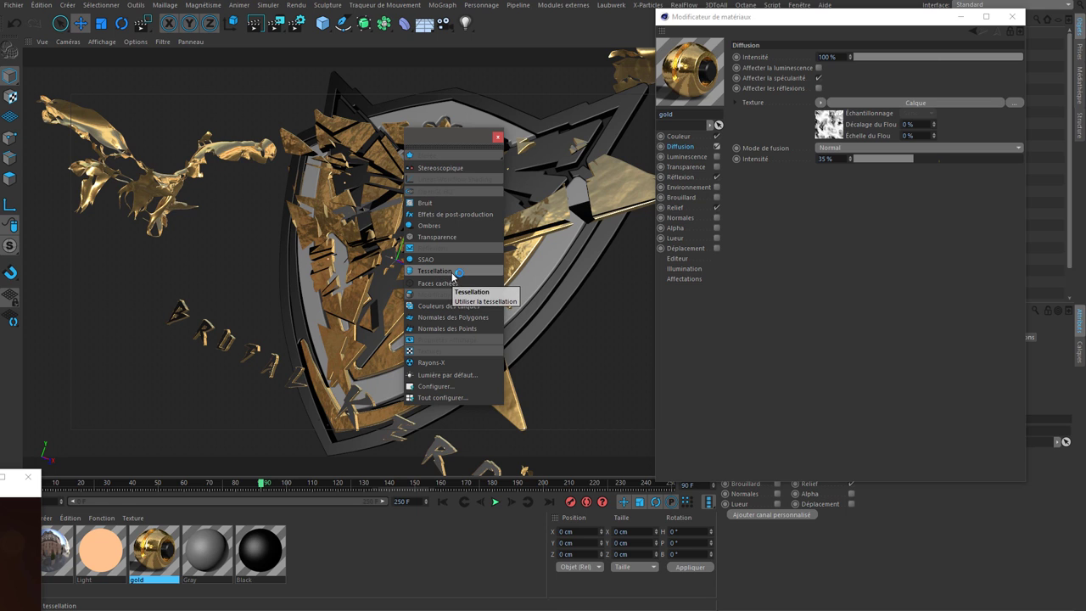
pyautogui.click(679, 207)
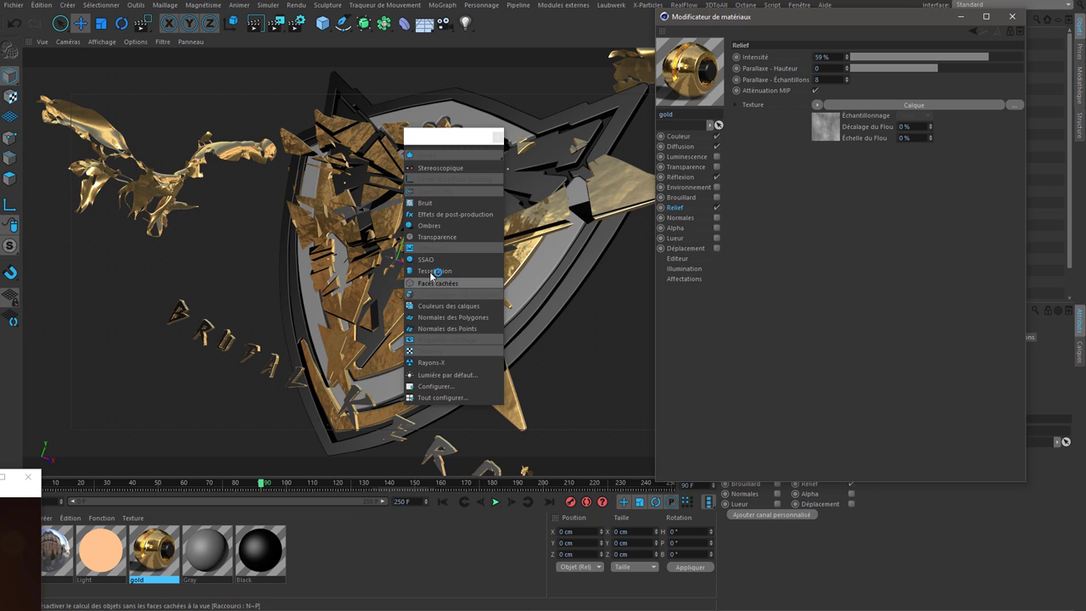
# Toggle viewport Réflexions off and back on to compare the gold shield
pyautogui.click(474, 248)
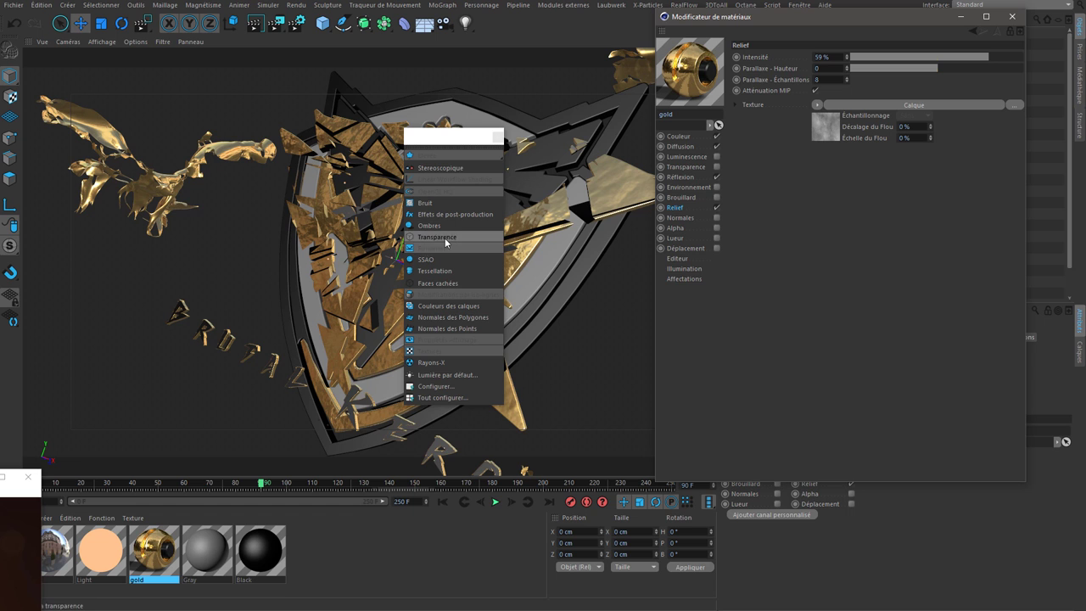
pyautogui.moveTo(449, 136); pyautogui.dragTo(553, 145)
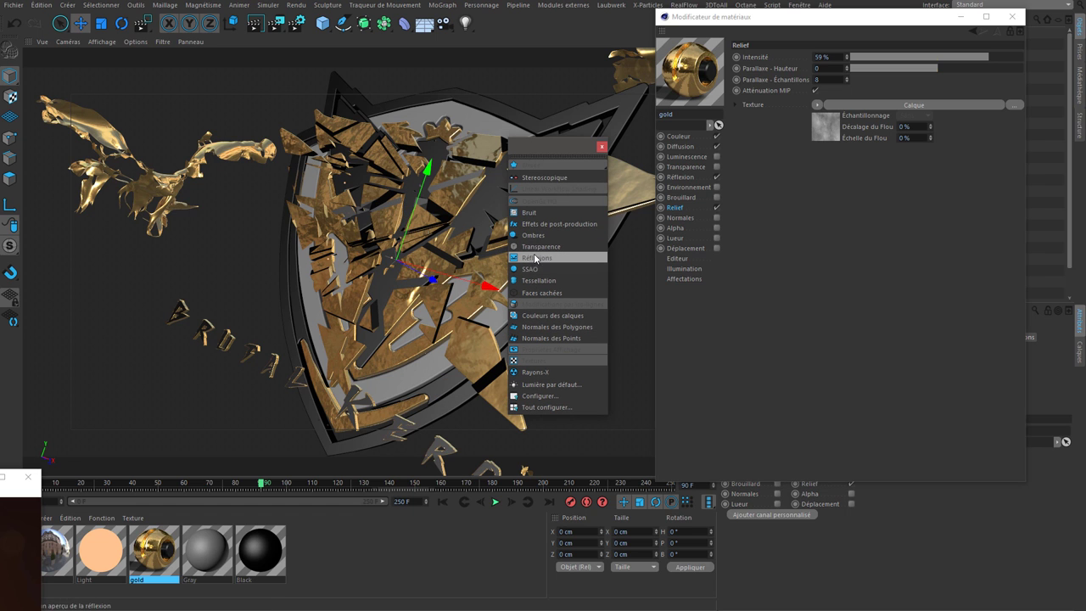
pyautogui.click(535, 258)
pyautogui.moveTo(528, 148); pyautogui.dragTo(657, 148)
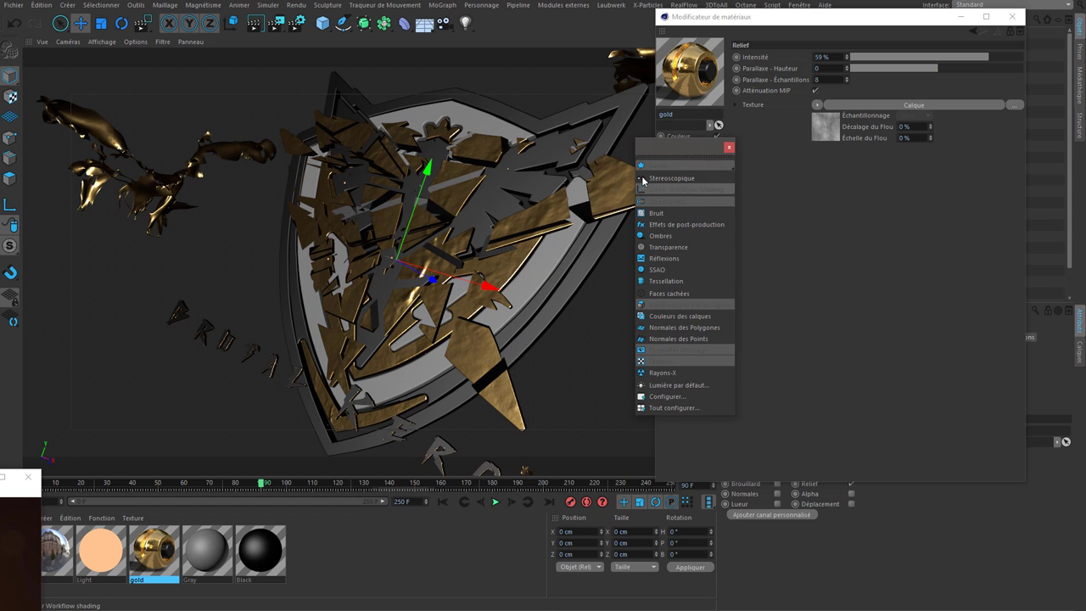
pyautogui.moveTo(680, 151); pyautogui.dragTo(698, 128)
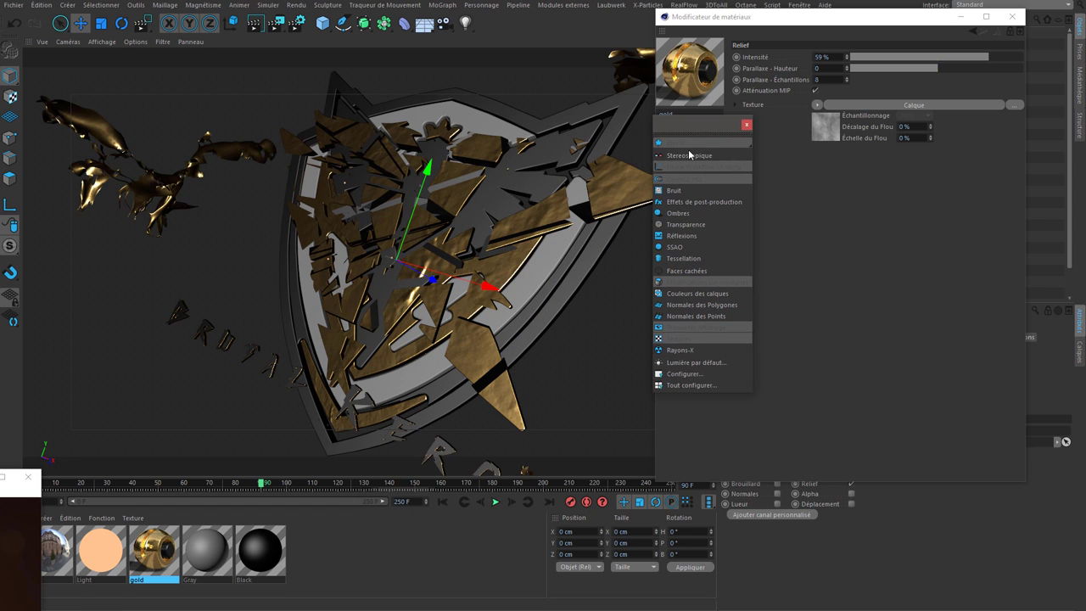
pyautogui.click(679, 236)
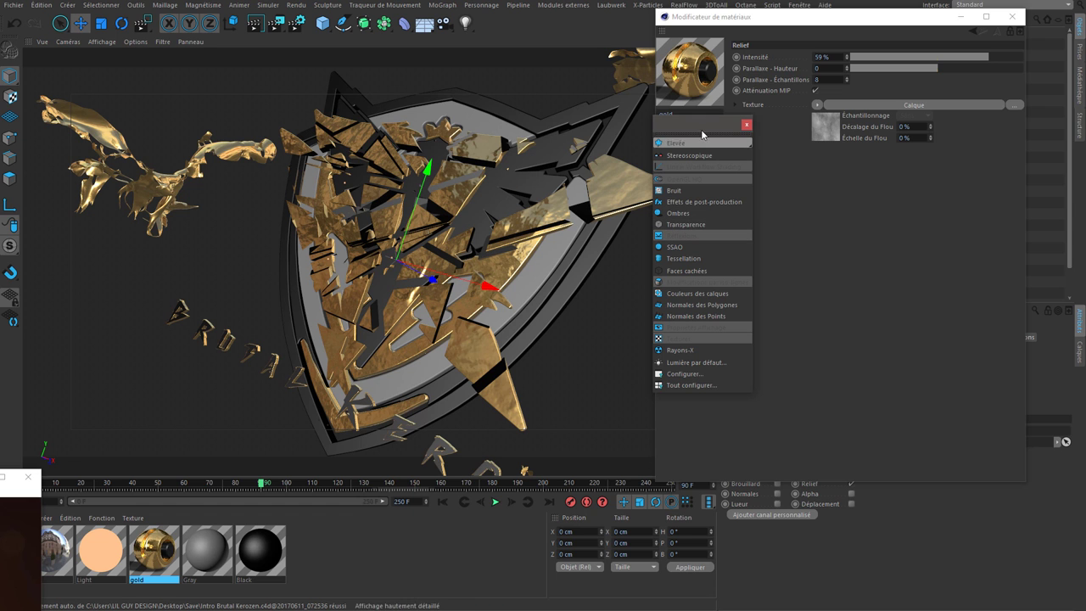
pyautogui.moveTo(698, 125); pyautogui.dragTo(677, 127)
# Toggle Transparence, Bruit and post-effects display in the viewport, then close the Options palette
pyautogui.click(675, 226)
pyautogui.click(672, 226)
pyautogui.click(670, 193)
pyautogui.click(668, 204)
pyautogui.click(668, 193)
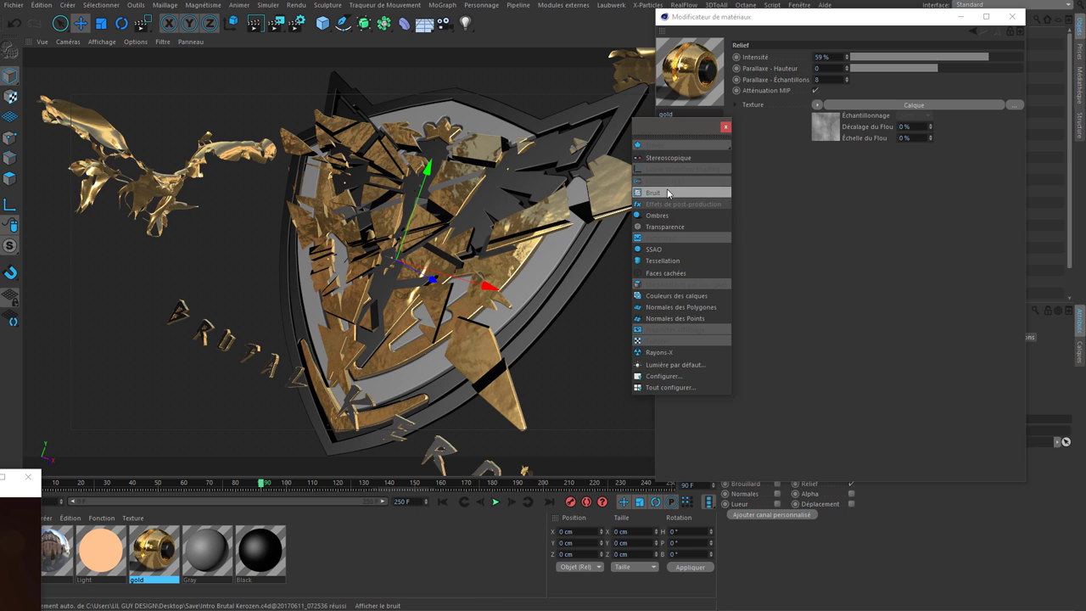
pyautogui.click(725, 126)
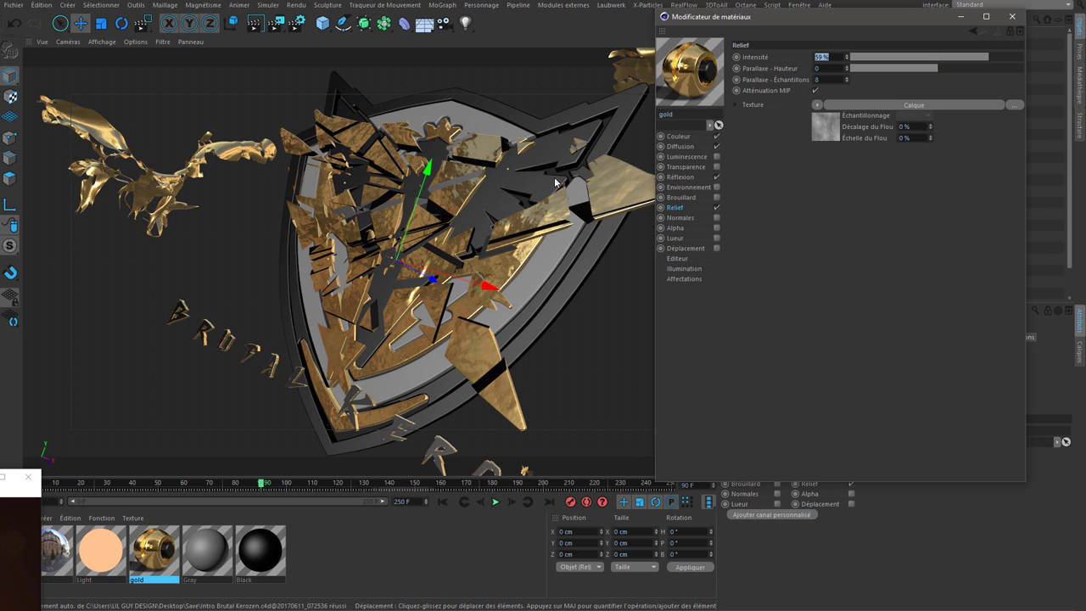
# Set the gold material's Relief intensity to 100%
pyautogui.write('100')
pyautogui.press('Return')
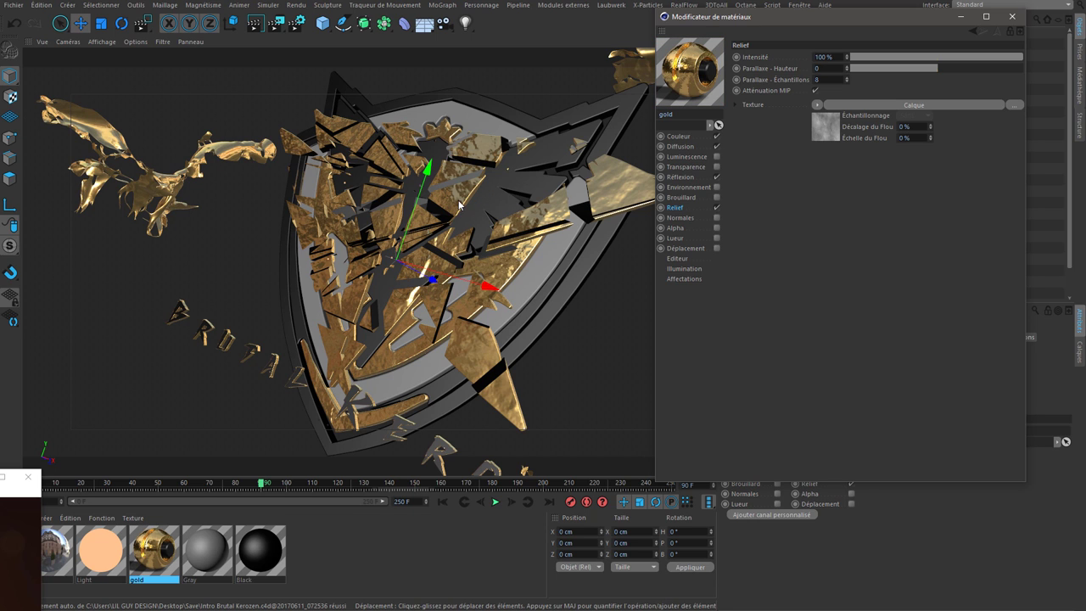
pyautogui.click(465, 187)
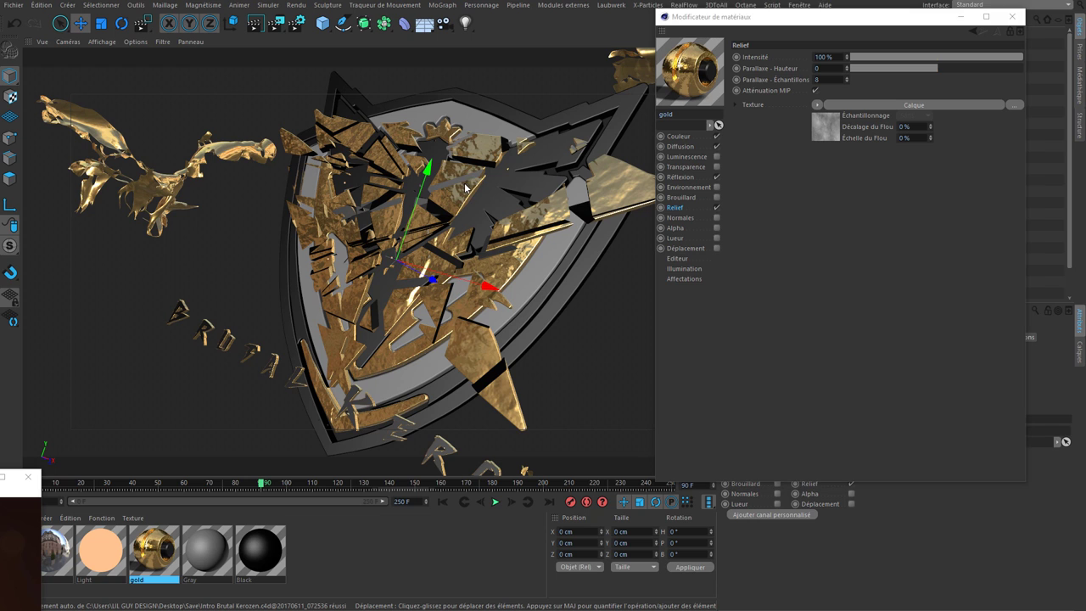
pyautogui.click(162, 41)
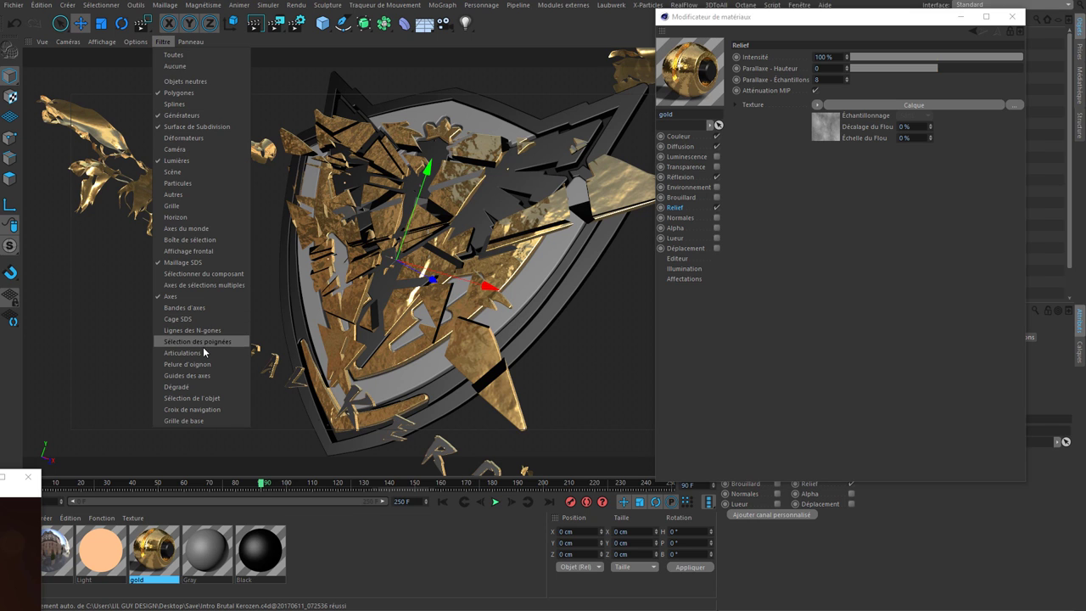
pyautogui.click(204, 251)
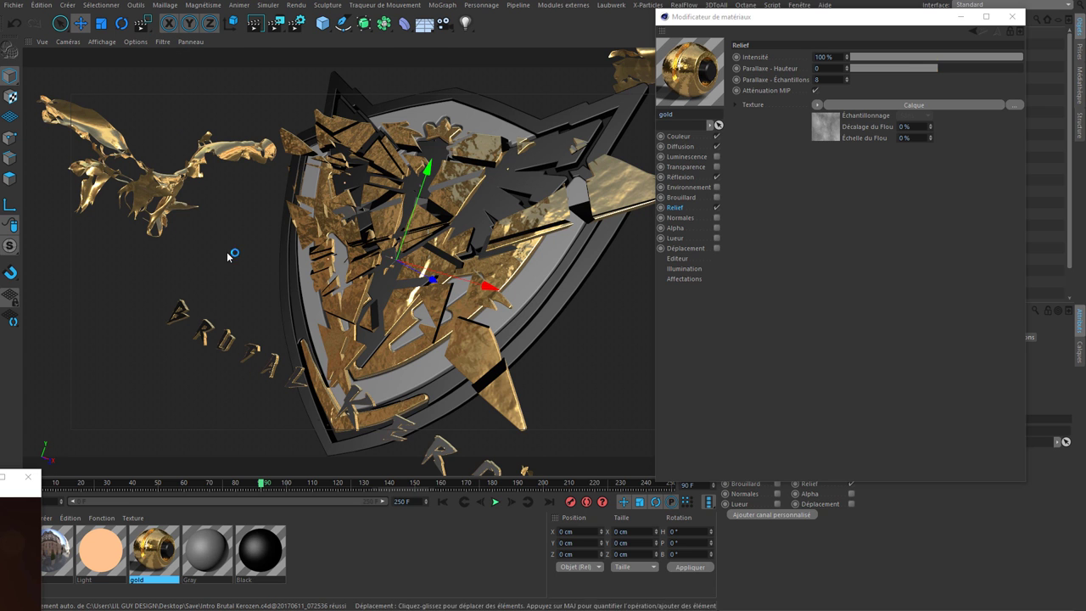
# View the scene through Caméra par Défaut and zoom in close on the shattered shield
pyautogui.click(398, 53)
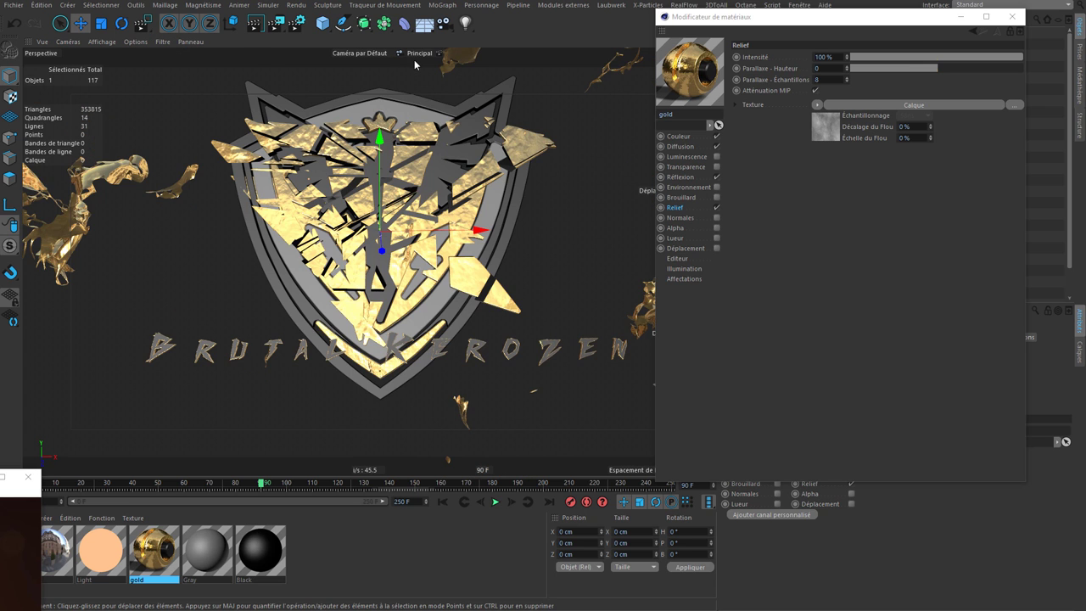
pyautogui.click(414, 60)
pyautogui.scroll(2, 412, 213)
pyautogui.scroll(2, 406, 238)
pyautogui.scroll(3, 399, 263)
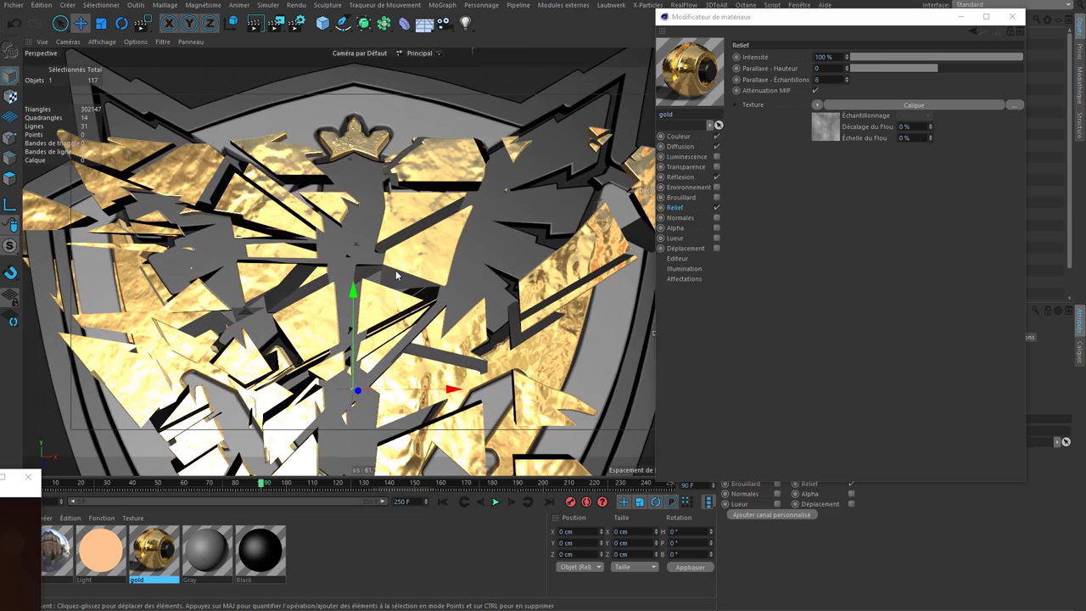
pyautogui.keyDown('alt'); pyautogui.moveTo(437, 306); pyautogui.dragTo(430, 252, button='middle'); pyautogui.keyUp('alt')
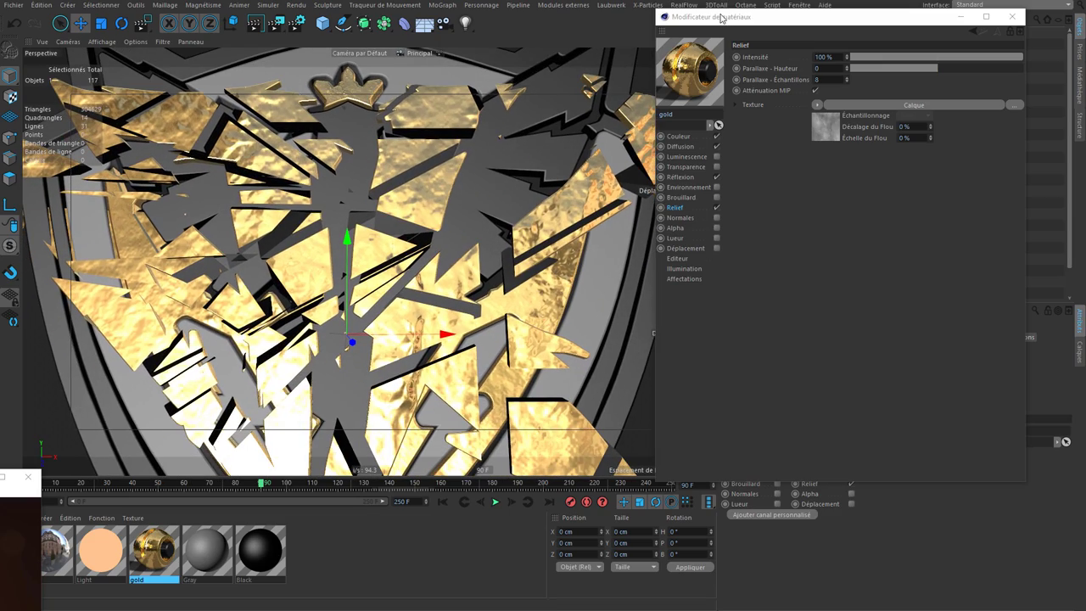
pyautogui.click(735, 54)
pyautogui.keyDown('alt'); pyautogui.moveTo(407, 254); pyautogui.dragTo(464, 205); pyautogui.keyUp('alt')
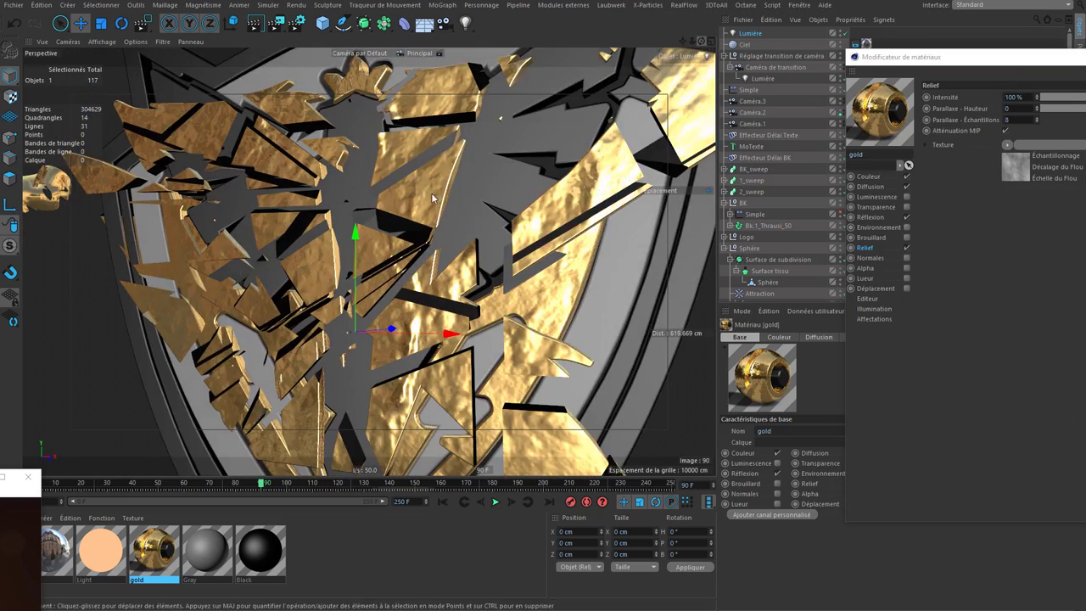
# Try lower Relief intensity values before settling on 25% for a subtler bump
pyautogui.click(910, 125)
pyautogui.write('3')
pyautogui.press('Return')
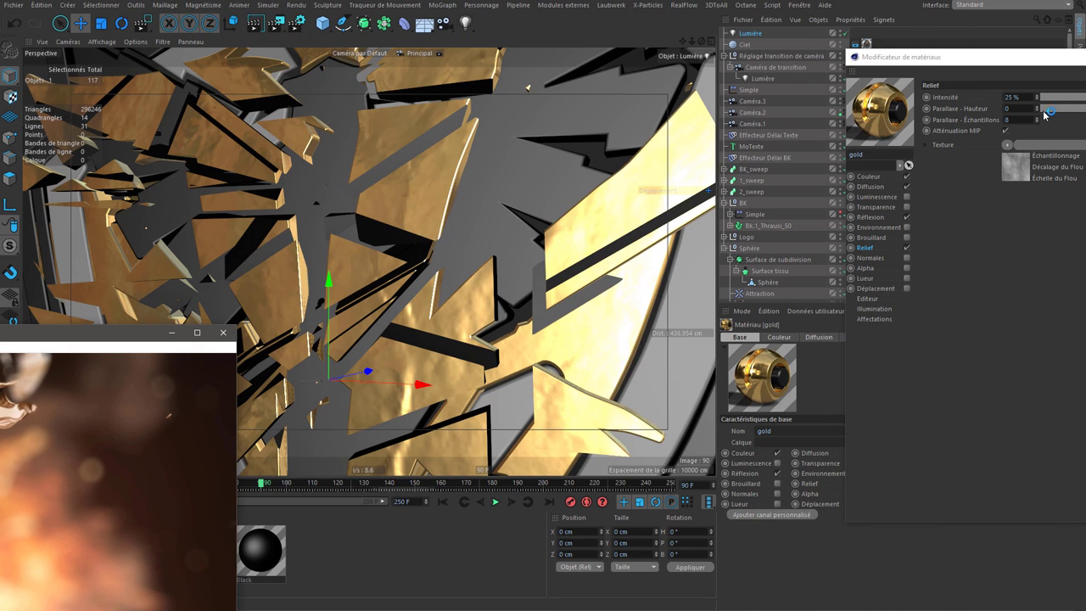
pyautogui.moveTo(1058, 99)
pyautogui.mouseDown()
pyautogui.moveTo(1018, 100)
pyautogui.moveTo(1058, 100)
pyautogui.mouseUp()
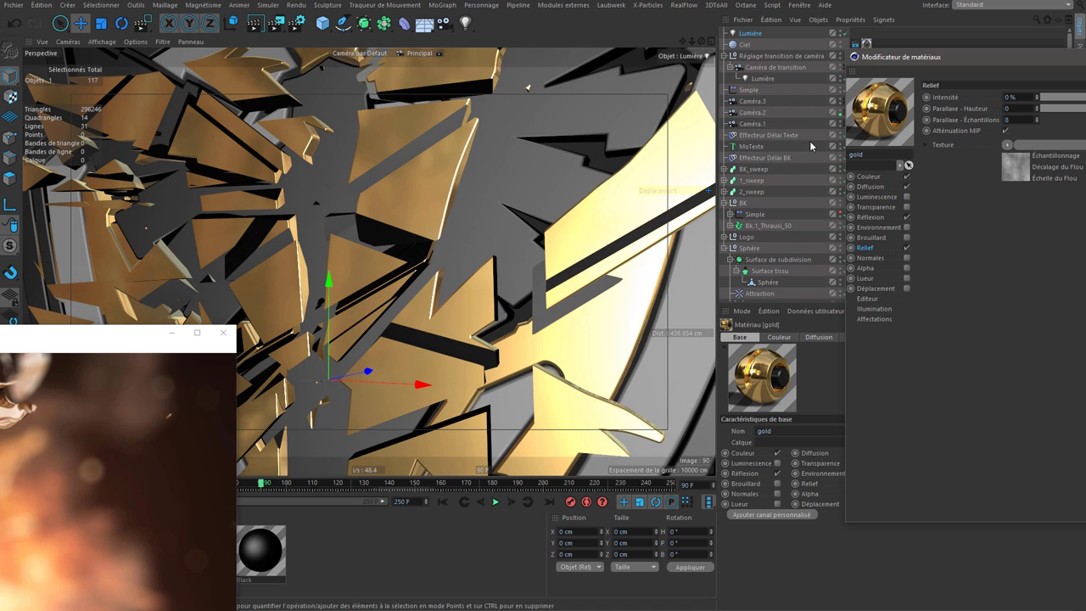
pyautogui.click(1014, 97)
pyautogui.write('2')
pyautogui.press('Return')
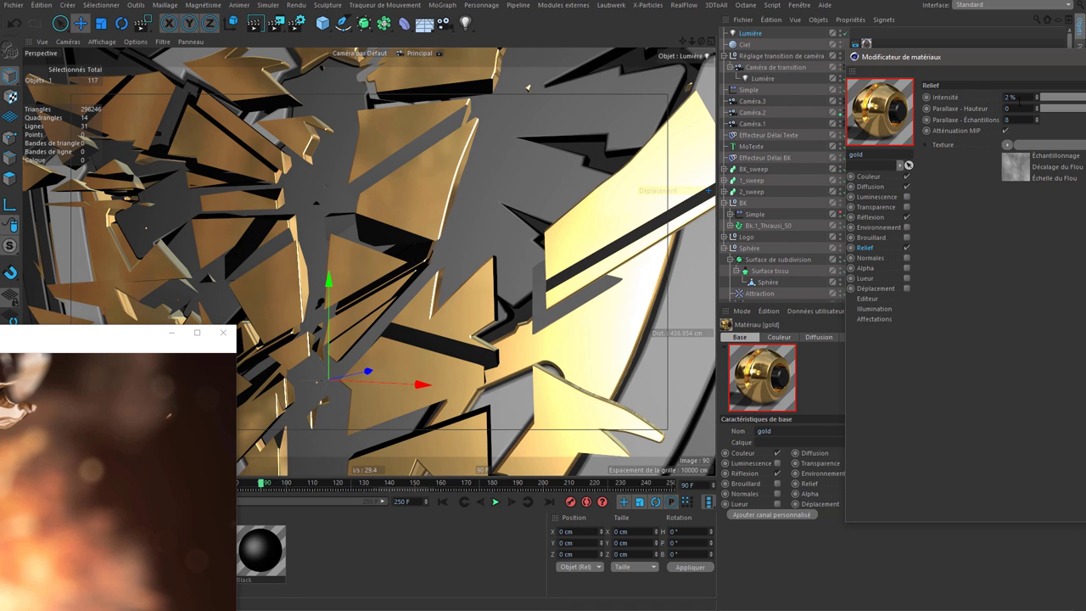
pyautogui.write('25')
pyautogui.press('Return')
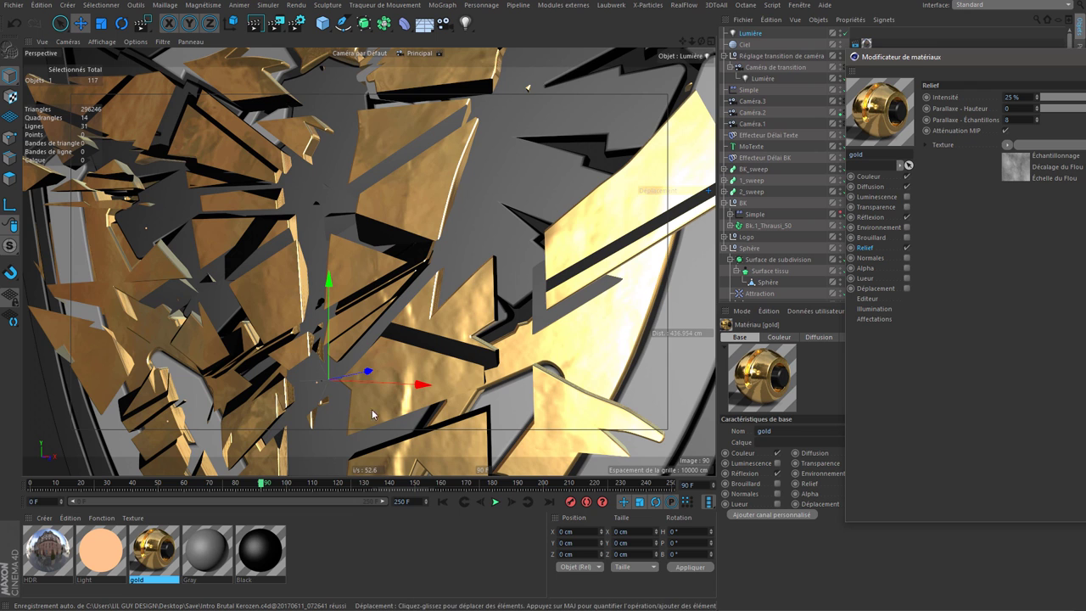
# Switch the viewport to Caméra de transition and reposition the Material Editor window
pyautogui.click(380, 53)
pyautogui.click(399, 74)
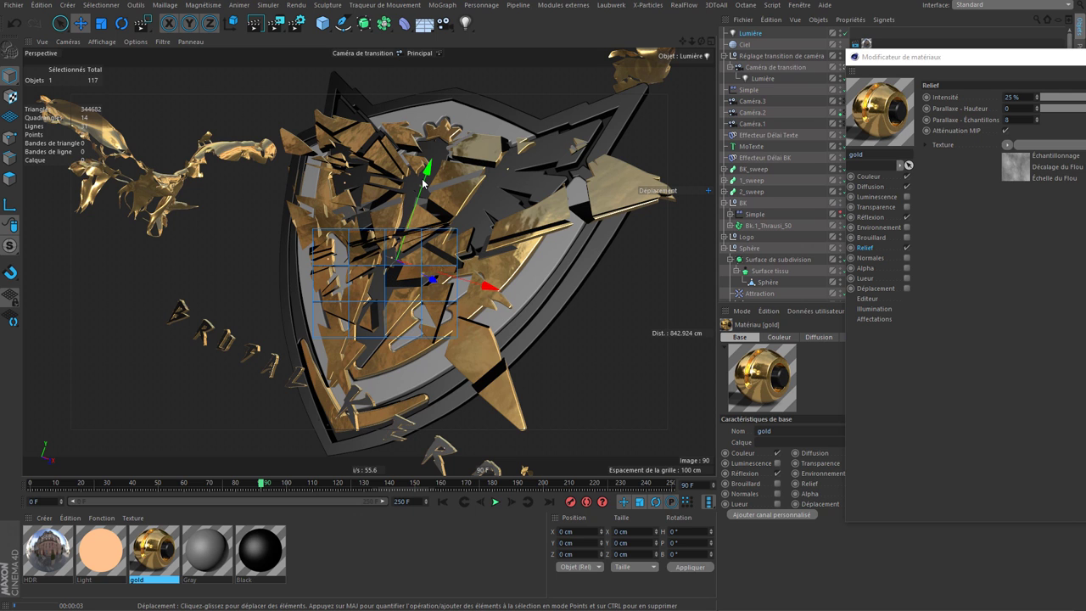
pyautogui.moveTo(929, 58); pyautogui.dragTo(809, 54)
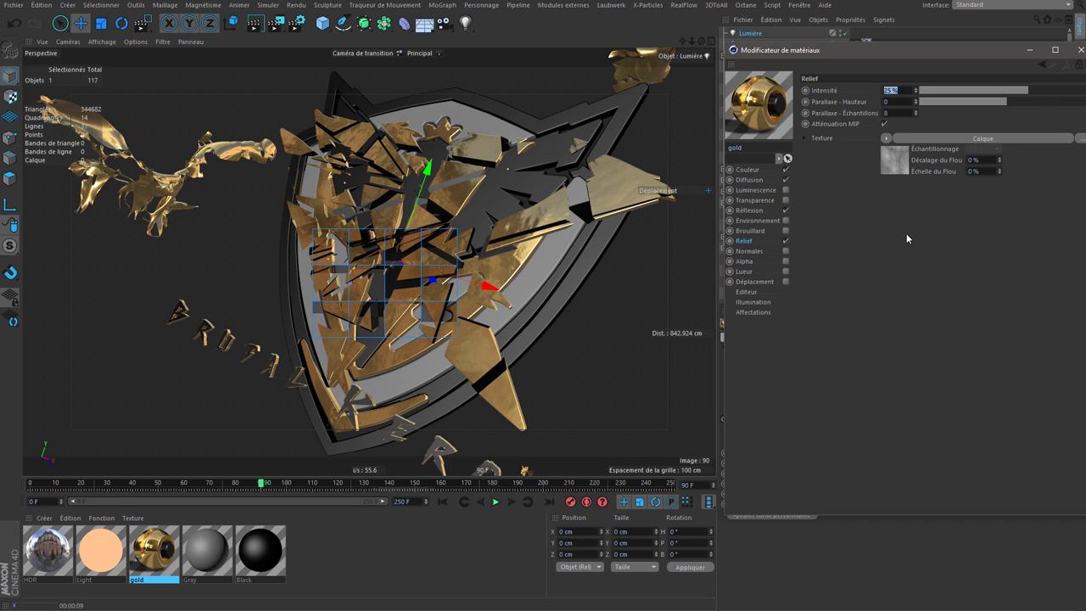
# Render Region over the shield's centre, then bring the reference video window back in front
pyautogui.click(276, 23)
pyautogui.click(340, 61)
pyautogui.moveTo(606, 159); pyautogui.dragTo(454, 306)
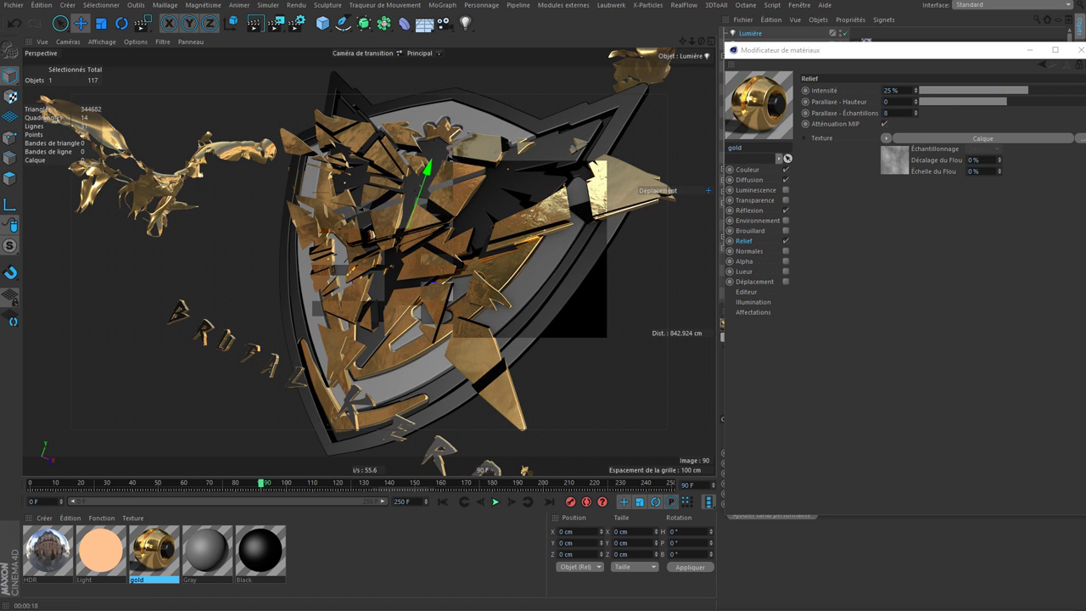
pyautogui.moveTo(647, 357); pyautogui.dragTo(769, 138)
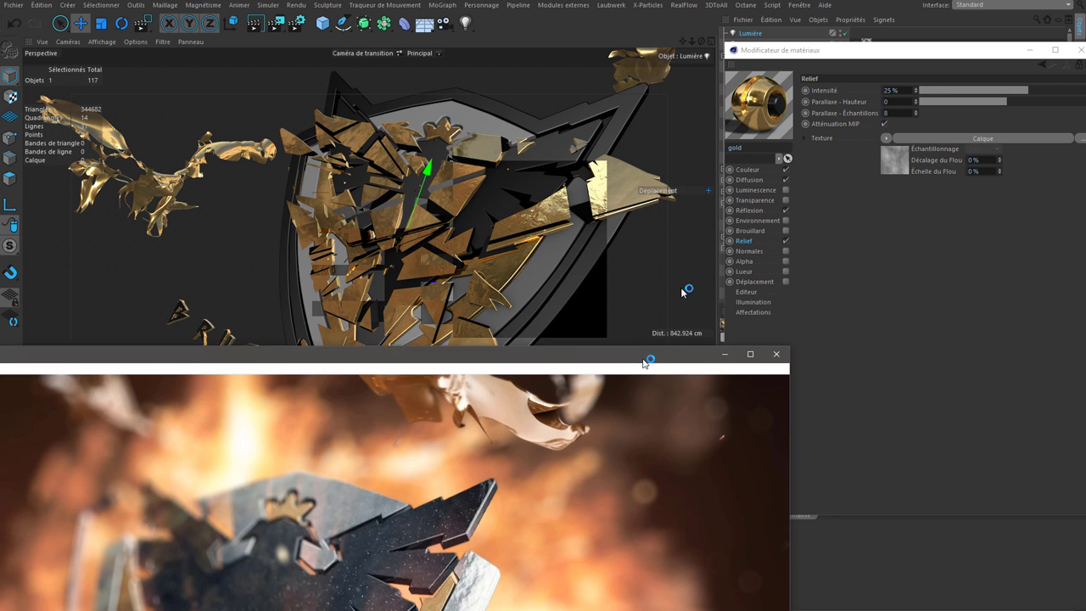
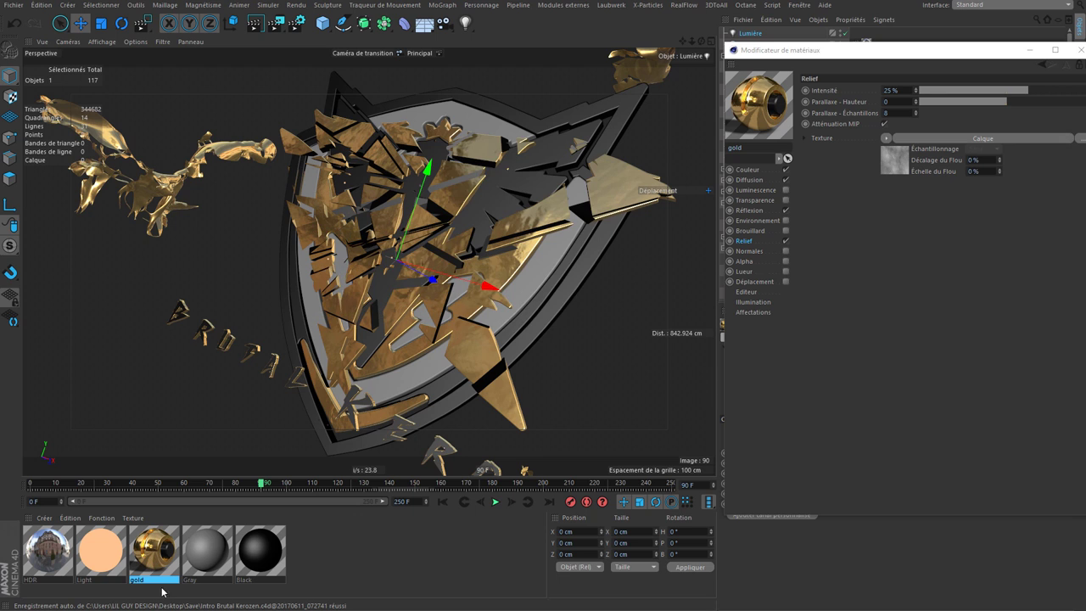
# Duplicate the gold material, name the copy Gray, and delete the old Gray material
pyautogui.keyDown('ctrl'); pyautogui.moveTo(156, 572); pyautogui.dragTo(217, 586); pyautogui.keyUp('ctrl')
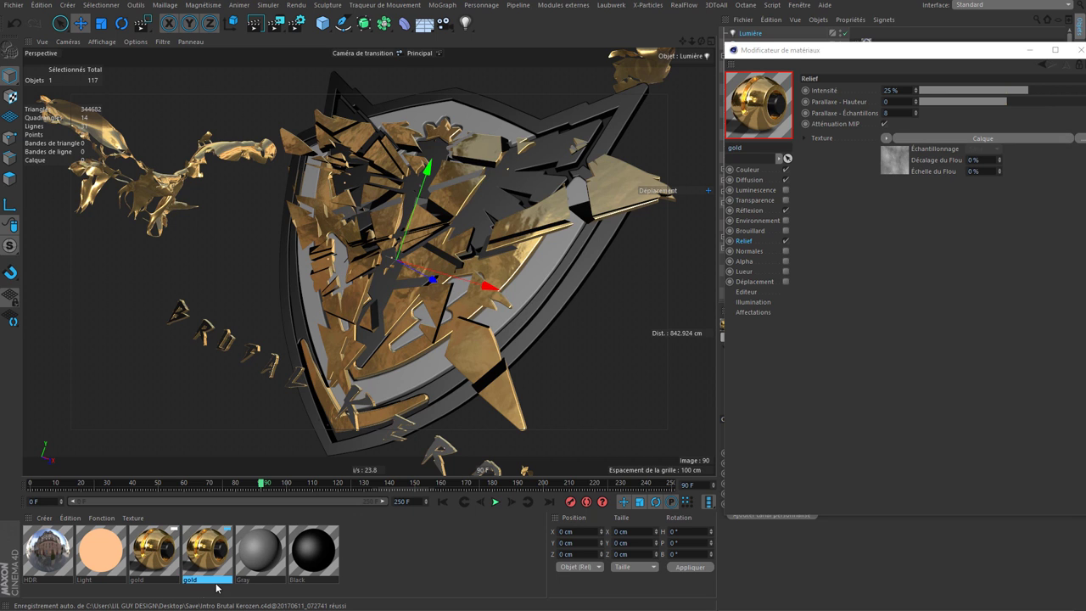
pyautogui.click(253, 581)
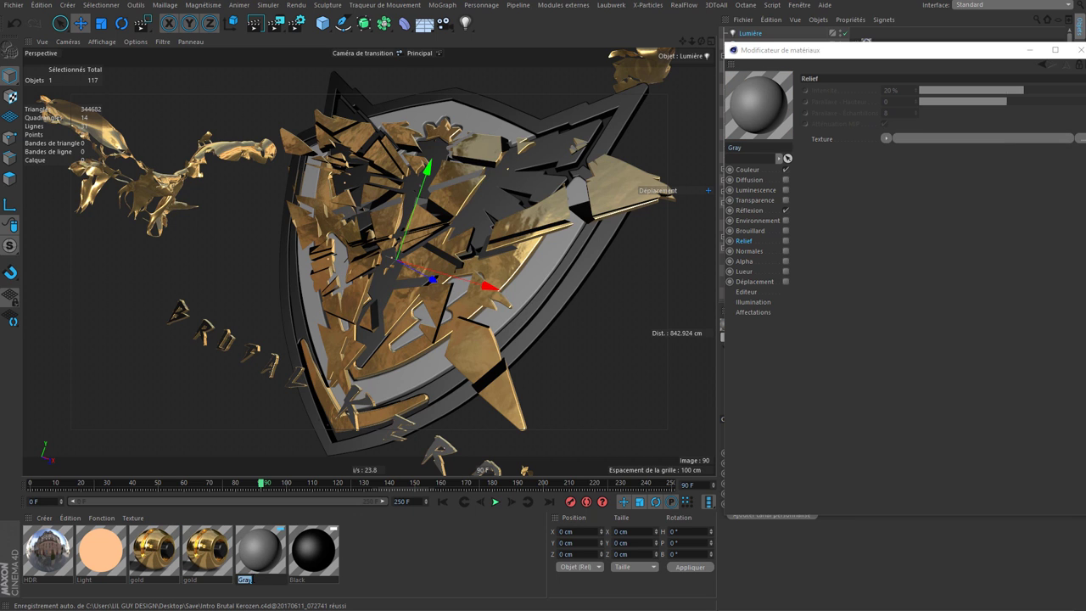
pyautogui.click(197, 582)
pyautogui.write('Gray')
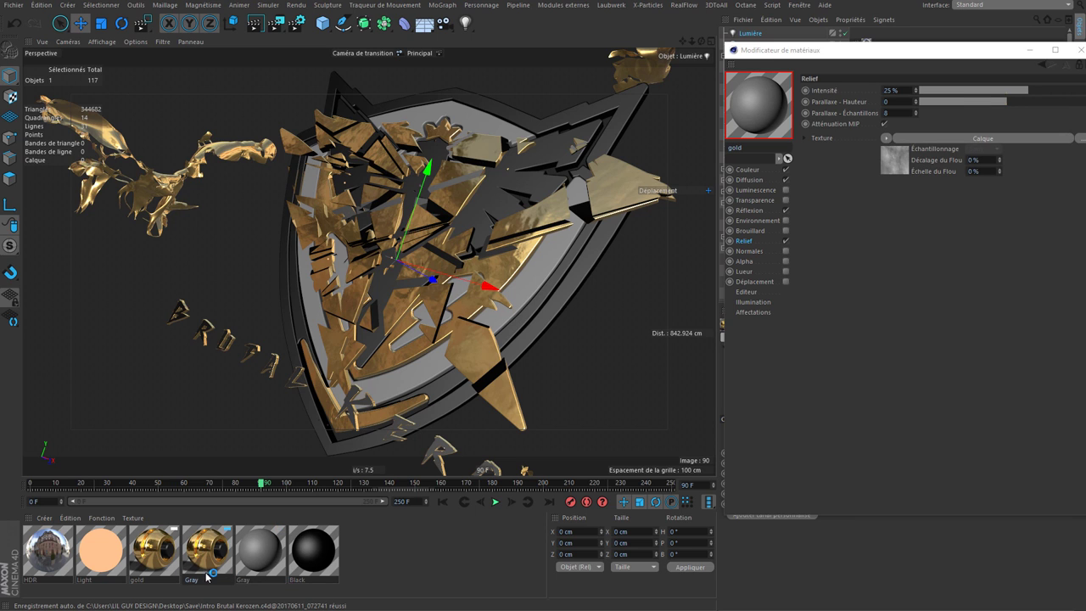
pyautogui.click(261, 556)
pyautogui.press('Delete')
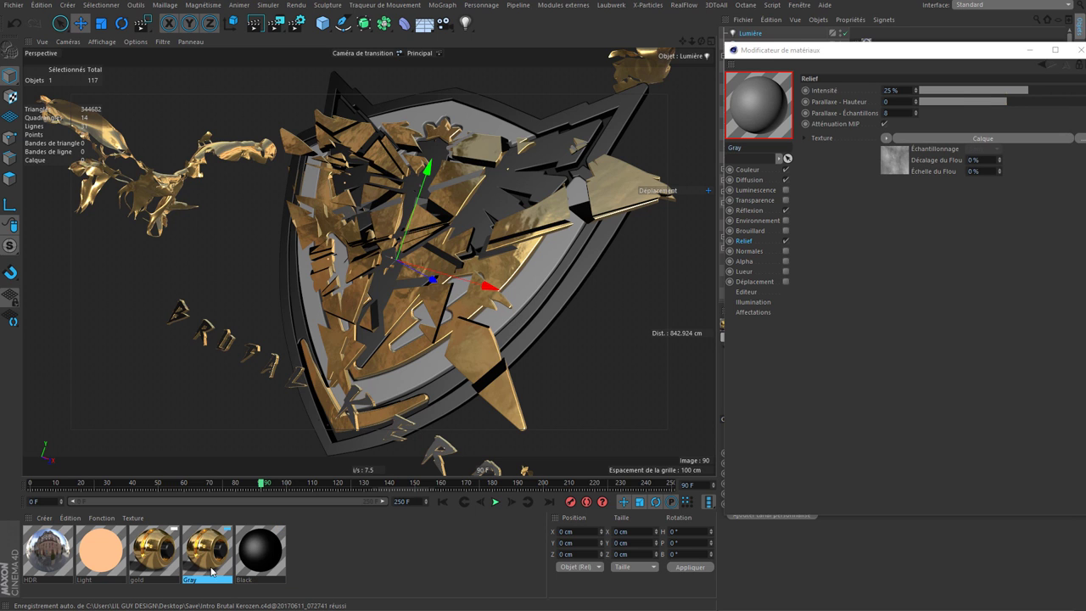
pyautogui.click(211, 562)
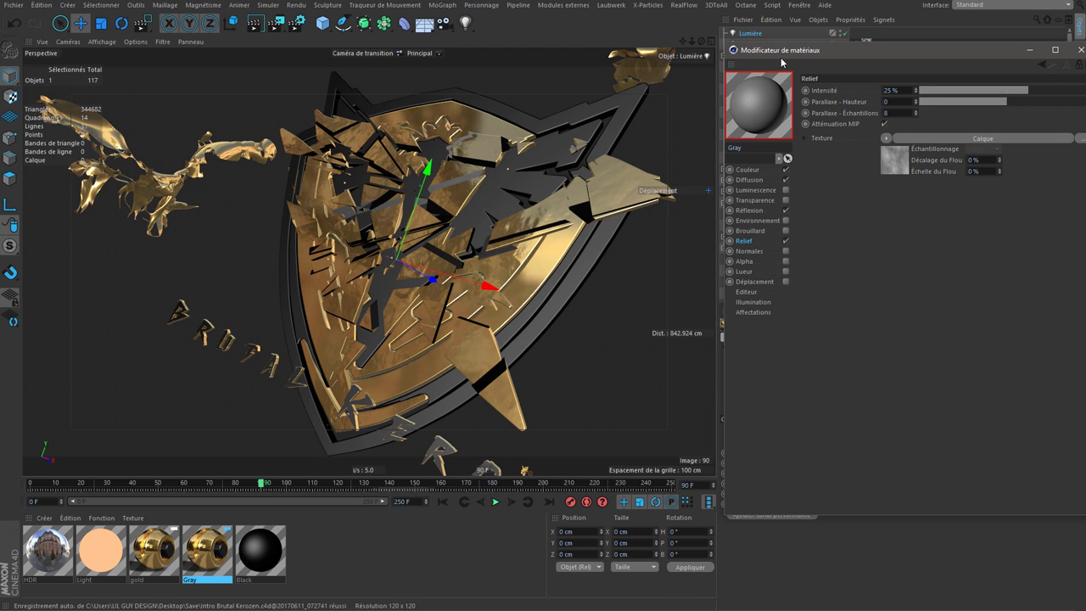
# Drop the Gray material's base colour saturation to 0%, leaving a dark neutral gray
pyautogui.doubleClick(232, 551)
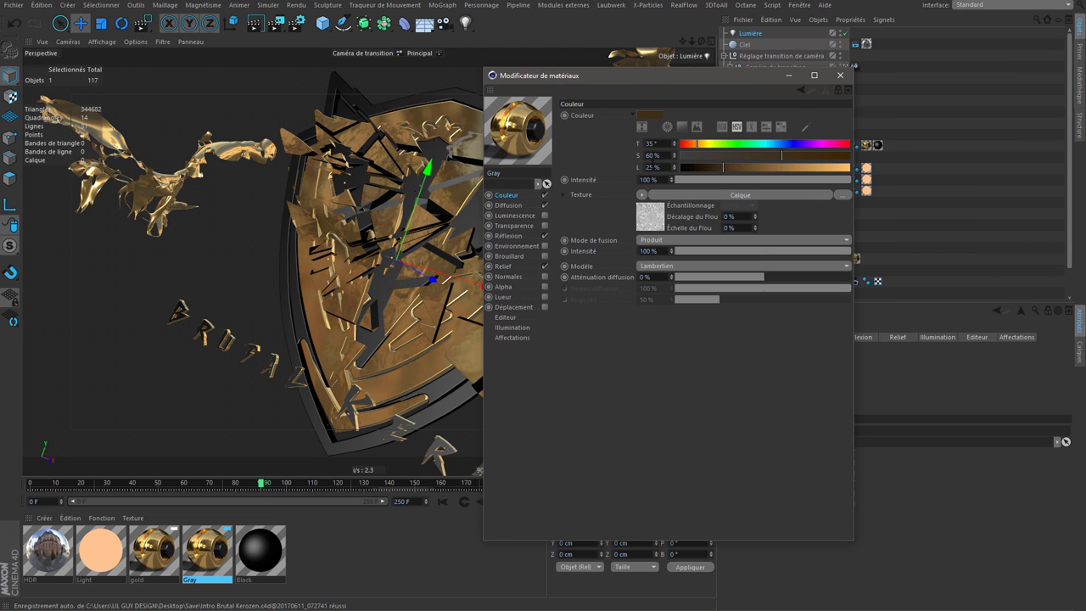
pyautogui.click(649, 115)
pyautogui.moveTo(651, 132); pyautogui.dragTo(599, 131)
pyautogui.click(623, 157)
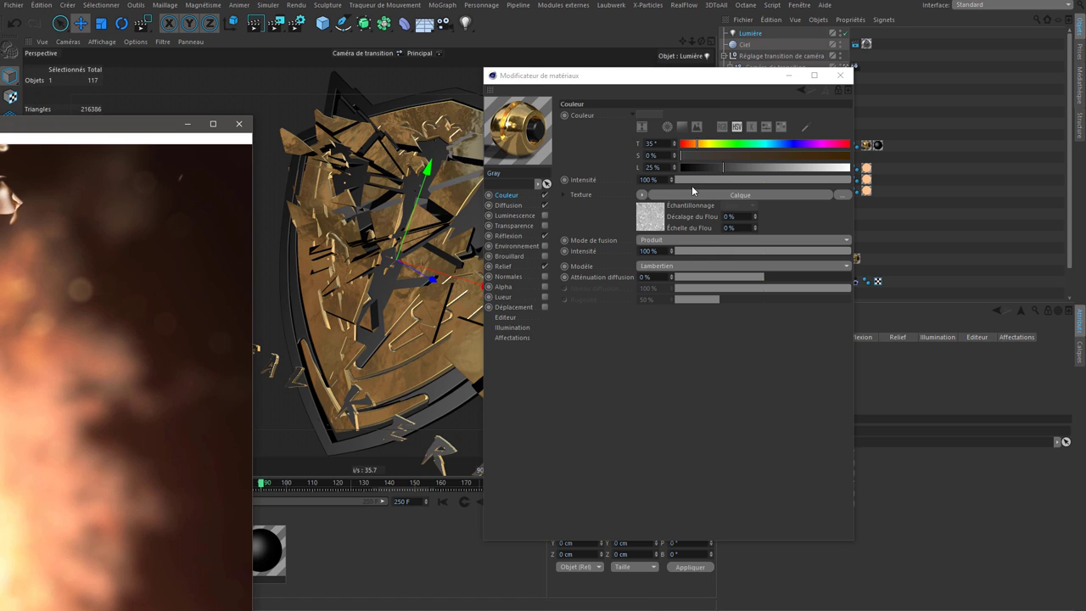
# Raise the colour texture's Bruit noise seed to 727
pyautogui.click(647, 231)
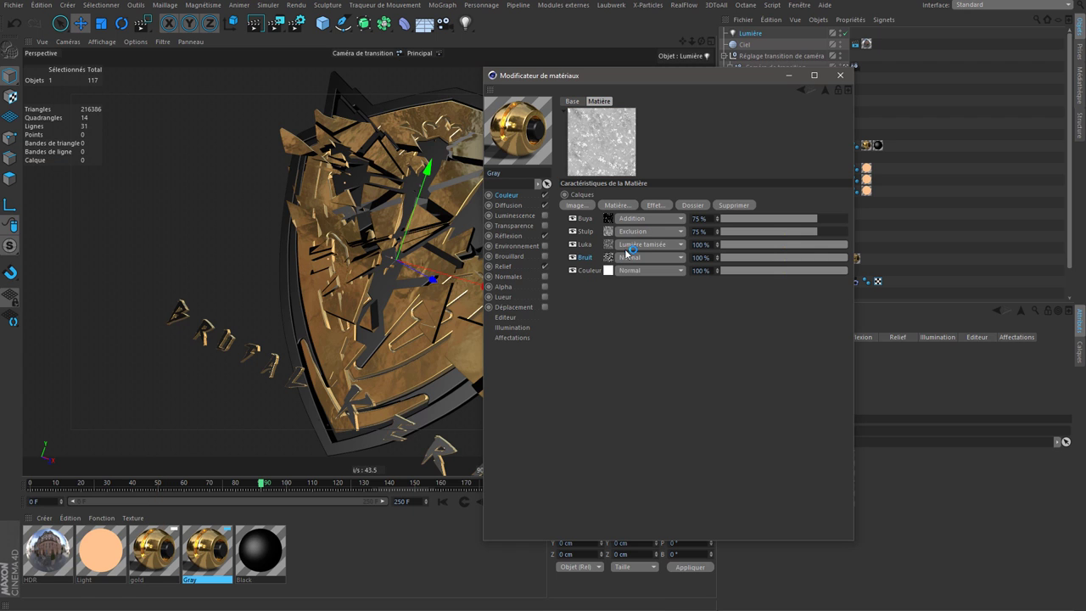
pyautogui.click(632, 260)
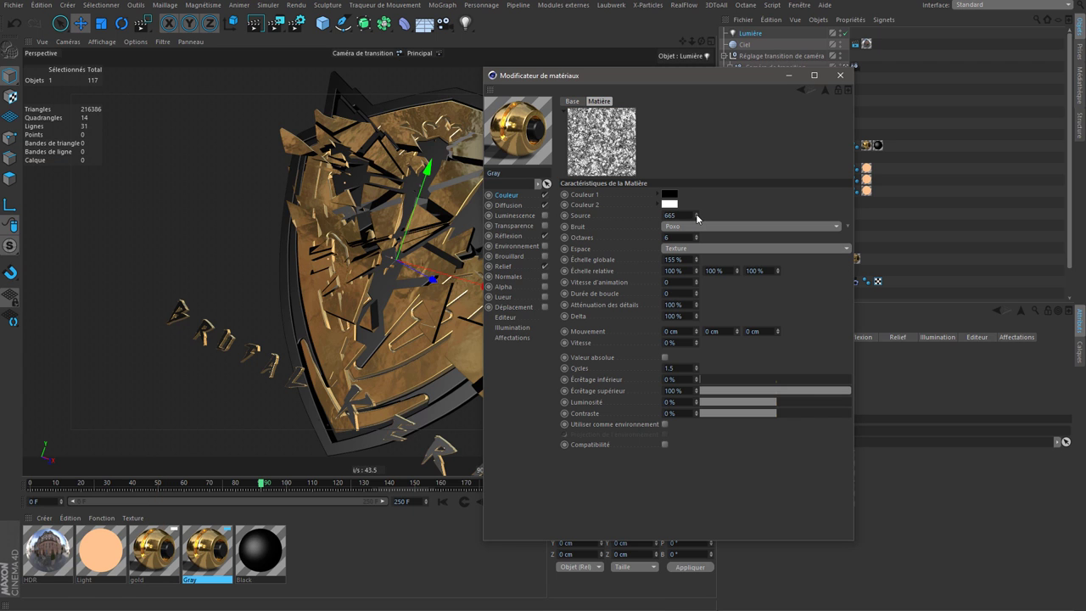
pyautogui.moveTo(696, 215); pyautogui.dragTo(697, 215)
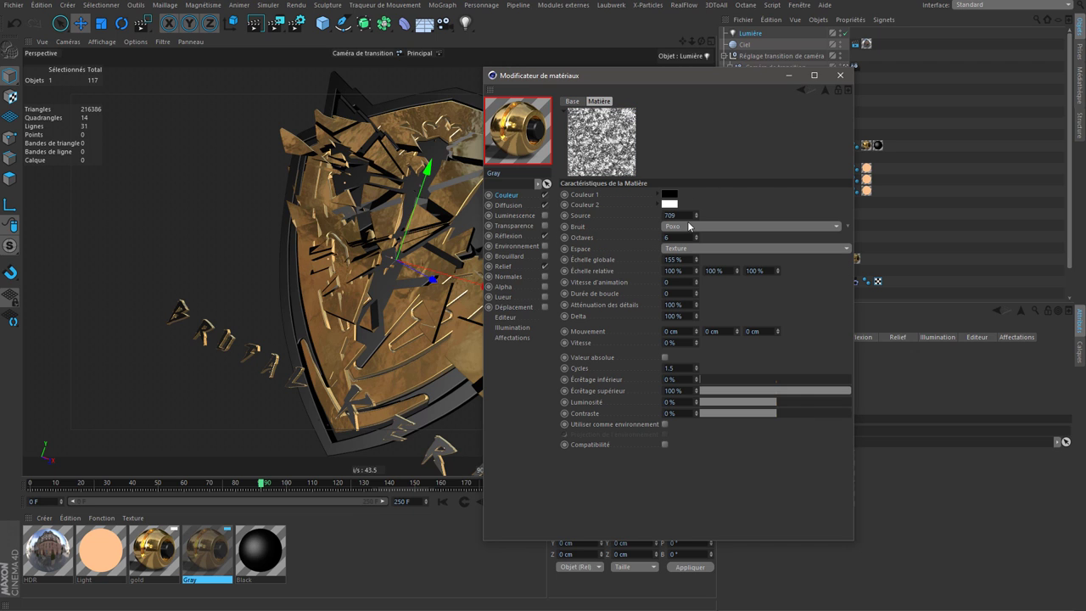
pyautogui.moveTo(697, 214); pyautogui.dragTo(697, 214)
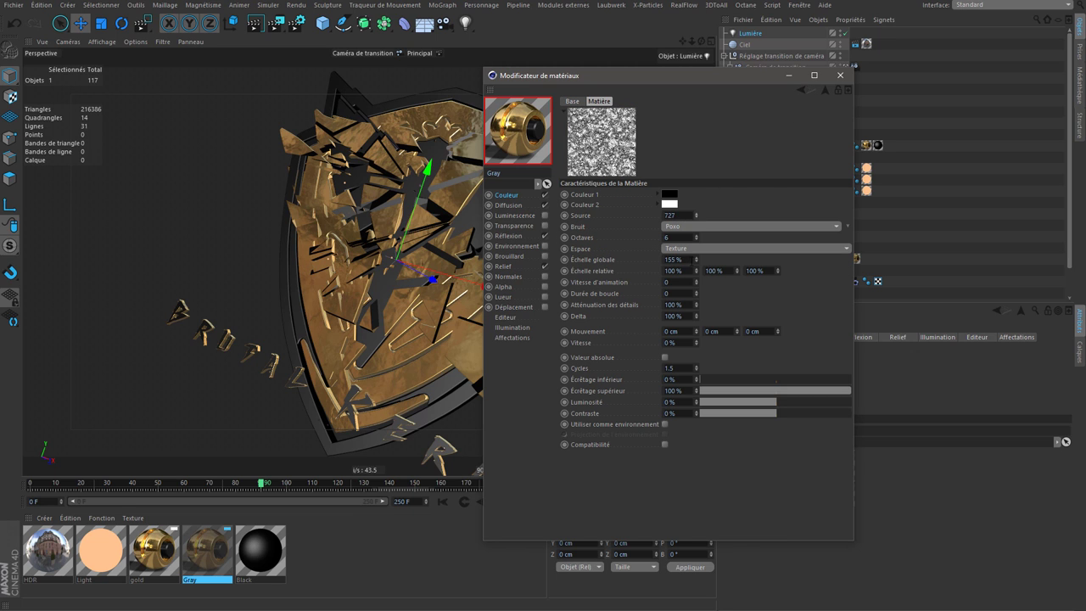
pyautogui.click(802, 89)
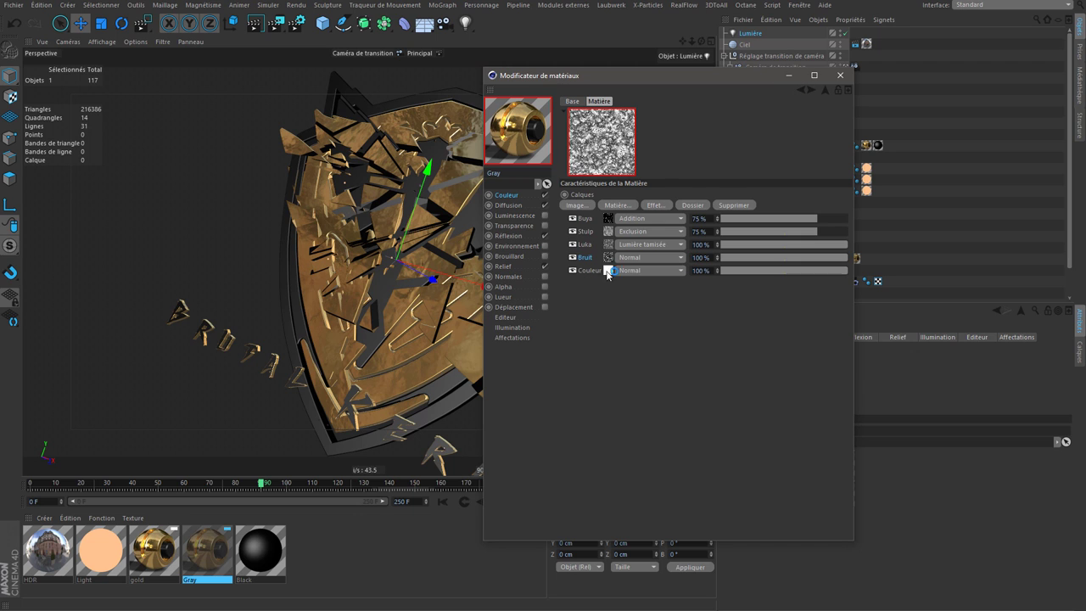
# Enlarge the Luka noise scale to 94% and the Stulp noise scale, changing Stulp's seed
pyautogui.click(610, 245)
pyautogui.moveTo(697, 258); pyautogui.dragTo(697, 246)
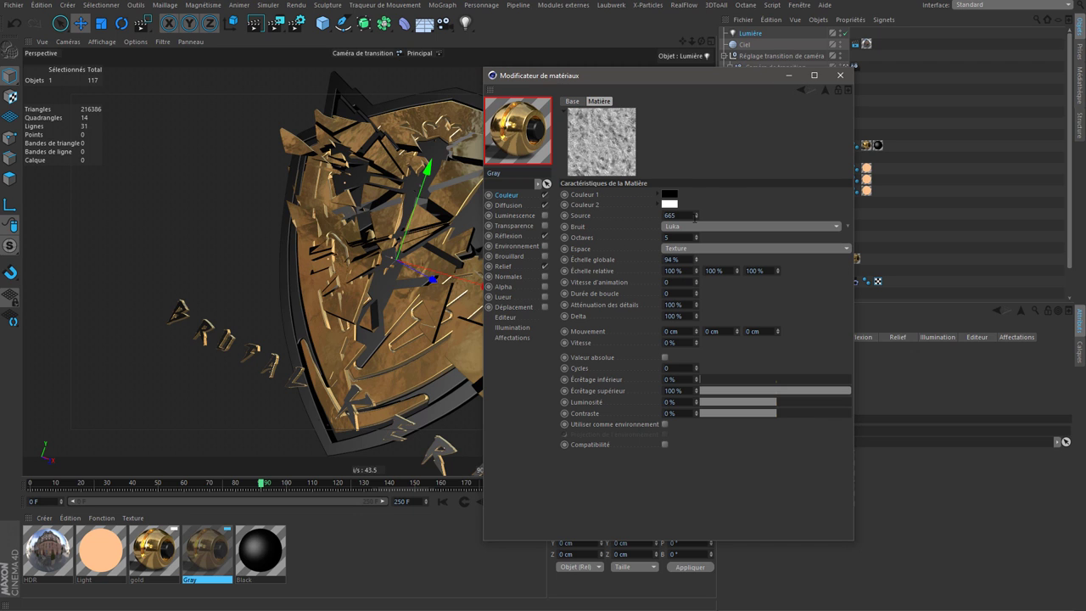
pyautogui.click(802, 90)
pyautogui.click(608, 231)
pyautogui.moveTo(698, 261); pyautogui.dragTo(698, 219)
pyautogui.click(802, 91)
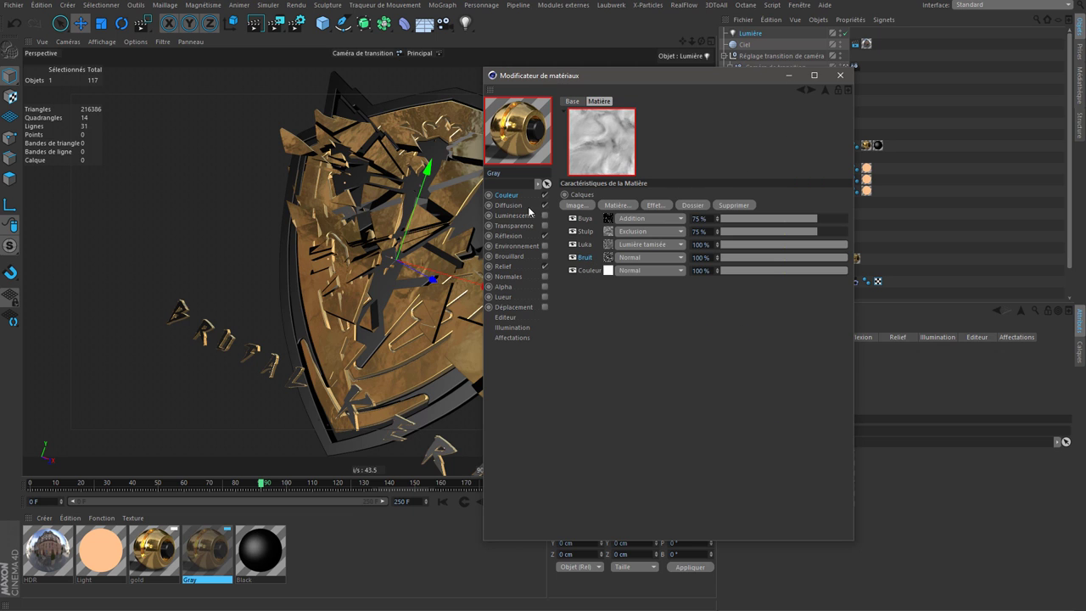
# Raise the diffusion texture's first noise global scale to 371%
pyautogui.click(530, 207)
pyautogui.click(650, 201)
pyautogui.click(608, 231)
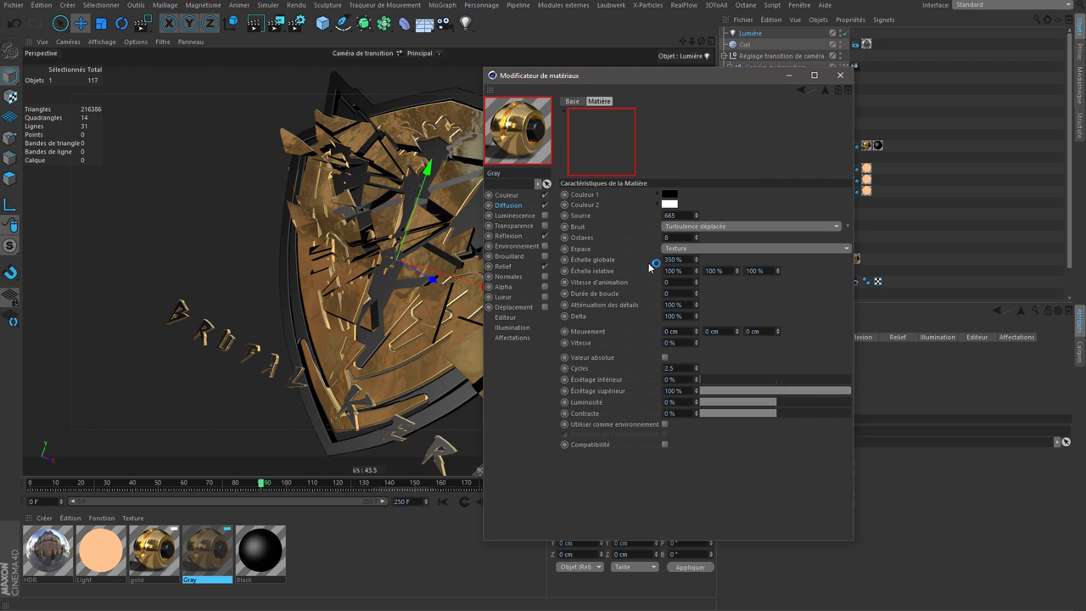
pyautogui.moveTo(696, 259)
pyautogui.mouseDown()
pyautogui.moveTo(693, 210)
pyautogui.moveTo(776, 134)
pyautogui.mouseUp()
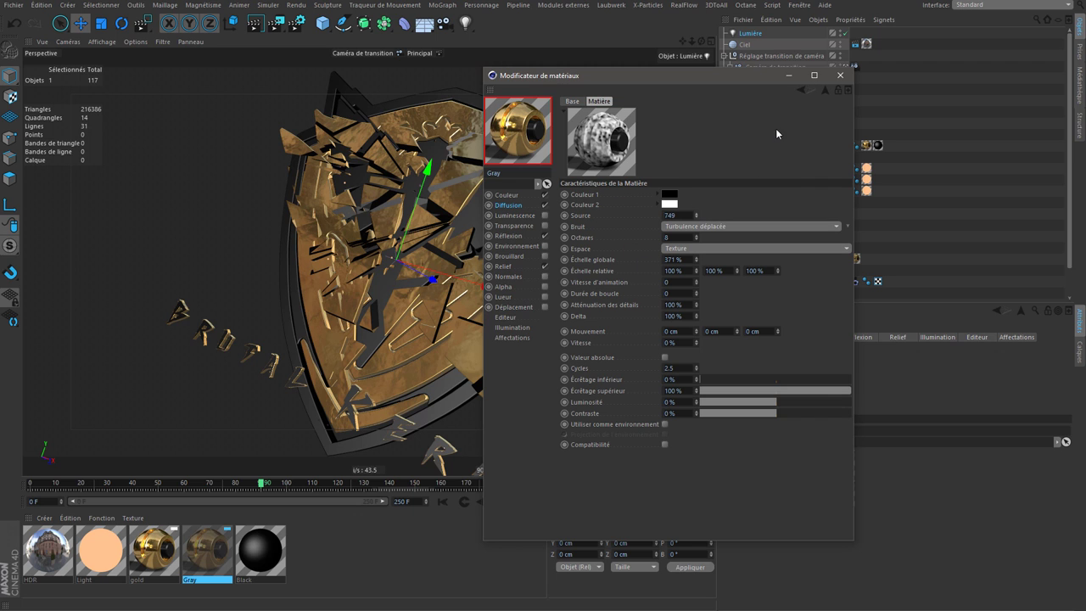
pyautogui.click(802, 89)
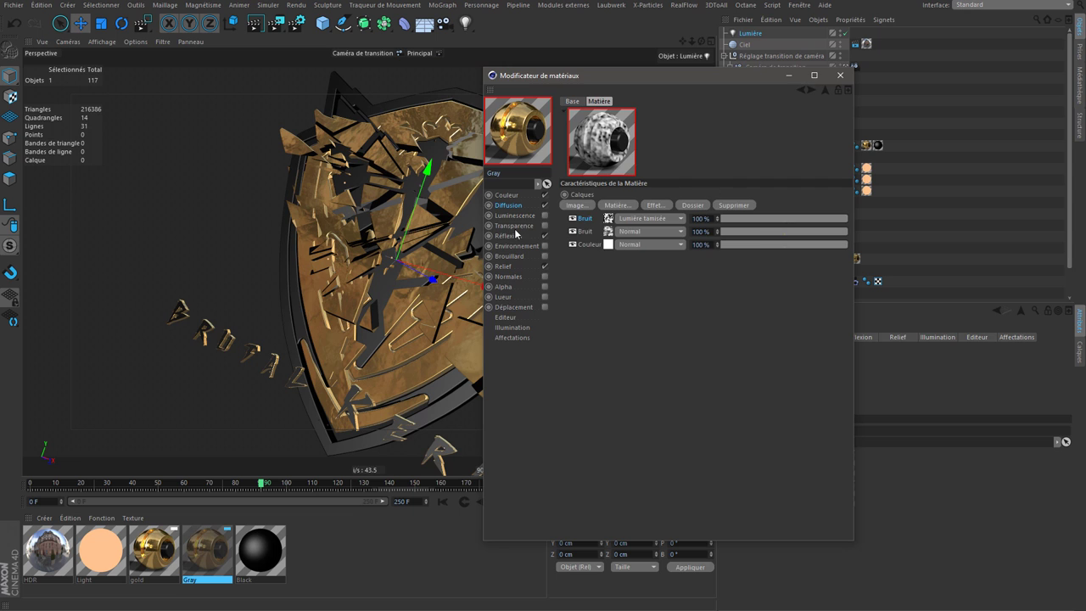
pyautogui.click(525, 236)
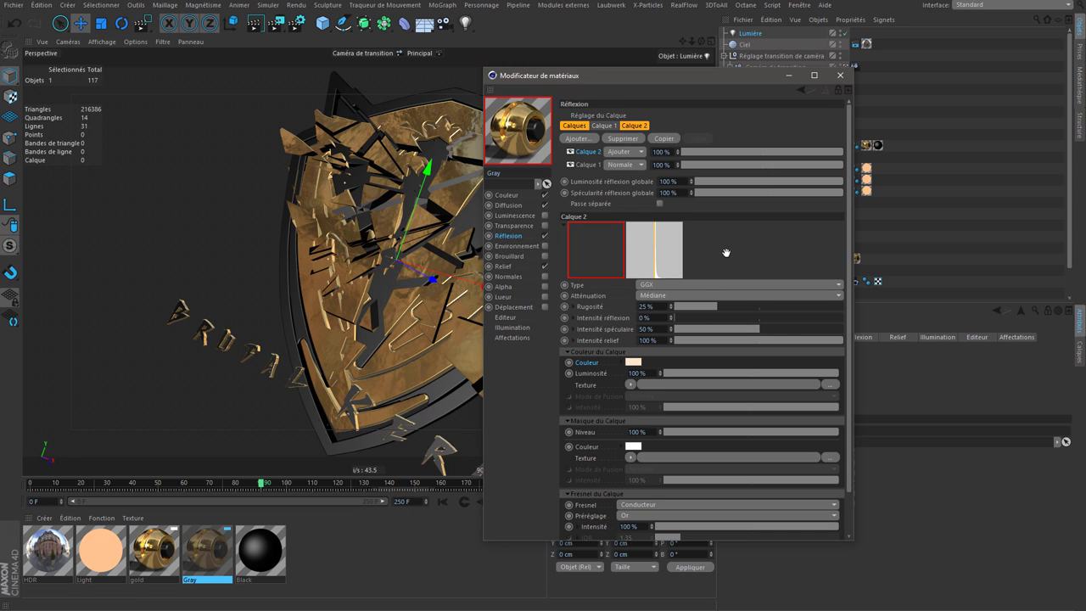
# Set the first reflection layer's colour to white
pyautogui.click(586, 165)
pyautogui.click(633, 362)
pyautogui.moveTo(642, 374); pyautogui.dragTo(597, 374)
pyautogui.click(609, 401)
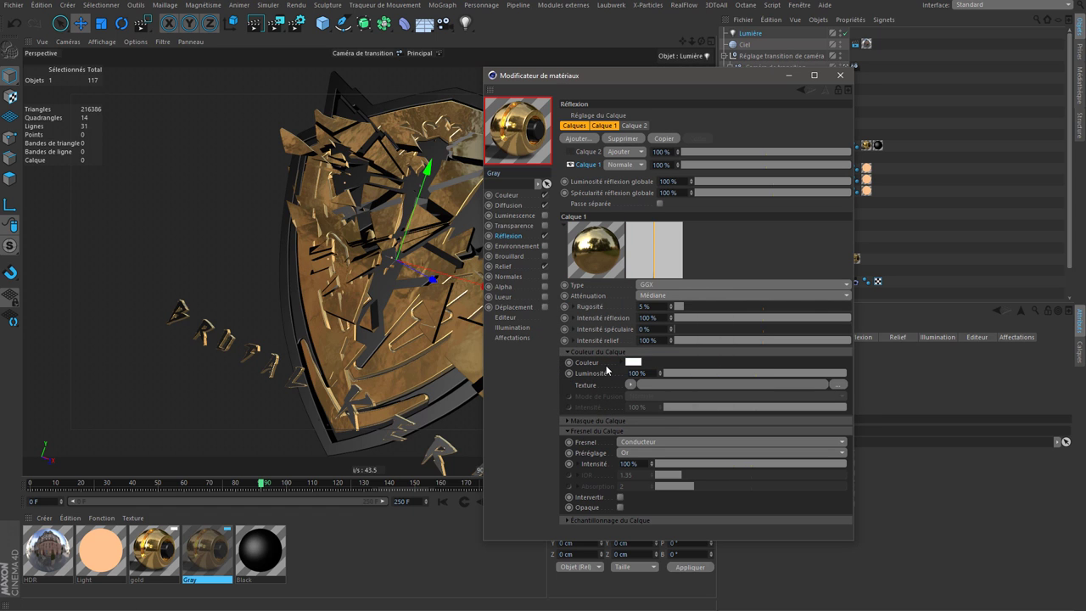
# Change the layer's Fresnel metal preset from Or to Aluminium
pyautogui.click(630, 455)
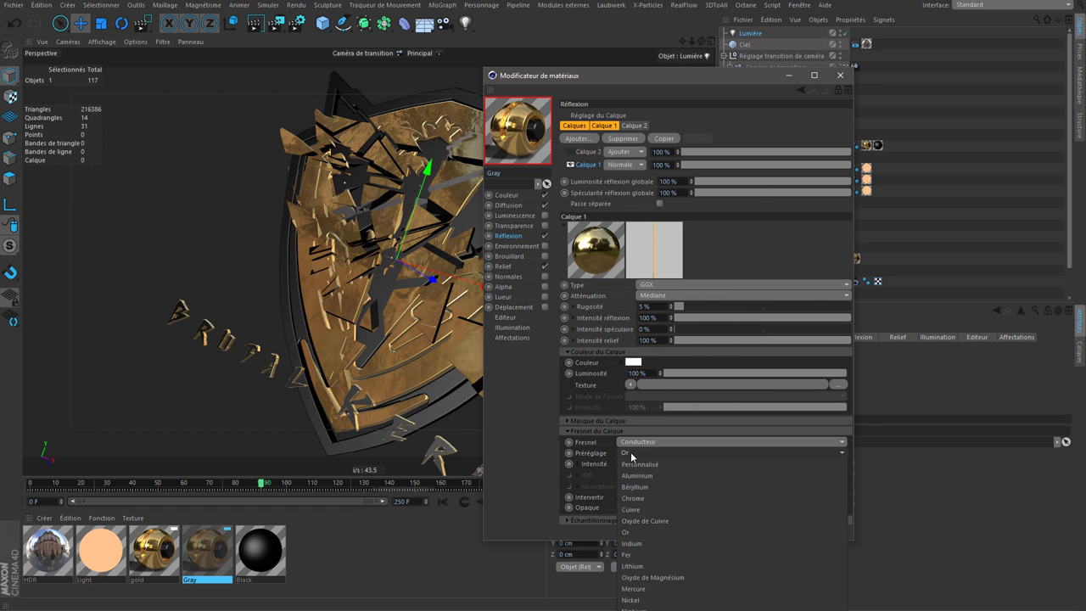
pyautogui.click(649, 533)
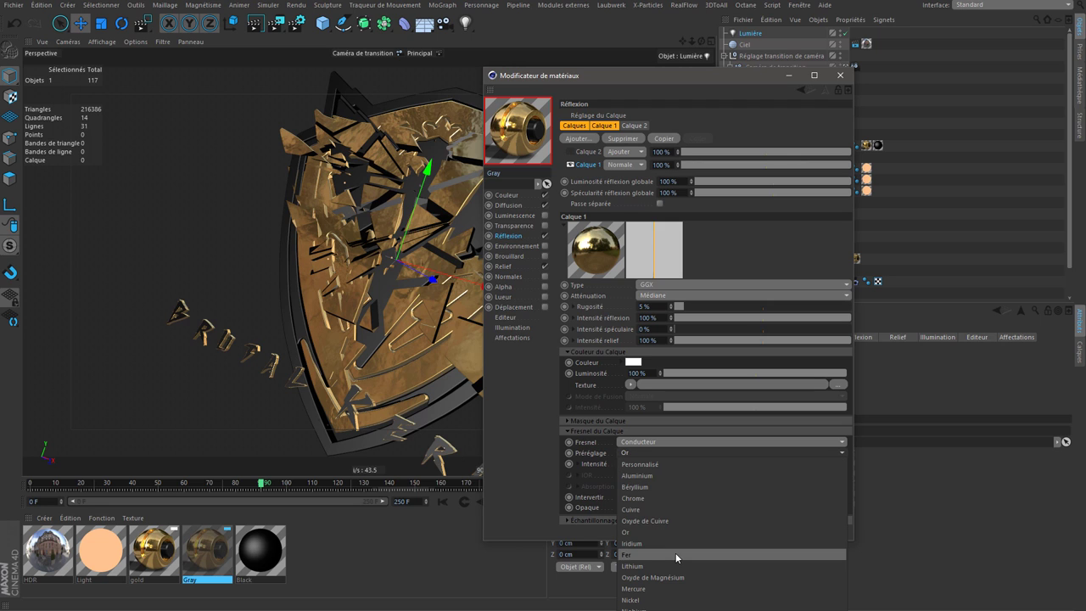
pyautogui.click(676, 554)
pyautogui.click(647, 456)
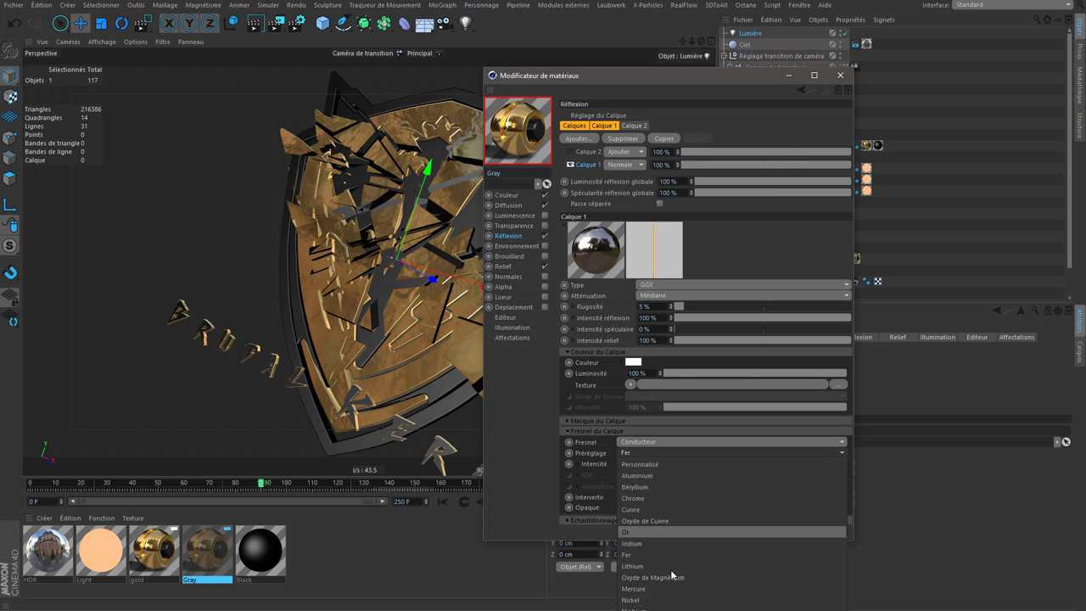
pyautogui.click(666, 476)
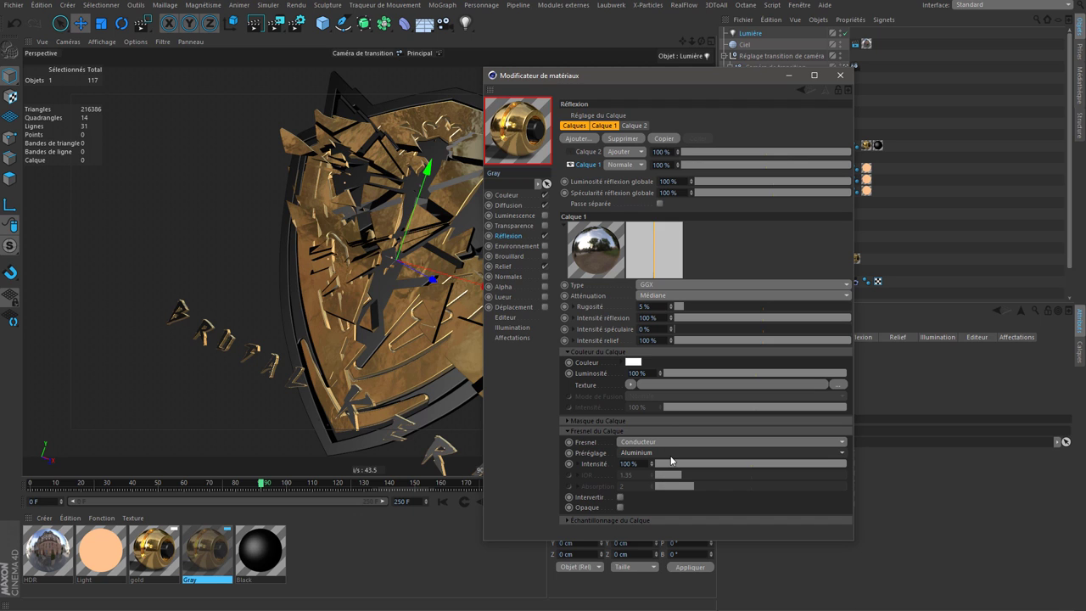
pyautogui.click(671, 456)
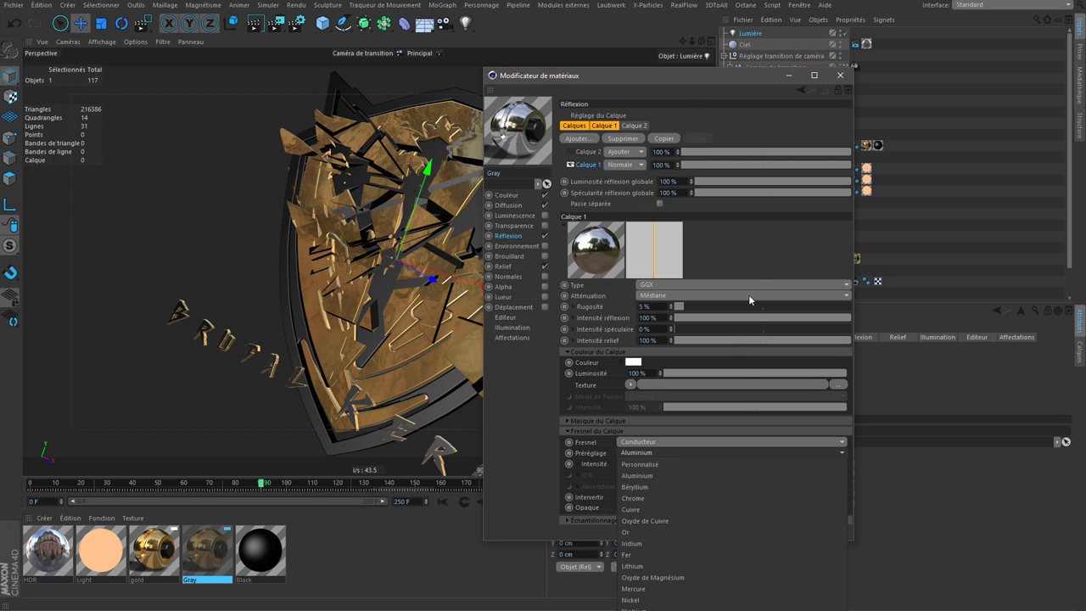
pyautogui.click(689, 90)
pyautogui.moveTo(689, 85); pyautogui.dragTo(695, 3)
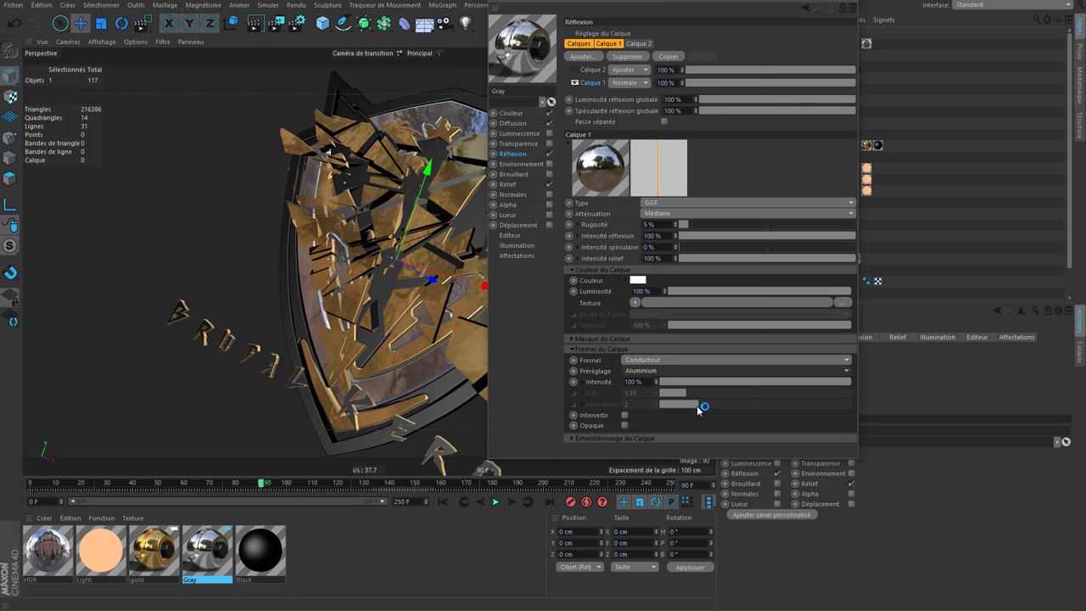
# Switch the reflection preset to Argent and halve layer brightness to 50%
pyautogui.click(673, 371)
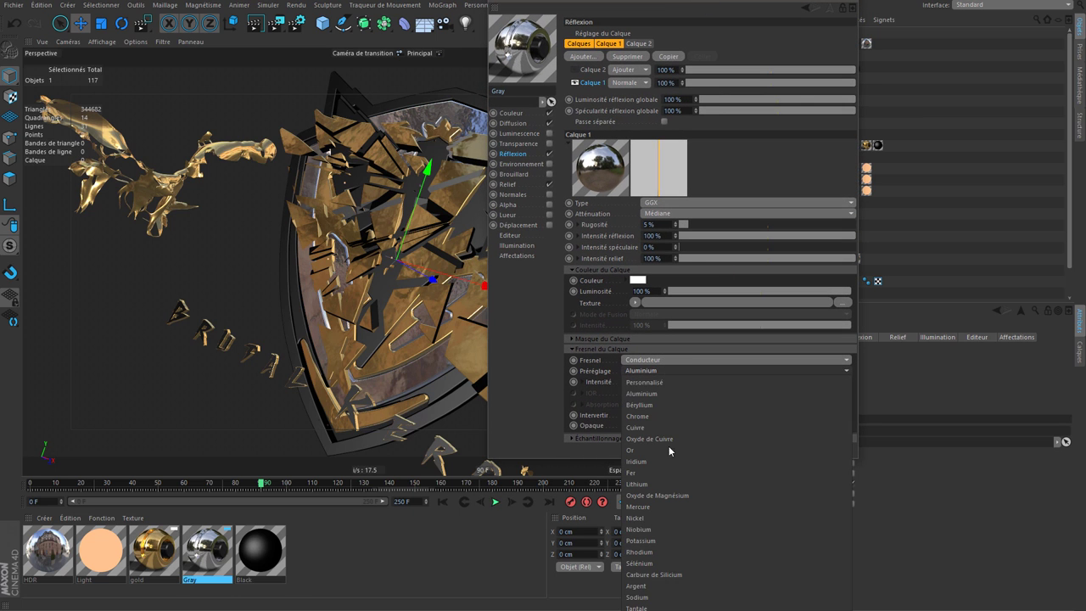
pyautogui.click(657, 590)
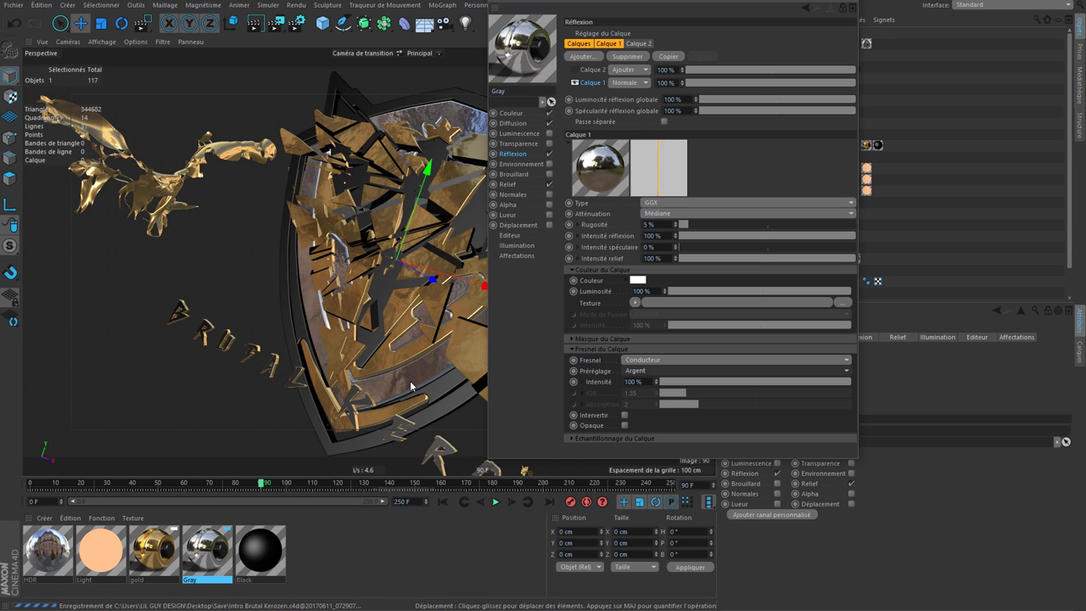
pyautogui.click(760, 291)
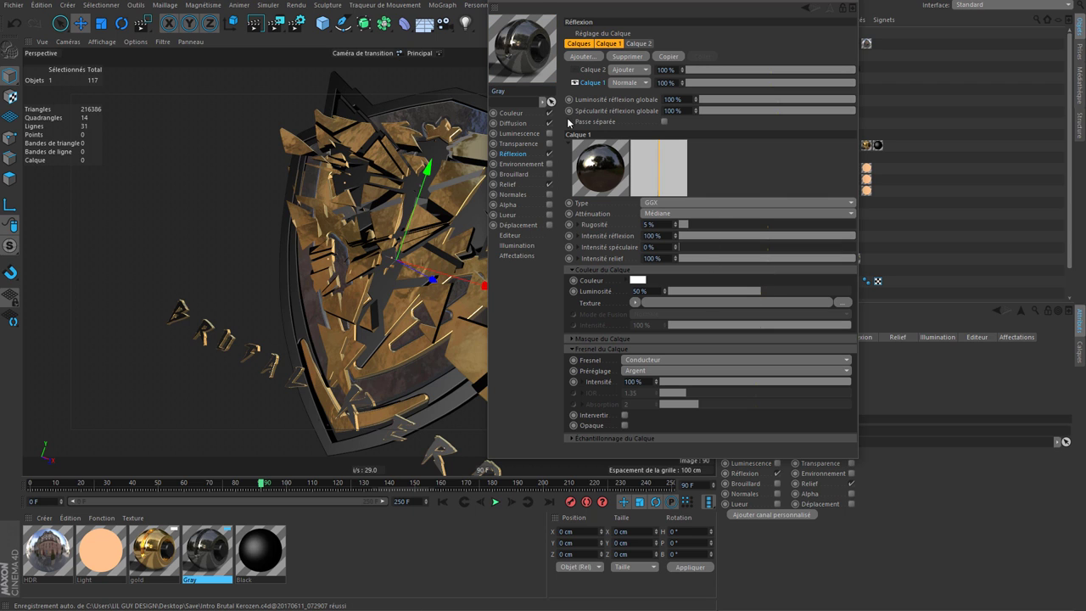
# Region-render the top of the shield, then grab a shard in the viewport
pyautogui.click(295, 4)
pyautogui.click(331, 59)
pyautogui.moveTo(377, 92); pyautogui.dragTo(488, 148)
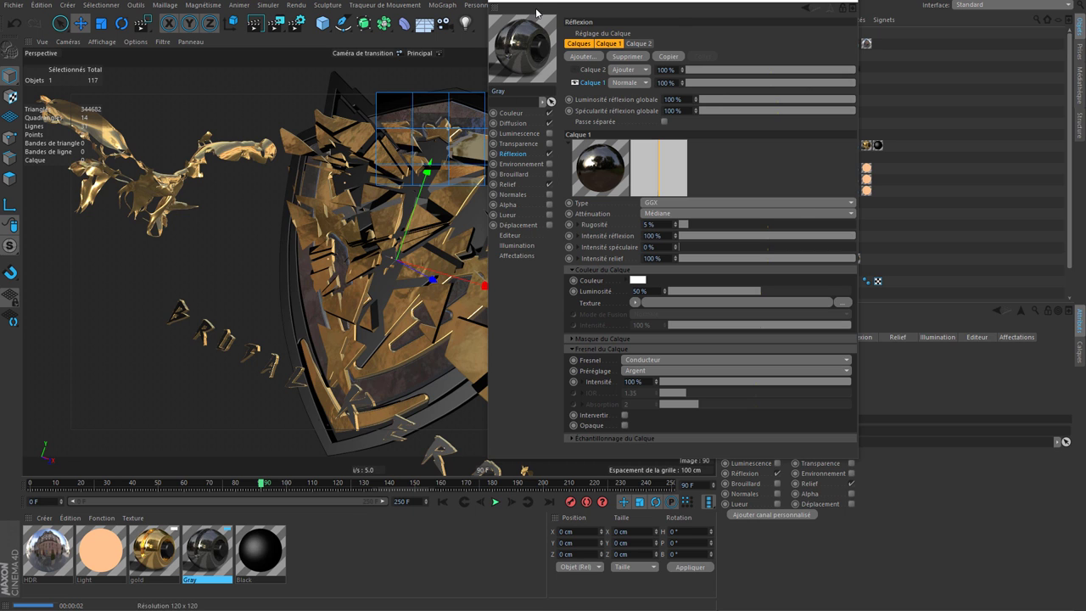
pyautogui.moveTo(511, 92); pyautogui.dragTo(715, 127)
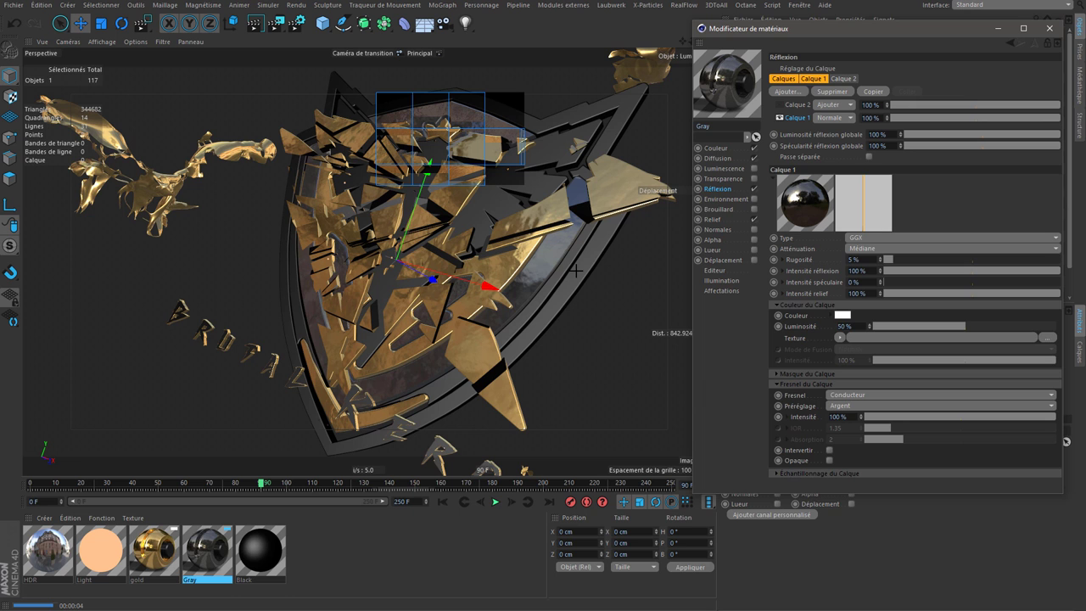
pyautogui.moveTo(503, 275); pyautogui.dragTo(474, 277)
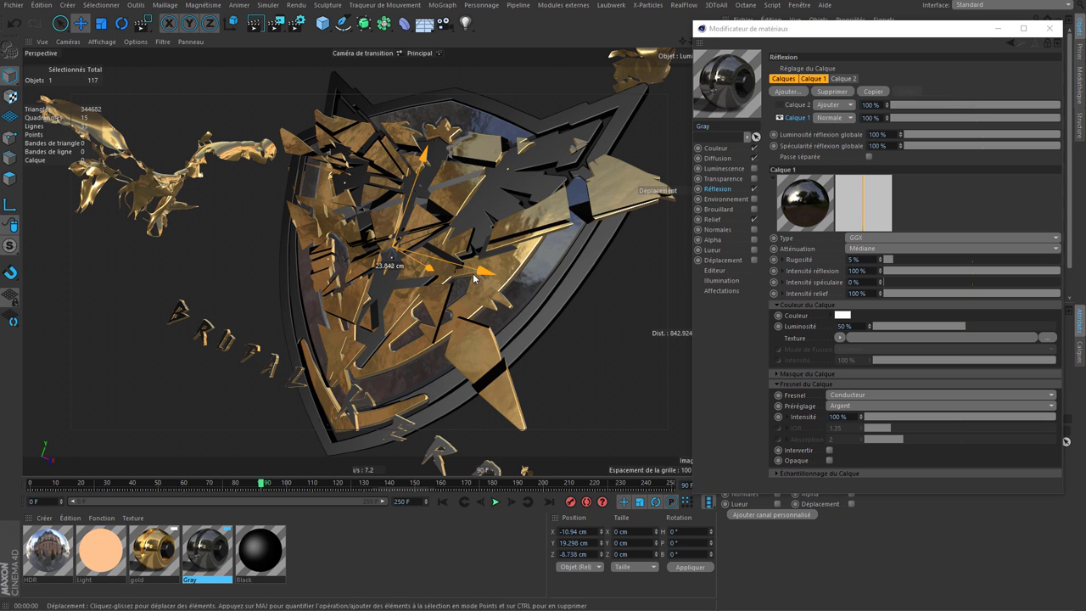
# Cancel the full Picture Viewer render and render the shield in the viewport instead
pyautogui.click(277, 23)
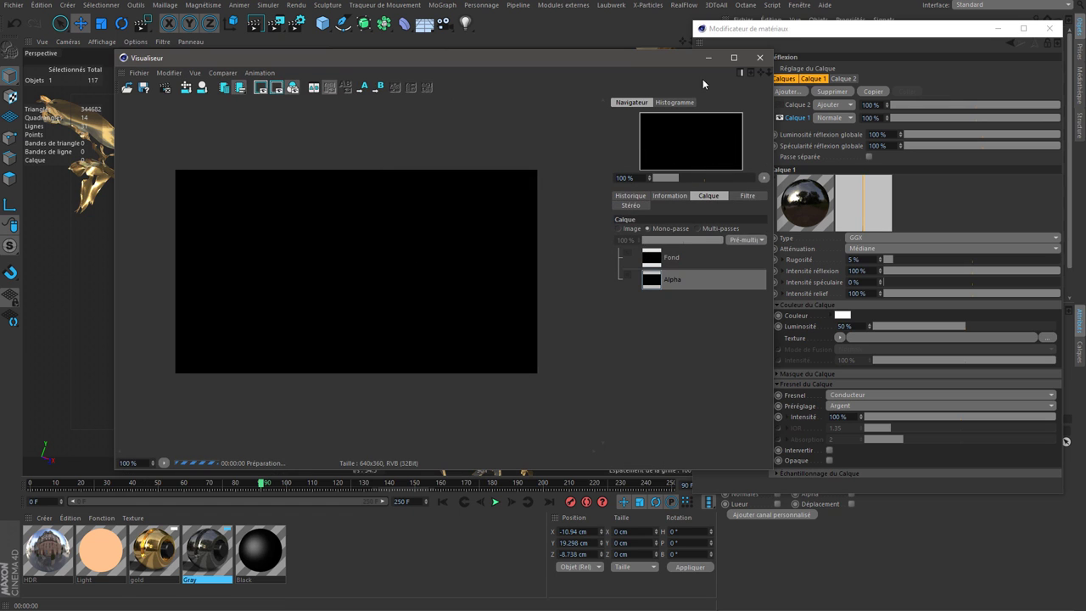
pyautogui.click(760, 58)
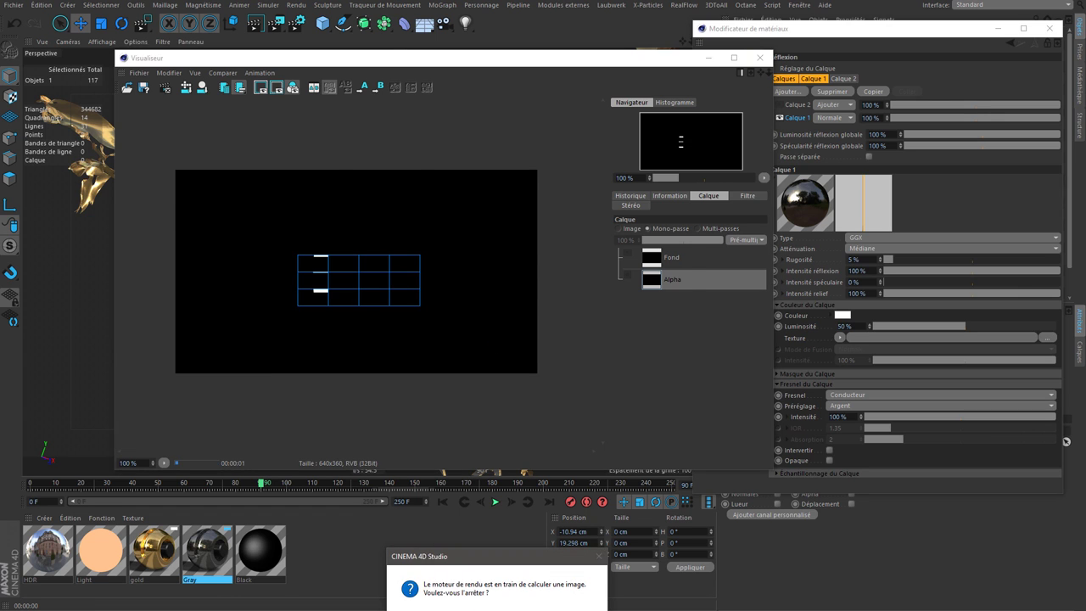
pyautogui.press('Return')
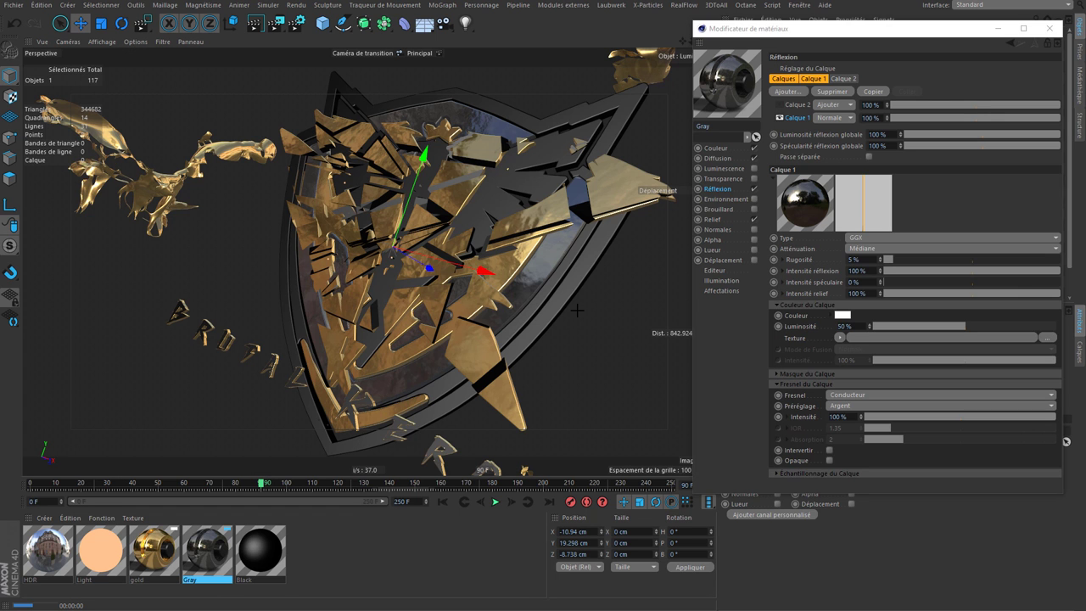
pyautogui.hotkey('ctrl', 'r')
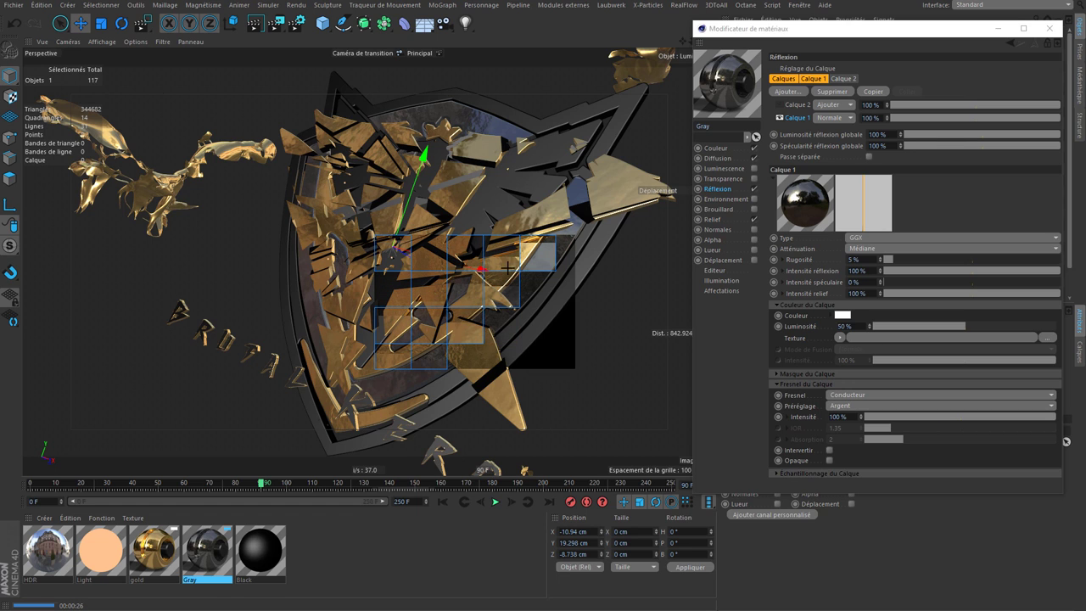
# Set the Fresnel preset to Aluminium and region-render part of the shield
pyautogui.click(864, 406)
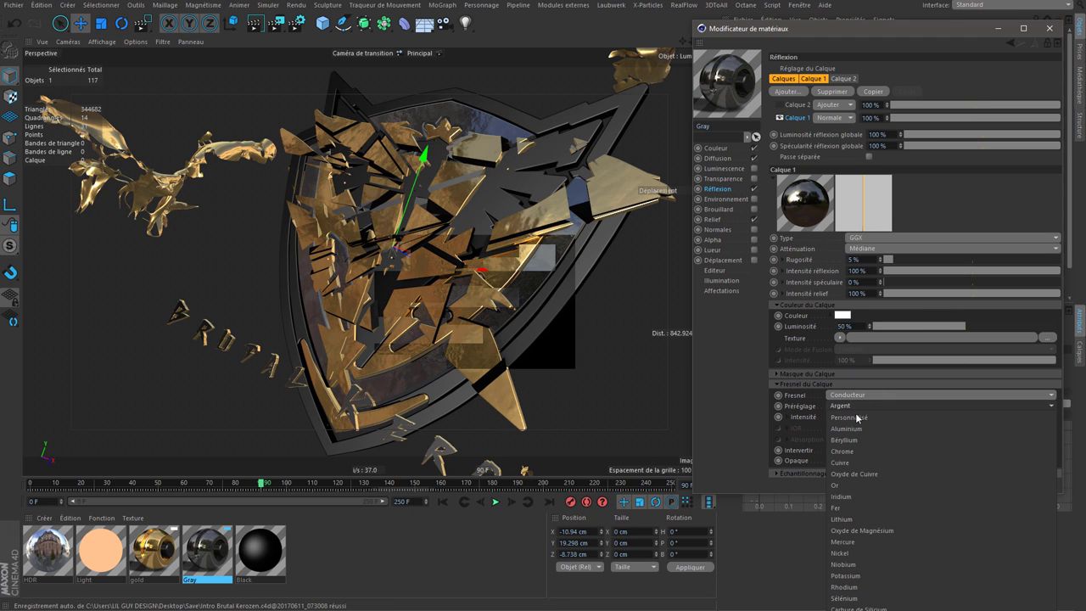
pyautogui.click(863, 430)
pyautogui.click(310, 30)
pyautogui.click(339, 39)
pyautogui.moveTo(526, 317); pyautogui.dragTo(494, 272)
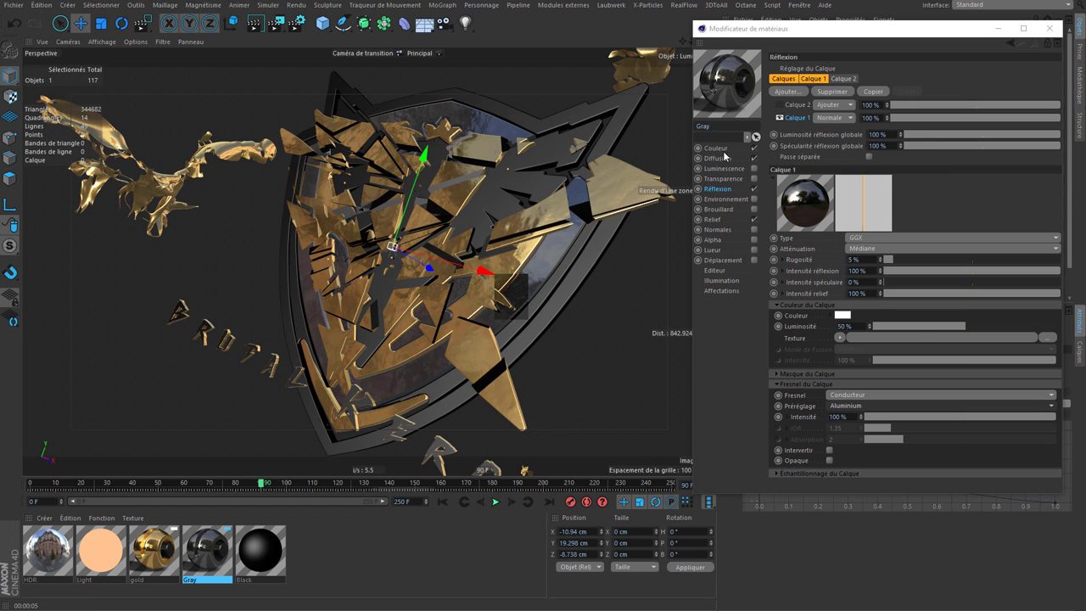
# Lighten the Gray base colour to 57% lightness and region-render the shield
pyautogui.click(719, 148)
pyautogui.click(862, 73)
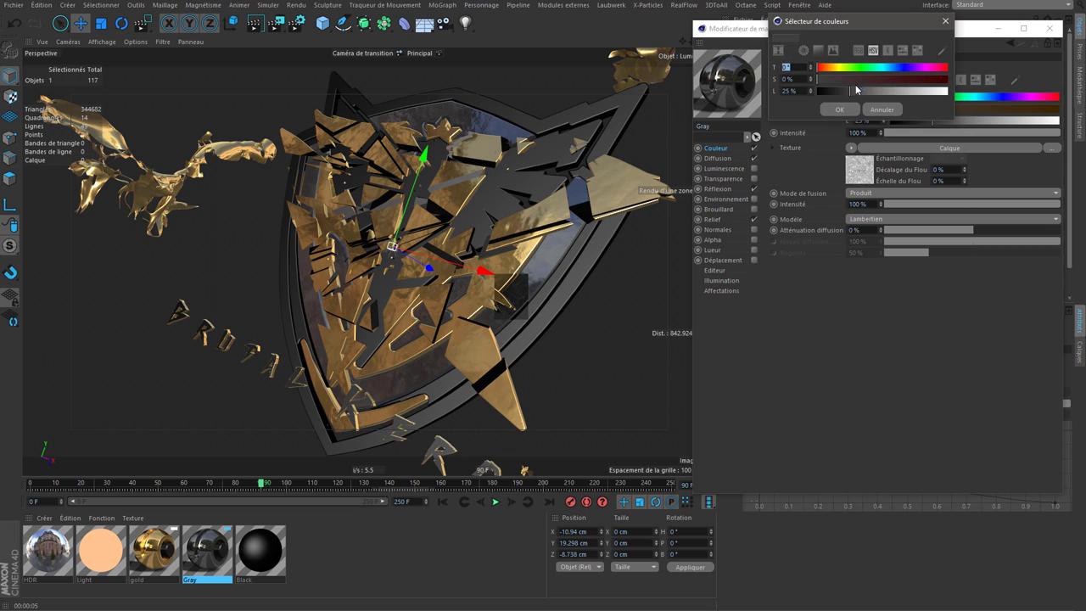
pyautogui.click(865, 195)
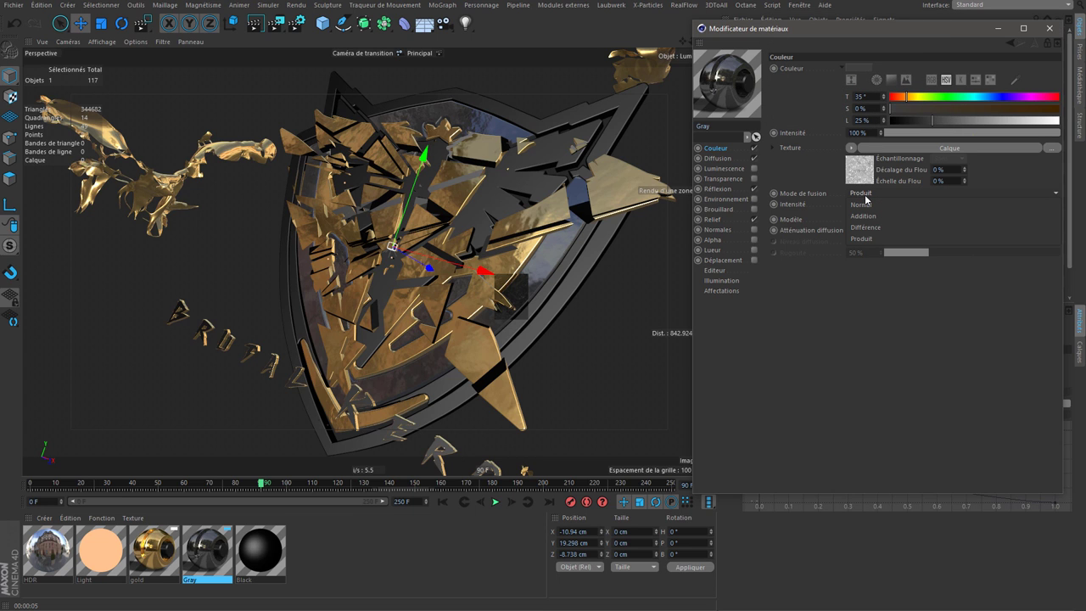
pyautogui.click(859, 68)
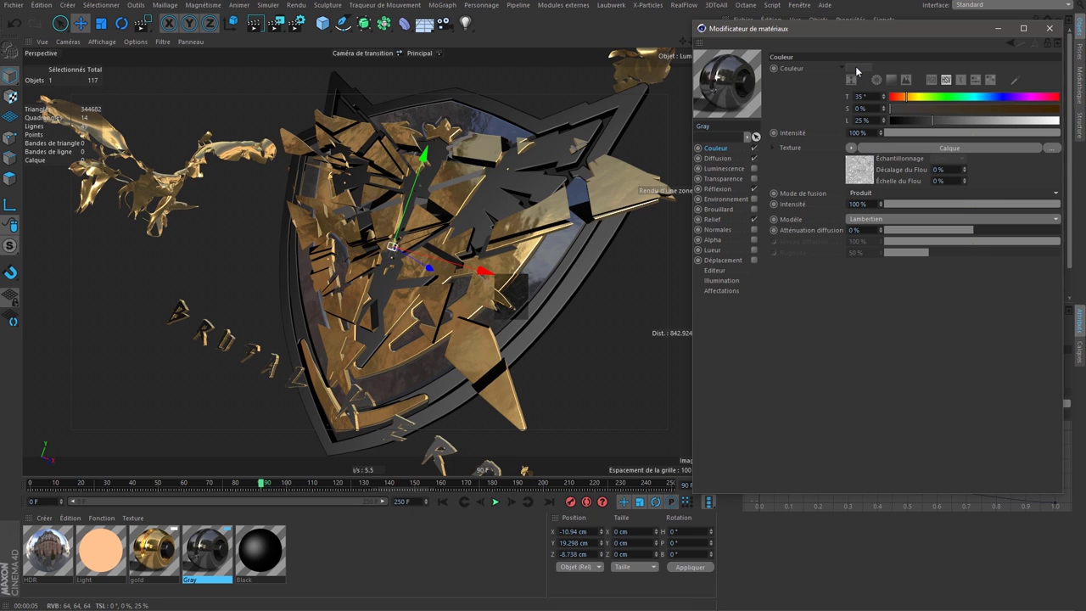
pyautogui.click(859, 67)
pyautogui.moveTo(847, 93); pyautogui.dragTo(886, 92)
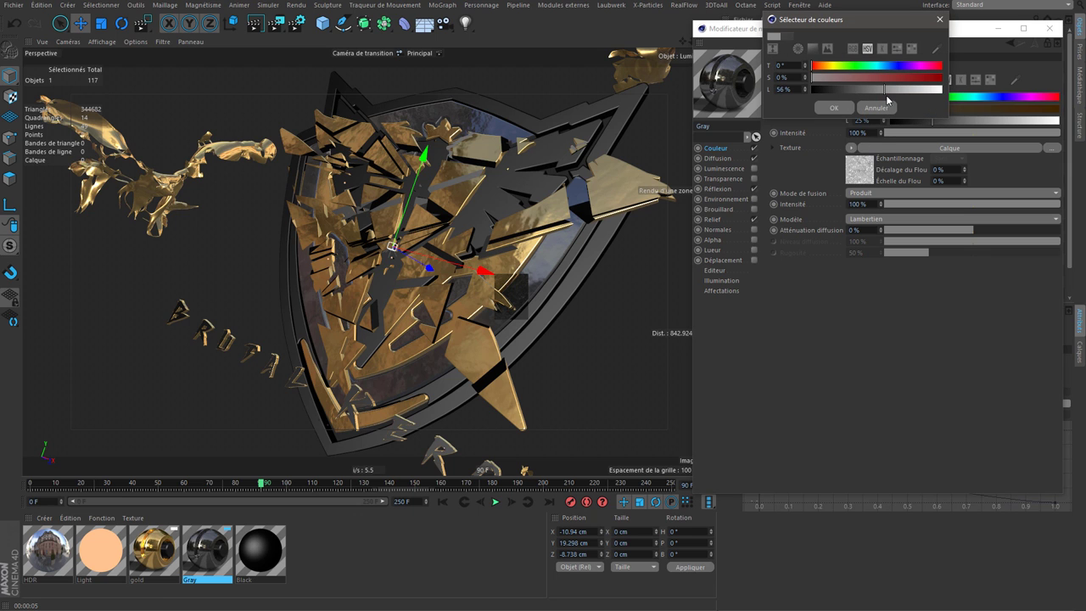
pyautogui.click(833, 108)
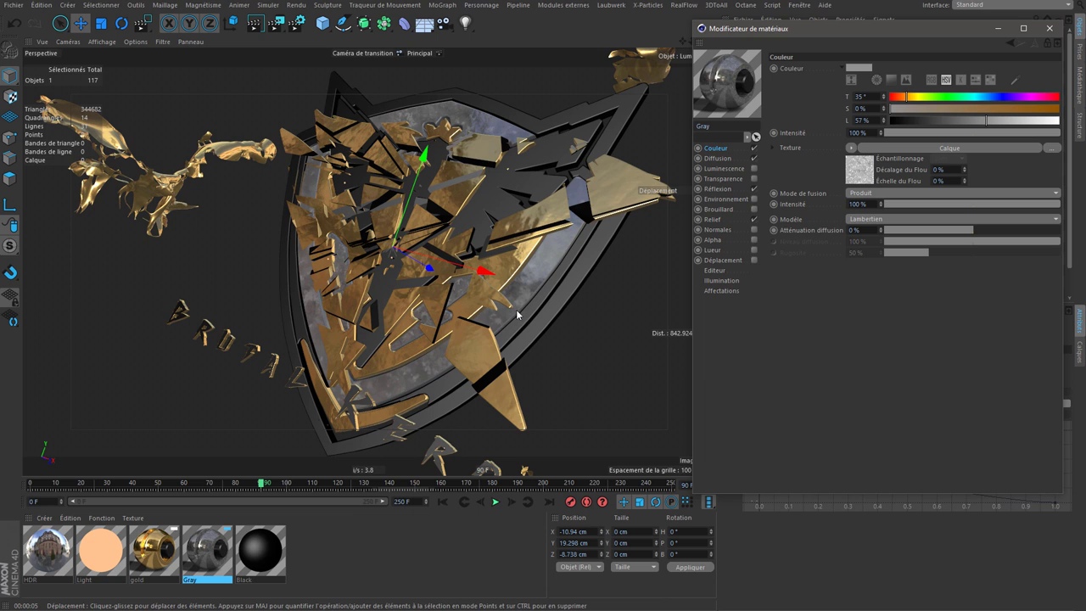
pyautogui.moveTo(277, 23); pyautogui.dragTo(331, 46)
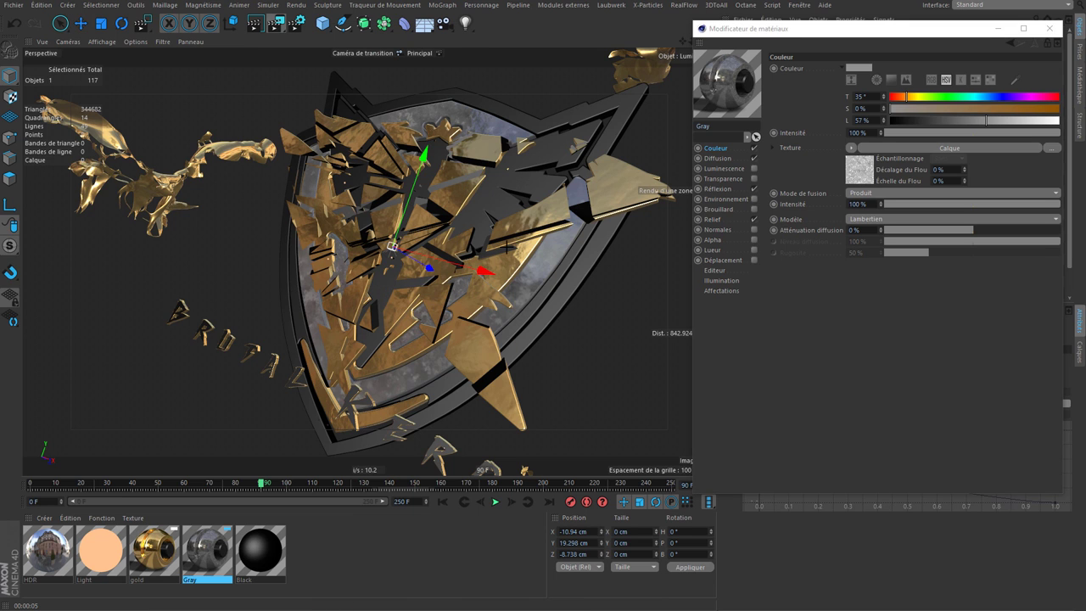
pyautogui.moveTo(484, 253); pyautogui.dragTo(544, 333)
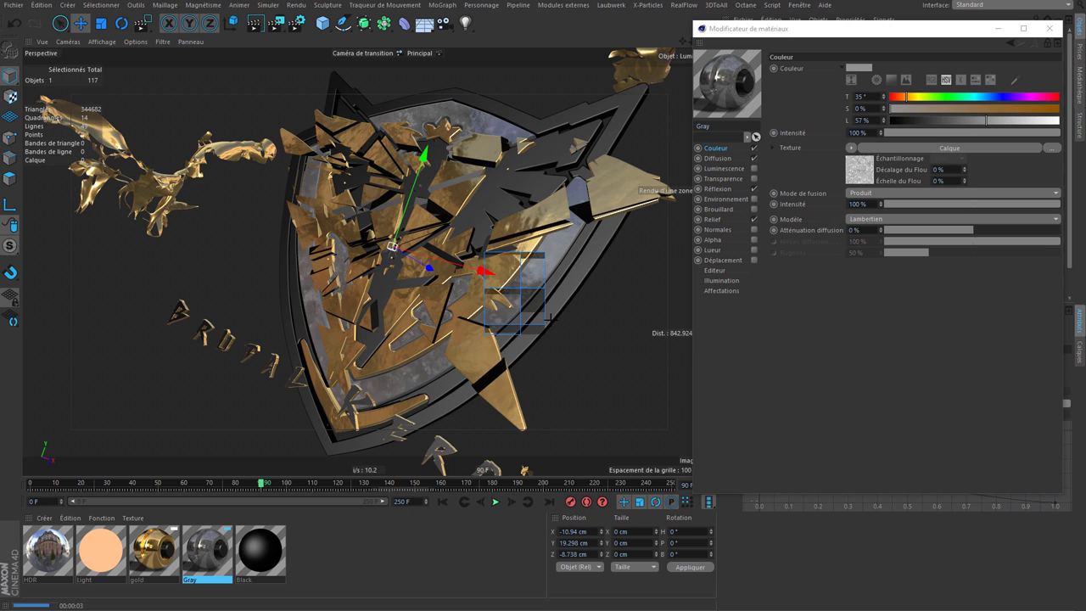
# Raise the reflection layer brightness to 100% and region-render the shield's right side
pyautogui.click(718, 189)
pyautogui.moveTo(1007, 327); pyautogui.dragTo(1016, 328)
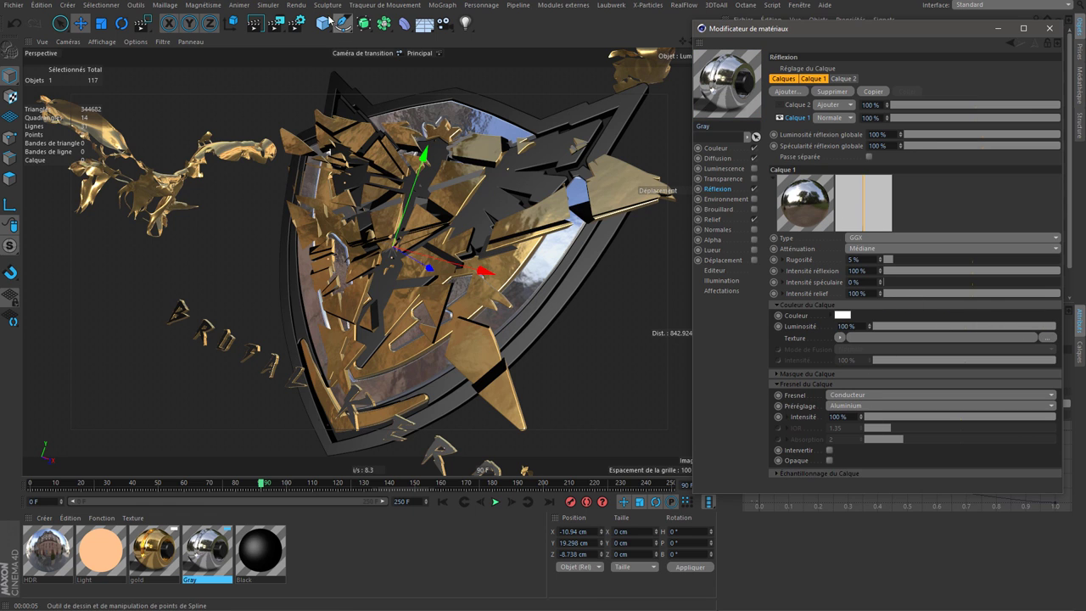
pyautogui.click(276, 23)
pyautogui.click(296, 32)
pyautogui.moveTo(467, 236); pyautogui.dragTo(590, 327)
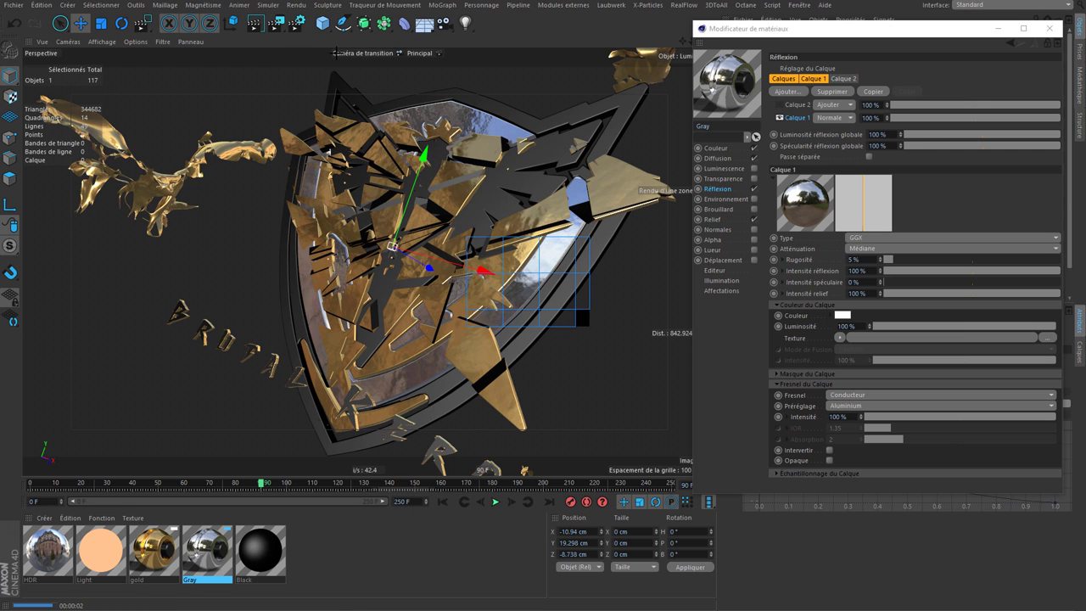
pyautogui.click(297, 23)
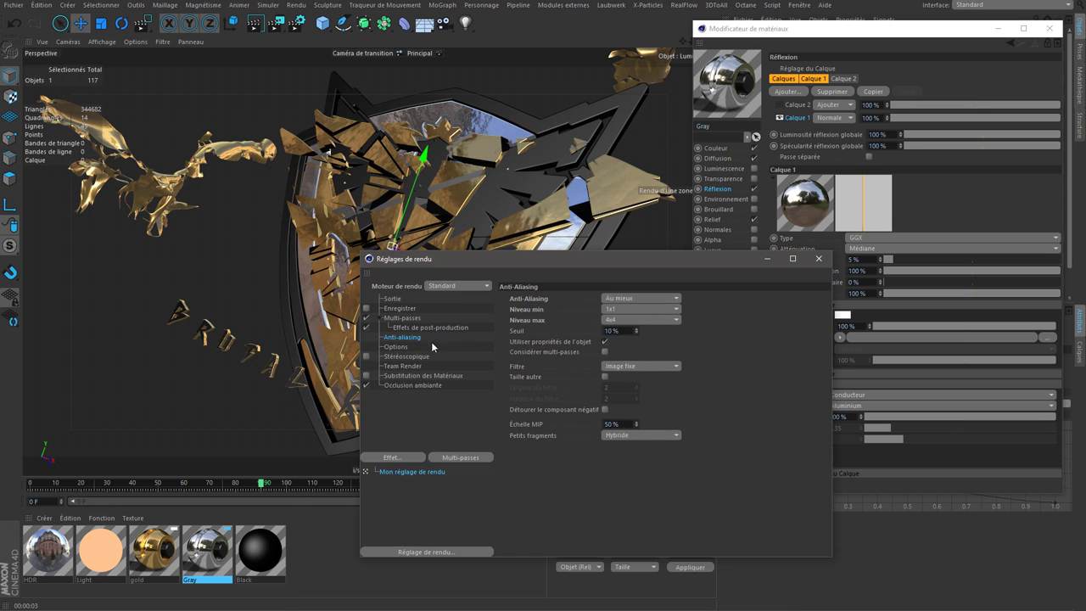
# Set the renderer to Physique with the Progressif sampler and ambient occlusion off
pyautogui.click(462, 287)
pyautogui.click(455, 308)
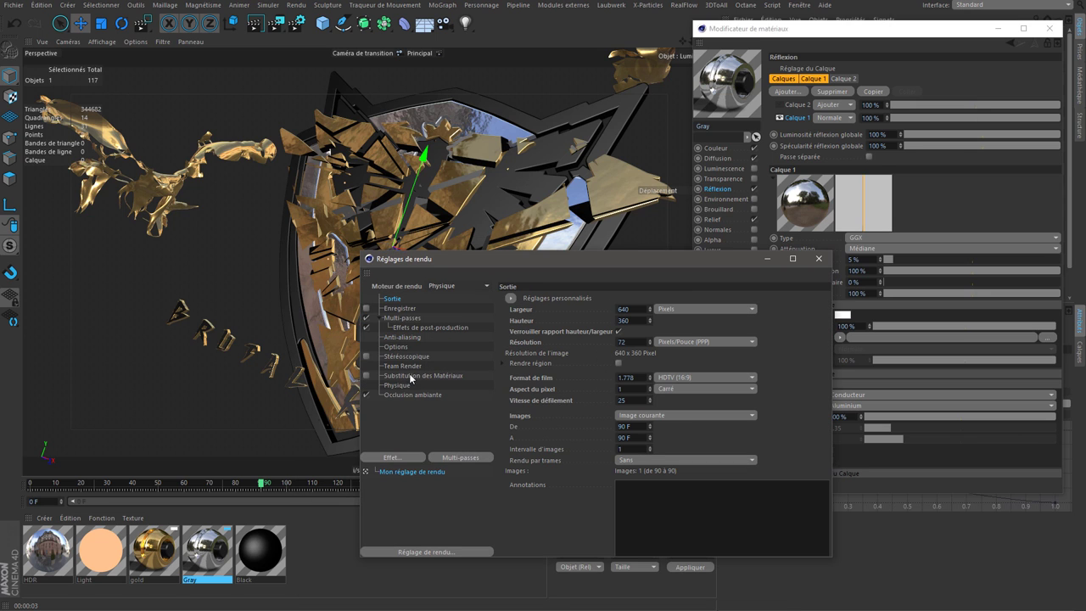
pyautogui.click(399, 386)
pyautogui.click(667, 397)
pyautogui.click(673, 387)
pyautogui.click(674, 387)
pyautogui.click(670, 407)
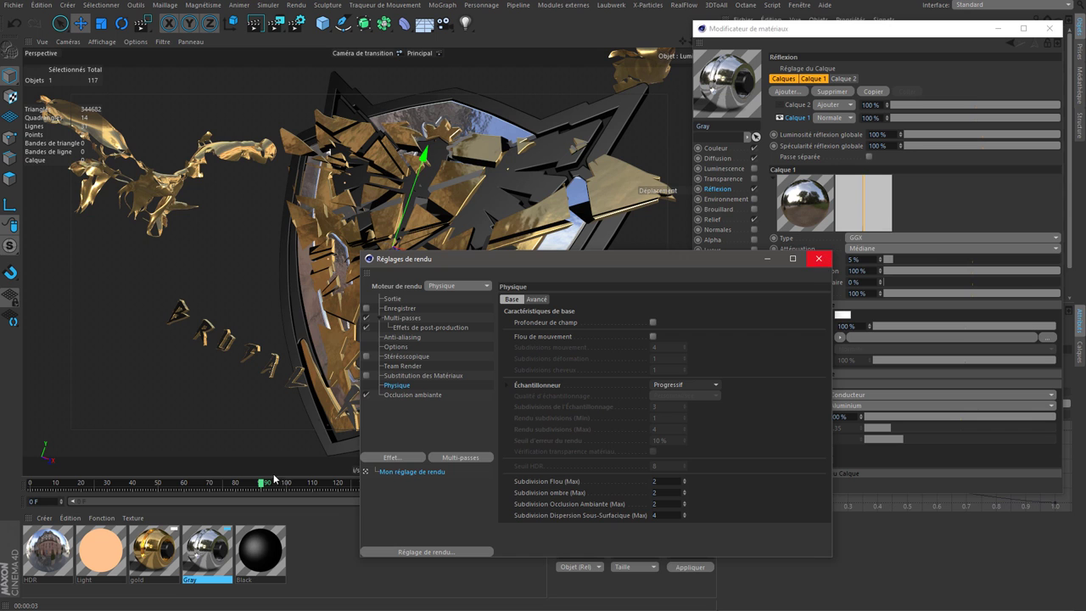
pyautogui.click(366, 395)
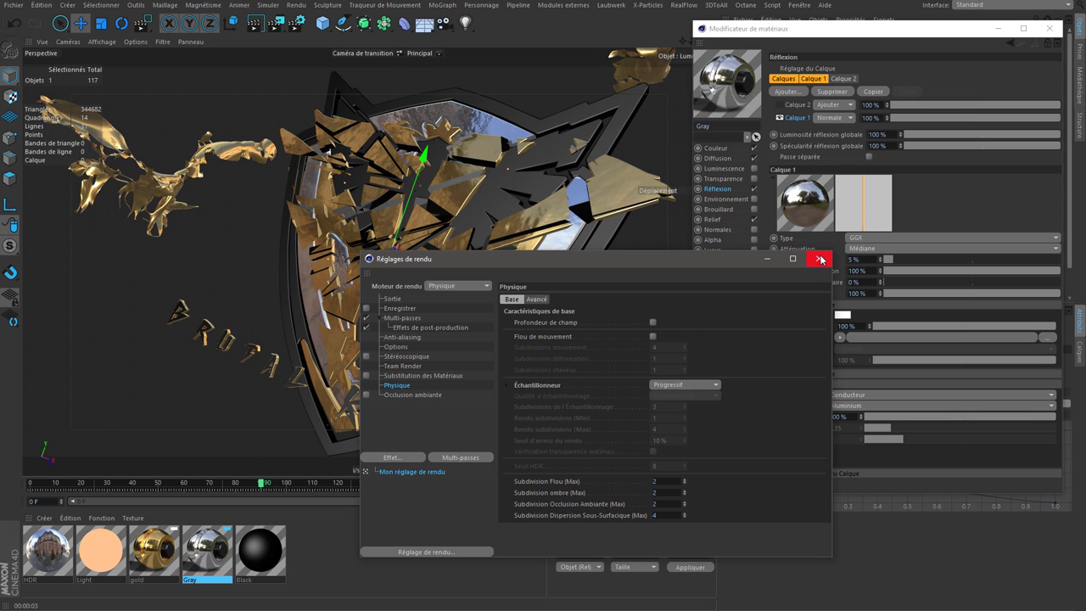
pyautogui.click(821, 260)
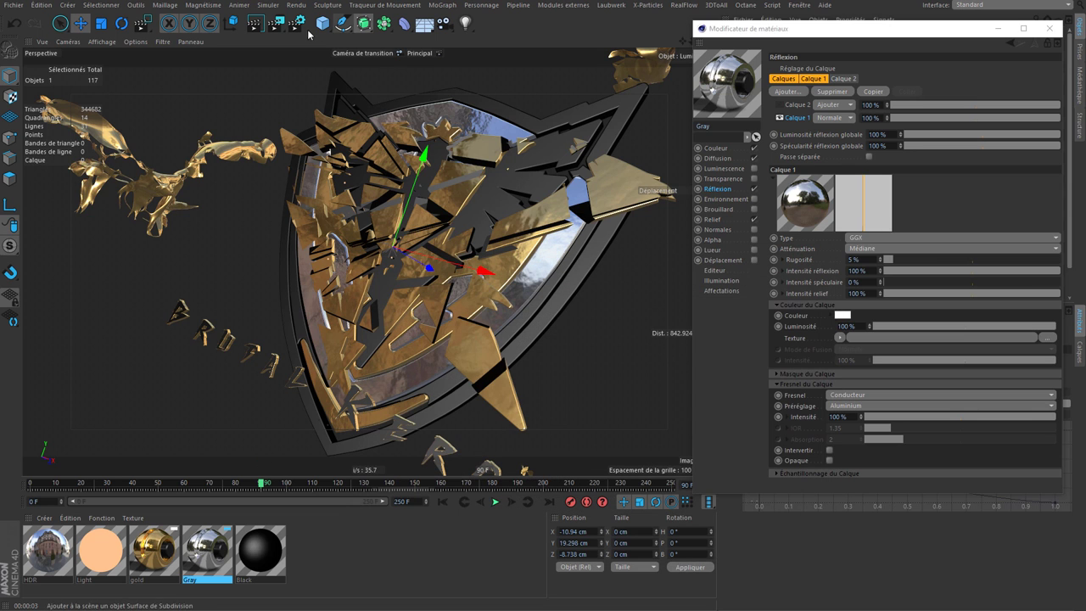
# Region-render the shield and undo an accidental shard move
pyautogui.moveTo(277, 23); pyautogui.dragTo(339, 57)
pyautogui.moveTo(418, 197); pyautogui.dragTo(646, 313)
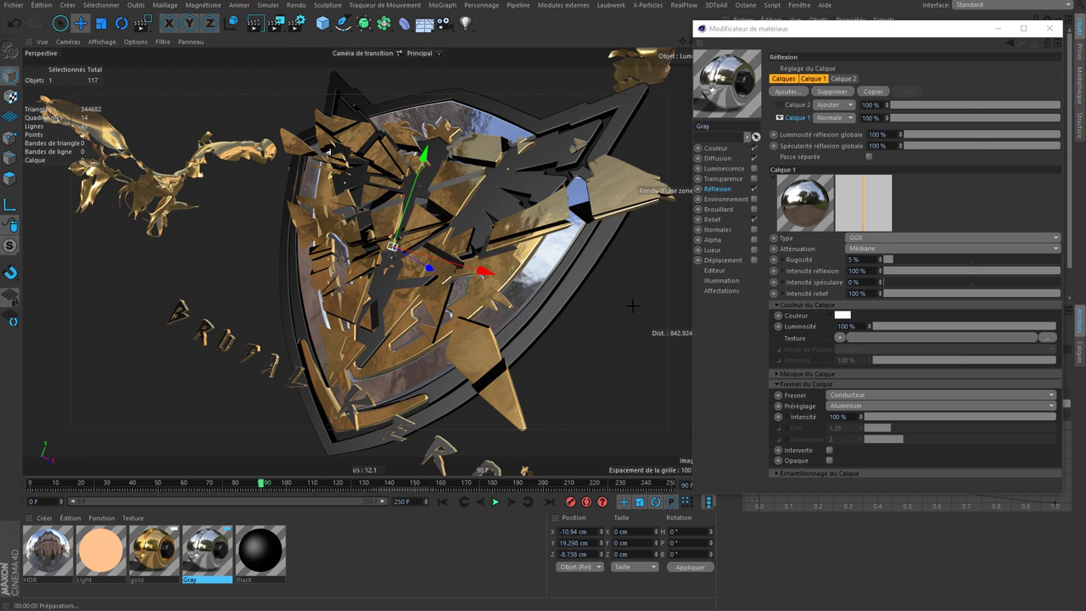
pyautogui.click(573, 311)
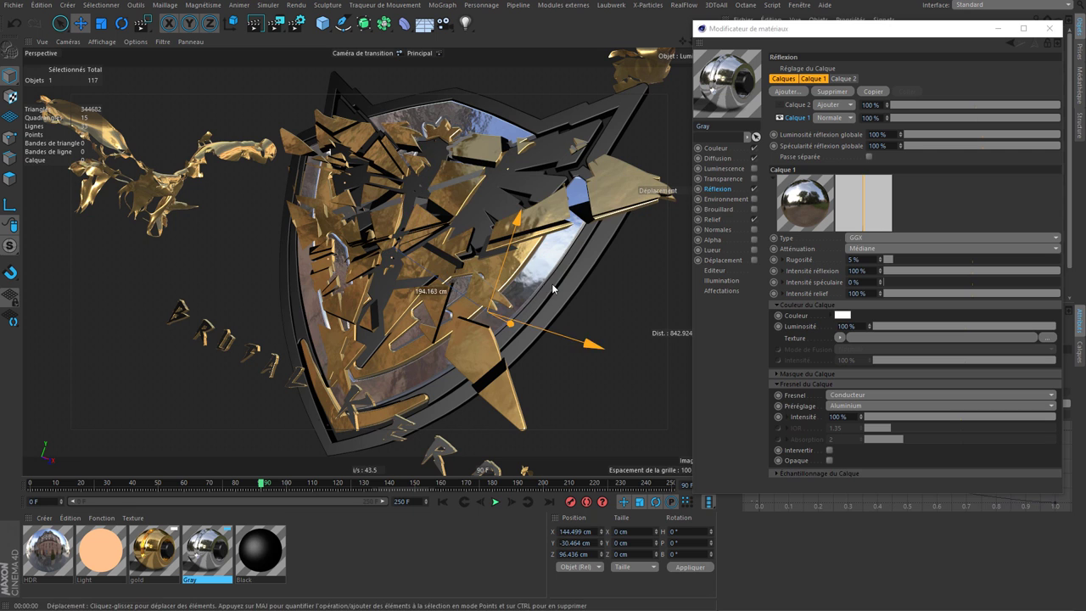
pyautogui.click(11, 26)
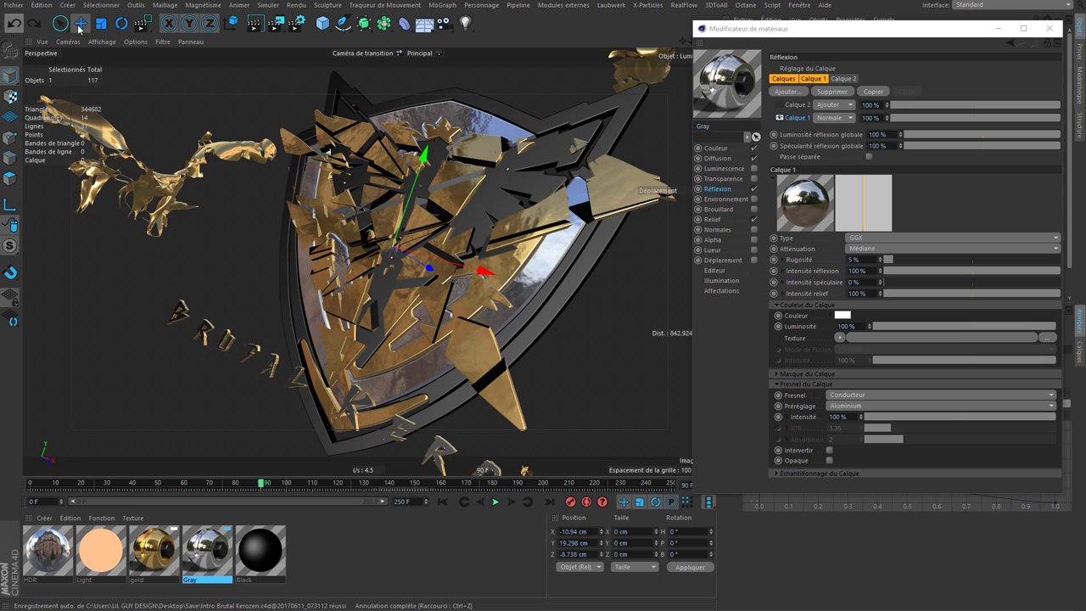
# Detach the render options into a floating palette and pick region rendering from it
pyautogui.click(275, 23)
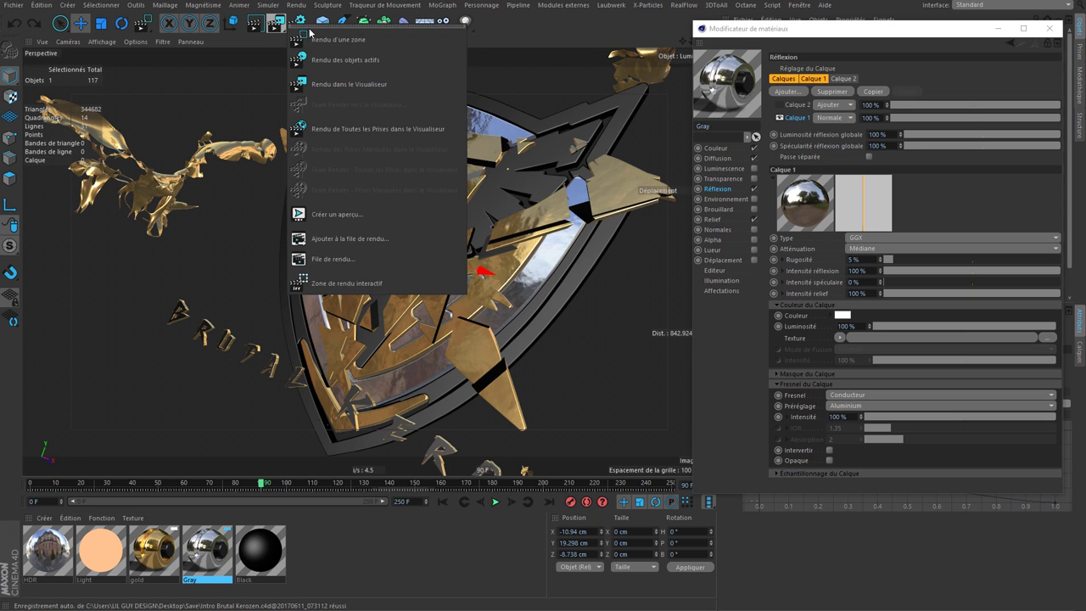
pyautogui.moveTo(302, 30); pyautogui.dragTo(348, 277)
pyautogui.rightClick(390, 367)
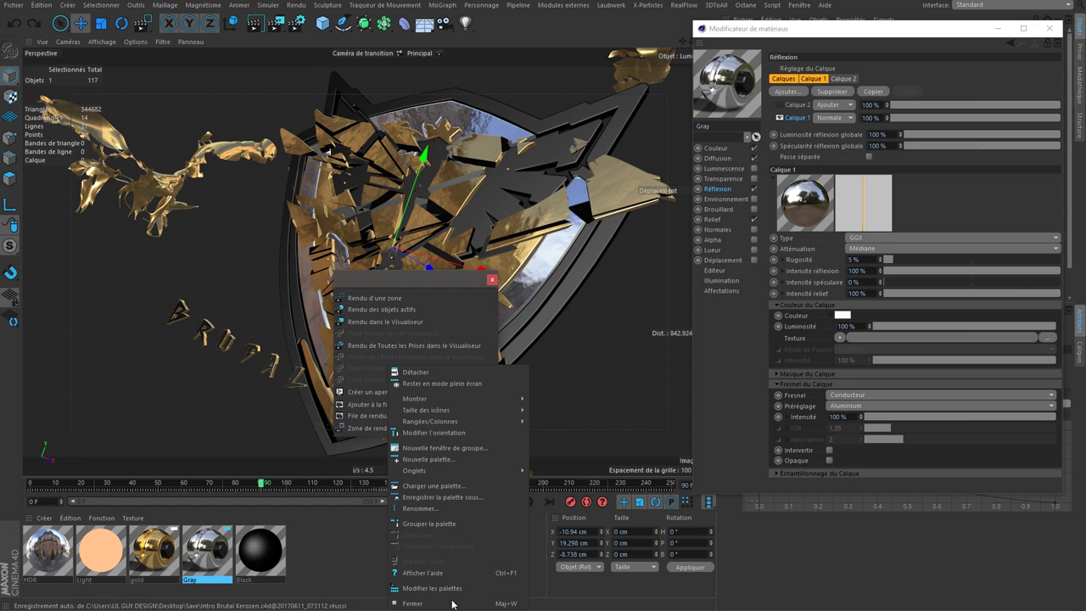
pyautogui.click(455, 589)
pyautogui.click(369, 297)
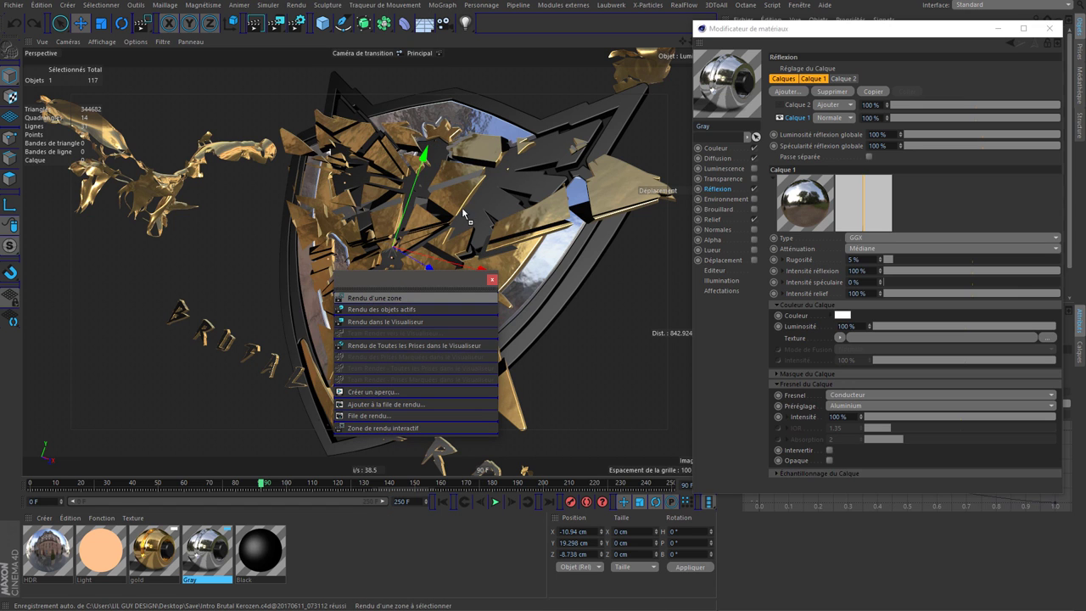
pyautogui.moveTo(732, 29); pyautogui.dragTo(779, 43)
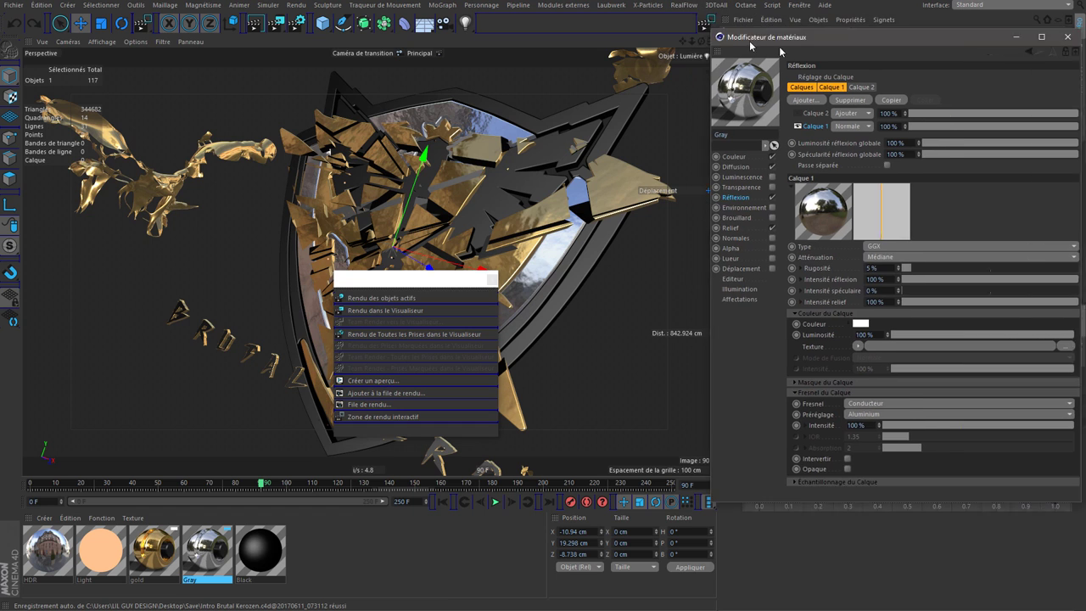
pyautogui.click(493, 280)
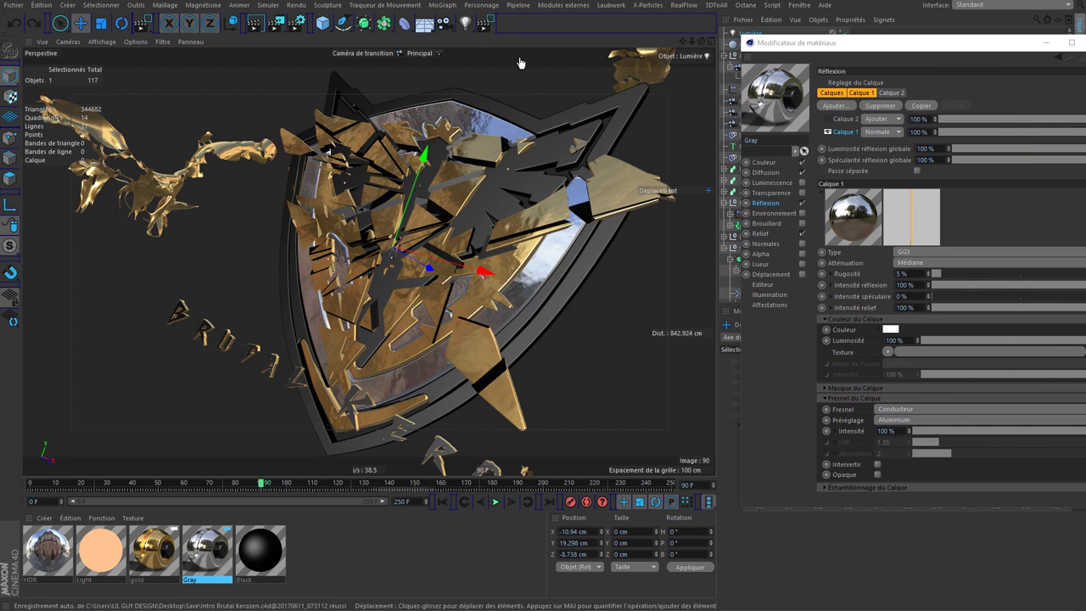
# Move the light lower right over the shield and check it with region renders
pyautogui.moveTo(849, 42); pyautogui.dragTo(710, 106)
pyautogui.rightClick(573, 248)
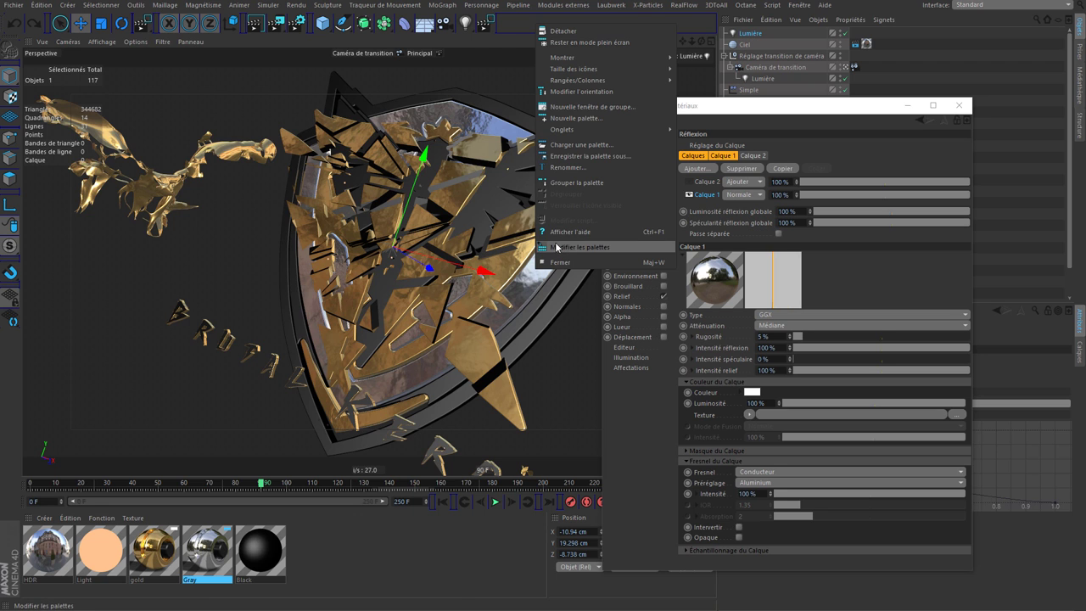
pyautogui.moveTo(461, 250); pyautogui.dragTo(579, 334)
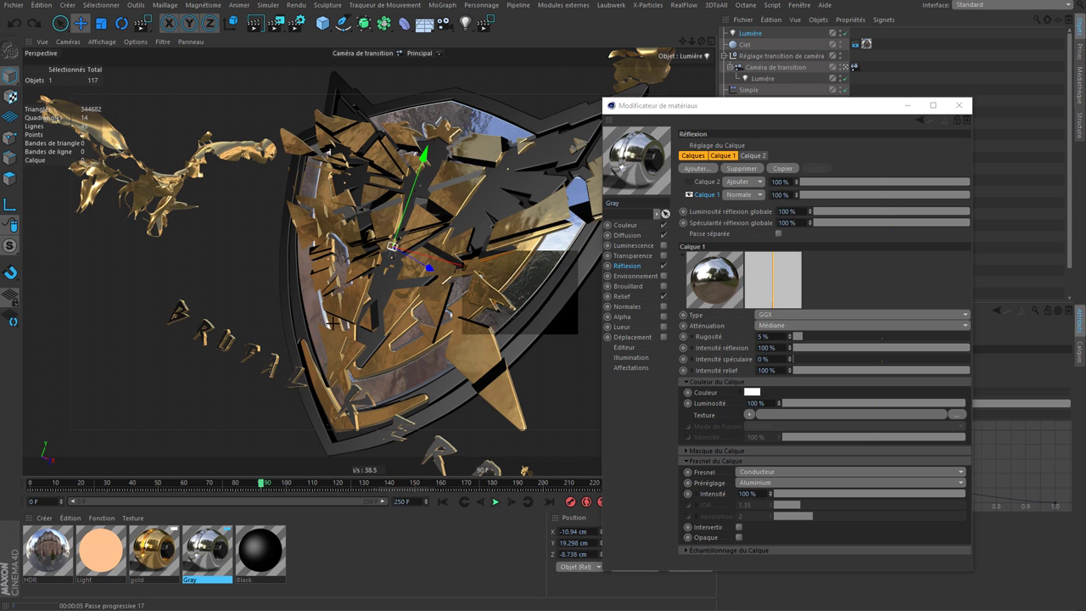
pyautogui.moveTo(333, 323); pyautogui.dragTo(443, 342)
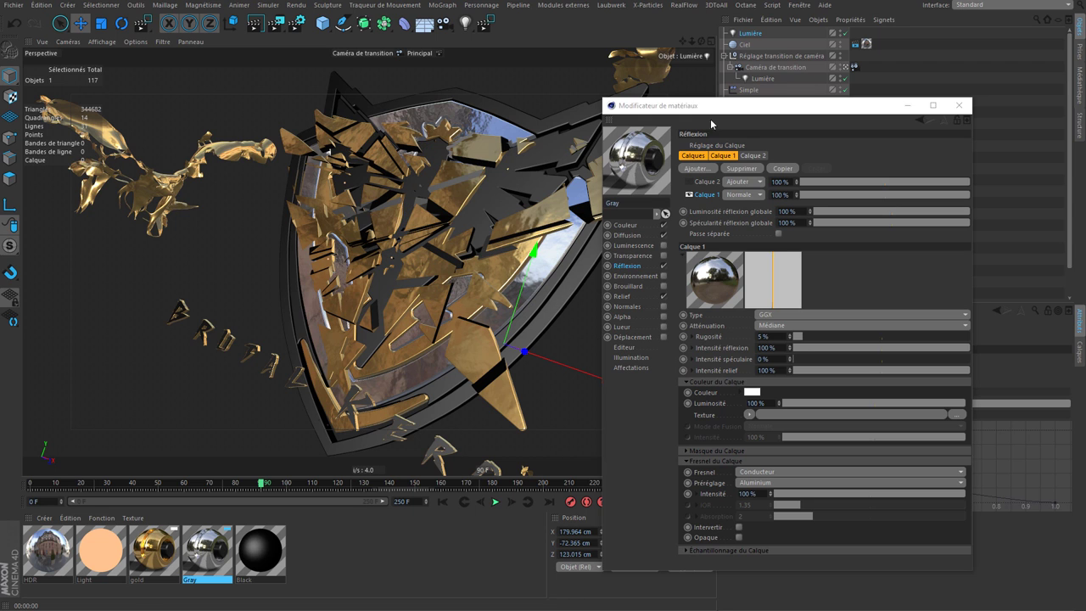
pyautogui.moveTo(755, 105)
pyautogui.mouseDown()
pyautogui.moveTo(973, 131)
pyautogui.moveTo(1085, 201)
pyautogui.mouseUp()
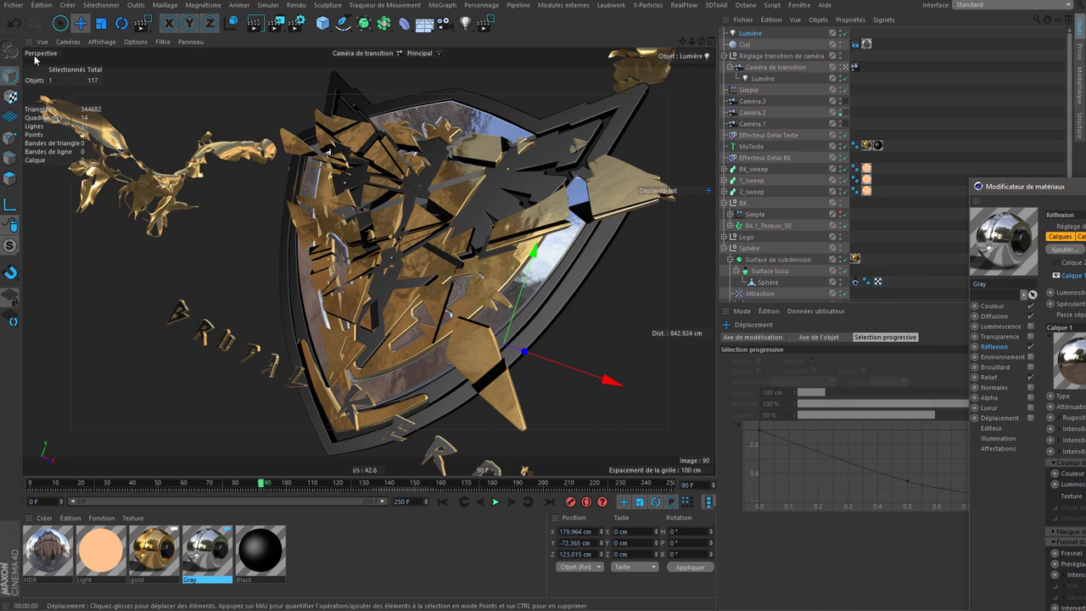
pyautogui.moveTo(743, 58)
pyautogui.mouseDown()
pyautogui.moveTo(799, 59)
pyautogui.moveTo(802, 115)
pyautogui.mouseUp()
pyautogui.click(485, 23)
pyautogui.moveTo(448, 190); pyautogui.dragTo(586, 334)
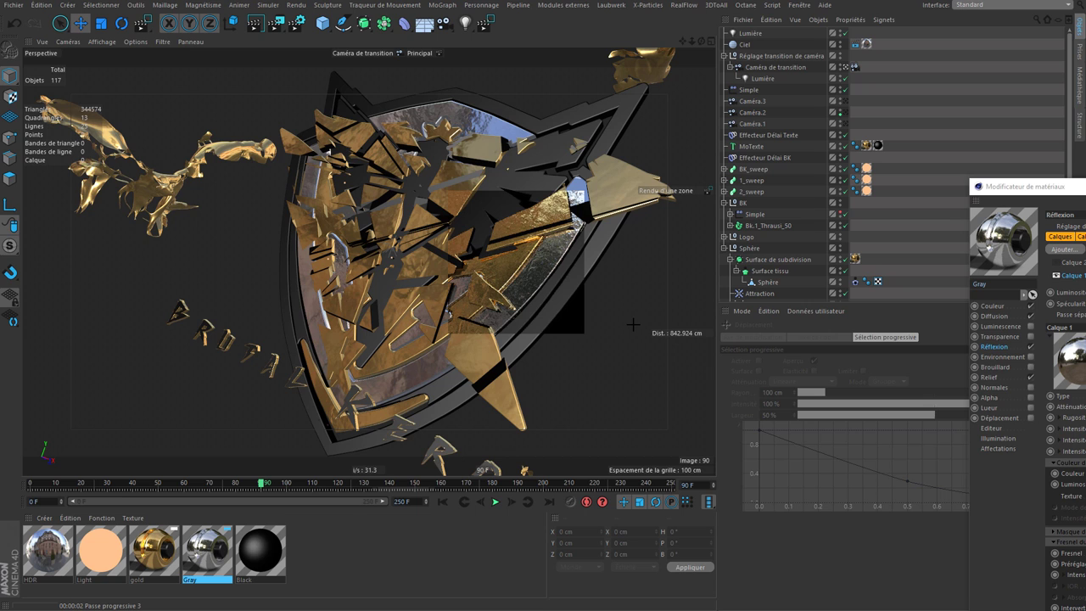
# Region-render the upper part and another area of the shield
pyautogui.click(373, 98)
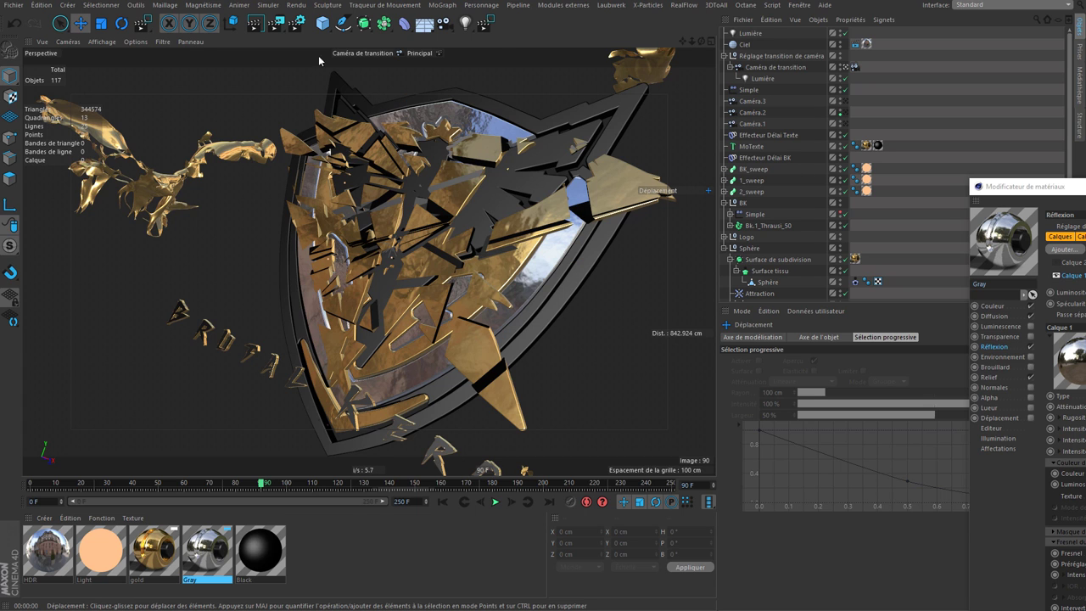
pyautogui.click(484, 23)
pyautogui.moveTo(356, 71); pyautogui.dragTo(506, 158)
pyautogui.moveTo(246, 198); pyautogui.dragTo(387, 321)
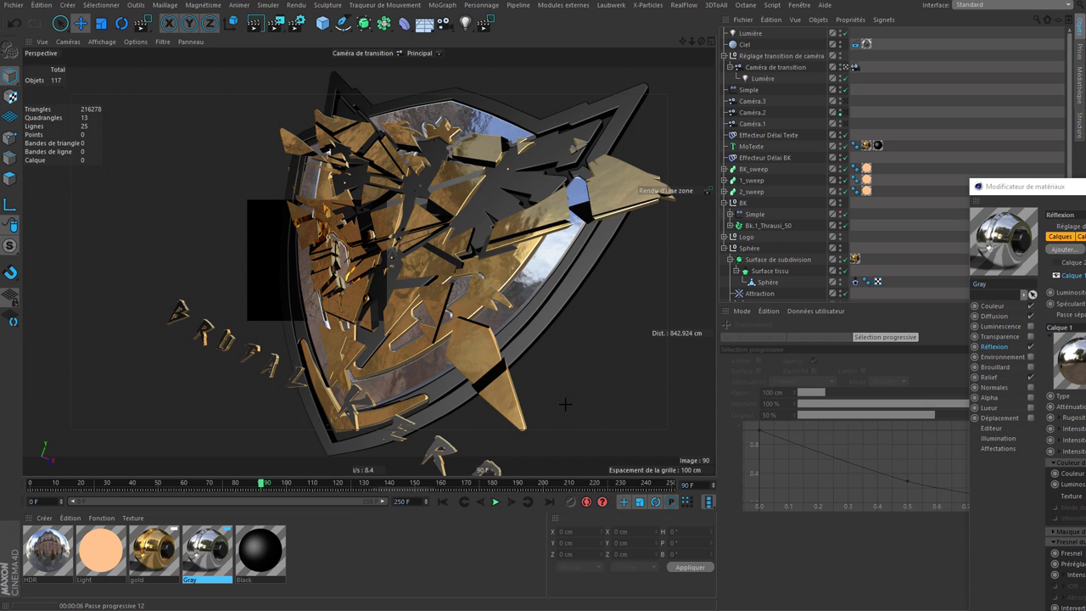
# Save the scene, then region-render the shield's right side
pyautogui.press('e')
pyautogui.hotkey('ctrl', 's')
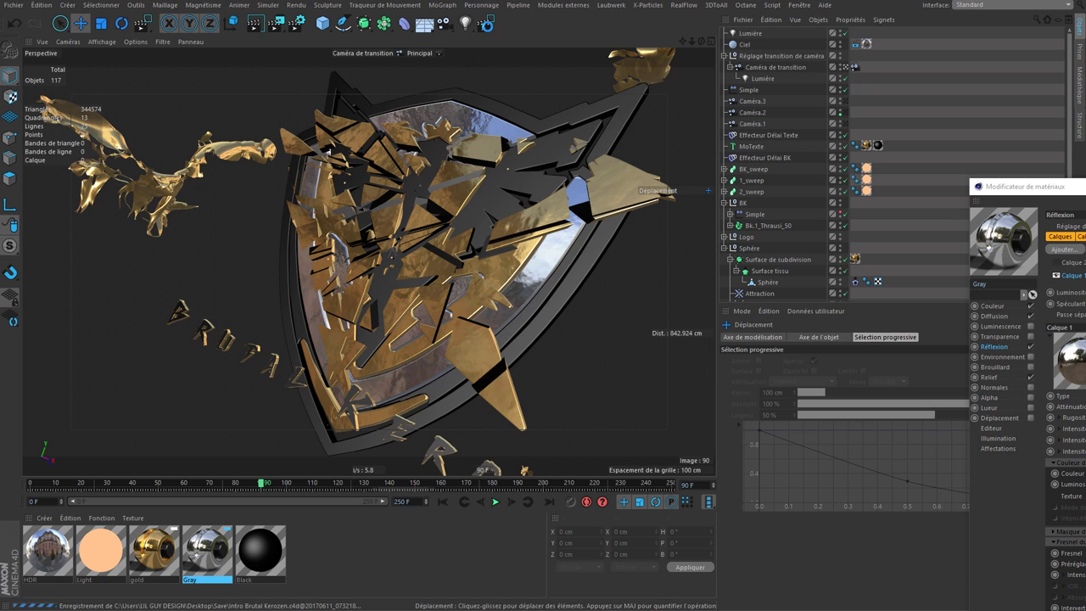
pyautogui.click(484, 24)
pyautogui.moveTo(482, 228); pyautogui.dragTo(566, 337)
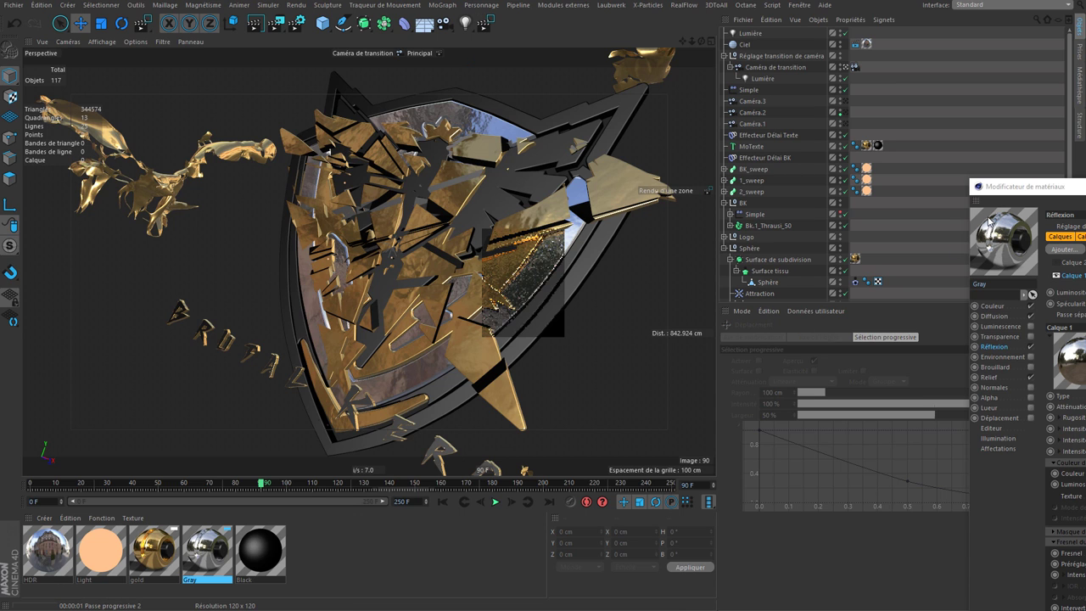
pyautogui.moveTo(1027, 186); pyautogui.dragTo(580, 128)
pyautogui.write('15')
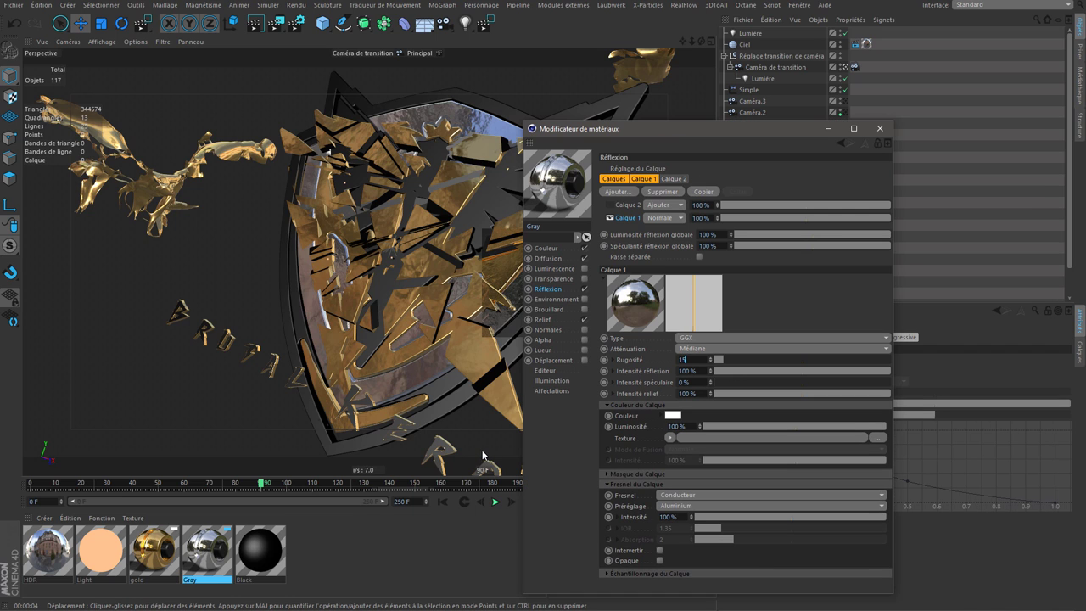
# Set reflection roughness to 15% and region-render the lower shield
pyautogui.press('Return')
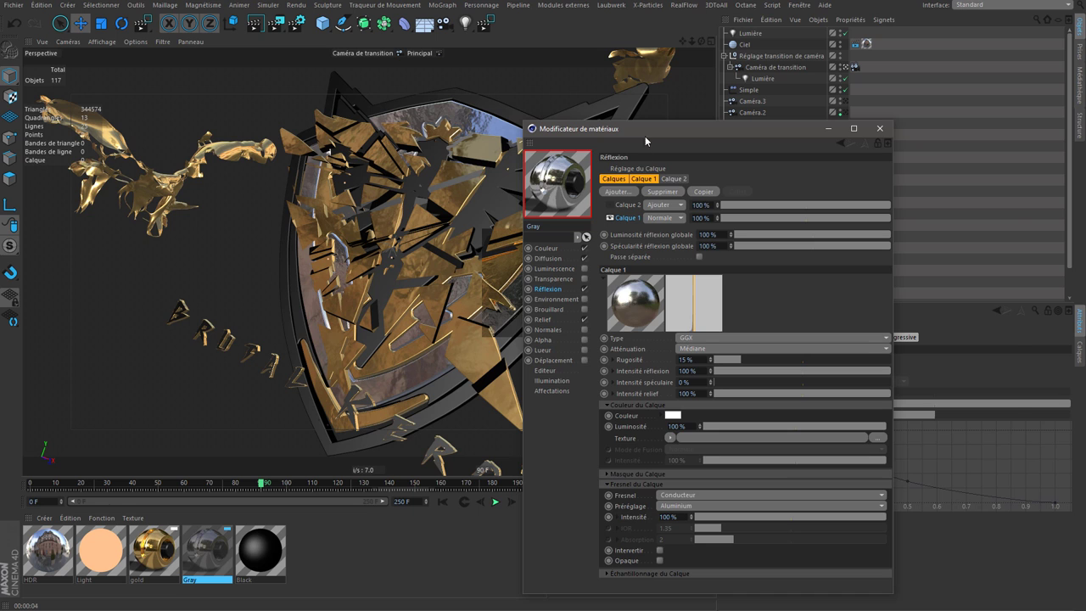
pyautogui.moveTo(645, 136); pyautogui.dragTo(769, 138)
pyautogui.moveTo(545, 343); pyautogui.dragTo(456, 253)
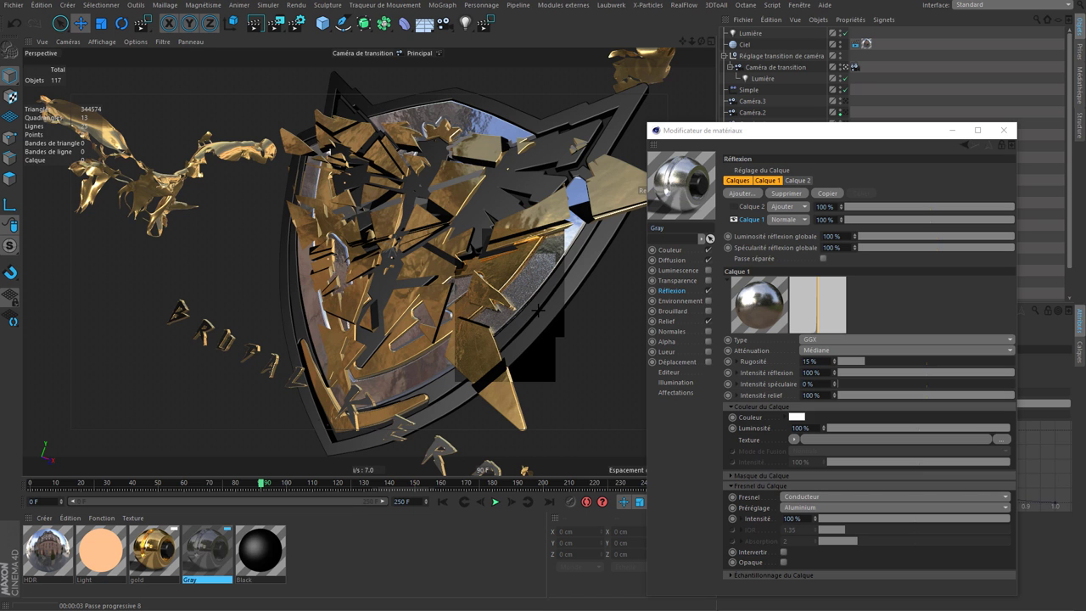
pyautogui.hotkey('alt', 'r')
pyautogui.click(484, 24)
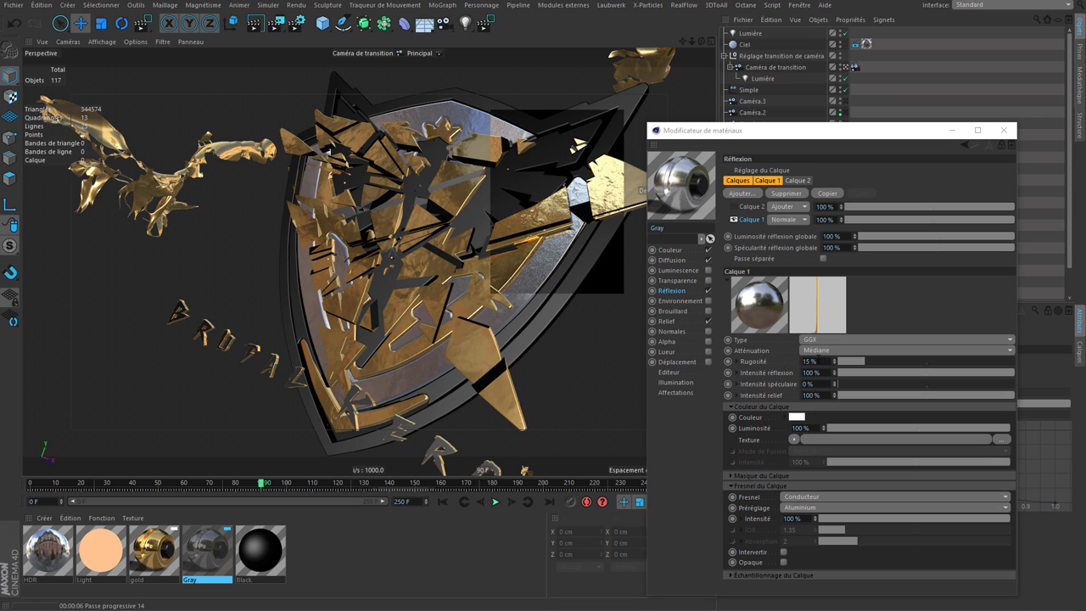
# Lower the roughness to 10% and re-render the region
pyautogui.click(735, 371)
pyautogui.write('10')
pyautogui.press('Return')
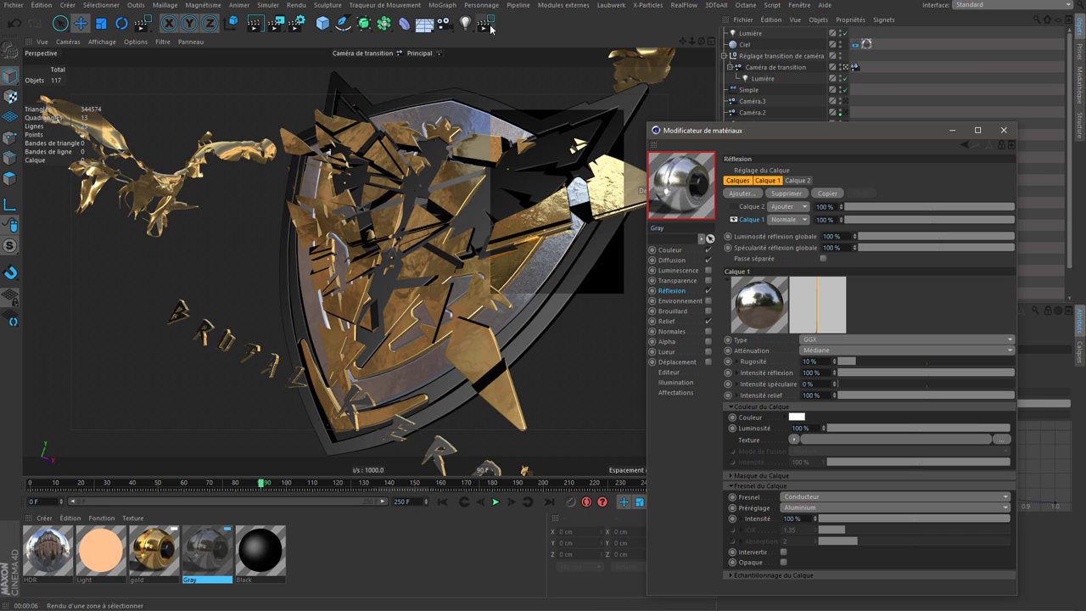
pyautogui.click(543, 360)
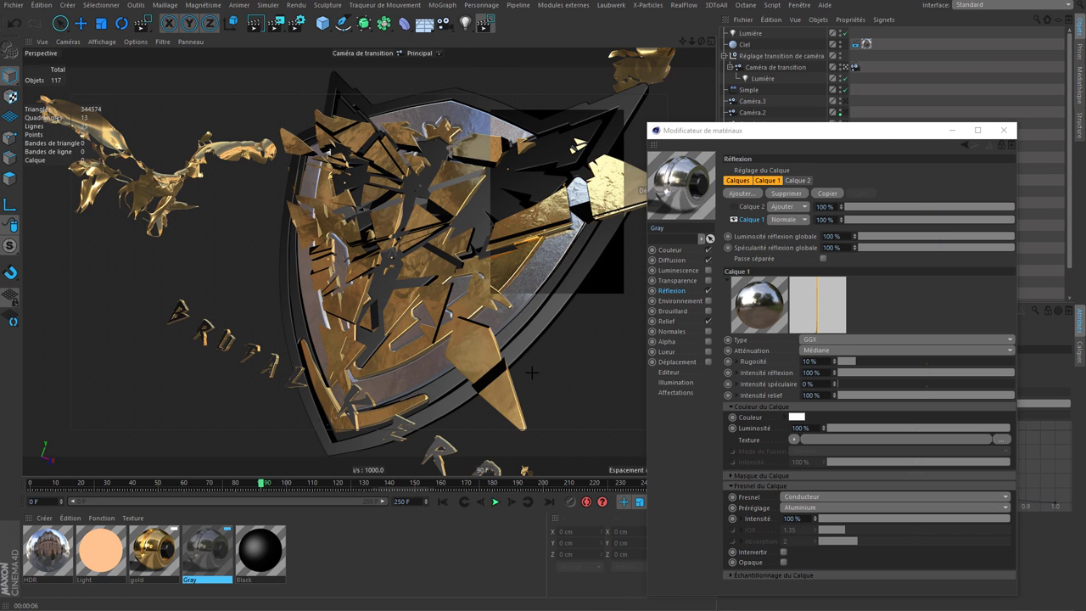
pyautogui.press('e')
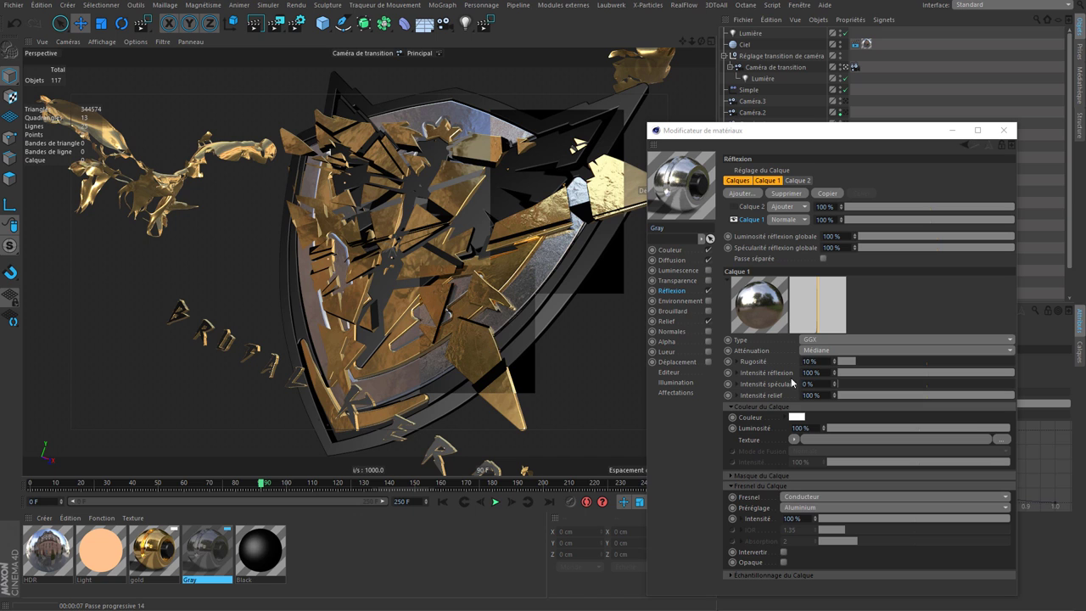
# Set Calque 2's Fresnel preset to Aluminium and render a region of the lower shield
pyautogui.click(737, 208)
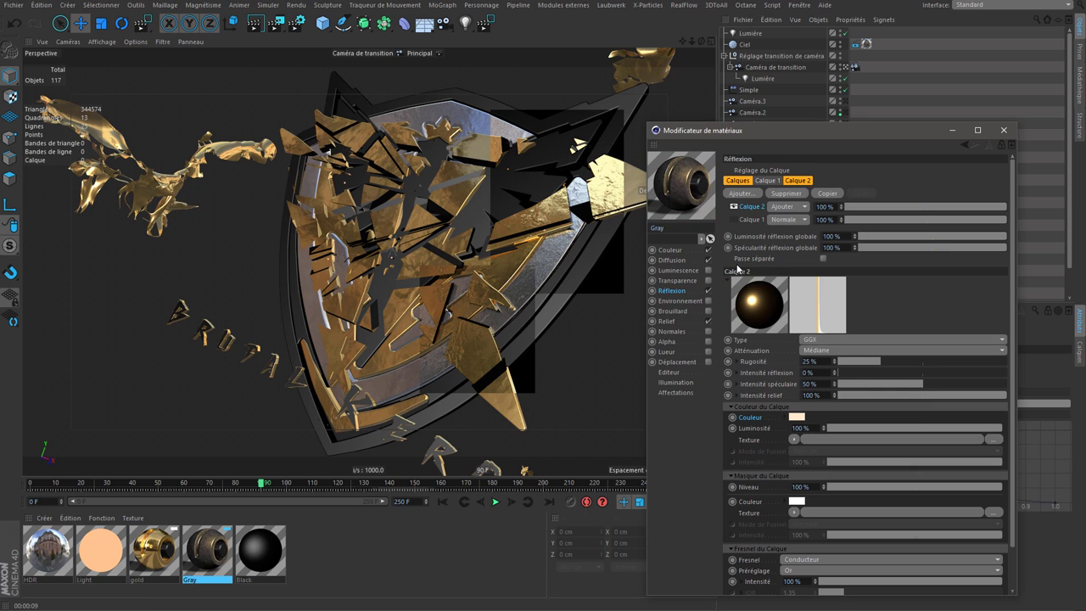
pyautogui.click(796, 417)
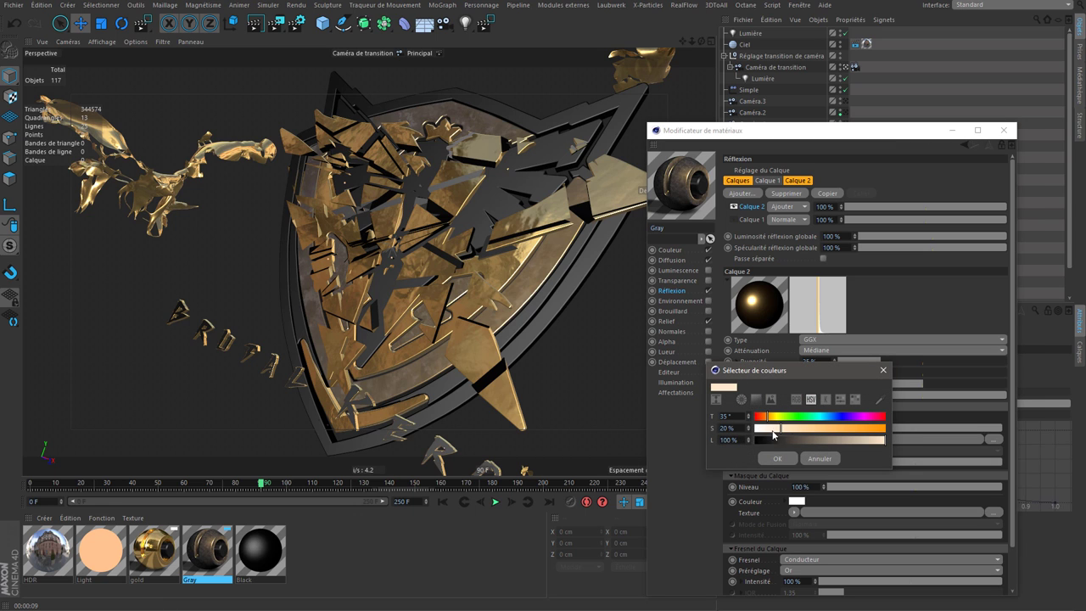
pyautogui.click(776, 458)
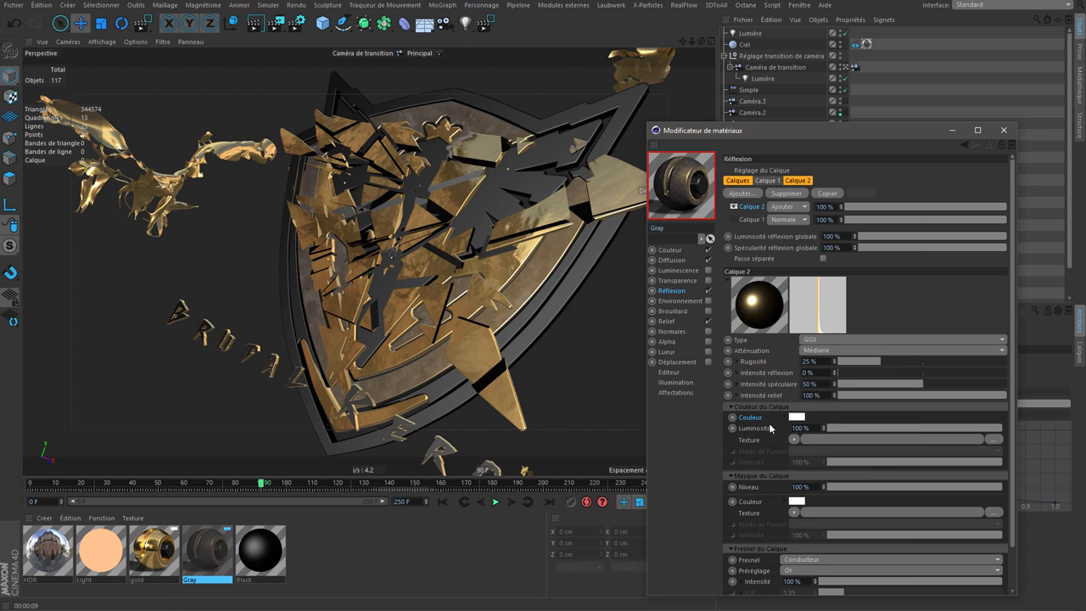
pyautogui.click(751, 220)
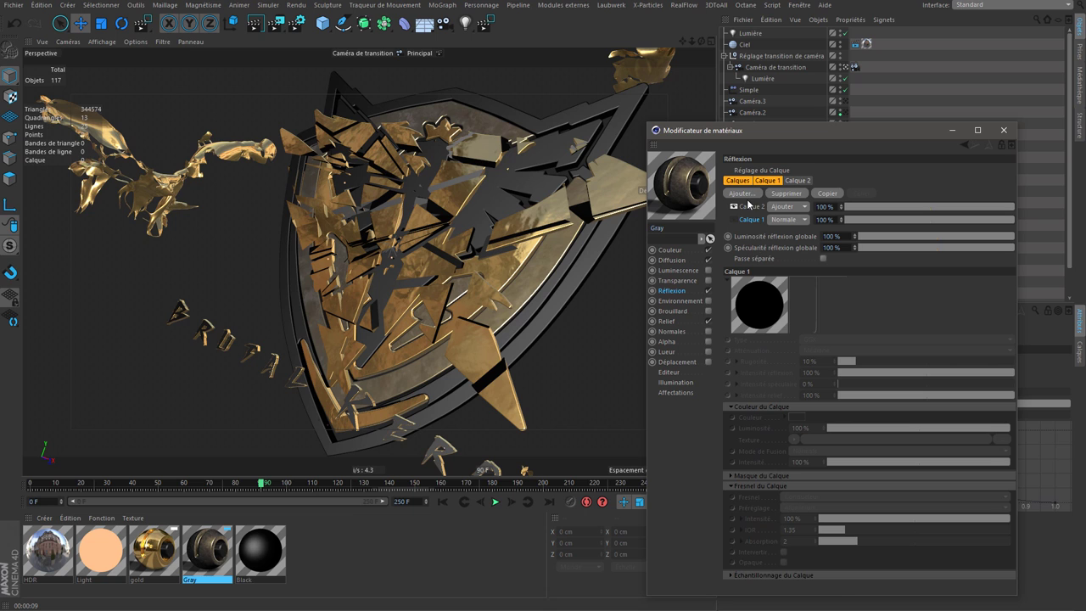
pyautogui.click(751, 207)
pyautogui.click(809, 574)
pyautogui.click(818, 548)
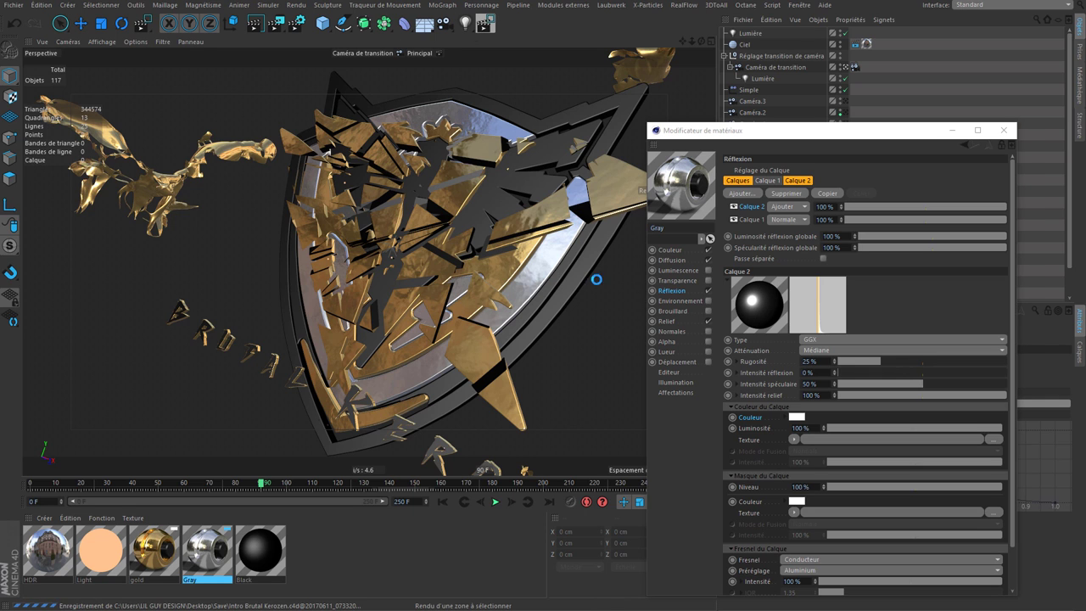
pyautogui.moveTo(289, 311); pyautogui.dragTo(425, 385)
pyautogui.moveTo(484, 427); pyautogui.dragTo(486, 428)
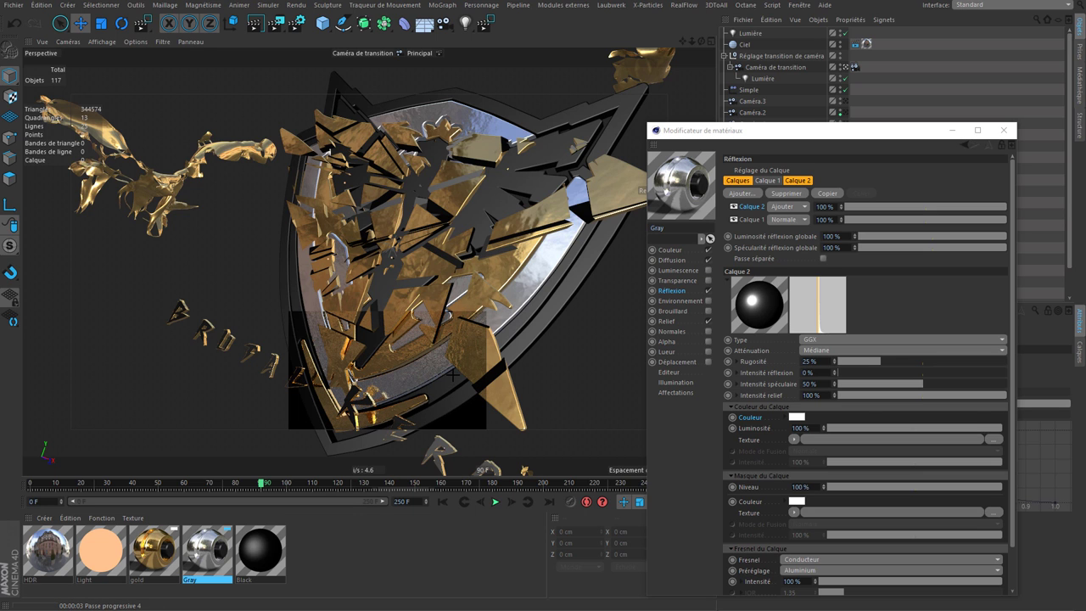
# Disable Calque 2 and set Calque 1's specular intensity to 25%
pyautogui.click(734, 205)
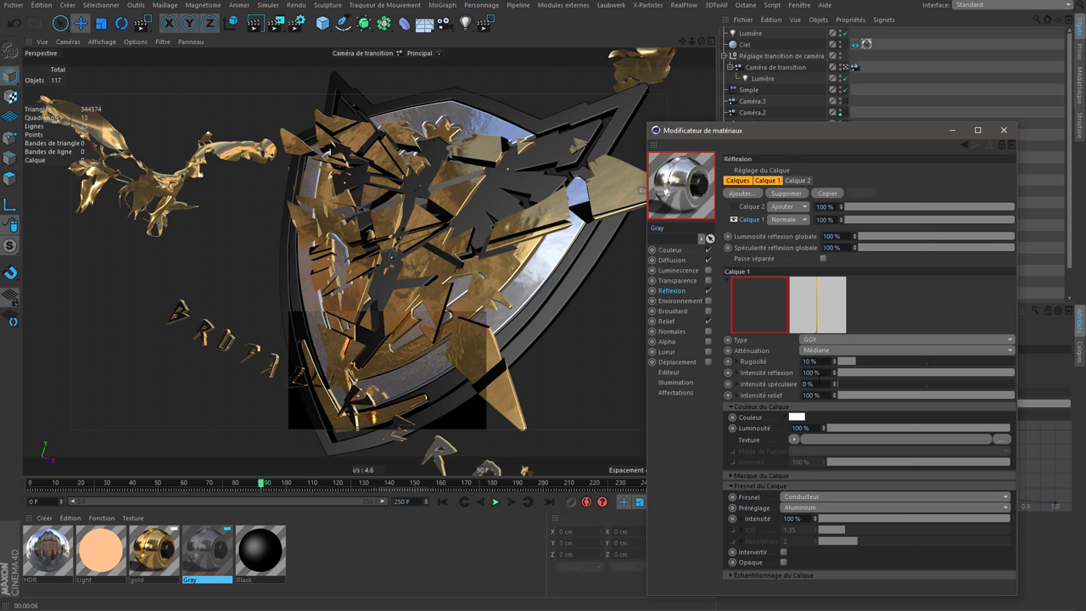
pyautogui.doubleClick(811, 372)
pyautogui.press('Tab')
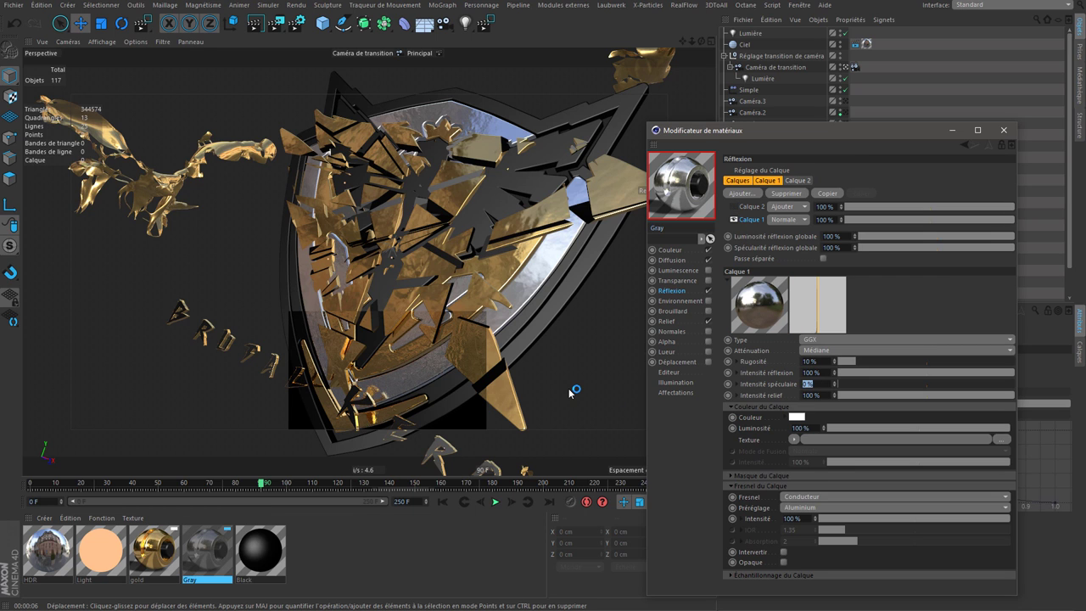
pyautogui.write('25')
pyautogui.press('Return')
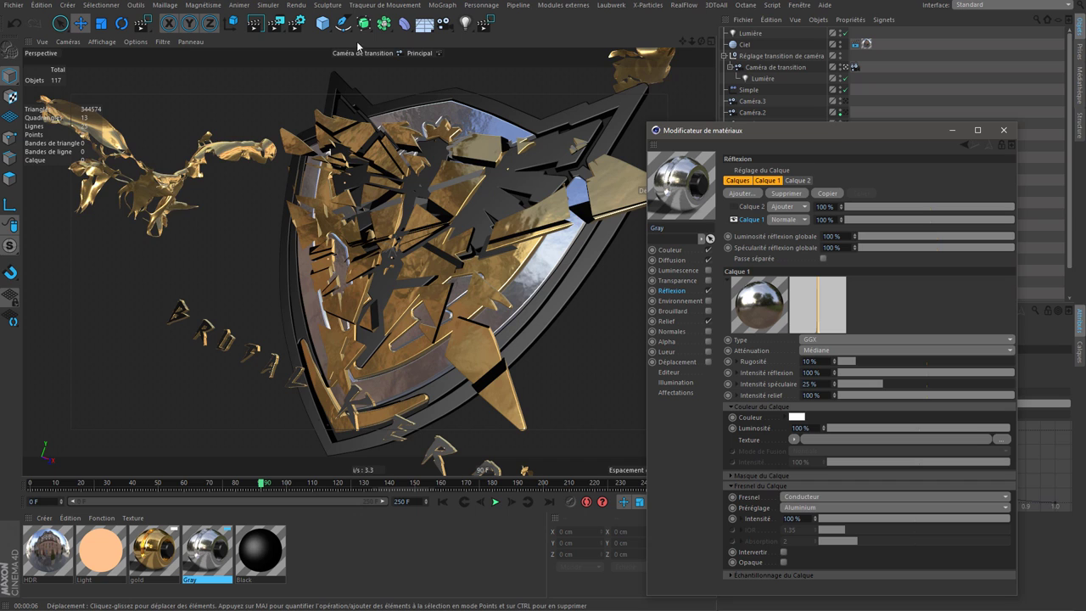
# Drop Calque 1's specular intensity from 25% to 10%, comparing shield region renders before and after
pyautogui.moveTo(459, 424); pyautogui.dragTo(368, 335)
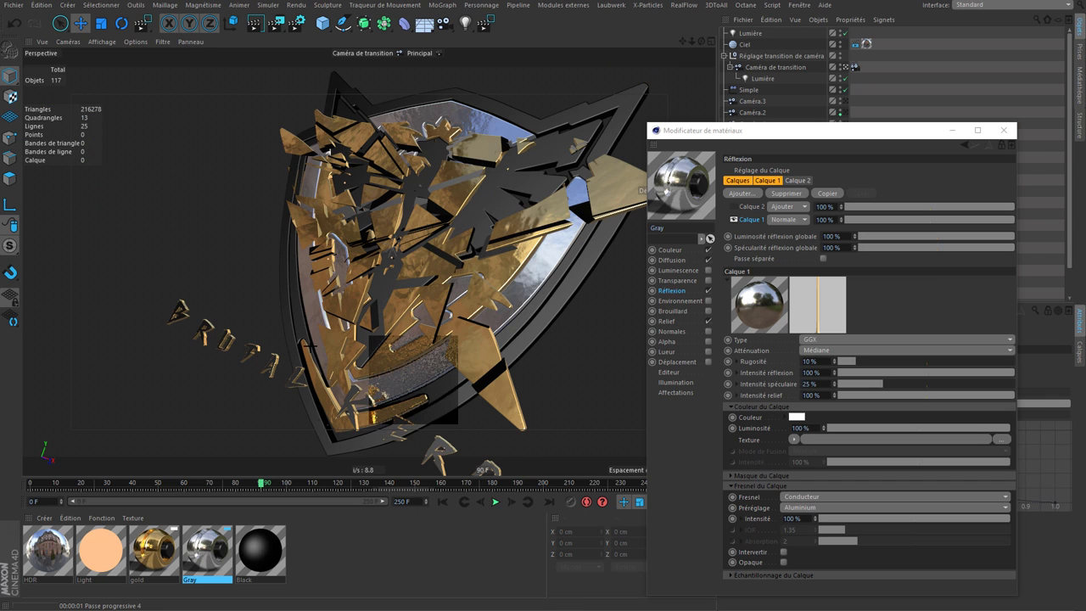
pyautogui.click(533, 235)
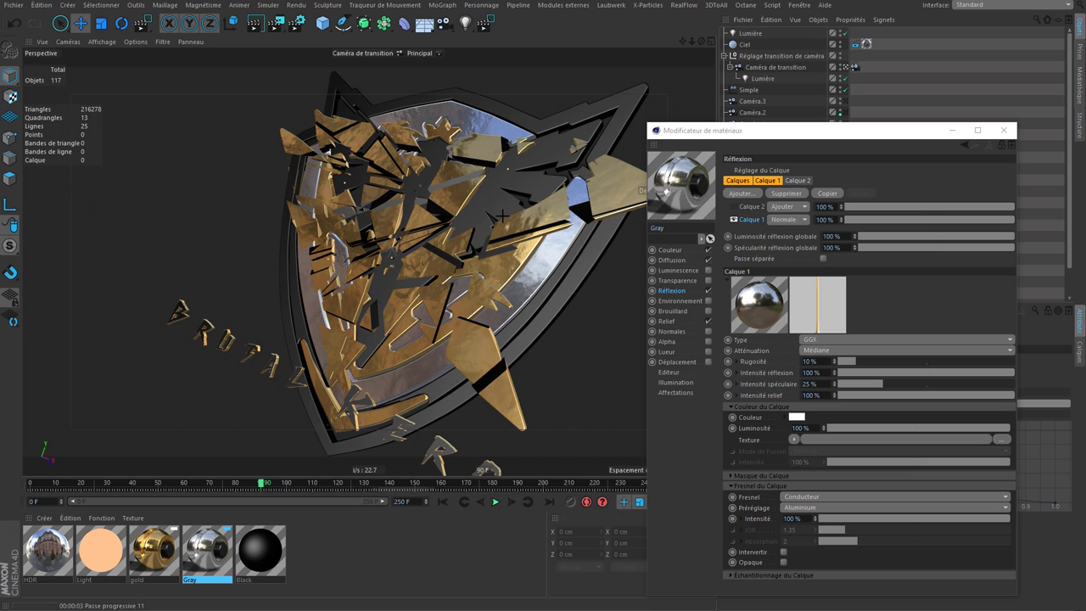
pyautogui.moveTo(591, 264); pyautogui.dragTo(490, 185)
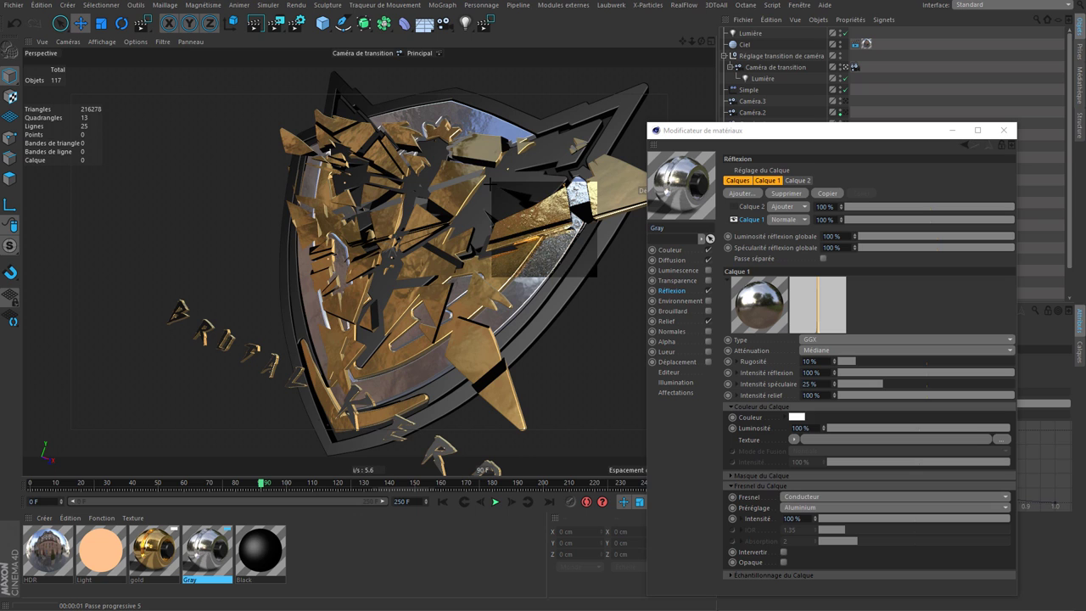
pyautogui.click(592, 437)
pyautogui.write('10')
pyautogui.press('Return')
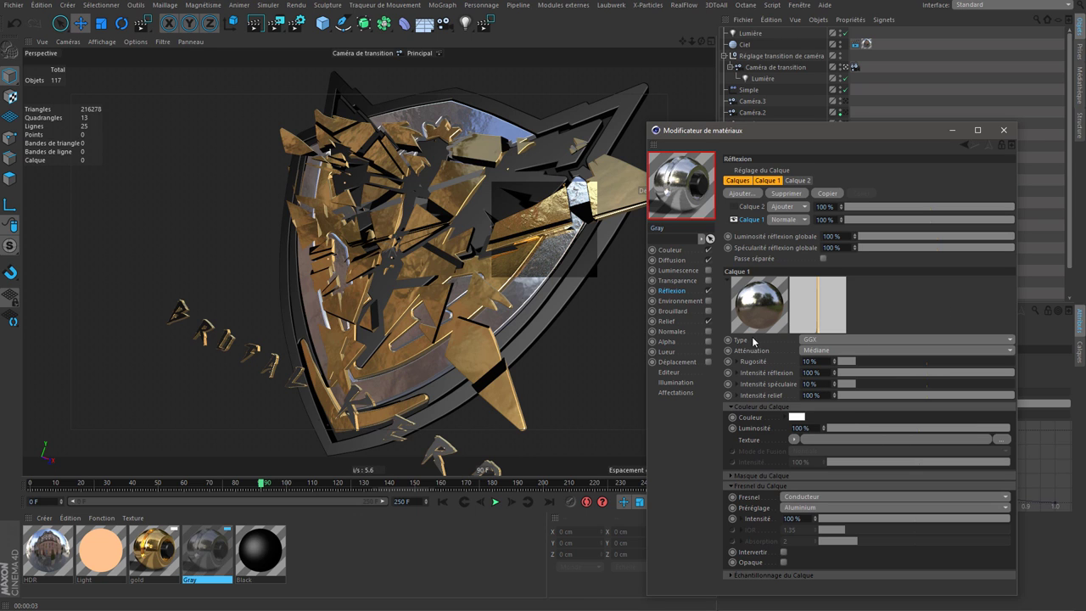
pyautogui.click(480, 26)
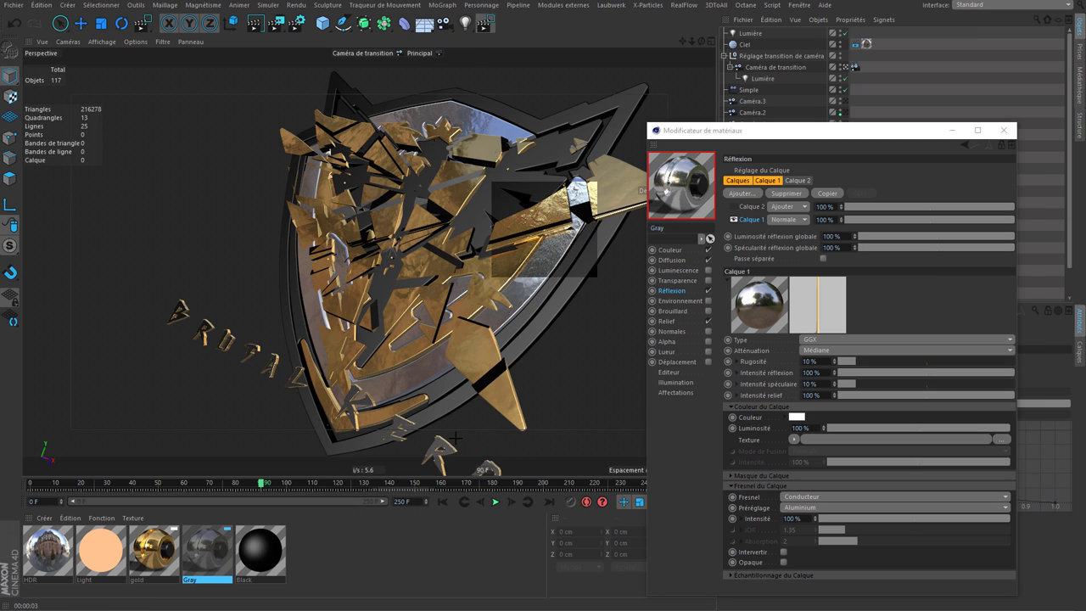
pyautogui.moveTo(461, 438); pyautogui.dragTo(462, 439)
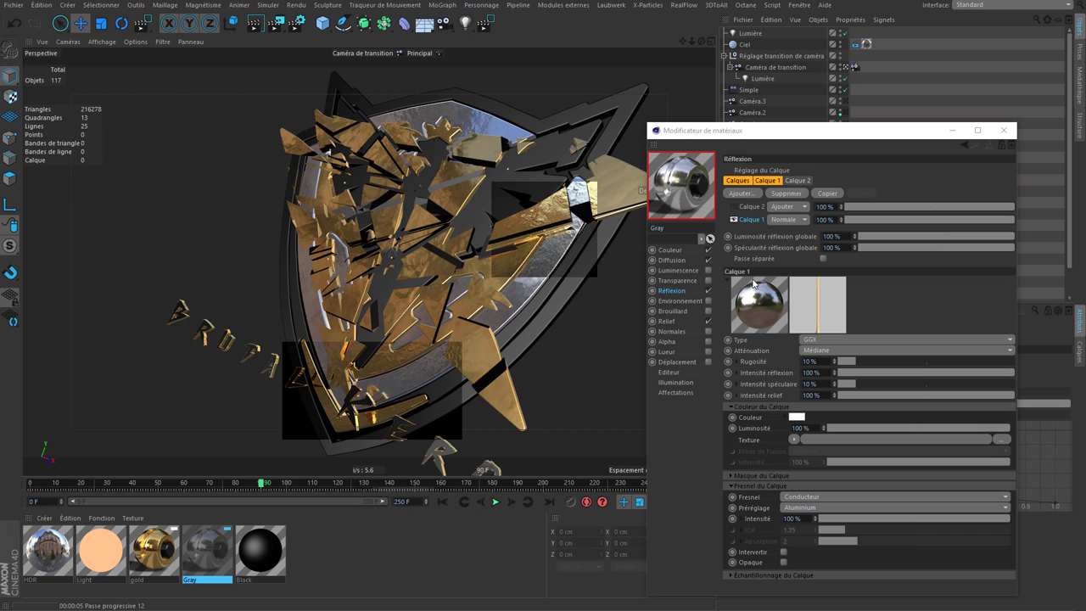
# Set the Gray colour's lightness to 40% and region-render to check the darker gray
pyautogui.click(671, 250)
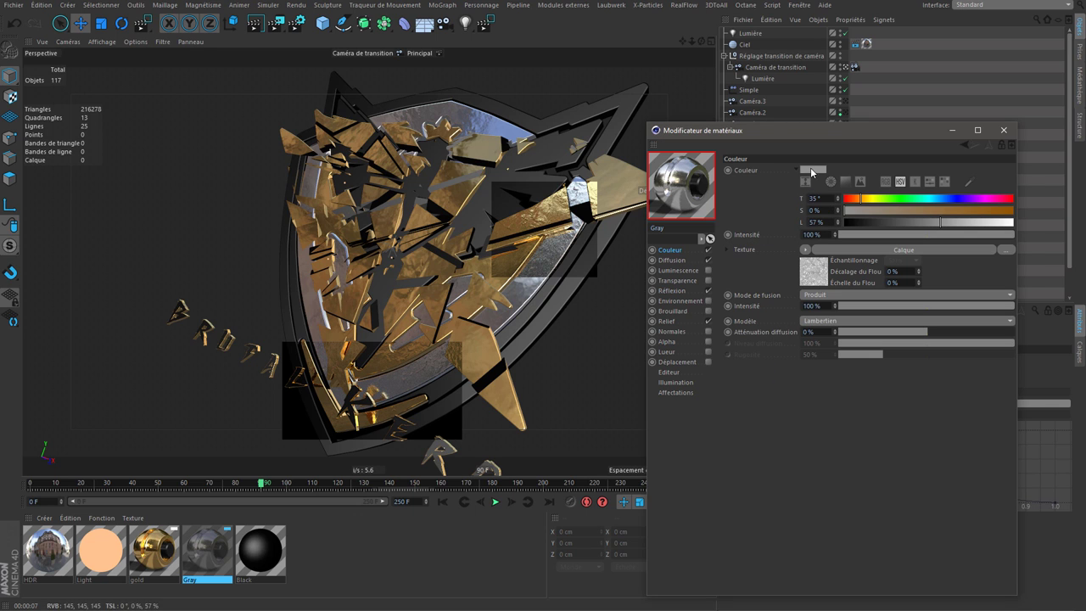
pyautogui.click(809, 185)
pyautogui.press('Tab')
pyautogui.press('Tab')
pyautogui.write('48')
pyautogui.press('Return')
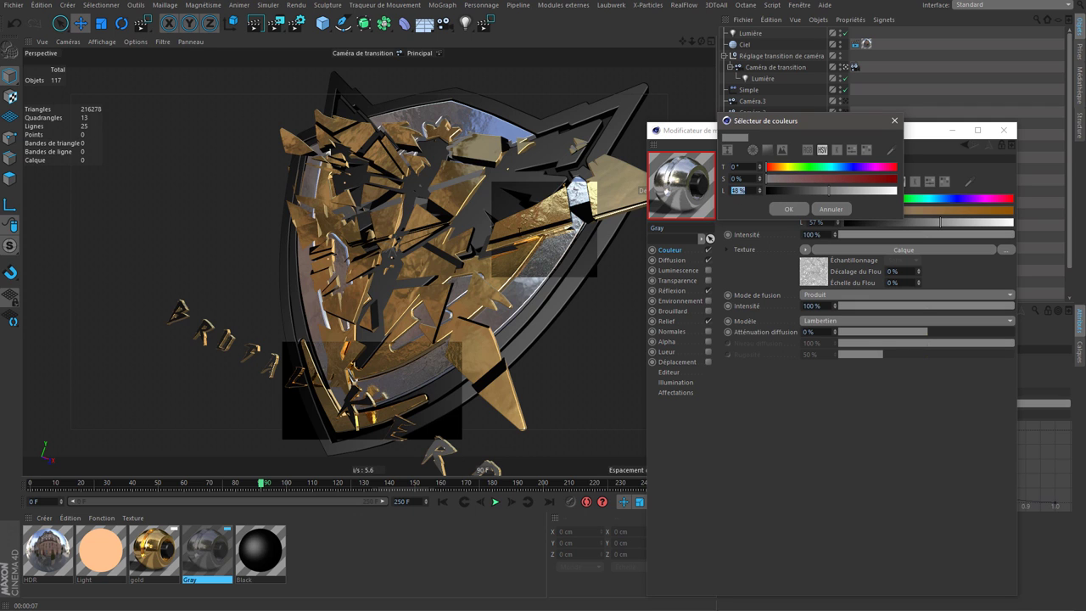
pyautogui.write('40')
pyautogui.press('Return')
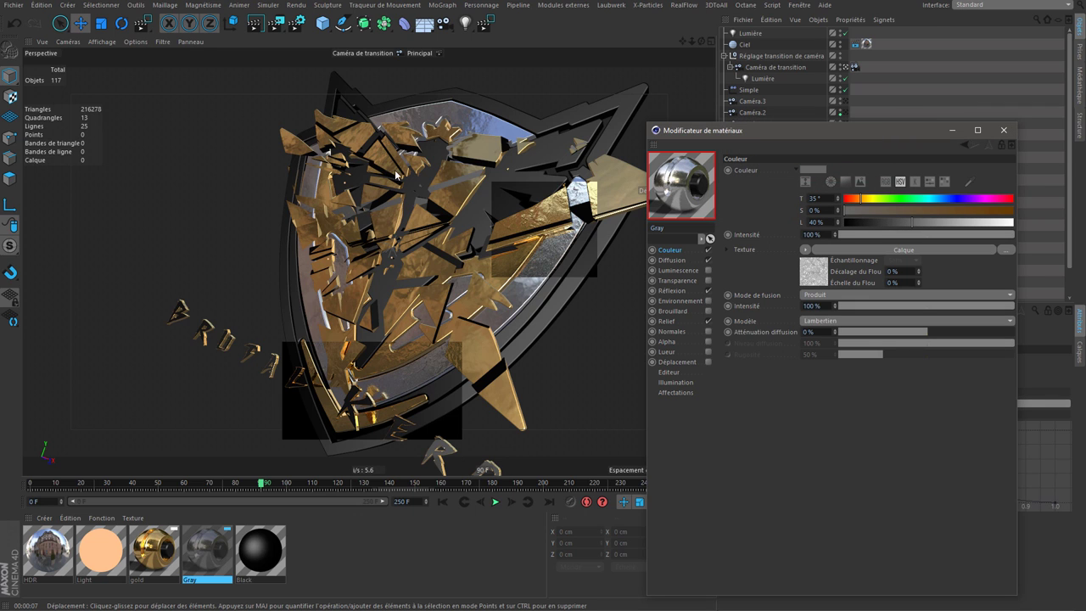
pyautogui.hotkey('ctrl', 'r')
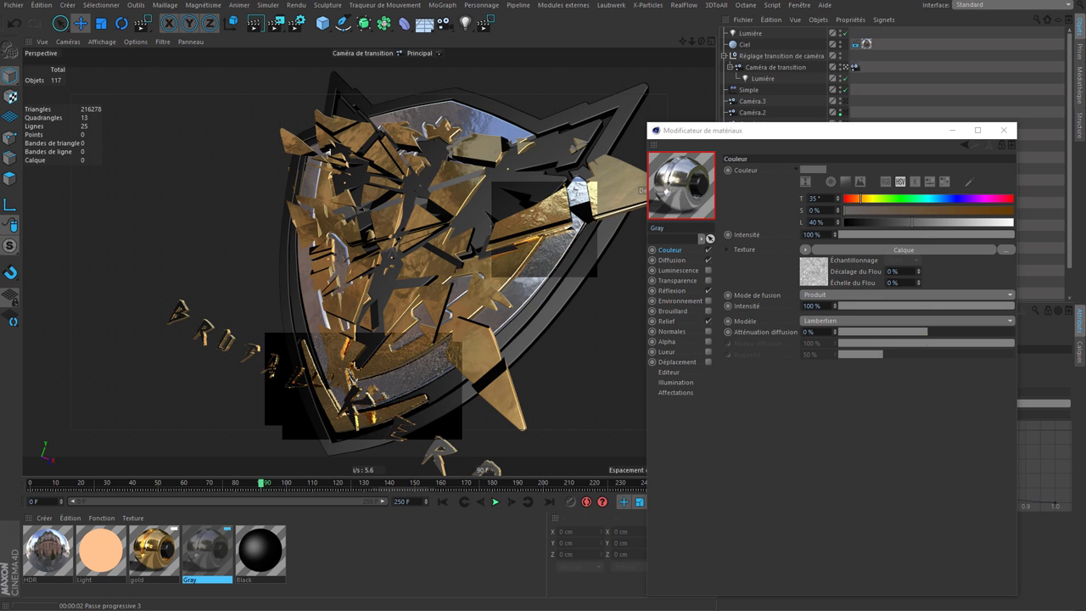
# Try about 49% reflection layer brightness, then undo back to 100%
pyautogui.click(689, 291)
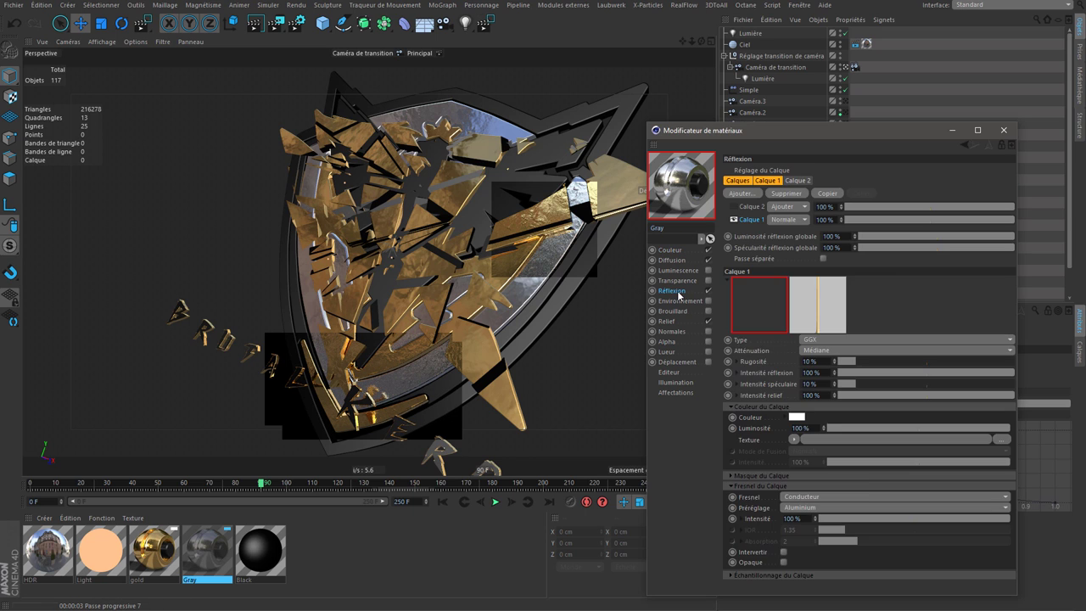
pyautogui.click(914, 428)
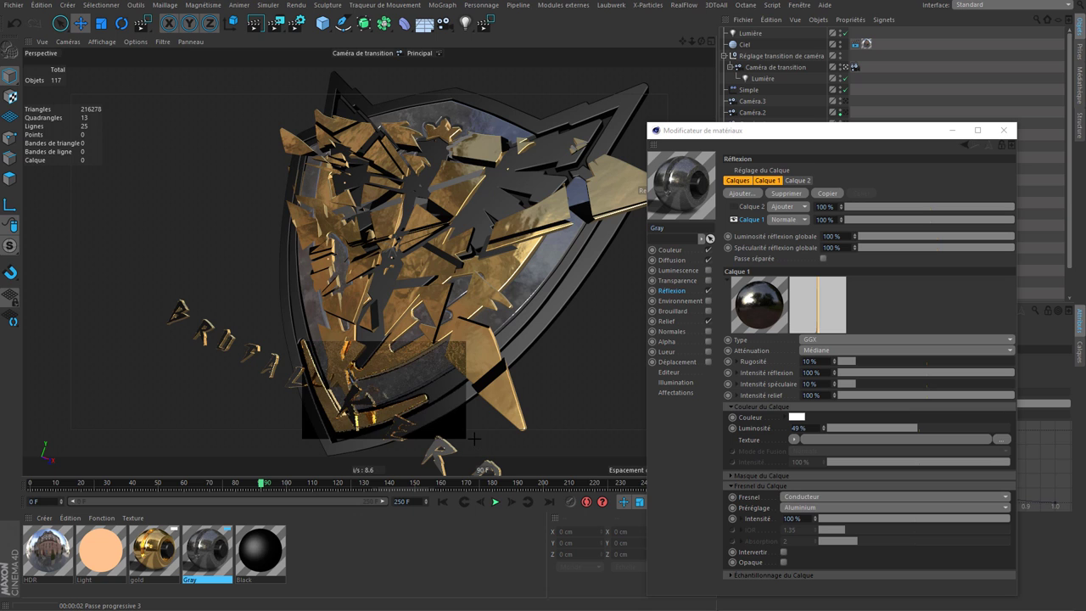
pyautogui.hotkey('ctrl', 'z')
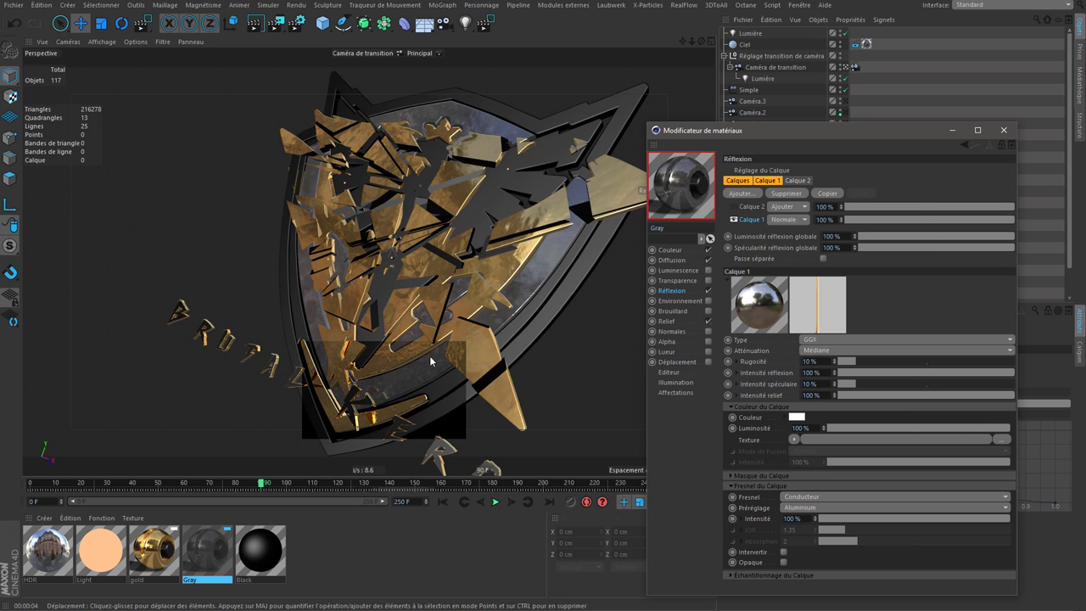
# Switch the render engine to Standard and review the Anti-Aliasing settings
pyautogui.click(297, 23)
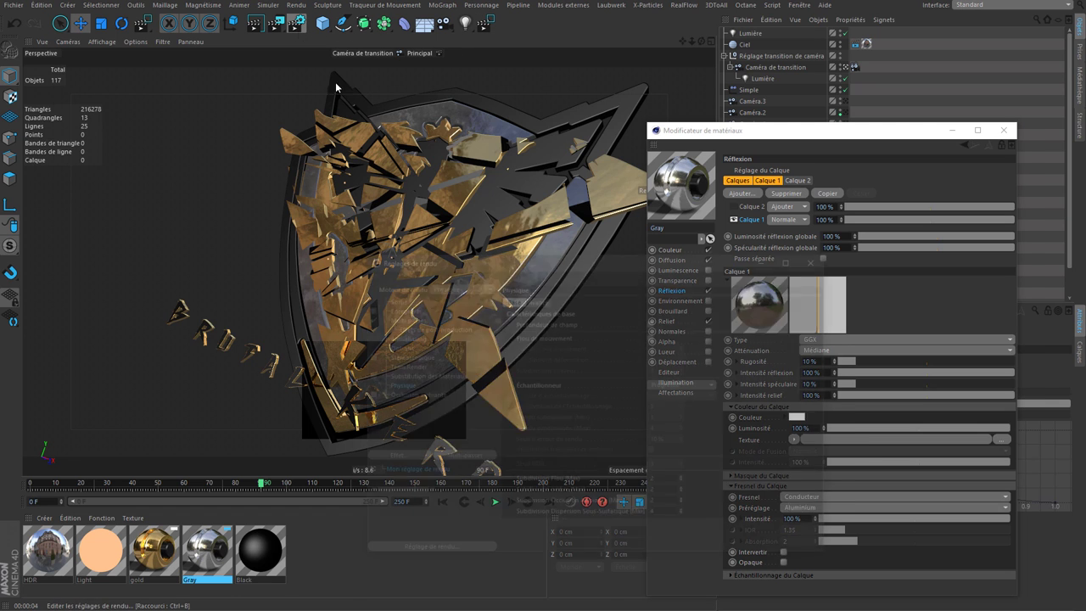
pyautogui.click(463, 302)
pyautogui.click(443, 328)
pyautogui.click(404, 339)
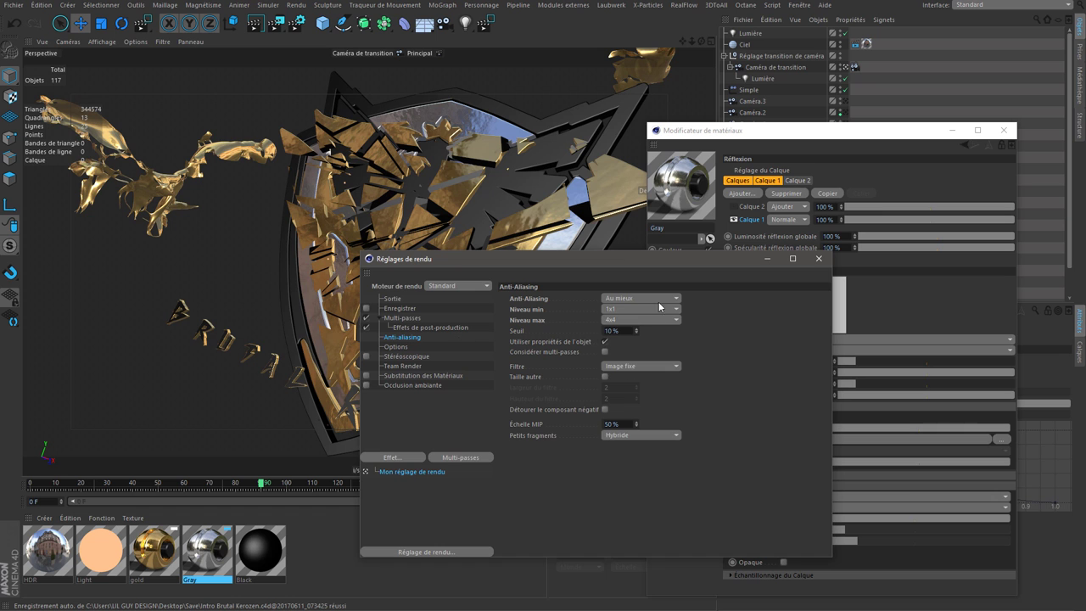
pyautogui.click(819, 258)
# Start and stop a full render, then region-render the lower shield
pyautogui.click(277, 23)
pyautogui.click(760, 57)
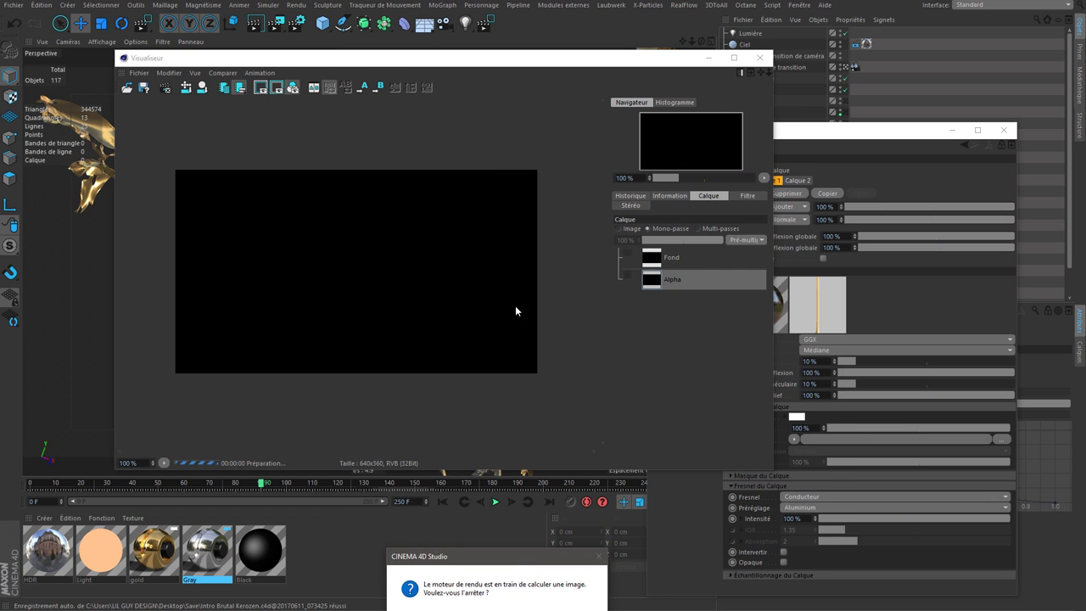
pyautogui.press('Return')
pyautogui.click(484, 23)
pyautogui.moveTo(278, 309); pyautogui.dragTo(511, 448)
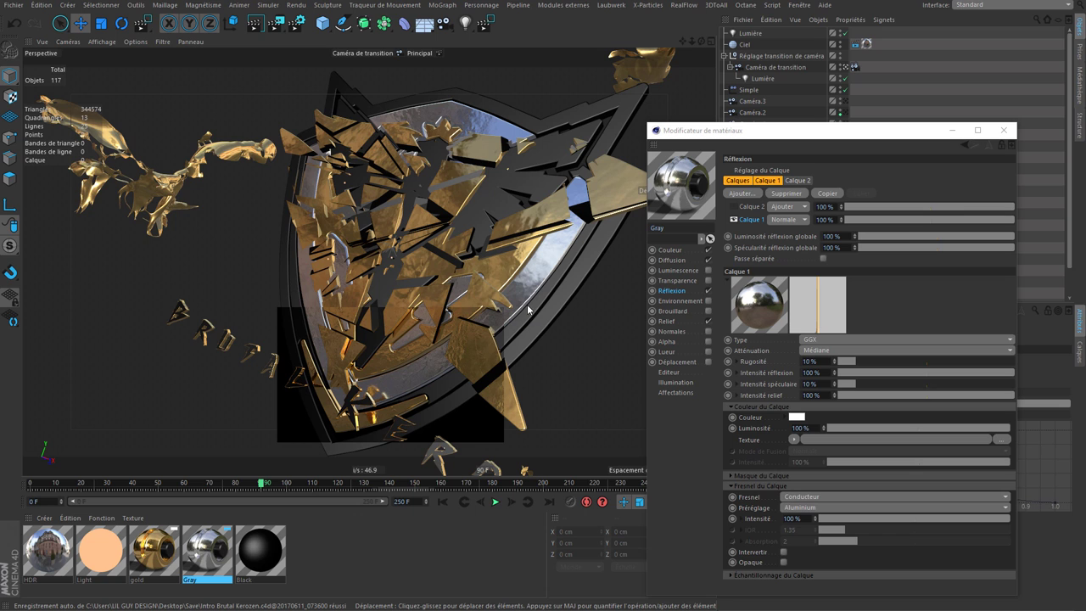
# Lower the Gray material's Fresnel intensity from 100% to 50%
pyautogui.moveTo(748, 132); pyautogui.dragTo(837, 130)
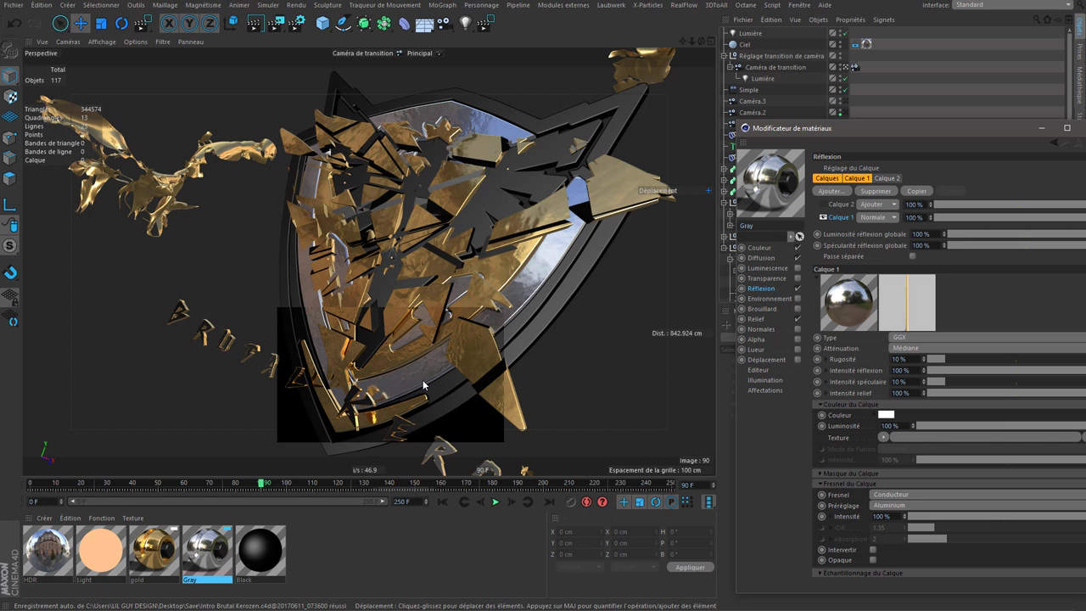
pyautogui.moveTo(835, 128)
pyautogui.mouseDown()
pyautogui.moveTo(665, 126)
pyautogui.moveTo(621, 114)
pyautogui.mouseUp()
pyautogui.click(687, 492)
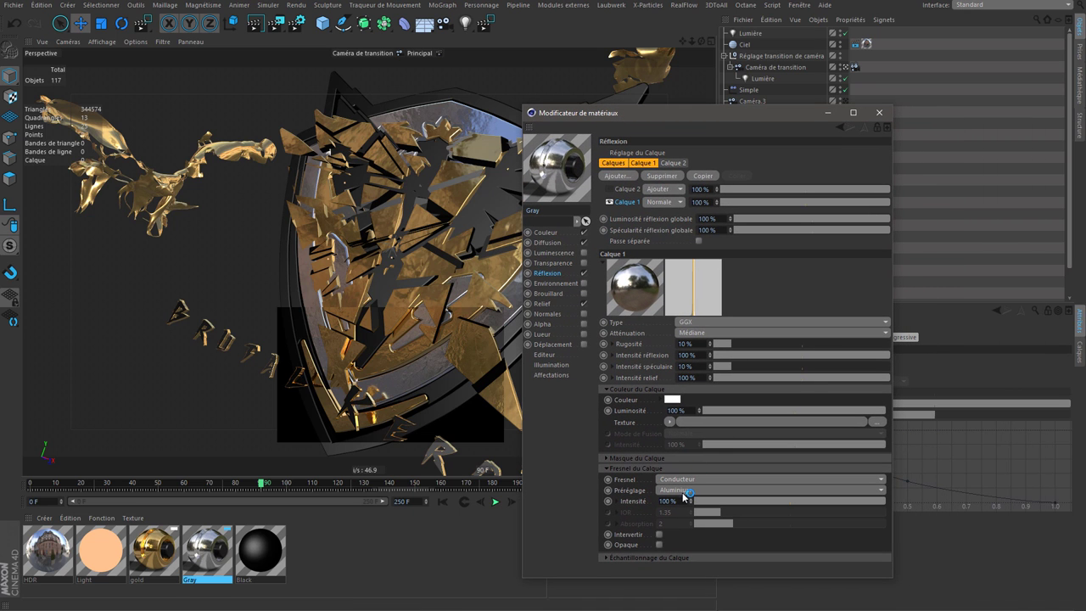
pyautogui.click(791, 500)
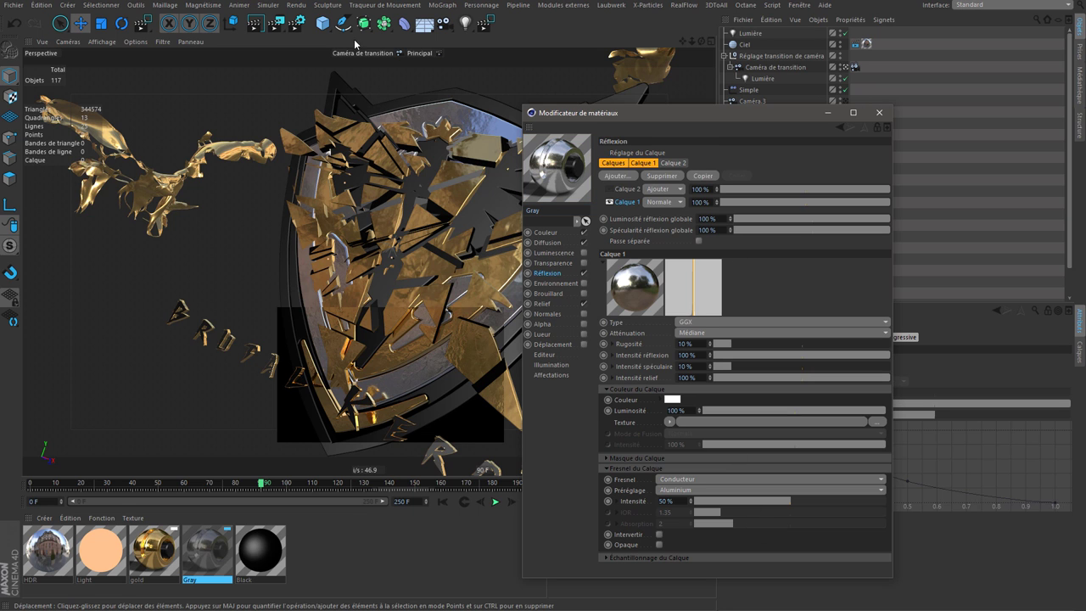
# Set the render engine back to Physique, then start and stop a Picture Viewer render
pyautogui.click(297, 23)
pyautogui.click(457, 293)
pyautogui.click(453, 314)
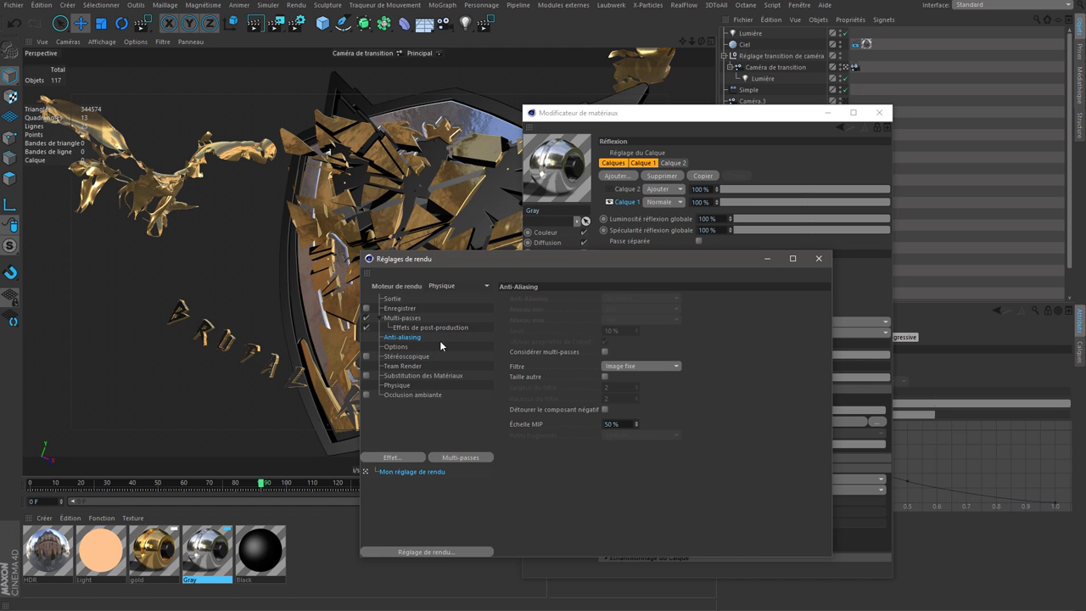
pyautogui.click(397, 385)
pyautogui.click(819, 258)
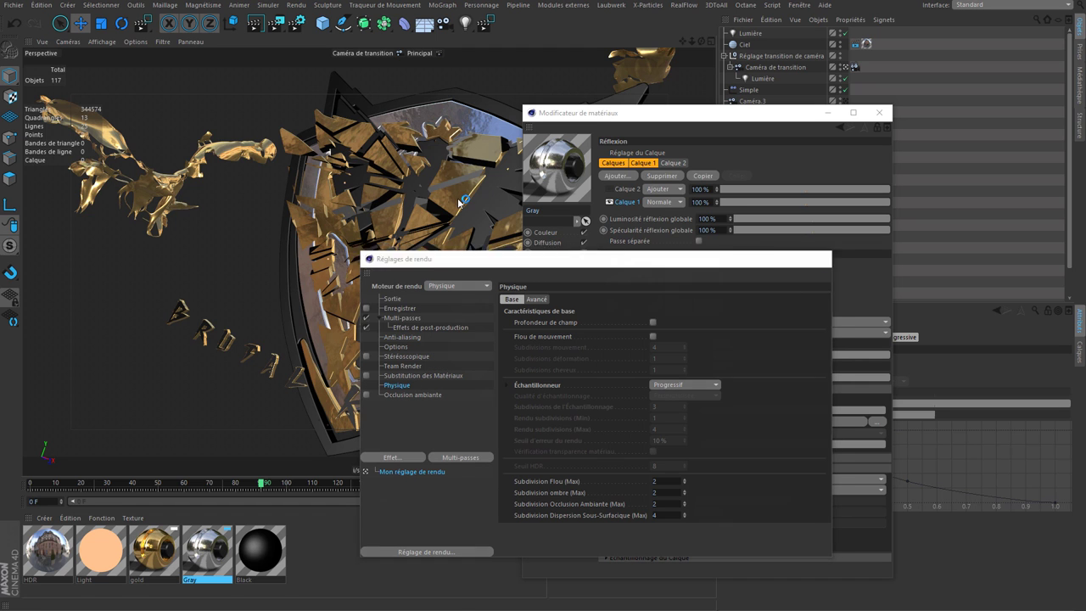
pyautogui.click(277, 23)
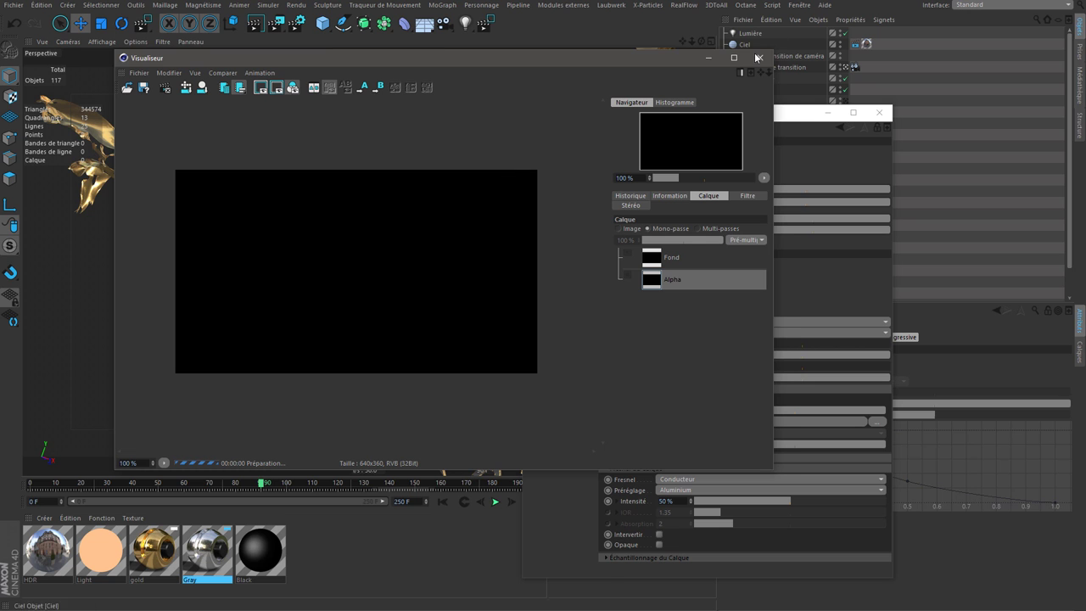
pyautogui.hotkey('shift', 'r')
pyautogui.press('Return')
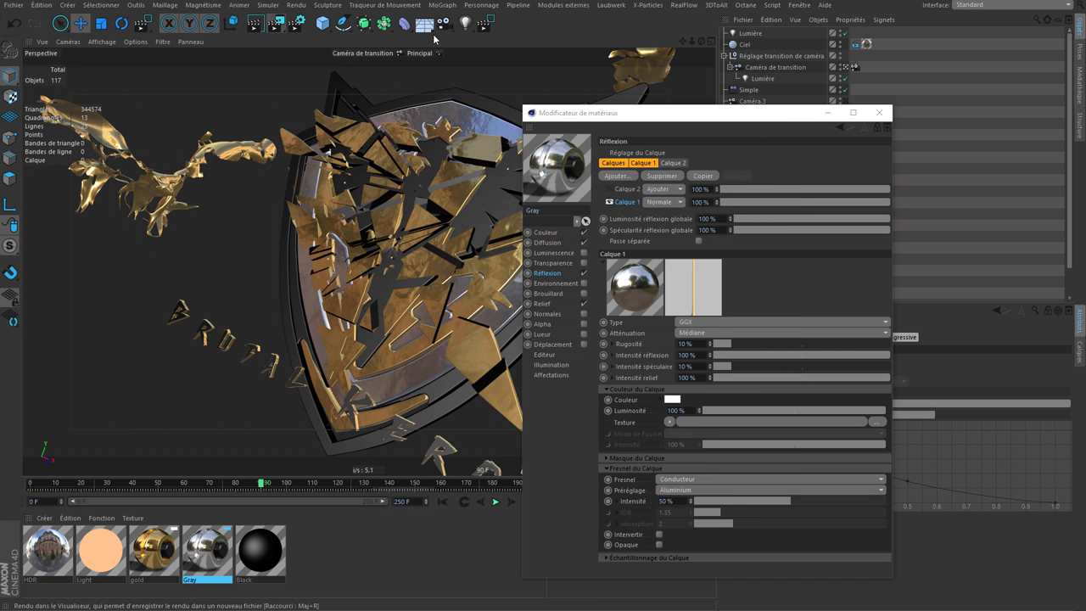
# Compare shield region renders with Fresnel intensity at 0% and back at 100%
pyautogui.moveTo(341, 369); pyautogui.dragTo(426, 412)
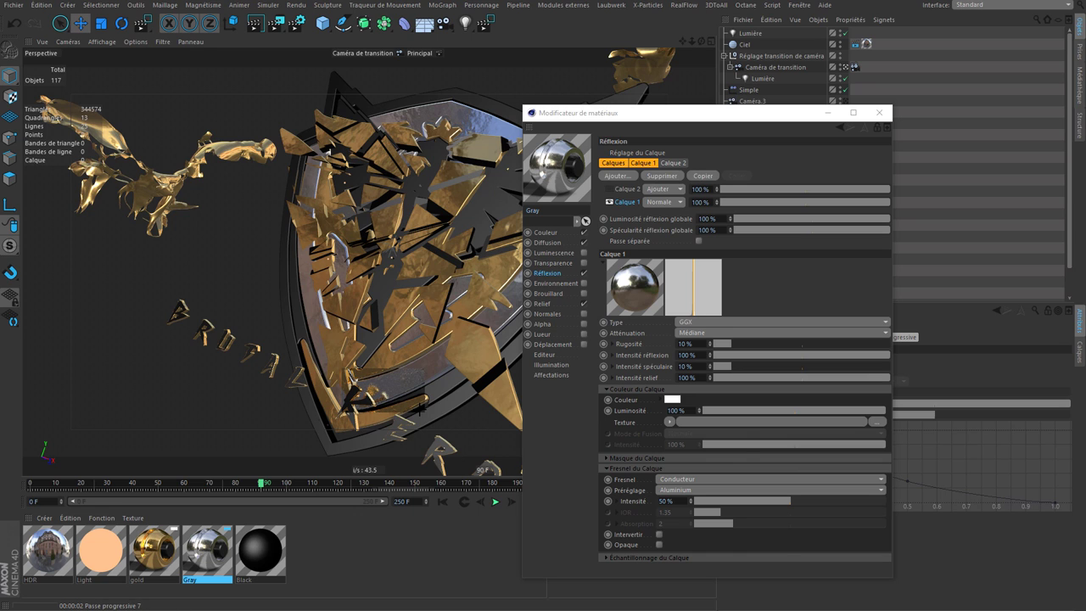
pyautogui.moveTo(728, 501); pyautogui.dragTo(689, 500)
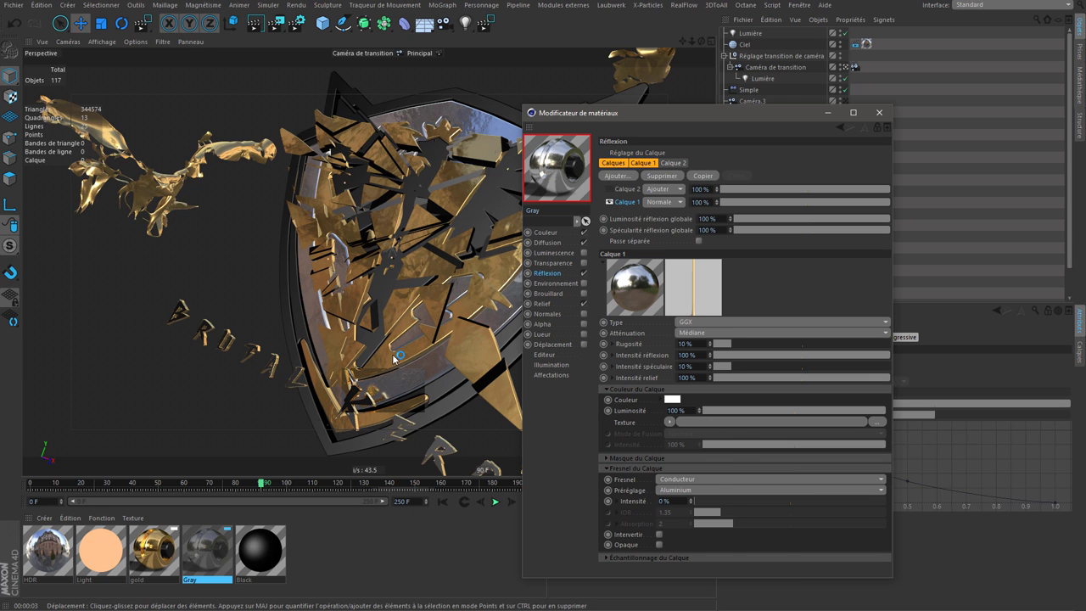
pyautogui.moveTo(342, 351); pyautogui.dragTo(444, 435)
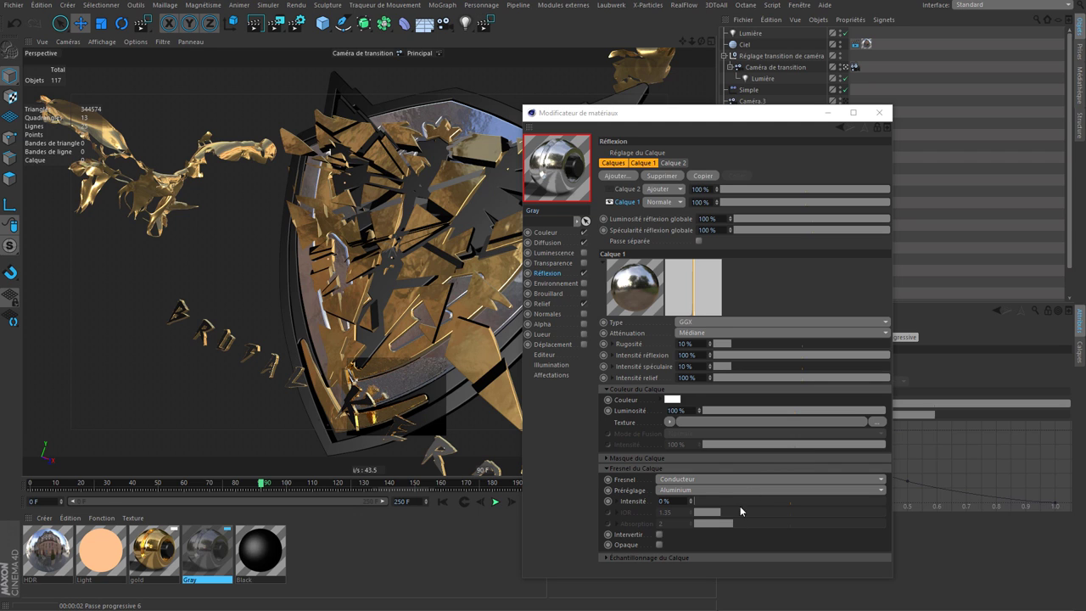
pyautogui.moveTo(711, 502); pyautogui.dragTo(886, 503)
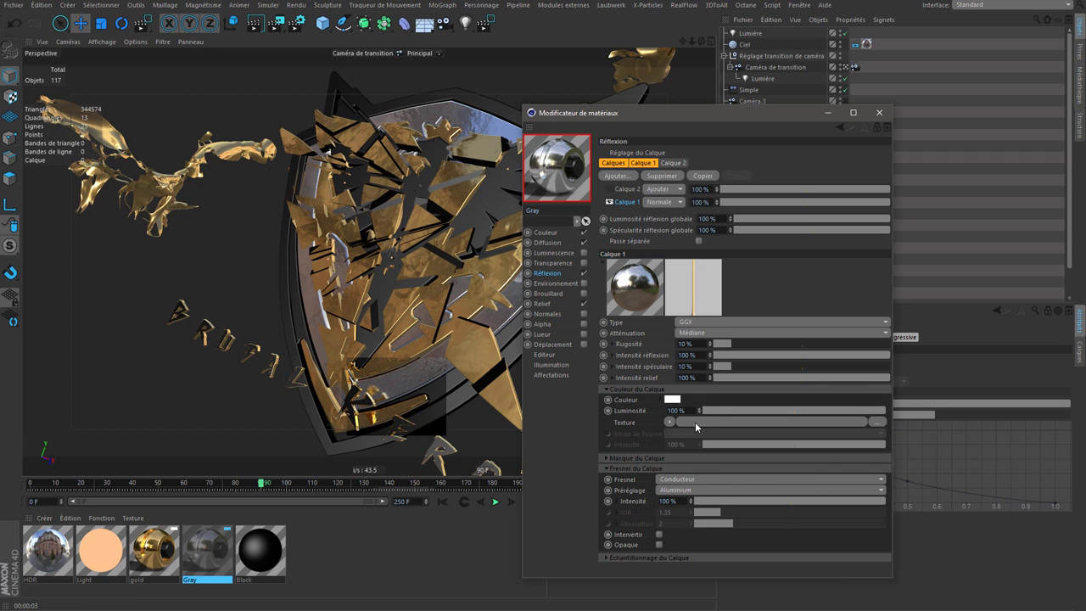
# Try a dark reflection layer colour, restore it to white, and set attenuation to Métal
pyautogui.click(672, 399)
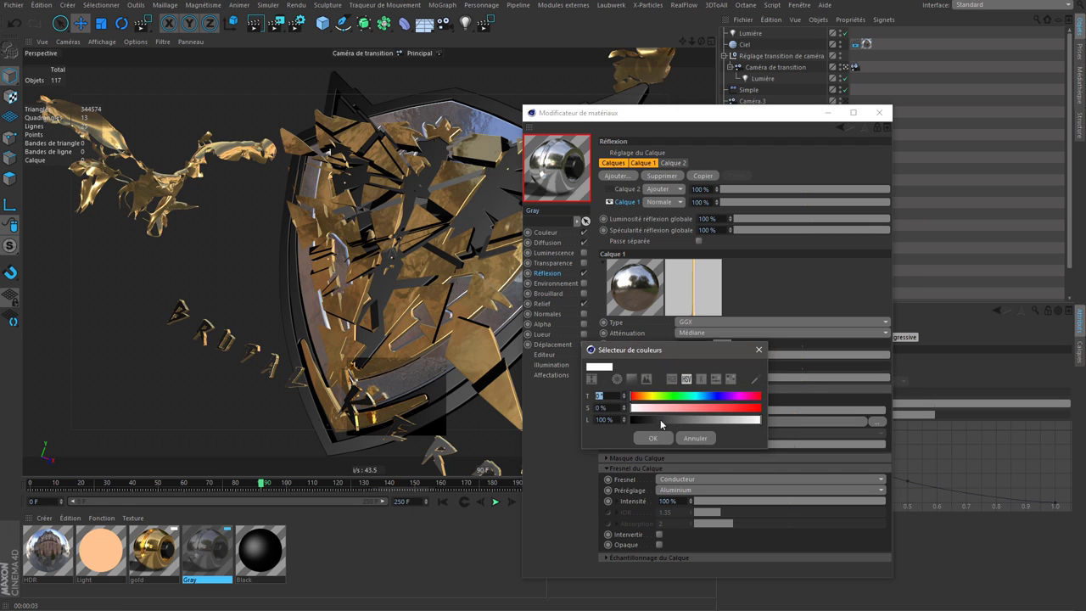
pyautogui.click(661, 419)
pyautogui.click(653, 438)
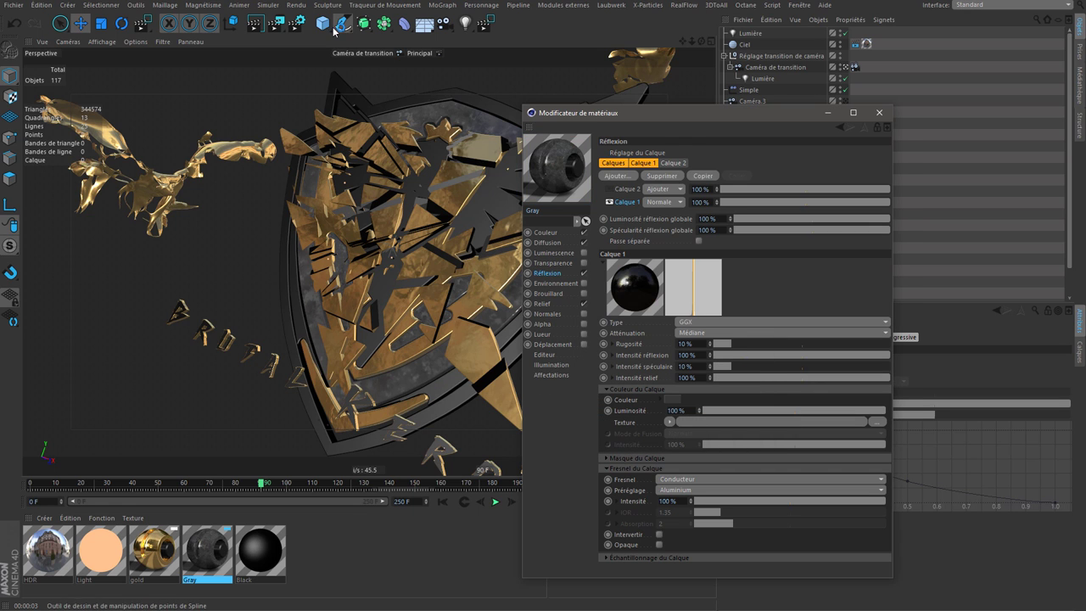
pyautogui.click(664, 400)
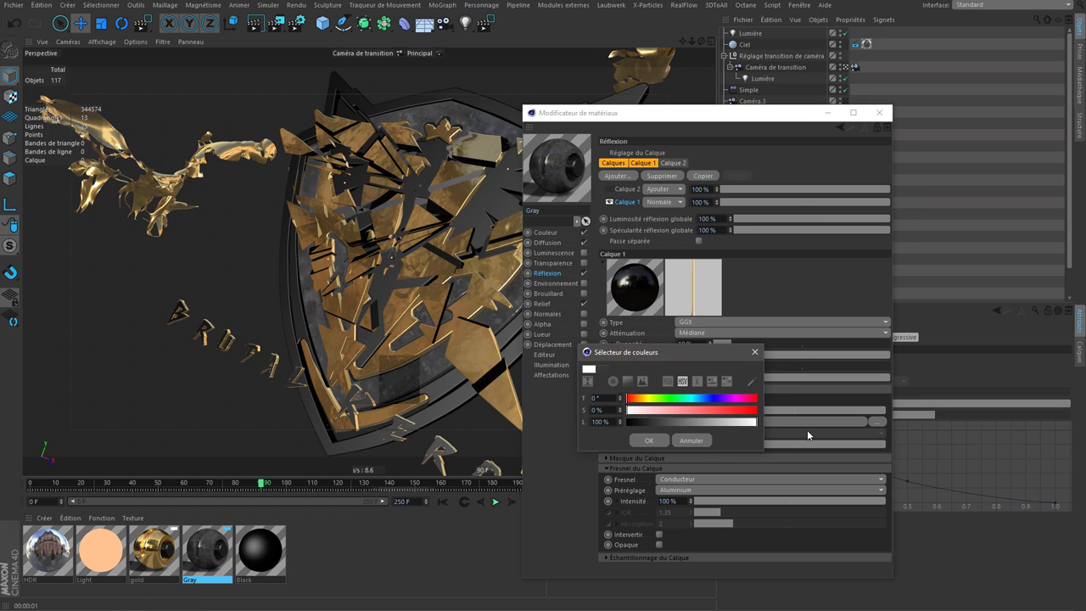
pyautogui.click(650, 441)
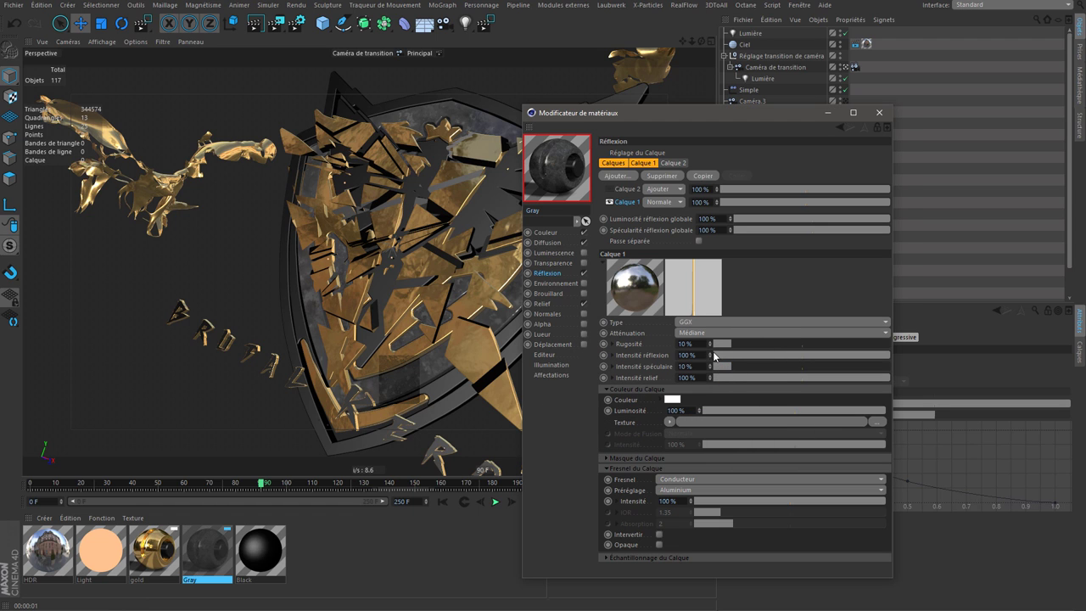
pyautogui.click(707, 335)
pyautogui.click(704, 371)
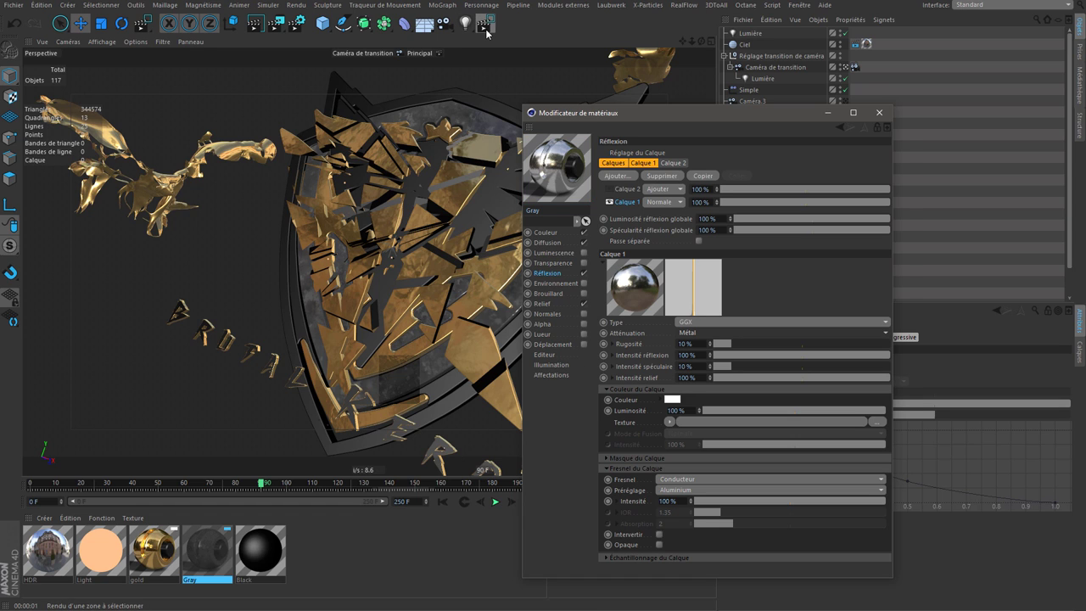
# Region-render the shield centre and reset the reflection layer's attenuation to default
pyautogui.moveTo(363, 371); pyautogui.dragTo(420, 404)
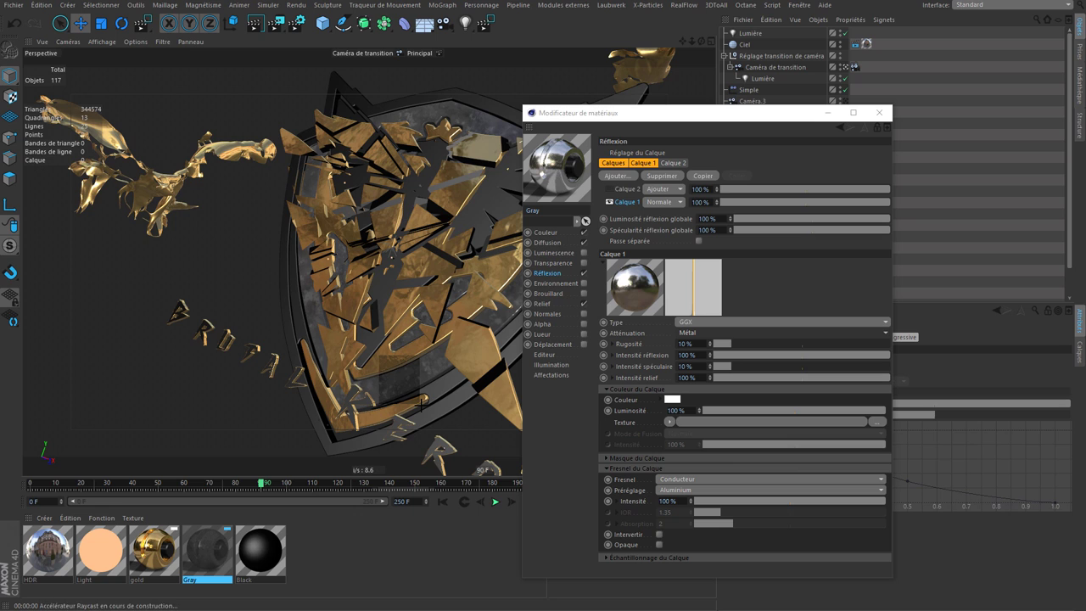
pyautogui.click(465, 396)
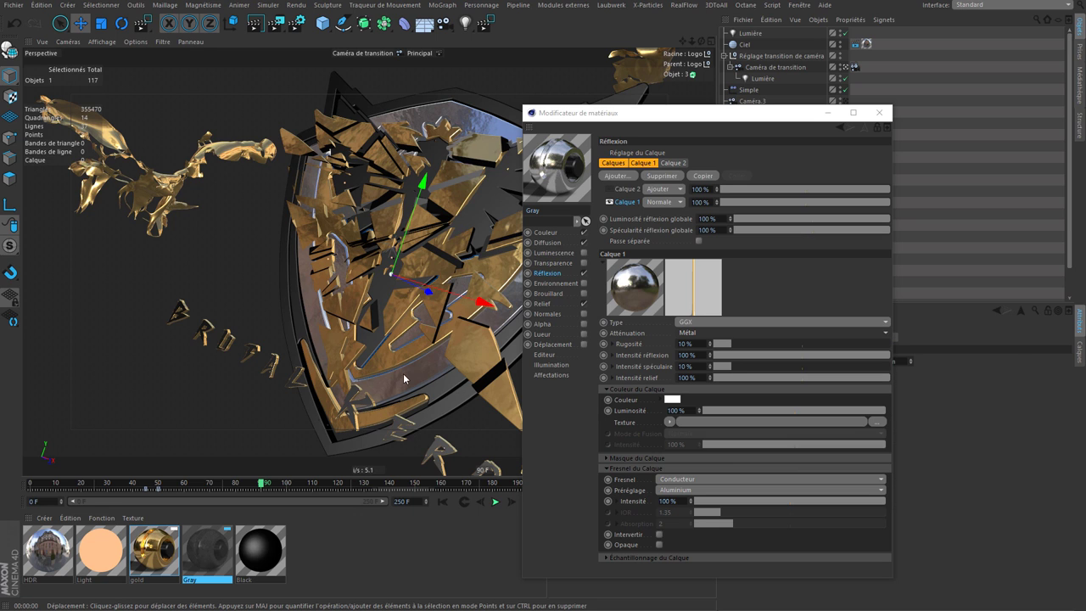
pyautogui.click(703, 334)
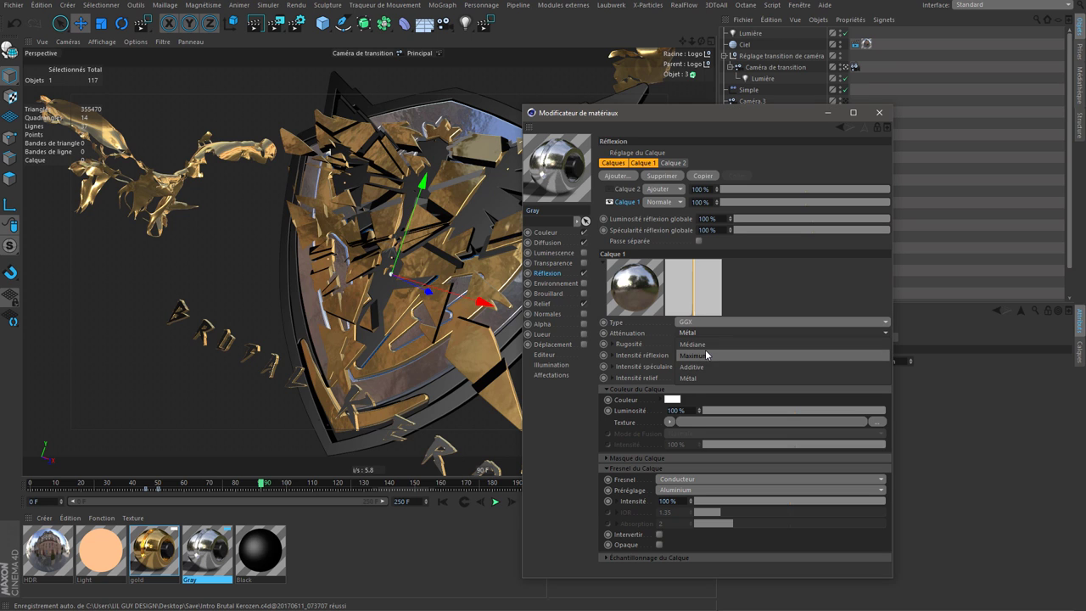
pyautogui.click(622, 345)
pyautogui.rightClick(630, 338)
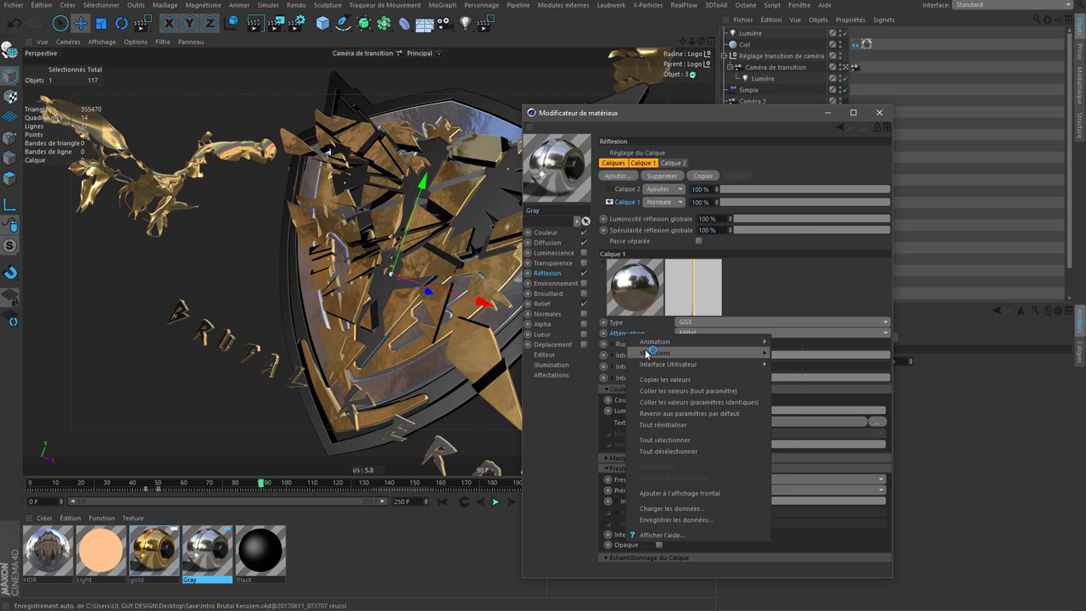
pyautogui.click(657, 391)
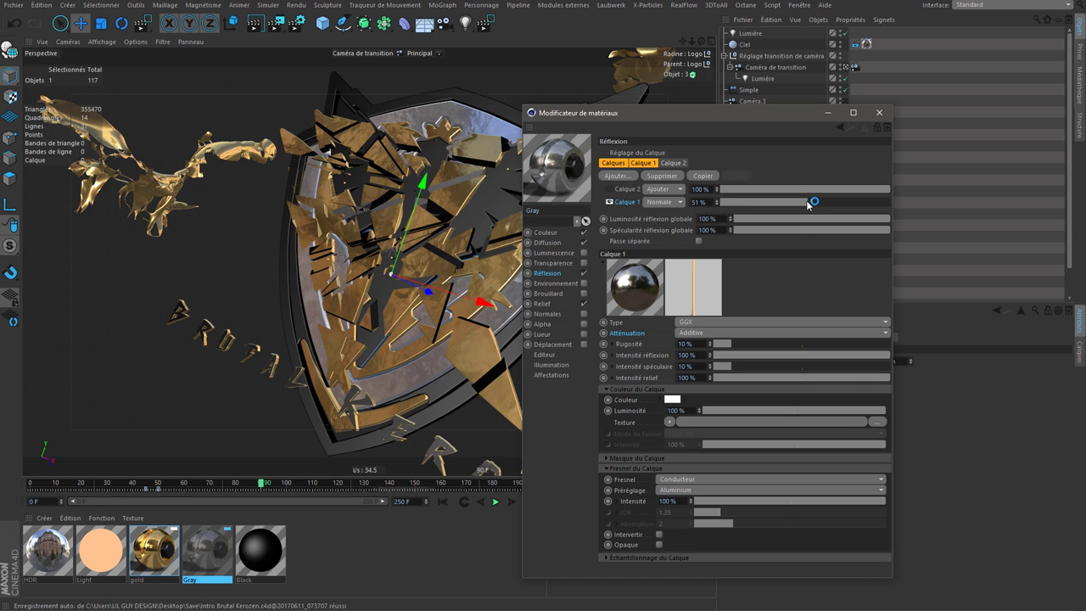
# Set Calque 1's opacity to 60%, after trying 51% and 75%, and refresh the render
pyautogui.press('Return')
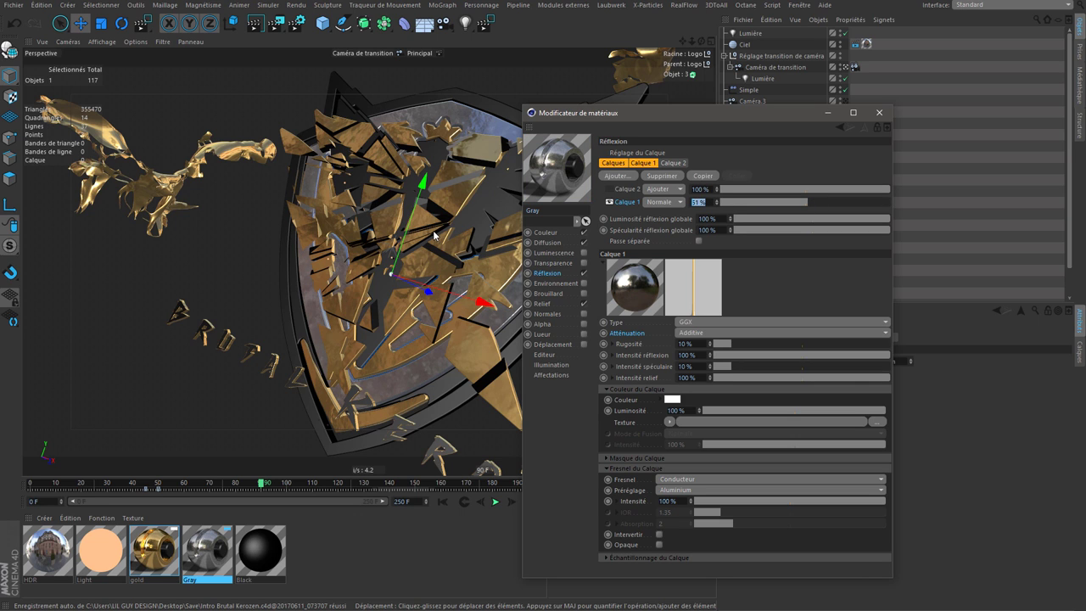
pyautogui.write('75')
pyautogui.press('Return')
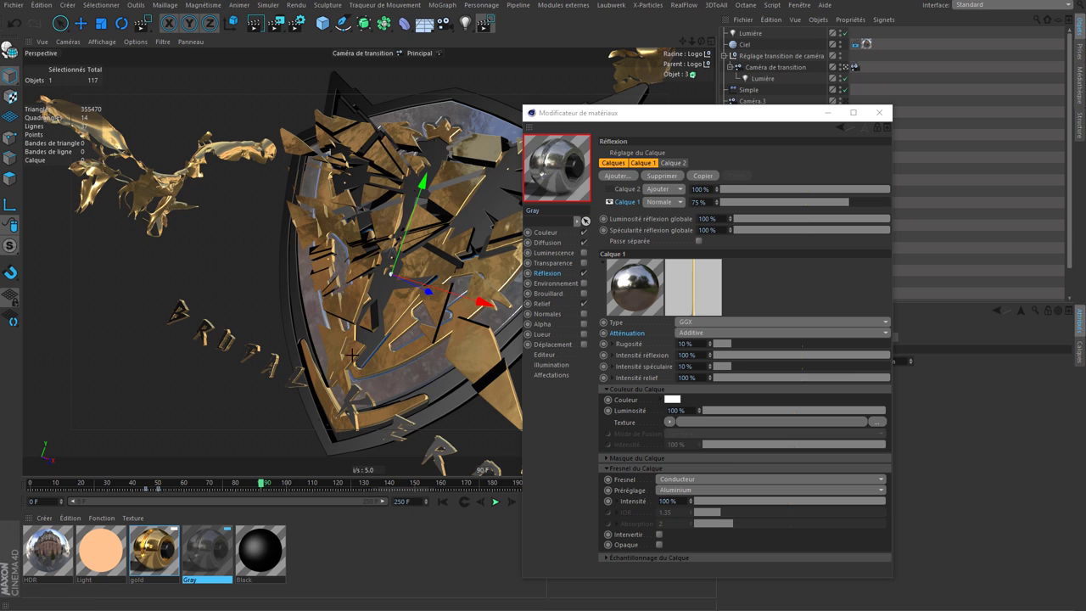
pyautogui.press('e')
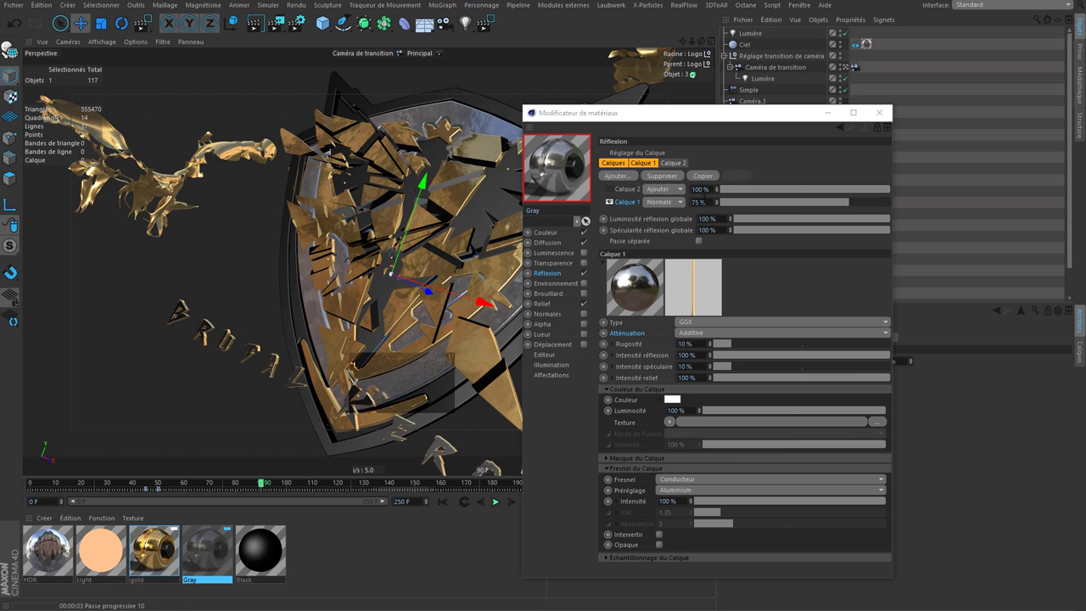
pyautogui.write('5')
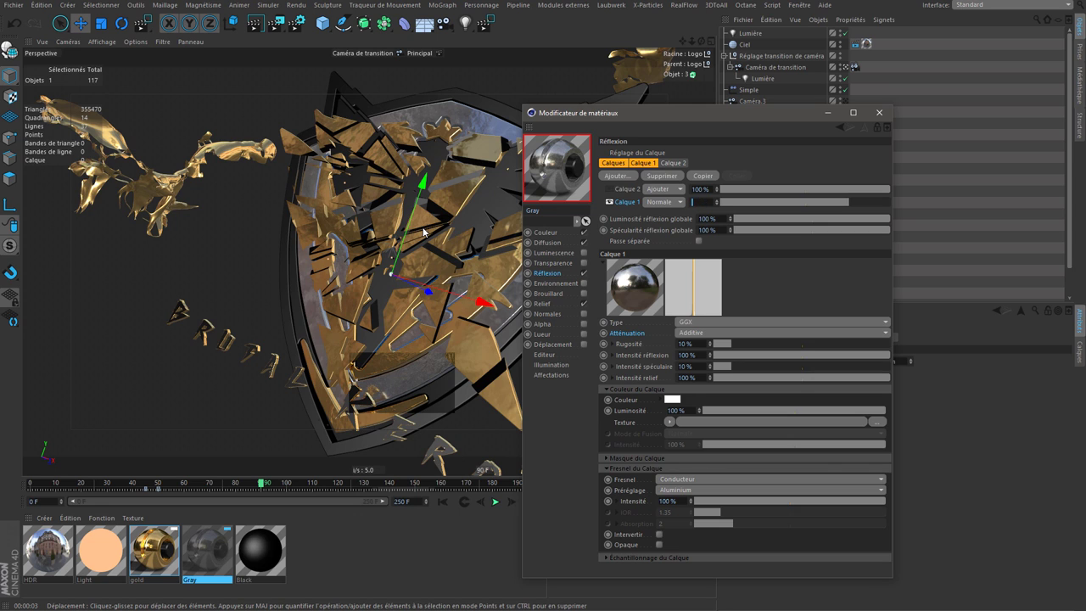
pyautogui.write('60')
pyautogui.press('Return')
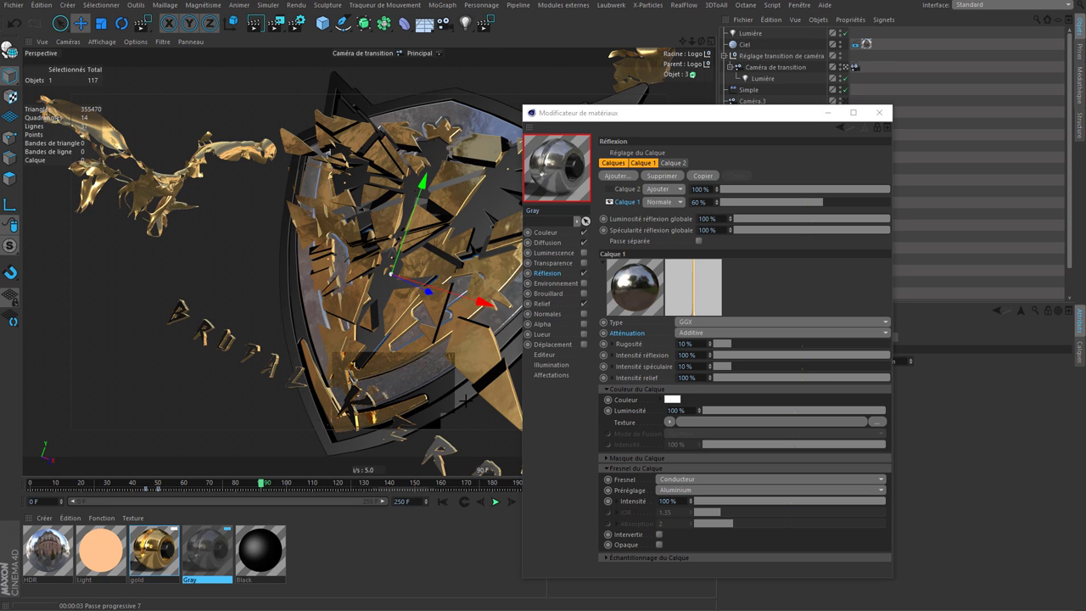
pyautogui.click(511, 325)
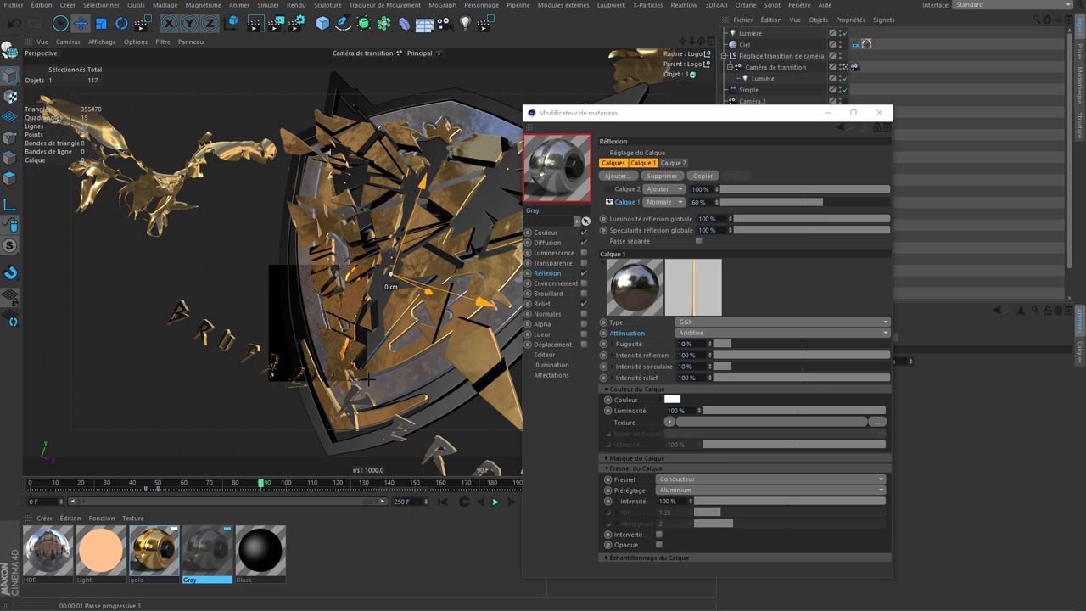
# Set Calque 2's bump strength to 0% and specular intensity to 25%
pyautogui.click(624, 189)
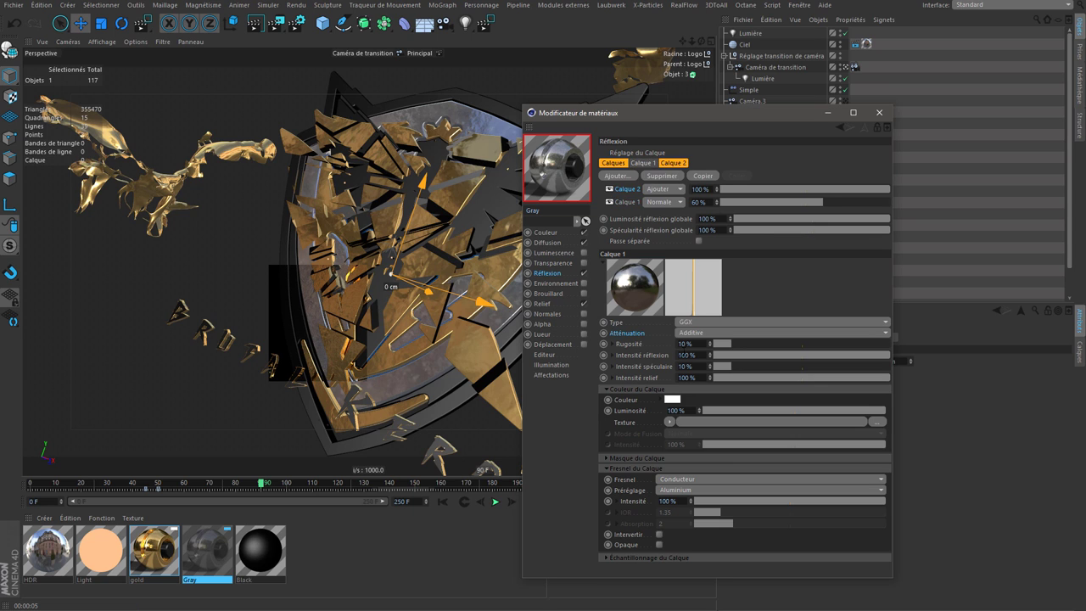
pyautogui.doubleClick(694, 378)
pyautogui.write('0')
pyautogui.hotkey('shift', 'Tab')
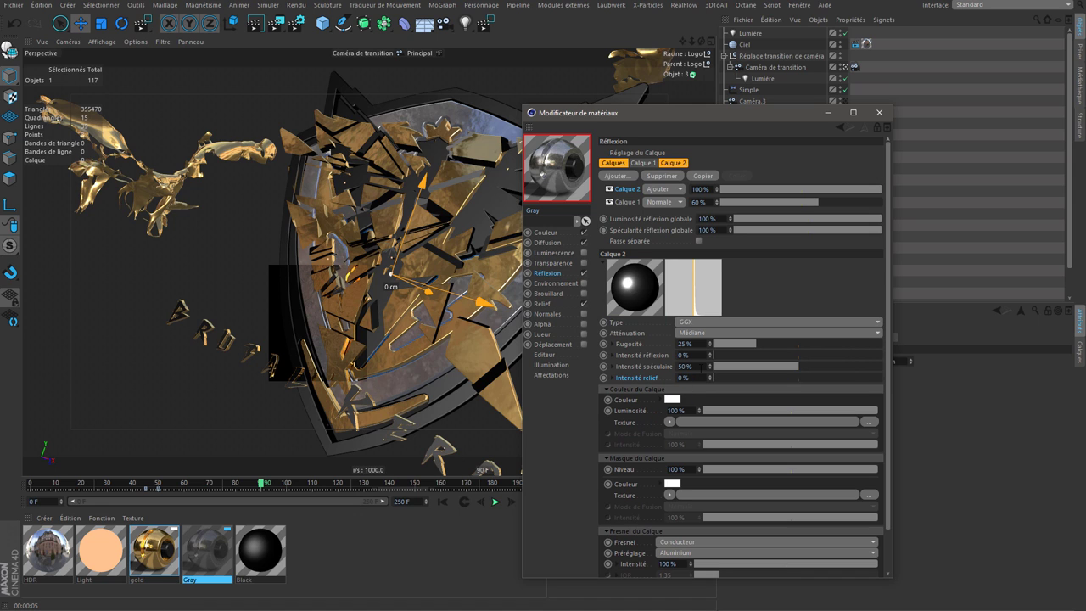
pyautogui.write('25')
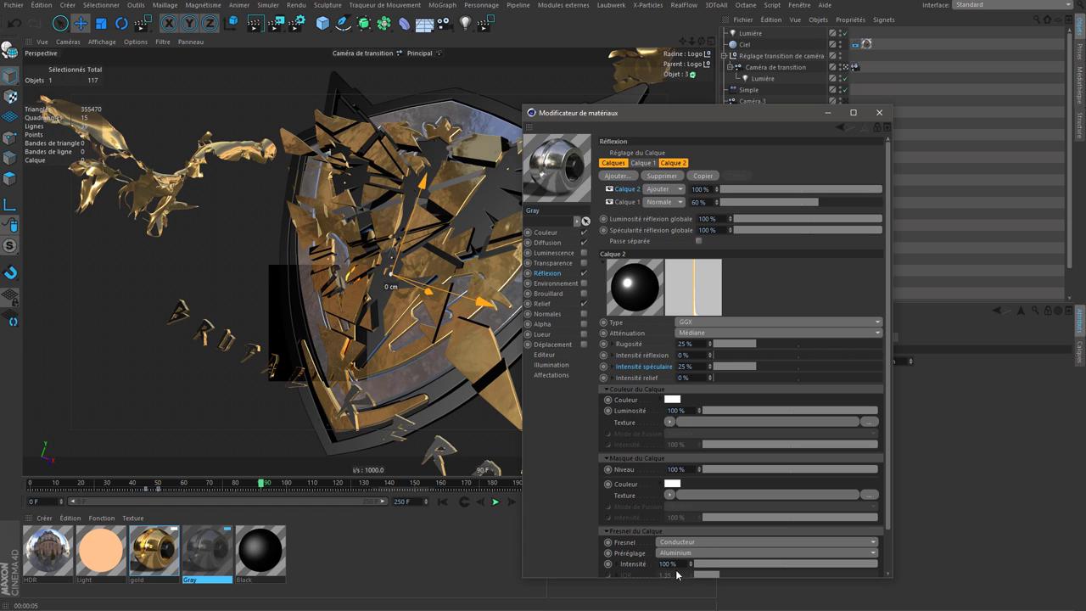
# Compare the two reflection layers and drag a render region over the shield
pyautogui.click(628, 202)
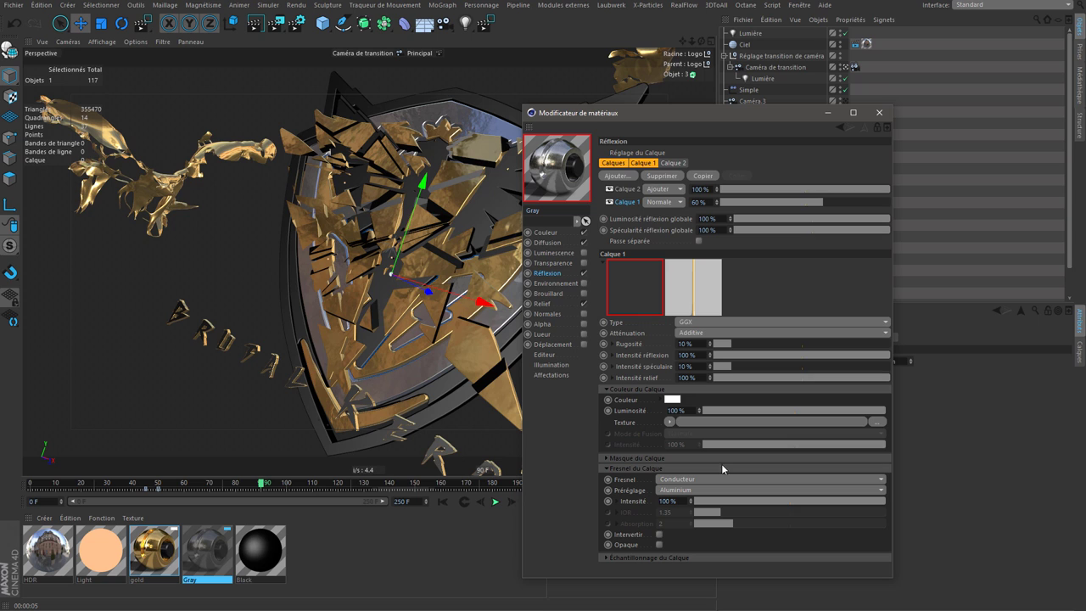
pyautogui.click(625, 190)
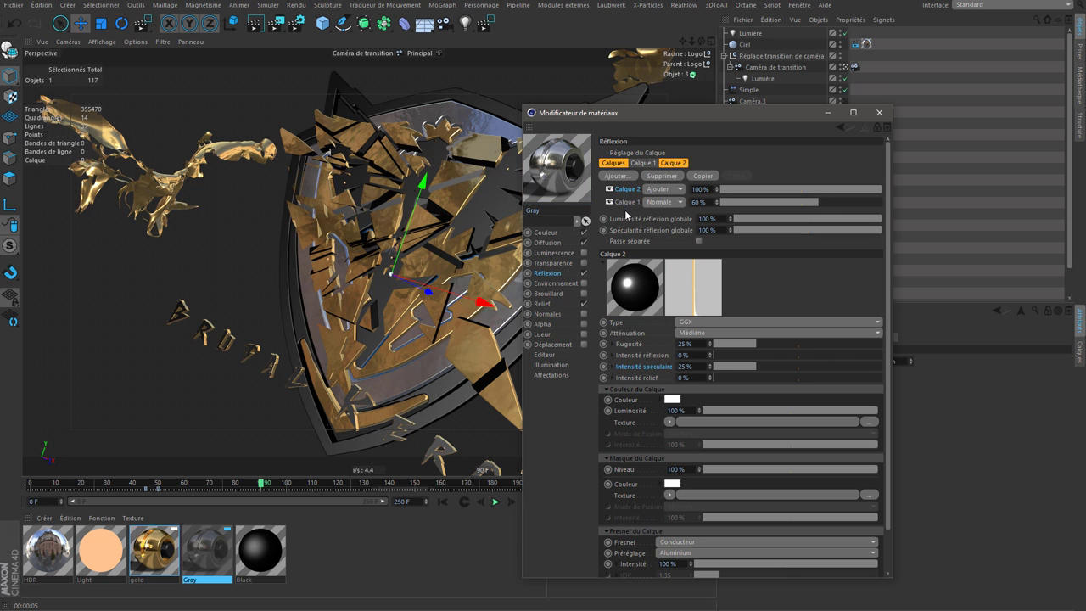
pyautogui.click(626, 202)
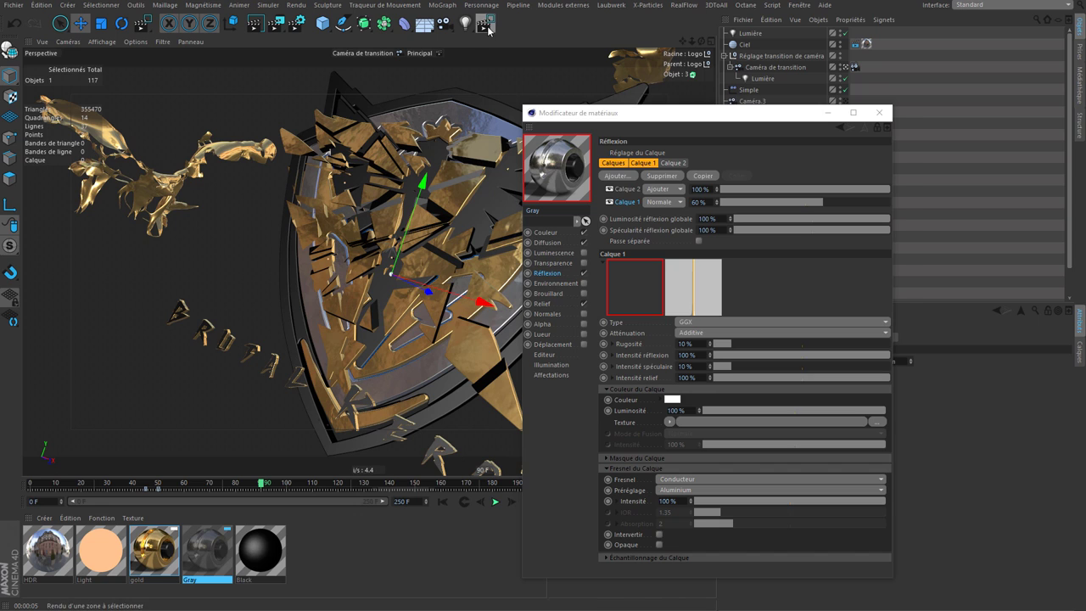
pyautogui.moveTo(377, 352); pyautogui.dragTo(459, 416)
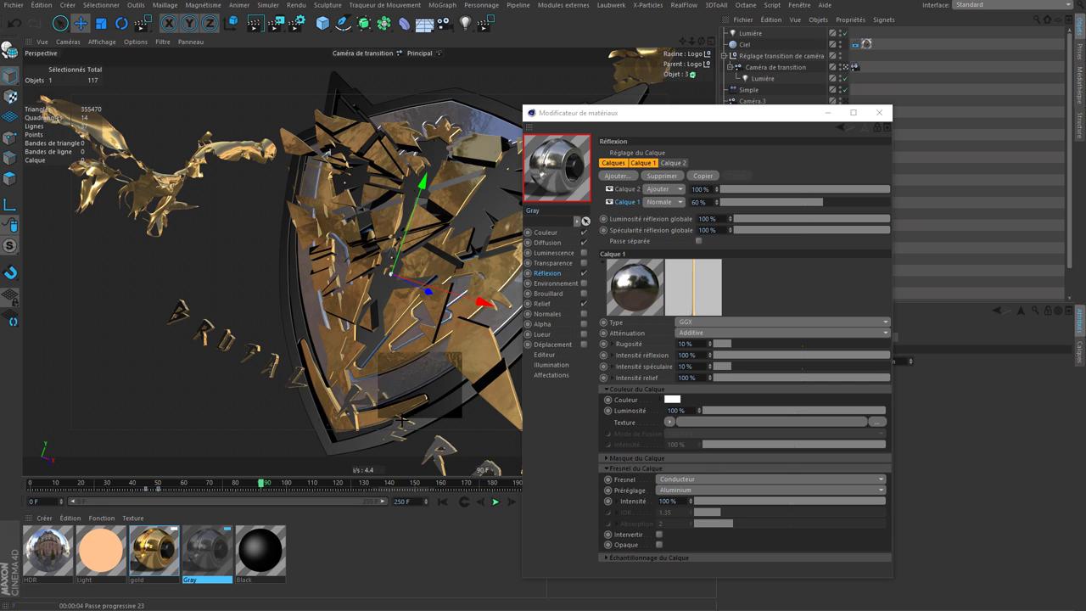
# Set Calque 1's opacity to 85%, after trying 50% and 65%, and refresh the region render
pyautogui.write('50')
pyautogui.press('Return')
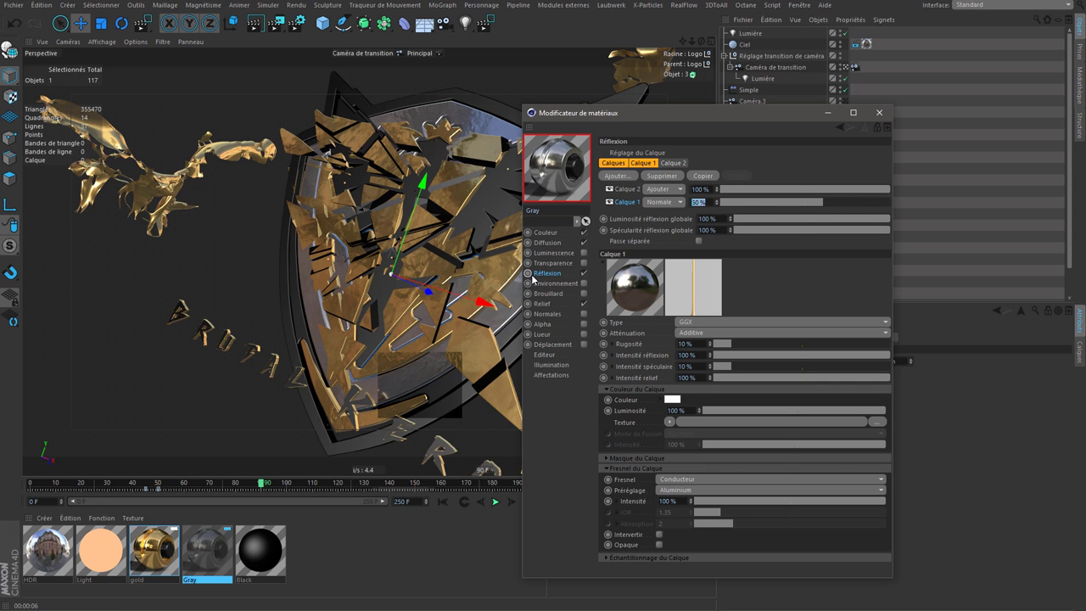
pyautogui.write('65')
pyautogui.press('Return')
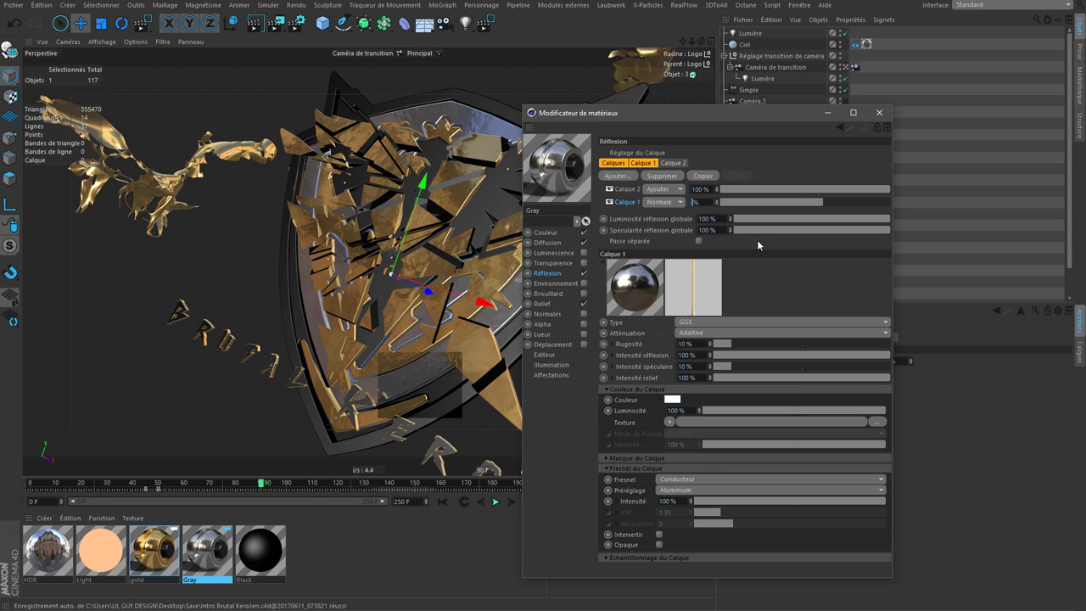
pyautogui.write('85')
pyautogui.press('Return')
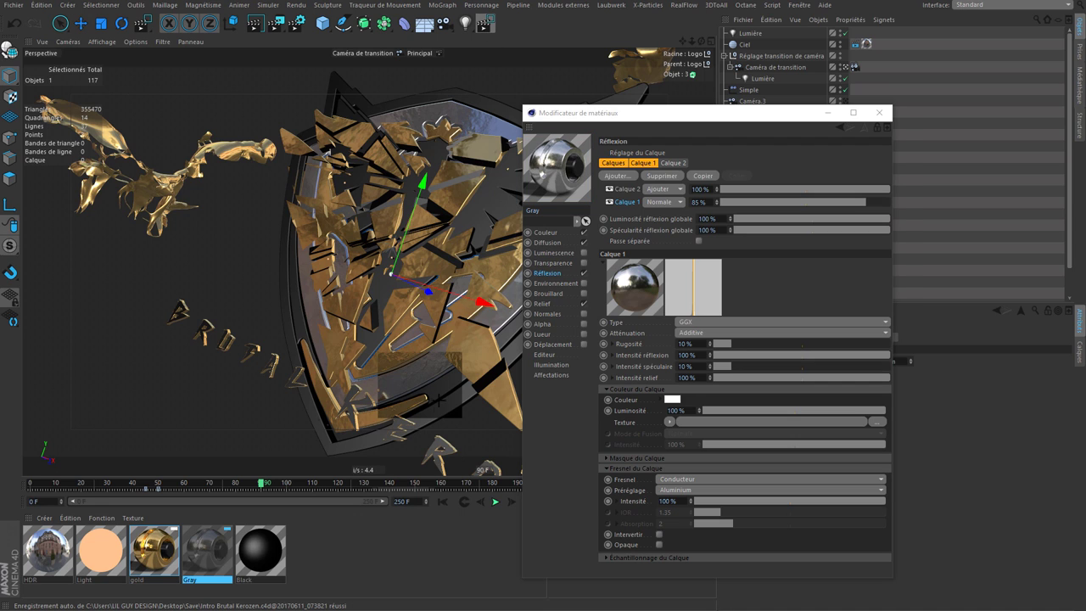
pyautogui.press('e')
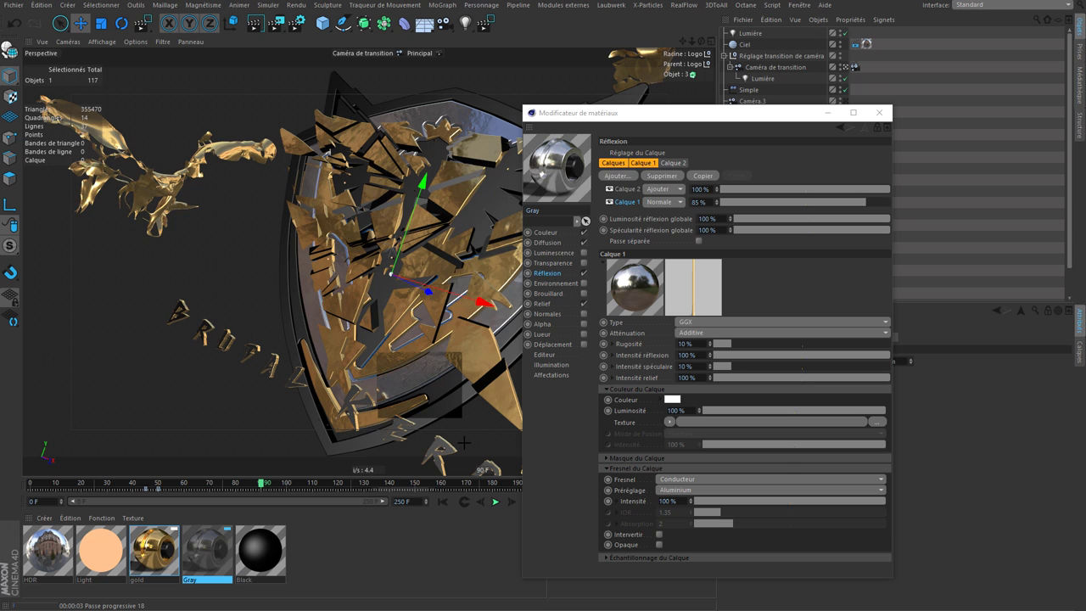
pyautogui.click(360, 346)
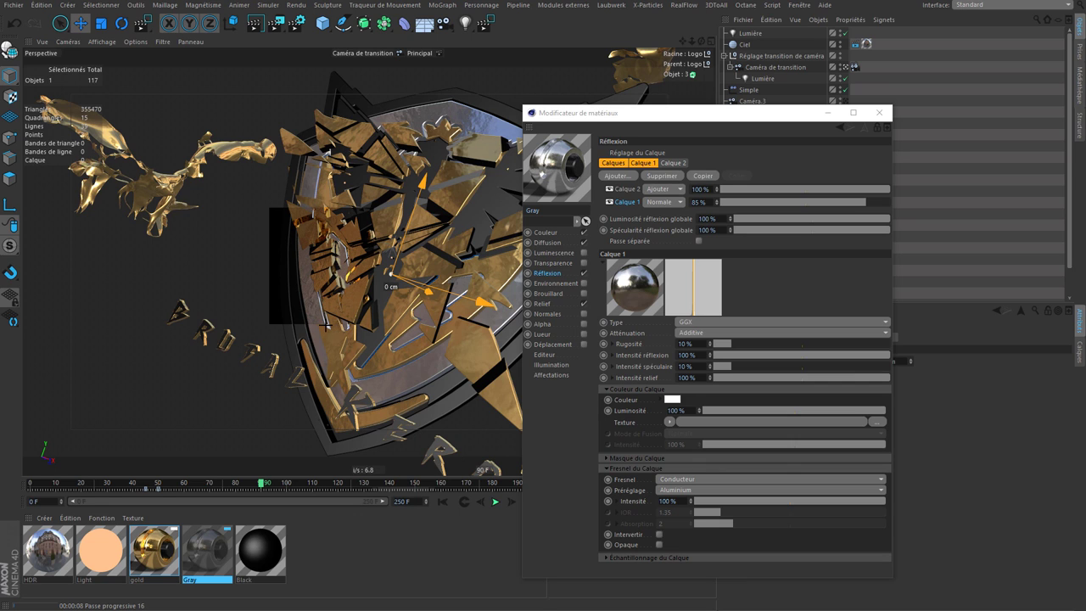
# Enable ambient occlusion in Render Settings and start a fresh region render
pyautogui.click(297, 24)
pyautogui.click(366, 394)
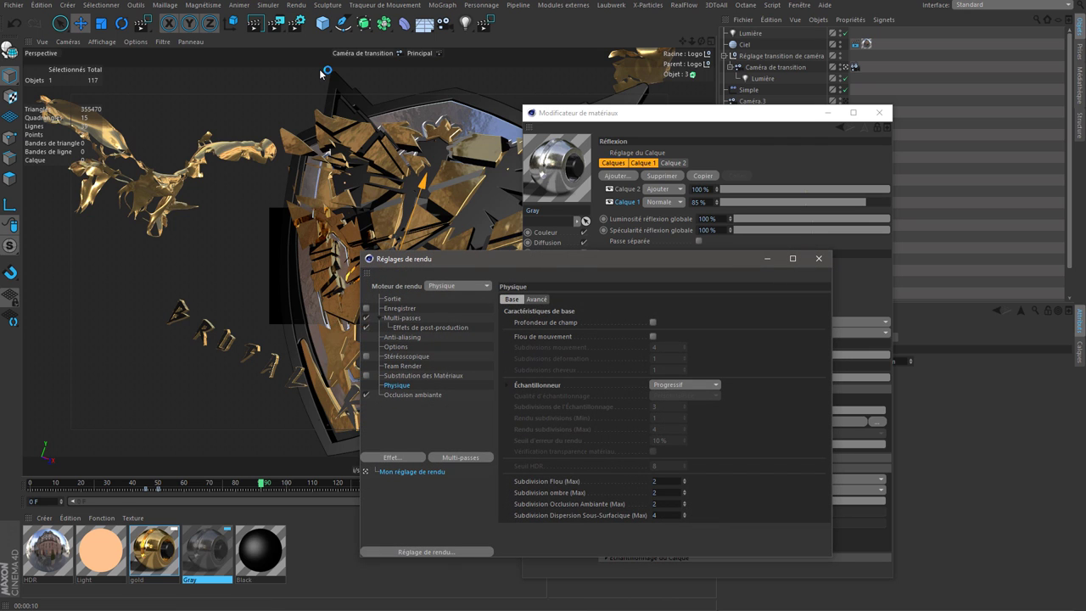
pyautogui.click(470, 29)
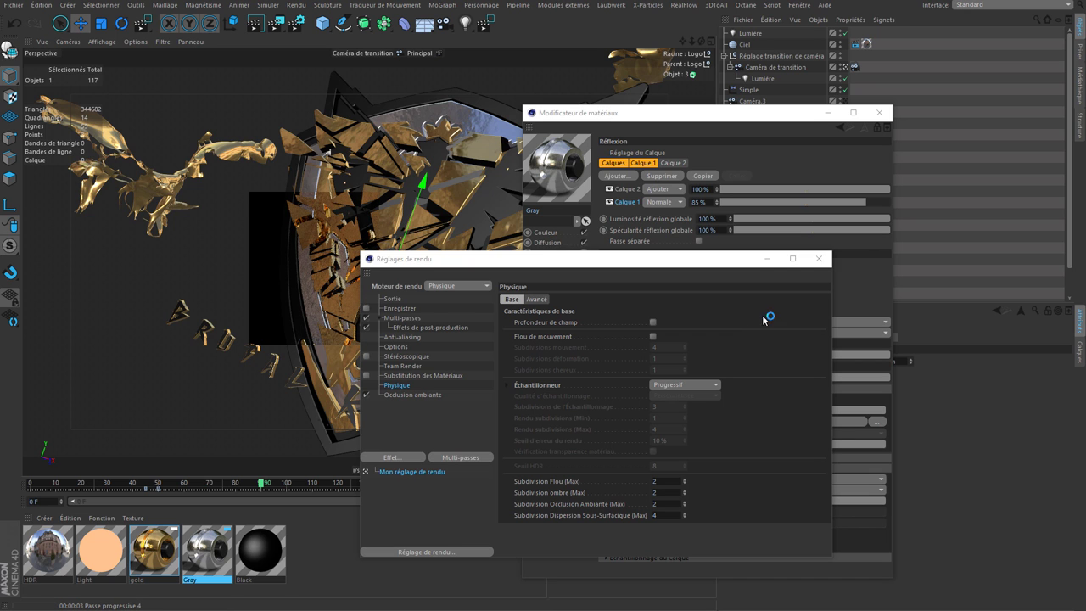
pyautogui.click(819, 258)
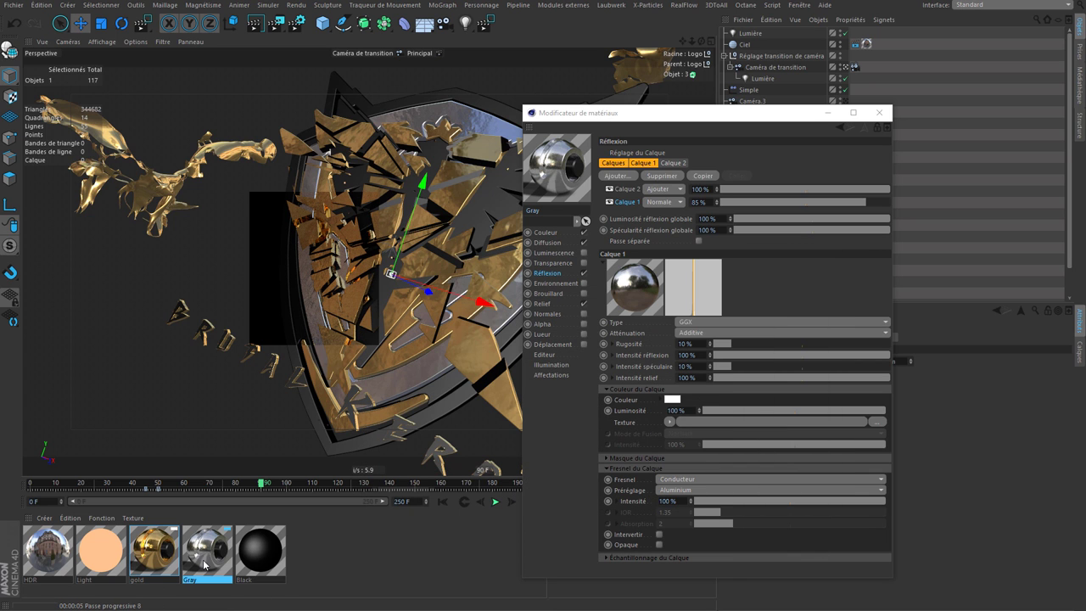
# Set the bump noise's global scale to 750%, change its seed, and keep Naki noise
pyautogui.keyDown('ctrl'); pyautogui.moveTo(211, 577); pyautogui.dragTo(261, 572); pyautogui.keyUp('ctrl')
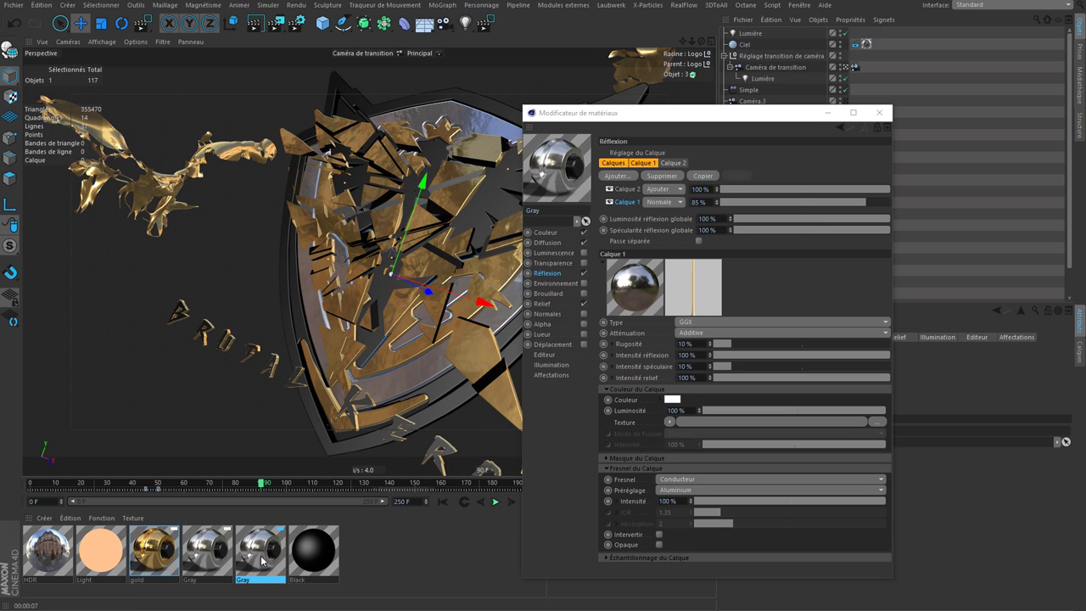
pyautogui.press('Delete')
pyautogui.click(233, 559)
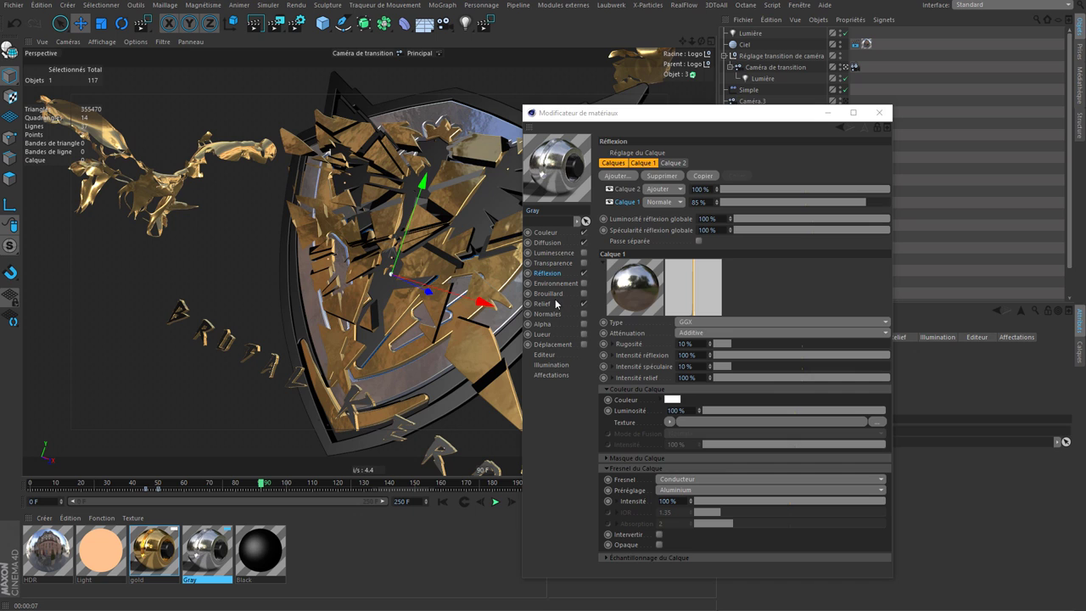
pyautogui.click(574, 302)
pyautogui.click(689, 228)
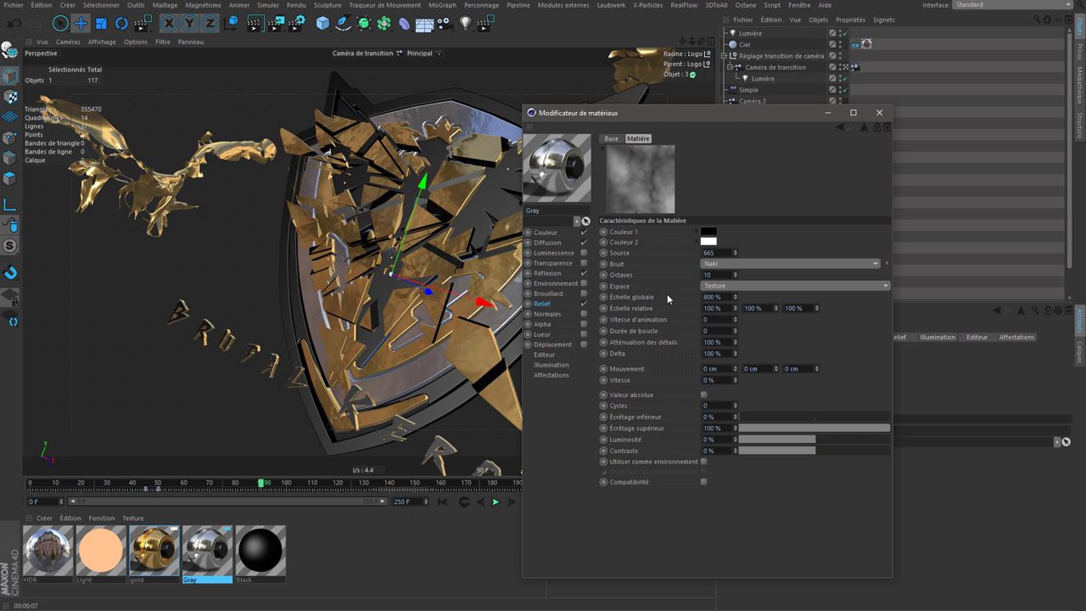
pyautogui.moveTo(738, 298); pyautogui.dragTo(550, 337)
pyautogui.write('750')
pyautogui.moveTo(735, 252); pyautogui.dragTo(737, 247)
pyautogui.click(727, 264)
pyautogui.click(727, 272)
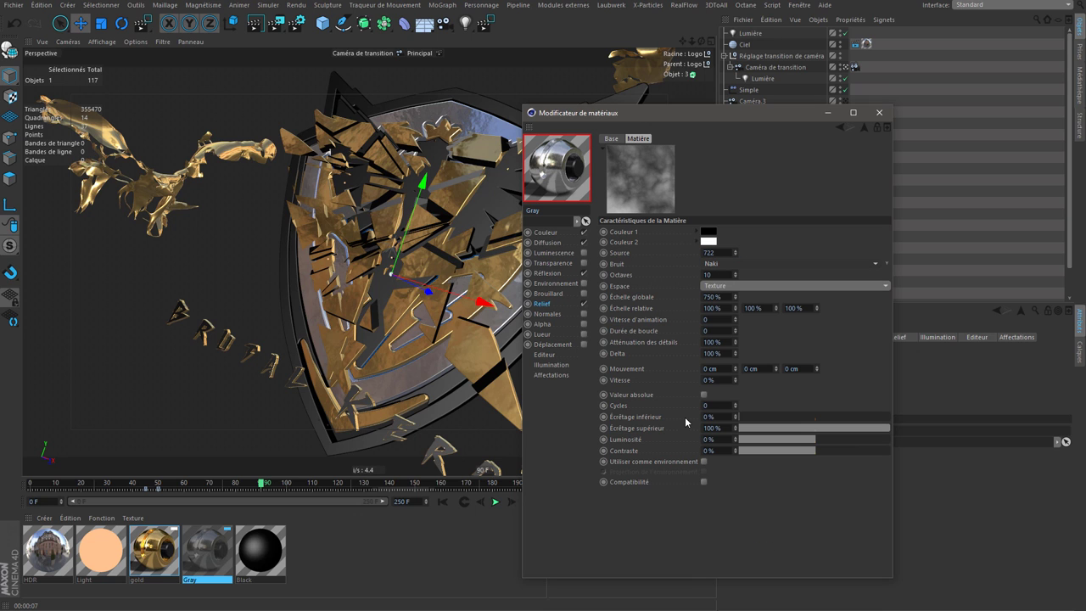
# Change the second noise layer's seed to 666 and duplicate the Gray material
pyautogui.click(840, 126)
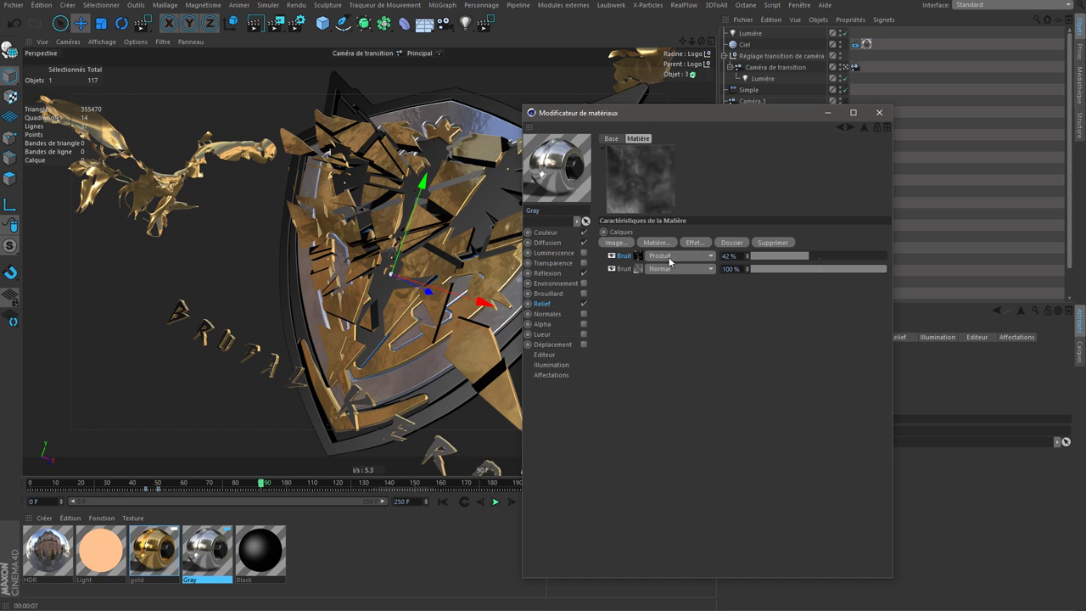
pyautogui.click(639, 268)
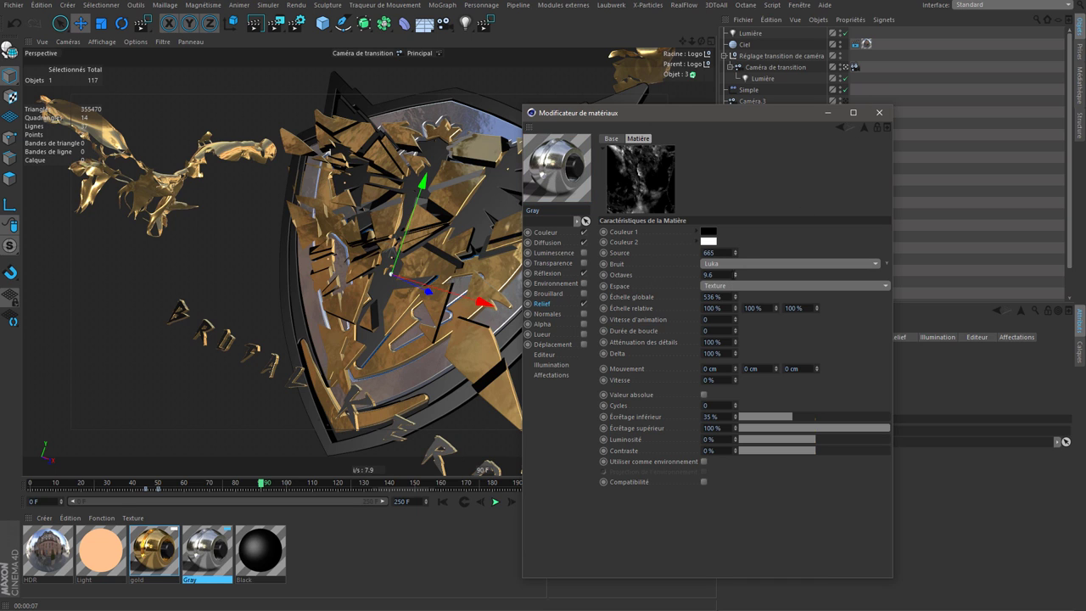
pyautogui.click(737, 250)
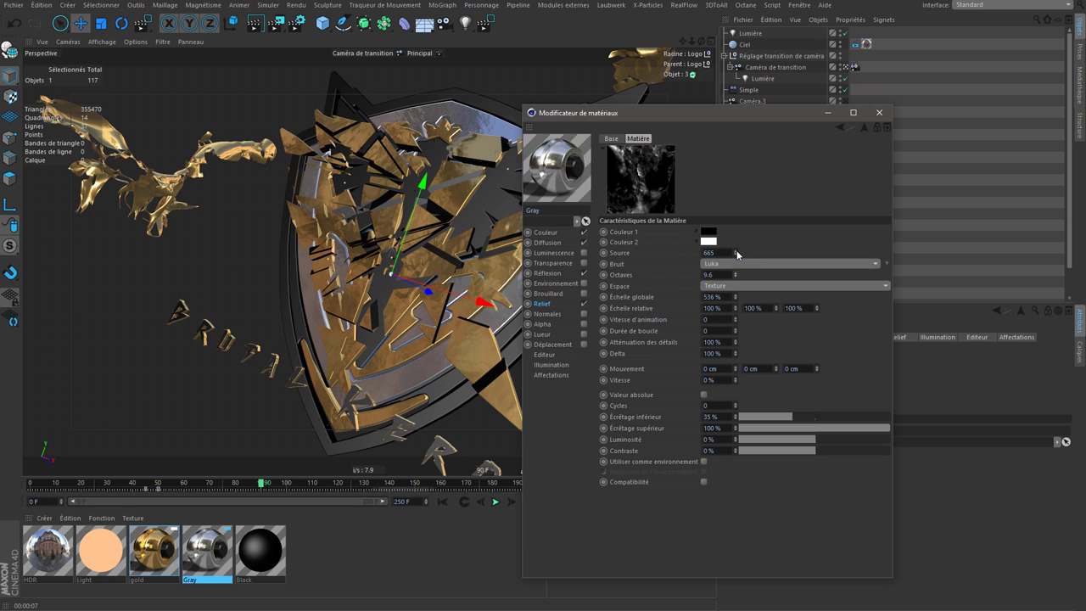
pyautogui.click(841, 128)
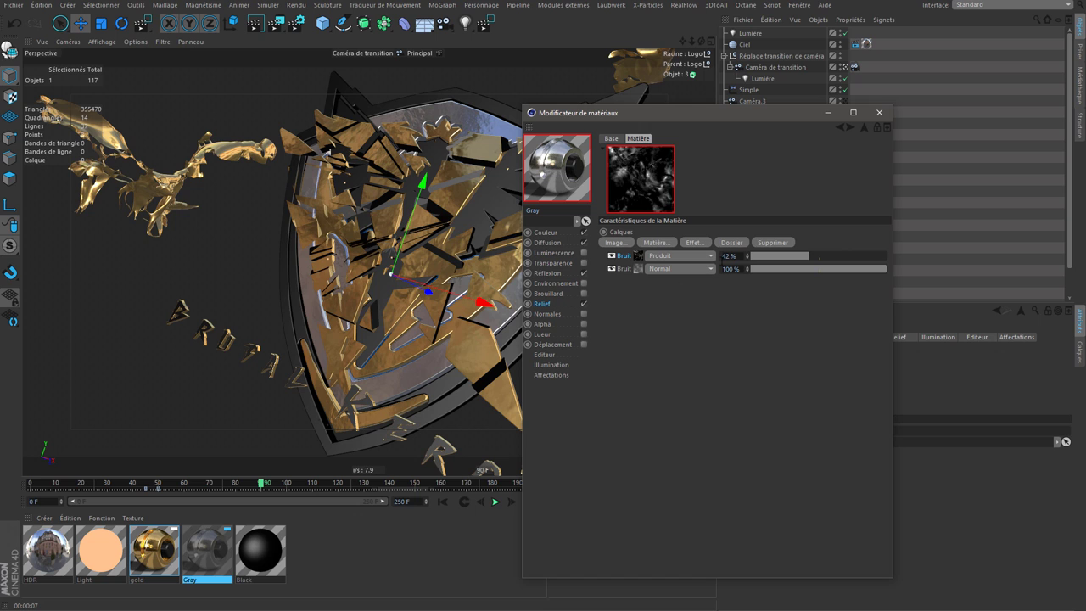
pyautogui.click(215, 559)
pyautogui.keyDown('ctrl'); pyautogui.moveTo(214, 558); pyautogui.dragTo(240, 556); pyautogui.keyUp('ctrl')
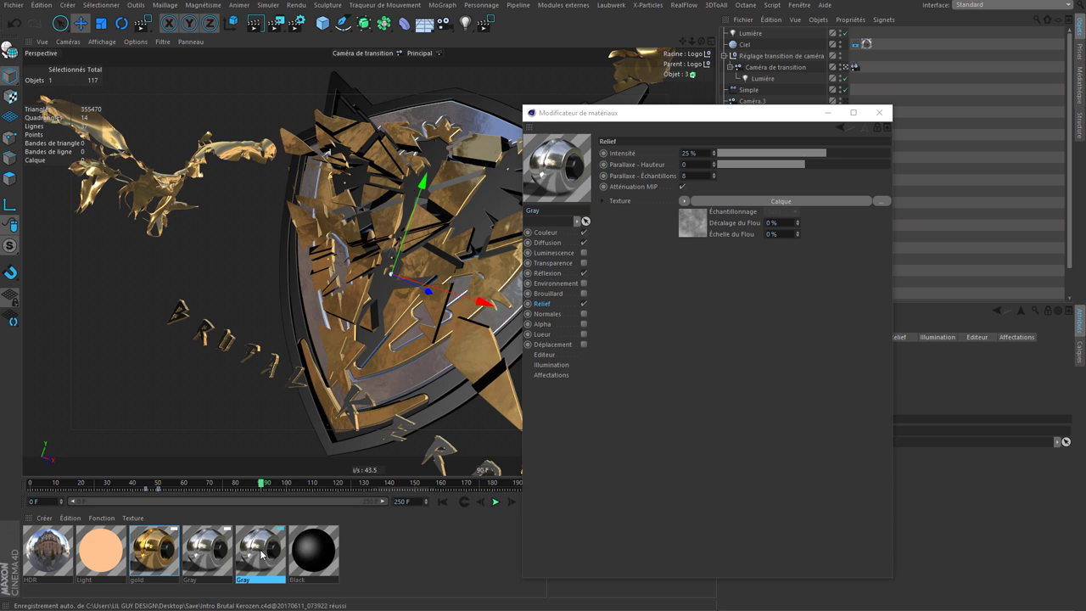
# Undo the old Black material and rename the new material copy to 'Black'
pyautogui.hotkey('ctrl', 'z')
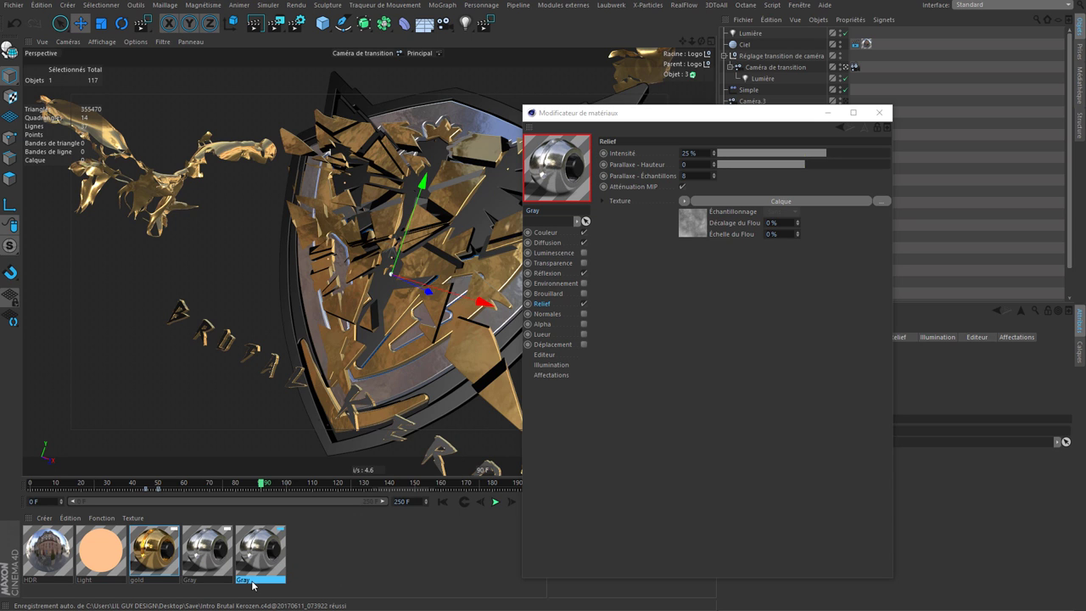
pyautogui.click(286, 582)
pyautogui.hotkey('ctrl', 'a')
pyautogui.write('Black')
pyautogui.press('Return')
pyautogui.press('Return')
# Set the Black material's base colour lightness to 5% and show its Diffusion and Reflection channels
pyautogui.click(553, 232)
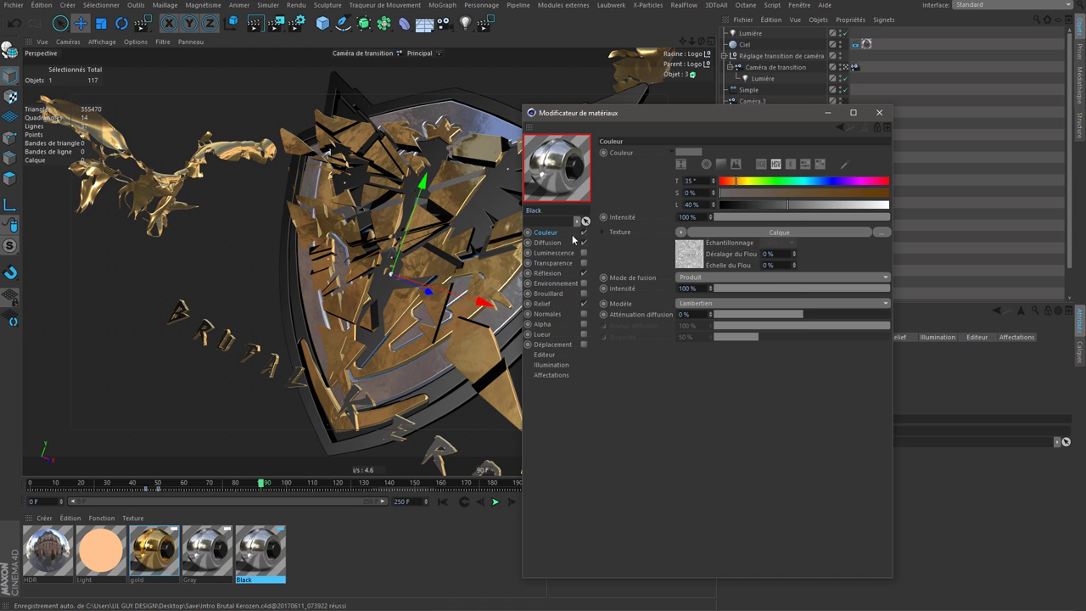
pyautogui.click(696, 162)
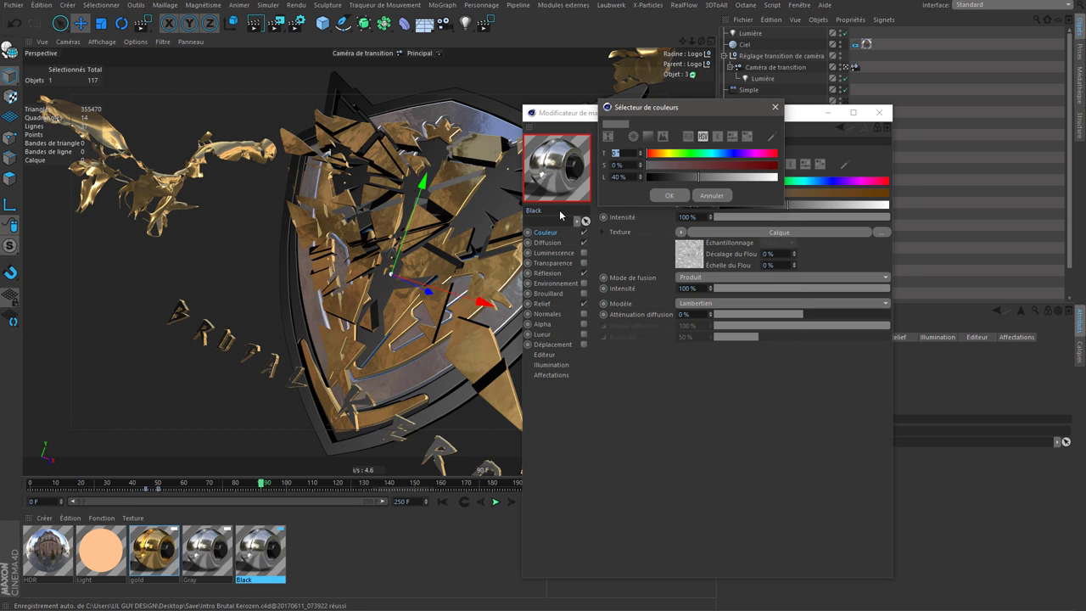
pyautogui.click(618, 176)
pyautogui.write('5')
pyautogui.press('Return')
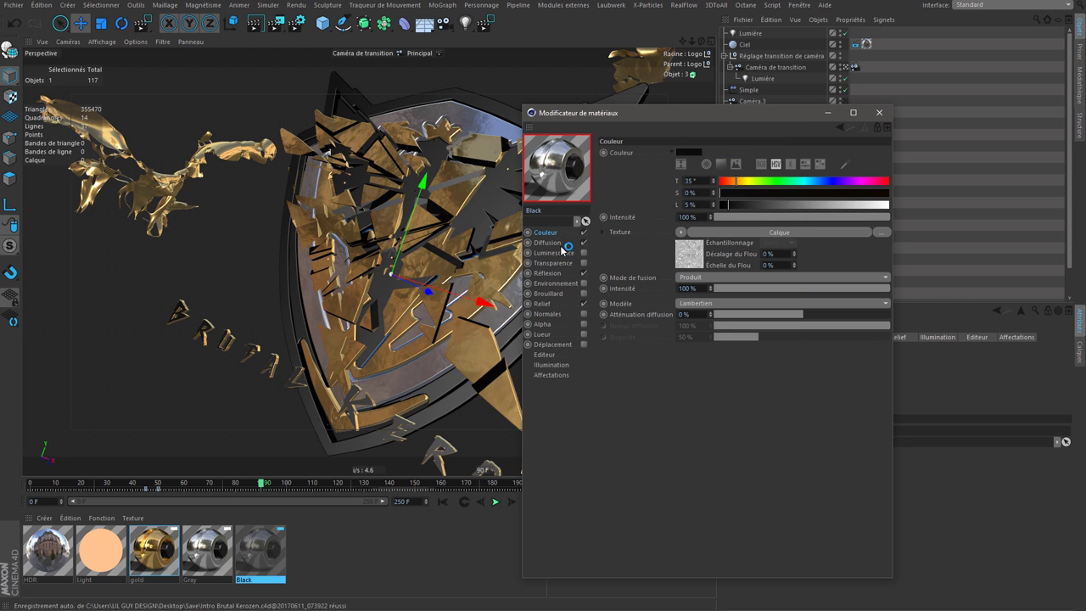
pyautogui.click(562, 248)
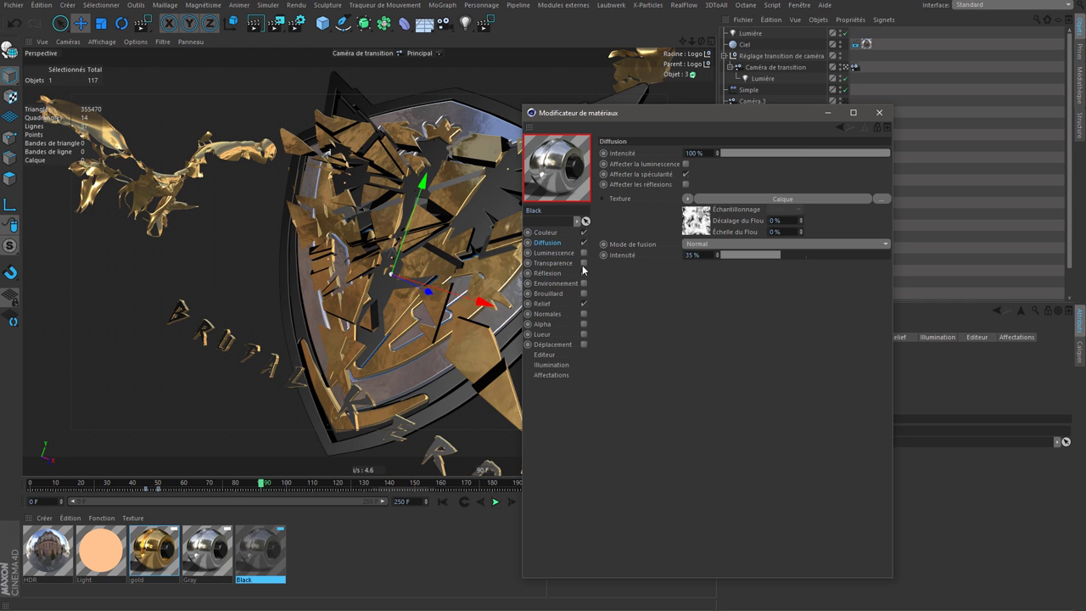
pyautogui.click(583, 273)
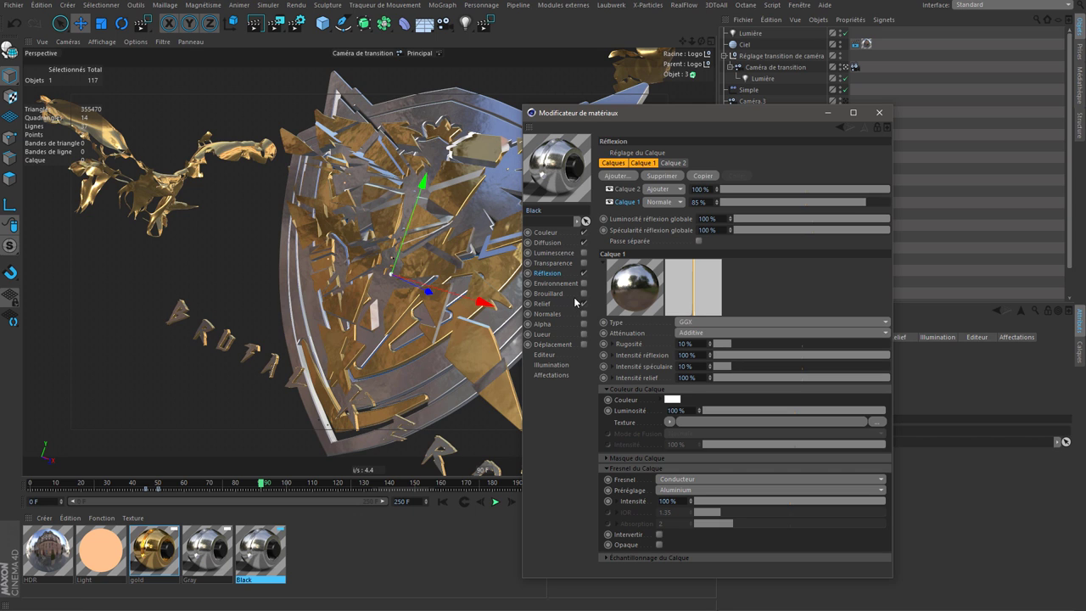
# Apply the iron (Fer) Fresnel preset to the reflection layer and start a region render preview
pyautogui.click(689, 490)
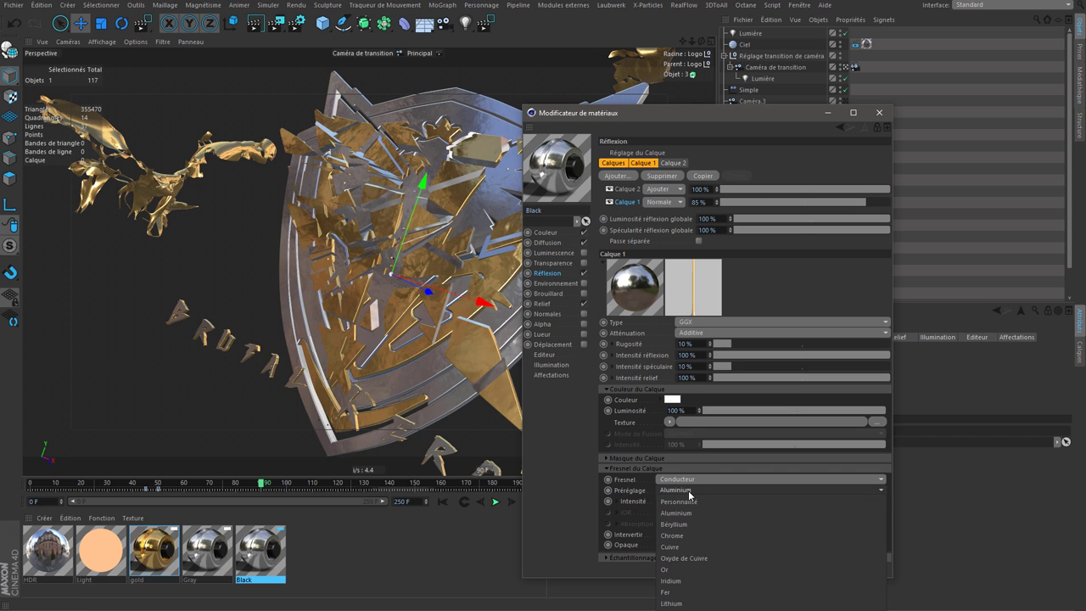
pyautogui.click(696, 592)
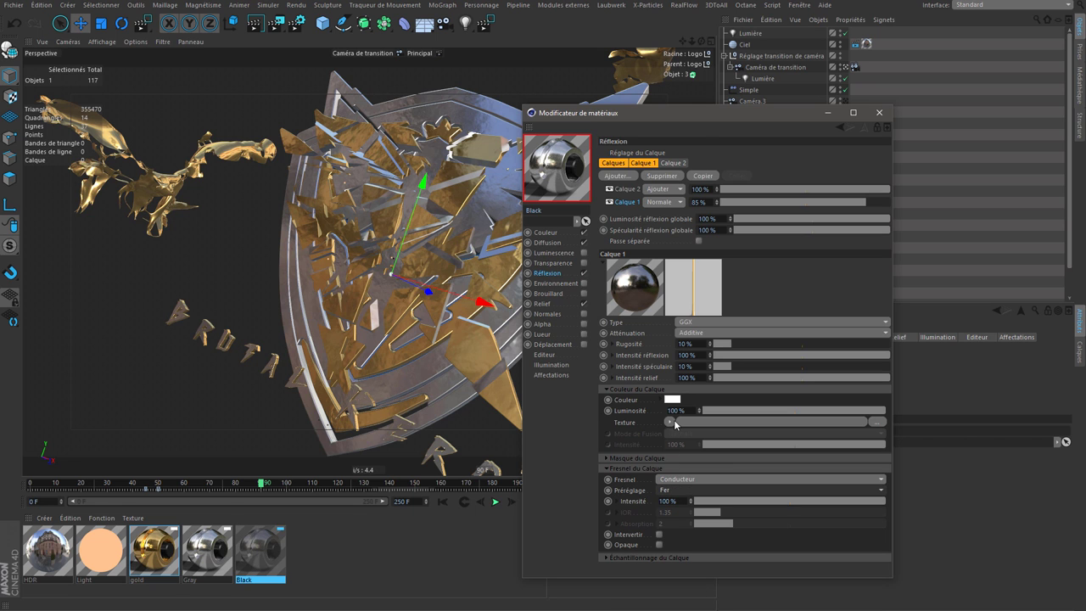
pyautogui.moveTo(688, 111); pyautogui.dragTo(680, 11)
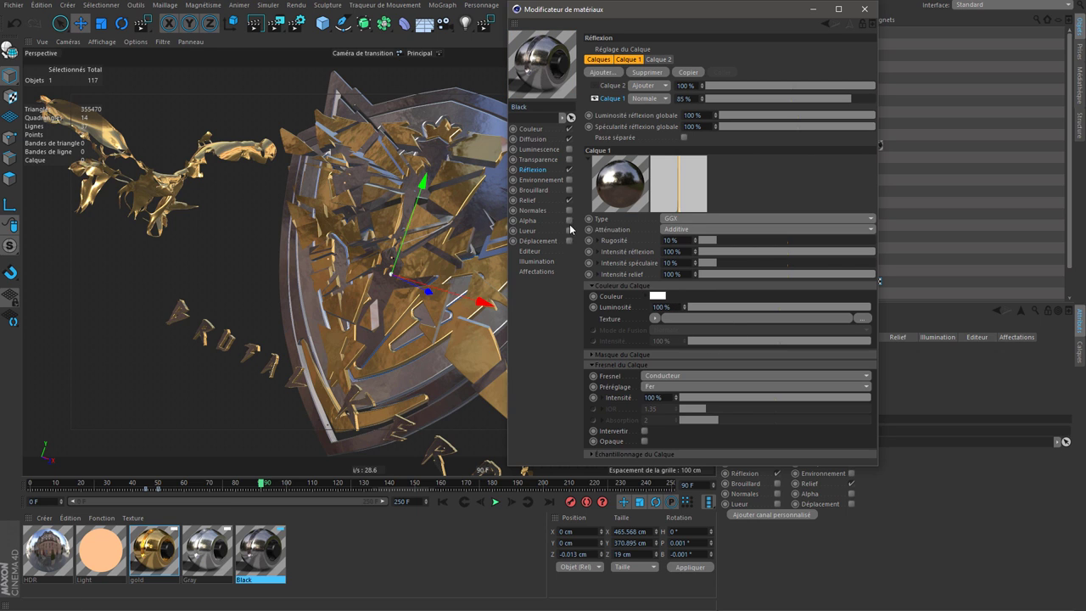
pyautogui.click(277, 23)
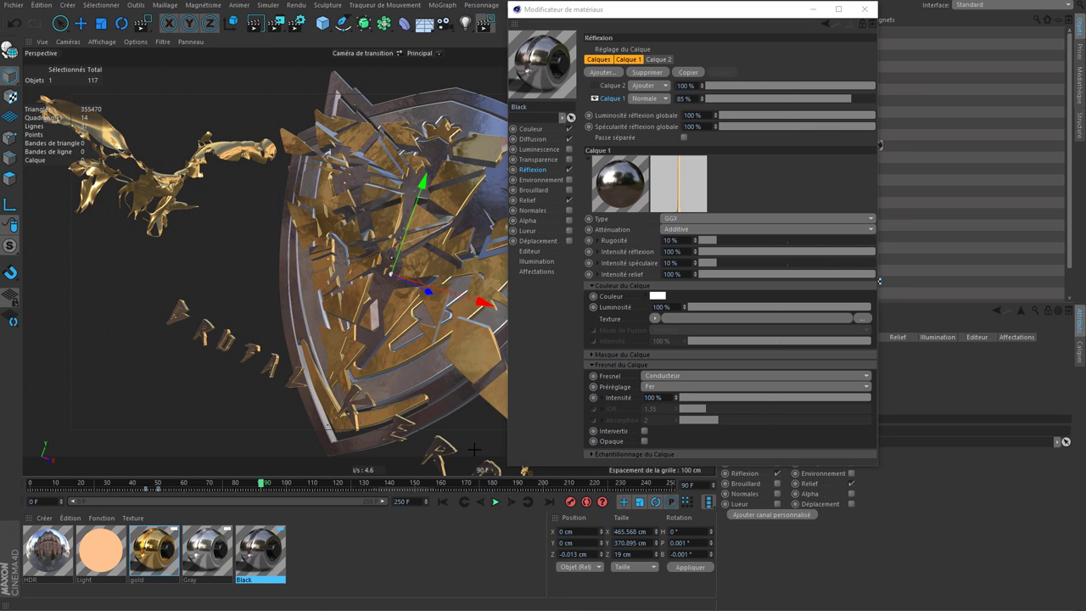
pyautogui.press('e')
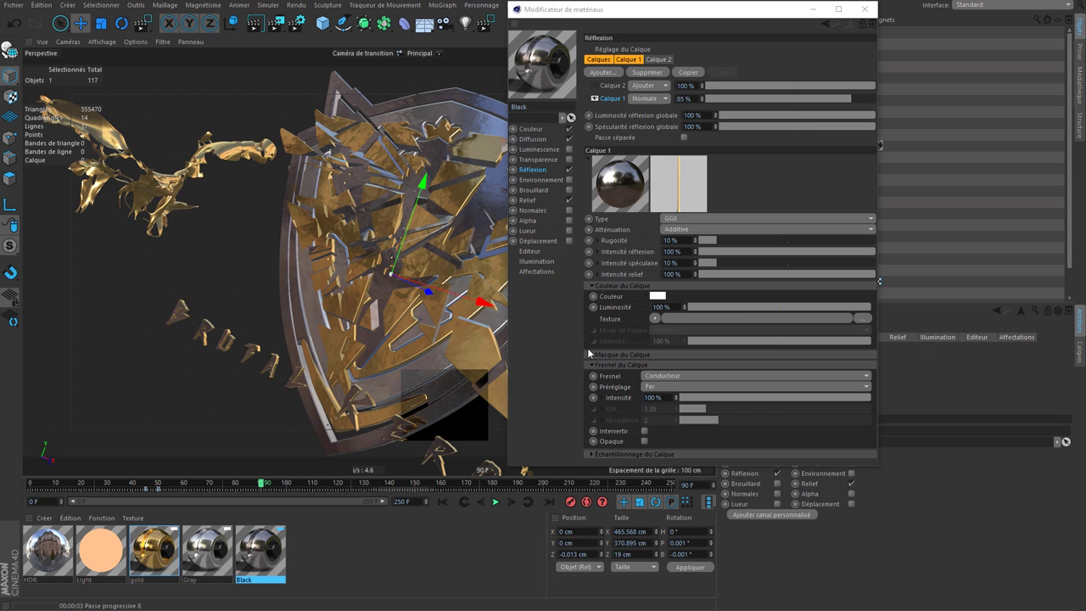
# Set the first reflection layer's brightness to 15% and re-render to check it
pyautogui.click(660, 307)
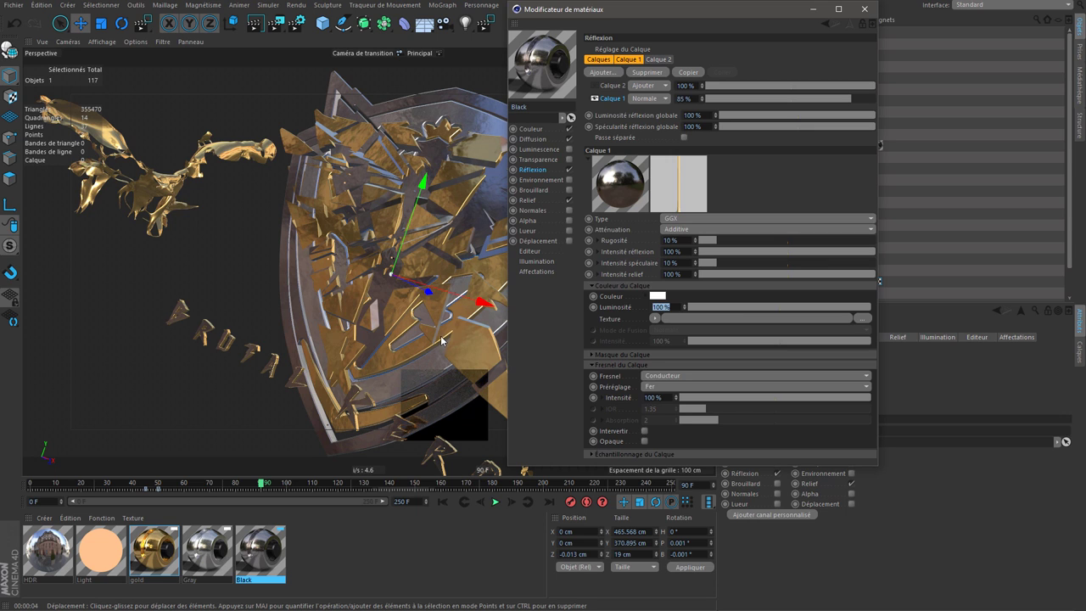
pyautogui.write('15')
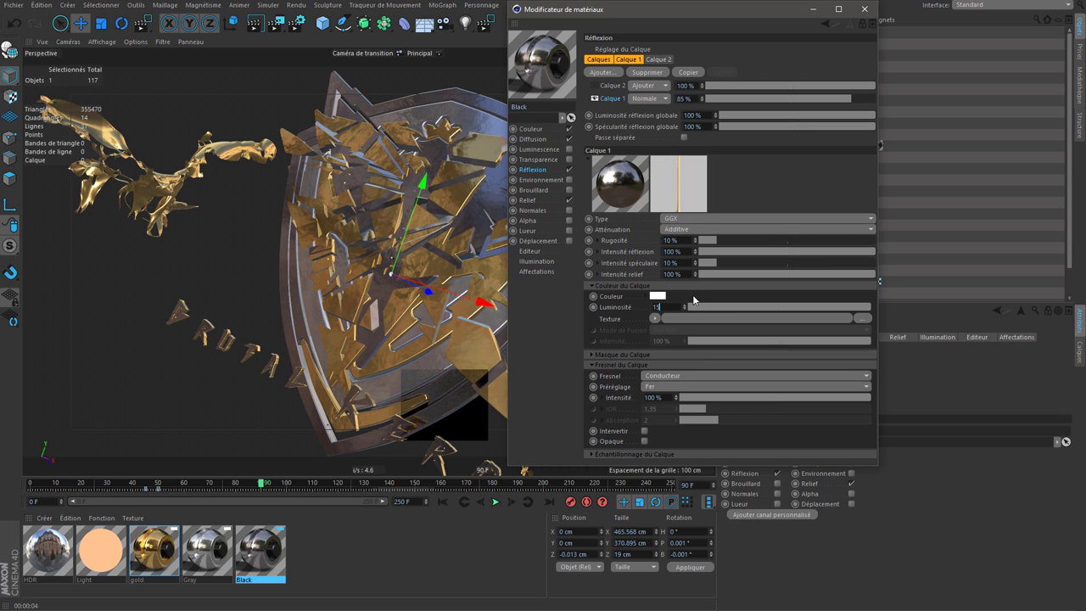
pyautogui.press('Return')
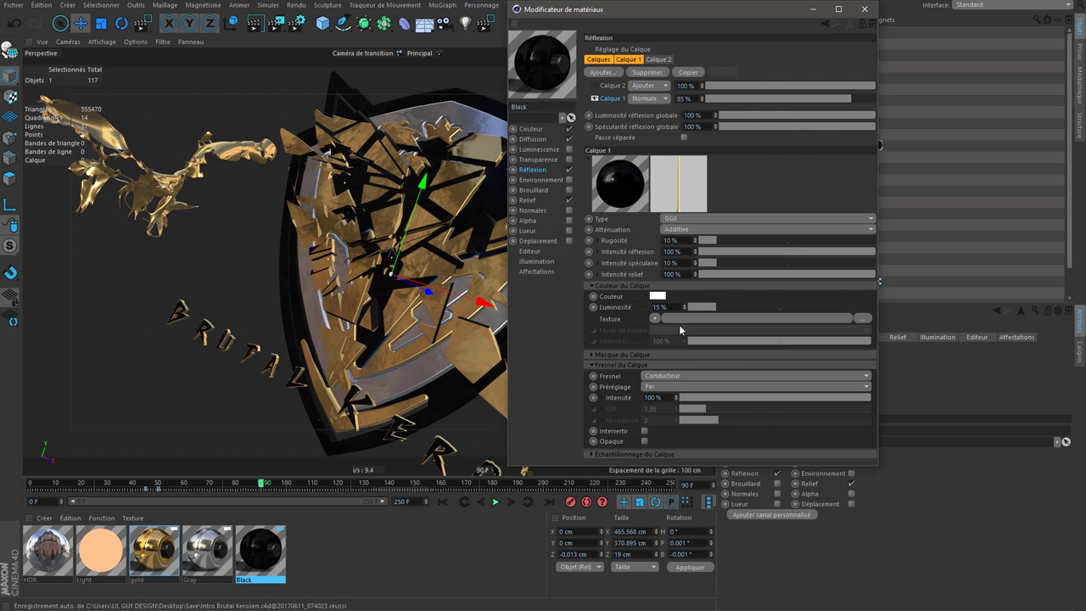
pyautogui.click(277, 23)
pyautogui.click(760, 56)
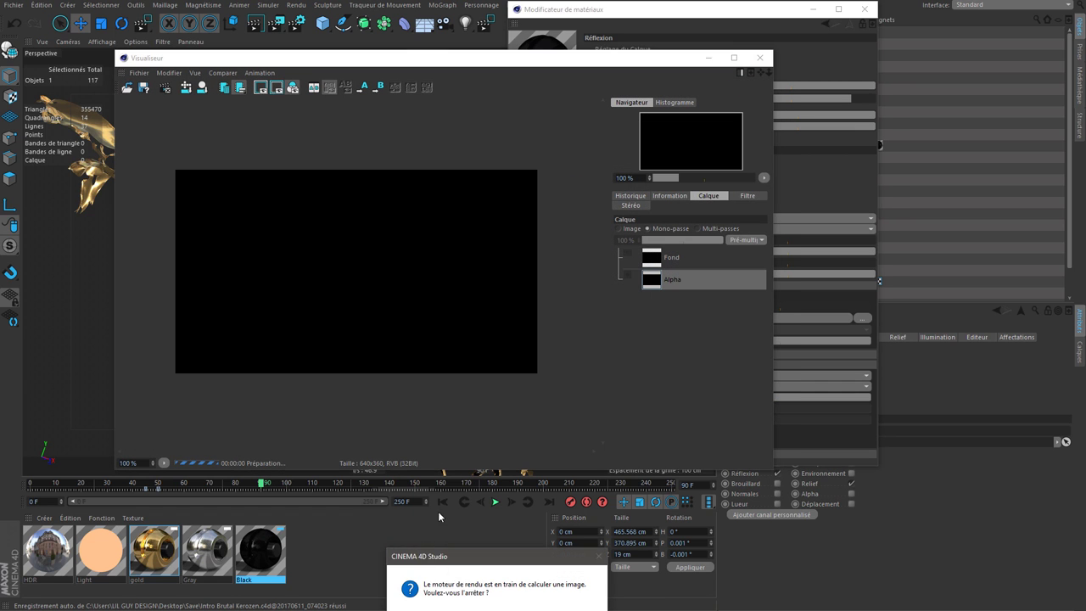
pyautogui.hotkey('ctrl', 'r')
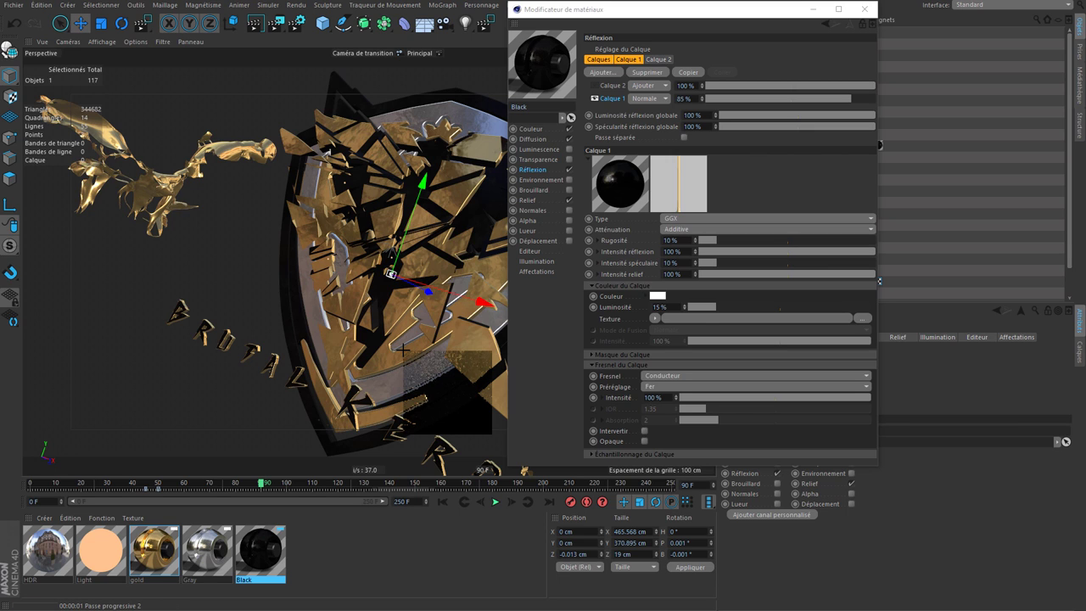
# Raise the reflection layer brightness to 35%, re-render, then settle on 50%
pyautogui.click(660, 307)
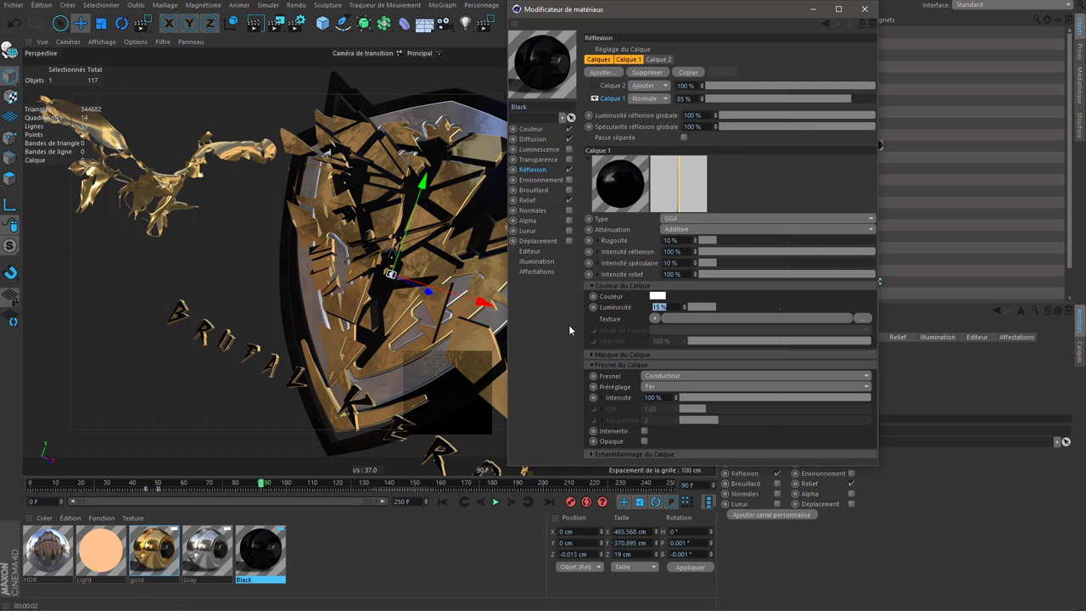
pyautogui.write('35')
pyautogui.press('Return')
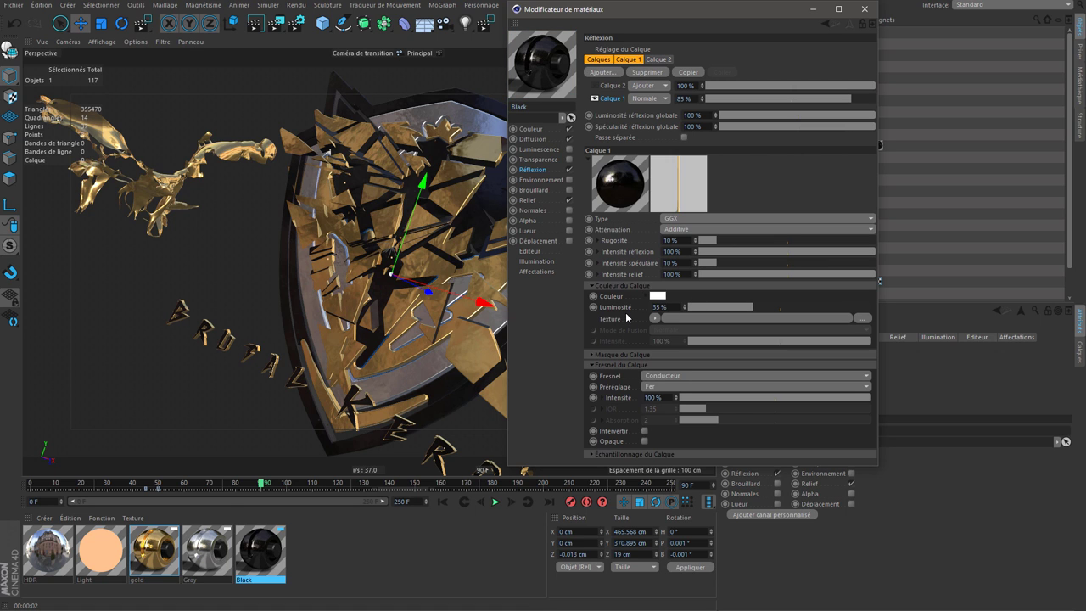
pyautogui.hotkey('ctrl', 'r')
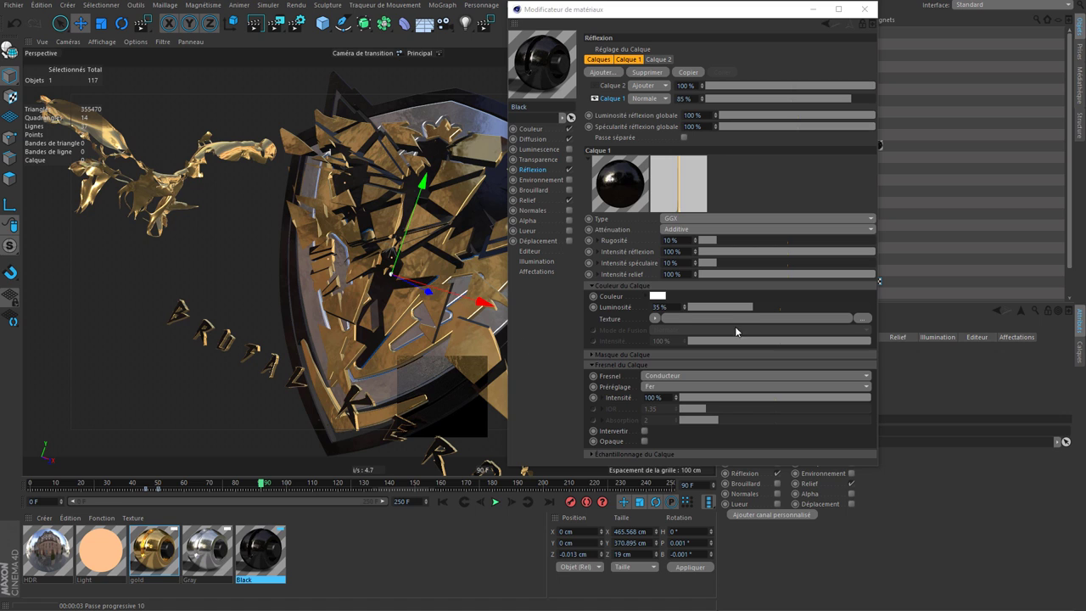
pyautogui.doubleClick(662, 306)
pyautogui.write('50')
pyautogui.press('Return')
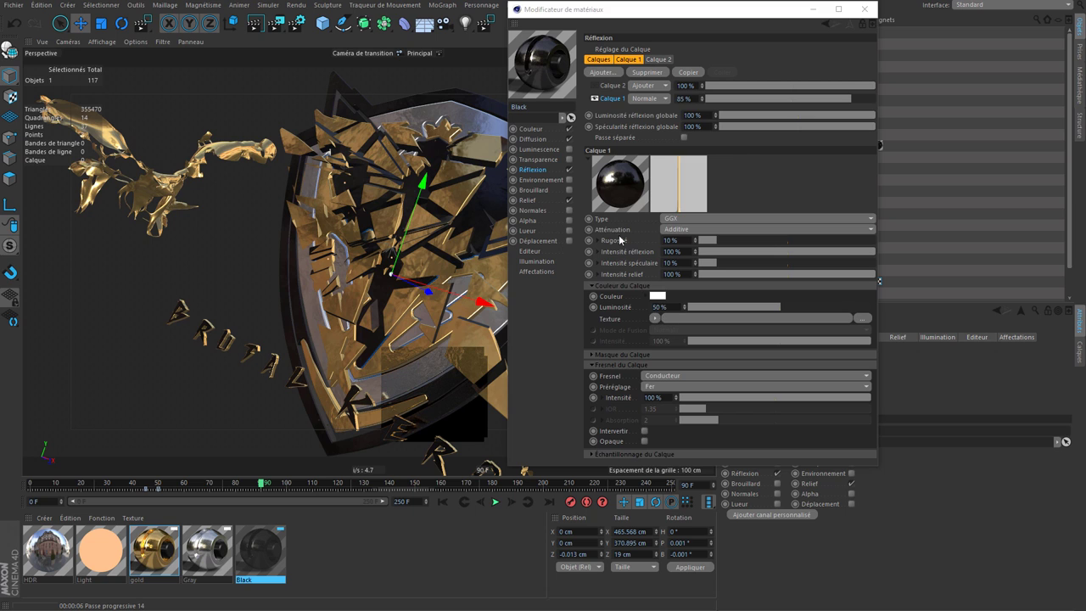
# Set the Black material's colour lightness to 15% and re-render the preview region
pyautogui.click(544, 129)
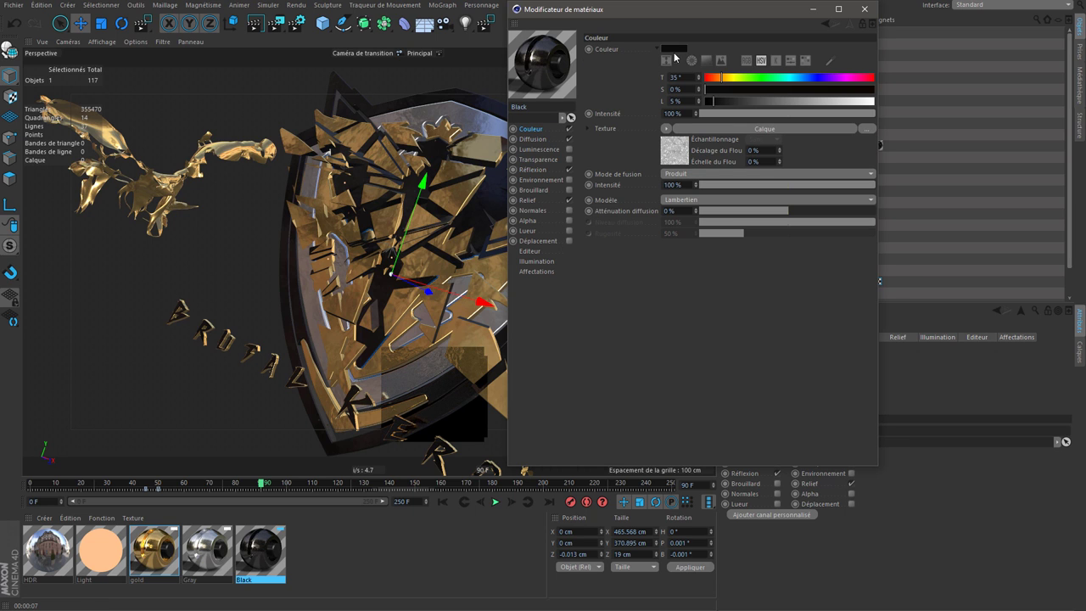
pyautogui.click(675, 48)
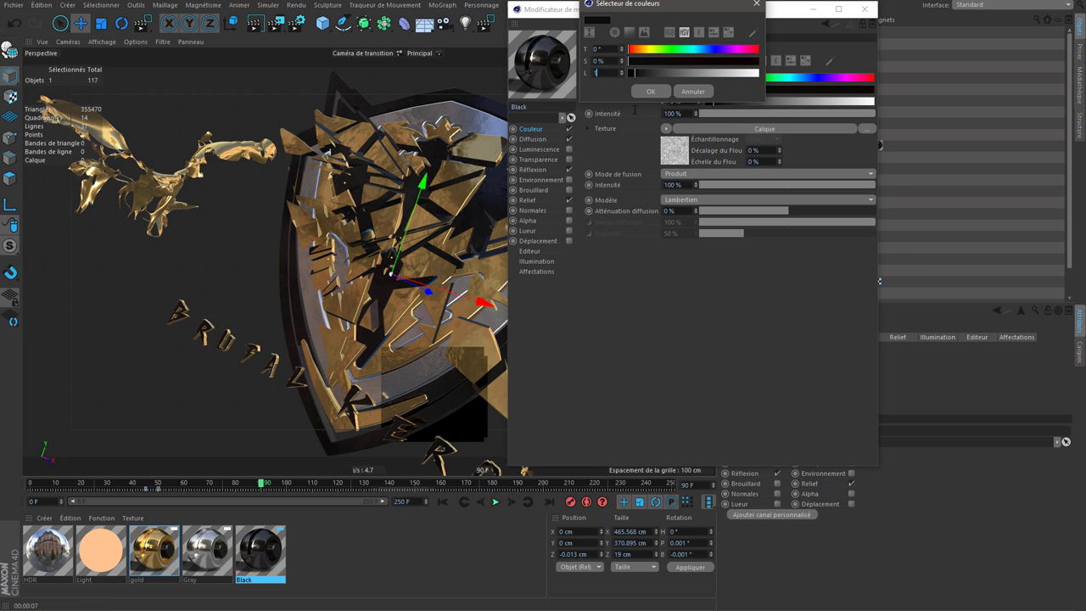
pyautogui.write('5')
pyautogui.press('Return')
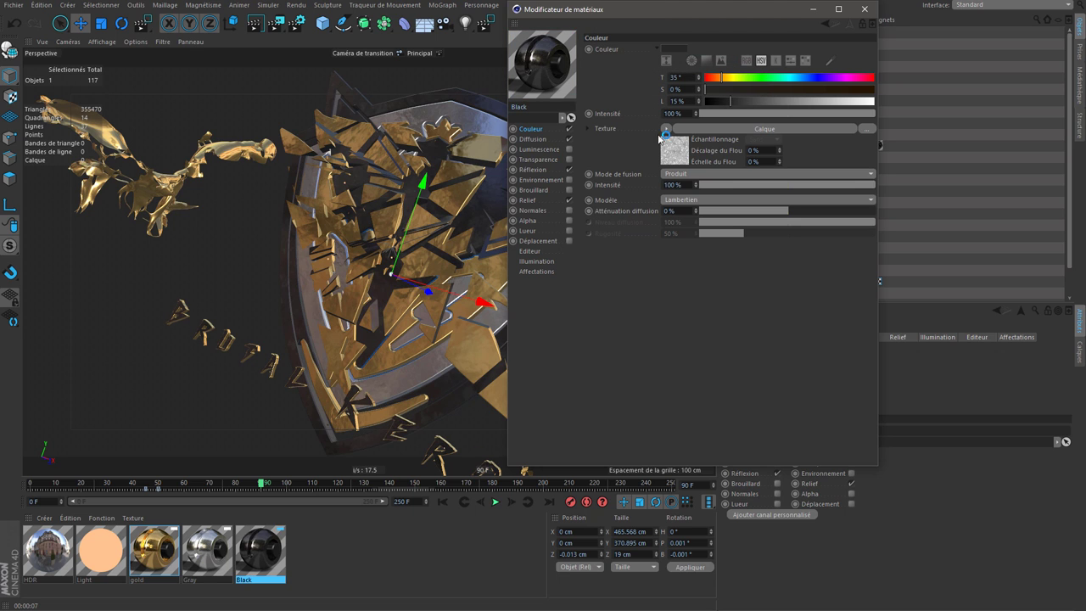
pyautogui.click(414, 363)
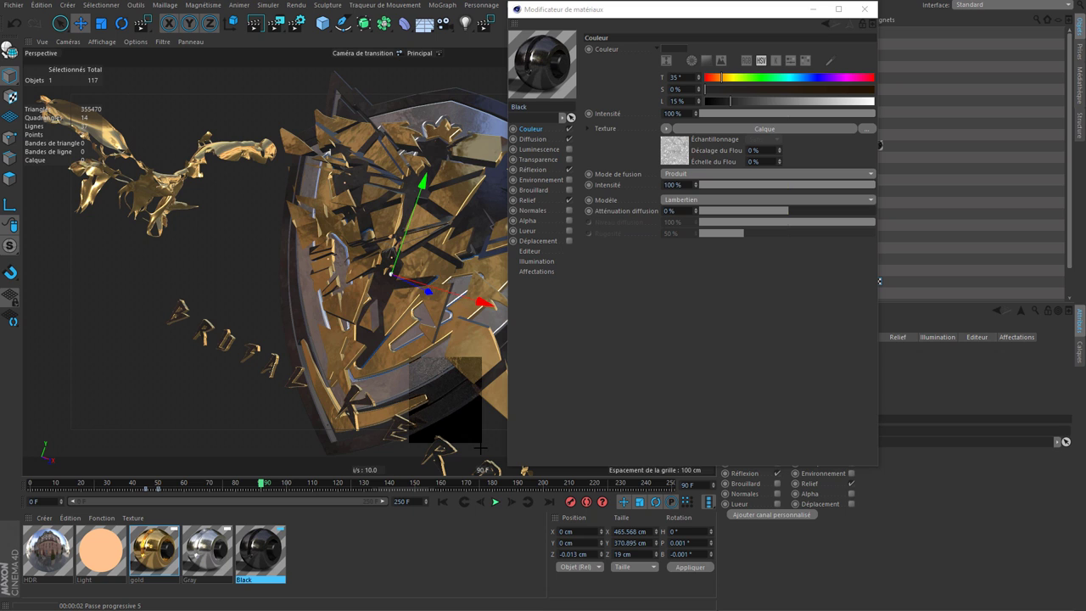
# Set the first reflection layer's brightness to 65%
pyautogui.click(543, 201)
pyautogui.click(547, 180)
pyautogui.click(550, 170)
pyautogui.click(676, 309)
pyautogui.write('65')
pyautogui.press('Return')
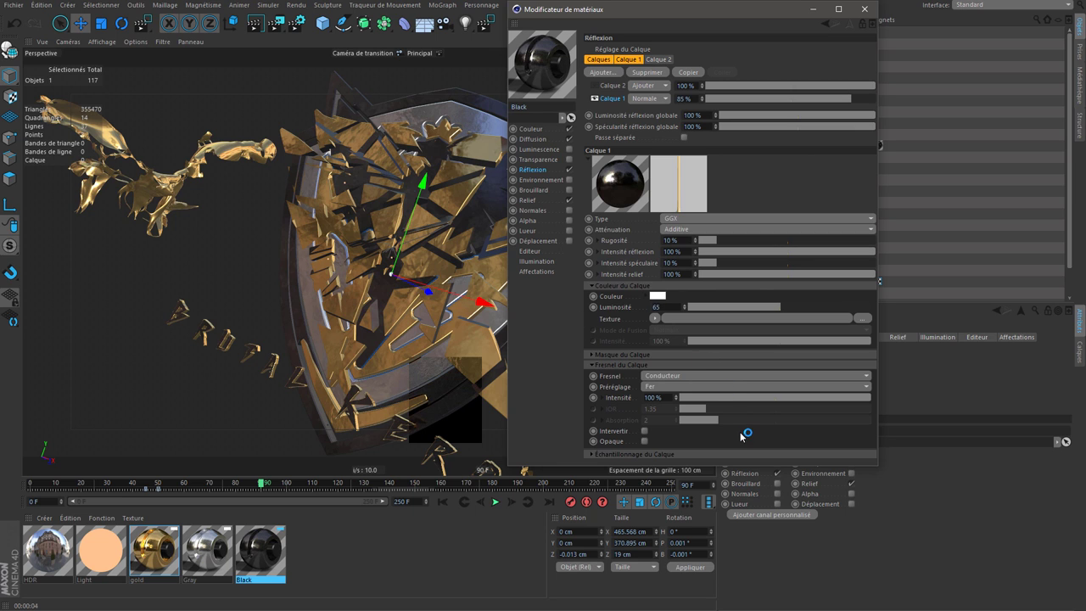
# Give the second reflection layer 50% specular intensity and re-render the view
pyautogui.click(612, 85)
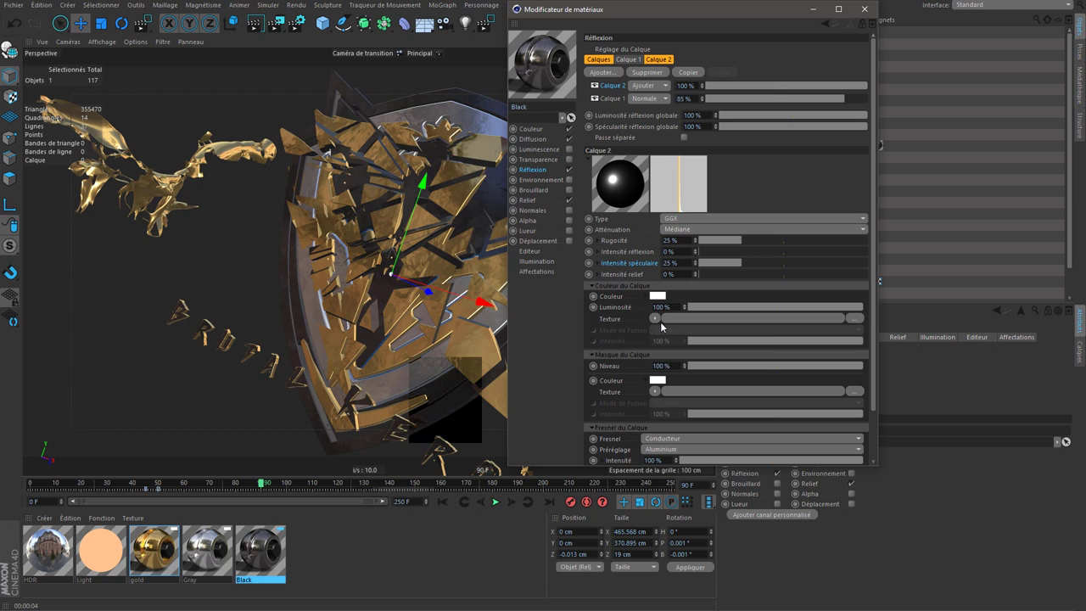
pyautogui.click(680, 253)
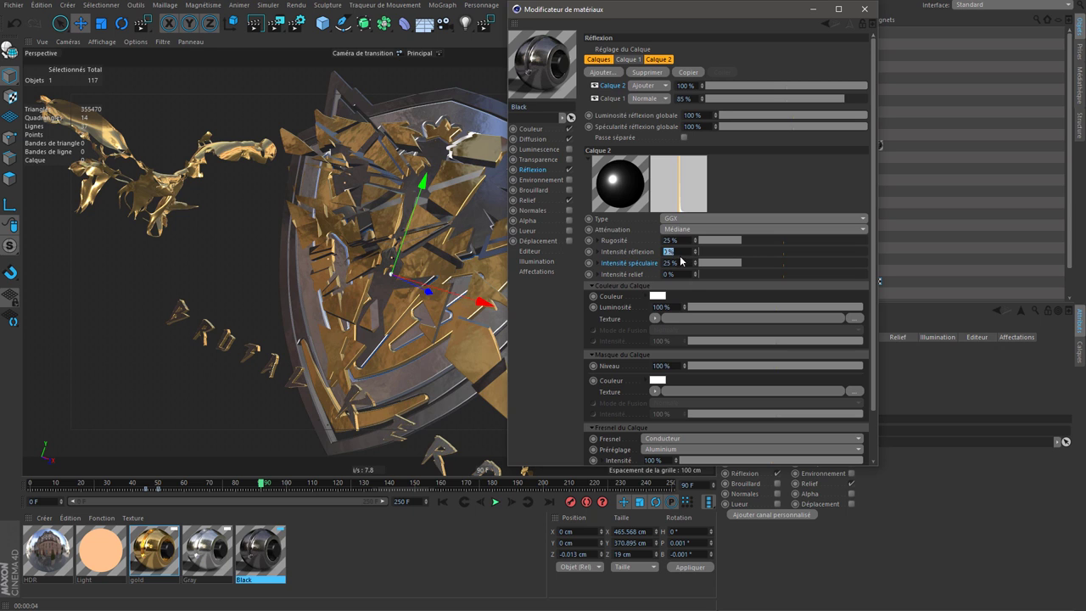
pyautogui.press('Tab')
pyautogui.write('50')
pyautogui.press('Tab')
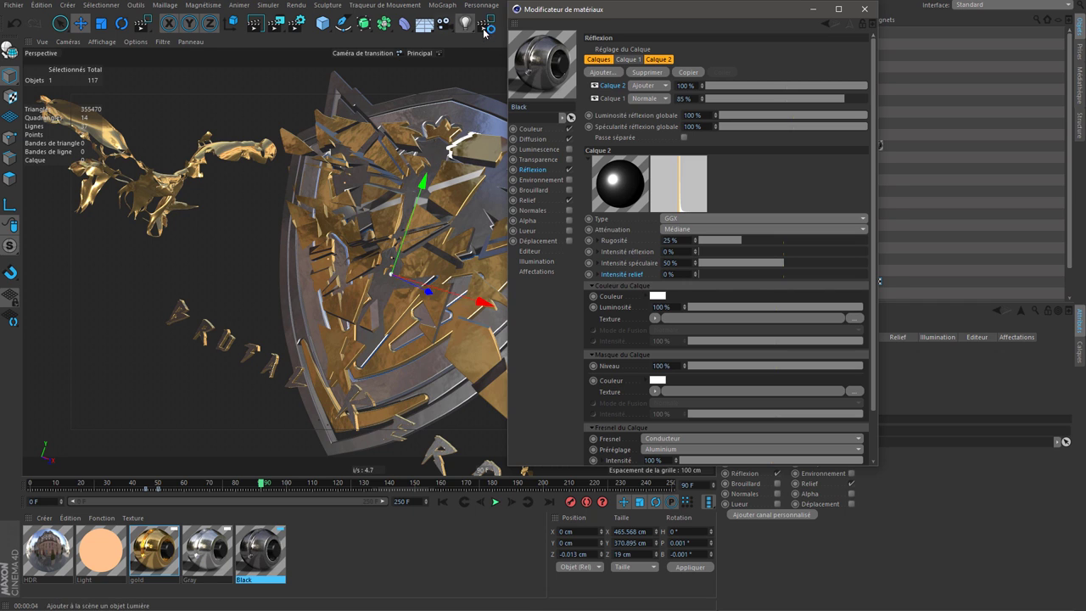
pyautogui.click(496, 441)
pyautogui.press('e')
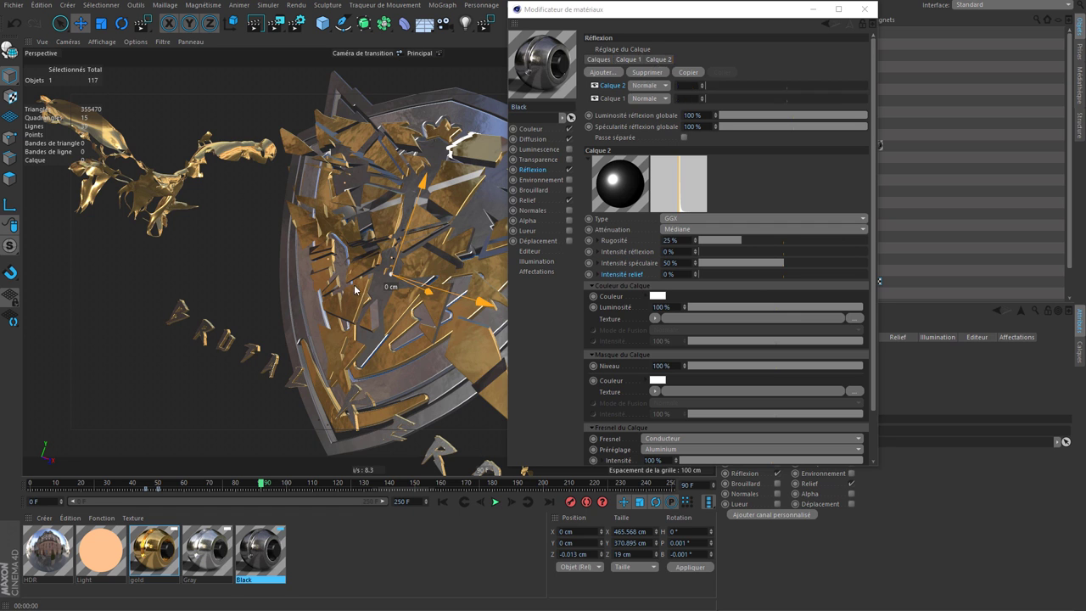
pyautogui.moveTo(620, 13)
pyautogui.mouseDown()
pyautogui.moveTo(853, 201)
pyautogui.moveTo(845, 350)
pyautogui.mouseUp()
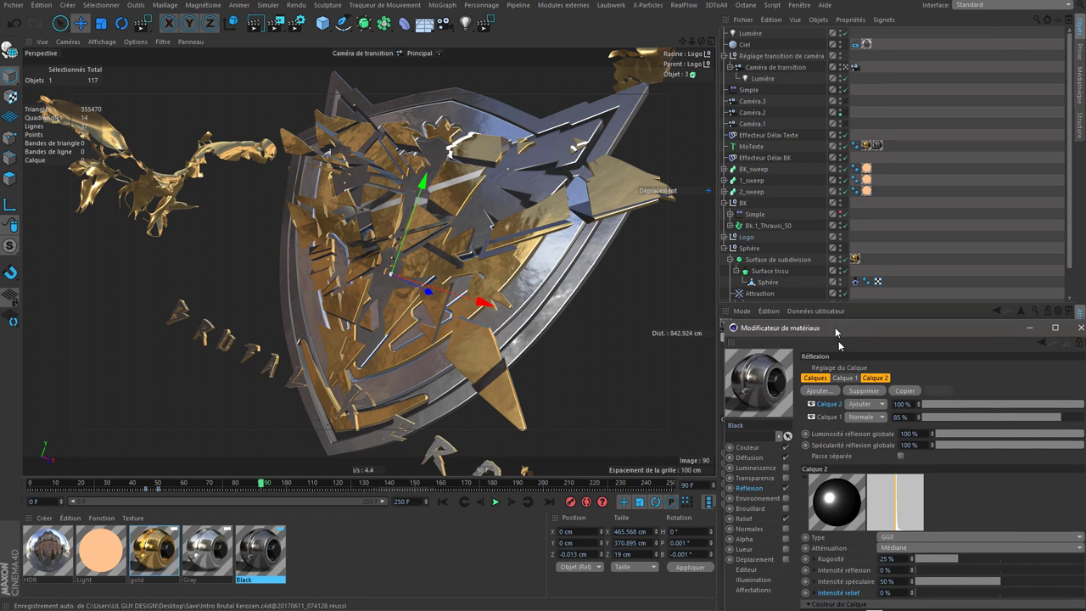
pyautogui.scroll(-1, 879, 261)
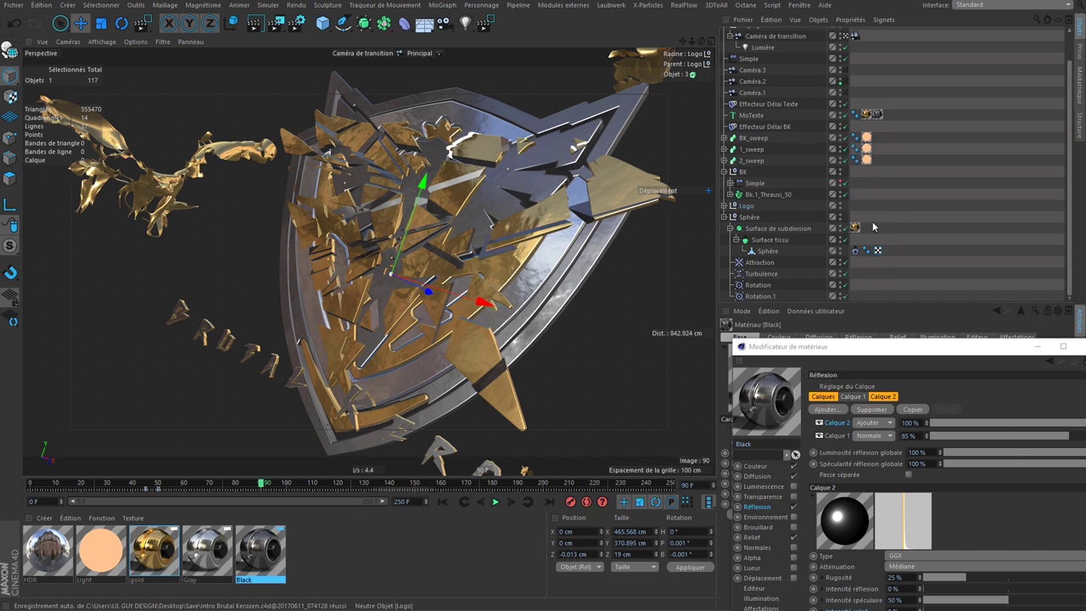
pyautogui.click(728, 206)
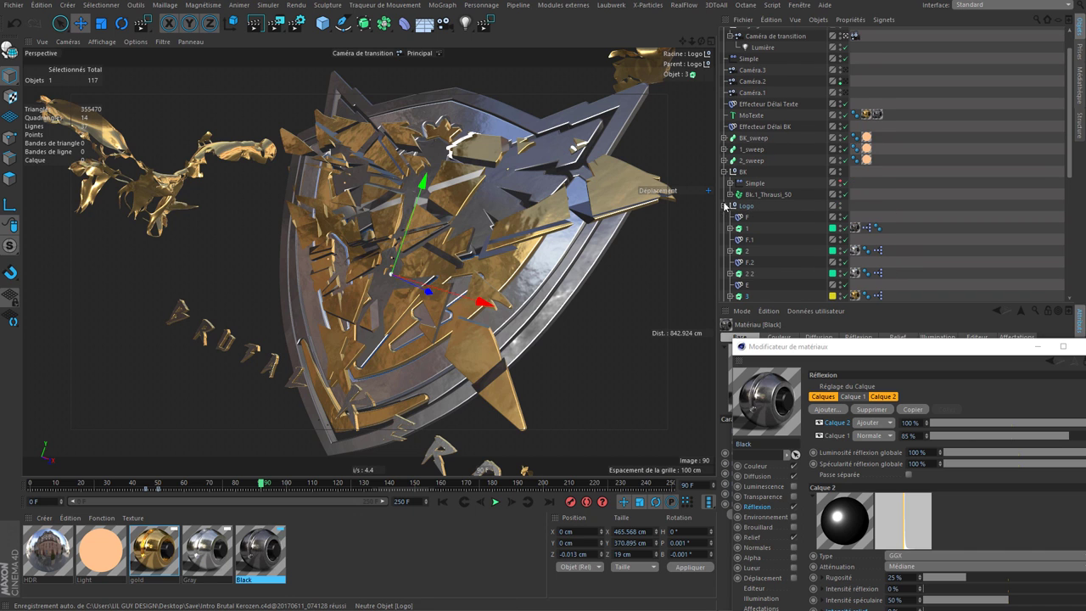
pyautogui.scroll(-2, 770, 252)
pyautogui.click(14, 23)
pyautogui.click(14, 24)
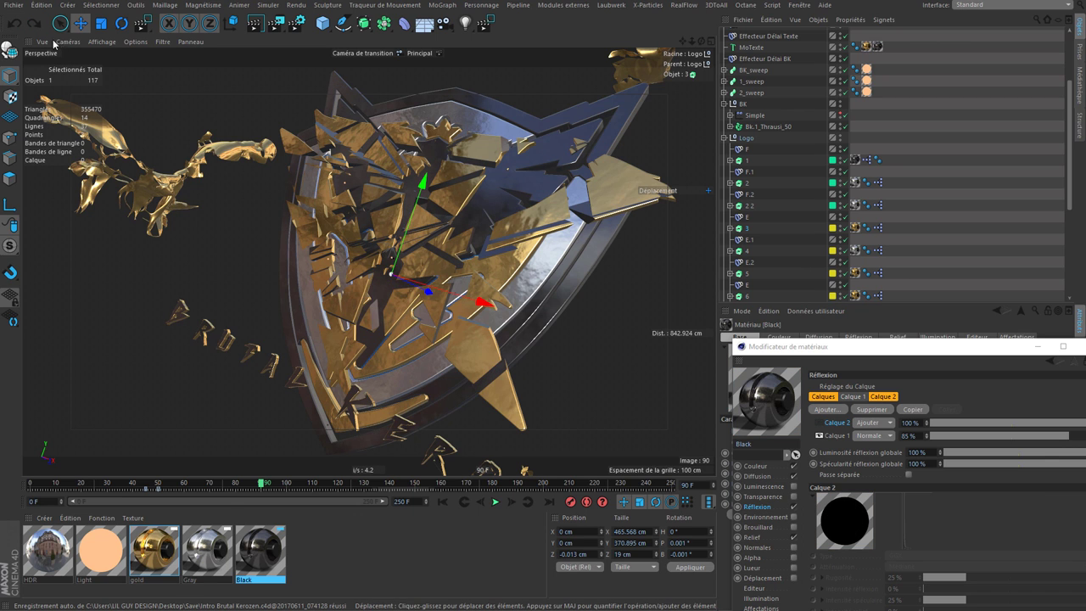
pyautogui.click(35, 27)
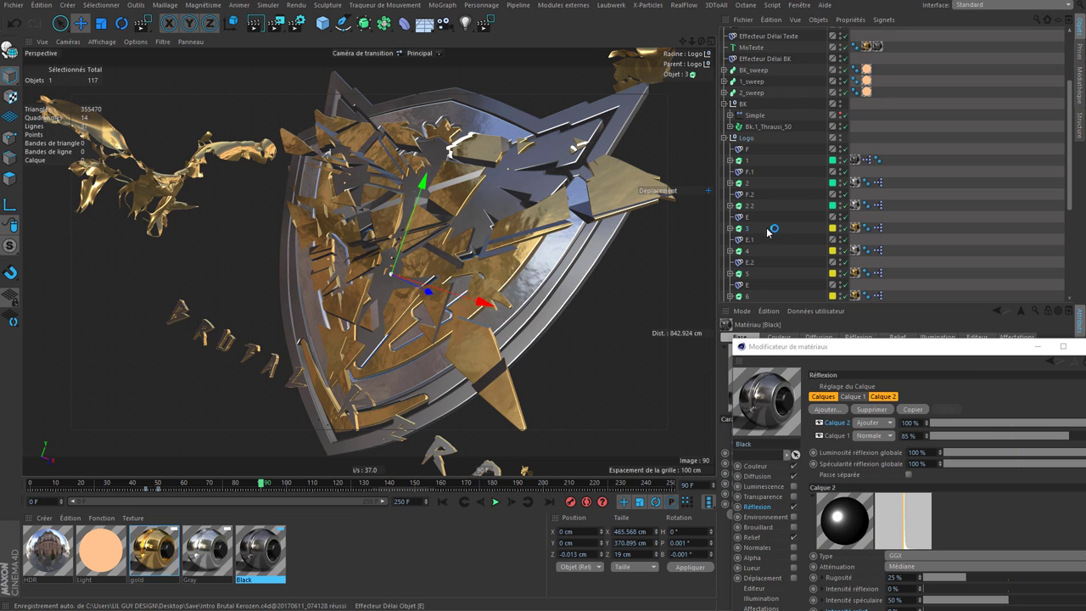
pyautogui.click(773, 231)
pyautogui.moveTo(808, 351); pyautogui.dragTo(831, 434)
pyautogui.click(772, 337)
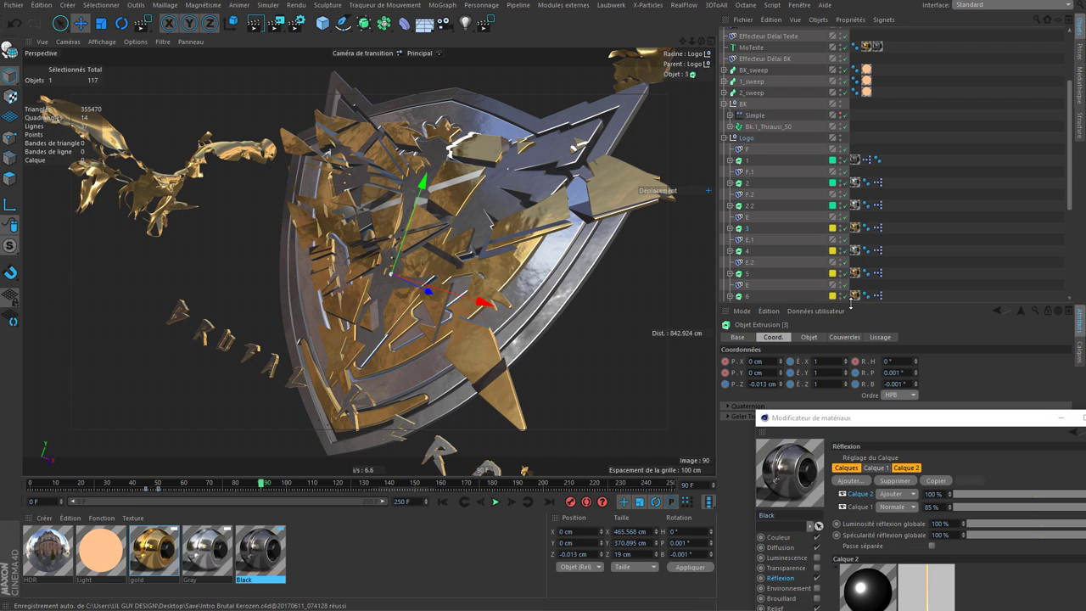
pyautogui.click(950, 280)
pyautogui.scroll(3, 950, 280)
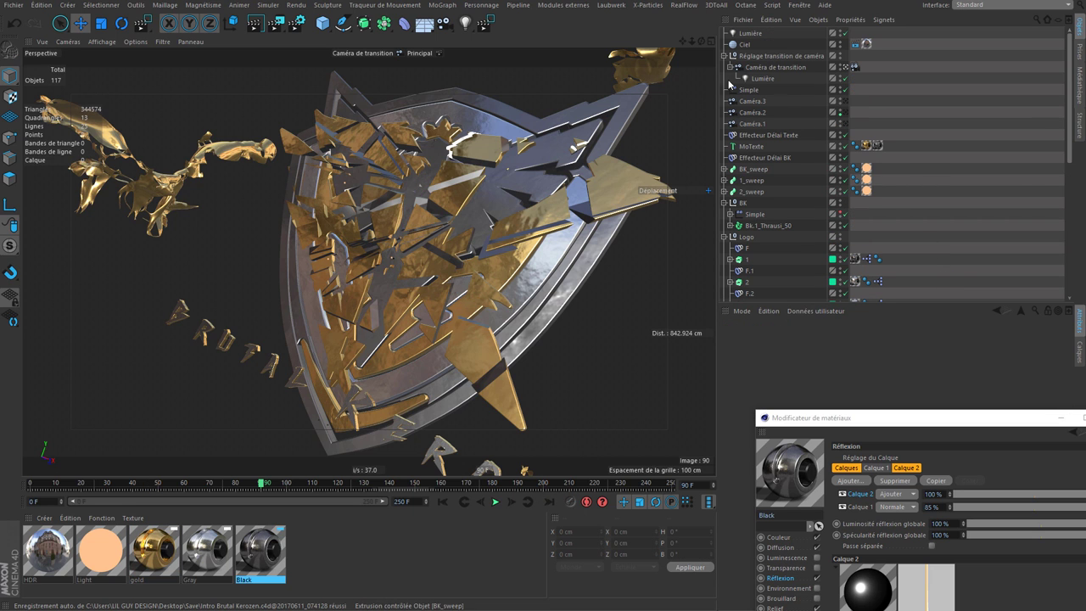
# Select every object in the scene from the object list
pyautogui.click(115, 42)
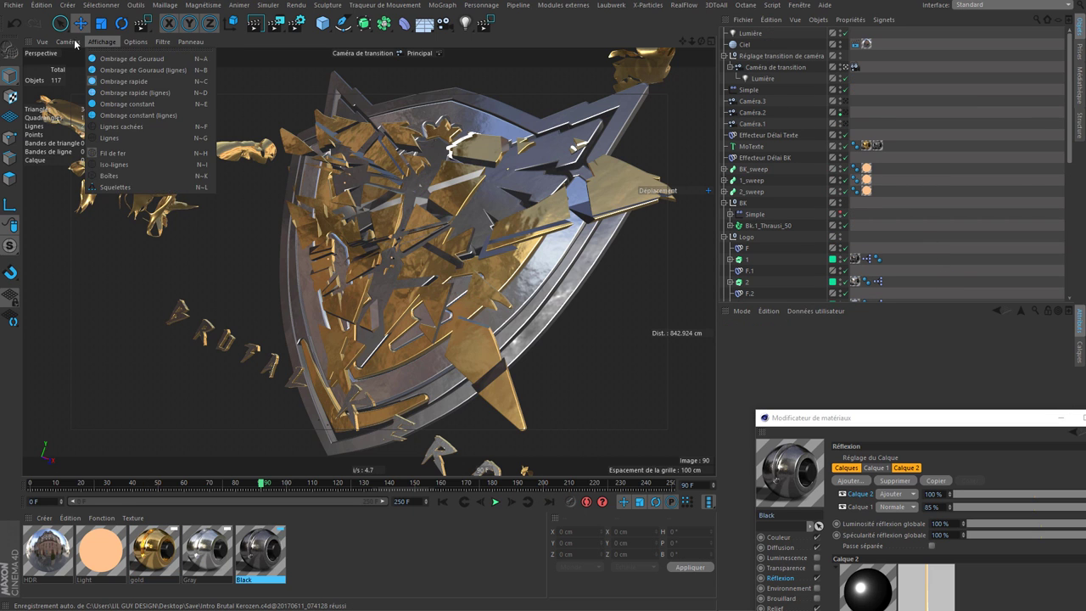
pyautogui.click(795, 122)
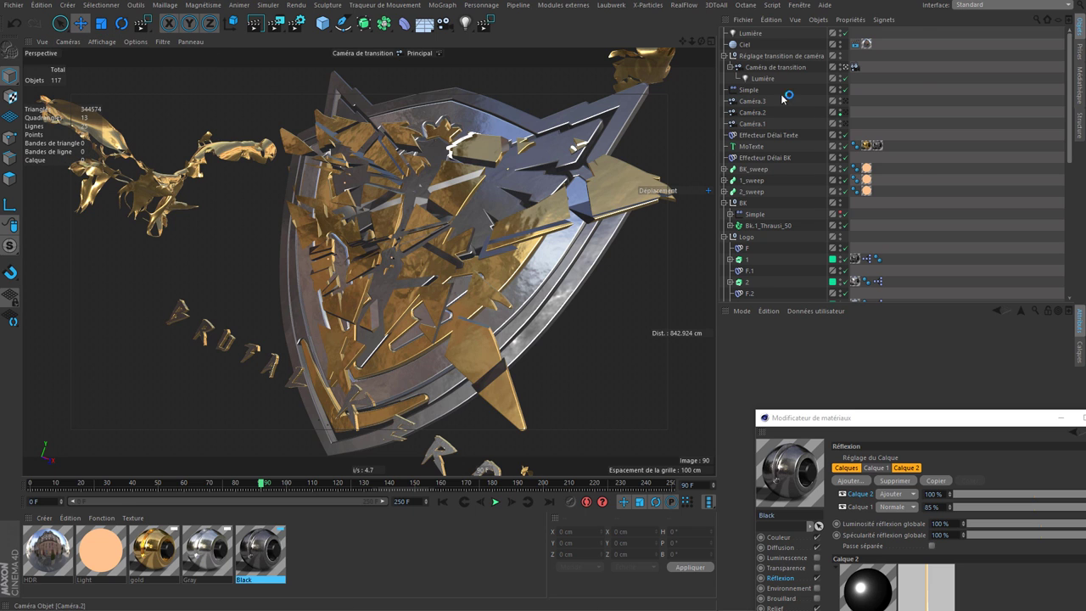
pyautogui.click(770, 20)
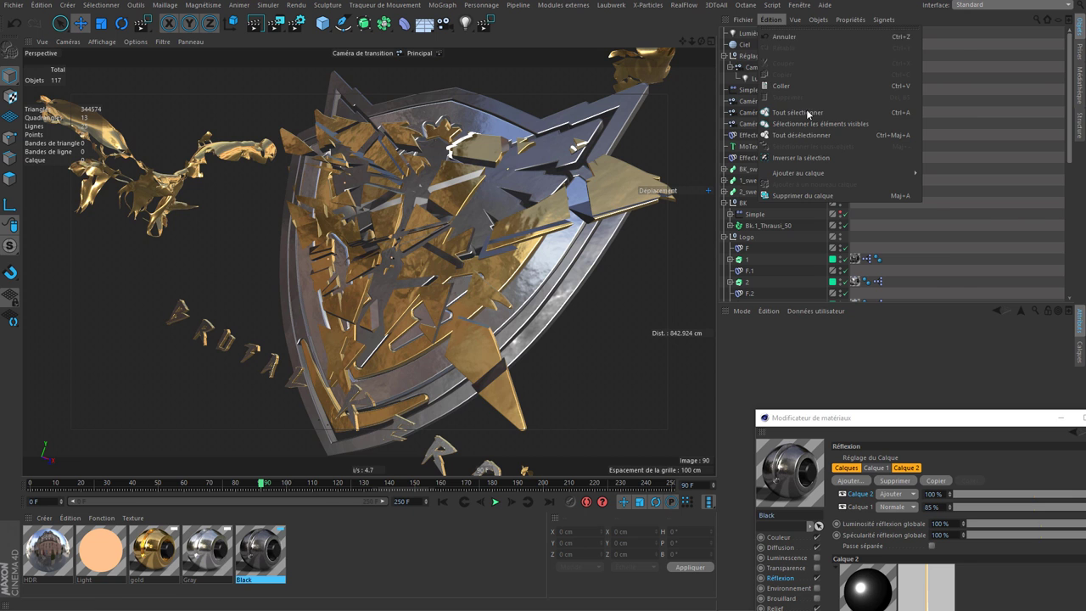
pyautogui.click(798, 113)
# Bring up the layer list and dim the objects on layers F and E
pyautogui.moveTo(816, 416); pyautogui.dragTo(852, 453)
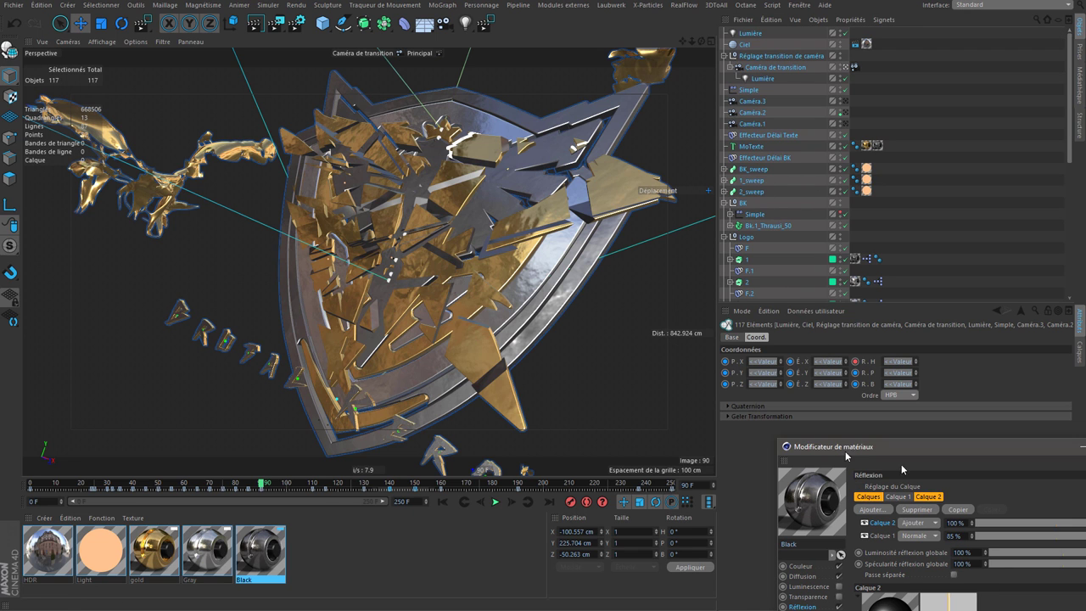
pyautogui.click(1078, 365)
pyautogui.scroll(-5, 959, 258)
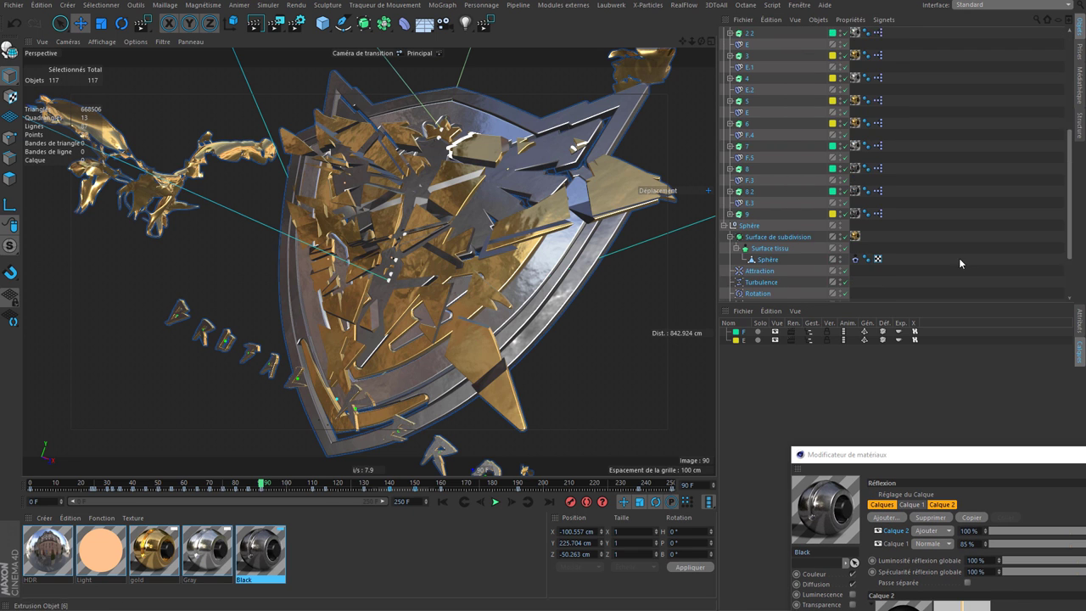
pyautogui.scroll(-5, 959, 255)
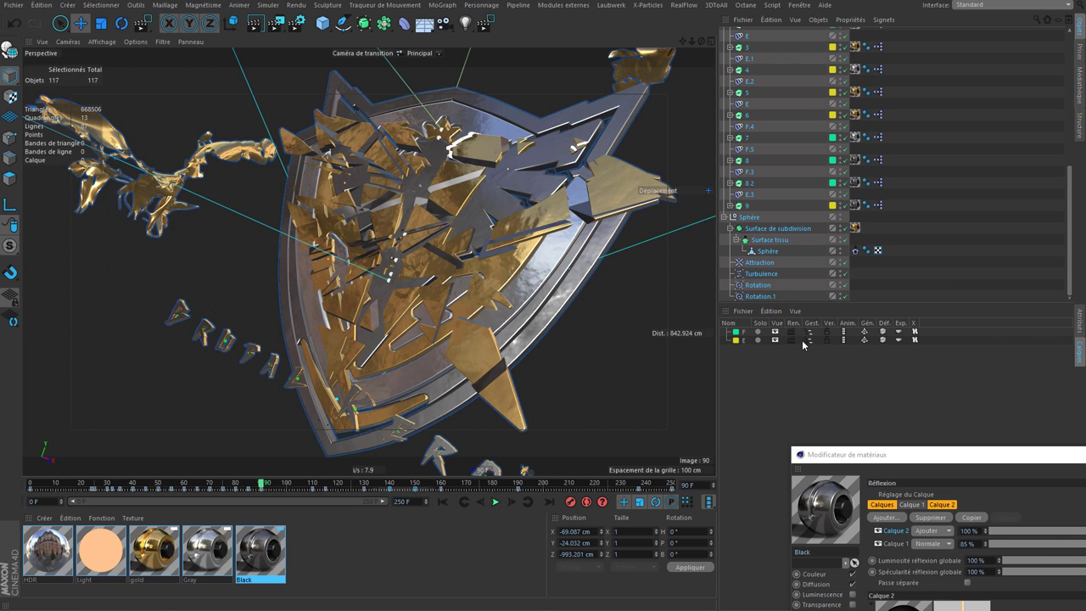
pyautogui.click(914, 256)
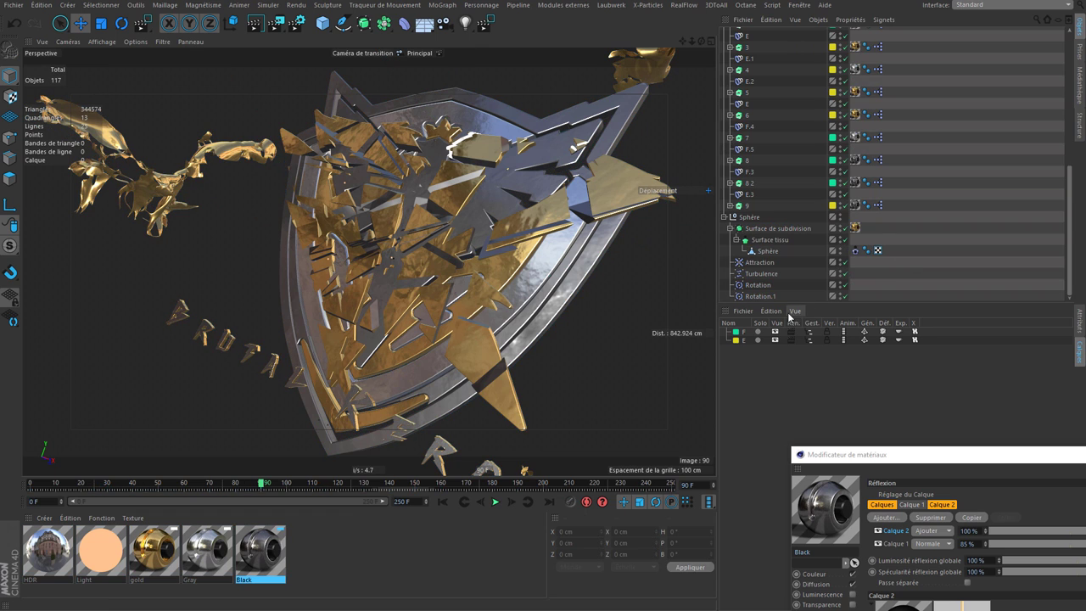
pyautogui.moveTo(831, 332); pyautogui.dragTo(824, 349)
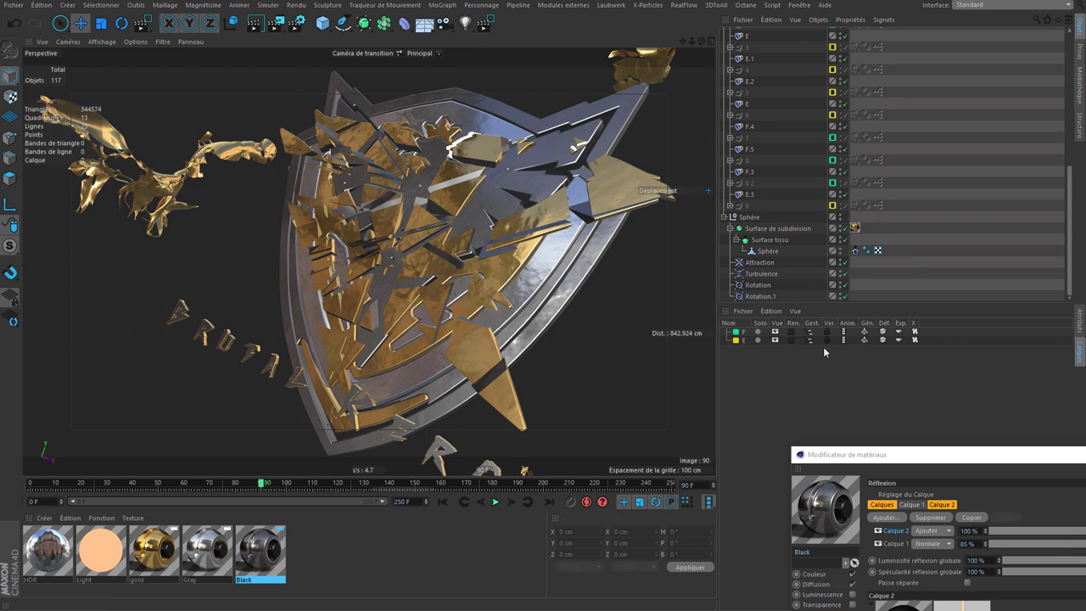
# Assign all objects outside layers F and E to a new layer named Calque and dim it
pyautogui.scroll(5, 778, 76)
pyautogui.click(770, 19)
pyautogui.click(789, 94)
pyautogui.scroll(-8, 804, 246)
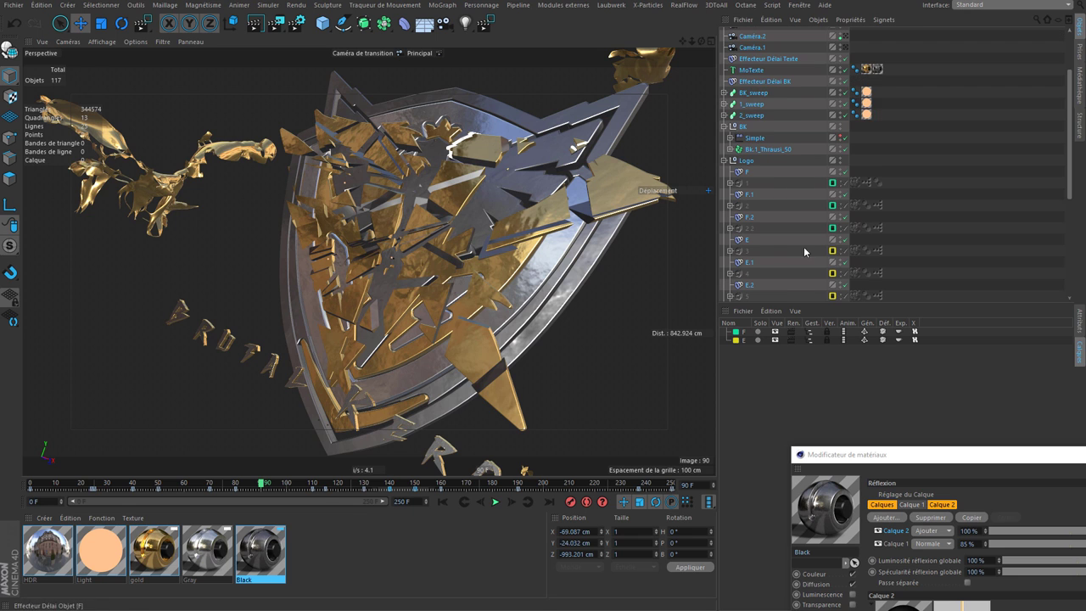
pyautogui.doubleClick(744, 355)
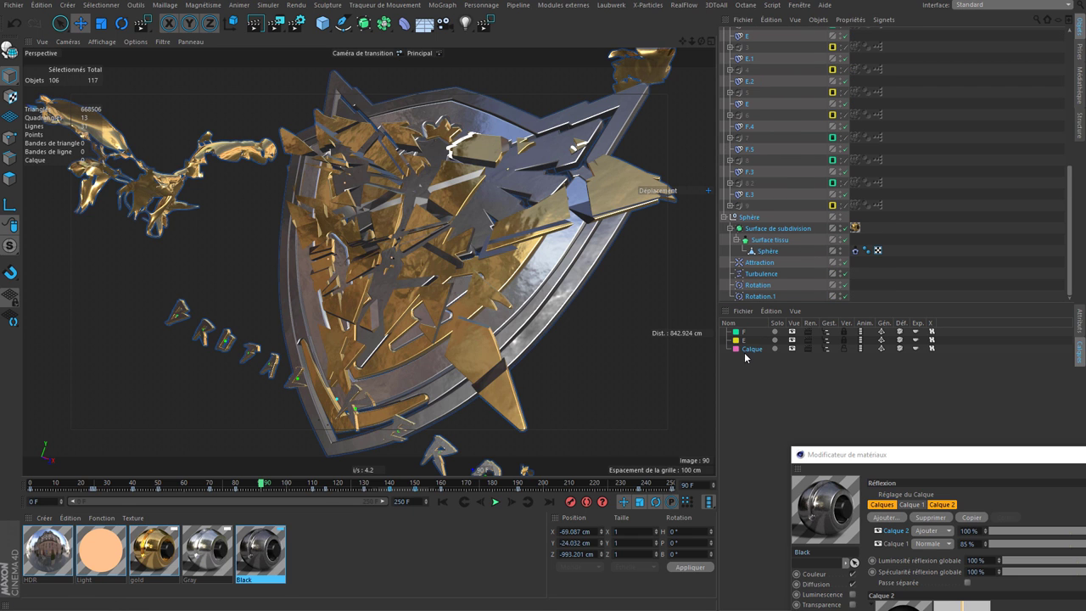
pyautogui.moveTo(755, 352); pyautogui.dragTo(754, 355)
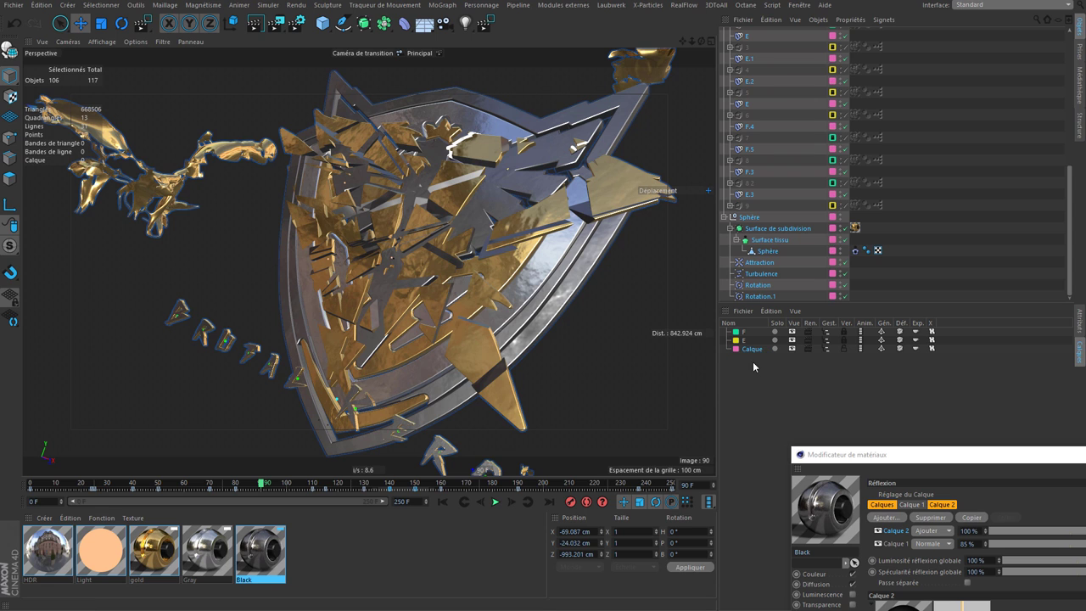
pyautogui.click(827, 349)
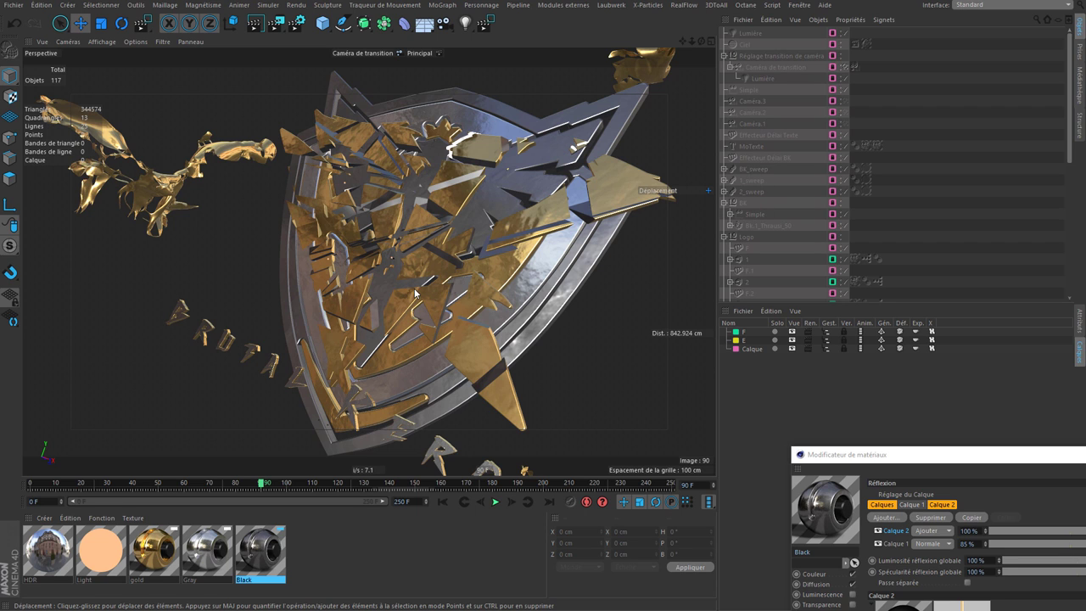
# Open the Black material and set up a render region near the shield's right edge
pyautogui.moveTo(882, 458)
pyautogui.mouseDown()
pyautogui.moveTo(672, 253)
pyautogui.moveTo(703, 144)
pyautogui.mouseUp()
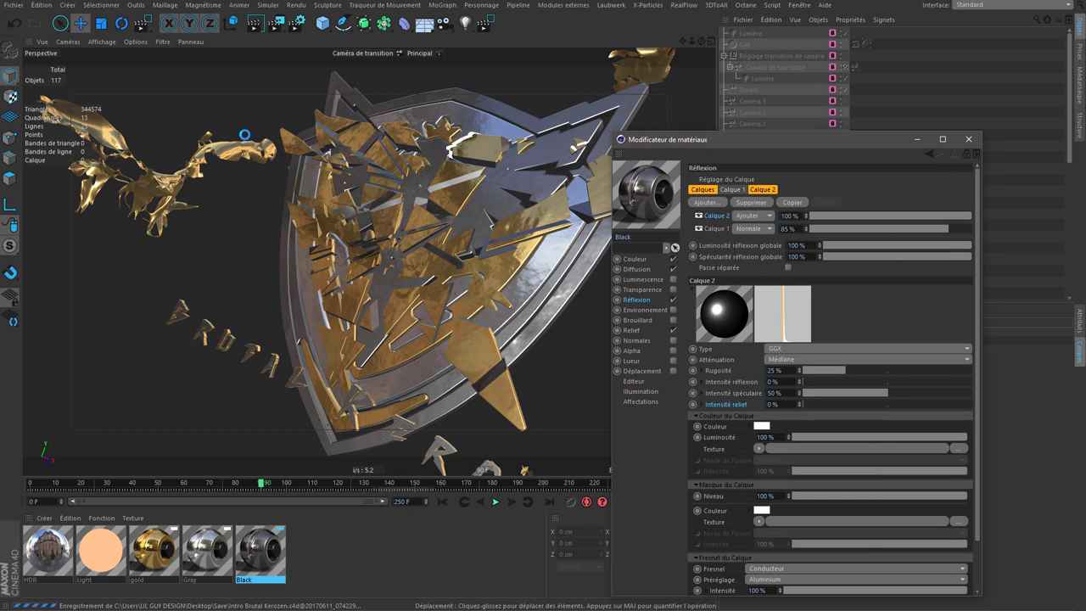
pyautogui.click(168, 556)
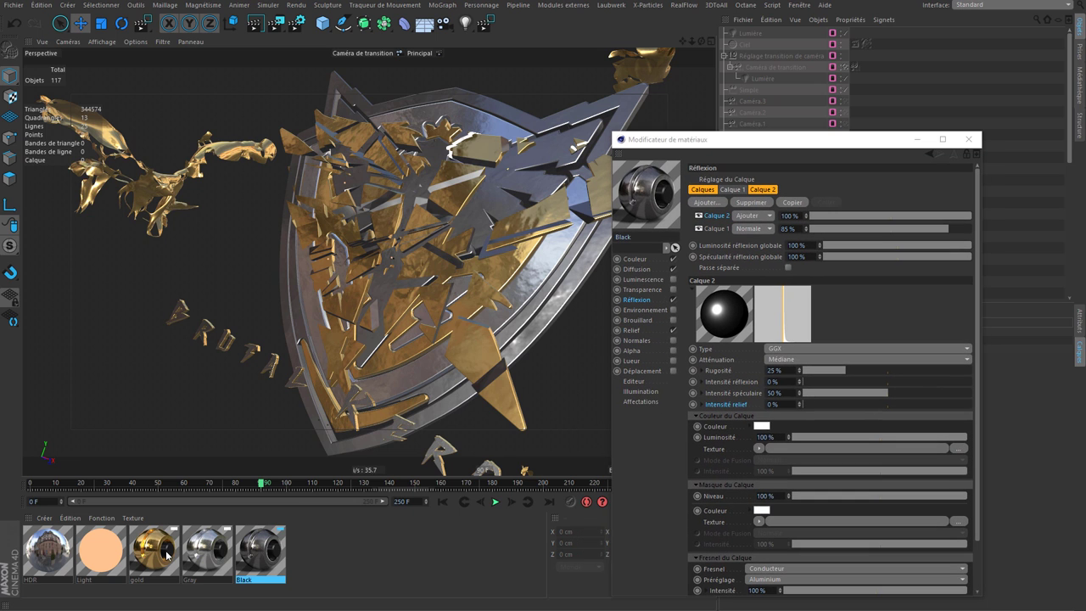
pyautogui.doubleClick(276, 552)
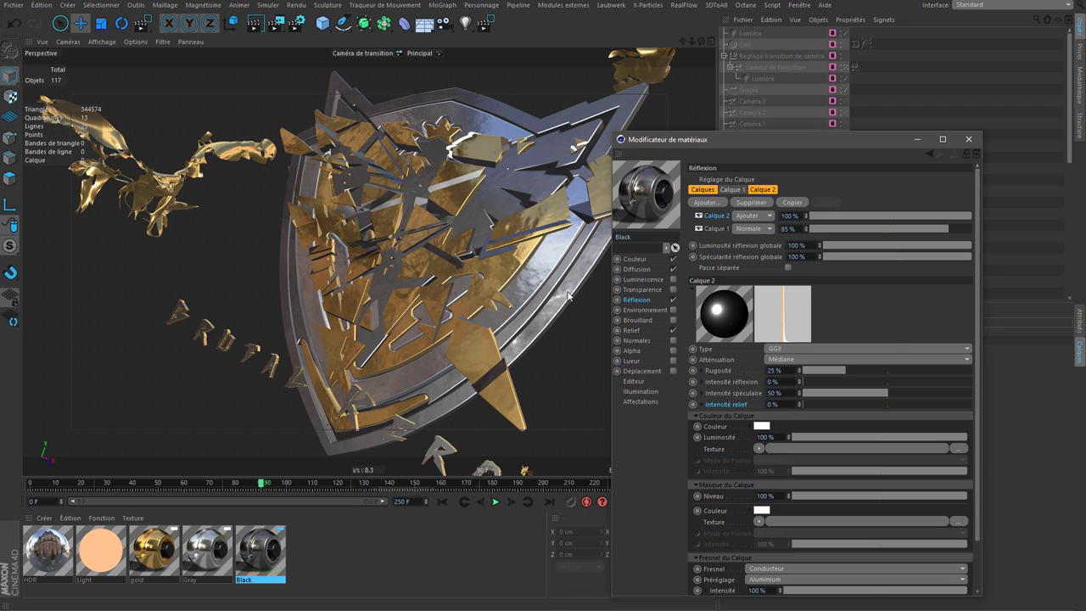
pyautogui.moveTo(728, 140); pyautogui.dragTo(707, 73)
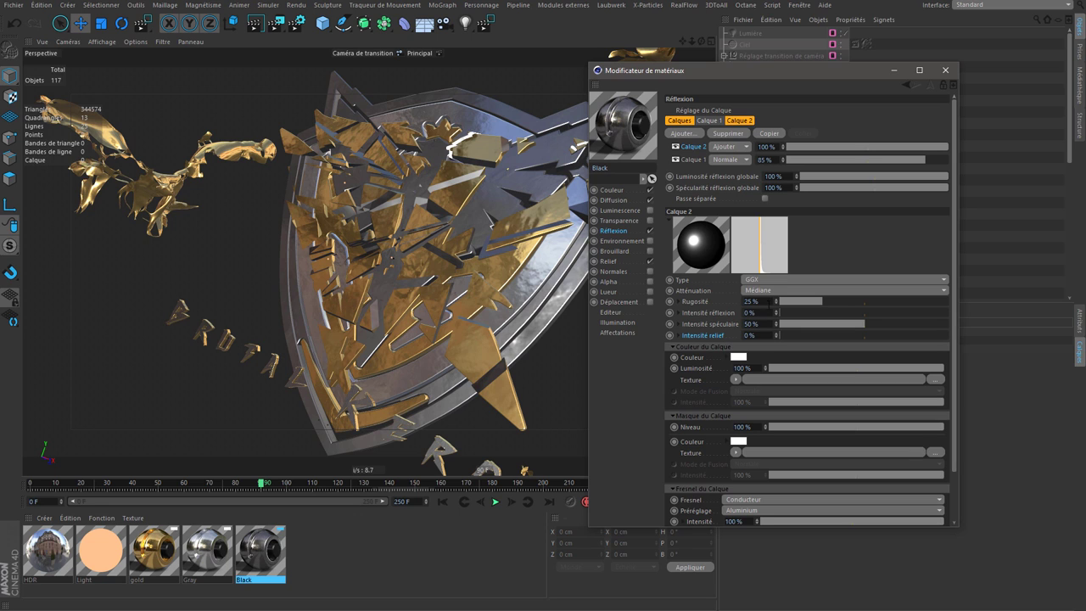
pyautogui.click(343, 208)
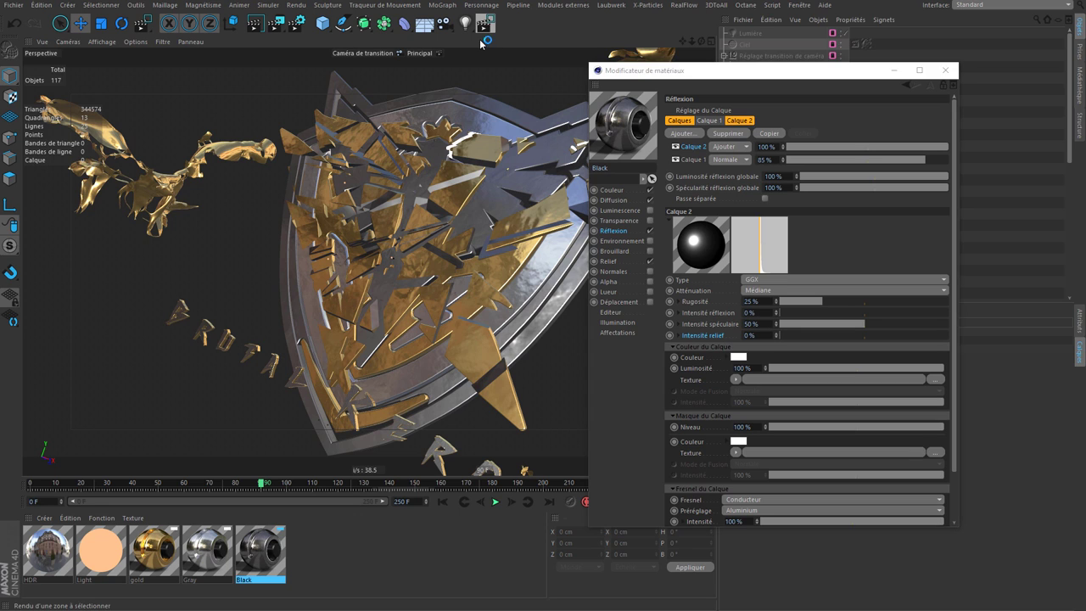
pyautogui.hotkey('ctrl', 'r')
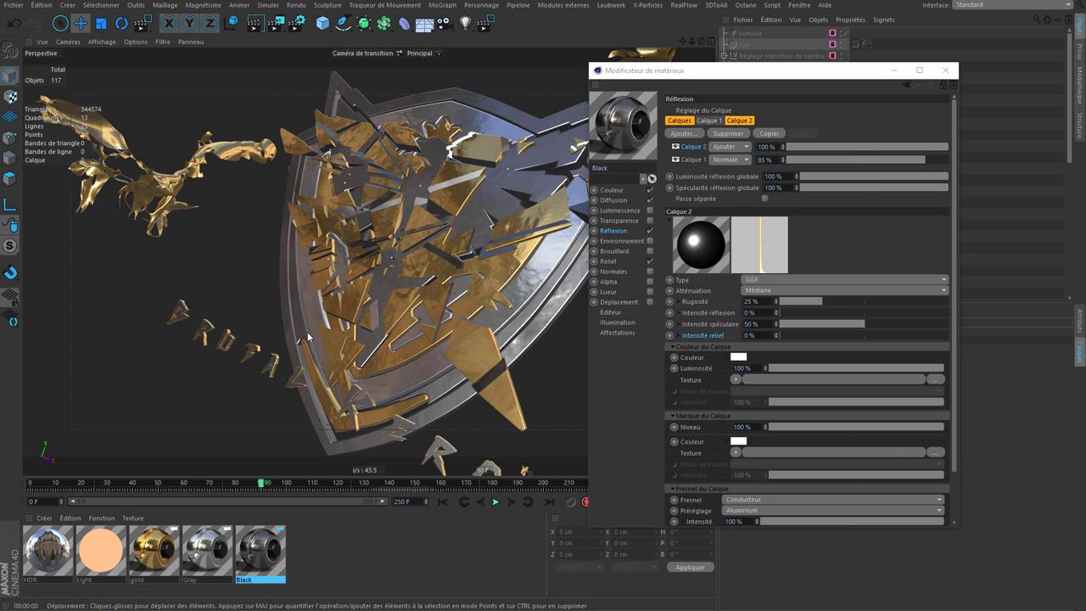
pyautogui.hotkey('ctrl', 'r')
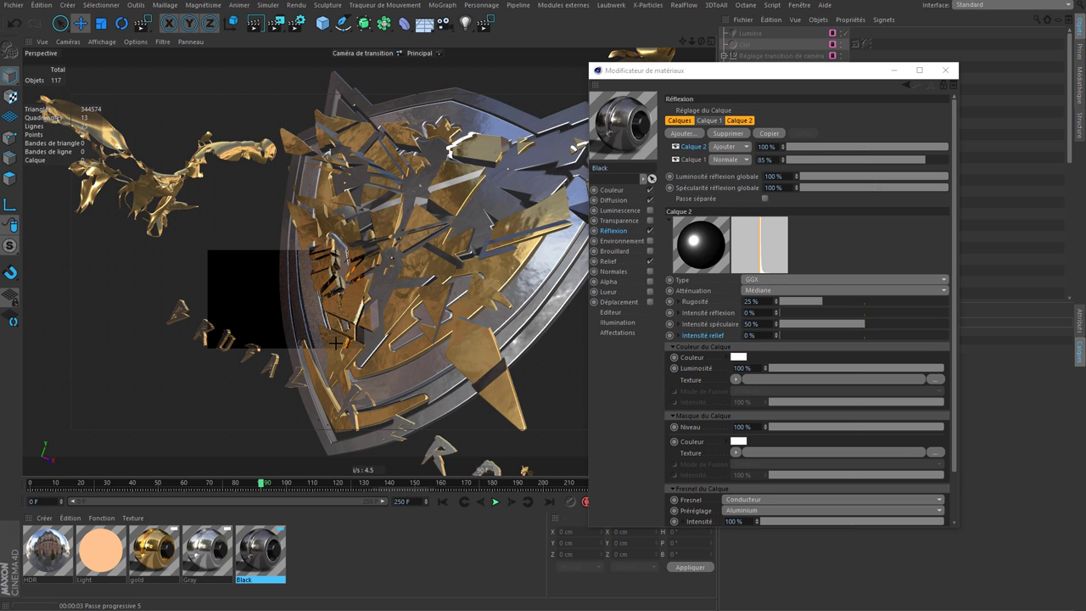
pyautogui.press('Escape')
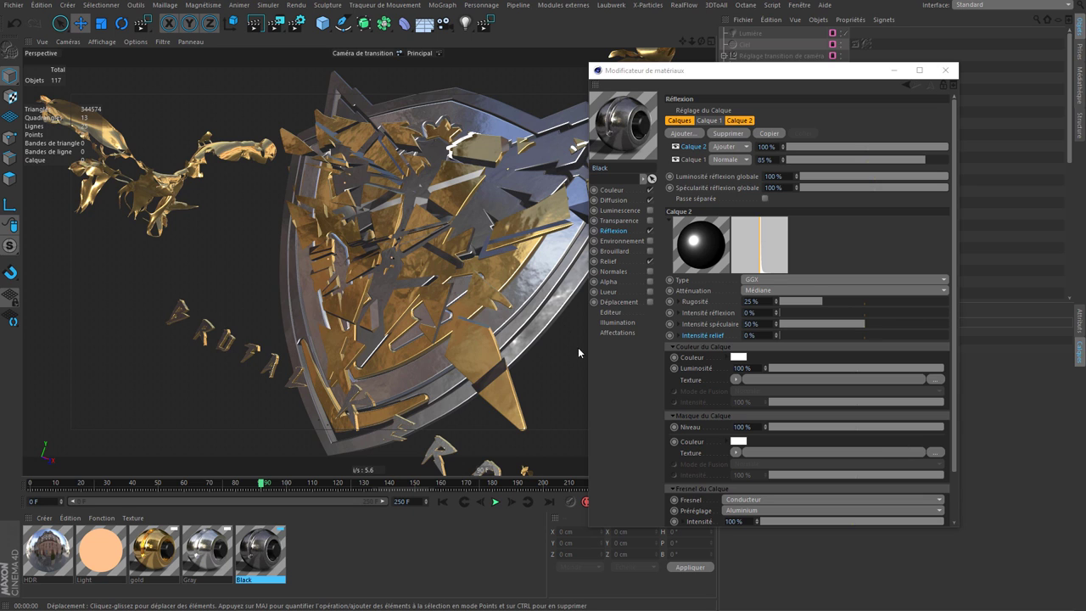
pyautogui.click(485, 34)
pyautogui.moveTo(483, 239); pyautogui.dragTo(583, 348)
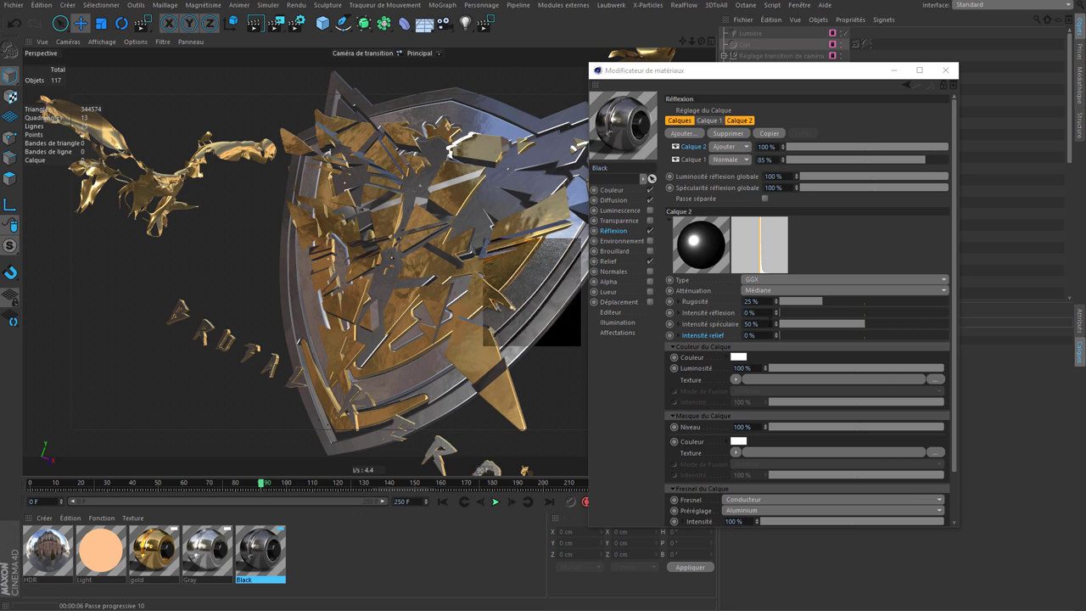
# Try 15% roughness and 45% specular intensity, re-rendering the shield's right side
pyautogui.click(752, 301)
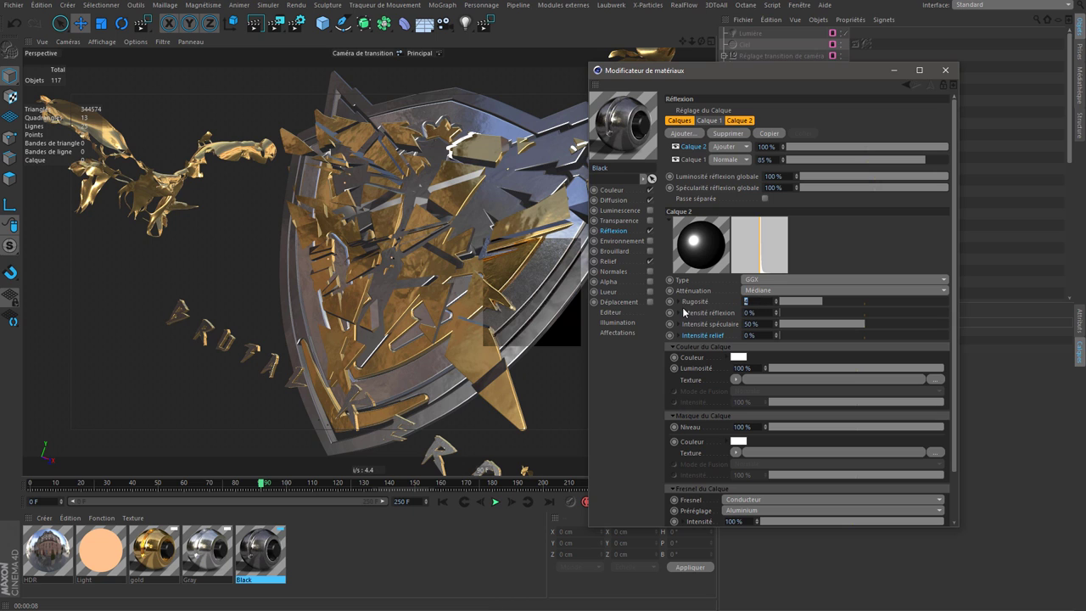
pyautogui.press('Return')
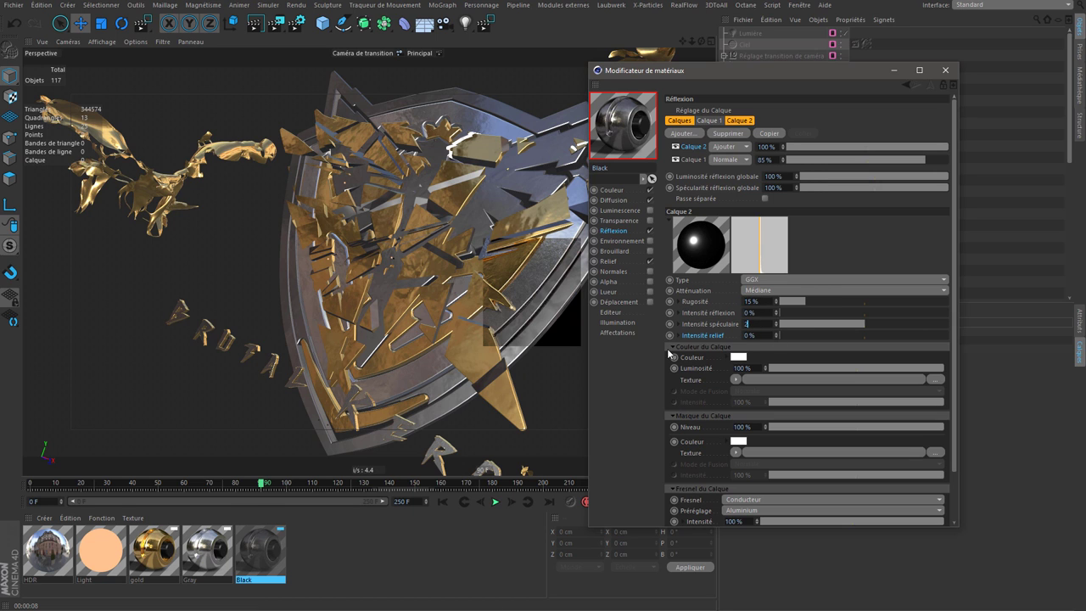
pyautogui.click(485, 22)
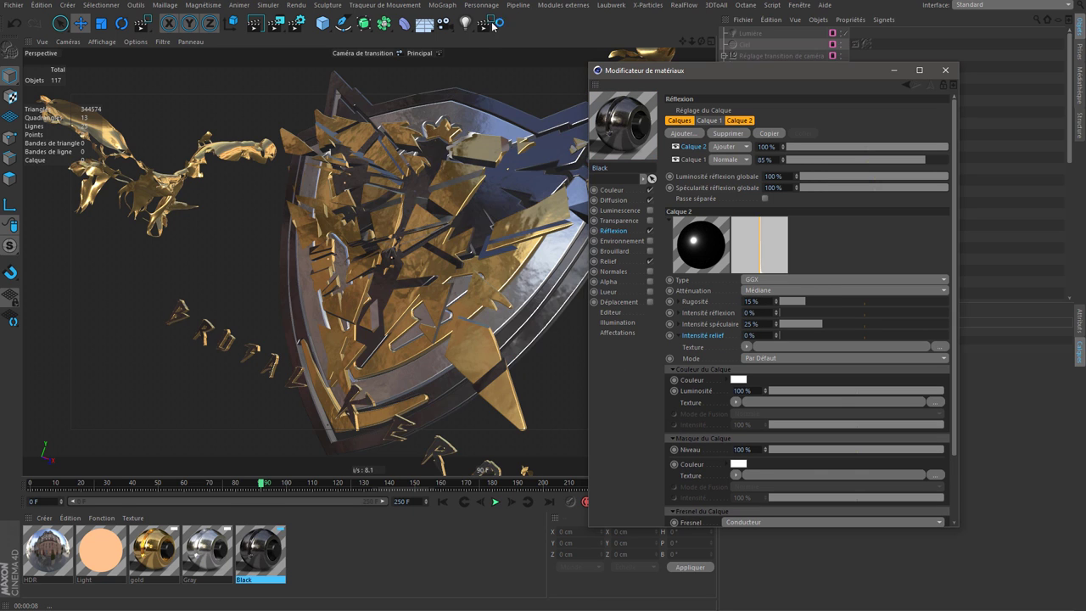
pyautogui.moveTo(504, 253); pyautogui.dragTo(583, 326)
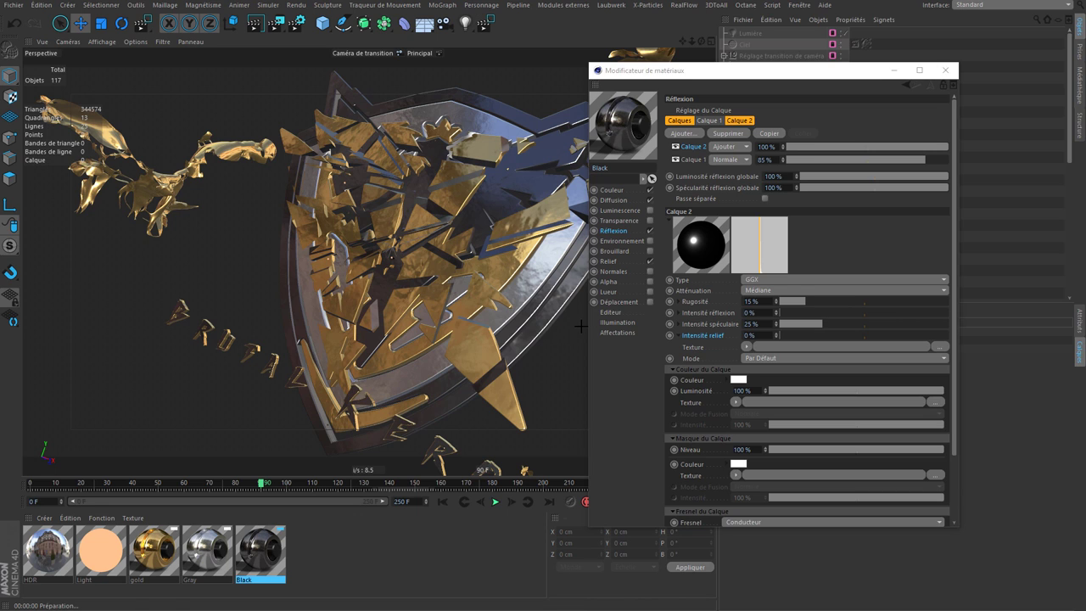
pyautogui.click(748, 323)
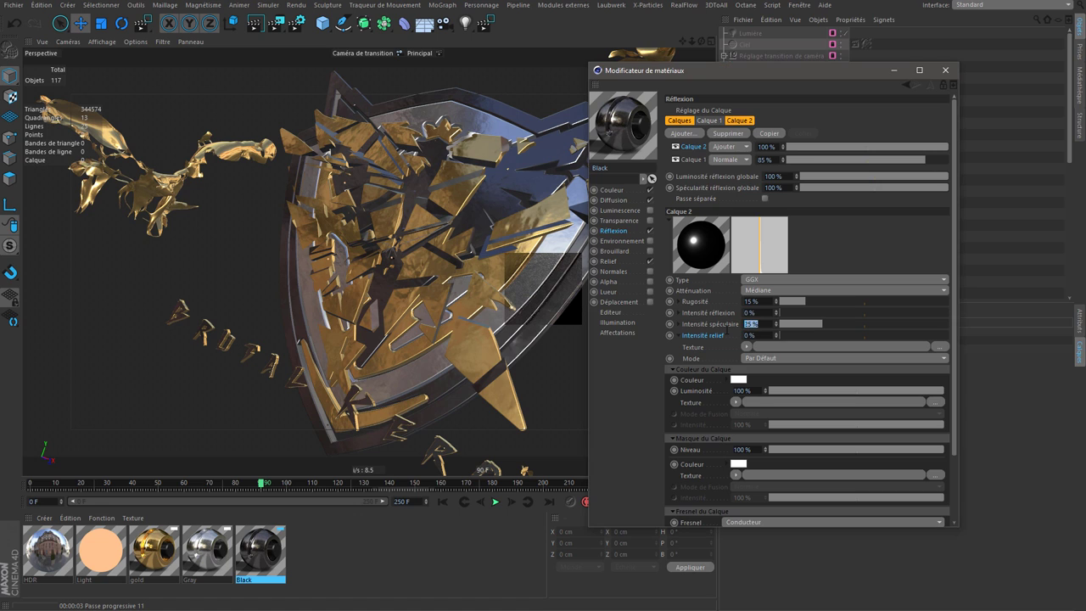
pyautogui.write('45')
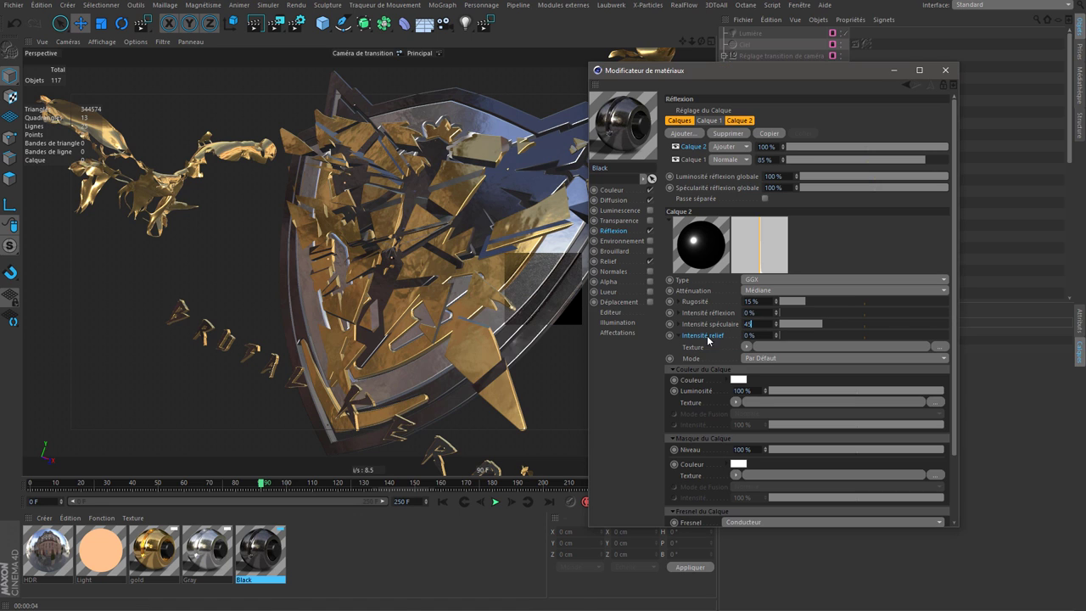
pyautogui.click(489, 32)
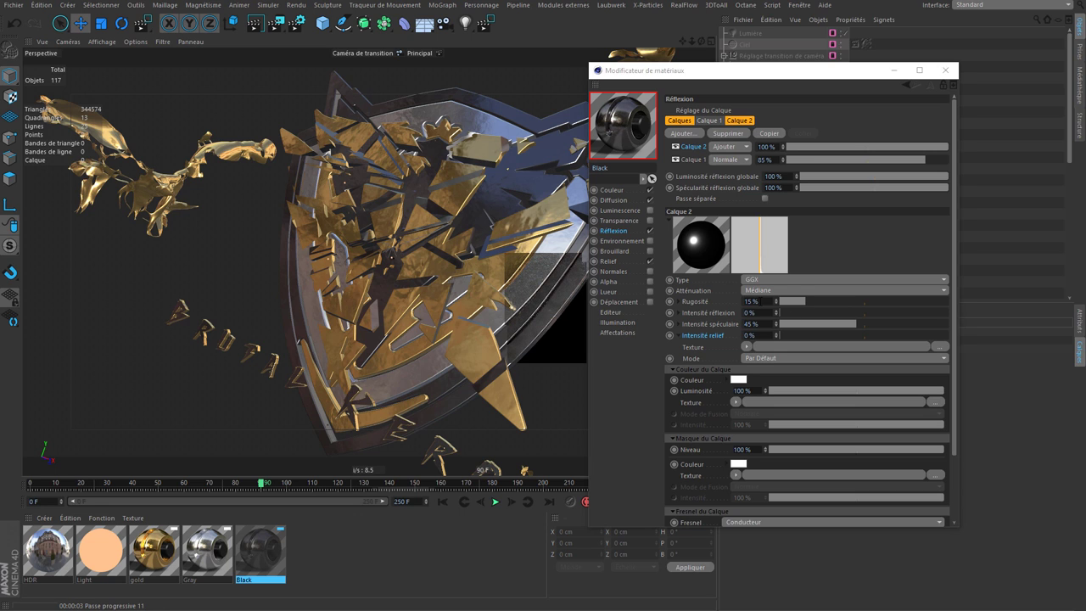
# Adjust the second reflection layer roughness to 20%, then settle on 17%
pyautogui.click(752, 301)
pyautogui.write('20')
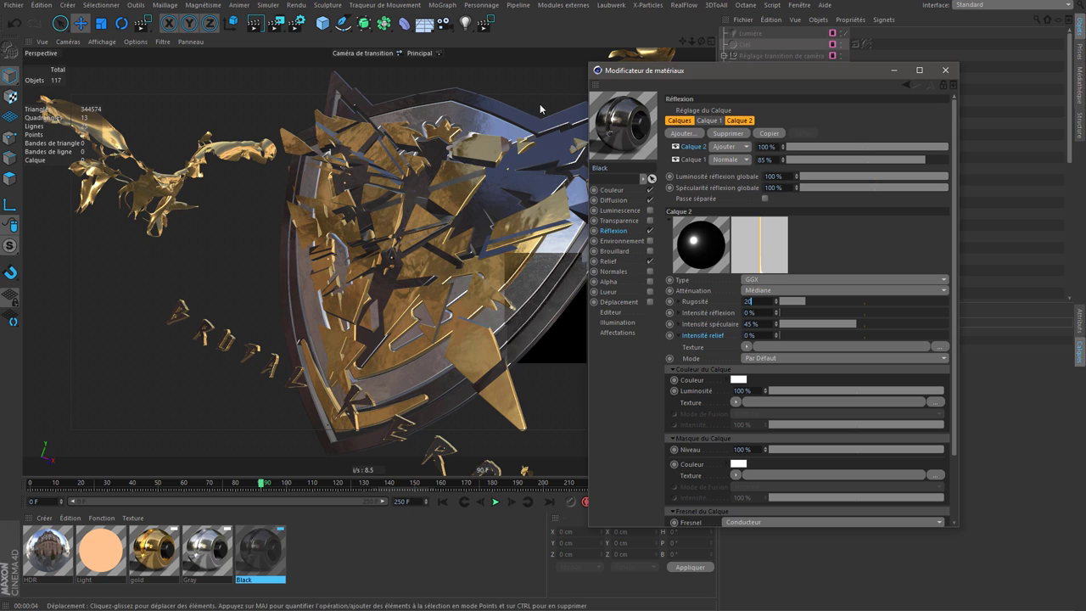
pyautogui.click(504, 297)
pyautogui.press('e')
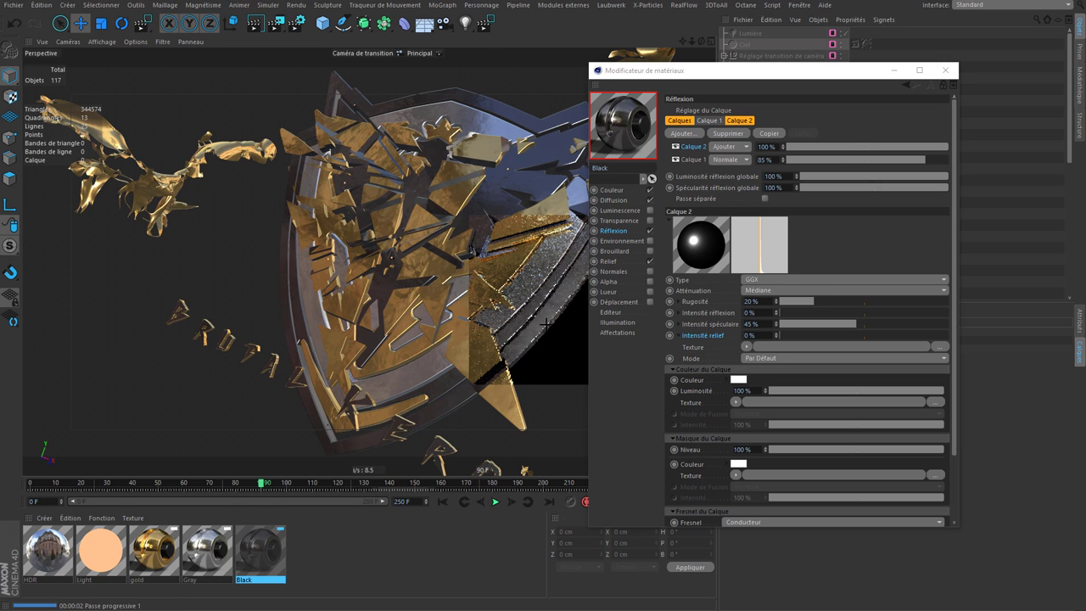
pyautogui.doubleClick(751, 301)
pyautogui.write('17')
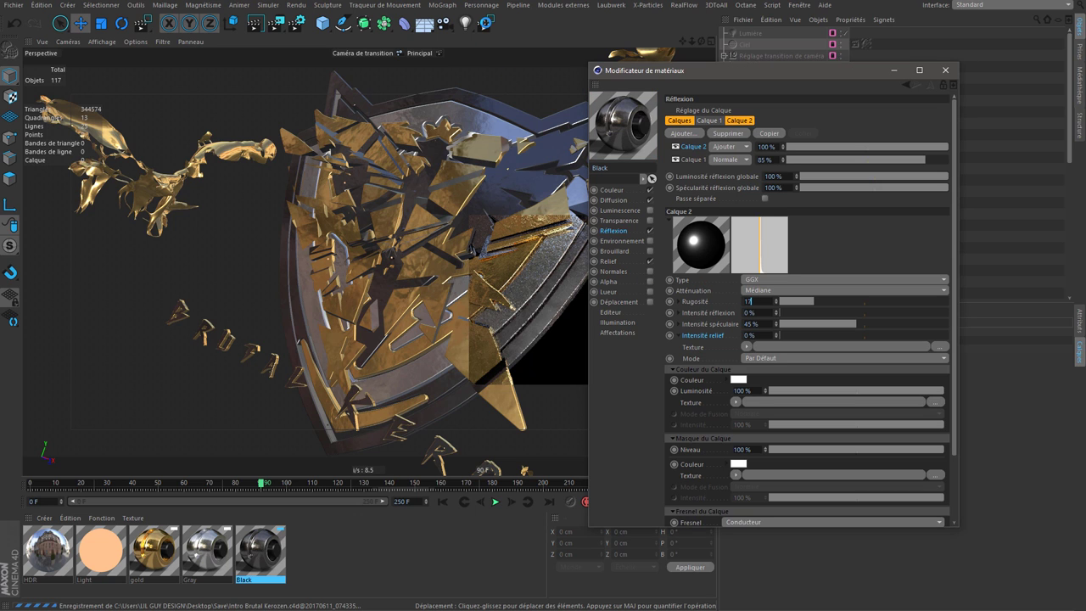
pyautogui.press('Return')
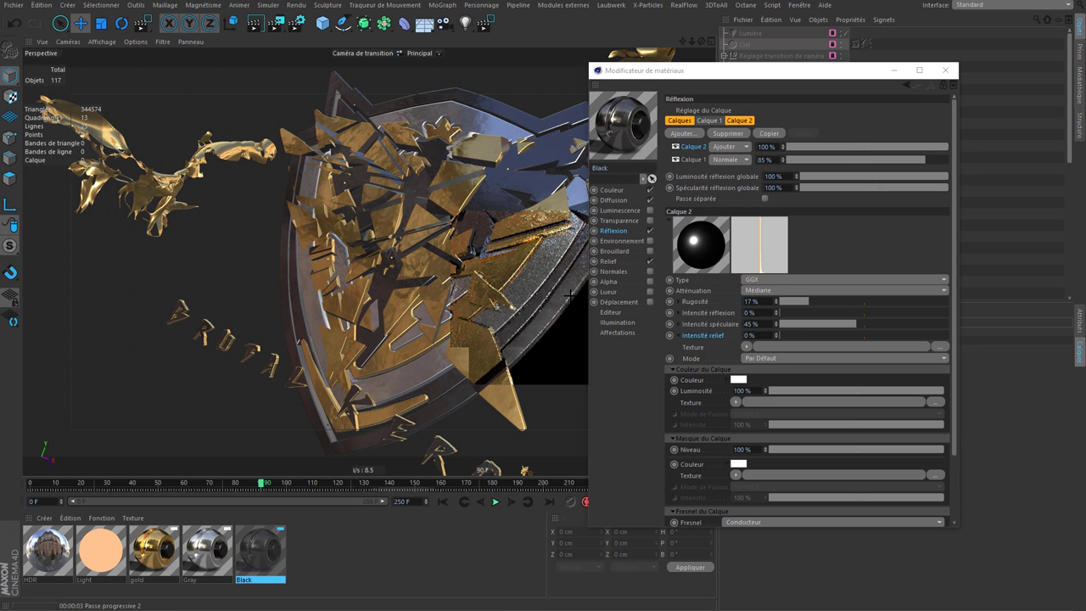
pyautogui.click(620, 192)
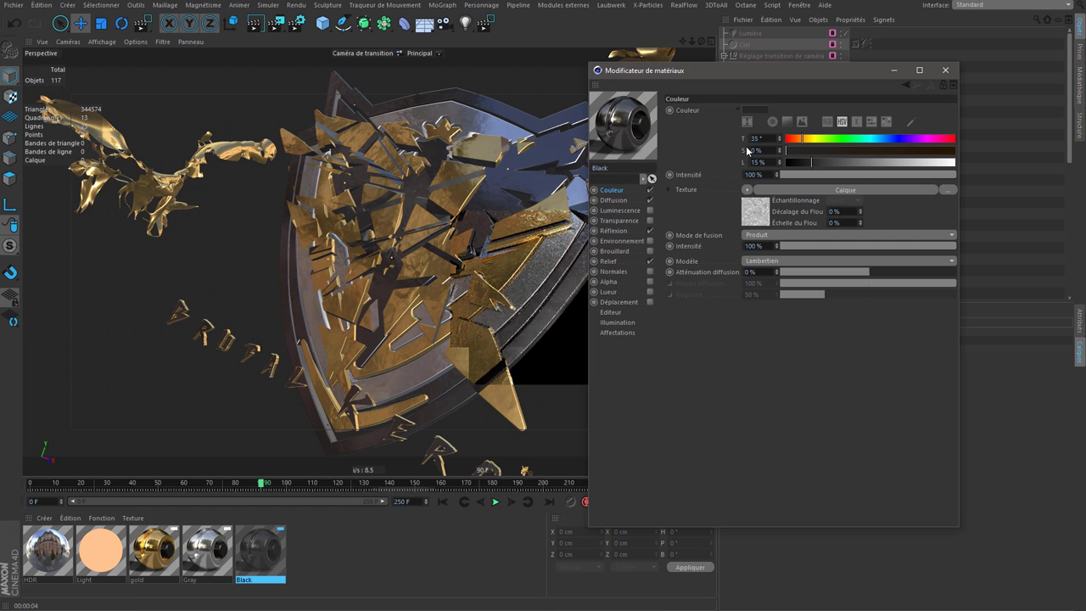
# Set the Black colour lightness to 10% and region-render the shield to preview it
pyautogui.click(753, 112)
pyautogui.write('10')
pyautogui.press('Return')
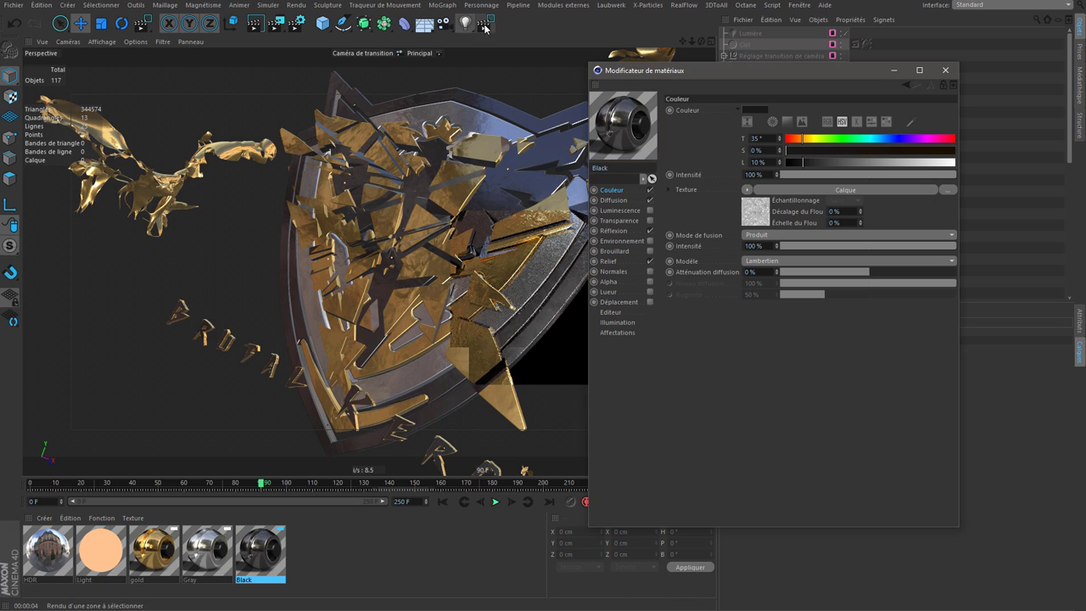
pyautogui.click(484, 28)
pyautogui.moveTo(314, 190); pyautogui.dragTo(589, 455)
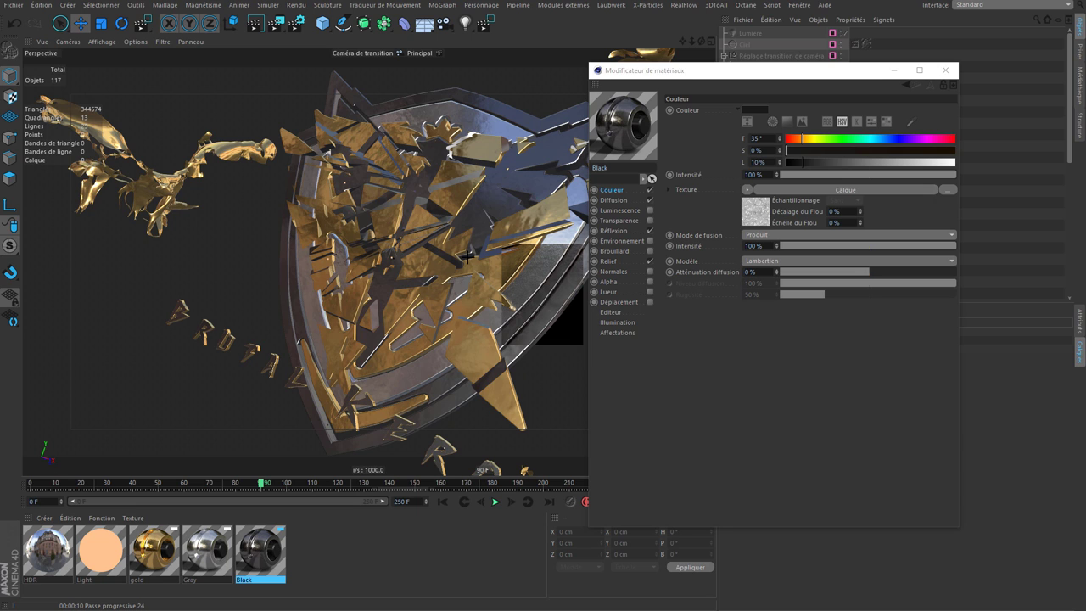
pyautogui.click(485, 23)
pyautogui.moveTo(356, 350); pyautogui.dragTo(356, 352)
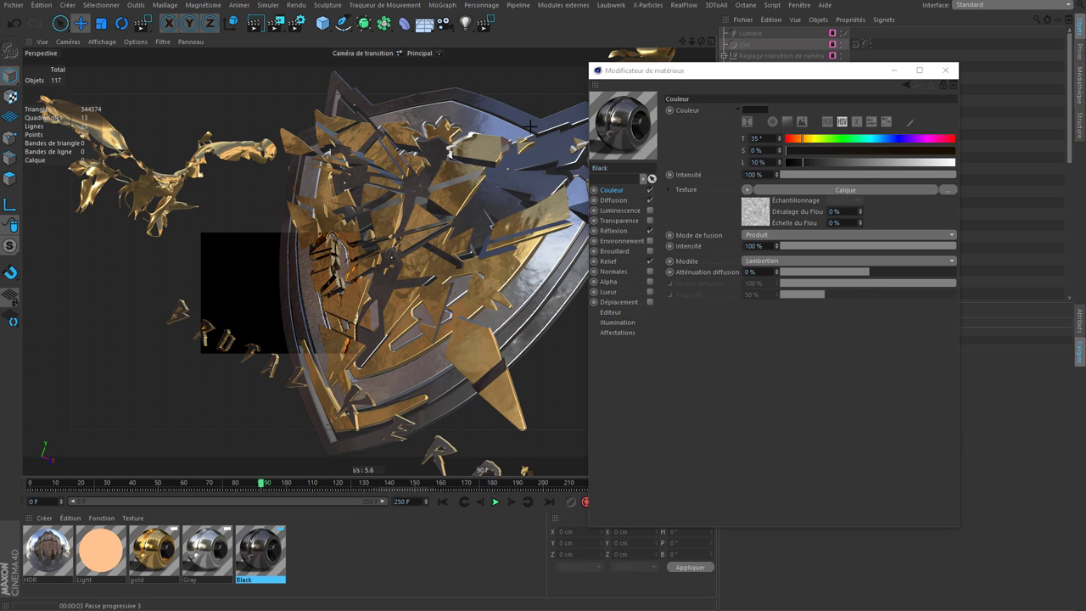
pyautogui.moveTo(645, 71); pyautogui.dragTo(726, 68)
pyautogui.click(489, 32)
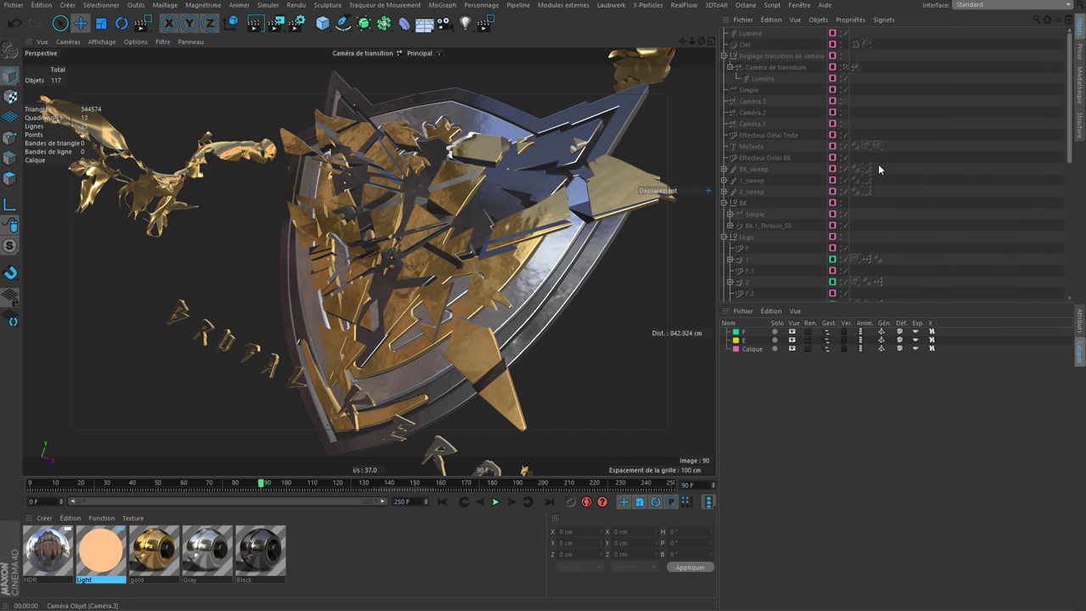
# Open the Light material, region-render around the logo, then bring up the Gray material's settings
pyautogui.click(113, 560)
pyautogui.doubleClick(100, 550)
pyautogui.moveTo(355, 178)
pyautogui.mouseDown()
pyautogui.moveTo(477, 521)
pyautogui.moveTo(584, 484)
pyautogui.mouseUp()
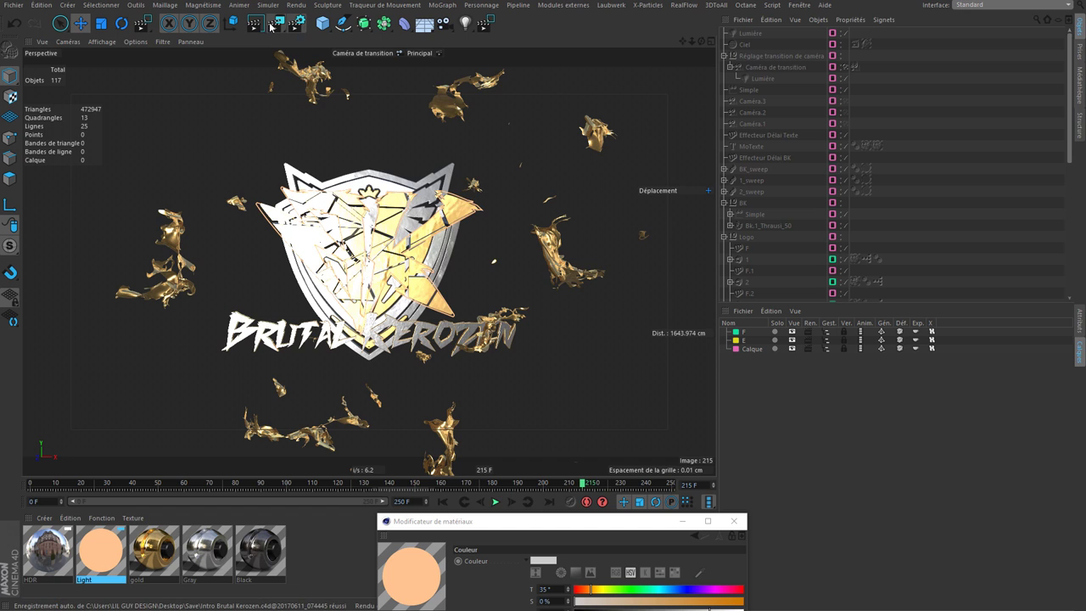
pyautogui.moveTo(272, 27); pyautogui.dragTo(331, 41)
pyautogui.moveTo(248, 199); pyautogui.dragTo(459, 317)
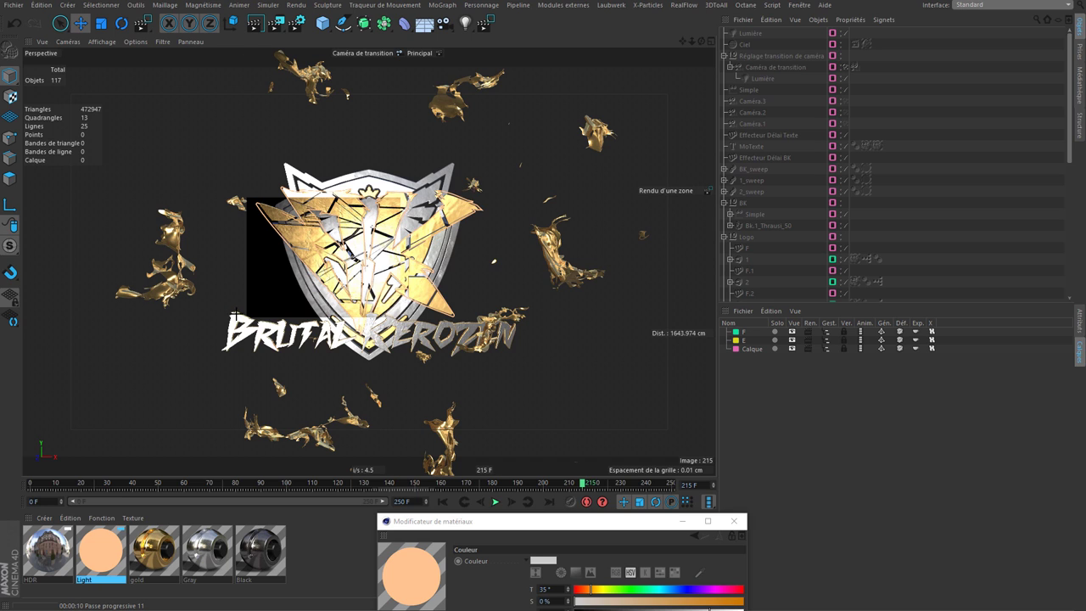
pyautogui.press('e')
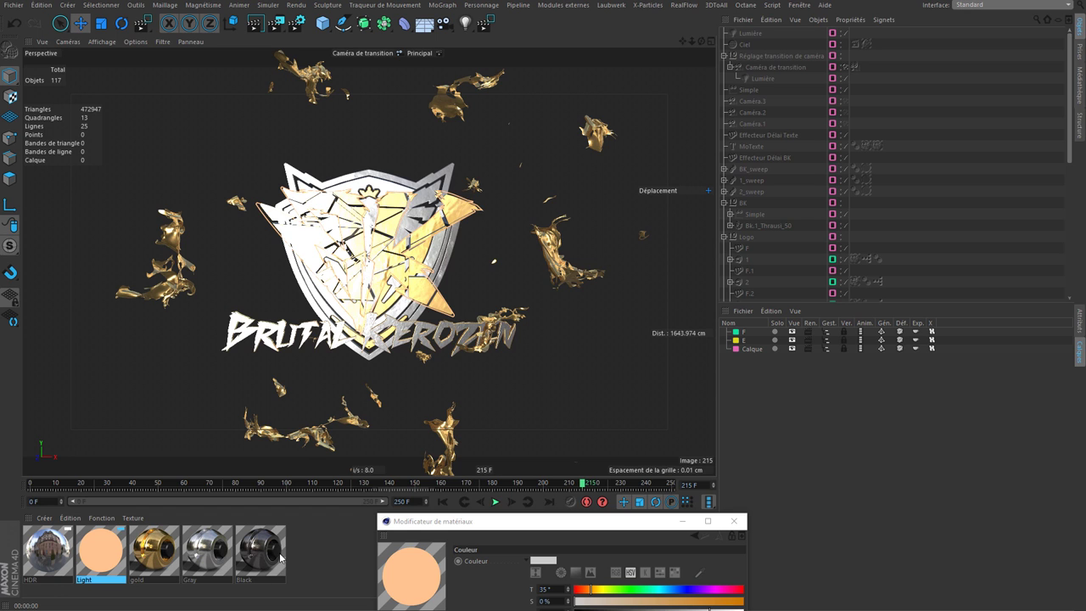
pyautogui.click(219, 557)
pyautogui.moveTo(501, 521)
pyautogui.mouseDown()
pyautogui.moveTo(563, 396)
pyautogui.moveTo(564, 354)
pyautogui.mouseUp()
# Compare Gray, gold and Black reflection layers with gold's layer 2 hidden, region-rendering the shield and text
pyautogui.click(475, 516)
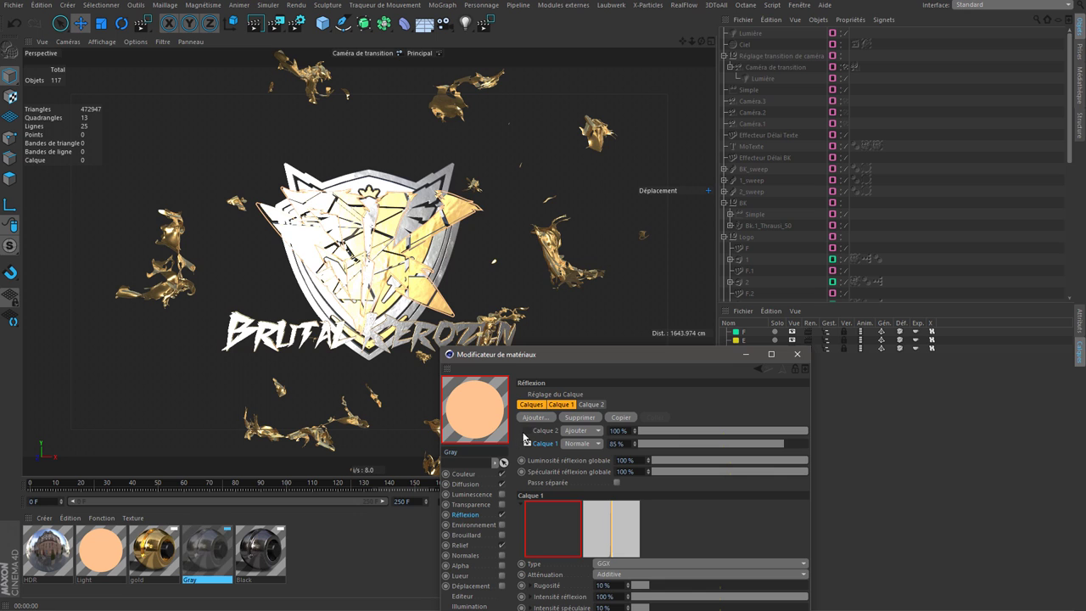
pyautogui.click(163, 556)
pyautogui.click(530, 432)
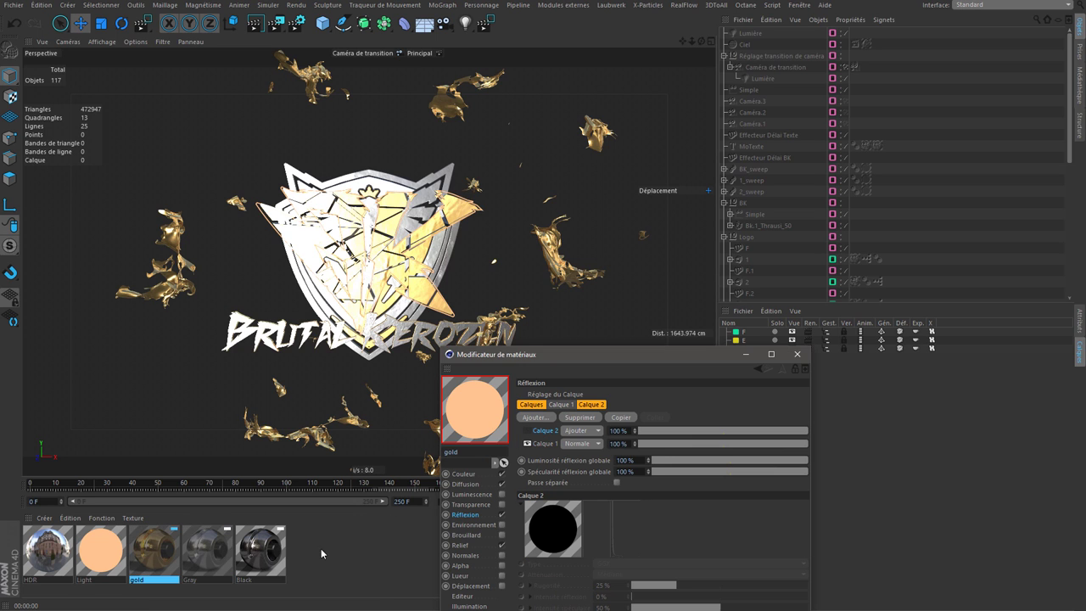
pyautogui.click(270, 556)
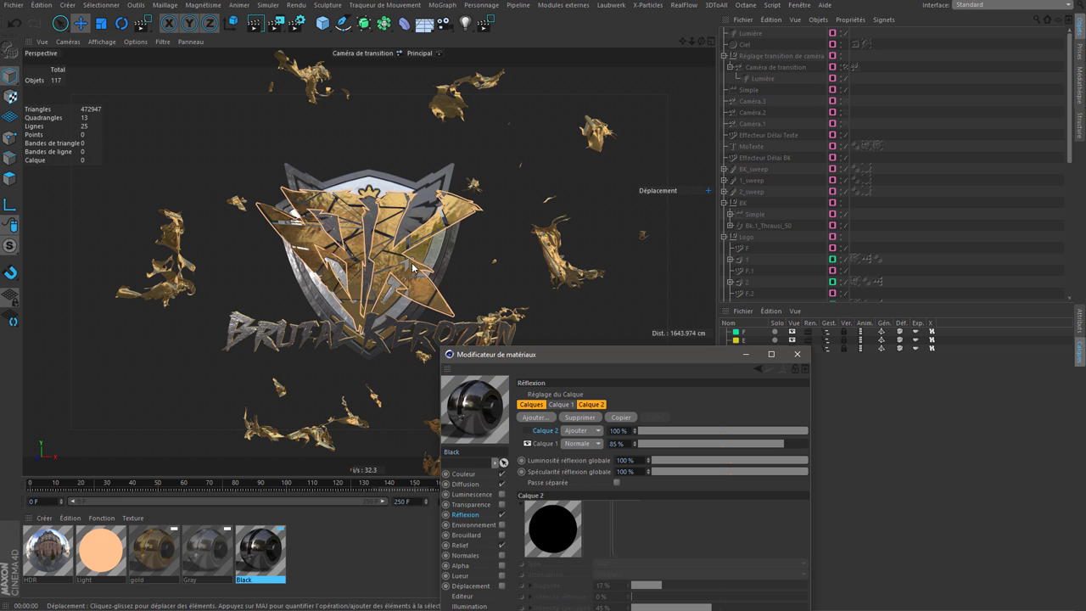
pyautogui.moveTo(492, 354); pyautogui.dragTo(544, 245)
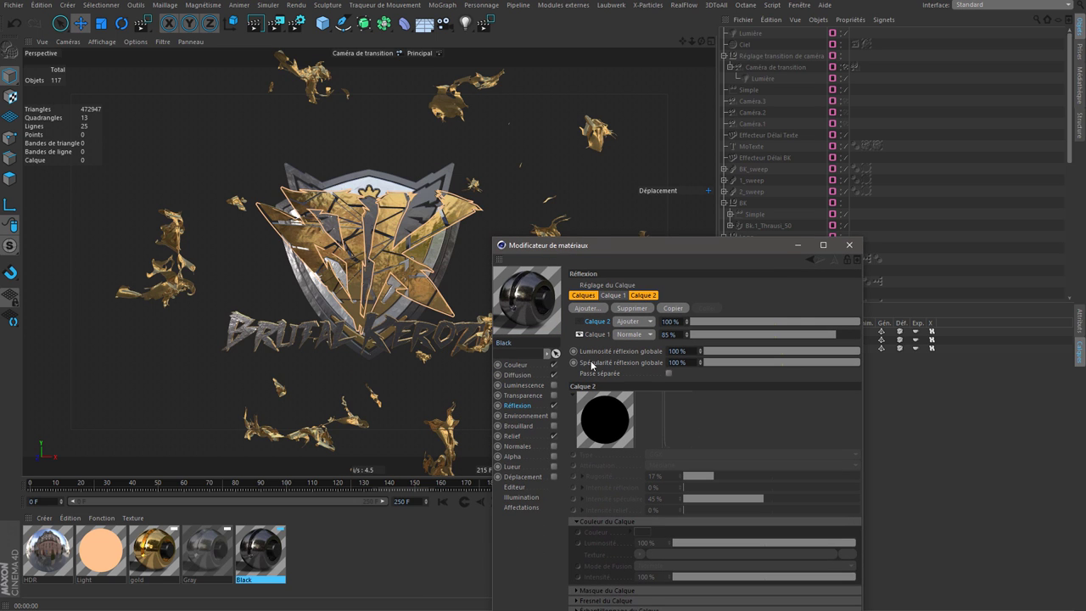
pyautogui.click(316, 40)
pyautogui.moveTo(170, 163); pyautogui.dragTo(462, 331)
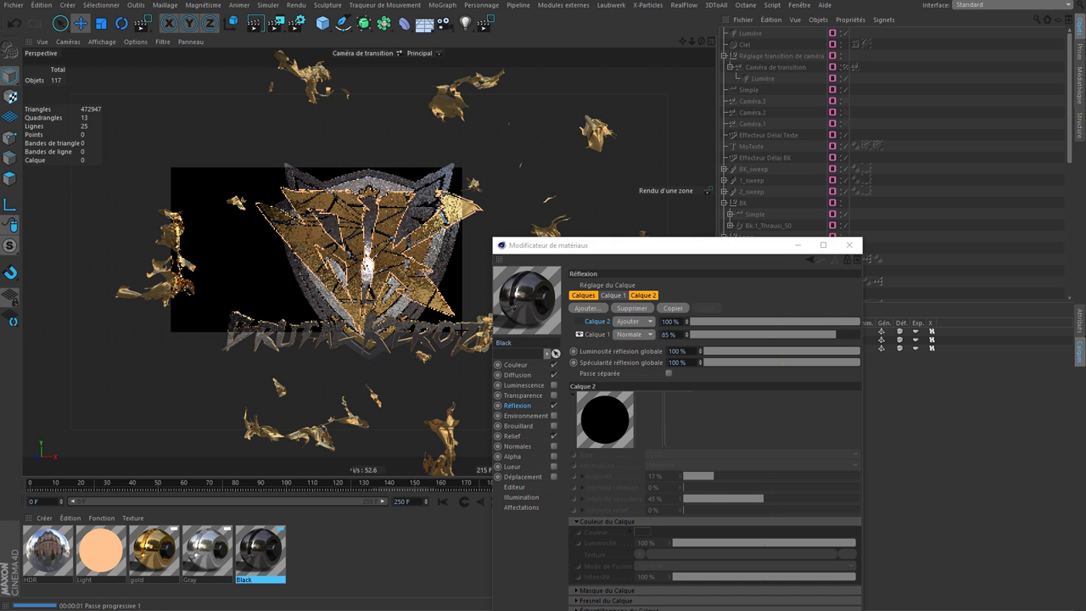
# Re-enable the second reflection layer and drag gold's Calque 2 brightness to 0% and back to 100%
pyautogui.moveTo(522, 244); pyautogui.dragTo(537, 245)
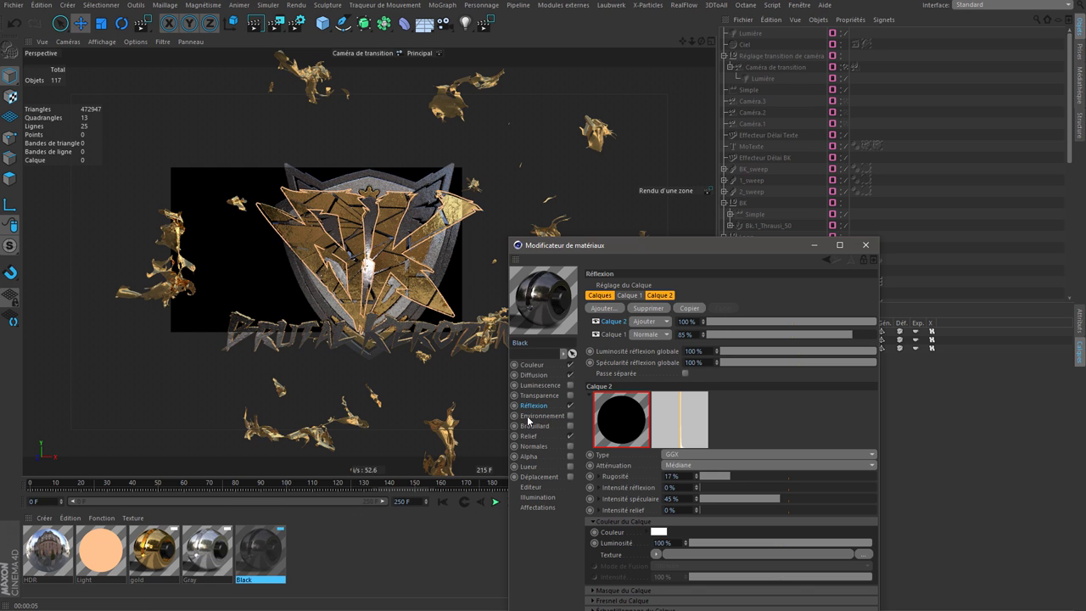
pyautogui.click(224, 561)
pyautogui.click(153, 550)
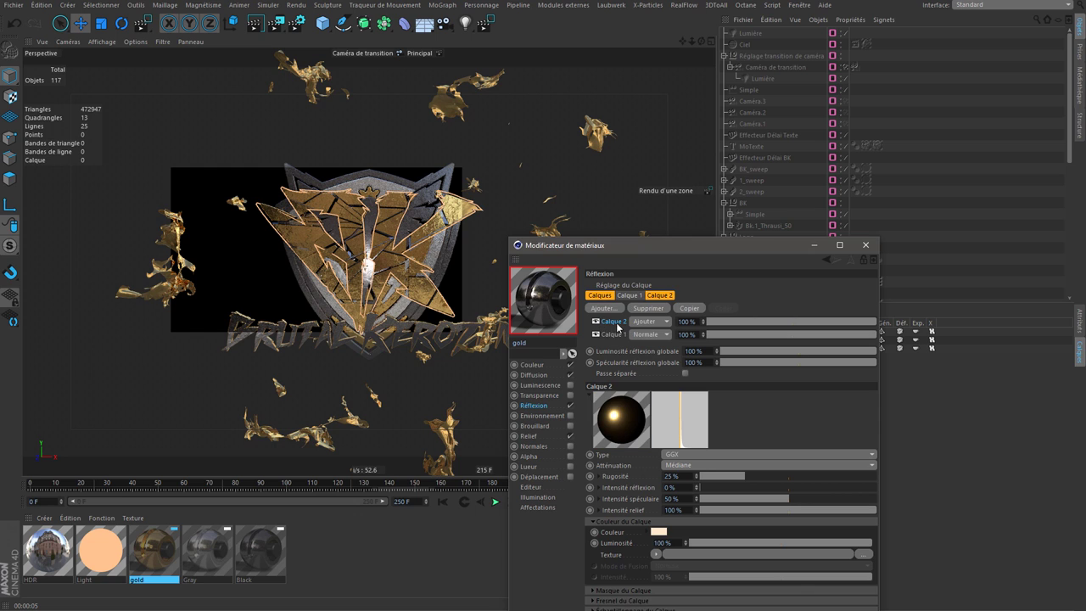
pyautogui.doubleClick(616, 322)
pyautogui.click(763, 382)
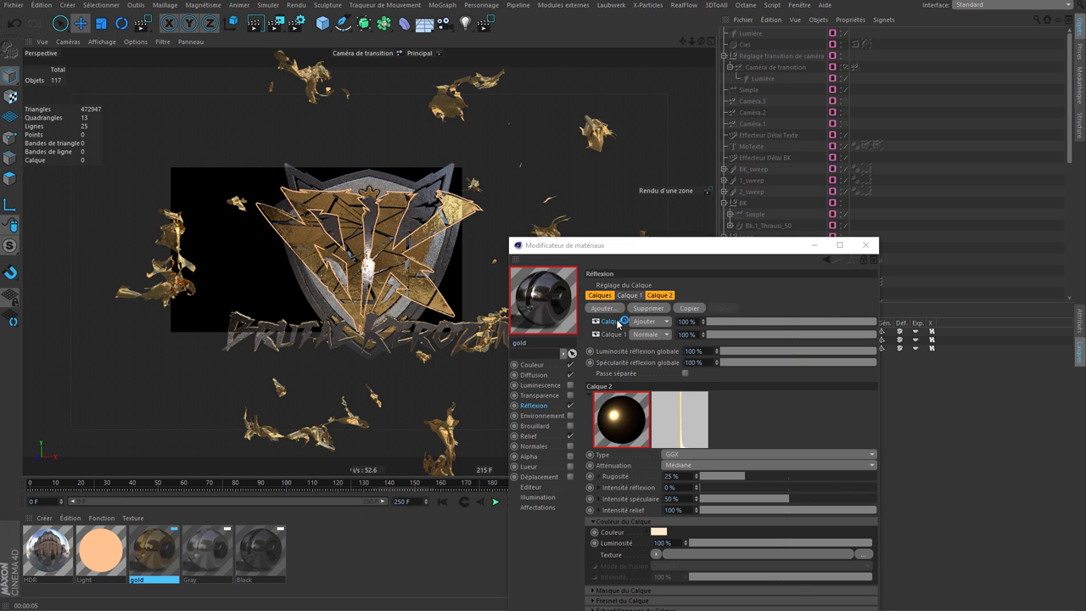
pyautogui.click(658, 295)
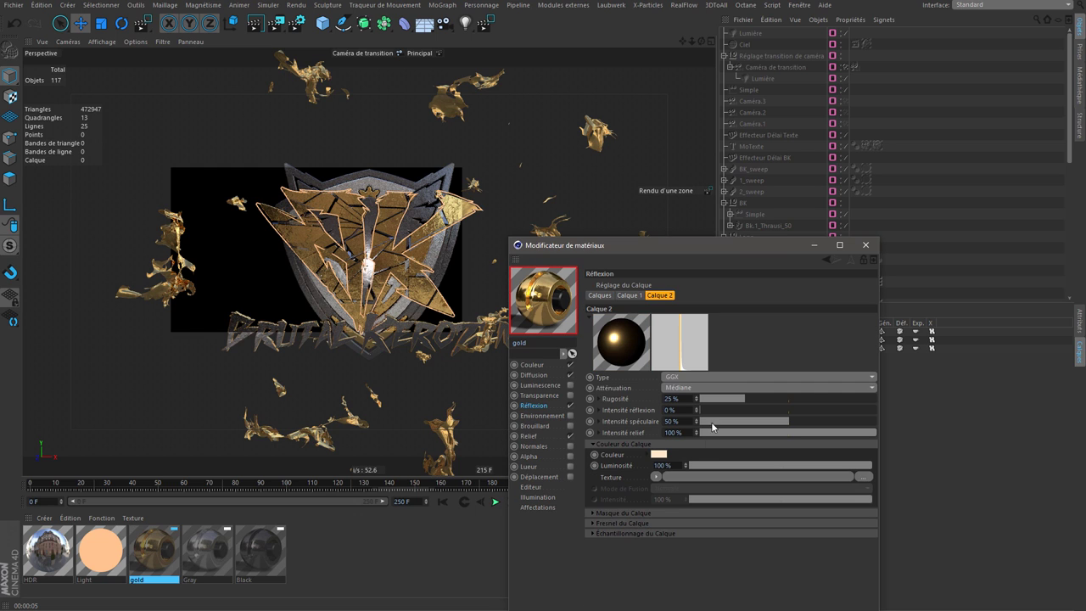
pyautogui.moveTo(712, 466); pyautogui.dragTo(302, 477)
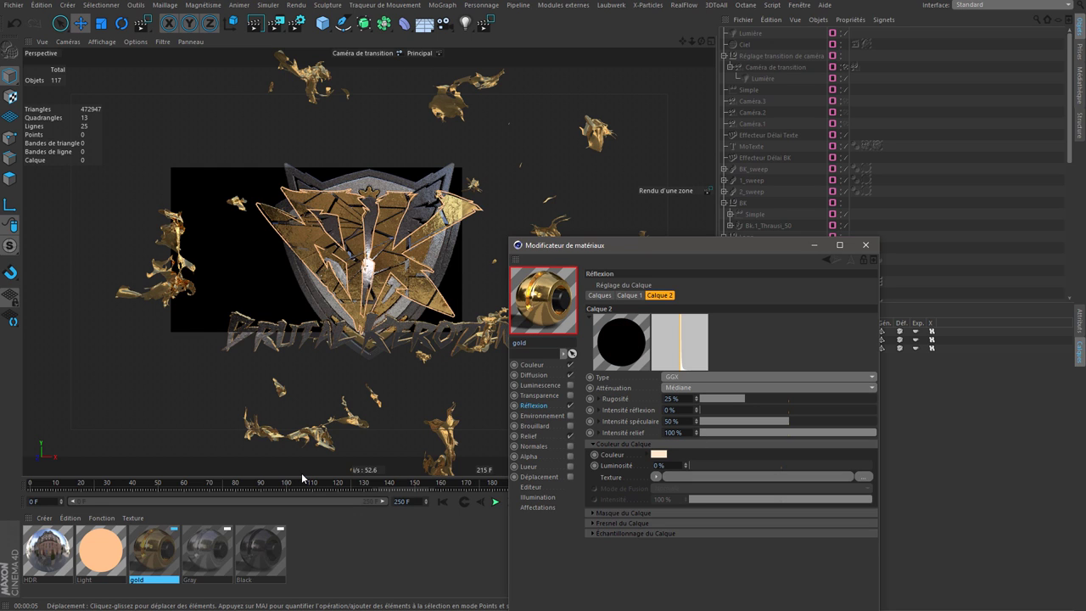
pyautogui.moveTo(701, 466); pyautogui.dragTo(872, 466)
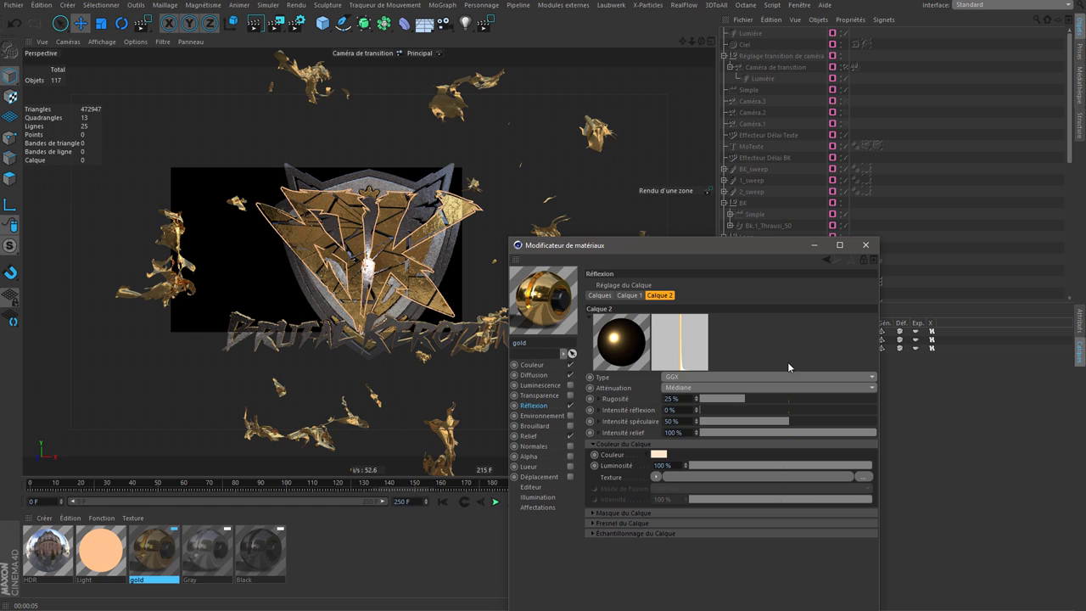
pyautogui.click(600, 296)
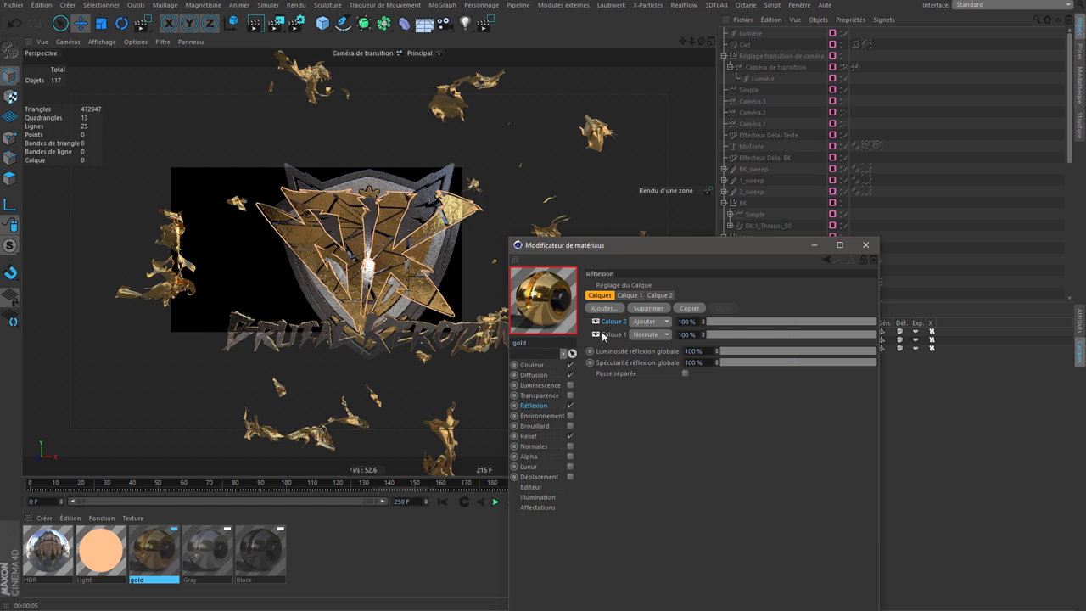
pyautogui.click(299, 553)
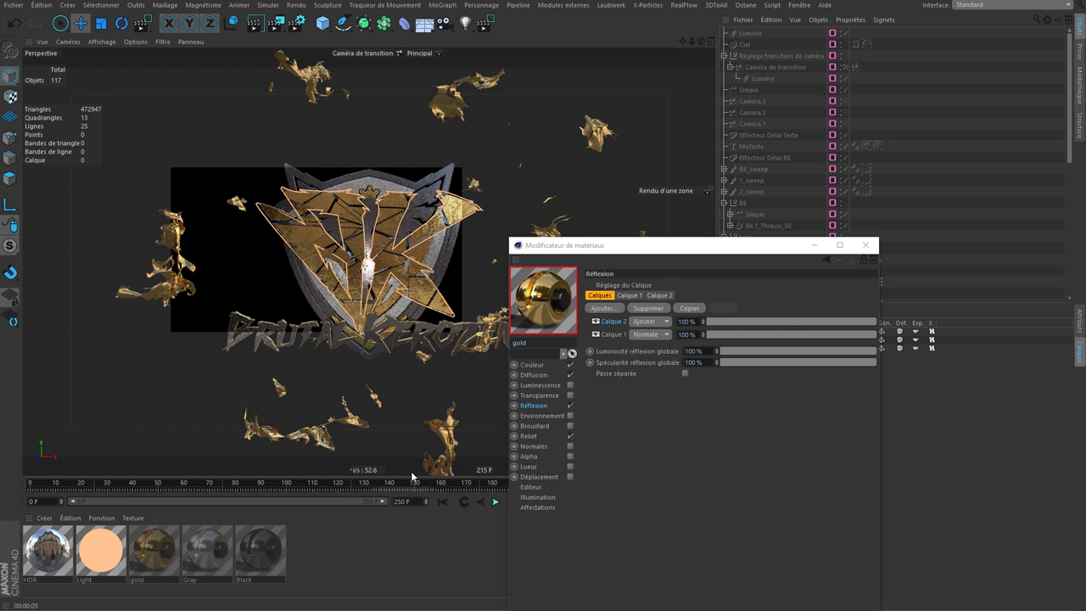
pyautogui.moveTo(602, 245); pyautogui.dragTo(349, 540)
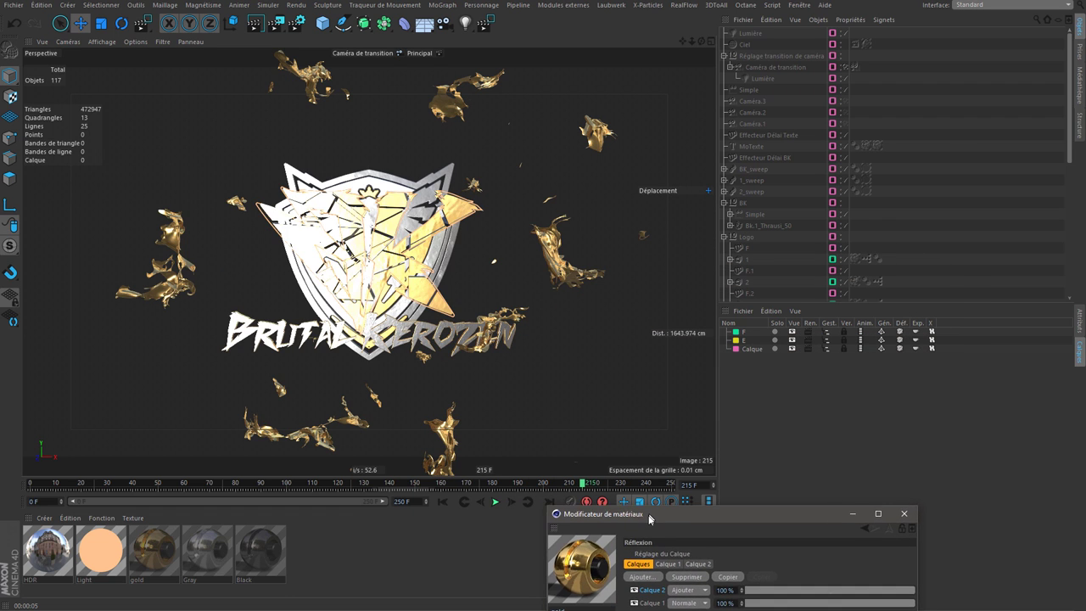
# Close the material editor, scrub to frame 136, and render a region around the shield logo
pyautogui.click(612, 540)
pyautogui.moveTo(583, 484)
pyautogui.mouseDown()
pyautogui.moveTo(313, 490)
pyautogui.moveTo(490, 497)
pyautogui.moveTo(458, 472)
pyautogui.mouseUp()
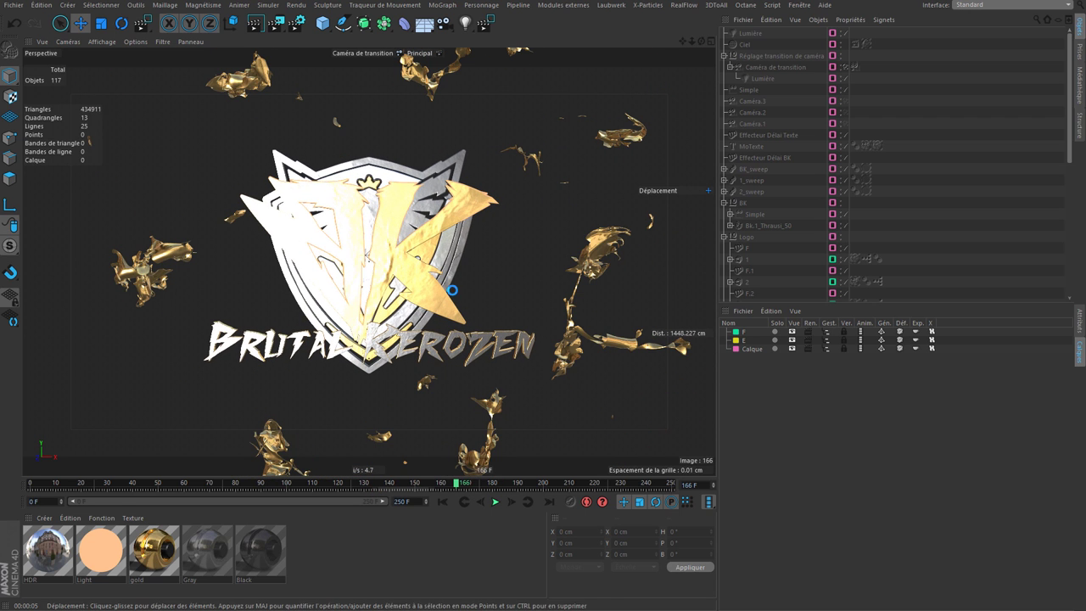
pyautogui.click(438, 486)
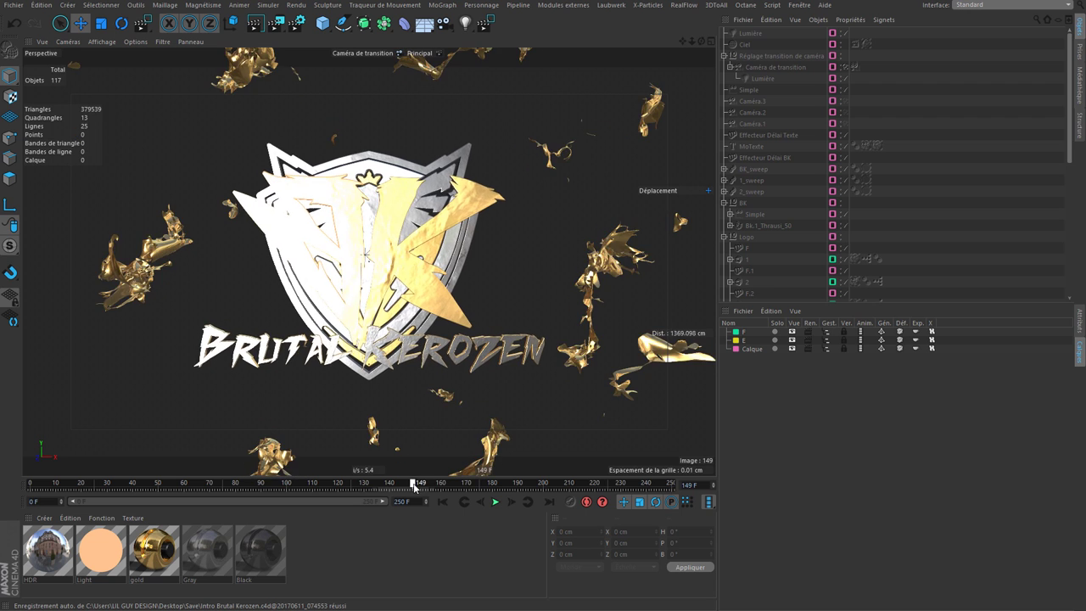
pyautogui.moveTo(418, 486); pyautogui.dragTo(632, 482)
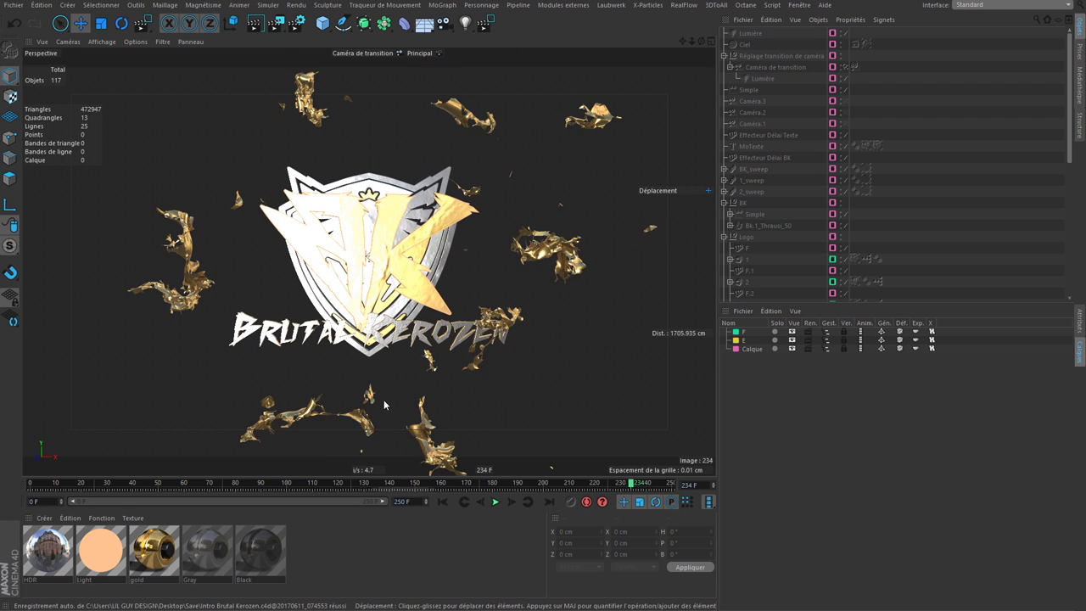
pyautogui.moveTo(409, 485); pyautogui.dragTo(378, 484)
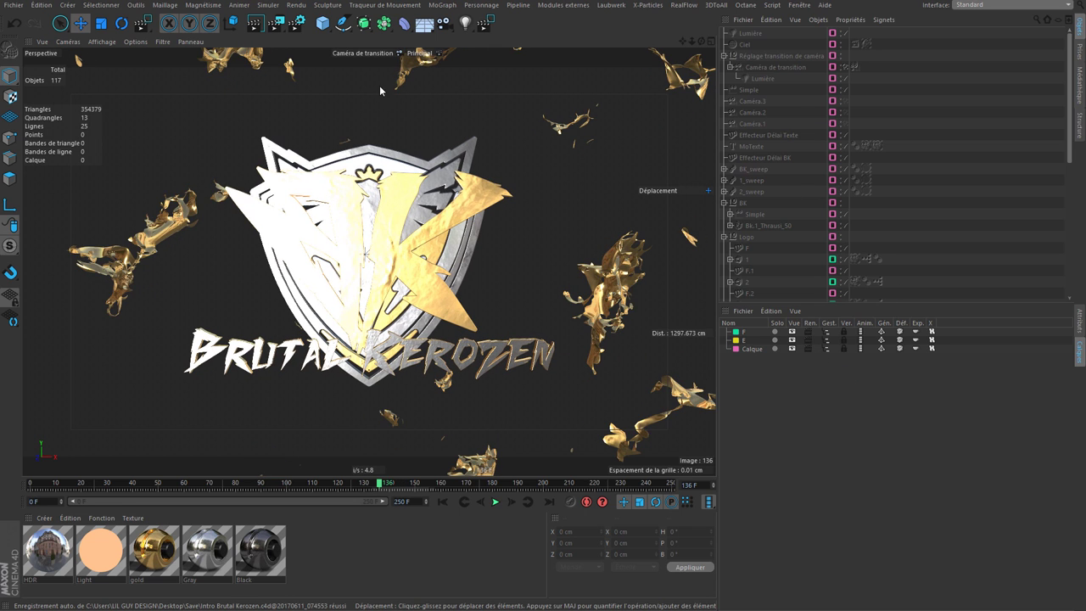
pyautogui.click(277, 23)
pyautogui.click(322, 51)
pyautogui.moveTo(187, 118); pyautogui.dragTo(425, 395)
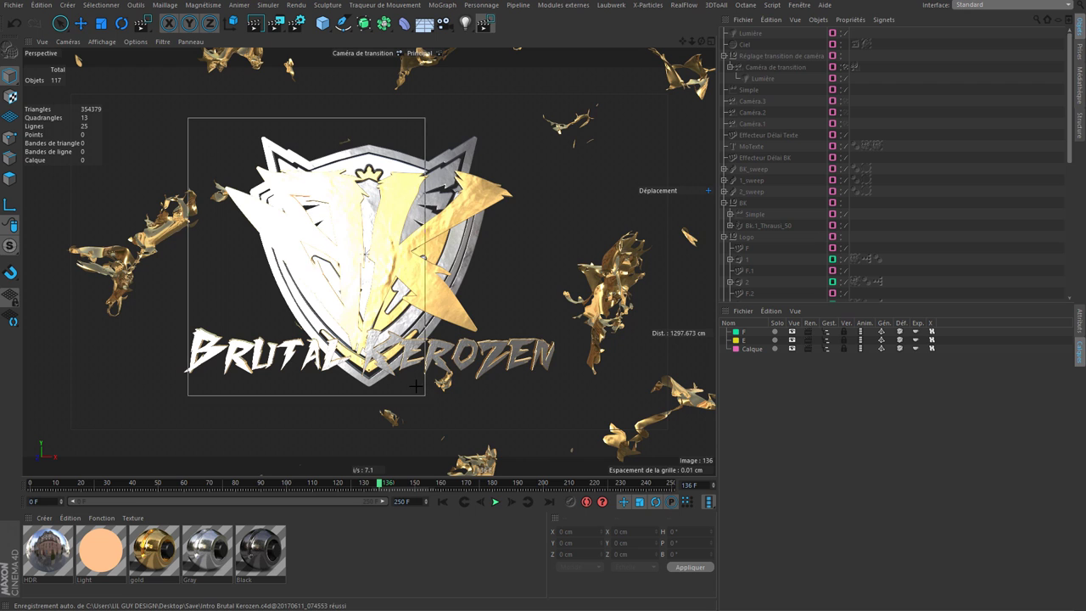
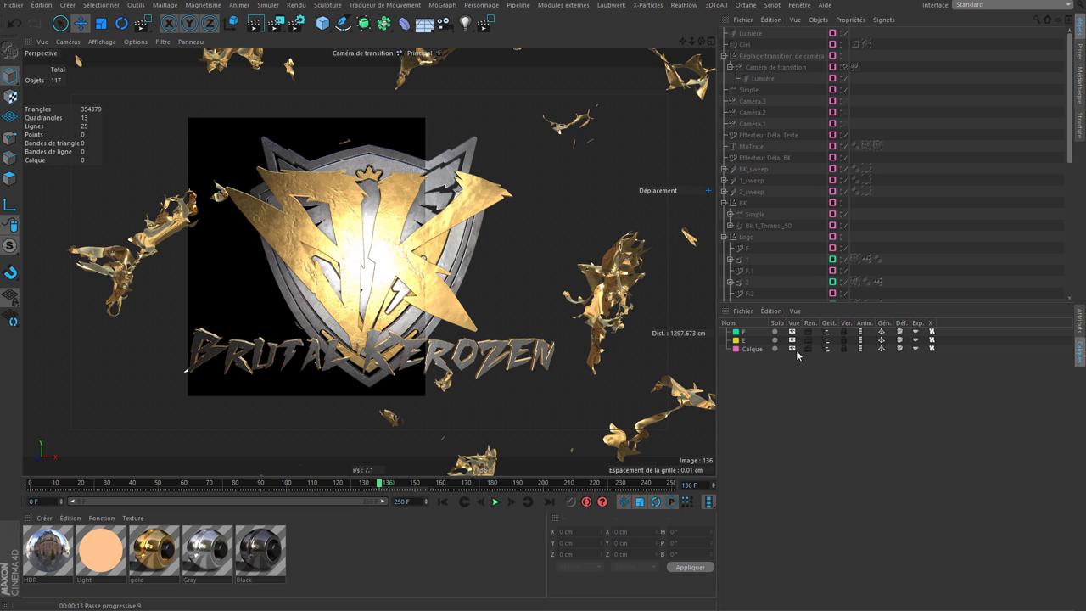
# Select the Lumière under Caméra de transition and show its attributes
pyautogui.click(845, 349)
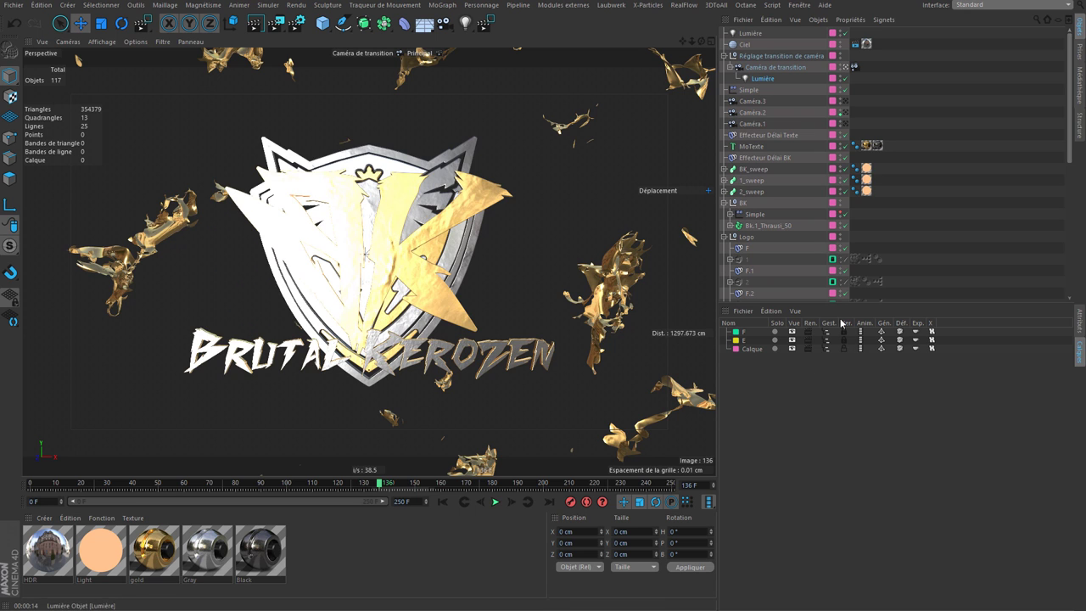
pyautogui.click(742, 311)
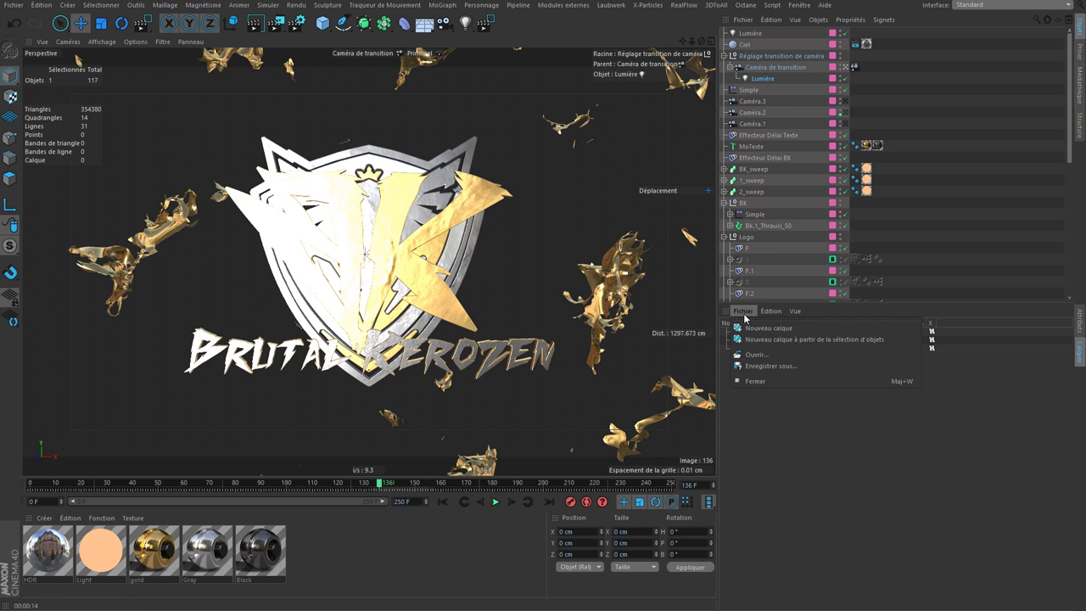
pyautogui.click(1083, 313)
pyautogui.click(1082, 325)
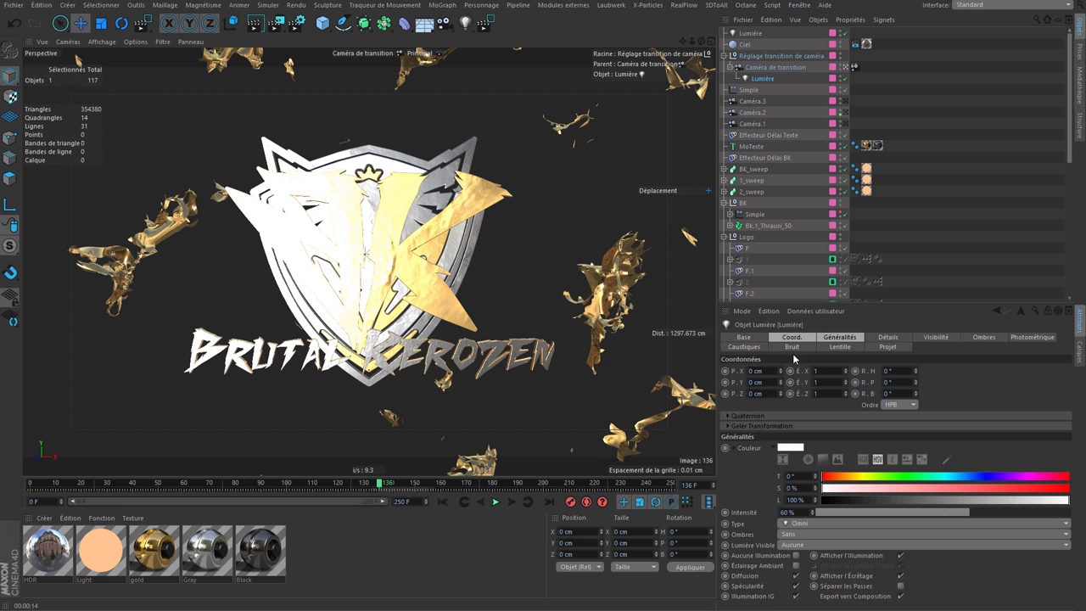
# Keyframe the light's Intensité to fade from 60% to 0% by frame 150
pyautogui.moveTo(350, 490)
pyautogui.mouseDown()
pyautogui.moveTo(350, 500)
pyautogui.moveTo(287, 508)
pyautogui.moveTo(313, 496)
pyautogui.moveTo(284, 498)
pyautogui.moveTo(385, 499)
pyautogui.mouseUp()
pyautogui.press('F8')
pyautogui.moveTo(456, 512); pyautogui.dragTo(289, 520)
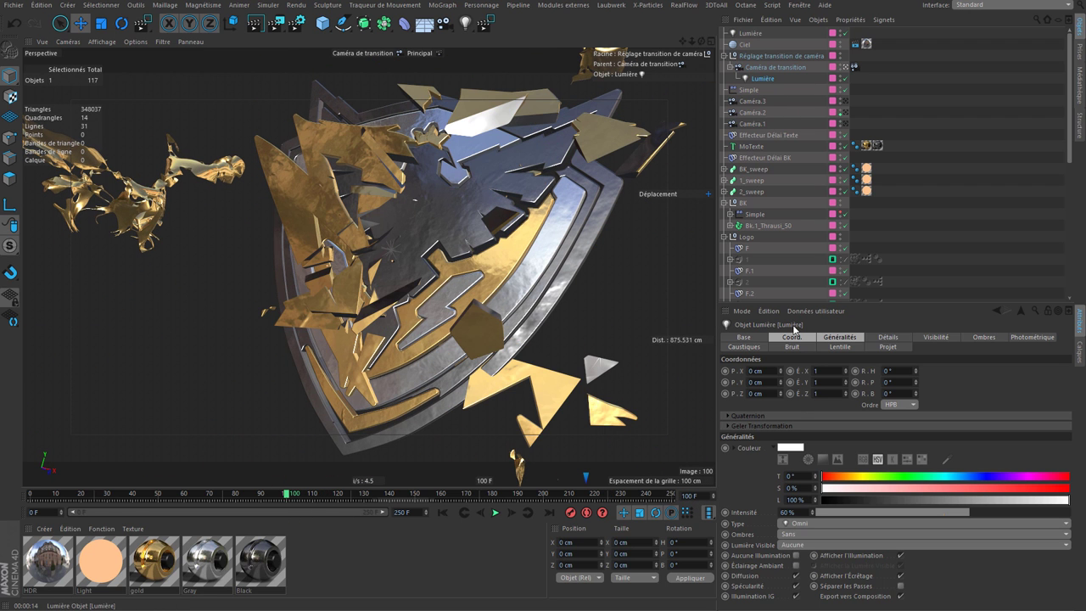
pyautogui.moveTo(312, 494); pyautogui.dragTo(416, 496)
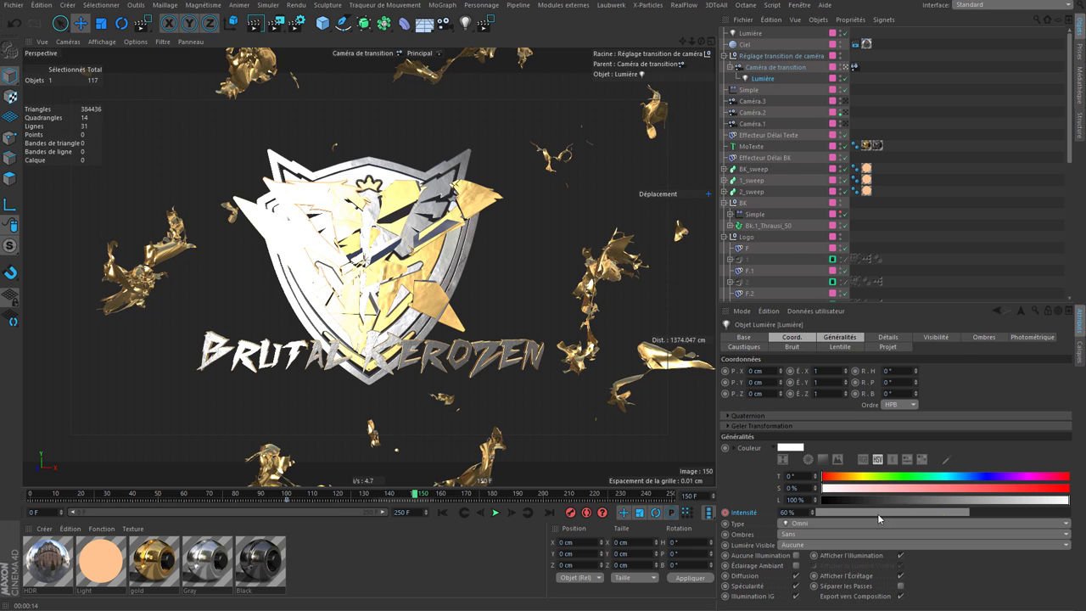
pyautogui.moveTo(879, 518); pyautogui.dragTo(816, 515)
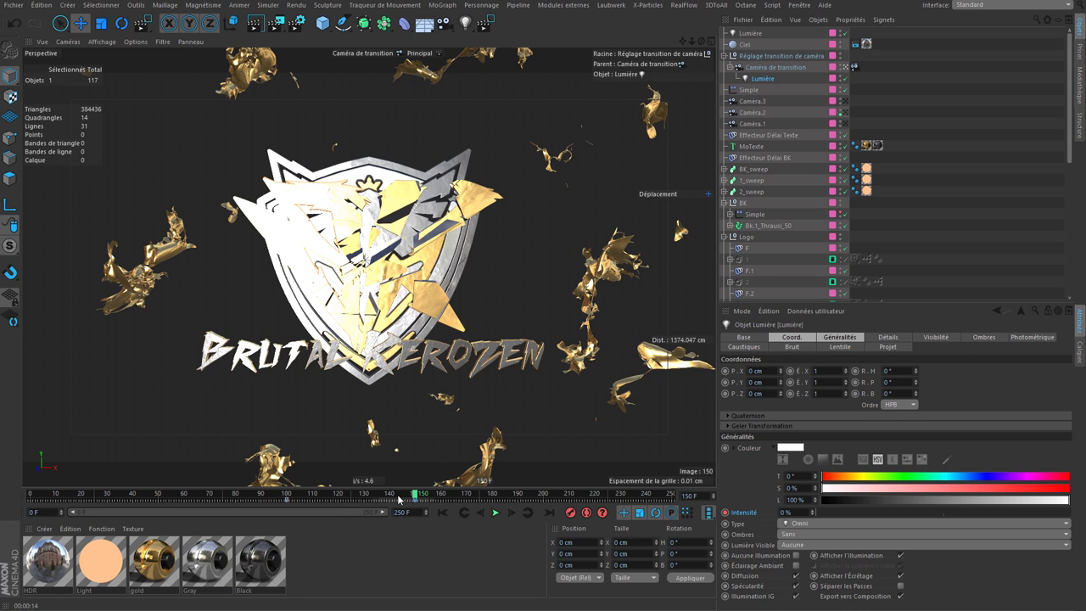
pyautogui.moveTo(393, 499)
pyautogui.mouseDown()
pyautogui.moveTo(309, 494)
pyautogui.moveTo(393, 494)
pyautogui.mouseUp()
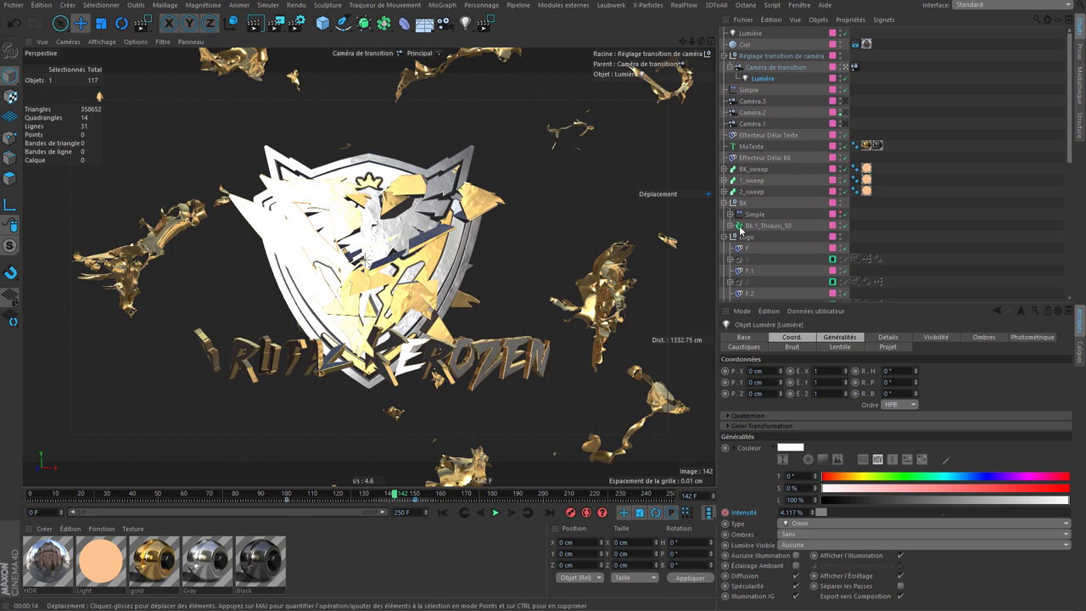
# Disable the top-level Lumière, preview-render, and set the camera light's intensity to 100%
pyautogui.click(845, 33)
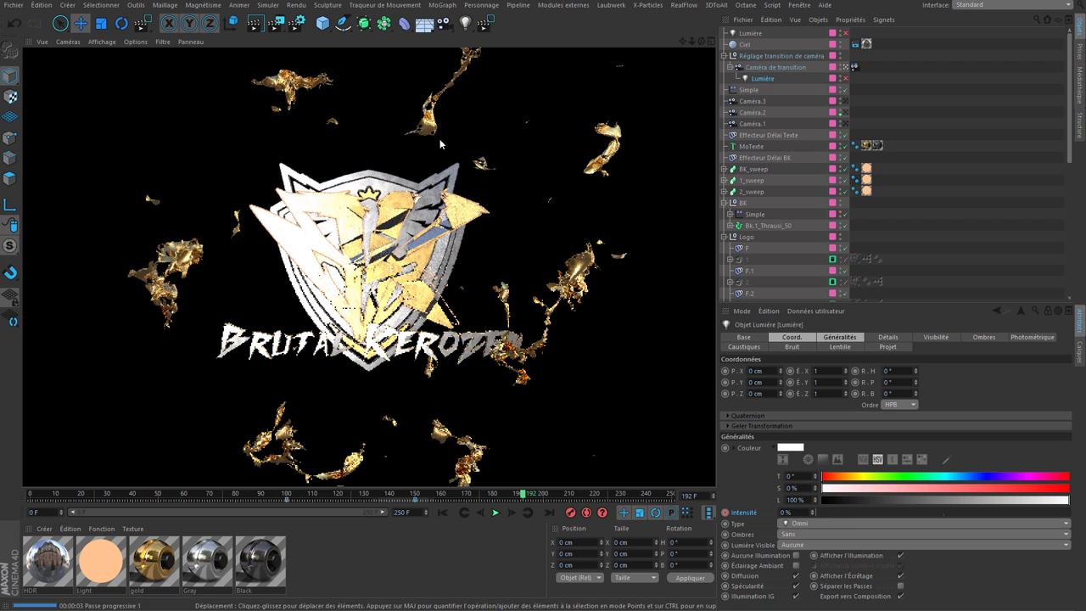
pyautogui.click(841, 44)
pyautogui.hotkey('ctrl', 'r')
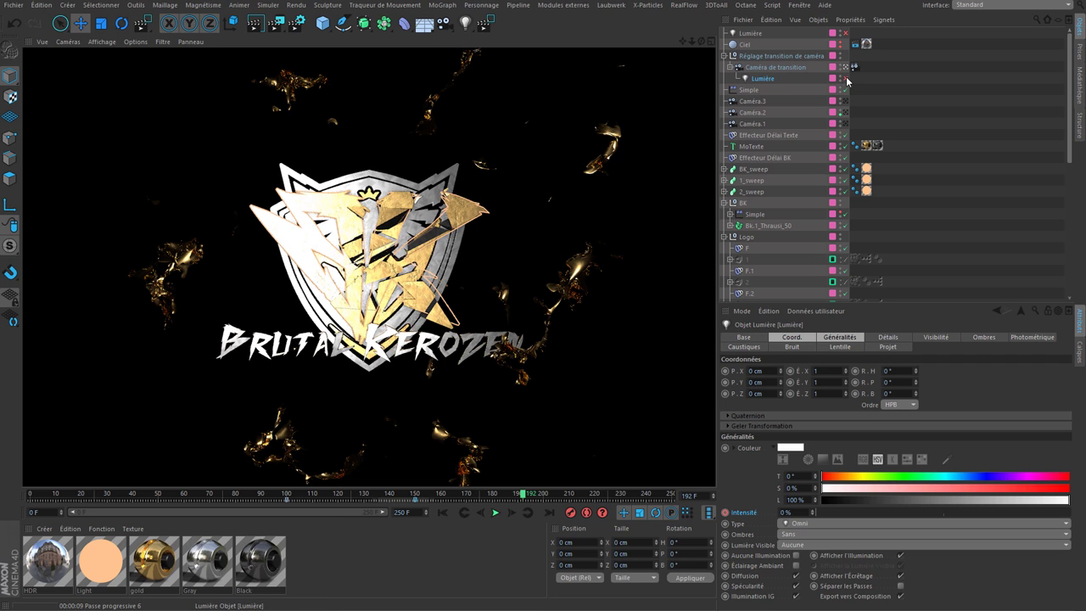
pyautogui.click(750, 514)
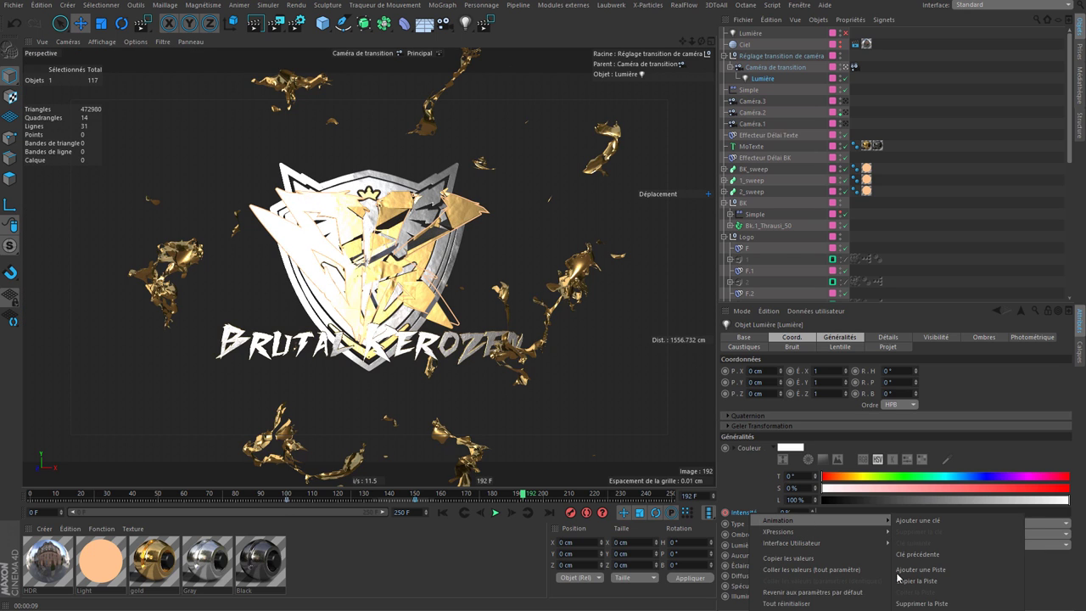
pyautogui.moveTo(834, 513); pyautogui.dragTo(1071, 514)
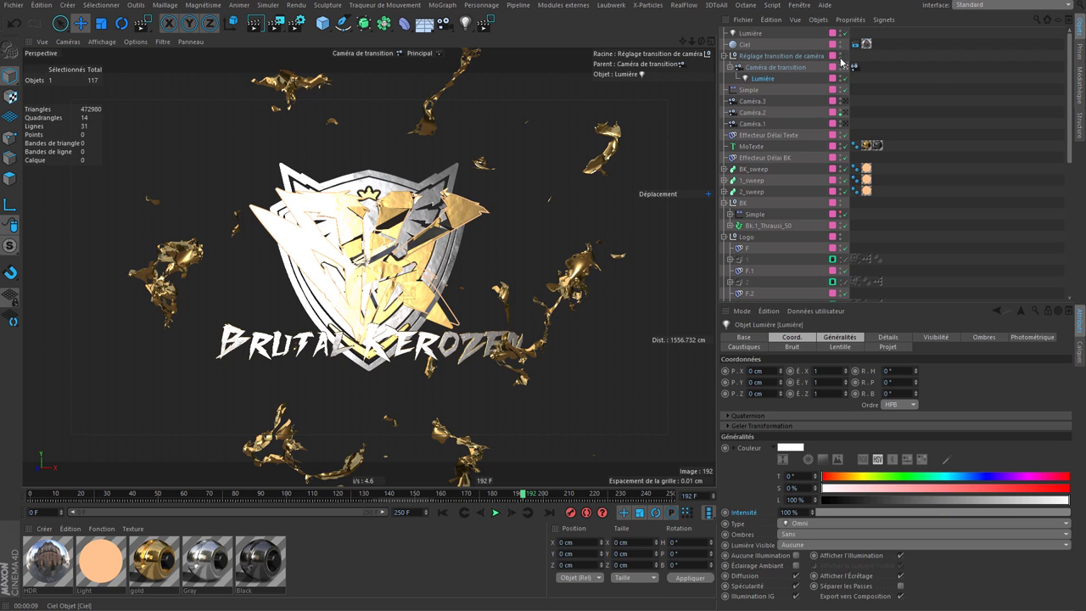
pyautogui.click(645, 216)
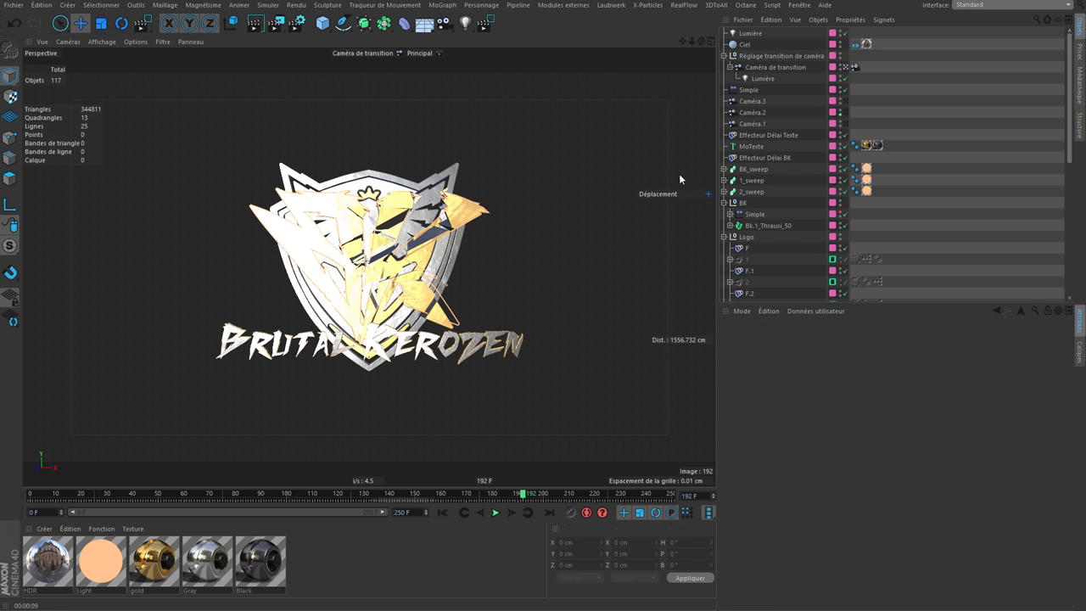
# Add an XPresso tag to the light with a Constante node, then select the gold material
pyautogui.rightClick(754, 38)
pyautogui.moveTo(801, 52)
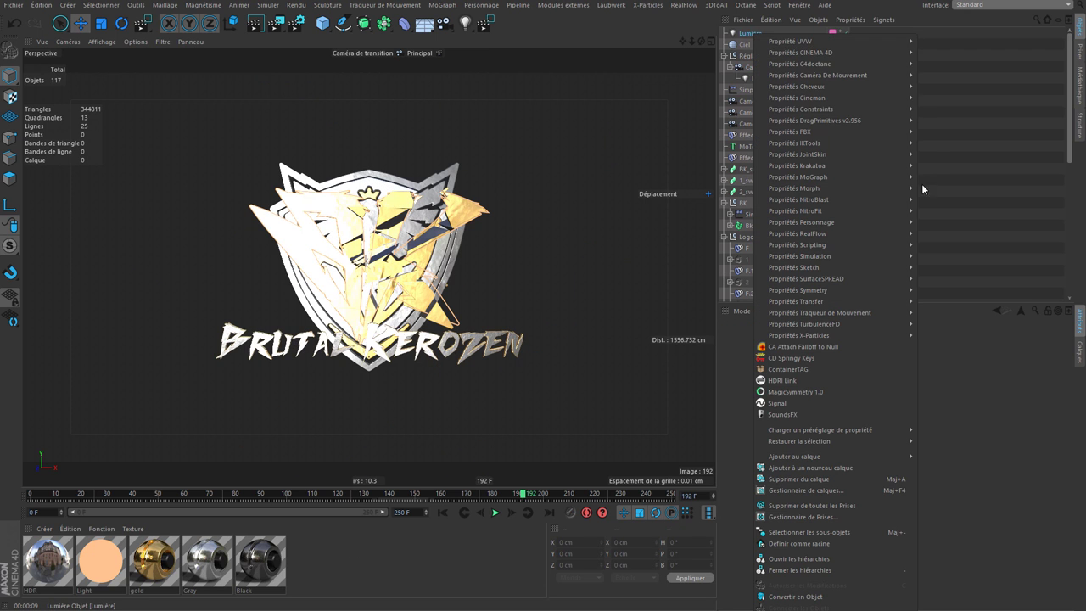
pyautogui.click(935, 369)
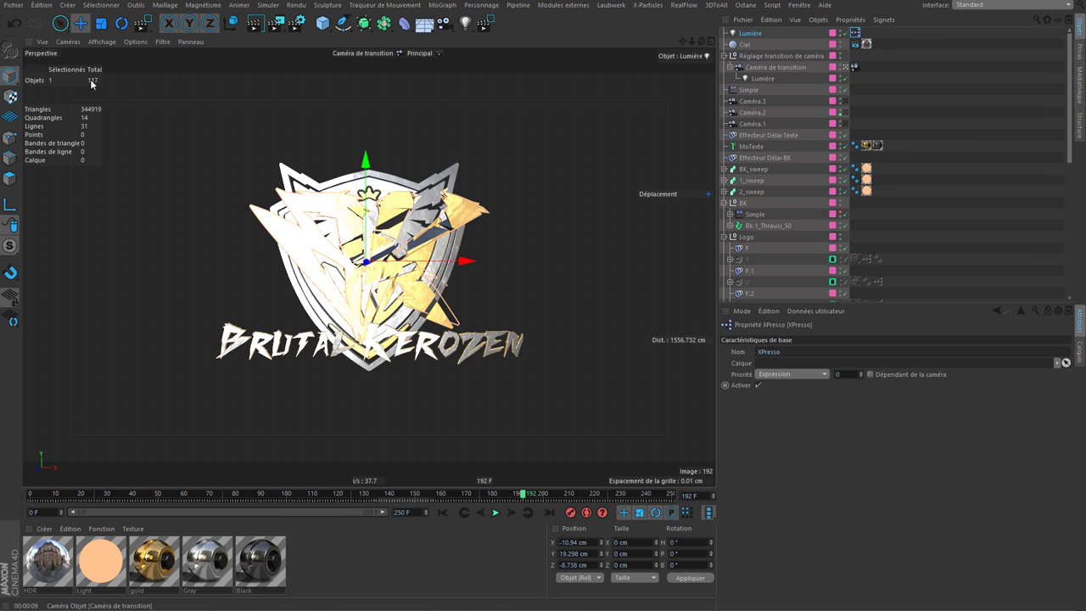
pyautogui.rightClick(707, 210)
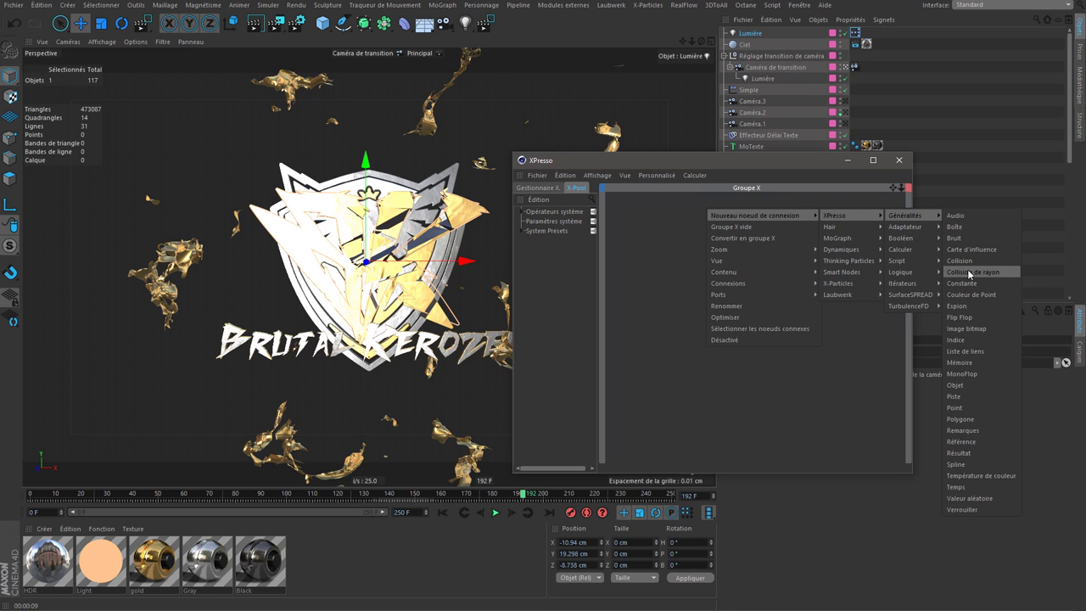
pyautogui.moveTo(905, 227)
pyautogui.click(972, 285)
pyautogui.click(706, 204)
pyautogui.moveTo(646, 161)
pyautogui.mouseDown()
pyautogui.moveTo(426, 105)
pyautogui.moveTo(666, 208)
pyautogui.moveTo(93, 198)
pyautogui.mouseUp()
pyautogui.click(161, 574)
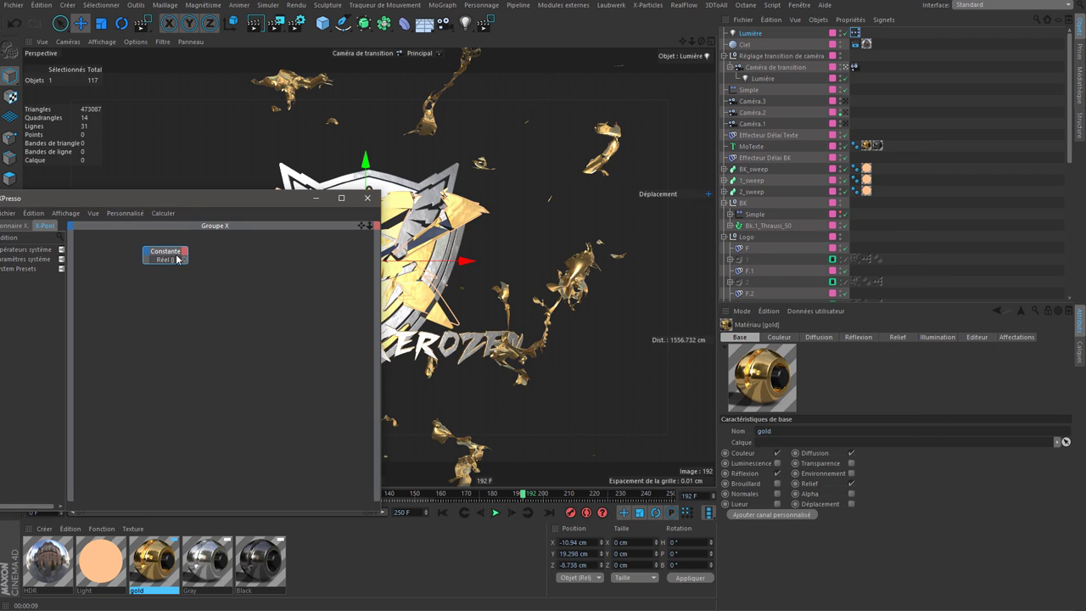
pyautogui.click(154, 564)
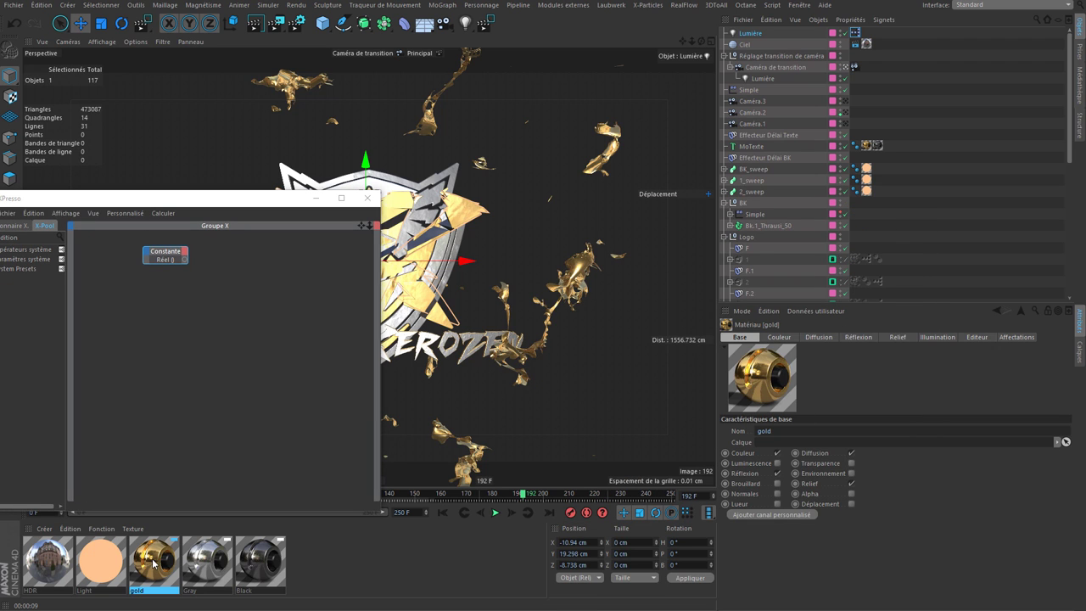
# Add the gold, Gray and Black materials' Calque 2 brightness as XPresso nodes
pyautogui.doubleClick(154, 563)
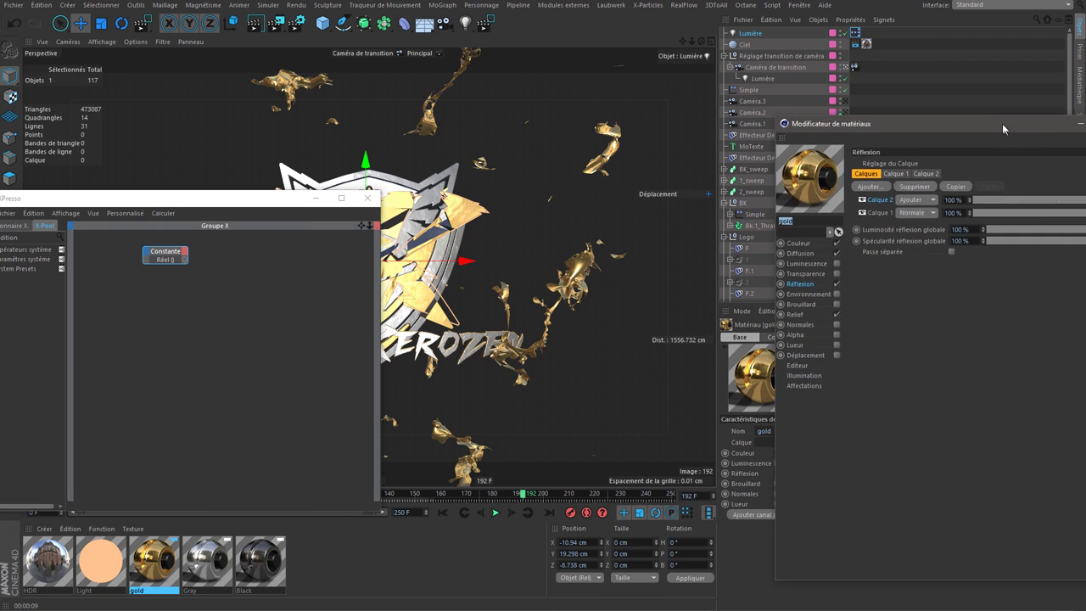
pyautogui.click(878, 199)
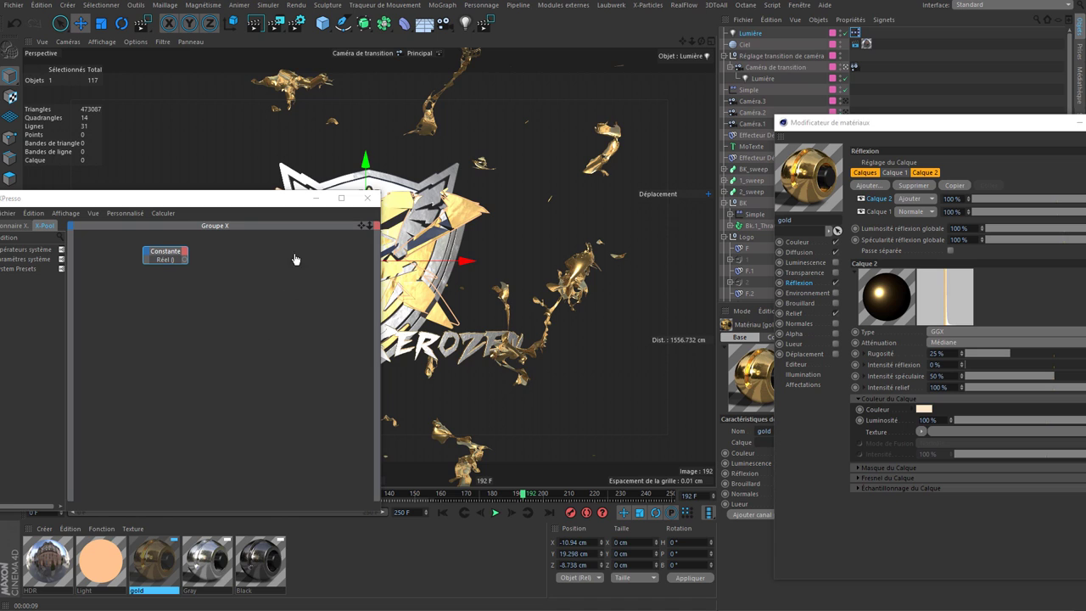
pyautogui.moveTo(295, 259); pyautogui.dragTo(294, 256)
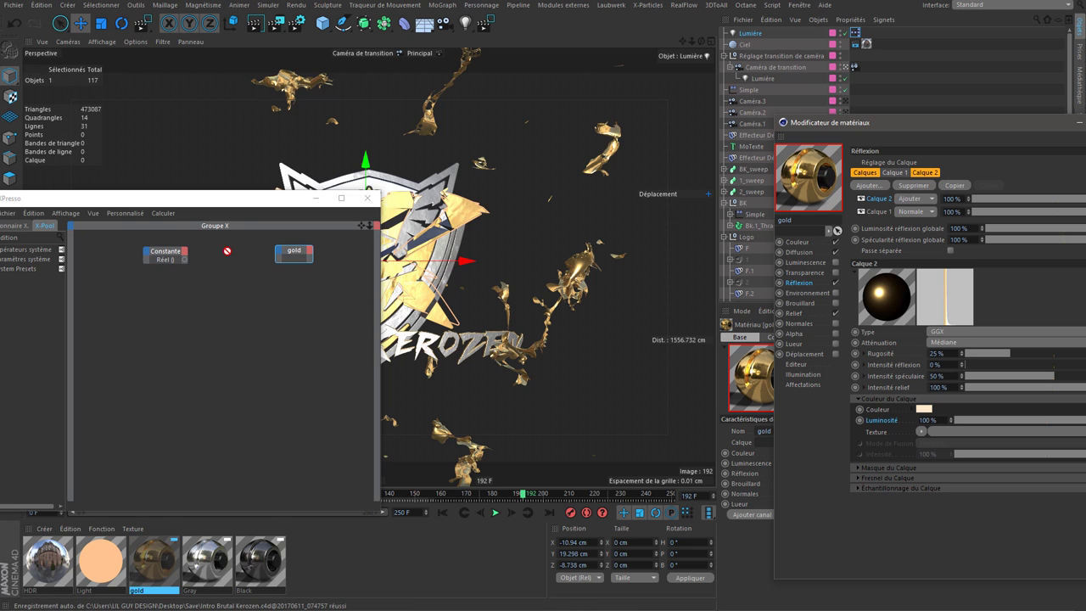
pyautogui.click(312, 269)
pyautogui.click(313, 260)
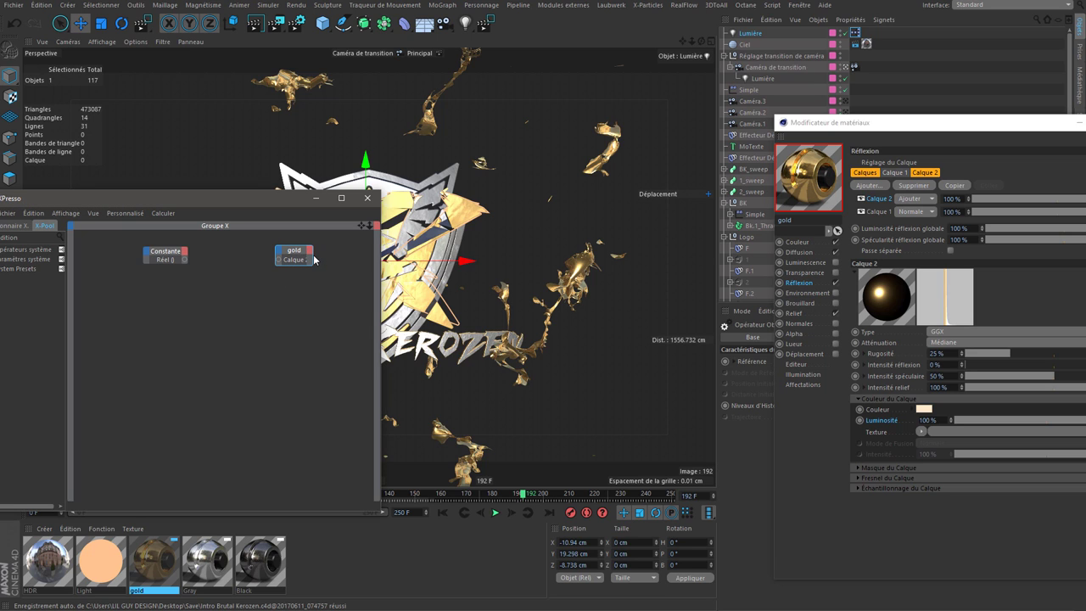
pyautogui.moveTo(312, 260); pyautogui.dragTo(365, 260)
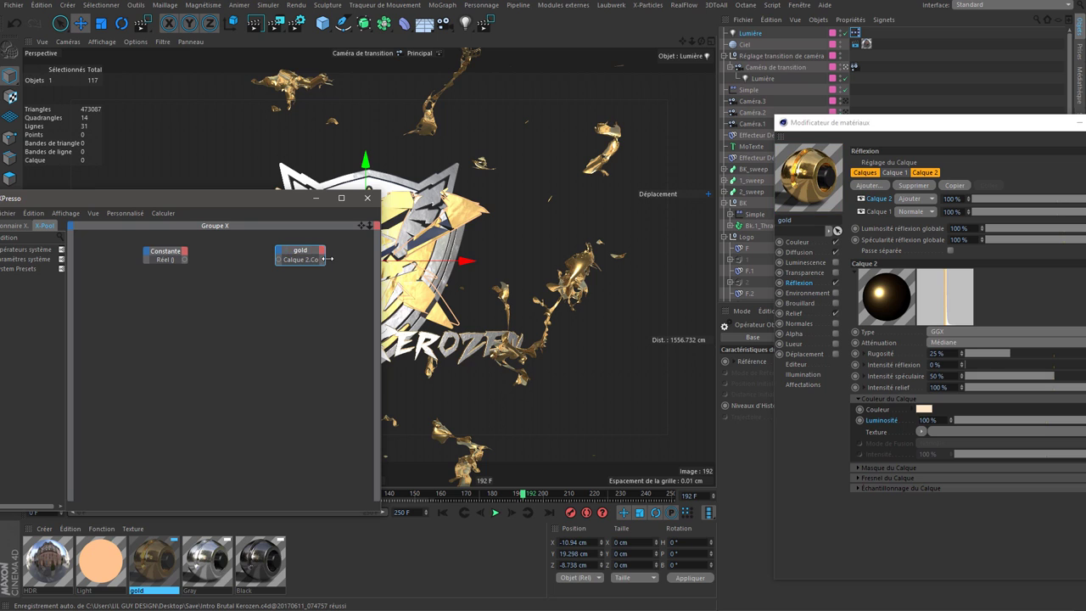
pyautogui.click(214, 561)
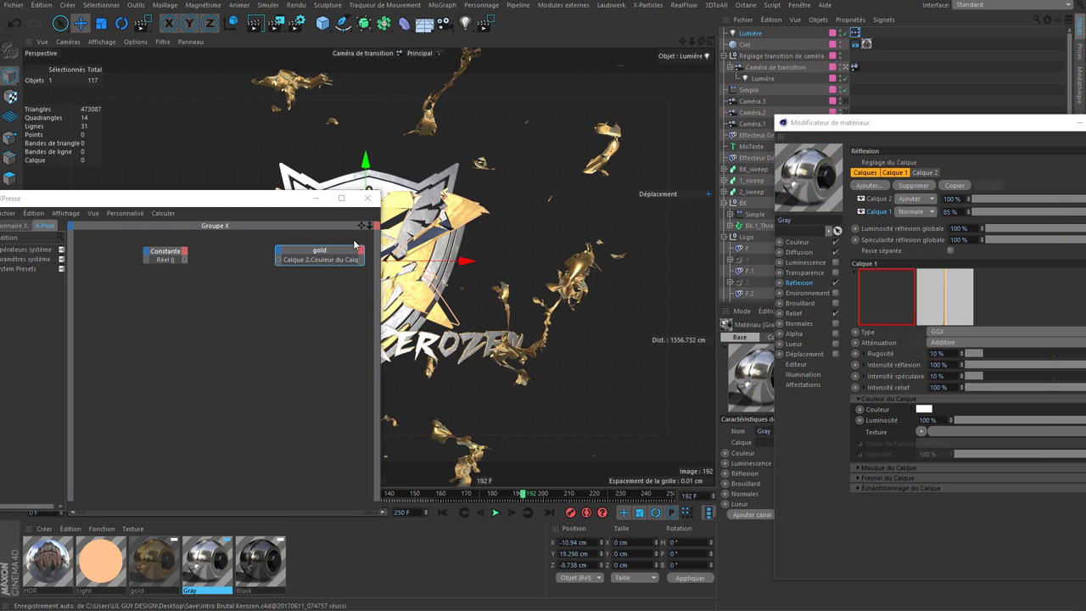
pyautogui.moveTo(320, 260)
pyautogui.keyDown('ctrl'); pyautogui.mouseDown()
pyautogui.moveTo(321, 320)
pyautogui.moveTo(321, 297)
pyautogui.mouseUp(); pyautogui.keyUp('ctrl')
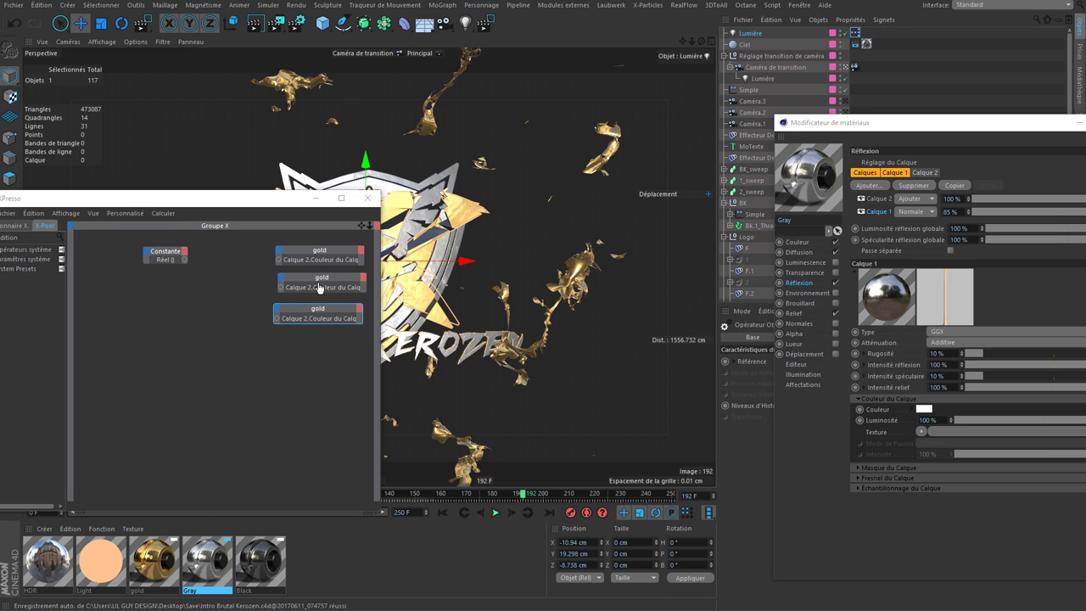
pyautogui.click(252, 584)
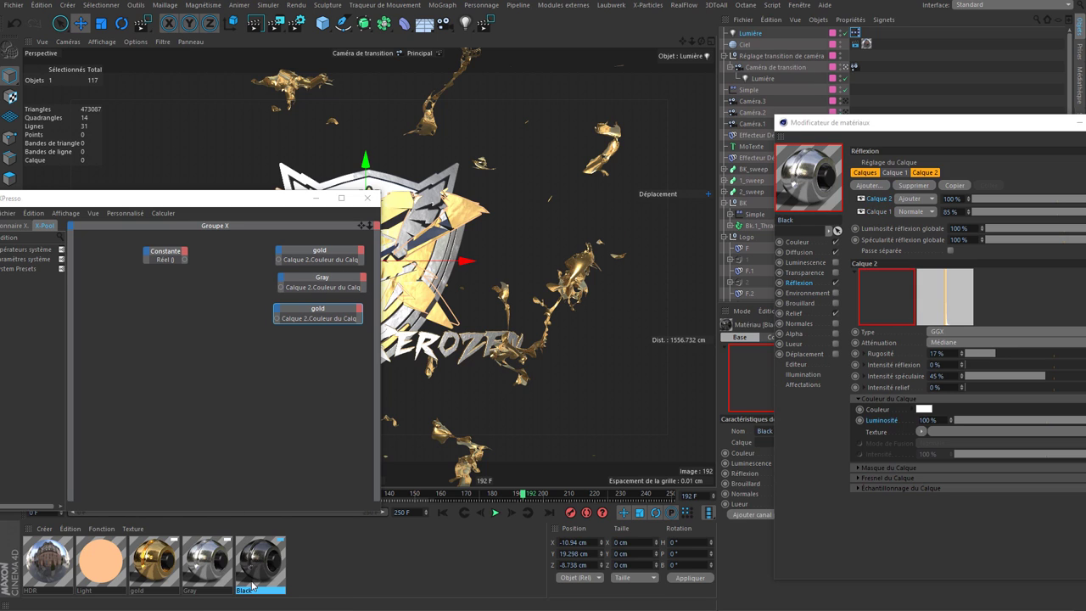
pyautogui.click(327, 323)
# Wire the Constante Réel output into the gold, Gray and Black nodes
pyautogui.moveTo(185, 260)
pyautogui.mouseDown()
pyautogui.moveTo(268, 267)
pyautogui.moveTo(281, 292)
pyautogui.mouseUp()
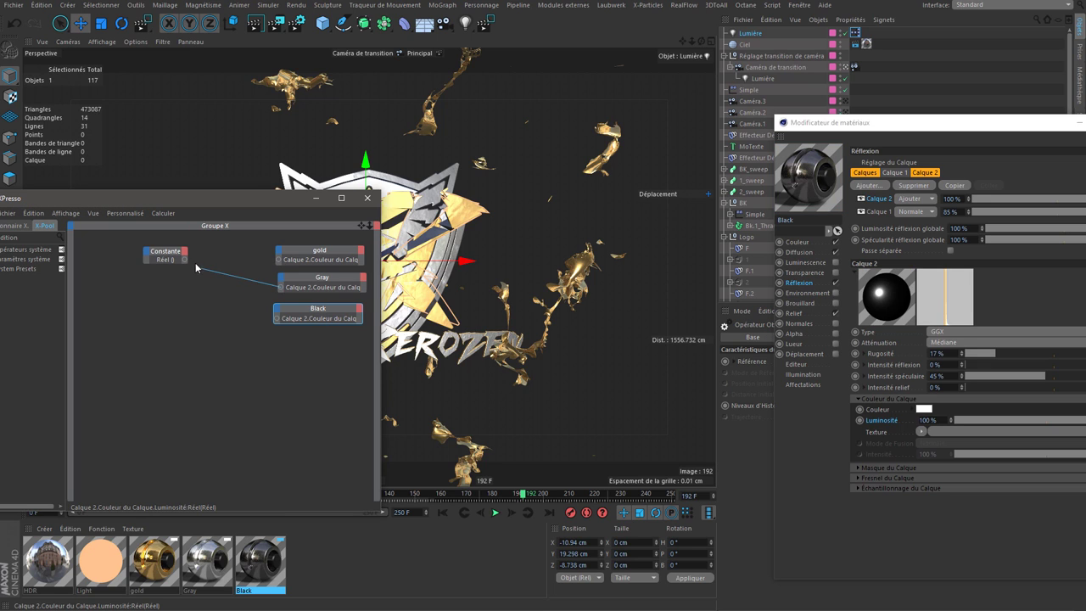
pyautogui.moveTo(185, 260); pyautogui.dragTo(280, 260)
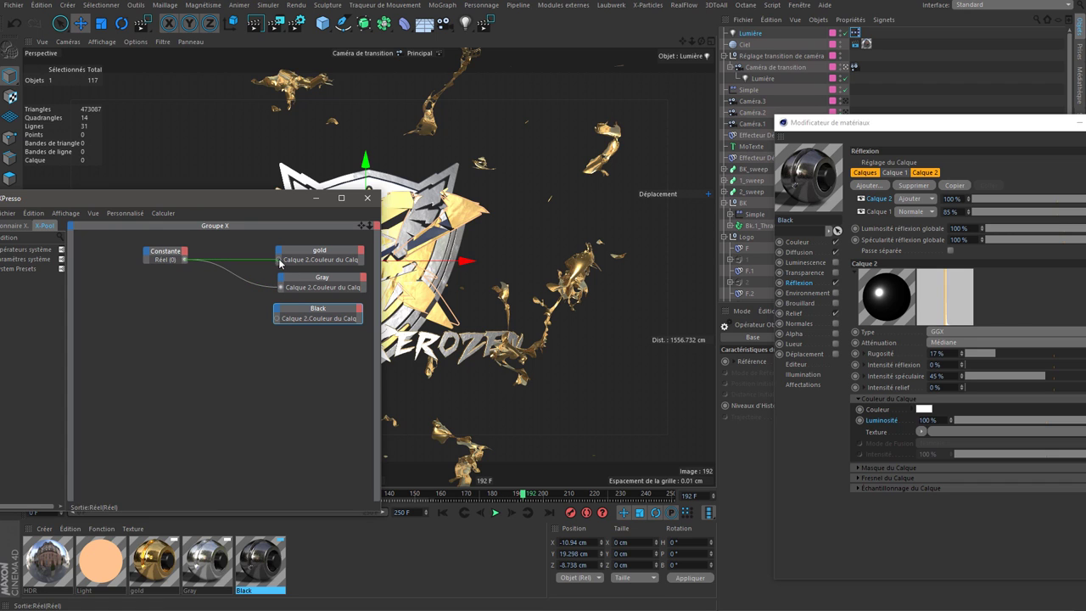
pyautogui.moveTo(185, 259); pyautogui.dragTo(277, 318)
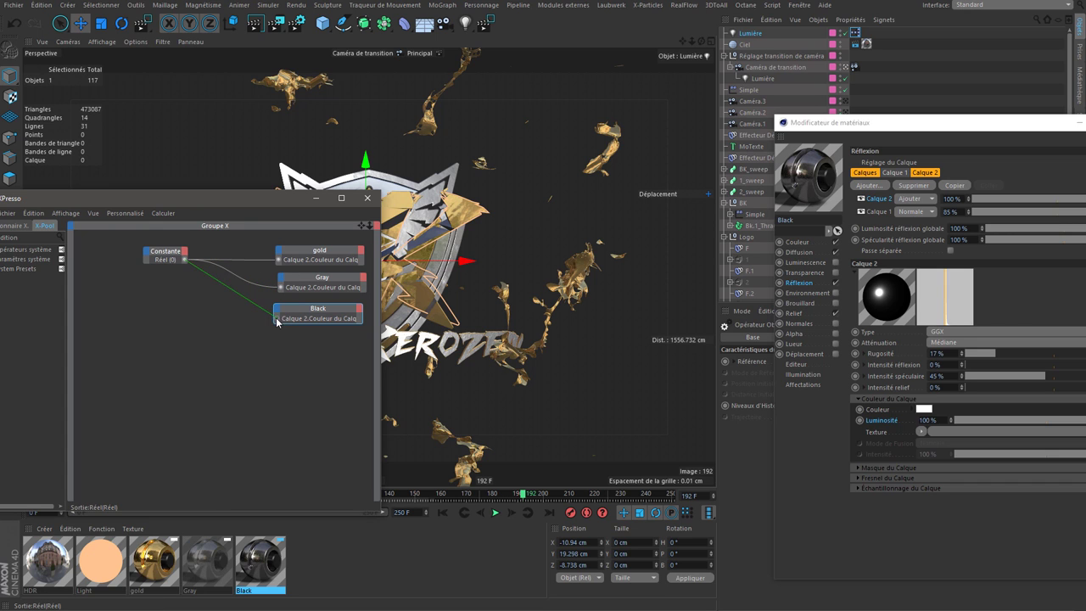
pyautogui.moveTo(507, 270); pyautogui.dragTo(460, 356)
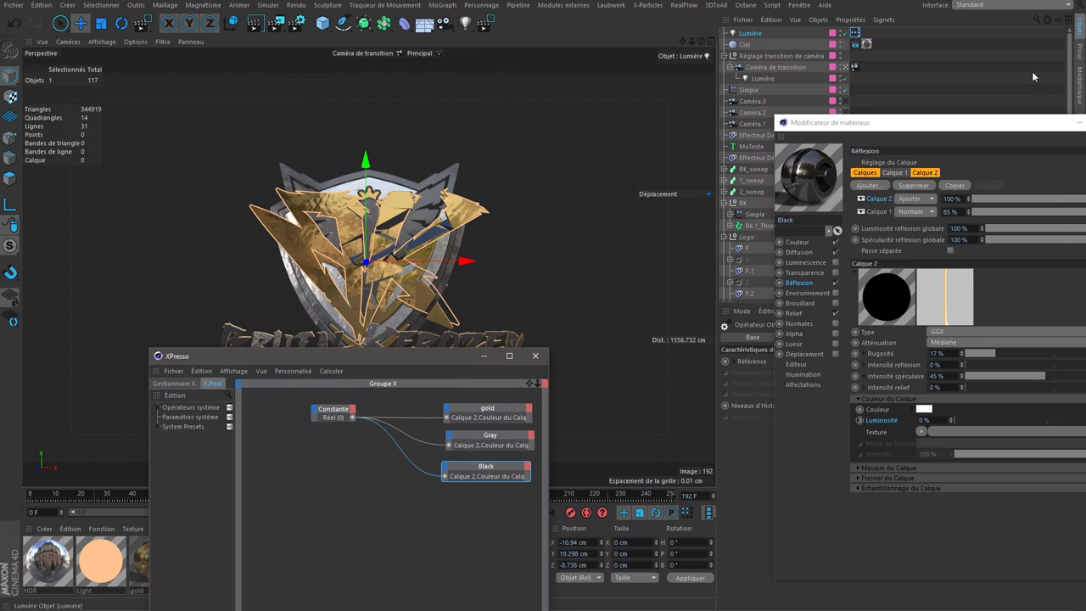
# Set the light's Donnée user data to a Slider and Float Field interface
pyautogui.click(1078, 122)
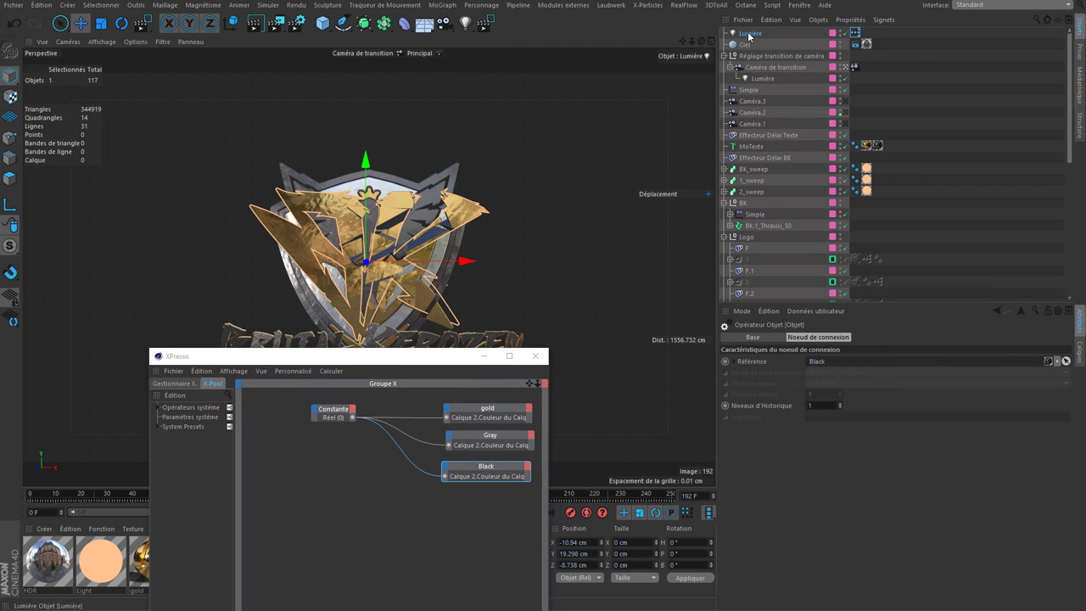
pyautogui.click(749, 34)
pyautogui.click(816, 311)
pyautogui.click(828, 326)
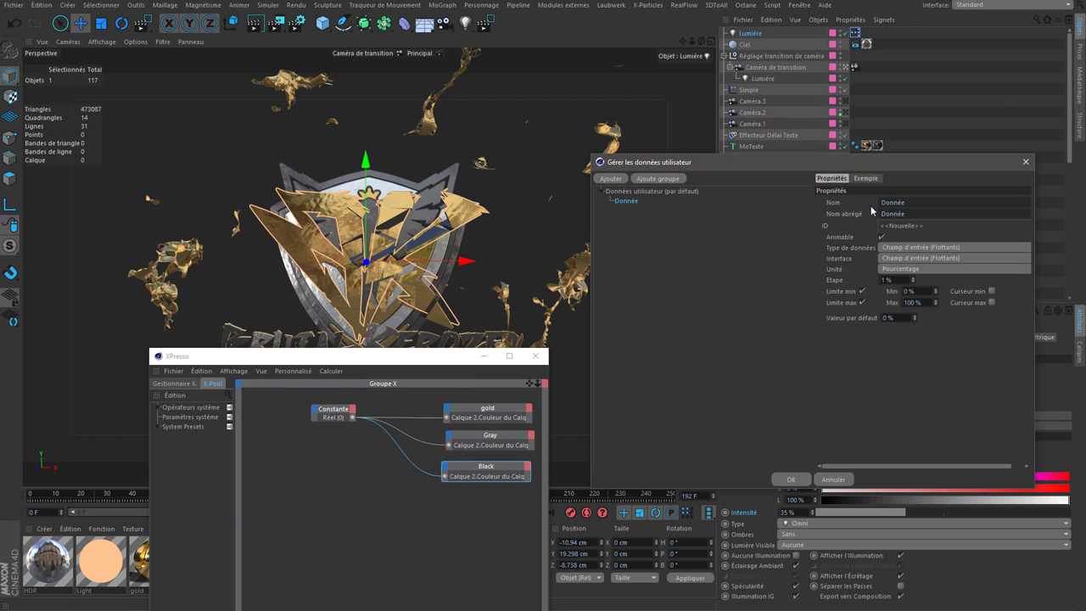
pyautogui.click(925, 258)
pyautogui.click(921, 280)
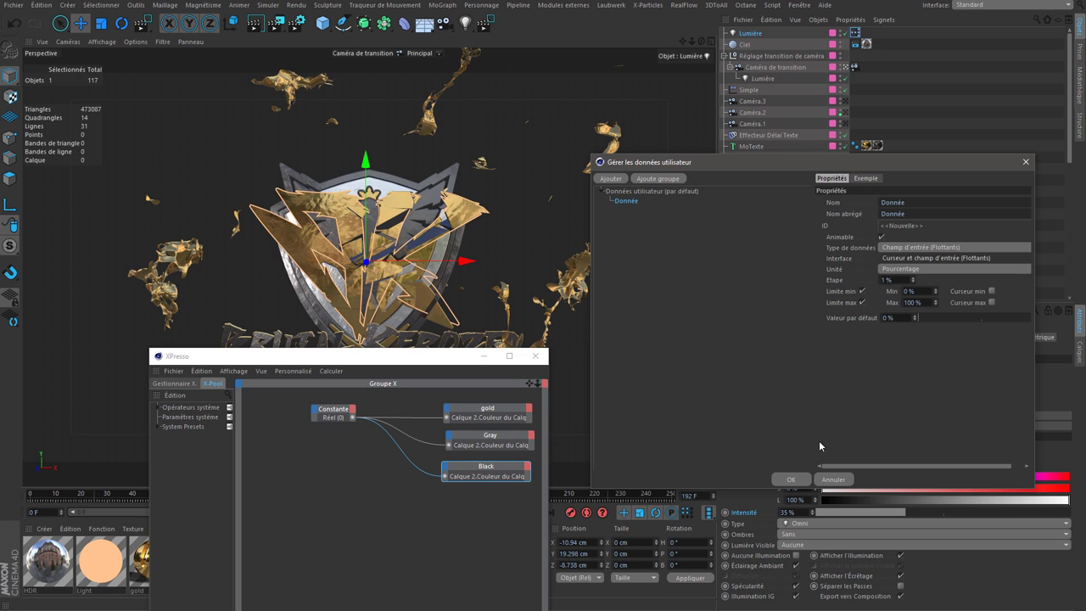
pyautogui.click(785, 480)
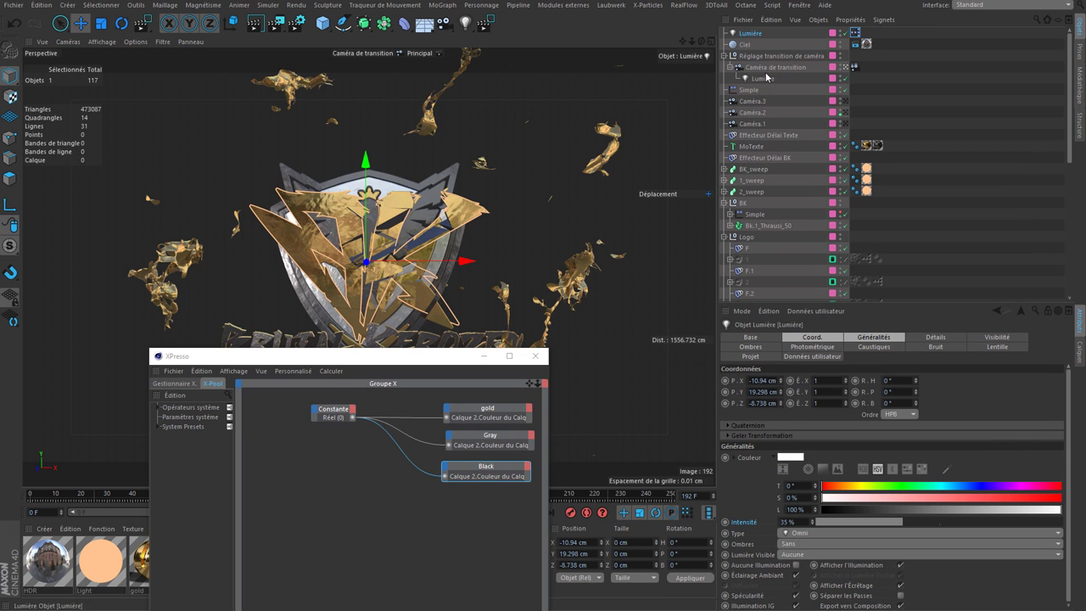
# Add the light as an XPresso node with a Donnée port feeding the gold and Black inputs
pyautogui.moveTo(285, 501); pyautogui.dragTo(287, 500)
pyautogui.click(305, 495)
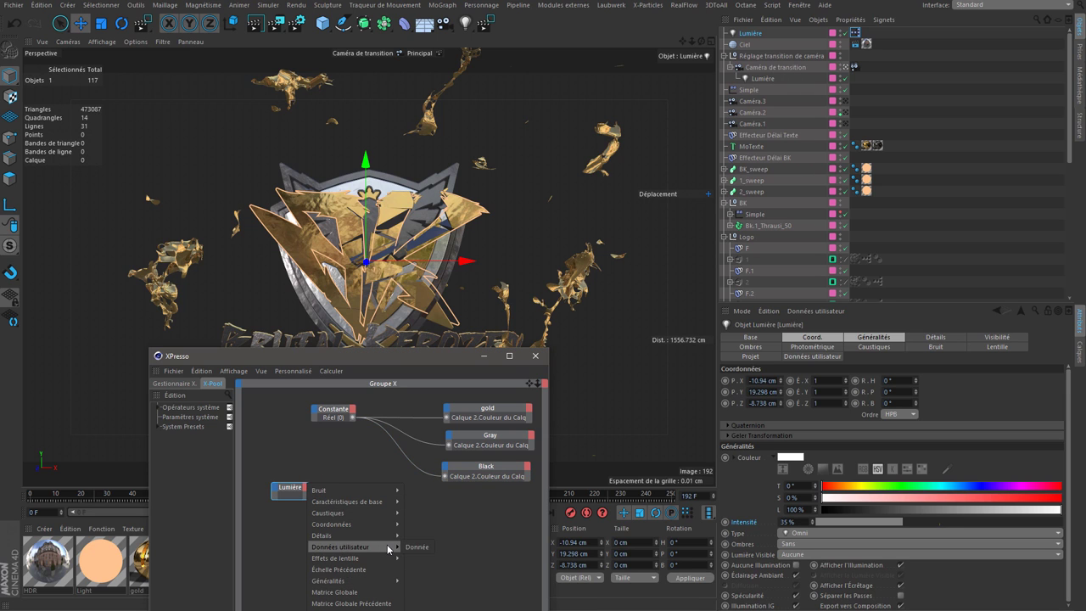
pyautogui.click(415, 550)
pyautogui.moveTo(288, 489)
pyautogui.mouseDown()
pyautogui.moveTo(336, 431)
pyautogui.moveTo(448, 445)
pyautogui.mouseUp()
pyautogui.keyDown('shift'); pyautogui.click(350, 414); pyautogui.keyUp('shift')
pyautogui.moveTo(361, 416)
pyautogui.mouseDown()
pyautogui.moveTo(352, 438)
pyautogui.moveTo(447, 417)
pyautogui.mouseUp()
# Test the Donnée slider between 0% and 100% while scrubbing frames 100–103
pyautogui.click(535, 358)
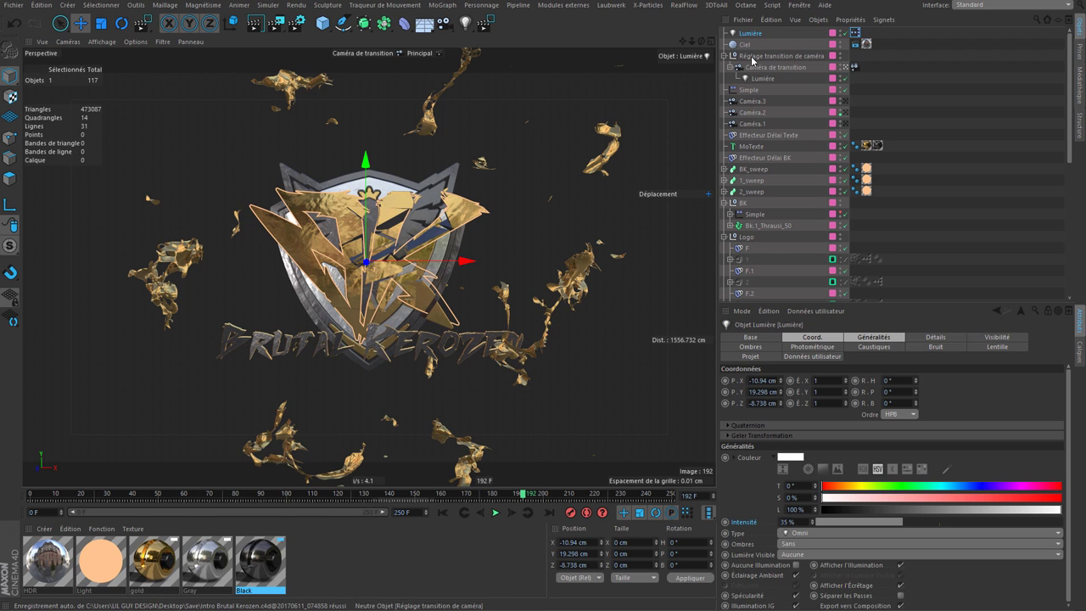
pyautogui.click(818, 358)
pyautogui.moveTo(792, 382); pyautogui.dragTo(1015, 387)
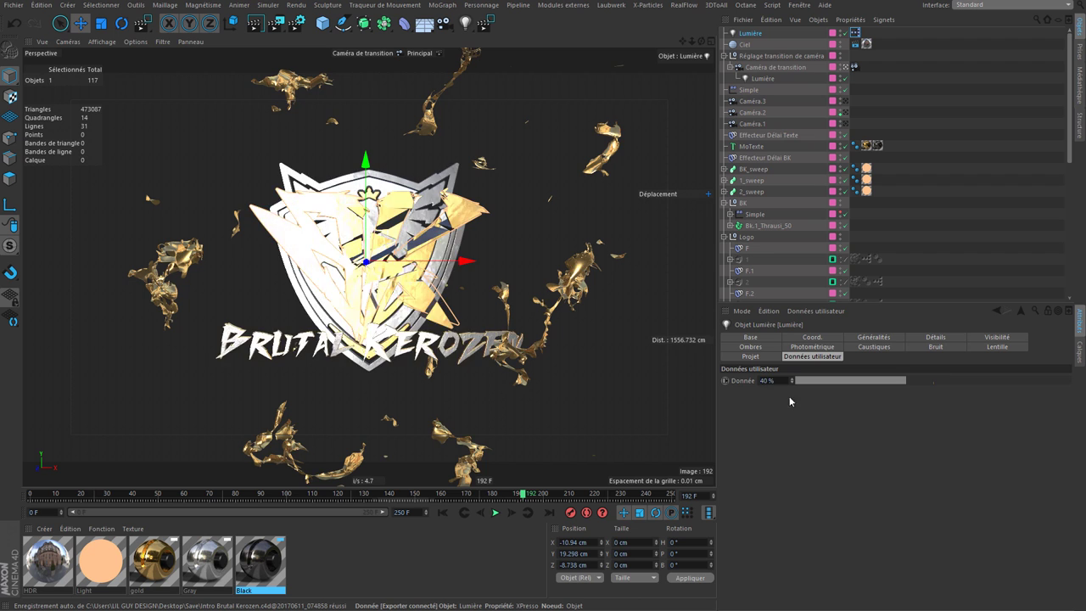
pyautogui.moveTo(663, 413); pyautogui.dragTo(839, 383)
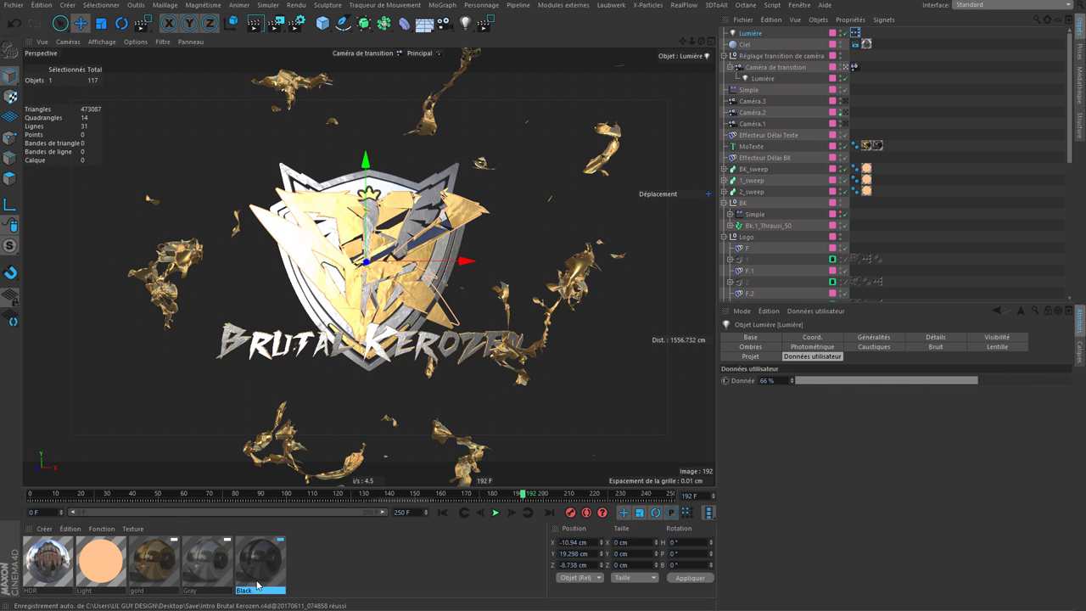
pyautogui.moveTo(745, 384); pyautogui.dragTo(768, 387)
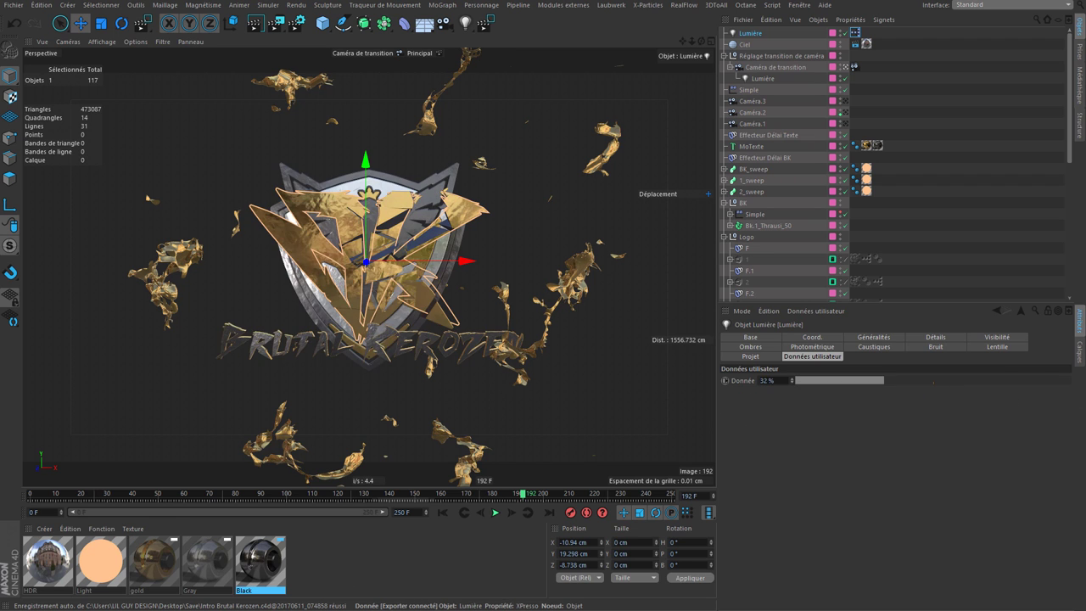
pyautogui.moveTo(972, 380); pyautogui.dragTo(764, 382)
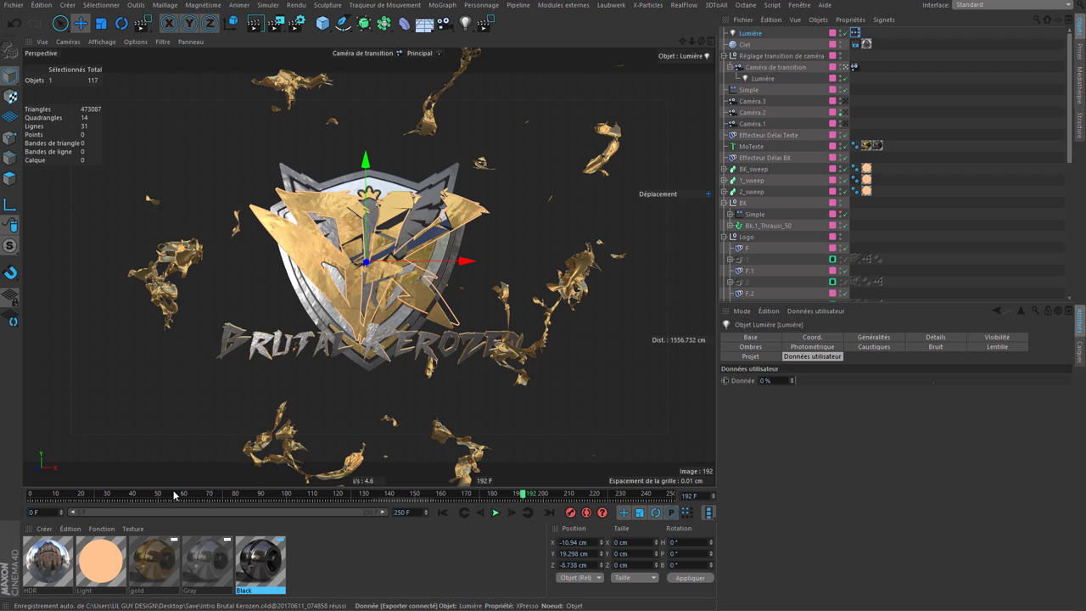
pyautogui.moveTo(355, 498); pyautogui.dragTo(296, 495)
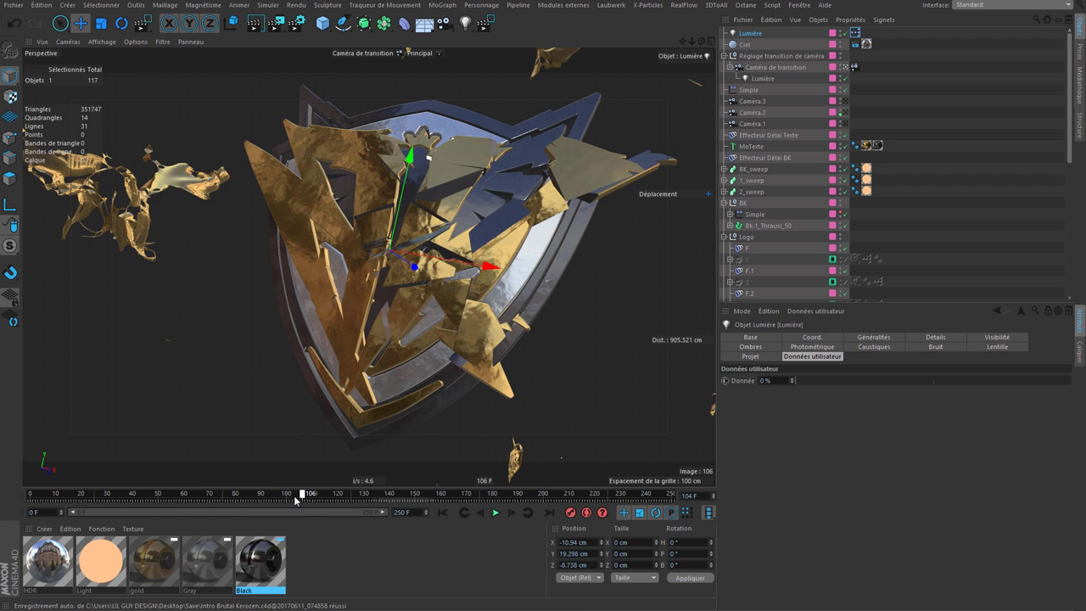
pyautogui.moveTo(841, 381); pyautogui.dragTo(1071, 382)
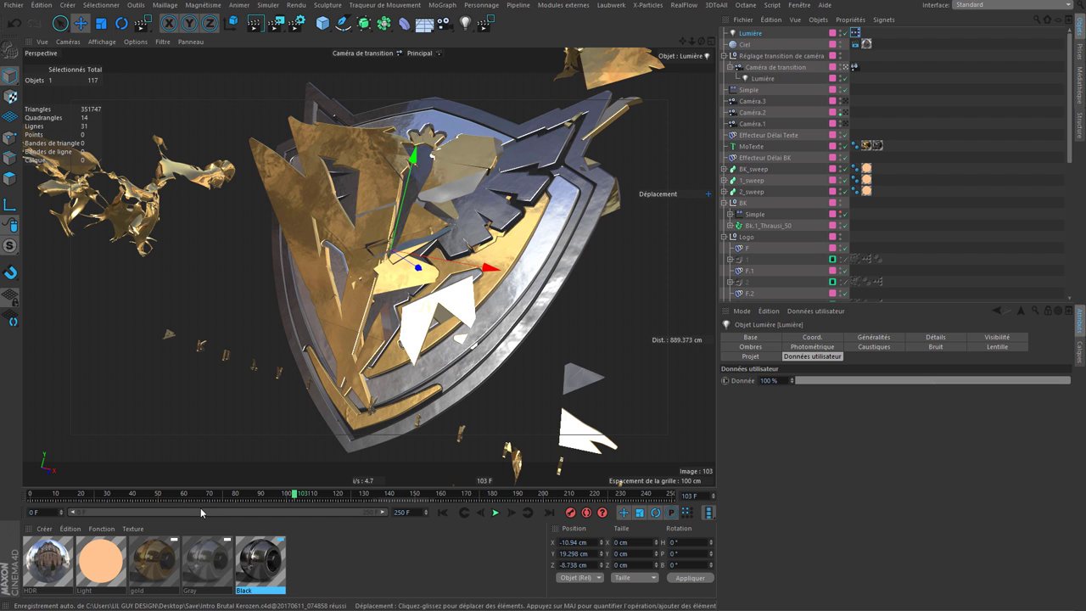
pyautogui.moveTo(311, 508); pyautogui.dragTo(287, 498)
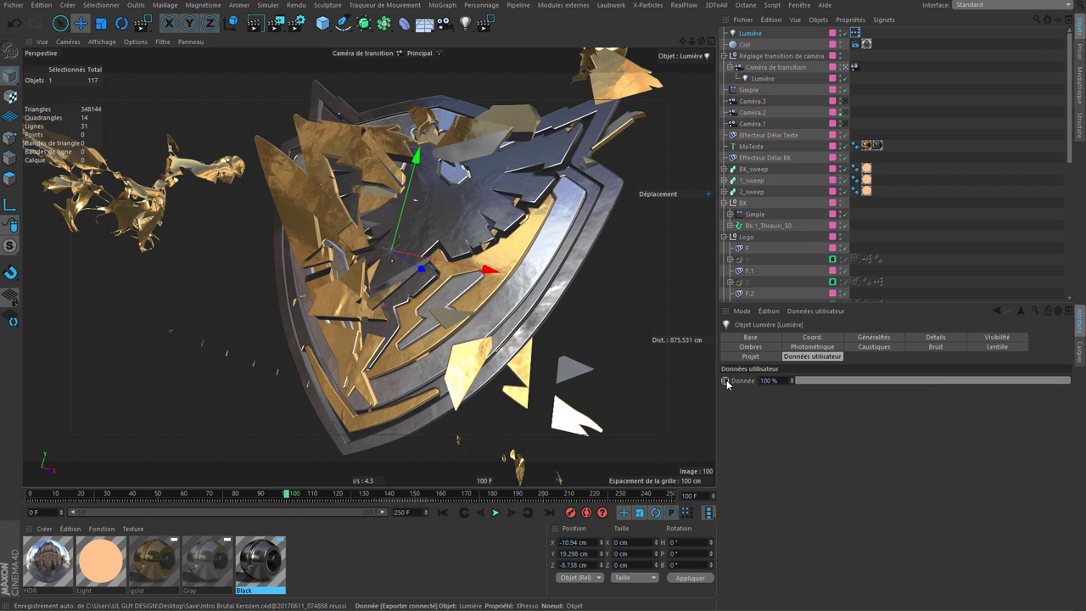
# Keyframe Donnée at 51% on frame 143, then preview-render and advance to frame 201
pyautogui.moveTo(360, 497); pyautogui.dragTo(396, 498)
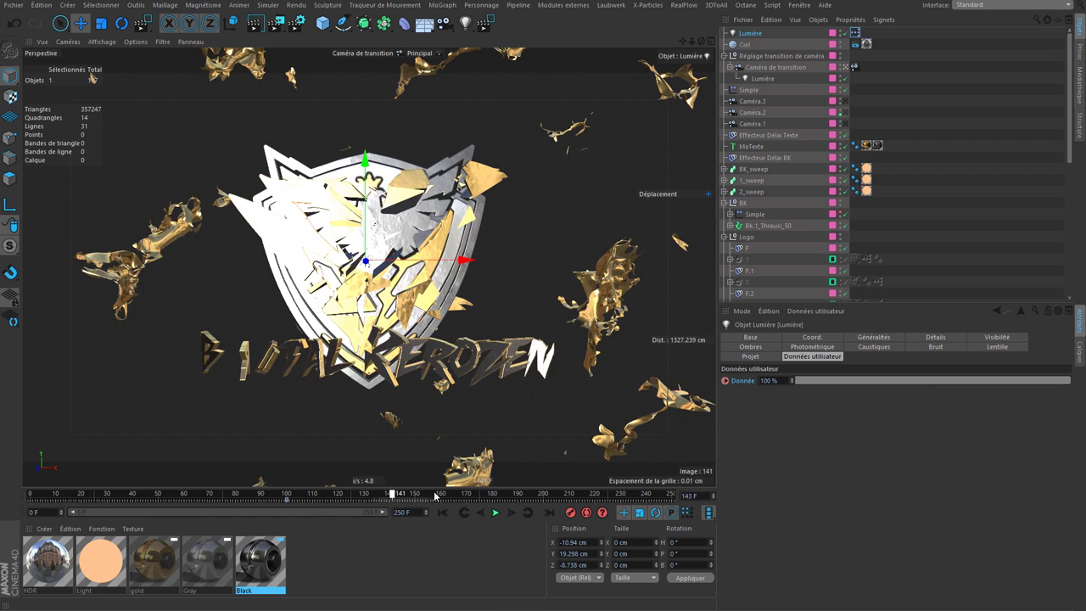
pyautogui.moveTo(927, 380); pyautogui.dragTo(936, 380)
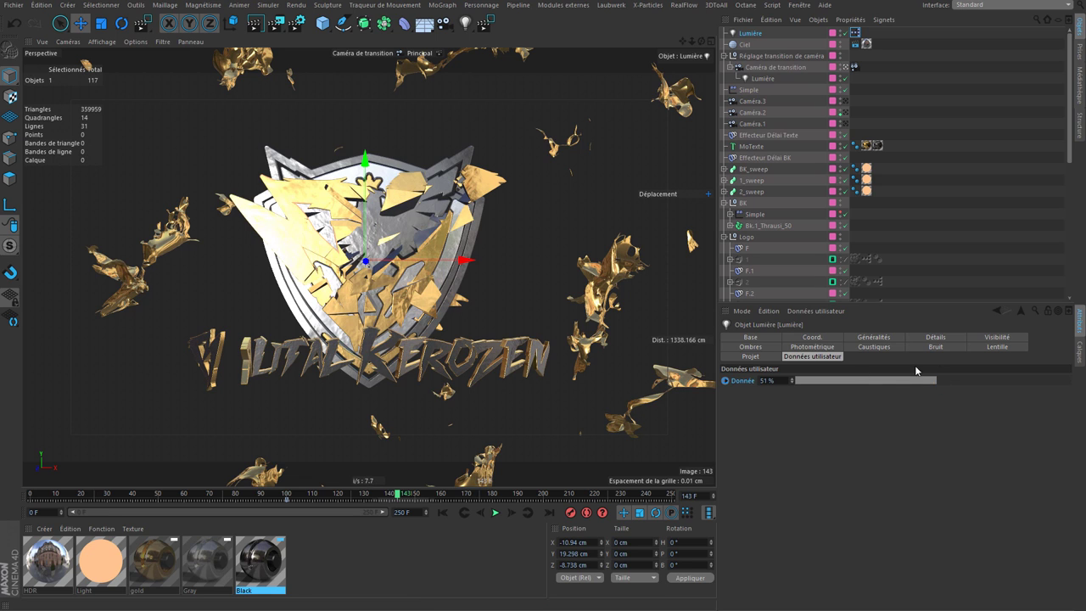
pyautogui.click(725, 380)
pyautogui.click(254, 23)
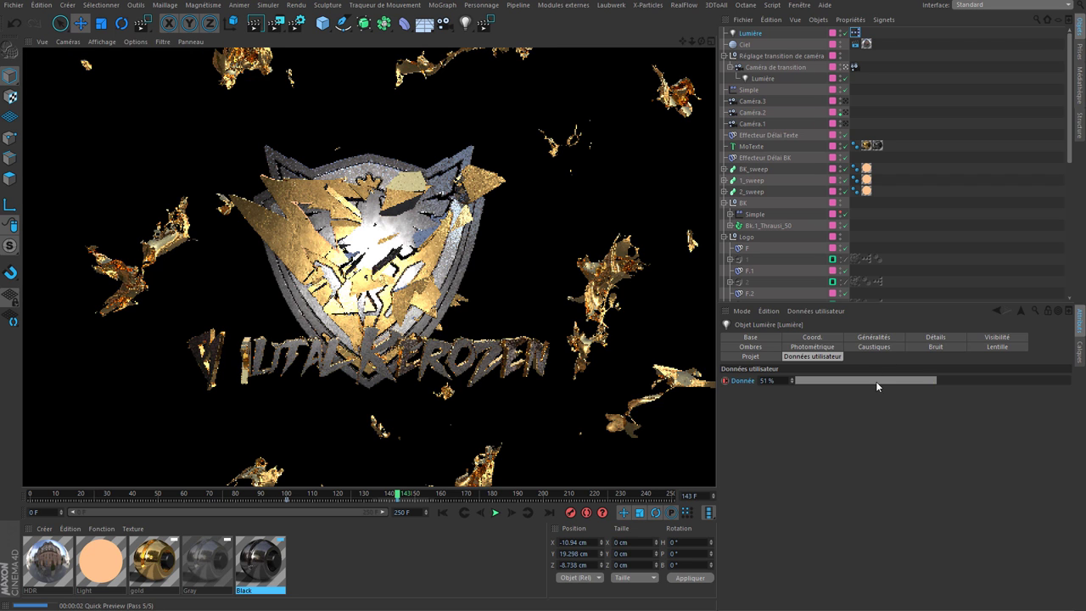
pyautogui.click(879, 381)
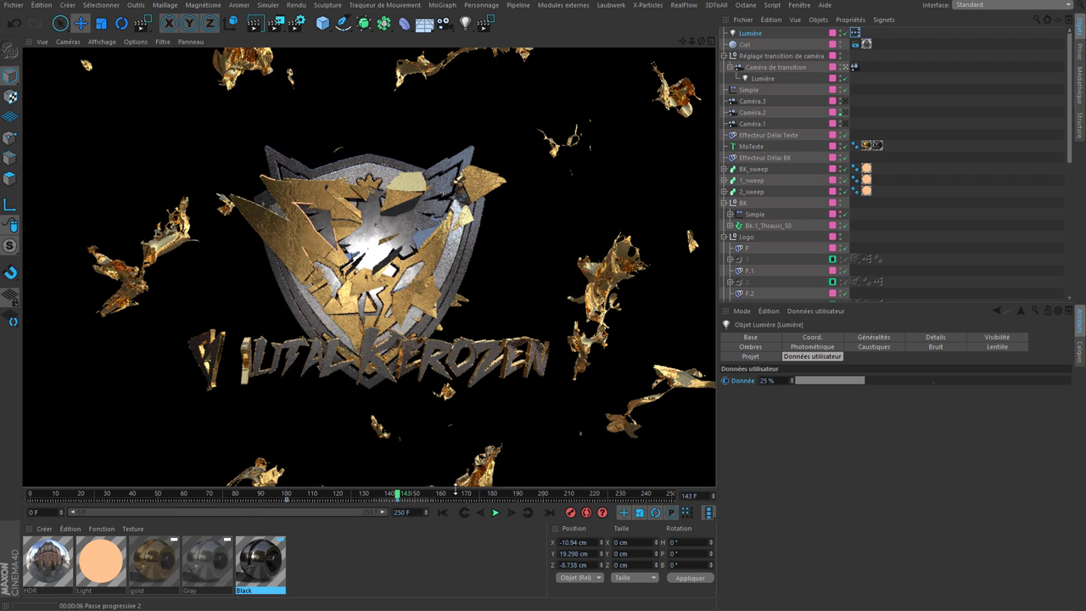
pyautogui.press('Escape')
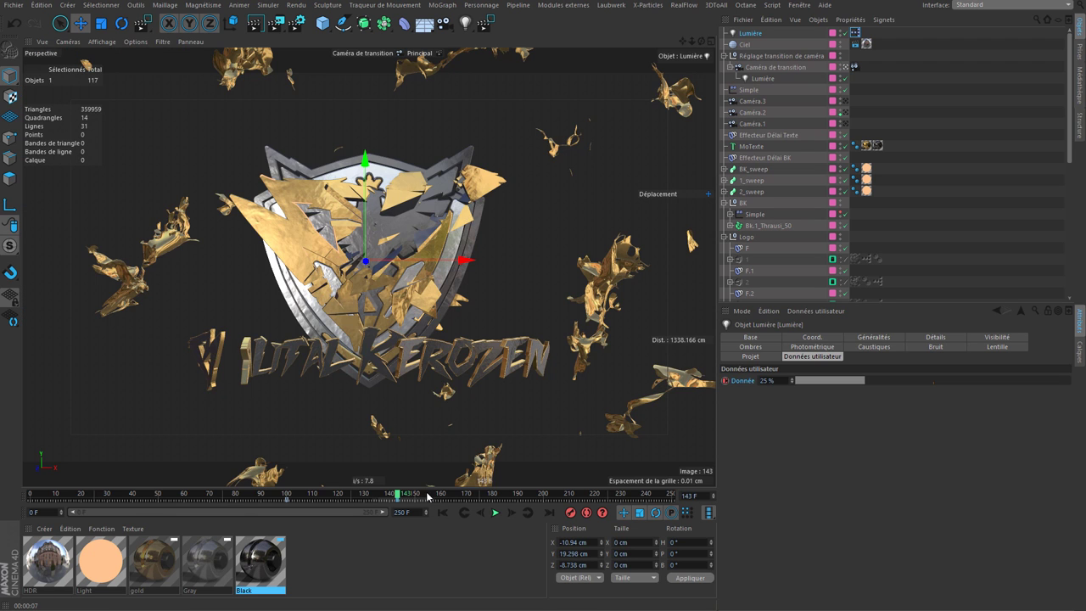
pyautogui.moveTo(429, 494); pyautogui.dragTo(546, 494)
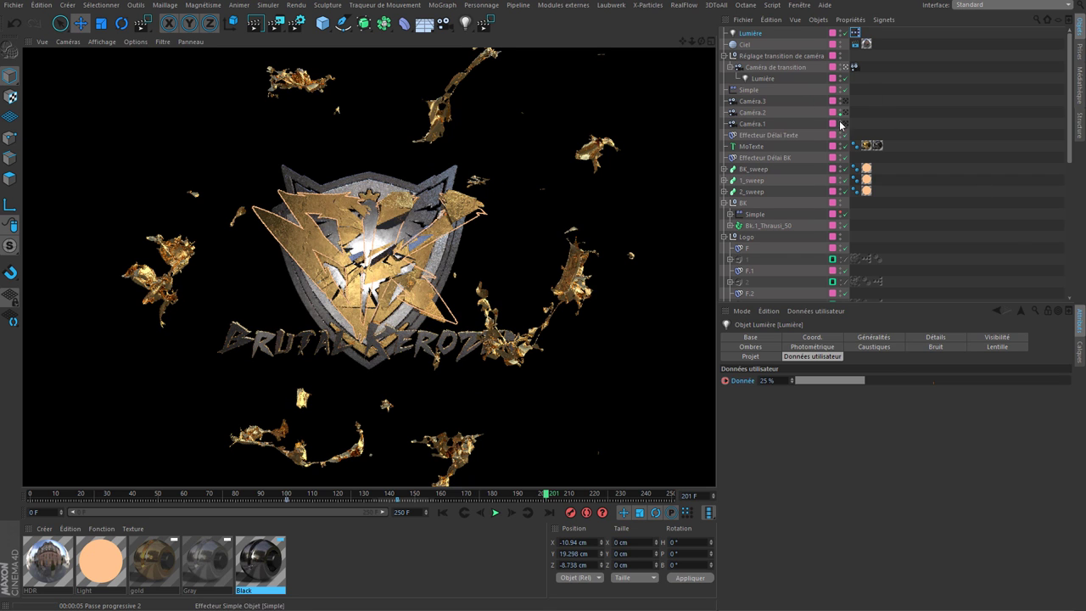
# Select all 13 Effecteur Délai objects using the Object Manager type filter
pyautogui.click(950, 187)
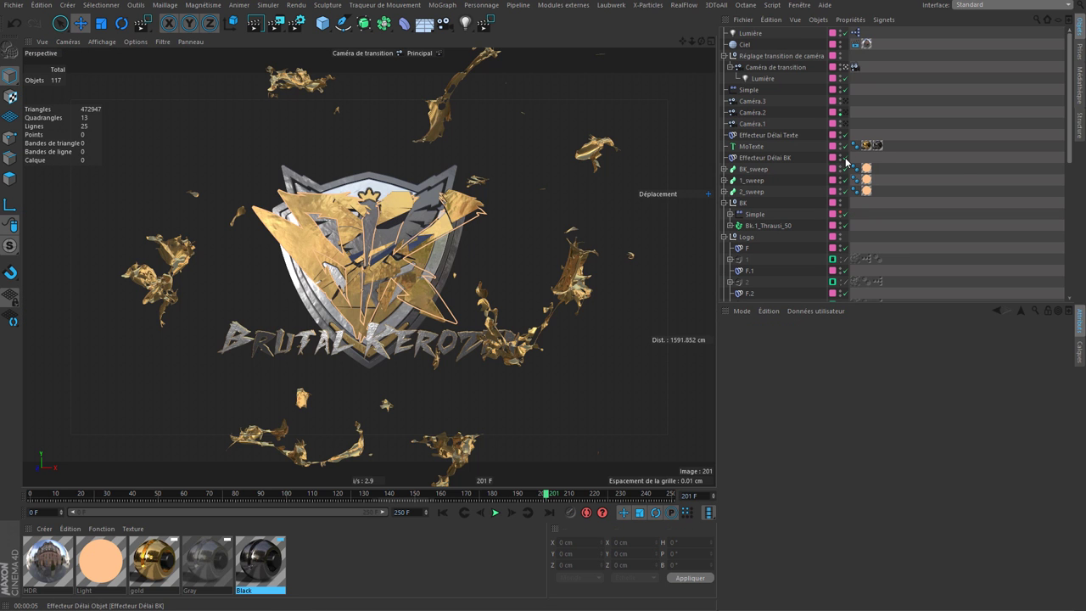
pyautogui.click(1052, 23)
pyautogui.scroll(-2, 779, 74)
pyautogui.scroll(-2, 764, 85)
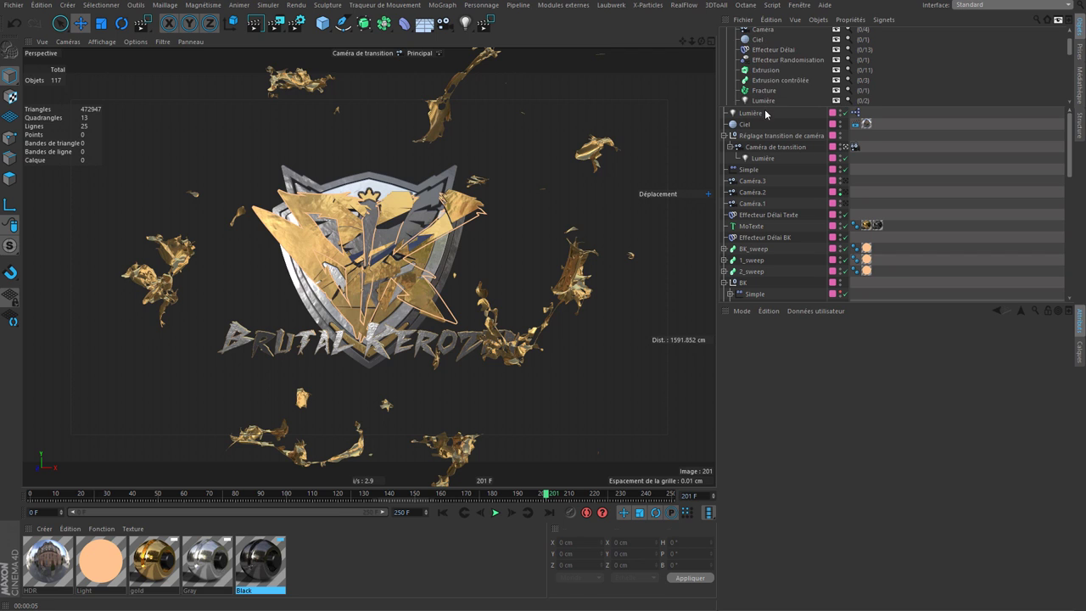
pyautogui.moveTo(766, 107); pyautogui.dragTo(766, 211)
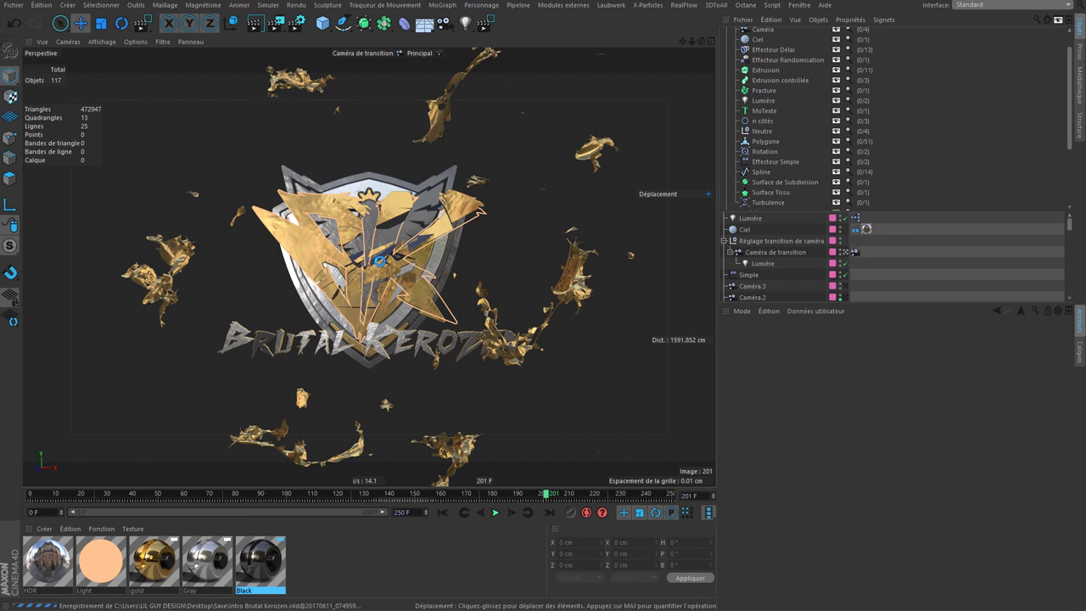
pyautogui.click(752, 51)
# Uncheck Activé in the effectors' Base tab, then select the gold material
pyautogui.click(739, 338)
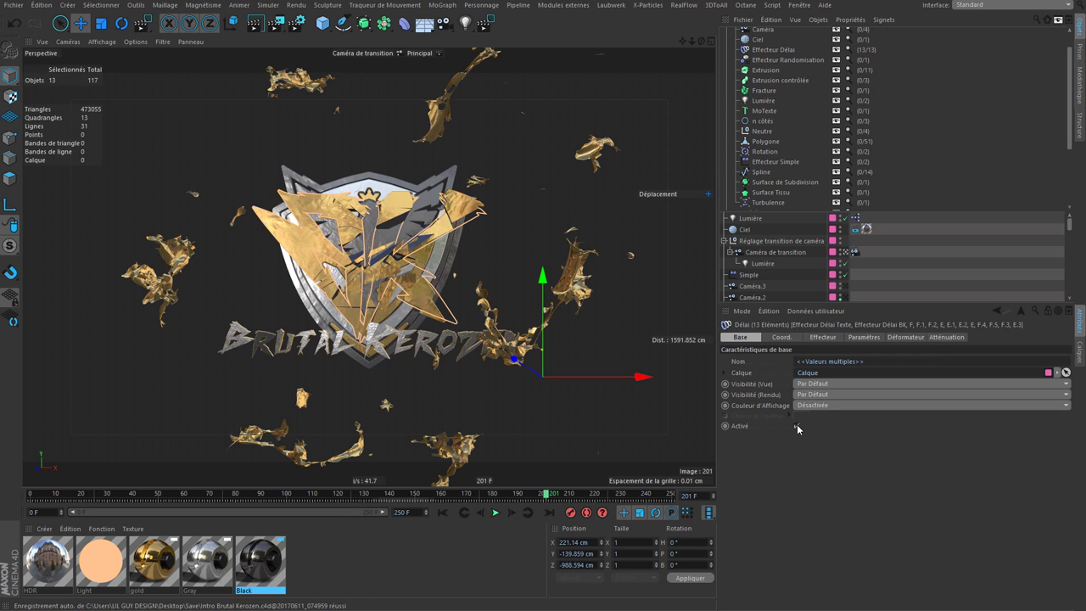
pyautogui.click(796, 426)
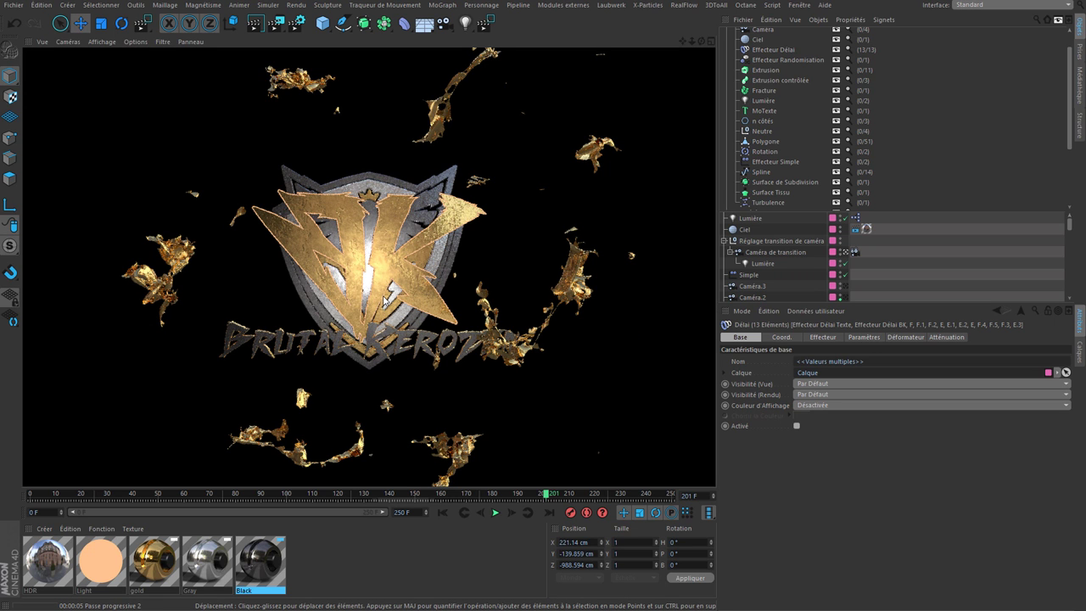
pyautogui.click(154, 562)
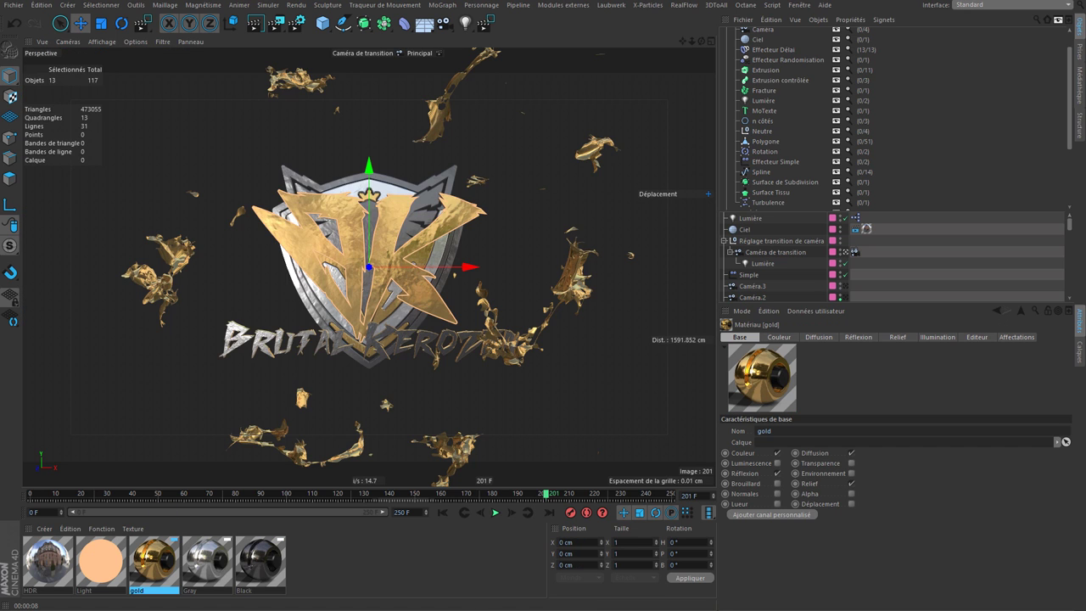
# Open the gold material's Réflexion Calque 2 and try its layer colour and Fresnel options
pyautogui.doubleClick(762, 374)
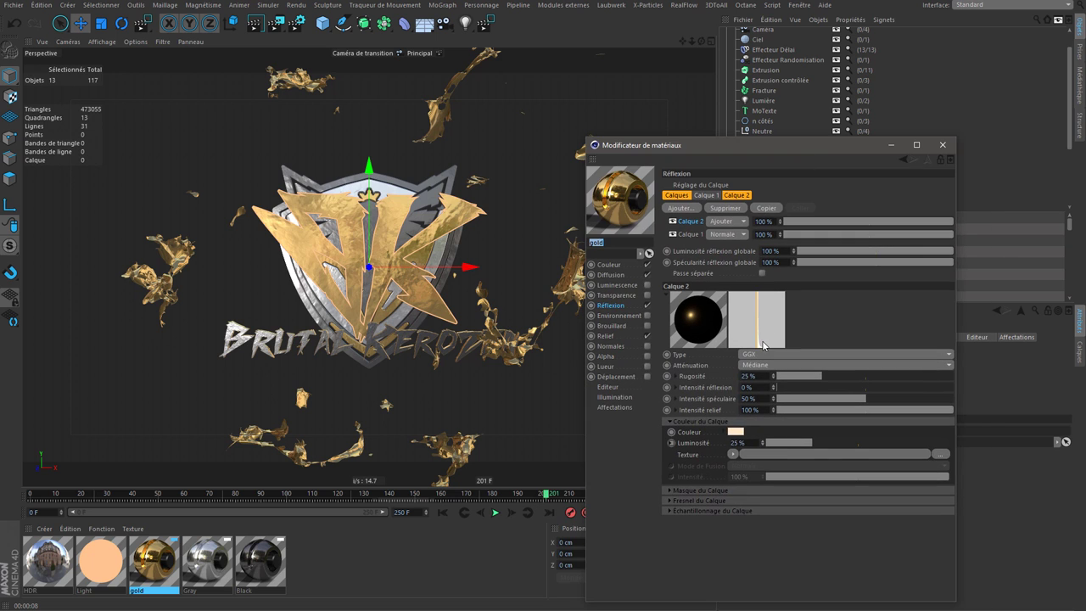
pyautogui.click(736, 433)
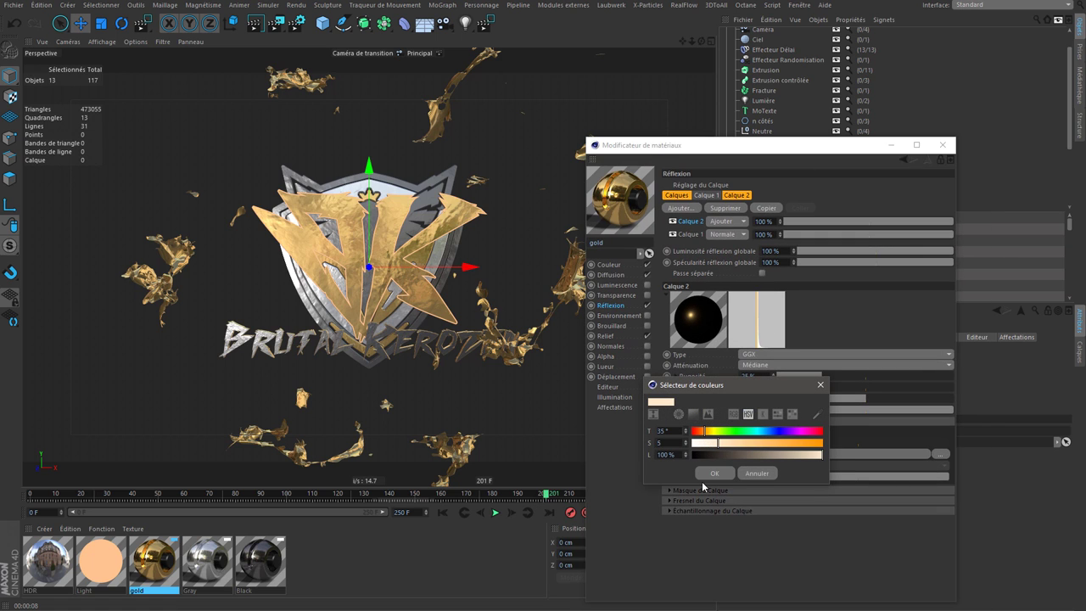
pyautogui.click(711, 475)
pyautogui.click(705, 501)
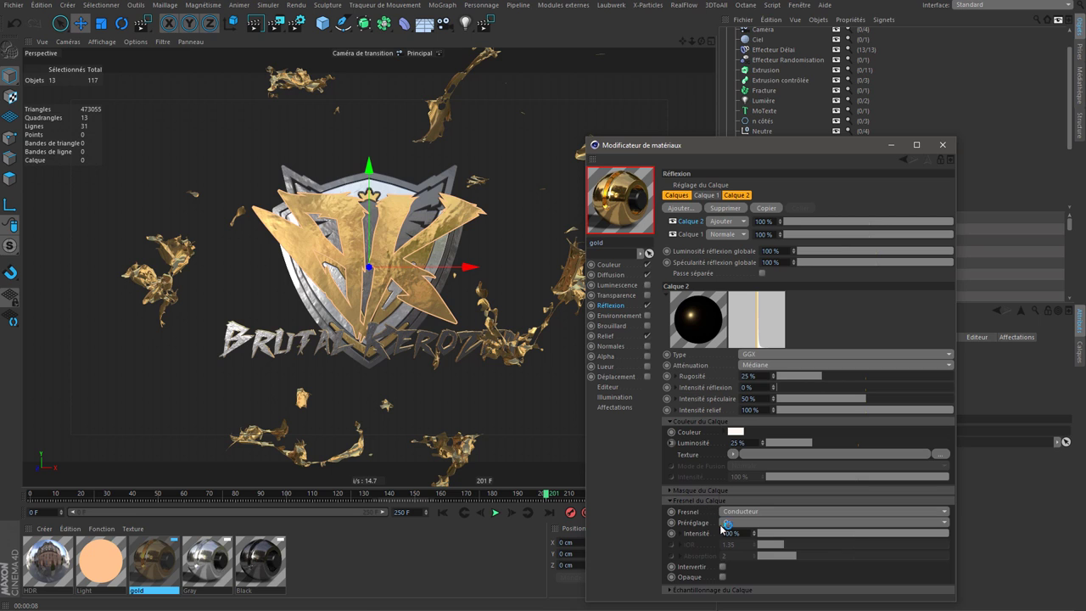
pyautogui.click(736, 432)
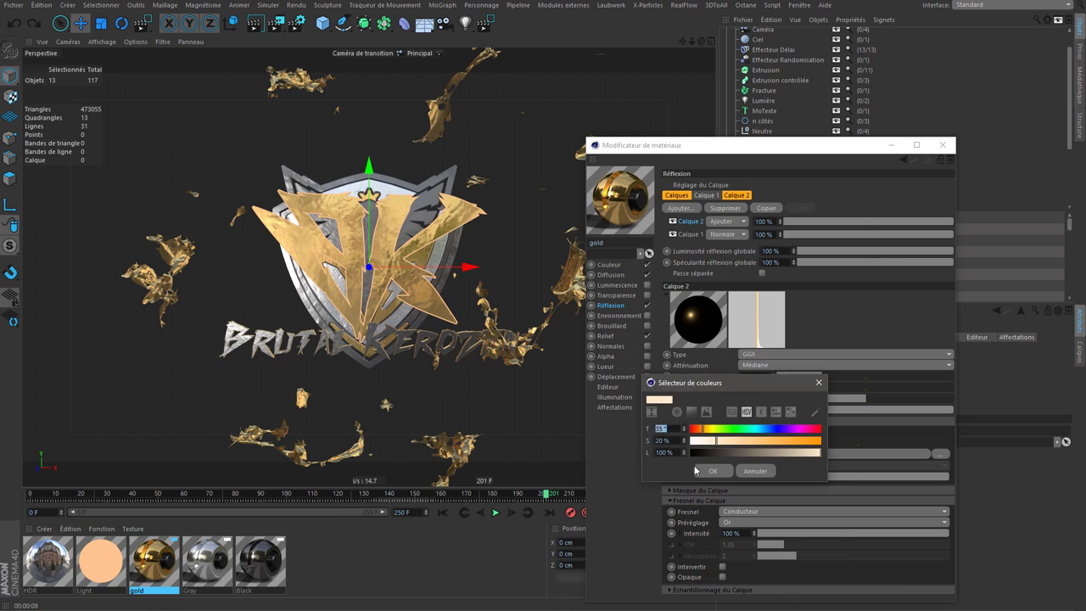
pyautogui.click(738, 522)
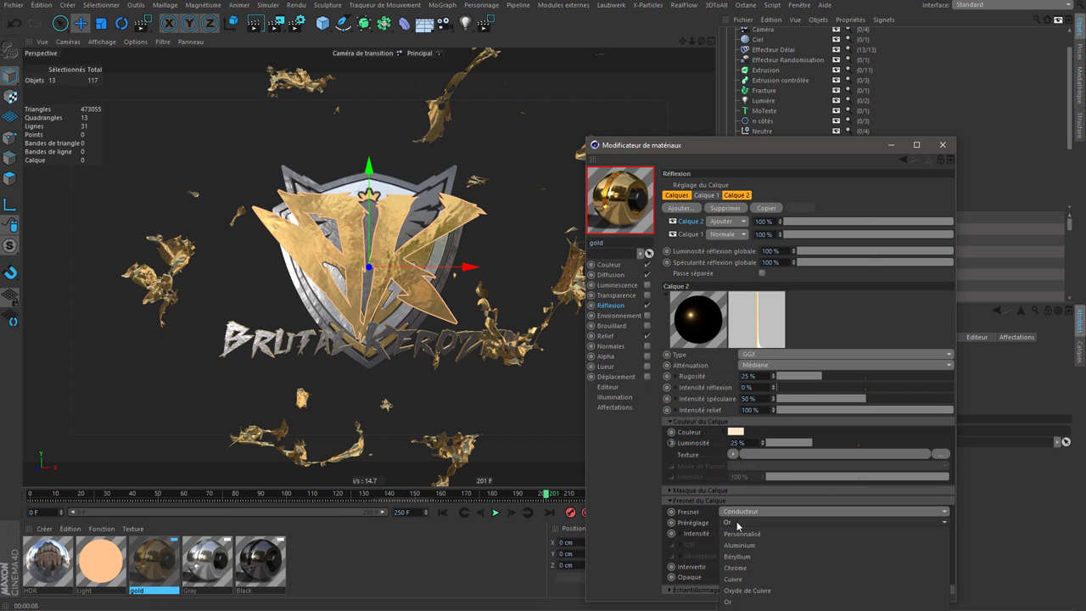
pyautogui.click(738, 513)
pyautogui.click(737, 522)
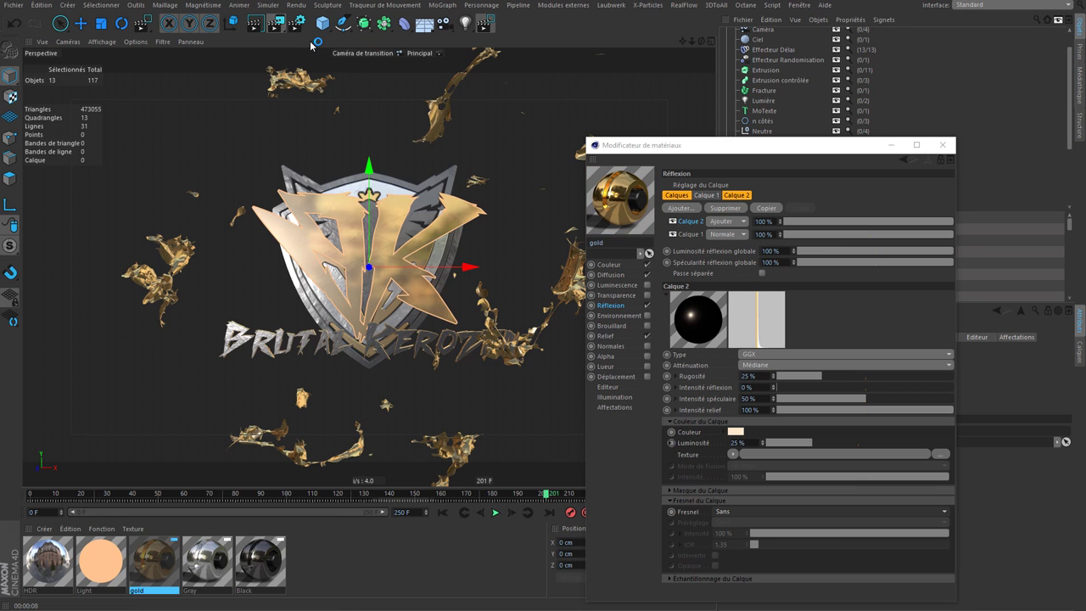
pyautogui.press('e')
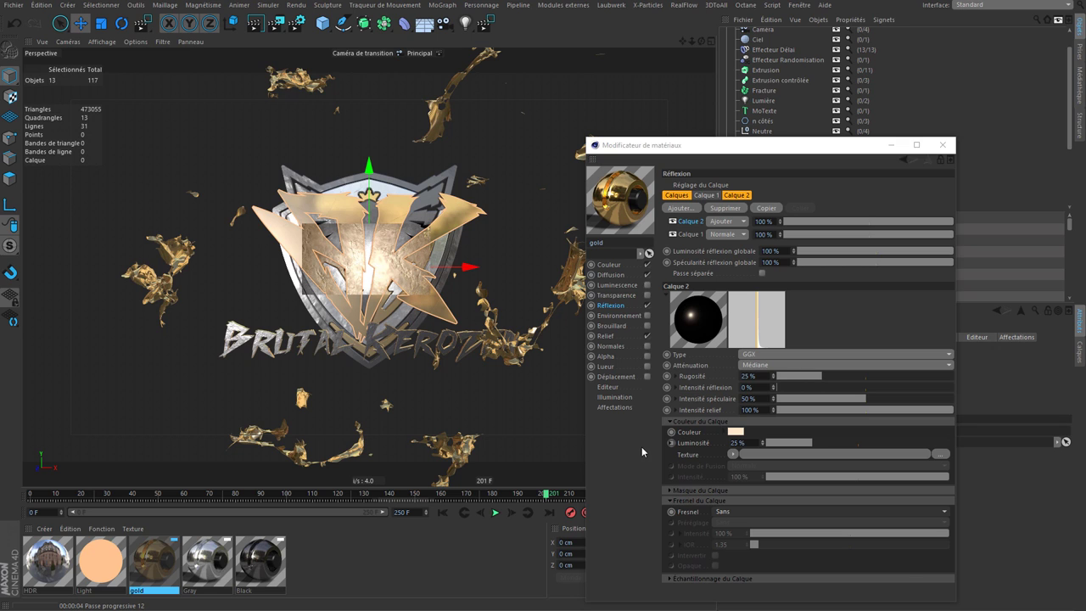
# Set Calque 2's Fresnel to Conducteur with the Or preset and a pale peach colour
pyautogui.click(735, 513)
pyautogui.click(730, 544)
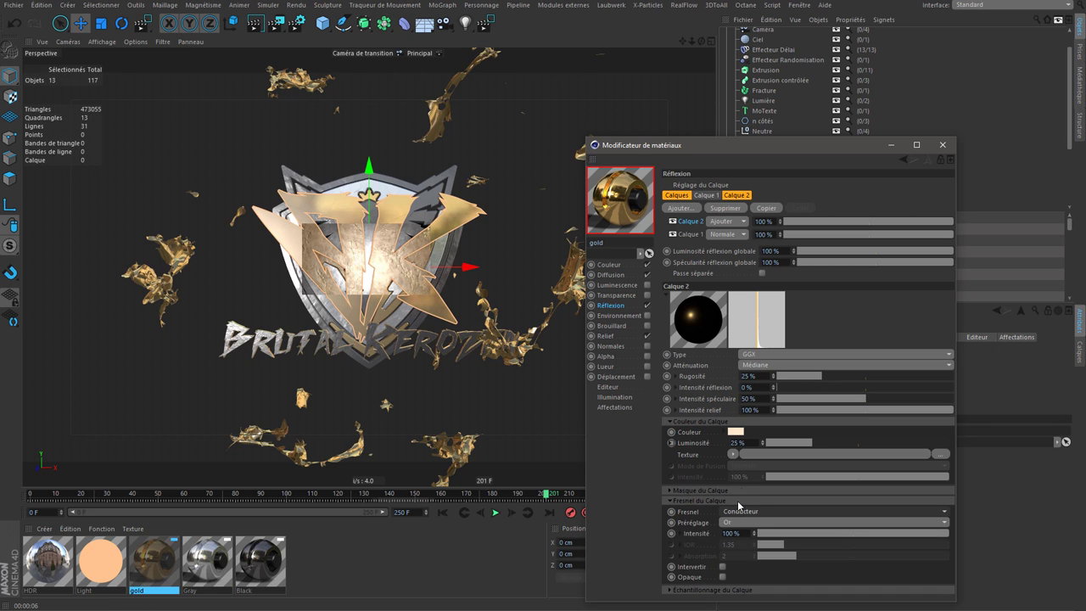
pyautogui.click(731, 432)
pyautogui.write('10')
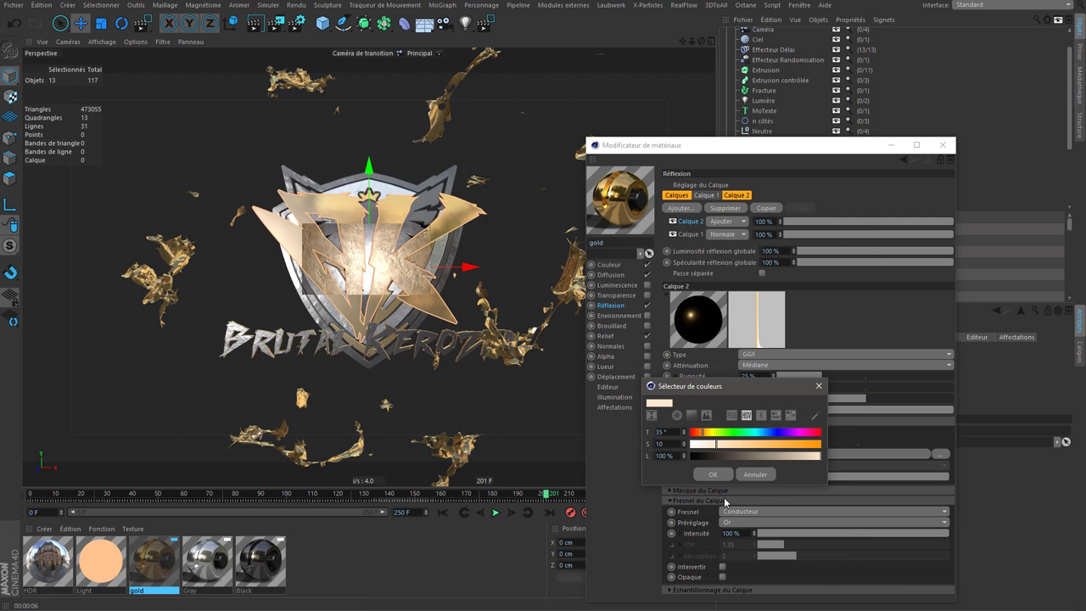
pyautogui.click(713, 474)
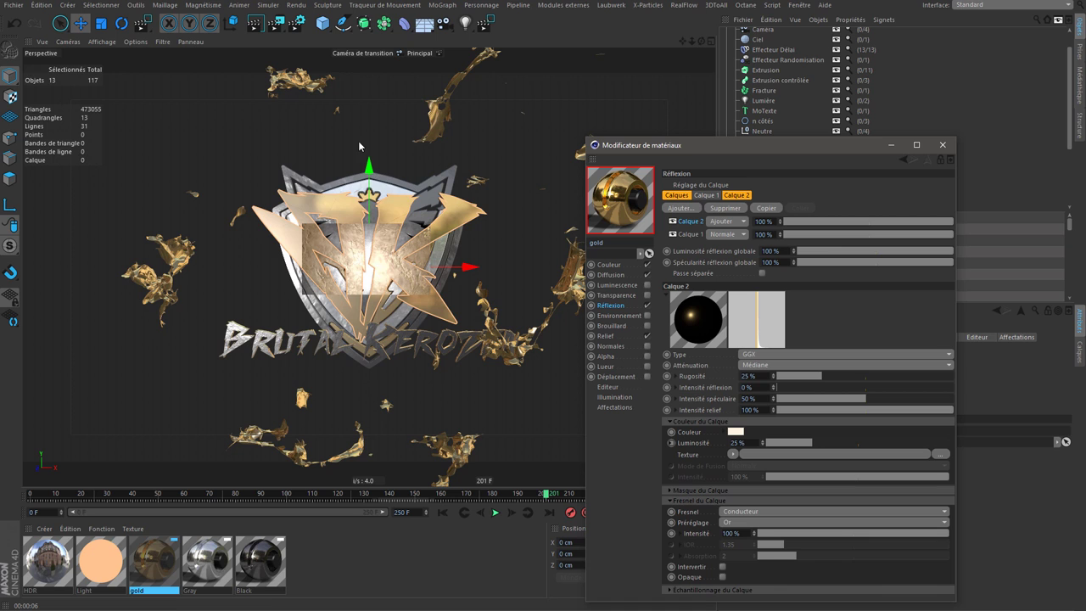
pyautogui.moveTo(273, 27)
pyautogui.mouseDown()
pyautogui.moveTo(273, 175)
pyautogui.moveTo(436, 346)
pyautogui.mouseUp()
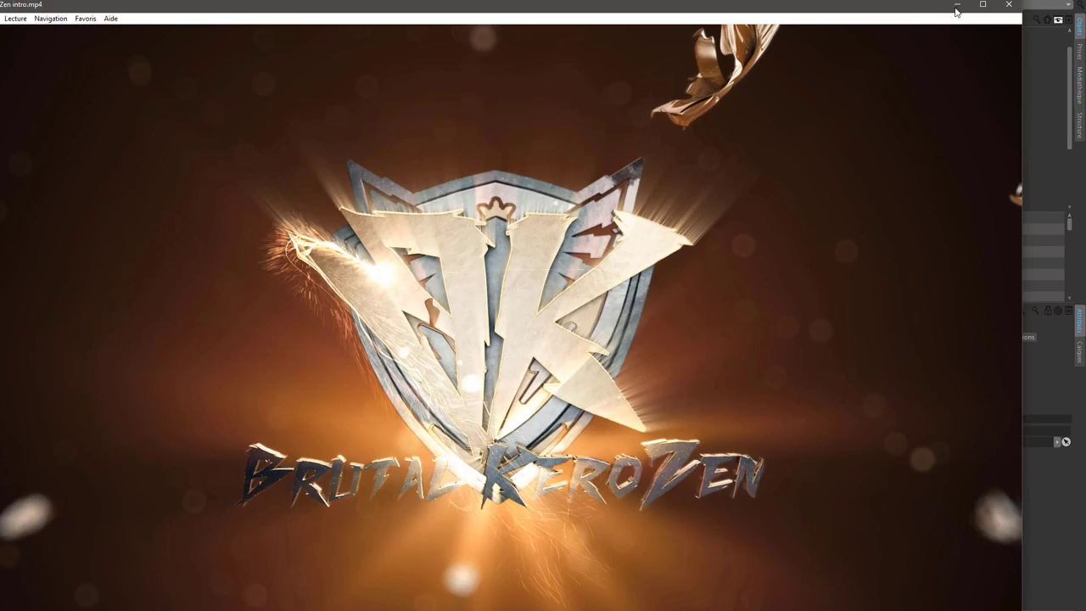
# Minimize Media Player Classic to return to Cinema 4D's gold material editor
pyautogui.click(956, 7)
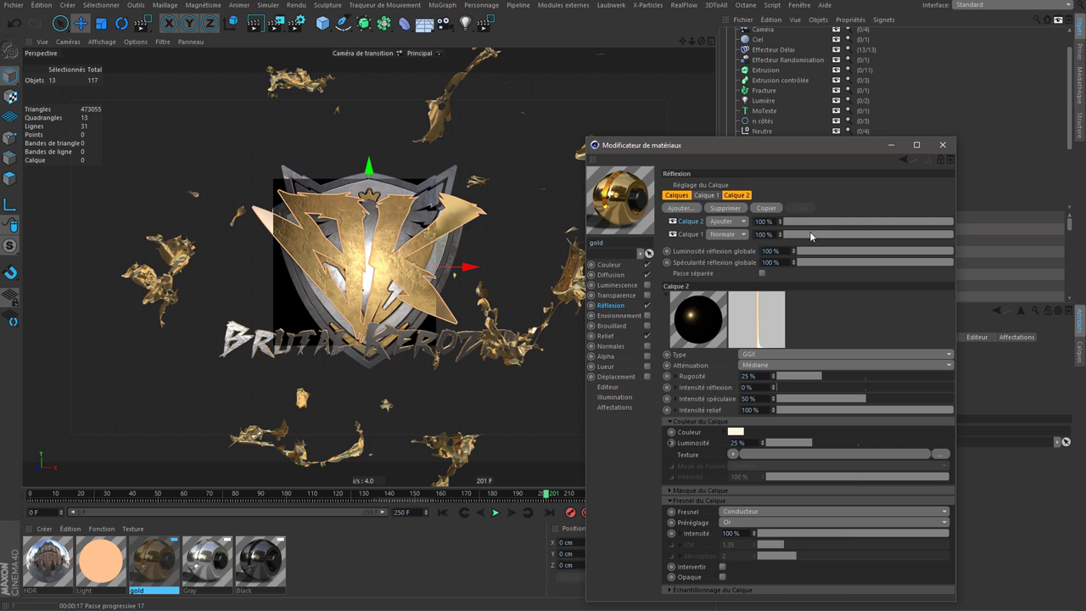
# Keyframe the Lumière light's Donnée value at frame 143
pyautogui.click(891, 144)
pyautogui.click(856, 218)
pyautogui.click(752, 219)
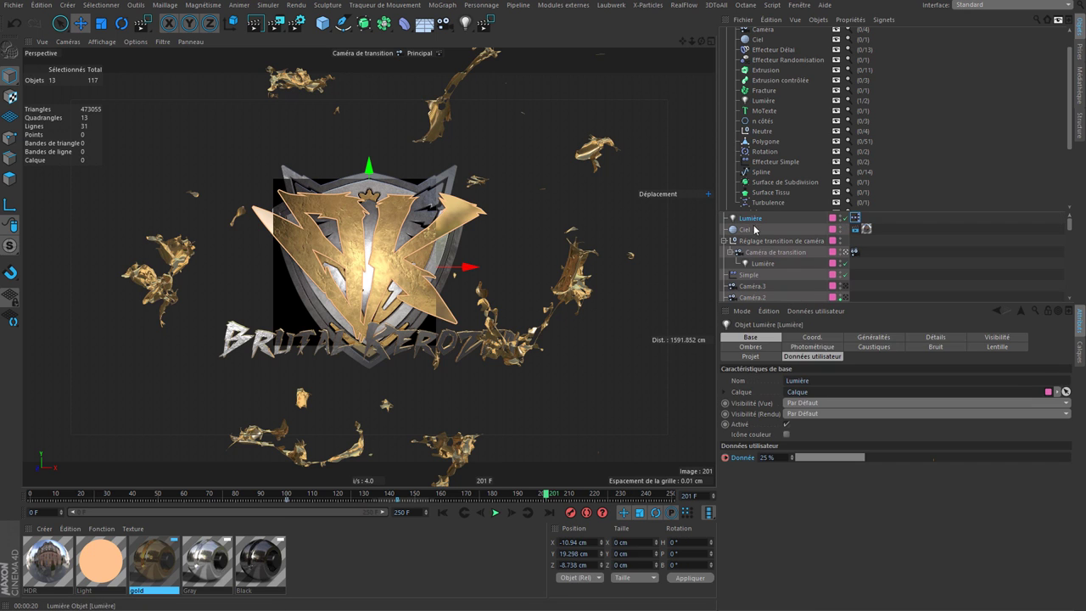
pyautogui.click(465, 515)
pyautogui.keyDown('ctrl'); pyautogui.click(726, 458); pyautogui.keyUp('ctrl')
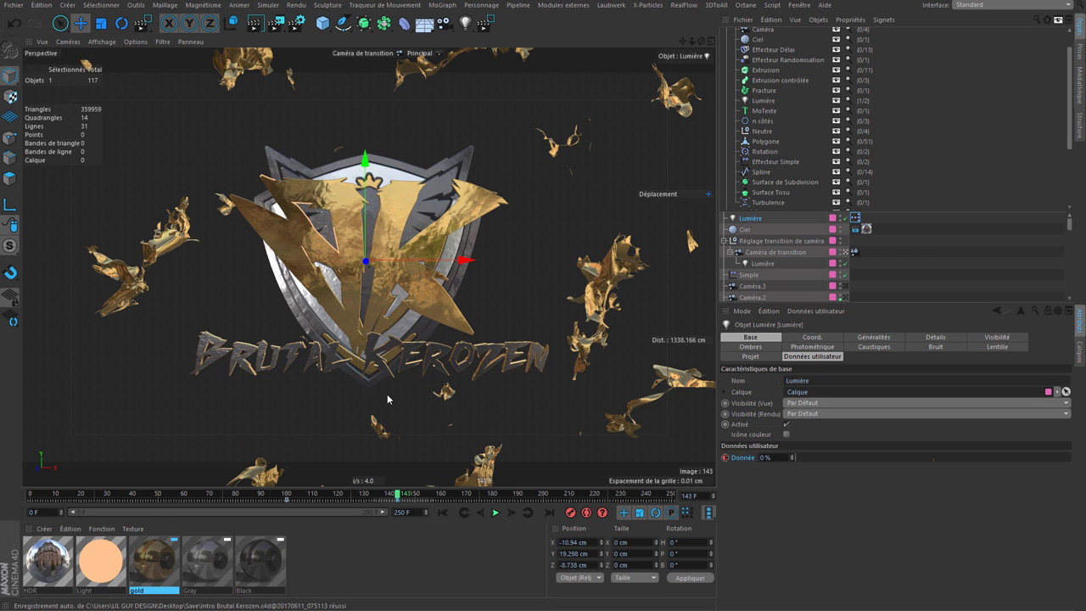
# Add a Blinn specular reflection layer to the gold material
pyautogui.doubleClick(157, 564)
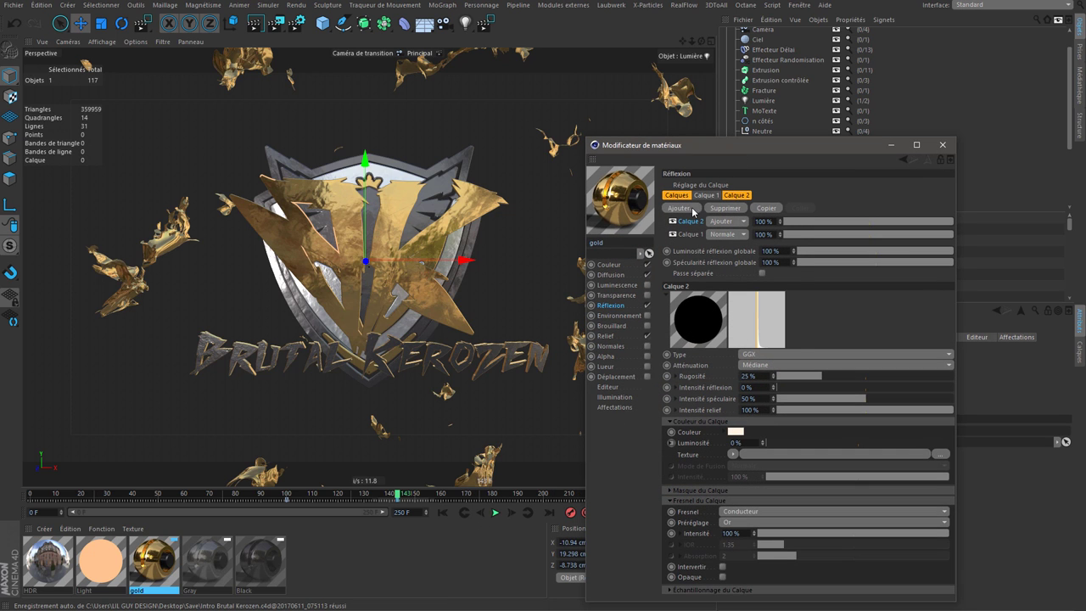
pyautogui.click(693, 212)
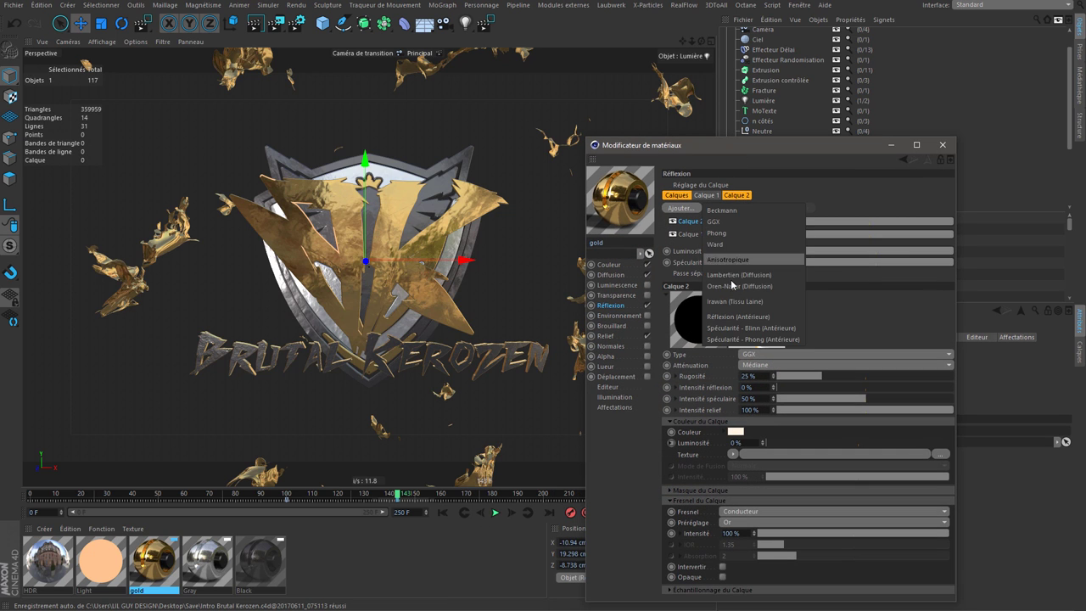
pyautogui.click(749, 328)
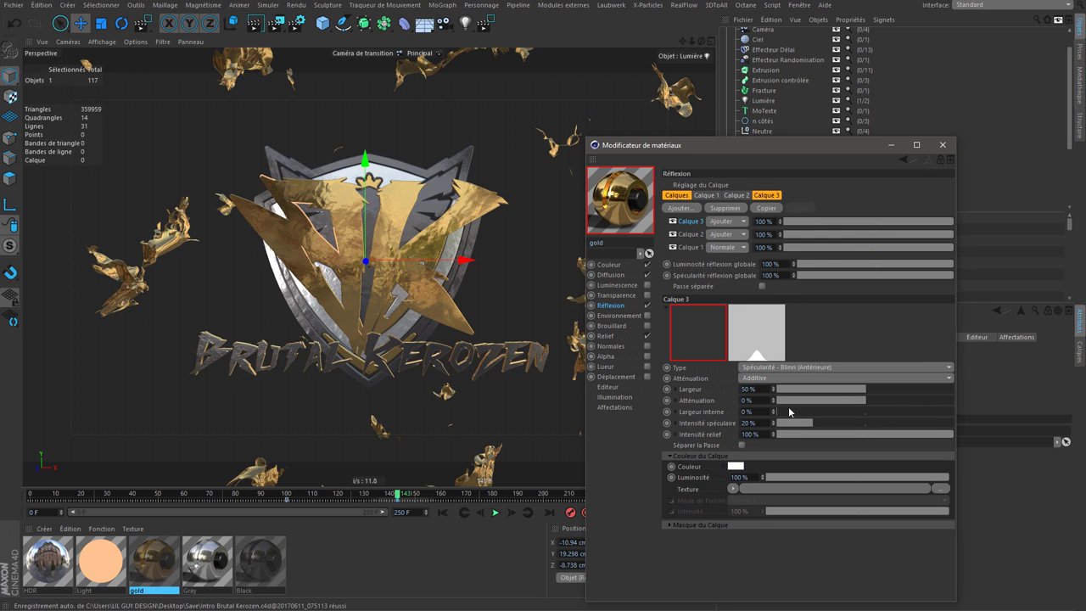
pyautogui.click(829, 390)
pyautogui.moveTo(812, 421)
pyautogui.mouseDown()
pyautogui.moveTo(849, 422)
pyautogui.moveTo(818, 391)
pyautogui.moveTo(866, 400)
pyautogui.mouseUp()
# Tune the specular layer to 90 % intensity and 25 % width
pyautogui.click(866, 422)
pyautogui.click(891, 400)
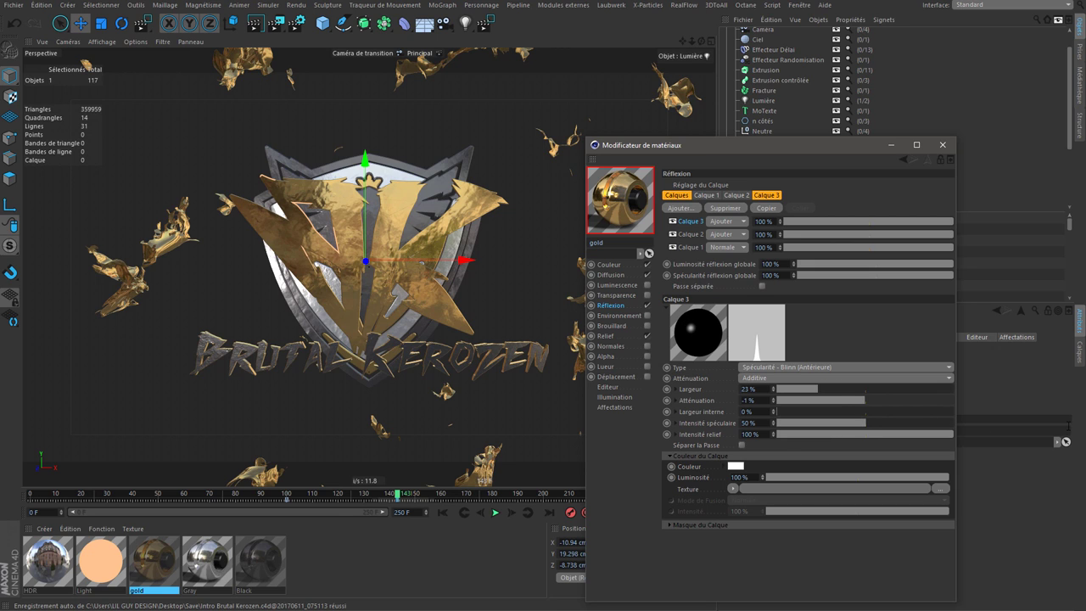
pyautogui.click(778, 400)
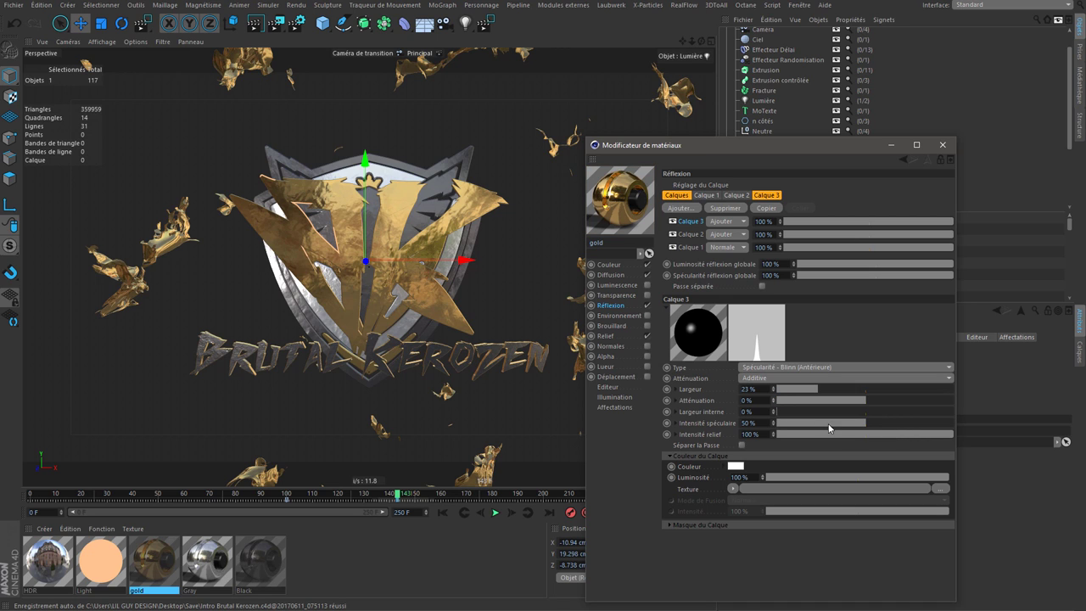
pyautogui.moveTo(867, 423); pyautogui.dragTo(965, 422)
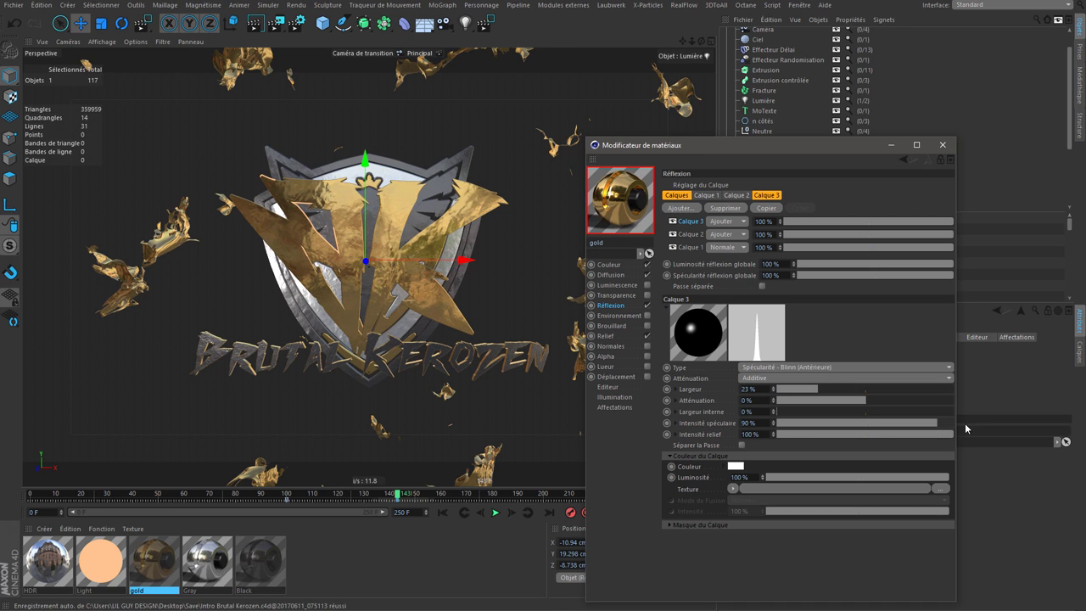
pyautogui.moveTo(827, 392); pyautogui.dragTo(831, 393)
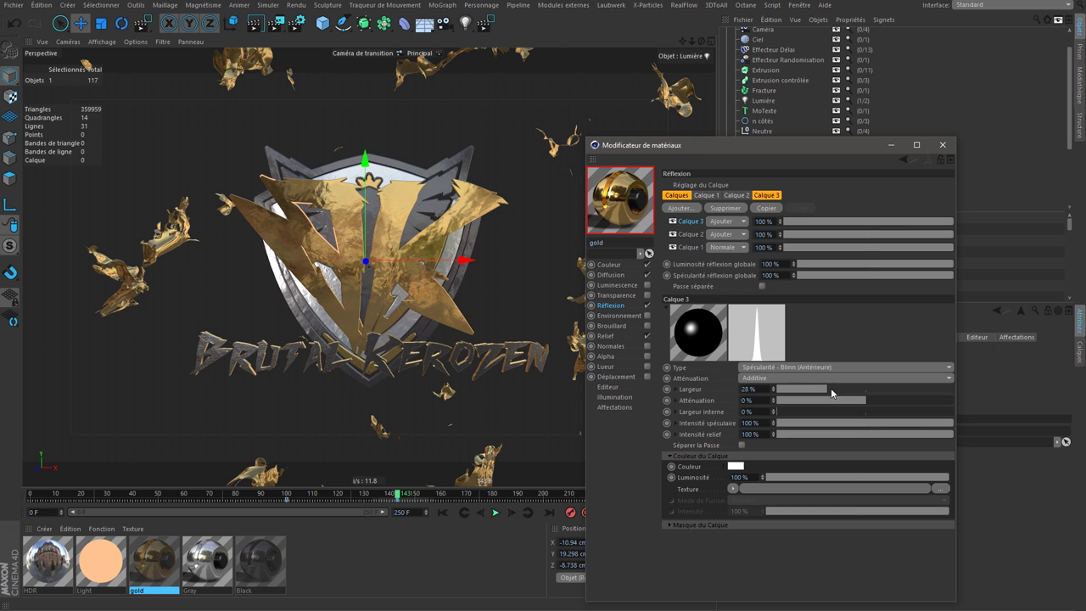
pyautogui.click(758, 393)
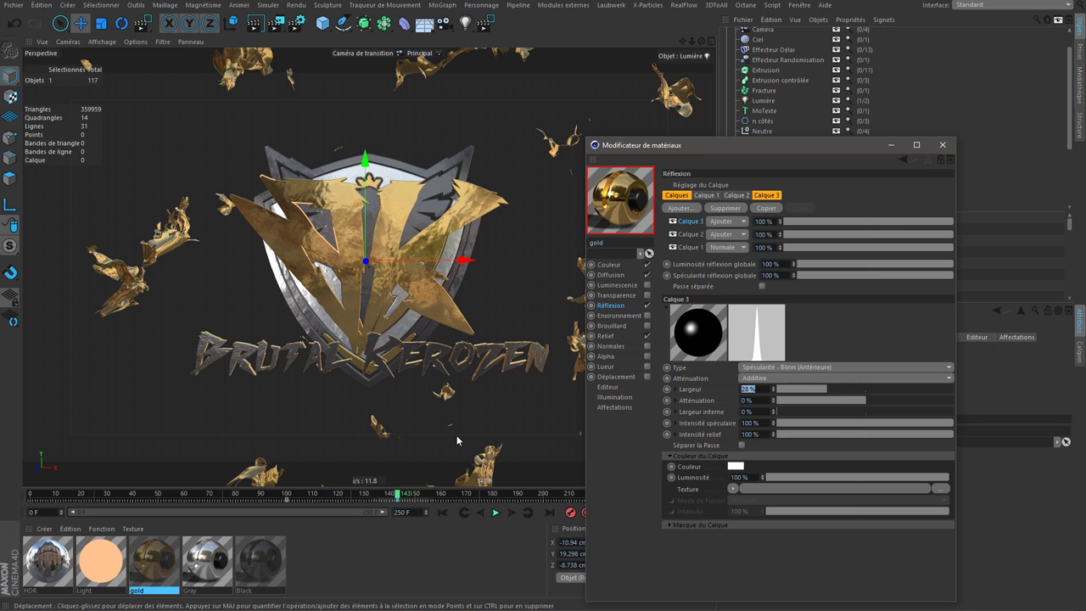
pyautogui.write('25')
pyautogui.press('Return')
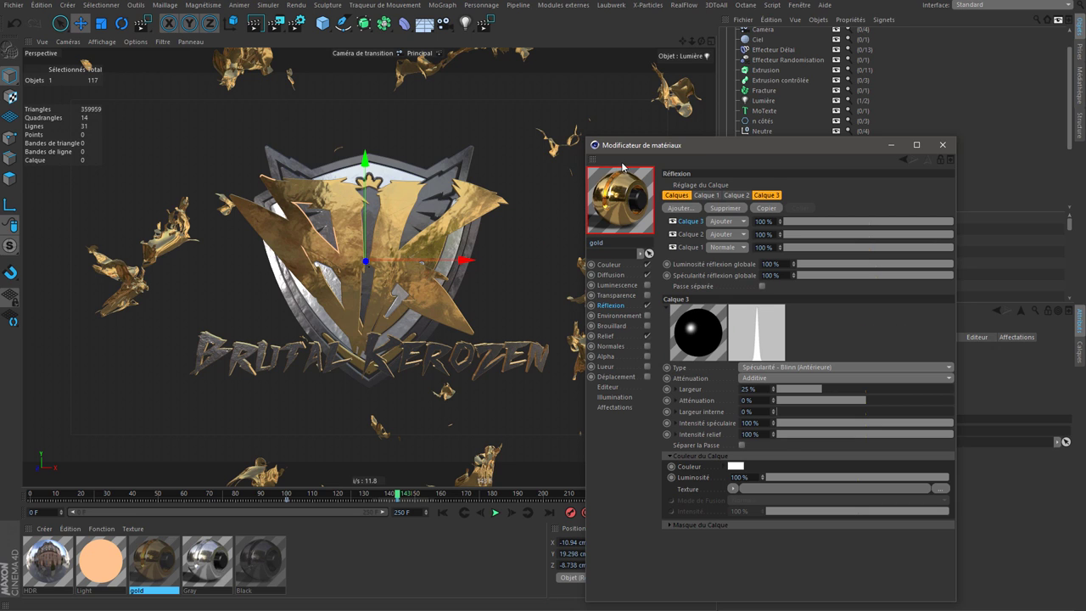
# Keep Calque 3 additive and hide it to compare the preview render
pyautogui.click(723, 221)
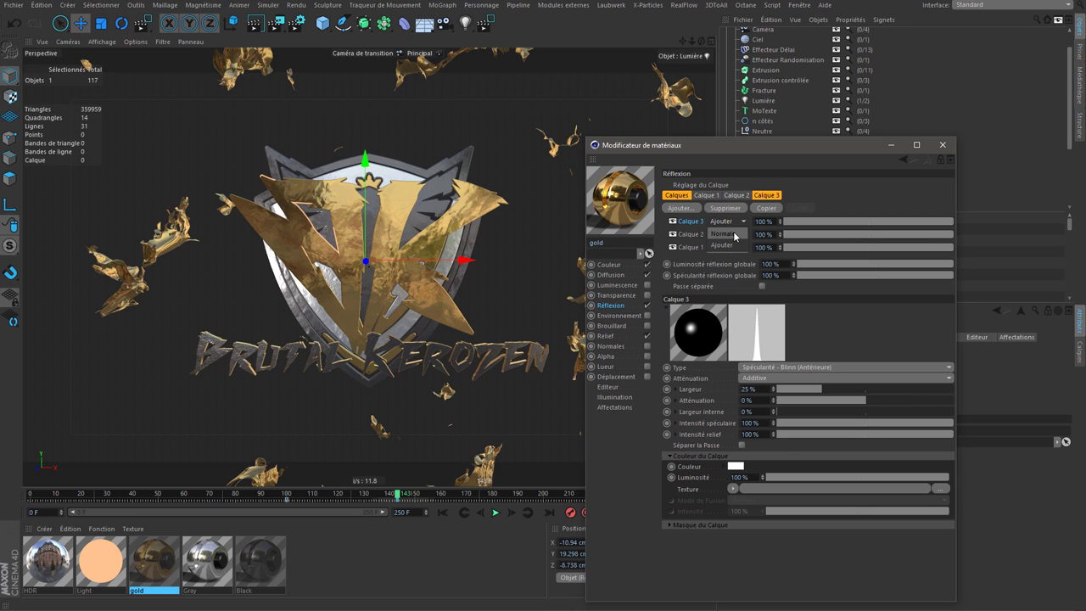
pyautogui.click(722, 245)
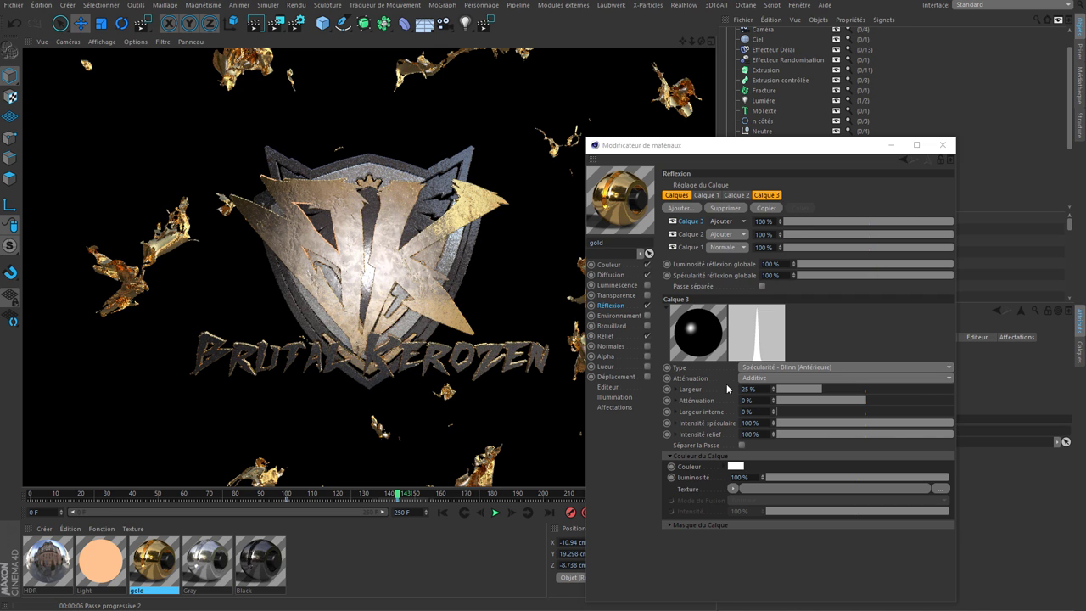
pyautogui.click(735, 466)
pyautogui.click(754, 509)
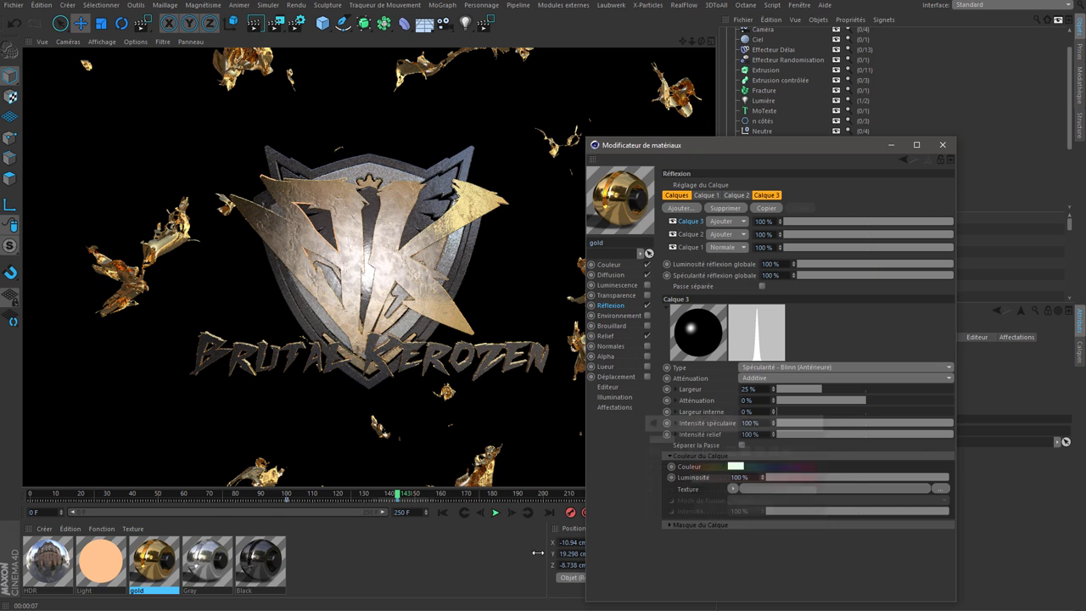
pyautogui.click(690, 235)
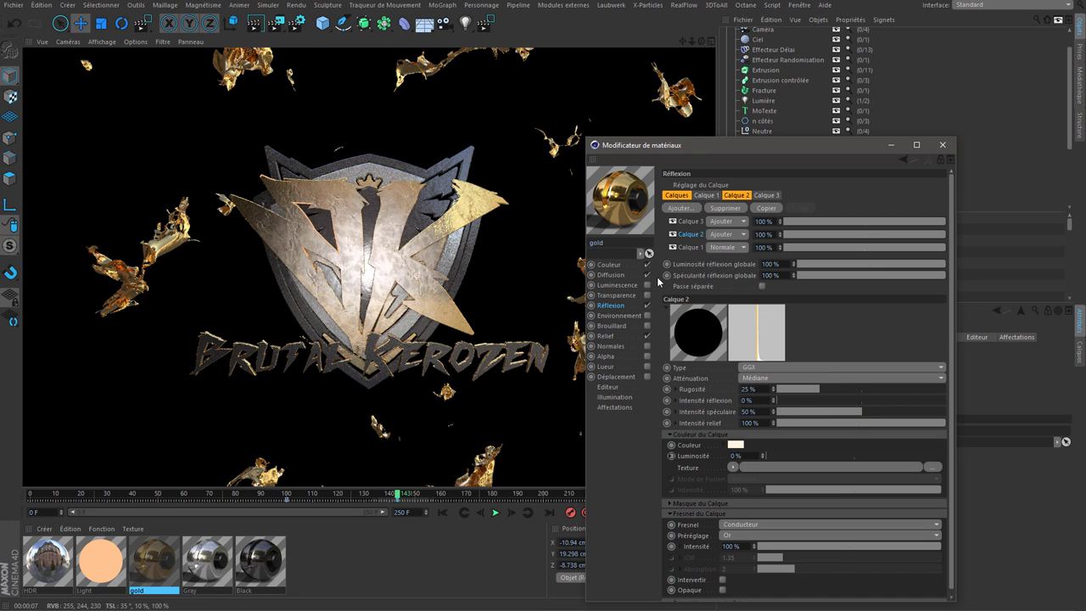
pyautogui.click(674, 221)
pyautogui.click(255, 23)
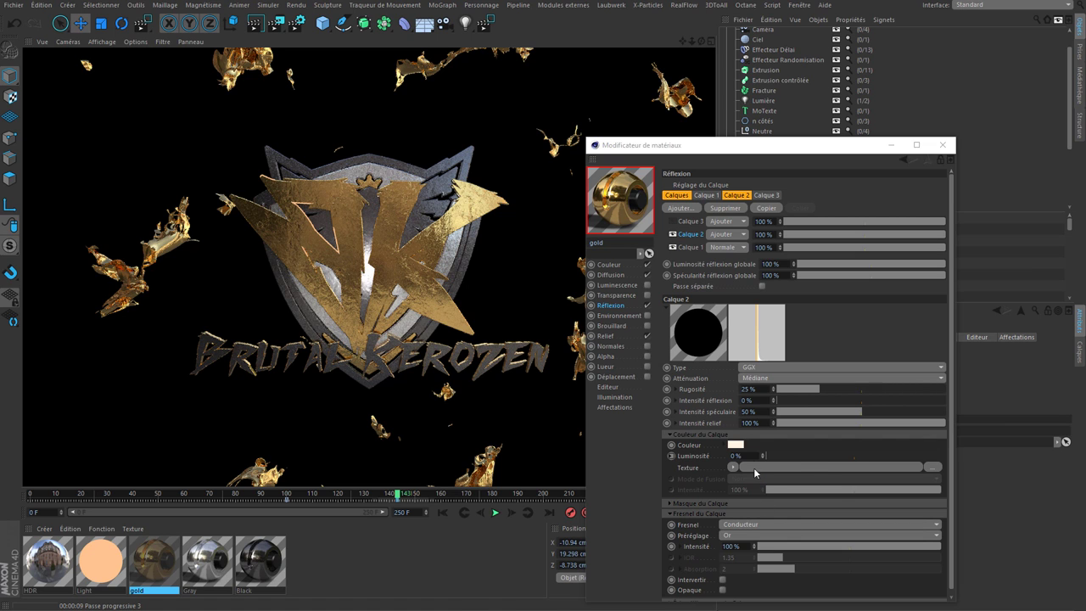
# Copy Calque 2's cream colour into Calque 3 and adjust its saturation
pyautogui.rightClick(693, 447)
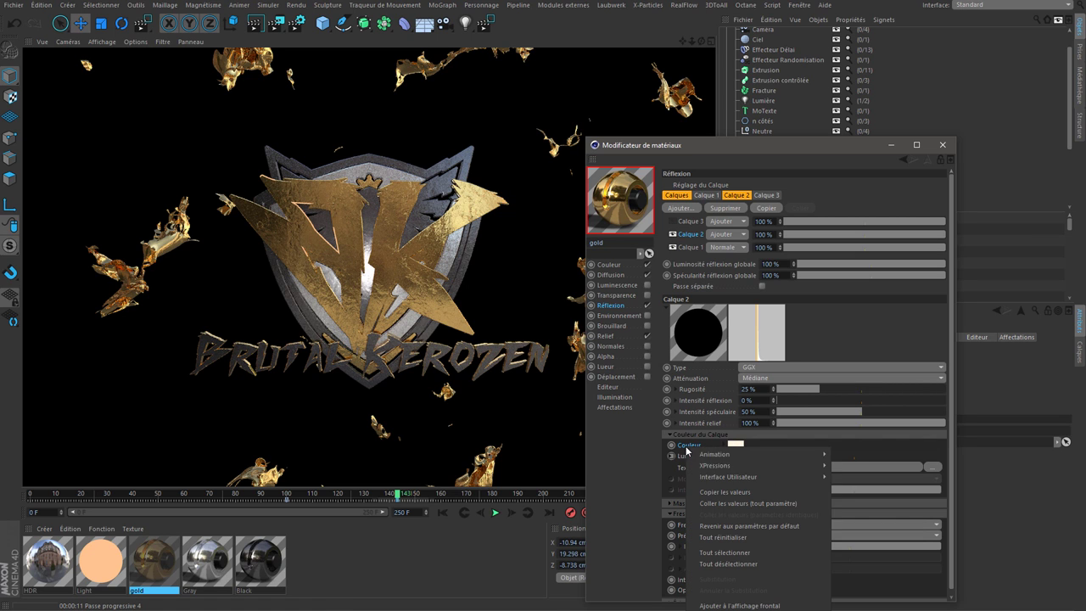
pyautogui.click(730, 492)
pyautogui.click(691, 222)
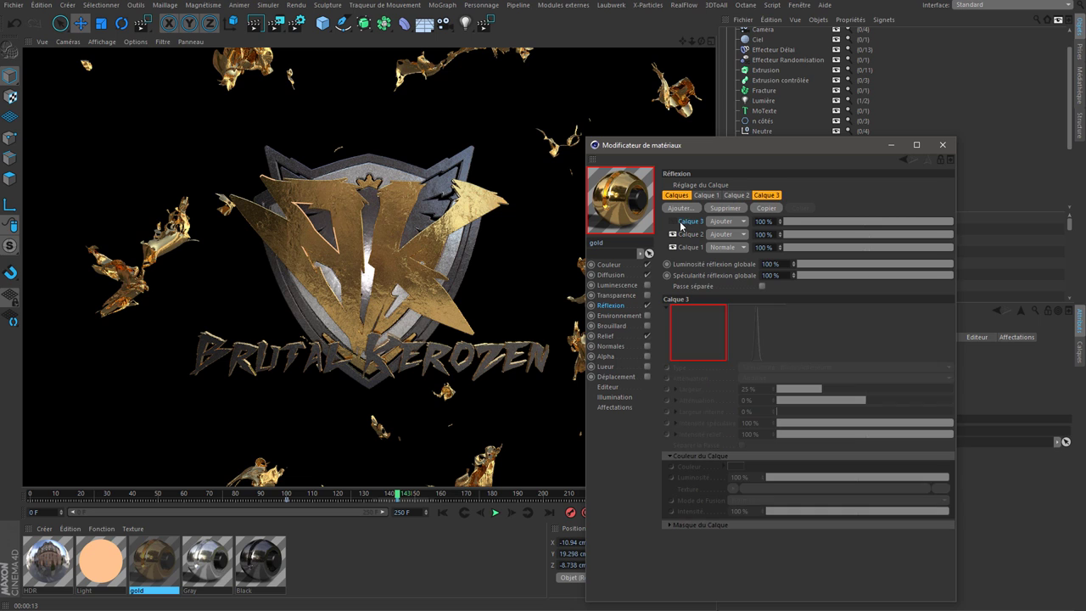
pyautogui.rightClick(704, 471)
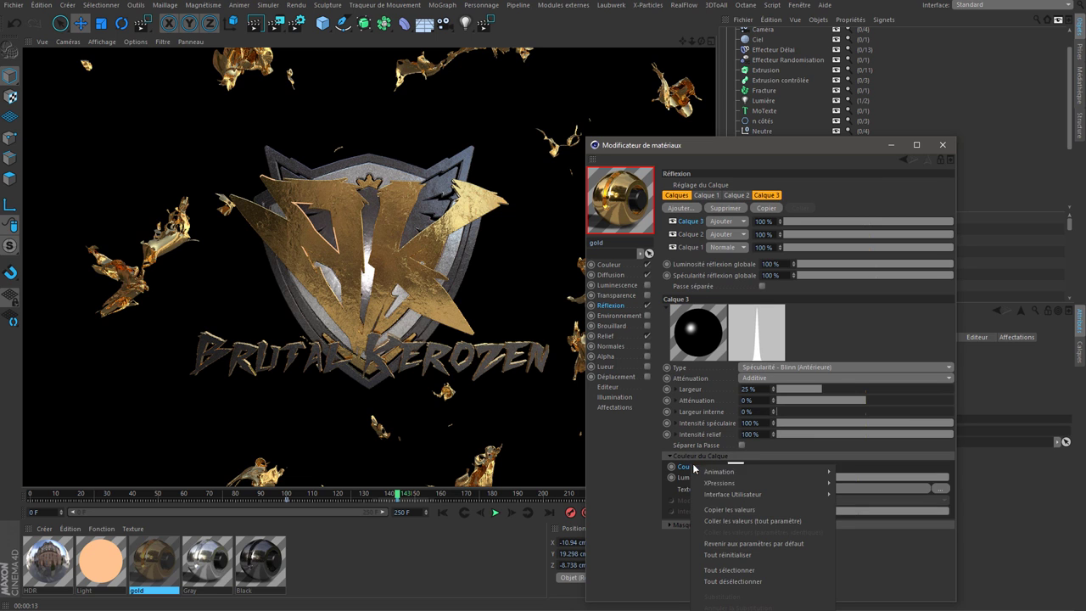
pyautogui.click(726, 527)
pyautogui.click(736, 465)
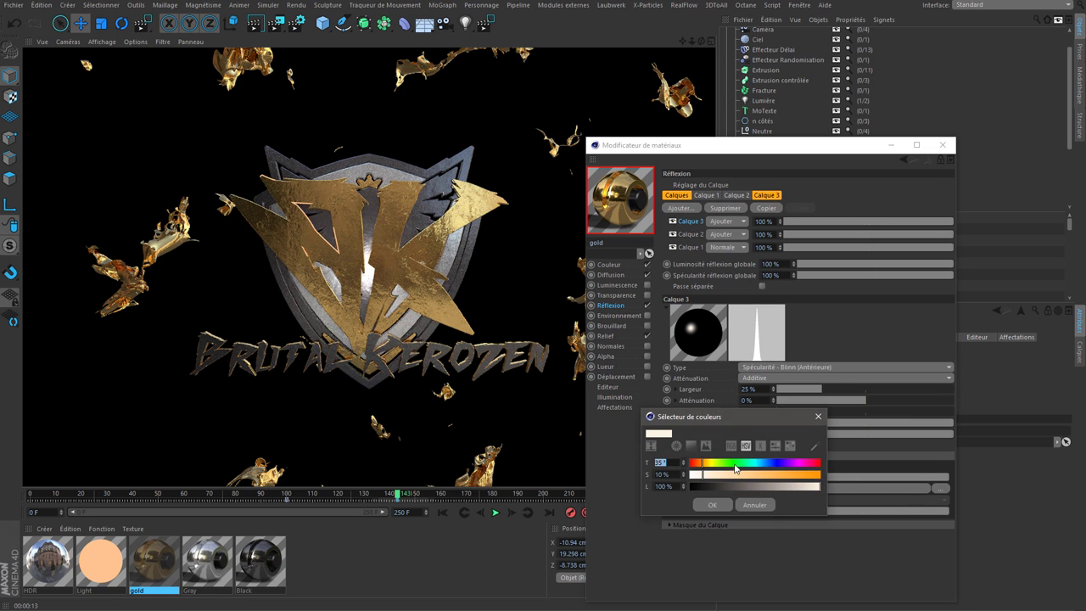
pyautogui.click(661, 475)
pyautogui.click(712, 506)
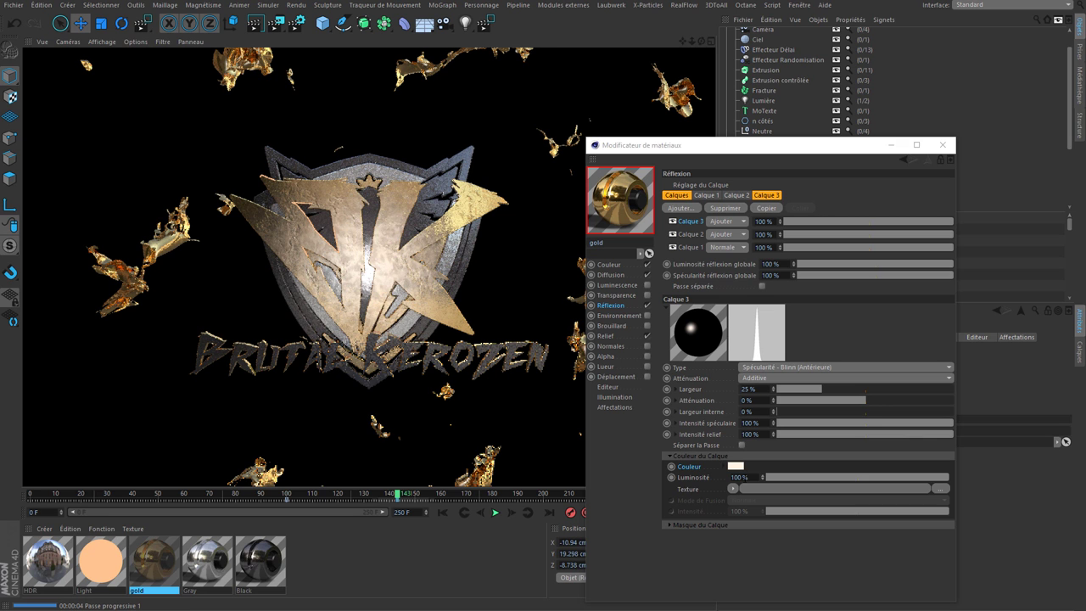
# Give Calque 3 a peach colour and render a quick preview of the shield
pyautogui.click(736, 466)
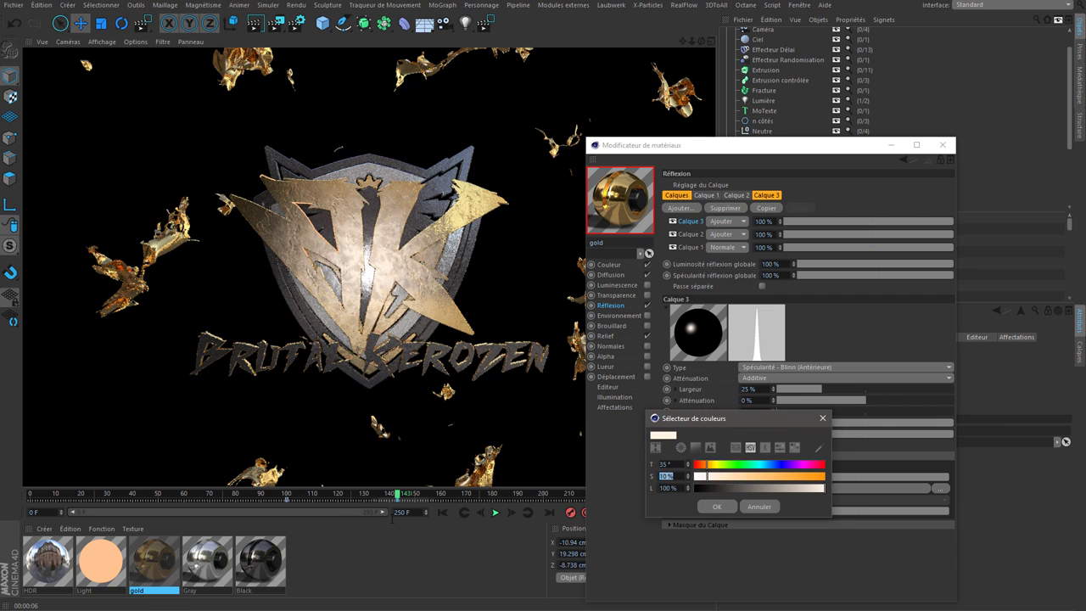
pyautogui.click(712, 508)
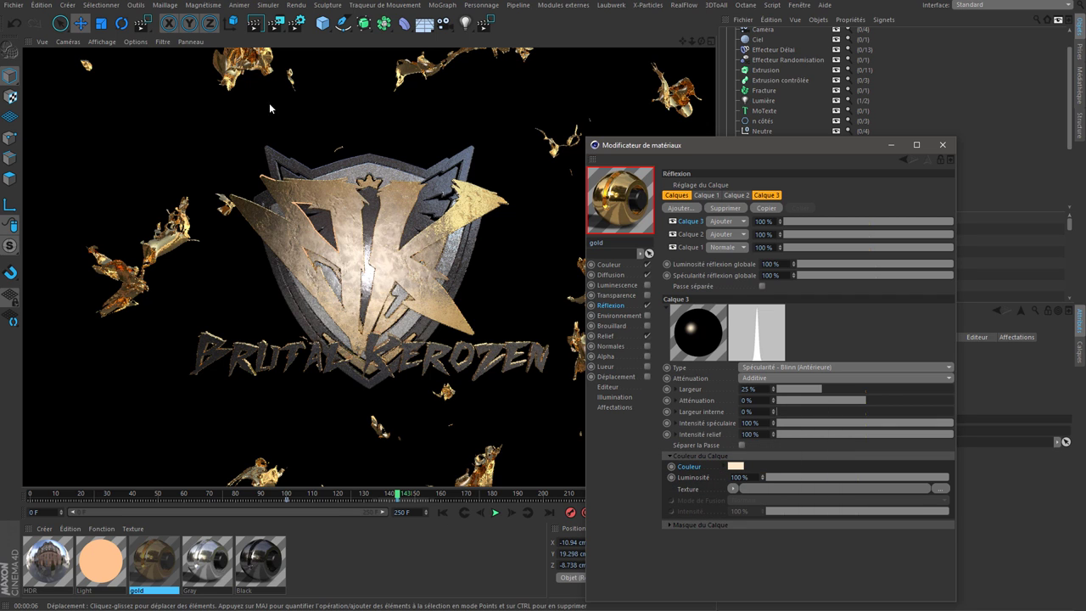
pyautogui.click(325, 132)
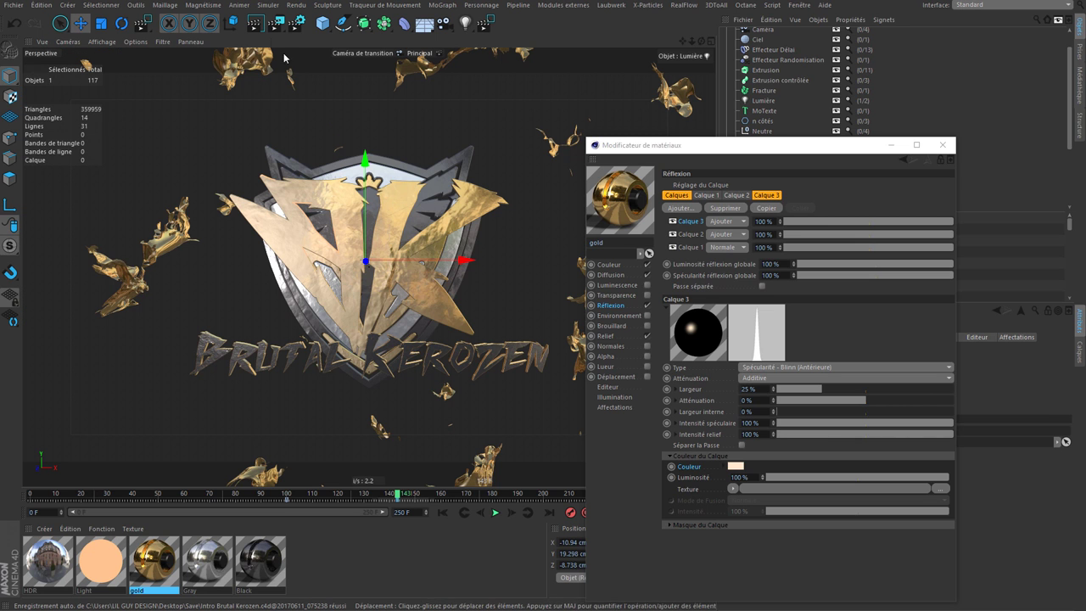
pyautogui.click(255, 23)
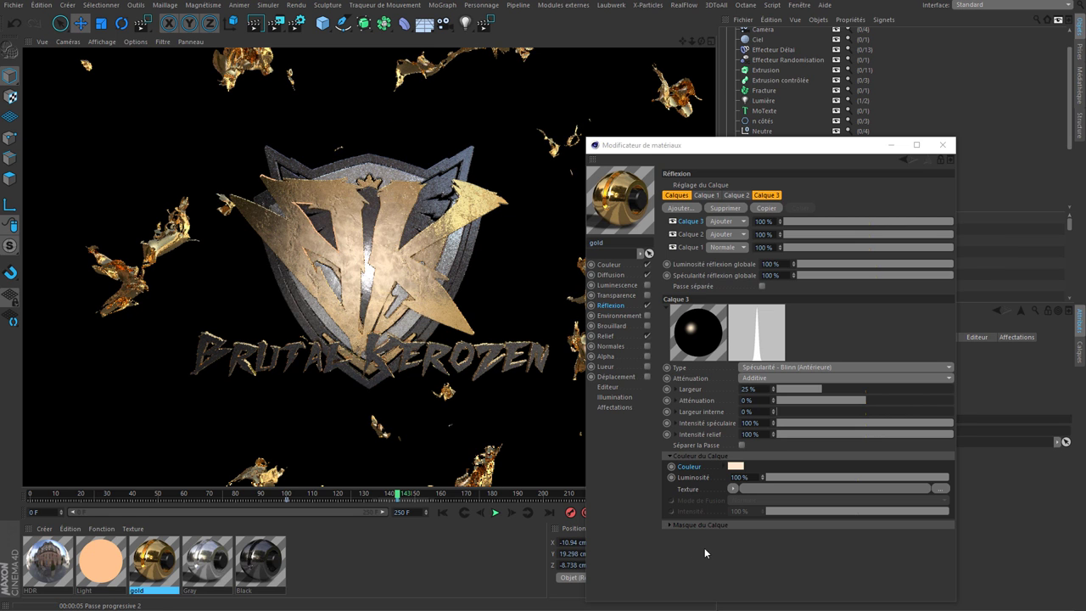
pyautogui.click(692, 524)
pyautogui.click(789, 559)
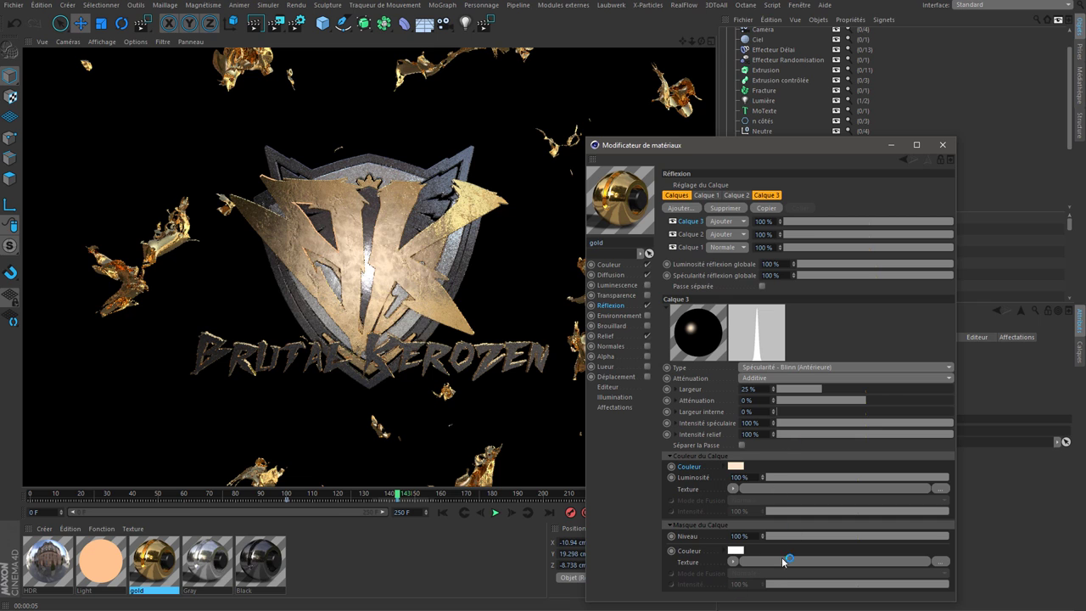
# Refine the peach layer colour's saturation, refreshing the preview render
pyautogui.click(735, 466)
pyautogui.press('Tab')
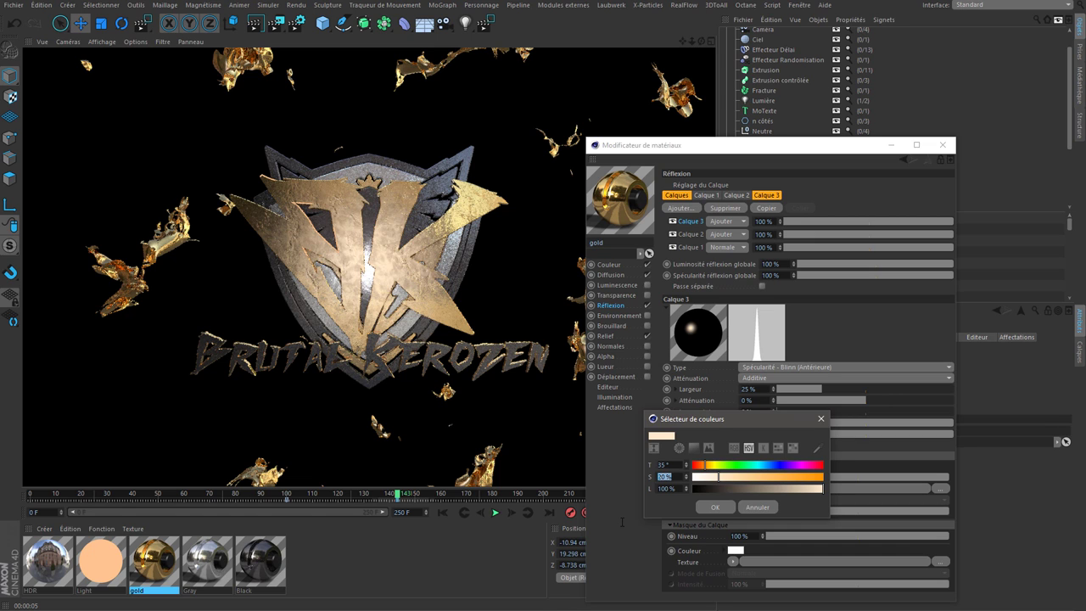
pyautogui.click(698, 508)
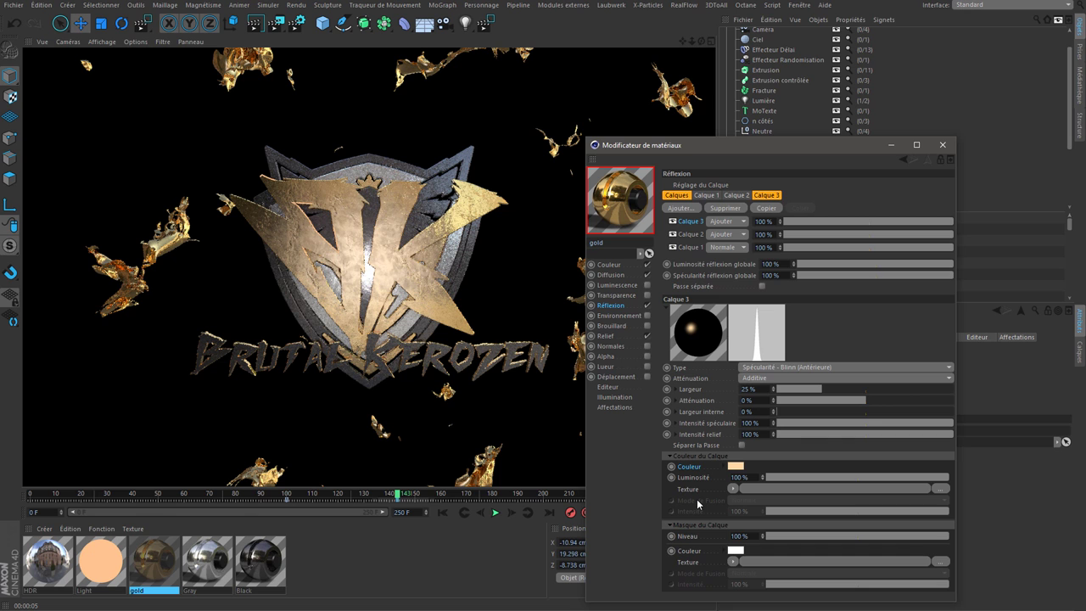
pyautogui.click(260, 28)
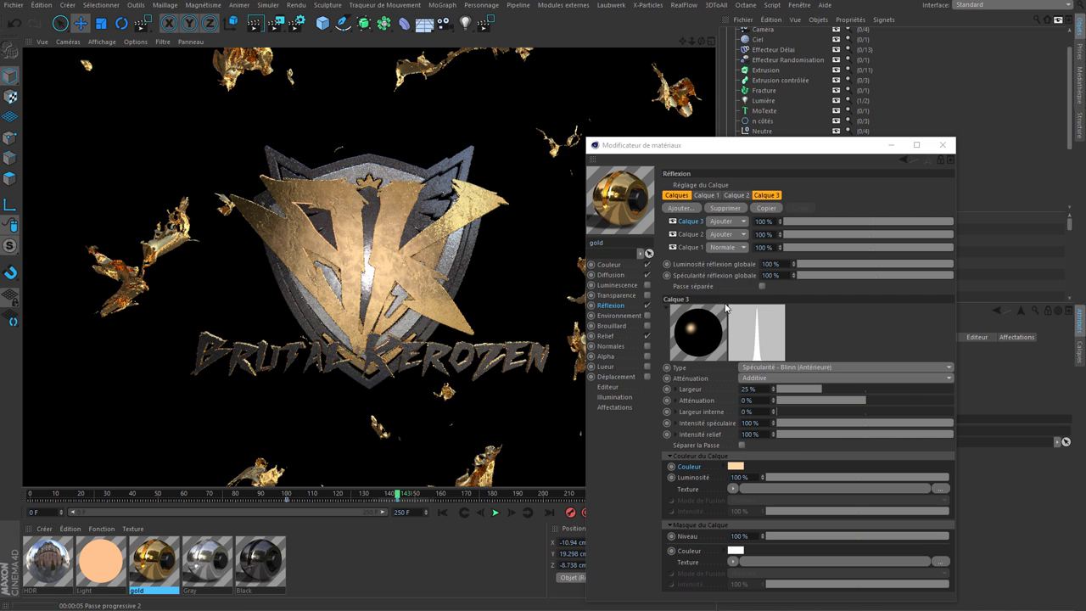
pyautogui.click(736, 467)
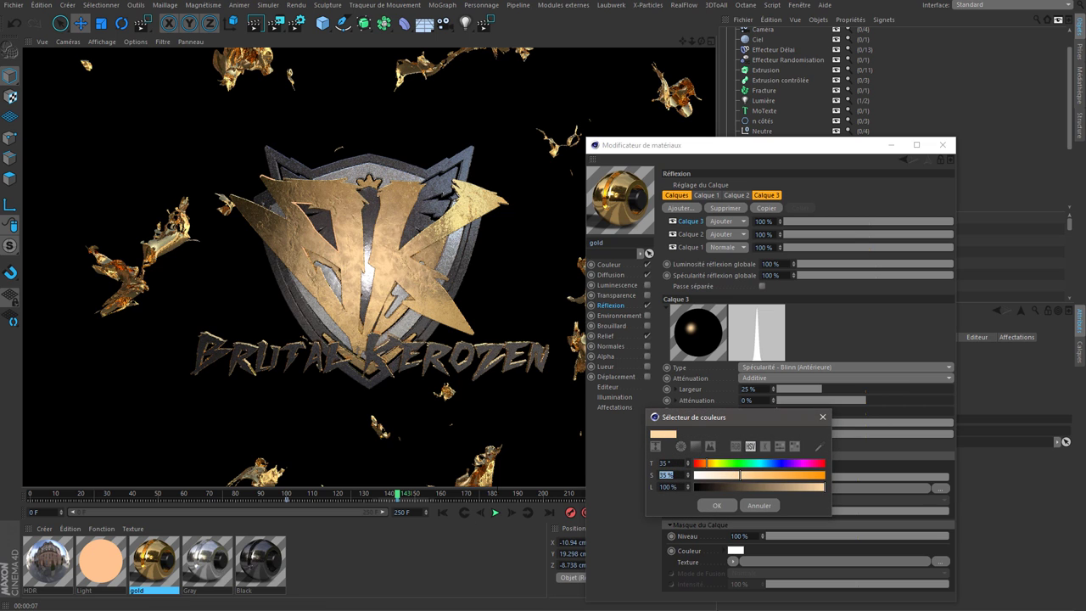
pyautogui.click(717, 506)
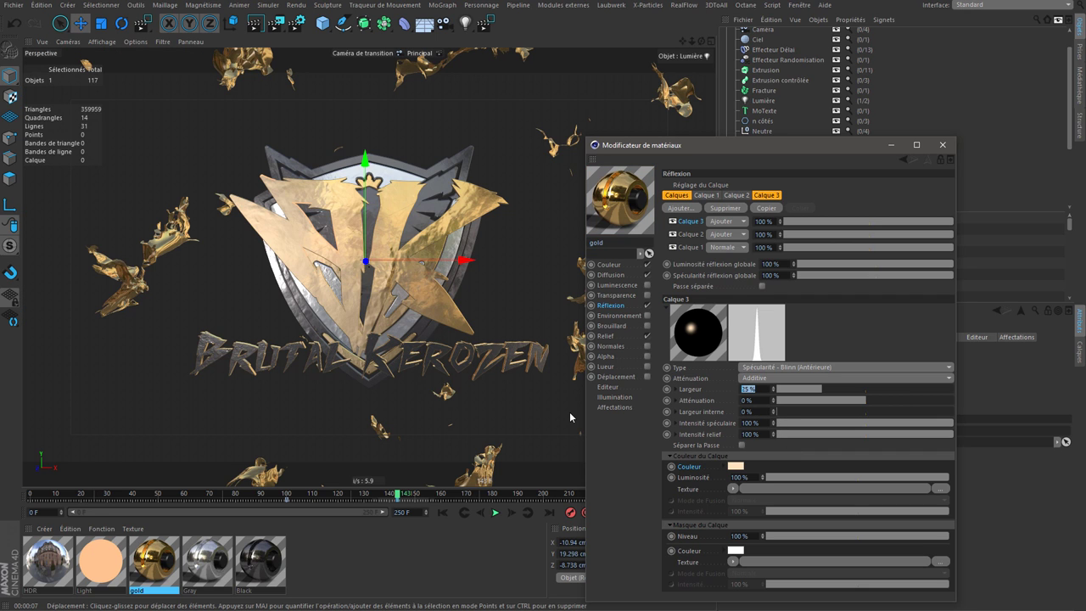
# Set the layer width to 20 % and copy the Blinn specular layer
pyautogui.write('20')
pyautogui.press('Return')
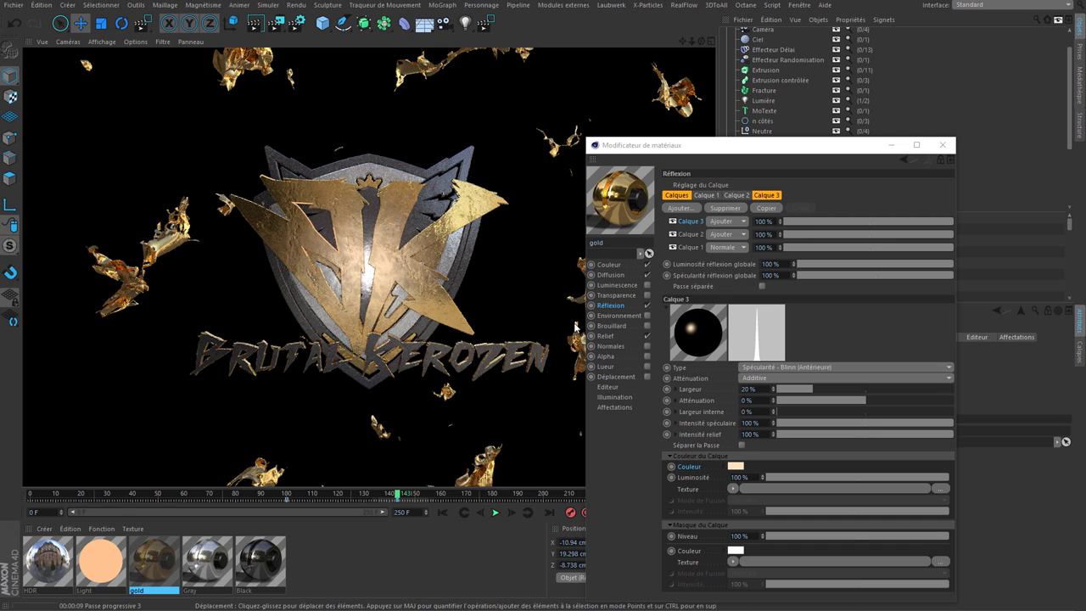
pyautogui.click(751, 388)
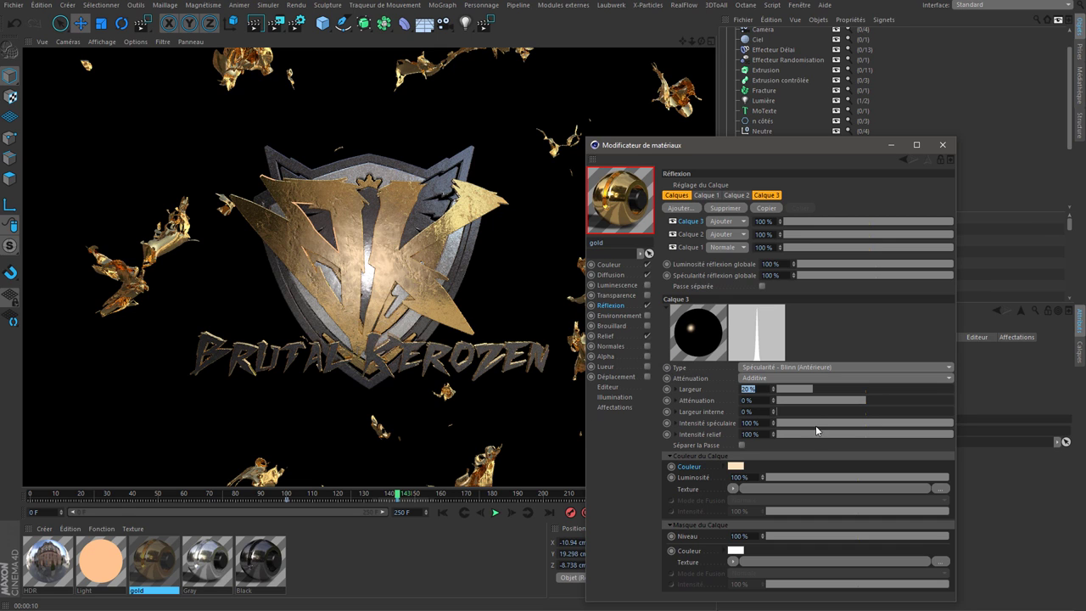
pyautogui.write('10')
pyautogui.press('Return')
pyautogui.click(768, 209)
# Paste the Blinn specular layer into the Gray material and colour it white
pyautogui.click(210, 571)
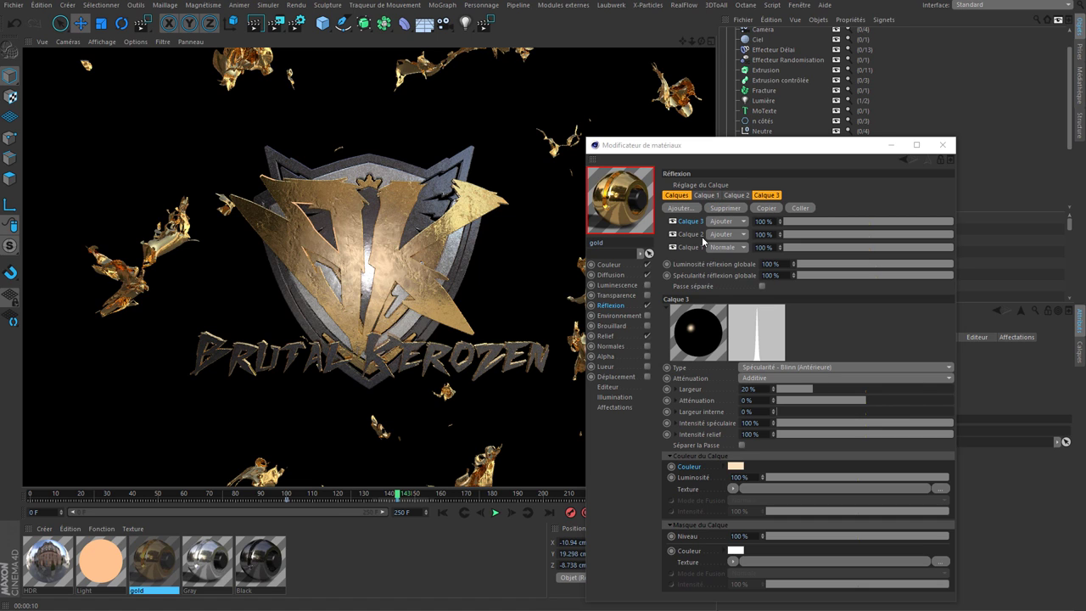
pyautogui.click(200, 562)
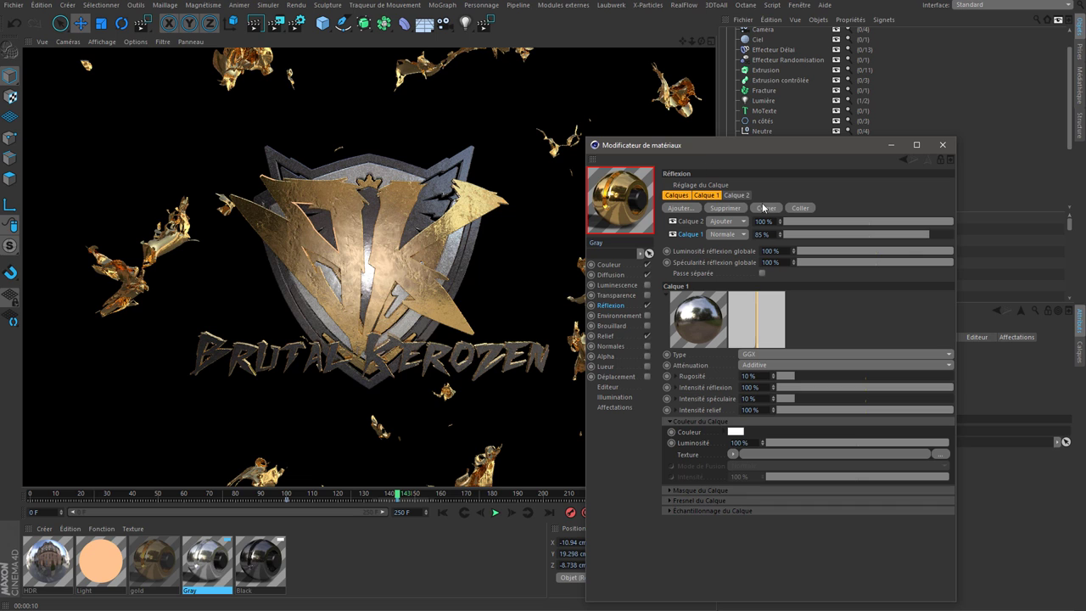
pyautogui.click(800, 209)
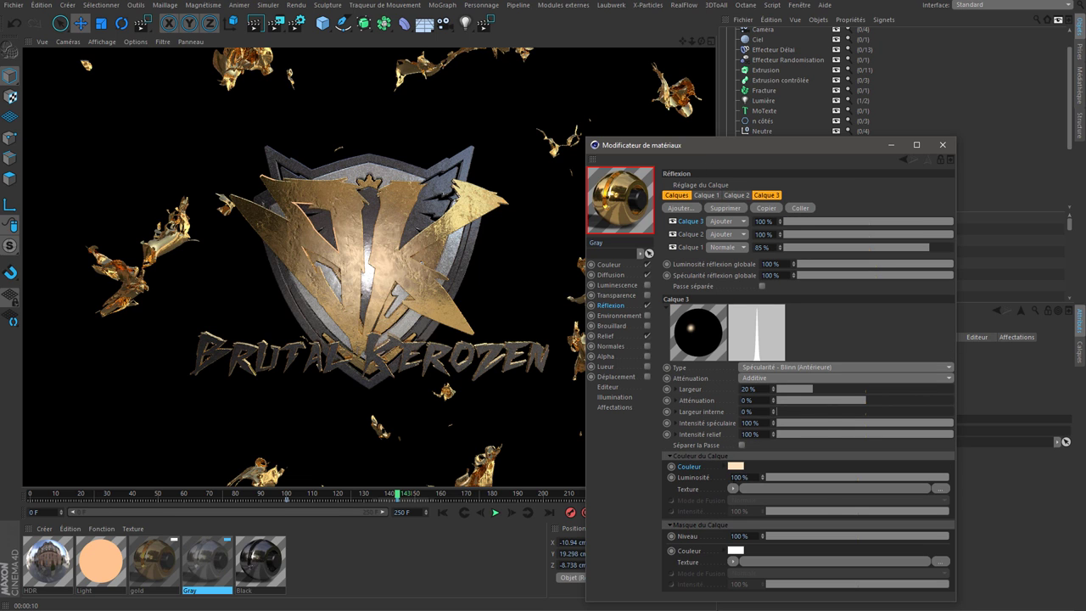
pyautogui.click(735, 466)
pyautogui.click(705, 509)
# Paste the layer into the Black material and make its colour white
pyautogui.click(261, 563)
pyautogui.click(800, 208)
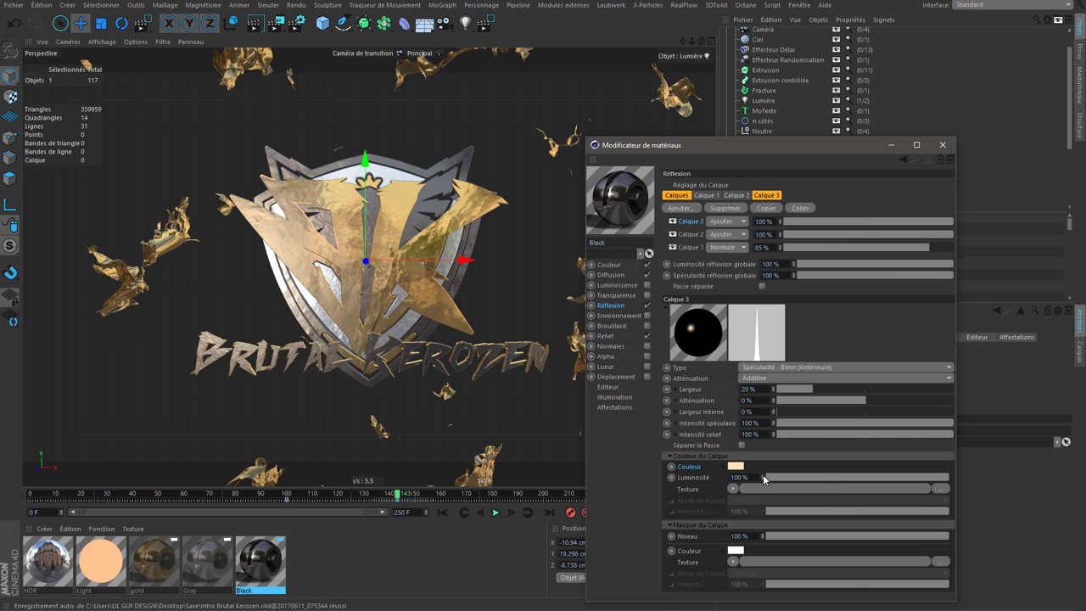
pyautogui.click(735, 466)
pyautogui.moveTo(730, 480); pyautogui.dragTo(694, 480)
pyautogui.click(711, 508)
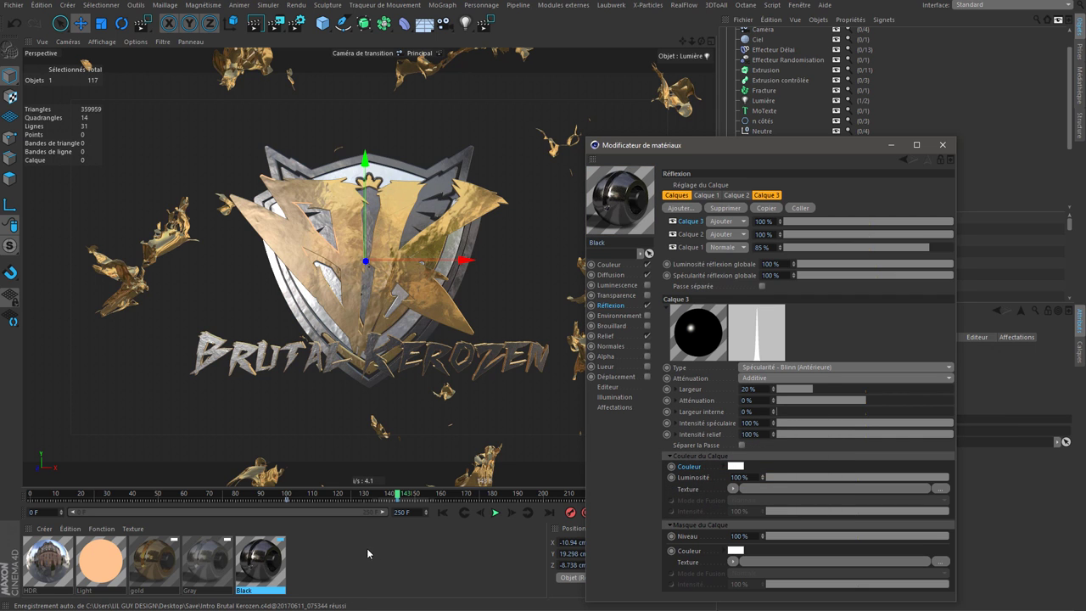
# Inspect frames 75 and 97, briefly hiding the new layer on all three materials
pyautogui.click(225, 494)
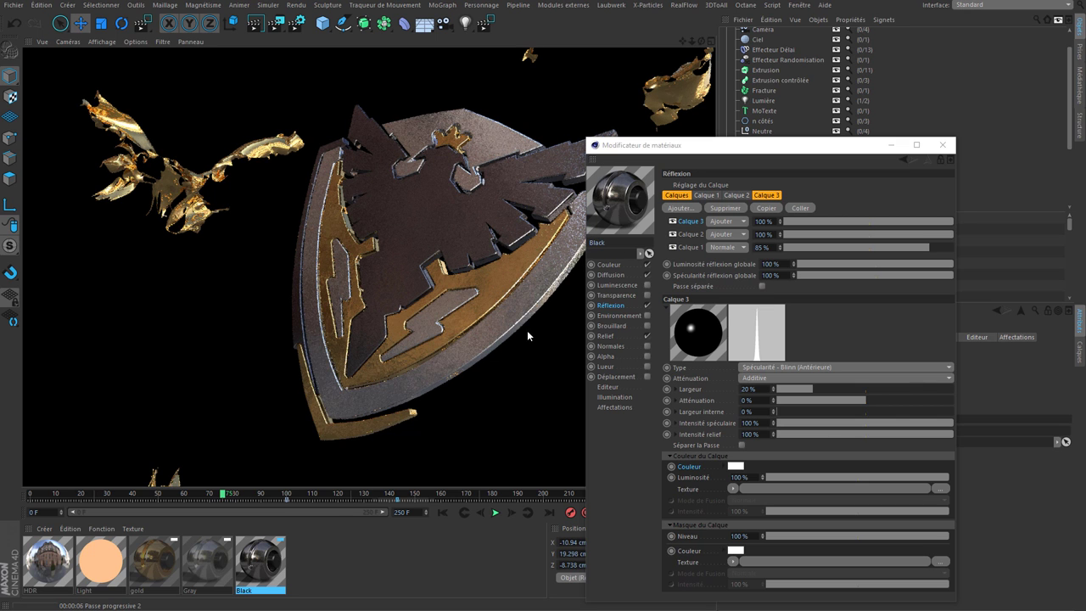
pyautogui.click(280, 493)
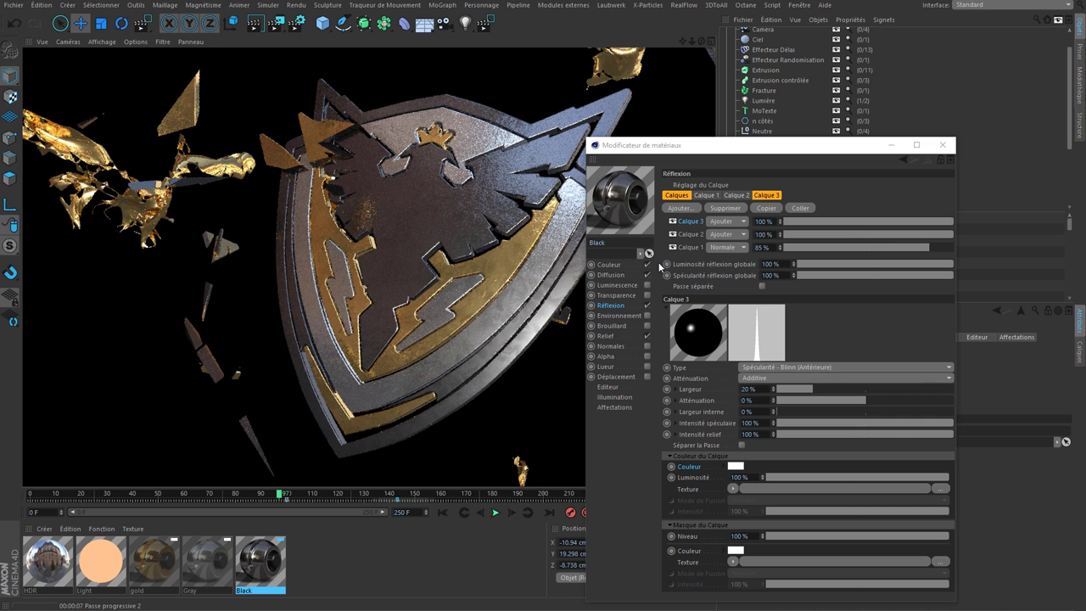
pyautogui.moveTo(357, 582); pyautogui.dragTo(146, 566)
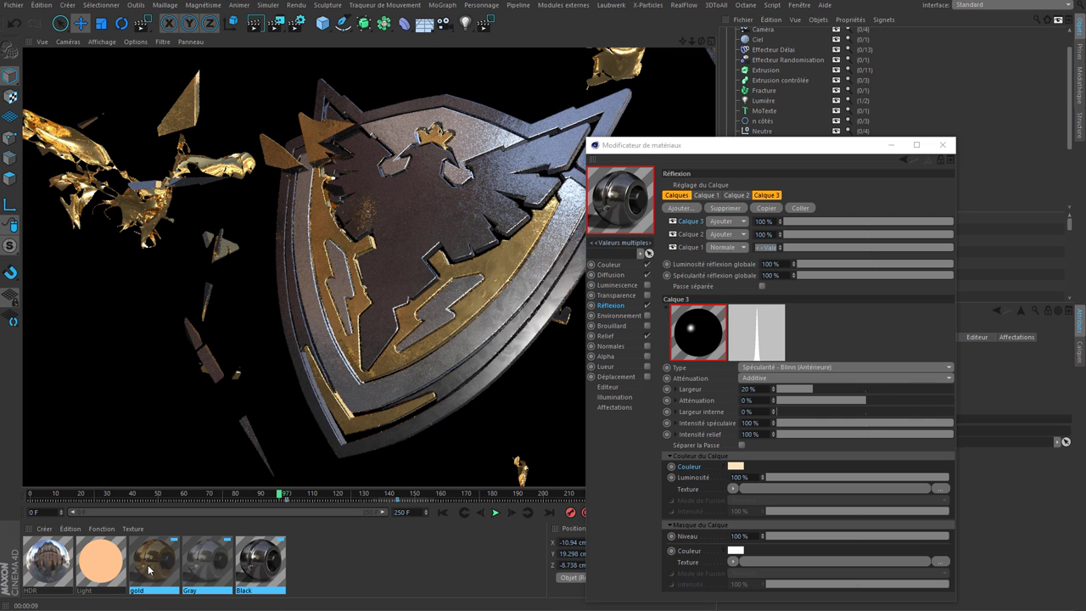
pyautogui.click(673, 222)
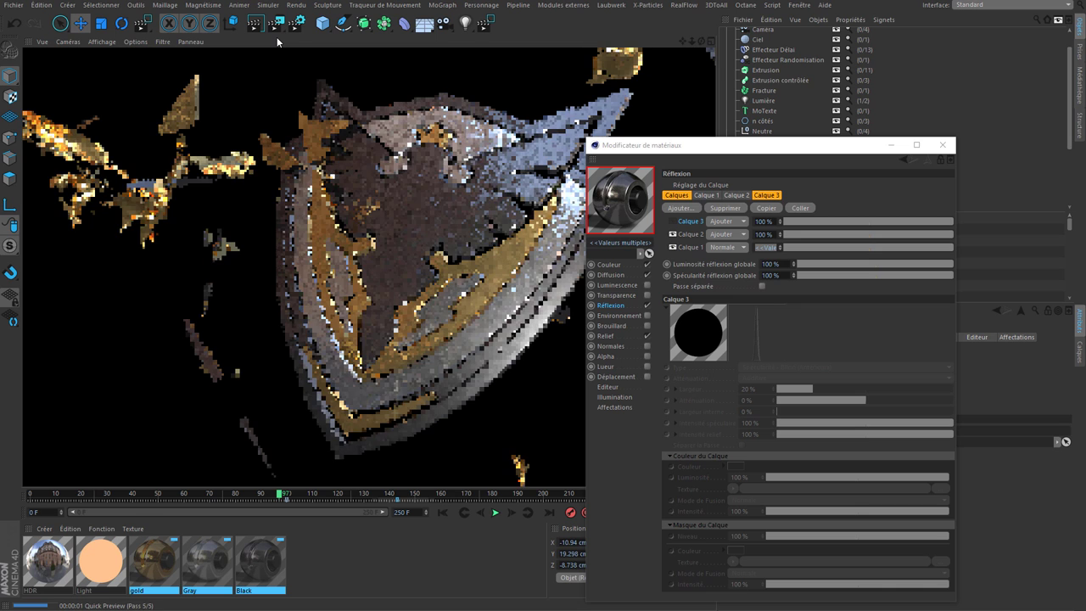
pyautogui.hotkey('ctrl', 'z')
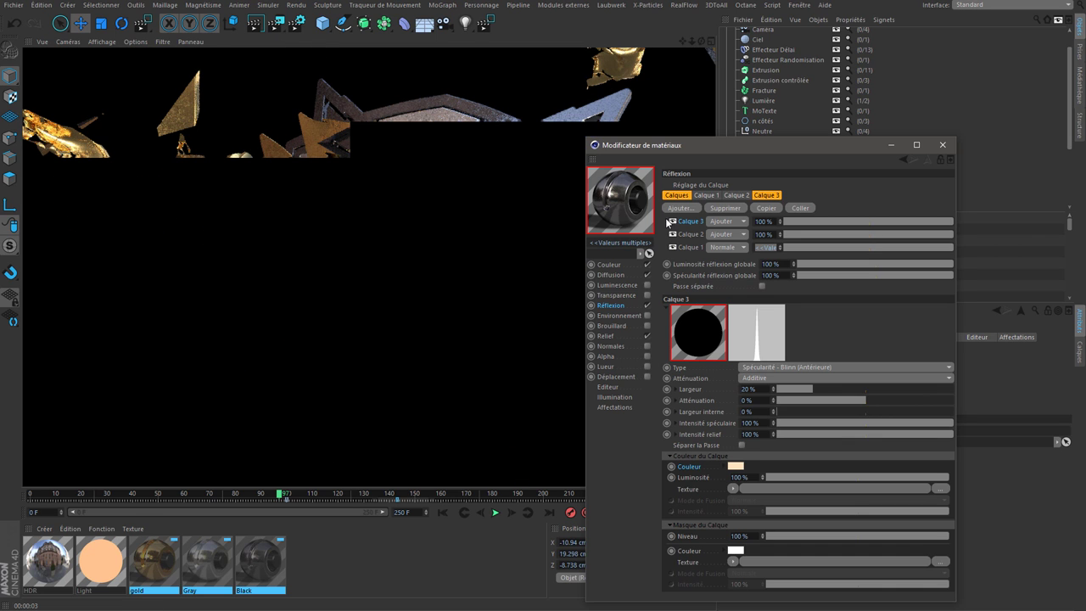
pyautogui.click(297, 577)
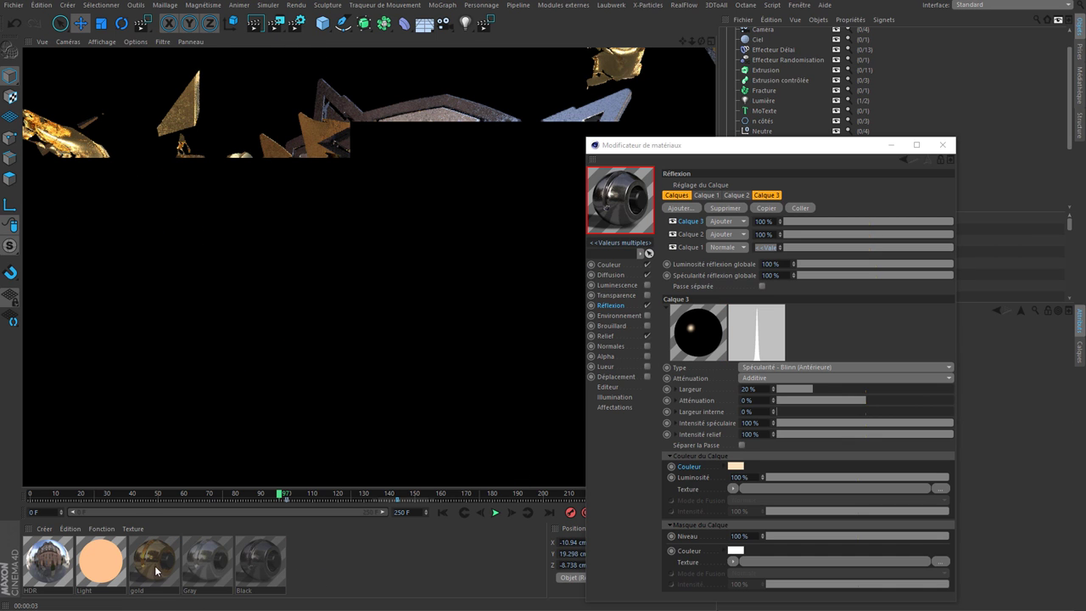
pyautogui.click(242, 567)
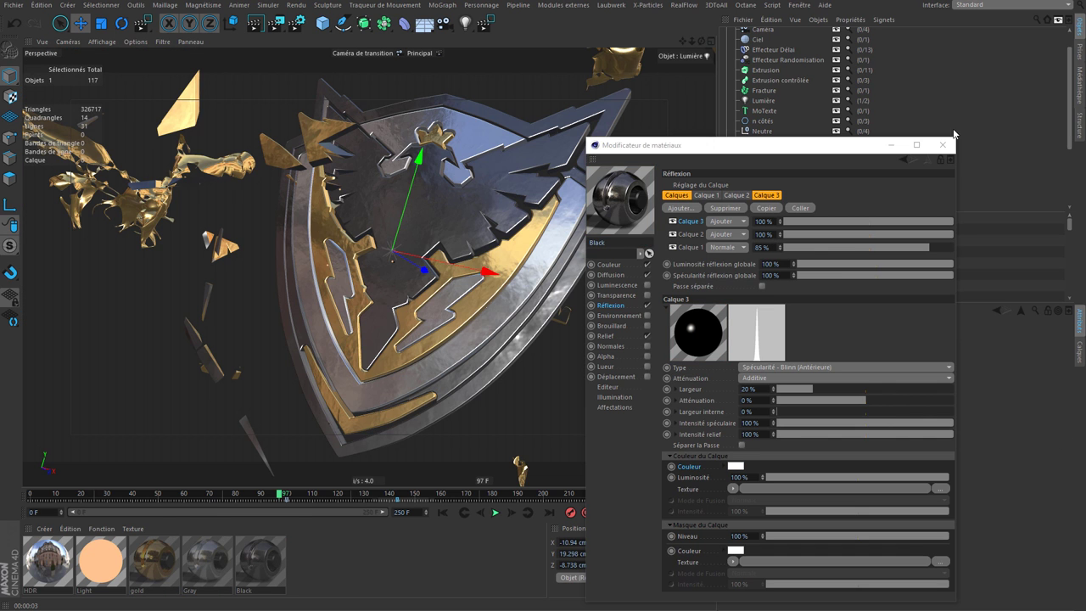
pyautogui.click(949, 145)
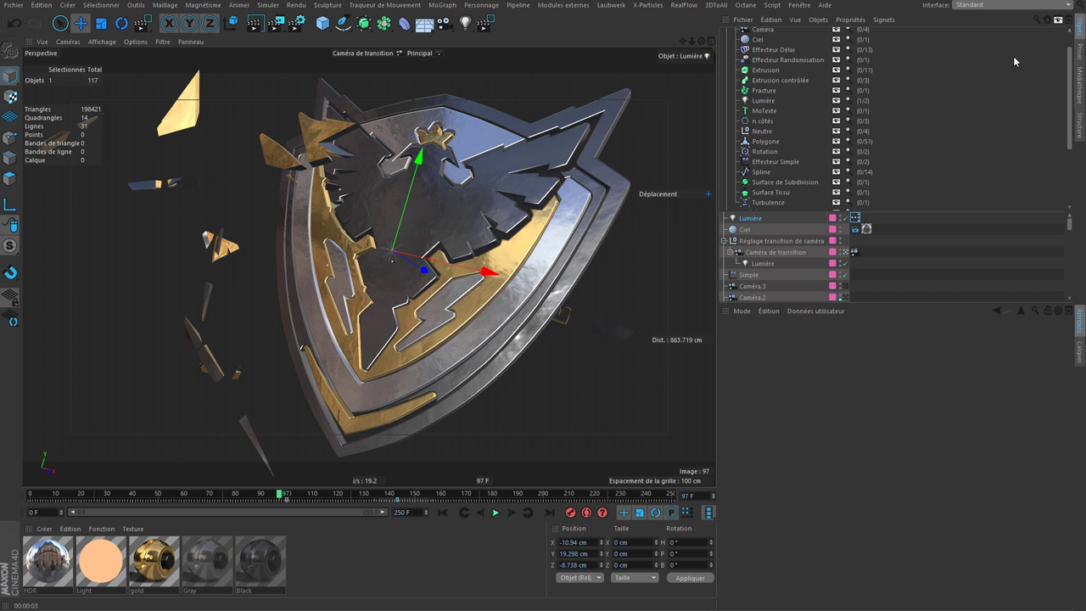
# Lower the Gray material's layer brightness to 26 %
pyautogui.click(962, 145)
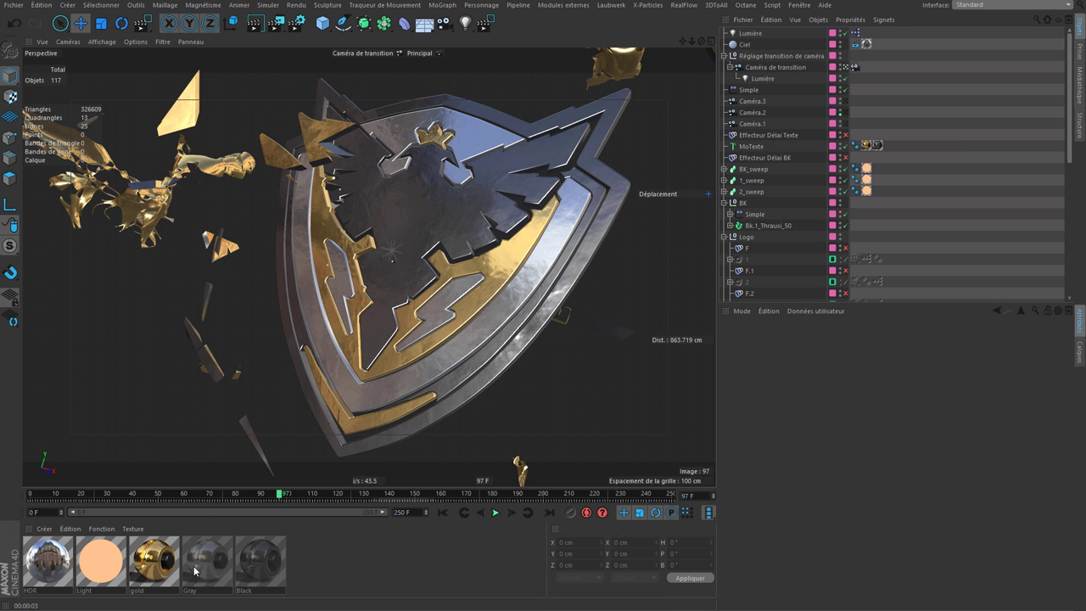
pyautogui.click(195, 567)
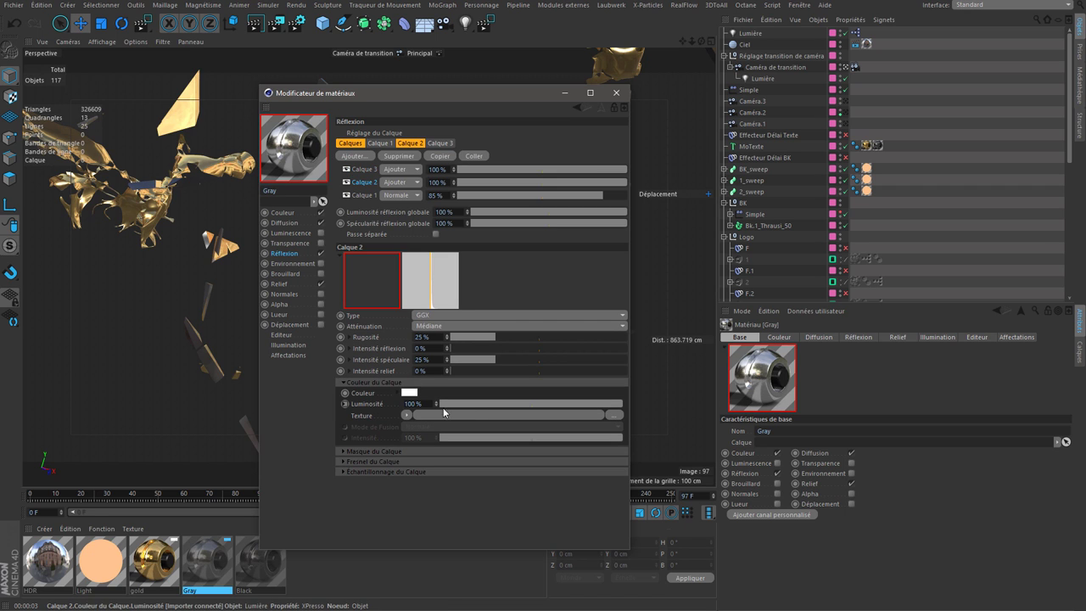
pyautogui.moveTo(443, 407); pyautogui.dragTo(464, 414)
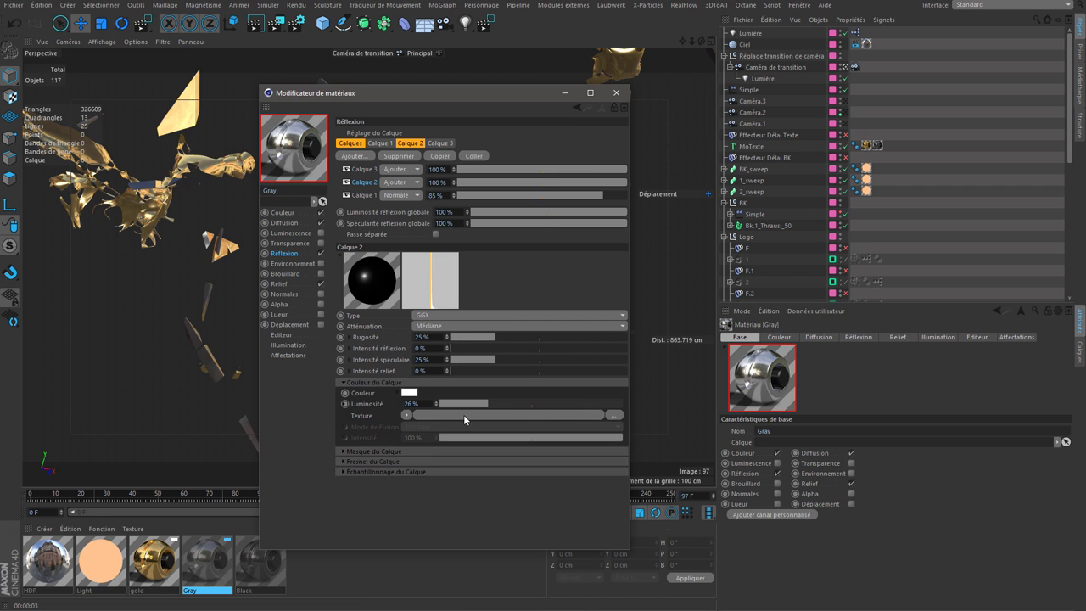
pyautogui.moveTo(434, 93); pyautogui.dragTo(426, 32)
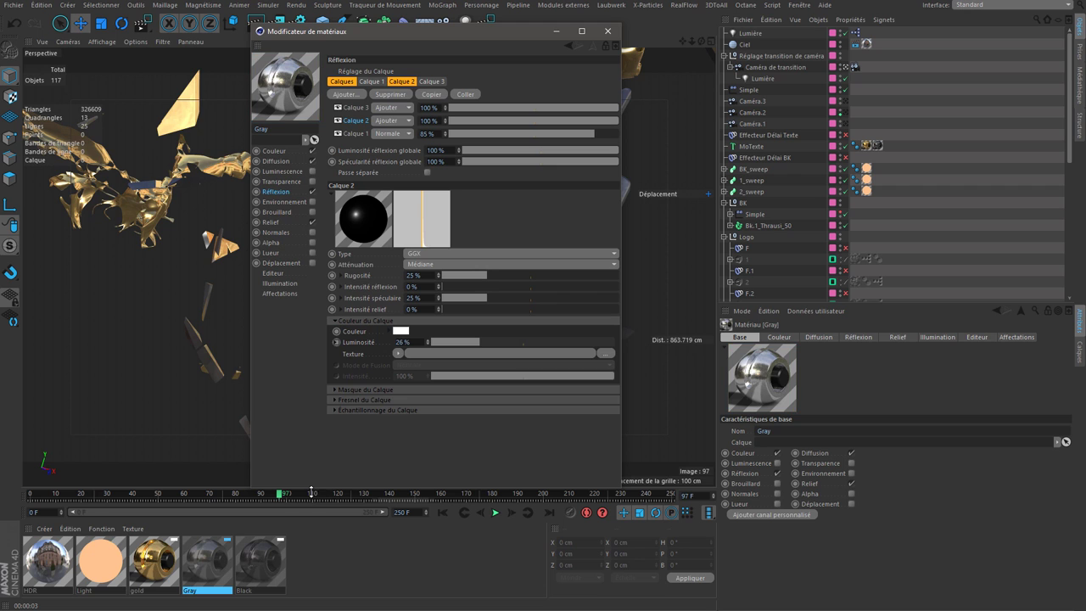
# Check frames 108, 248 and 233, then bring up the render settings
pyautogui.click(310, 498)
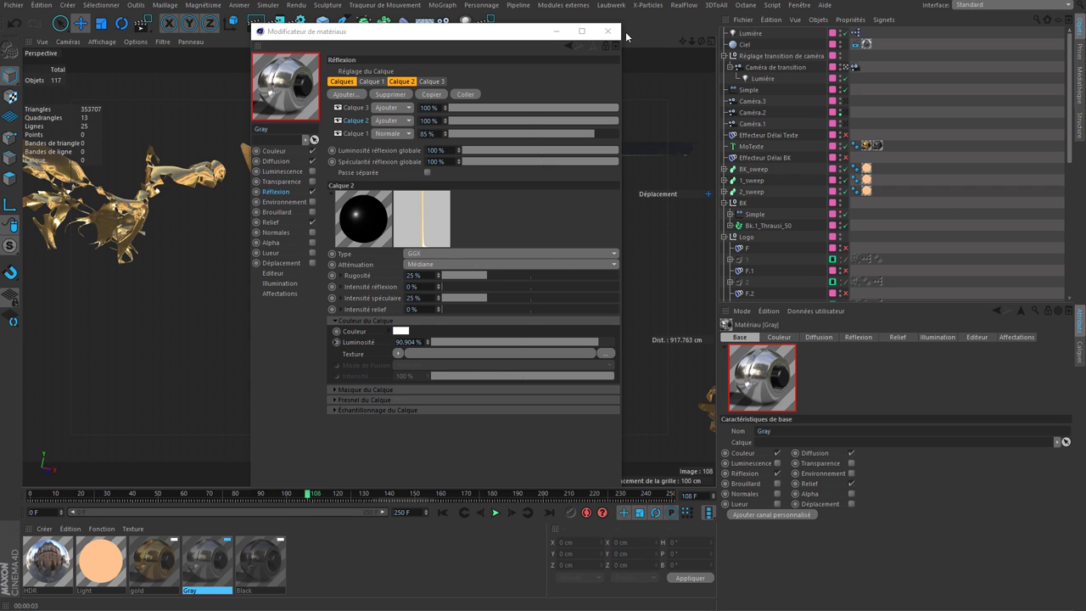
pyautogui.click(751, 34)
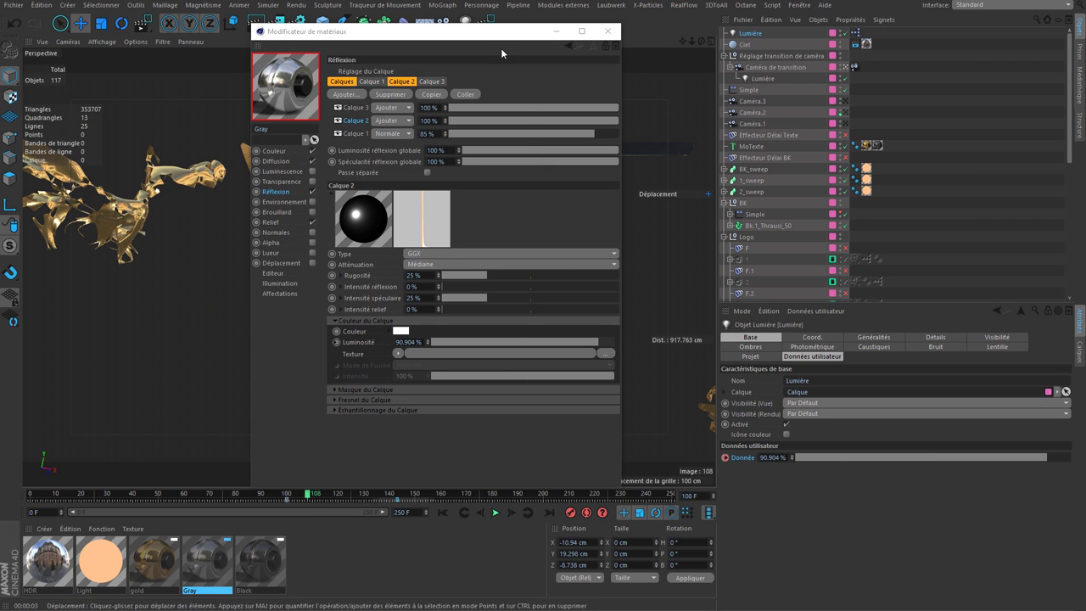
pyautogui.click(608, 31)
pyautogui.click(917, 103)
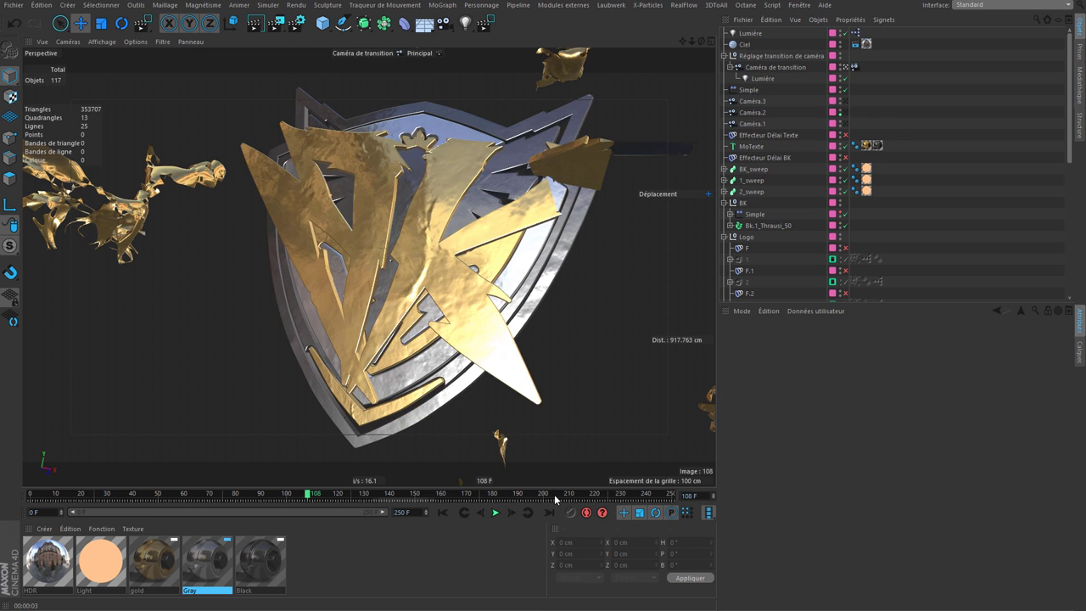
pyautogui.moveTo(556, 499); pyautogui.dragTo(669, 499)
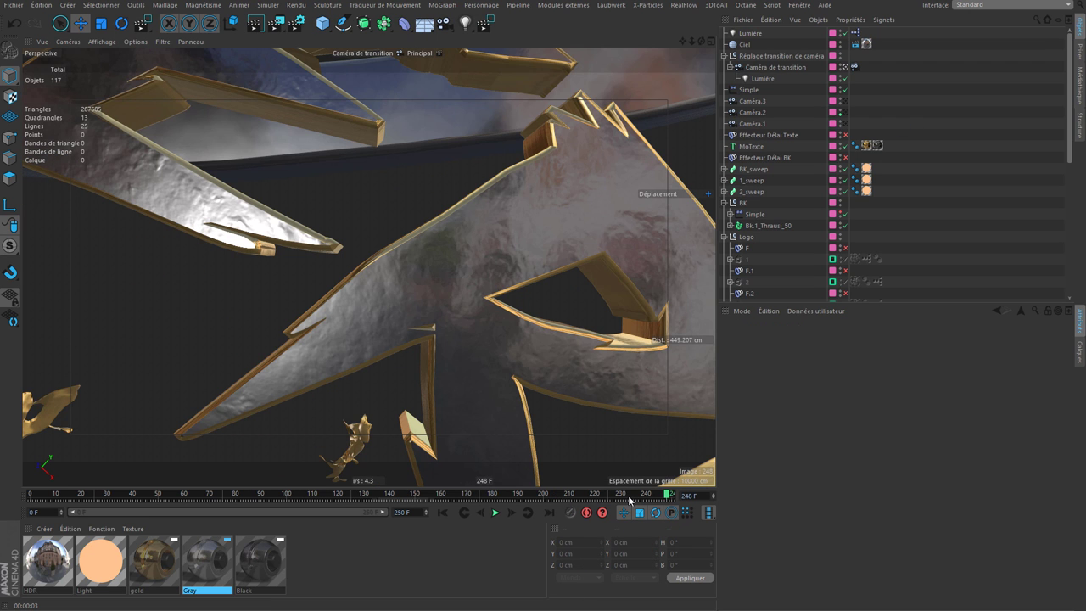
pyautogui.click(629, 496)
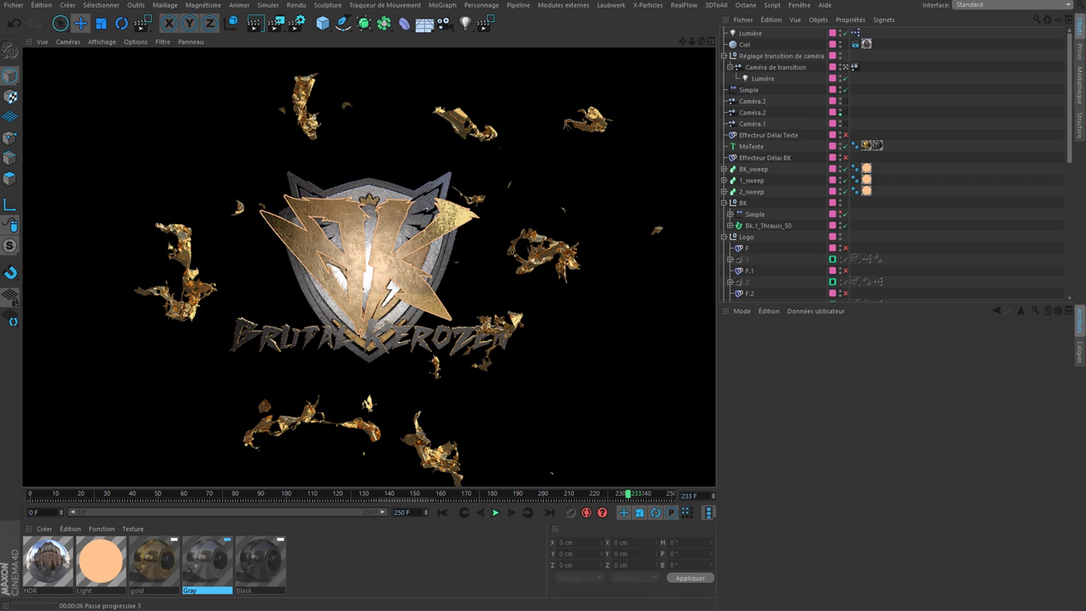
pyautogui.click(297, 23)
pyautogui.moveTo(505, 259)
pyautogui.mouseDown()
pyautogui.moveTo(678, 279)
pyautogui.moveTo(652, 184)
pyautogui.moveTo(684, 93)
pyautogui.mouseUp()
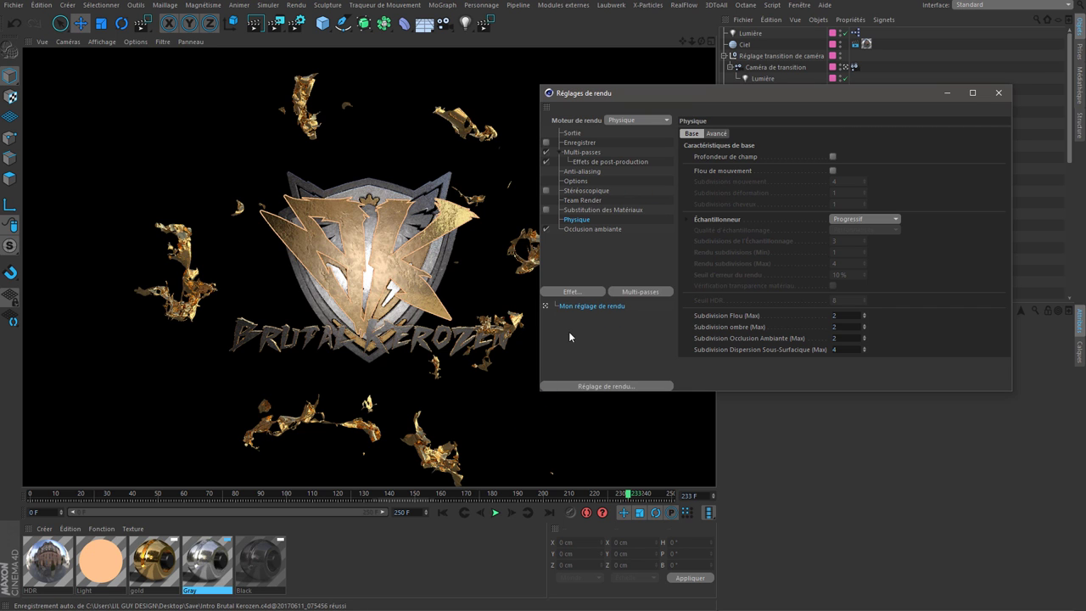
# At frame 15, select the gold sphere's Subdivision Surface and show its object settings
pyautogui.click(71, 495)
pyautogui.click(70, 495)
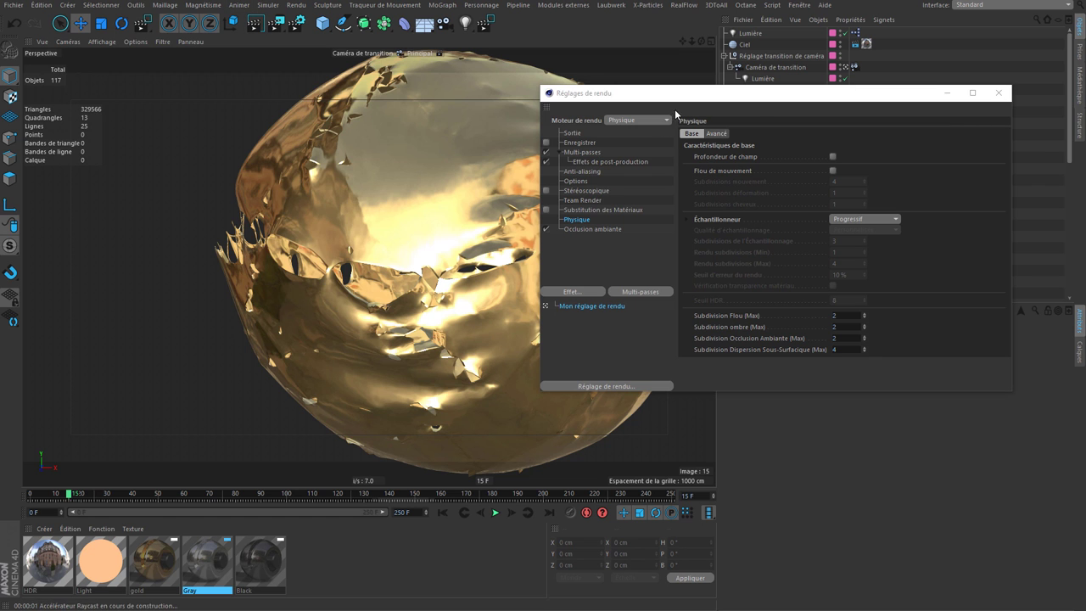
pyautogui.moveTo(659, 93); pyautogui.dragTo(797, 365)
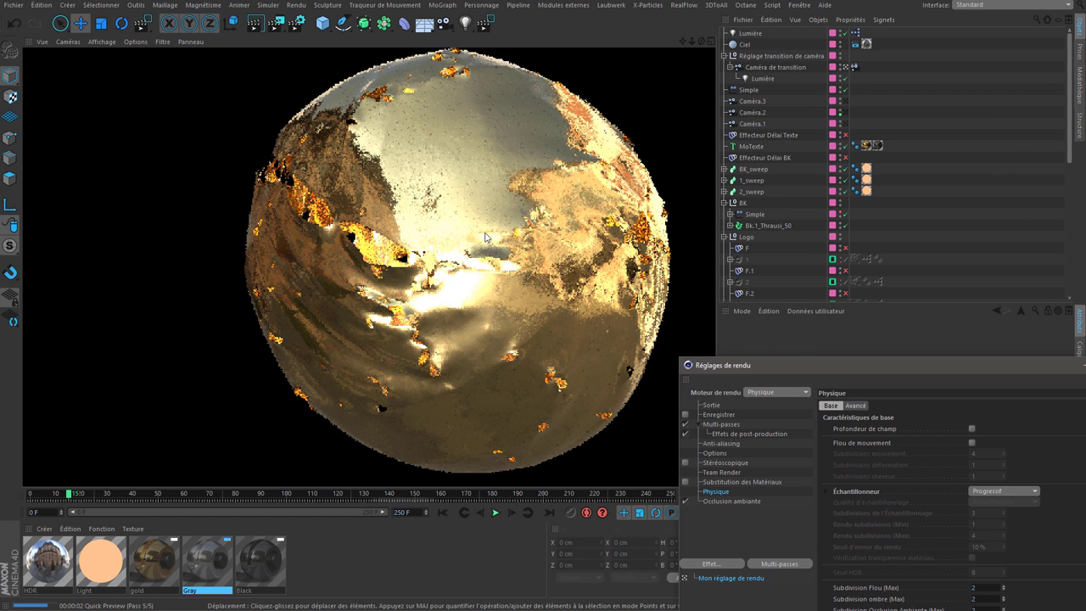
pyautogui.rightClick(501, 198)
pyautogui.click(663, 170)
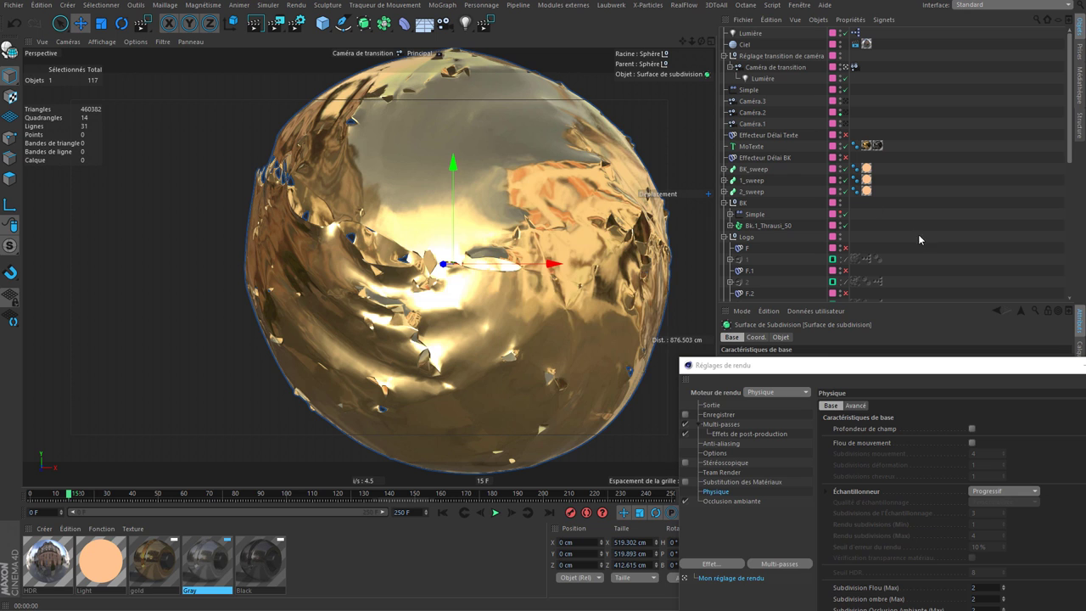
pyautogui.moveTo(764, 365); pyautogui.dragTo(743, 499)
pyautogui.scroll(-10, 831, 259)
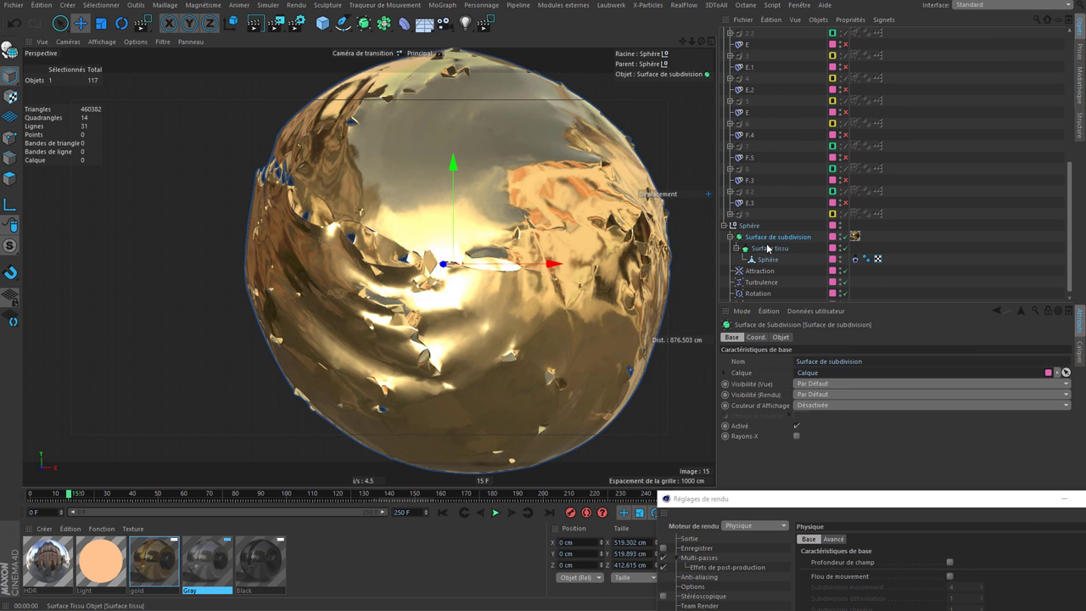
pyautogui.click(780, 337)
# Switch viewport shading to Gouraud with lines, deselect, and scrub the animation forward
pyautogui.rightClick(518, 195)
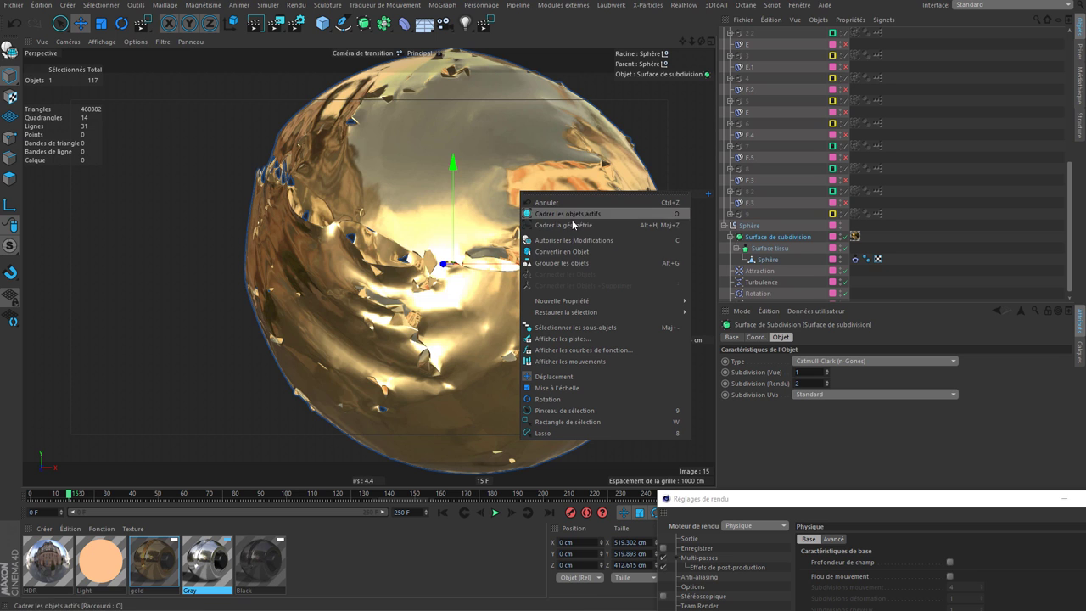
pyautogui.click(836, 424)
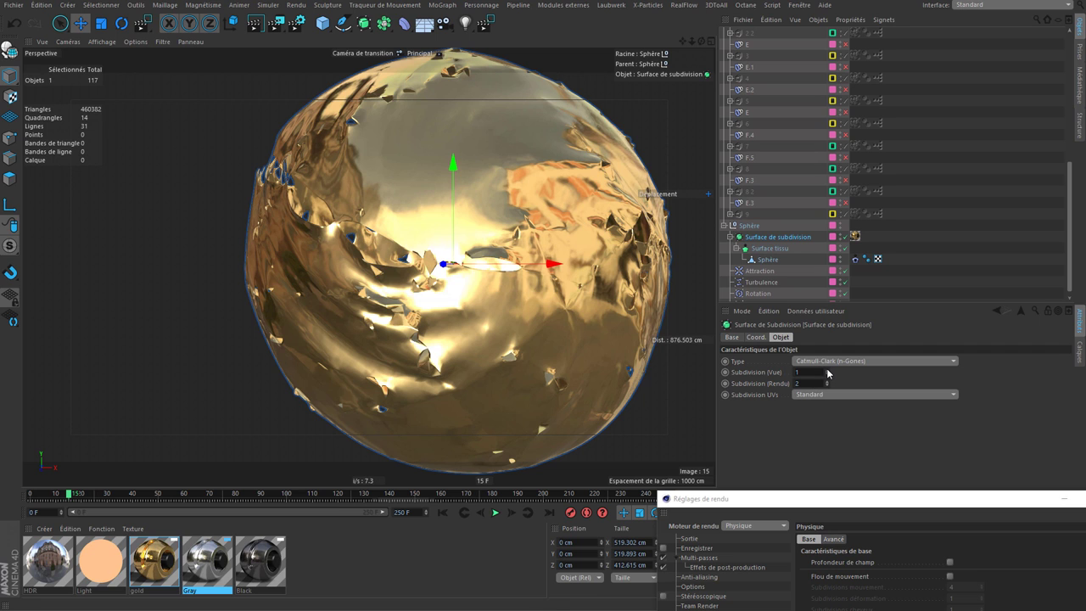
pyautogui.click(101, 42)
pyautogui.click(128, 70)
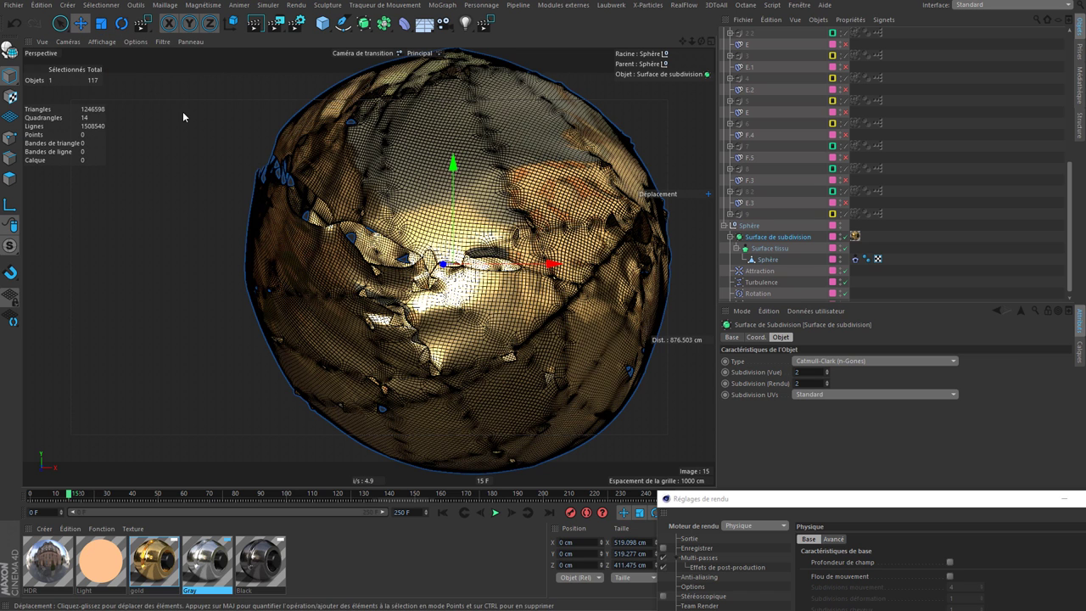
pyautogui.click(165, 134)
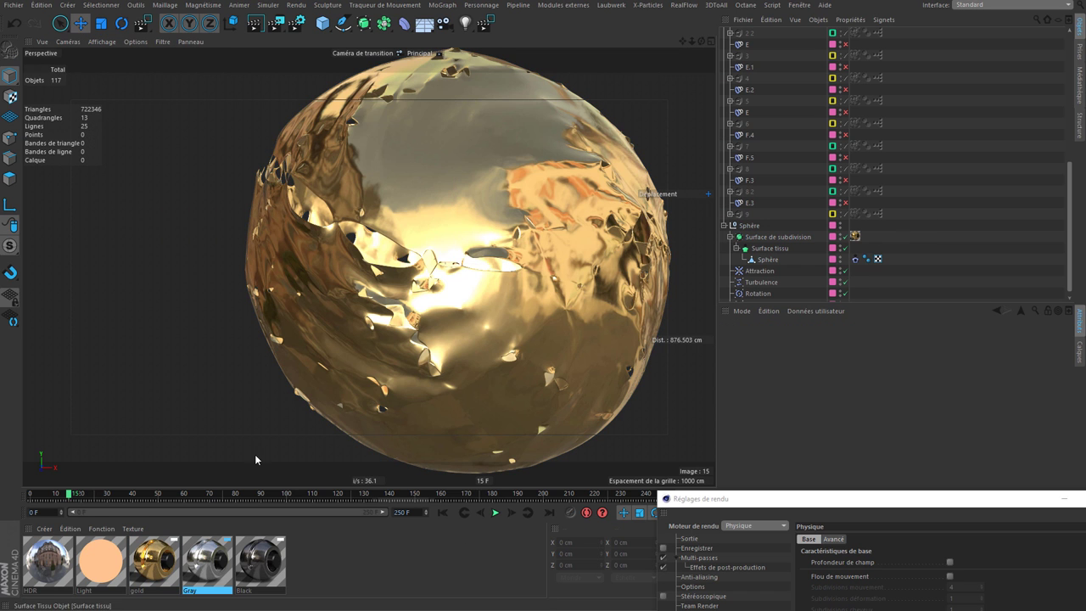
pyautogui.moveTo(79, 502); pyautogui.dragTo(312, 495)
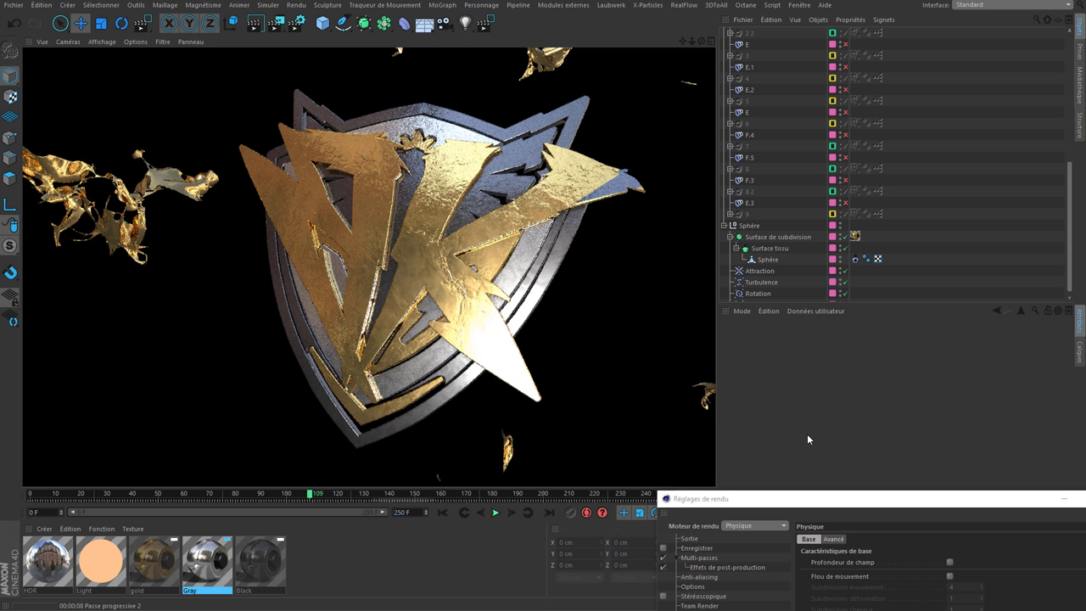
# Drag the Render Settings window back into view
pyautogui.moveTo(823, 500)
pyautogui.mouseDown()
pyautogui.moveTo(658, 248)
pyautogui.moveTo(637, 258)
pyautogui.mouseUp()
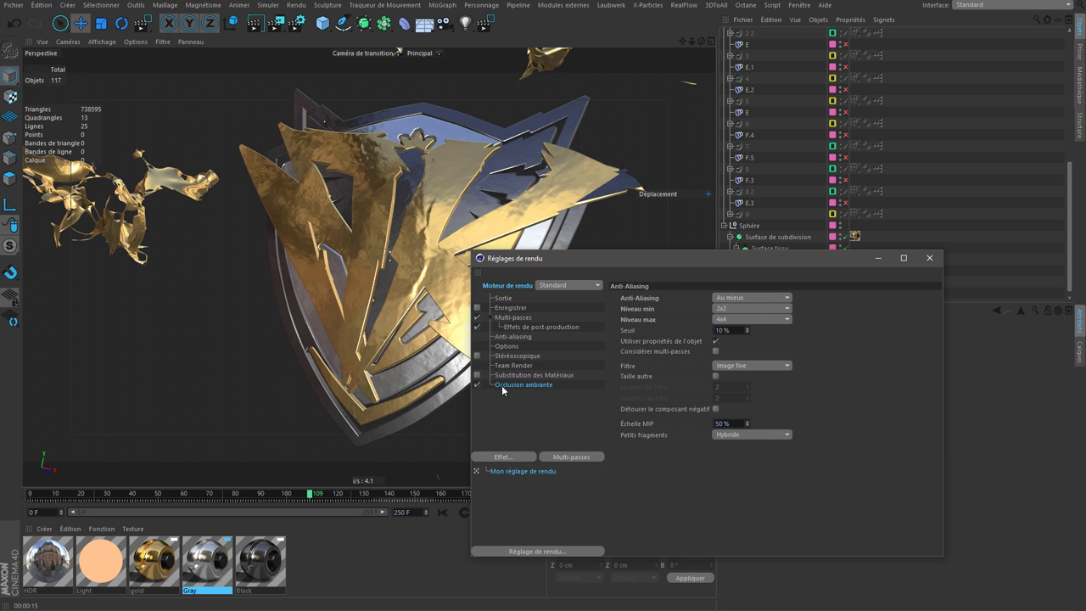
# Set the output height to 1080 and enable saving of rendered images
pyautogui.click(504, 298)
pyautogui.click(744, 320)
pyautogui.doubleClick(739, 320)
pyautogui.write('1080')
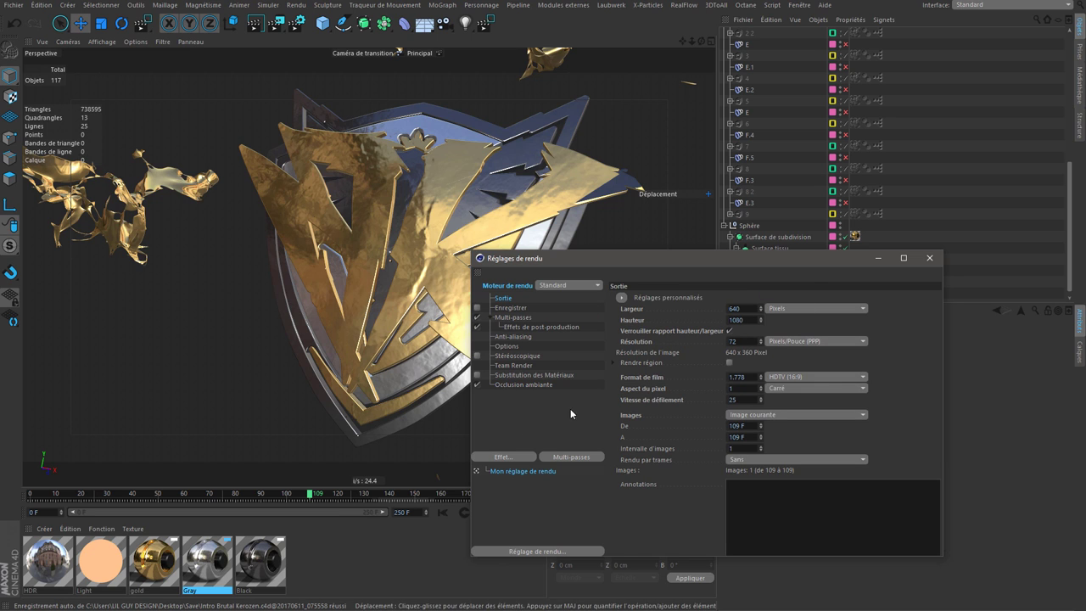
pyautogui.press('Return')
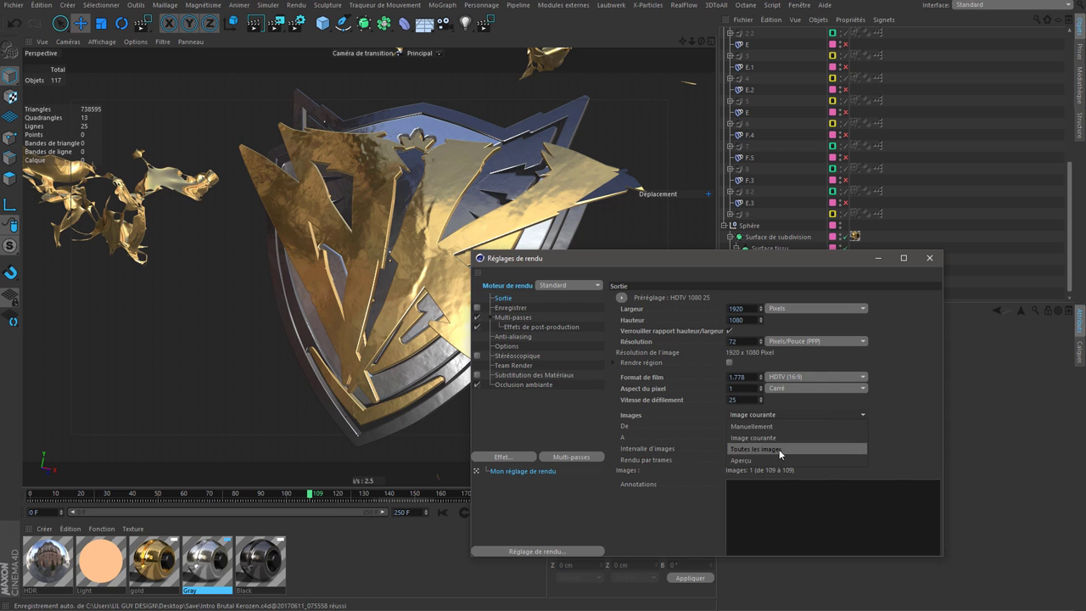
pyautogui.click(511, 307)
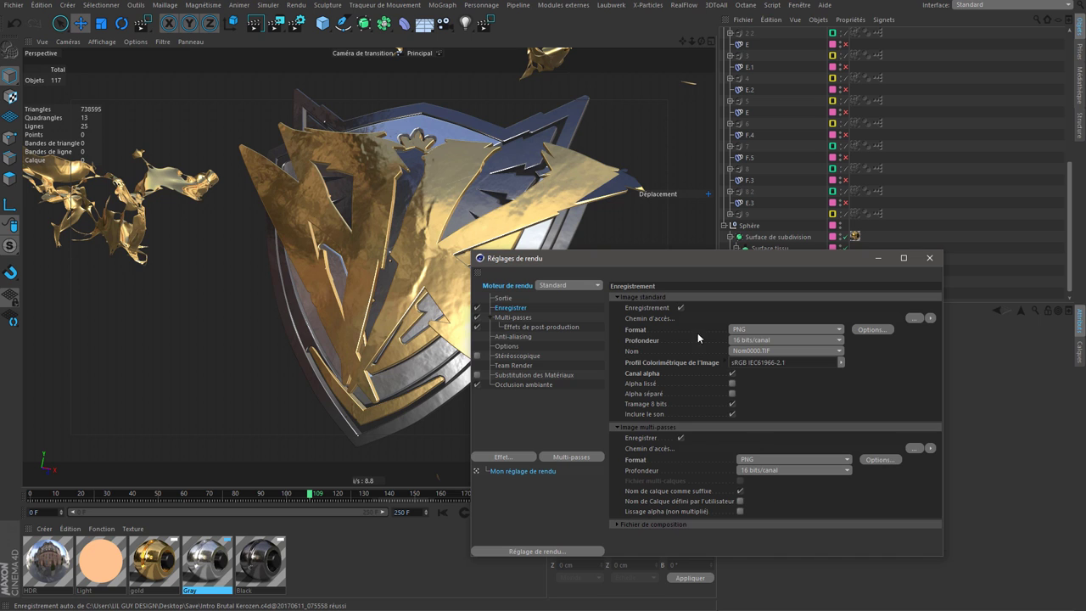
# Add Occlusion Ambiante and Masque d'Objet multi-passes, then select the Light material at frame 197
pyautogui.click(571, 457)
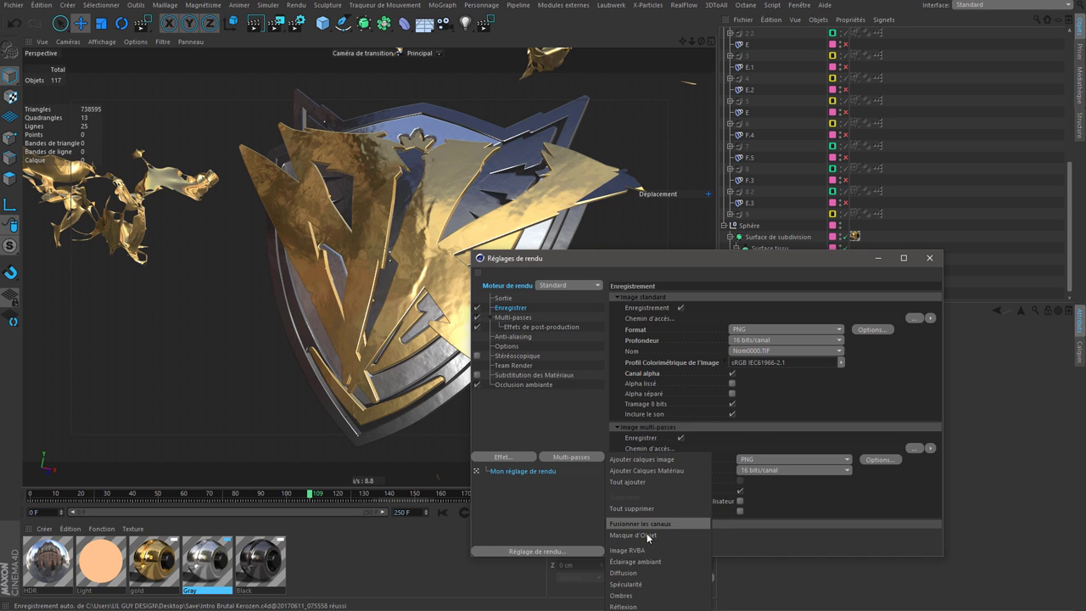
pyautogui.click(637, 606)
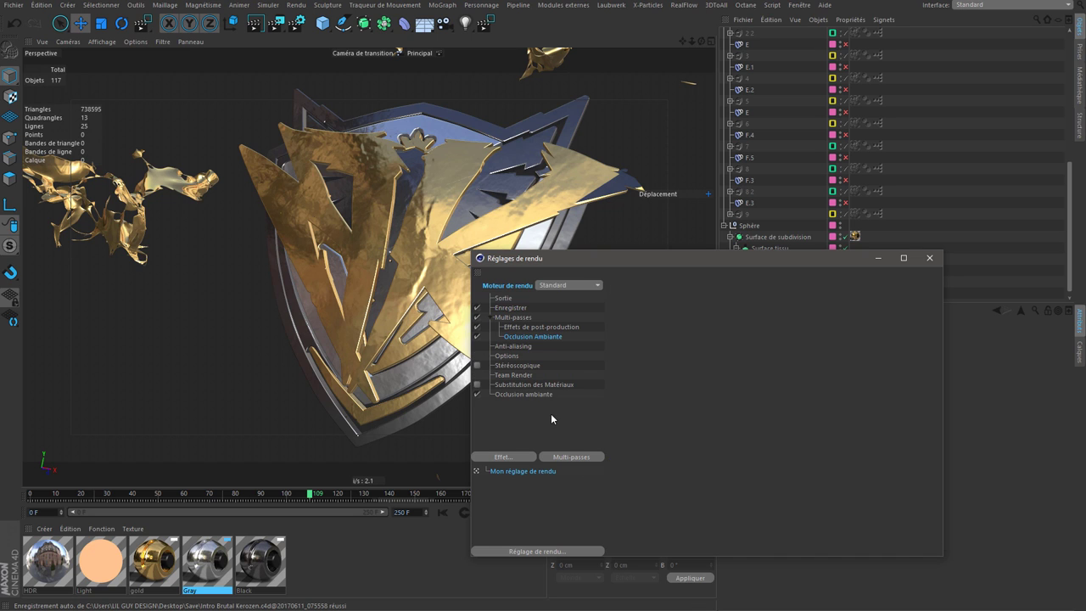
pyautogui.click(584, 455)
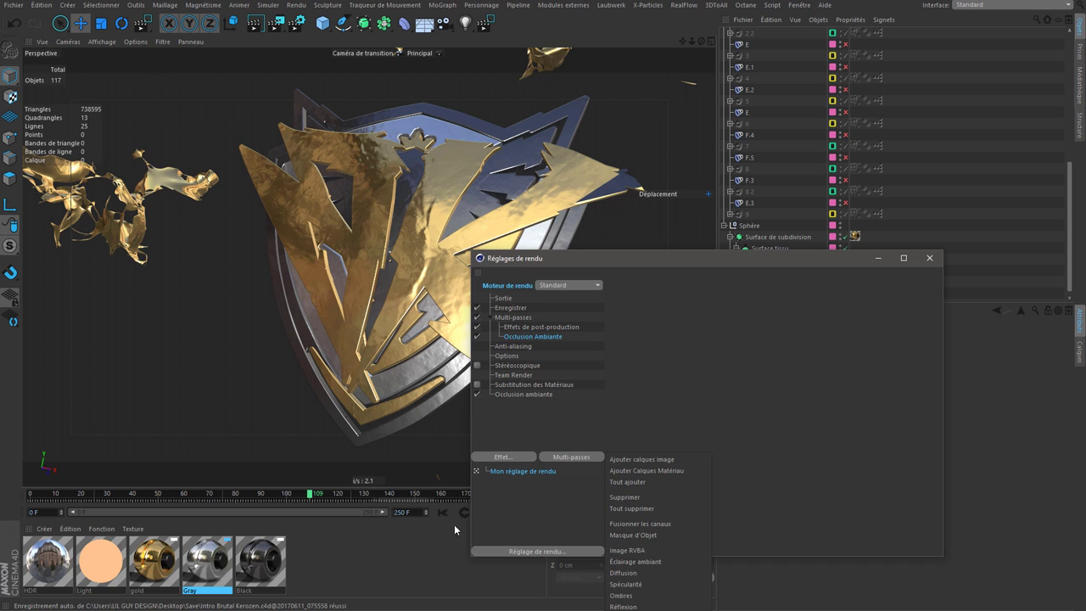
pyautogui.click(640, 533)
pyautogui.moveTo(534, 259)
pyautogui.mouseDown()
pyautogui.moveTo(464, 497)
pyautogui.moveTo(487, 542)
pyautogui.mouseUp()
pyautogui.click(538, 493)
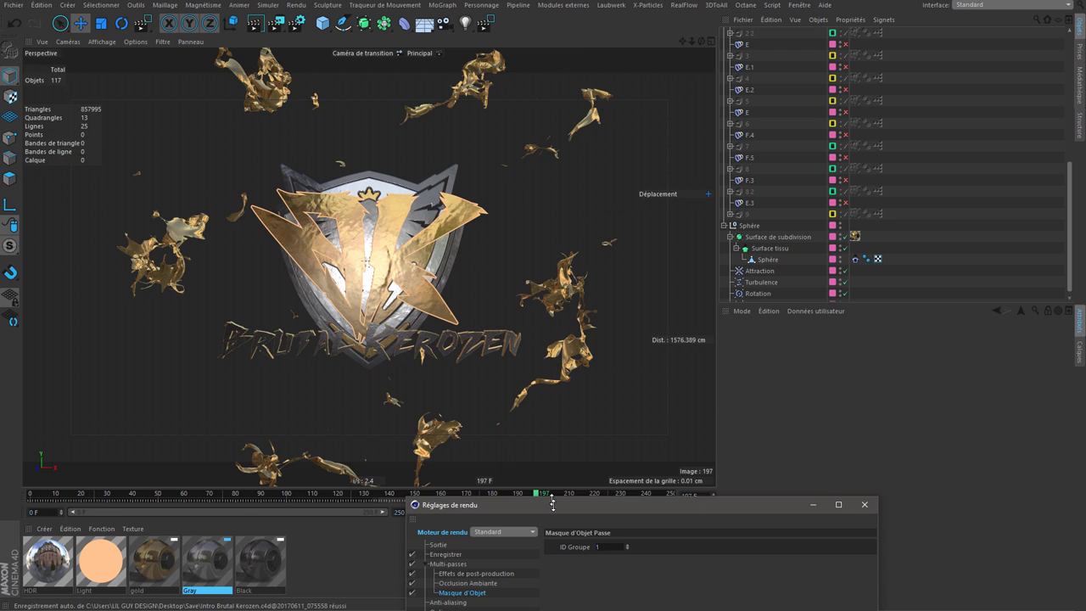
pyautogui.click(100, 560)
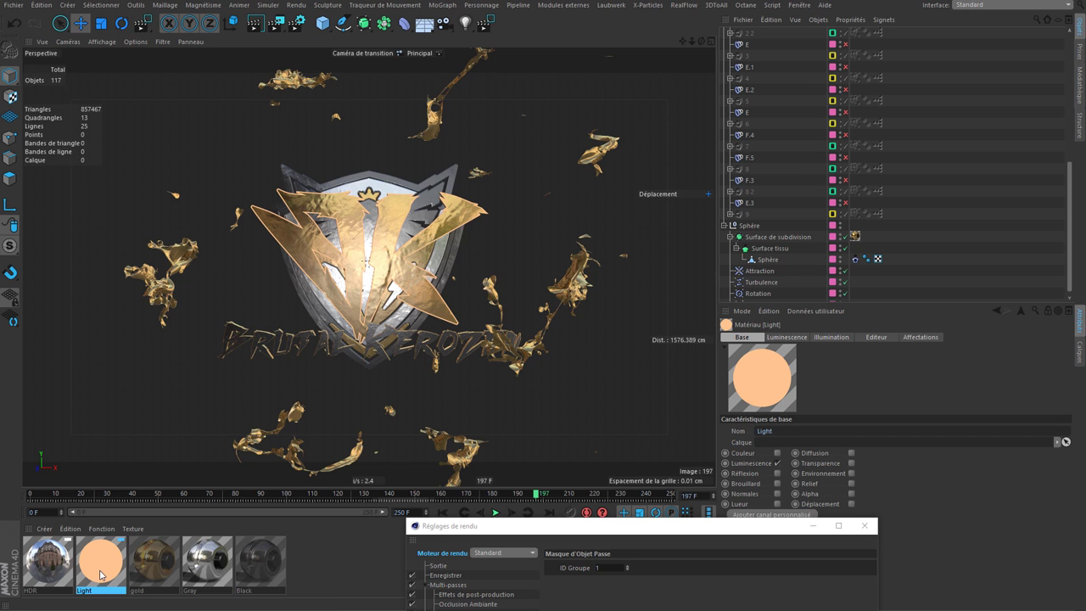
# Lower the Light material's luminance saturation to 35 % and enable a peach colour channel
pyautogui.doubleClick(100, 560)
pyautogui.click(425, 161)
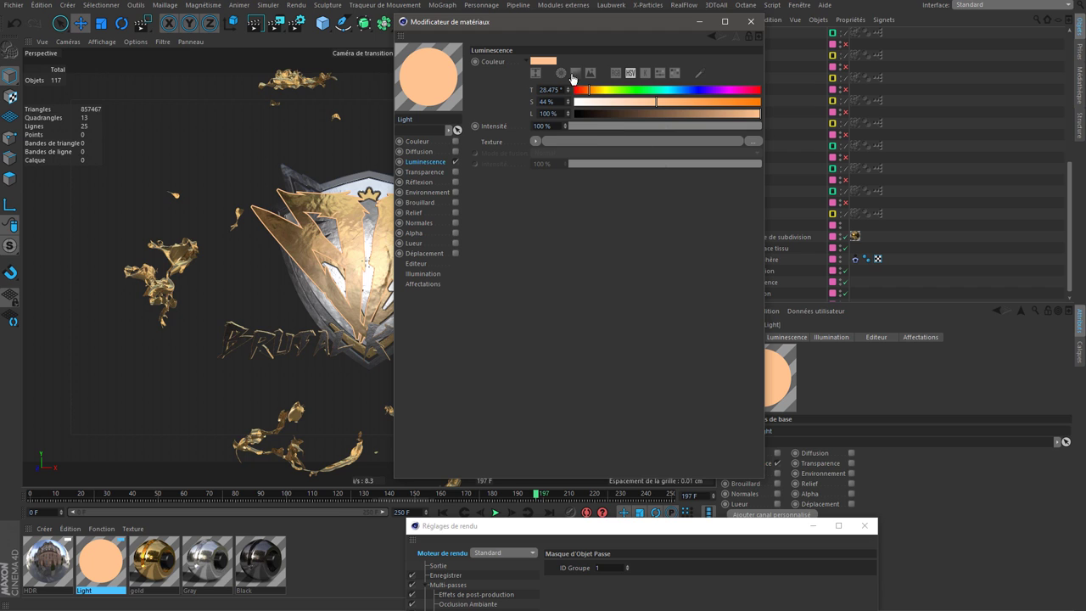
pyautogui.moveTo(646, 105); pyautogui.dragTo(631, 104)
pyautogui.click(456, 141)
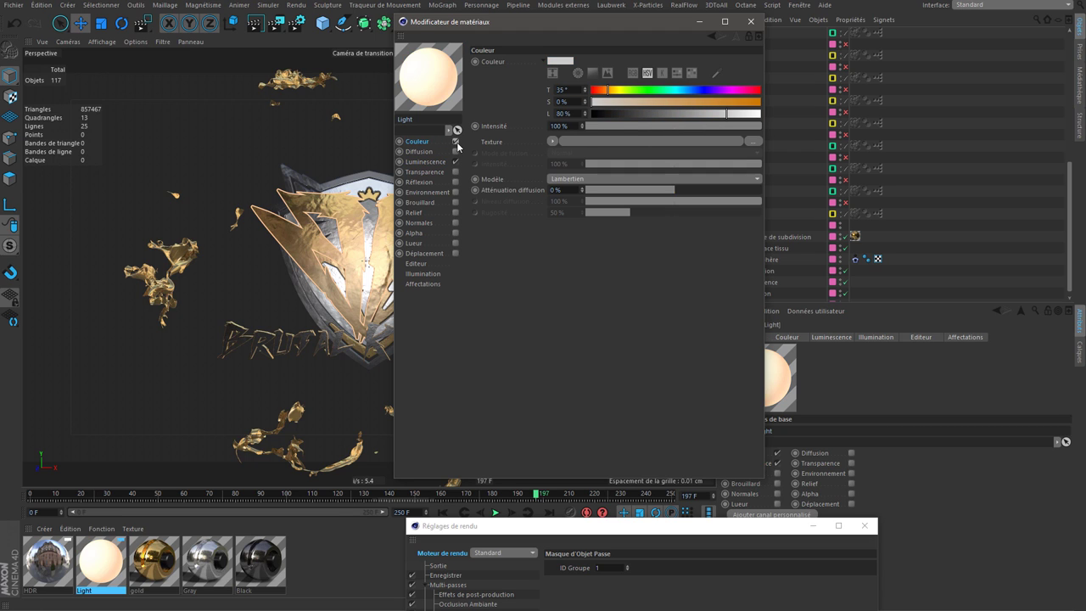
pyautogui.moveTo(591, 101)
pyautogui.mouseDown()
pyautogui.moveTo(760, 101)
pyautogui.moveTo(655, 118)
pyautogui.moveTo(708, 118)
pyautogui.mouseUp()
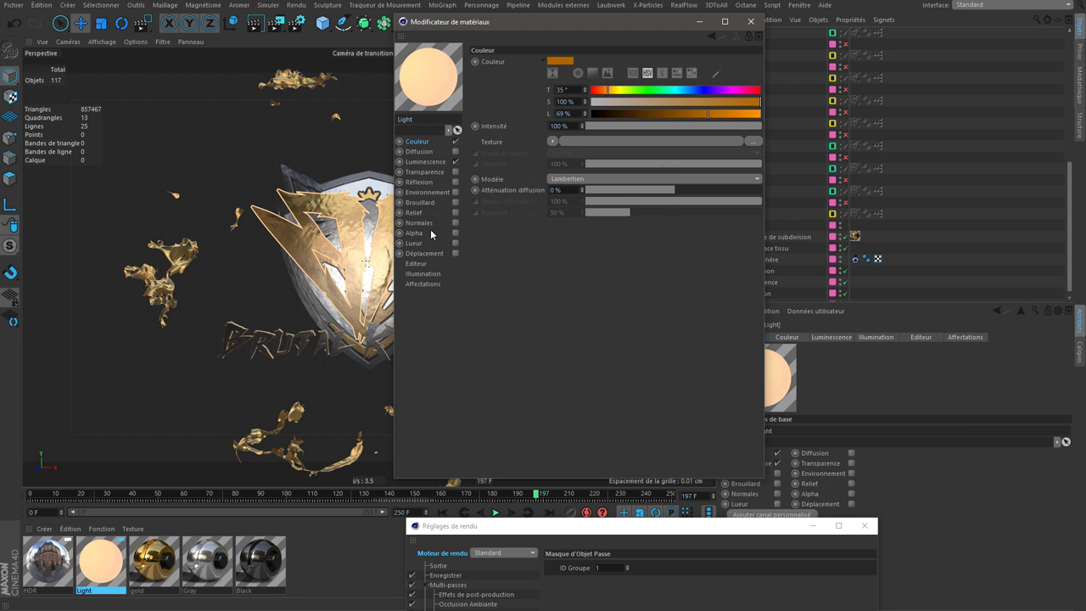
# Enable reflection with 71 % specular intensity and 43 % width
pyautogui.click(455, 181)
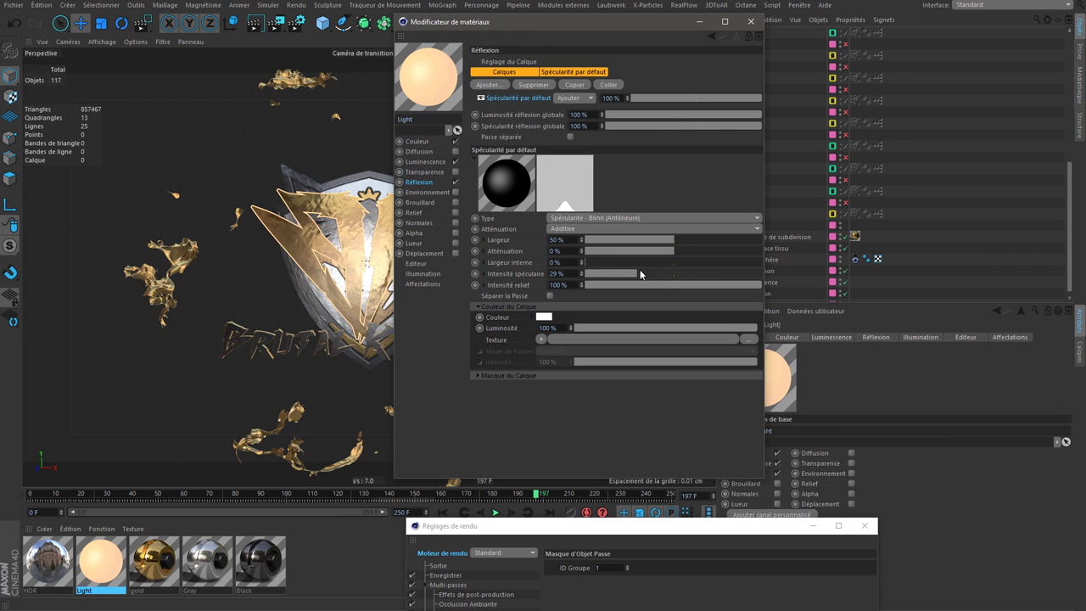
pyautogui.moveTo(640, 273); pyautogui.dragTo(714, 274)
pyautogui.moveTo(674, 240); pyautogui.dragTo(638, 240)
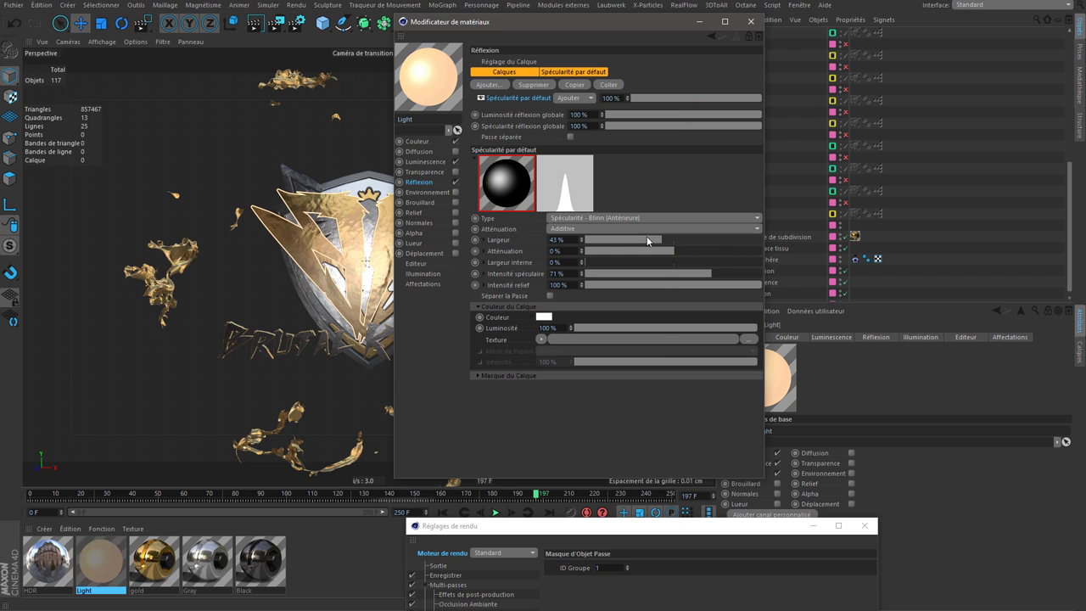
pyautogui.click(750, 21)
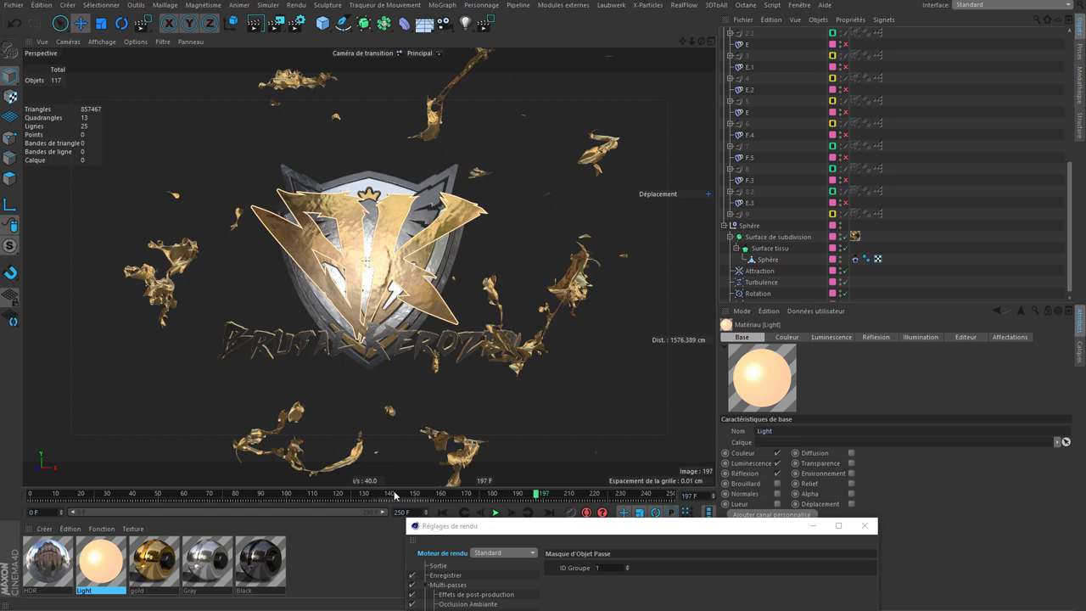
# Select the sweep objects that use the Light material
pyautogui.rightClick(102, 564)
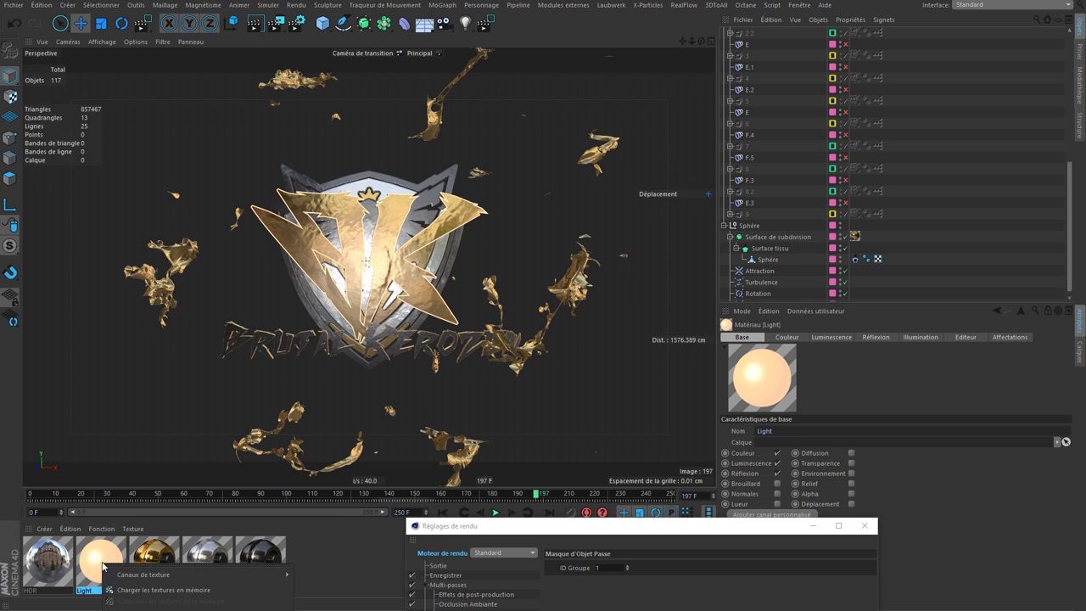
pyautogui.click(121, 522)
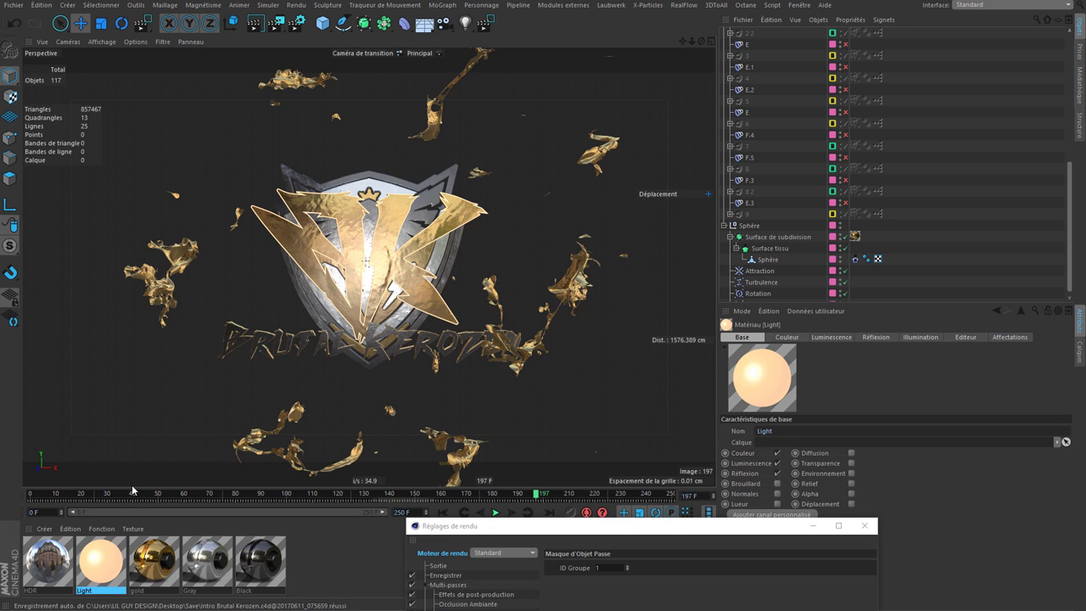
pyautogui.moveTo(131, 490); pyautogui.dragTo(103, 214)
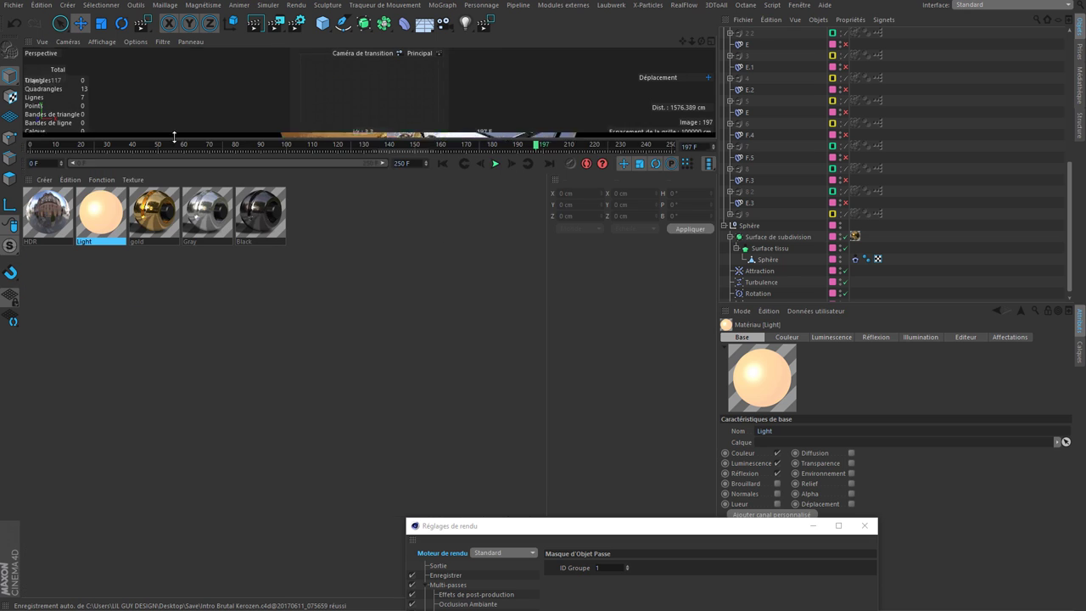
pyautogui.rightClick(97, 216)
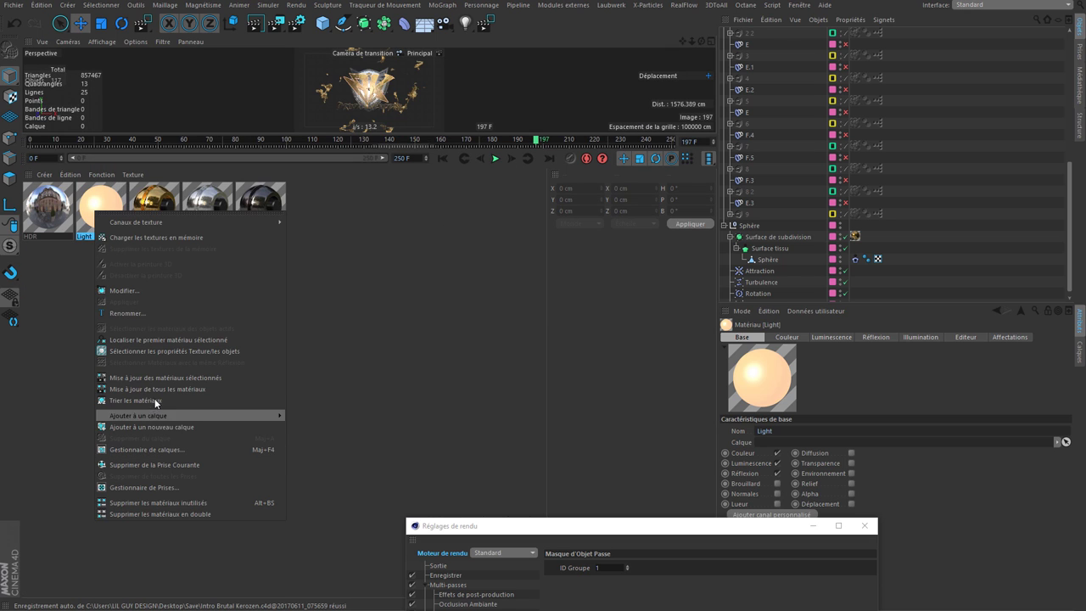
pyautogui.click(163, 351)
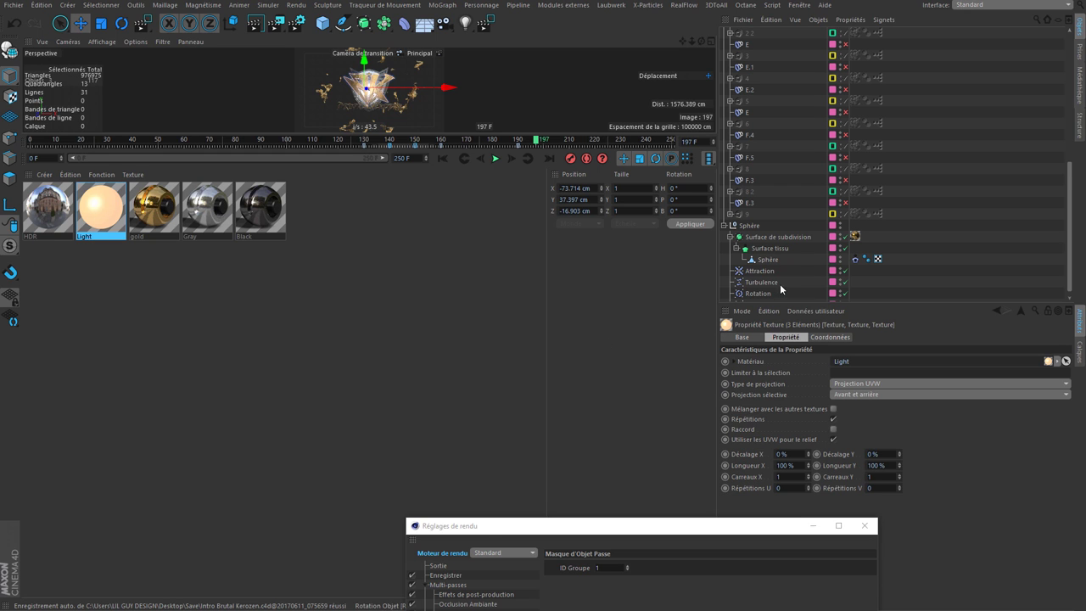
pyautogui.scroll(3, 798, 264)
pyautogui.scroll(3, 814, 242)
pyautogui.scroll(3, 791, 212)
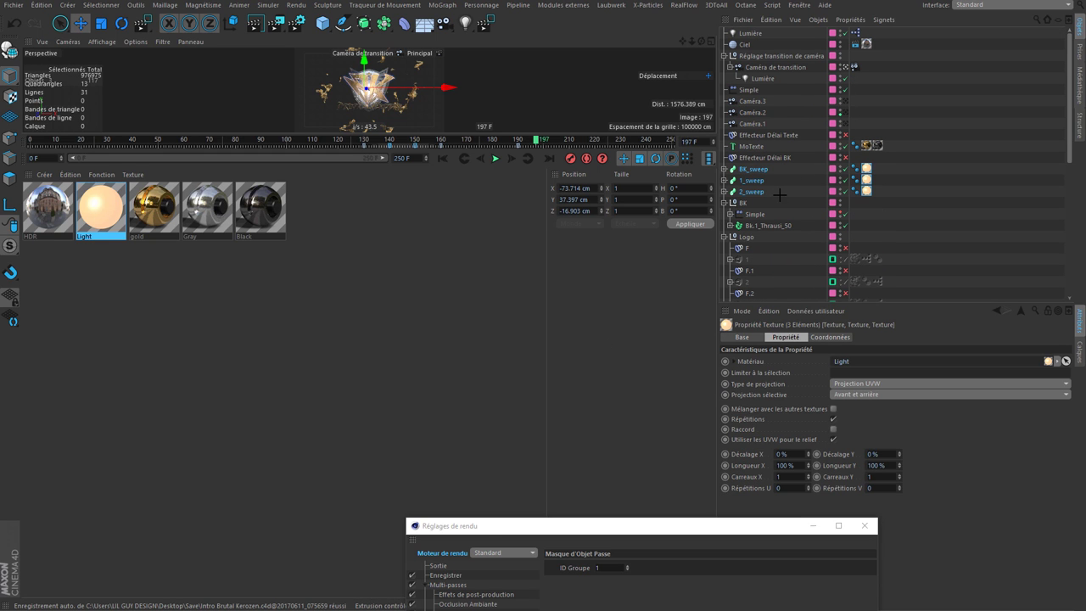
pyautogui.hotkey('ctrl', 'a')
# Add Render tags to the three sweeps with object buffer 1 enabled
pyautogui.rightClick(752, 181)
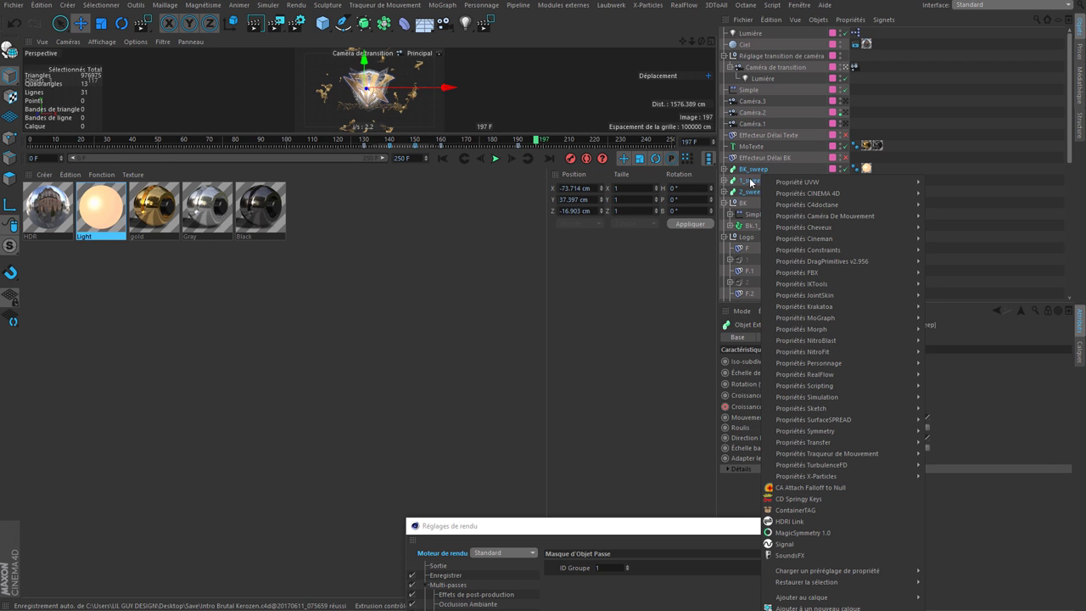
pyautogui.moveTo(840, 181)
pyautogui.click(1010, 420)
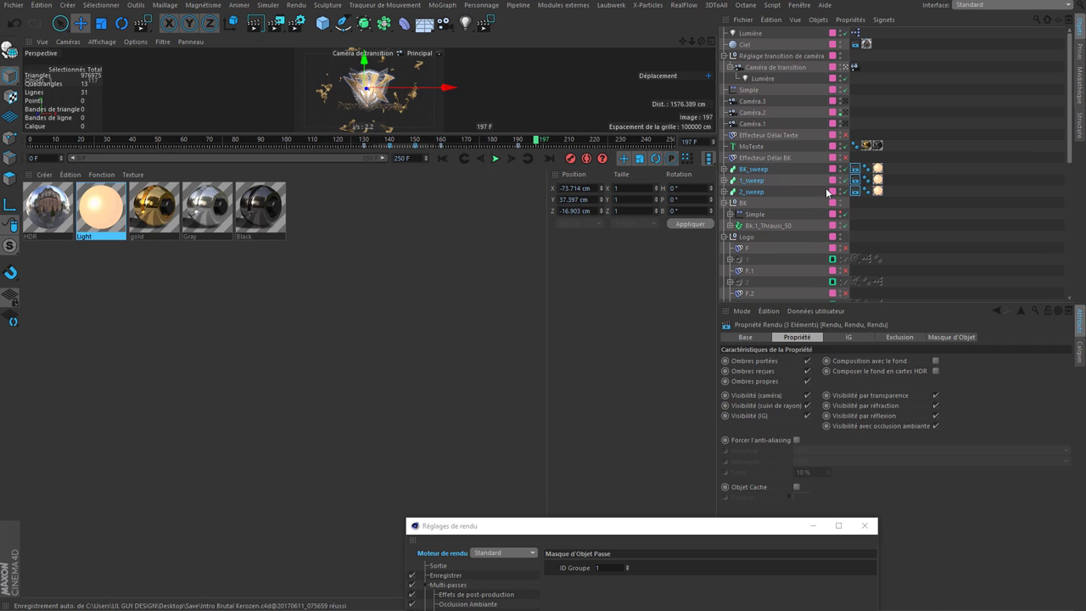
pyautogui.click(938, 337)
pyautogui.click(756, 360)
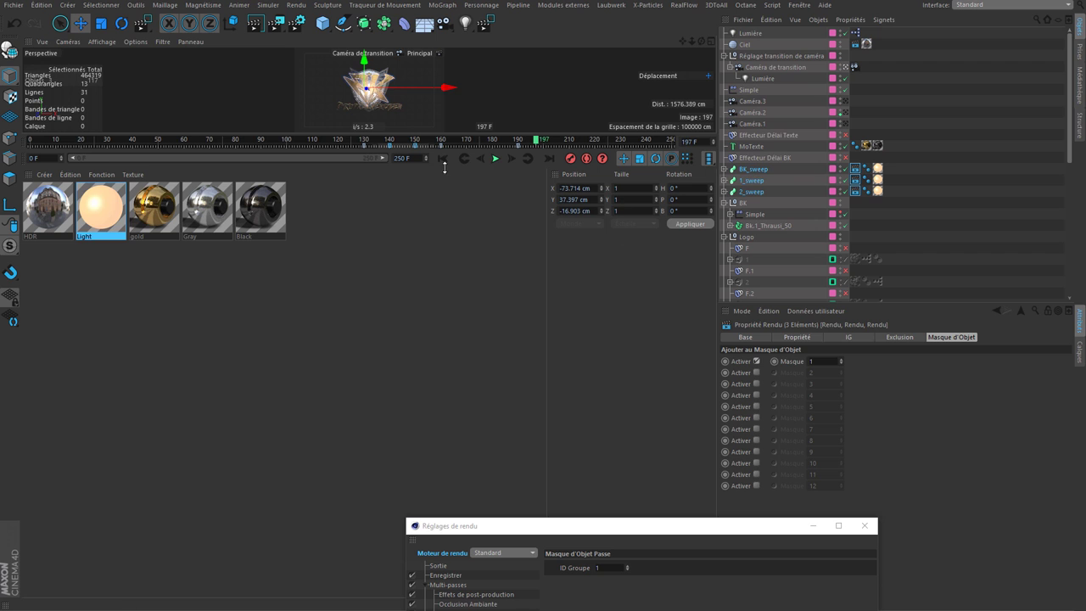
pyautogui.moveTo(445, 167); pyautogui.dragTo(462, 454)
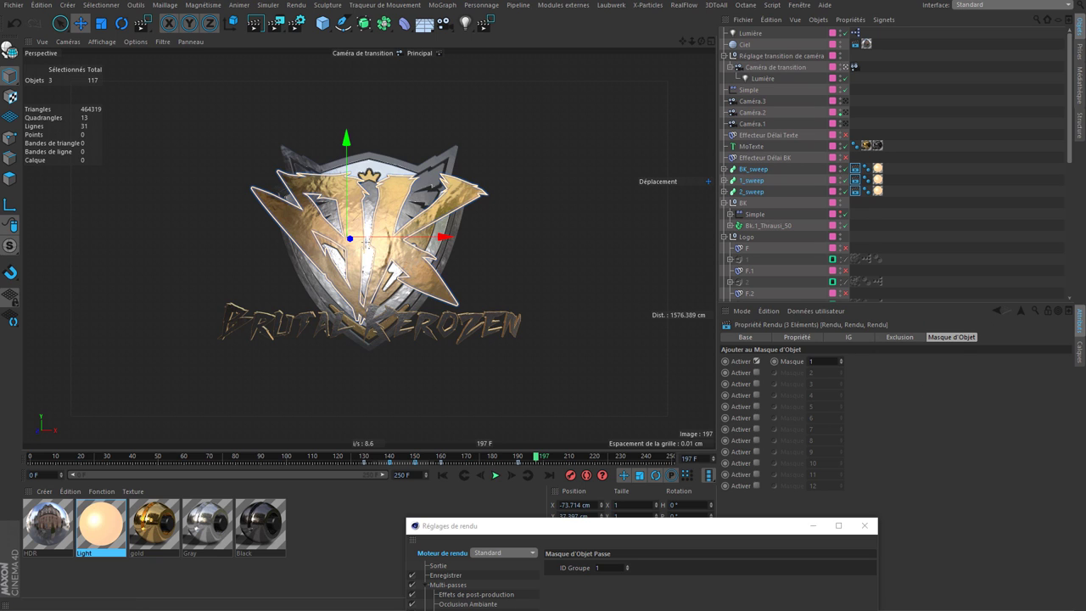
pyautogui.click(612, 568)
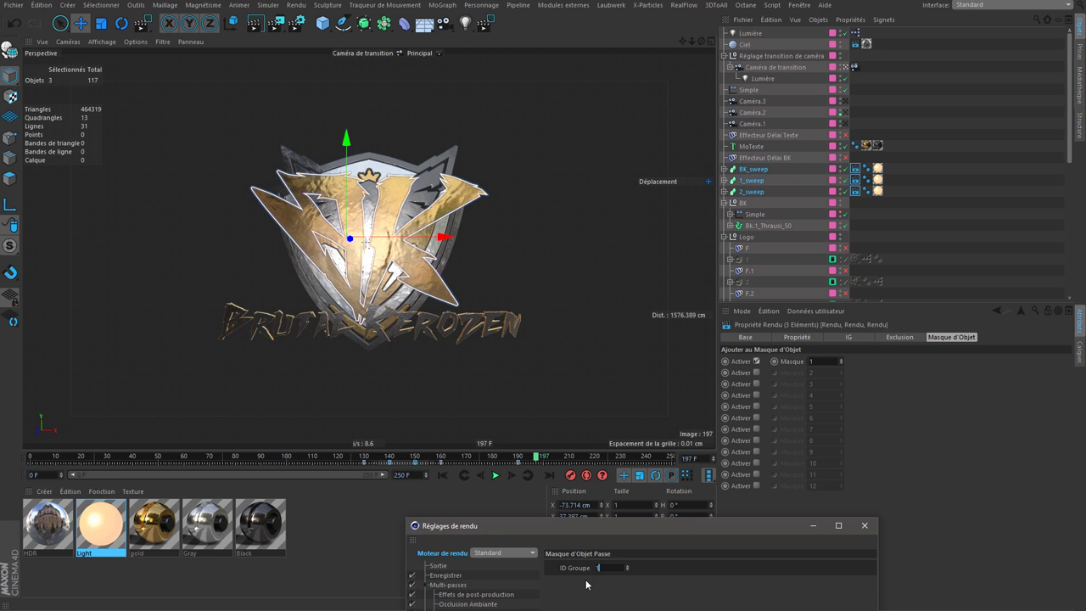
# Add a Profondeur depth multi-pass, close Render Settings, and select Caméra de transition
pyautogui.moveTo(567, 528); pyautogui.dragTo(683, 442)
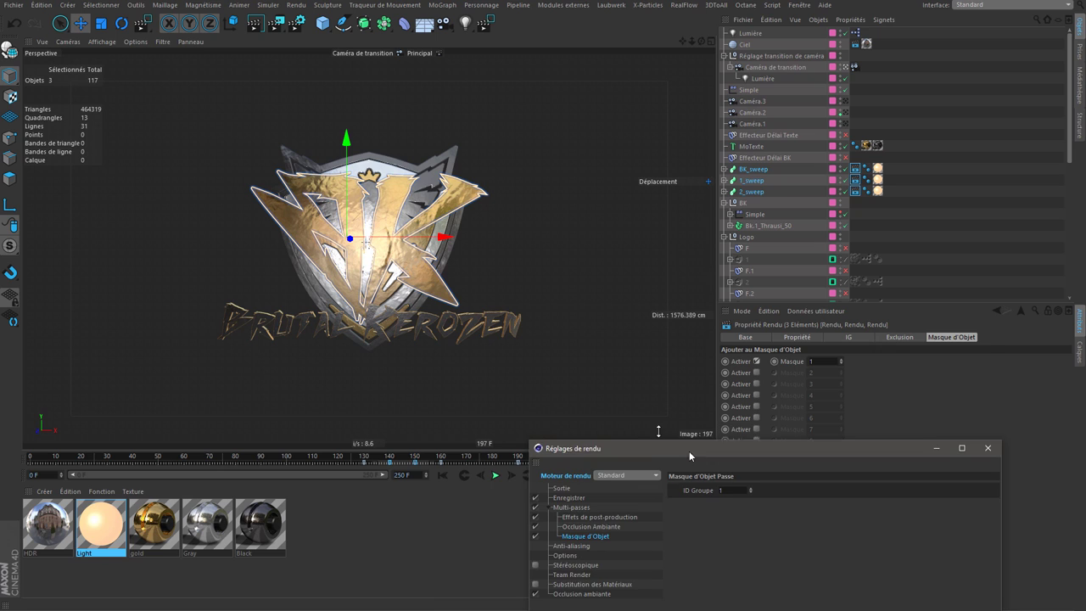
pyautogui.click(593, 508)
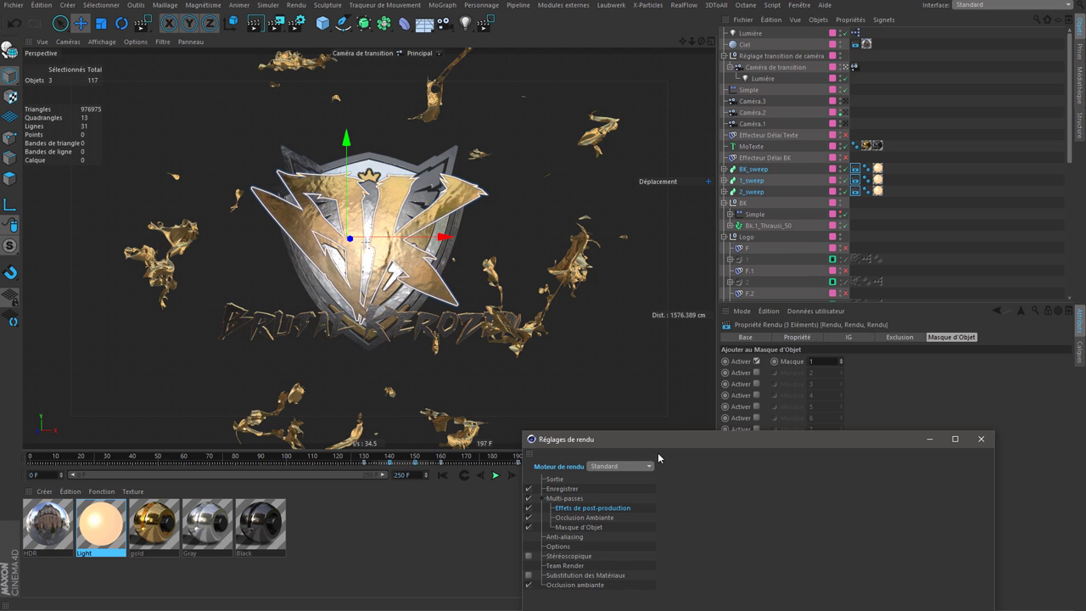
pyautogui.moveTo(662, 440); pyautogui.dragTo(465, 1)
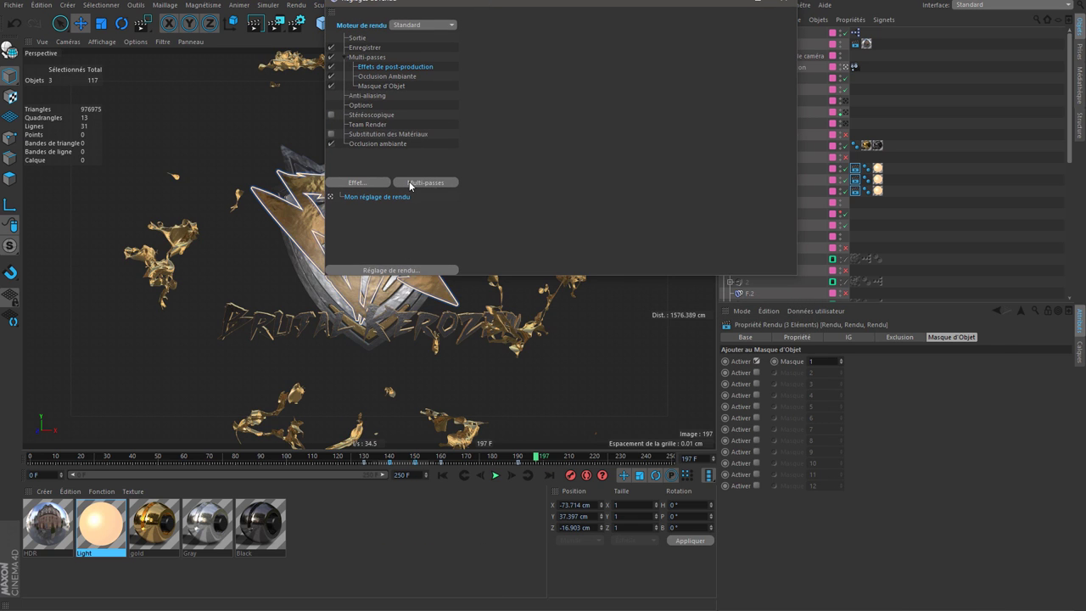
pyautogui.click(410, 185)
pyautogui.click(499, 545)
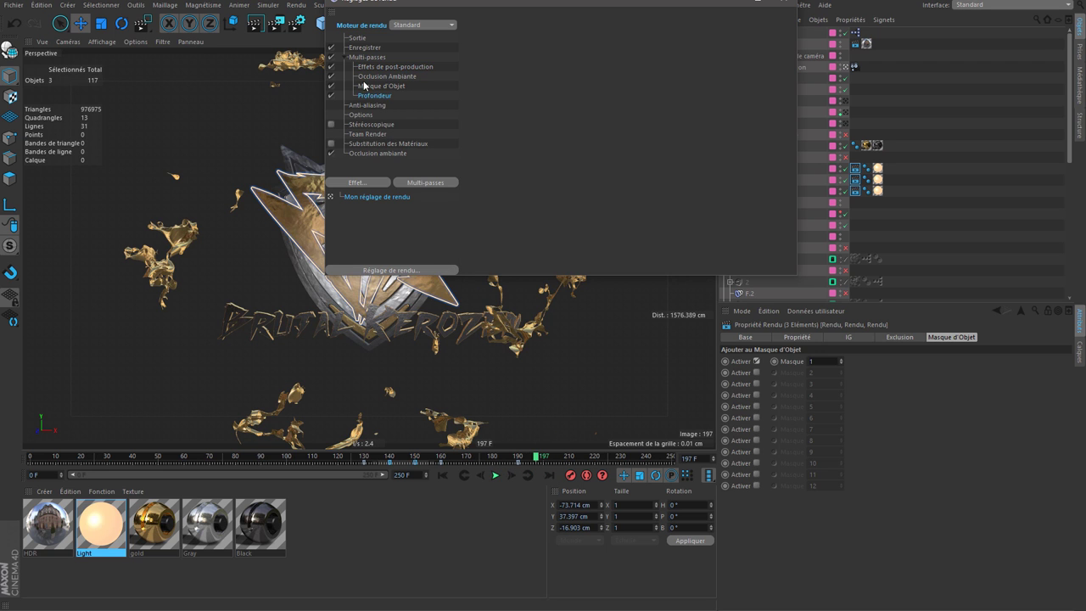
pyautogui.click(795, 5)
pyautogui.click(776, 67)
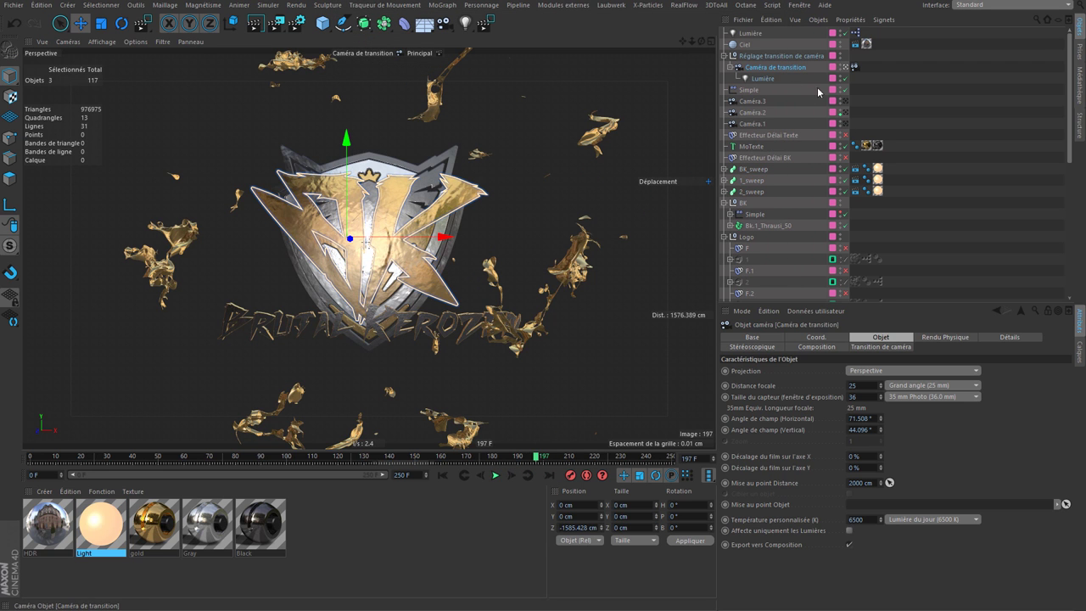
pyautogui.click(849, 69)
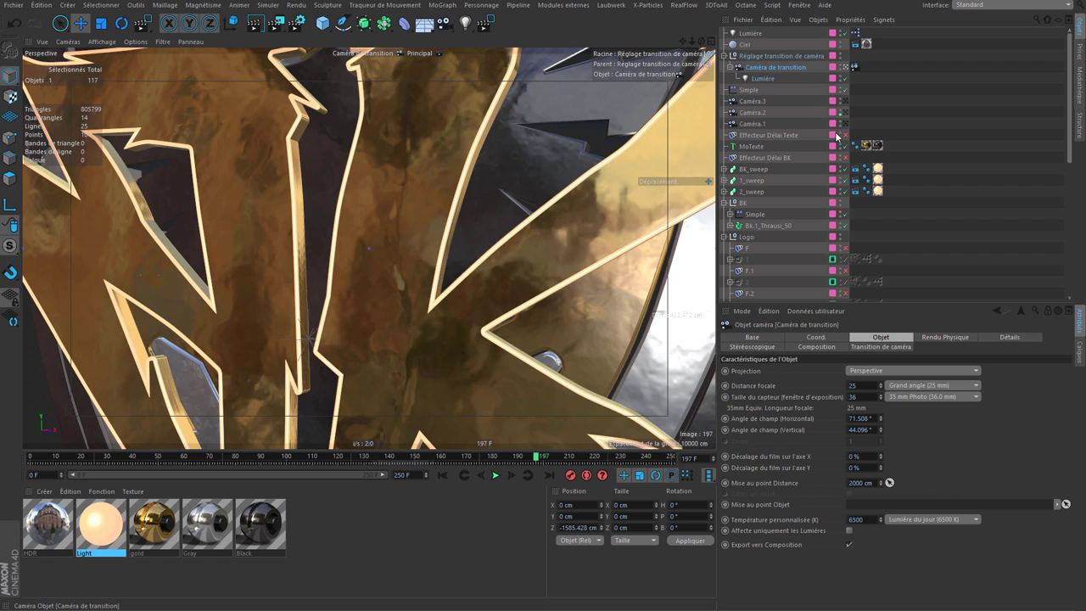
# Return to the Caméra.1 view, save the project, and create a new material
pyautogui.hotkey('ctrl', 'z')
pyautogui.hotkey('ctrl', 's')
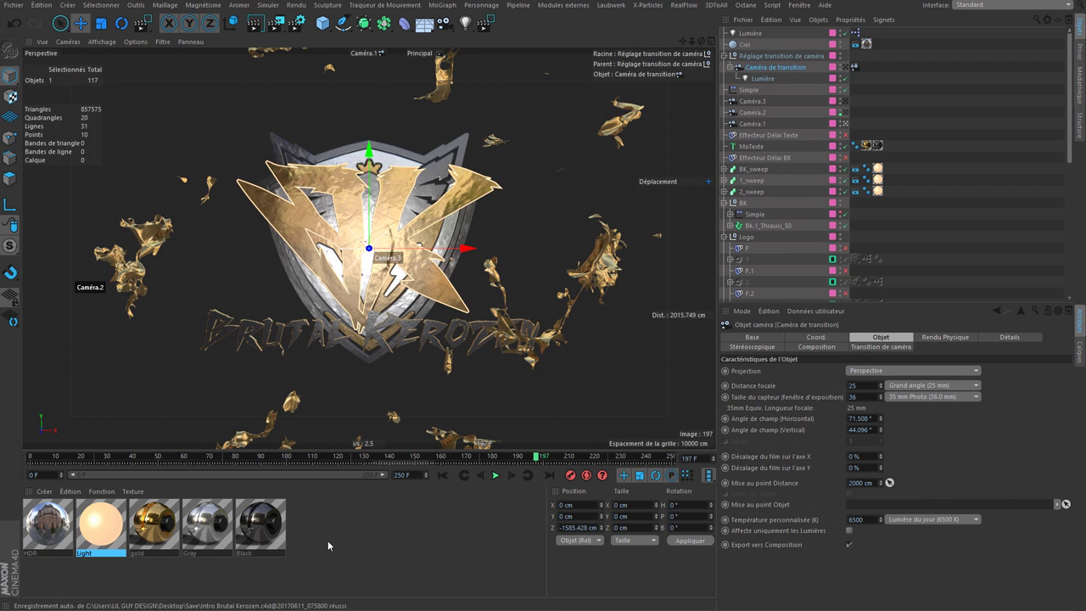
pyautogui.doubleClick(328, 541)
pyautogui.hotkey('ctrl', 'b')
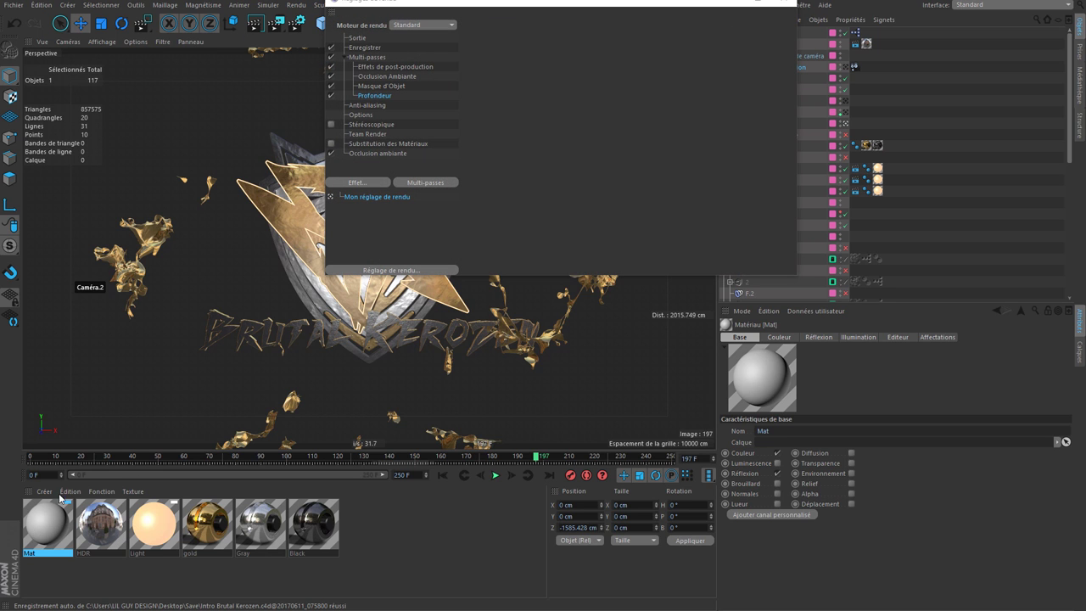
# Make Mat dark grey at about 25% lightness with reflectance switched off
pyautogui.doubleClick(48, 524)
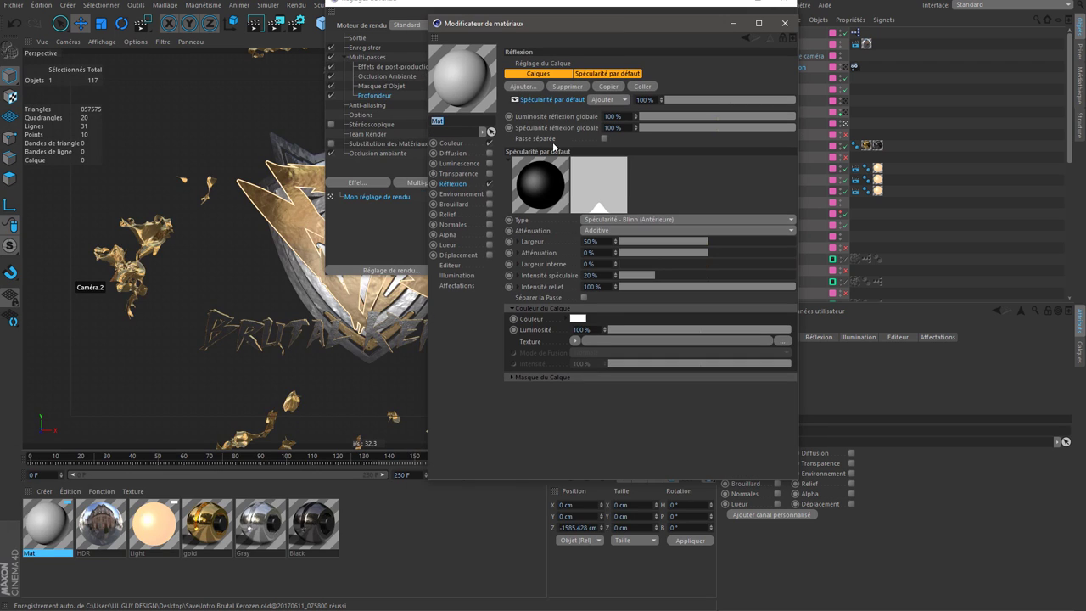
pyautogui.click(455, 143)
pyautogui.moveTo(650, 117); pyautogui.dragTo(667, 119)
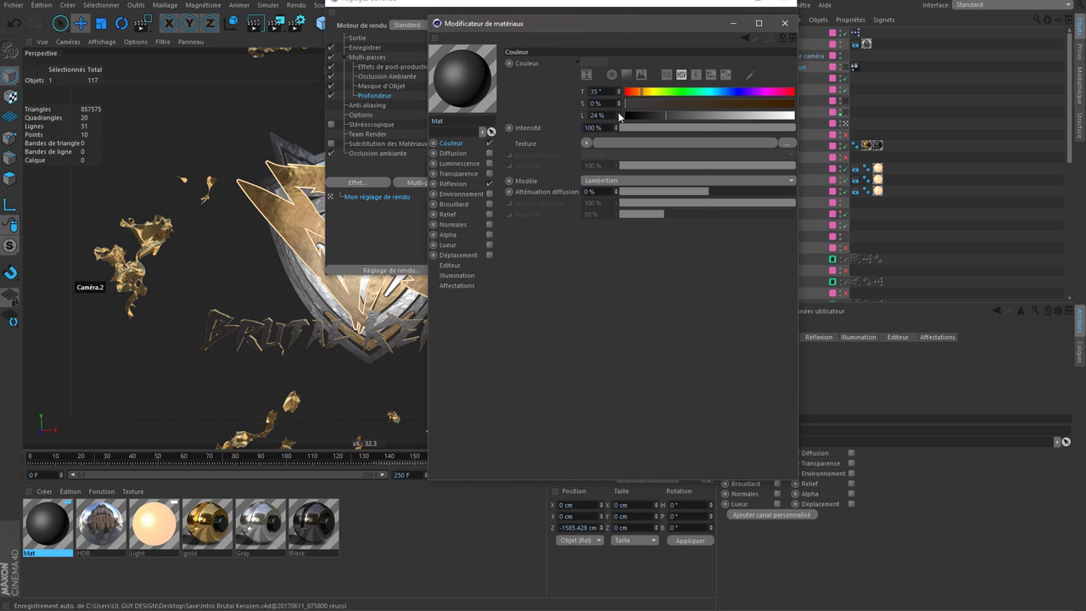
pyautogui.click(490, 183)
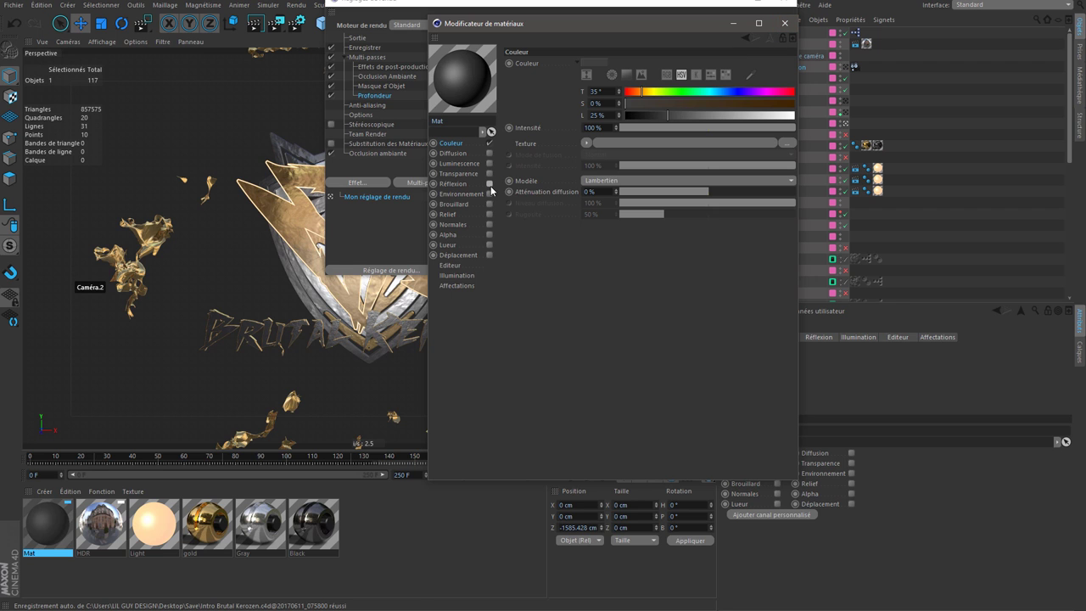
pyautogui.click(786, 34)
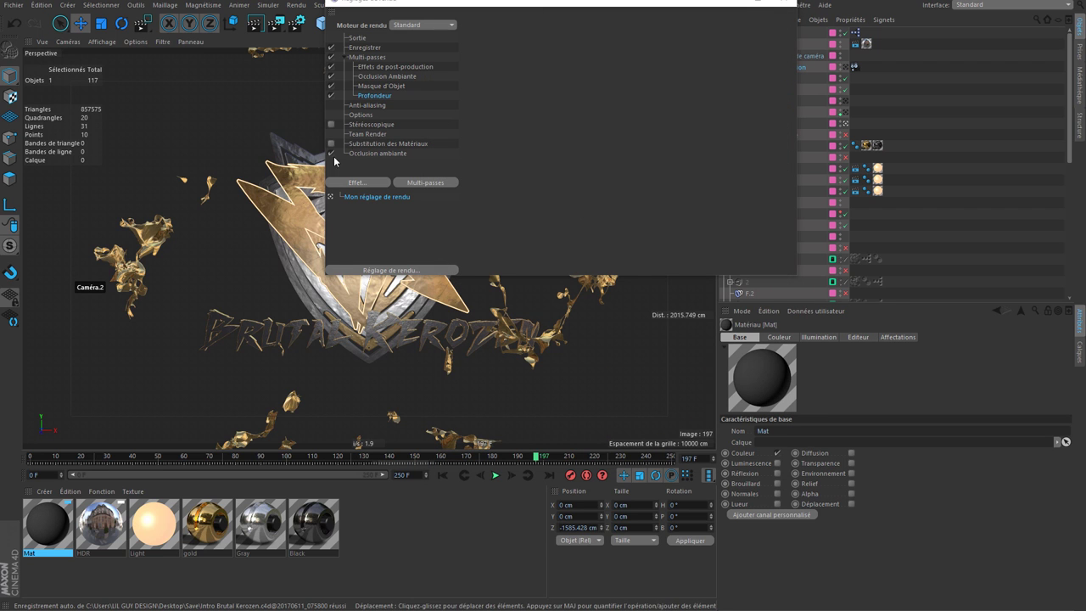
# Enable material override in the render settings with Mat as the substitute material
pyautogui.click(376, 145)
pyautogui.click(331, 144)
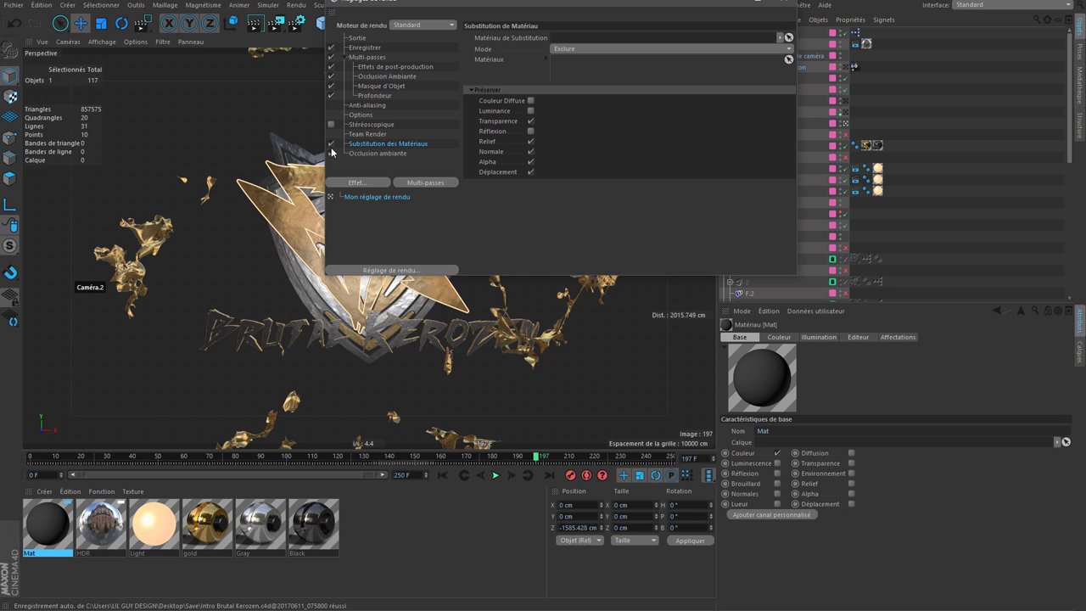
pyautogui.moveTo(60, 522)
pyautogui.mouseDown()
pyautogui.moveTo(577, 38)
pyautogui.moveTo(710, 58)
pyautogui.mouseUp()
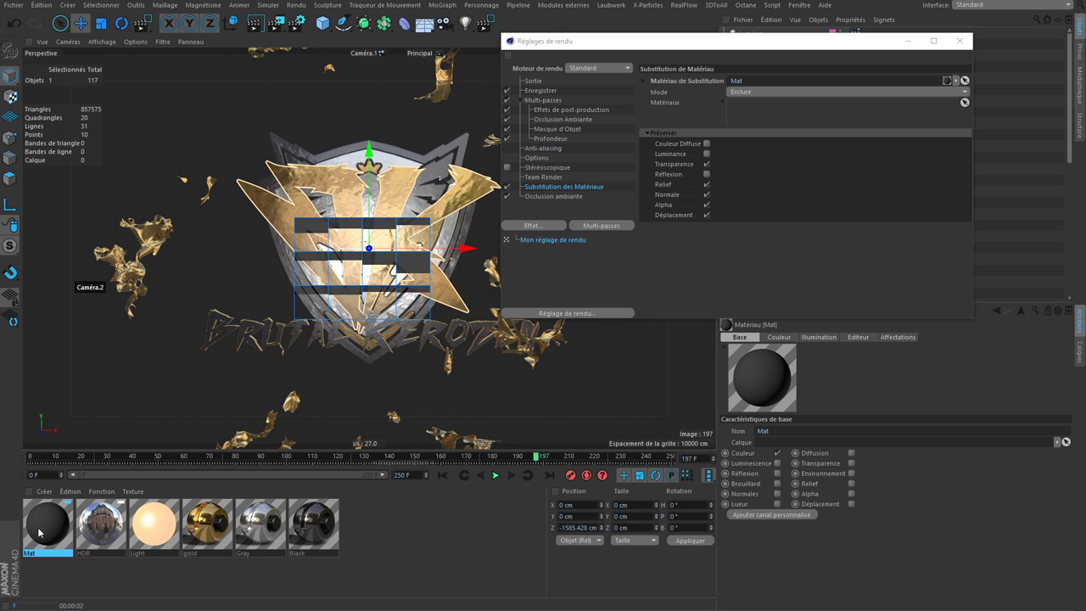
# Switch the renderer to Physique and turn off ambient occlusion
pyautogui.click(598, 68)
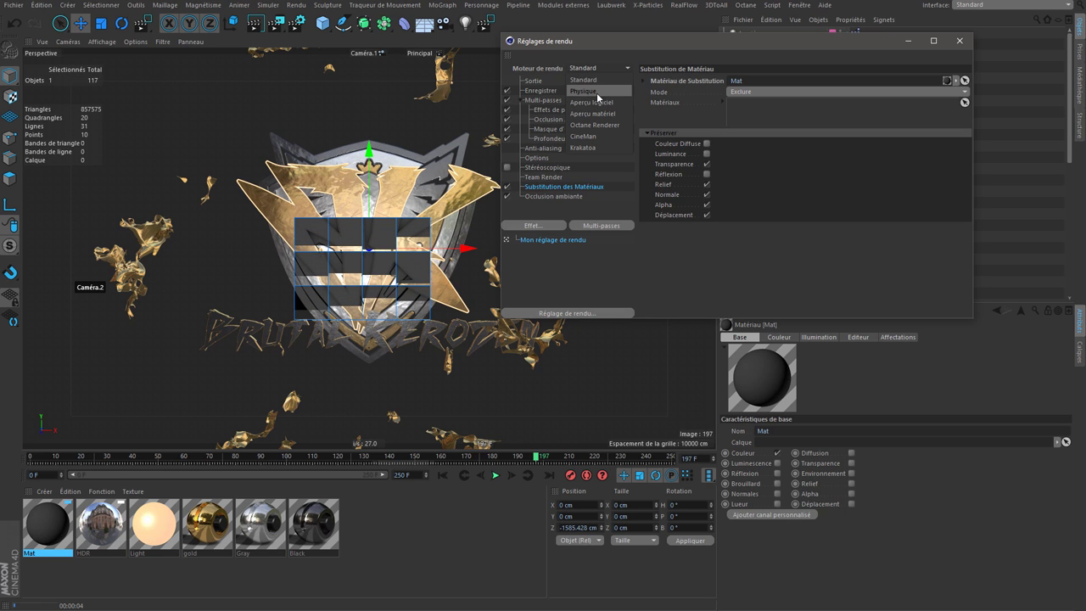
pyautogui.click(583, 91)
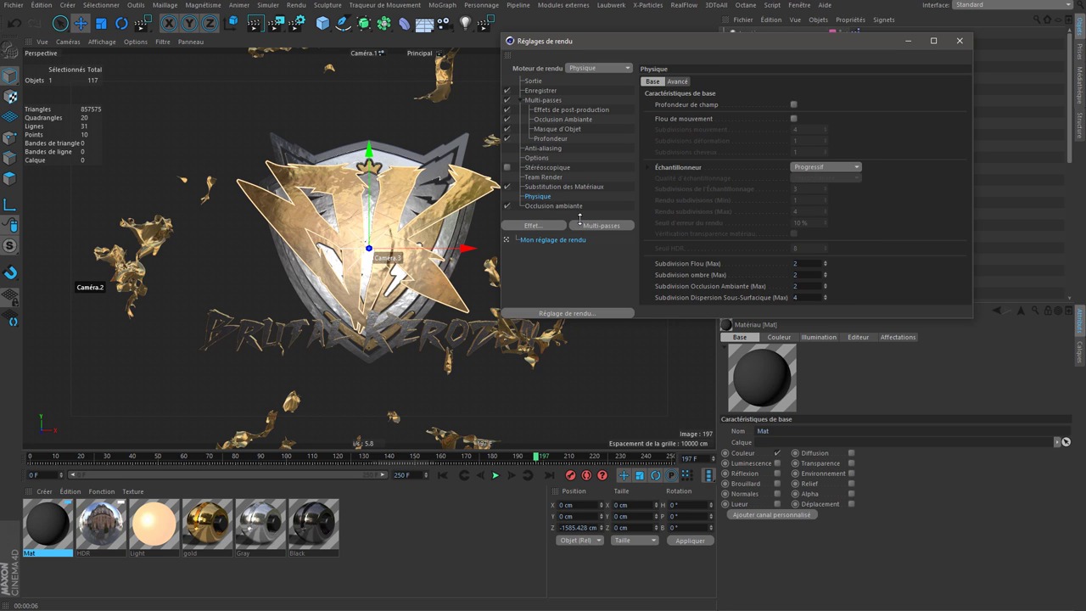
pyautogui.click(507, 206)
pyautogui.click(322, 179)
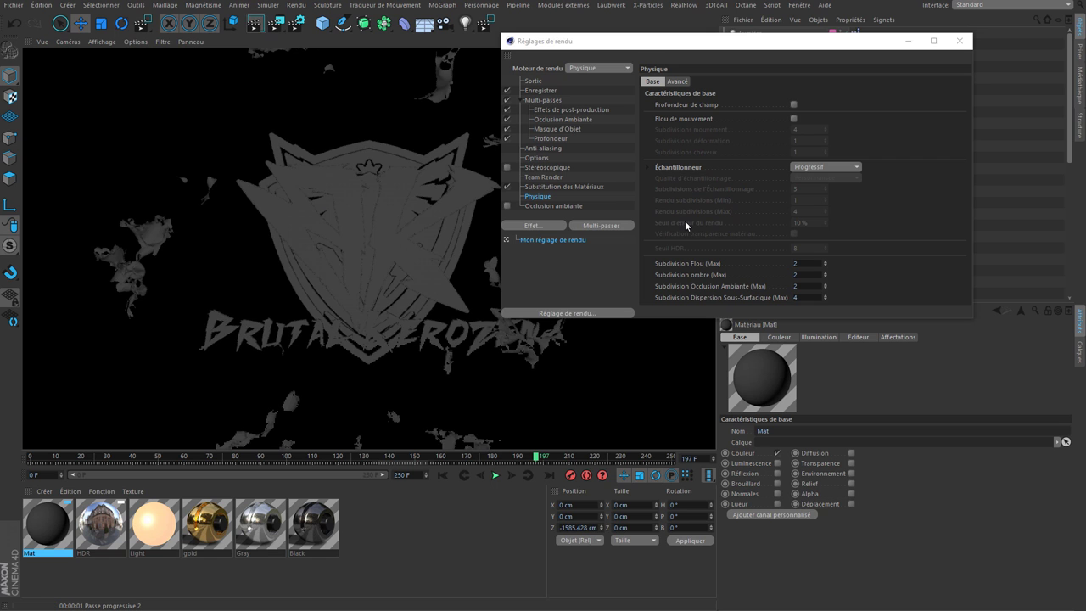
# Select the Ciel sky object, return to the normal editor view and save the project
pyautogui.moveTo(890, 40); pyautogui.dragTo(922, 261)
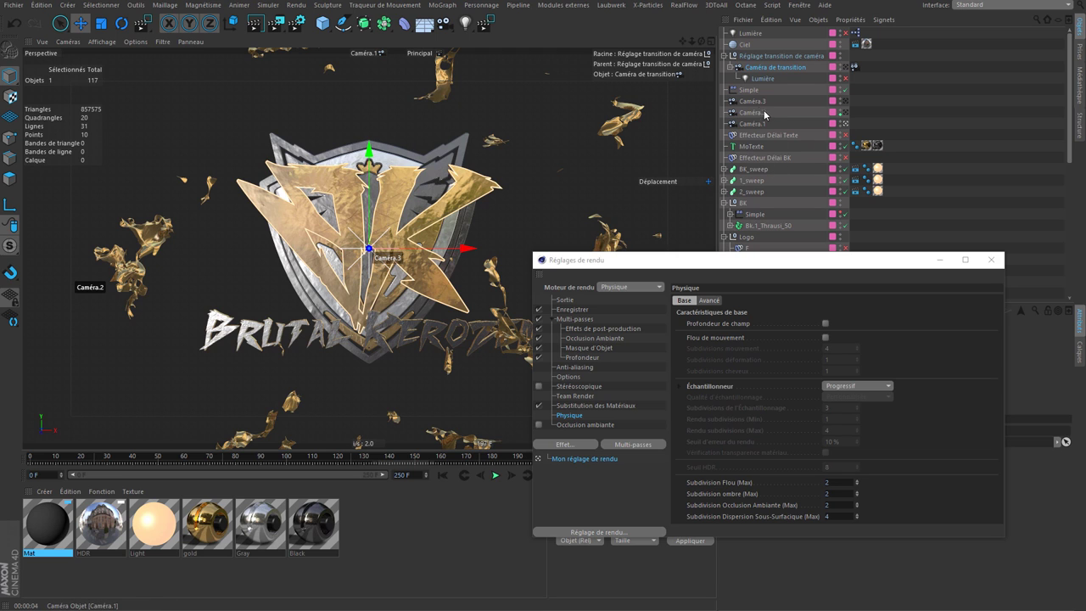
pyautogui.click(747, 44)
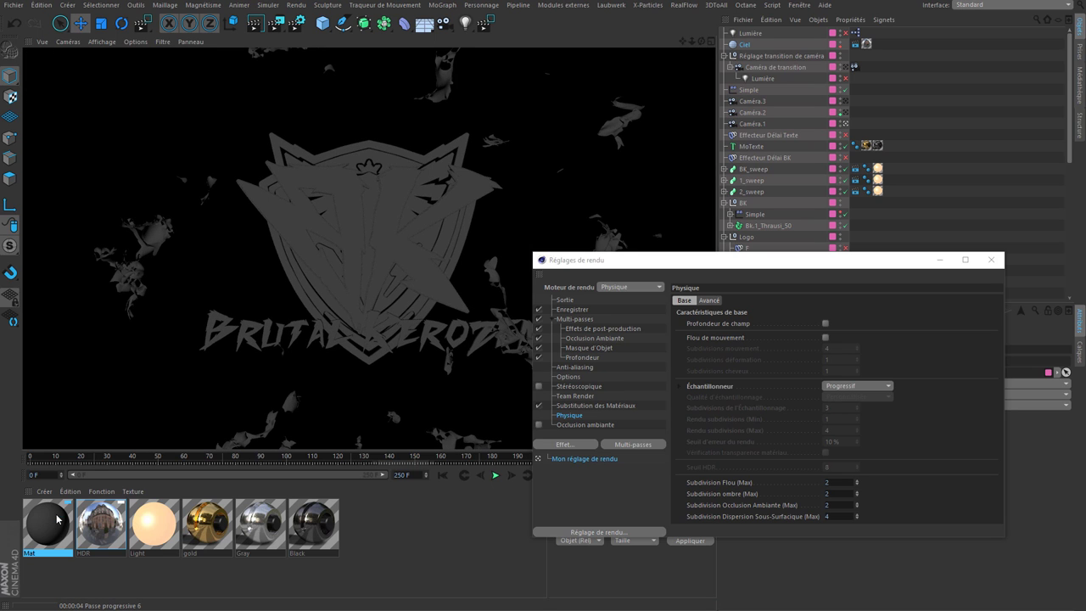
pyautogui.moveTo(734, 265); pyautogui.dragTo(706, 197)
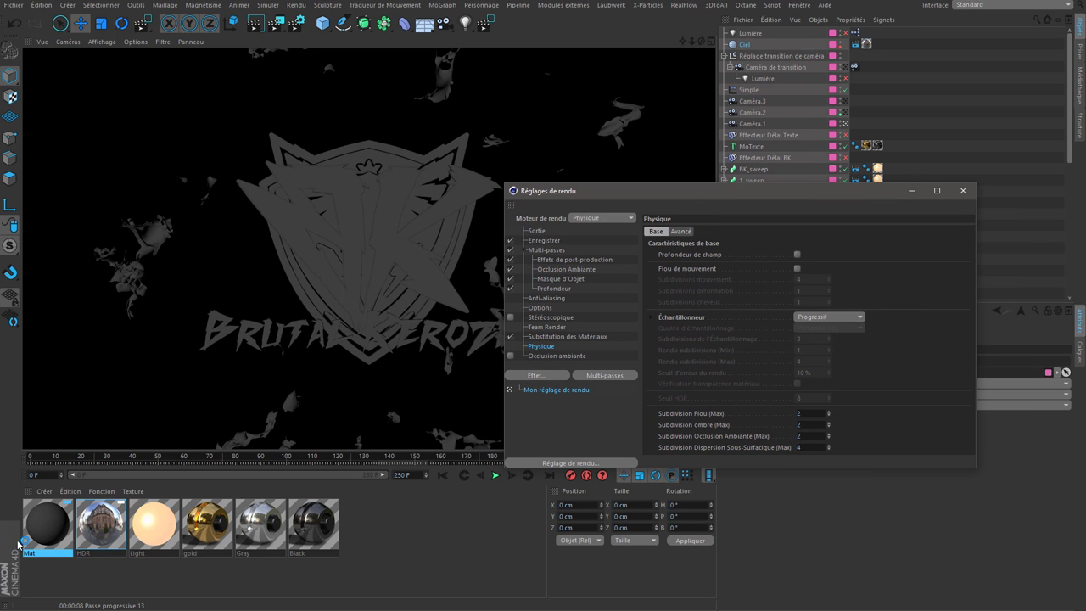
pyautogui.click(44, 528)
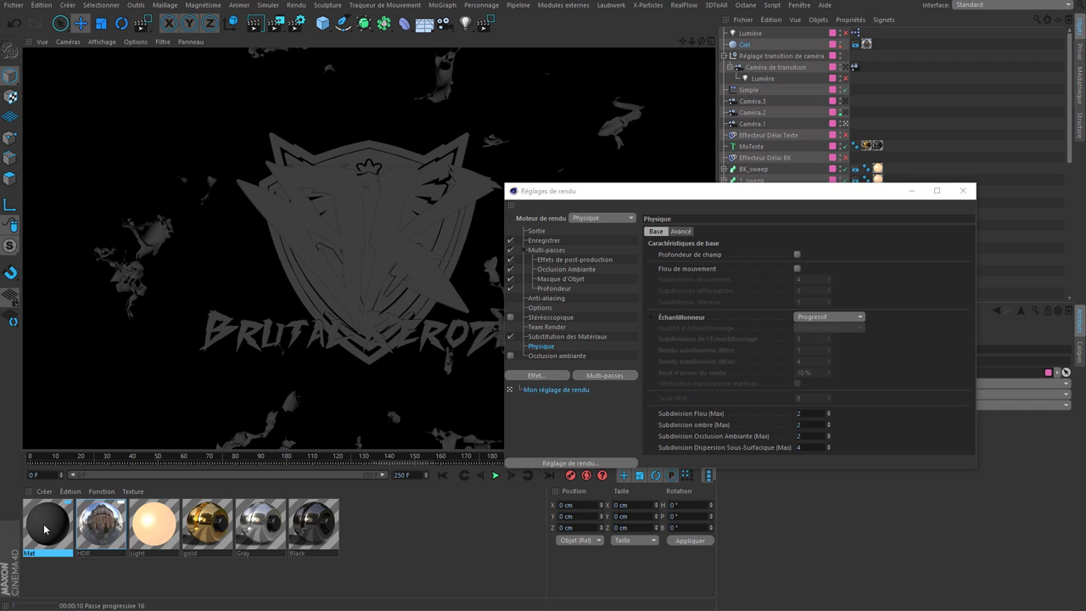
pyautogui.hotkey('ctrl', 's')
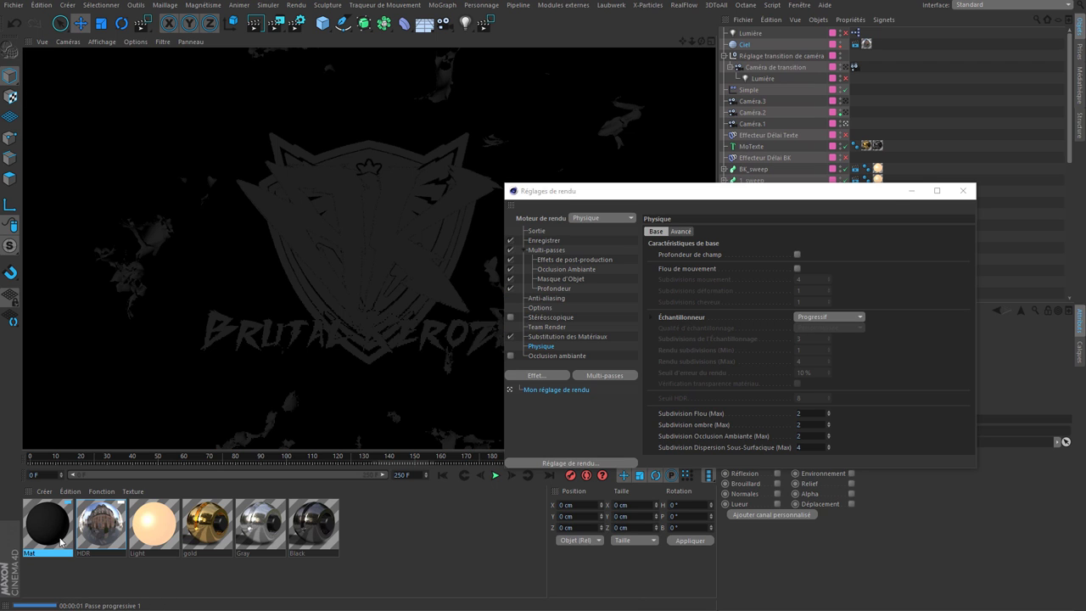
pyautogui.press('Escape')
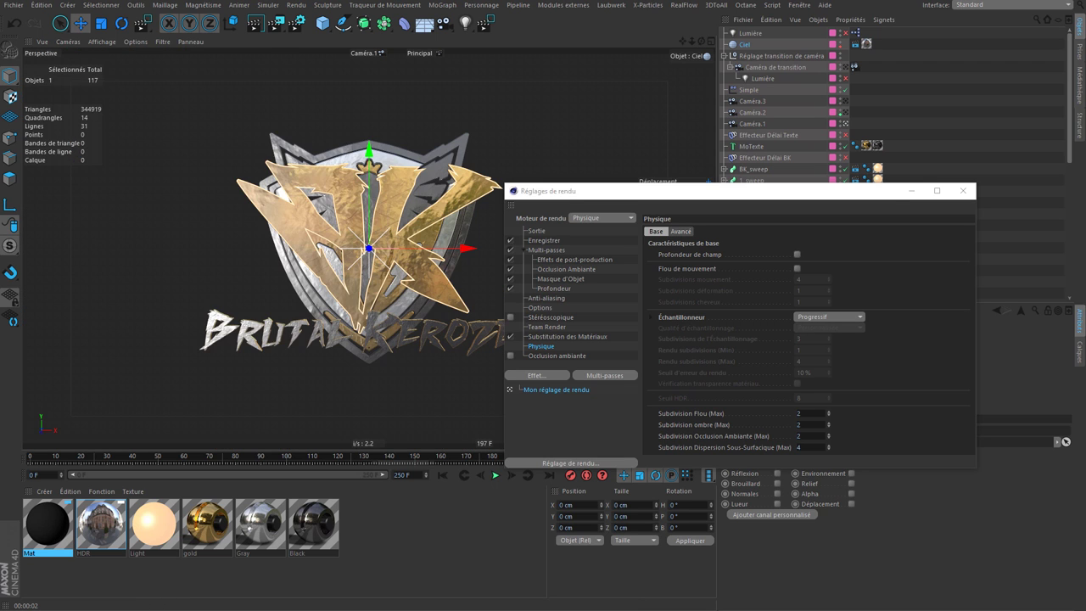
# Re-enable Mat's reflectance and raise its default specular intensity to 74%
pyautogui.doubleClick(47, 523)
pyautogui.click(133, 240)
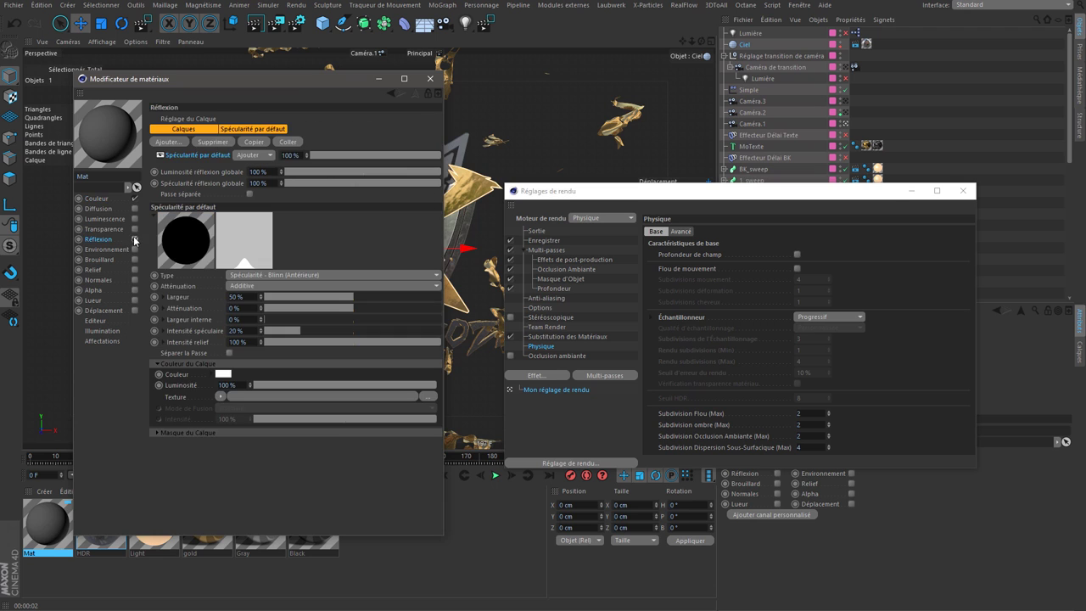
pyautogui.click(97, 239)
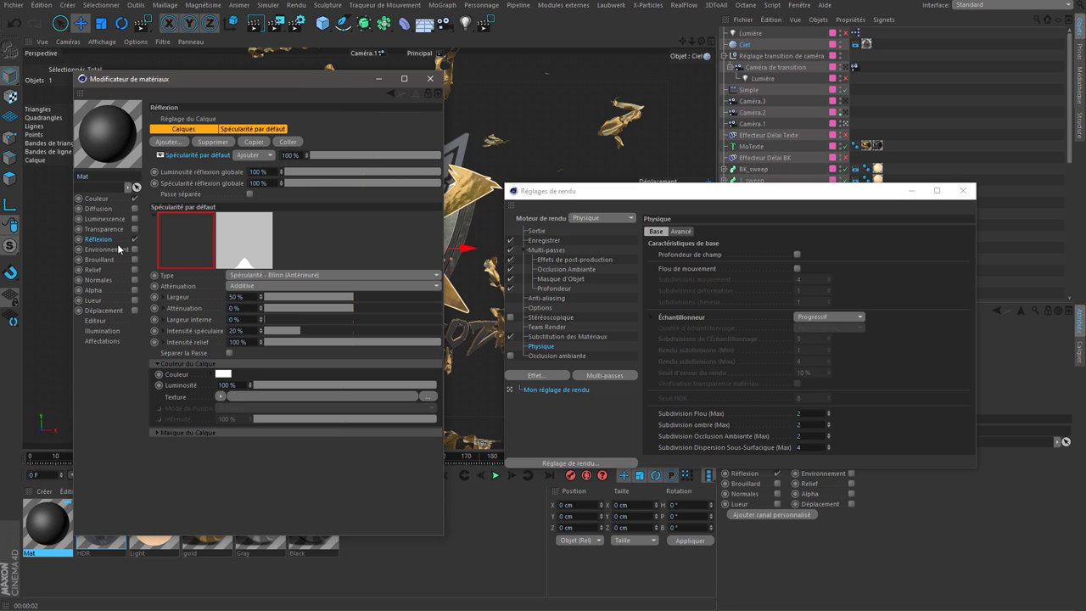
pyautogui.moveTo(300, 331); pyautogui.dragTo(395, 331)
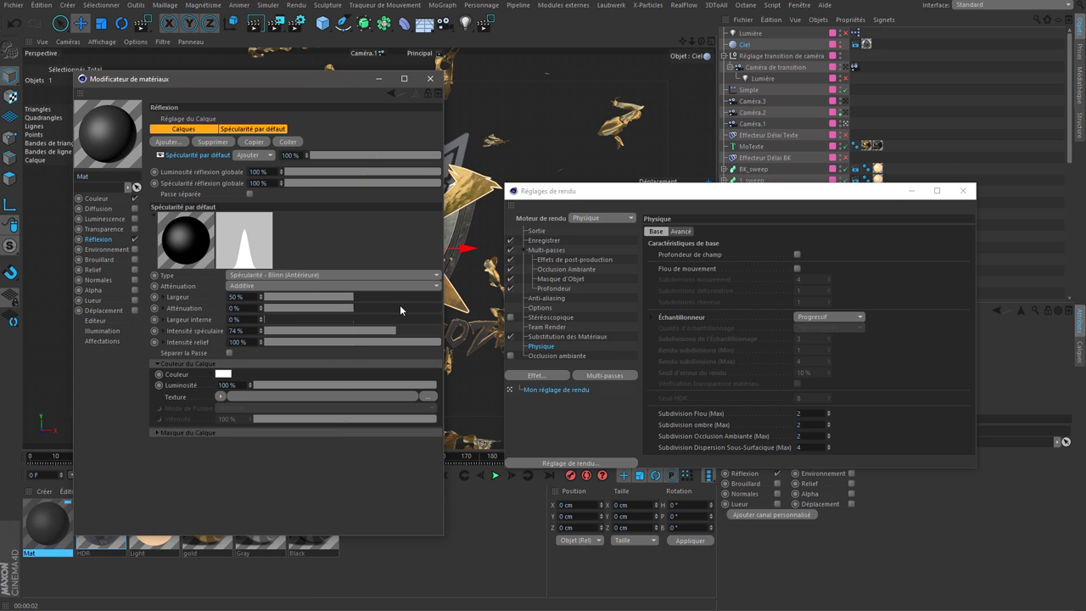
pyautogui.click(430, 78)
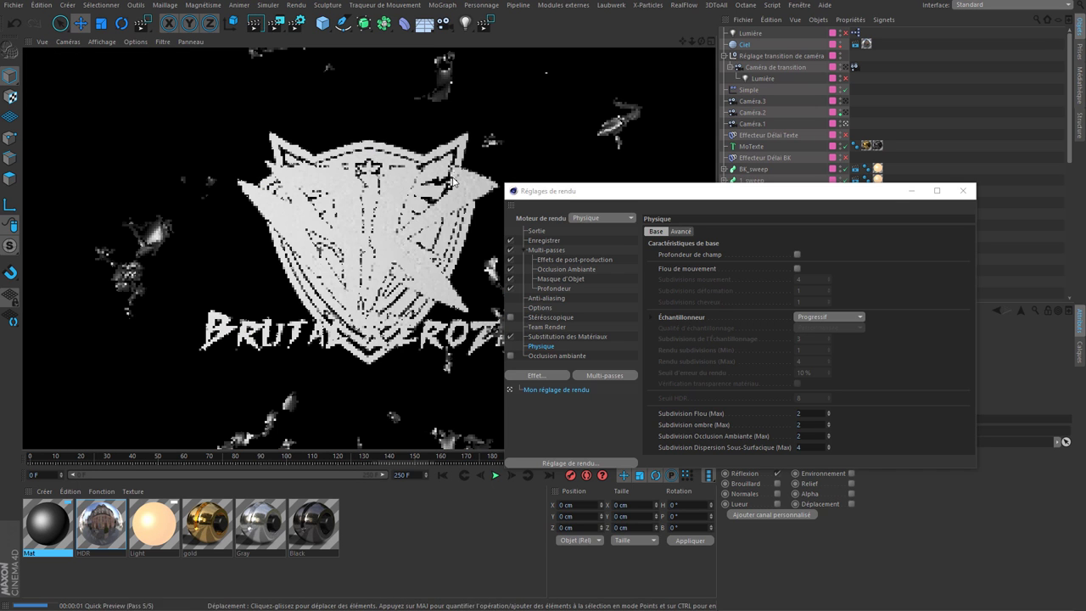
pyautogui.moveTo(543, 191); pyautogui.dragTo(670, 347)
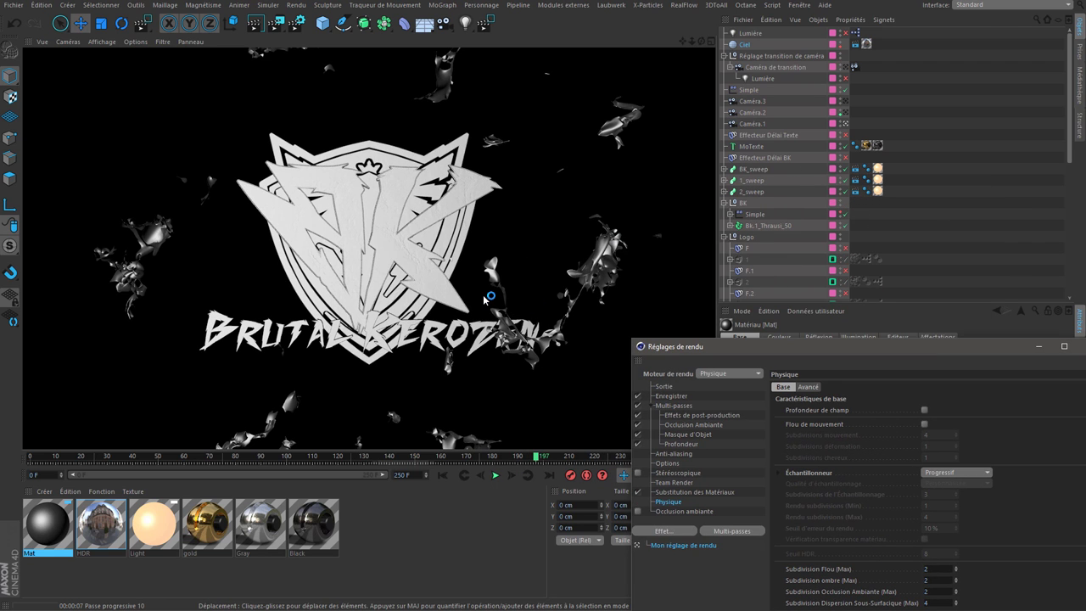
# At frame 26, stop the override preserving transparency, relief, normals and alpha, then preview
pyautogui.moveTo(188, 459); pyautogui.dragTo(208, 458)
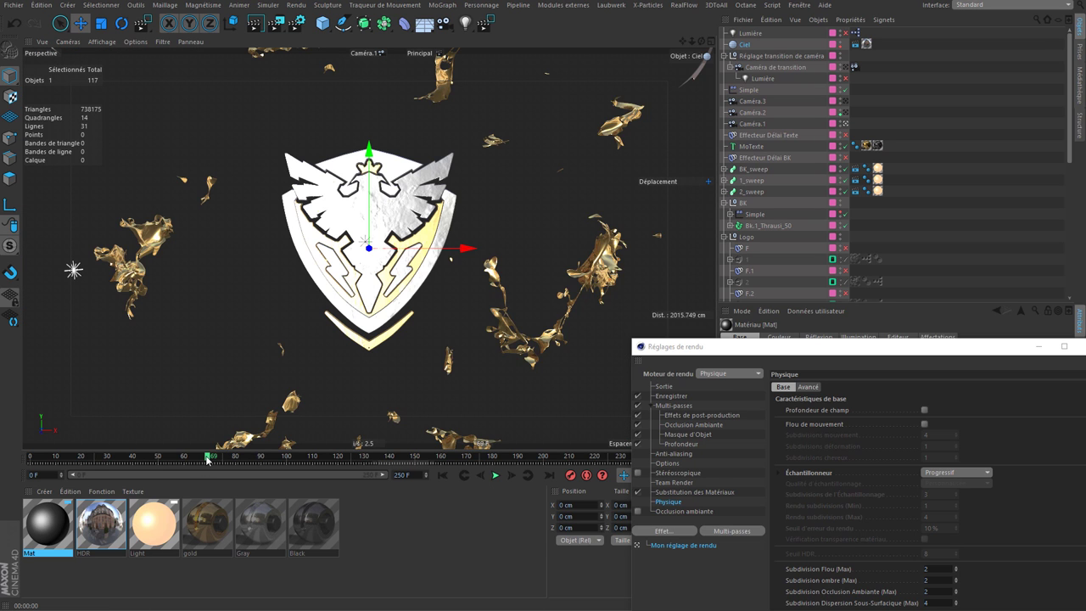
pyautogui.moveTo(136, 462); pyautogui.dragTo(99, 462)
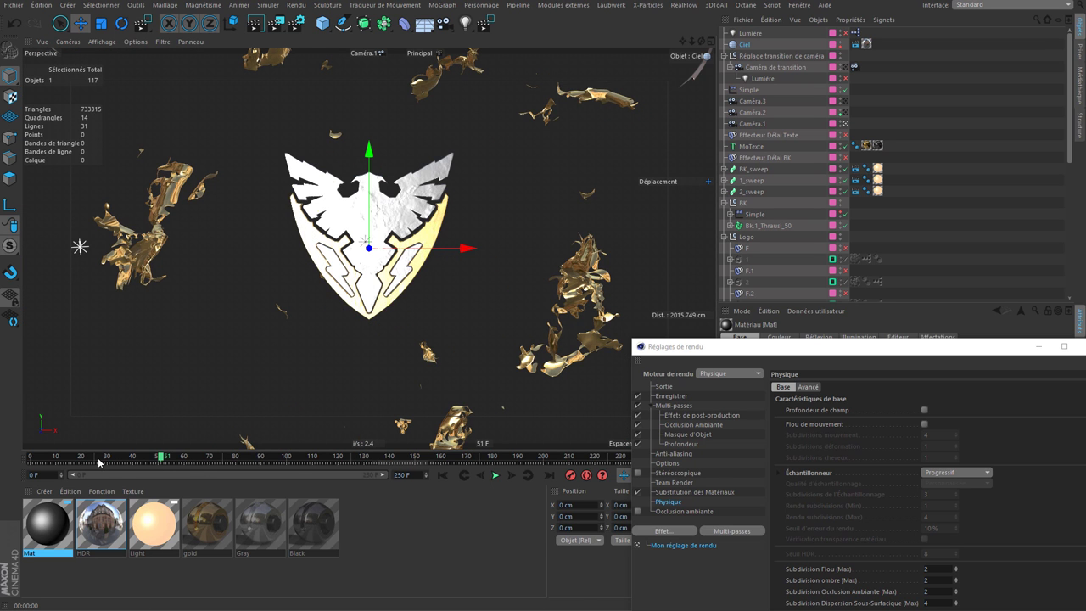
pyautogui.moveTo(721, 346); pyautogui.dragTo(633, 193)
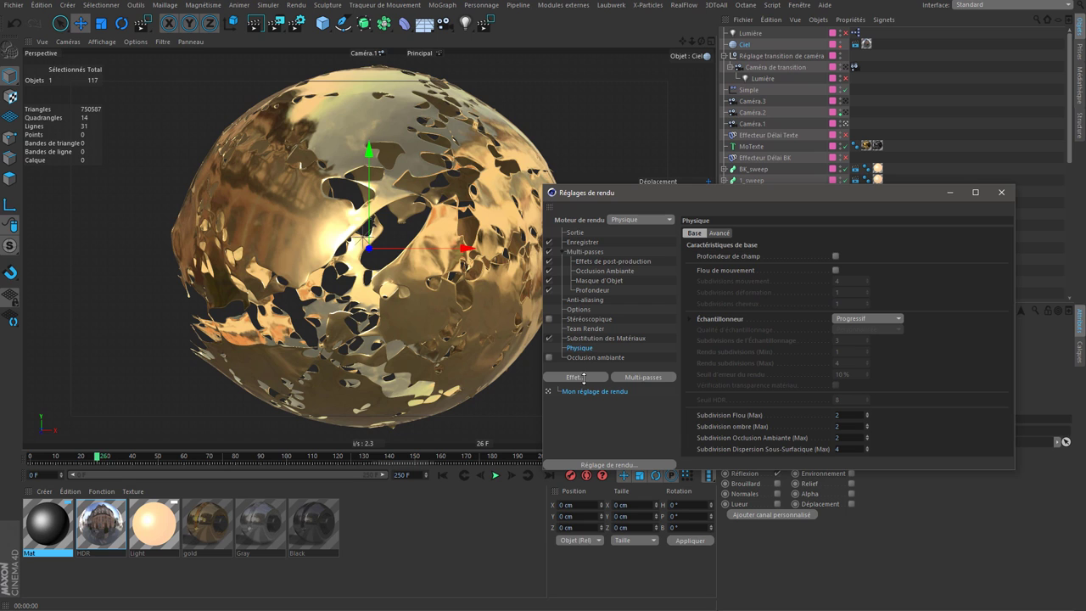
pyautogui.click(587, 338)
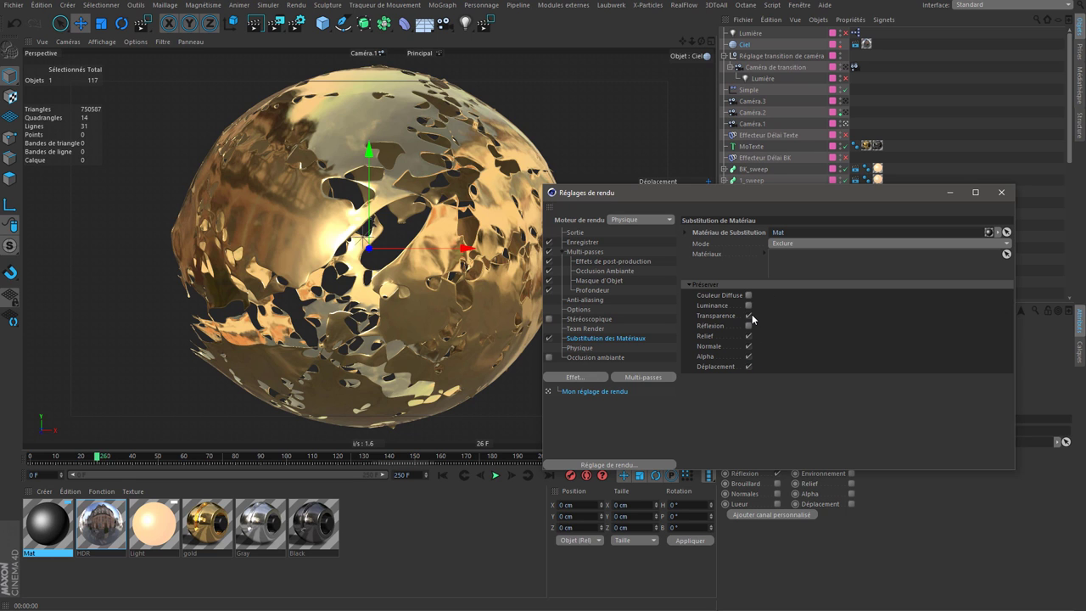
pyautogui.click(748, 316)
pyautogui.click(749, 337)
pyautogui.click(748, 346)
pyautogui.click(748, 356)
pyautogui.click(256, 48)
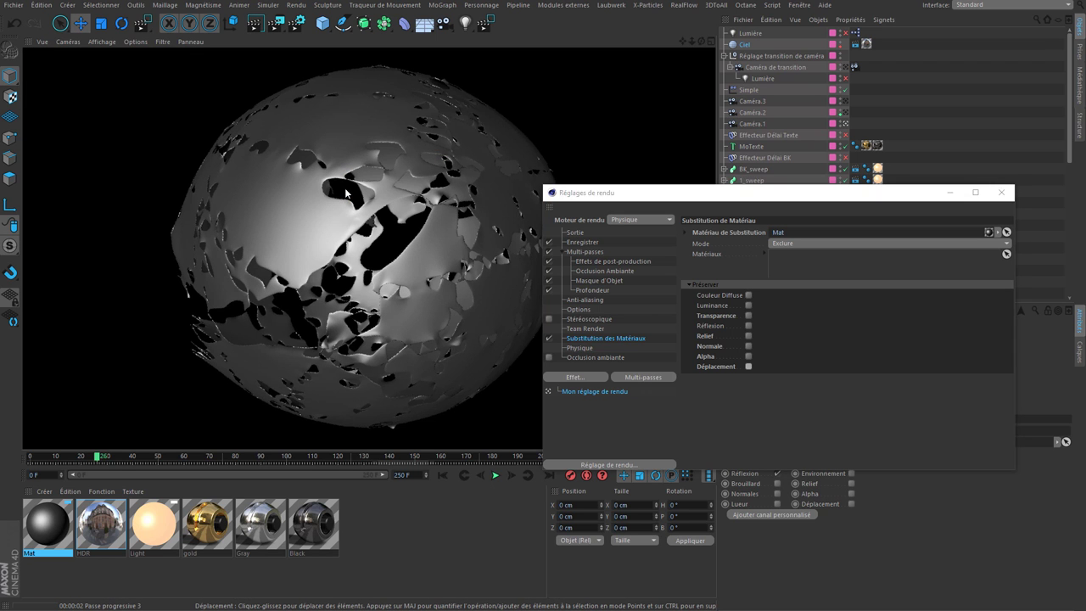
# At frame 108, compare viewport renders with and without preserved diffuse colour
pyautogui.click(308, 457)
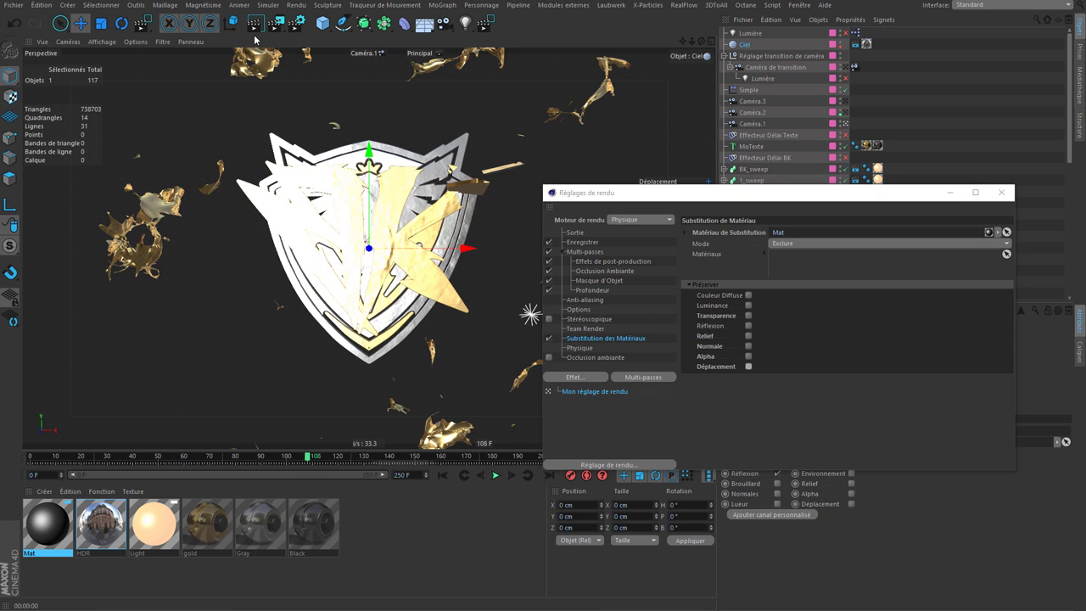
pyautogui.hotkey('ctrl', 'r')
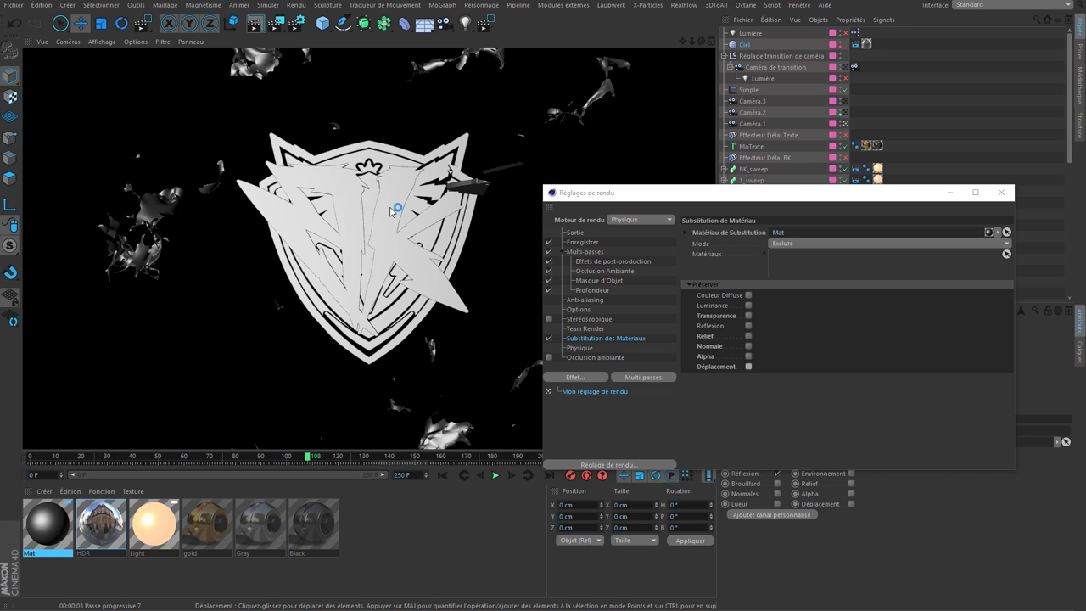
pyautogui.click(748, 295)
pyautogui.click(310, 110)
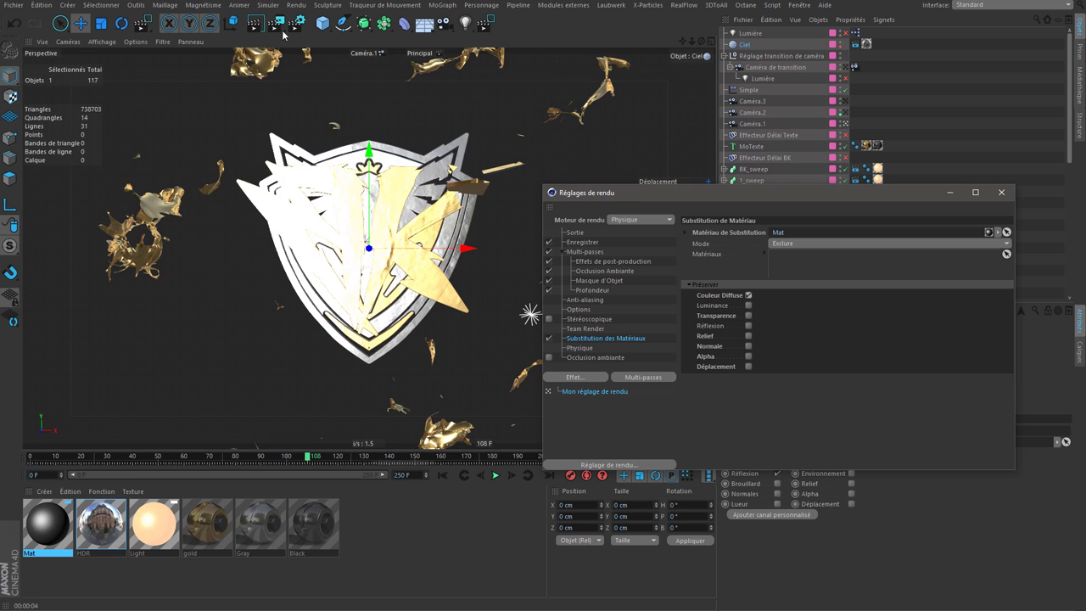
pyautogui.hotkey('ctrl', 'r')
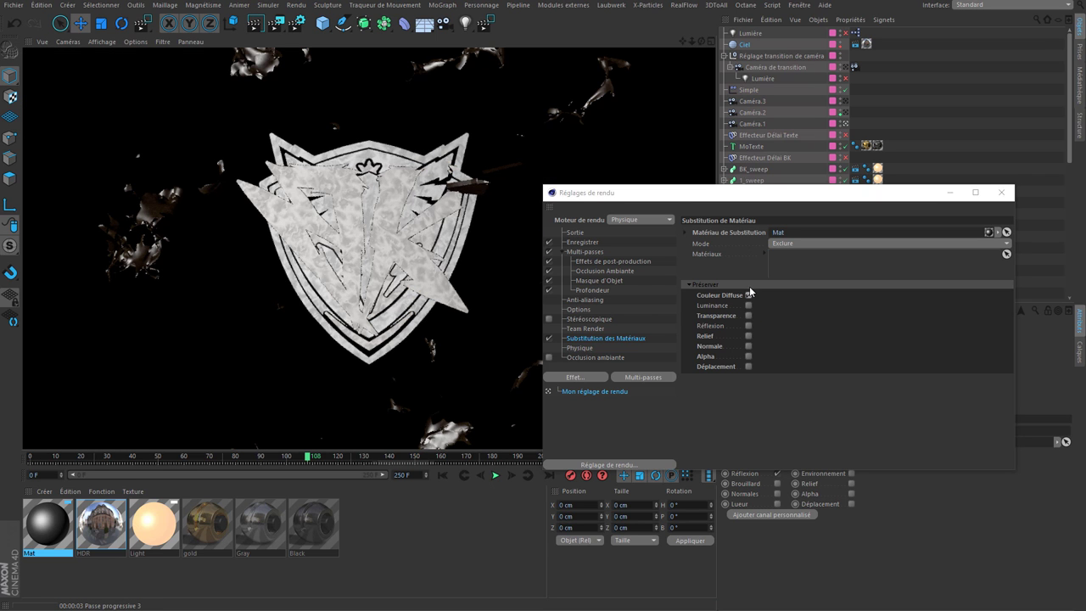
pyautogui.click(749, 286)
# Try Inclure mode, revert to Exclure with no channels preserved, and close the render settings
pyautogui.click(795, 244)
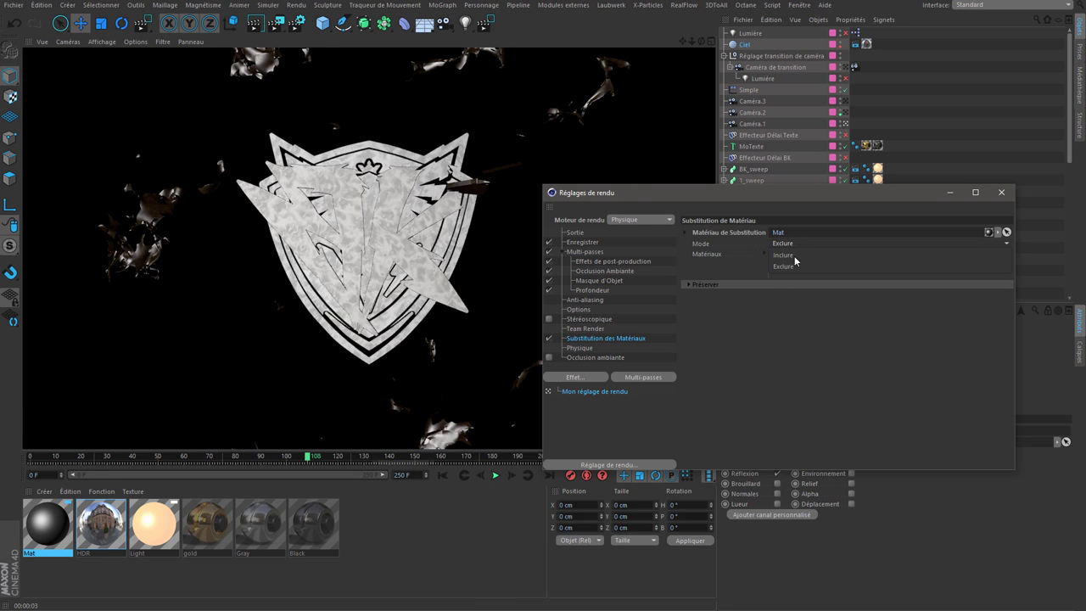
pyautogui.click(789, 255)
pyautogui.click(255, 25)
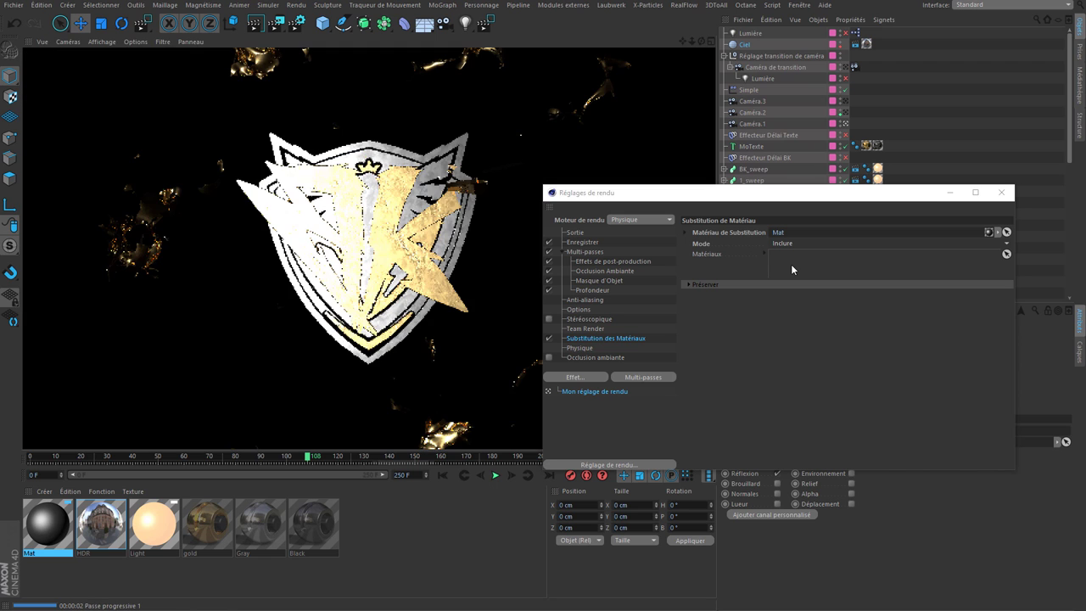
pyautogui.click(797, 241)
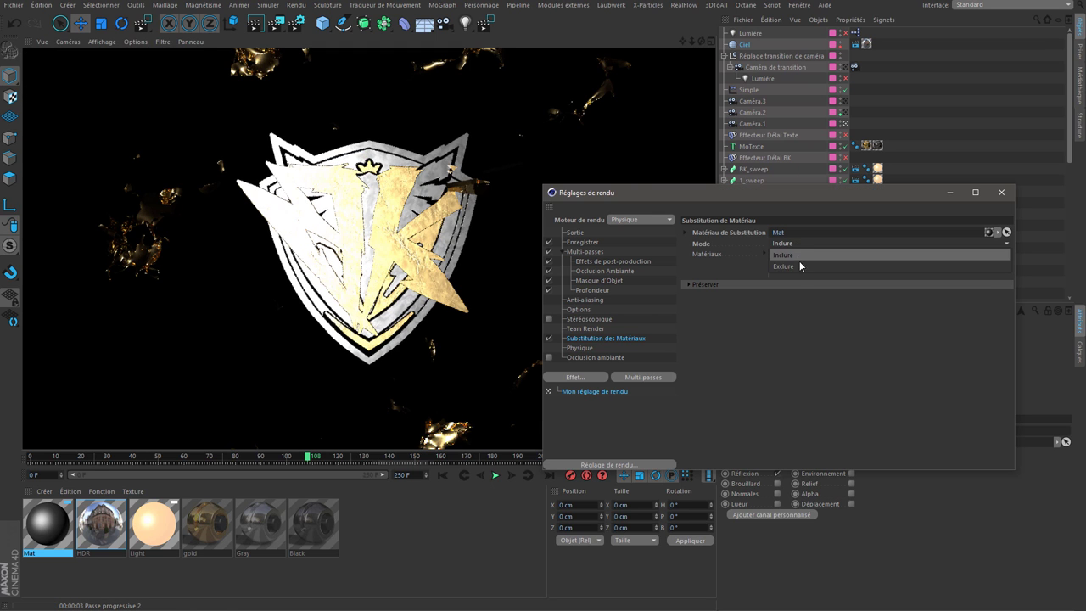
pyautogui.click(799, 260)
pyautogui.click(761, 286)
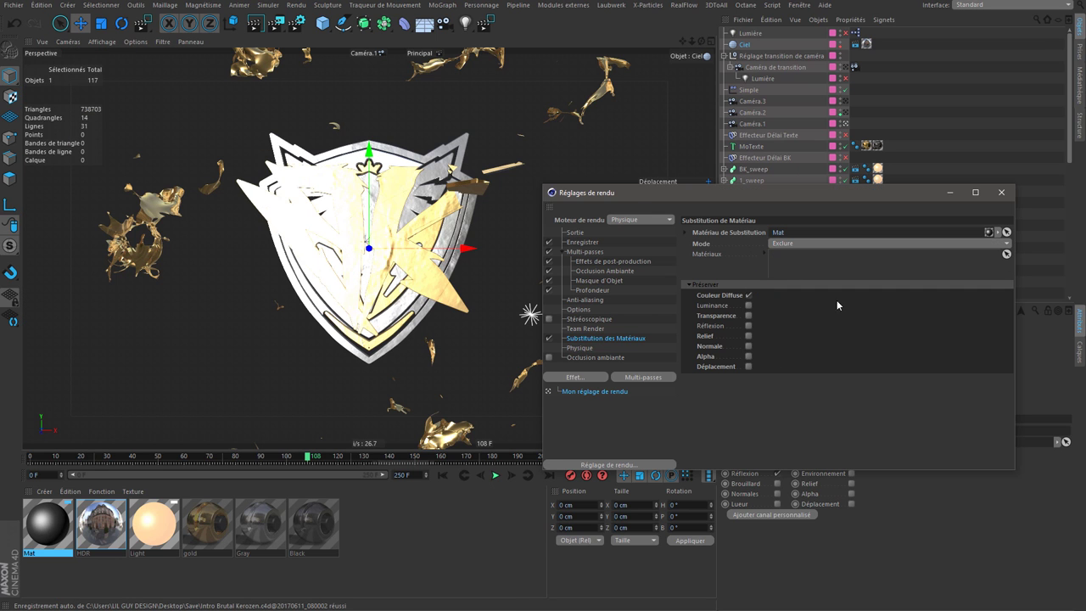
pyautogui.click(749, 295)
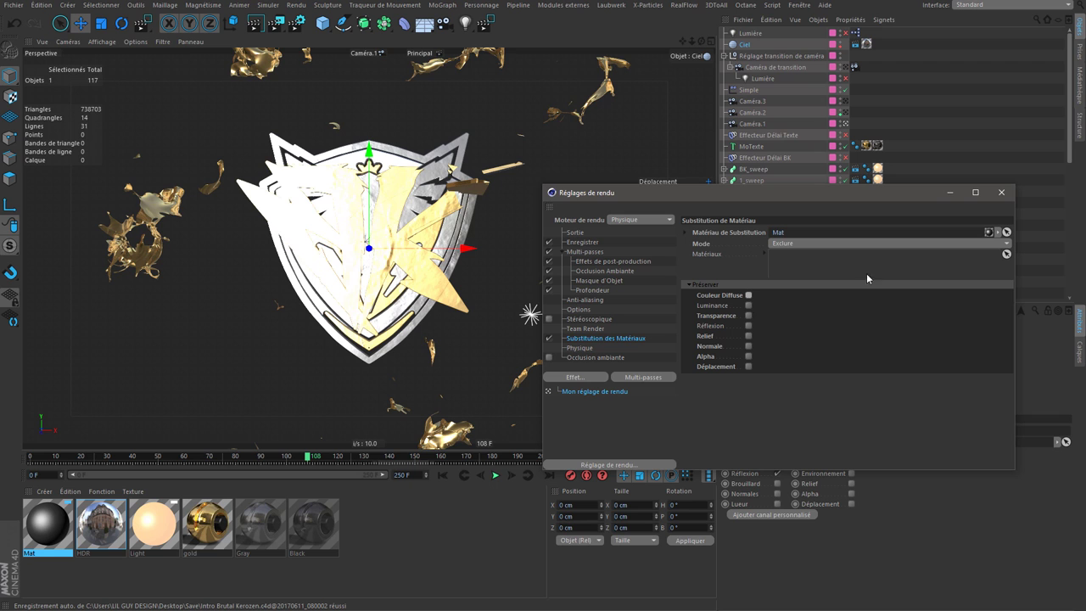
pyautogui.click(1003, 195)
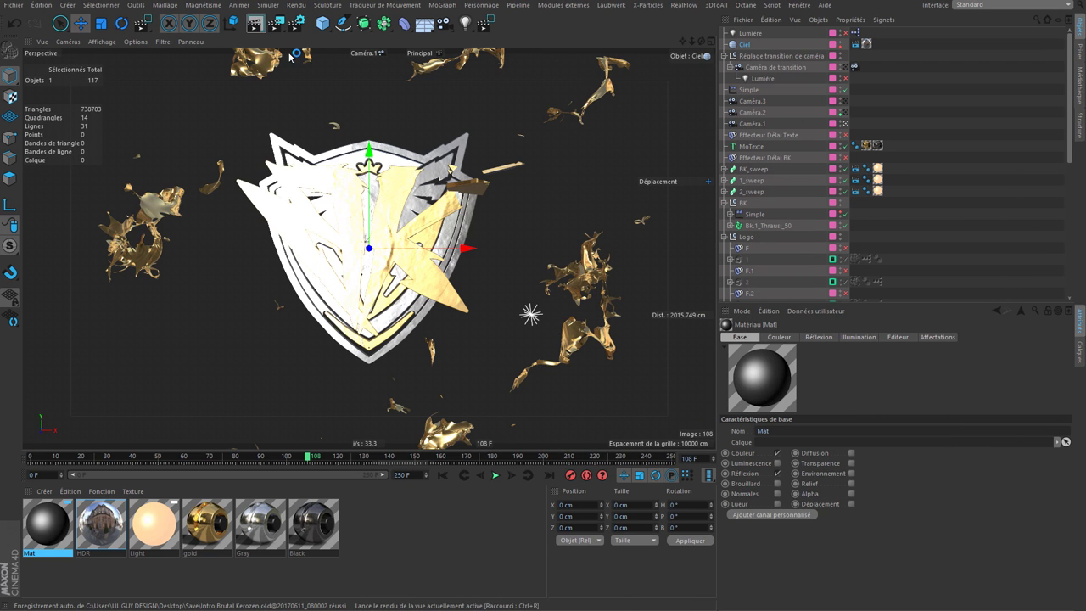
# Set the render output to the current frame only, at 960 × 540 pixels
pyautogui.click(296, 23)
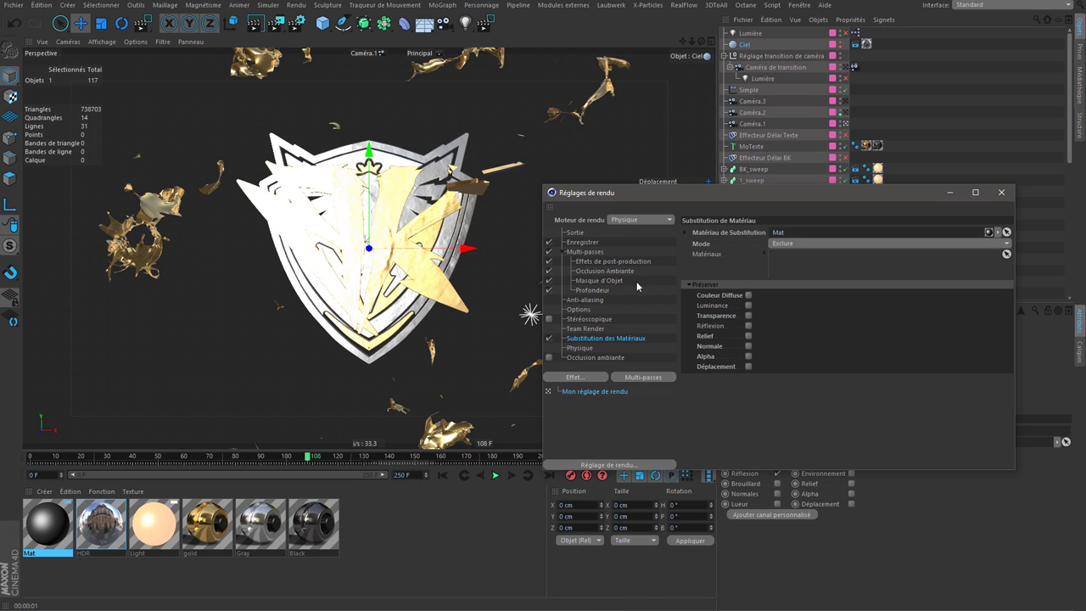
pyautogui.click(585, 234)
pyautogui.click(819, 356)
pyautogui.click(819, 365)
pyautogui.click(594, 243)
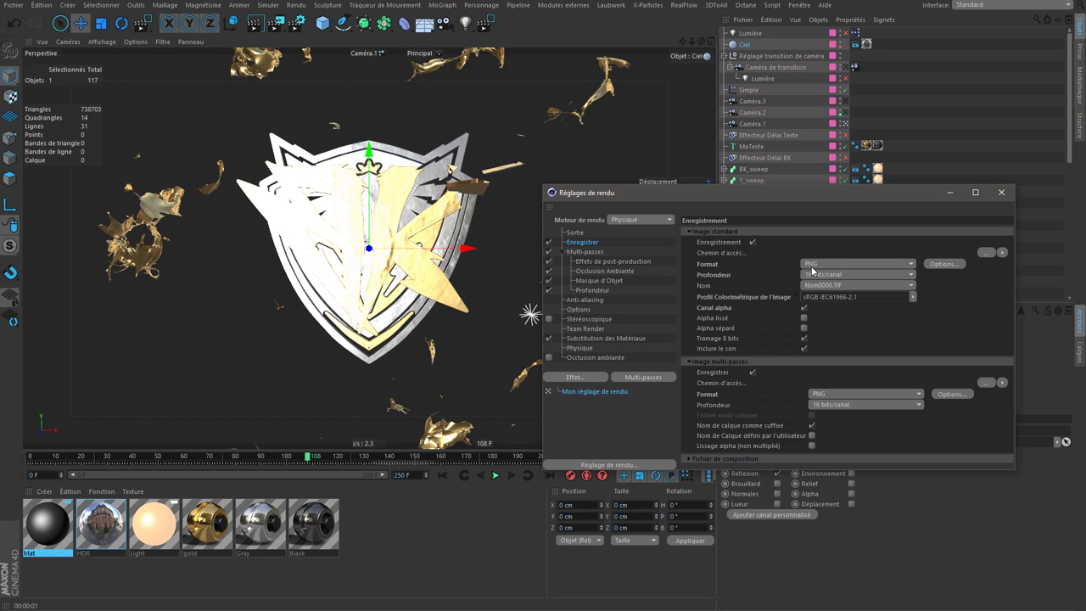
pyautogui.click(577, 233)
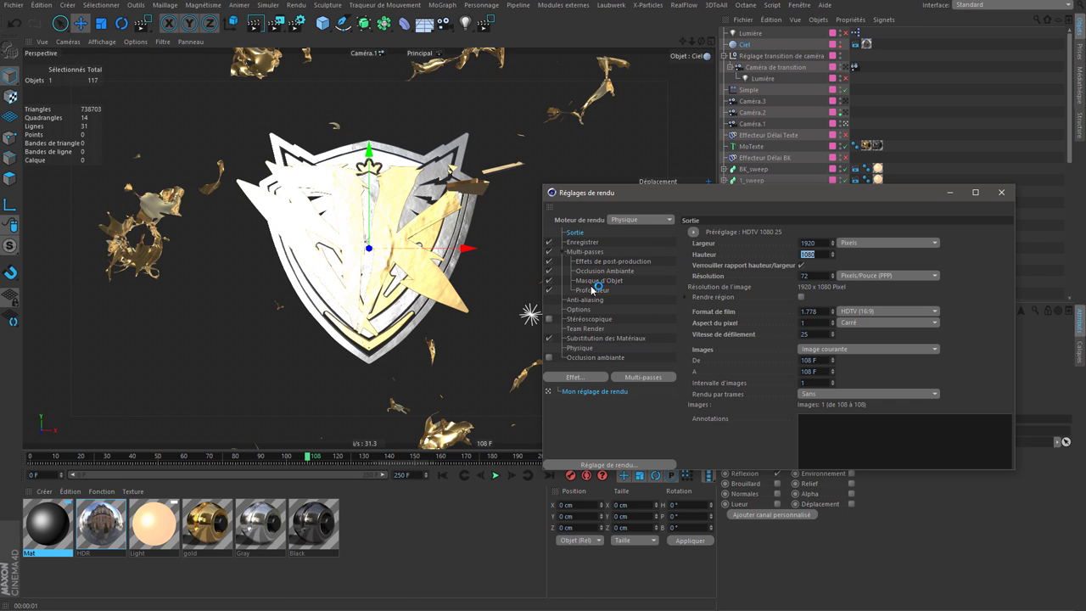
pyautogui.write('40')
pyautogui.press('Return')
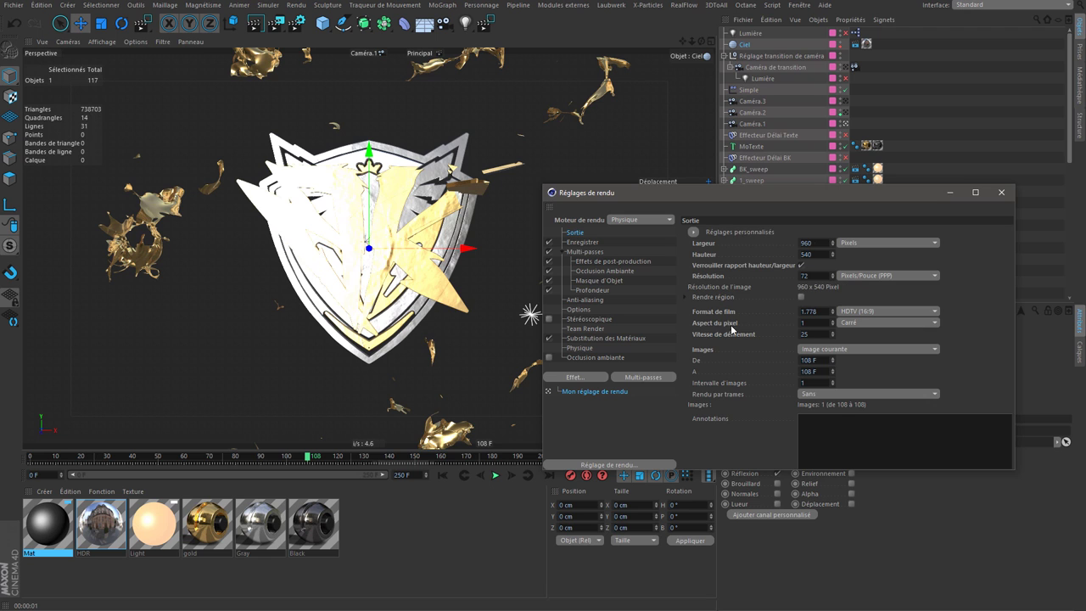
pyautogui.click(584, 245)
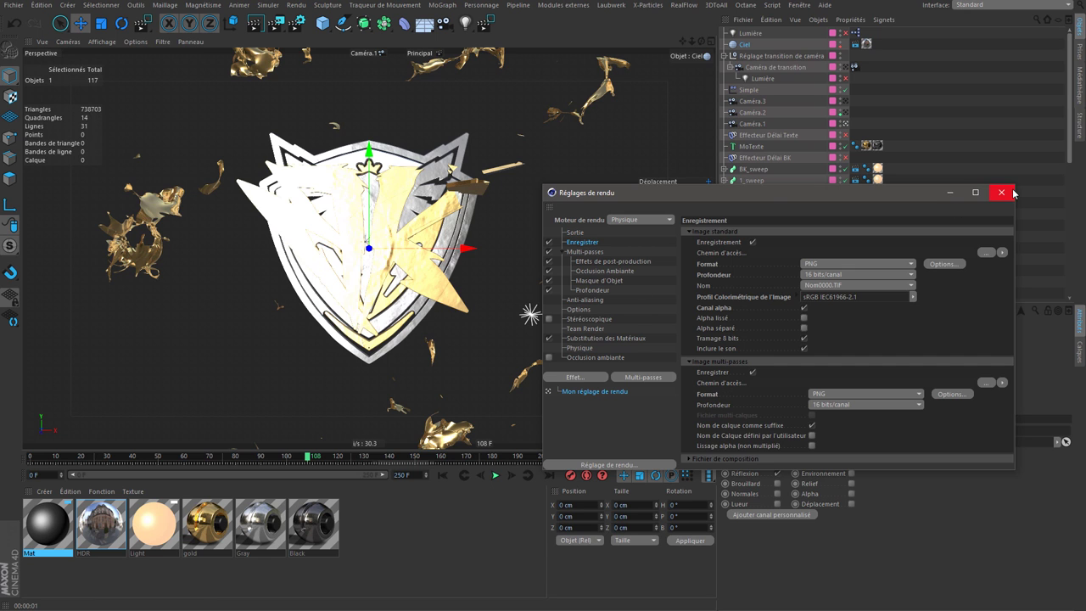
pyautogui.click(1002, 192)
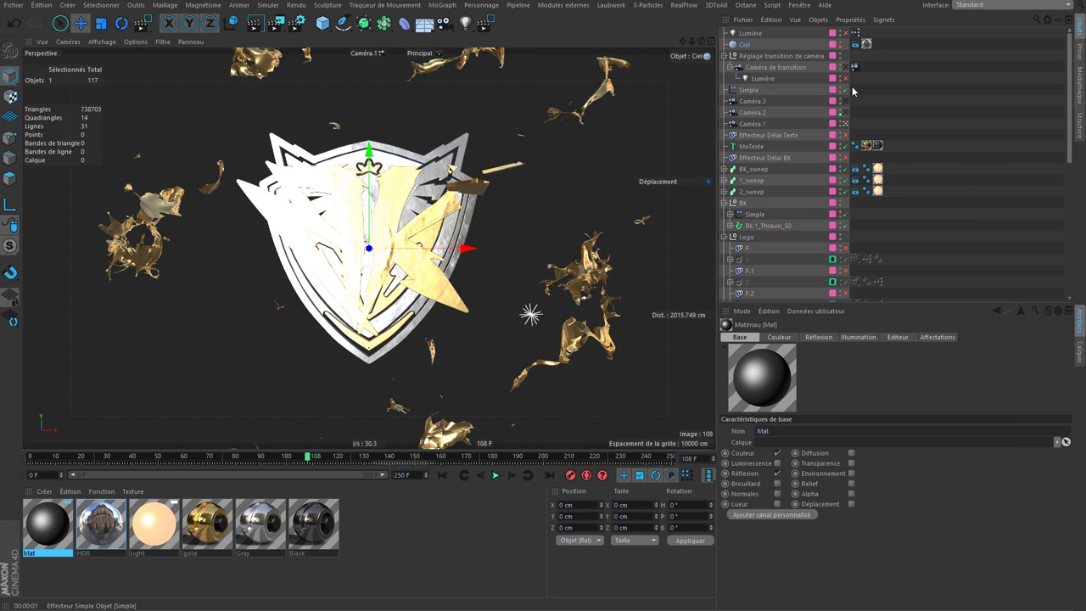
# Scrub the Camera Morph through frames 12, 49 and 62, then return to frame 0
pyautogui.click(752, 124)
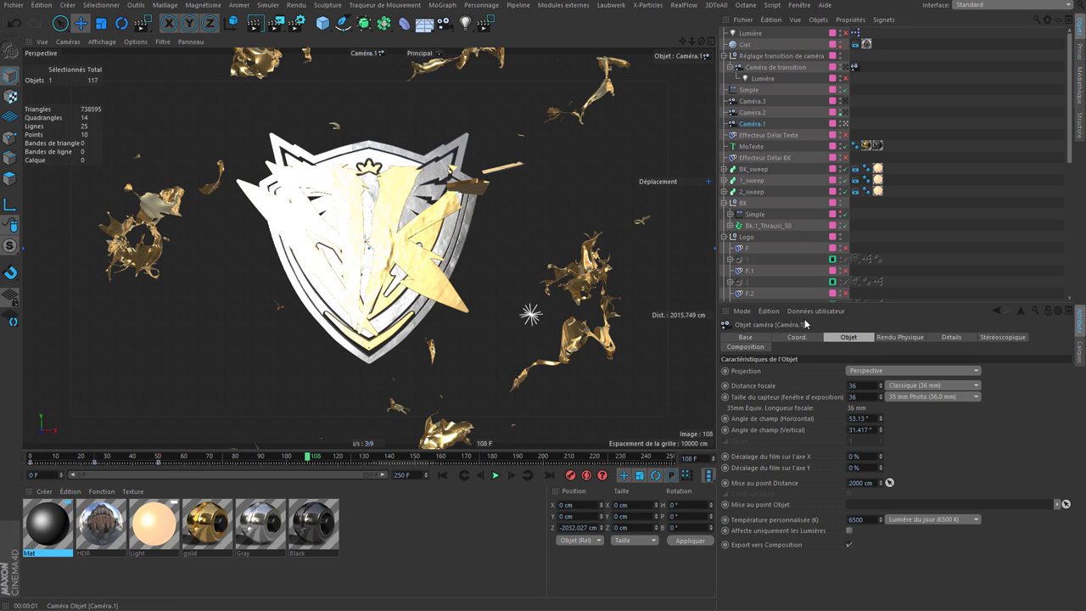
pyautogui.click(855, 66)
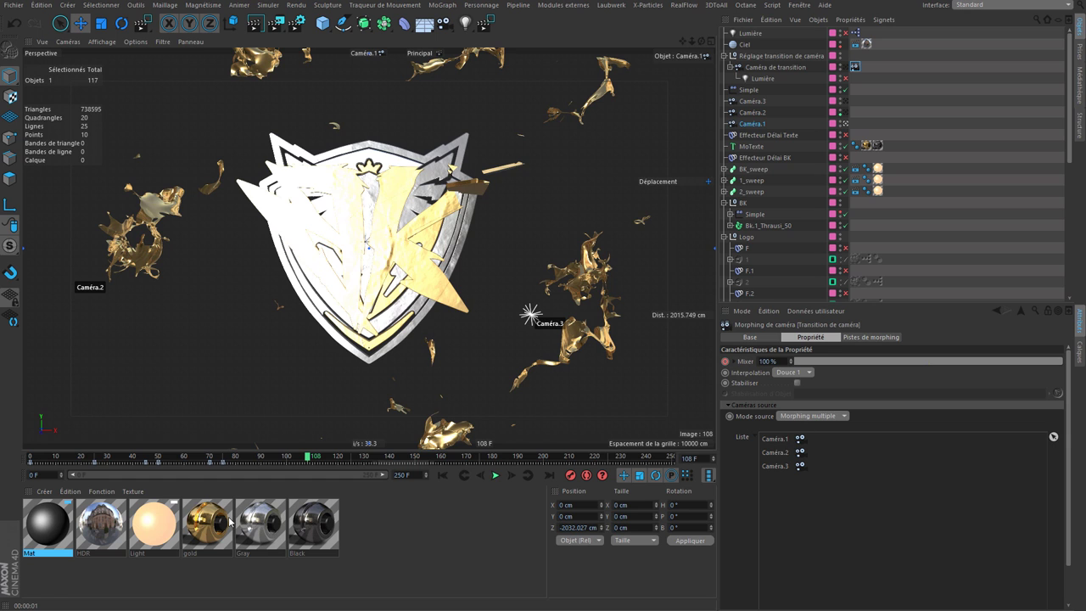
pyautogui.click(443, 475)
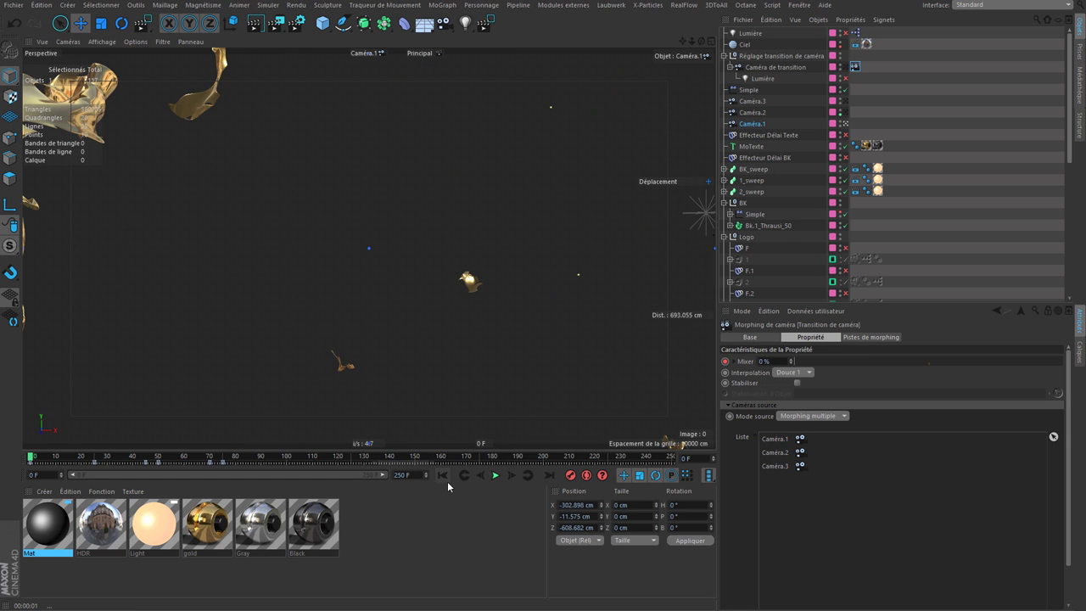
pyautogui.click(61, 458)
pyautogui.moveTo(74, 459); pyautogui.dragTo(156, 463)
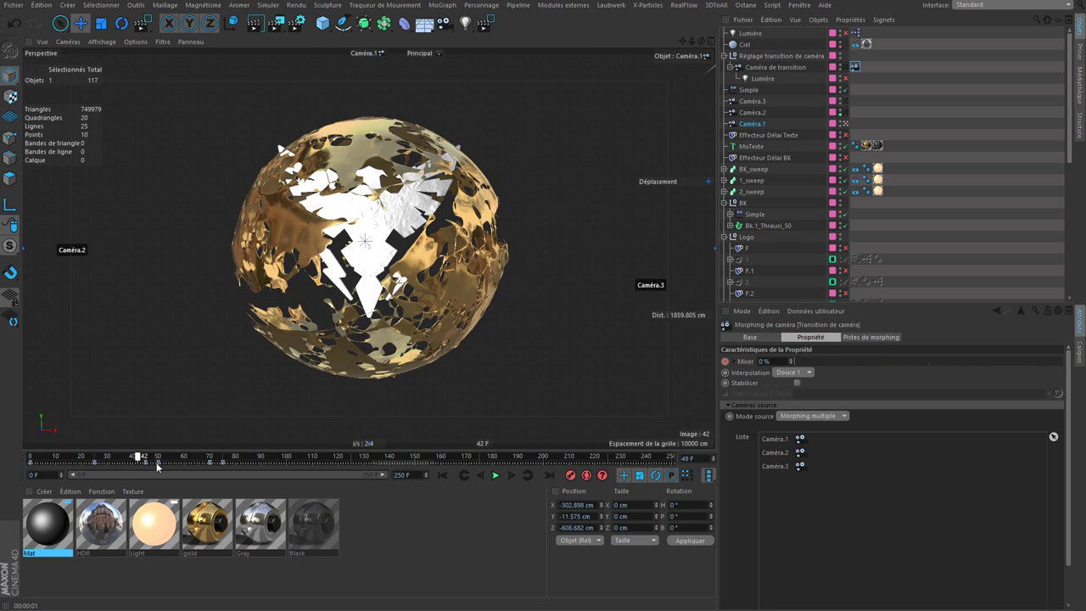
pyautogui.moveTo(178, 463); pyautogui.dragTo(193, 459)
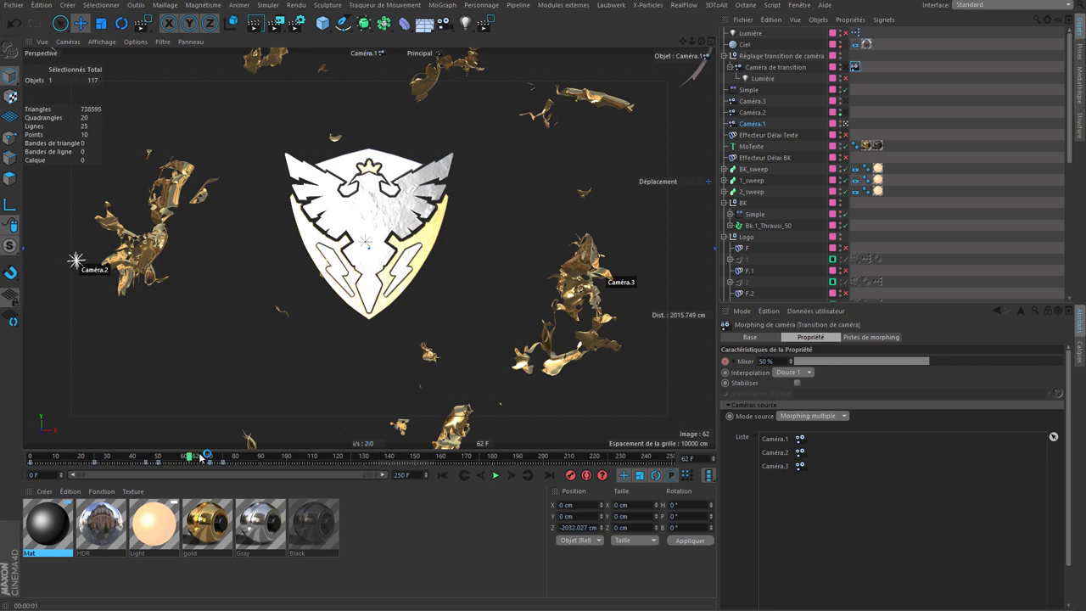
pyautogui.click(441, 479)
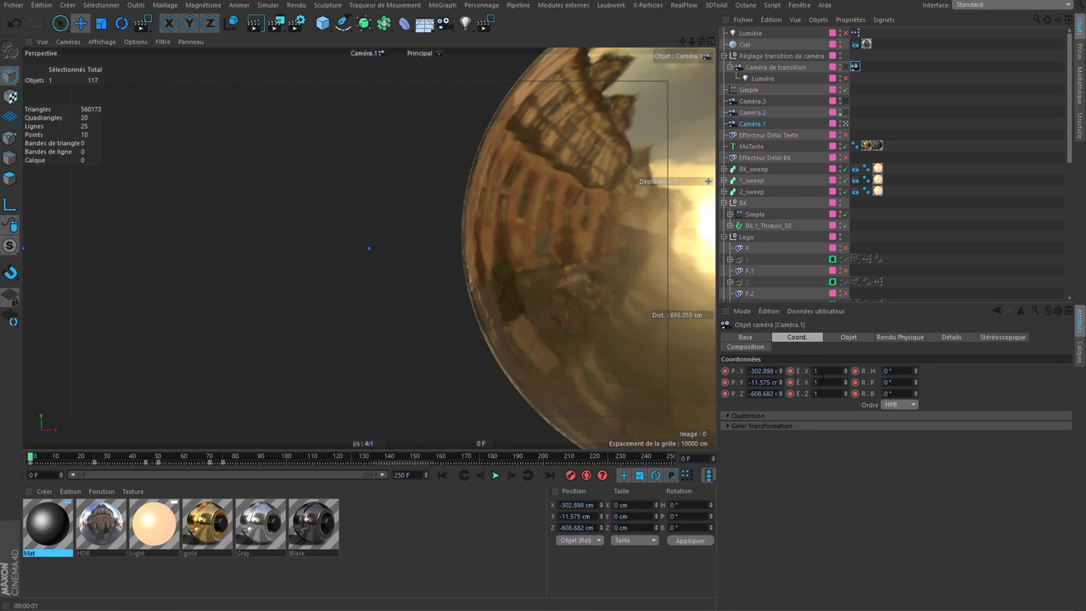
# Browse Caméra.1's Object, Physical, Details, Stereoscopic and Composition settings
pyautogui.click(847, 337)
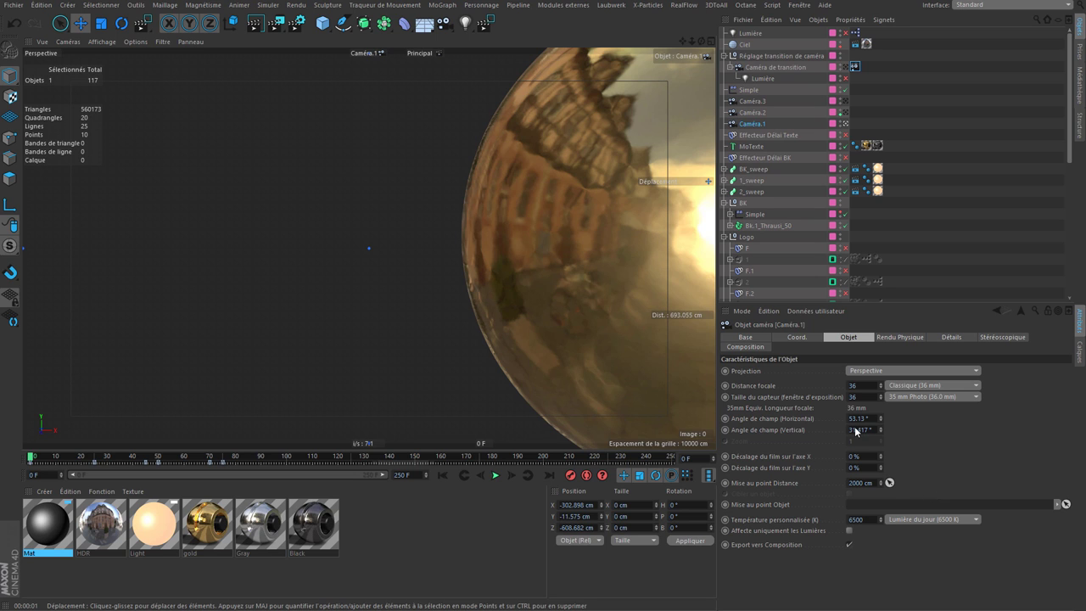
pyautogui.click(898, 338)
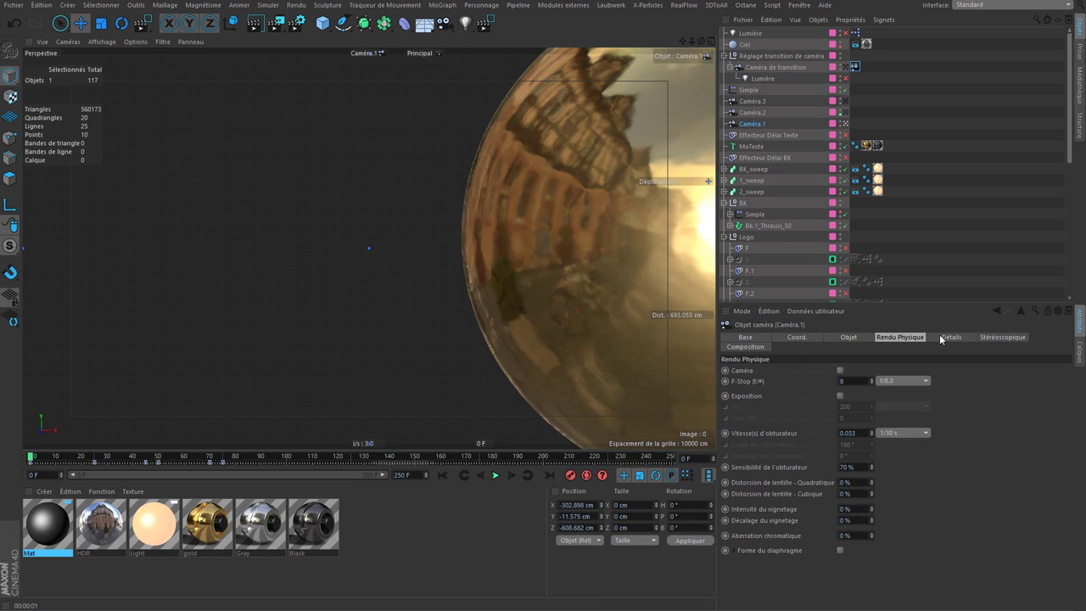
pyautogui.click(849, 337)
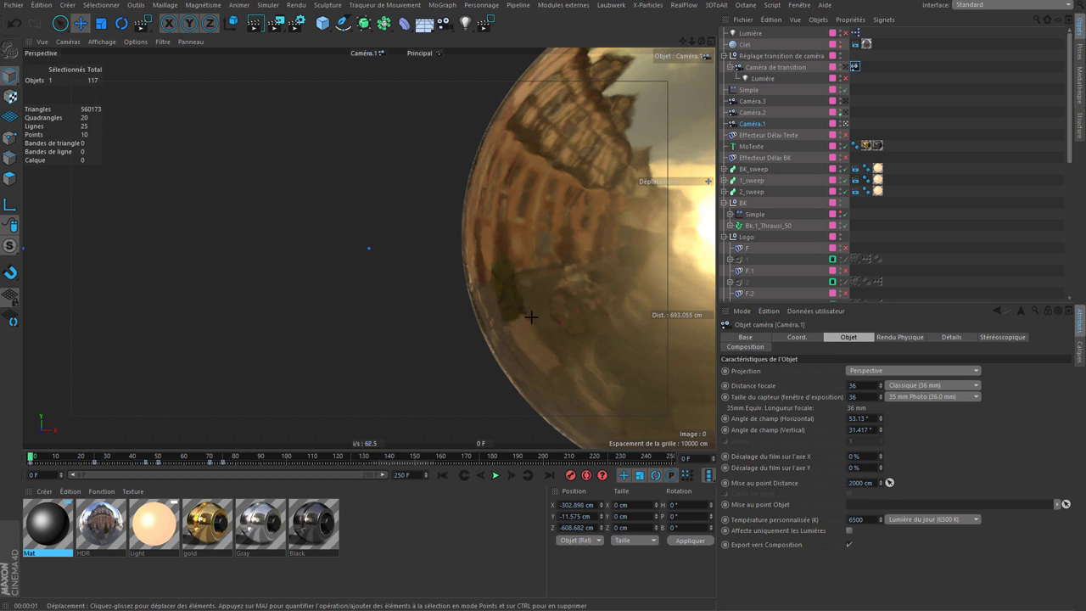
pyautogui.click(946, 338)
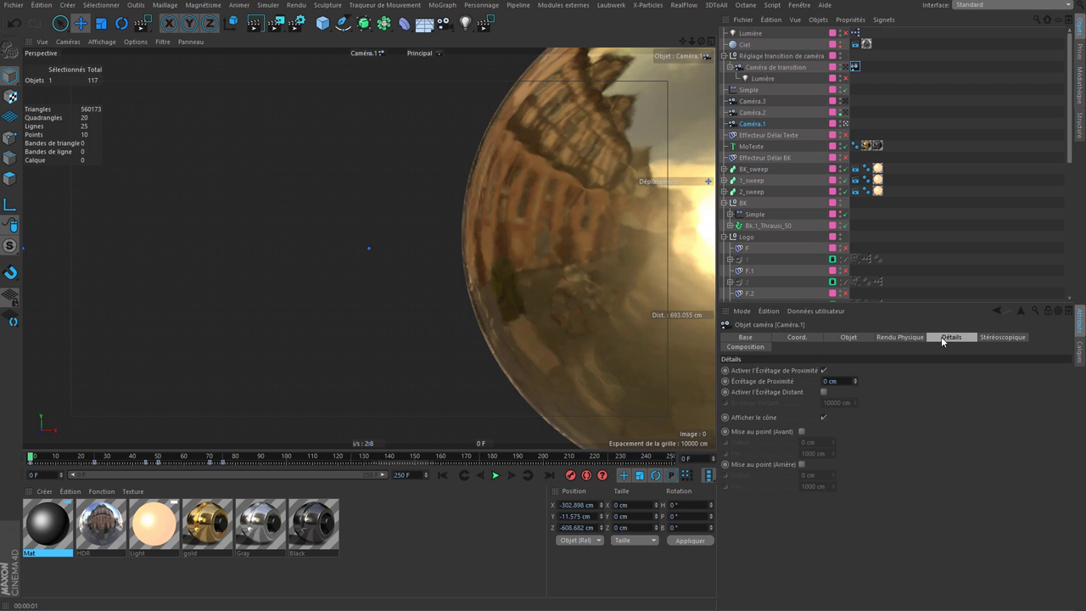
pyautogui.click(1006, 338)
pyautogui.click(756, 348)
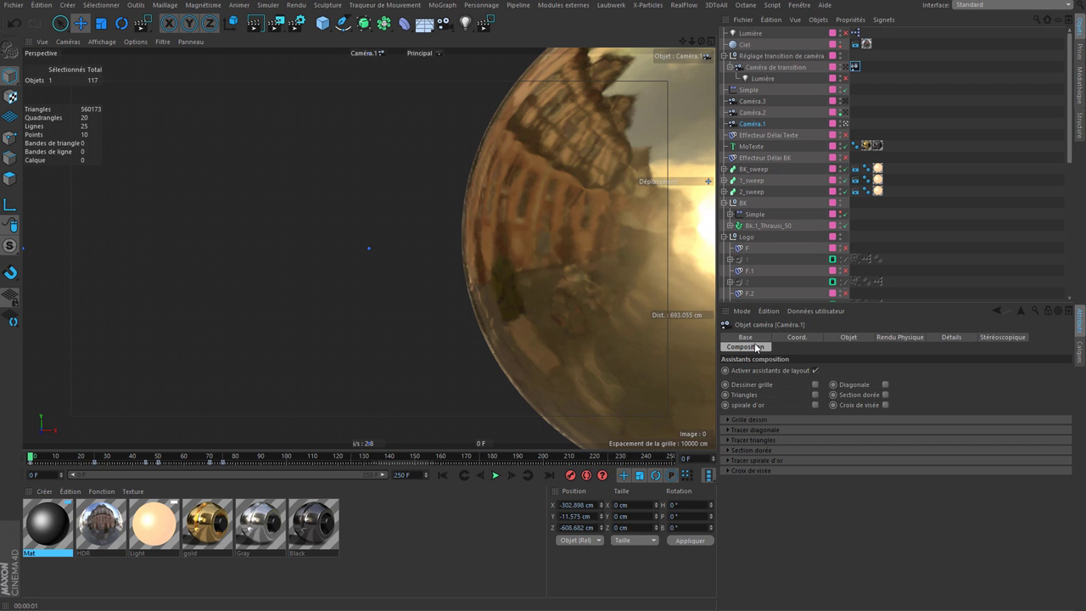
pyautogui.click(856, 339)
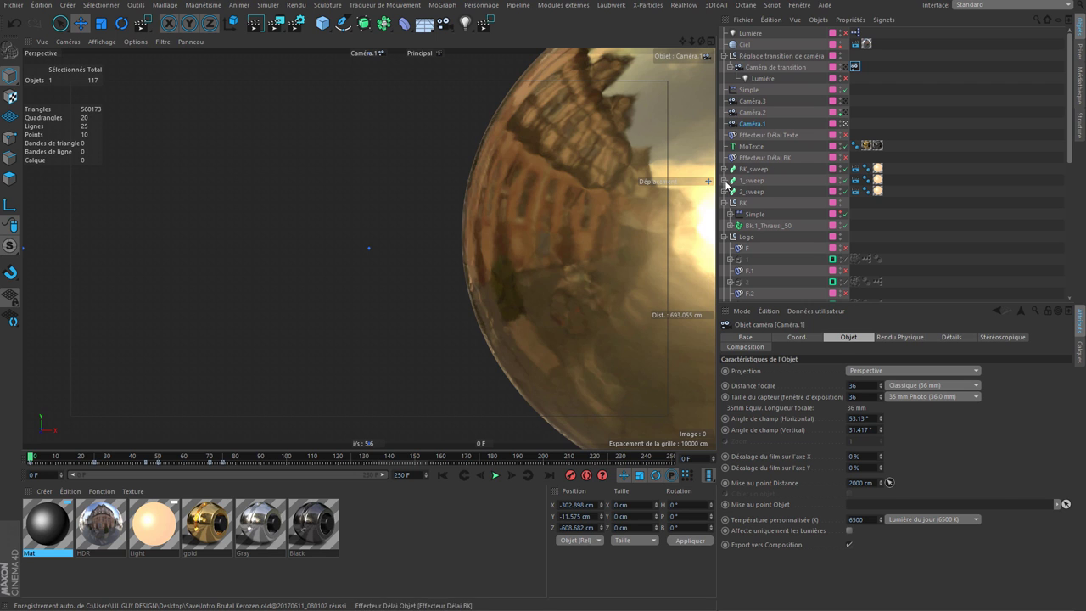
# Show cameras in the viewport via the display filter and start a new empty document
pyautogui.click(162, 41)
pyautogui.click(181, 150)
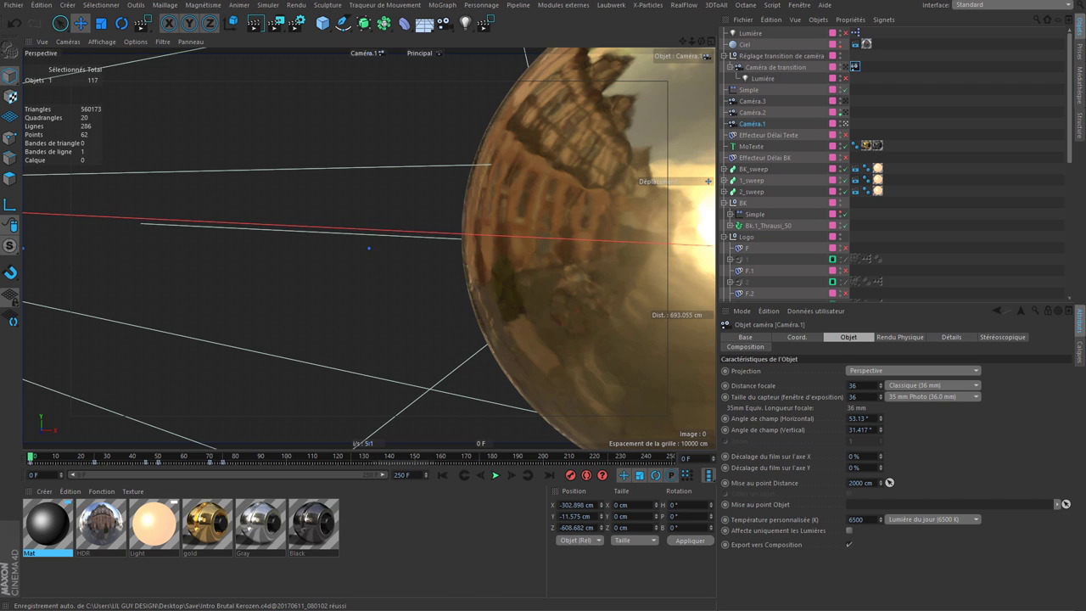
pyautogui.click(13, 5)
pyautogui.click(80, 110)
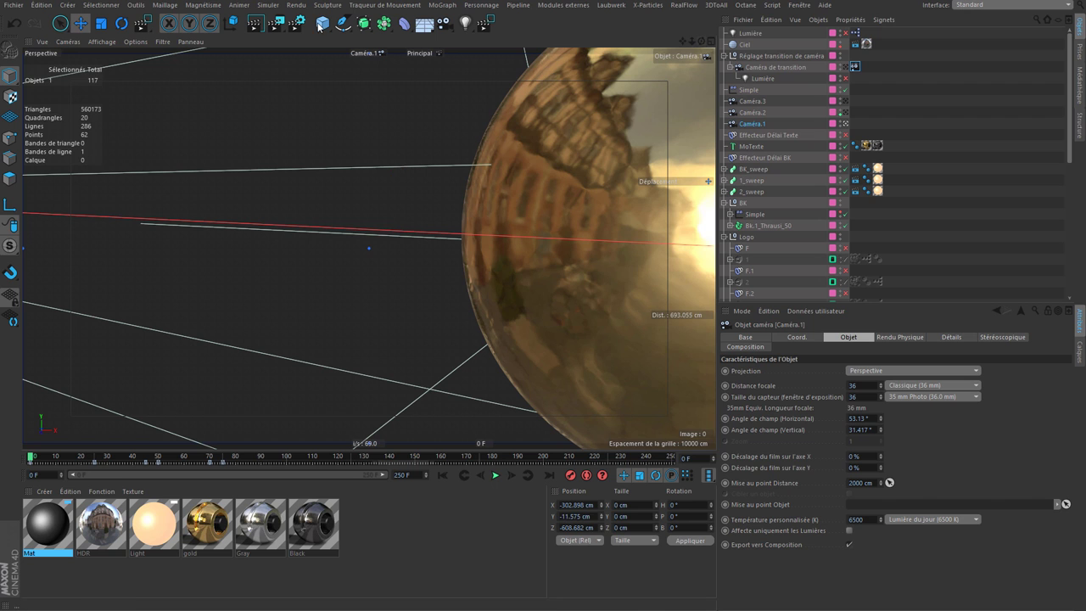
pyautogui.click(13, 5)
pyautogui.click(28, 22)
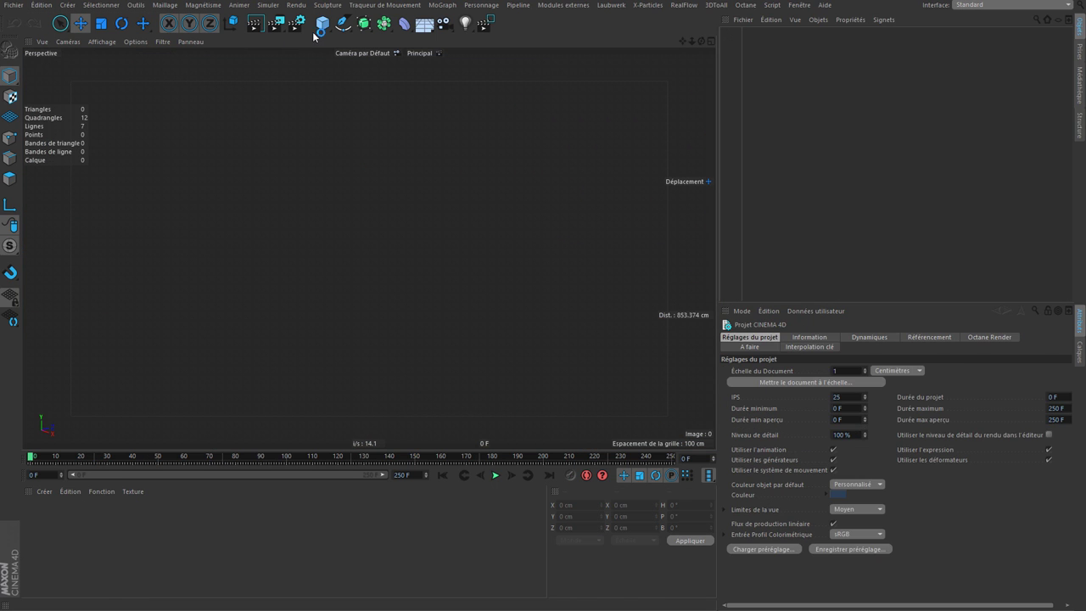
# Add a cube and a camera focused on it, then view through the camera from further back
pyautogui.click(321, 22)
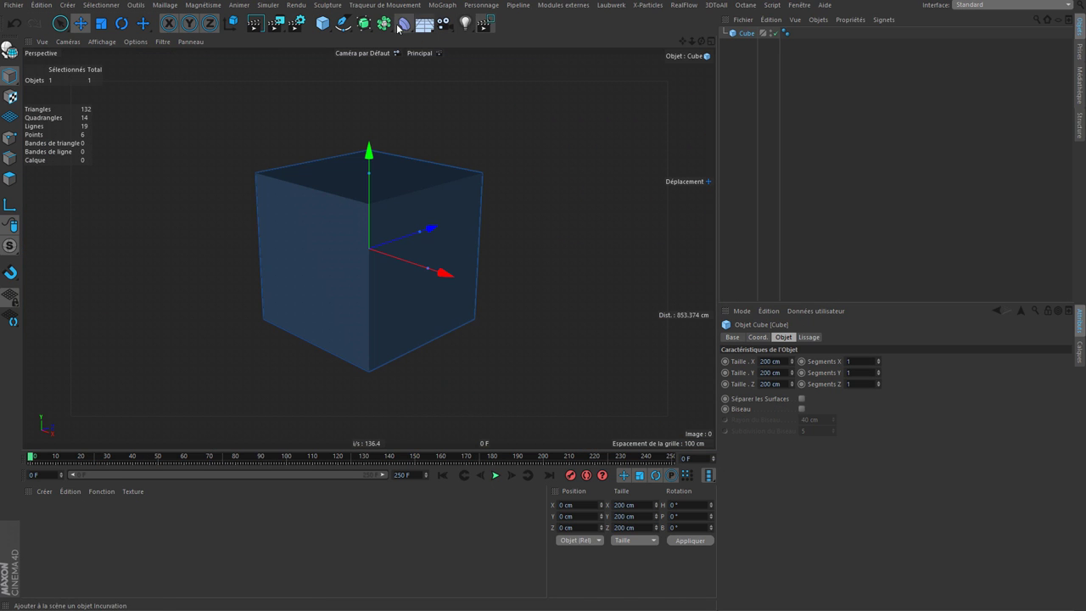
pyautogui.click(445, 23)
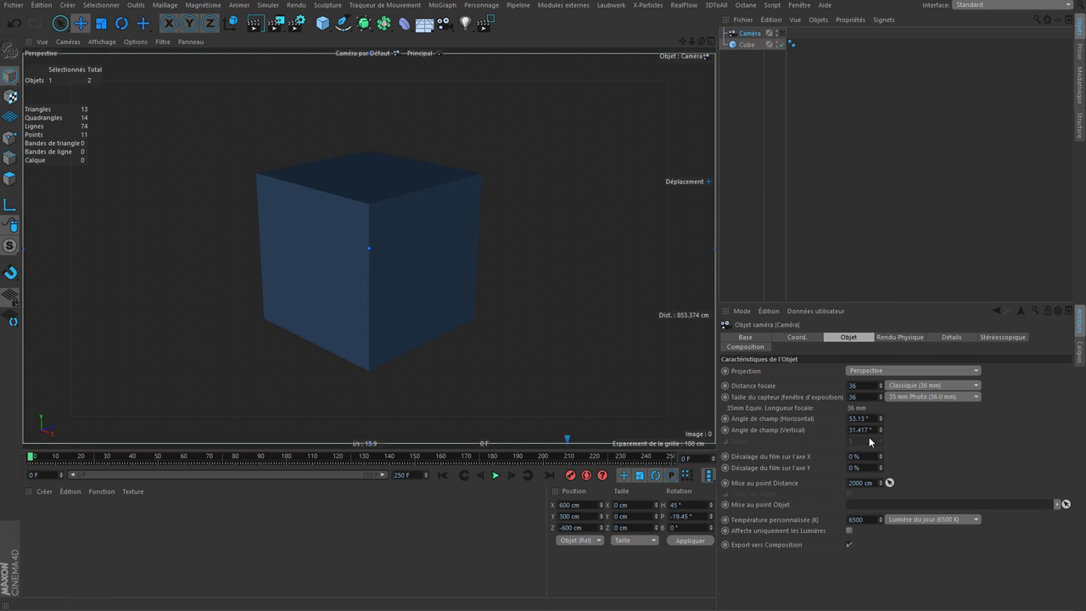
pyautogui.moveTo(890, 483); pyautogui.dragTo(452, 284)
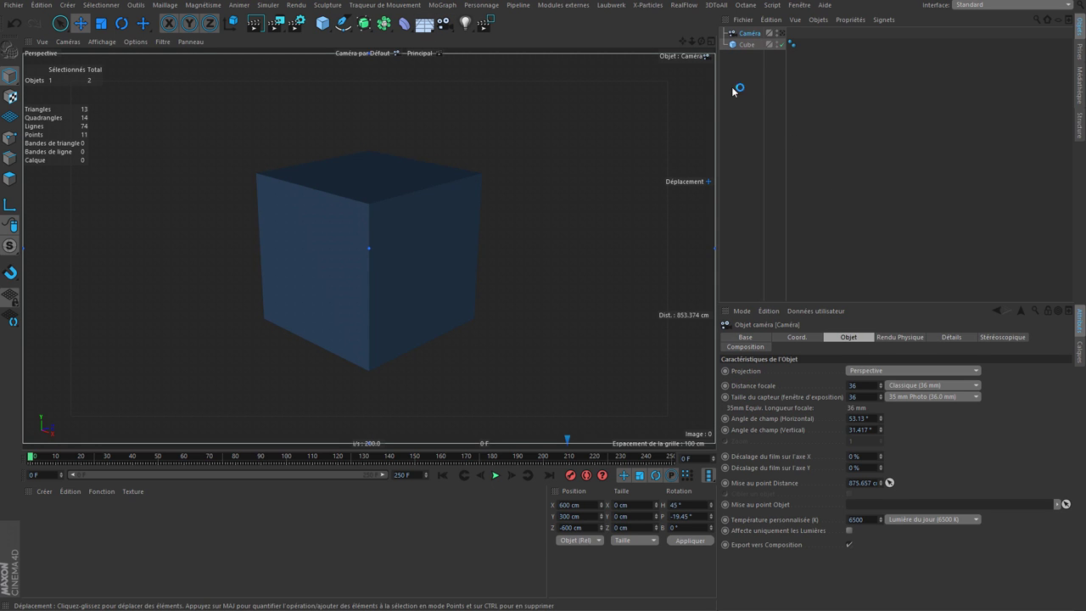
pyautogui.click(780, 32)
pyautogui.scroll(-2, 406, 283)
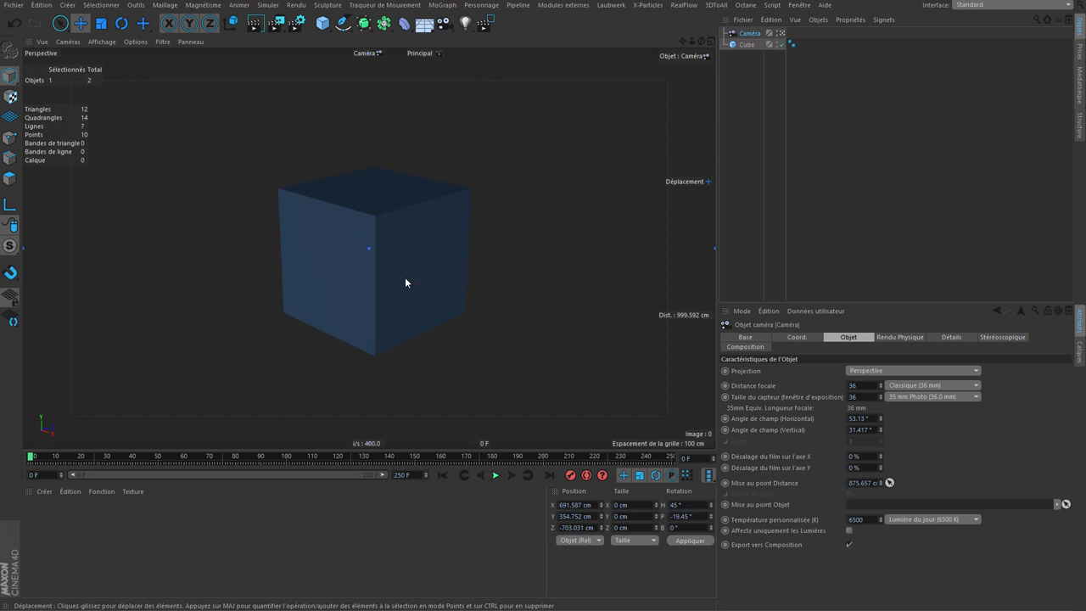
pyautogui.scroll(-1, 406, 282)
pyautogui.moveTo(889, 483); pyautogui.dragTo(443, 268)
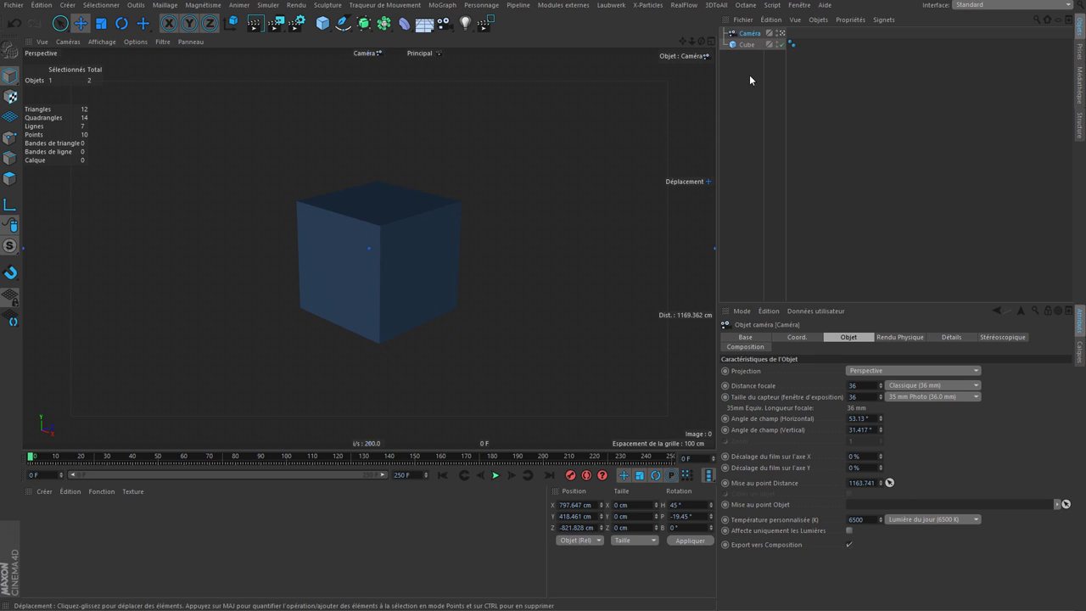
# Copy the new camera and switch back to the Intro Brutal Kerozen document
pyautogui.click(772, 20)
pyautogui.click(779, 32)
pyautogui.click(771, 20)
pyautogui.click(799, 4)
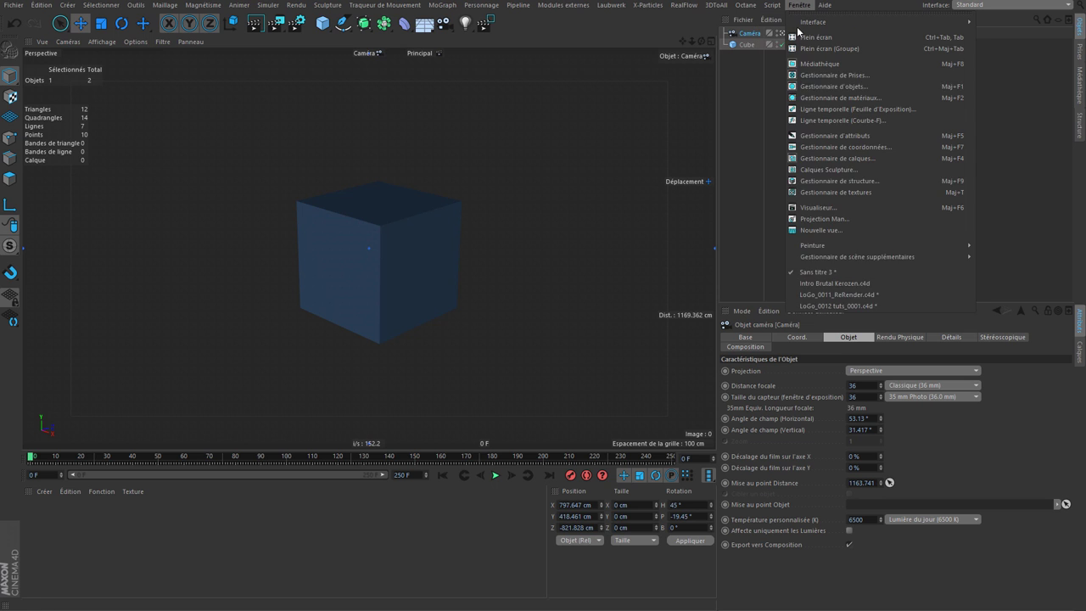
pyautogui.click(826, 292)
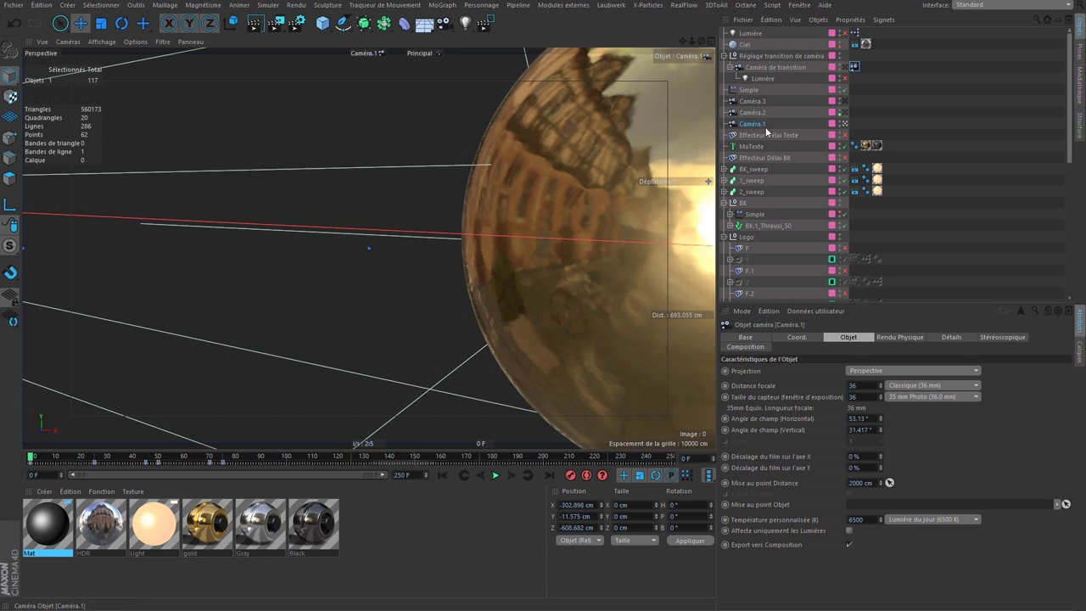
# Paste the copied camera into the shield scene, then delete it again
pyautogui.click(771, 20)
pyautogui.click(789, 80)
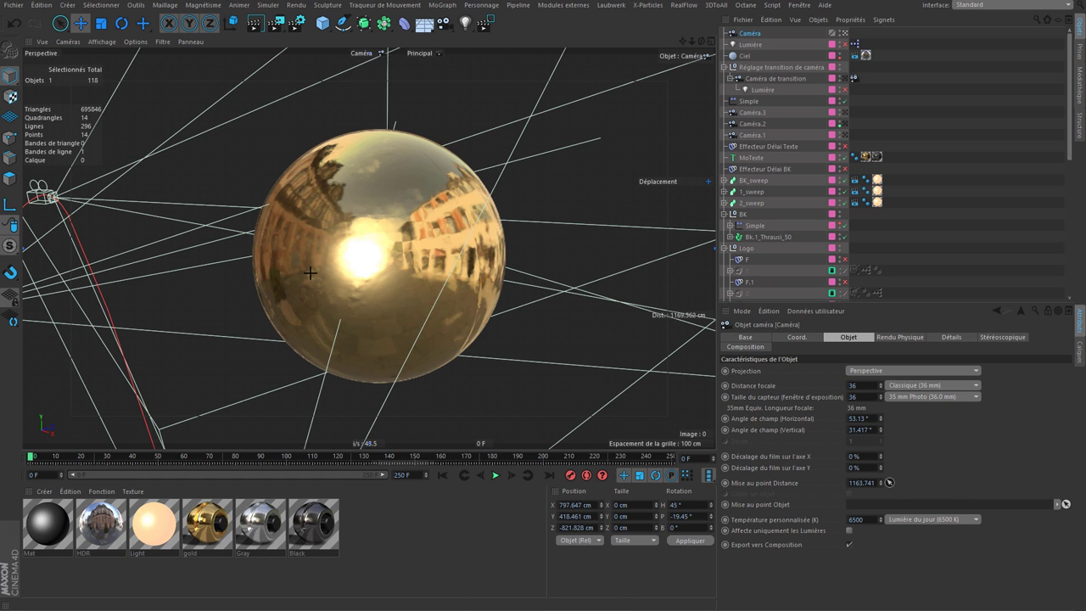
pyautogui.click(770, 19)
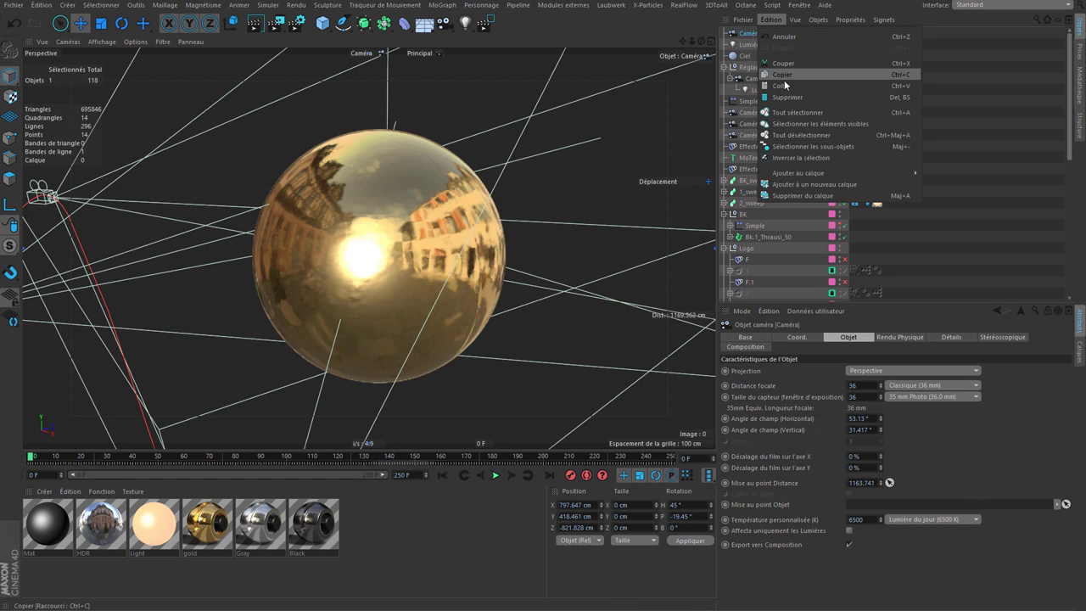
pyautogui.click(788, 97)
# Select all objects in the shield scene and copy them
pyautogui.click(770, 18)
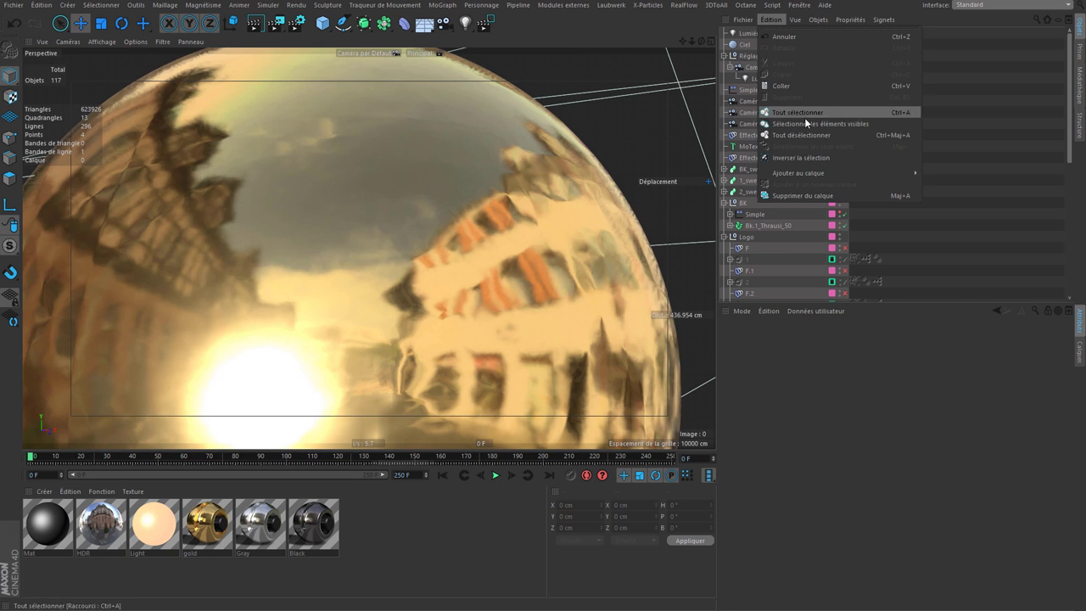
pyautogui.click(806, 112)
pyautogui.click(770, 18)
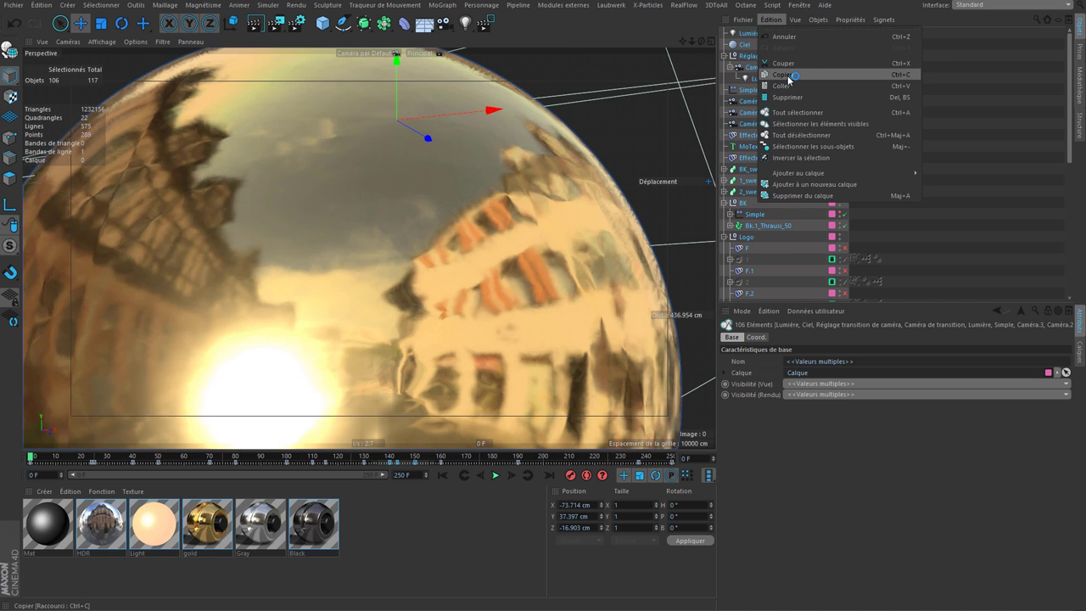
pyautogui.click(785, 74)
pyautogui.click(15, 6)
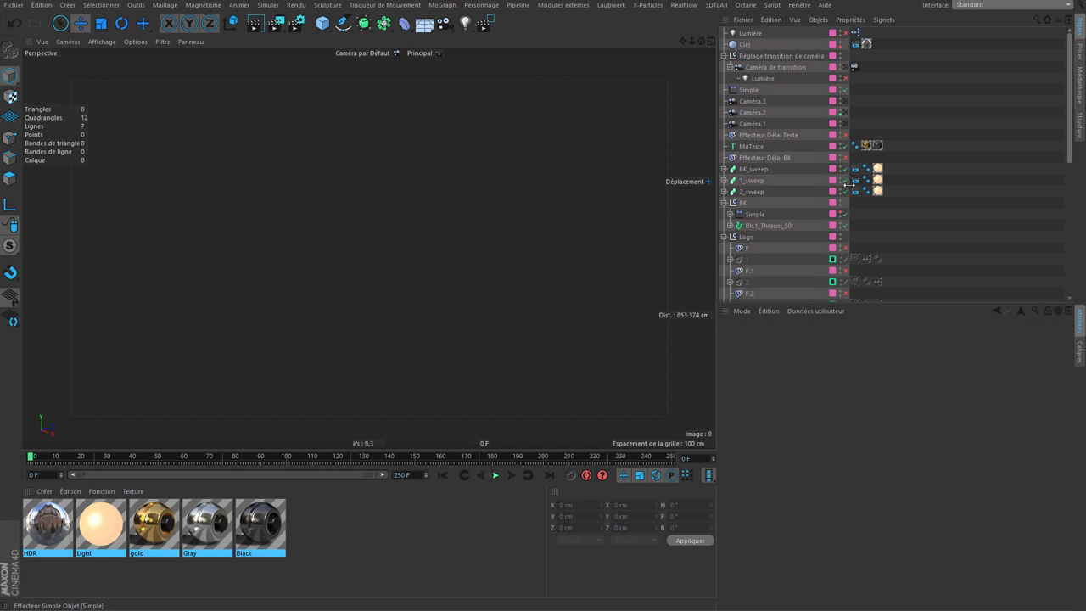
# Look through Caméra.1 and inspect the settings of Caméra.1, Caméra.2 and Caméra.3
pyautogui.click(849, 125)
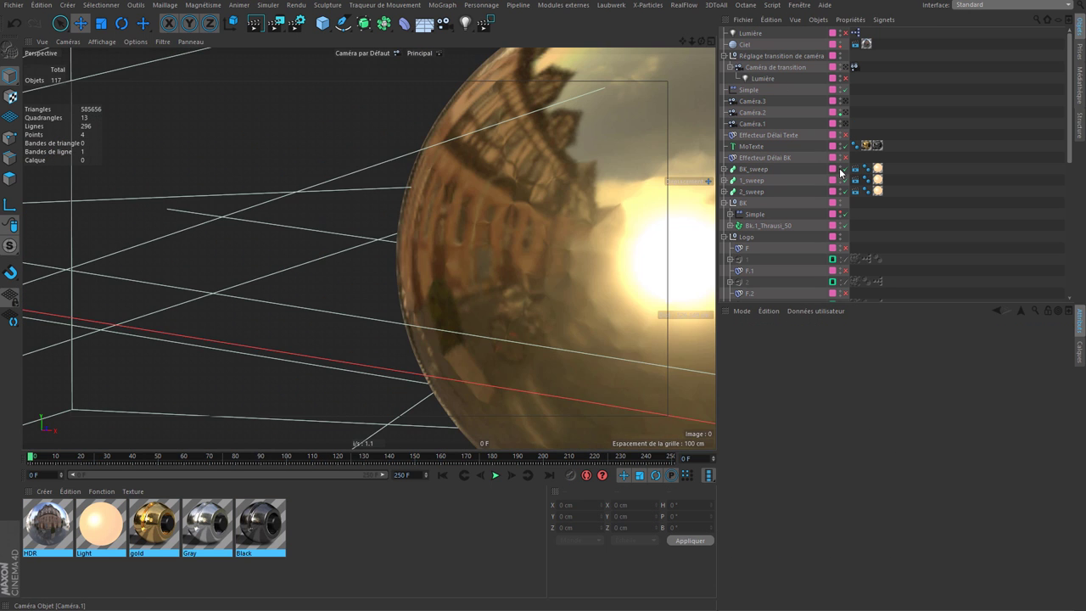
pyautogui.click(766, 125)
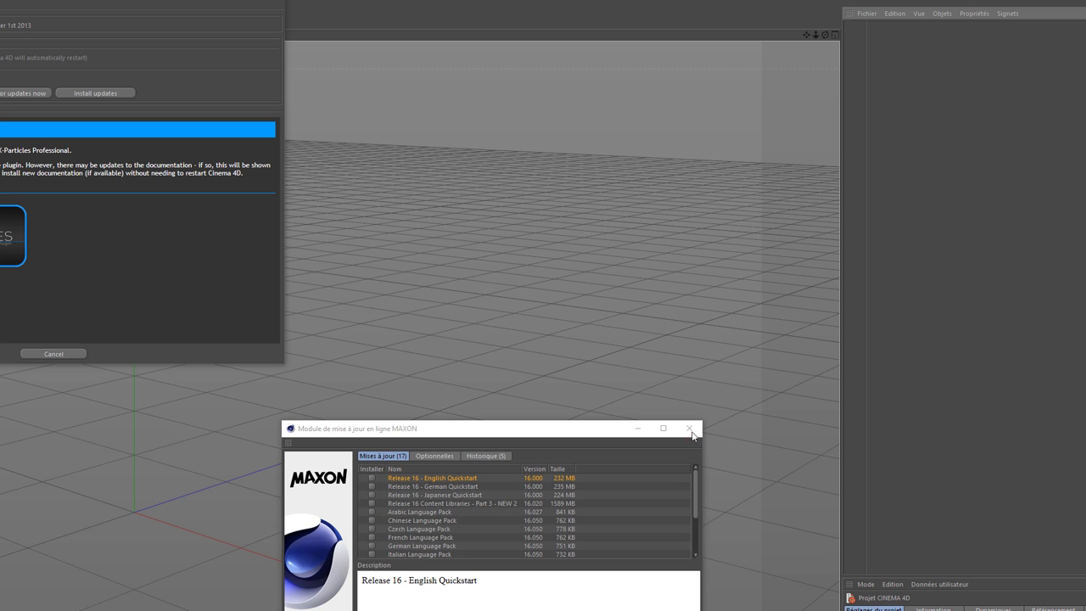
pyautogui.click(689, 429)
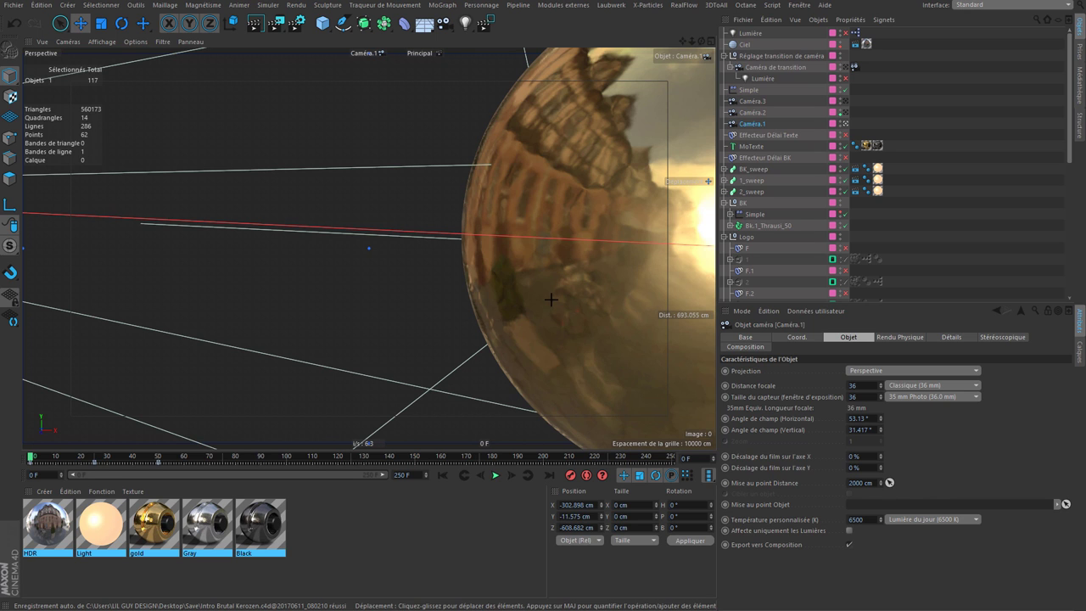
pyautogui.click(753, 112)
pyautogui.click(752, 101)
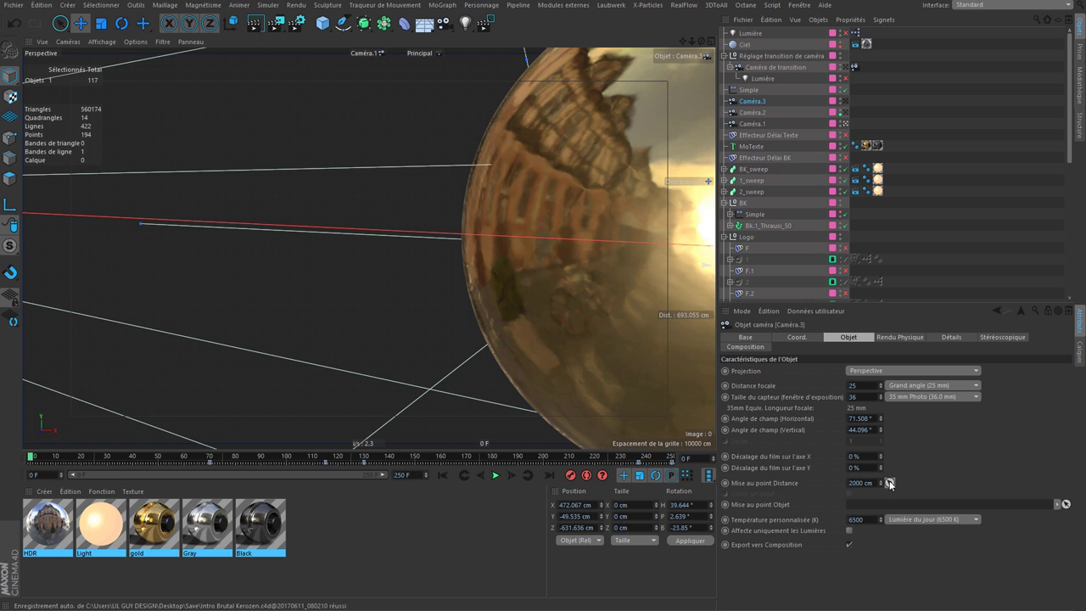
pyautogui.click(752, 124)
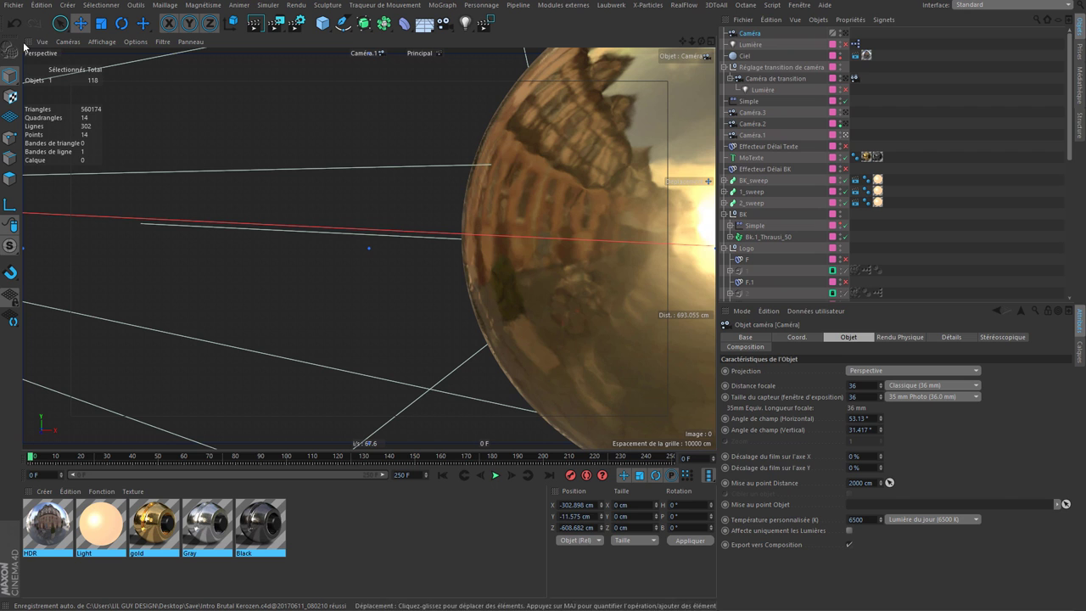
# Switch back to the Intro Brutal Kerozen document and open another Cinema 4D window
pyautogui.click(800, 6)
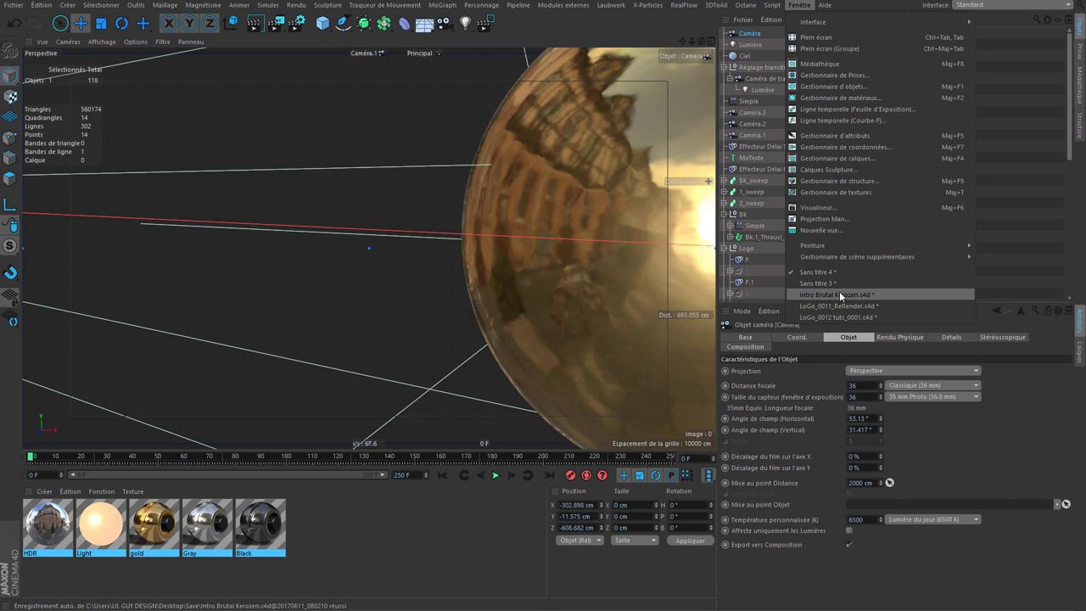
pyautogui.click(838, 297)
pyautogui.click(12, 8)
pyautogui.click(34, 97)
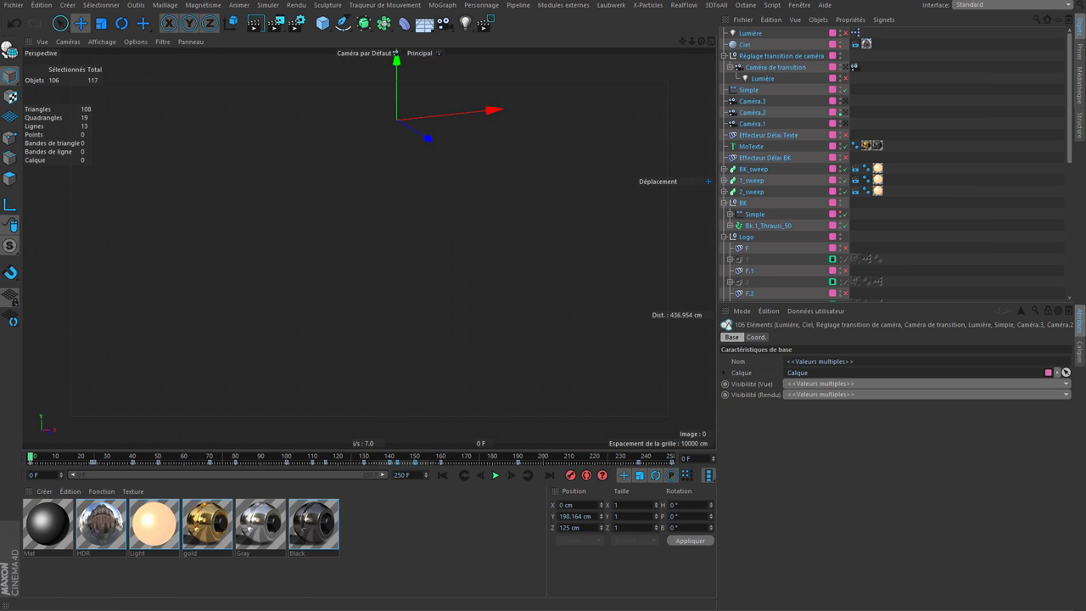
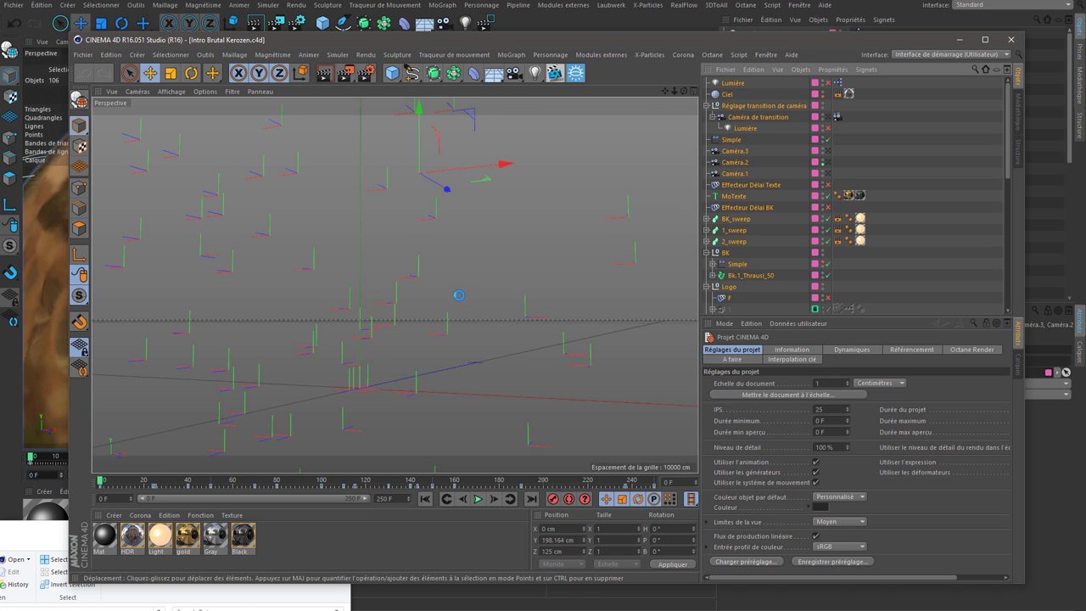
# Render the viewport, inspect the gold material's Réflexion layers in the Material Editor, then go to frame 153
pyautogui.click(312, 76)
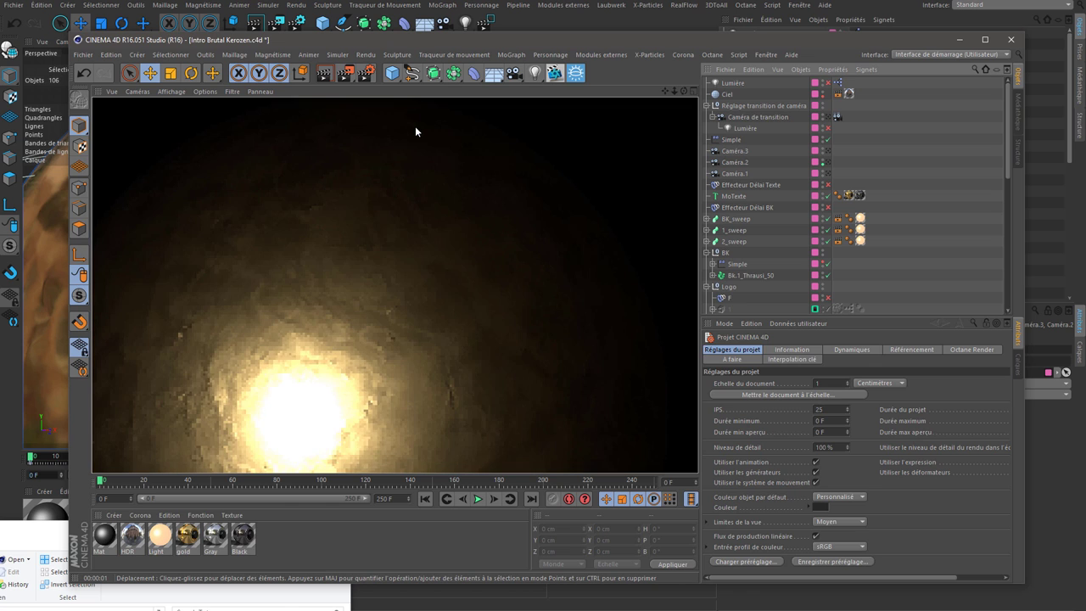
pyautogui.click(188, 536)
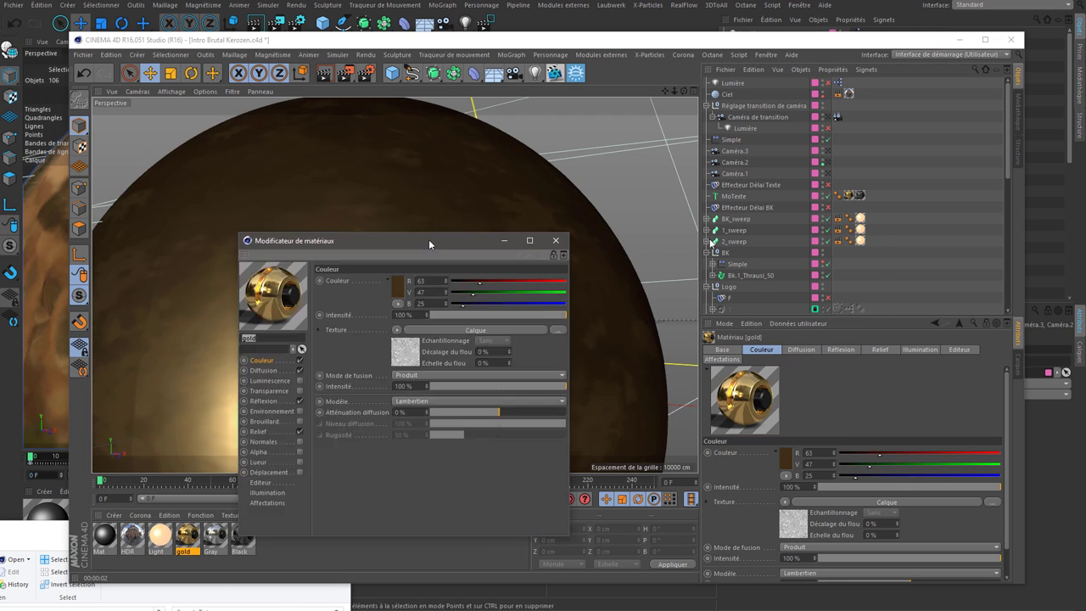
pyautogui.moveTo(431, 241); pyautogui.dragTo(738, 240)
pyautogui.click(585, 394)
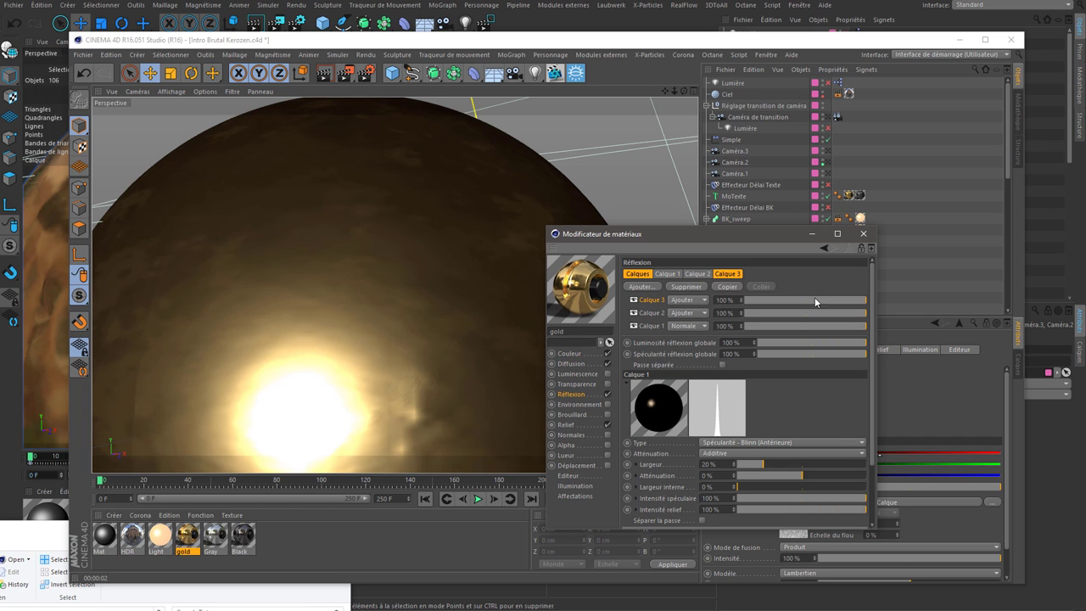
pyautogui.click(864, 233)
pyautogui.click(440, 481)
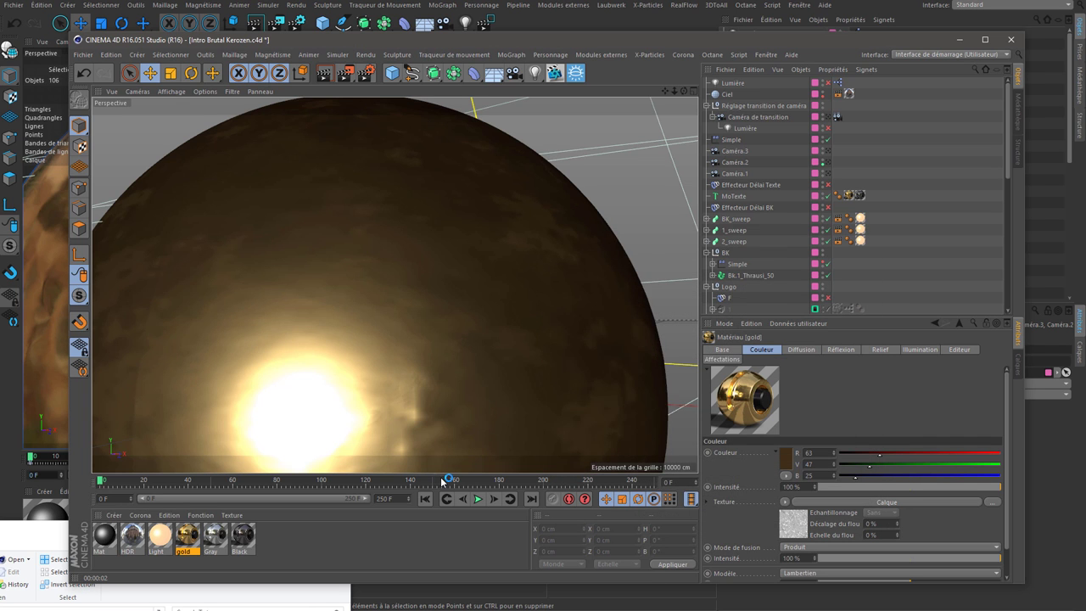
# Look through Caméra.1 and select it to show its settings
pyautogui.click(518, 482)
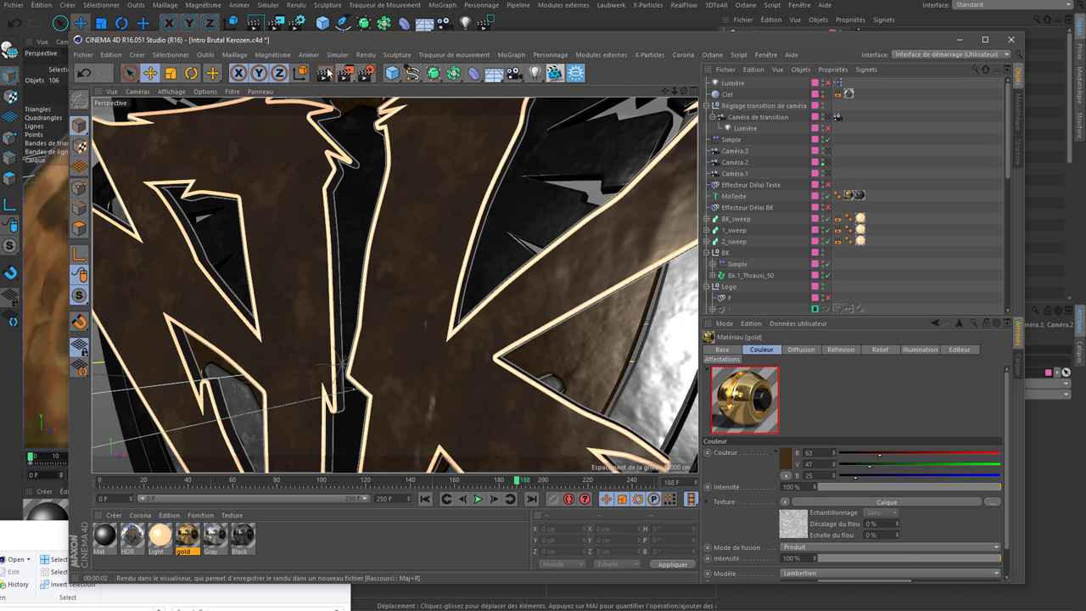
pyautogui.click(828, 173)
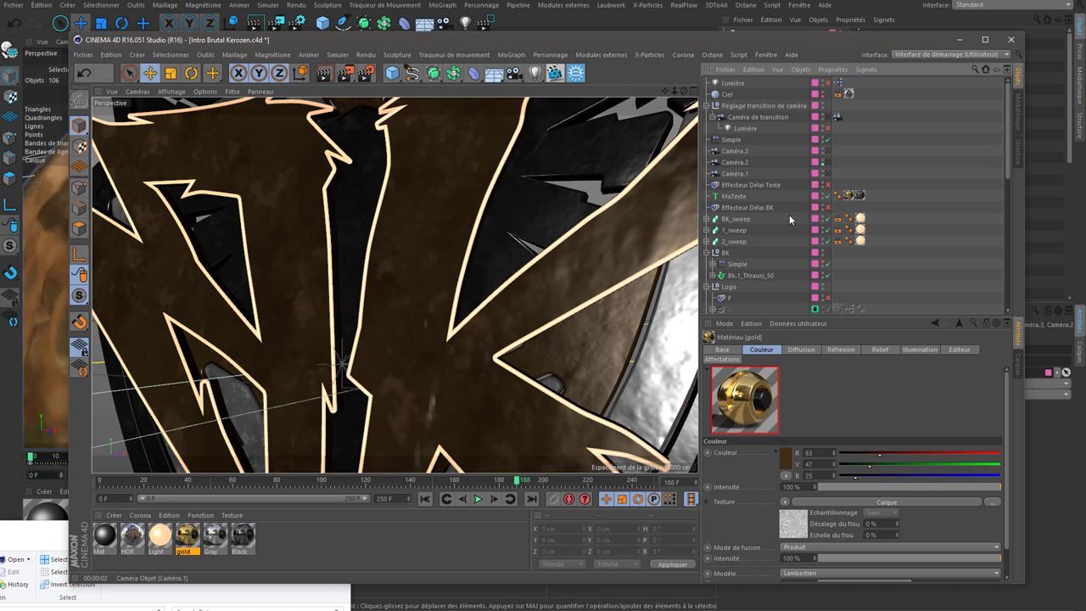
pyautogui.click(742, 174)
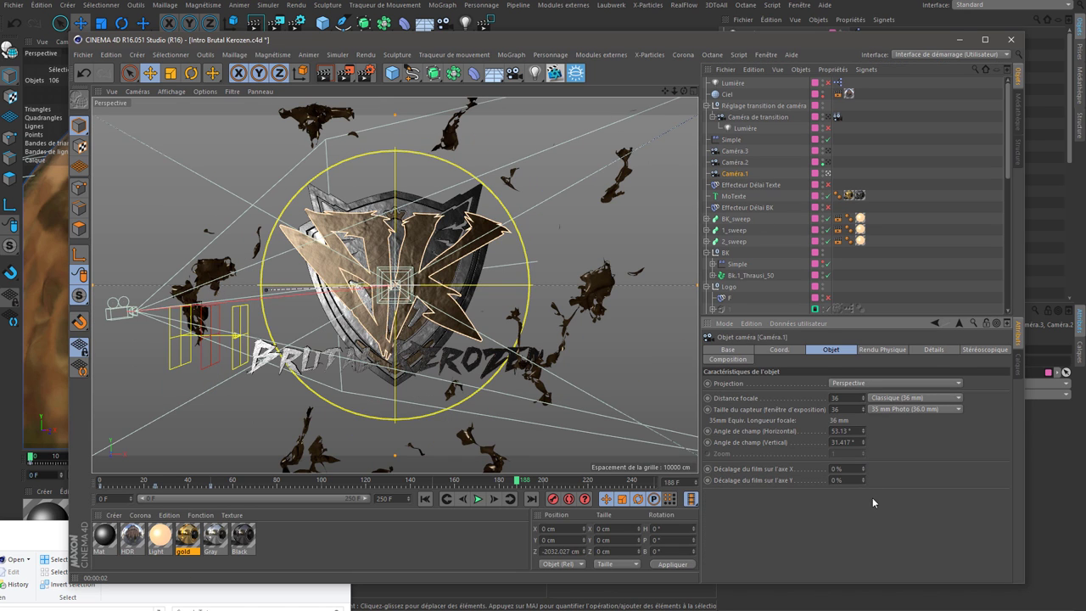
# Pick Caméra.1's focus distance of 920.329 cm on the gold sphere at frame 22, then deselect it
pyautogui.click(461, 277)
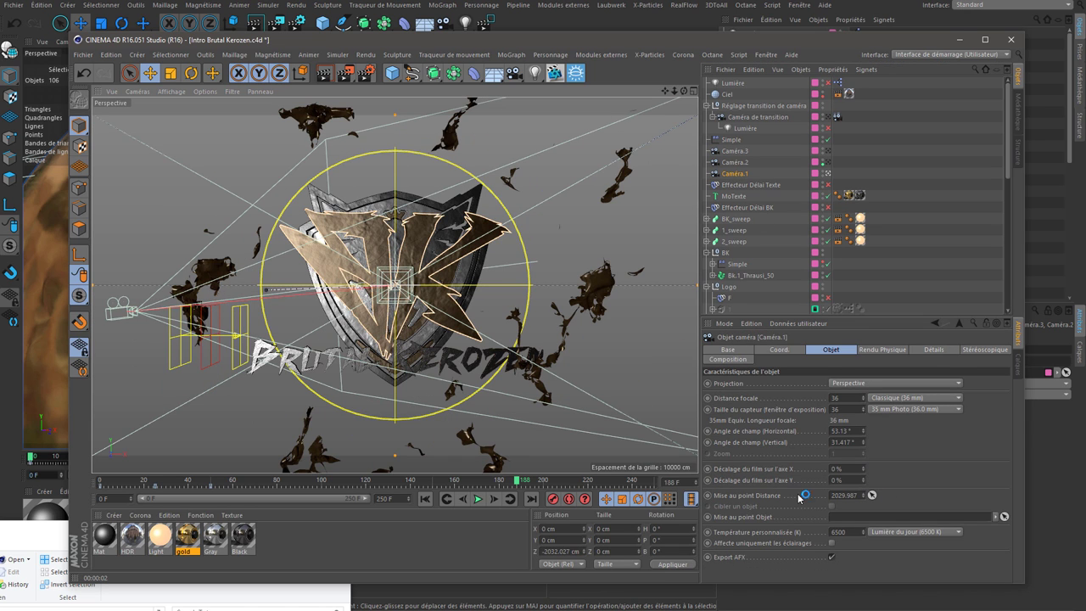
pyautogui.click(195, 482)
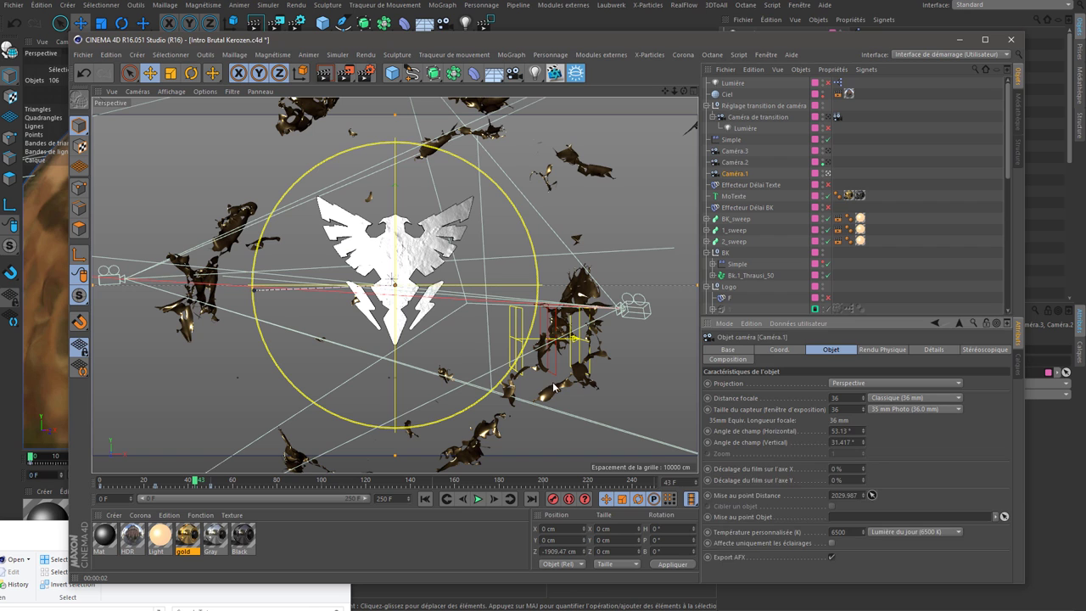
pyautogui.click(147, 481)
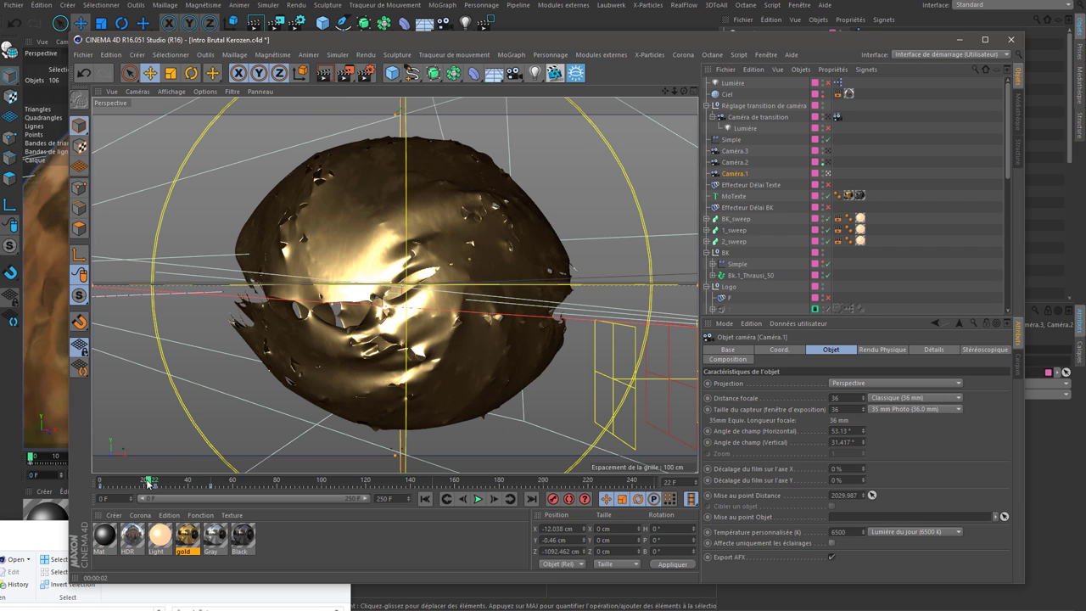
pyautogui.click(871, 495)
pyautogui.click(461, 328)
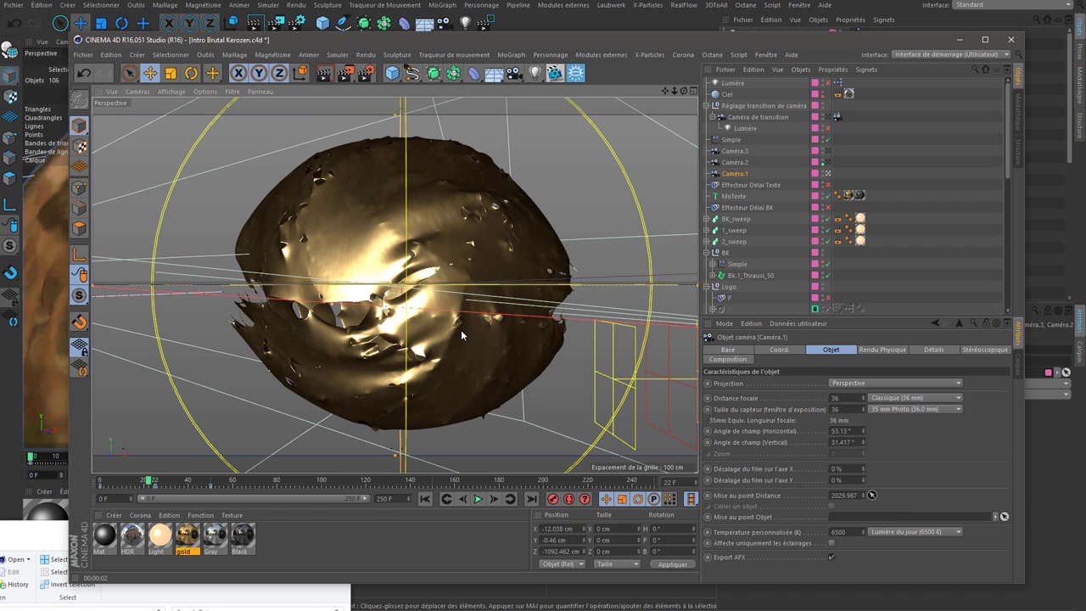
pyautogui.click(371, 439)
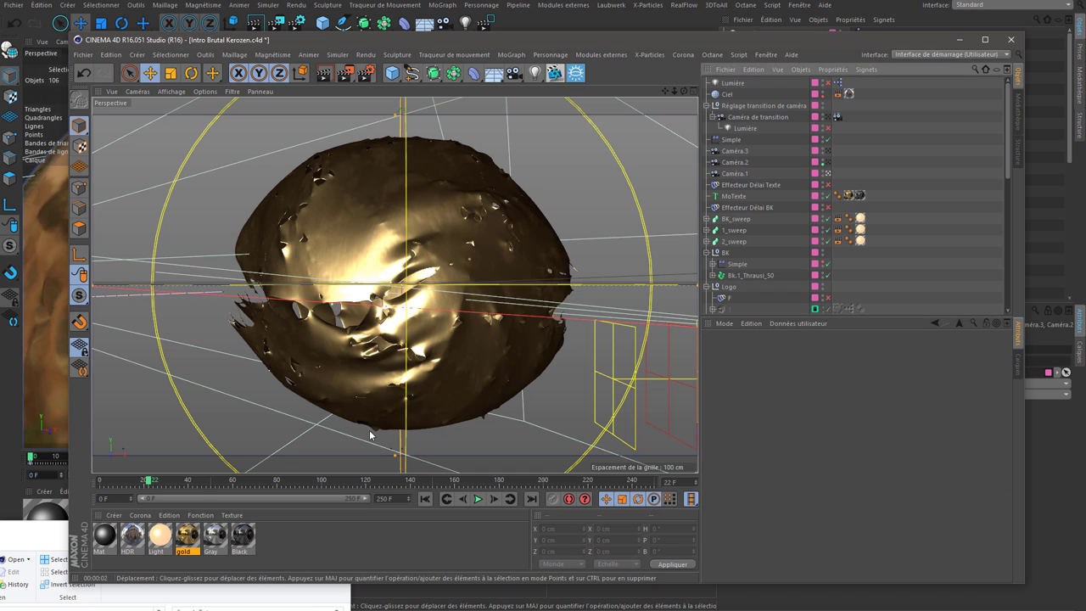
pyautogui.click(130, 486)
# Move the Cinema 4D window to the top of the screen and stretch its corner to full-screen size
pyautogui.moveTo(404, 45)
pyautogui.mouseDown()
pyautogui.moveTo(549, 146)
pyautogui.moveTo(241, 55)
pyautogui.mouseUp()
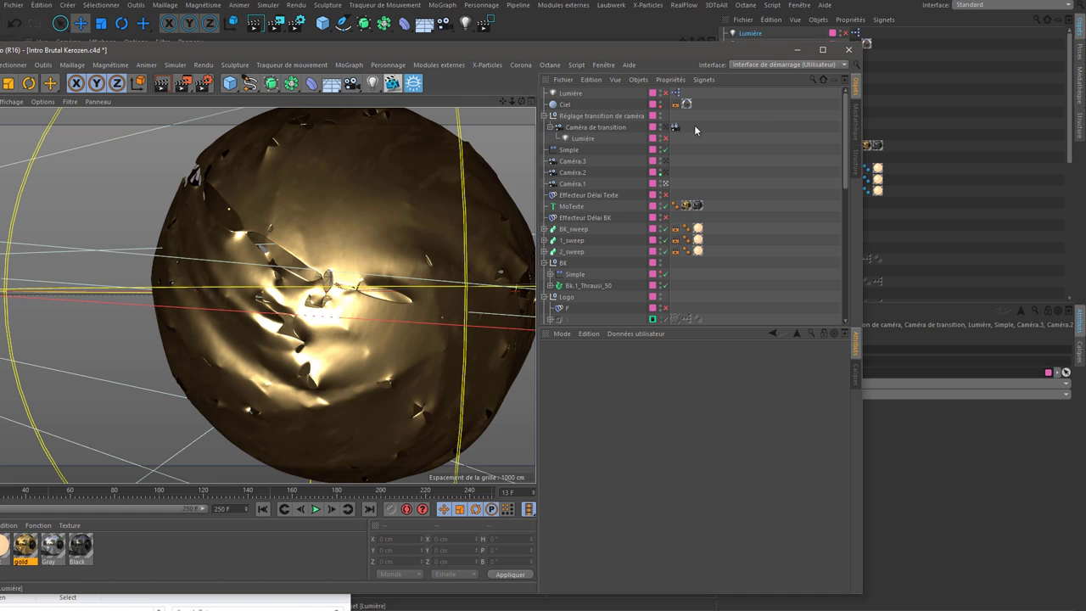
pyautogui.moveTo(714, 53); pyautogui.dragTo(849, 83)
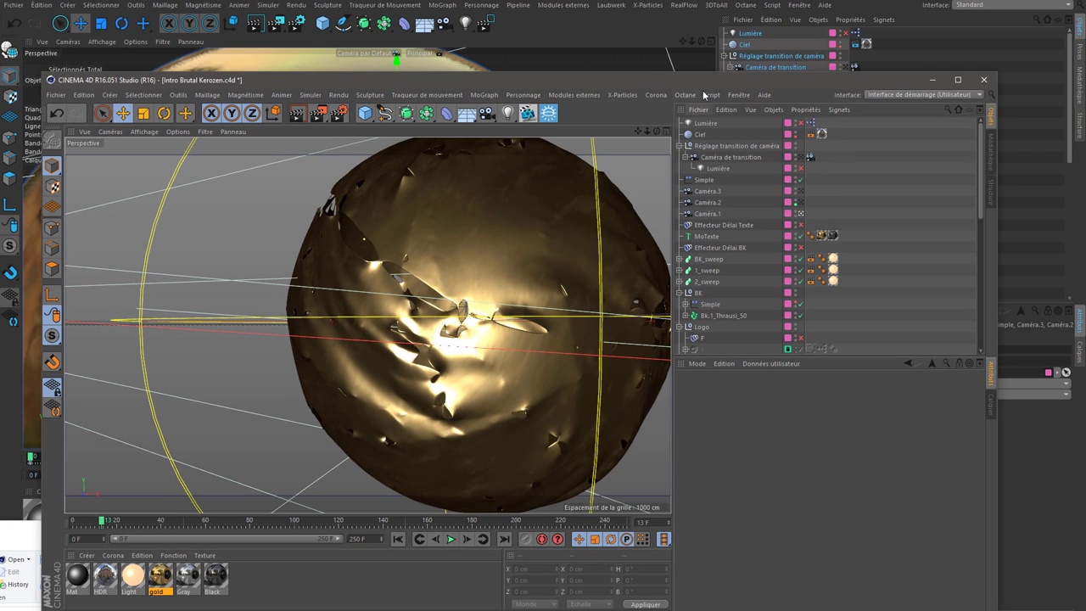
pyautogui.moveTo(720, 82); pyautogui.dragTo(752, 60)
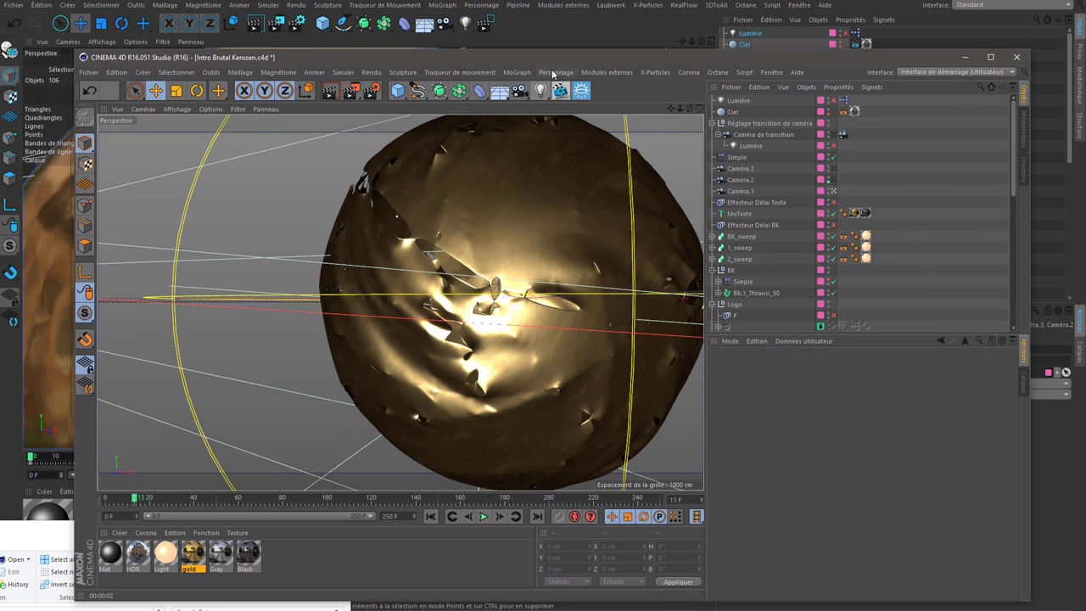
pyautogui.moveTo(566, 57); pyautogui.dragTo(496, 14)
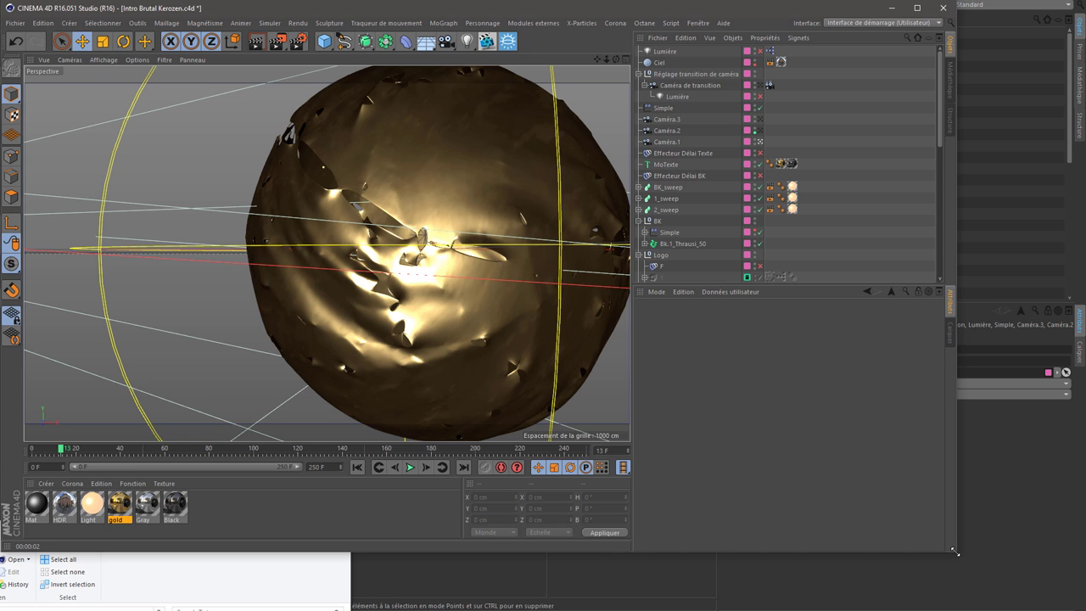
pyautogui.moveTo(957, 551); pyautogui.dragTo(1085, 610)
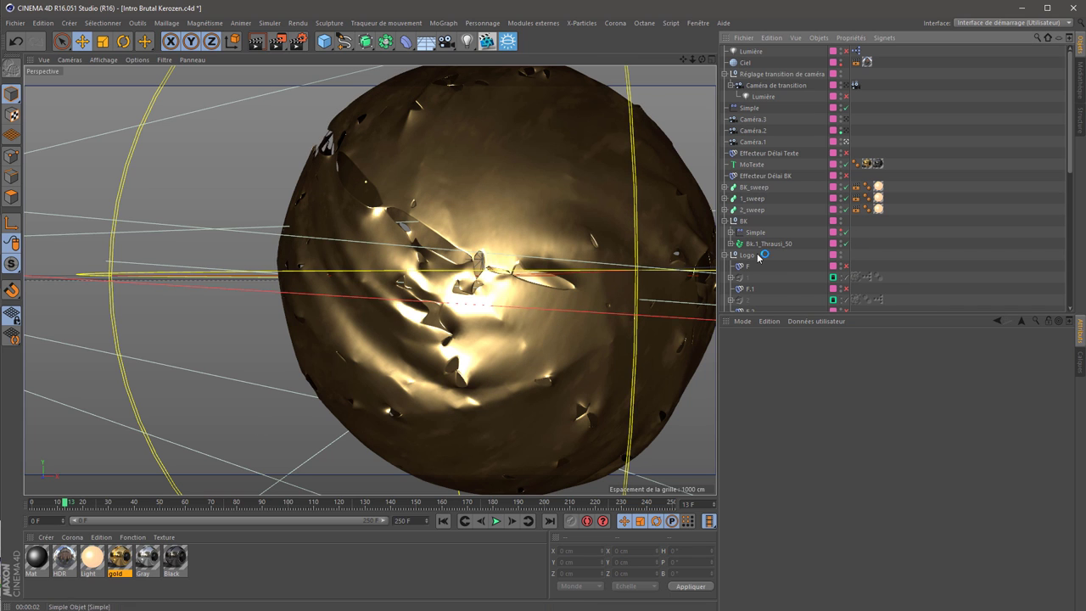
# Keyframe Caméra.1's focus distance on the gold sphere at frame 0 and at 976.919 cm at frame 25
pyautogui.click(754, 142)
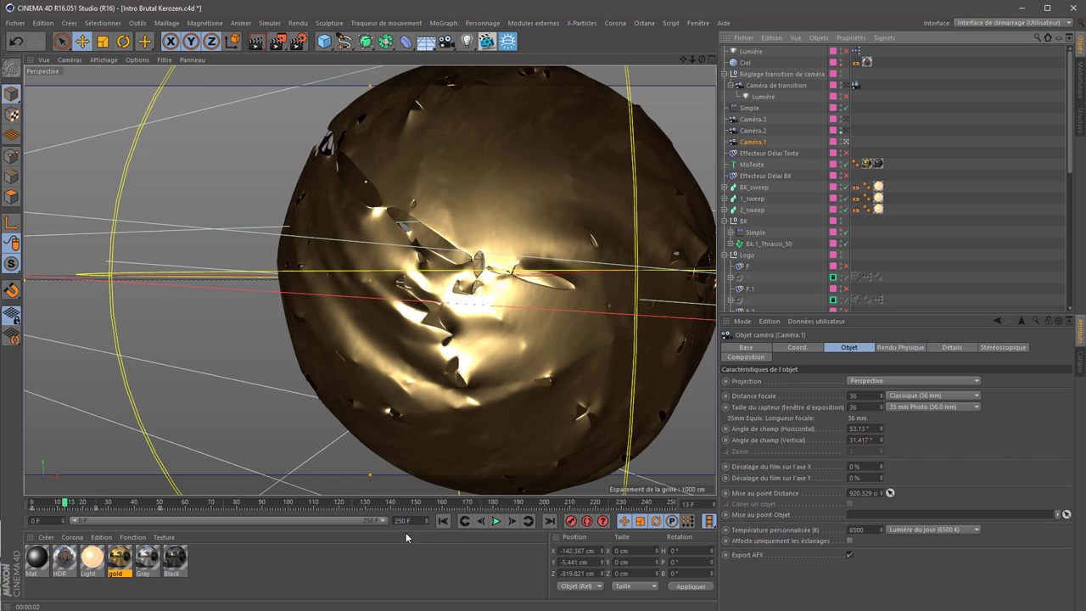
pyautogui.click(443, 521)
pyautogui.moveTo(891, 496); pyautogui.dragTo(488, 330)
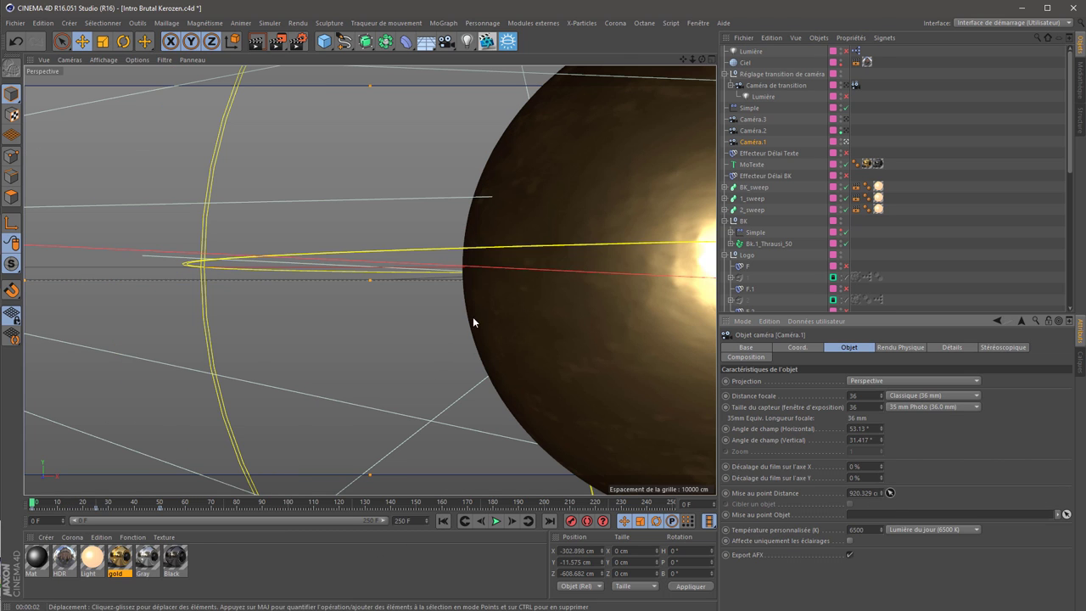
pyautogui.keyDown('ctrl'); pyautogui.click(725, 494); pyautogui.keyUp('ctrl')
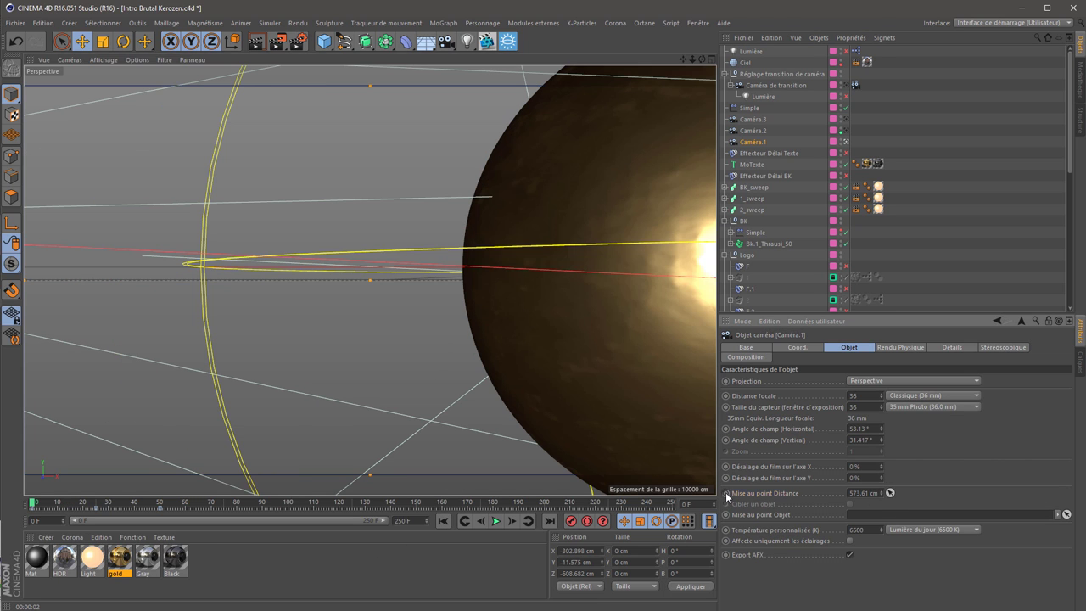
pyautogui.click(528, 520)
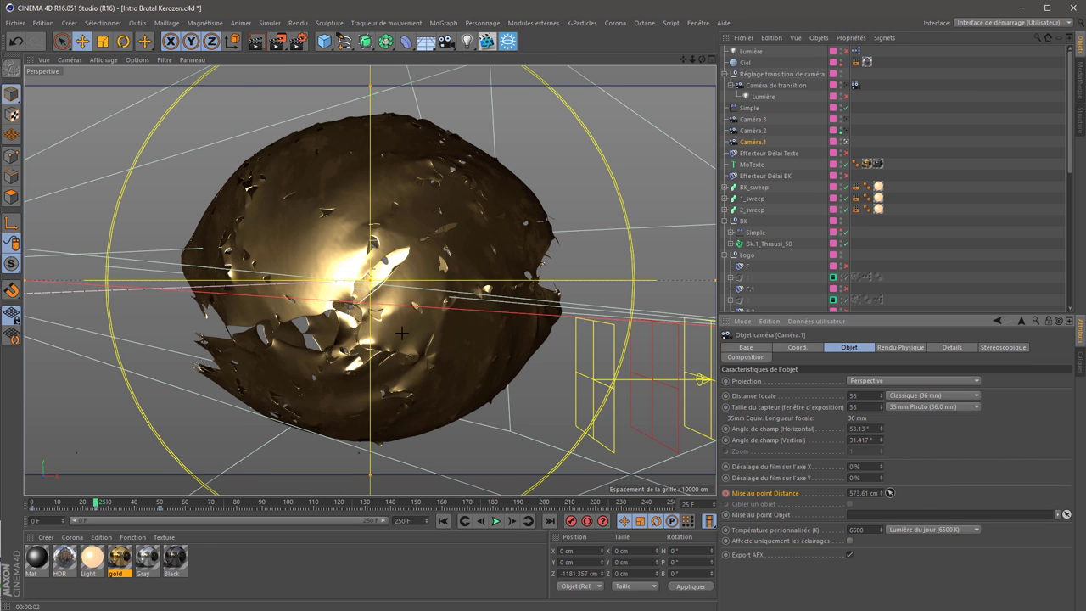
pyautogui.moveTo(382, 335); pyautogui.dragTo(382, 335)
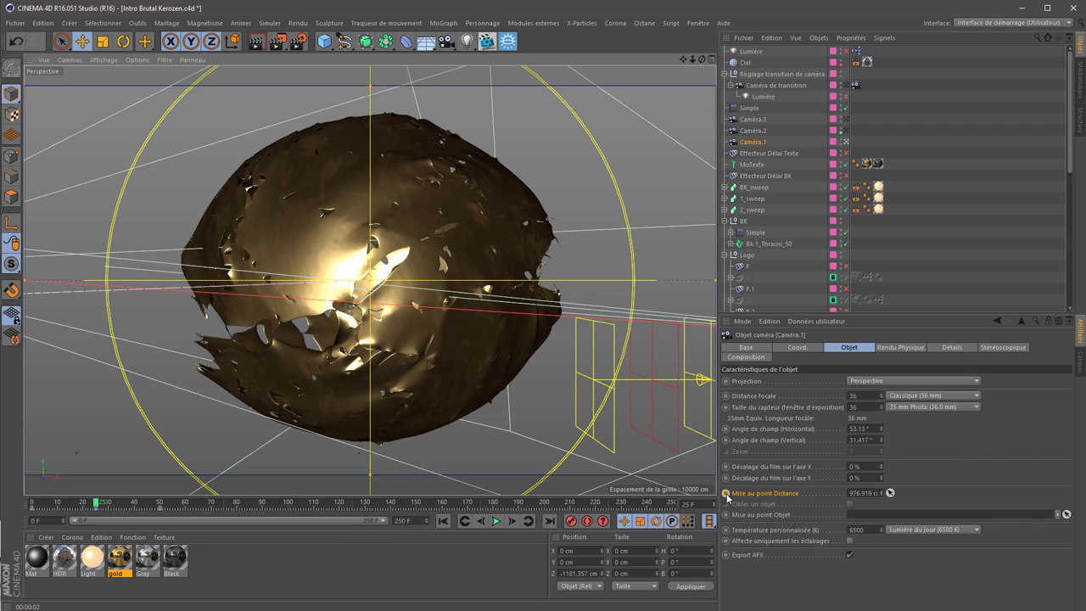
pyautogui.keyDown('ctrl'); pyautogui.click(726, 493); pyautogui.keyUp('ctrl')
# At frame 50, pick Caméra.1's focus distance on the shield logo, reaching 2029.987 cm
pyautogui.click(527, 521)
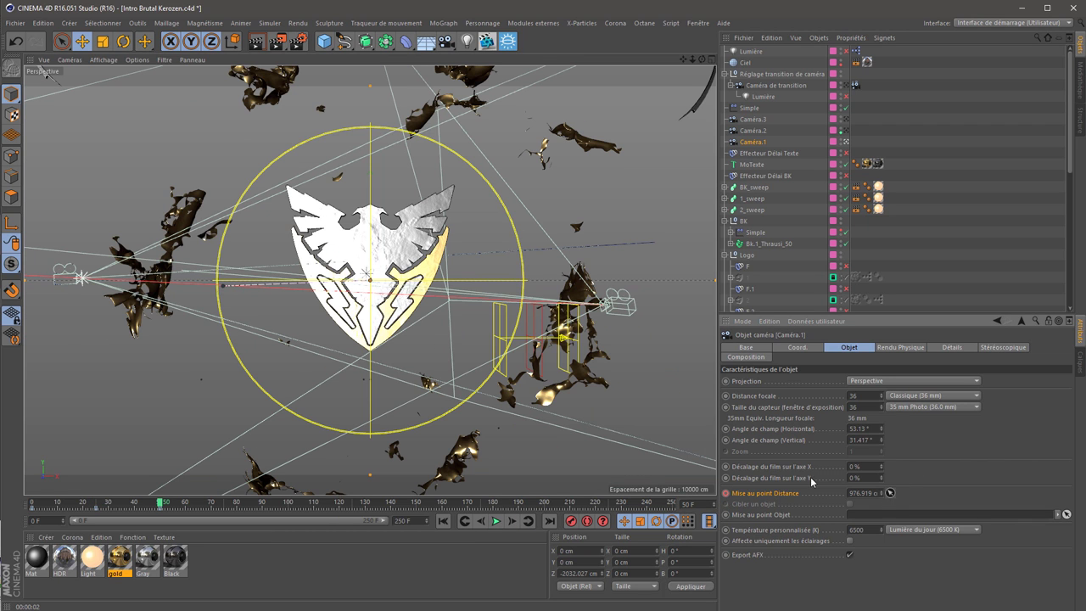
pyautogui.click(388, 252)
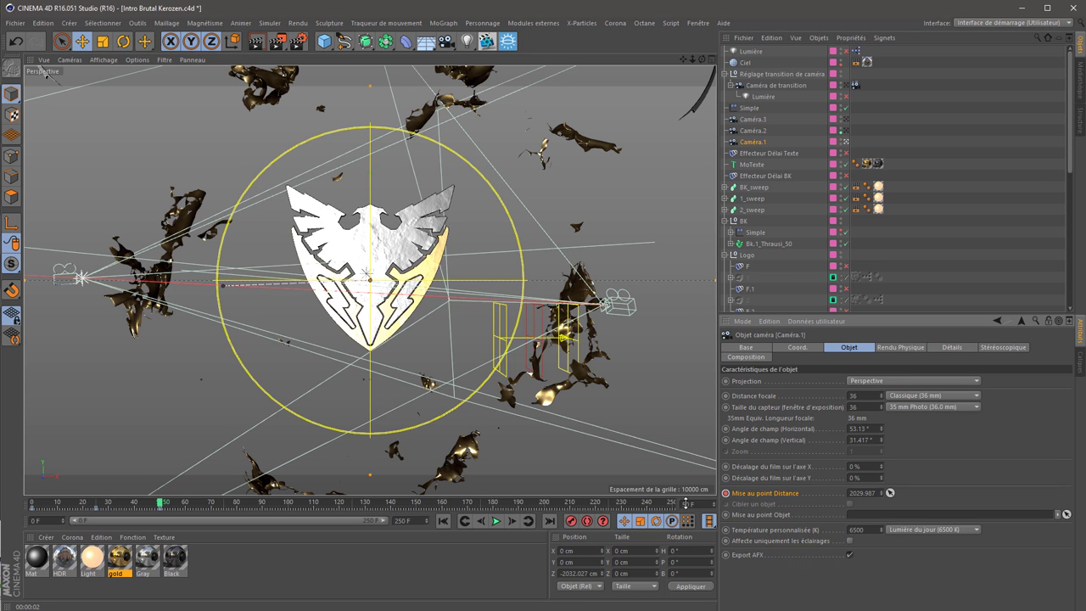
pyautogui.moveTo(147, 509); pyautogui.dragTo(109, 504)
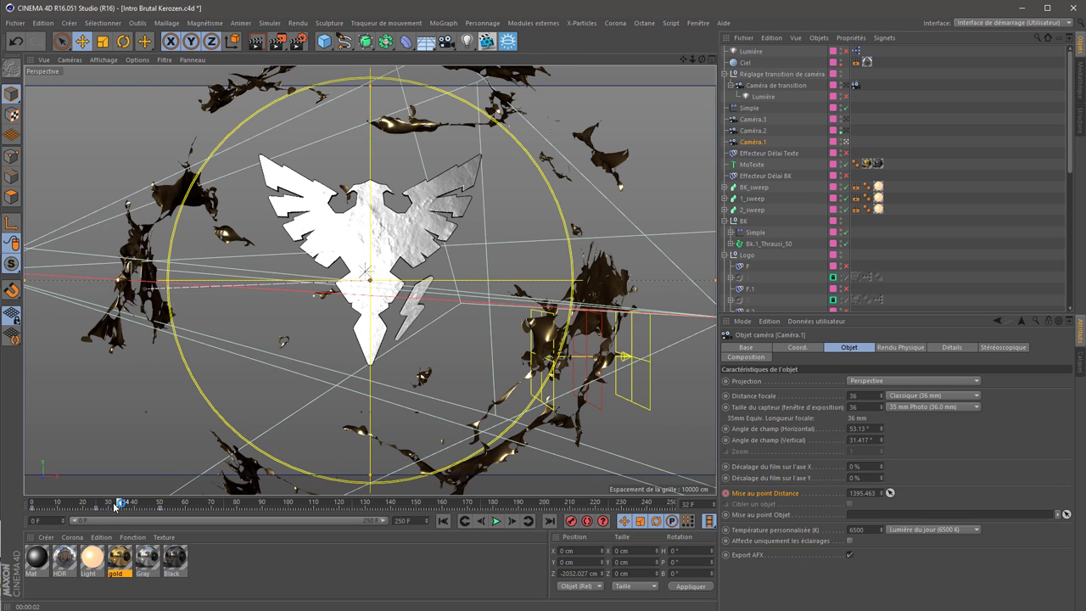
pyautogui.click(890, 493)
pyautogui.click(393, 244)
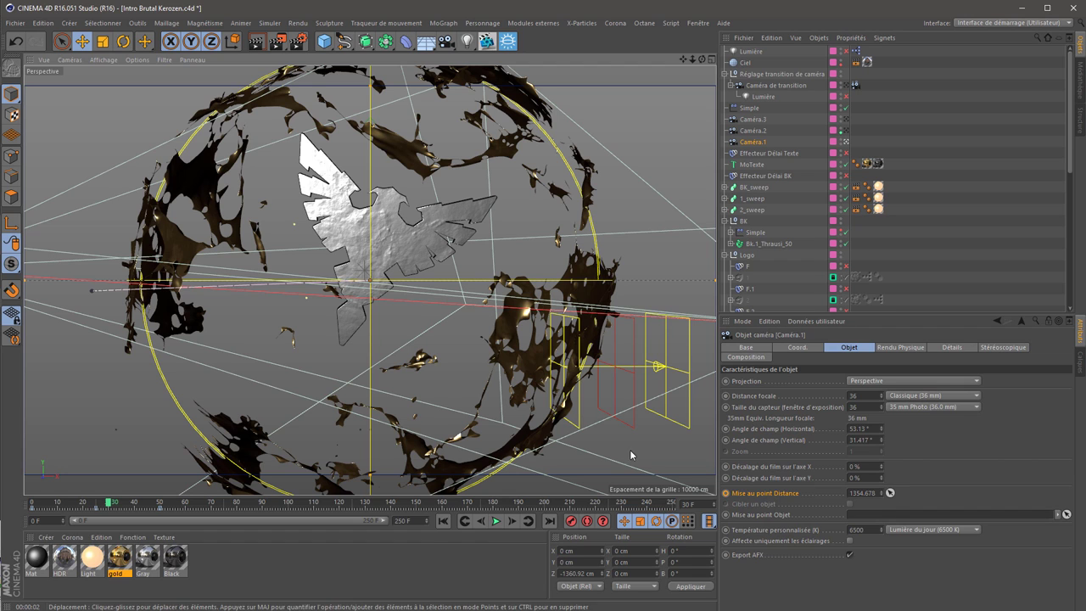
# Scrub the timeline from frame 0 to frame 50 to check the focus shift
pyautogui.click(465, 521)
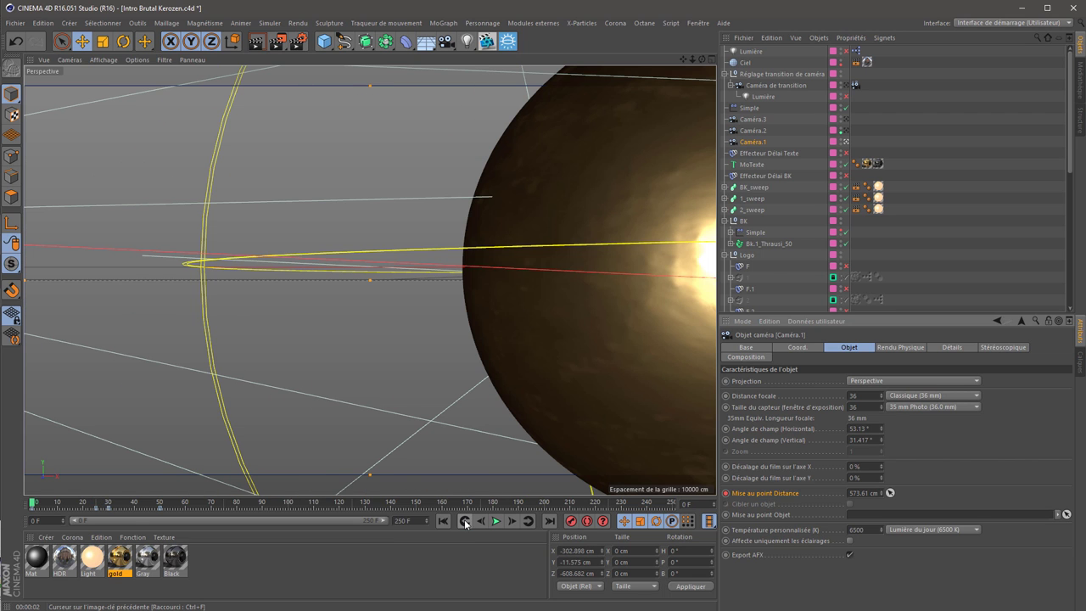
pyautogui.click(69, 502)
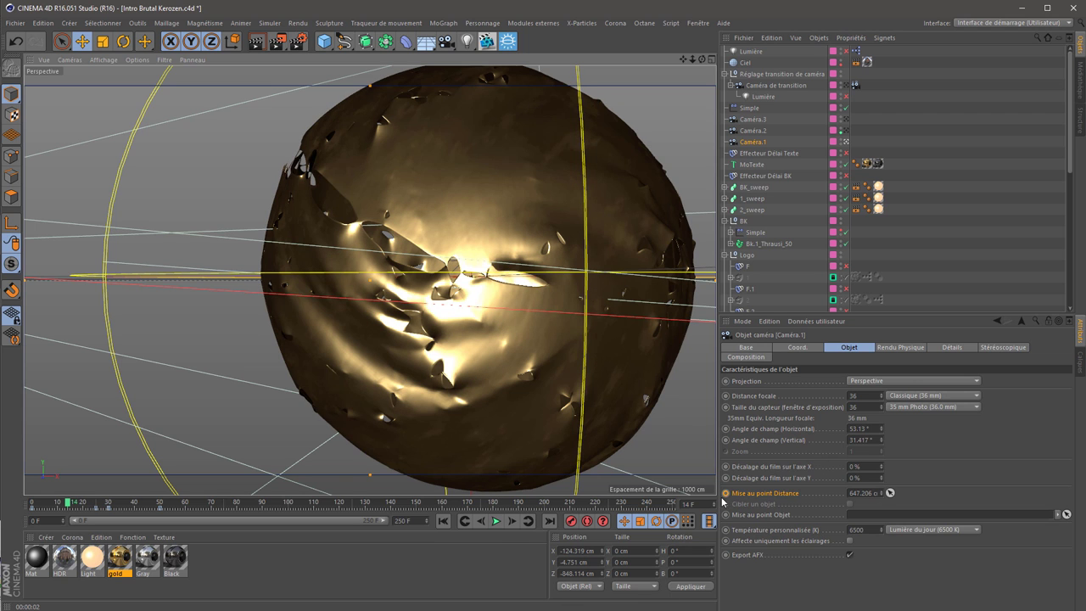
pyautogui.moveTo(105, 507); pyautogui.dragTo(158, 507)
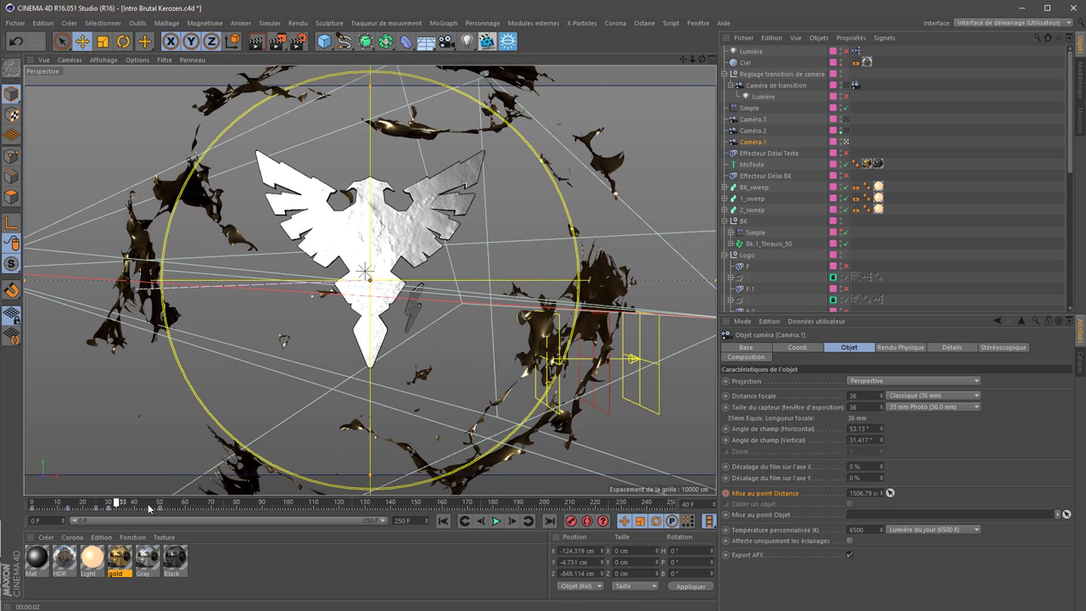
pyautogui.click(528, 521)
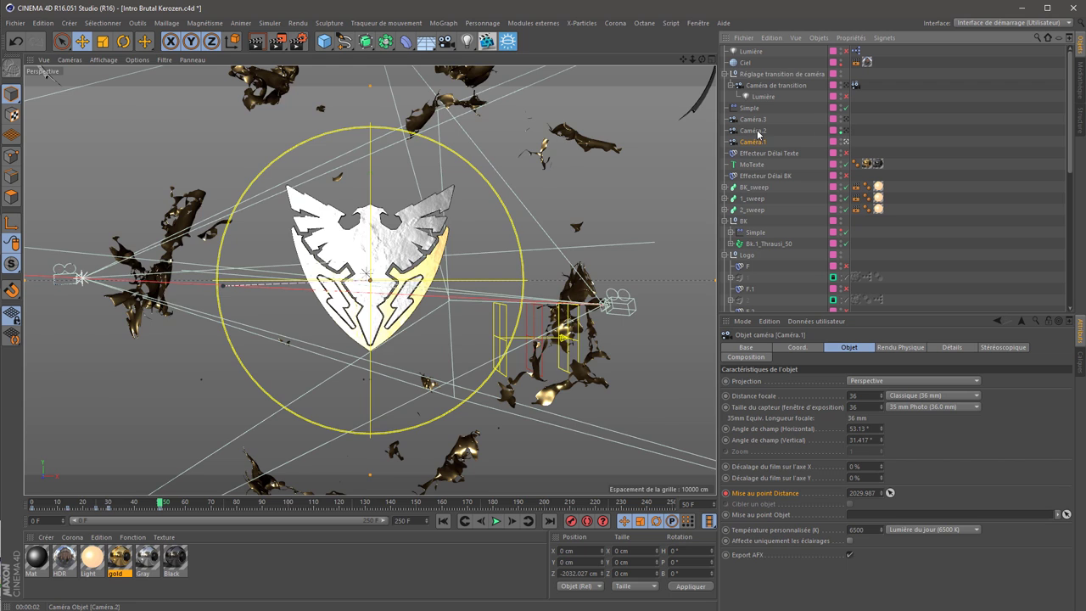
# Select Caméra.2 and pick its focus distance on the shield at frame 40 (685.105 cm) and frame 80
pyautogui.click(845, 130)
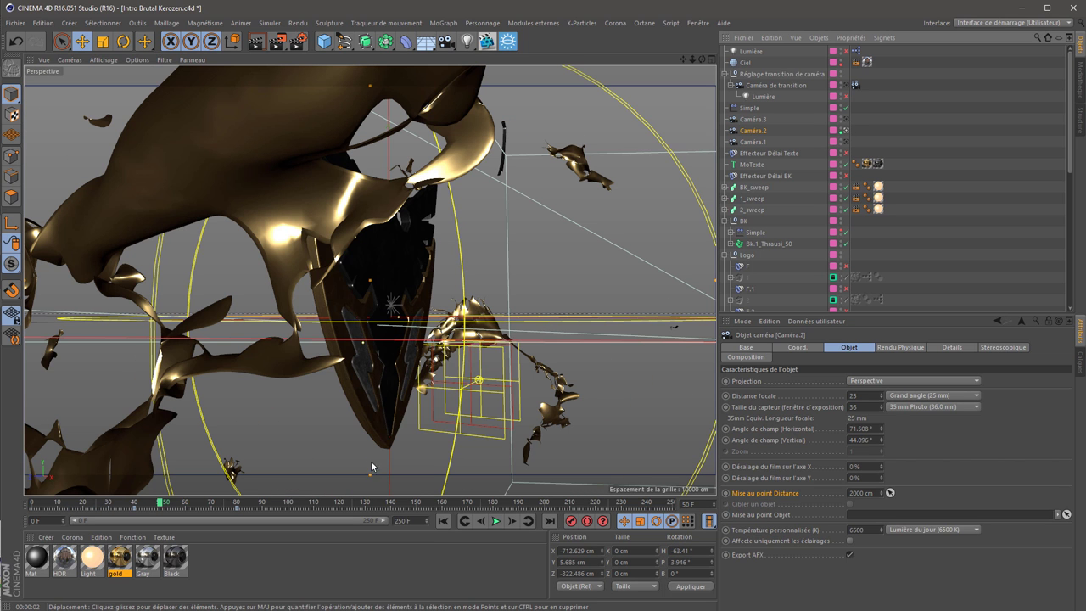
pyautogui.click(464, 521)
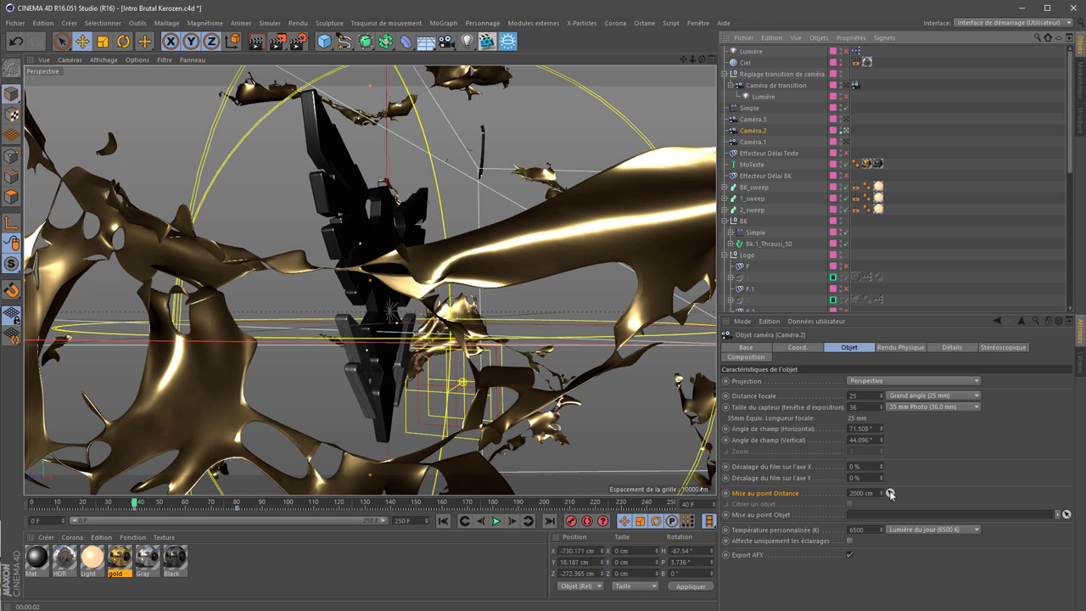
pyautogui.click(889, 493)
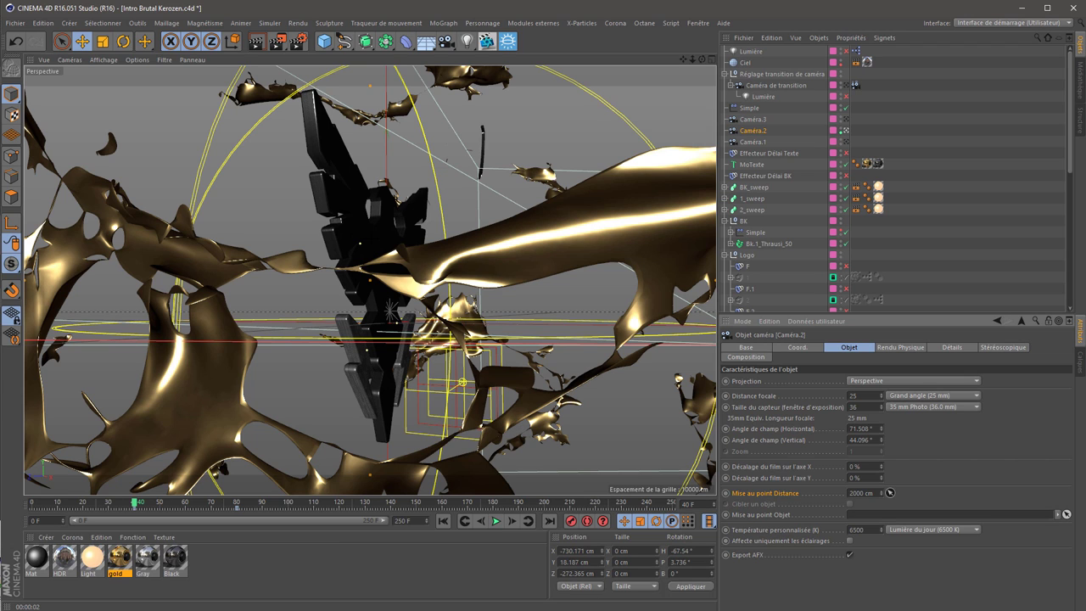
pyautogui.click(379, 266)
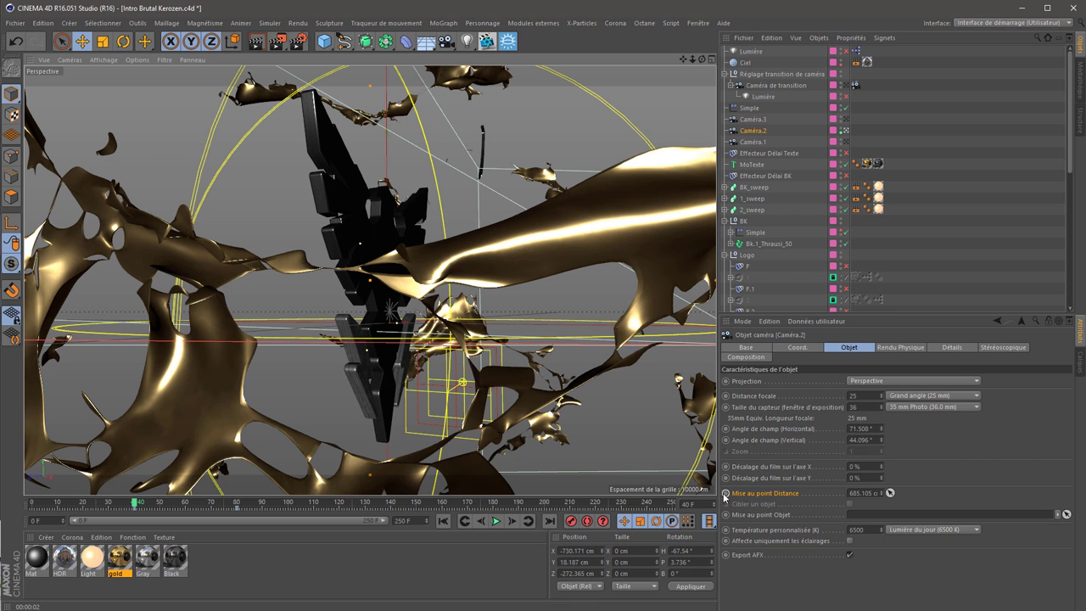
pyautogui.click(512, 521)
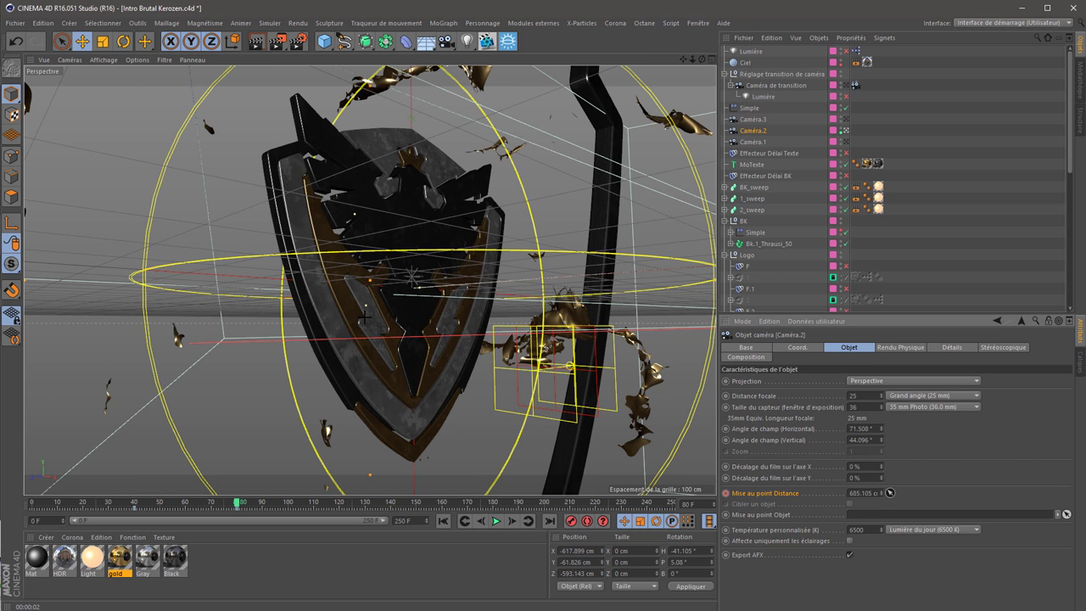
pyautogui.click(374, 320)
# Set Caméra.2's focus distance to 705.057 cm at frame 59, then look through Caméra.3
pyautogui.moveTo(234, 504); pyautogui.dragTo(180, 504)
pyautogui.click(890, 493)
pyautogui.moveTo(890, 493); pyautogui.dragTo(692, 502)
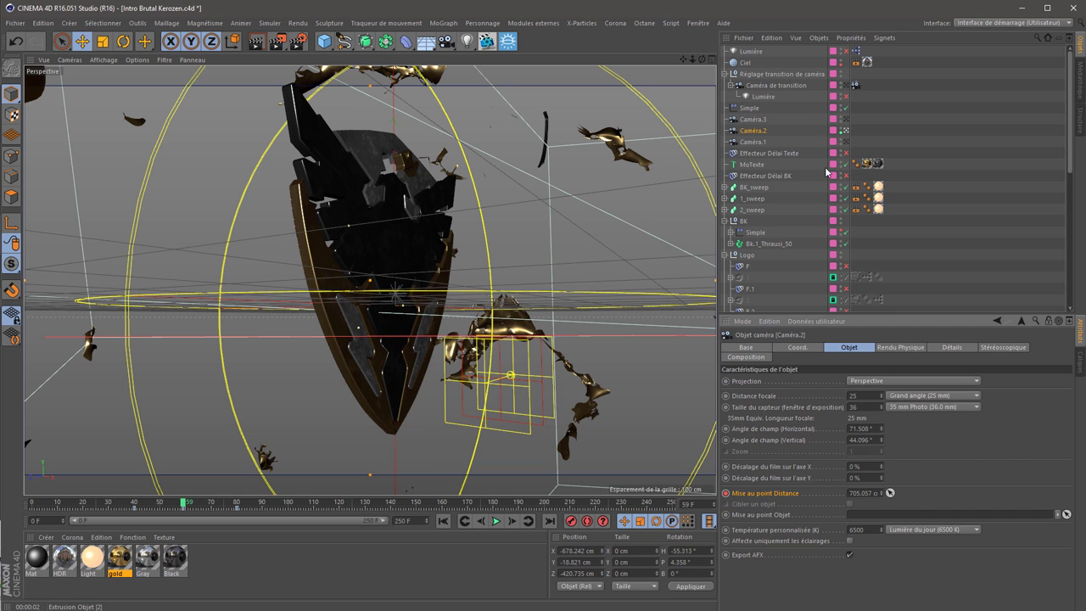
pyautogui.click(845, 119)
# Keyframe Caméra.3's focus distance at 690.775 cm on frame 70 and on the logo at frame 130
pyautogui.click(753, 121)
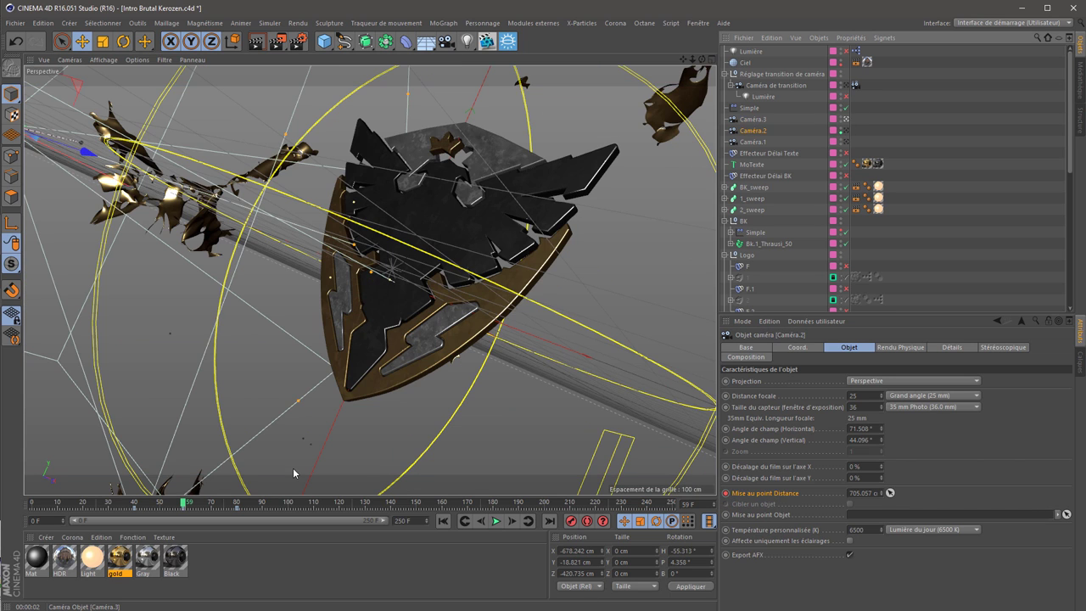
pyautogui.click(693, 524)
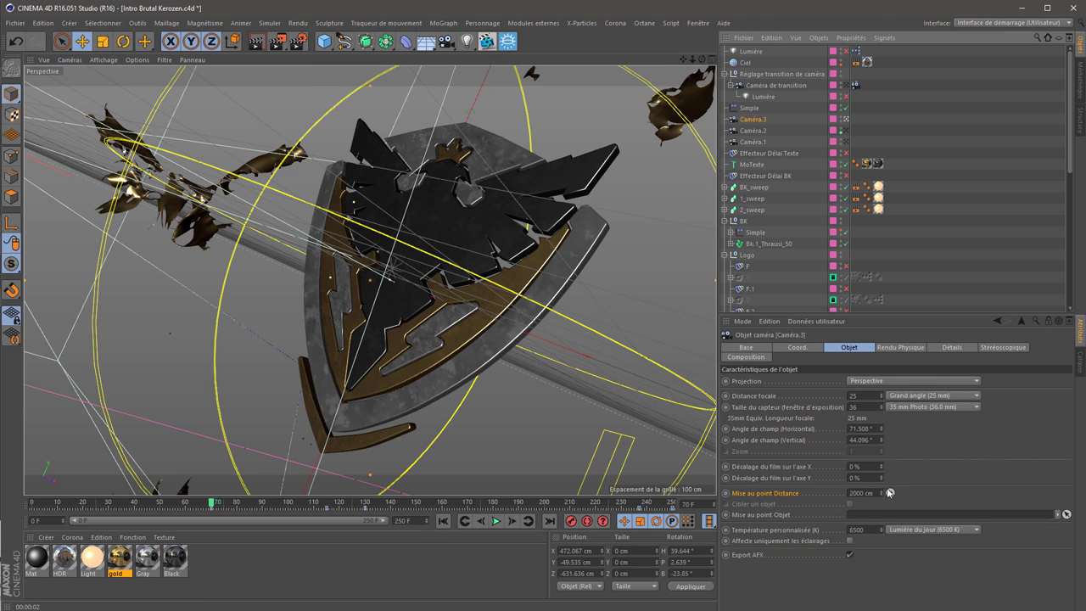
pyautogui.click(459, 315)
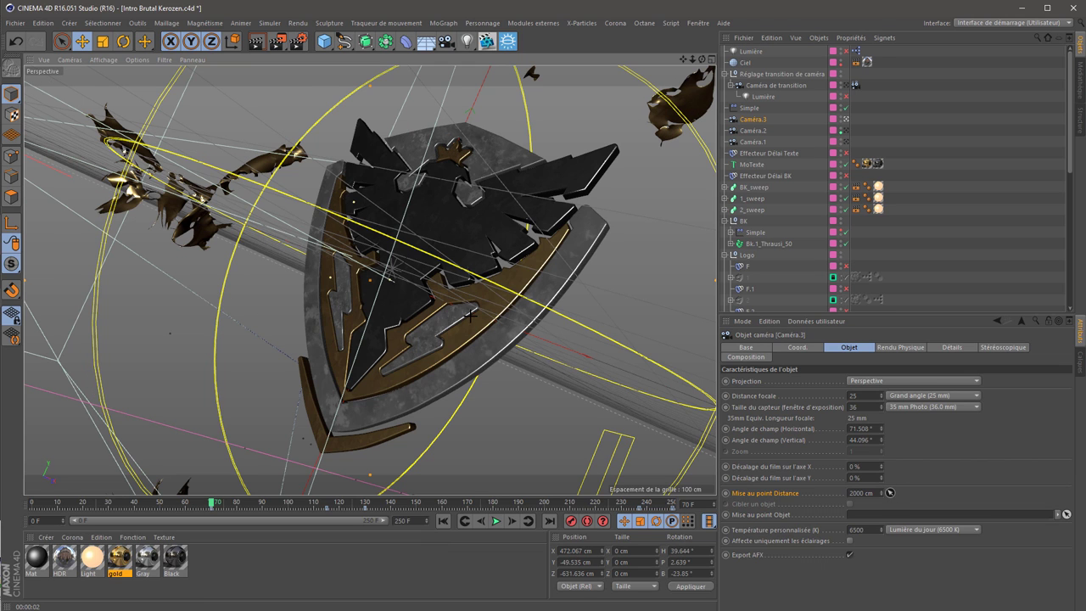
pyautogui.keyDown('ctrl'); pyautogui.click(726, 493); pyautogui.keyUp('ctrl')
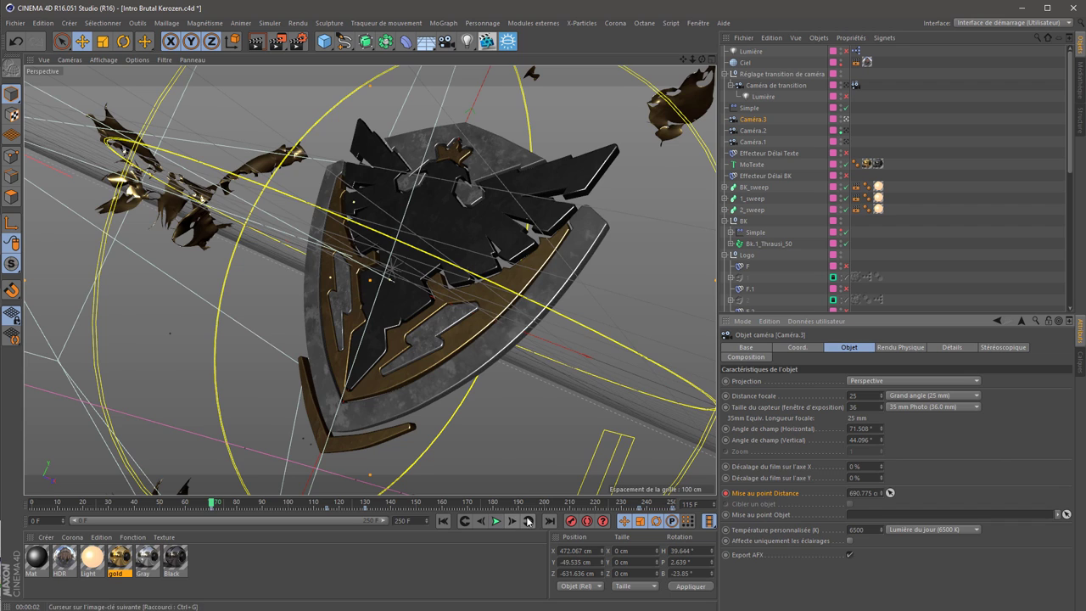
pyautogui.click(497, 522)
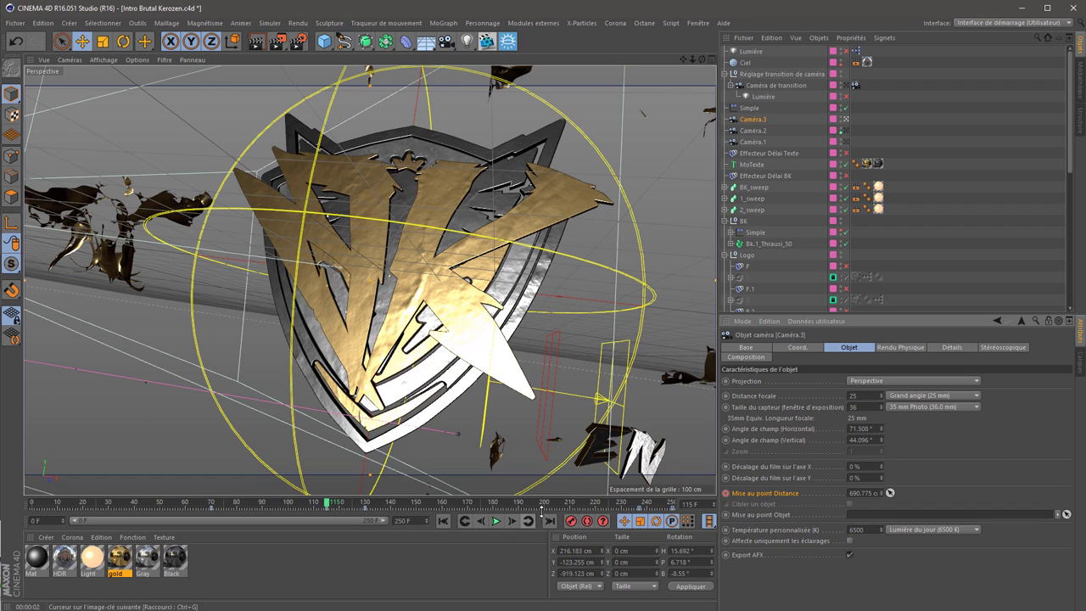
pyautogui.click(469, 327)
pyautogui.click(497, 521)
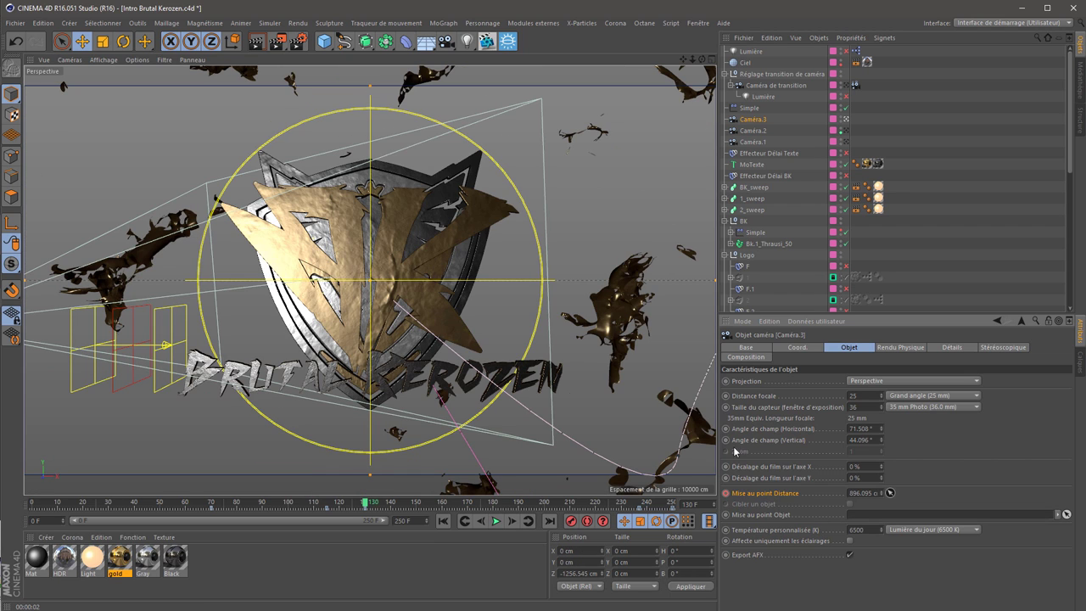
pyautogui.click(415, 331)
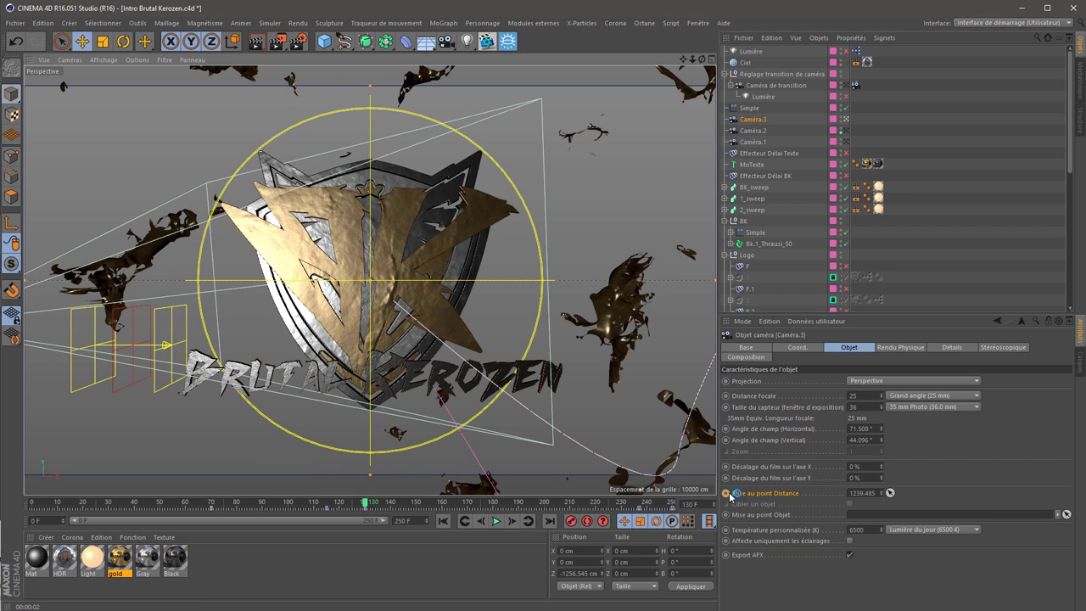
pyautogui.click(726, 493)
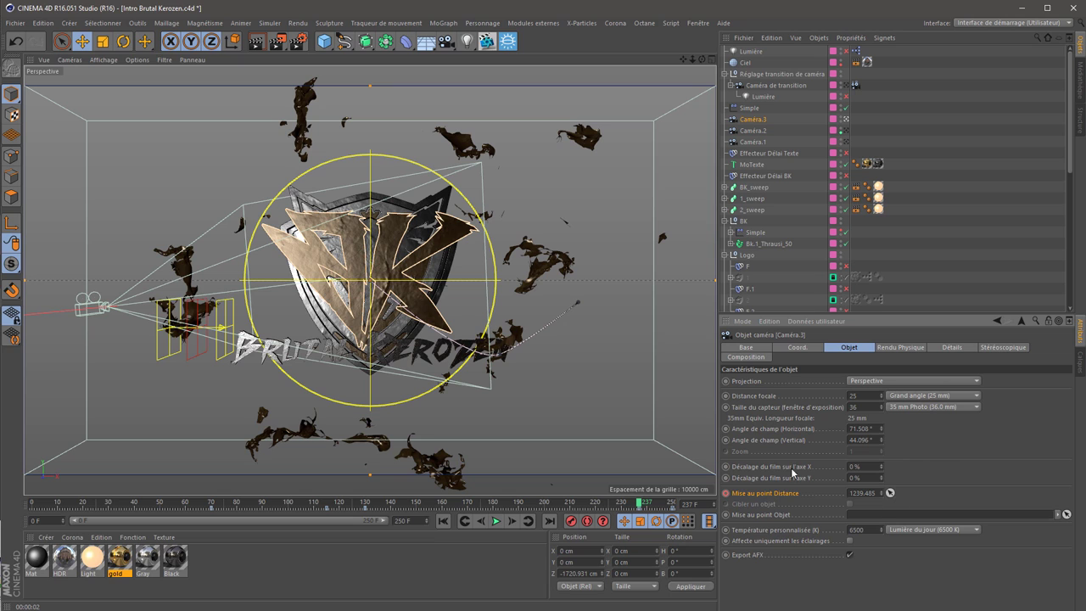
# Pick a 1704.019 cm focus distance, then keyframe 1602.153 cm at frame 240
pyautogui.click(890, 493)
pyautogui.click(384, 305)
pyautogui.click(550, 521)
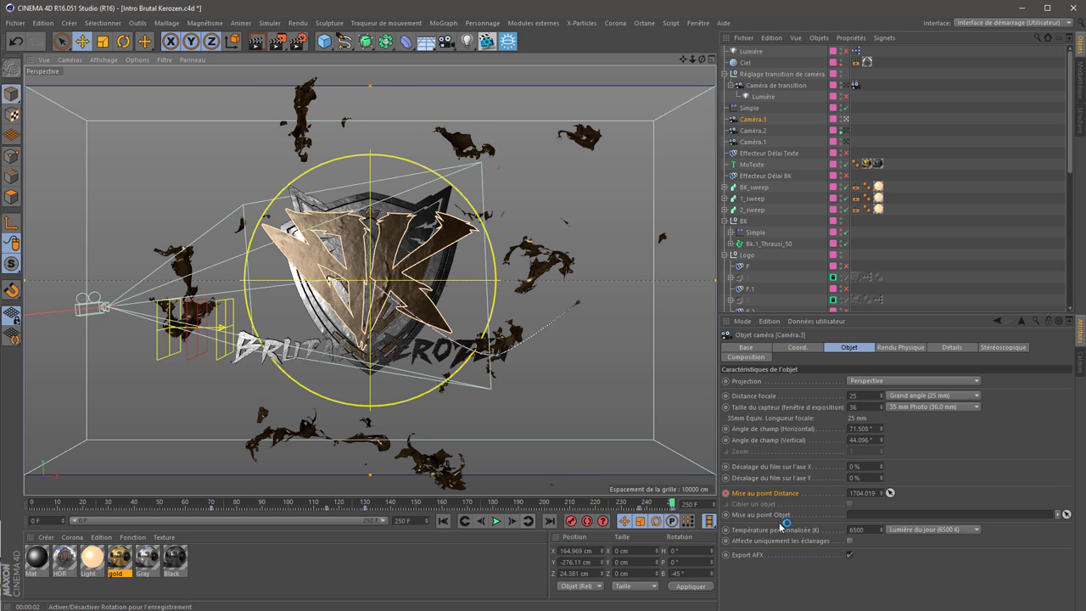
pyautogui.click(647, 505)
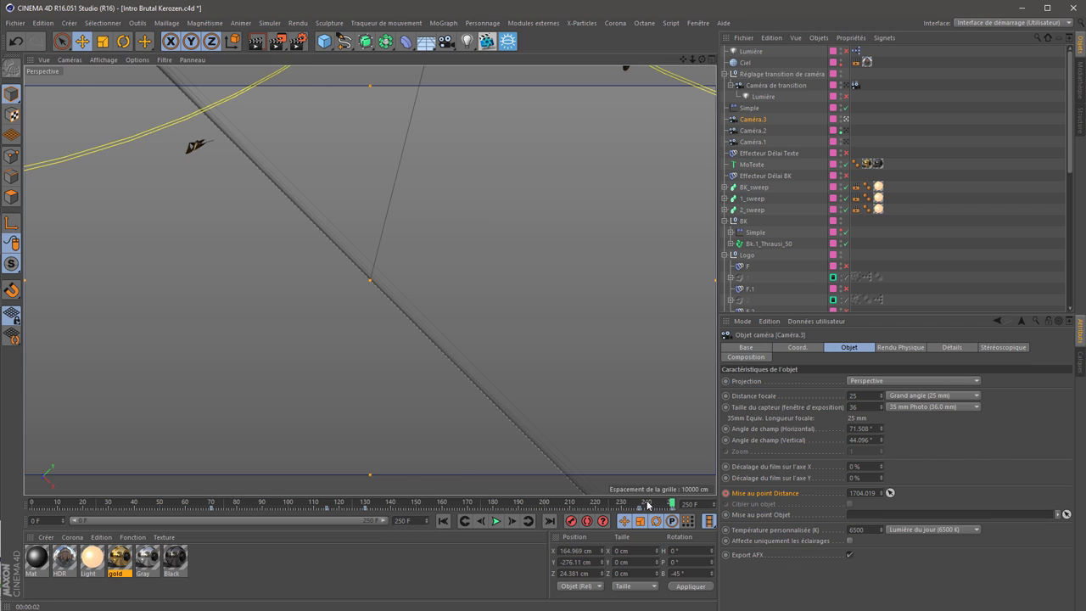
pyautogui.moveTo(890, 492); pyautogui.dragTo(434, 304)
pyautogui.click(726, 493)
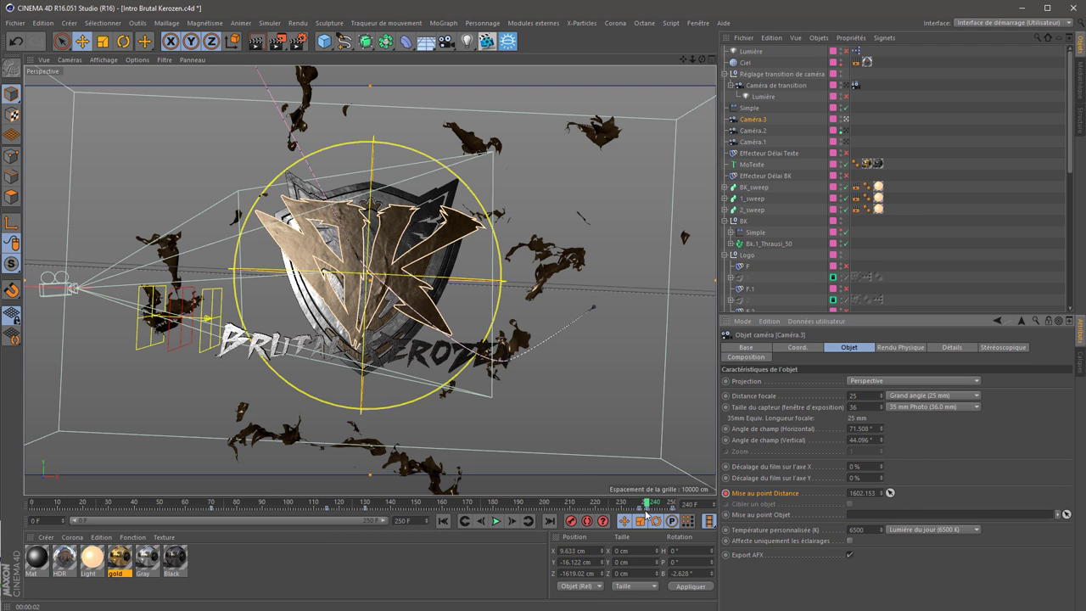
# Keyframe Caméra.3's focus at 774.373 cm on frame 245 and 81.289 cm on frame 248
pyautogui.click(663, 504)
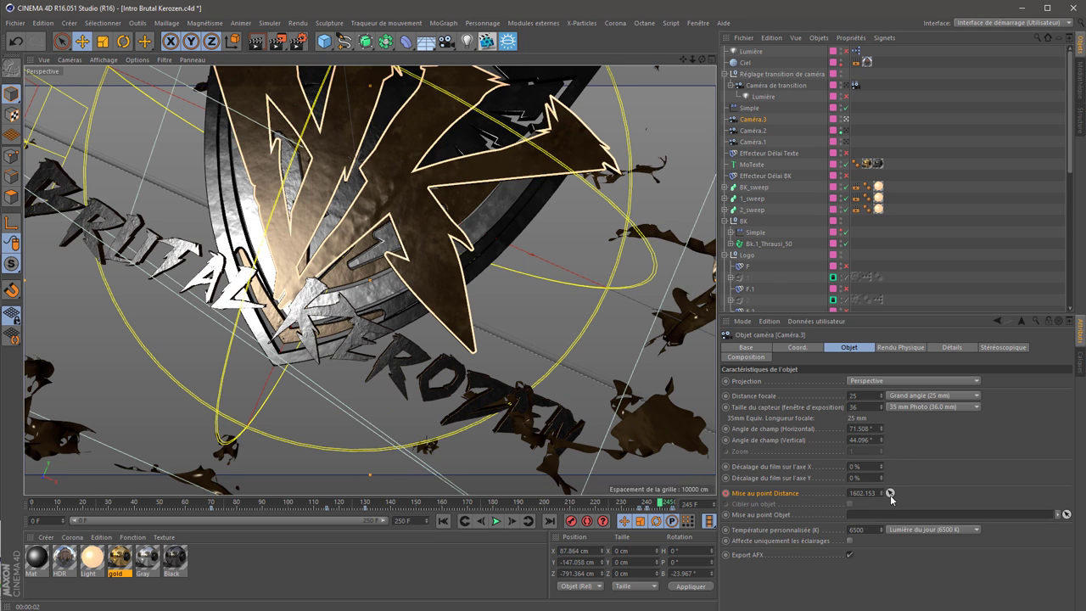
pyautogui.moveTo(891, 494); pyautogui.dragTo(478, 304)
pyautogui.click(726, 494)
pyautogui.click(669, 504)
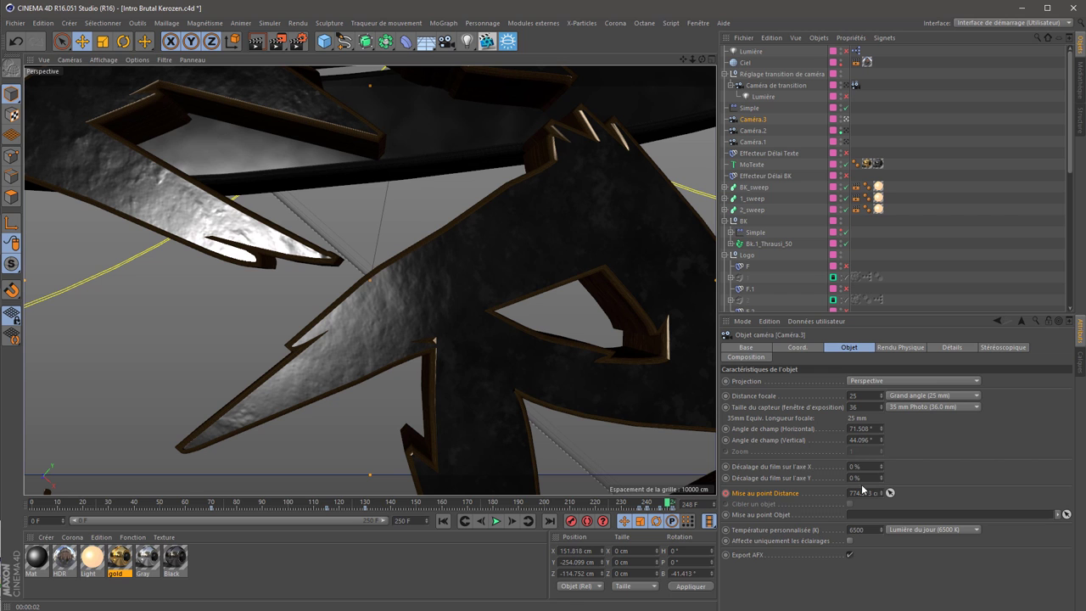
pyautogui.moveTo(890, 493); pyautogui.dragTo(638, 450)
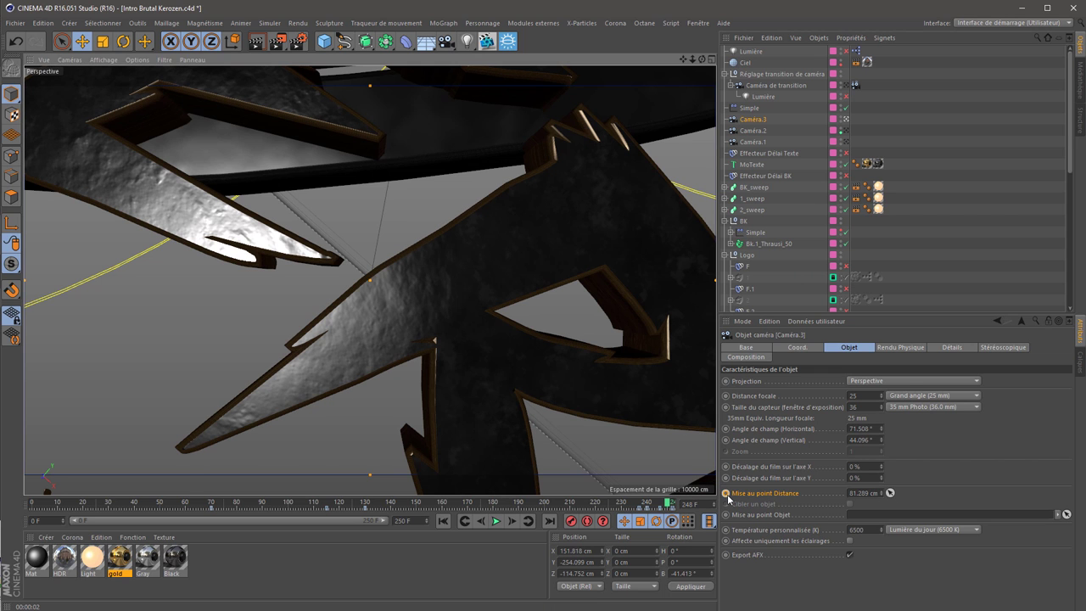
pyautogui.click(727, 493)
# Select Caméra de transition at frame 209 and render the frame to the Picture Viewer
pyautogui.moveTo(655, 503); pyautogui.dragTo(530, 503)
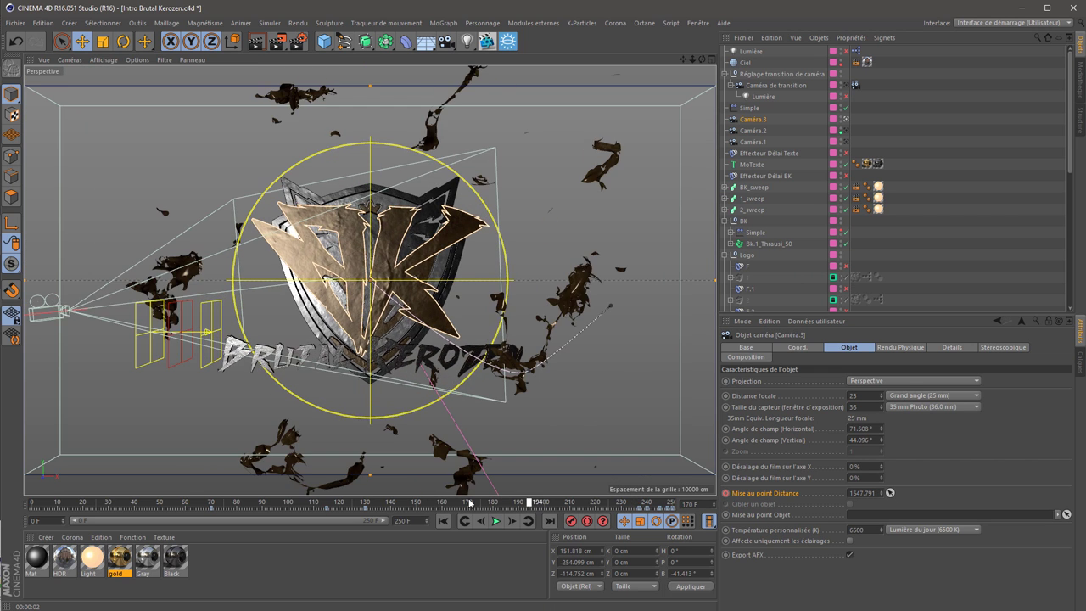
pyautogui.click(469, 502)
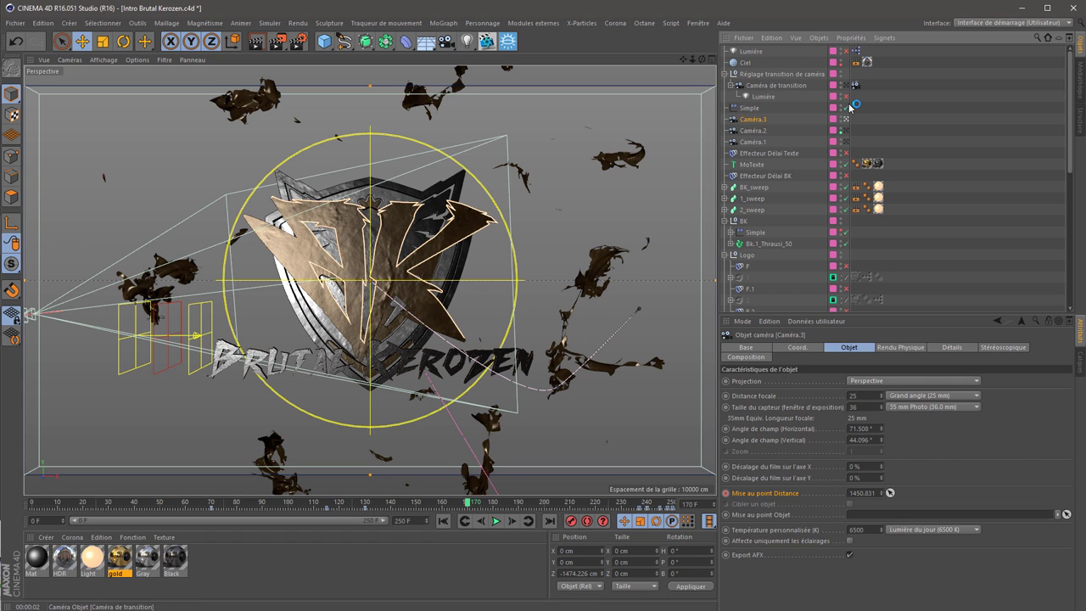
pyautogui.click(779, 84)
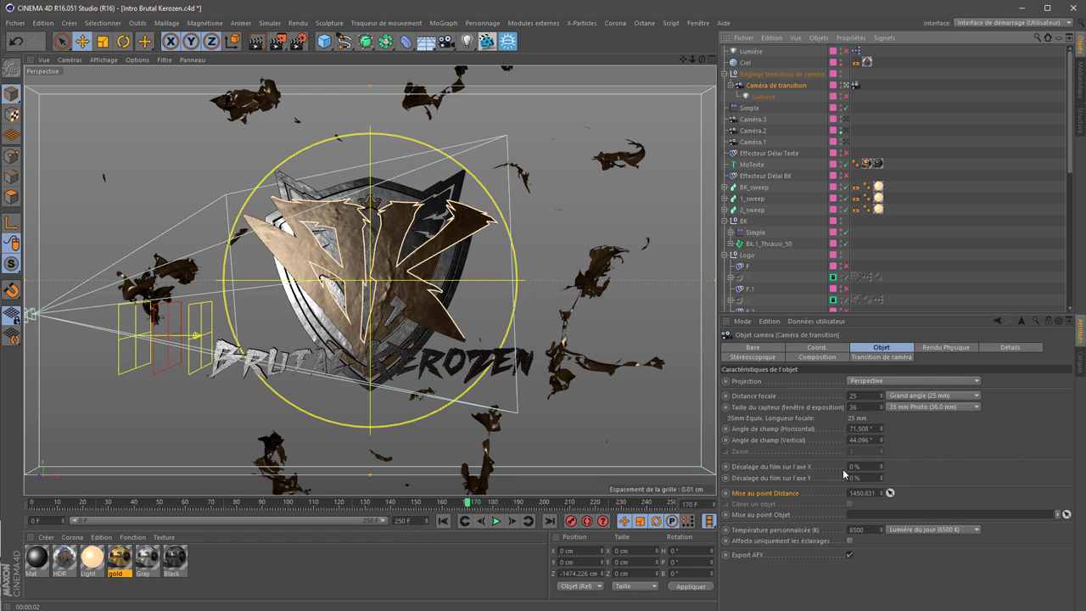
pyautogui.moveTo(467, 507); pyautogui.dragTo(570, 506)
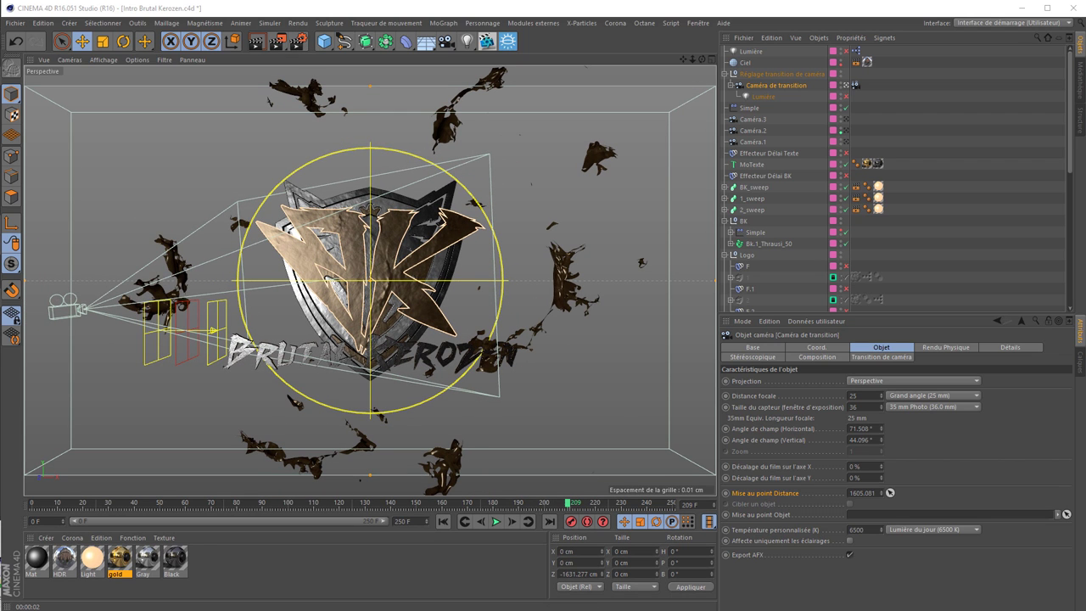
pyautogui.click(297, 41)
pyautogui.click(277, 41)
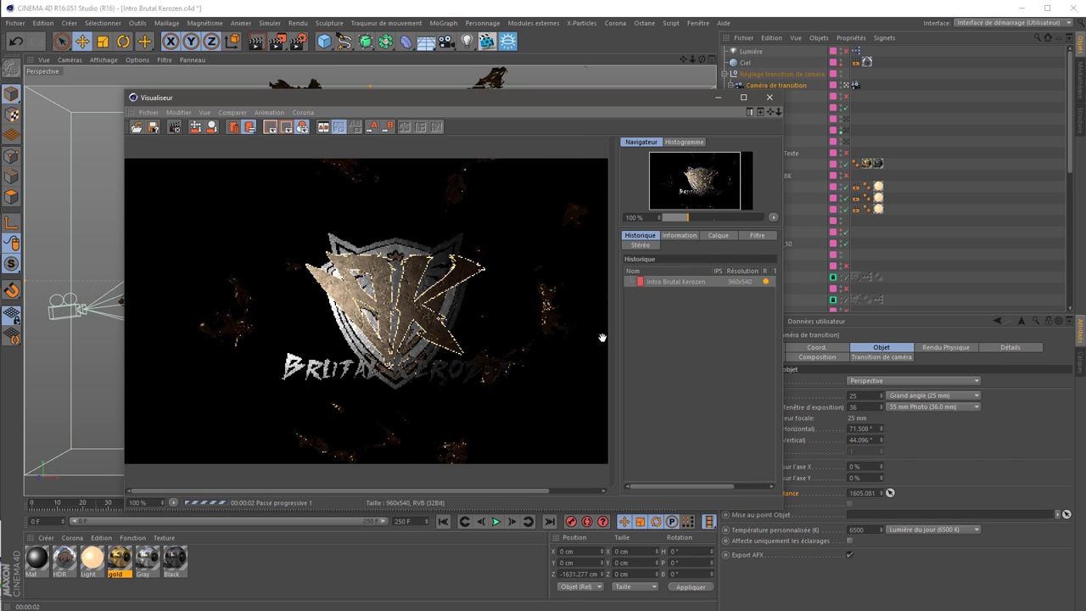
# Show the render's Profondeur depth pass on its own and move the viewer aside
pyautogui.click(718, 235)
pyautogui.click(686, 359)
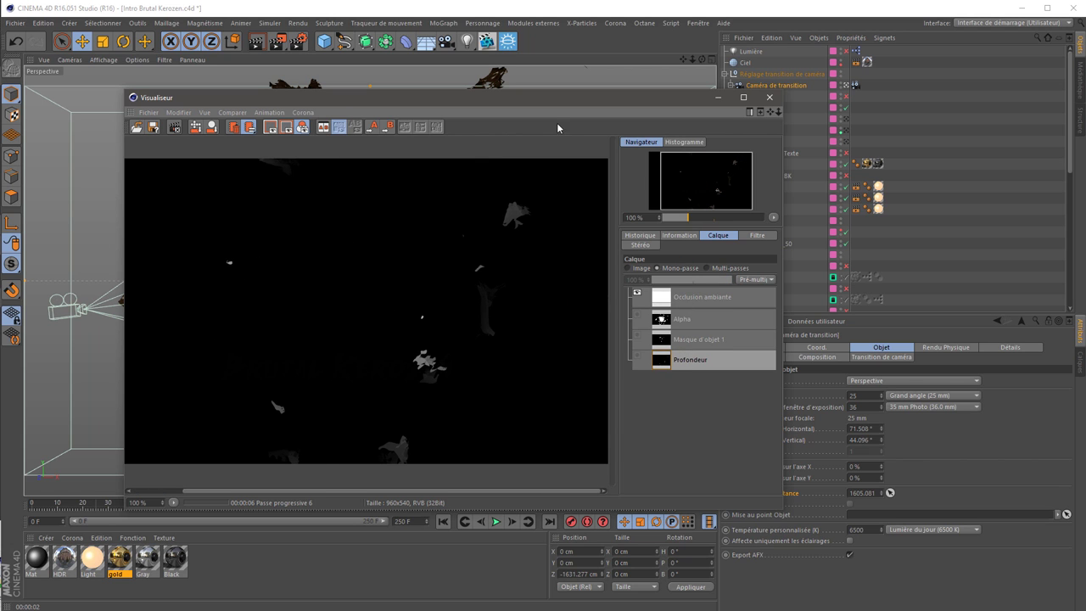
pyautogui.moveTo(594, 97); pyautogui.dragTo(1060, 104)
pyautogui.moveTo(552, 102); pyautogui.dragTo(37, 175)
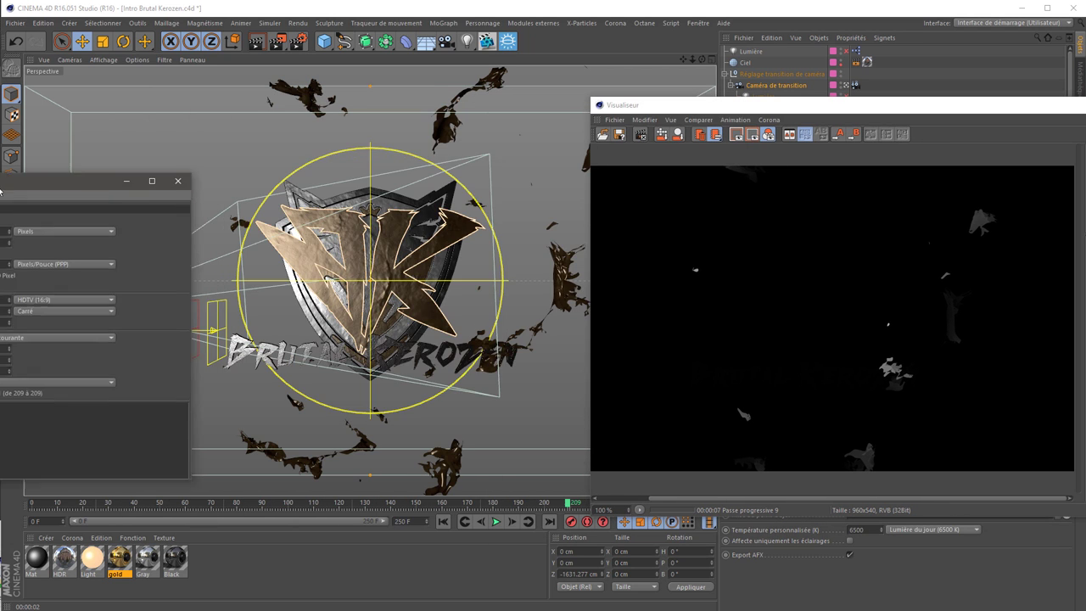
pyautogui.moveTo(878, 112)
pyautogui.mouseDown()
pyautogui.moveTo(671, 153)
pyautogui.moveTo(789, 111)
pyautogui.mouseUp()
# Re-render frame 115, stopping the running render, and review the camera's physical and detail settings
pyautogui.click(327, 505)
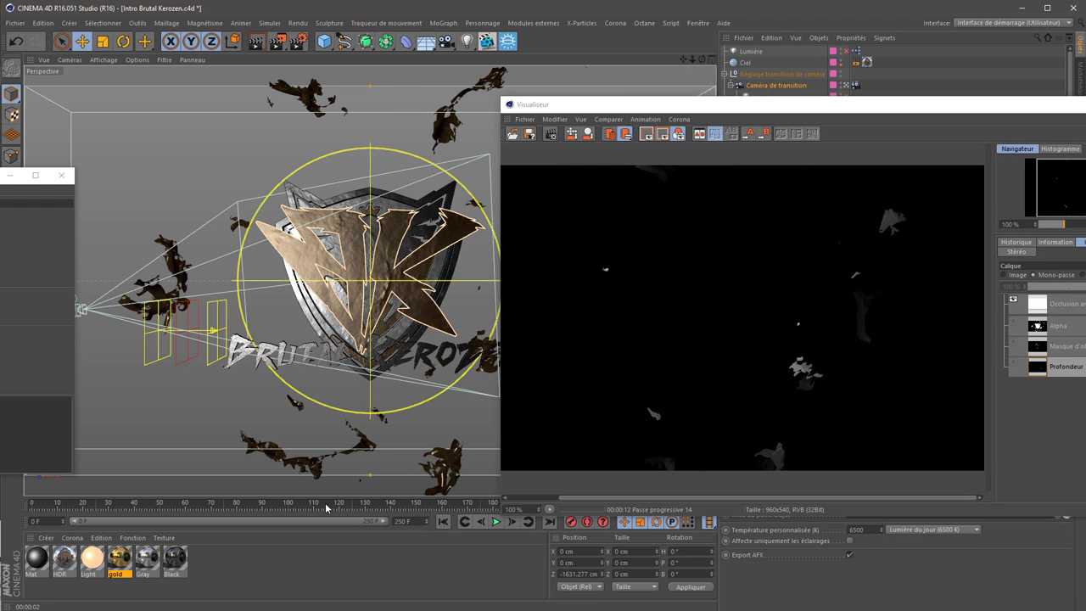
pyautogui.click(278, 41)
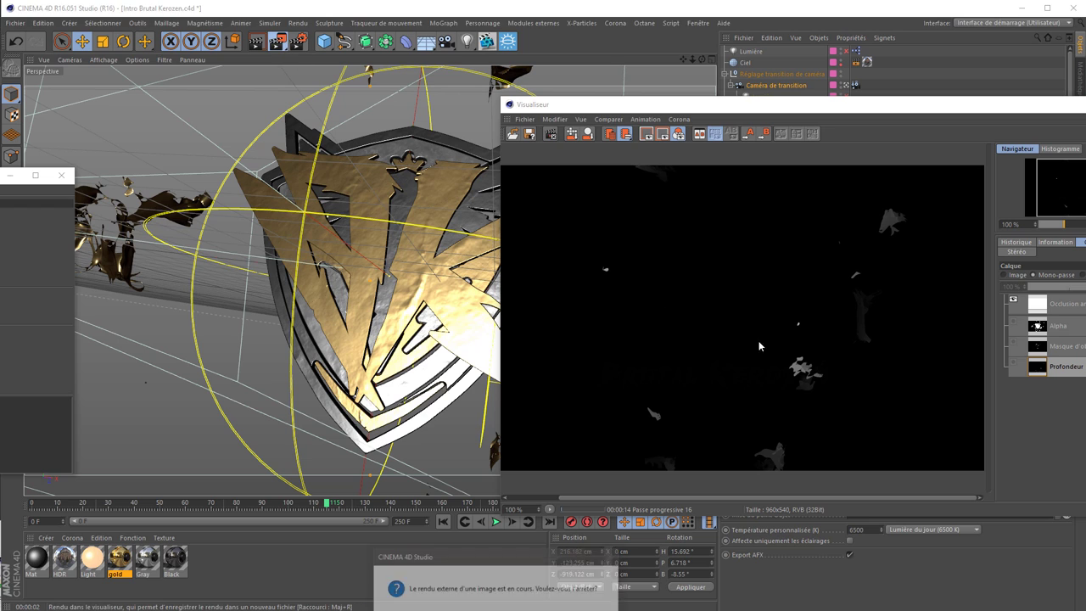
pyautogui.press('Return')
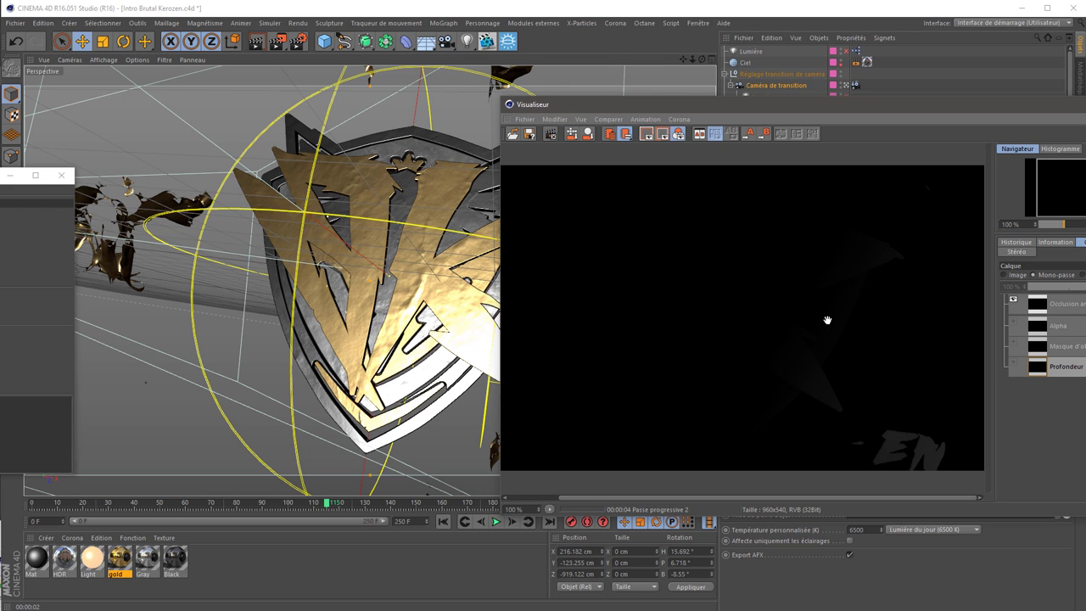
pyautogui.moveTo(869, 113)
pyautogui.mouseDown()
pyautogui.moveTo(506, 185)
pyautogui.moveTo(0, 214)
pyautogui.mouseUp()
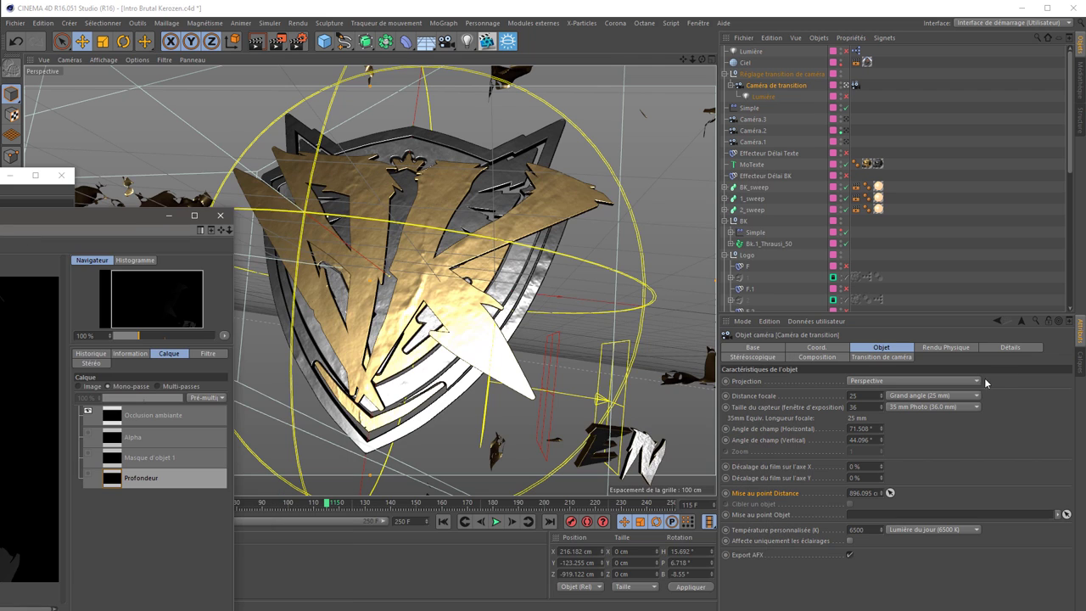
pyautogui.click(947, 348)
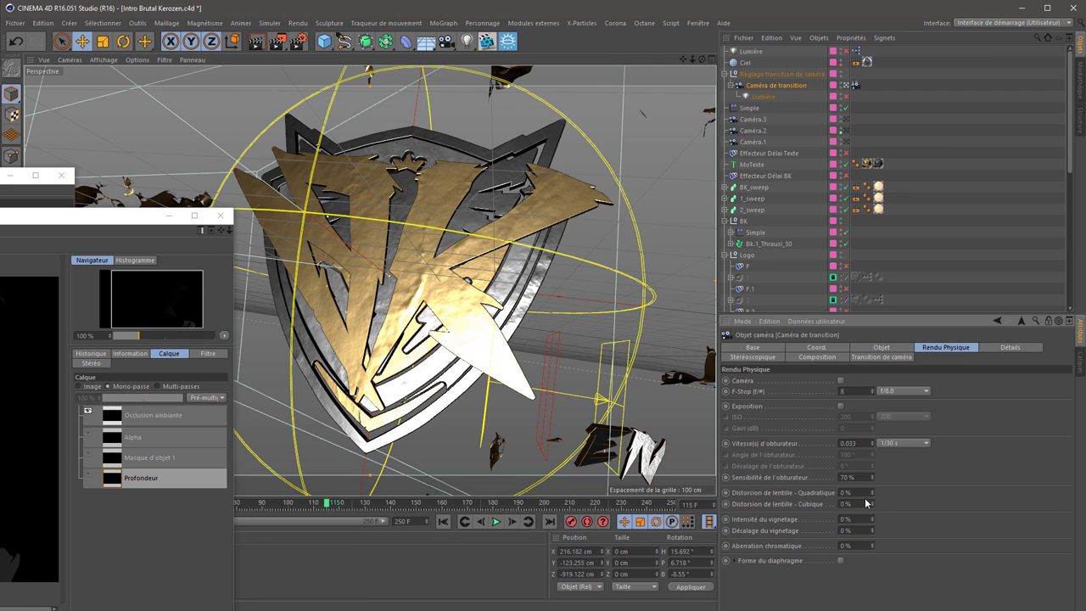
pyautogui.click(1009, 348)
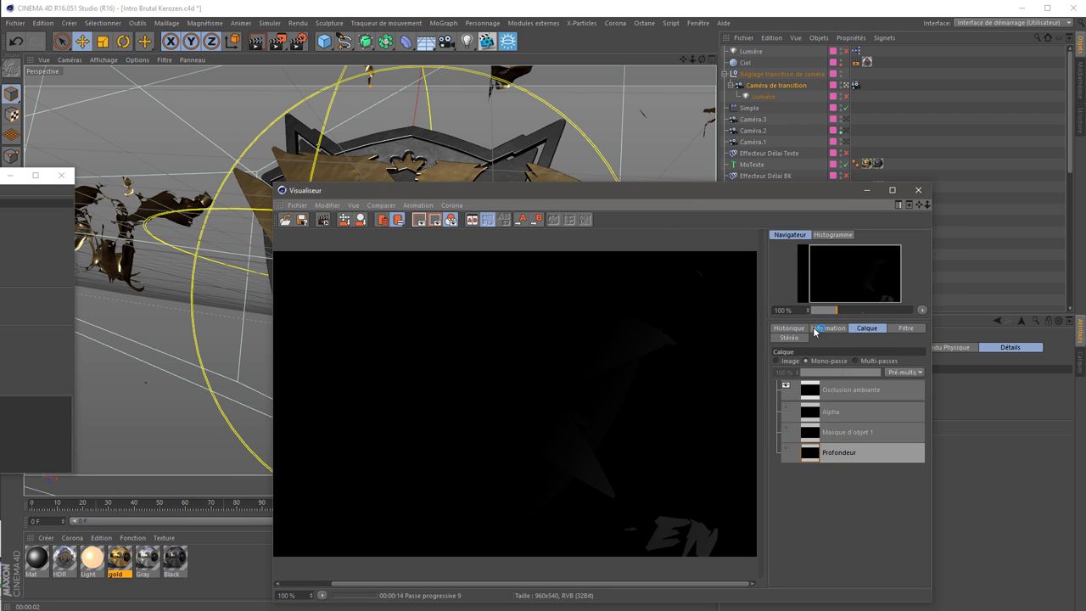
# Raise the viewer's Filtre Exposition to 3.8 to read the depth pass, then close the viewer
pyautogui.click(815, 329)
pyautogui.click(905, 327)
pyautogui.click(790, 337)
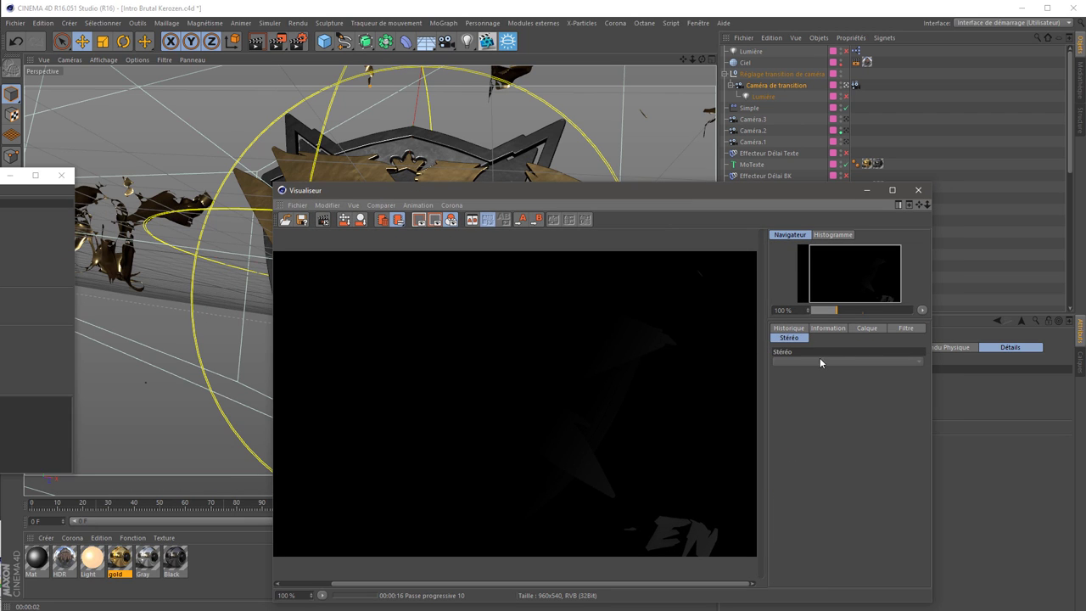
pyautogui.click(910, 331)
pyautogui.moveTo(881, 414); pyautogui.dragTo(892, 412)
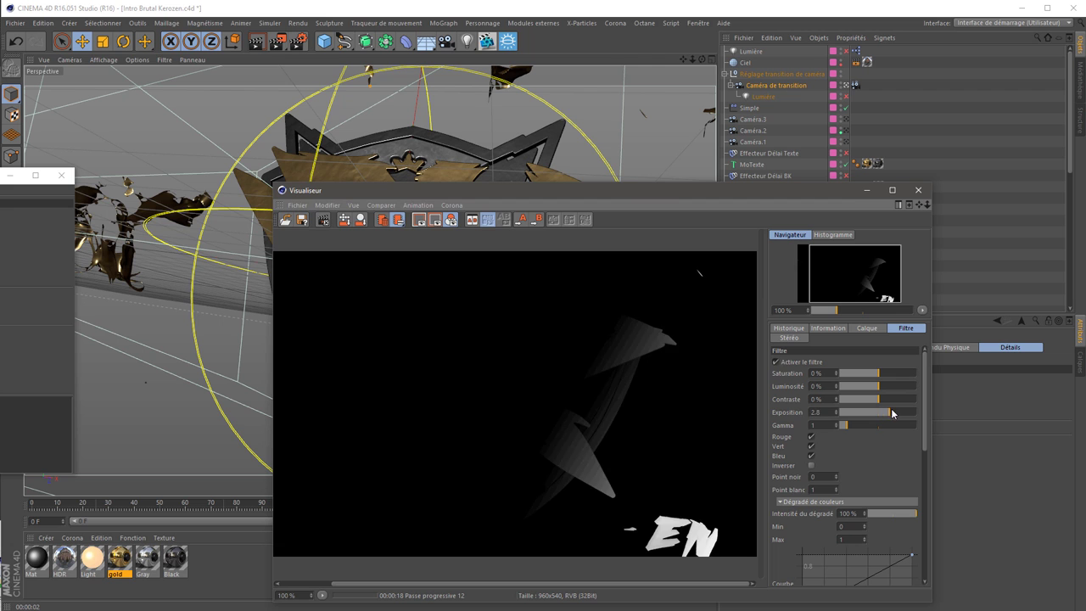
pyautogui.click(918, 190)
pyautogui.click(541, 606)
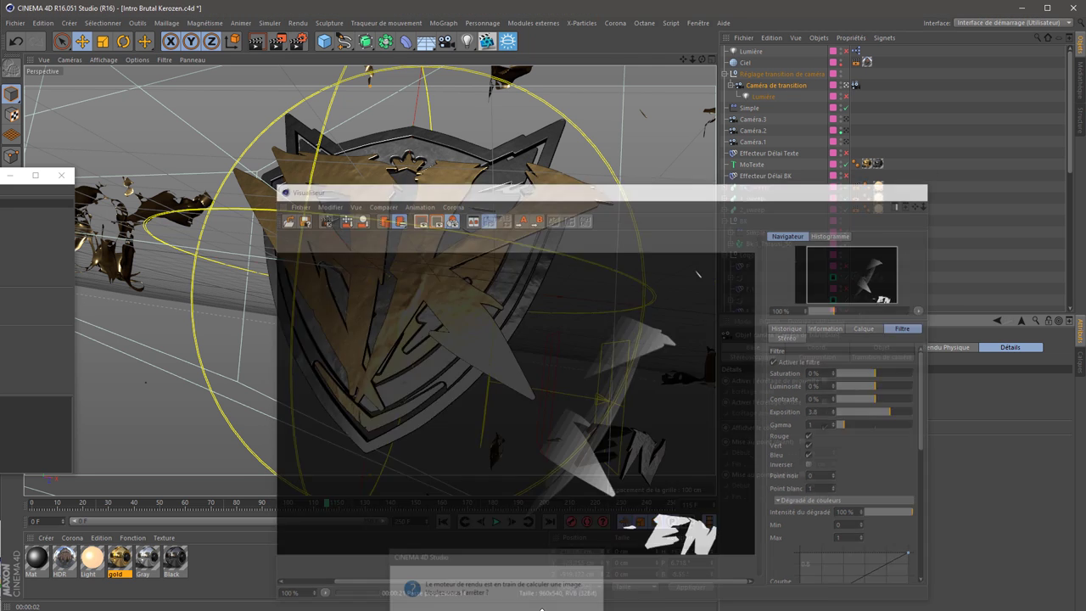
# View the cameras from the side and enable rear focus on Caméra.1
pyautogui.click(847, 87)
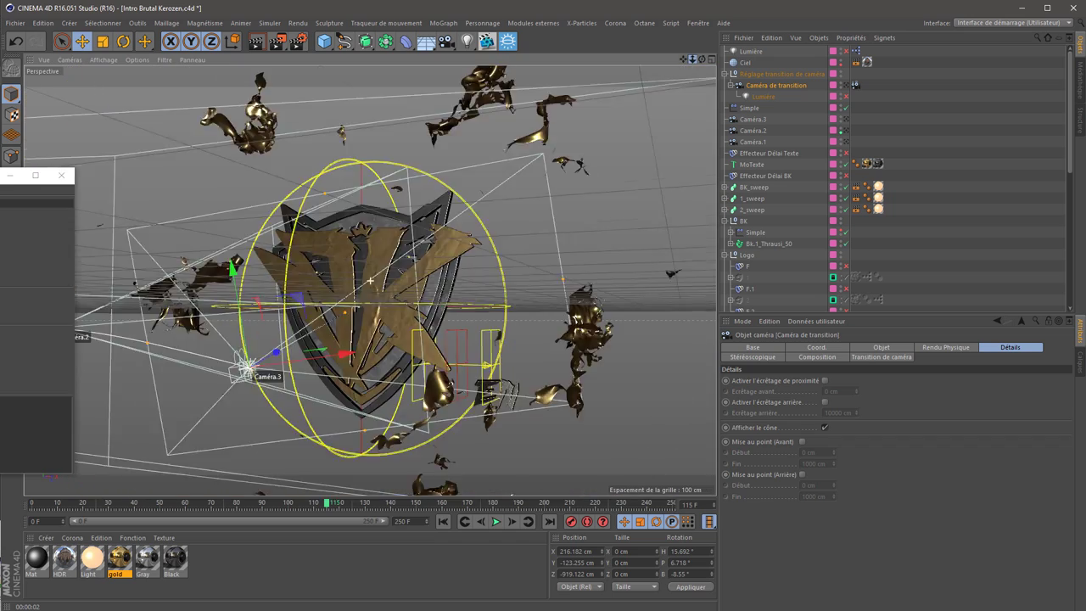
pyautogui.scroll(-5, 370, 280)
pyautogui.moveTo(702, 59); pyautogui.dragTo(645, 77)
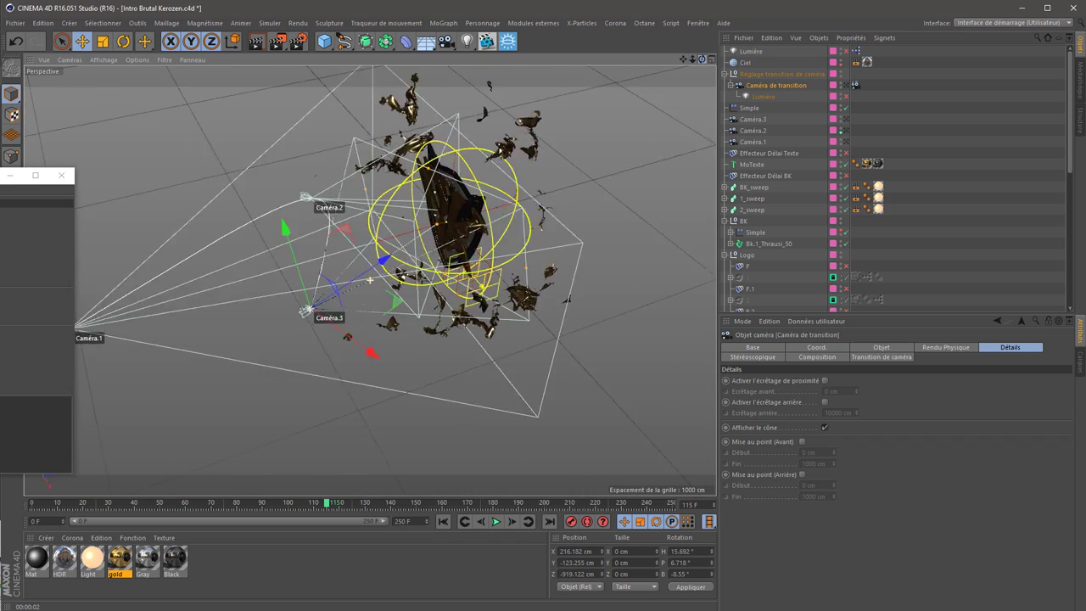
pyautogui.keyDown('alt'); pyautogui.moveTo(370, 280); pyautogui.dragTo(600, 210); pyautogui.keyUp('alt')
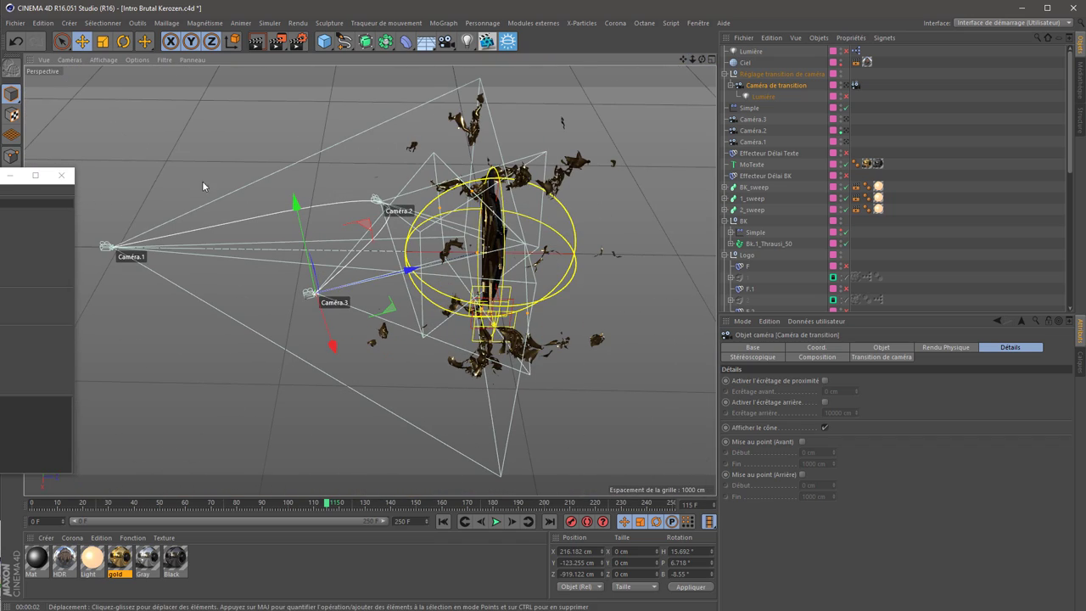
pyautogui.keyDown('alt'); pyautogui.moveTo(203, 186); pyautogui.dragTo(128, 110); pyautogui.keyUp('alt')
pyautogui.click(752, 142)
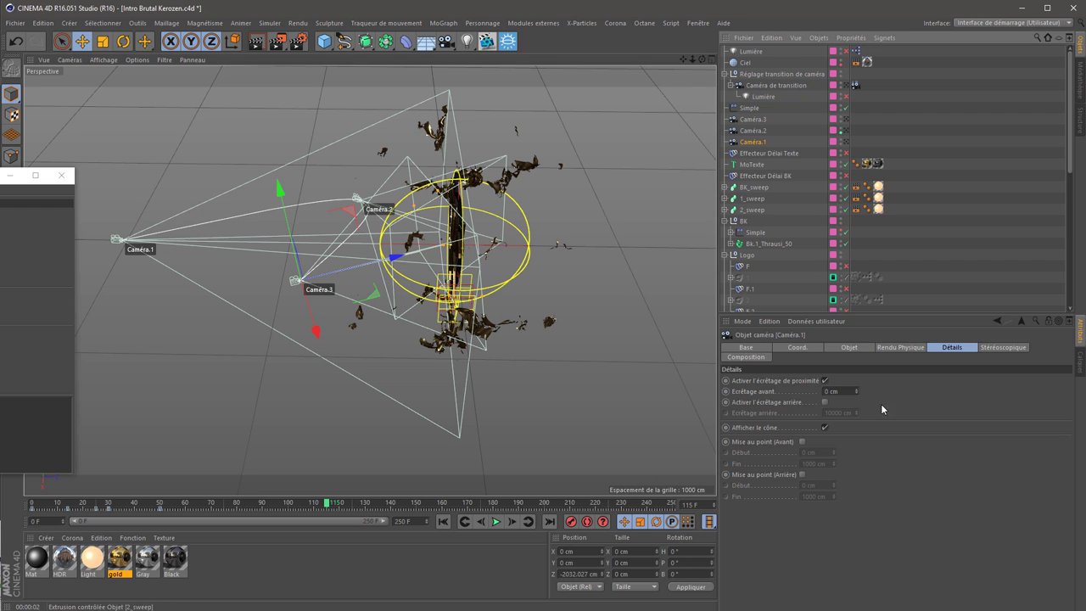
pyautogui.click(802, 475)
# Enable rear focus on Caméra.2, Caméra.3 and Caméra de transition, ending at 1500 cm
pyautogui.moveTo(583, 376)
pyautogui.keyDown('alt'); pyautogui.mouseDown()
pyautogui.moveTo(526, 253)
pyautogui.moveTo(562, 247)
pyautogui.mouseUp(); pyautogui.keyUp('alt')
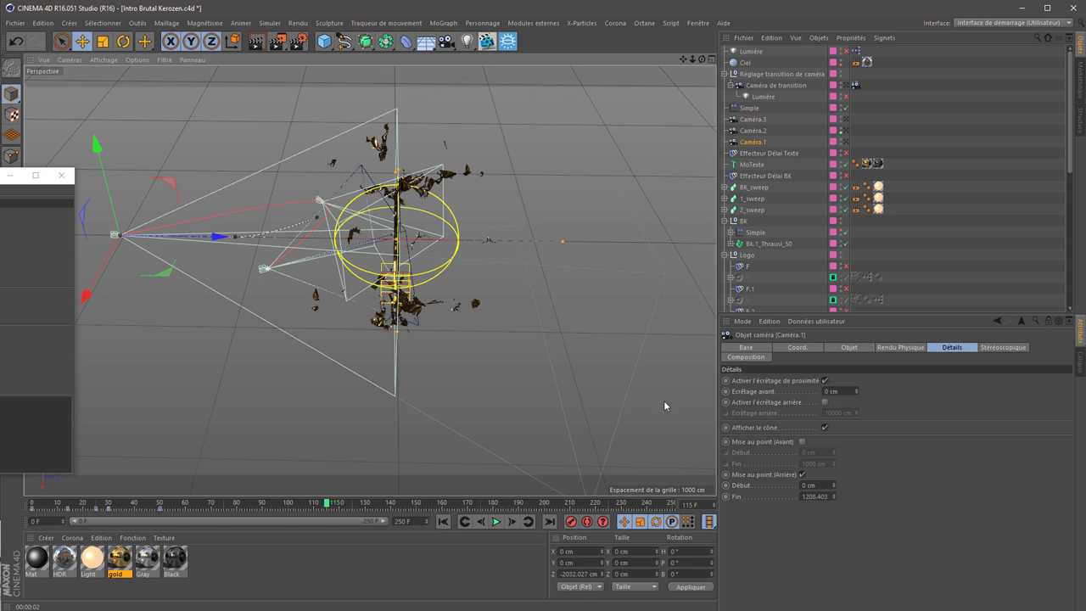
pyautogui.click(753, 130)
pyautogui.keyDown('ctrl'); pyautogui.click(753, 119); pyautogui.keyUp('ctrl')
pyautogui.click(801, 475)
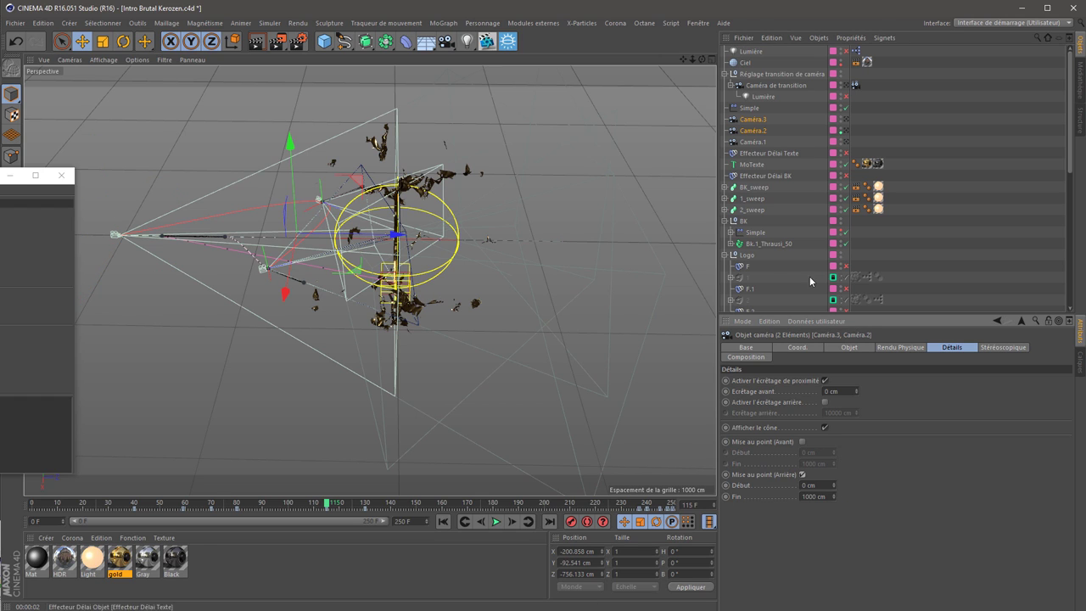
pyautogui.click(754, 142)
pyautogui.keyDown('shift'); pyautogui.click(753, 119); pyautogui.keyUp('shift')
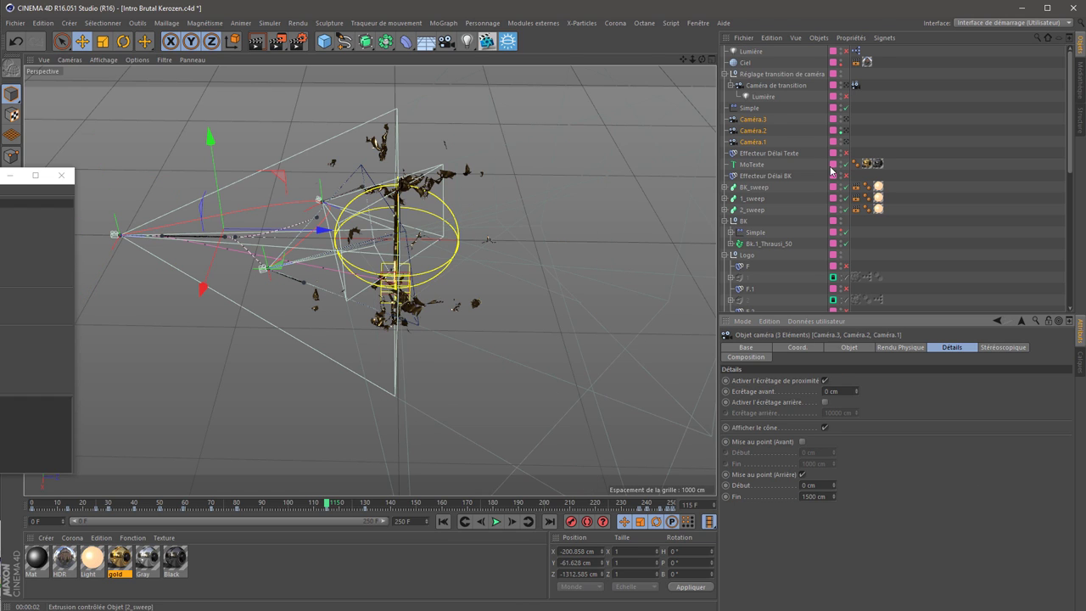
pyautogui.click(776, 85)
pyautogui.click(802, 474)
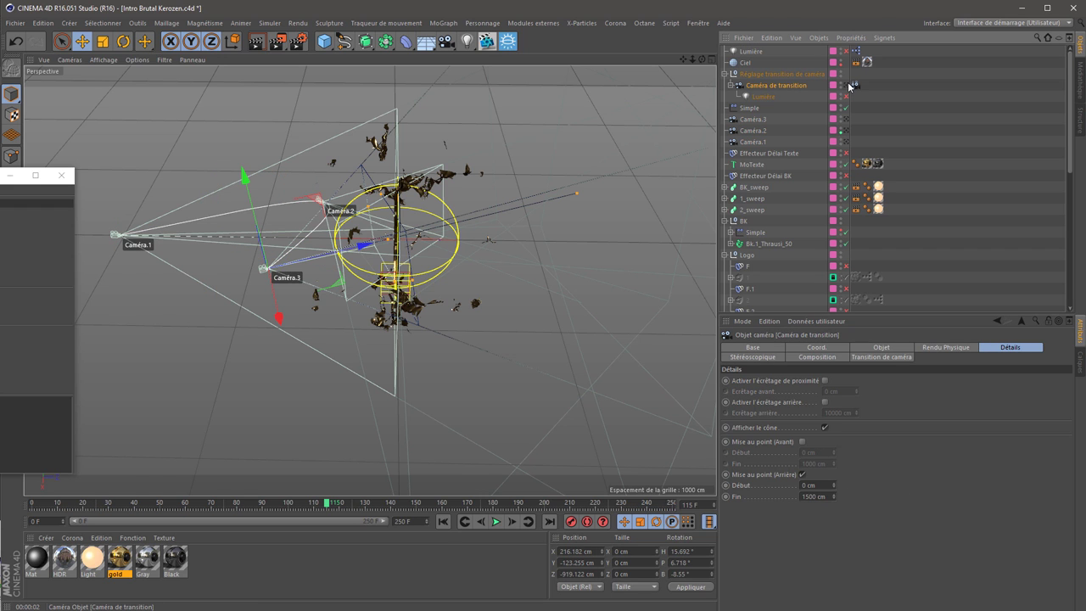
pyautogui.click(276, 41)
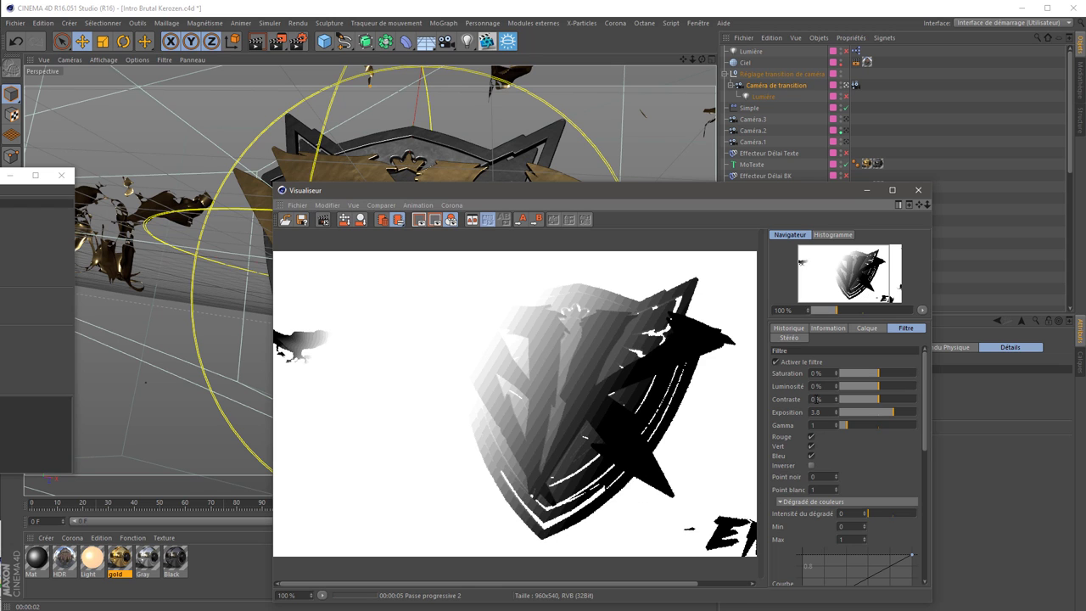
pyautogui.click(775, 363)
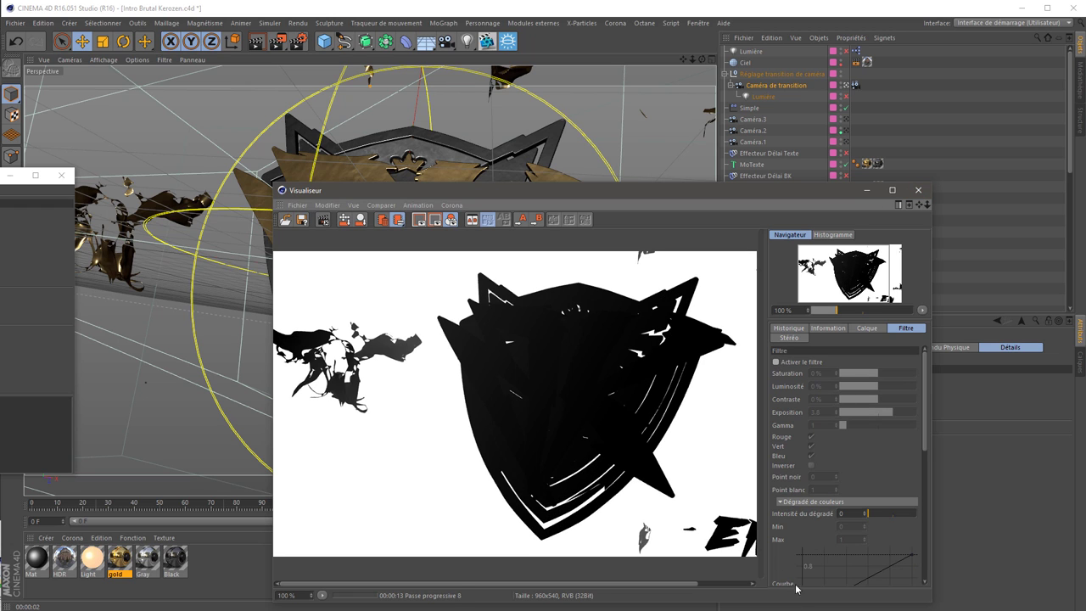
pyautogui.click(793, 328)
pyautogui.click(801, 397)
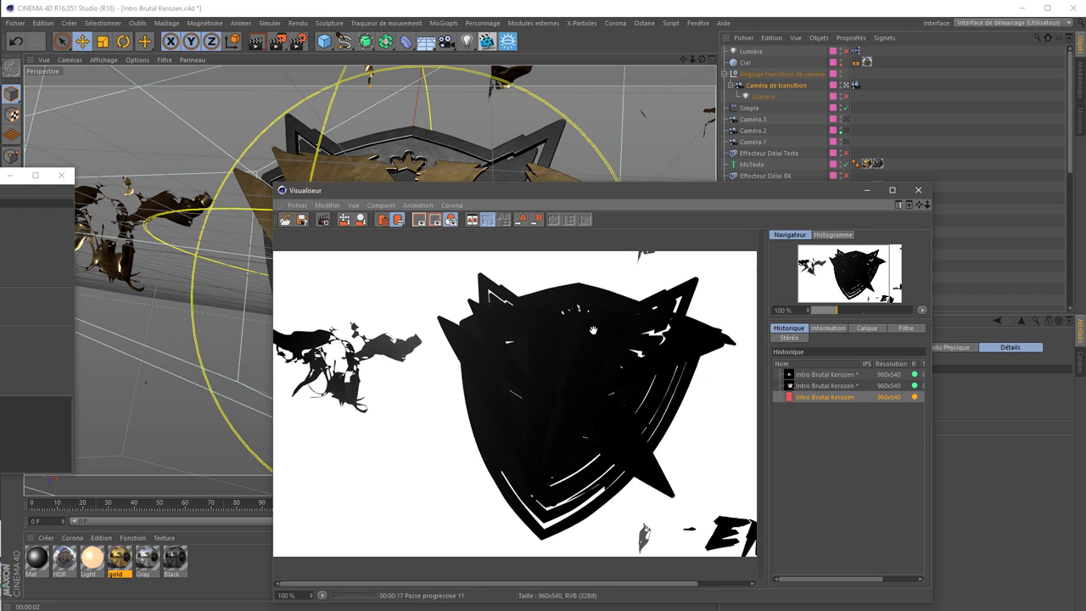
pyautogui.moveTo(593, 330); pyautogui.dragTo(549, 429)
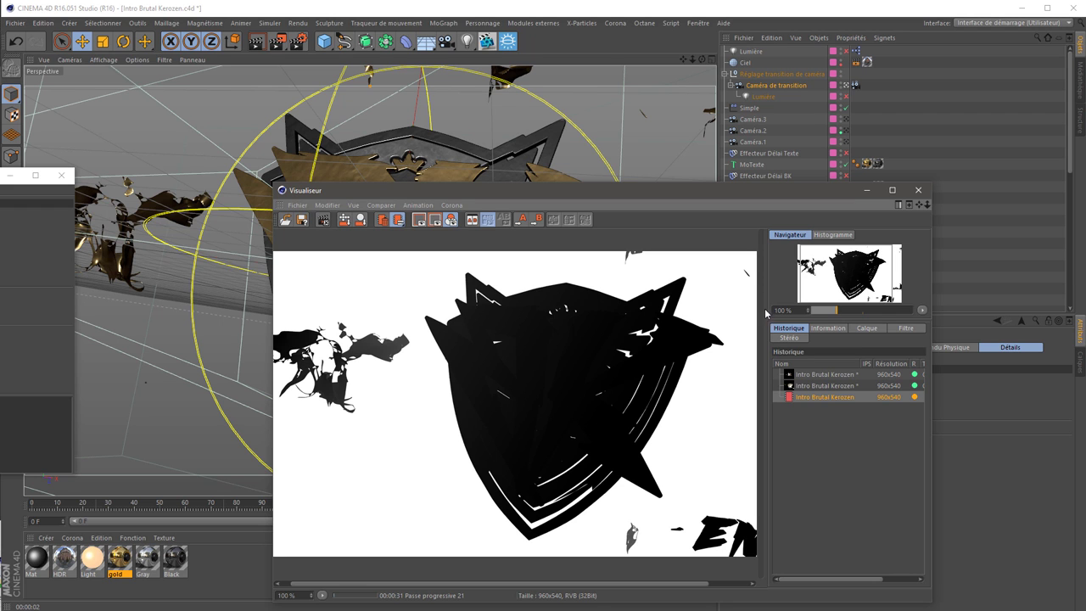
pyautogui.click(919, 189)
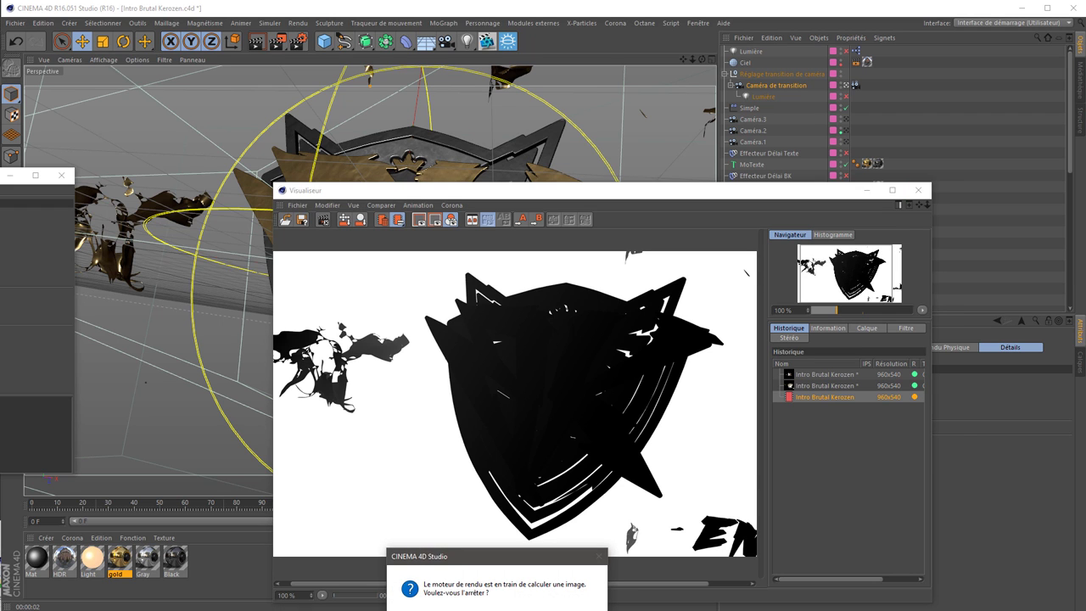
pyautogui.press('Return')
pyautogui.click(789, 141)
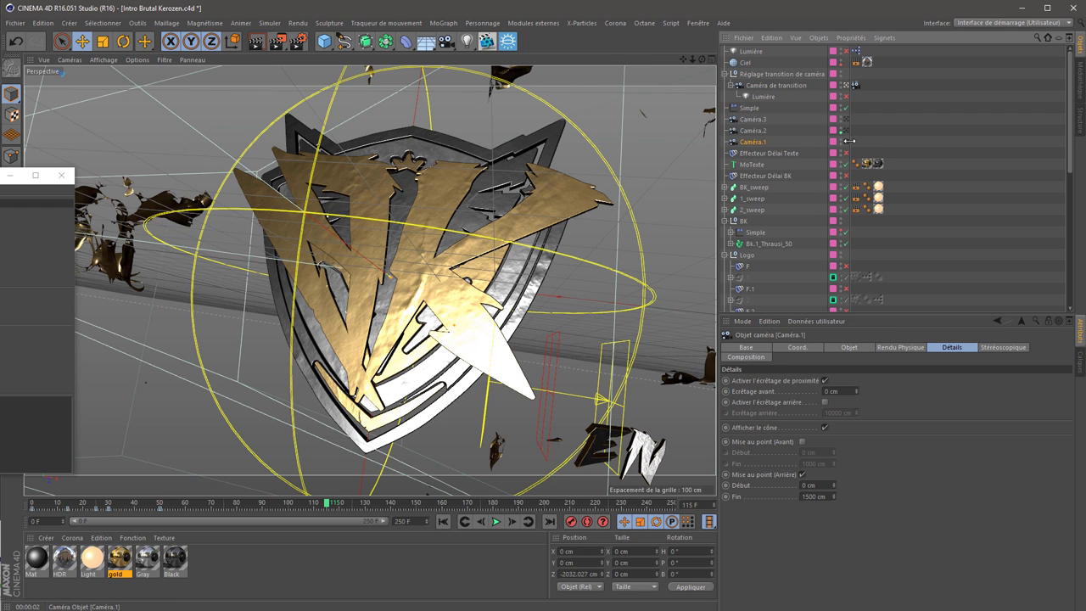
# Select Caméra.1 and render frames 0 and 14 in the Picture Viewer
pyautogui.click(852, 142)
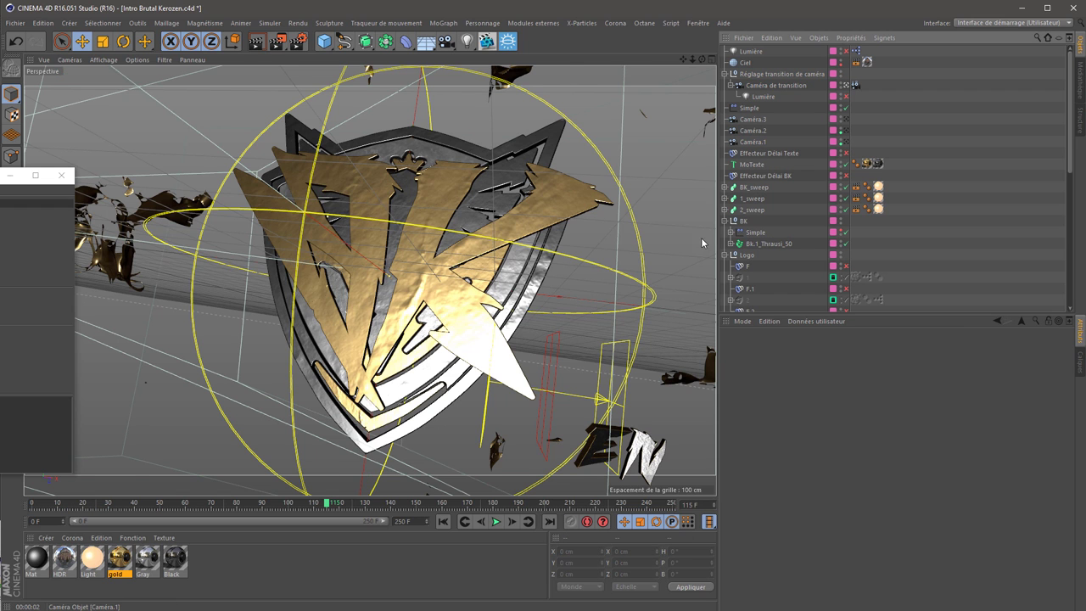
pyautogui.click(753, 142)
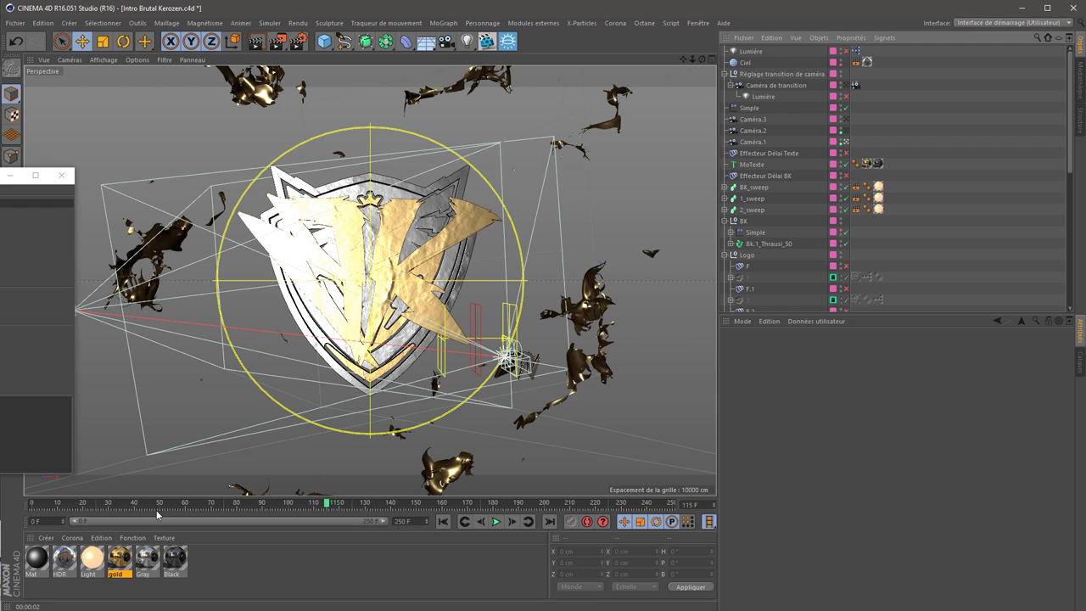
pyautogui.click(443, 521)
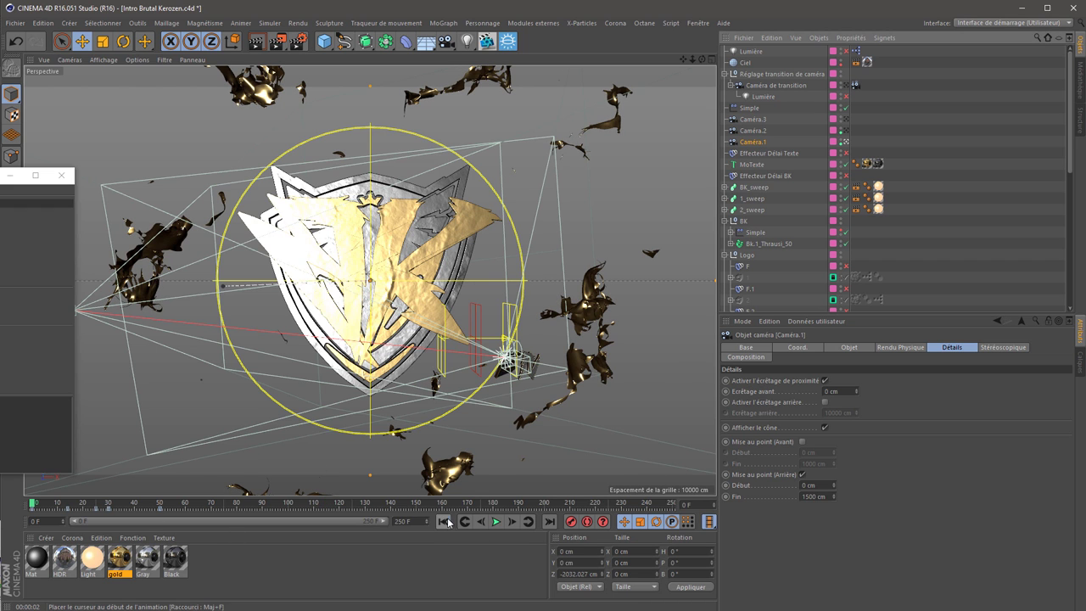
pyautogui.click(280, 44)
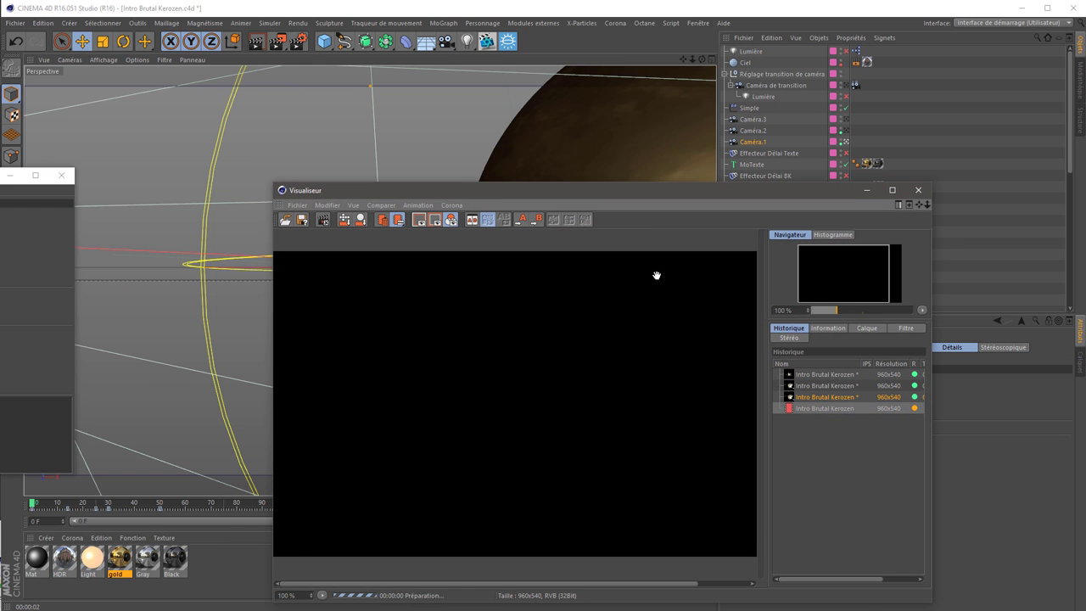
pyautogui.moveTo(739, 188); pyautogui.dragTo(746, 187)
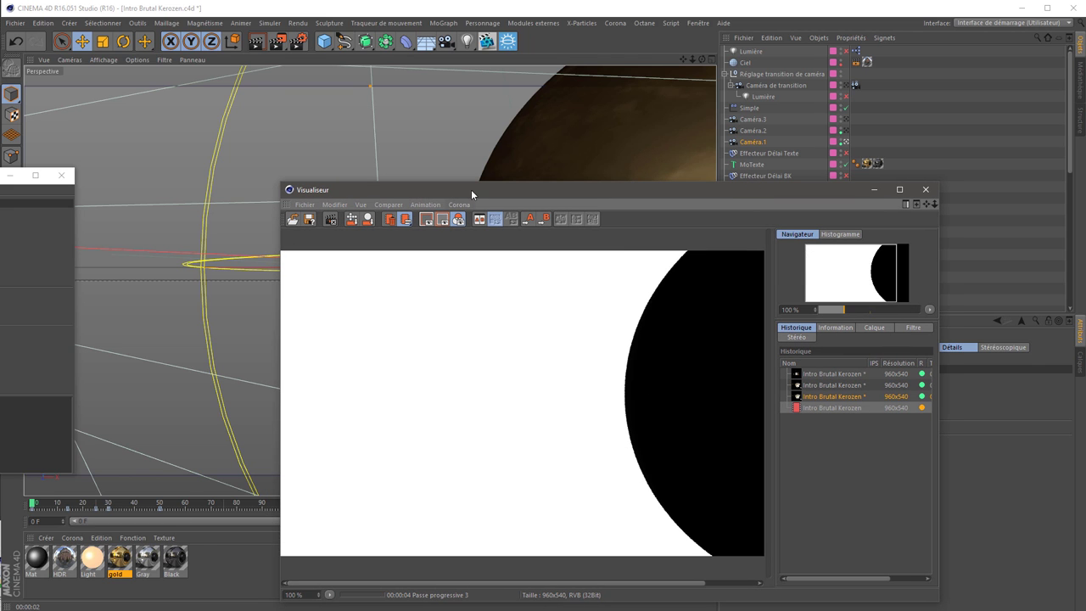
pyautogui.moveTo(471, 189); pyautogui.dragTo(247, 42)
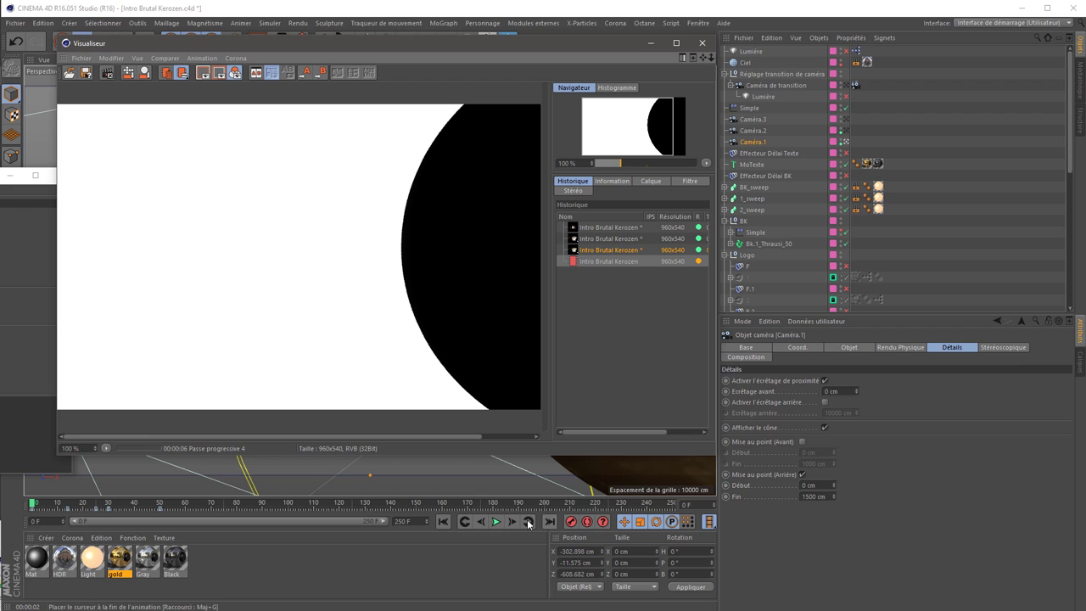
pyautogui.click(495, 521)
pyautogui.moveTo(421, 47); pyautogui.dragTo(449, 71)
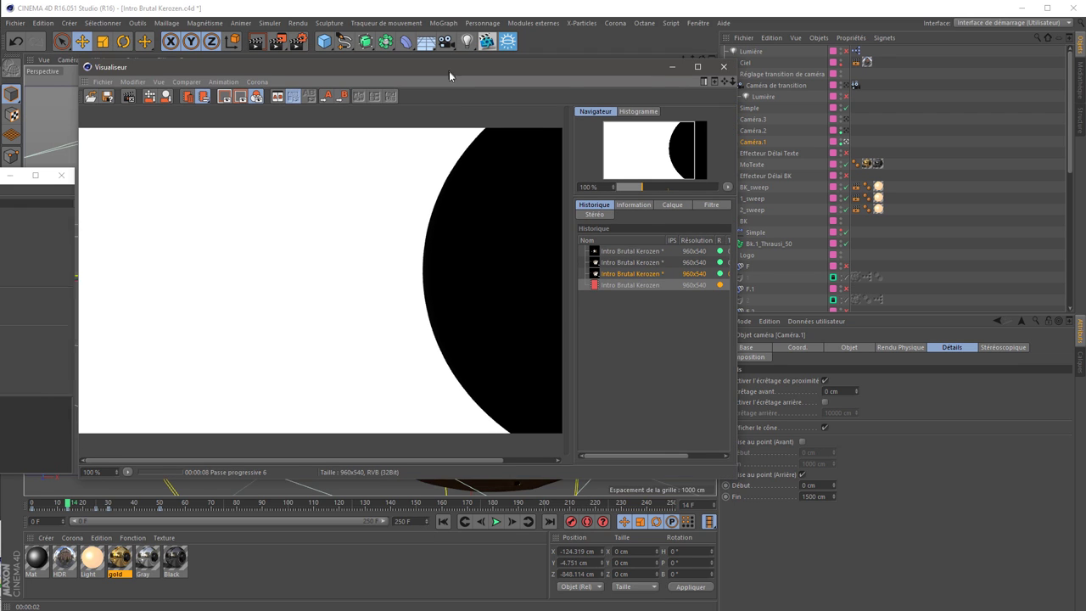
pyautogui.click(276, 40)
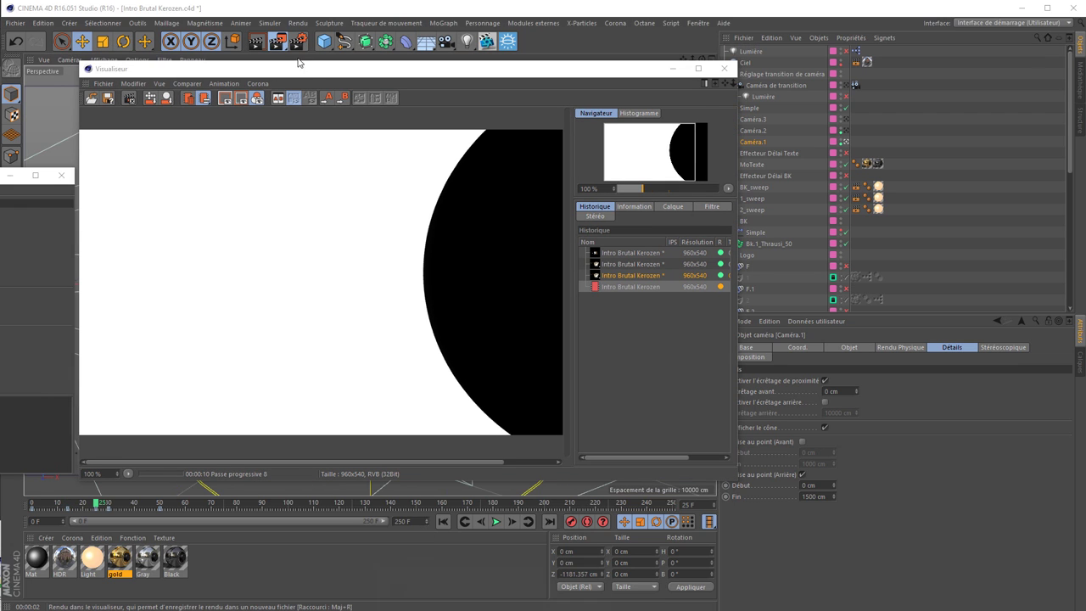
pyautogui.press('Return')
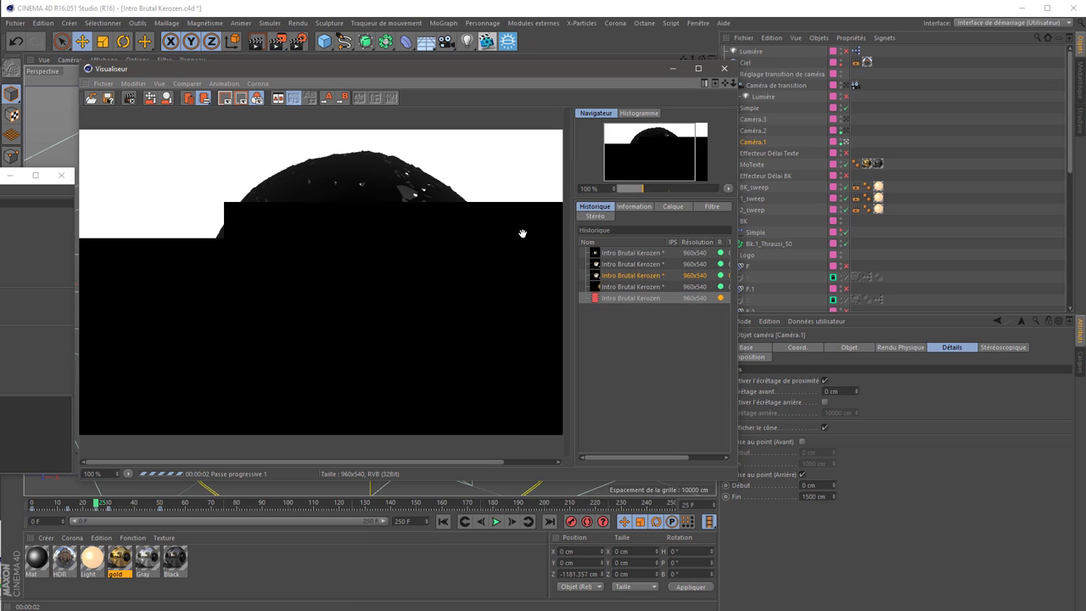
# Set Caméra.1's rear focus end to 1000 cm and re-render the frame
pyautogui.click(818, 497)
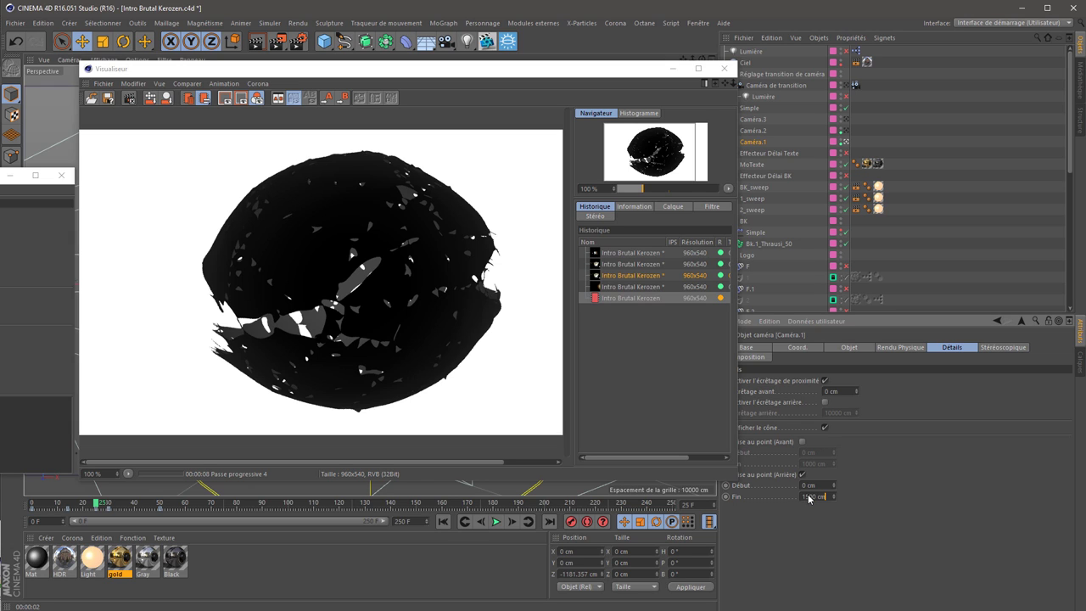
pyautogui.moveTo(828, 494); pyautogui.dragTo(802, 501)
pyautogui.write('10')
pyautogui.write('0')
pyautogui.press('Return')
pyautogui.click(279, 43)
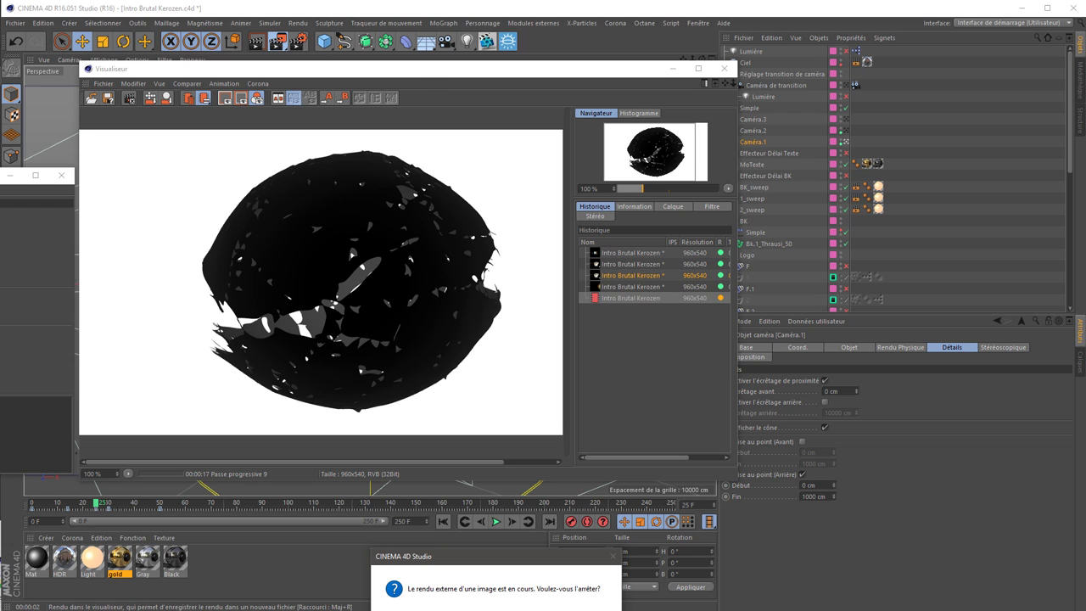
pyautogui.press('Return')
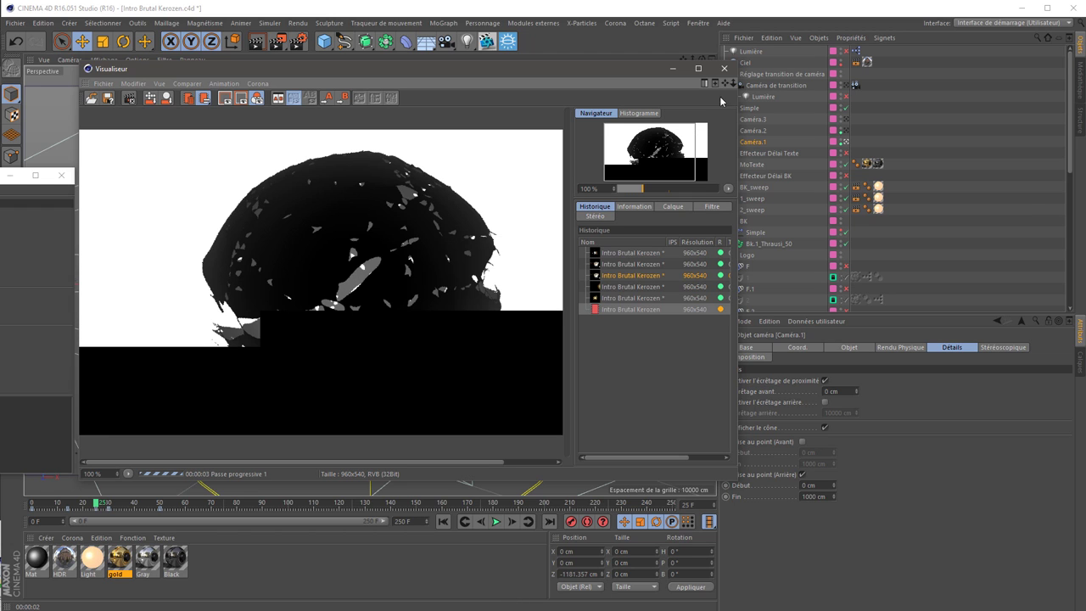
# Close the render viewer, confirming the render stop
pyautogui.click(726, 68)
pyautogui.press('Return')
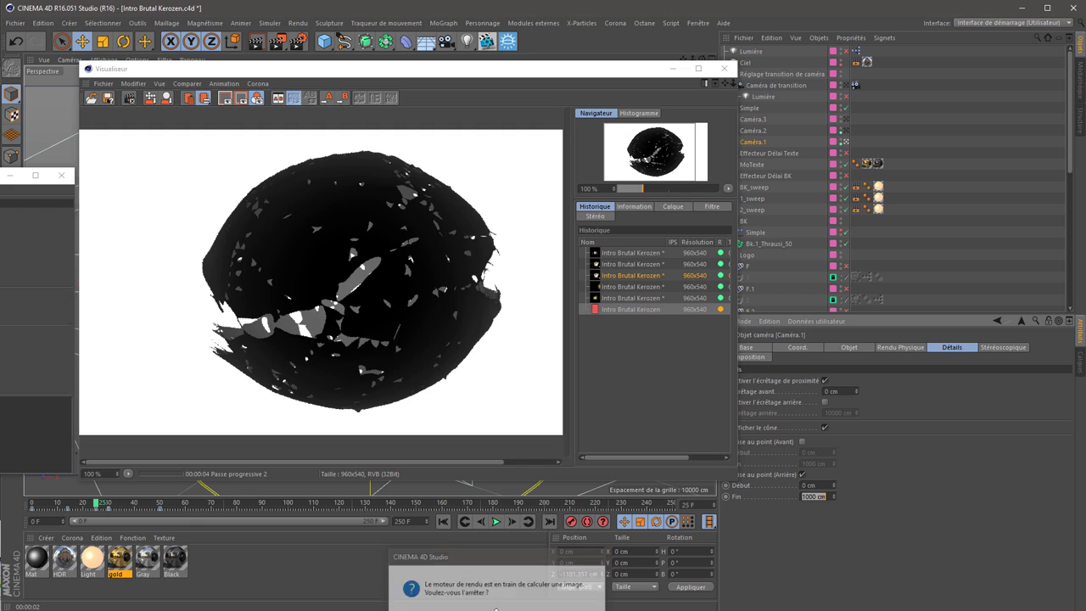
pyautogui.write('V')
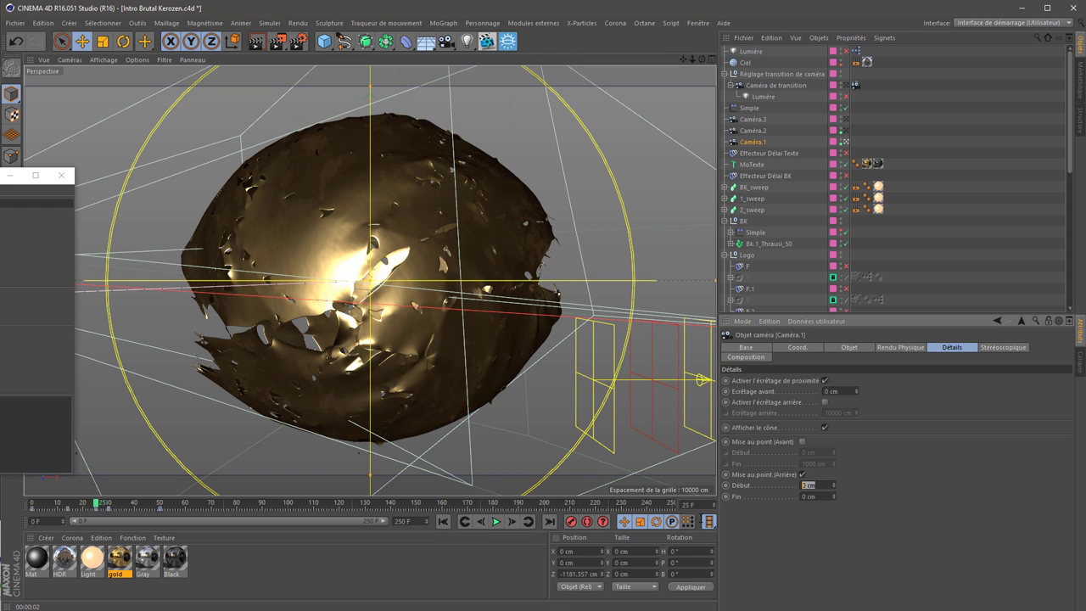
# Turn on the Outil actif, Images par seconde and Distance de la caméra HUD readouts
pyautogui.press('Return')
pyautogui.hotkey('shift', 'v')
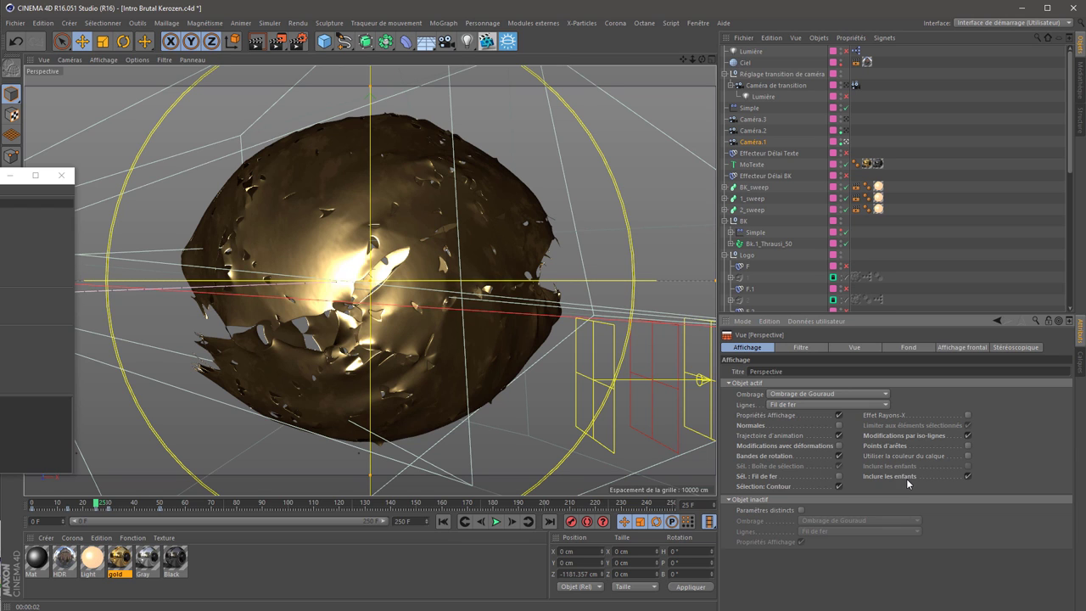
pyautogui.click(949, 350)
pyautogui.click(805, 483)
pyautogui.click(806, 472)
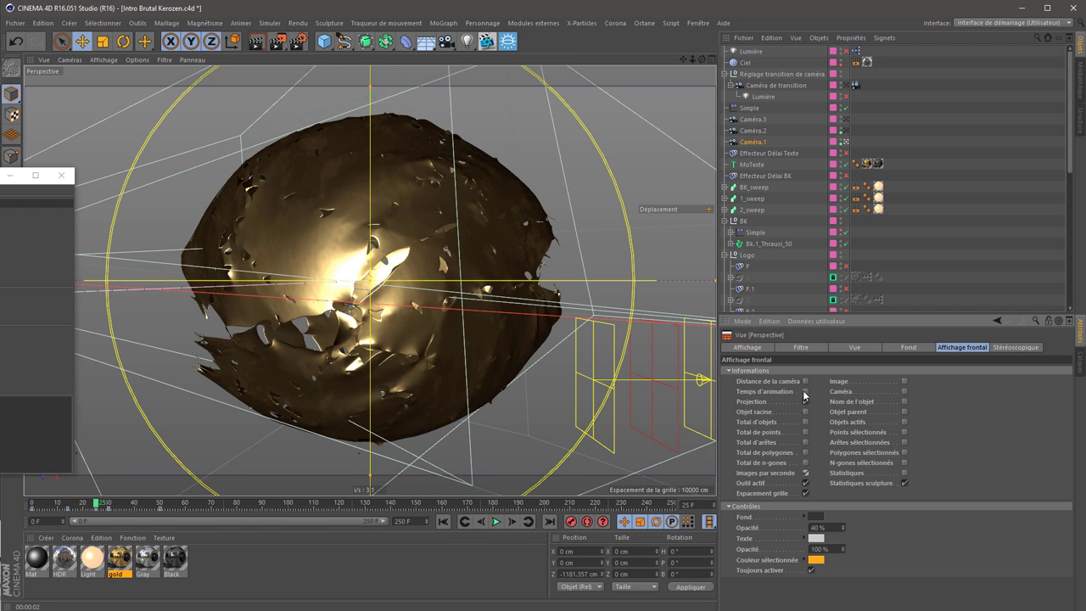
pyautogui.click(806, 381)
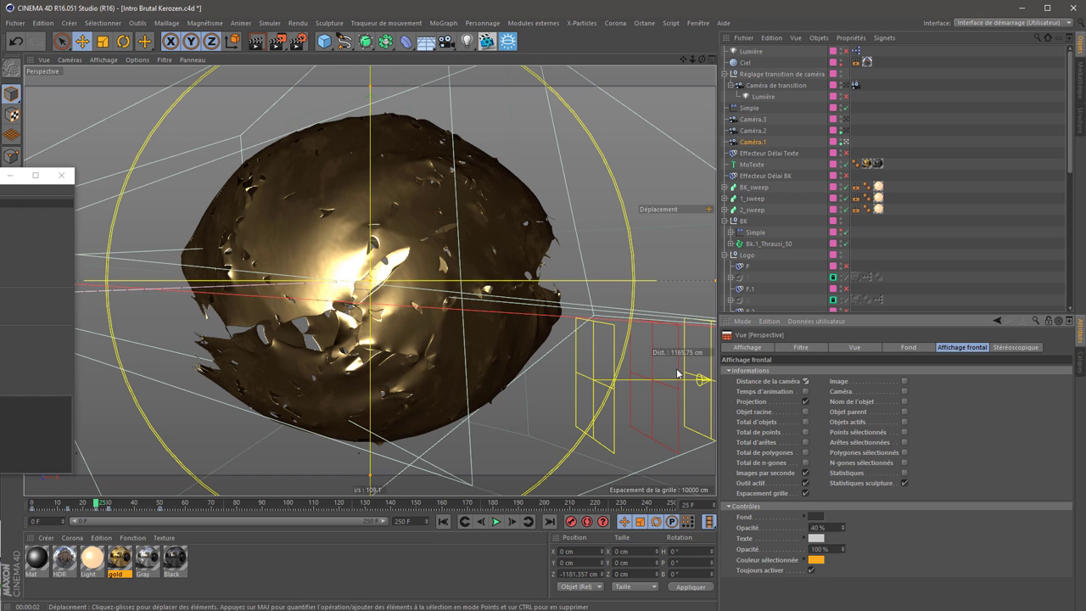
# Scrub frames 50 to 203, deselect Caméra.1 and zoom out in the editor view to see all cameras
pyautogui.click(159, 503)
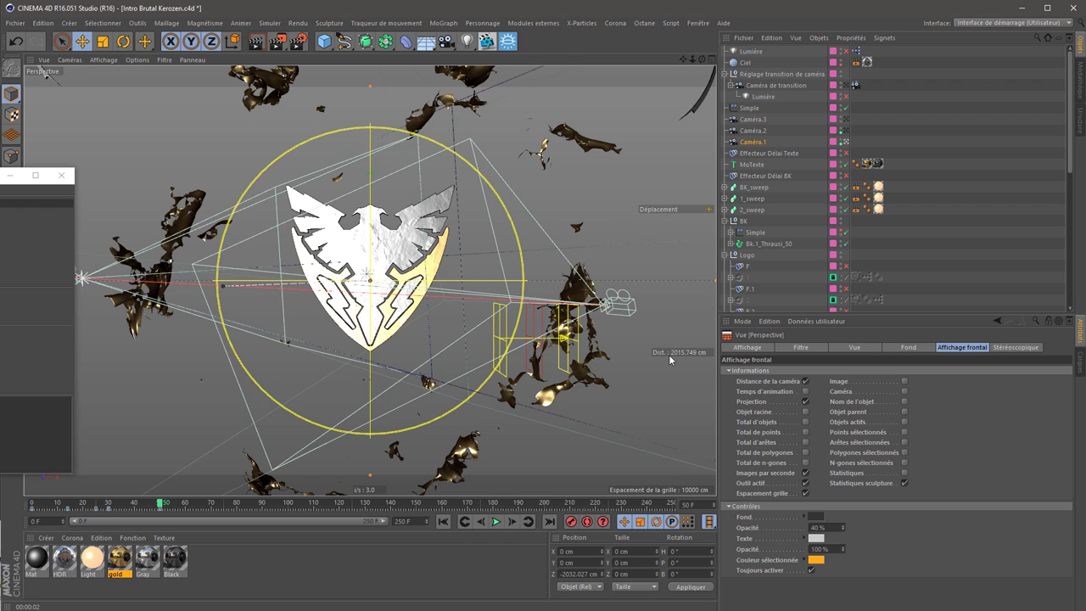
pyautogui.click(235, 504)
pyautogui.click(329, 504)
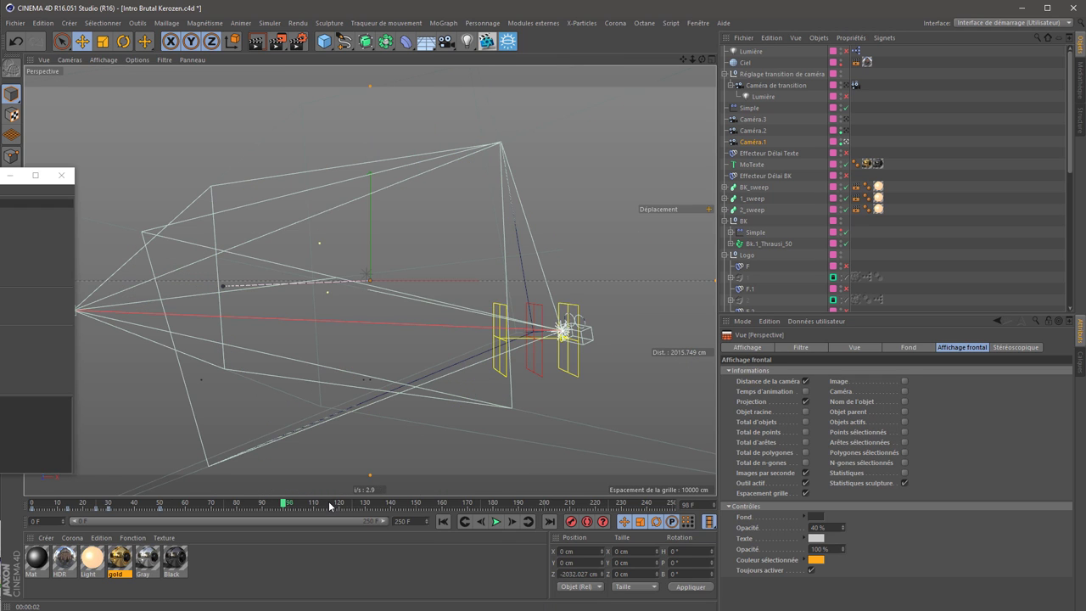
pyautogui.moveTo(391, 508); pyautogui.dragTo(489, 504)
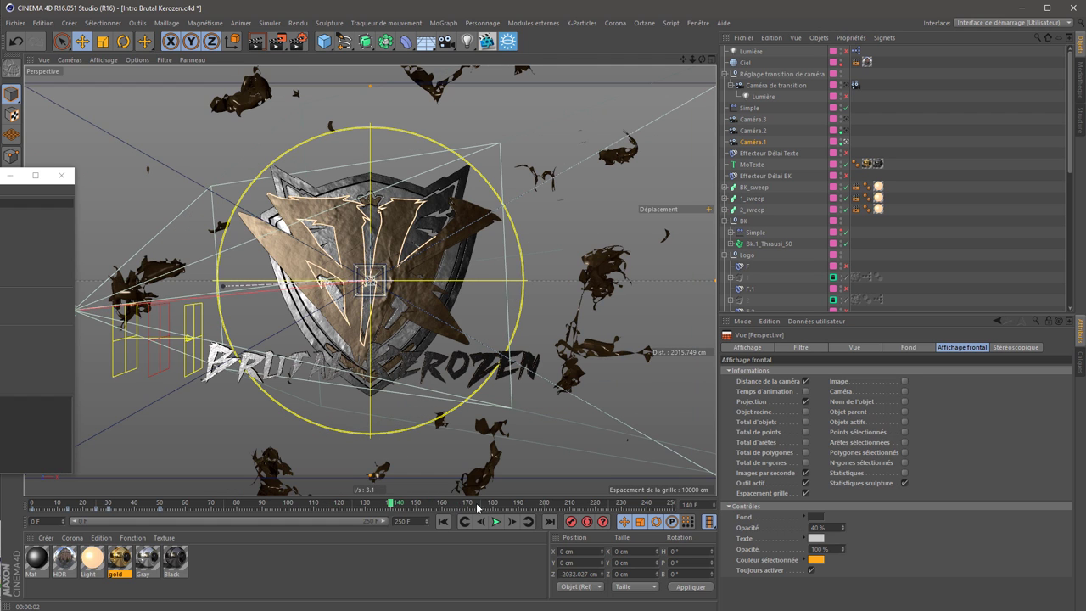
pyautogui.click(544, 490)
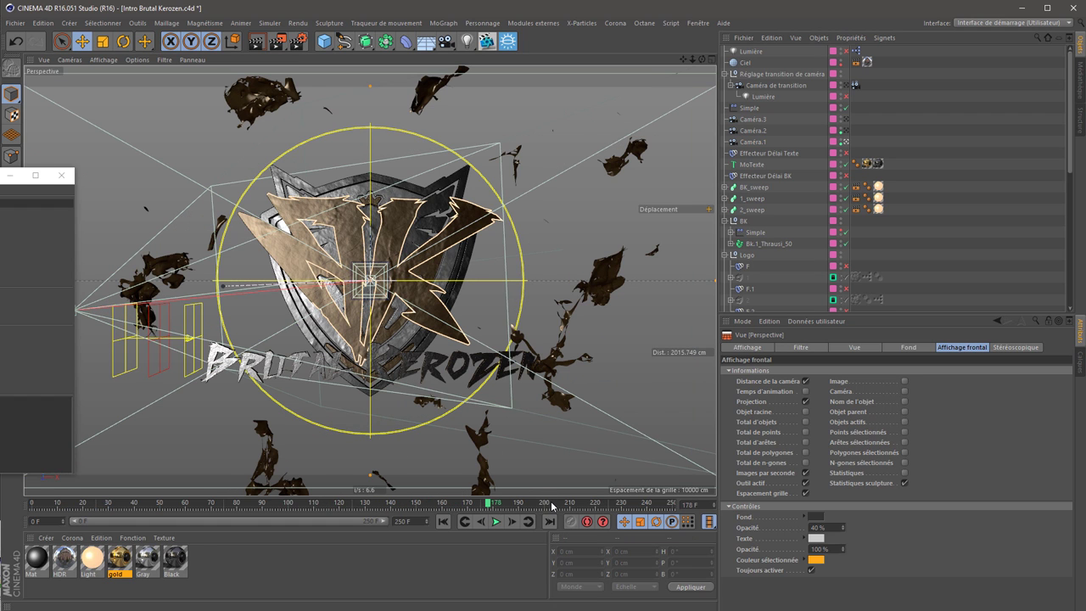
pyautogui.click(552, 504)
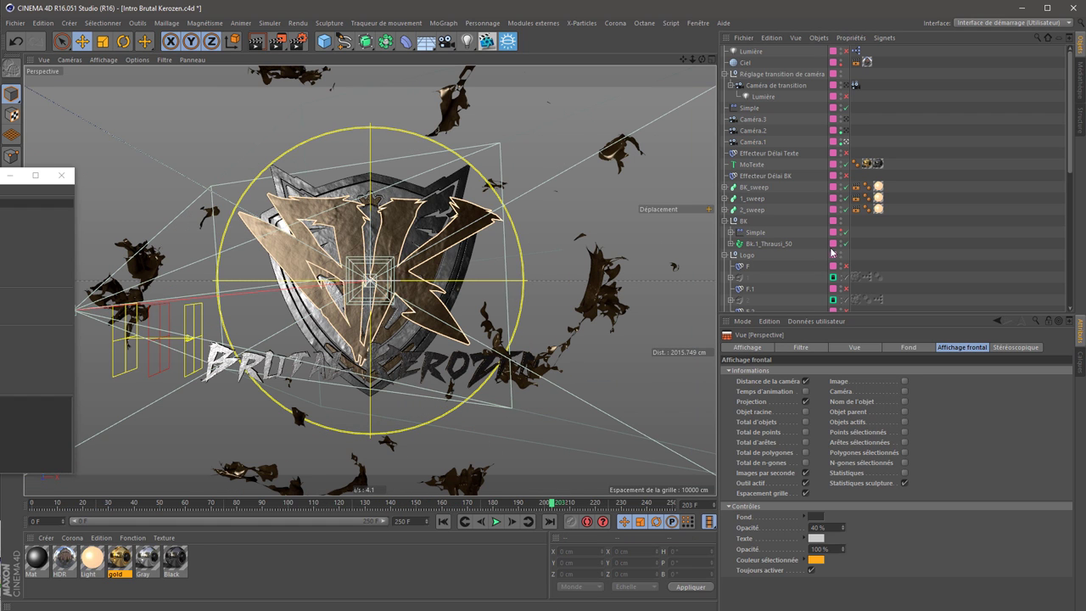
pyautogui.click(845, 142)
pyautogui.moveTo(692, 66); pyautogui.dragTo(452, 266)
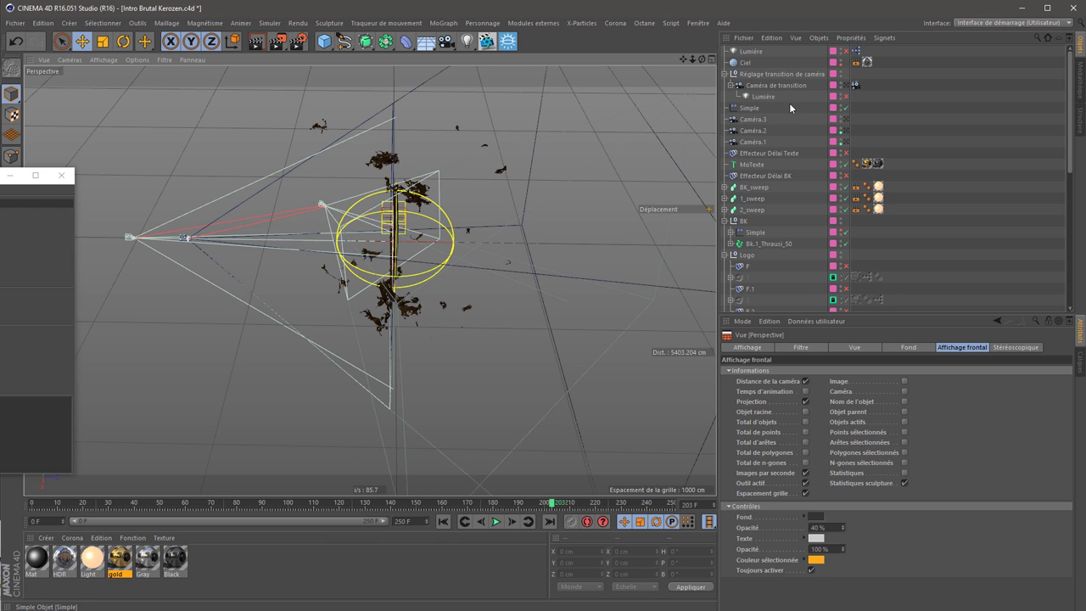
# Give Caméra.1, Caméra.2 and Caméra.3 a rear focus end of 800 cm
pyautogui.click(753, 119)
pyautogui.keyDown('shift'); pyautogui.click(753, 142); pyautogui.keyUp('shift')
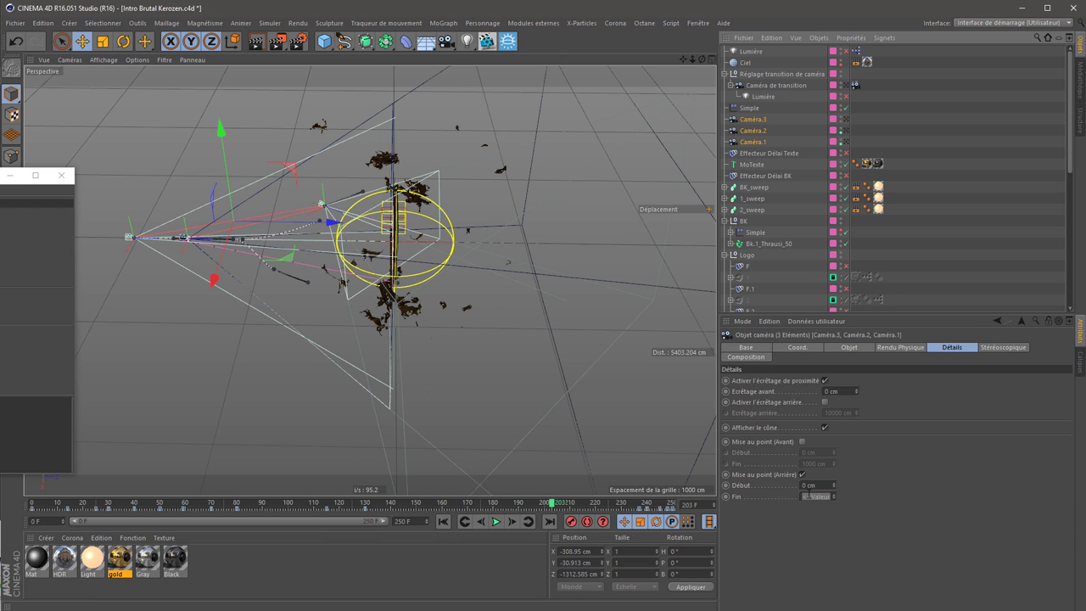
pyautogui.write('800')
pyautogui.press('Return')
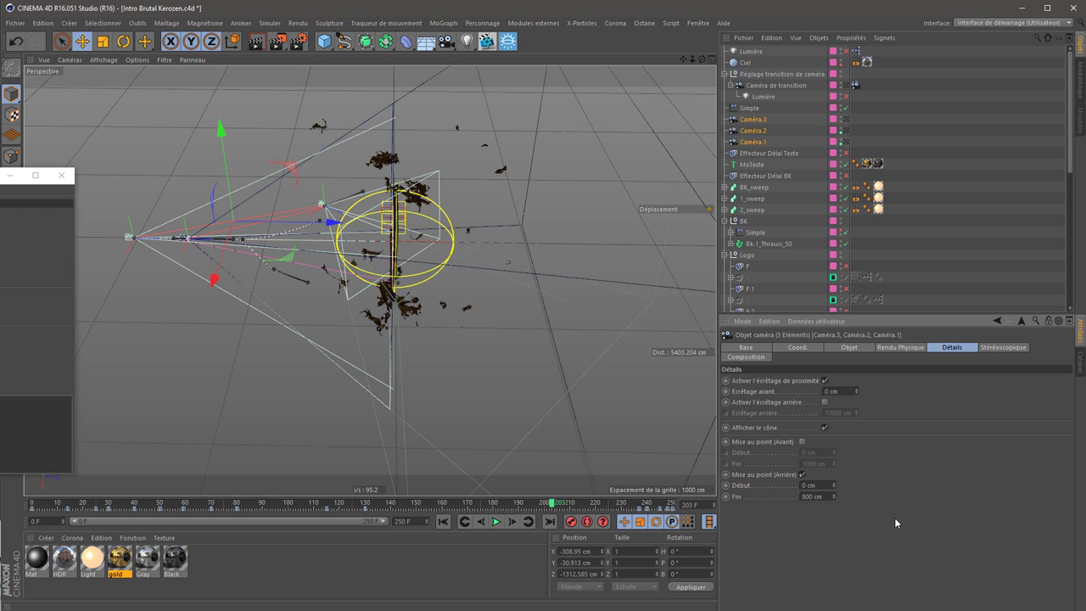
# Render frame 147 through the transition camera to the Picture Viewer
pyautogui.click(848, 86)
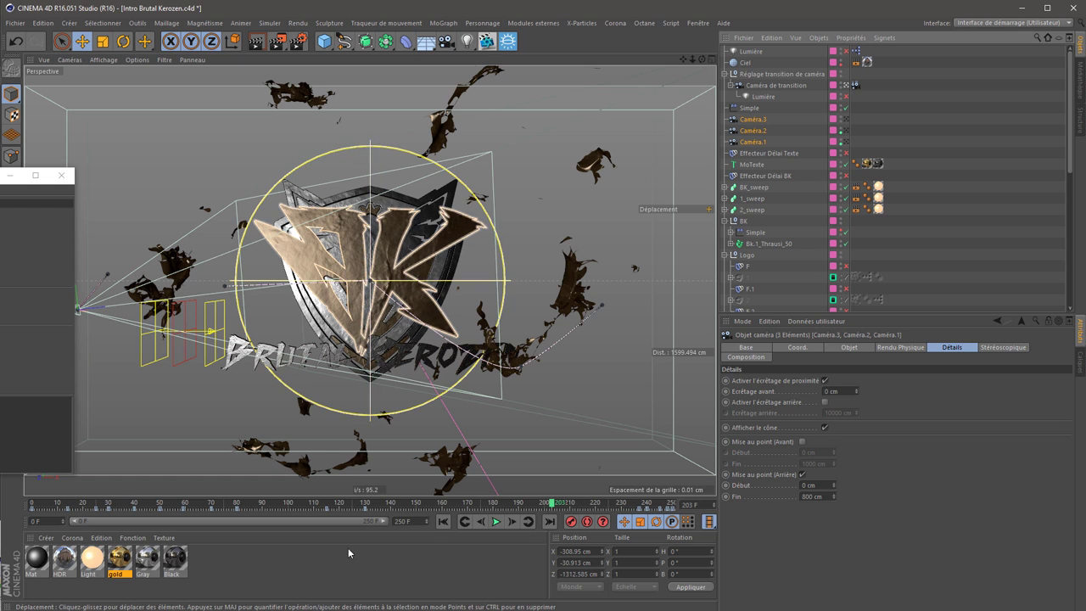
pyautogui.click(408, 503)
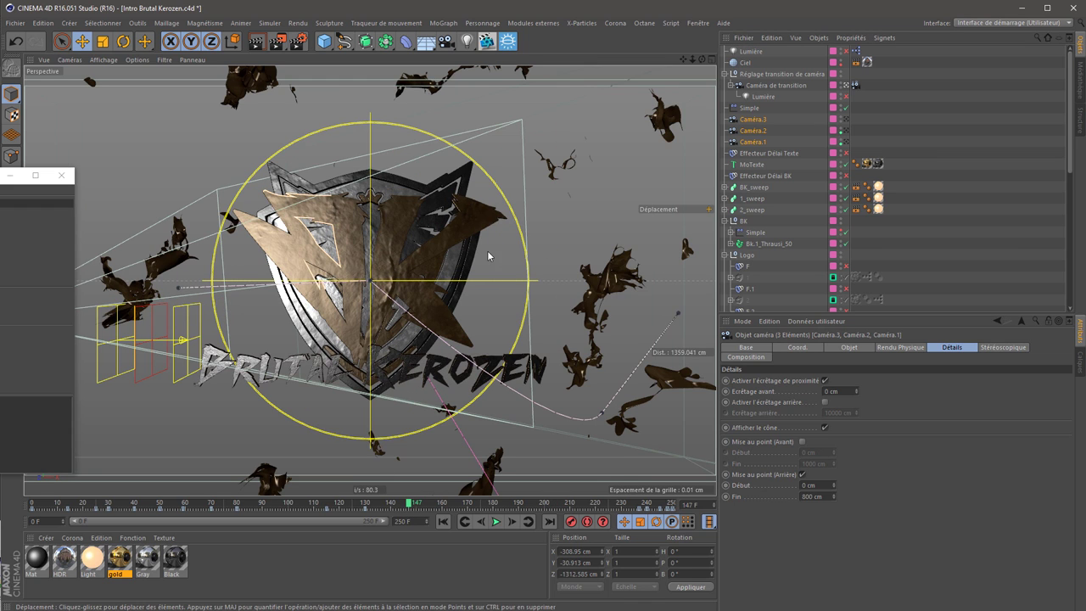
pyautogui.click(279, 41)
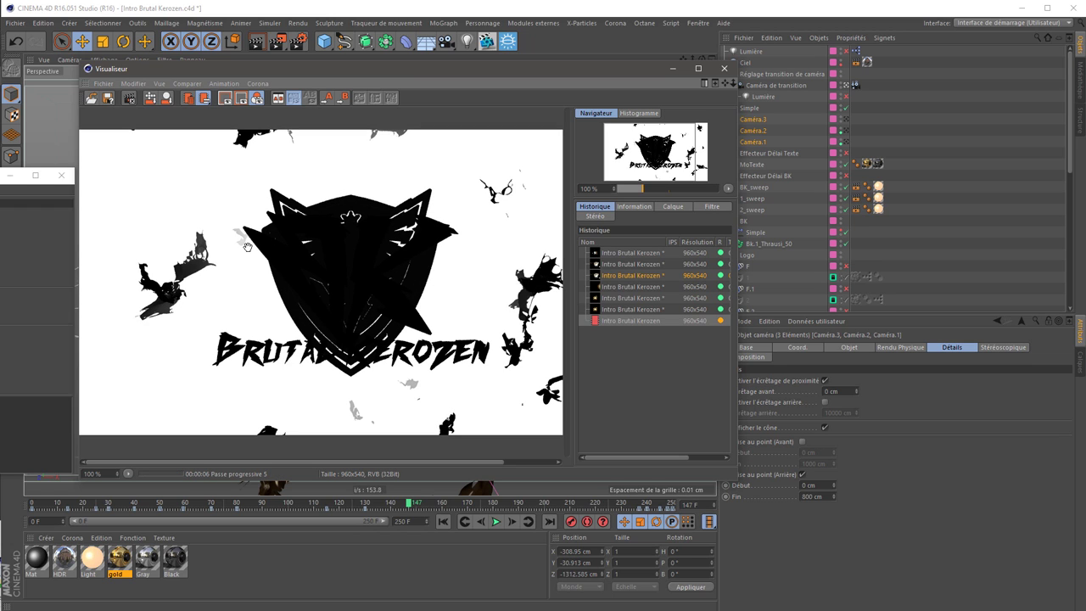
# Change the rear focus end to 600 cm and re-render the frame
pyautogui.click(813, 496)
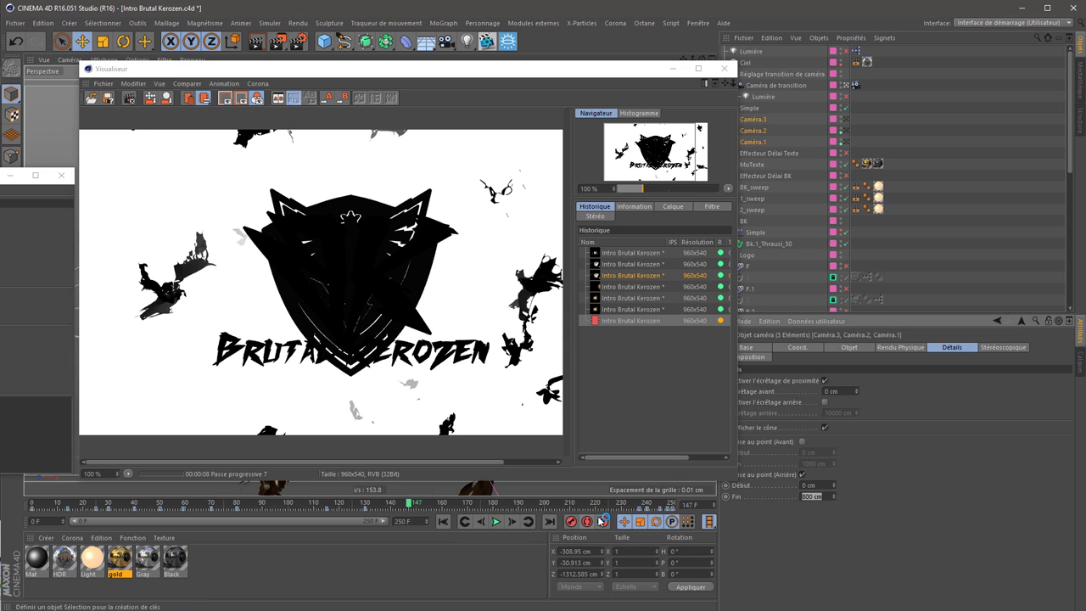
pyautogui.write('600')
pyautogui.press('Return')
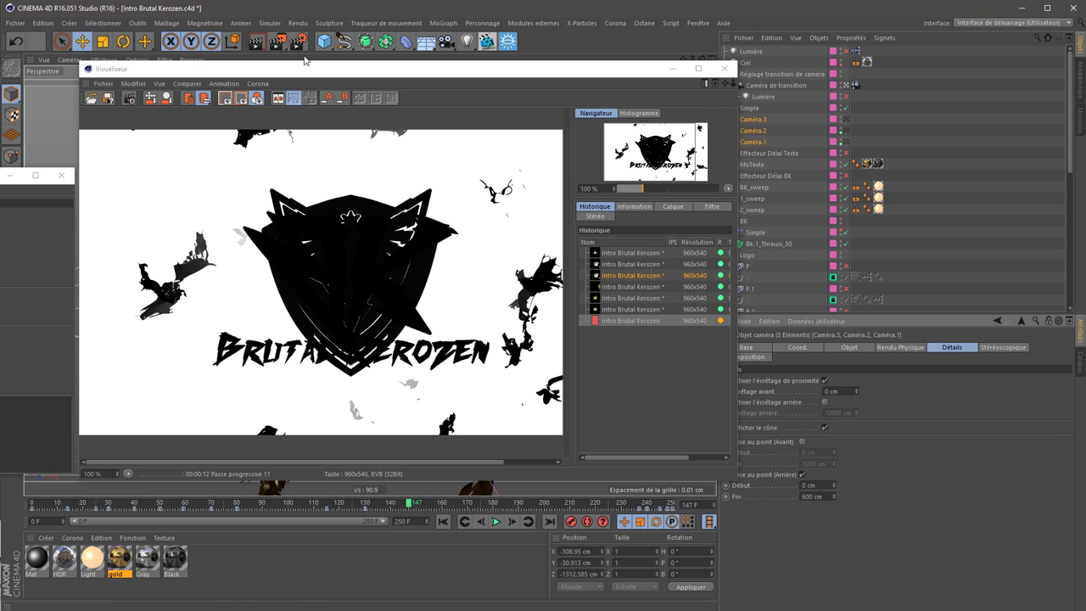
pyautogui.click(278, 42)
pyautogui.press('Return')
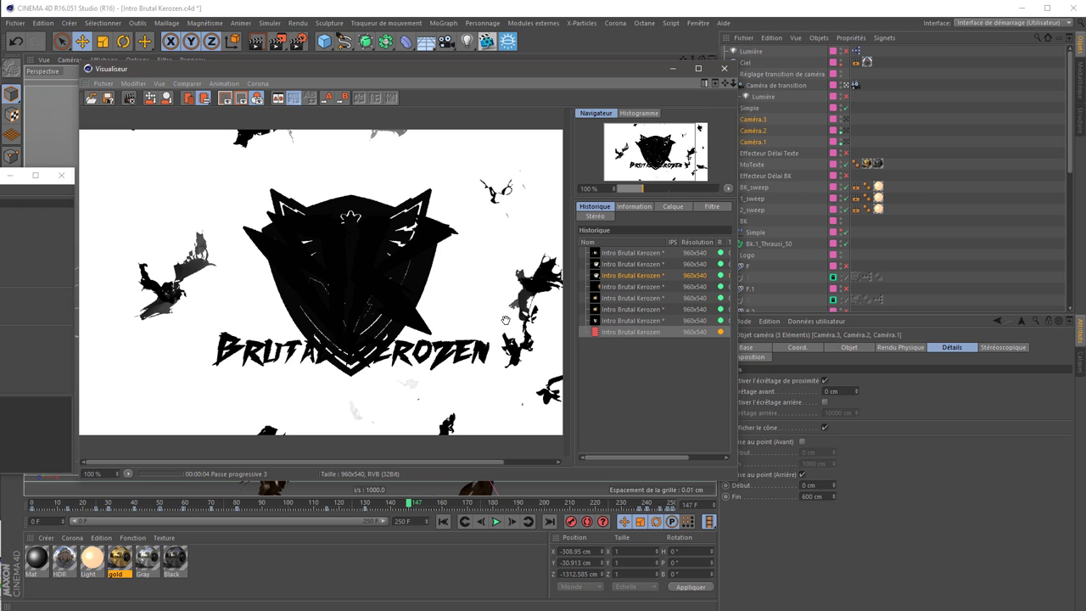
# Compare with an earlier render, restore the rear focus end to 800 cm and re-render
pyautogui.click(610, 322)
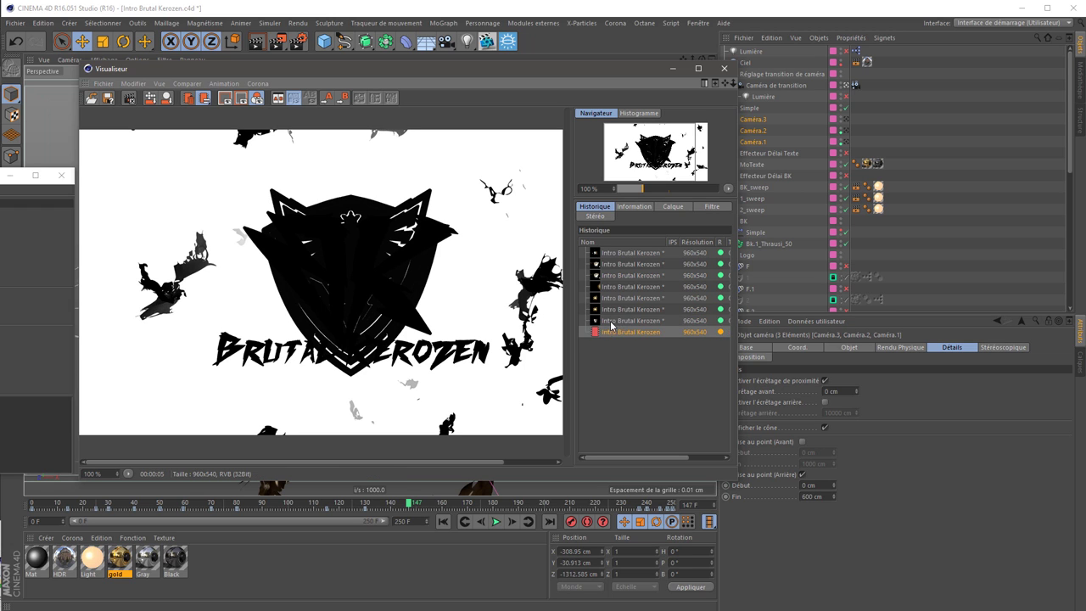
pyautogui.click(830, 496)
pyautogui.write('300')
pyautogui.moveTo(827, 502); pyautogui.dragTo(786, 519)
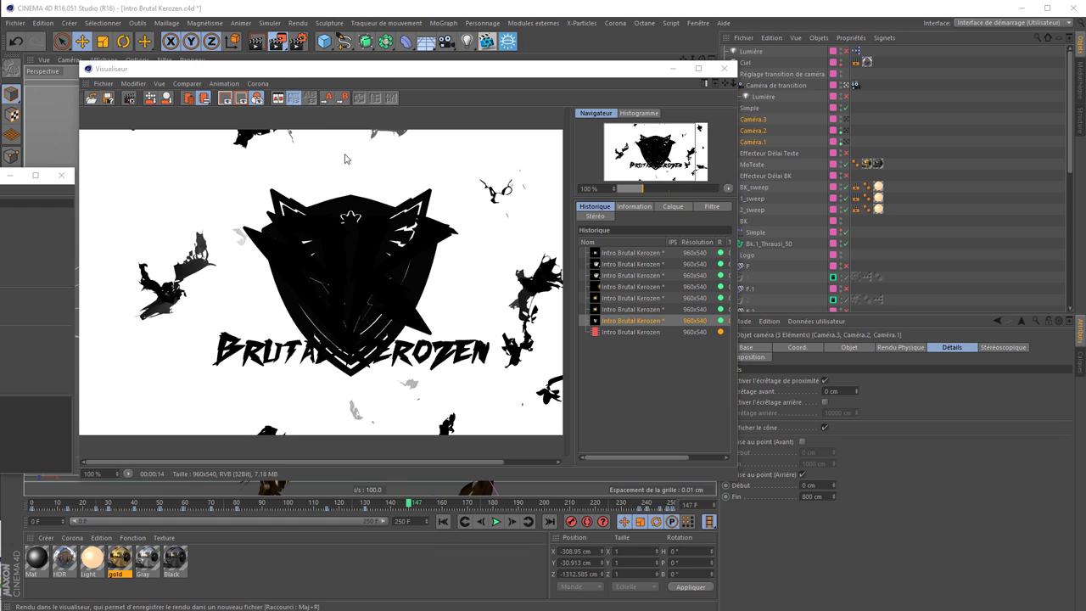
pyautogui.hotkey('shift', 'r')
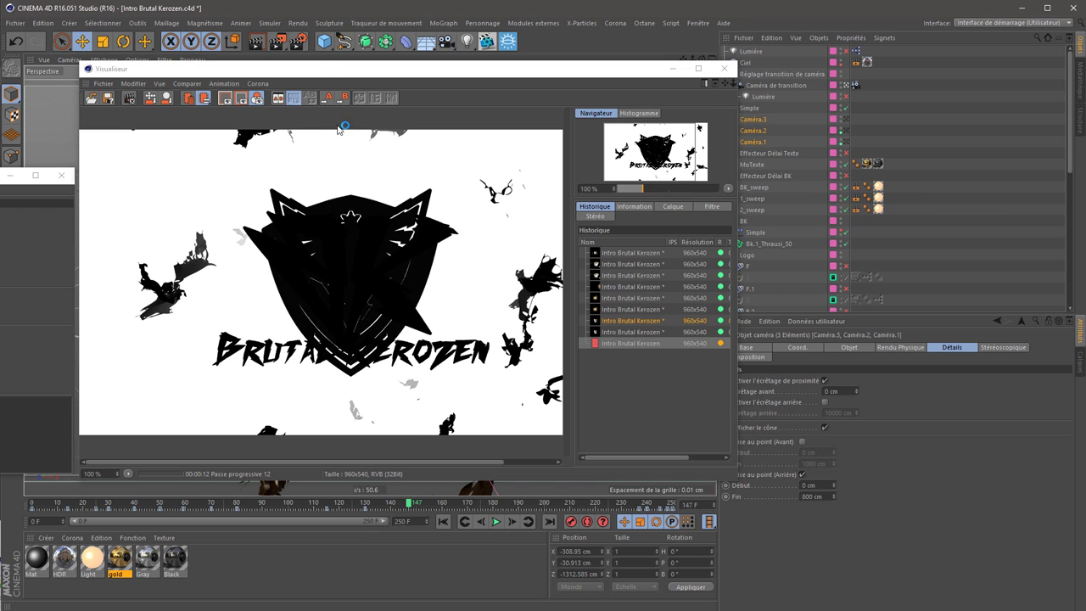
pyautogui.click(278, 40)
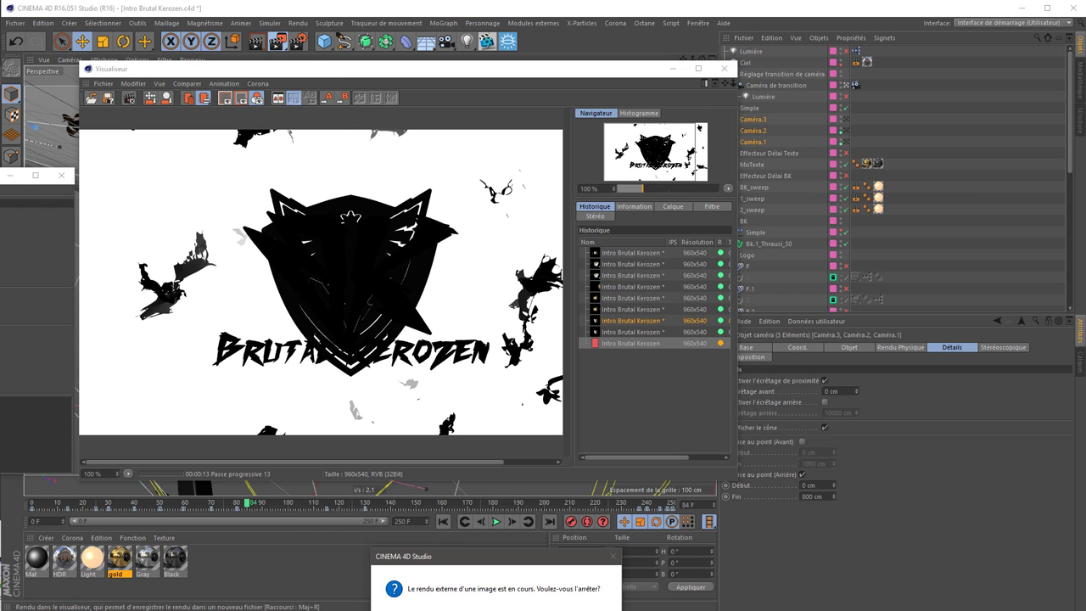
pyautogui.click(510, 606)
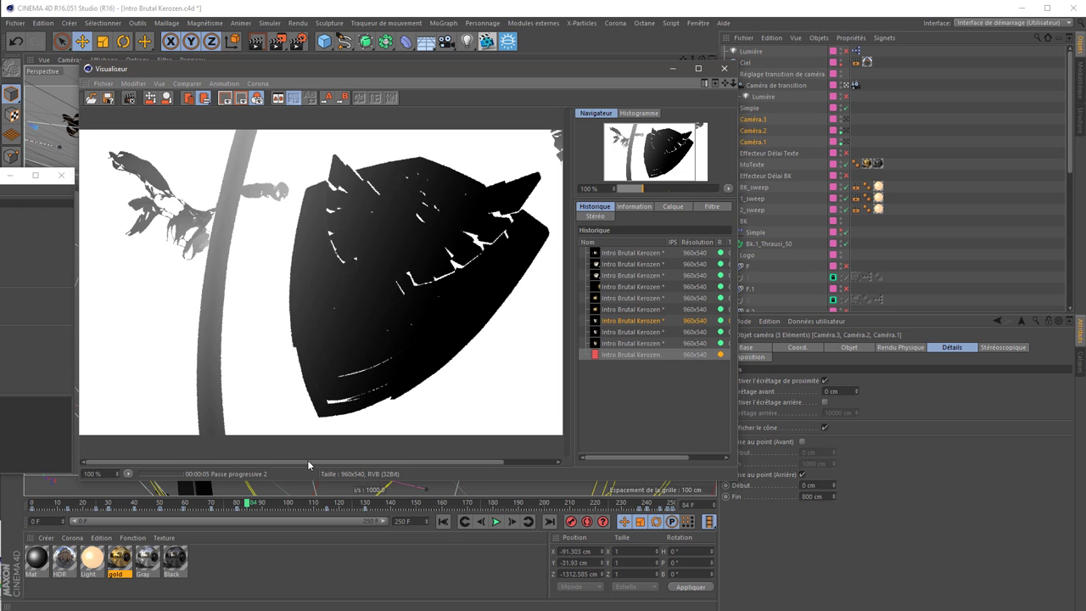
# Render test frames at frame 60 and then frame 31
pyautogui.click(185, 507)
pyautogui.click(278, 41)
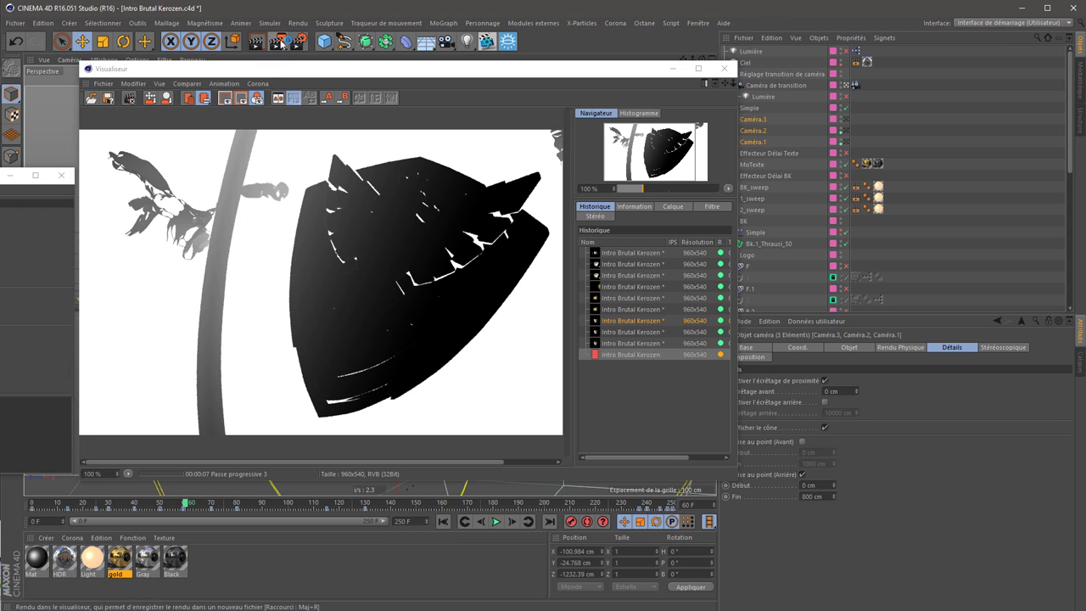
pyautogui.press('Return')
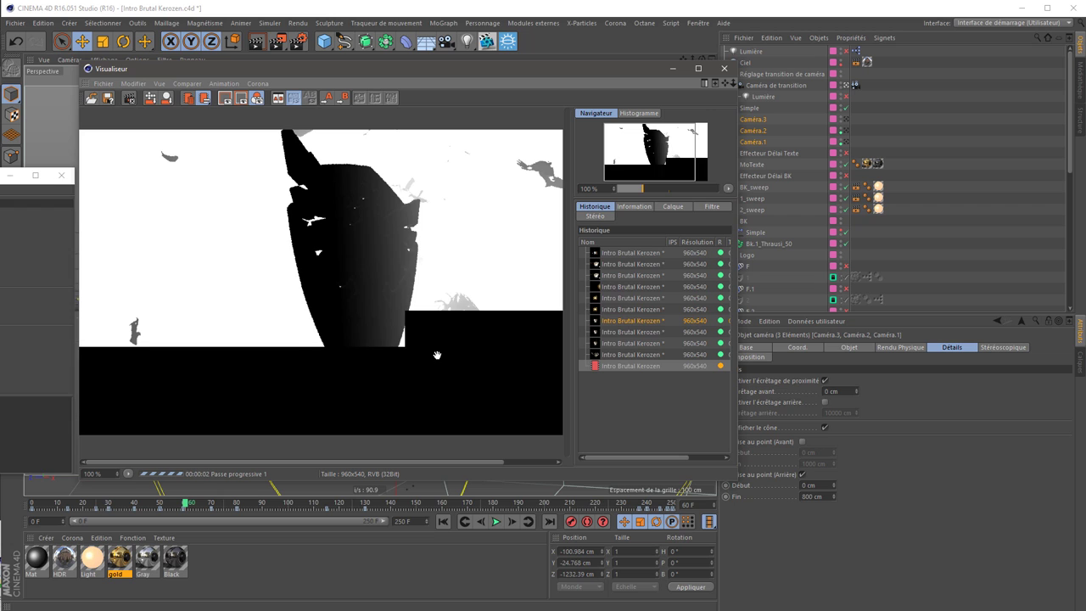
pyautogui.click(111, 503)
pyautogui.click(277, 42)
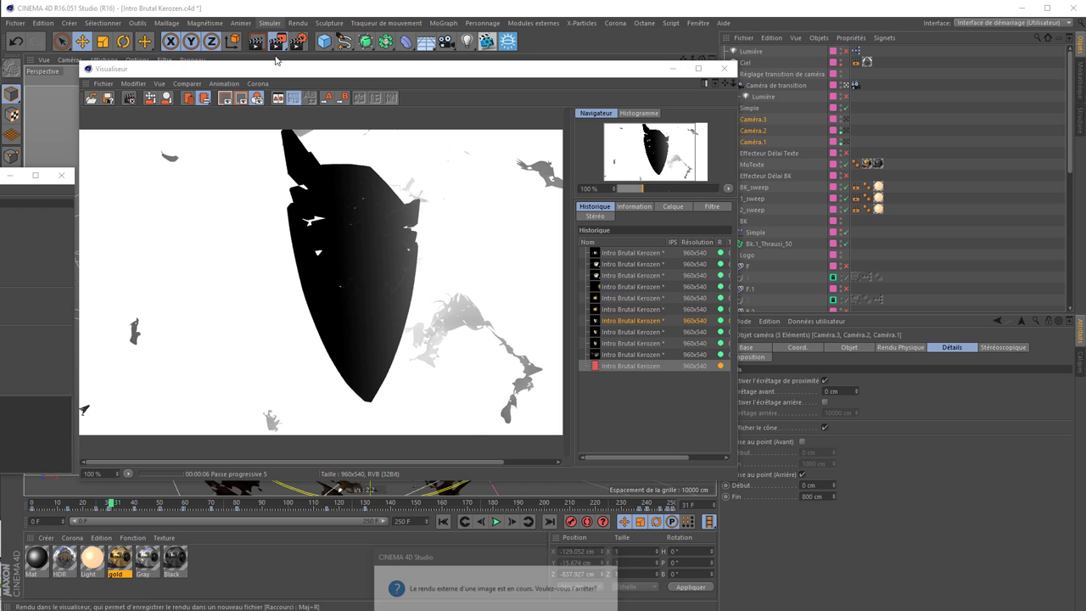
pyautogui.press('Return')
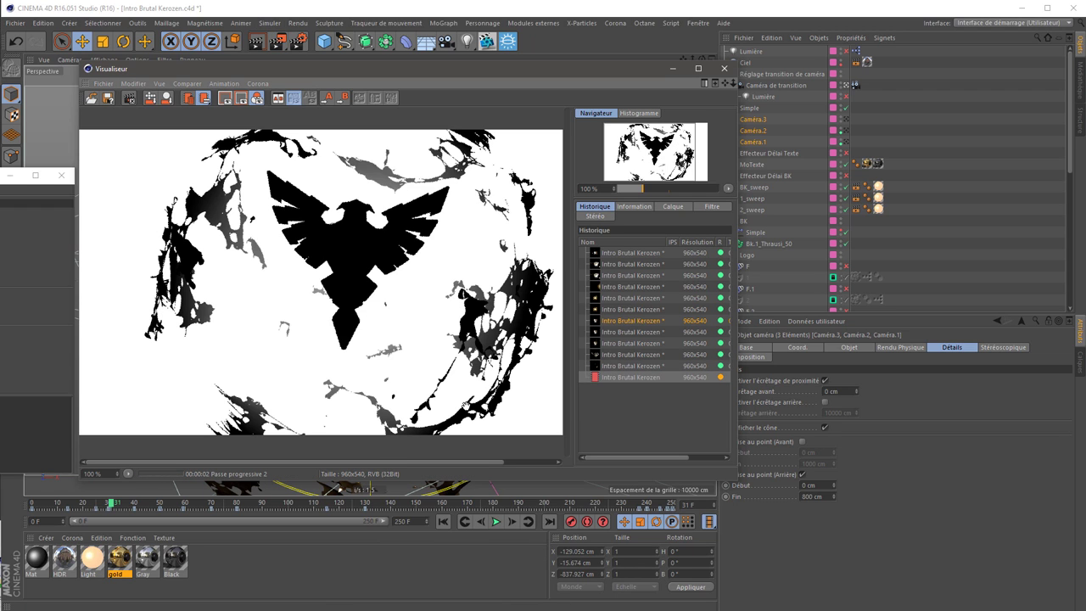
# Inspect the render's pass layers and the earlier Brutal Kerozen shield render in the history
pyautogui.click(661, 208)
pyautogui.click(604, 241)
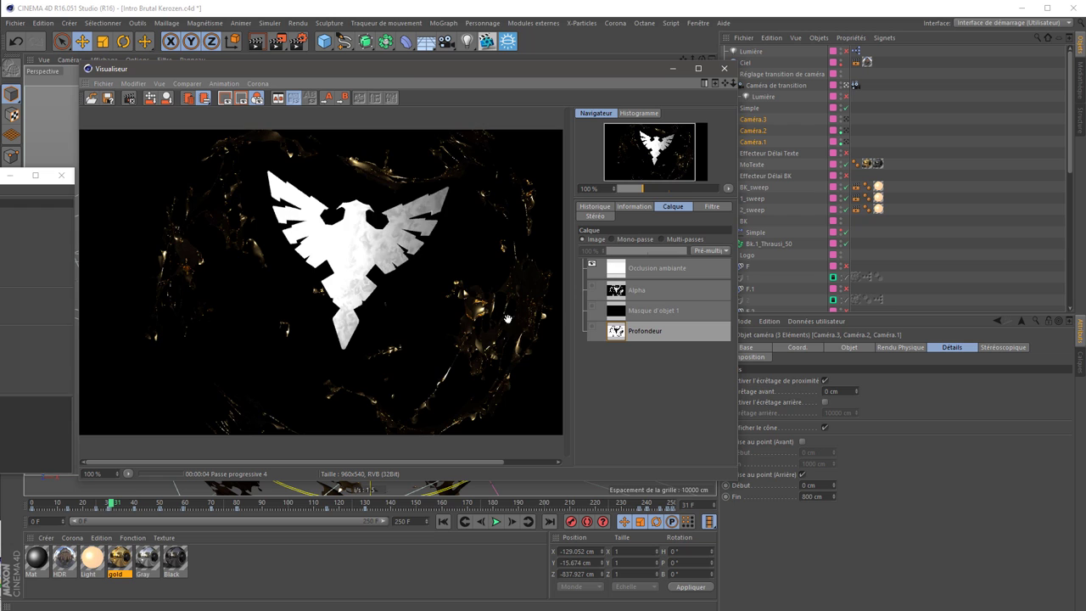
pyautogui.click(592, 208)
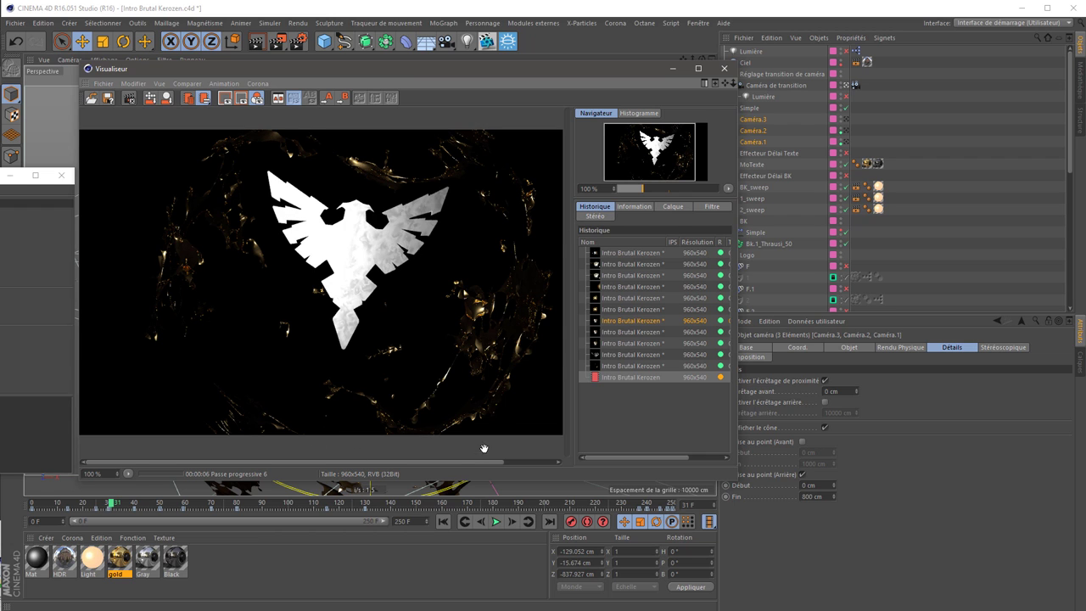
pyautogui.click(628, 366)
pyautogui.click(628, 331)
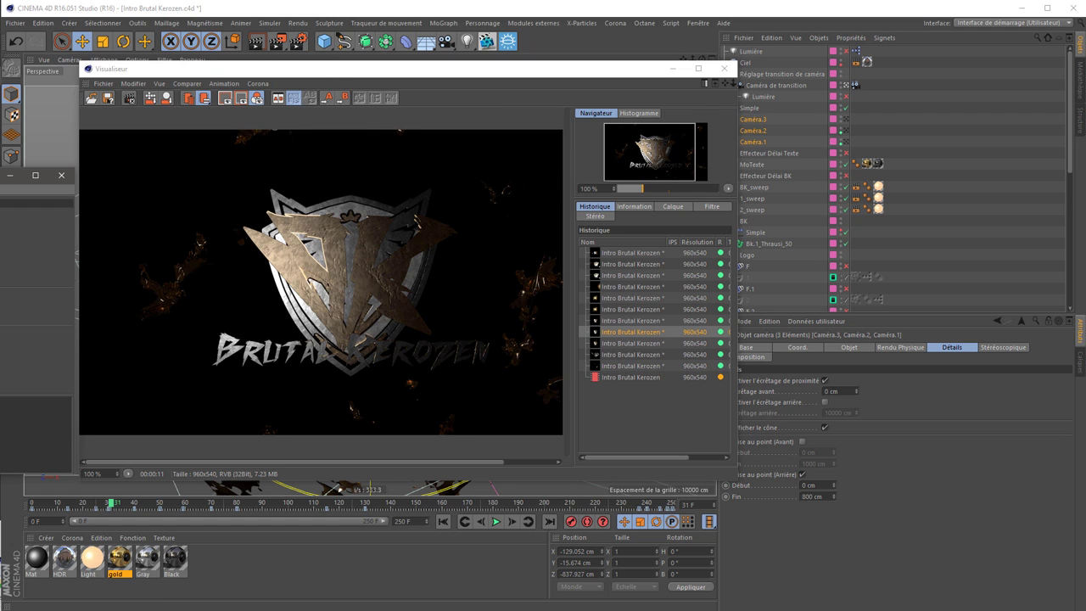
pyautogui.hotkey('ctrl', 'b')
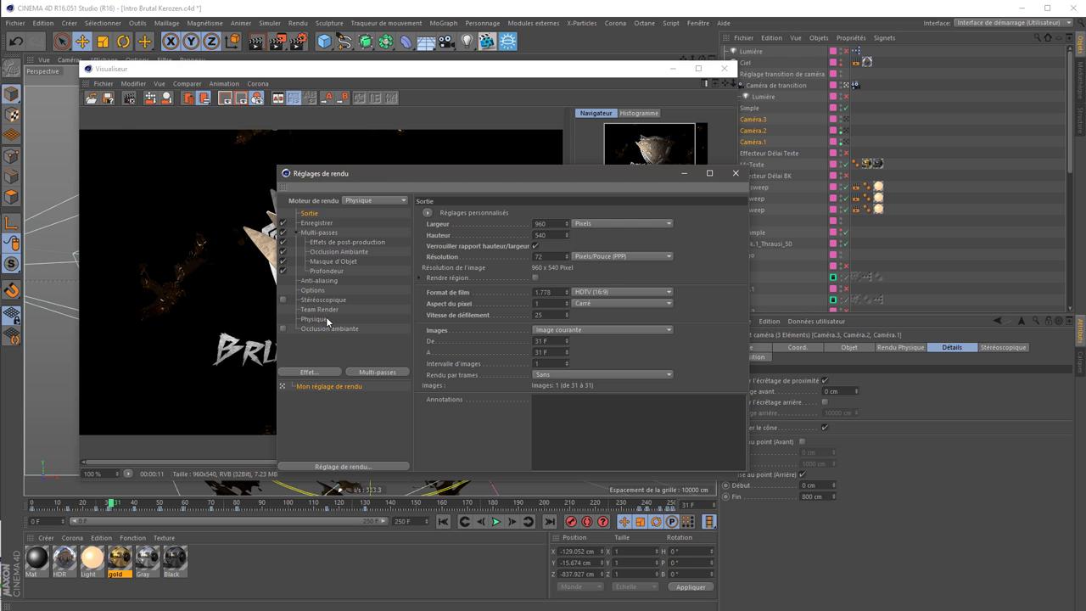
# Check the Physique and file-saving render settings, then close the dialog
pyautogui.click(315, 319)
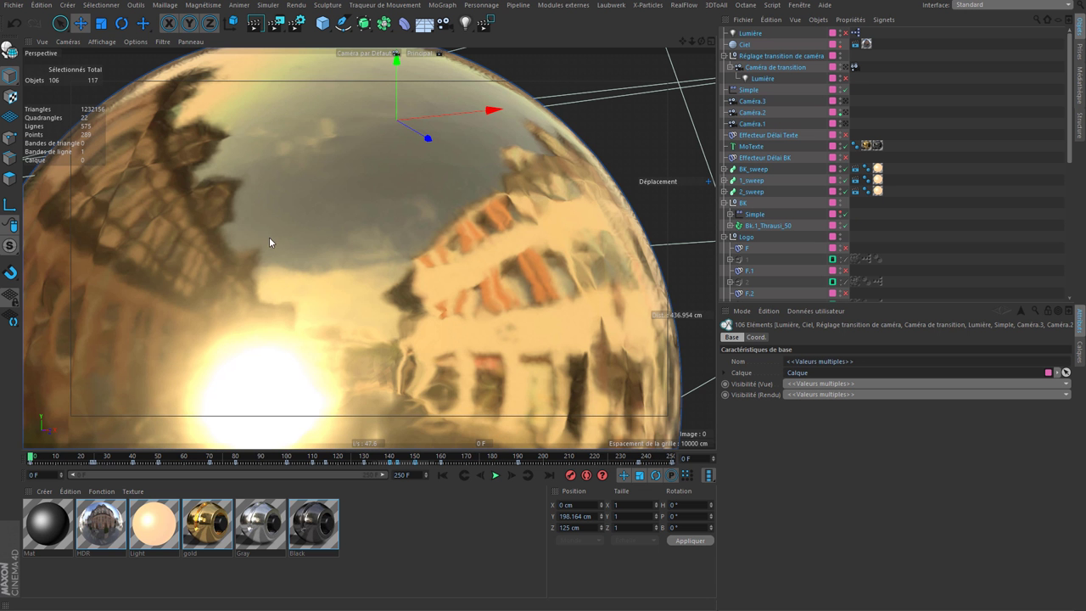
pyautogui.click(298, 23)
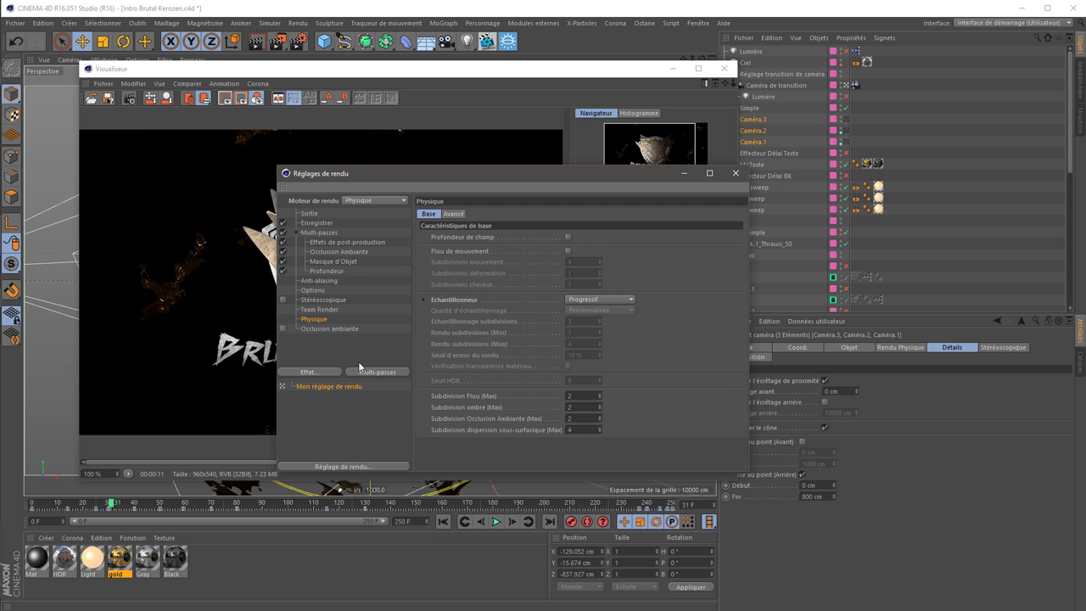
pyautogui.click(735, 173)
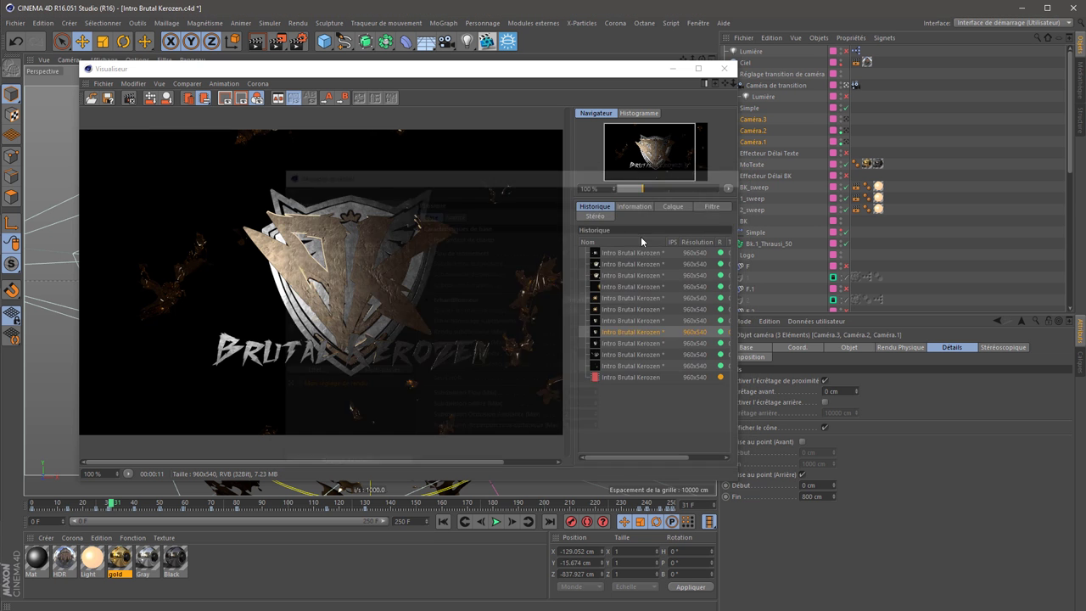
# Save an incremental copy as Intro Brutal Kerozen_0001.c4d and browse the Tuts folder
pyautogui.click(16, 23)
pyautogui.click(51, 146)
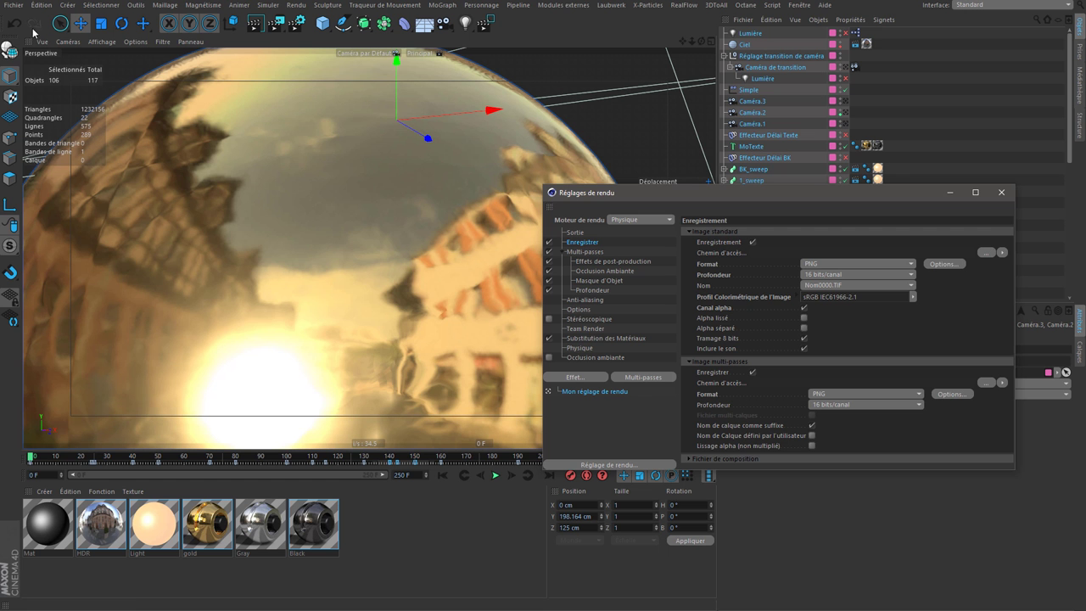
pyautogui.click(17, 9)
pyautogui.click(30, 33)
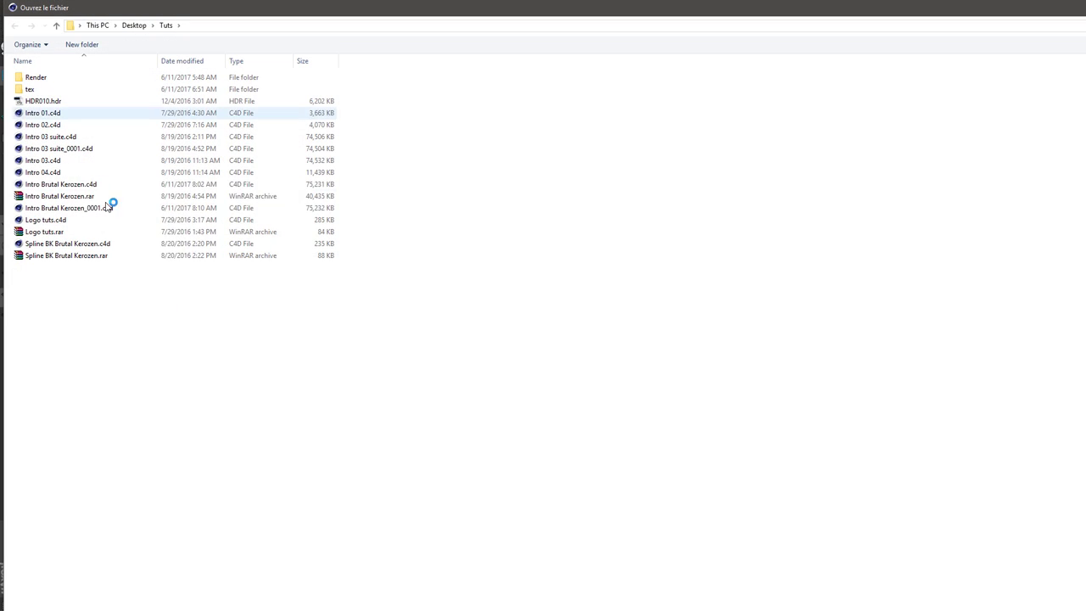
# Load Intro Brutal Kerozen_0001.c4d and test-render it, viewing the Profondeur depth pass
pyautogui.doubleClick(93, 209)
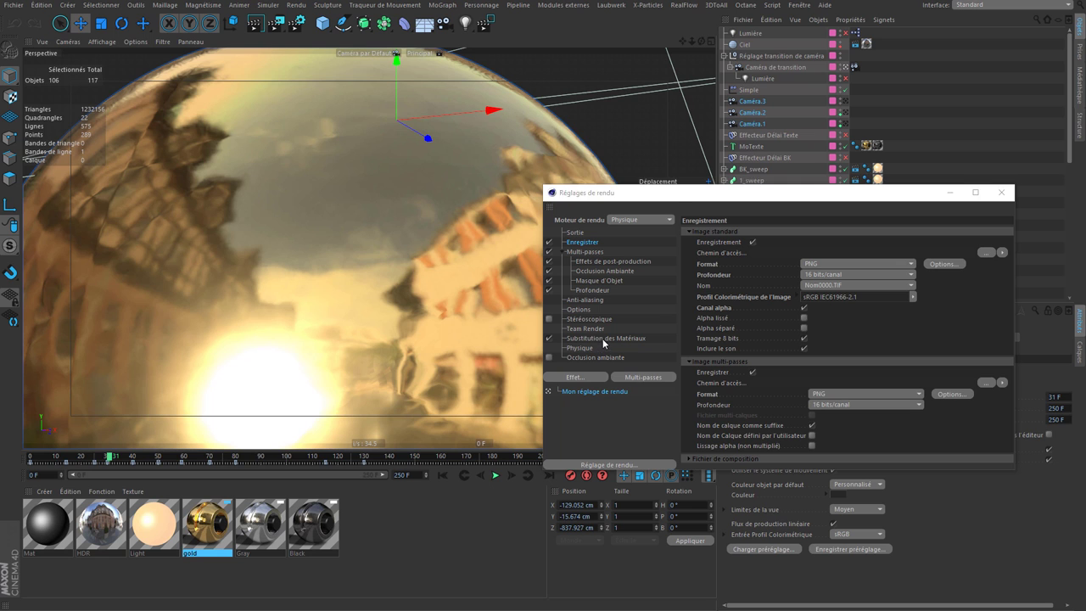
pyautogui.click(642, 339)
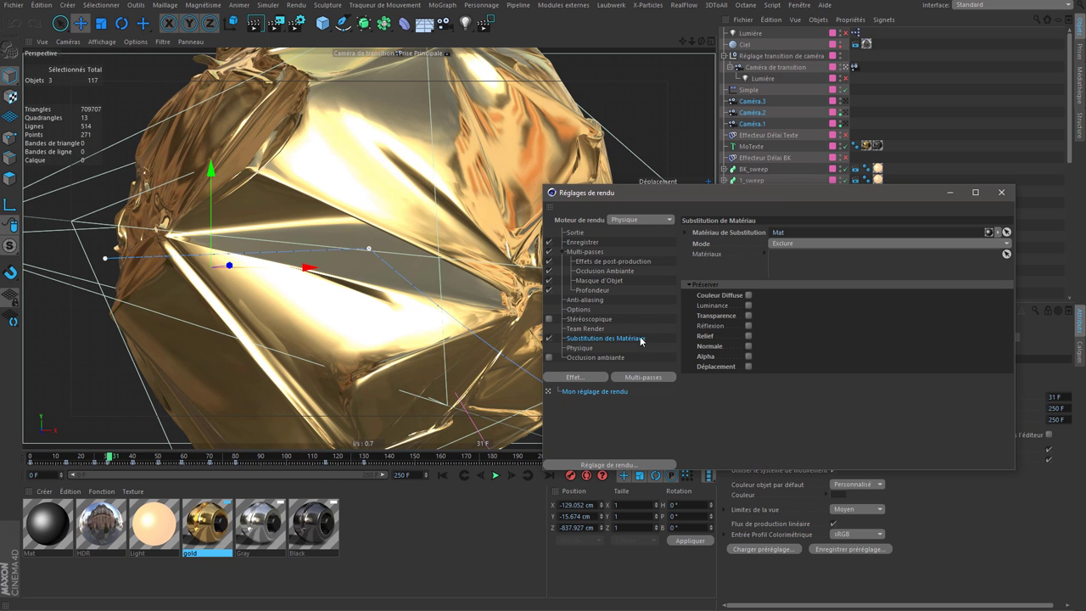
pyautogui.click(277, 23)
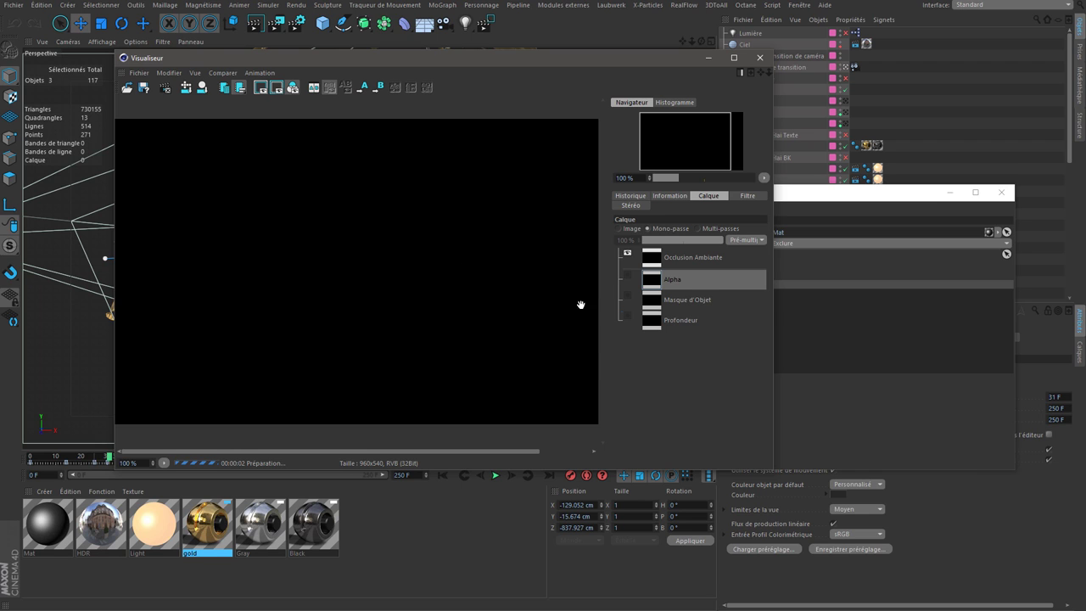
pyautogui.click(673, 321)
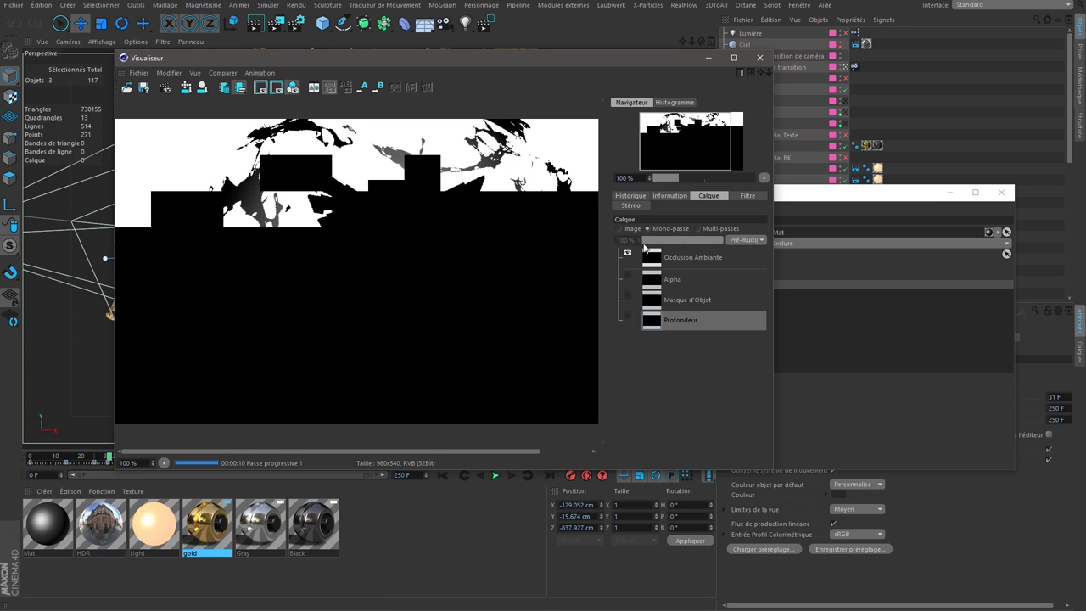
pyautogui.click(631, 228)
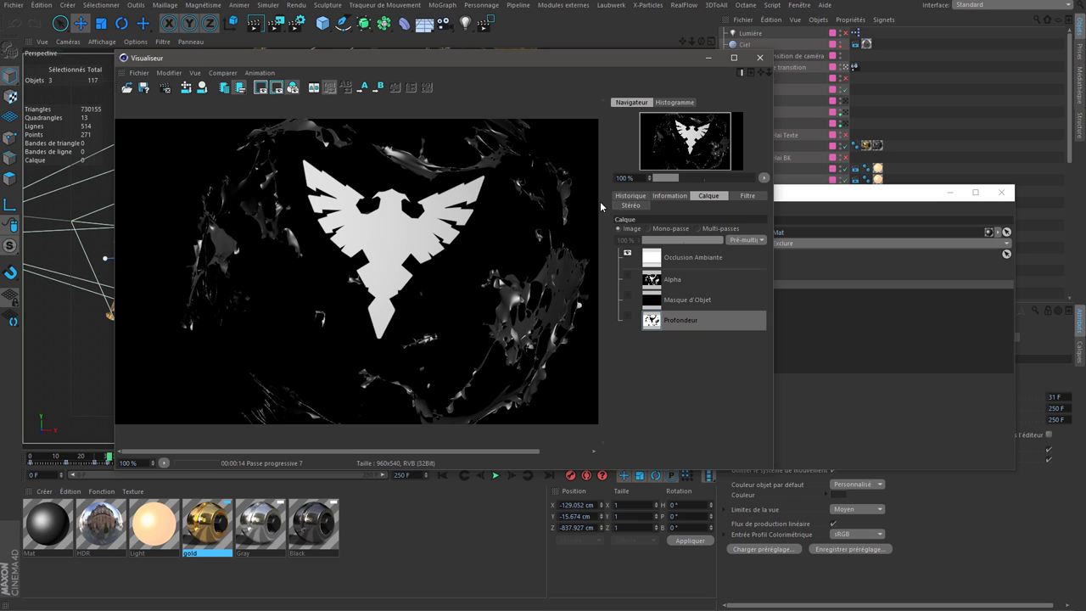
# Re-render the frame, view the depth pass on its own, then stop the render
pyautogui.moveTo(519, 65); pyautogui.dragTo(843, 53)
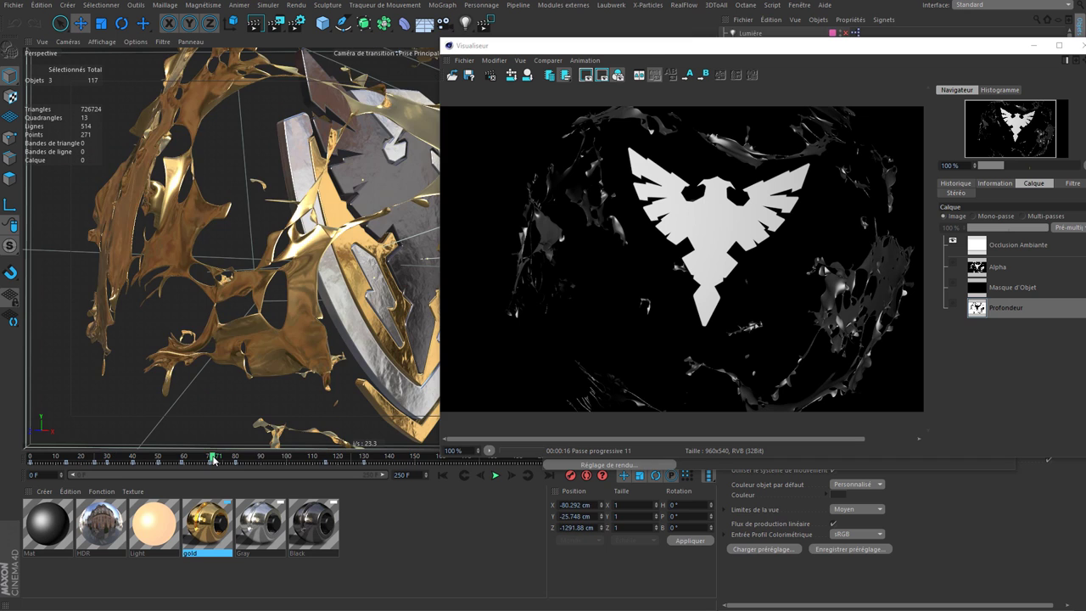
pyautogui.click(275, 23)
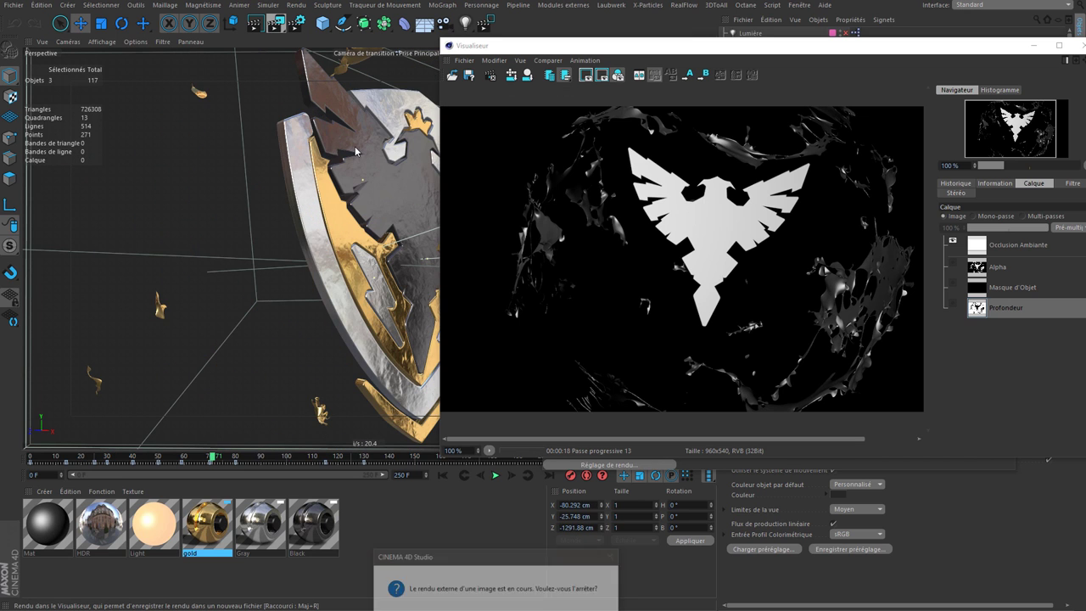
pyautogui.press('Return')
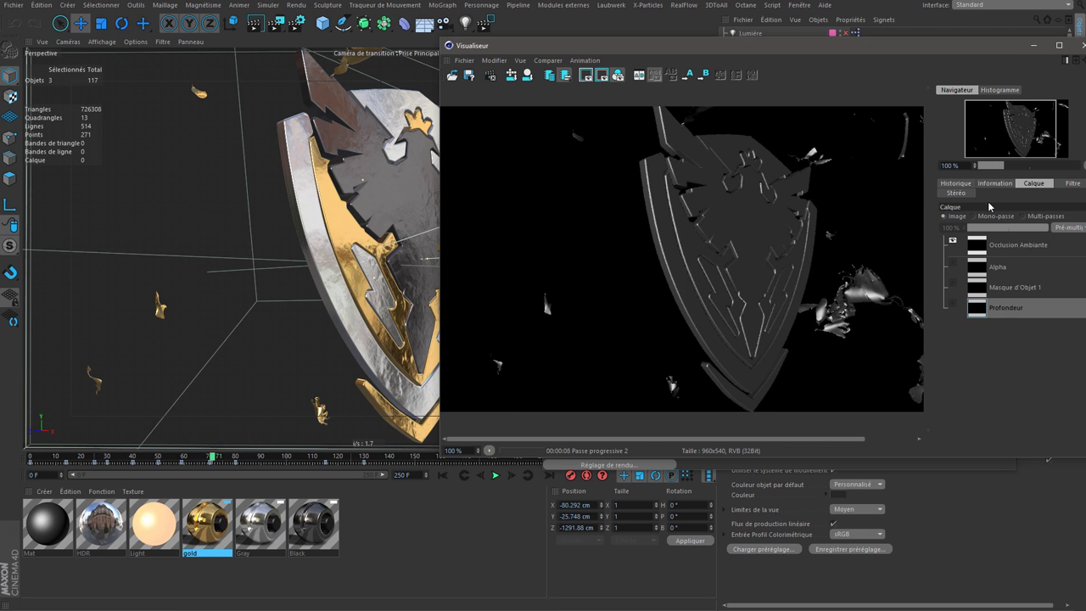
pyautogui.click(991, 217)
pyautogui.moveTo(847, 283); pyautogui.dragTo(787, 284)
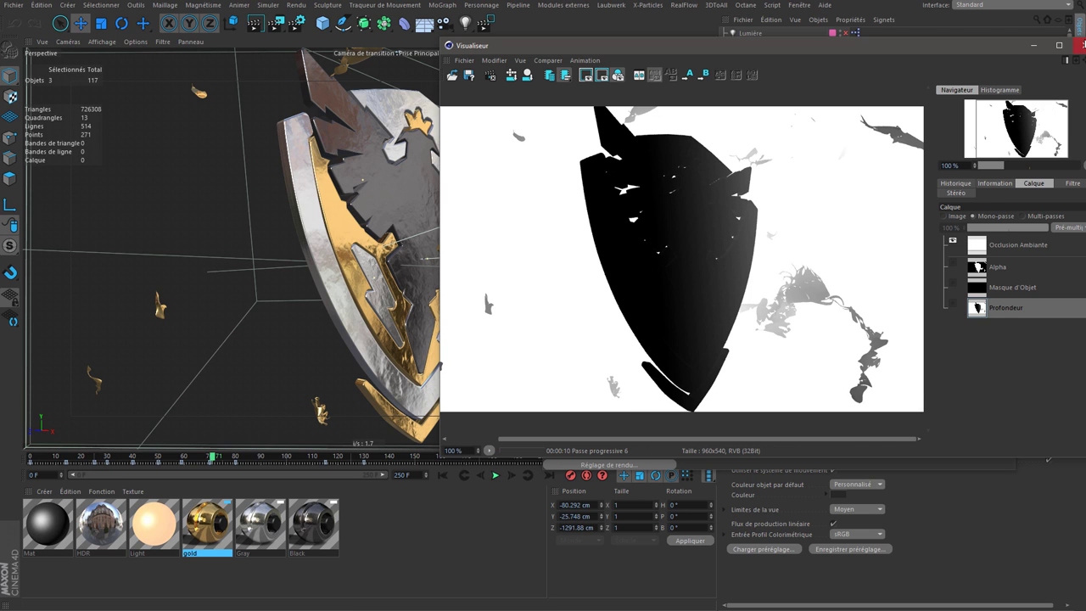
pyautogui.hotkey('shift', 'r')
pyautogui.press('Return')
pyautogui.hotkey('ctrl', 'b')
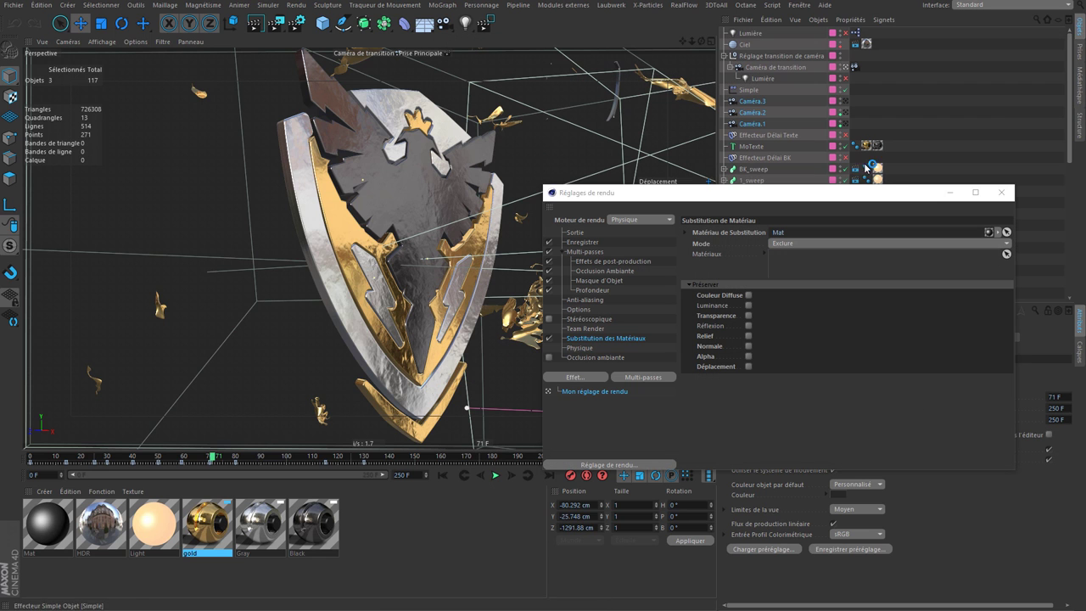
# Select all 13 Délai effectors using the Object Manager's by-type listing
pyautogui.click(1002, 192)
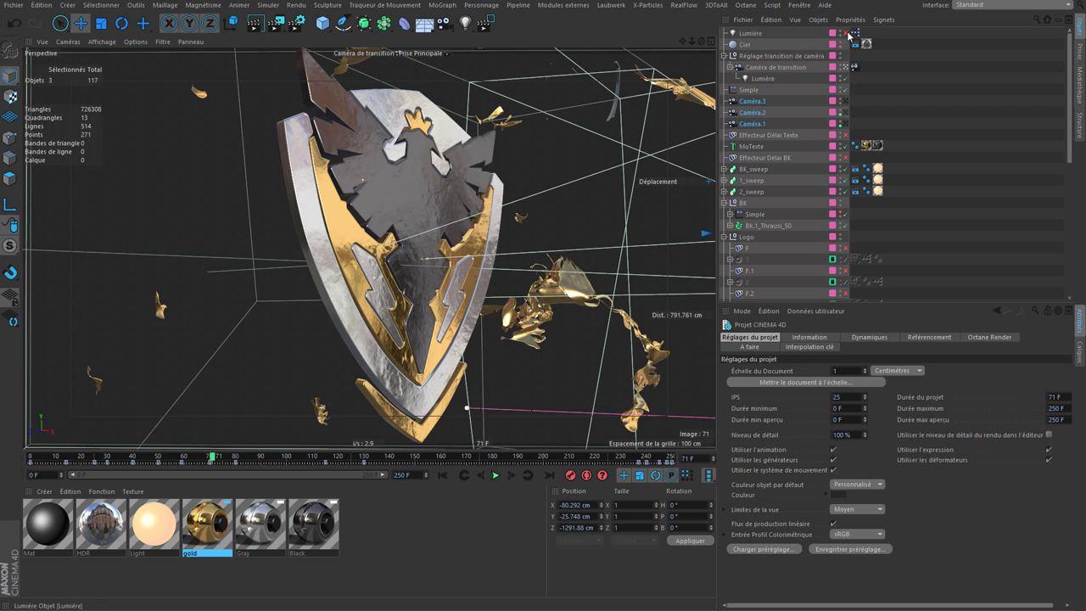
pyautogui.click(867, 44)
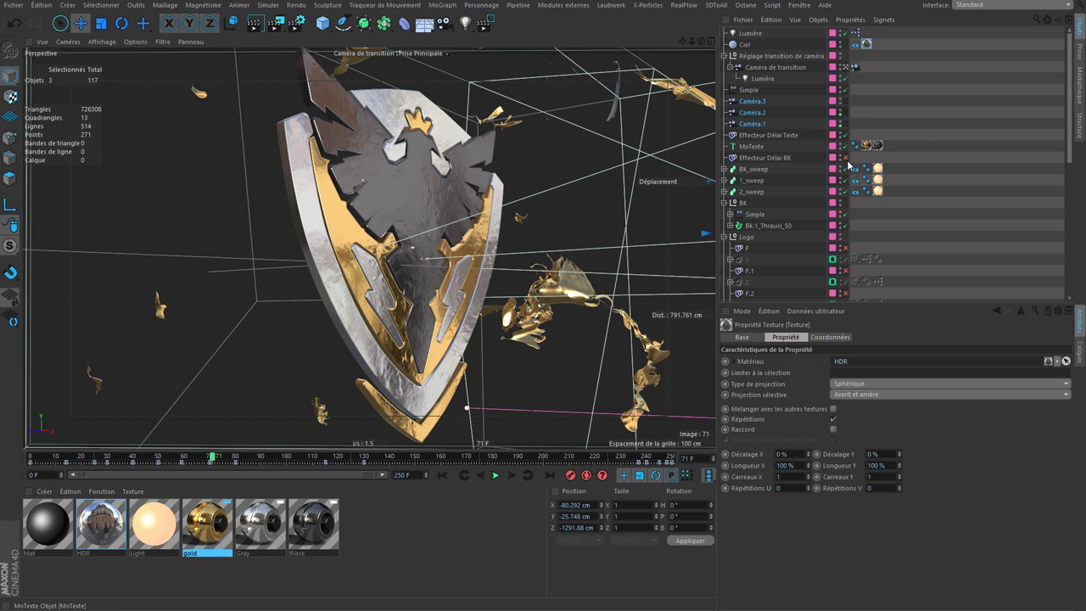
pyautogui.click(982, 73)
pyautogui.click(1059, 19)
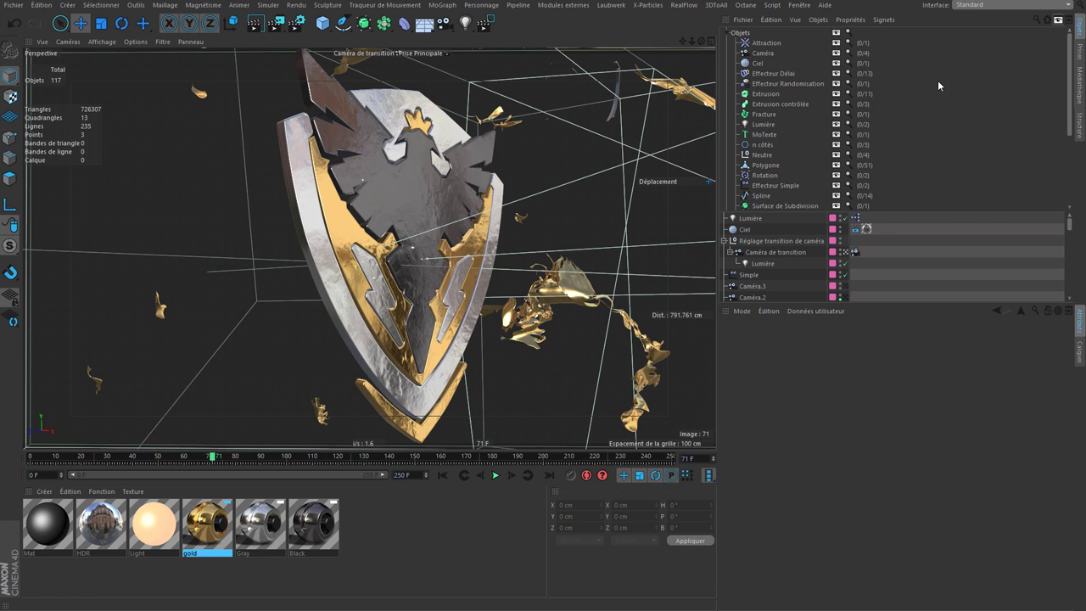
pyautogui.click(748, 74)
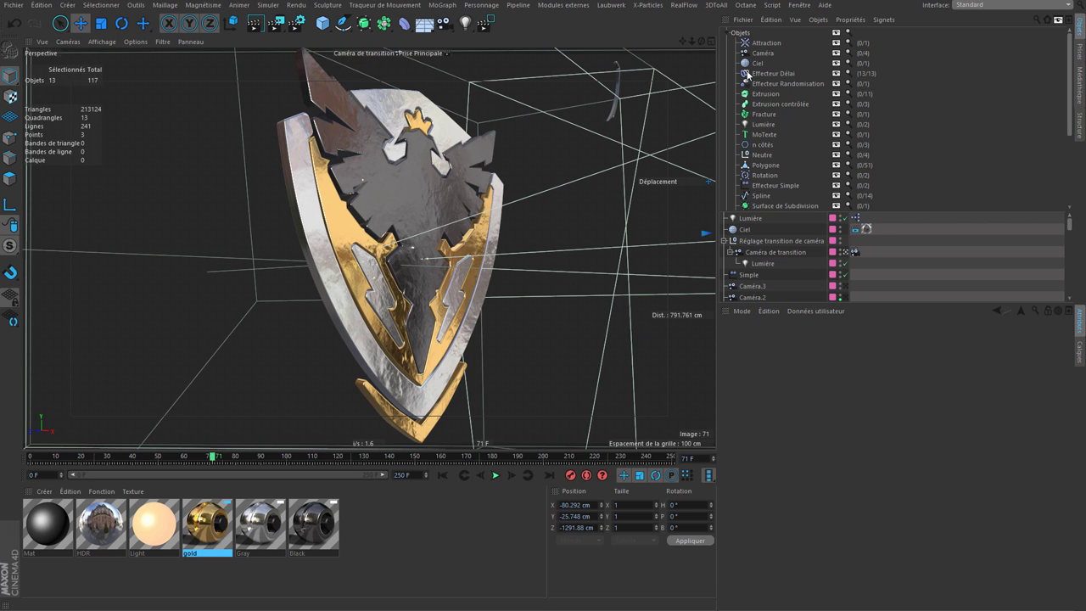
# Review the delay effectors' parameters and Base properties
pyautogui.click(739, 310)
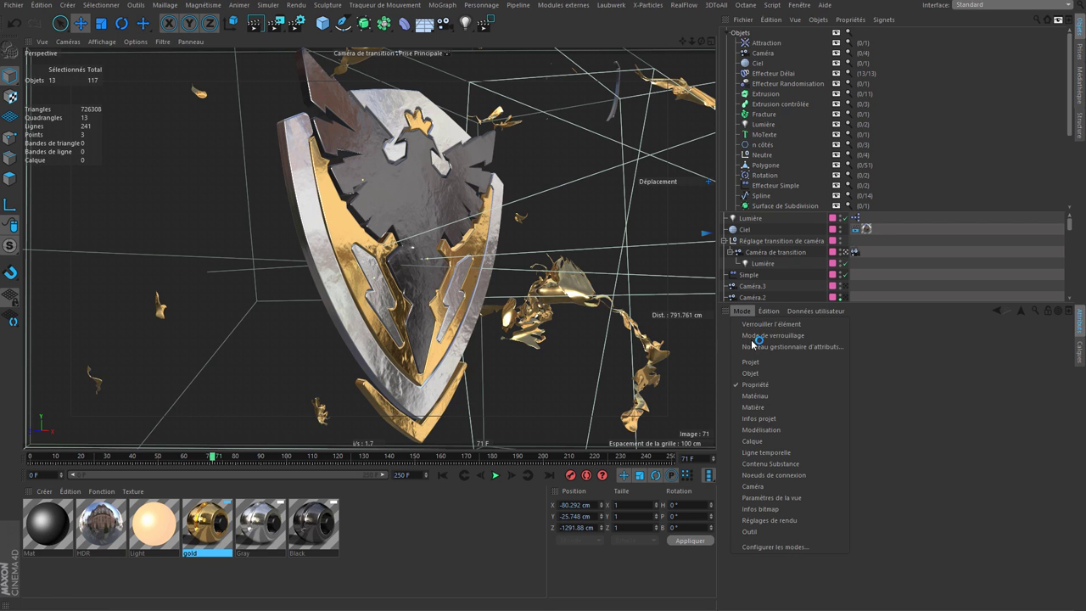
pyautogui.click(758, 374)
pyautogui.click(736, 338)
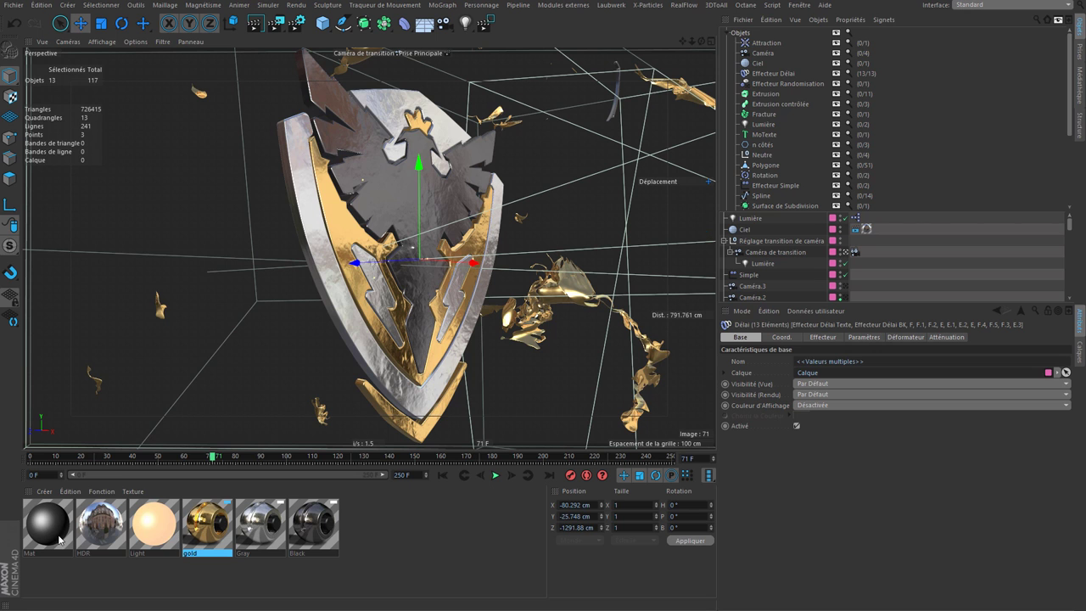
# Turn off the material override and set the output height to 1080
pyautogui.click(297, 25)
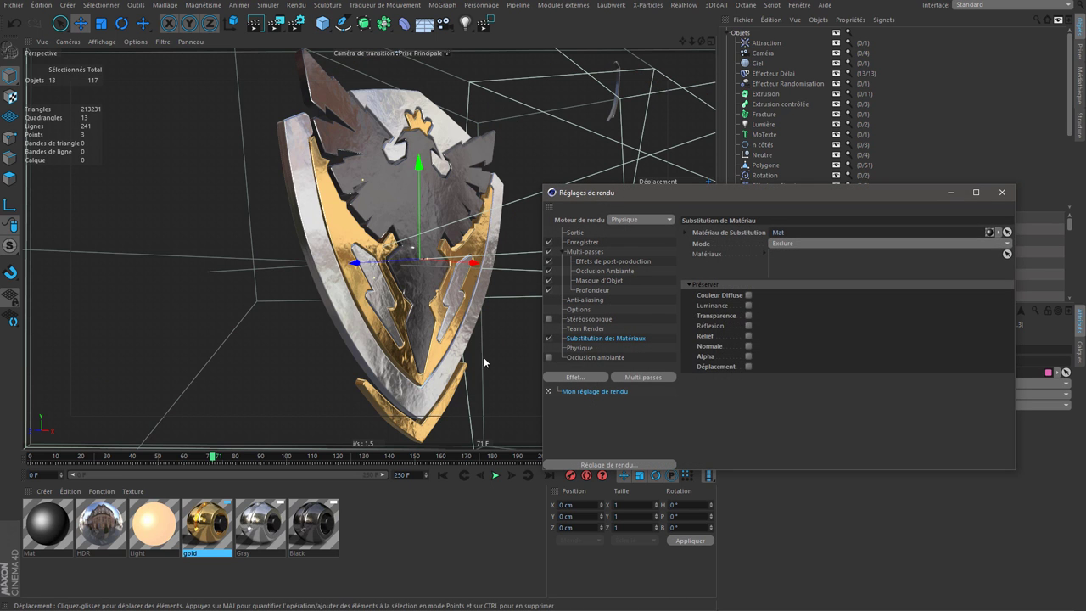
pyautogui.click(548, 338)
pyautogui.click(576, 234)
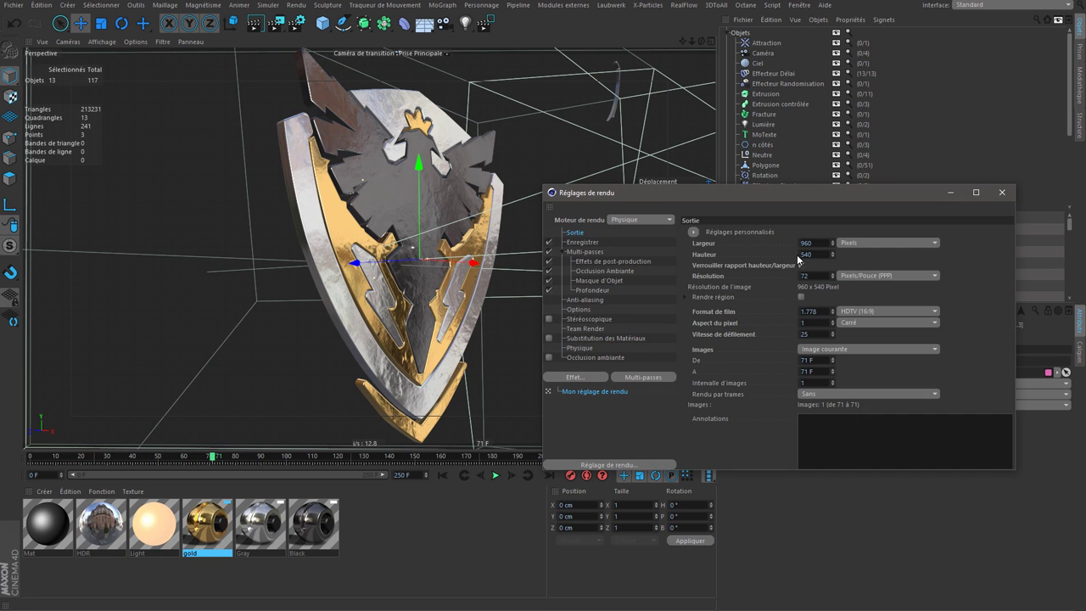
pyautogui.write('1080')
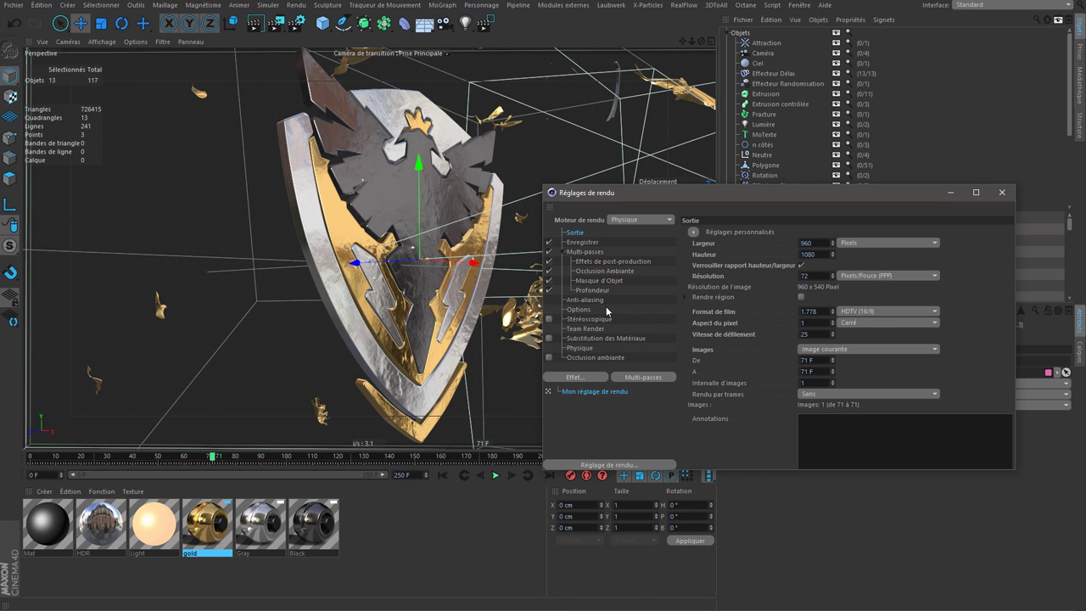
# Keep the Physique renderer, set sampling quality to Moyenne, and render a preview
pyautogui.click(633, 221)
pyautogui.click(634, 222)
pyautogui.click(637, 221)
pyautogui.click(628, 243)
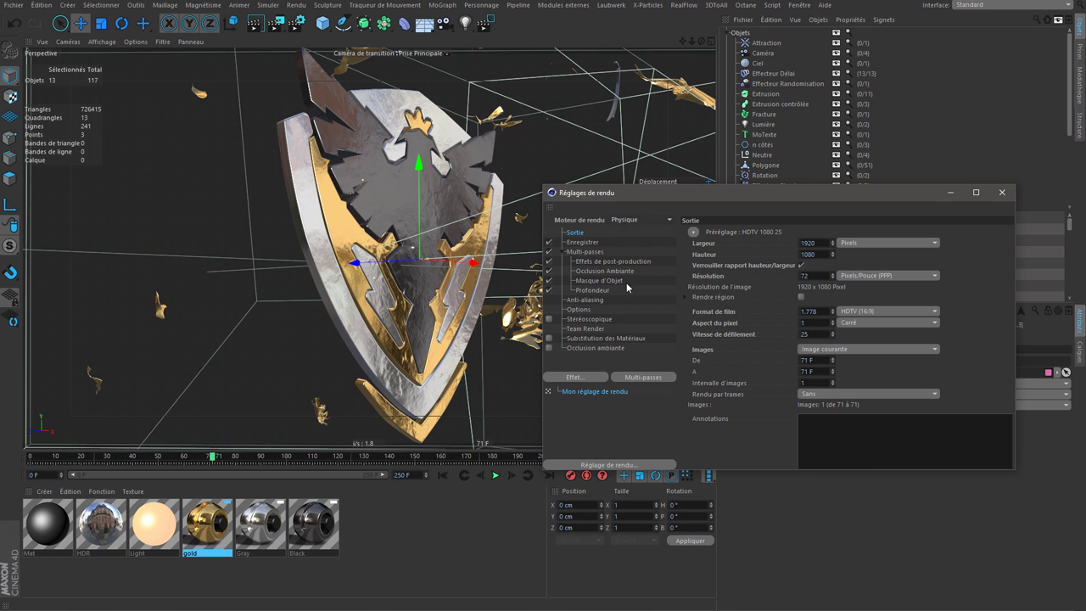
pyautogui.click(582, 348)
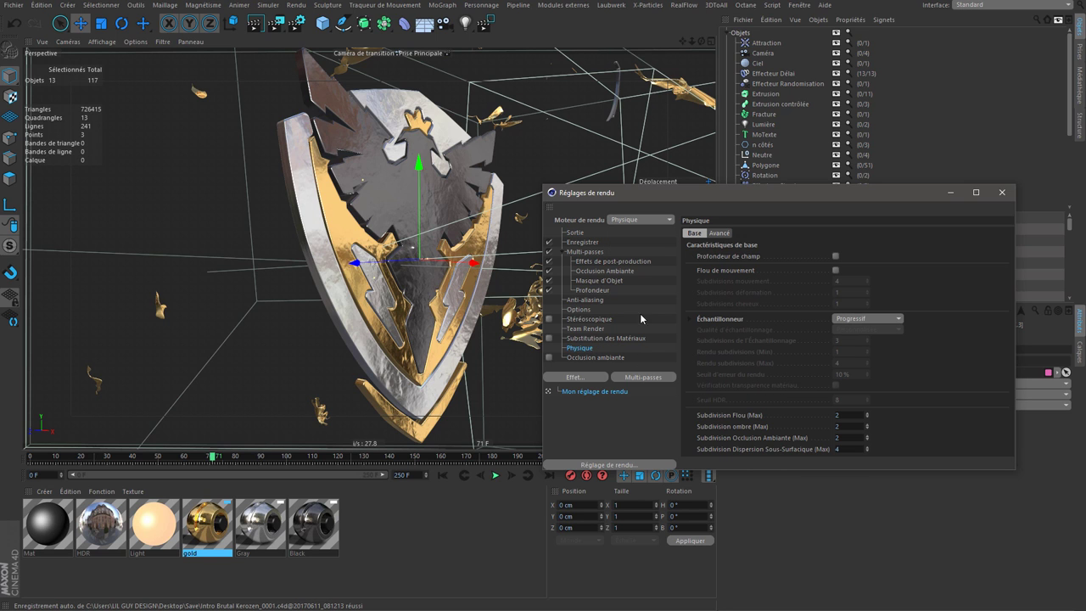
pyautogui.click(608, 301)
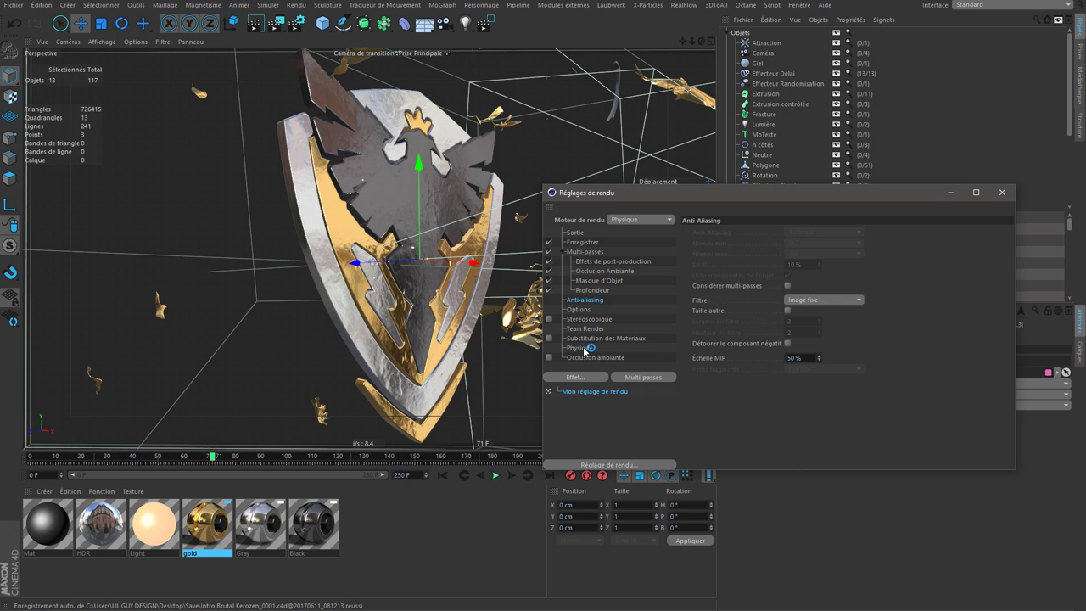
pyautogui.click(585, 348)
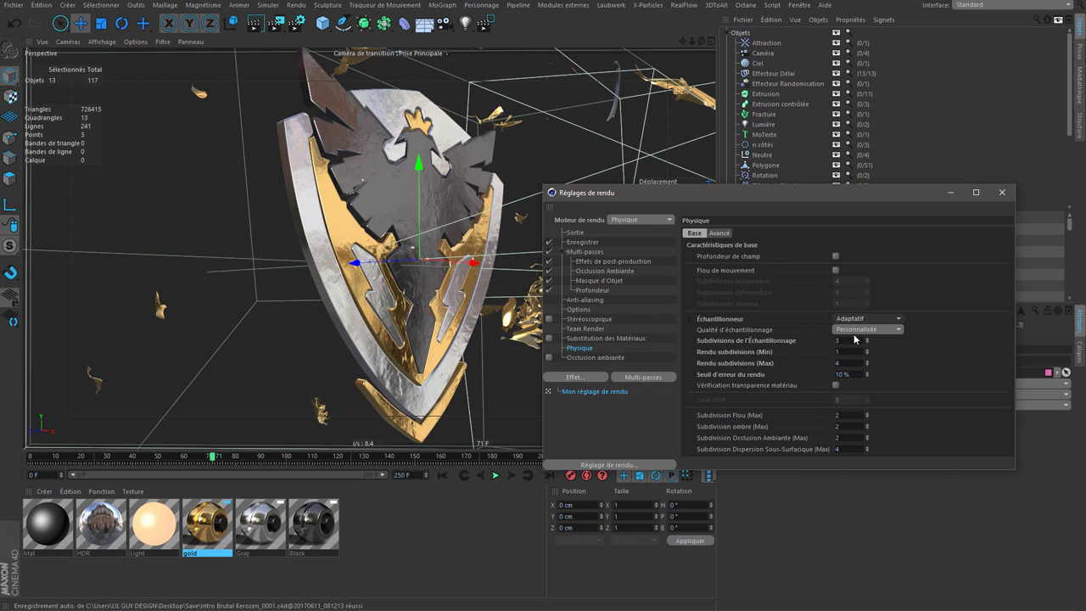
pyautogui.click(859, 329)
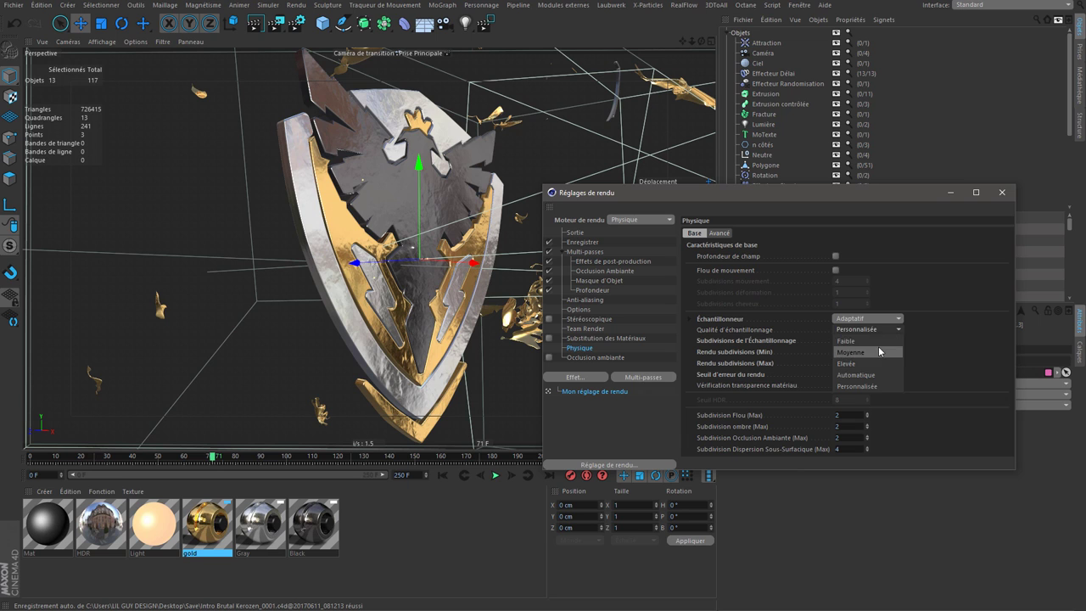
pyautogui.click(880, 352)
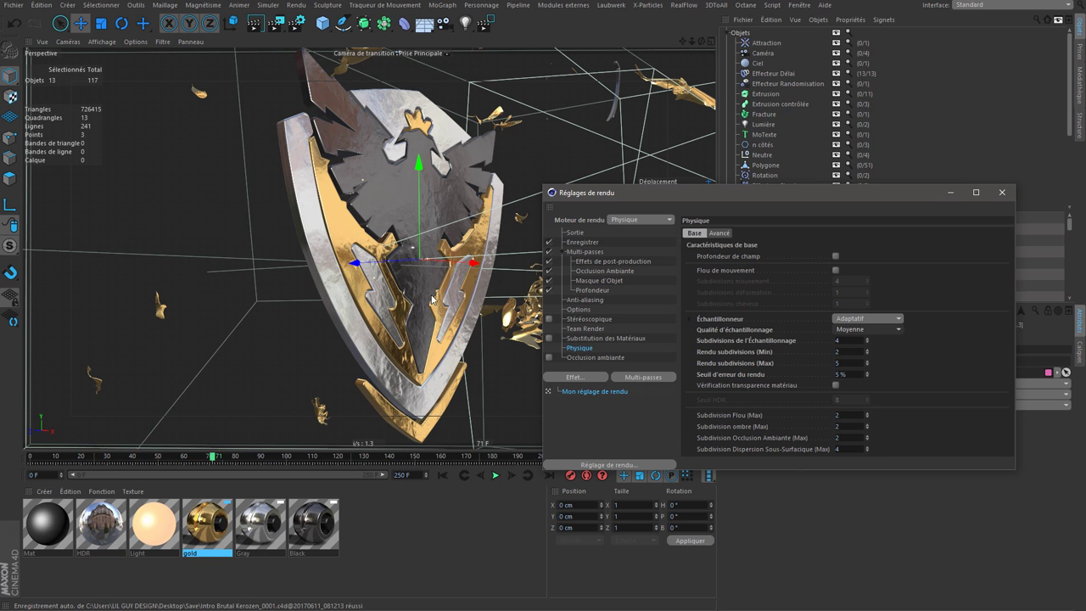
pyautogui.click(256, 22)
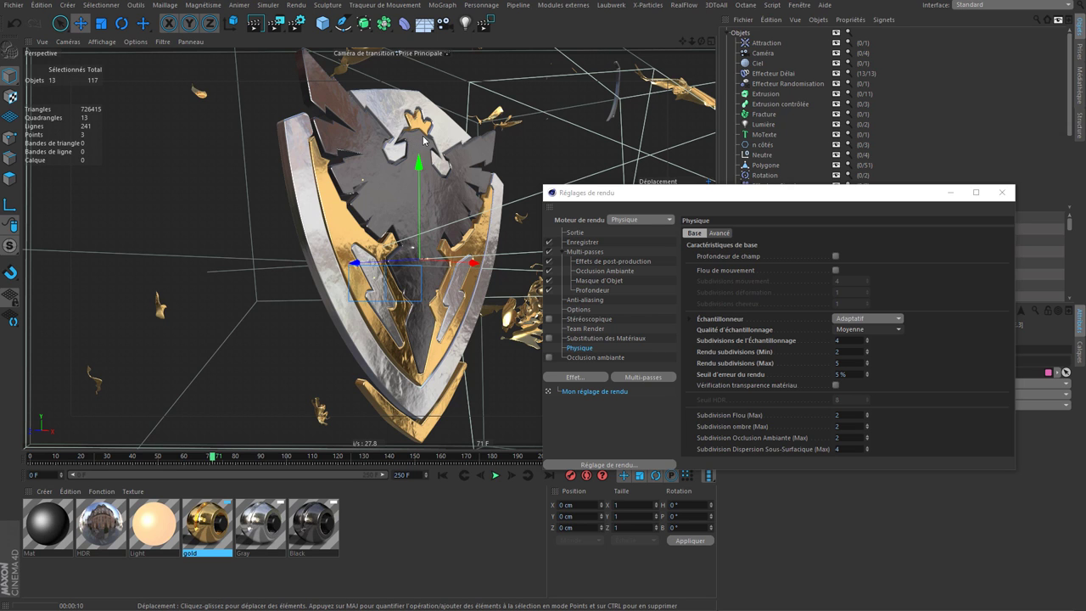
# Test Faible sampling quality with a render, then return it to Moyen
pyautogui.click(858, 333)
pyautogui.click(864, 350)
pyautogui.click(855, 337)
pyautogui.click(857, 337)
pyautogui.click(255, 28)
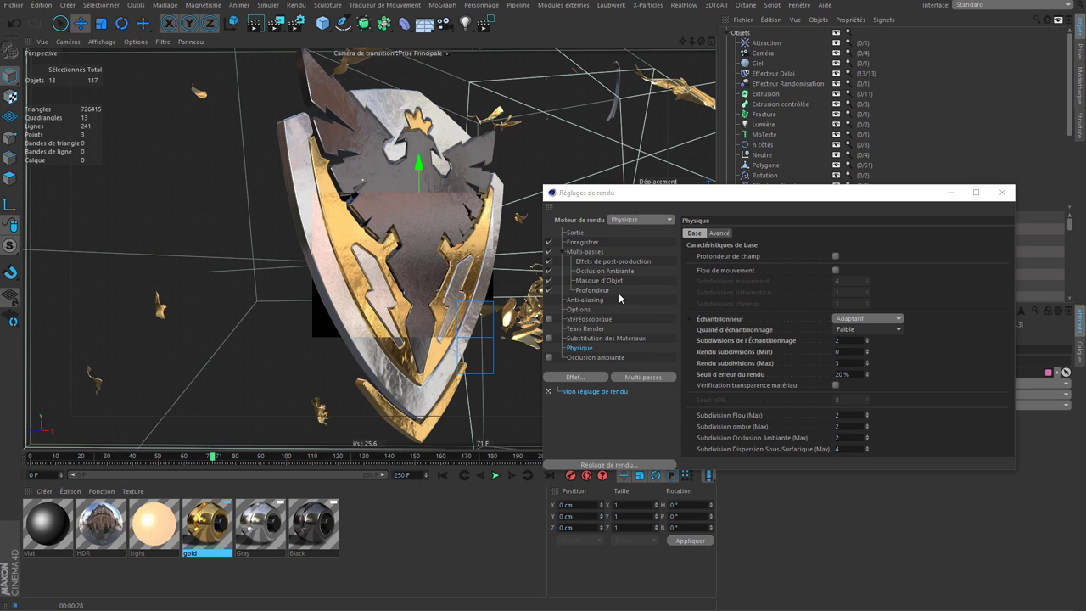
pyautogui.click(857, 329)
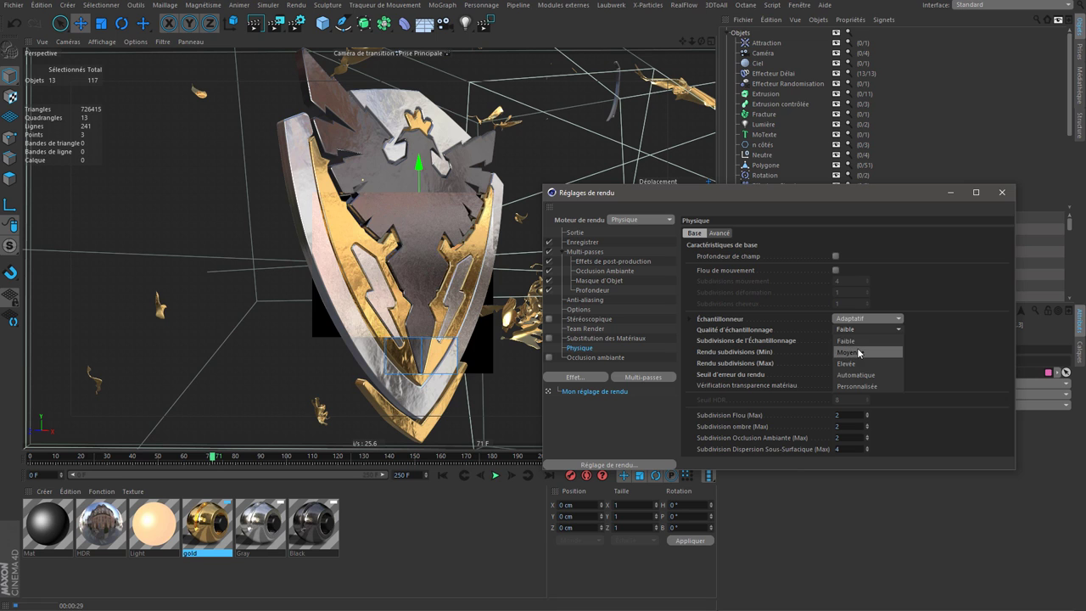
pyautogui.click(849, 352)
# Set the frame range to all frames, 0 to 250 F, and close the render settings
pyautogui.click(577, 233)
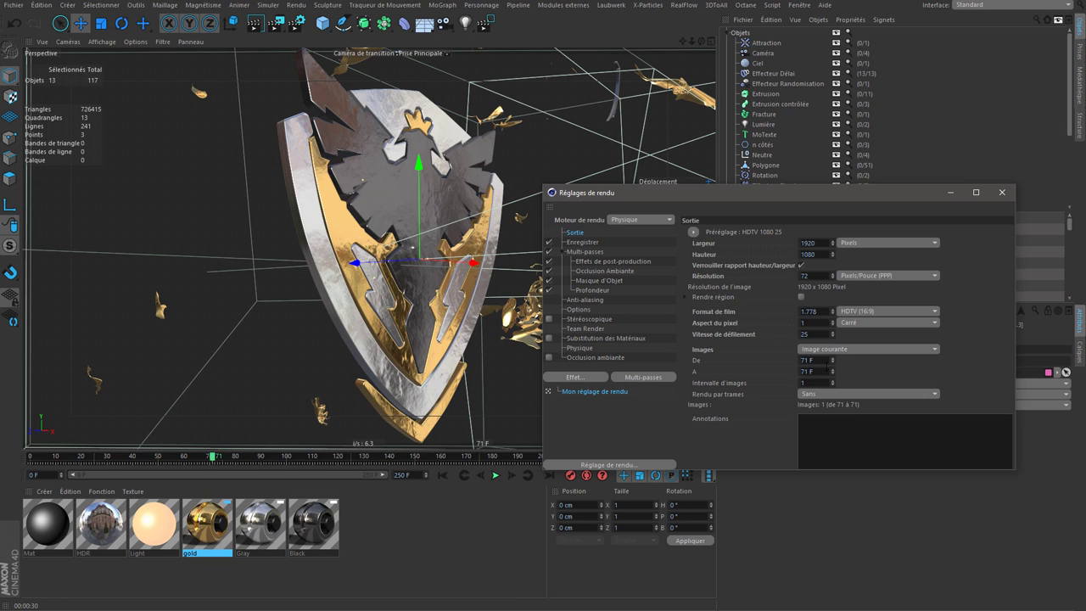
pyautogui.click(840, 349)
pyautogui.click(851, 371)
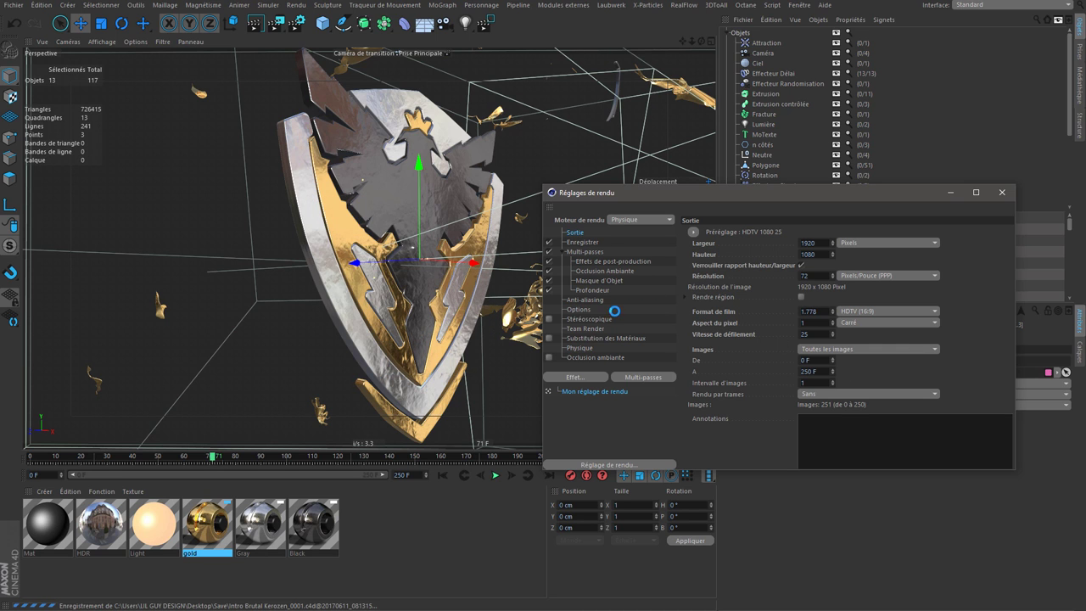
pyautogui.click(579, 300)
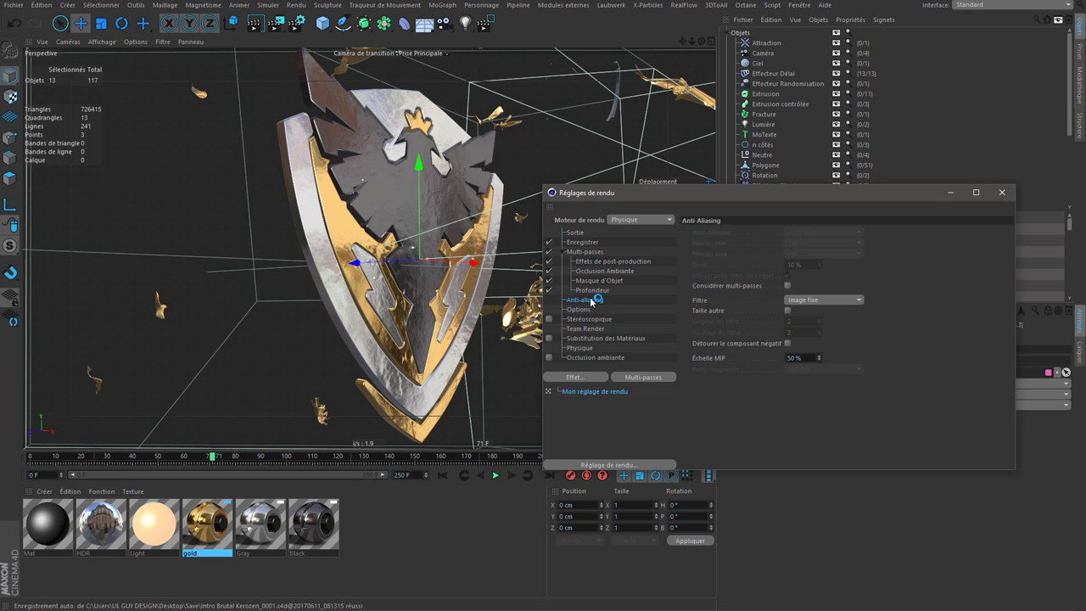
pyautogui.click(587, 311)
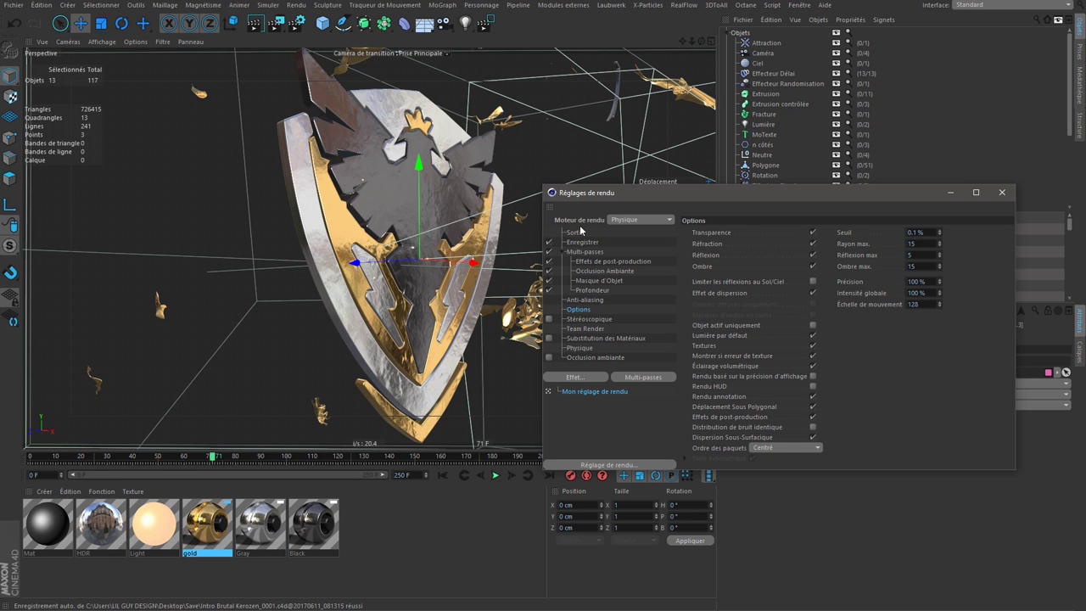
pyautogui.click(576, 233)
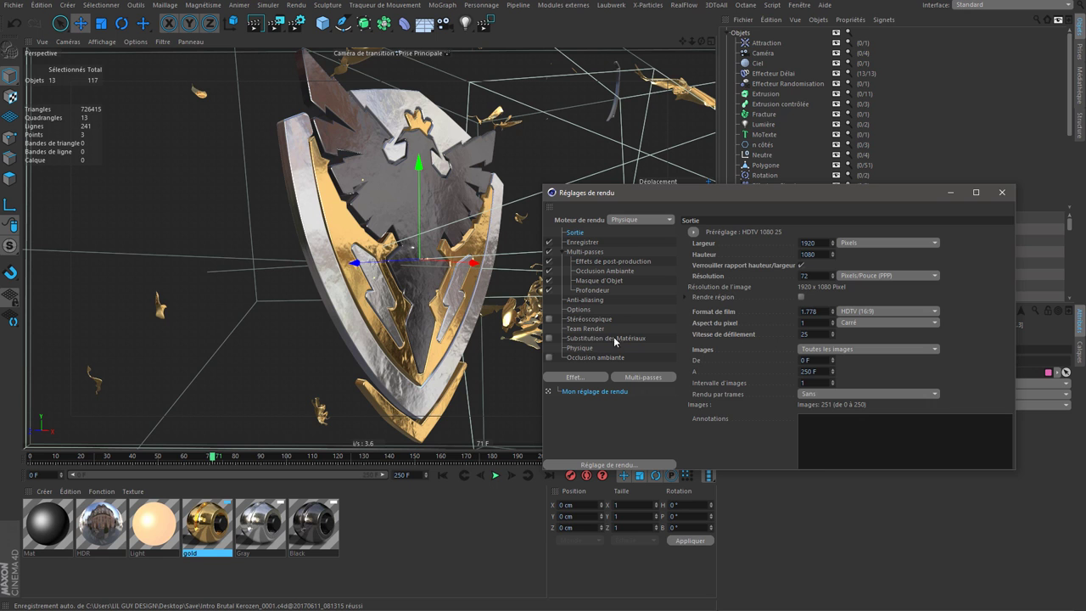
pyautogui.click(595, 300)
pyautogui.click(1002, 192)
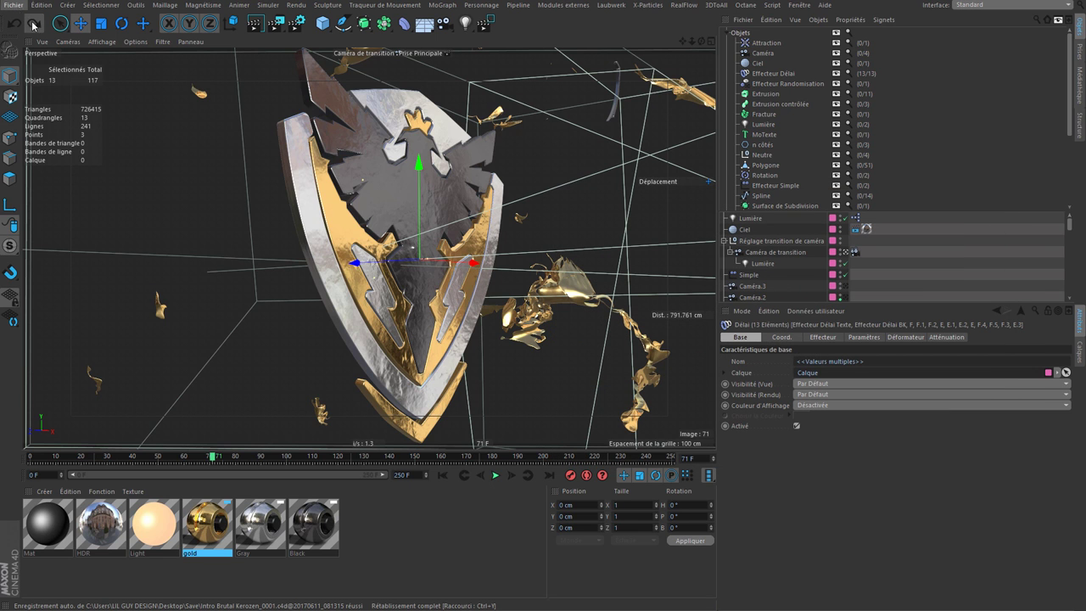
# Set the standard render save path to Tuts\Render\01
pyautogui.click(297, 22)
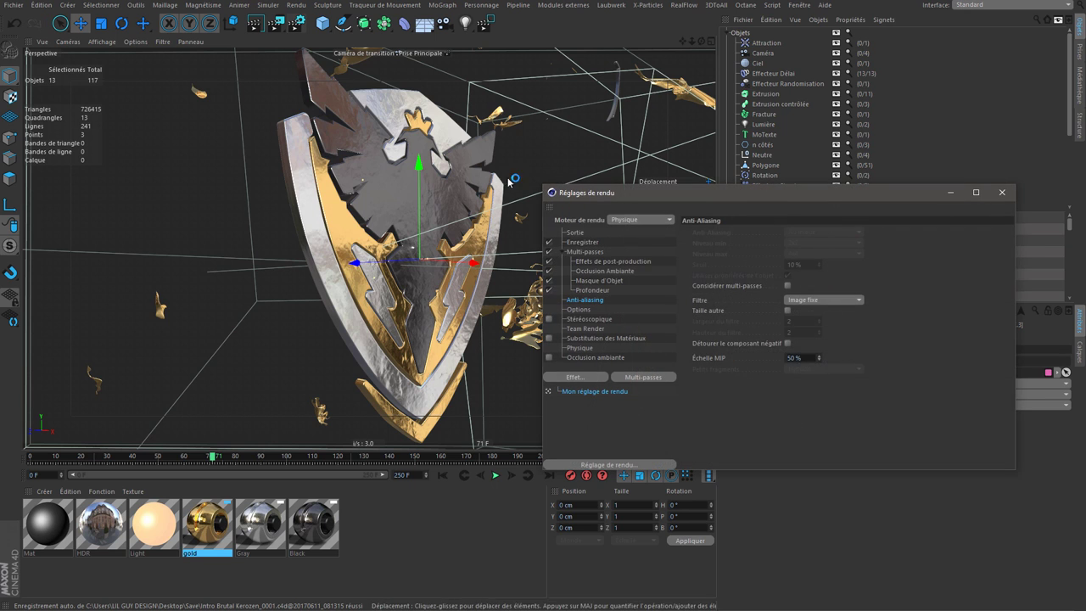
pyautogui.click(581, 232)
pyautogui.click(582, 242)
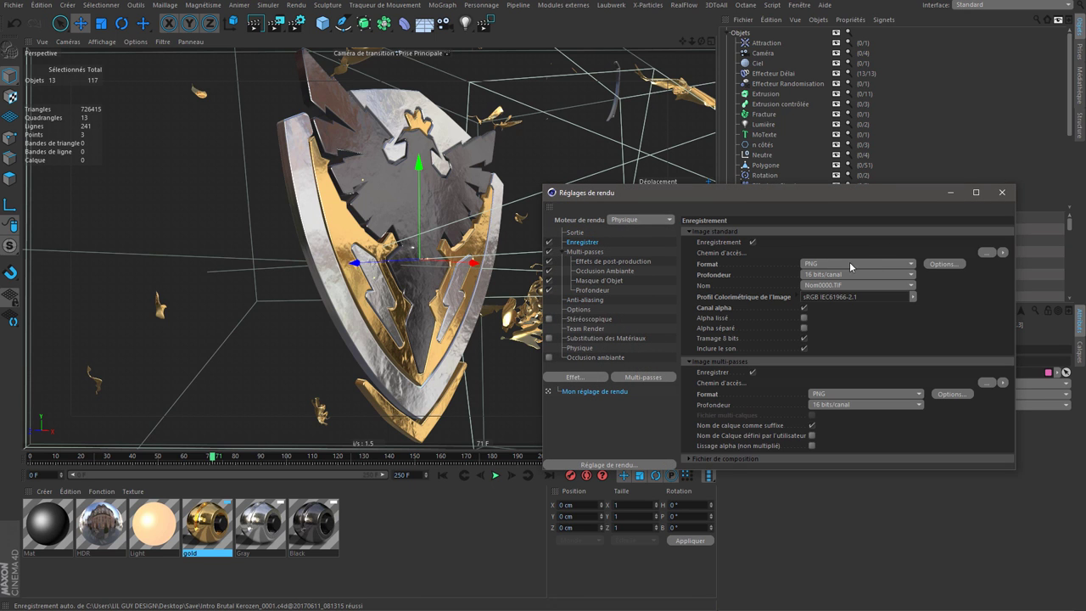
pyautogui.click(993, 256)
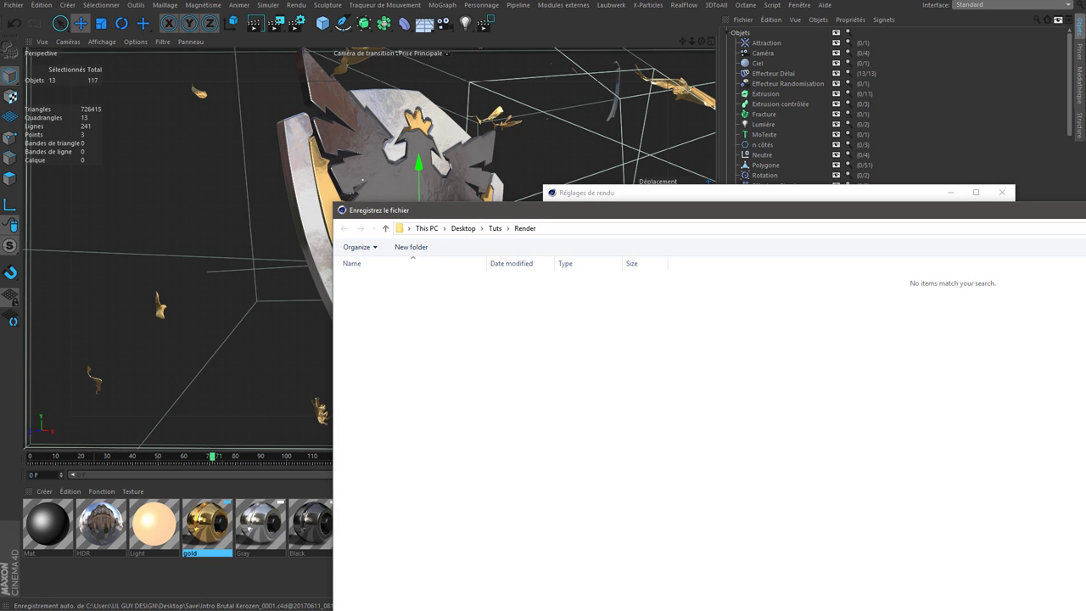
pyautogui.press('Return')
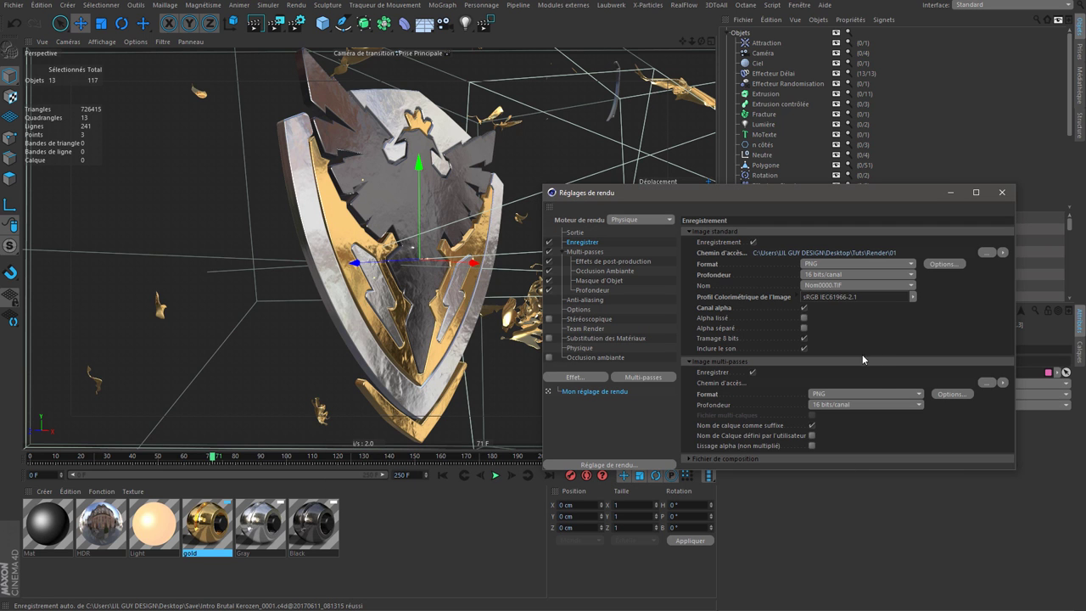
pyautogui.click(985, 253)
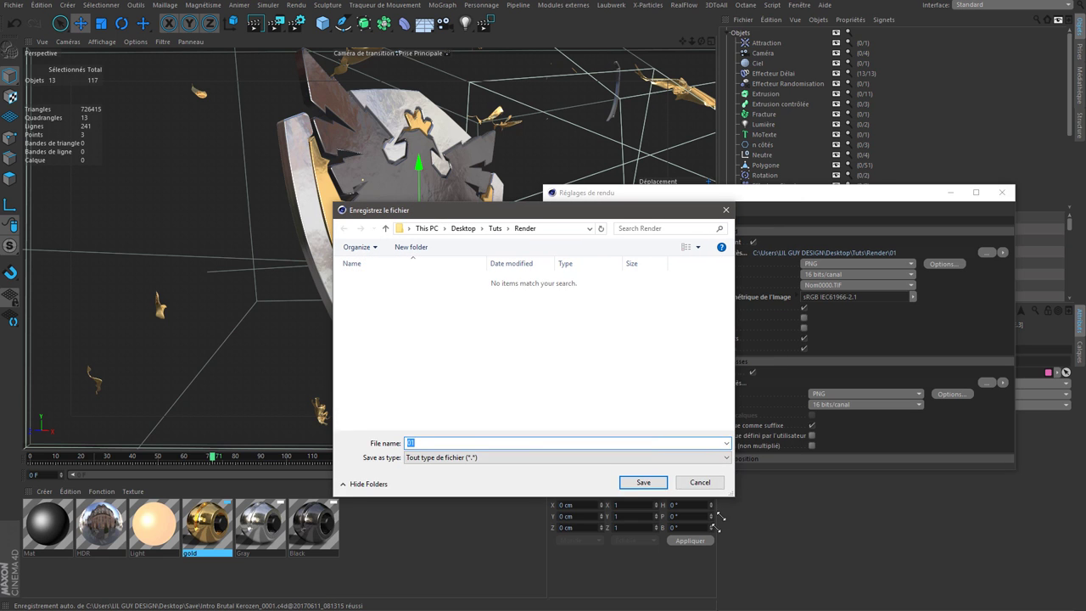
pyautogui.click(642, 516)
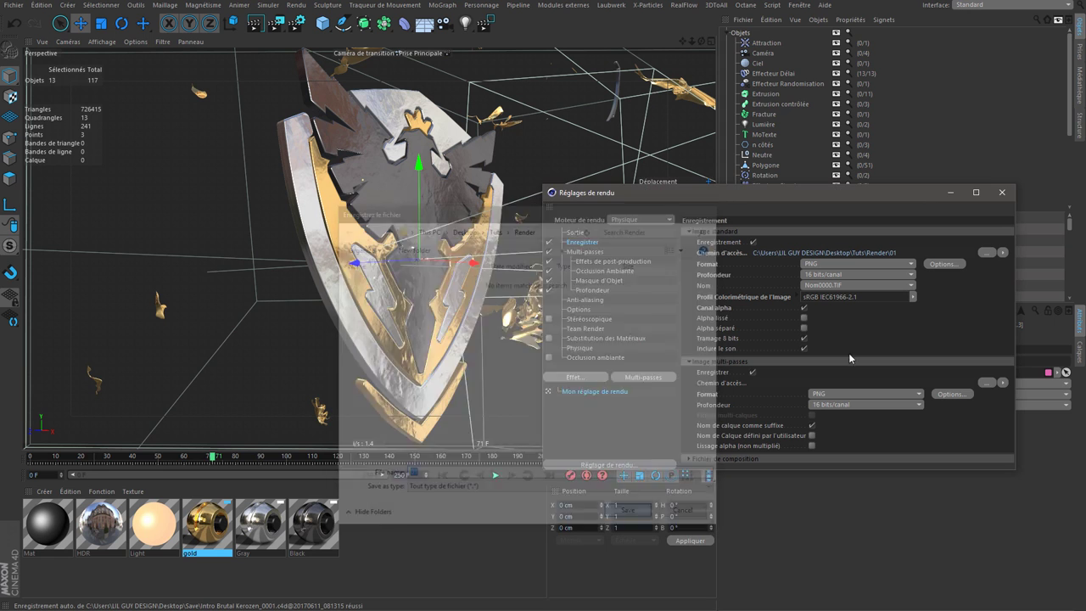
# Set the multi-pass render save path to Tuts\Render\02
pyautogui.click(985, 383)
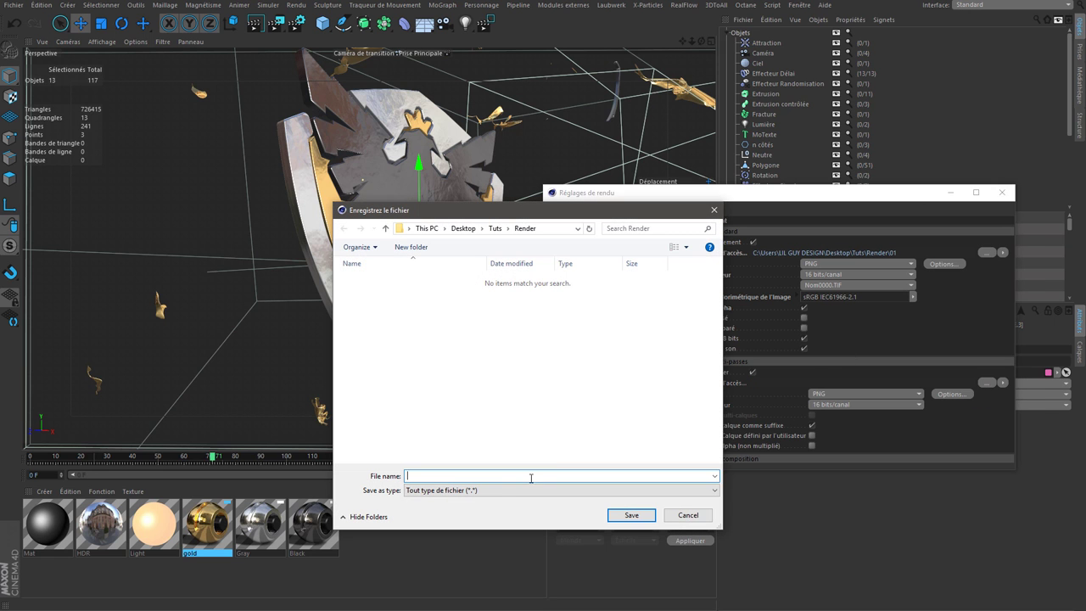
pyautogui.write('02')
pyautogui.press('Return')
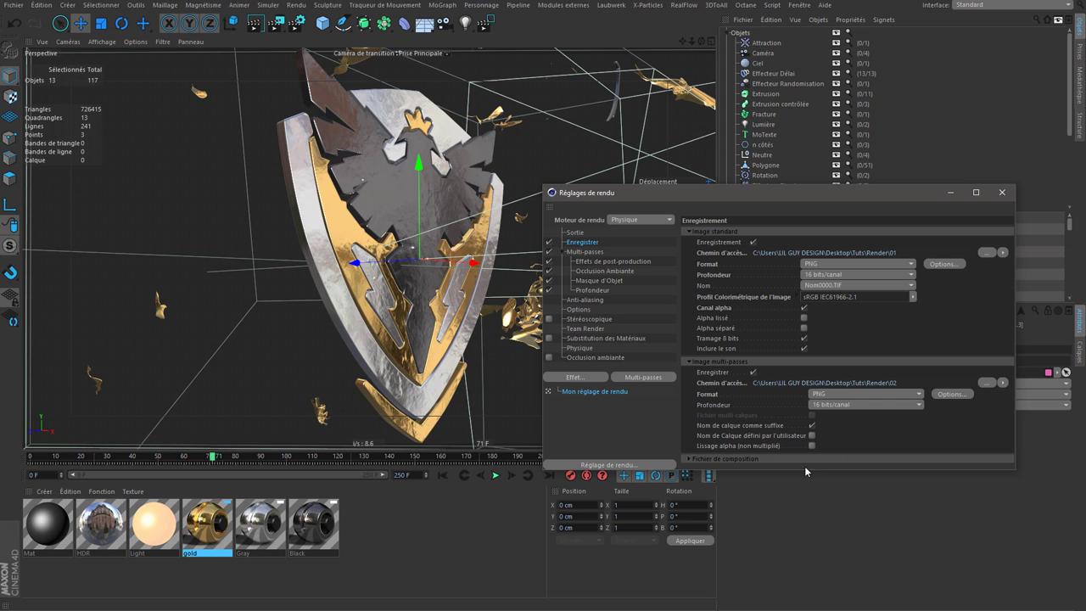
# Expand the compositing file options and review the Sortie, Anti-aliasing, Physique and ambient occlusion pages
pyautogui.click(746, 458)
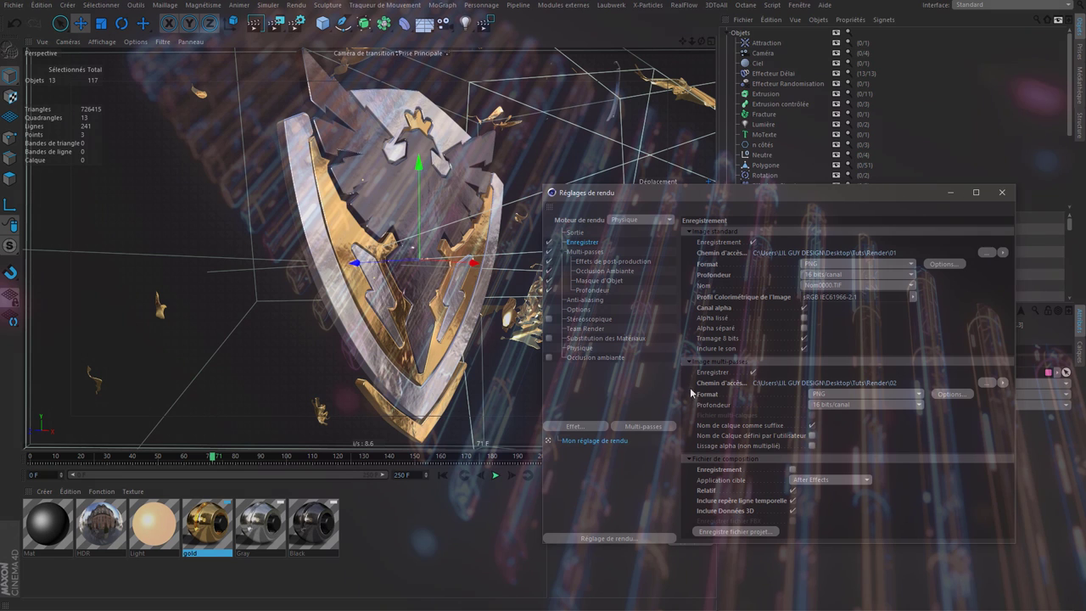
pyautogui.click(576, 232)
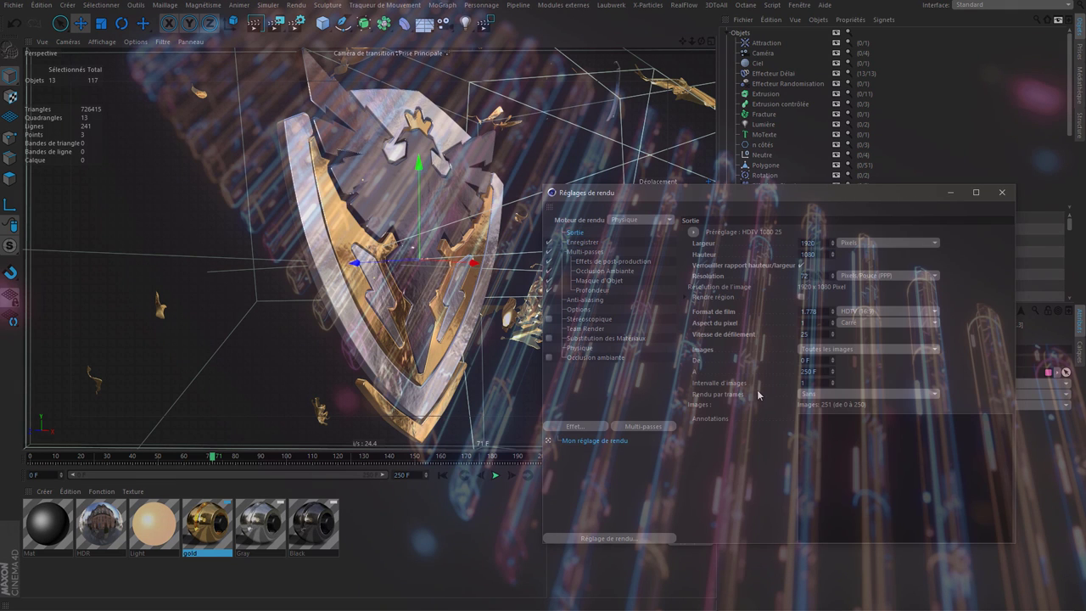
pyautogui.click(590, 243)
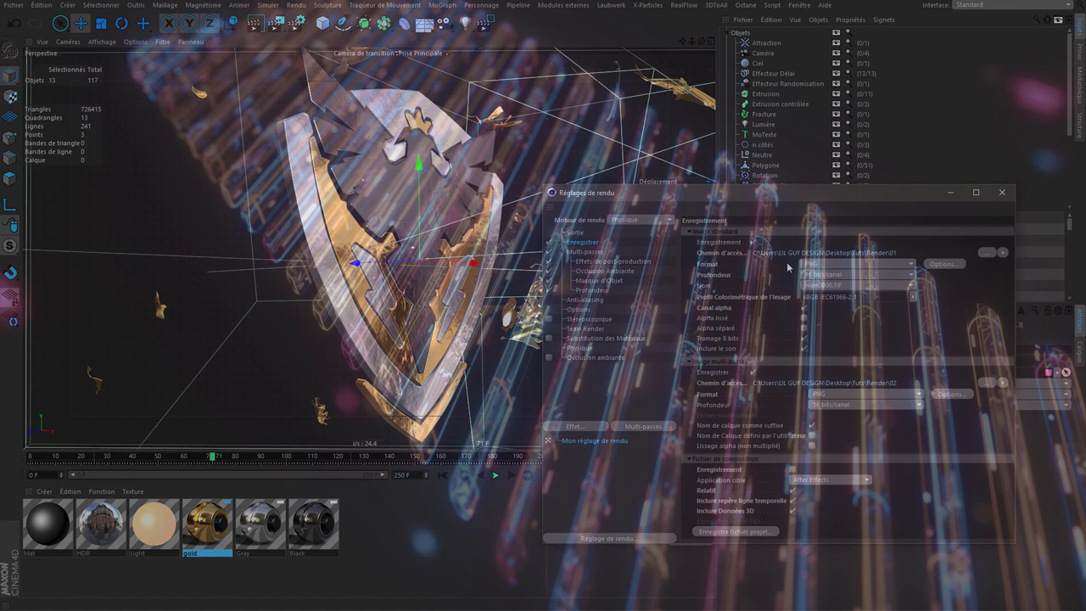
pyautogui.click(595, 300)
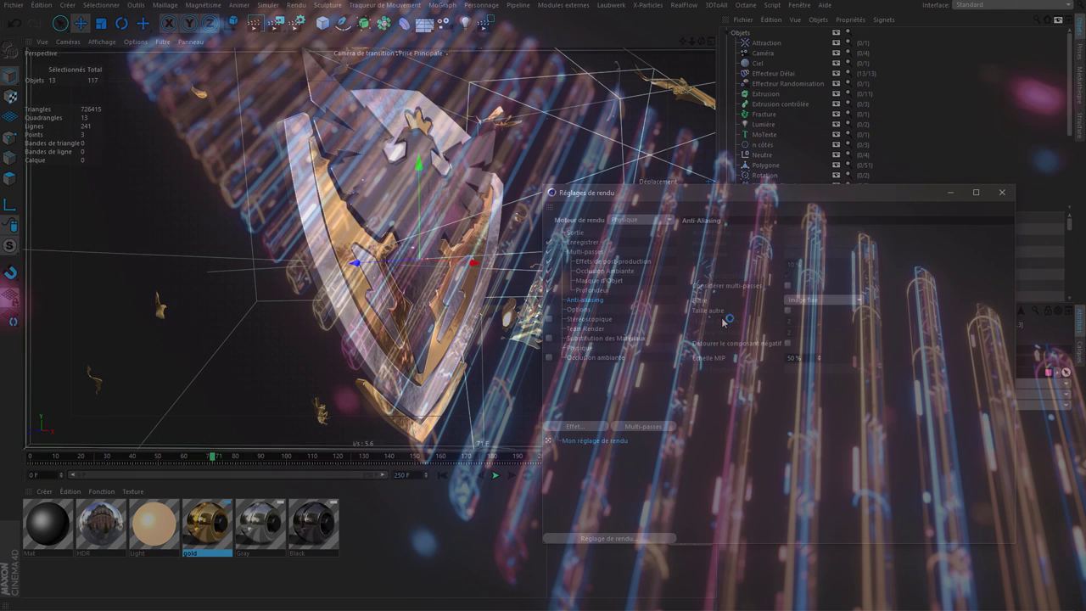
pyautogui.moveTo(768, 194); pyautogui.dragTo(725, 142)
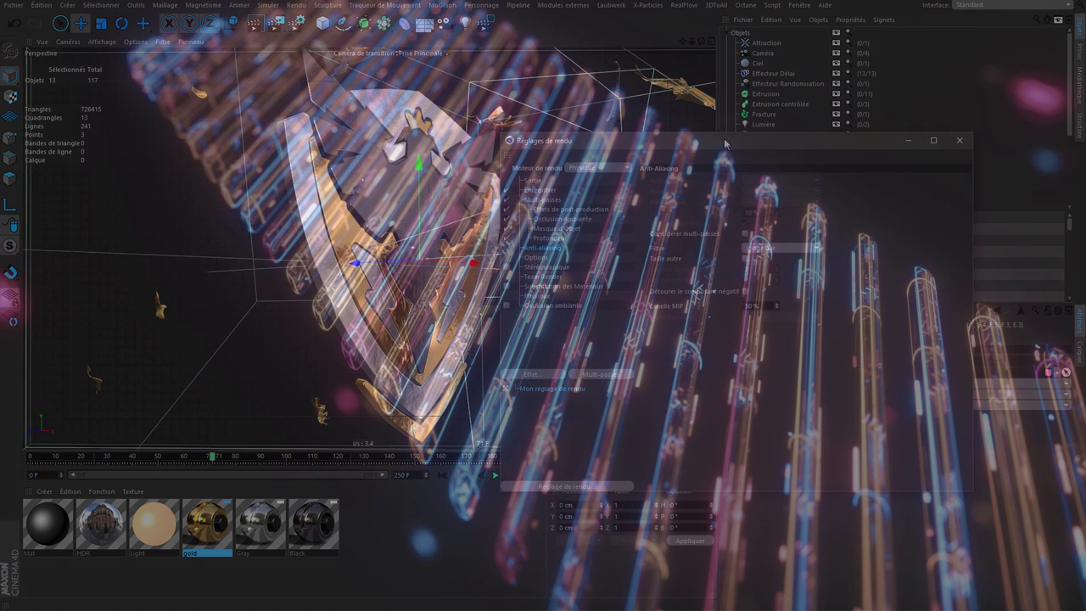
pyautogui.click(546, 297)
pyautogui.click(548, 305)
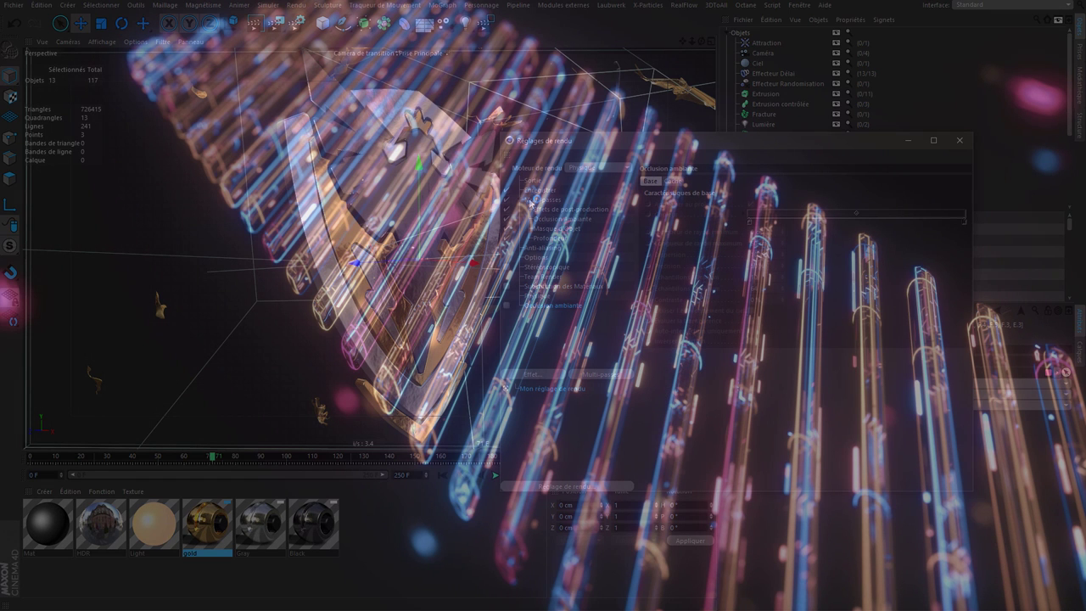